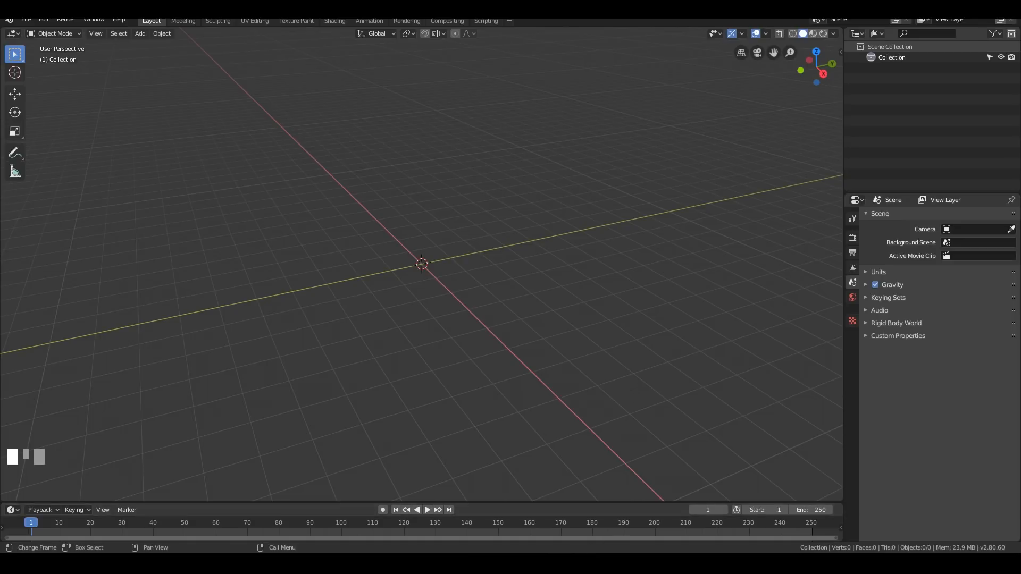
{"action": "mouse_move", "coordinate": [585, 564]}
{"action": "left_click", "coordinate": [544, 522]}
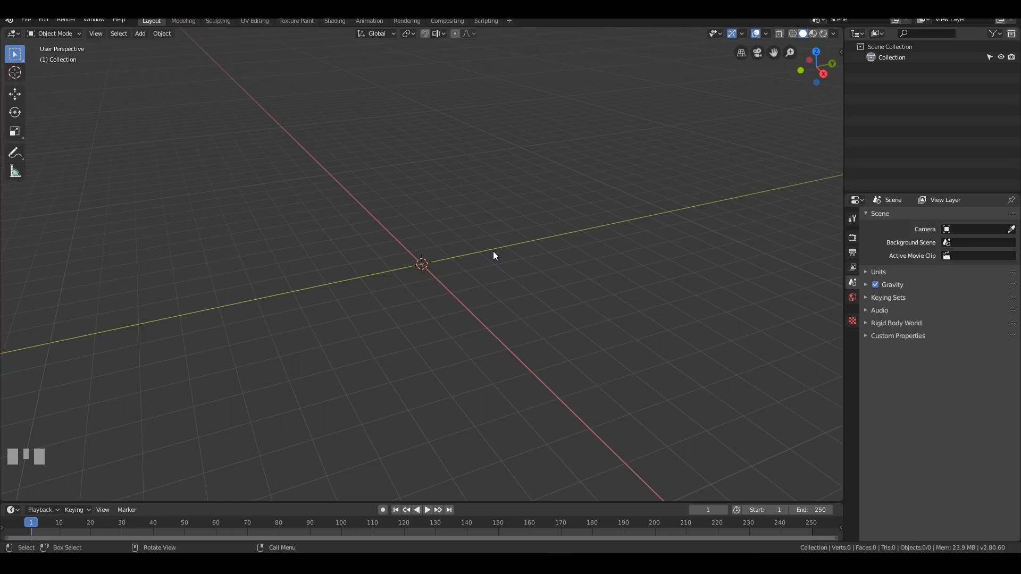
{"action": "left_click", "coordinate": [28, 21]}
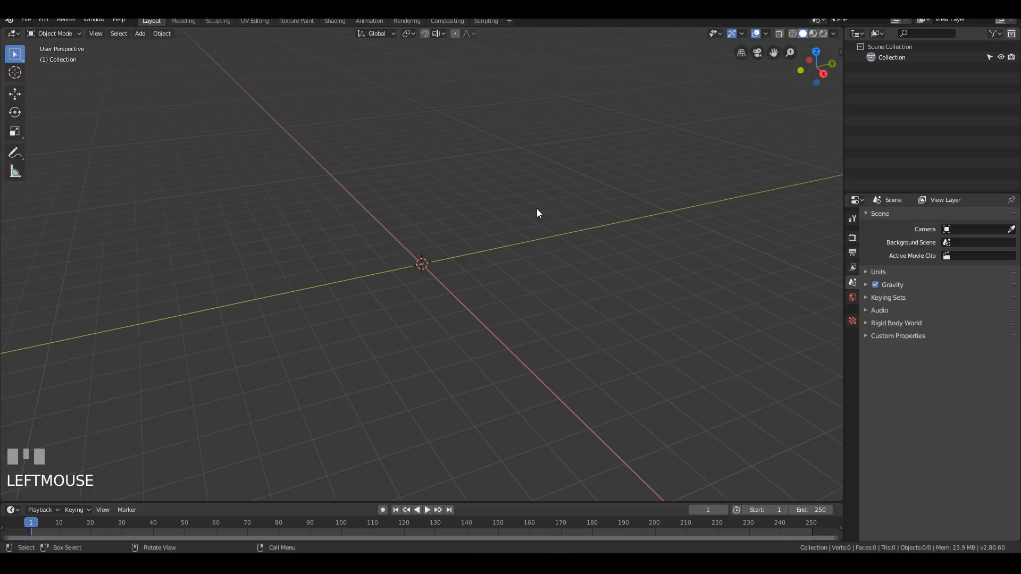
Step: In front orthographic view, load the d104awy seaplane blueprint PNG from the lib\reference folder as a reference image
{"action": "key", "text": "KP_1"}
{"action": "scroll", "coordinate": [527, 196], "scroll_direction": "up", "scroll_amount": 1}
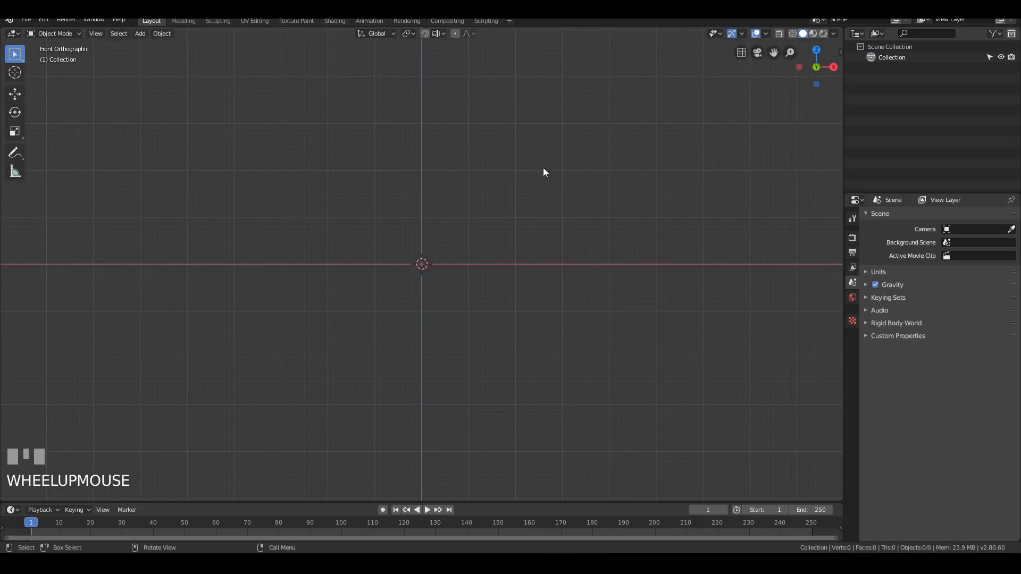
{"action": "middle_click_drag", "start_coordinate": [544, 168], "coordinate": [549, 174], "text": "shift"}
{"action": "key", "text": "shift+a"}
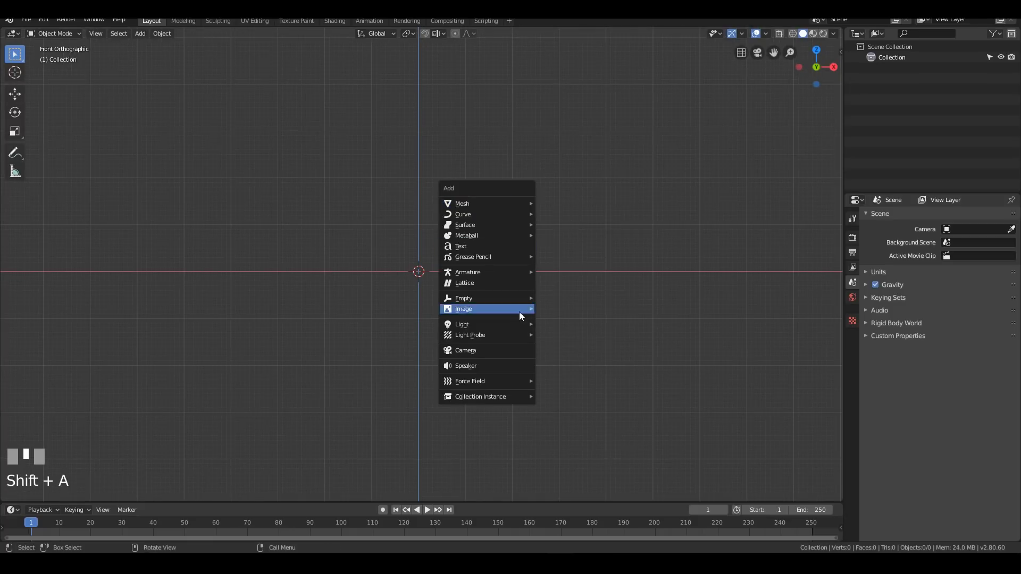
{"action": "mouse_move", "coordinate": [516, 311]}
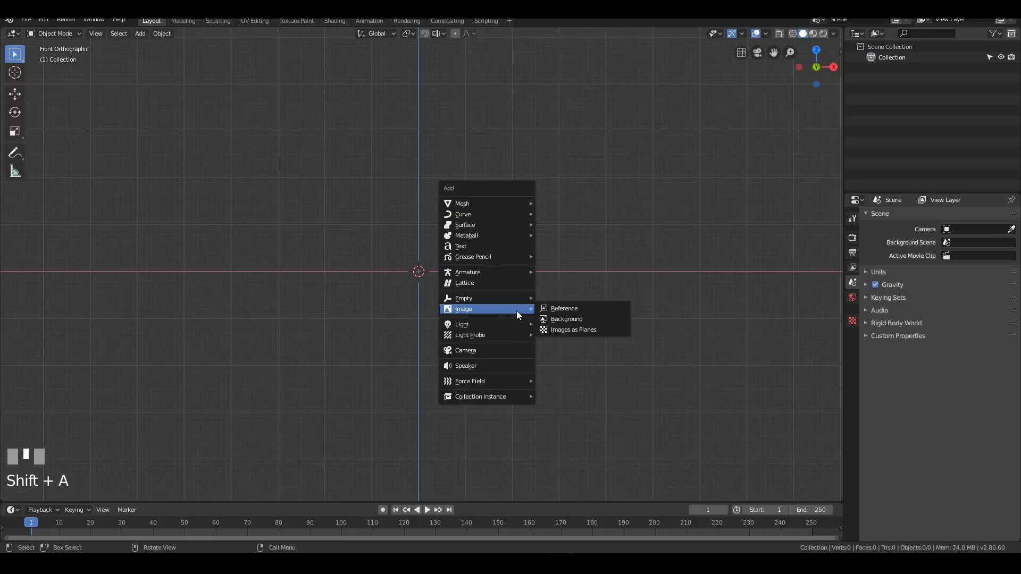
{"action": "left_click", "coordinate": [585, 309]}
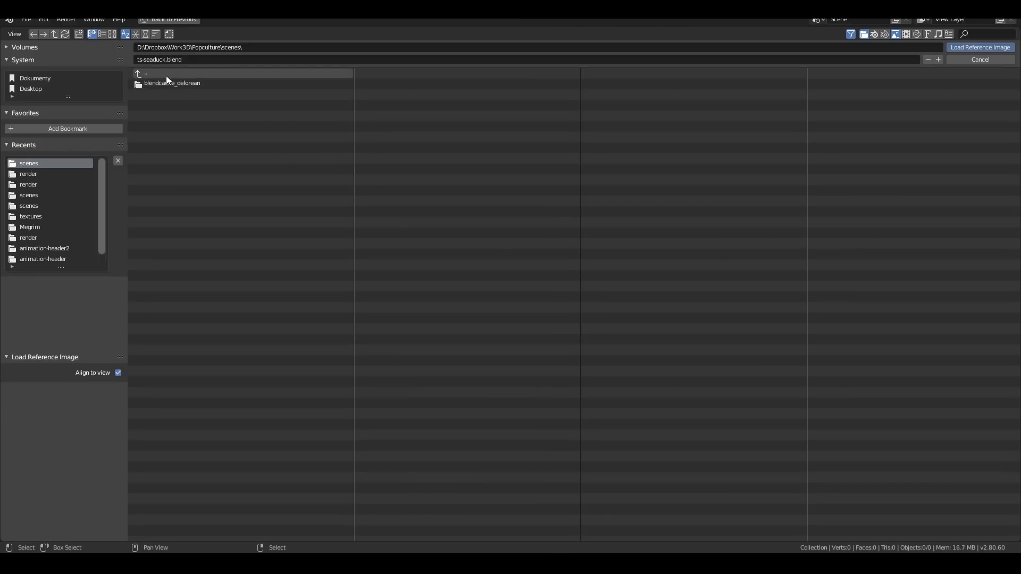
{"action": "left_click", "coordinate": [113, 33]}
{"action": "left_click", "coordinate": [175, 98]}
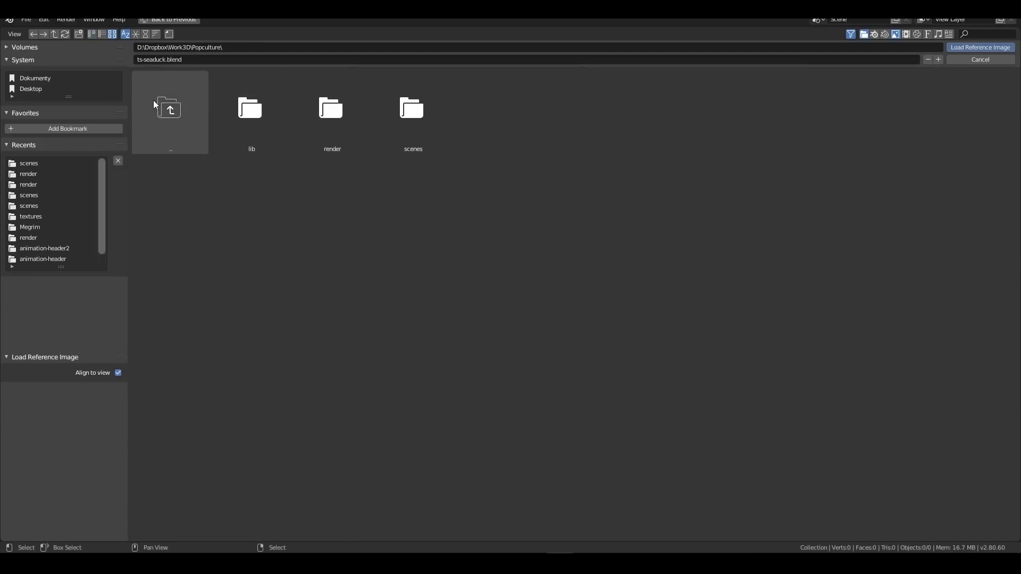
{"action": "left_click", "coordinate": [250, 125]}
{"action": "left_click", "coordinate": [261, 120]}
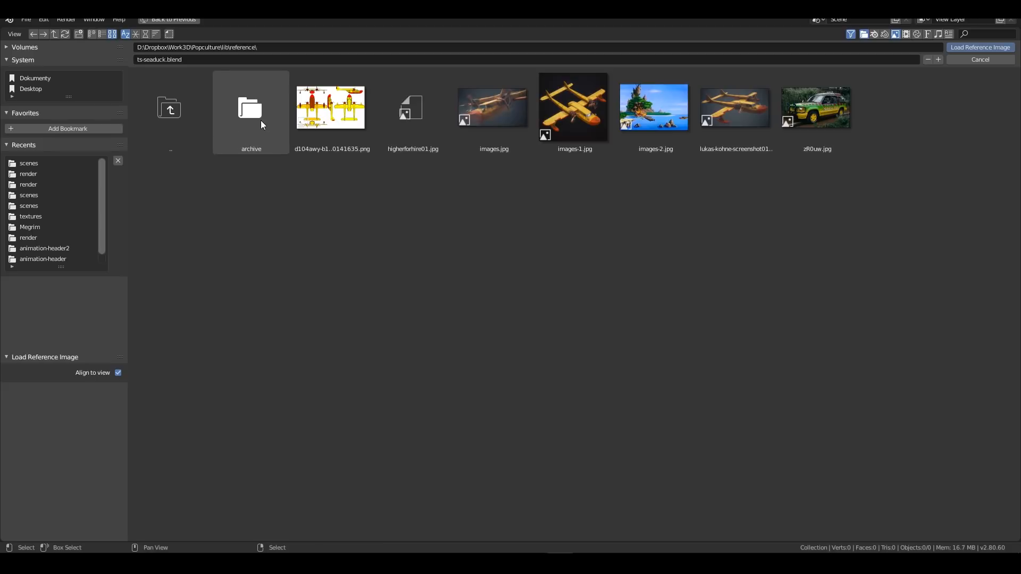
{"action": "double_click", "coordinate": [365, 111]}
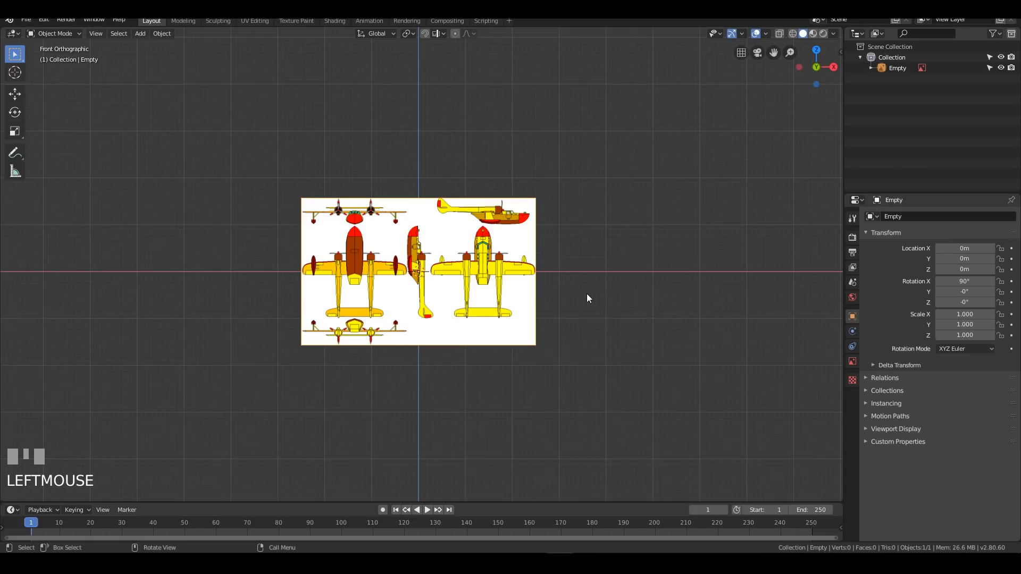
Step: Move the blueprint to about X 1.37 m, Z -0.96 m, placing the nose of the leftmost fuselage drawing at the origin
{"action": "scroll", "coordinate": [647, 353], "scroll_direction": "up", "scroll_amount": 5}
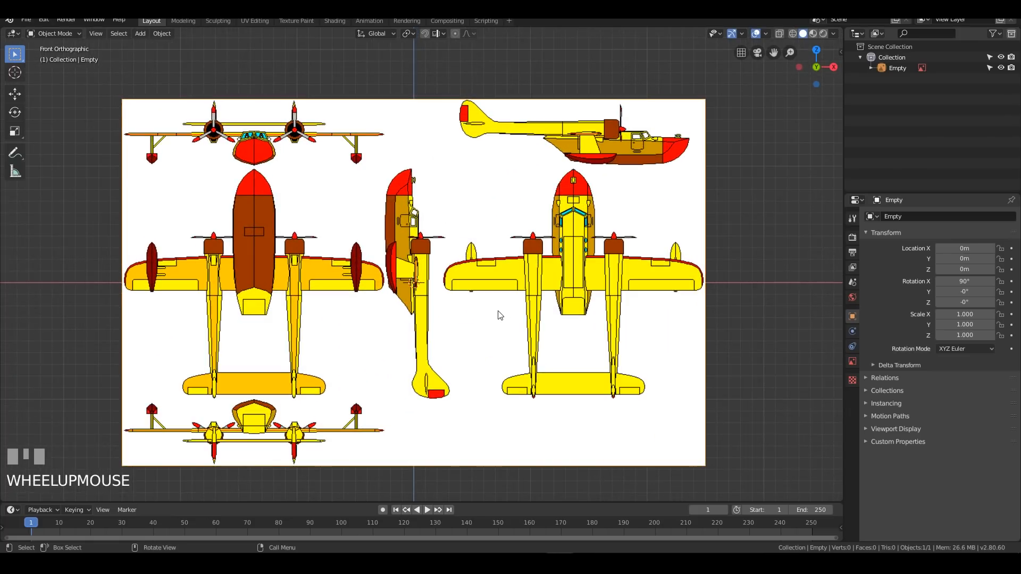
{"action": "scroll", "coordinate": [534, 267], "scroll_direction": "down", "scroll_amount": 1}
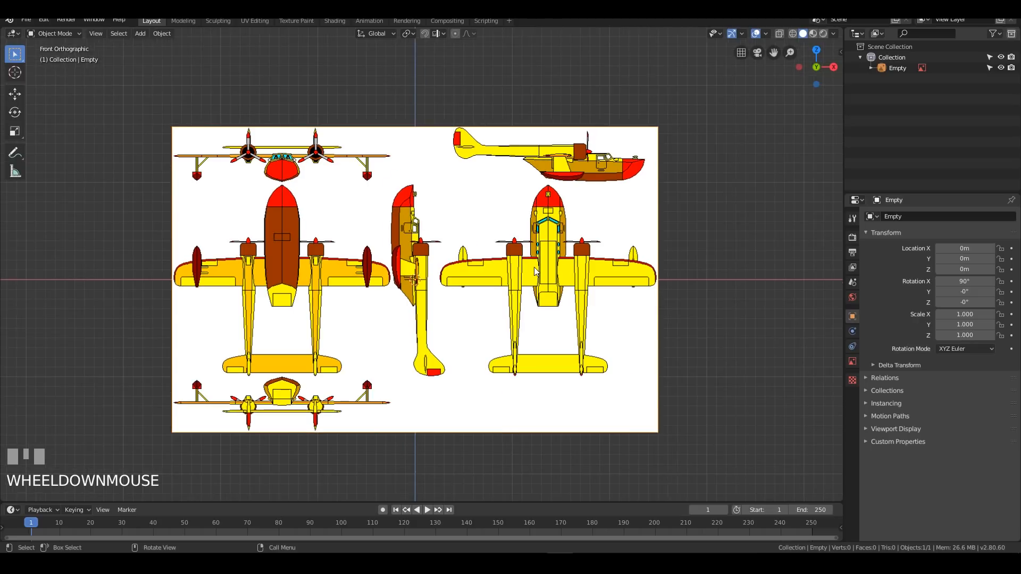
{"action": "scroll", "coordinate": [534, 267], "scroll_direction": "up", "scroll_amount": 1}
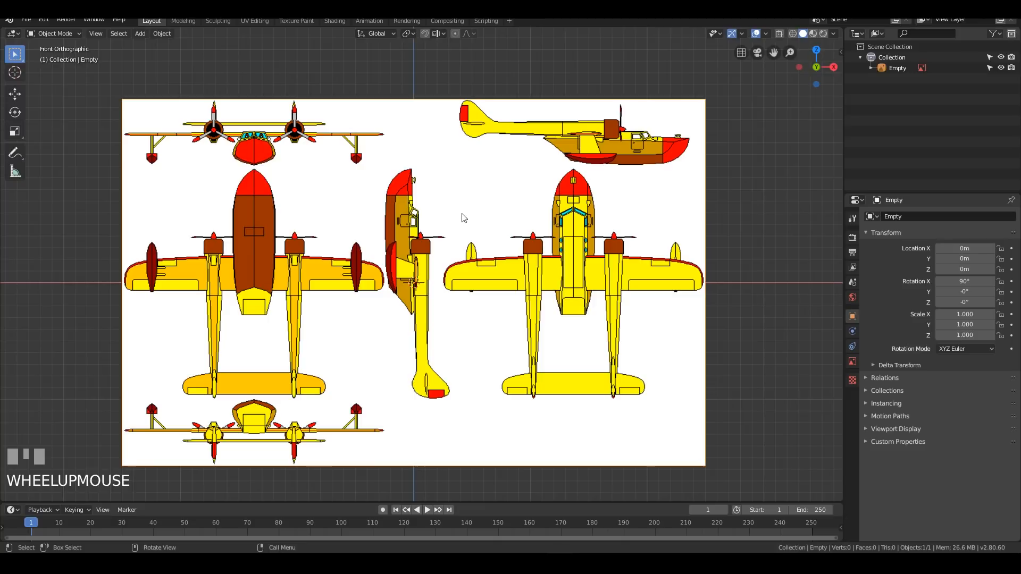
{"action": "middle_click_drag", "start_coordinate": [528, 260], "coordinate": [541, 261], "text": "shift"}
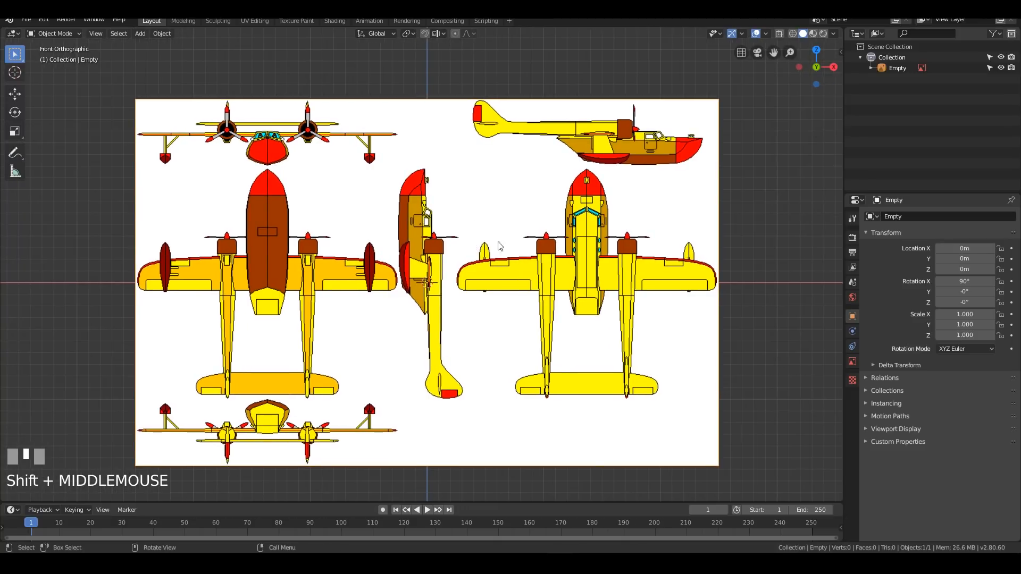
{"action": "left_click", "coordinate": [482, 214]}
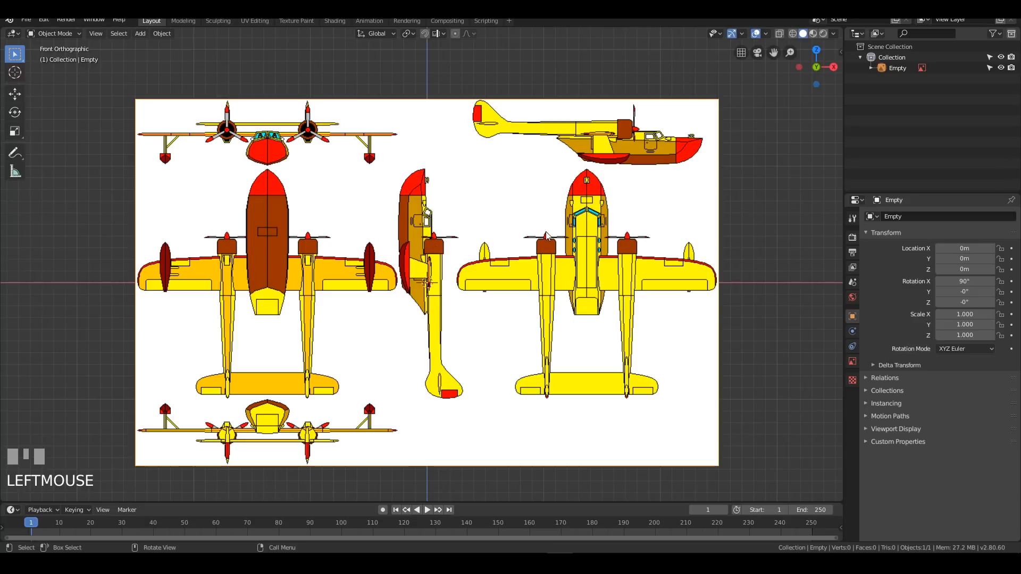
{"action": "middle_click_drag", "start_coordinate": [423, 253], "coordinate": [437, 253], "text": "shift"}
{"action": "scroll", "coordinate": [523, 202], "scroll_direction": "down", "scroll_amount": 1}
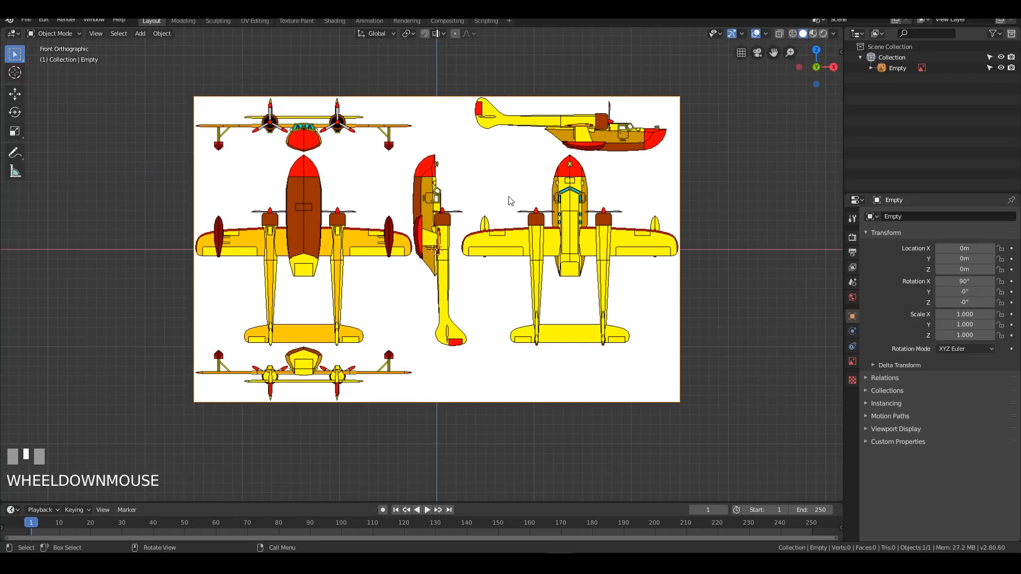
{"action": "key", "text": "g"}
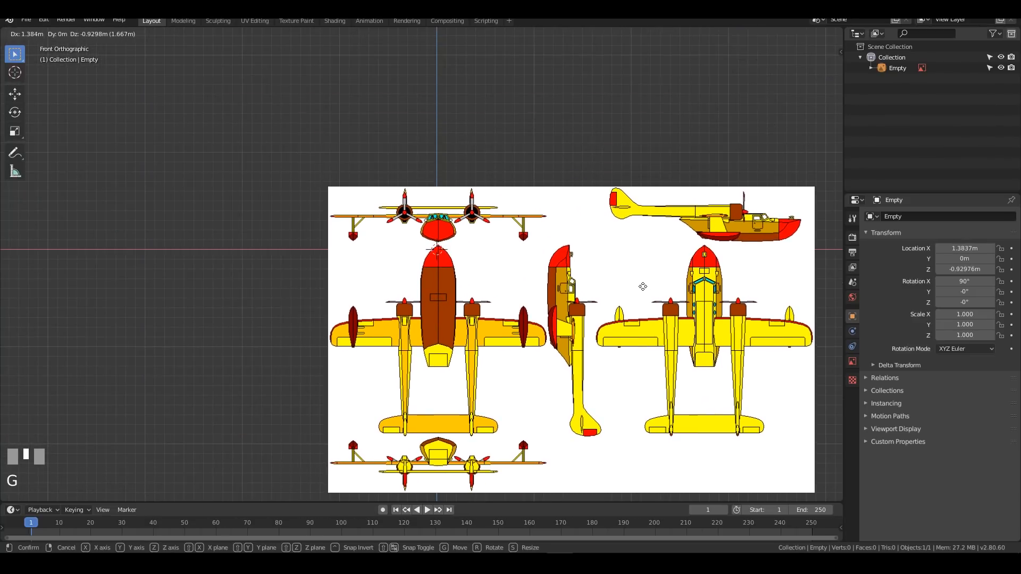
{"action": "left_click", "coordinate": [641, 291]}
Step: Enable alpha on the blueprint image and set its transparency to about 0.49
{"action": "scroll", "coordinate": [519, 260], "scroll_direction": "up", "scroll_amount": 8}
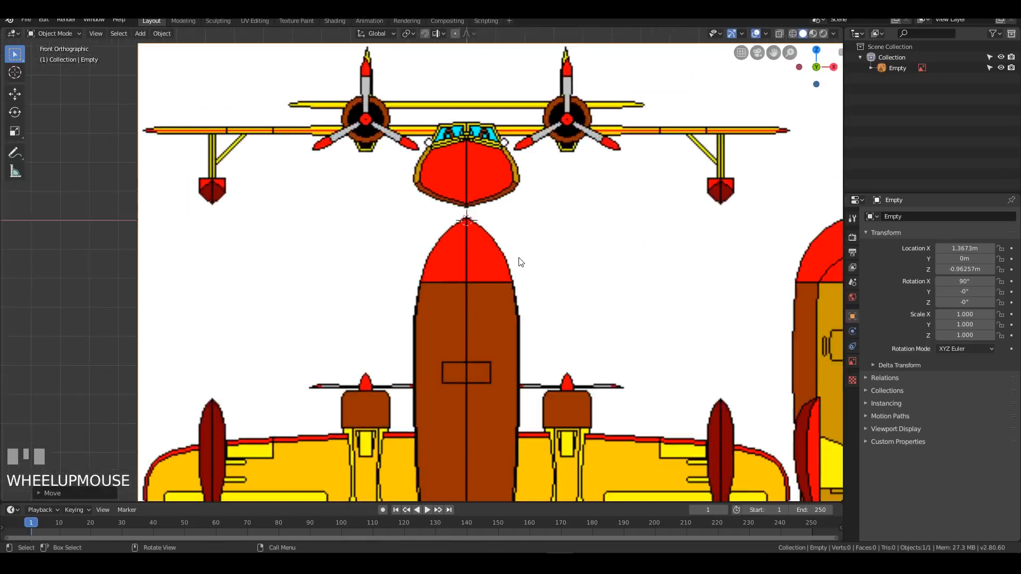
{"action": "middle_click_drag", "start_coordinate": [573, 217], "coordinate": [562, 236], "text": "shift"}
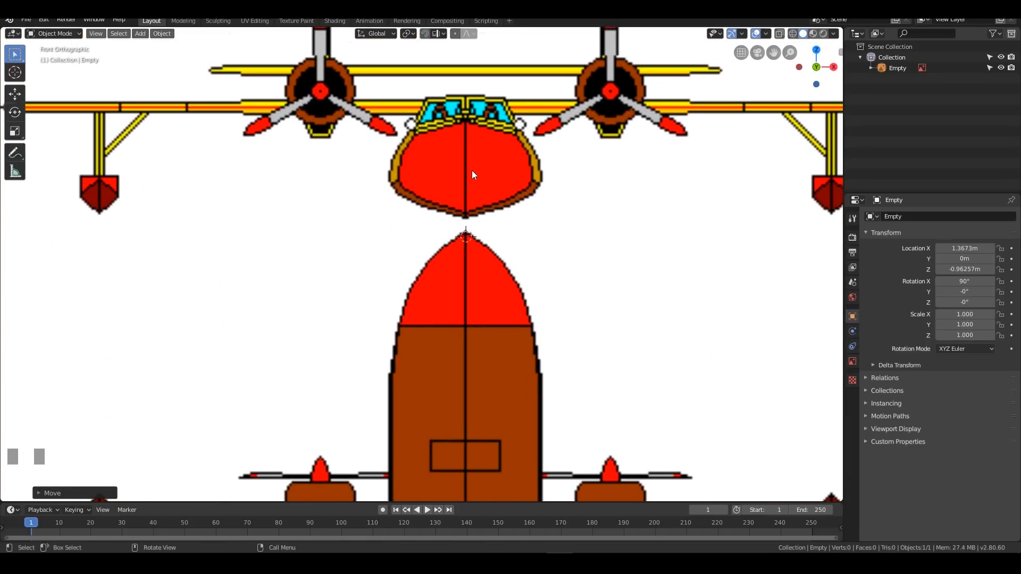
{"action": "scroll", "coordinate": [471, 199], "scroll_direction": "down", "scroll_amount": 3}
{"action": "middle_click_drag", "start_coordinate": [604, 229], "coordinate": [547, 250], "text": "shift"}
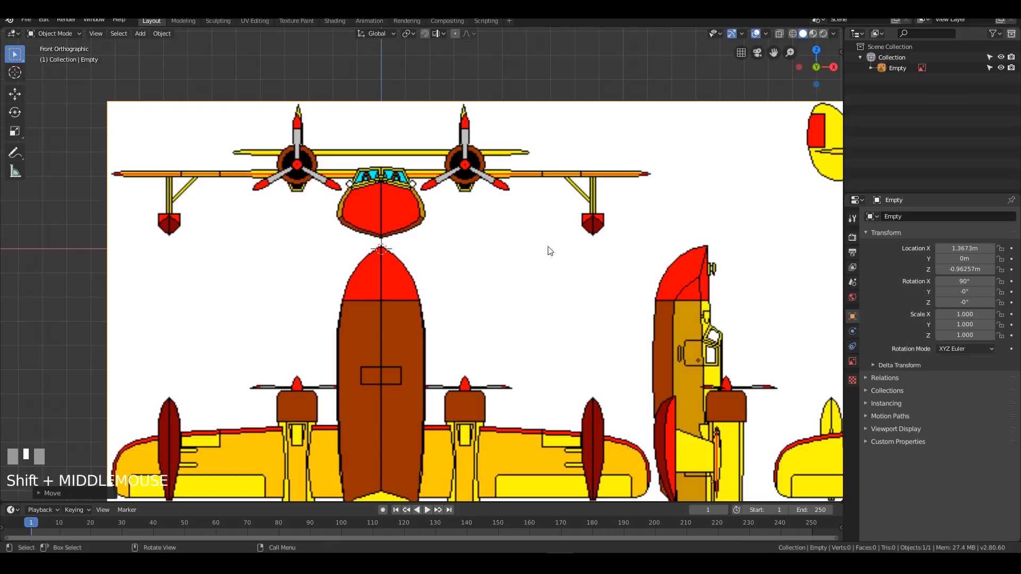
{"action": "left_click", "coordinate": [852, 362]}
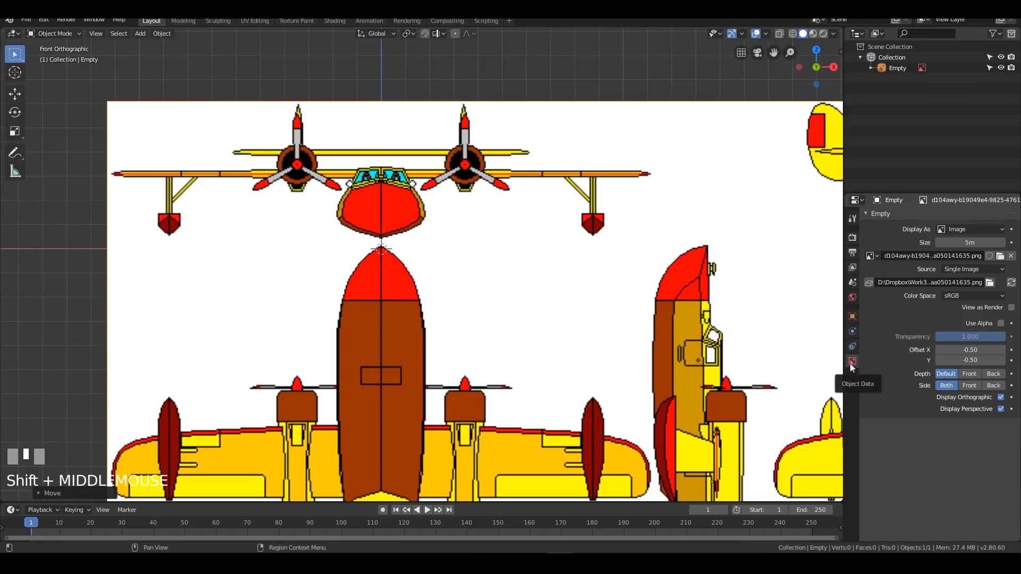
{"action": "left_click", "coordinate": [1000, 324]}
{"action": "left_click_drag", "start_coordinate": [978, 337], "coordinate": [937, 337]}
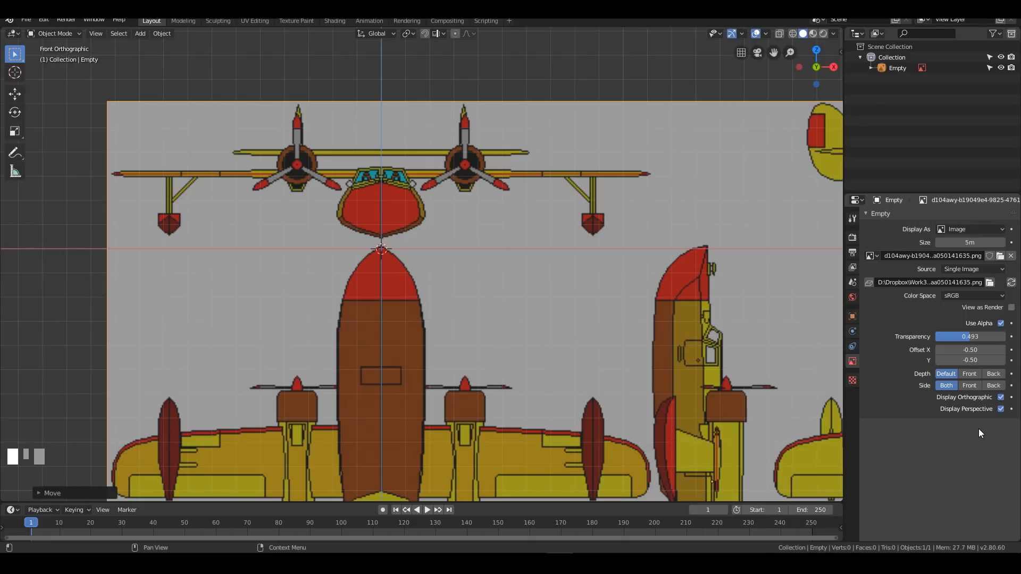
Step: Turn off the blueprint's perspective display, show only its front side, and check its visibility from other view angles
{"action": "left_click", "coordinate": [1000, 409]}
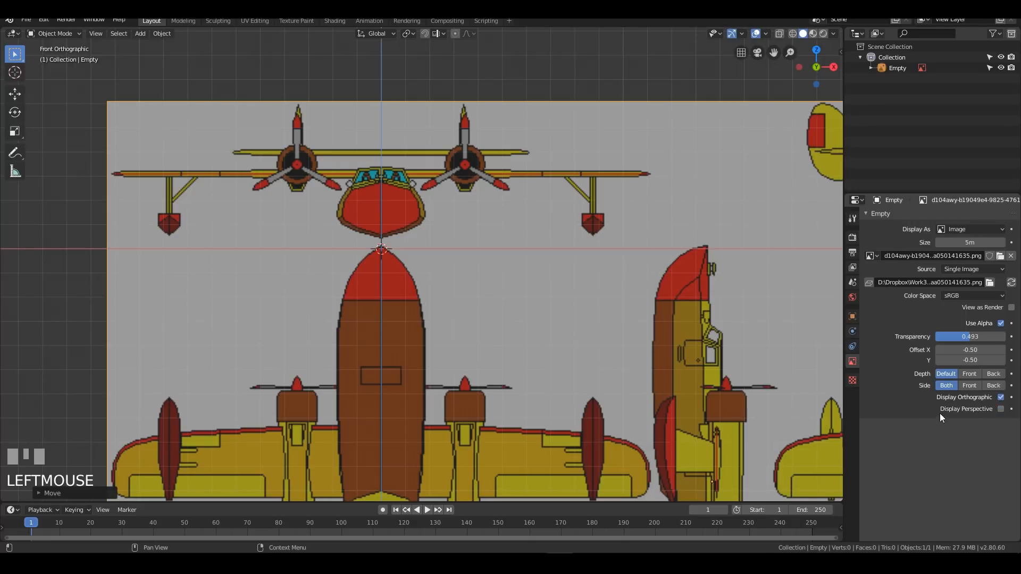
{"action": "left_click", "coordinate": [971, 385]}
{"action": "middle_click_drag", "start_coordinate": [497, 276], "coordinate": [506, 223]}
{"action": "key", "text": "KP_1"}
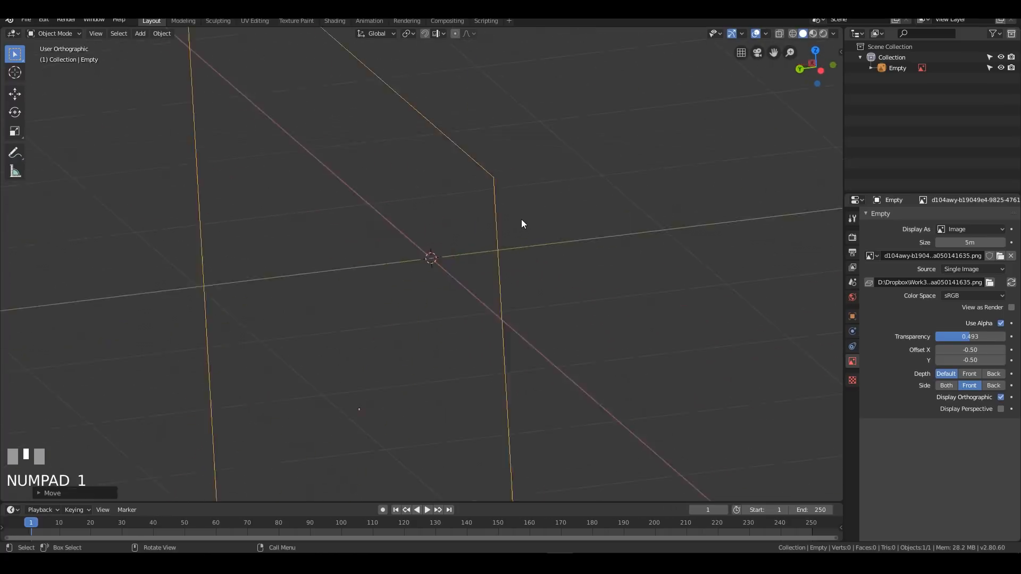
{"action": "key", "text": "KP_7"}
{"action": "key", "text": "KP_9"}
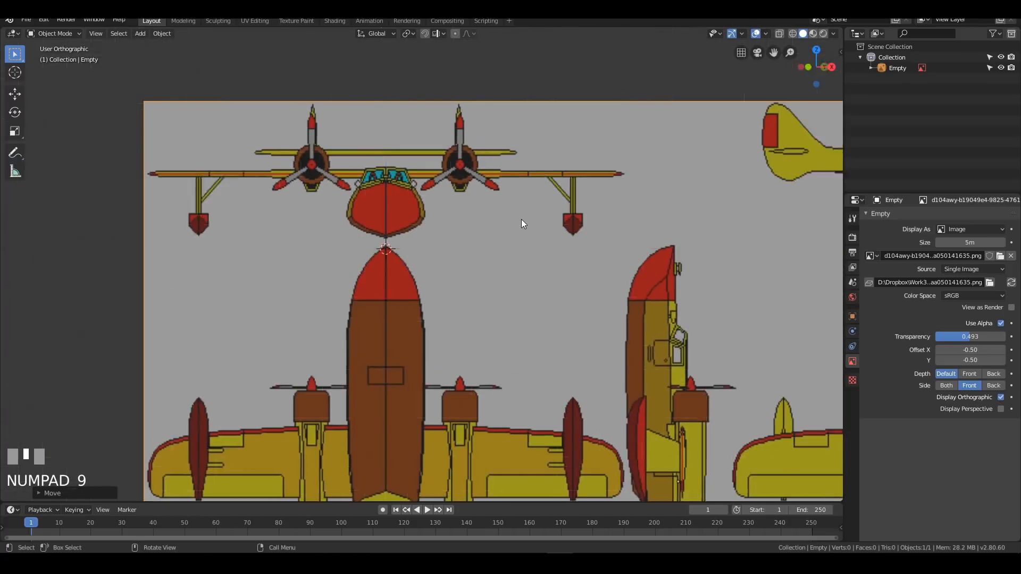
{"action": "key", "text": "KP_1"}
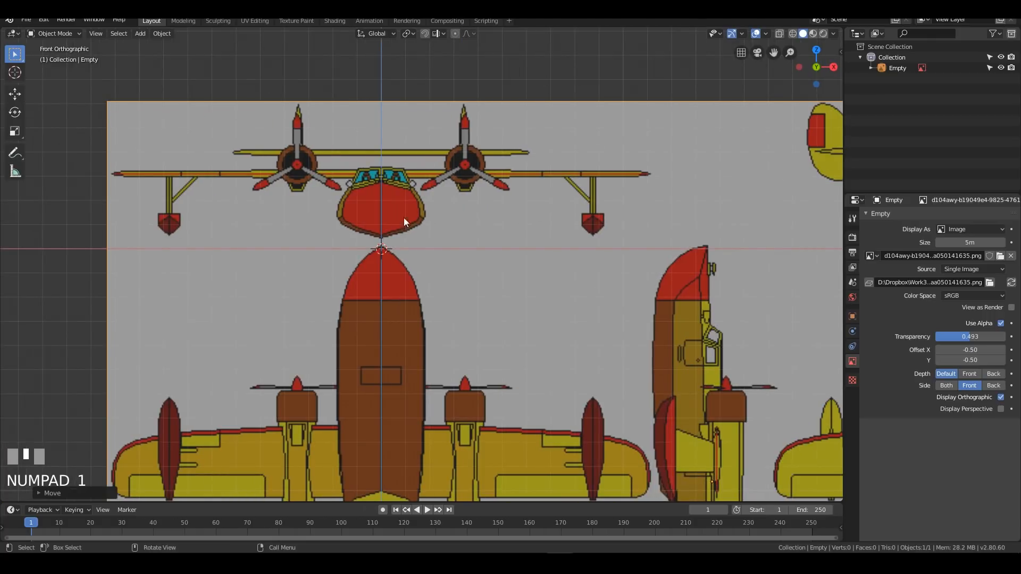
Step: Move the blueprint down about 0.04 m along Z so the front-view hull's lowest point meets the origin
{"action": "left_click", "coordinate": [461, 108]}
{"action": "left_click", "coordinate": [471, 82]}
{"action": "left_click", "coordinate": [478, 196]}
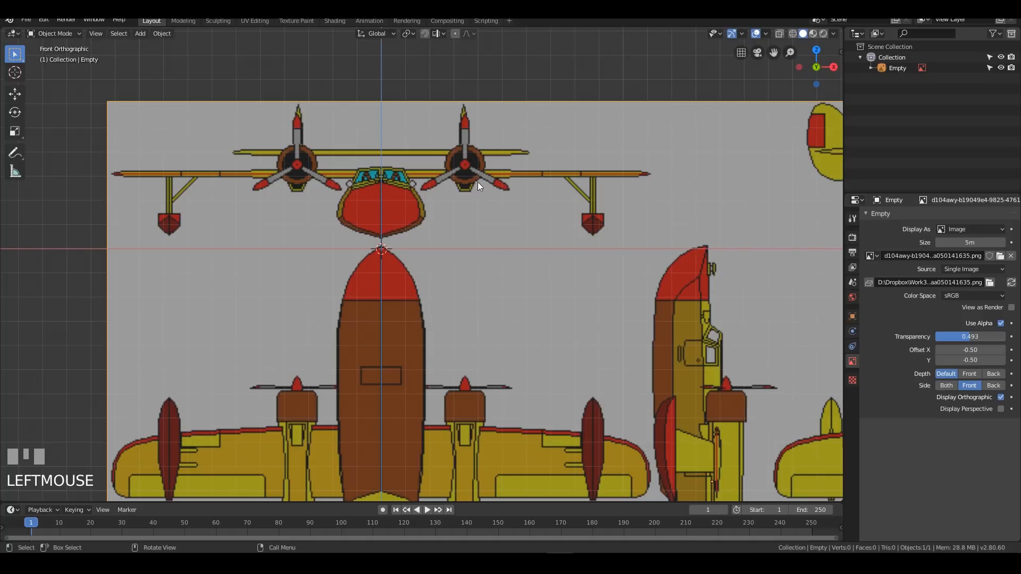
{"action": "middle_click_drag", "start_coordinate": [583, 326], "coordinate": [567, 284], "text": "shift"}
{"action": "scroll", "coordinate": [554, 270], "scroll_direction": "down", "scroll_amount": 3}
{"action": "middle_click_drag", "start_coordinate": [496, 296], "coordinate": [499, 256], "text": "shift"}
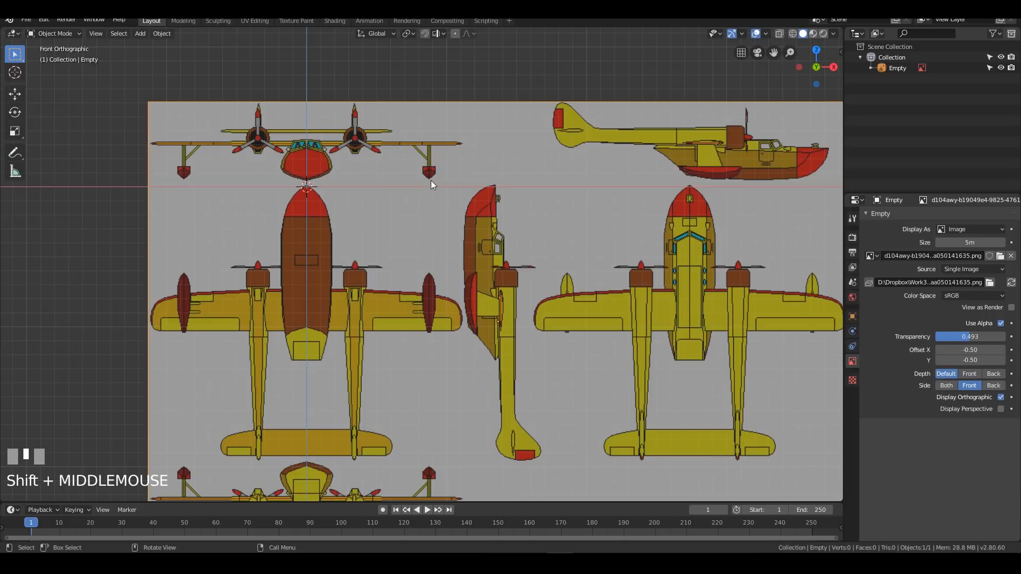
{"action": "middle_click_drag", "start_coordinate": [387, 155], "coordinate": [440, 160], "text": "shift"}
{"action": "scroll", "coordinate": [290, 108], "scroll_direction": "up", "scroll_amount": 4}
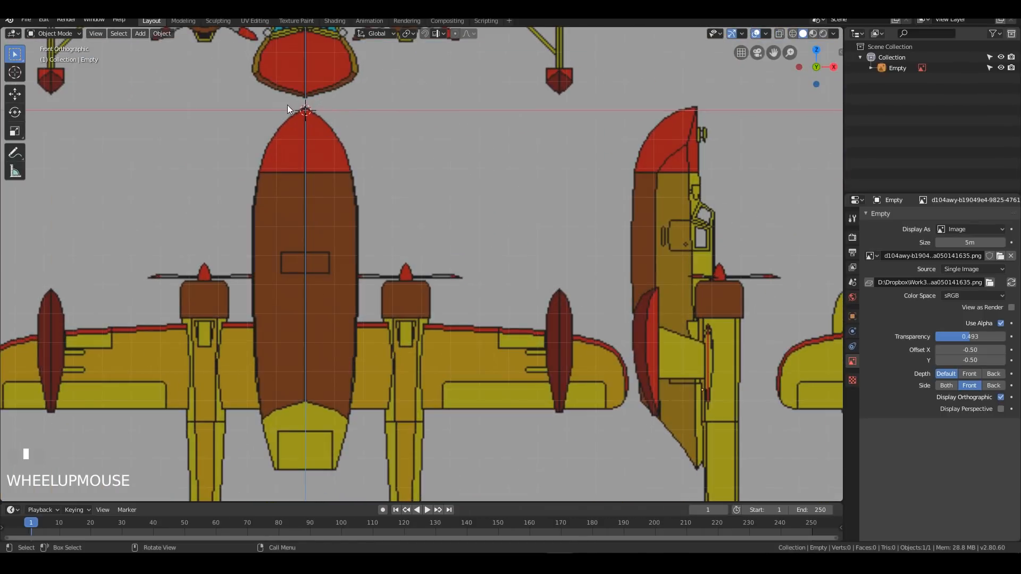
{"action": "middle_click_drag", "start_coordinate": [347, 104], "coordinate": [481, 226], "text": "shift"}
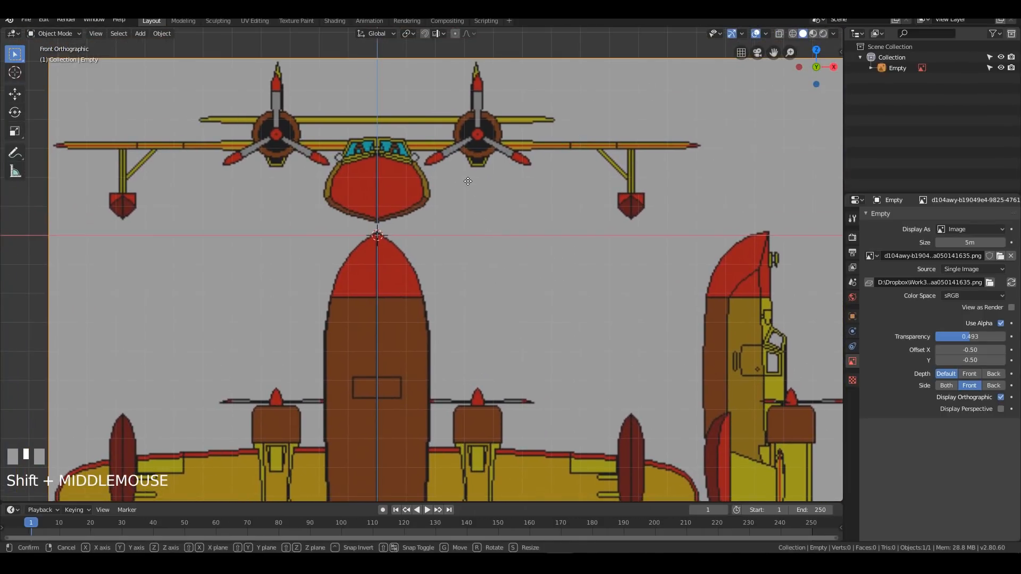
{"action": "key", "text": "g"}
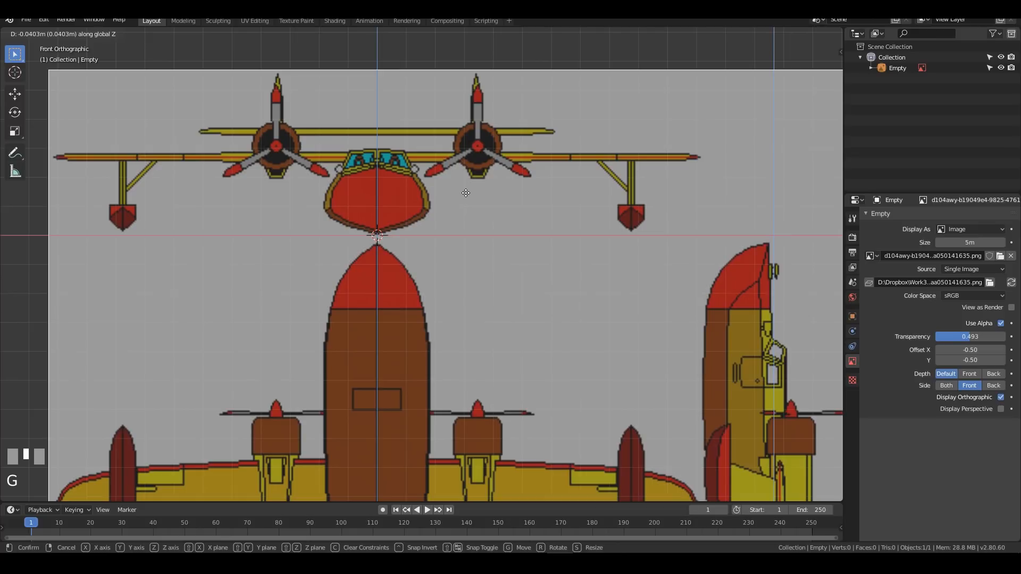
{"action": "left_click", "coordinate": [466, 193]}
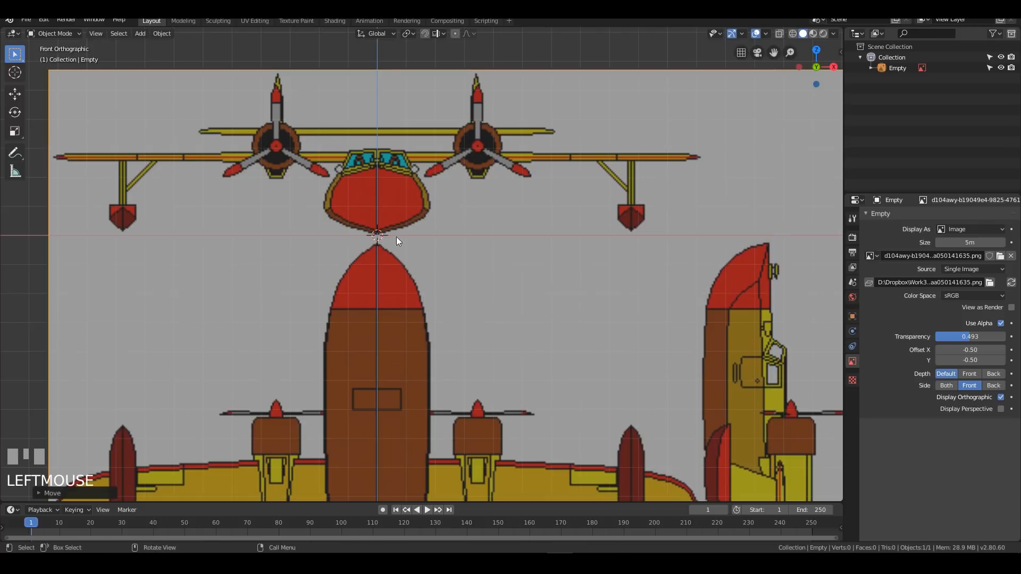
Step: Make the blueprint image unselectable in the viewport
{"action": "middle_click_drag", "start_coordinate": [589, 273], "coordinate": [570, 272], "text": "shift"}
{"action": "scroll", "coordinate": [570, 270], "scroll_direction": "down", "scroll_amount": 3}
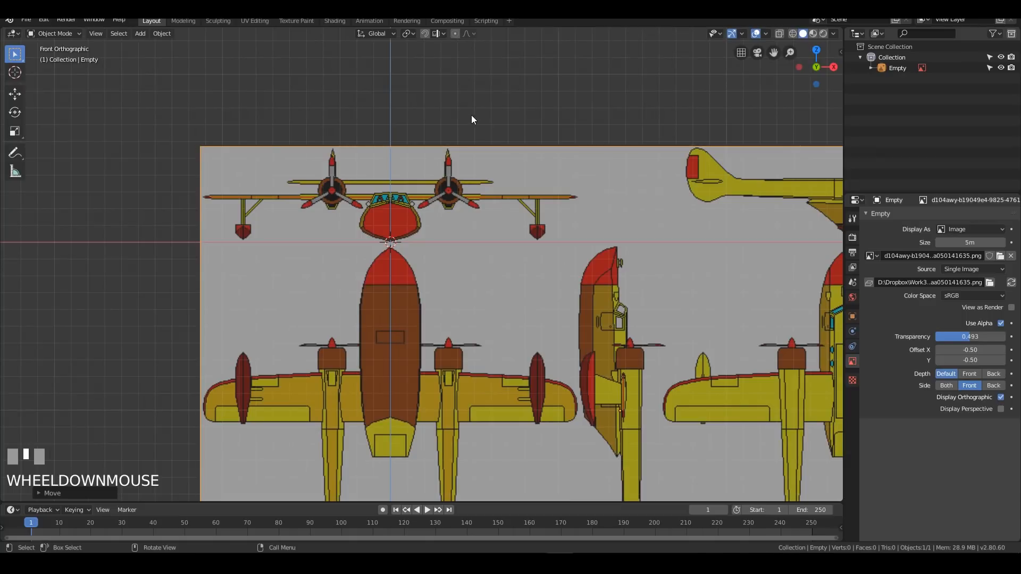
{"action": "left_click", "coordinate": [989, 68]}
Step: Add the seaplane blueprint d104awy PNG as a reference image aligned to the right orthographic view
{"action": "scroll", "coordinate": [611, 351], "scroll_direction": "down", "scroll_amount": 3}
{"action": "middle_click_drag", "start_coordinate": [612, 351], "coordinate": [517, 275], "text": "shift"}
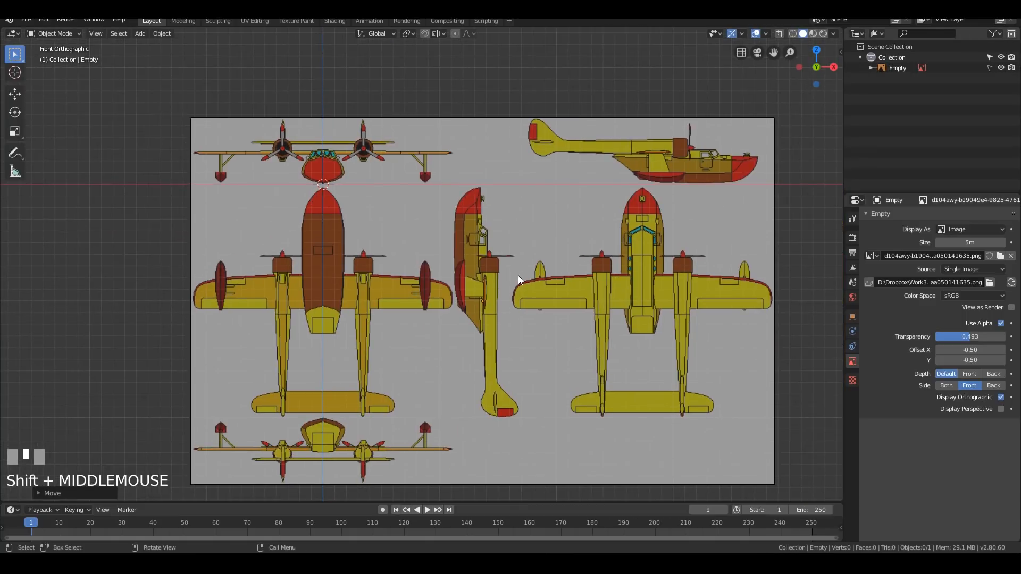
{"action": "key", "text": "KP_3"}
{"action": "key", "text": "shift+a"}
{"action": "mouse_move", "coordinate": [464, 195]}
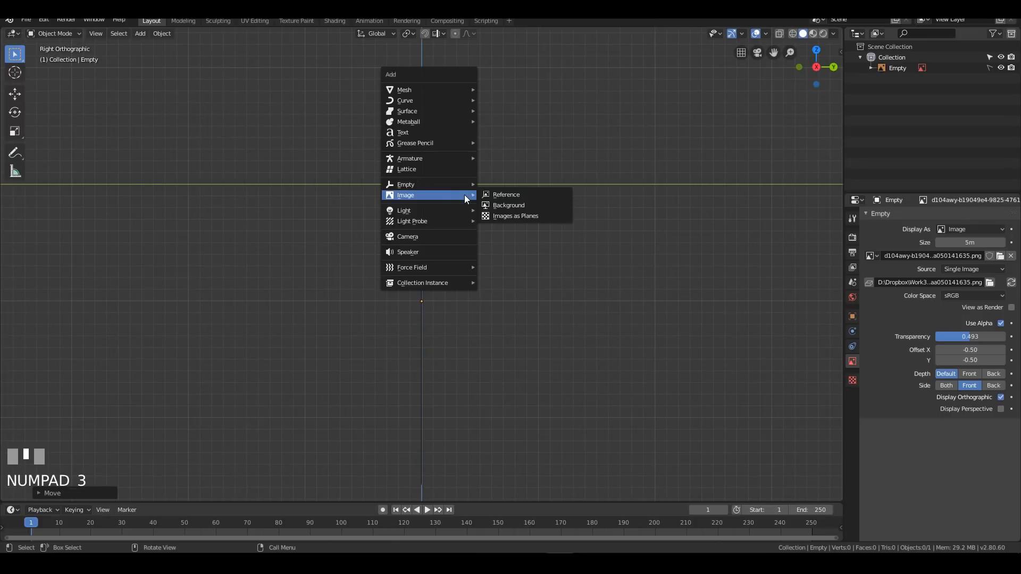
{"action": "left_click", "coordinate": [521, 195]}
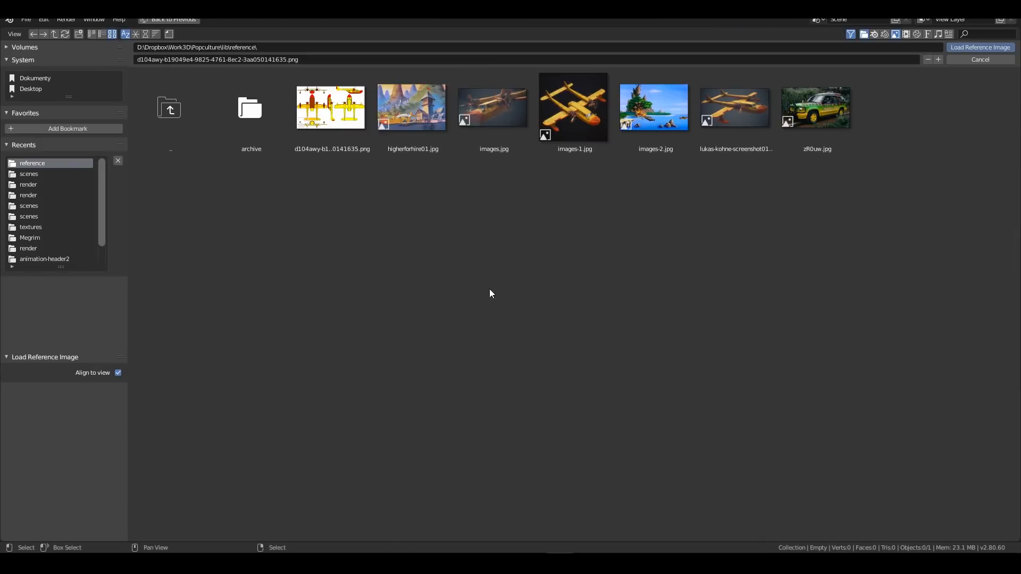
{"action": "double_click", "coordinate": [330, 108]}
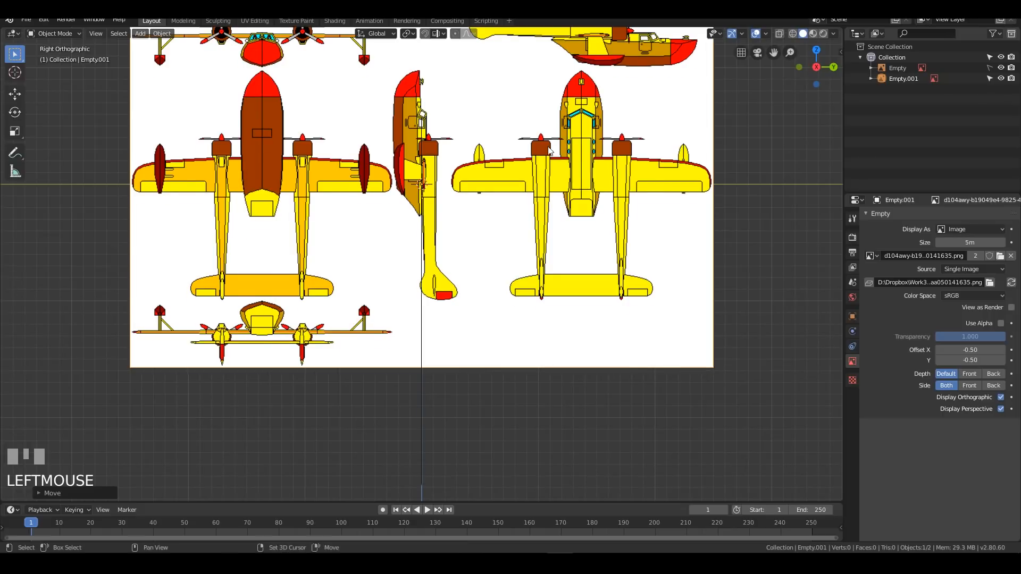
Step: Rotate the right-view blueprint by -90 degrees so its middle side profile lies horizontally
{"action": "middle_click_drag", "start_coordinate": [547, 150], "coordinate": [541, 278], "text": "shift"}
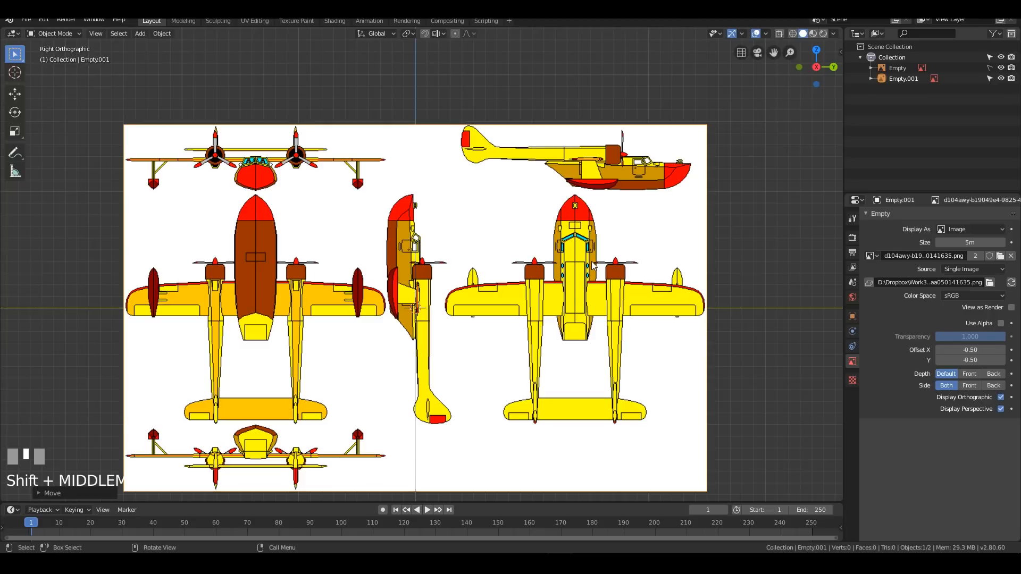
{"action": "type", "text": "r-90"}
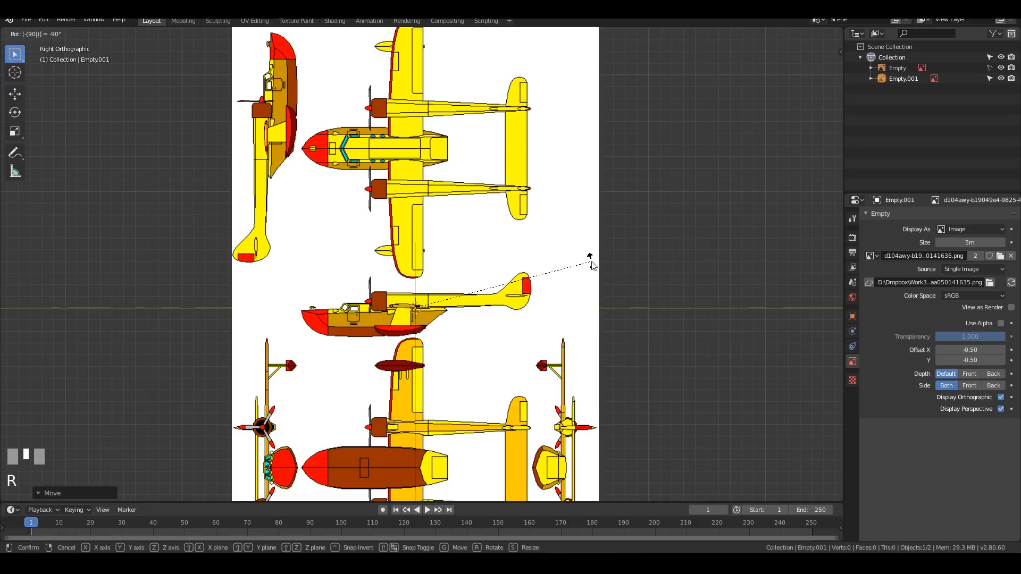
{"action": "key", "text": "KP_Enter"}
Step: Move the right-view blueprint up about 0.24 m along Z so the side profile's hull bottom rests on the Y axis line
{"action": "middle_click_drag", "start_coordinate": [568, 392], "coordinate": [574, 364], "text": "shift"}
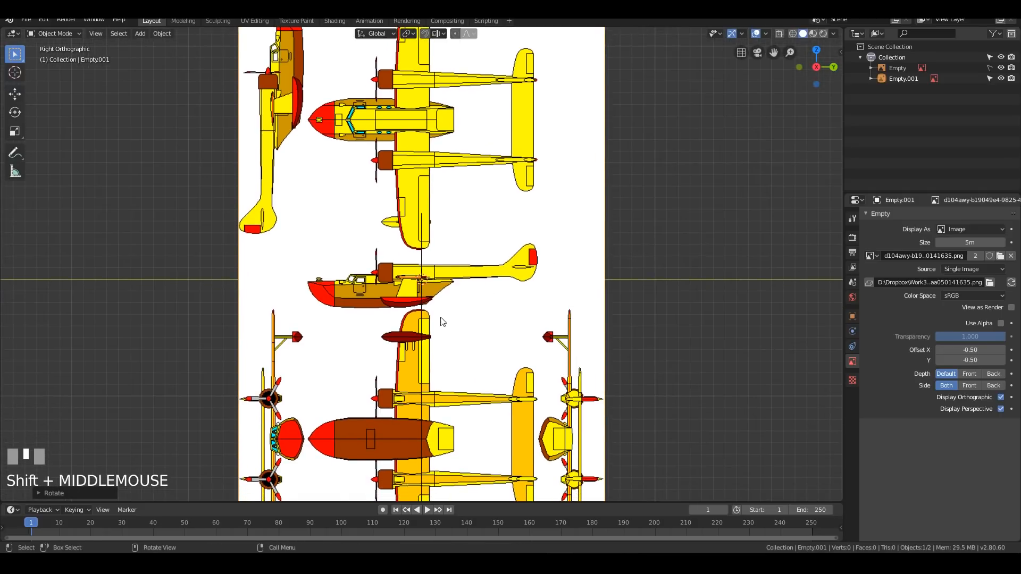
{"action": "scroll", "coordinate": [514, 342], "scroll_direction": "up", "scroll_amount": 4}
{"action": "key", "text": "g"}
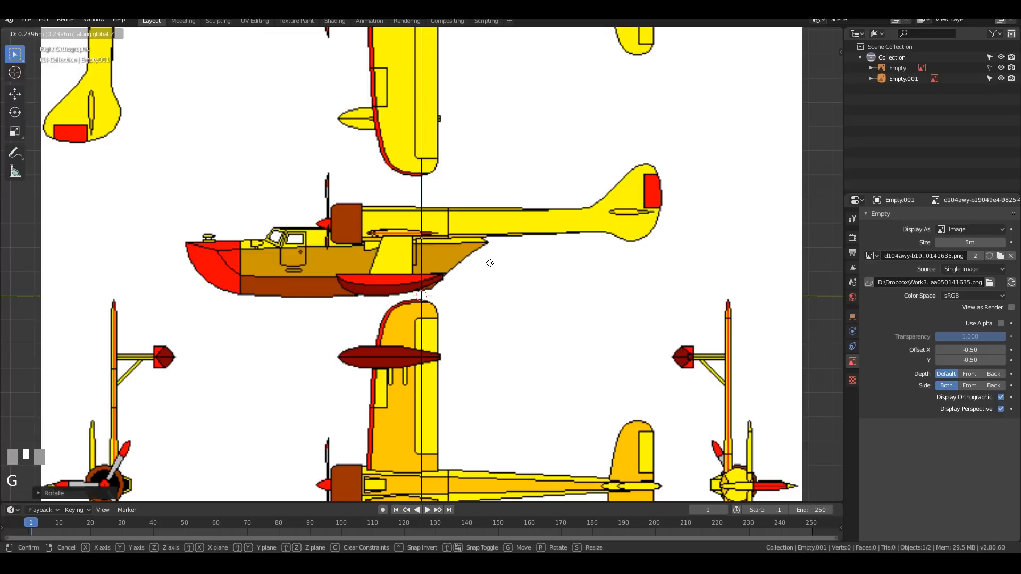
{"action": "left_click", "coordinate": [490, 263]}
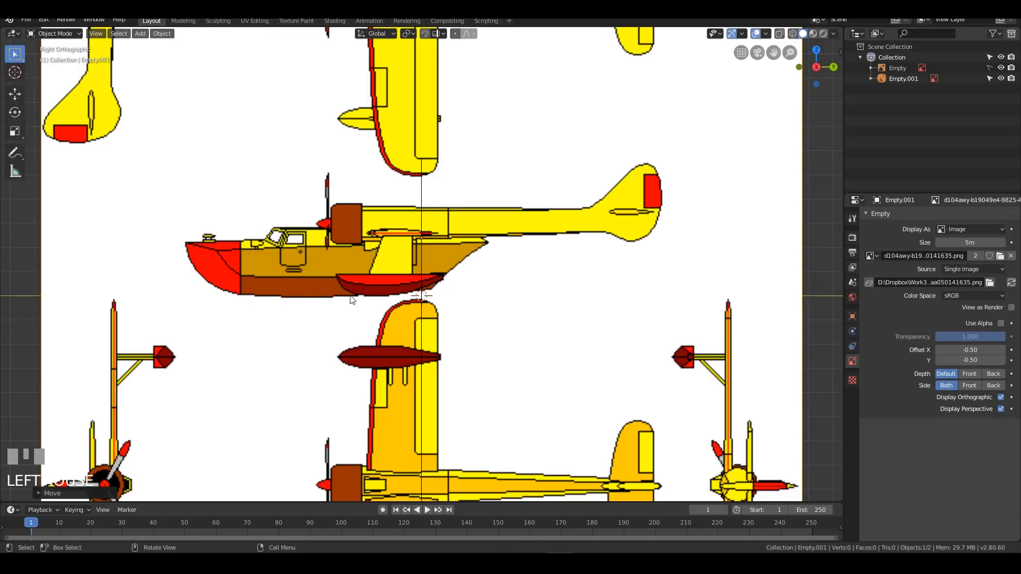
{"action": "scroll", "coordinate": [374, 232], "scroll_direction": "down", "scroll_amount": 5}
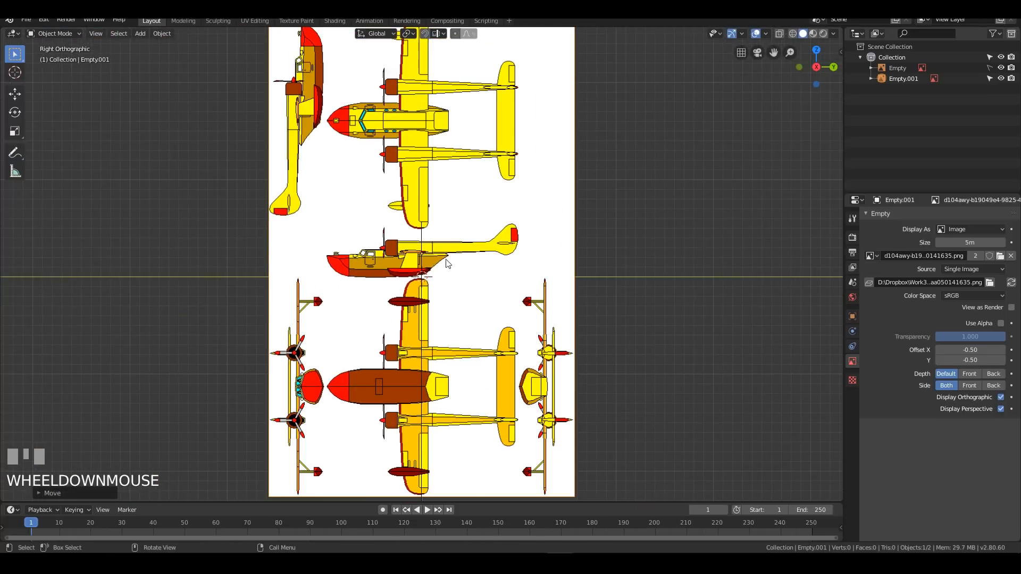
{"action": "scroll", "coordinate": [448, 263], "scroll_direction": "up", "scroll_amount": 4}
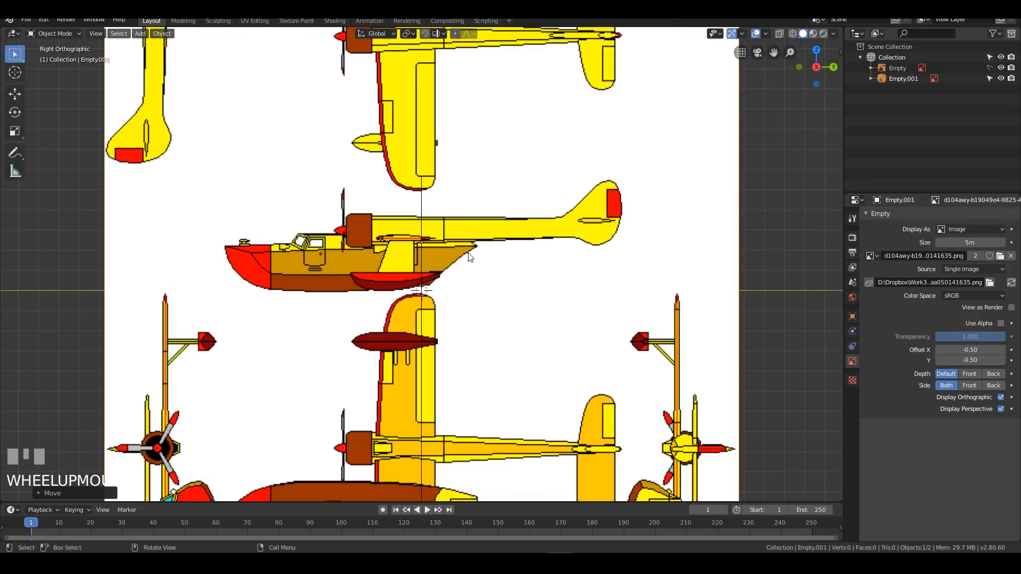
{"action": "key", "text": "g"}
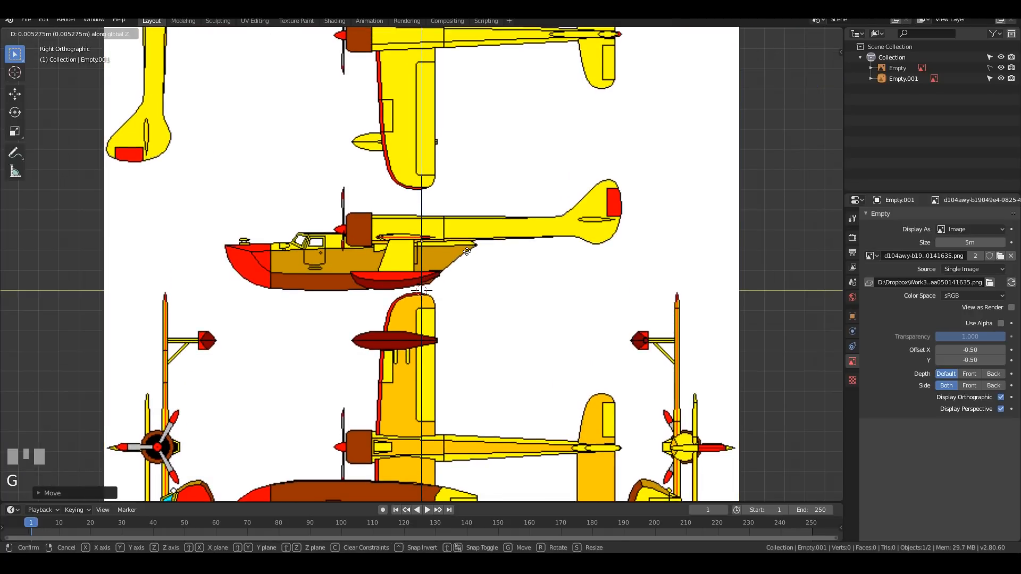
{"action": "left_click", "coordinate": [459, 270]}
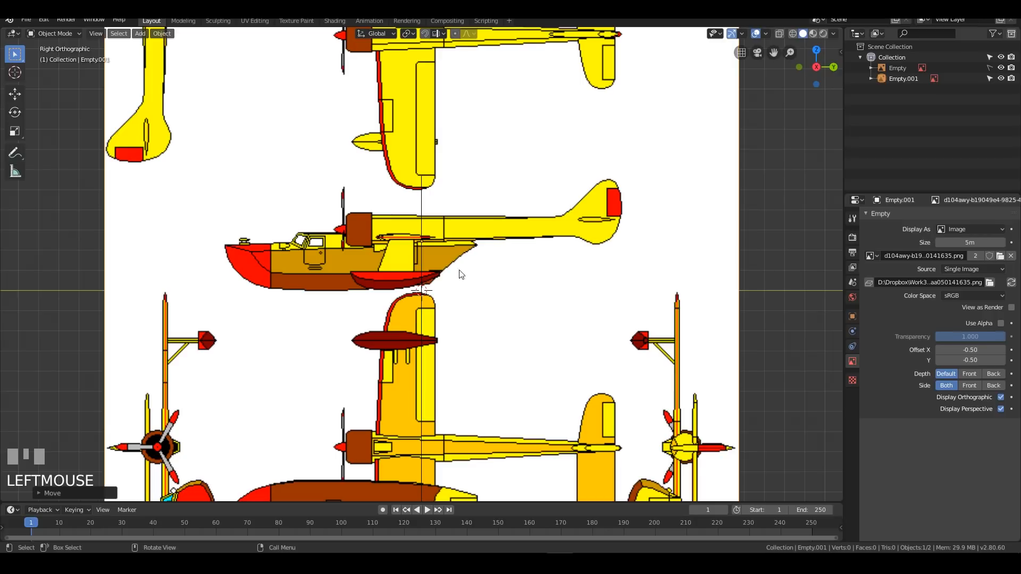
Step: Move the right-view blueprint about 0.37 m along Y so the side profile's propeller lines up with the vertical axis
{"action": "scroll", "coordinate": [436, 301], "scroll_direction": "down", "scroll_amount": 3}
{"action": "middle_click_drag", "start_coordinate": [487, 330], "coordinate": [516, 298], "text": "shift"}
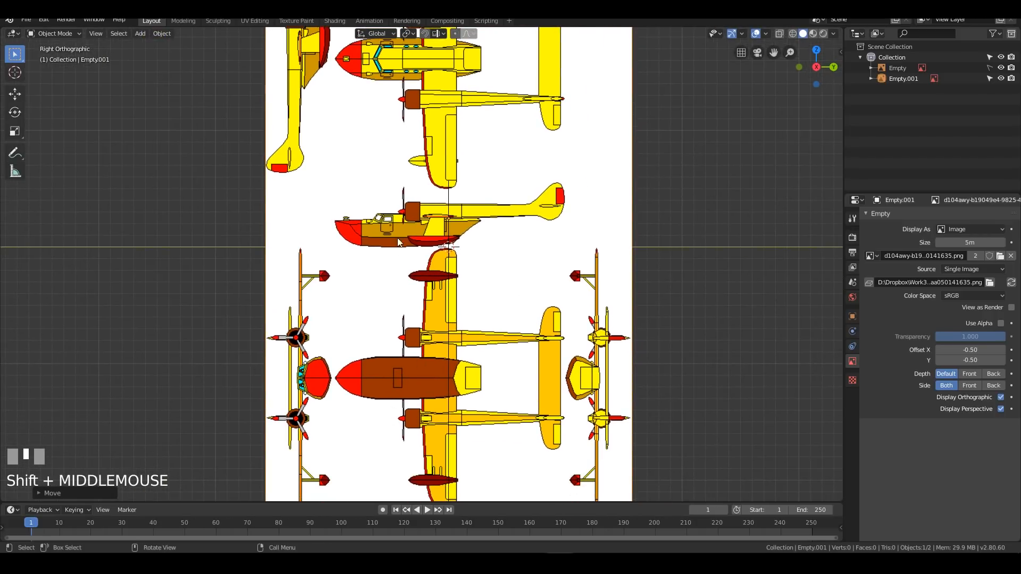
{"action": "middle_click_drag", "start_coordinate": [553, 239], "coordinate": [547, 312], "text": "shift"}
{"action": "middle_click_drag", "start_coordinate": [546, 375], "coordinate": [527, 258], "text": "shift"}
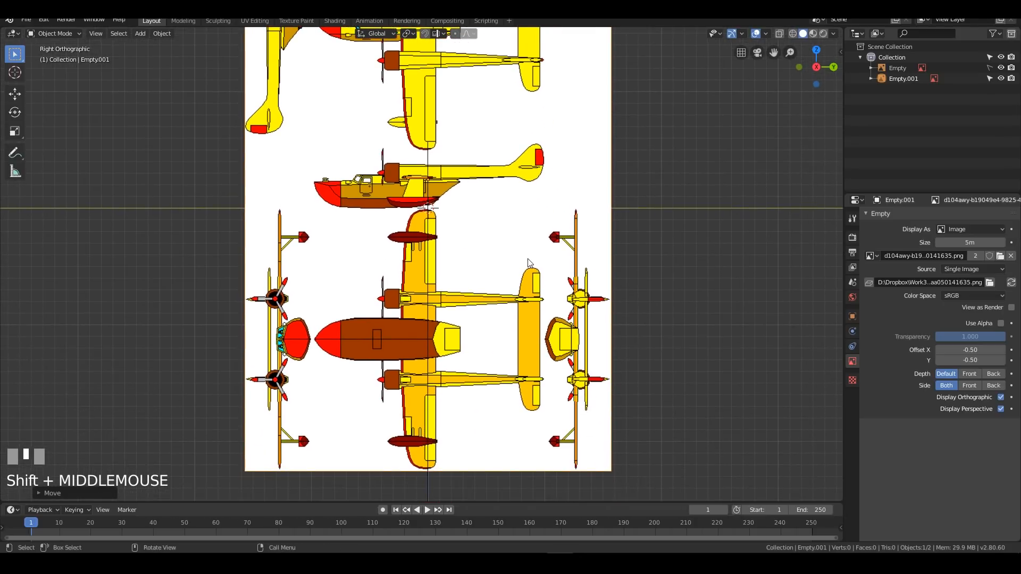
{"action": "middle_click_drag", "start_coordinate": [499, 210], "coordinate": [540, 290], "text": "shift"}
{"action": "scroll", "coordinate": [540, 289], "scroll_direction": "up", "scroll_amount": 3}
{"action": "scroll", "coordinate": [540, 288], "scroll_direction": "down", "scroll_amount": 3}
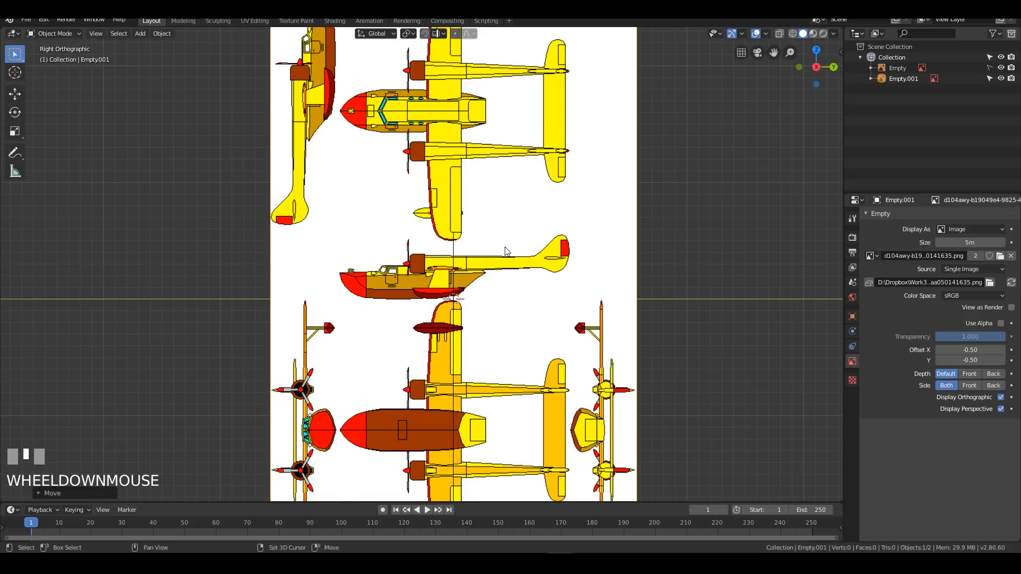
{"action": "scroll", "coordinate": [441, 337], "scroll_direction": "up", "scroll_amount": 3}
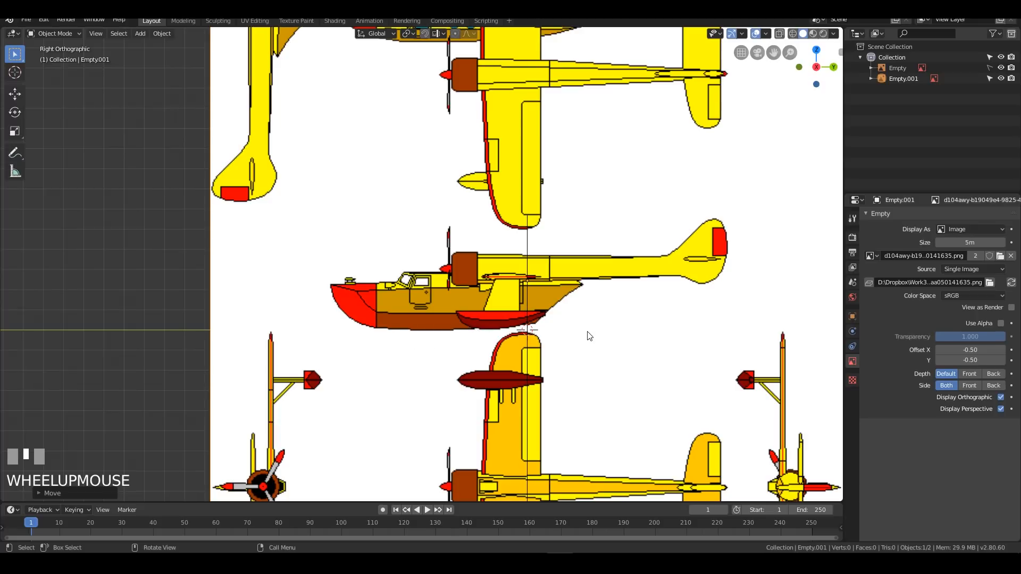
{"action": "key", "text": "g"}
{"action": "key", "text": "y"}
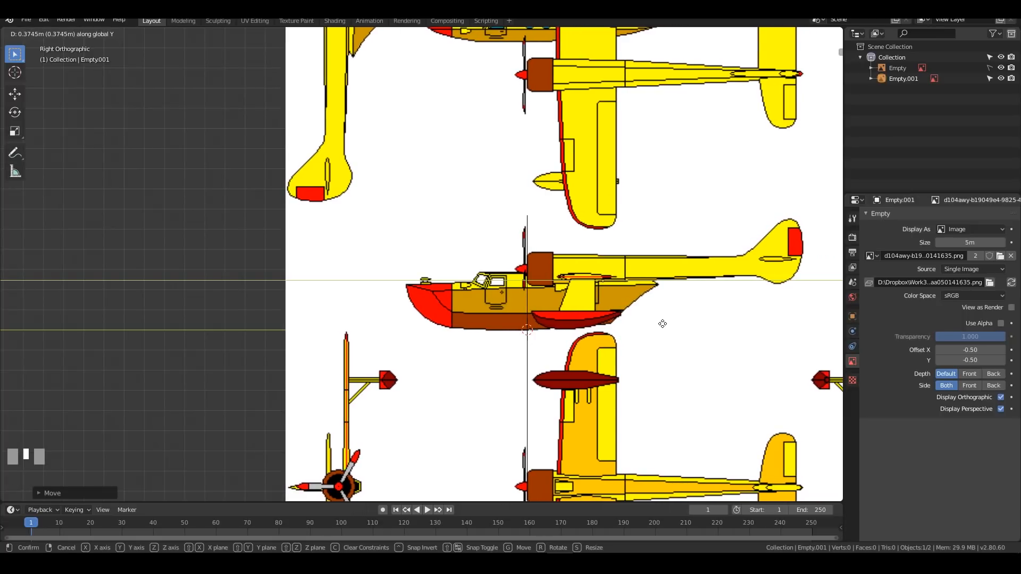
{"action": "left_click", "coordinate": [662, 324]}
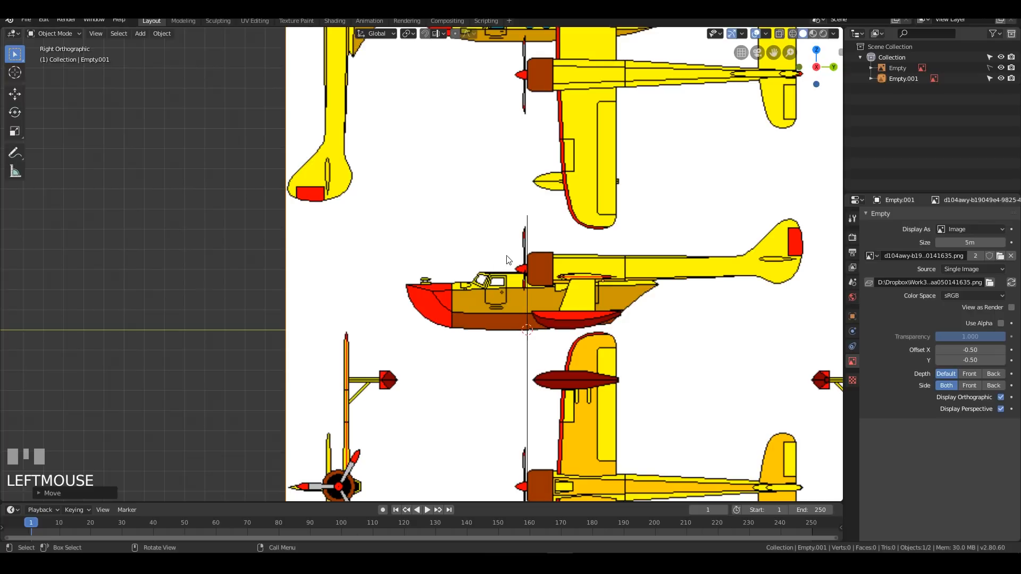
Step: Save the scene file
{"action": "middle_click_drag", "start_coordinate": [577, 312], "coordinate": [435, 324], "text": "shift"}
{"action": "scroll", "coordinate": [435, 325], "scroll_direction": "down", "scroll_amount": 4}
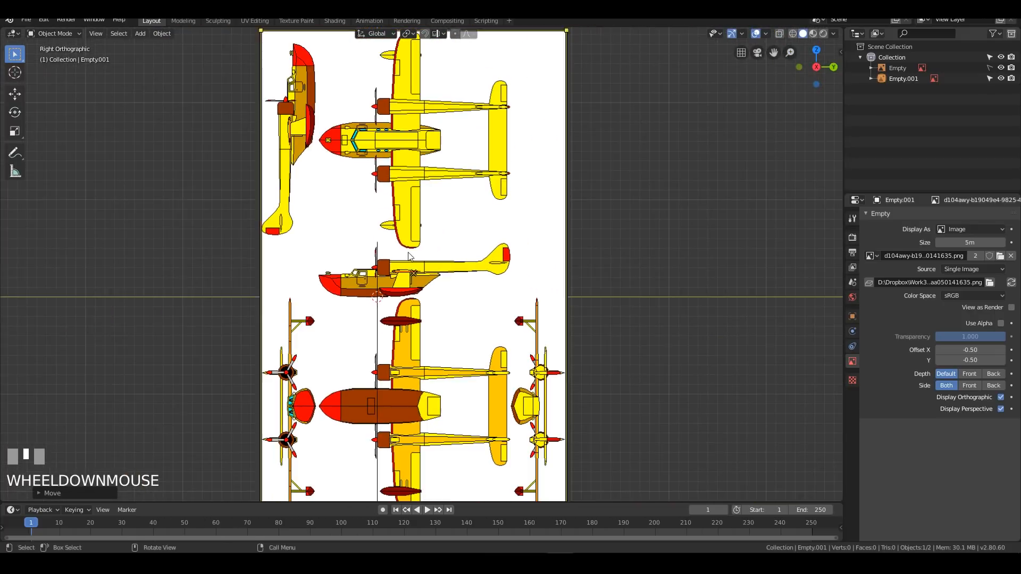
{"action": "key", "text": "ctrl+s"}
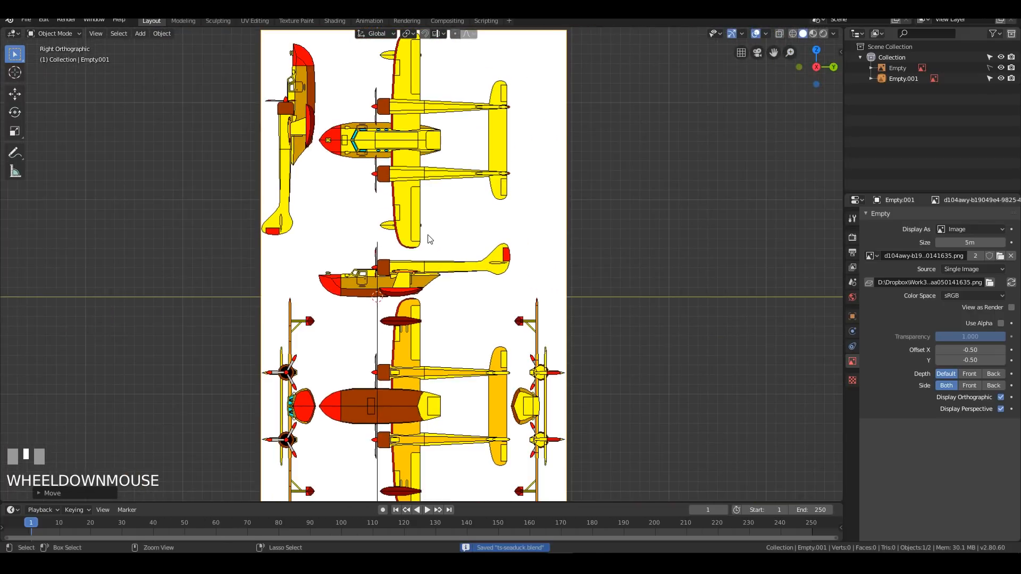
Step: Enable alpha on the right-view blueprint, set its transparency to about 0.52, and show only its front side
{"action": "left_click", "coordinate": [1001, 324]}
{"action": "left_click_drag", "start_coordinate": [981, 334], "coordinate": [948, 334]}
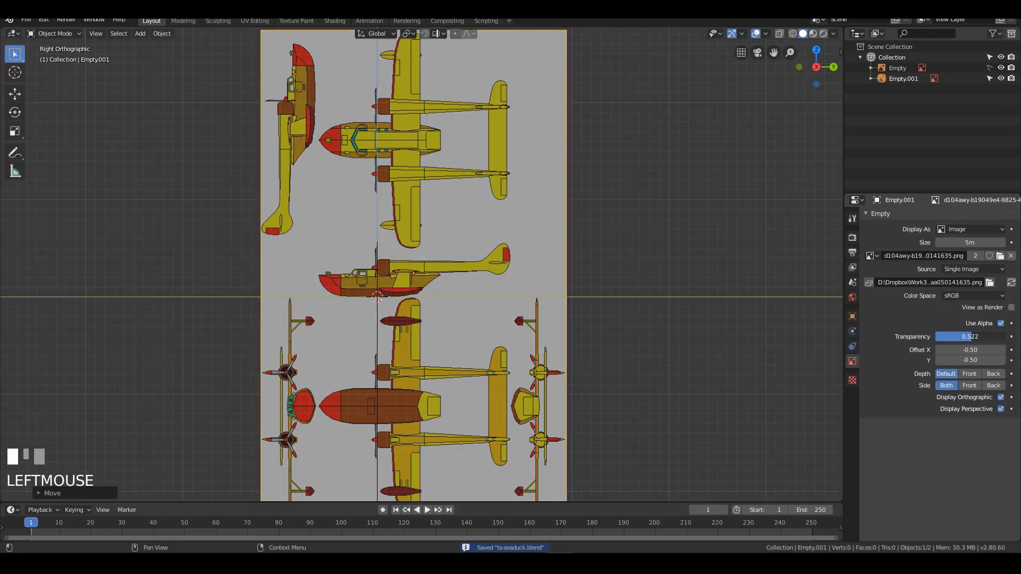
{"action": "left_click", "coordinate": [970, 386]}
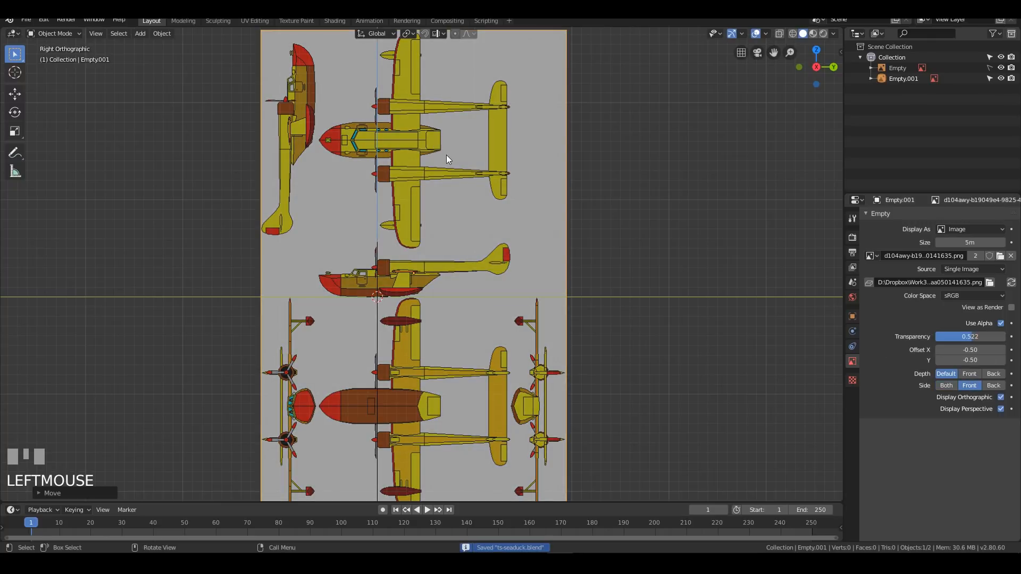
{"action": "key", "text": "KP_1"}
{"action": "key", "text": "KP_3"}
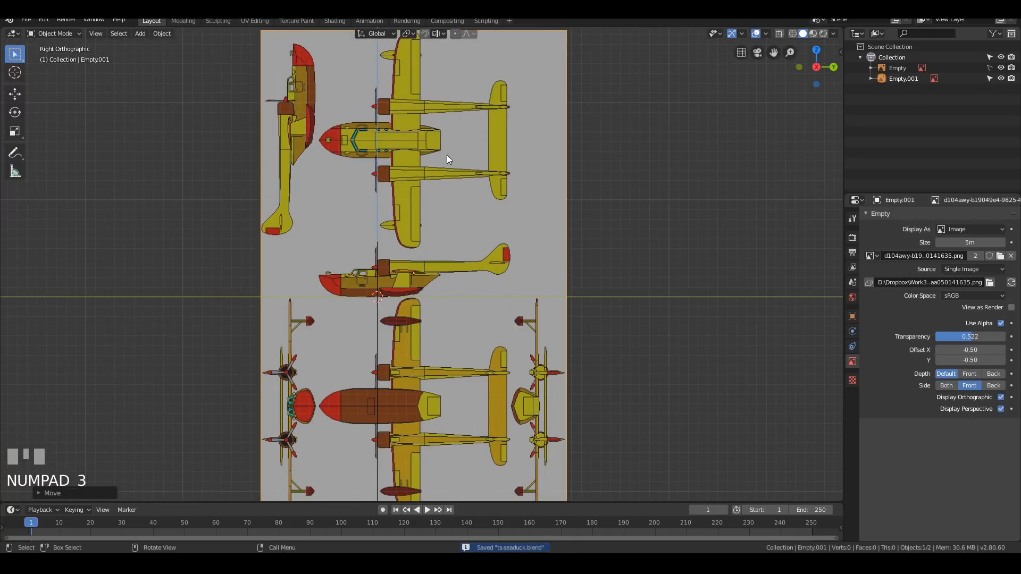
{"action": "key", "text": "KP_1"}
{"action": "key", "text": "KP_3"}
Step: Add the same seaplane blueprint PNG as a third reference image aligned to the top orthographic view
{"action": "key", "text": "KP_7"}
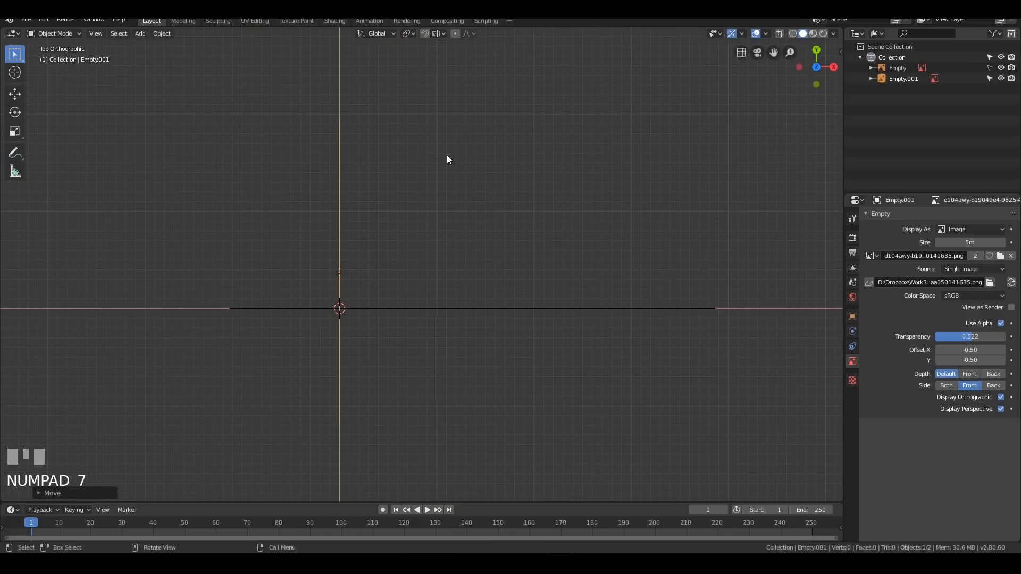
{"action": "left_click", "coordinate": [565, 129]}
{"action": "key", "text": "shift+a"}
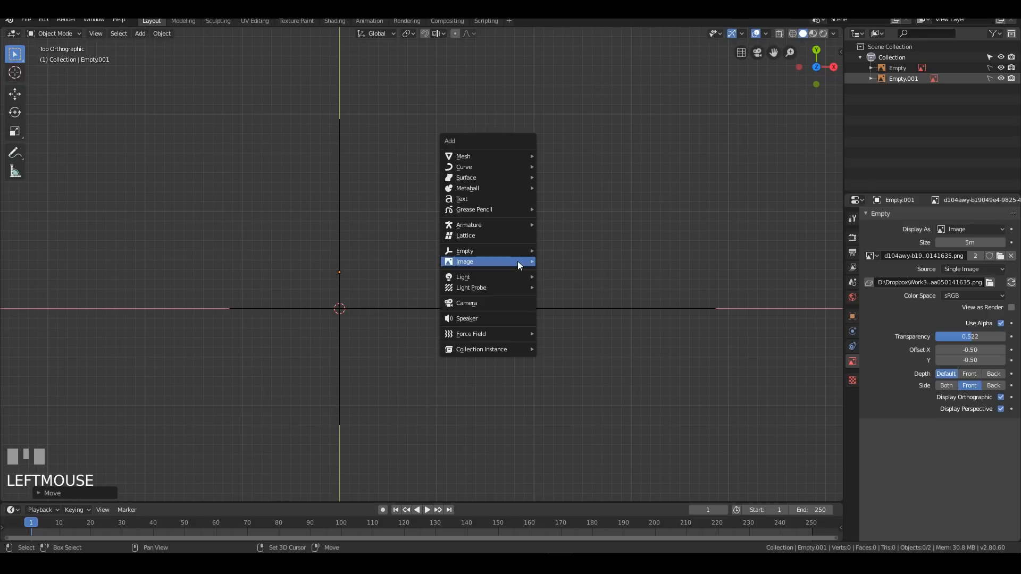
{"action": "mouse_move", "coordinate": [518, 260]}
{"action": "left_click", "coordinate": [561, 262]}
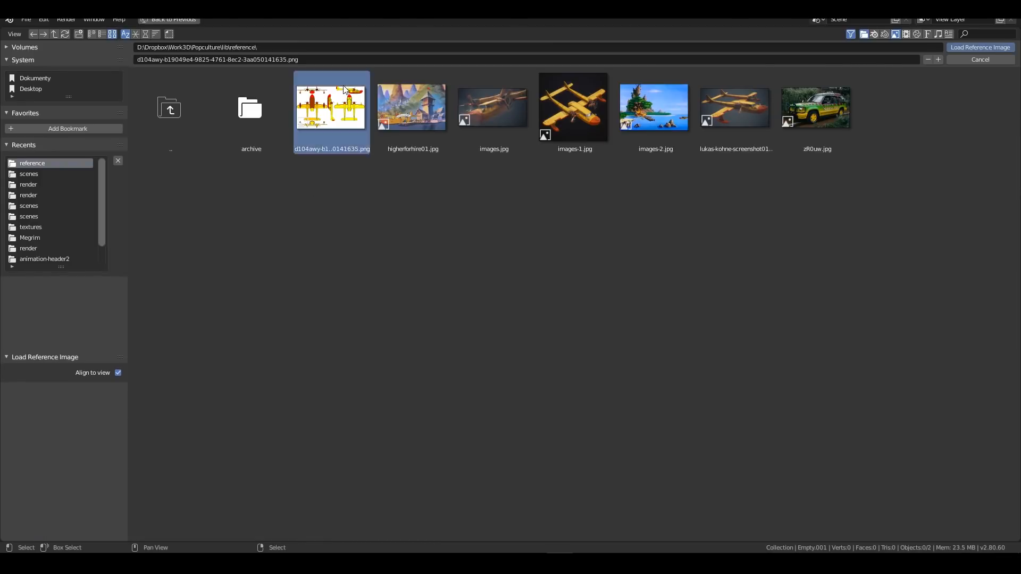
{"action": "double_click", "coordinate": [346, 105]}
{"action": "middle_click_drag", "start_coordinate": [491, 288], "coordinate": [509, 248], "text": "shift"}
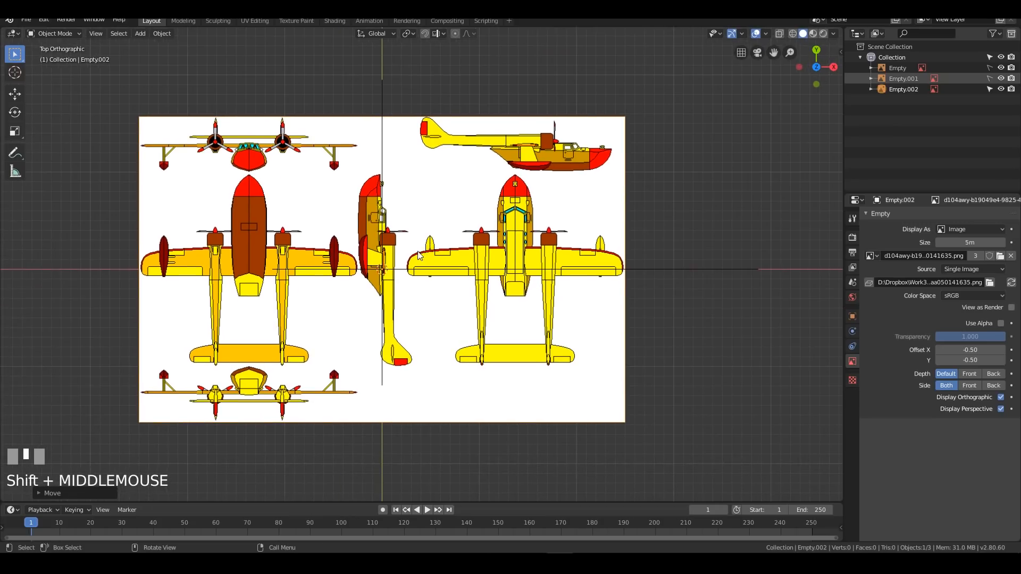
Step: Rotate the top-view blueprint by 180 degrees
{"action": "left_click", "coordinate": [510, 247]}
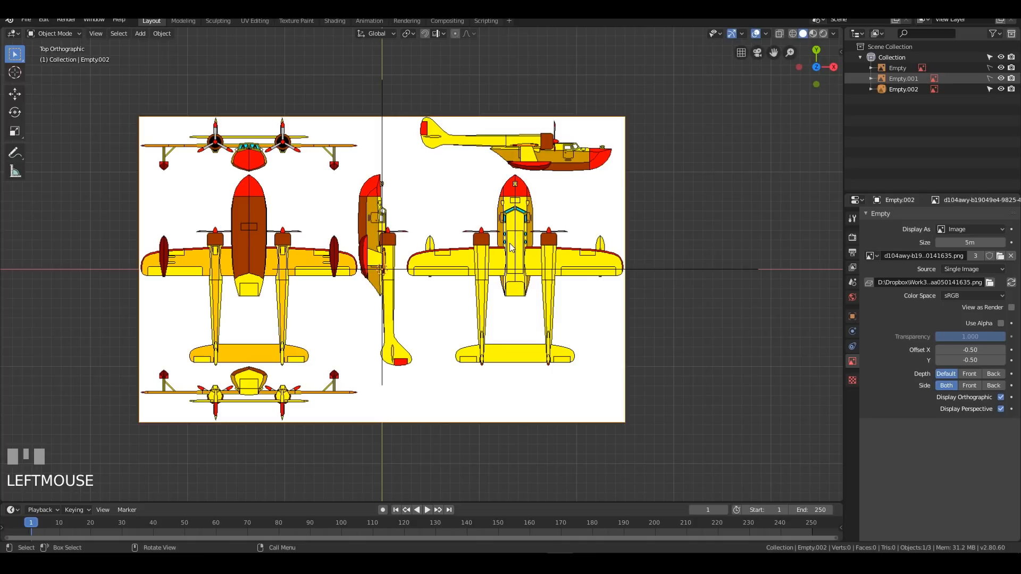
{"action": "type", "text": "r180"}
{"action": "key", "text": "KP_Enter"}
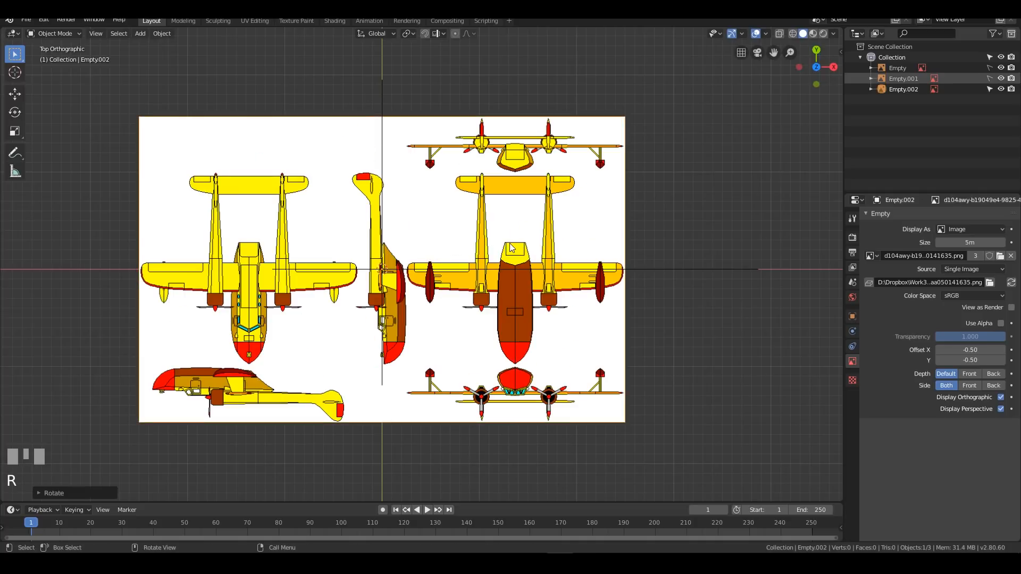
Step: Turn off the perspective display of the right-view blueprint Empty.001 and make it unselectable in the viewport
{"action": "middle_click_drag", "start_coordinate": [544, 339], "coordinate": [395, 264]}
{"action": "left_click", "coordinate": [906, 78]}
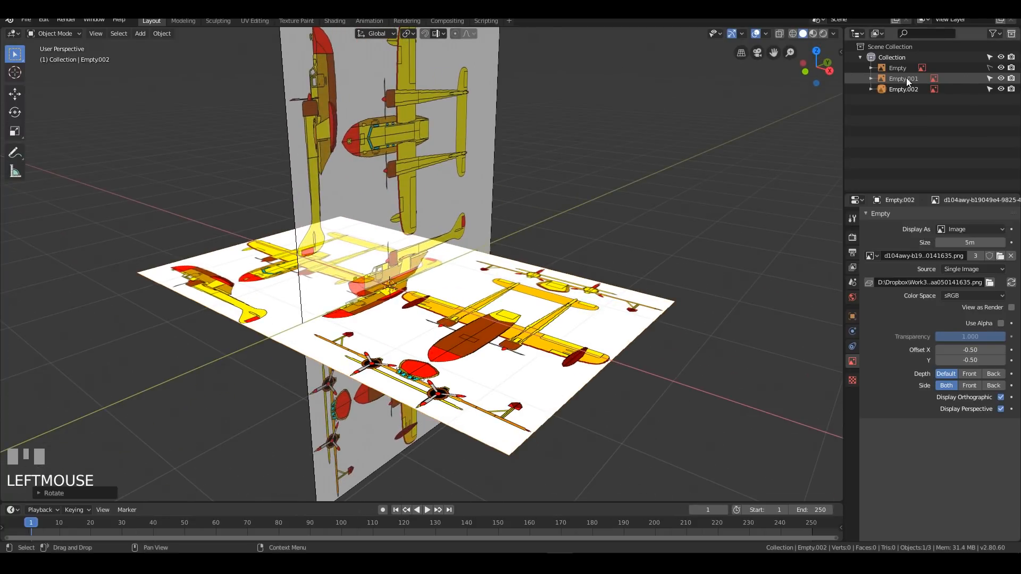
{"action": "left_click", "coordinate": [1002, 409]}
{"action": "left_click", "coordinate": [989, 79]}
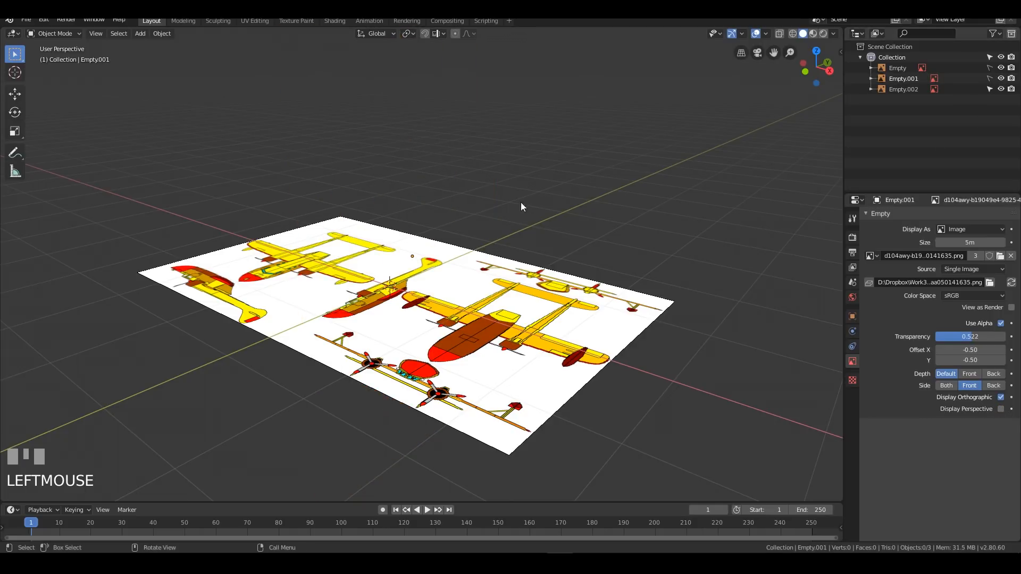
Step: In the top view, move the top-view blueprint about 1.37 m along X so the overhead plane's fuselage is centred on the Y axis
{"action": "key", "text": "KP_7"}
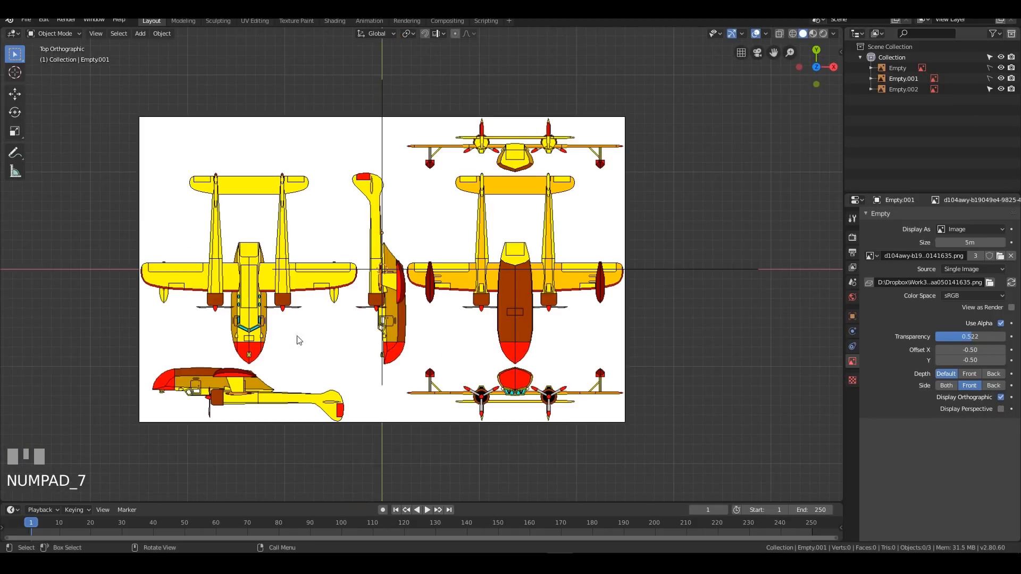
{"action": "middle_click_drag", "start_coordinate": [452, 276], "coordinate": [514, 261], "text": "shift"}
{"action": "scroll", "coordinate": [513, 260], "scroll_direction": "up", "scroll_amount": 2}
{"action": "key", "text": "x"}
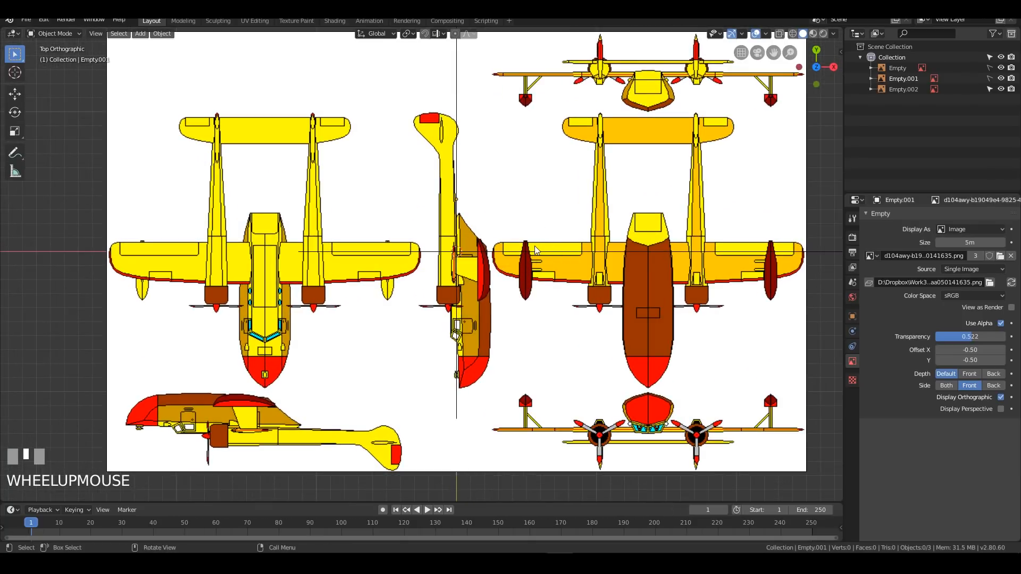
{"action": "key", "text": "x"}
{"action": "left_click", "coordinate": [530, 224]}
{"action": "key", "text": "g"}
{"action": "key", "text": "x"}
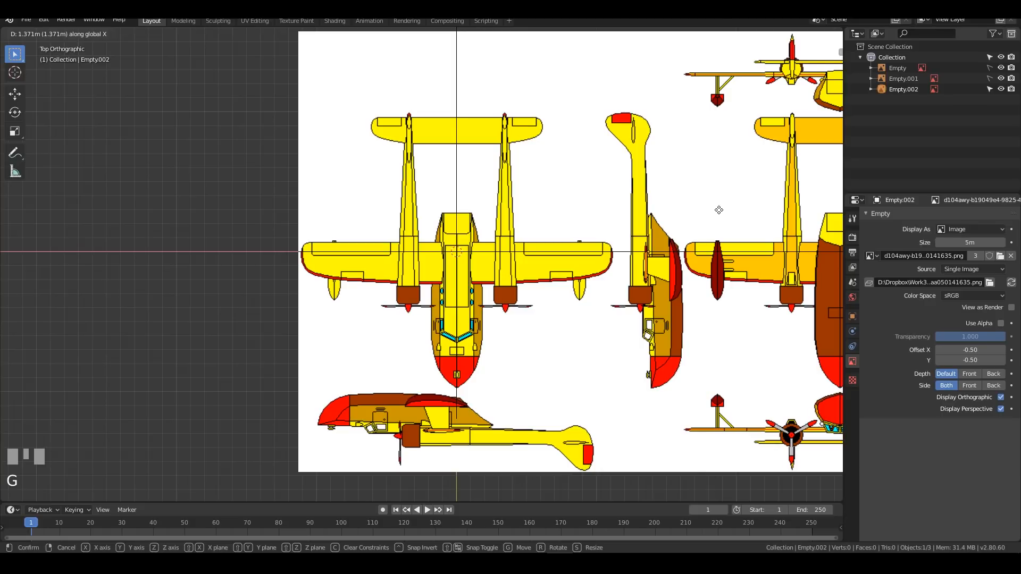
{"action": "left_click", "coordinate": [719, 210]}
Step: Move the top-view blueprint about 0.37 m along Y so the X axis runs through the overhead plane's propellers
{"action": "middle_click_drag", "start_coordinate": [719, 210], "coordinate": [554, 179], "text": "shift"}
{"action": "scroll", "coordinate": [585, 193], "scroll_direction": "up", "scroll_amount": 2}
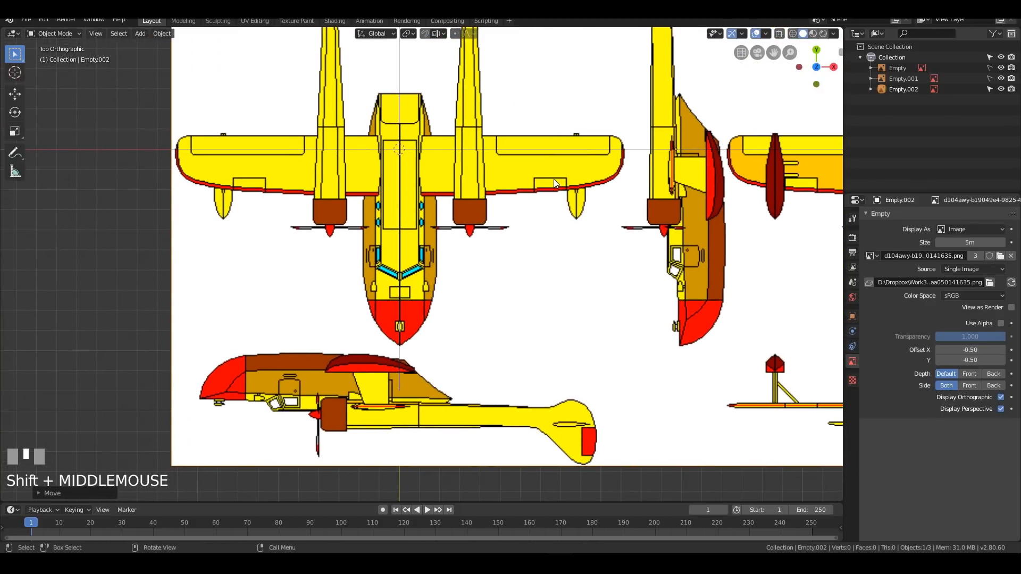
{"action": "key", "text": "g"}
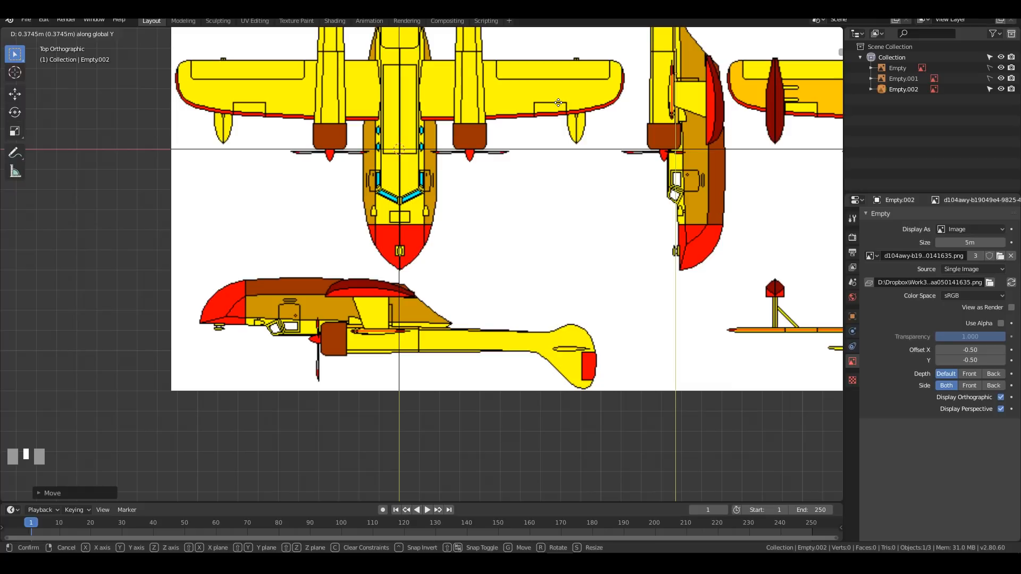
{"action": "left_click", "coordinate": [559, 103]}
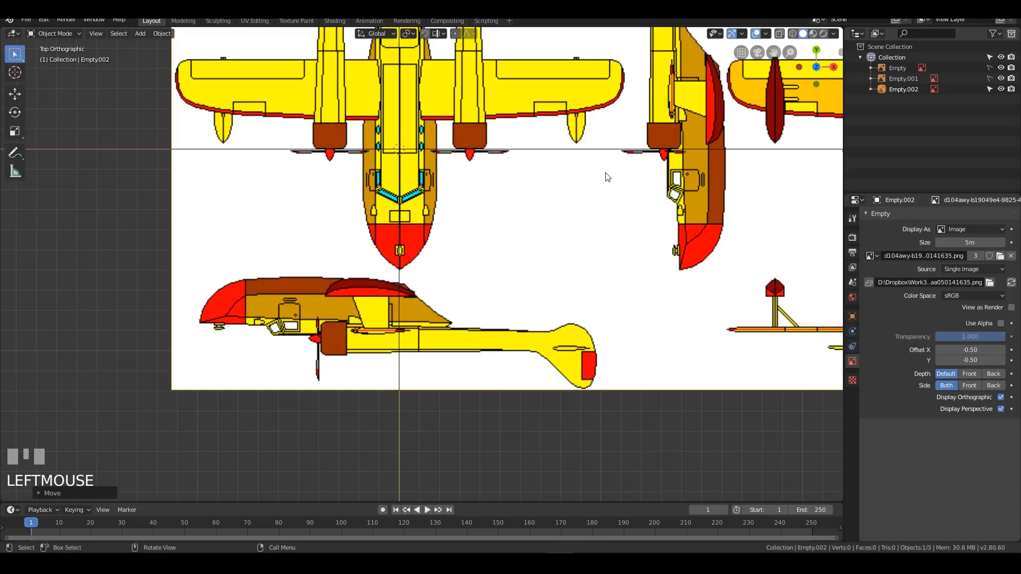
Step: Save the file and make the top-view blueprint Empty.002 unselectable in the viewport
{"action": "scroll", "coordinate": [510, 282], "scroll_direction": "down", "scroll_amount": 2}
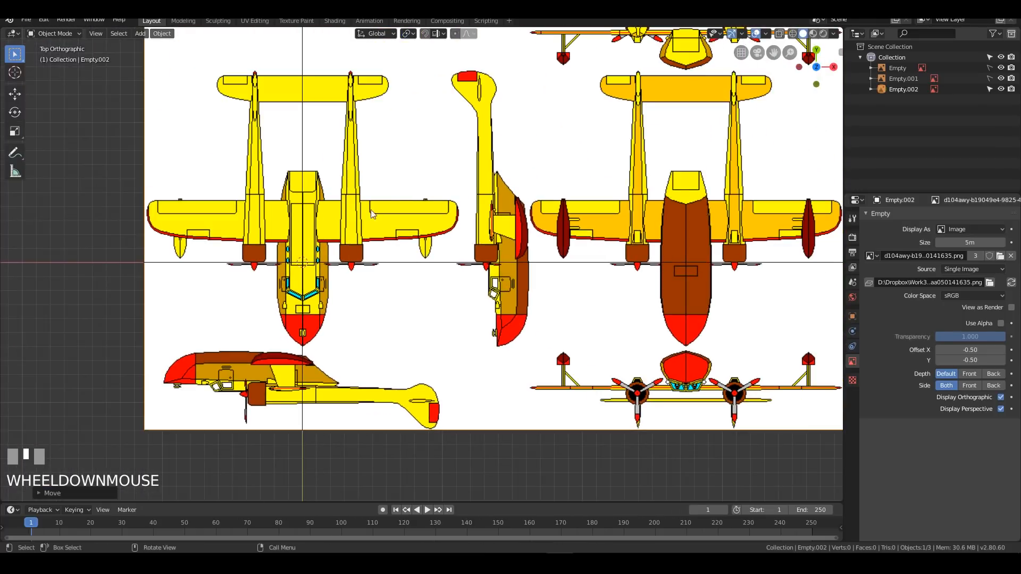
{"action": "middle_click_drag", "start_coordinate": [494, 249], "coordinate": [507, 234], "text": "shift"}
{"action": "middle_click_drag", "start_coordinate": [587, 206], "coordinate": [519, 217], "text": "shift"}
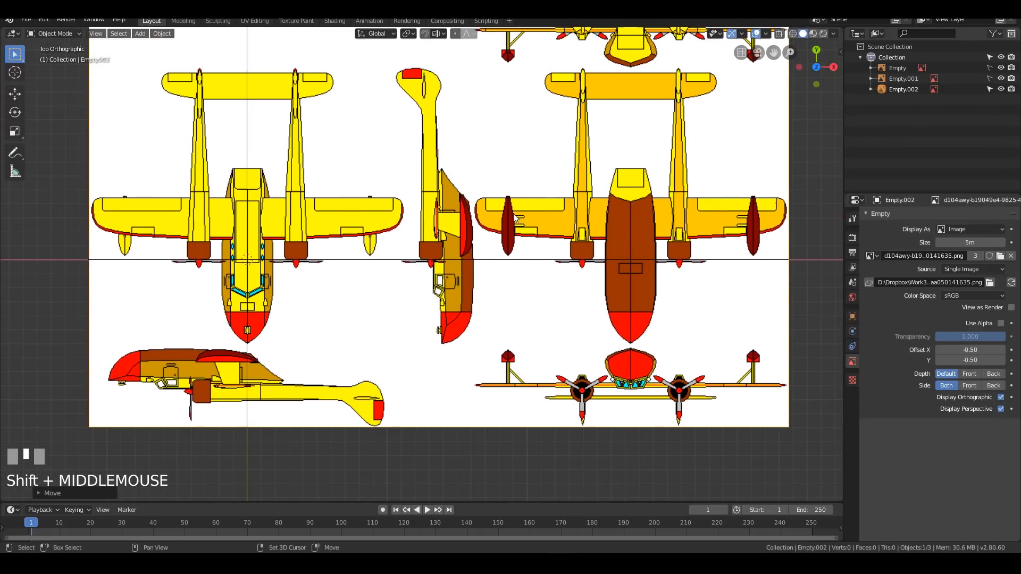
{"action": "scroll", "coordinate": [519, 217], "scroll_direction": "down", "scroll_amount": 2}
{"action": "middle_click_drag", "start_coordinate": [603, 108], "coordinate": [613, 161], "text": "shift"}
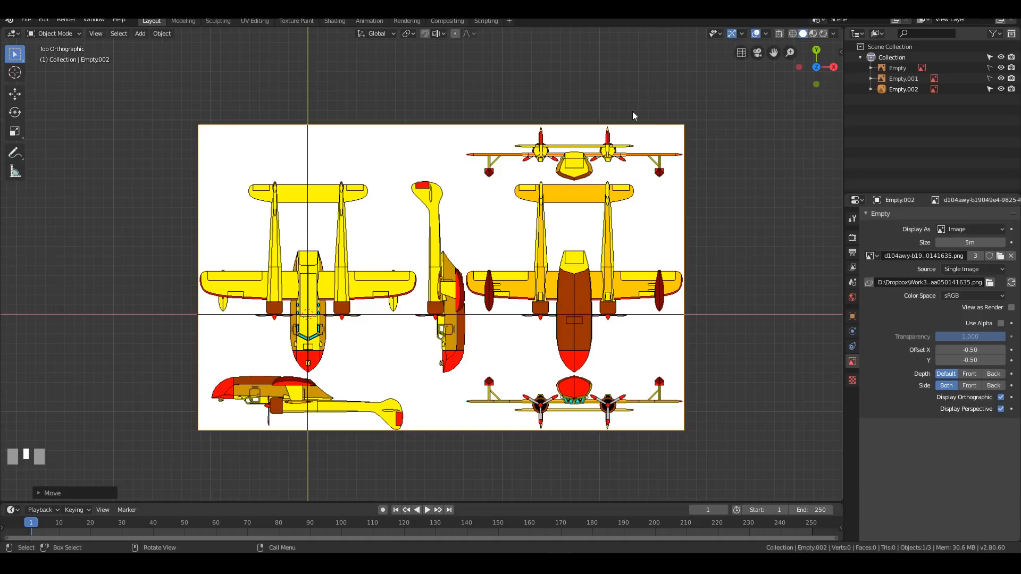
{"action": "key", "text": "ctrl+s"}
{"action": "key", "text": "ctrl+s"}
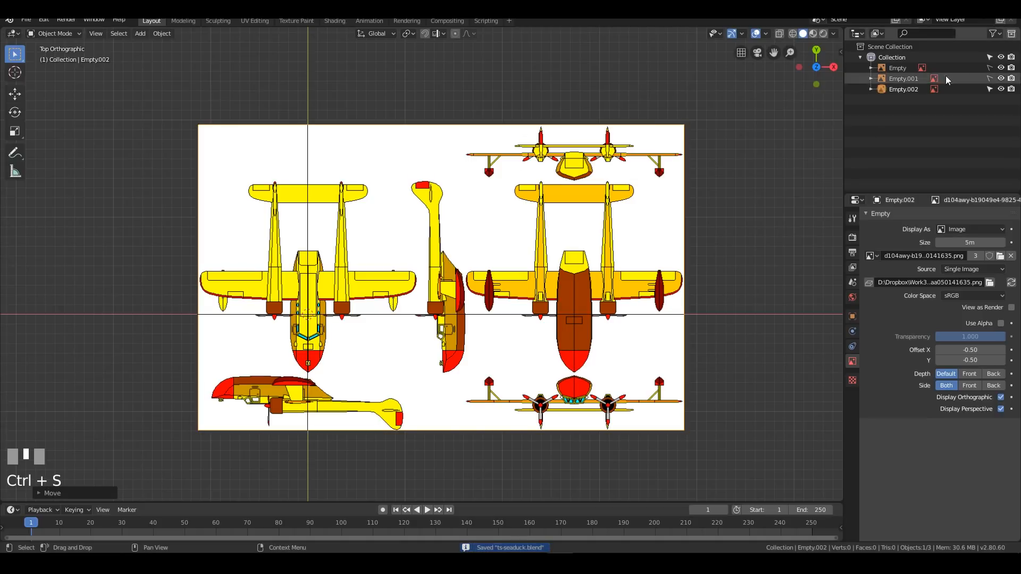
{"action": "left_click", "coordinate": [990, 89]}
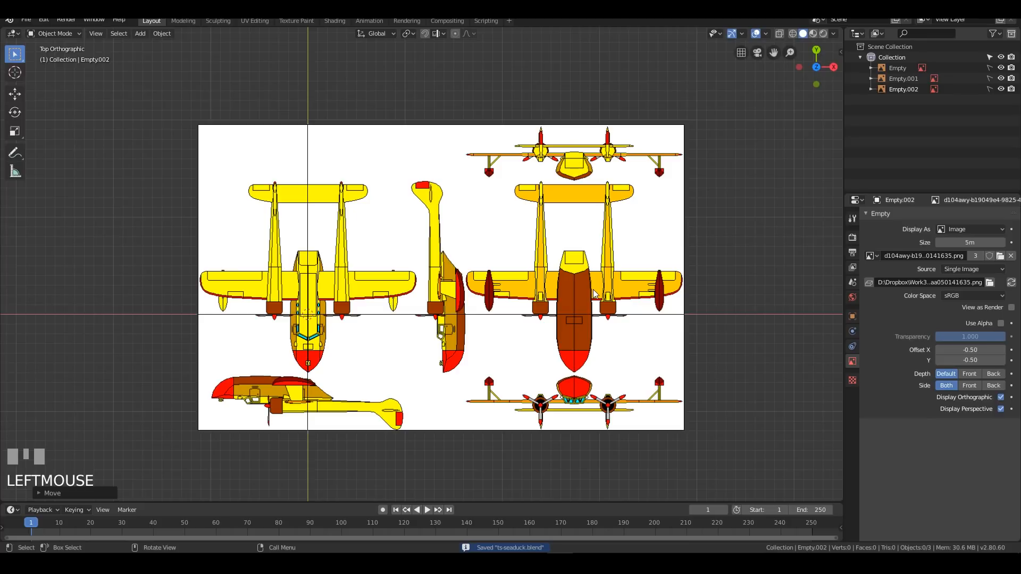
Step: Add the same seaplane blueprint PNG as a fourth reference image aligned to the back orthographic view
{"action": "key", "text": "KP_1"}
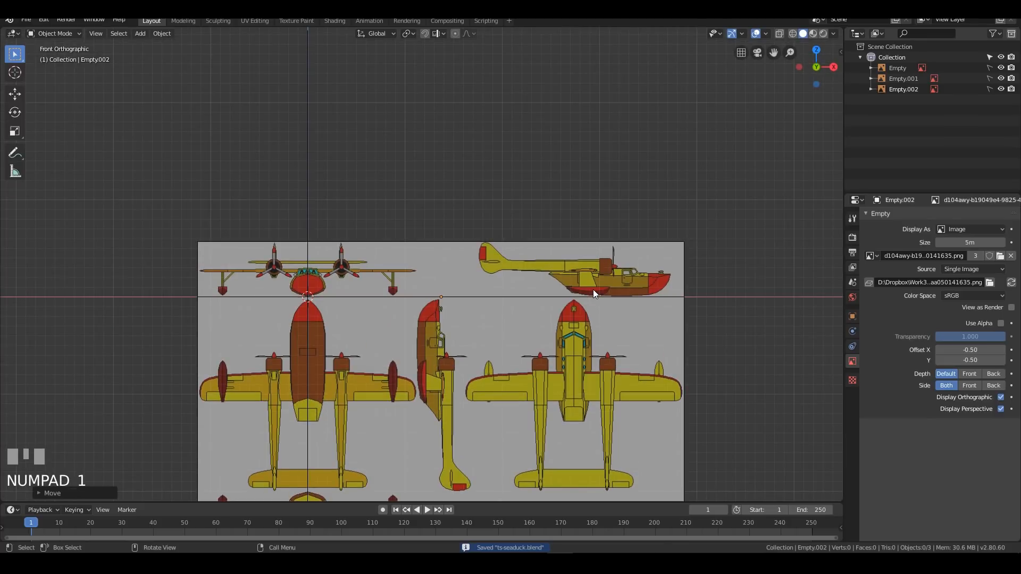
{"action": "key", "text": "KP_9"}
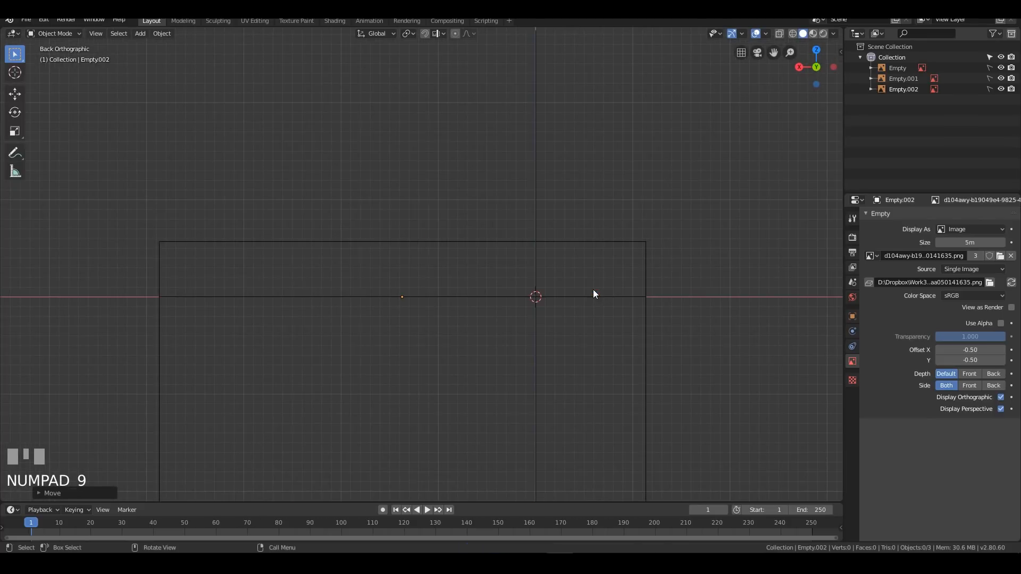
{"action": "key", "text": "shift+a"}
{"action": "mouse_move", "coordinate": [591, 277]}
{"action": "left_click", "coordinate": [637, 276]}
{"action": "double_click", "coordinate": [340, 110]}
Step: Move the back-view blueprint so its upside-down rear elevation is centred above the world origin
{"action": "middle_click_drag", "start_coordinate": [647, 287], "coordinate": [643, 226], "text": "shift"}
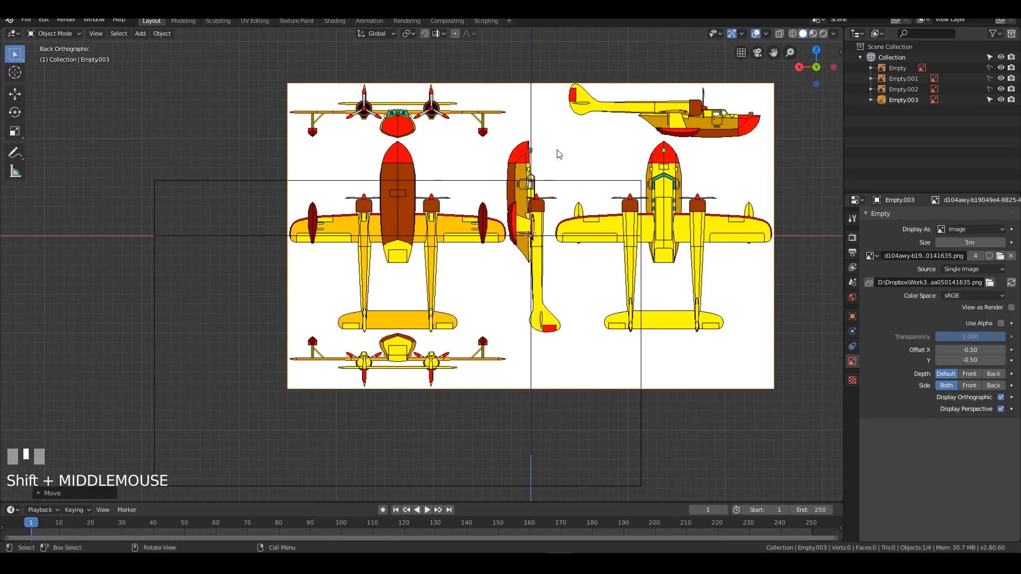
{"action": "middle_click_drag", "start_coordinate": [533, 181], "coordinate": [390, 199], "text": "shift"}
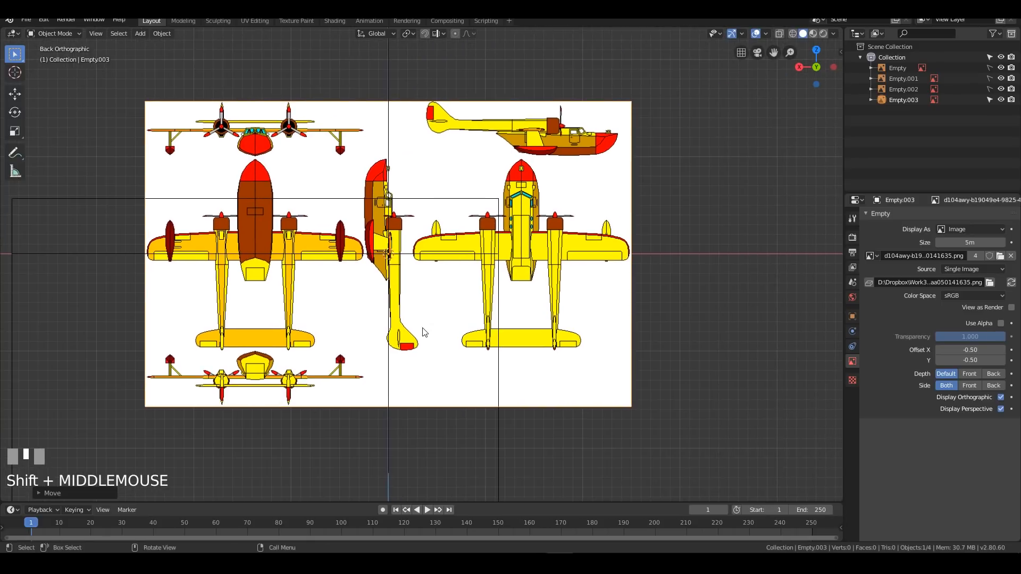
{"action": "key", "text": "g"}
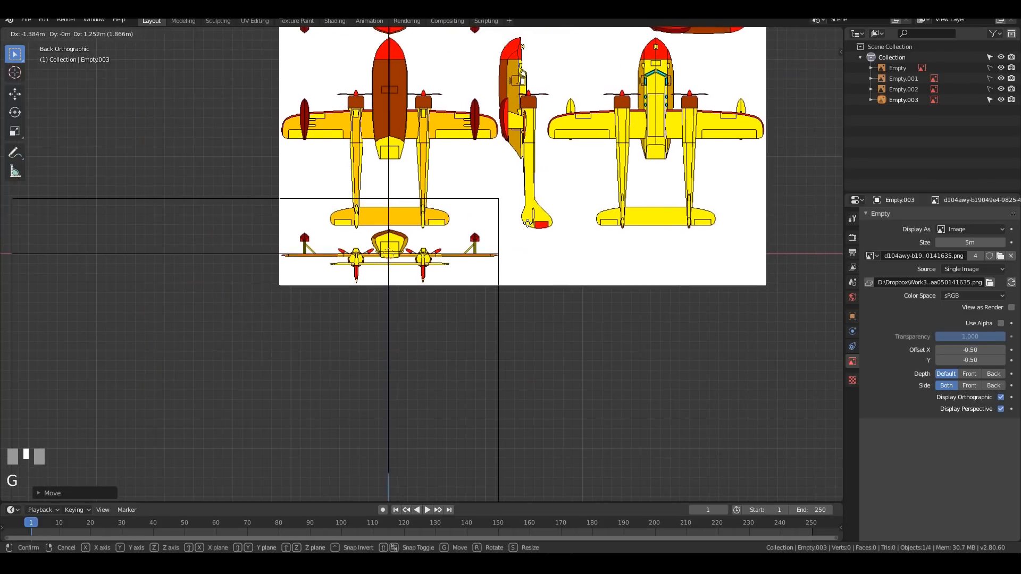
{"action": "scroll", "coordinate": [527, 222], "scroll_direction": "up", "scroll_amount": 4}
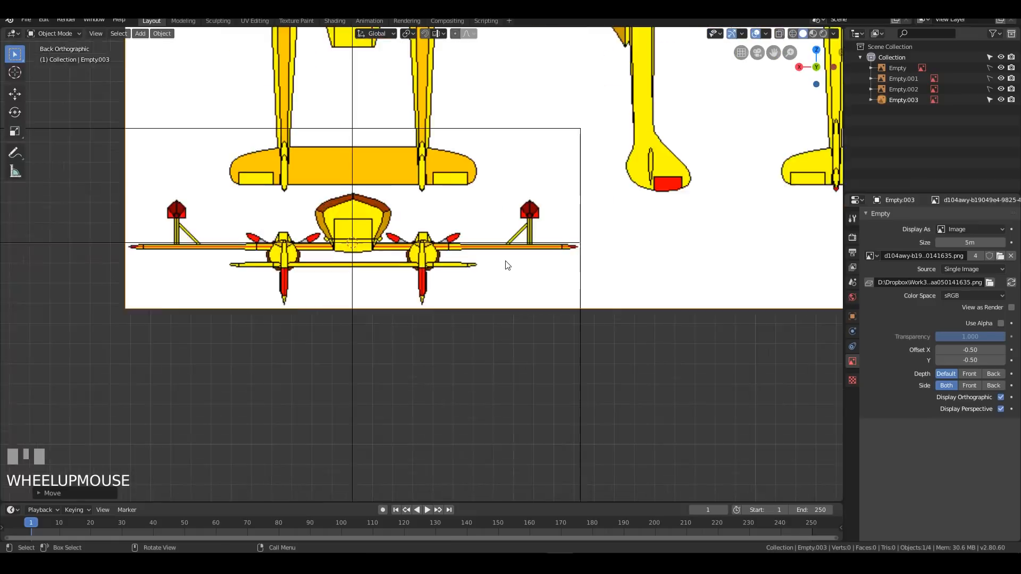
{"action": "key", "text": "z"}
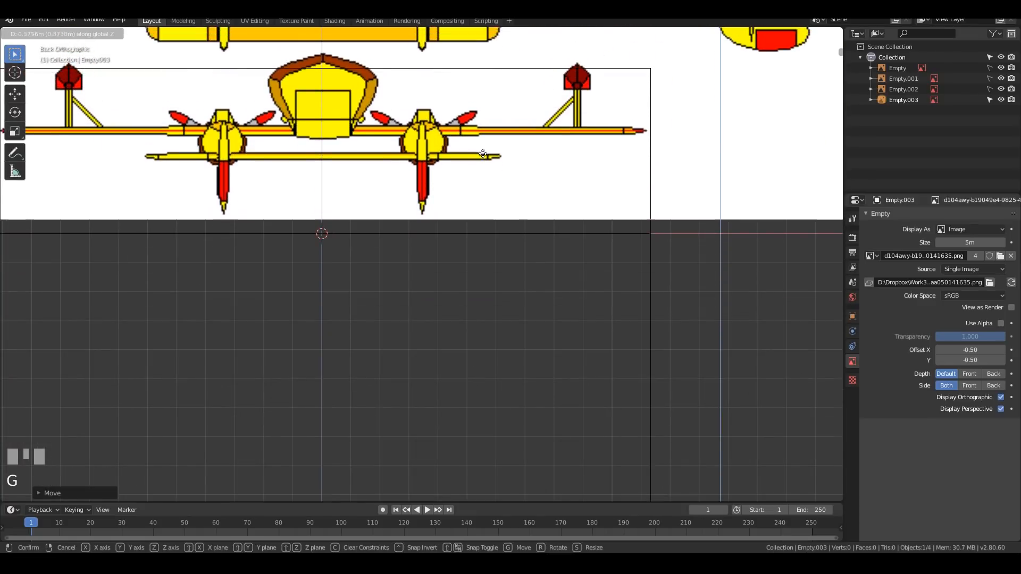
{"action": "left_click", "coordinate": [480, 168]}
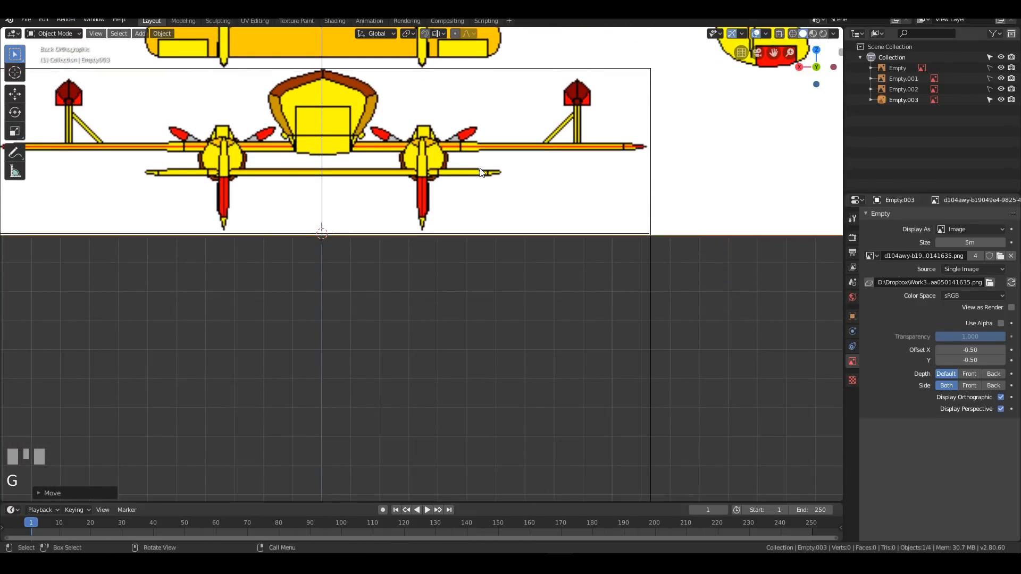
{"action": "middle_click_drag", "start_coordinate": [526, 172], "coordinate": [546, 229], "text": "shift"}
{"action": "scroll", "coordinate": [548, 234], "scroll_direction": "down", "scroll_amount": 5}
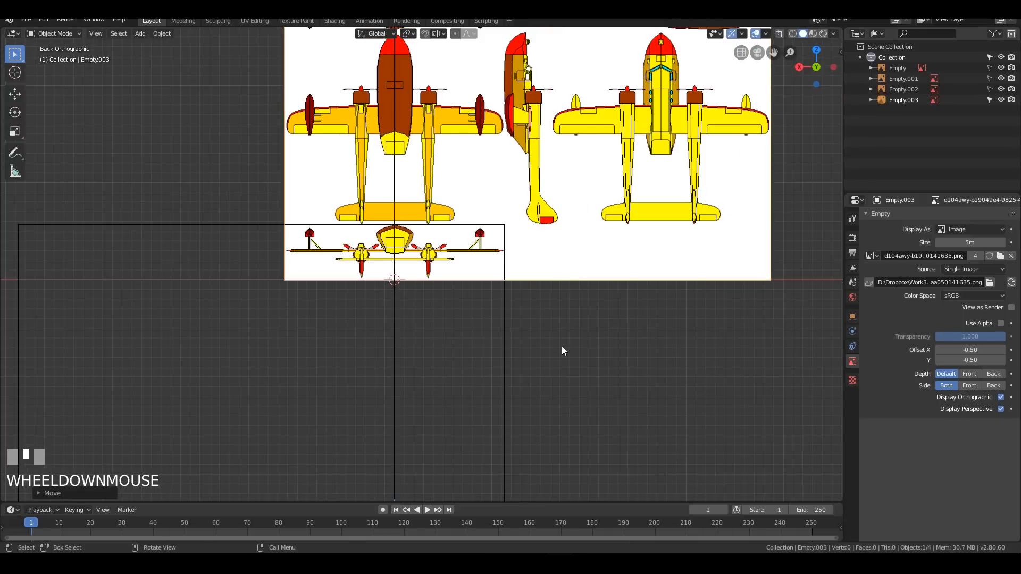
Step: Rotate the back-view blueprint by 180 degrees and move it so the upright rear elevation sits over the world origin
{"action": "type", "text": "r180"}
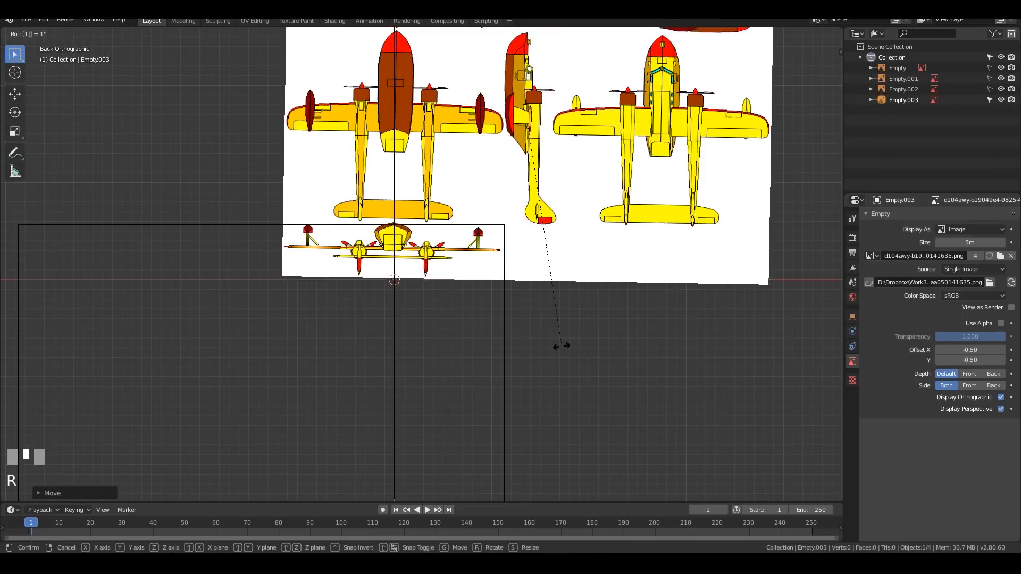
{"action": "key", "text": "KP_Enter"}
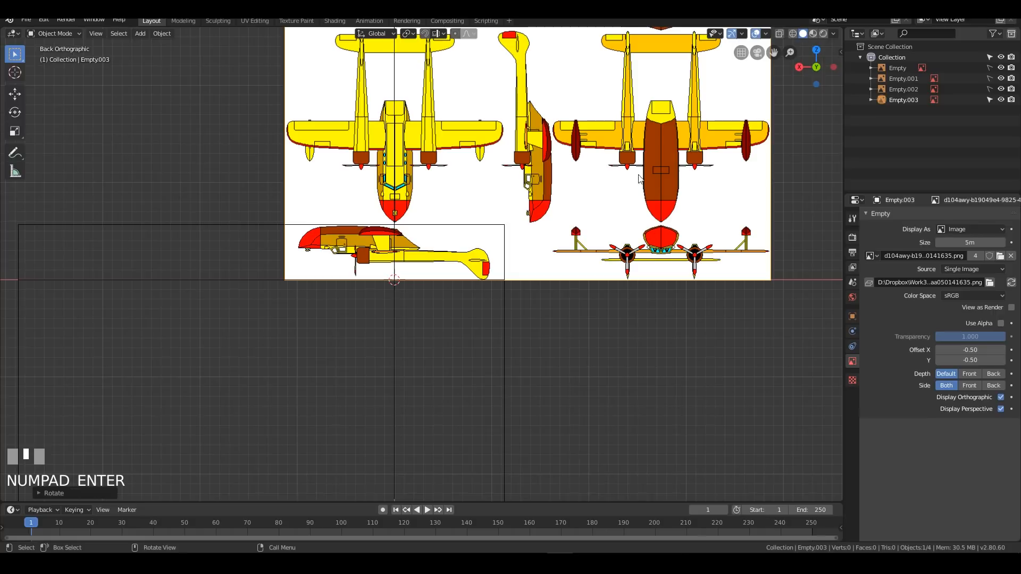
{"action": "key", "text": "g"}
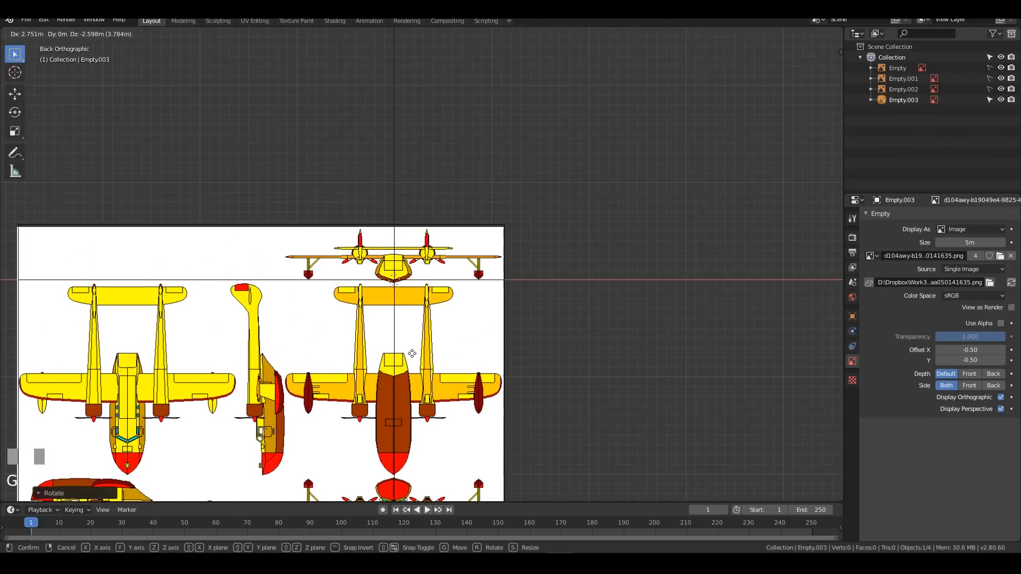
{"action": "left_click", "coordinate": [415, 355]}
Step: Fine-tune the back-view blueprint along X and Z so the rear elevation is centred and its keel rests at the origin
{"action": "scroll", "coordinate": [475, 347], "scroll_direction": "up", "scroll_amount": 4}
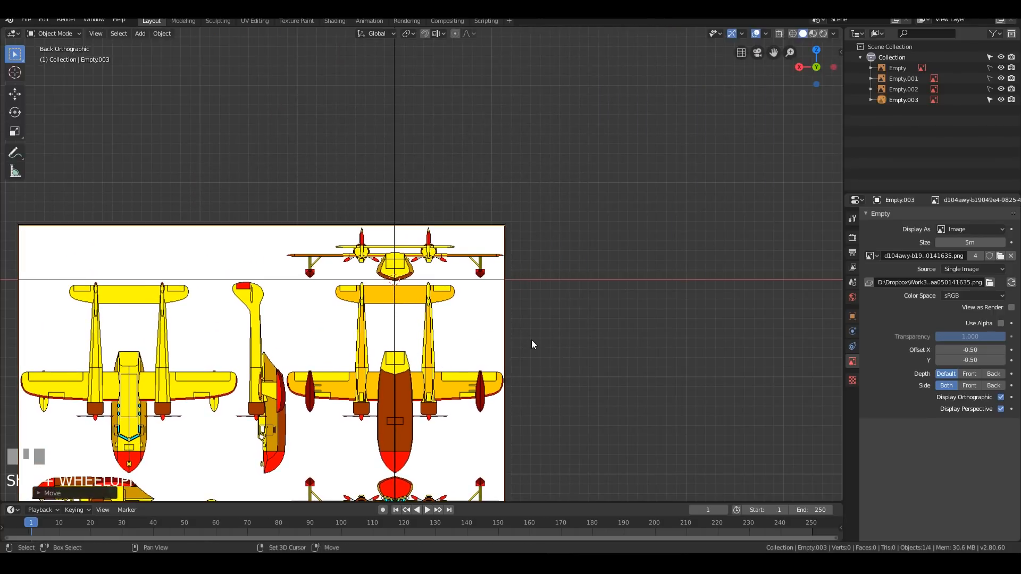
{"action": "key", "text": "g"}
{"action": "key", "text": "x"}
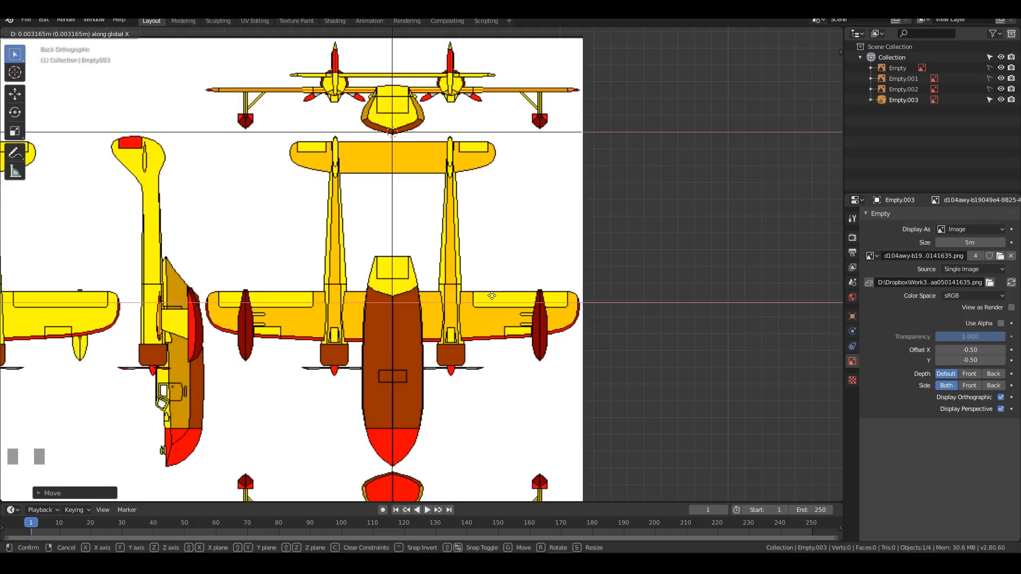
{"action": "left_click", "coordinate": [494, 274]}
{"action": "scroll", "coordinate": [516, 238], "scroll_direction": "up", "scroll_amount": 1}
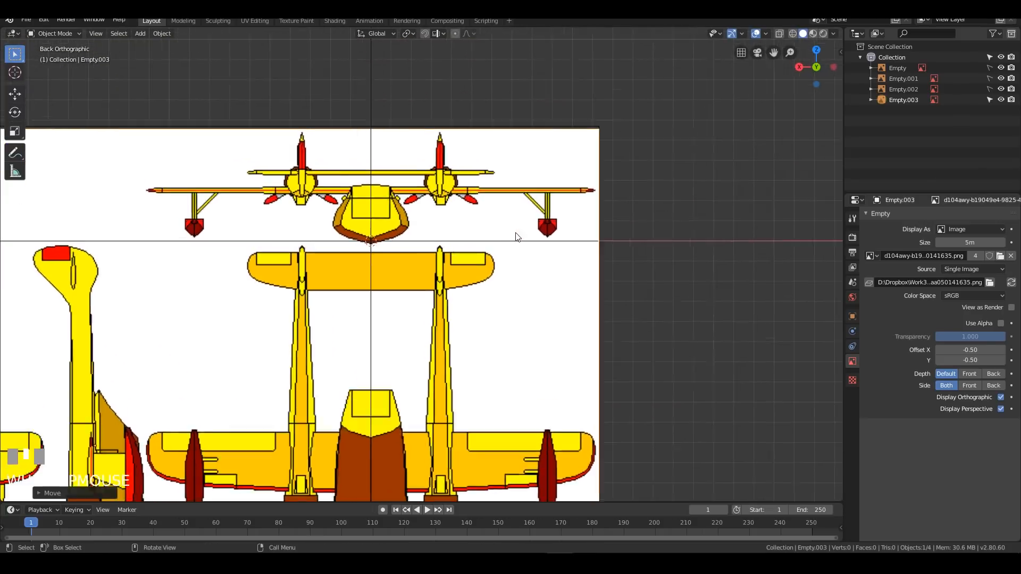
{"action": "scroll", "coordinate": [516, 238], "scroll_direction": "up", "scroll_amount": 1}
{"action": "key", "text": "g"}
{"action": "key", "text": "z"}
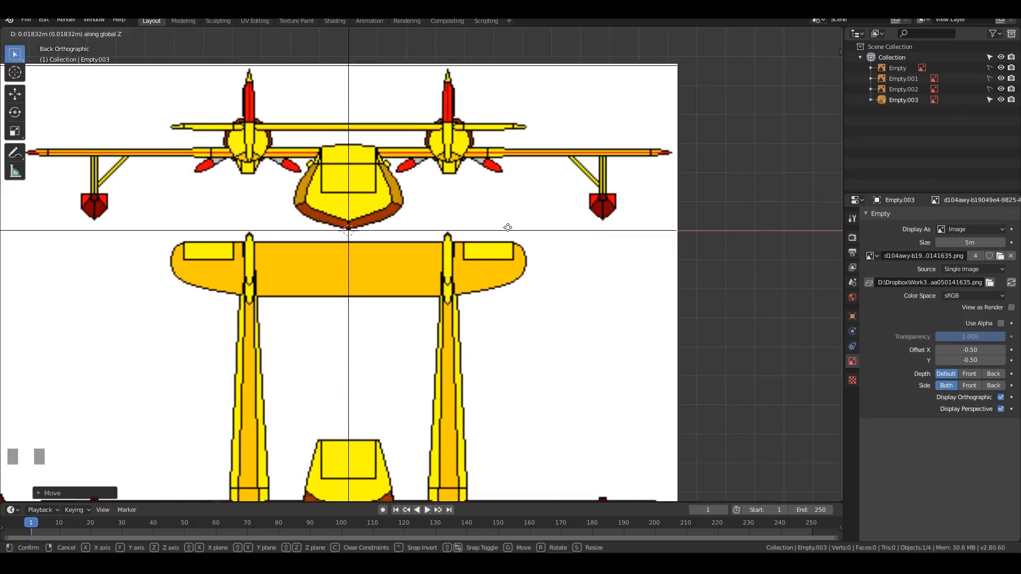
{"action": "left_click", "coordinate": [399, 258]}
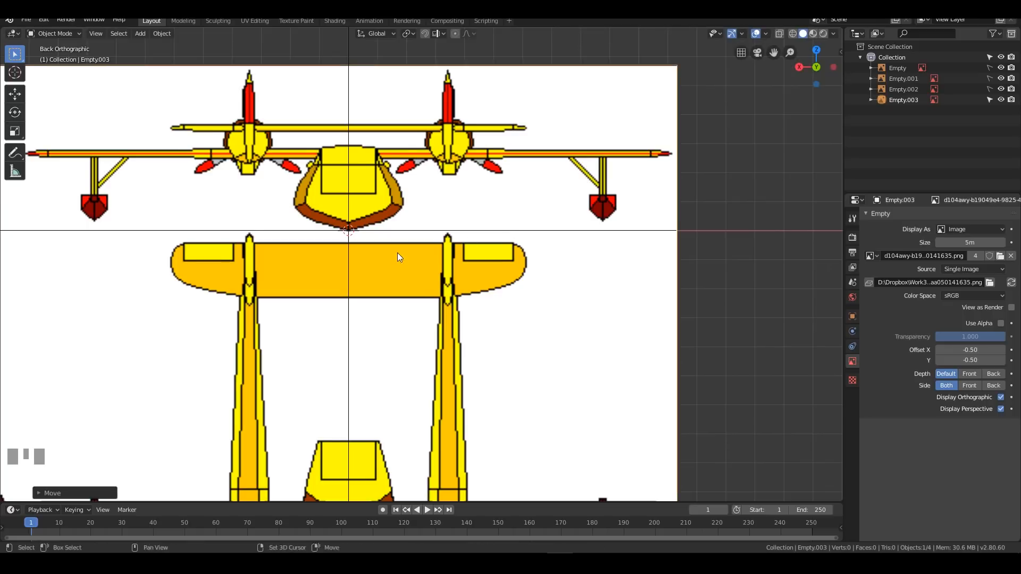
Step: Enable alpha on the back-view blueprint, set its transparency to about 0.545, and show only its front side
{"action": "middle_click_drag", "start_coordinate": [399, 258], "coordinate": [486, 308], "text": "shift"}
{"action": "left_click", "coordinate": [1001, 323]}
{"action": "left_click_drag", "start_coordinate": [999, 334], "coordinate": [968, 336]}
{"action": "left_click", "coordinate": [971, 386]}
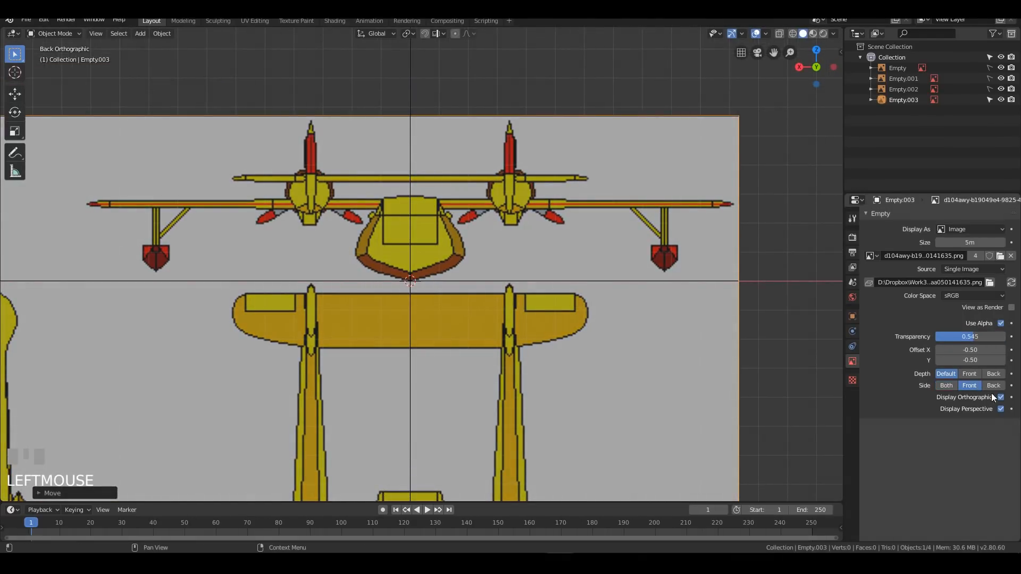
Step: Turn off the perspective display of the back-view blueprint Empty.003 and make it unselectable in the viewport
{"action": "left_click", "coordinate": [1001, 409]}
{"action": "scroll", "coordinate": [427, 290], "scroll_direction": "down", "scroll_amount": 6}
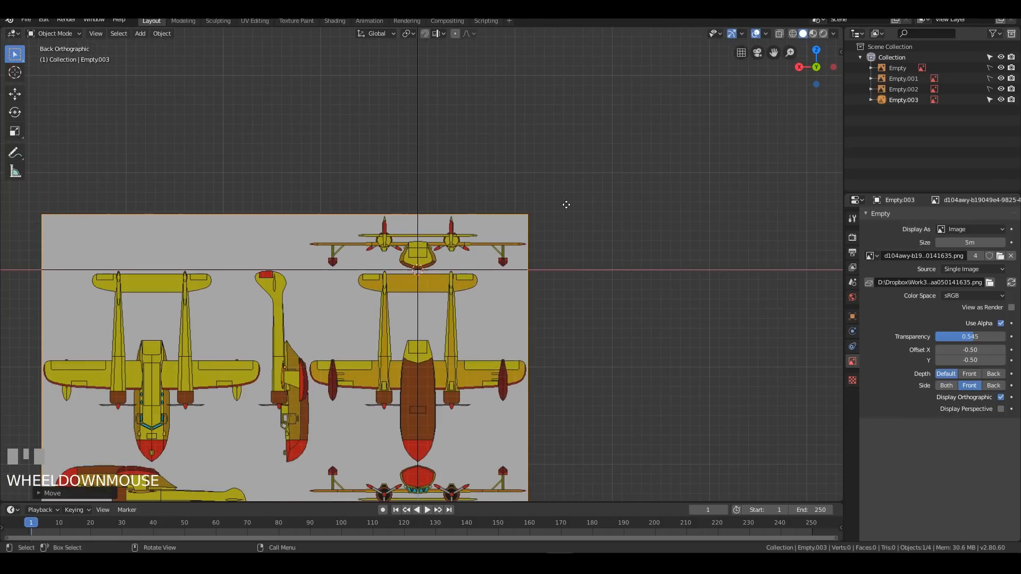
{"action": "left_click", "coordinate": [990, 100]}
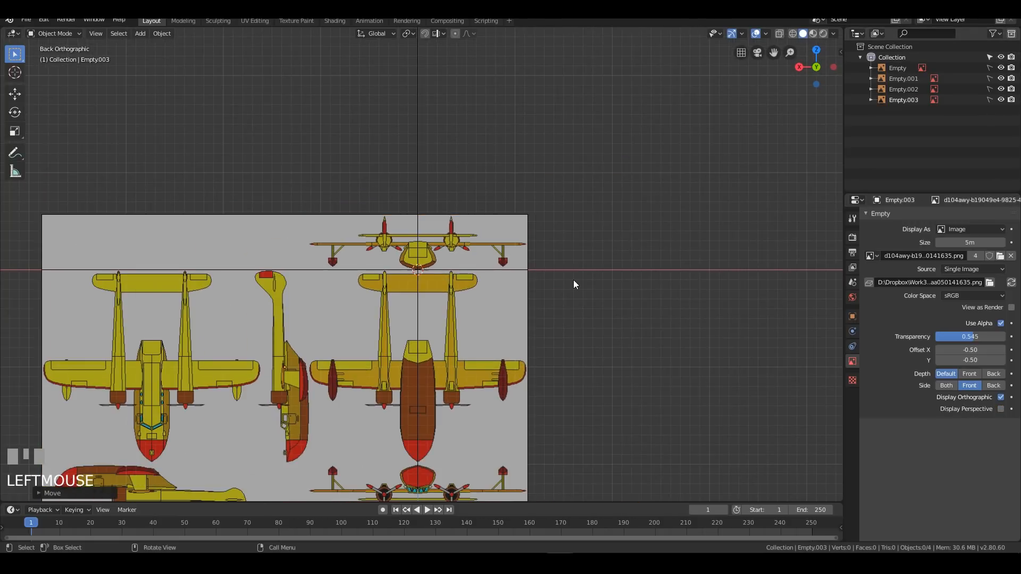
Step: Enable alpha on the top-view blueprint Empty.002, set its transparency to about 0.53, and leave it unselectable in the viewport
{"action": "key", "text": "KP_1"}
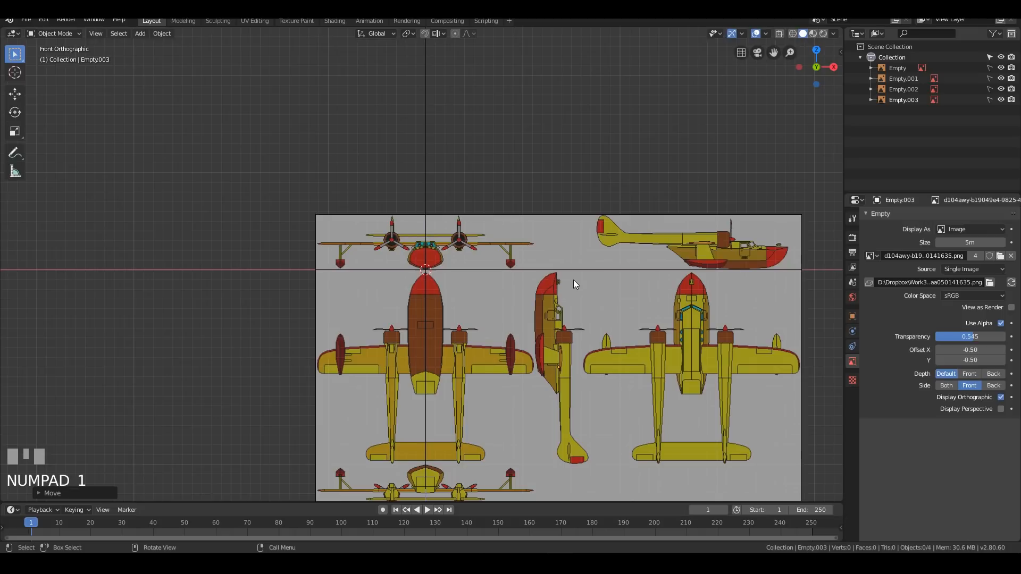
{"action": "key", "text": "KP_9"}
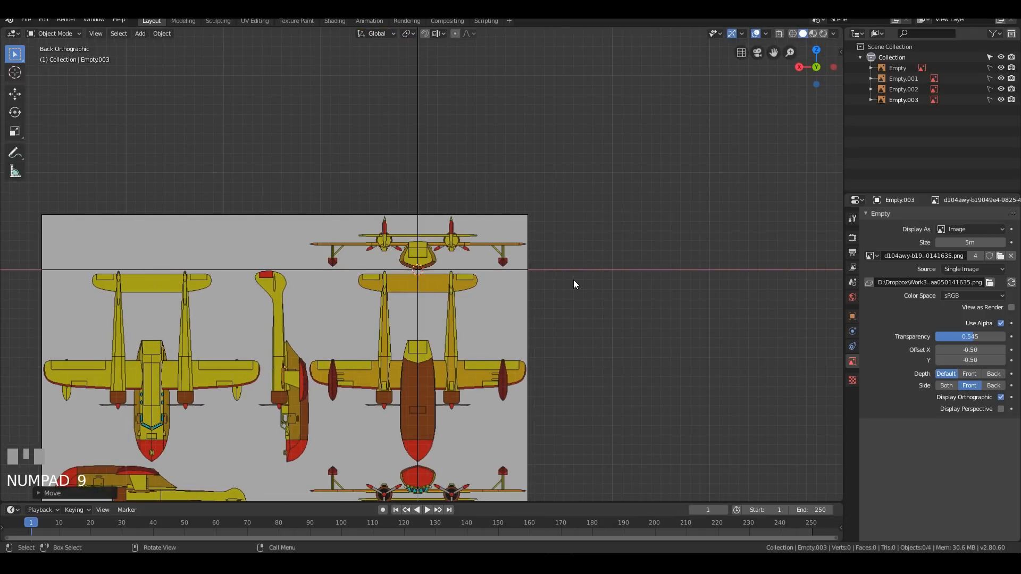
{"action": "key", "text": "KP_7"}
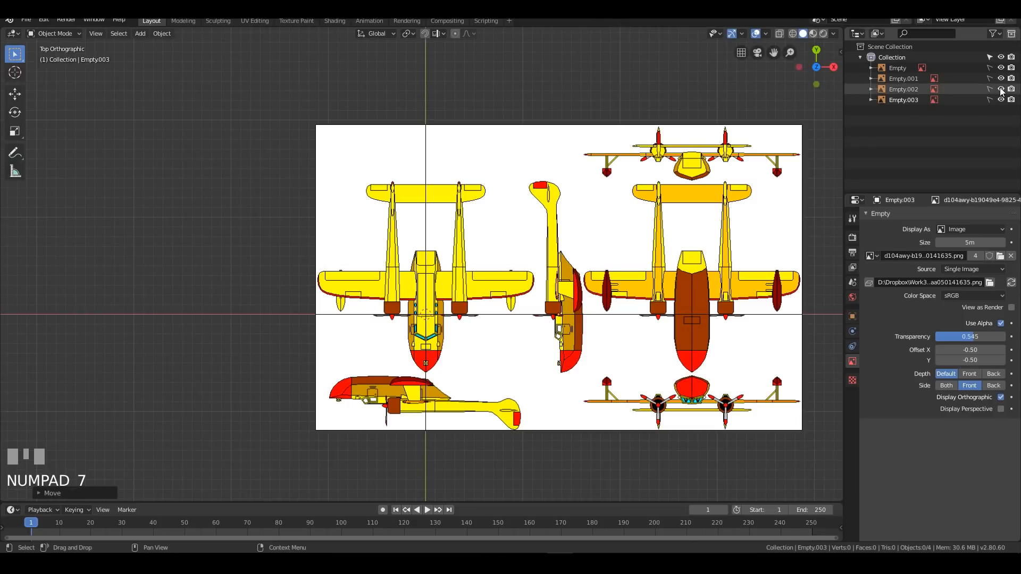
{"action": "left_click", "coordinate": [931, 113]}
{"action": "left_click", "coordinate": [801, 276]}
{"action": "left_click", "coordinate": [998, 324]}
{"action": "left_click_drag", "start_coordinate": [994, 336], "coordinate": [961, 336]}
{"action": "left_click", "coordinate": [990, 90]}
{"action": "middle_click_drag", "start_coordinate": [659, 250], "coordinate": [554, 272], "text": "shift"}
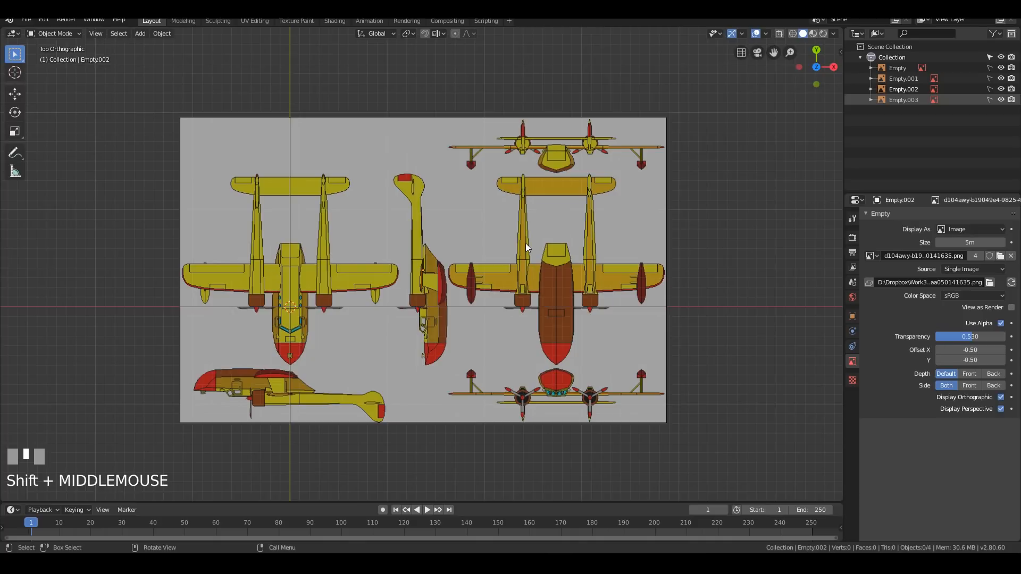
Step: Save the file and check the blueprints' alignment with the origin in the right and front orthographic views
{"action": "key", "text": "ctrl+s"}
{"action": "middle_click_drag", "start_coordinate": [526, 247], "coordinate": [537, 279], "text": "shift"}
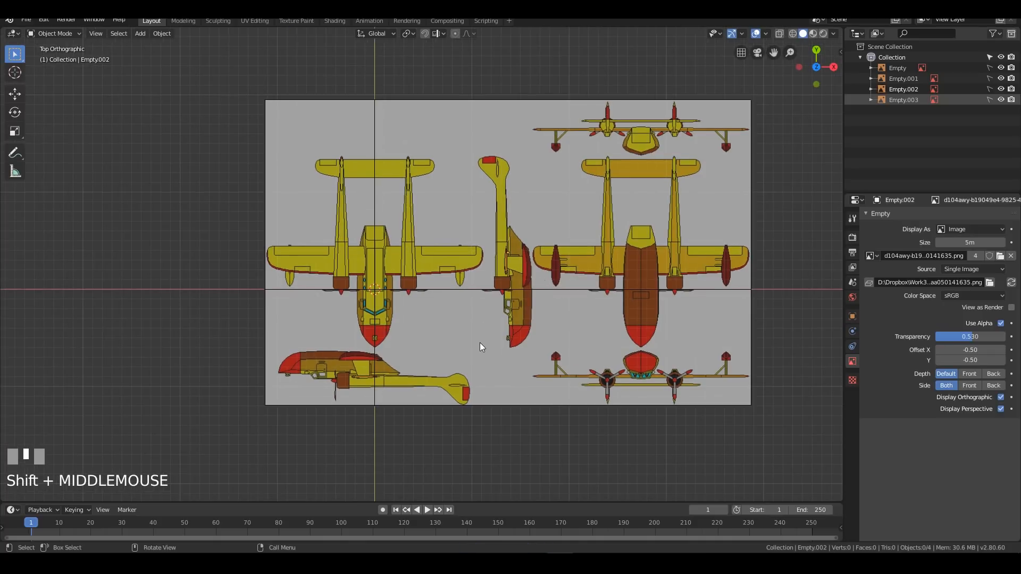
{"action": "key", "text": "KP_3"}
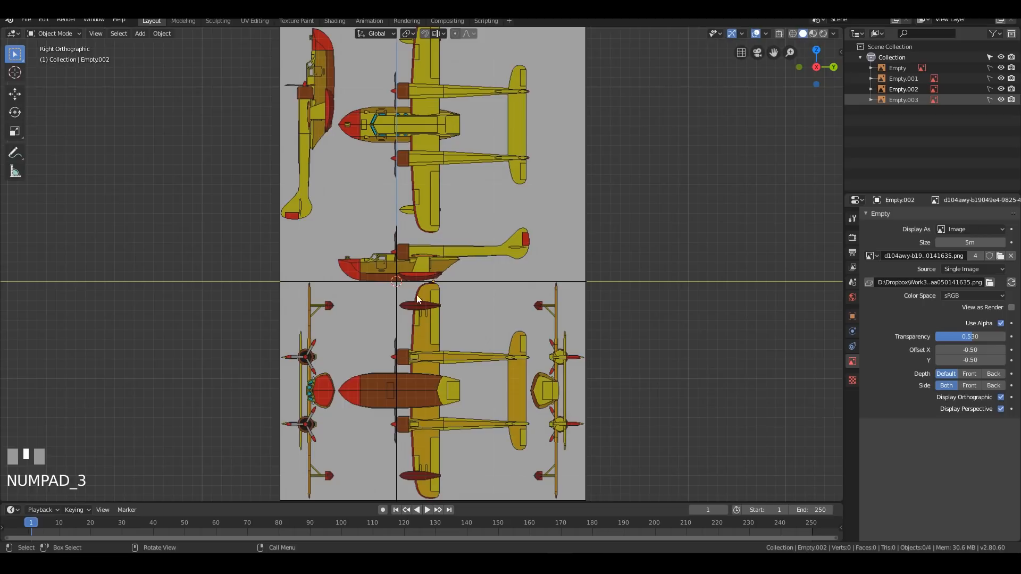
{"action": "scroll", "coordinate": [425, 295], "scroll_direction": "up", "scroll_amount": 3}
{"action": "middle_click_drag", "start_coordinate": [425, 294], "coordinate": [385, 275], "text": "shift"}
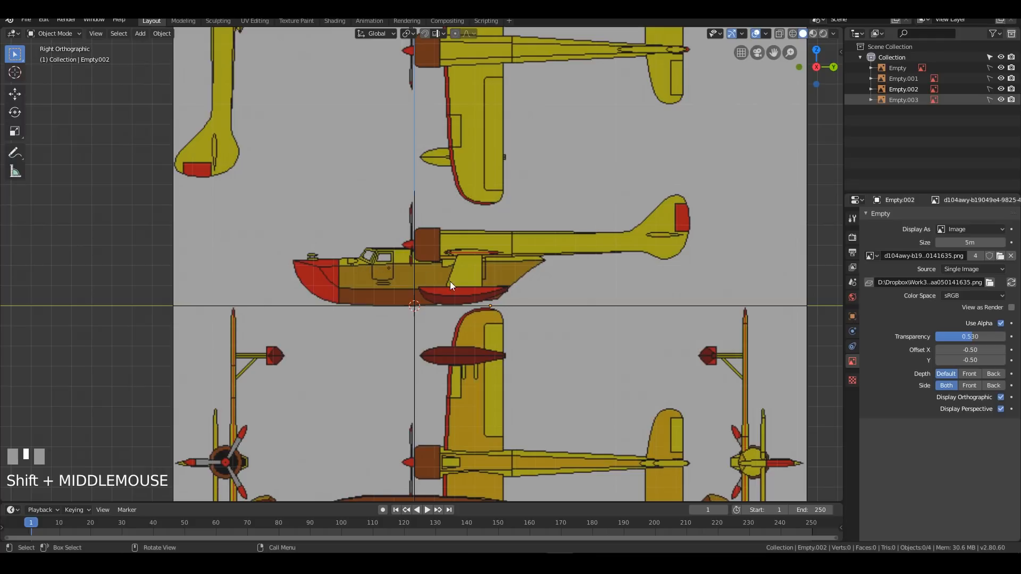
{"action": "middle_click_drag", "start_coordinate": [398, 295], "coordinate": [291, 144], "text": "shift"}
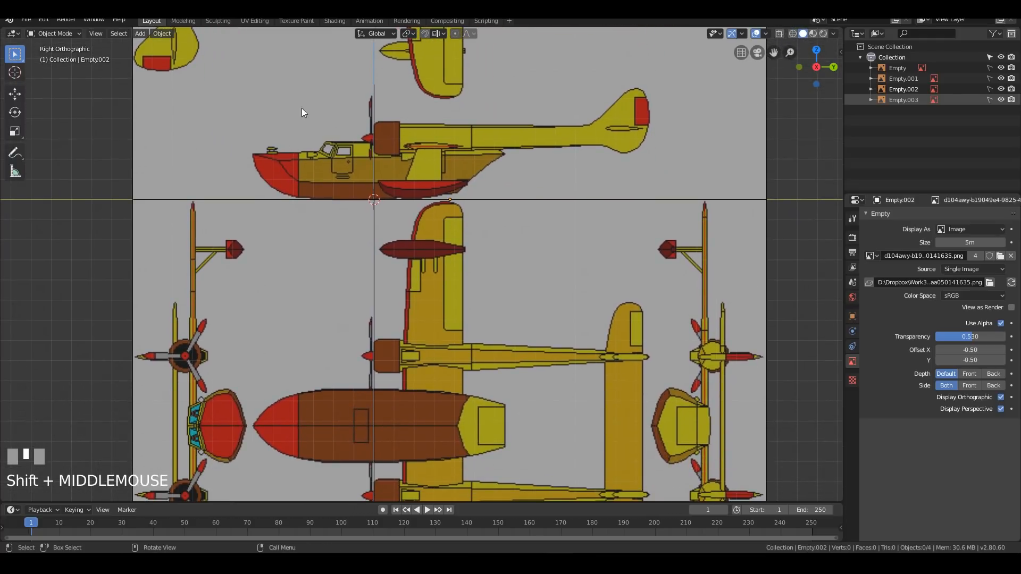
{"action": "middle_click_drag", "start_coordinate": [519, 352], "coordinate": [544, 295], "text": "shift"}
{"action": "key", "text": "KP_1"}
{"action": "middle_click_drag", "start_coordinate": [405, 100], "coordinate": [392, 304], "text": "shift"}
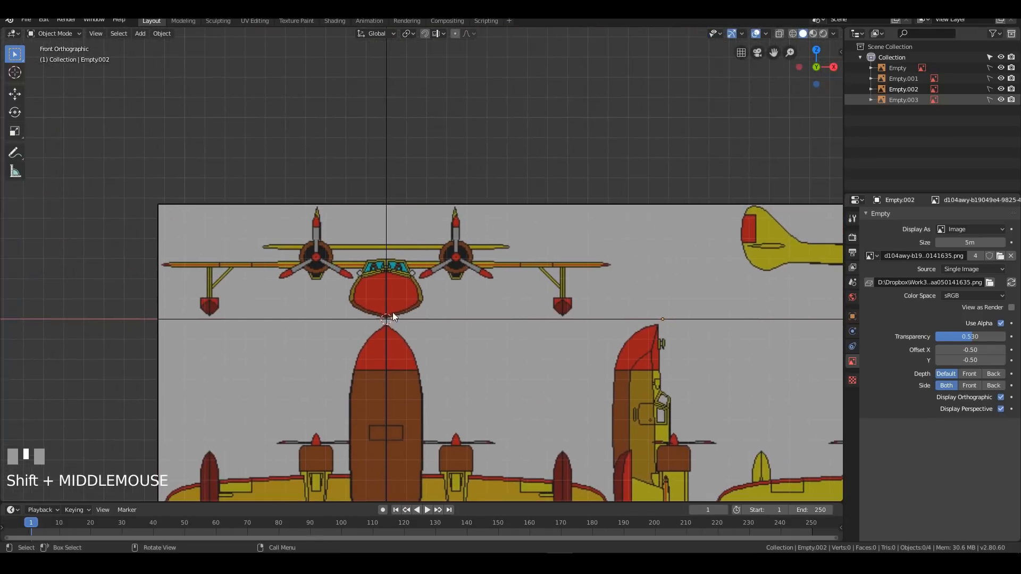
{"action": "scroll", "coordinate": [359, 264], "scroll_direction": "up", "scroll_amount": 3}
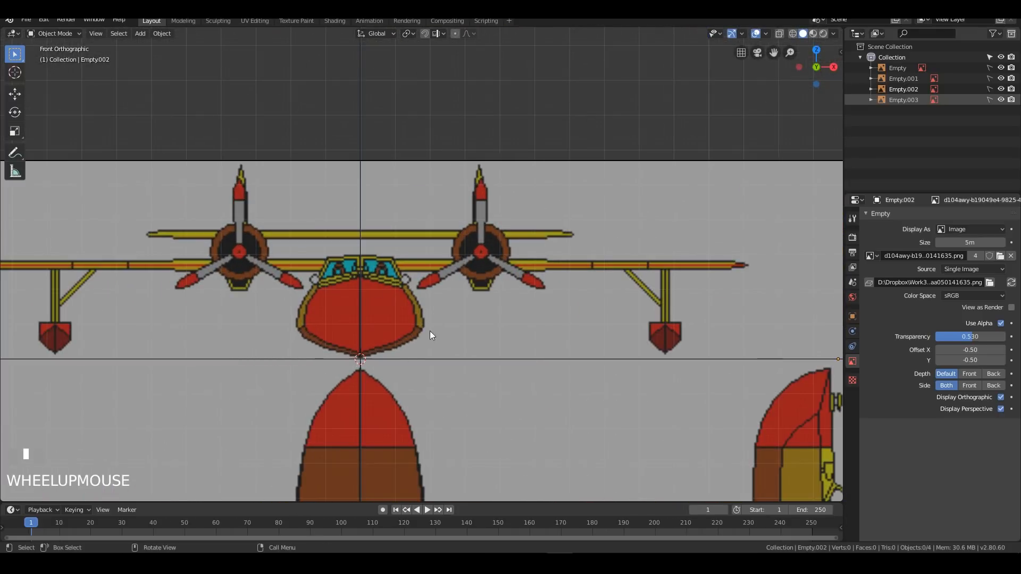
{"action": "middle_click_drag", "start_coordinate": [422, 366], "coordinate": [494, 314], "text": "shift"}
{"action": "scroll", "coordinate": [556, 392], "scroll_direction": "down", "scroll_amount": 4}
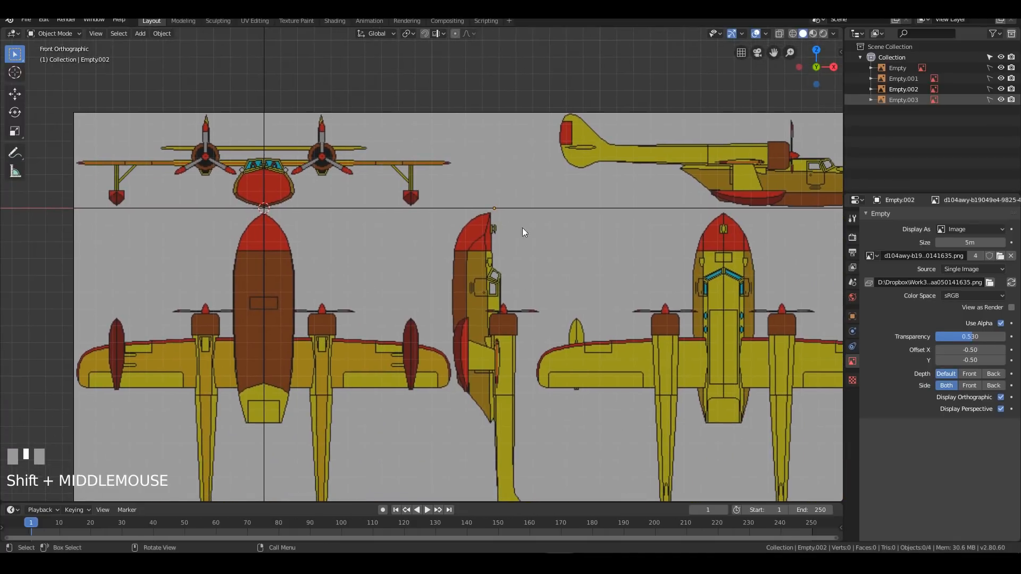
{"action": "key", "text": "KP_6"}
{"action": "key", "text": "KP_3"}
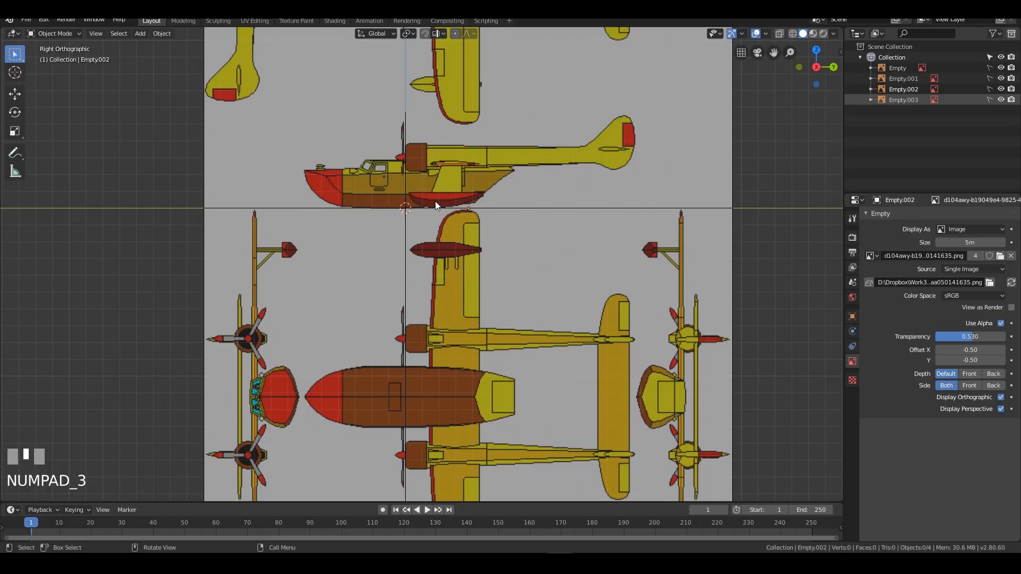
Step: Add a plane mesh at the origin in the top view and scale its geometry down to roughly the cockpit roof's width
{"action": "key", "text": "KP_7"}
{"action": "middle_click_drag", "start_coordinate": [440, 202], "coordinate": [448, 260], "text": "shift"}
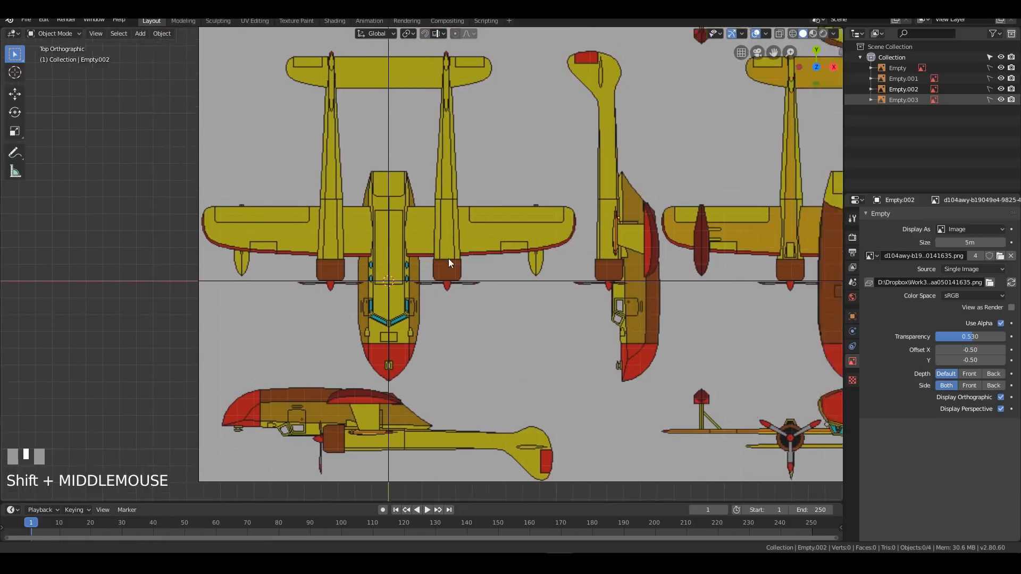
{"action": "scroll", "coordinate": [474, 270], "scroll_direction": "up", "scroll_amount": 2}
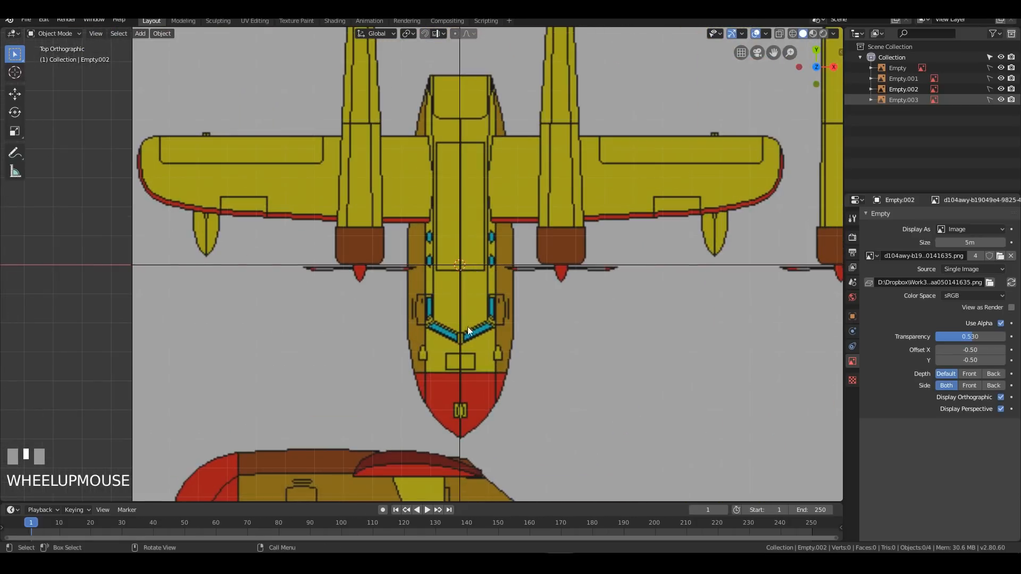
{"action": "scroll", "coordinate": [468, 331], "scroll_direction": "up", "scroll_amount": 1}
{"action": "middle_click_drag", "start_coordinate": [593, 331], "coordinate": [486, 189], "text": "shift"}
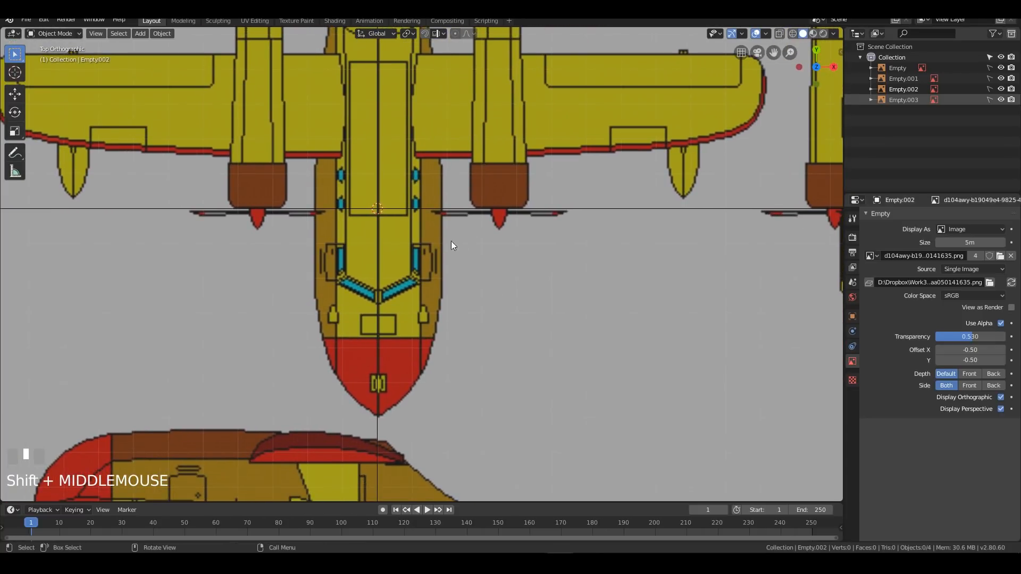
{"action": "key", "text": "shift+a"}
{"action": "mouse_move", "coordinate": [437, 109]}
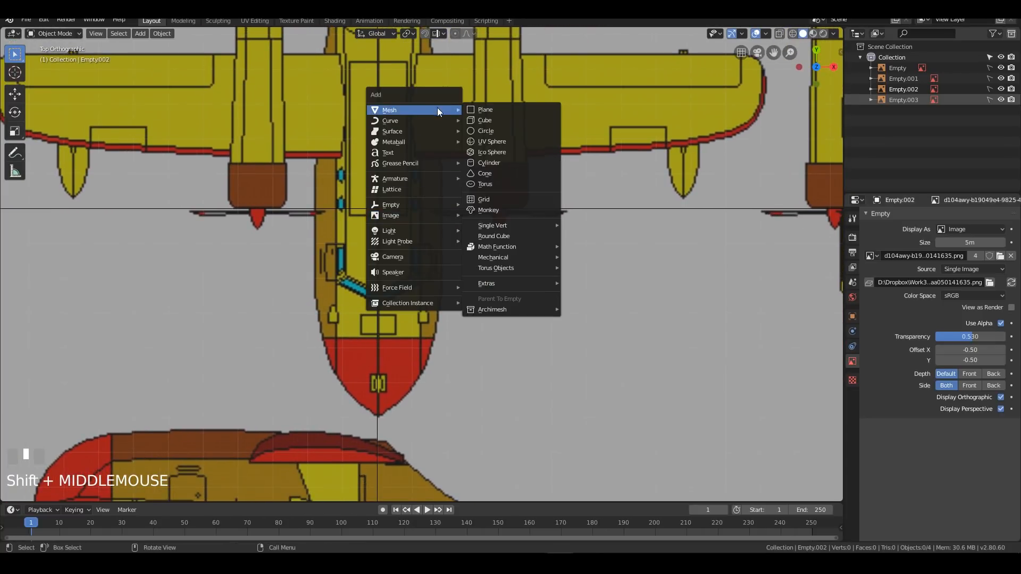
{"action": "left_click", "coordinate": [490, 110]}
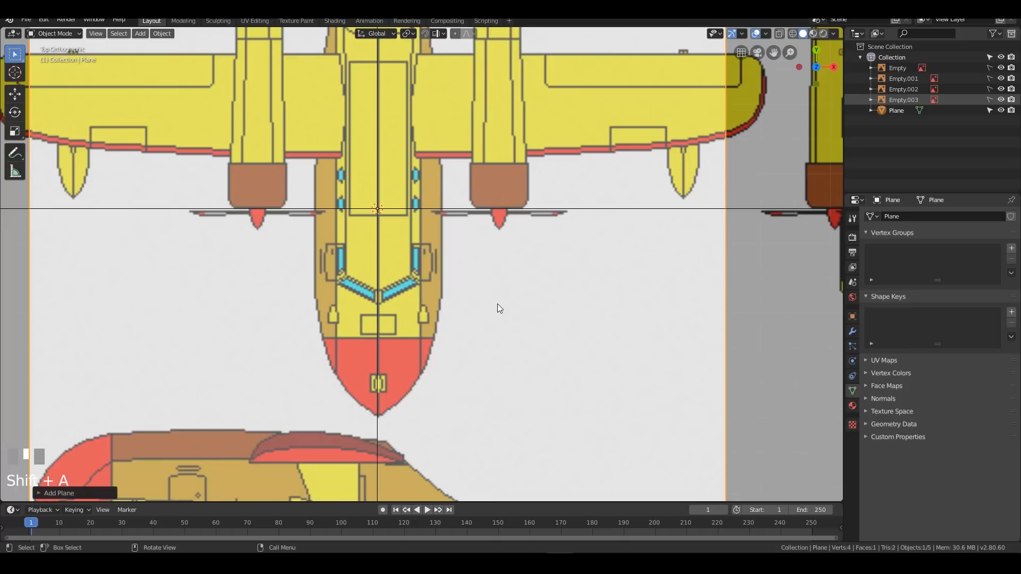
{"action": "scroll", "coordinate": [497, 304], "scroll_direction": "down", "scroll_amount": 3}
{"action": "key", "text": "Tab"}
{"action": "key", "text": "s"}
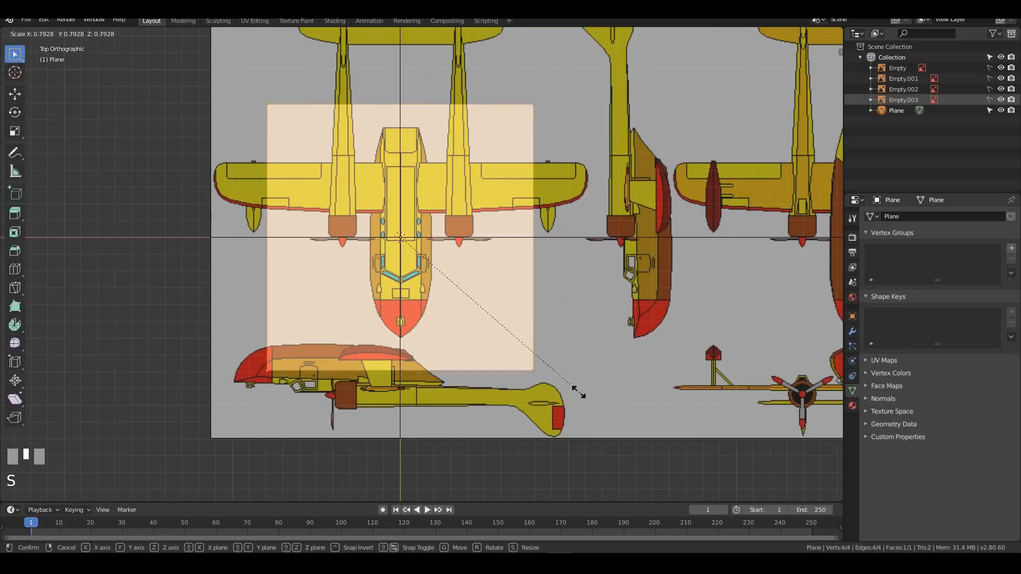
{"action": "left_click", "coordinate": [421, 253]}
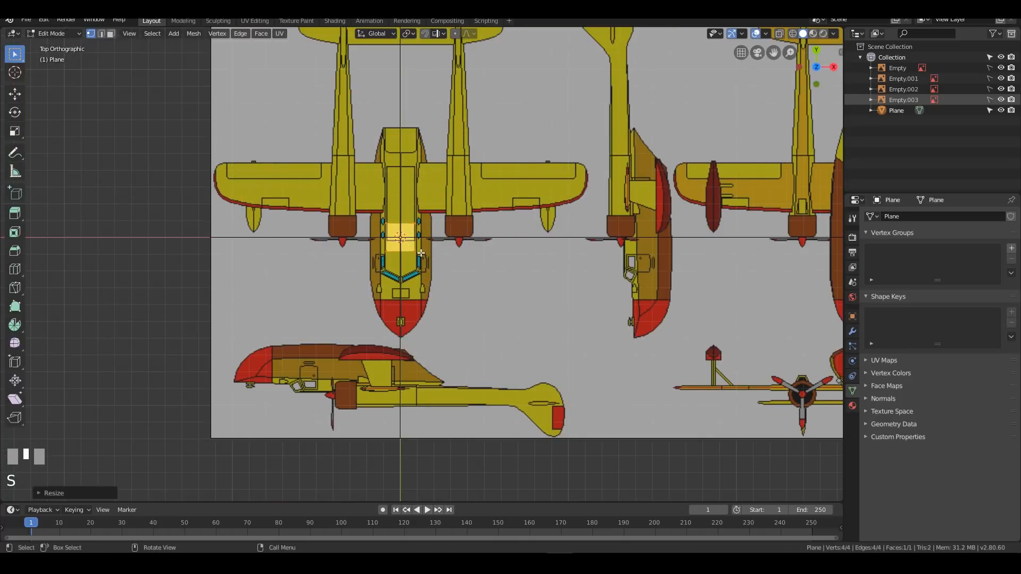
Step: Move the plane's left edge about 0.10 m along X, just past the fuselage centreline
{"action": "scroll", "coordinate": [485, 278], "scroll_direction": "up", "scroll_amount": 3}
{"action": "middle_click_drag", "start_coordinate": [485, 278], "coordinate": [481, 271], "text": "shift"}
{"action": "scroll", "coordinate": [481, 270], "scroll_direction": "up", "scroll_amount": 2}
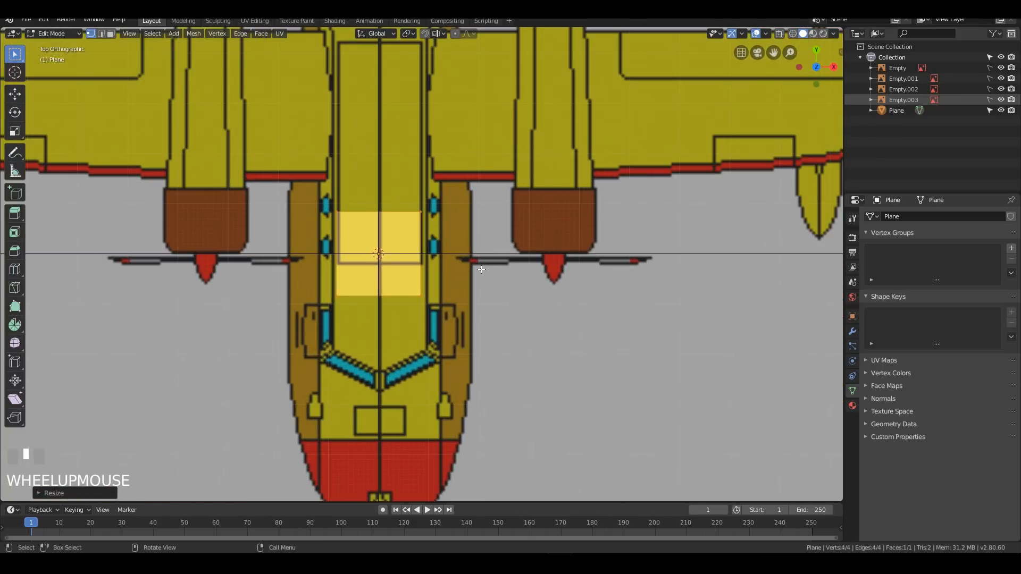
{"action": "left_click_drag", "start_coordinate": [303, 166], "coordinate": [378, 335]}
{"action": "left_click_drag", "start_coordinate": [304, 168], "coordinate": [360, 338]}
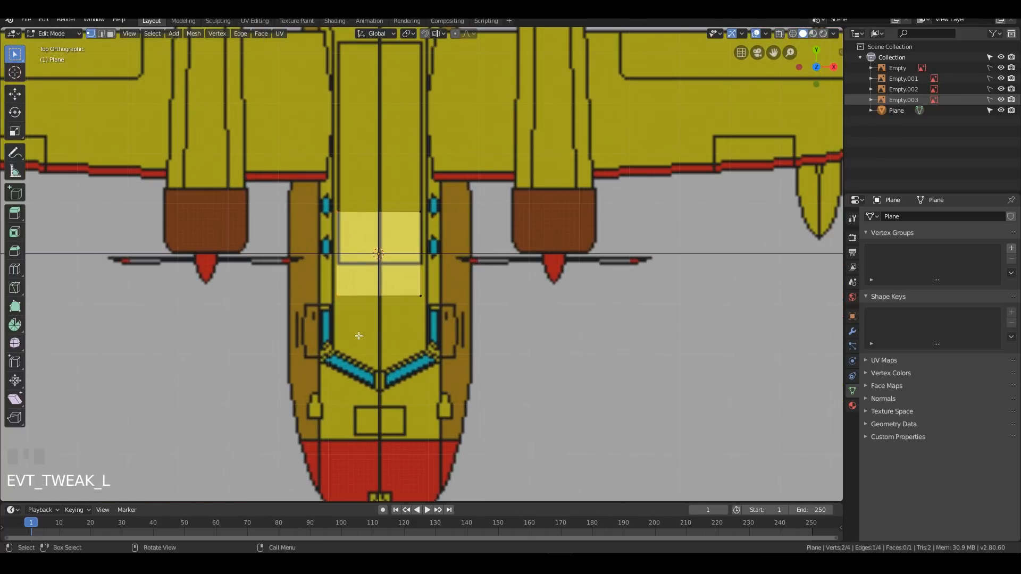
{"action": "key", "text": "g"}
{"action": "key", "text": "x"}
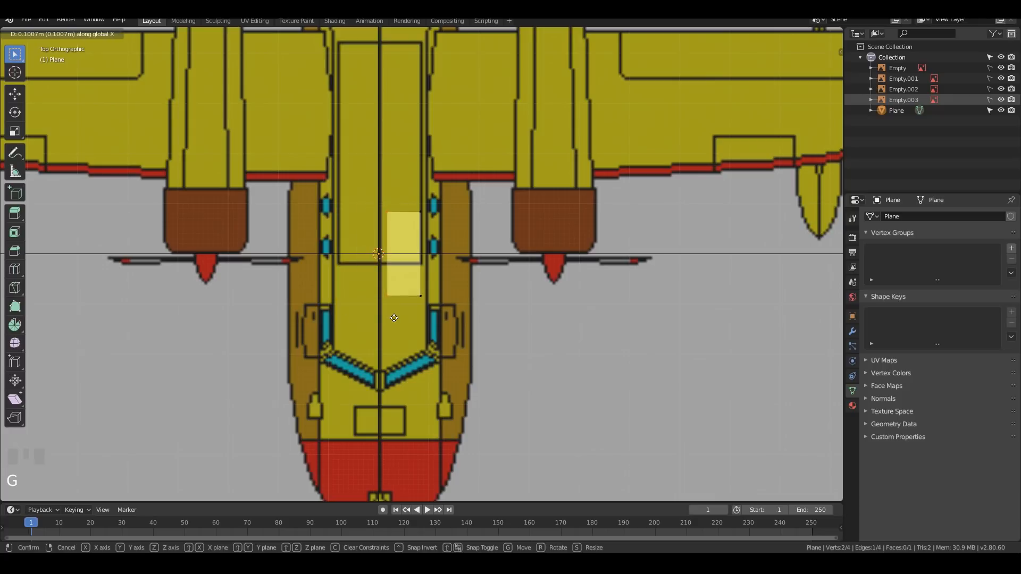
{"action": "left_click", "coordinate": [429, 217]}
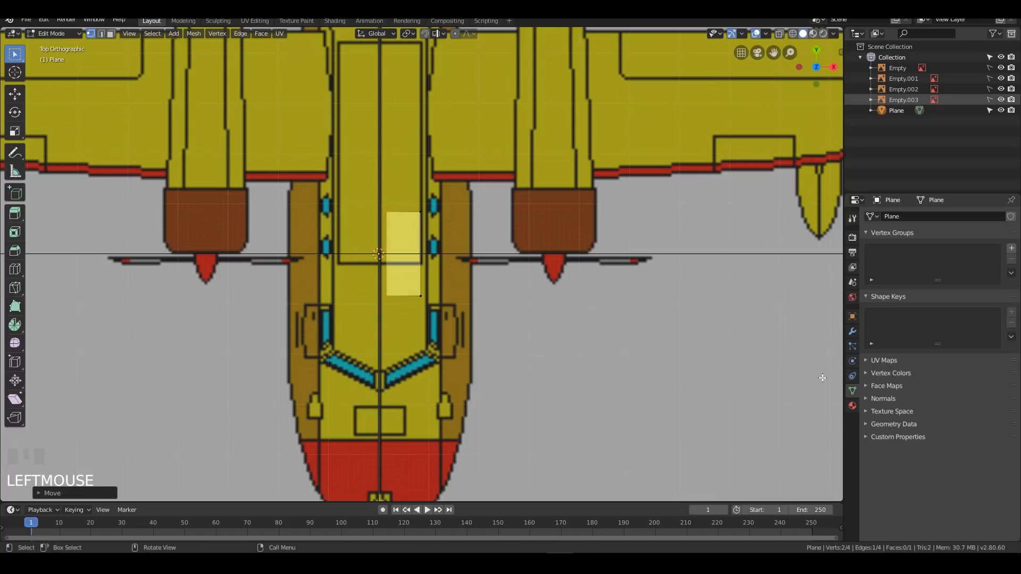
Step: Add a Mirror modifier across the X axis to the plane, with Clipping enabled
{"action": "left_click", "coordinate": [853, 332]}
{"action": "left_click", "coordinate": [888, 216]}
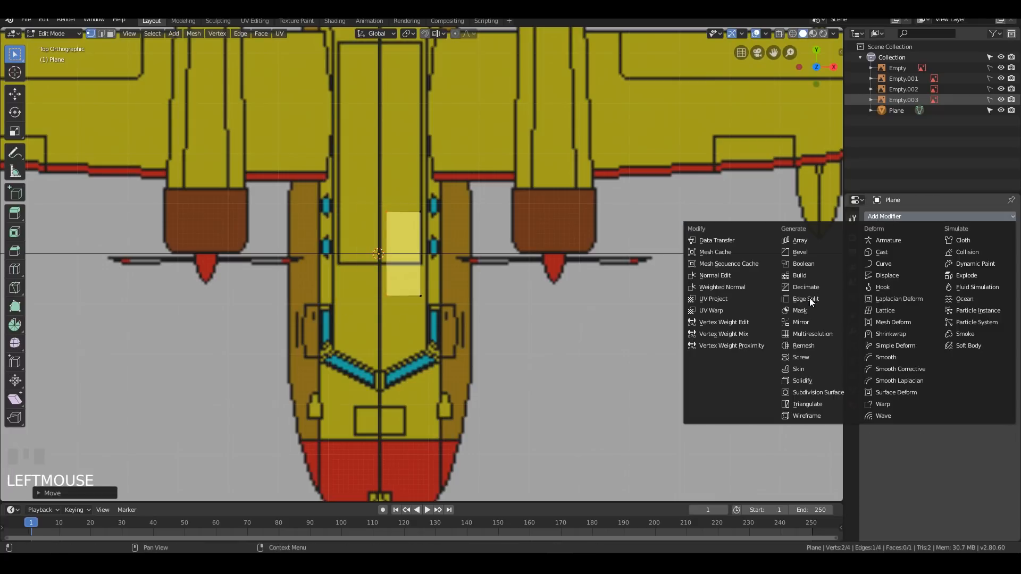
{"action": "left_click", "coordinate": [813, 323]}
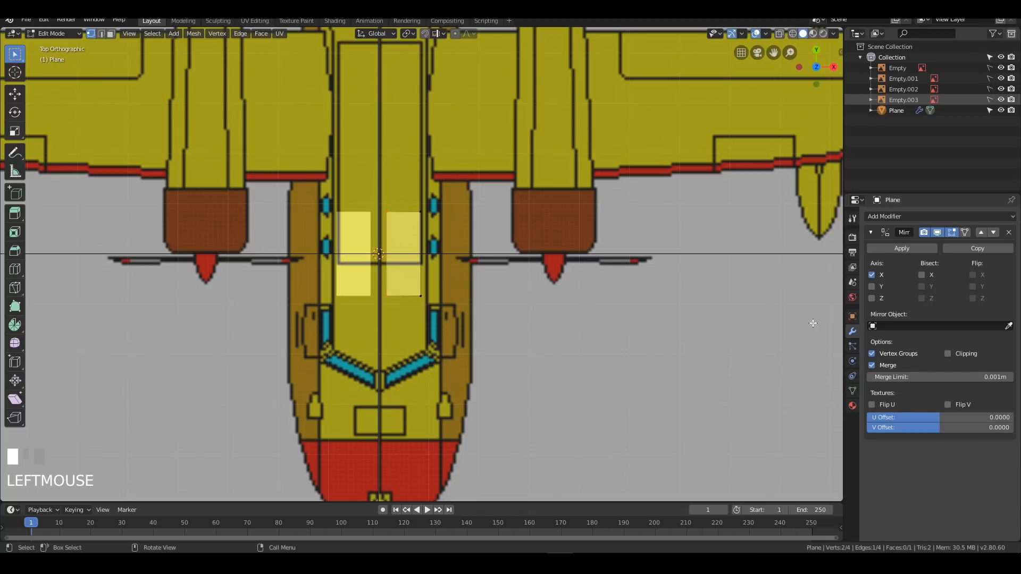
{"action": "left_click", "coordinate": [961, 354]}
Step: Move the plane's inner edge along X onto the centreline so the mirrored halves join
{"action": "left_click_drag", "start_coordinate": [377, 202], "coordinate": [404, 328]}
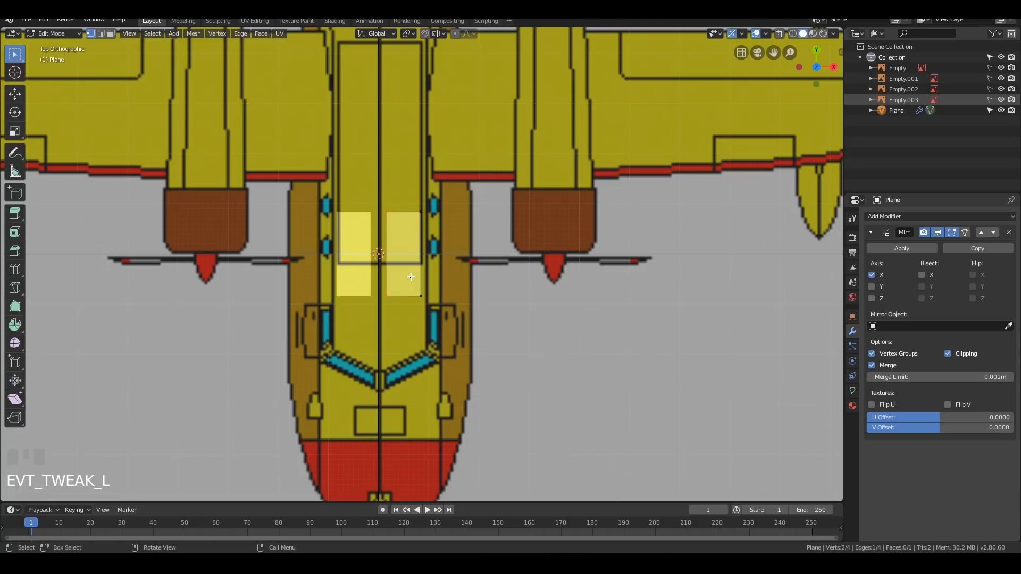
{"action": "key", "text": "g"}
{"action": "key", "text": "x"}
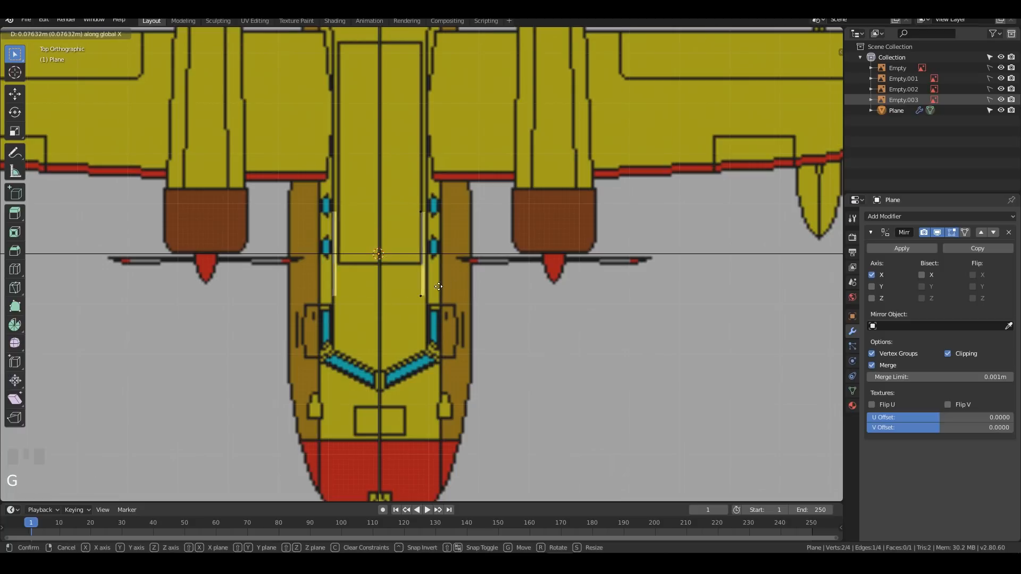
{"action": "left_click", "coordinate": [394, 282]}
Step: Move the plane's outer edge outward about 0.01 m along X to match the cockpit roof's side
{"action": "left_click_drag", "start_coordinate": [409, 214], "coordinate": [428, 302]}
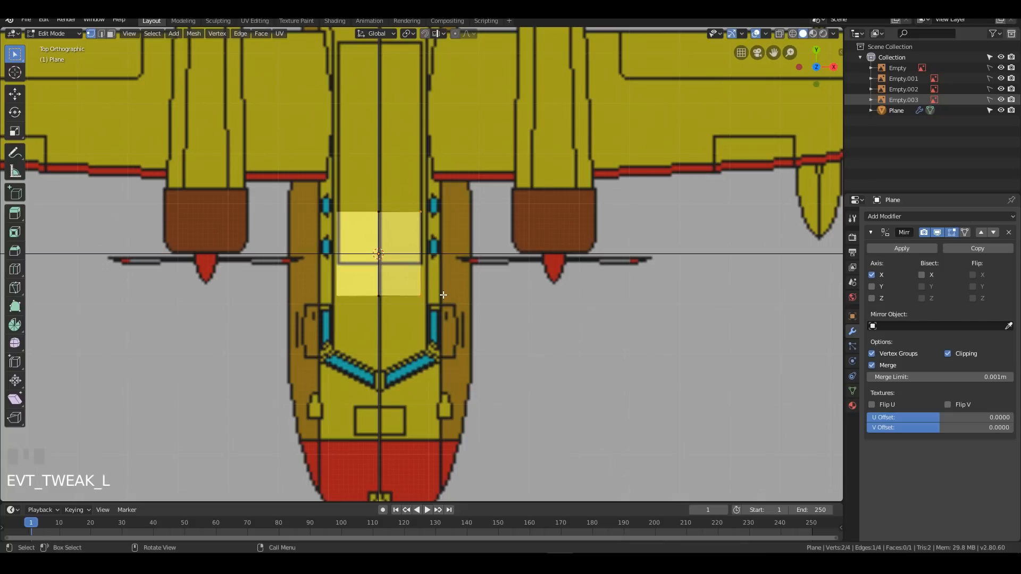
{"action": "key", "text": "g"}
{"action": "key", "text": "x"}
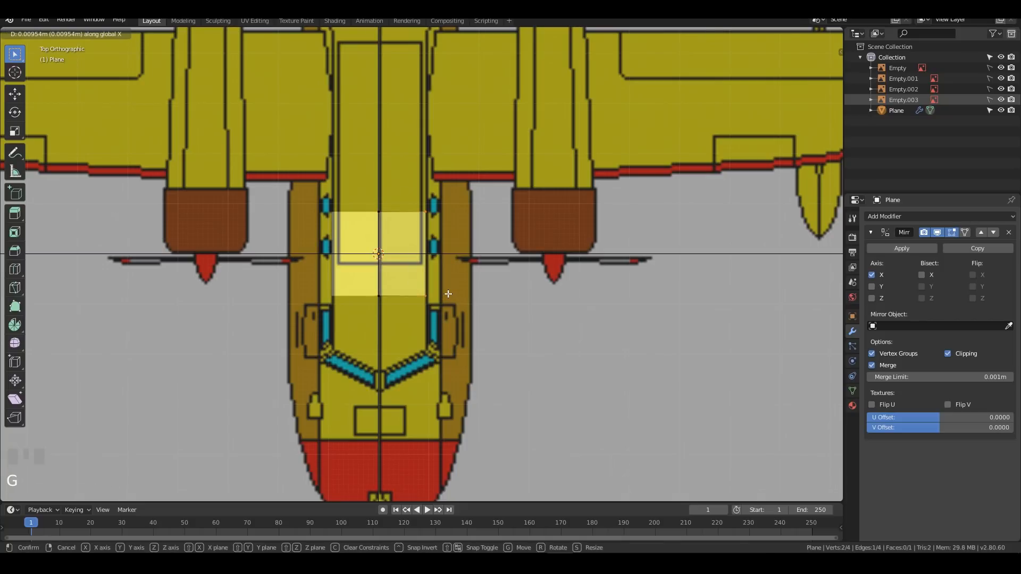
{"action": "left_click", "coordinate": [448, 294]}
Step: Move the whole face about -0.10 m along Y so its rear edge meets the roof panel's front line
{"action": "left_click_drag", "start_coordinate": [366, 202], "coordinate": [488, 297]}
{"action": "key", "text": "g"}
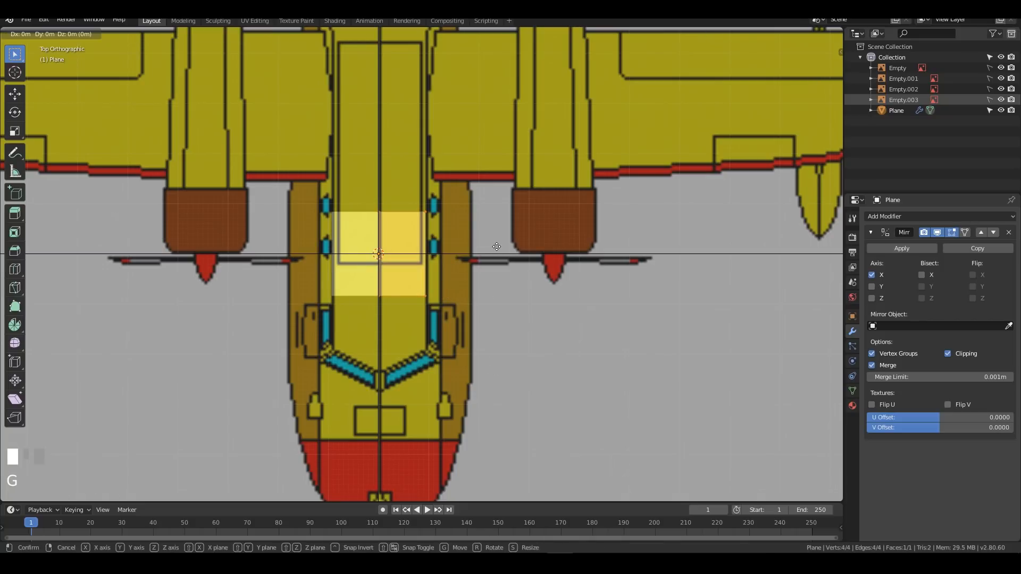
{"action": "key", "text": "y"}
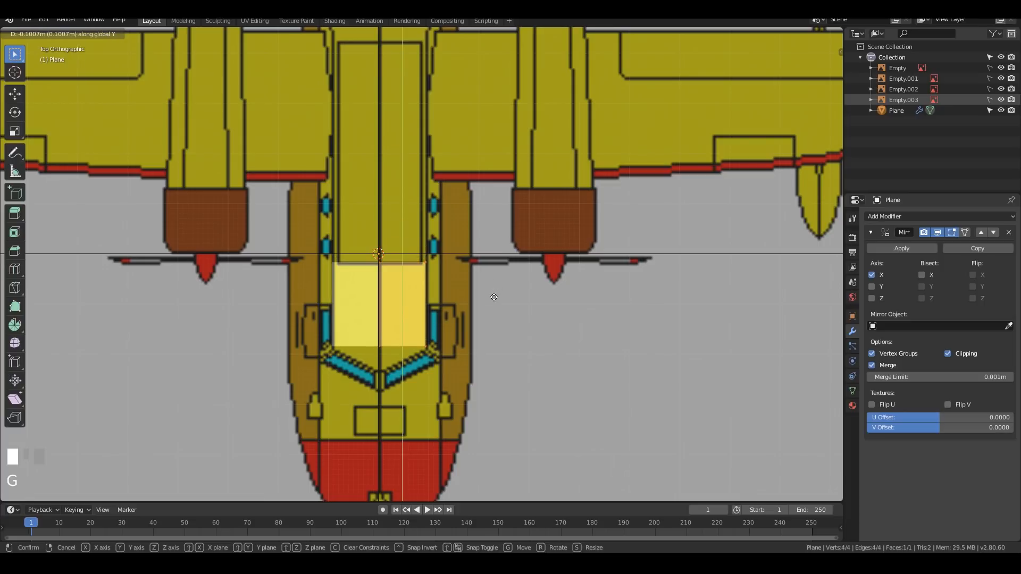
{"action": "left_click", "coordinate": [493, 300]}
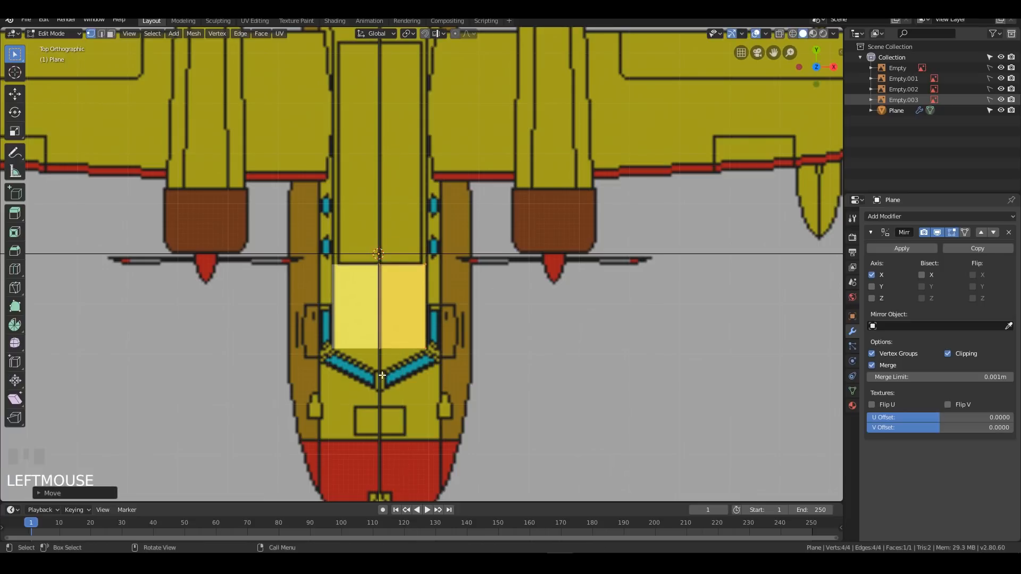
Step: Move the front centreline vertex forward to the windshield's peak so the front edge follows the angled windows
{"action": "scroll", "coordinate": [422, 271], "scroll_direction": "up", "scroll_amount": 3}
{"action": "middle_click_drag", "start_coordinate": [430, 407], "coordinate": [430, 307], "text": "shift"}
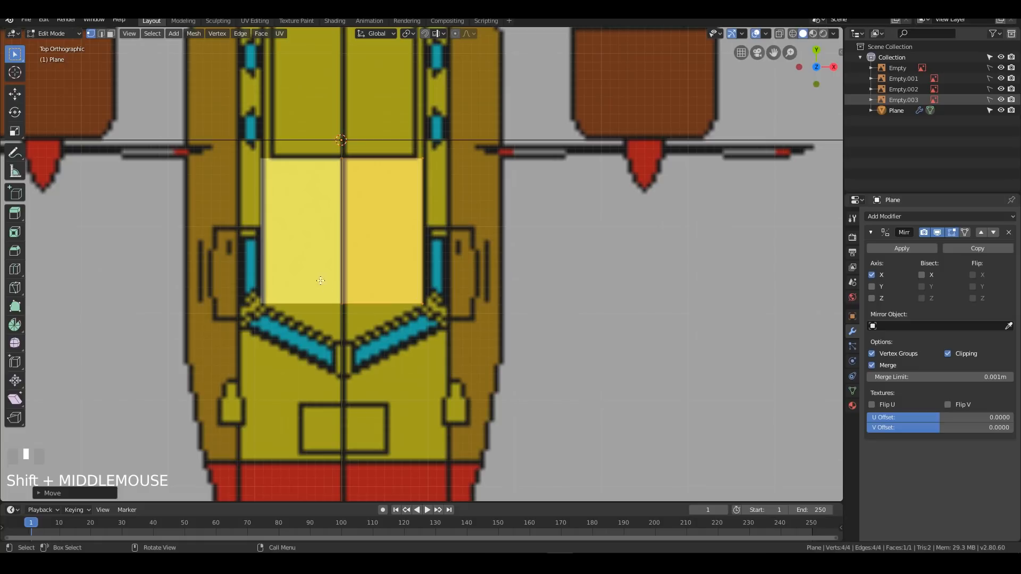
{"action": "left_click_drag", "start_coordinate": [429, 299], "coordinate": [387, 337]}
{"action": "key", "text": "g"}
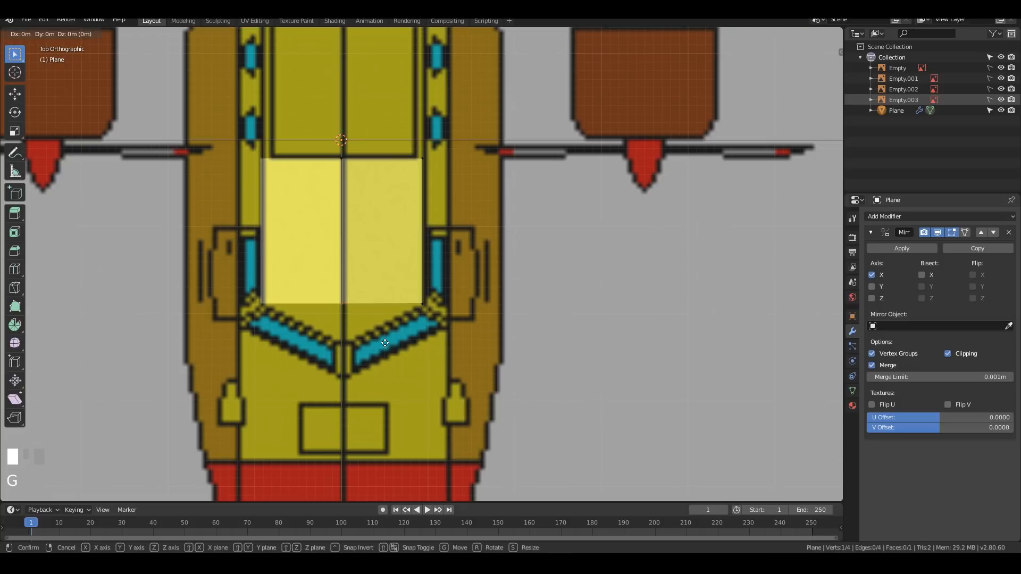
{"action": "left_click", "coordinate": [396, 385]}
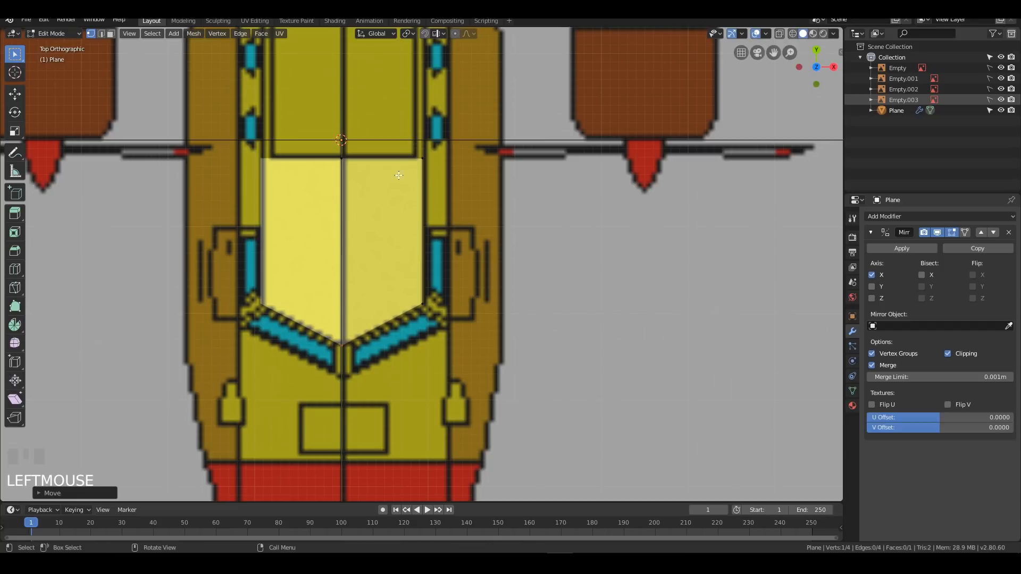
Step: Leave mesh editing, make the top-view reference image Empty.002 selectable again and select it
{"action": "middle_click_drag", "start_coordinate": [486, 326], "coordinate": [497, 258], "text": "shift"}
{"action": "scroll", "coordinate": [456, 269], "scroll_direction": "down", "scroll_amount": 2}
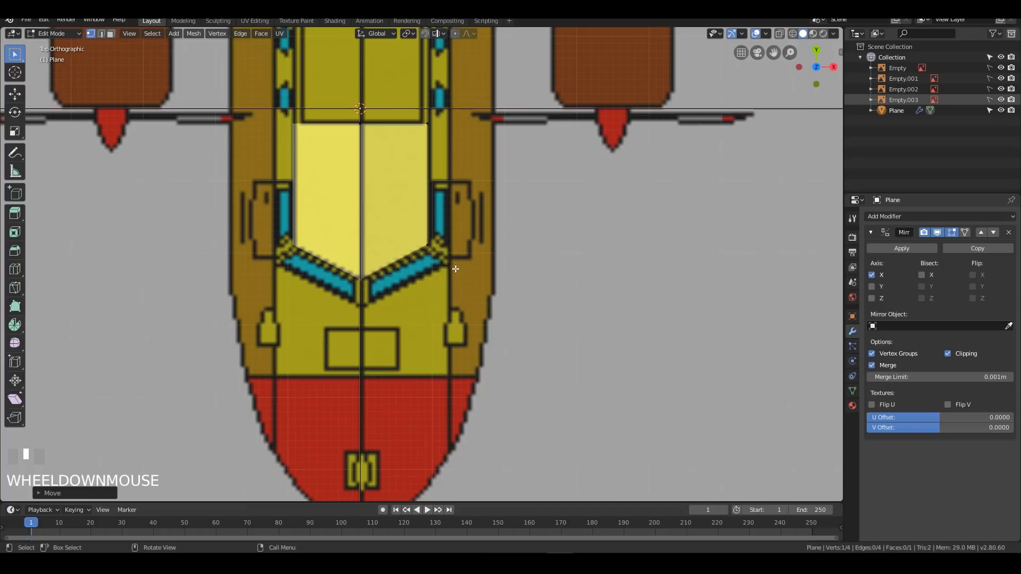
{"action": "scroll", "coordinate": [434, 305], "scroll_direction": "up", "scroll_amount": 1}
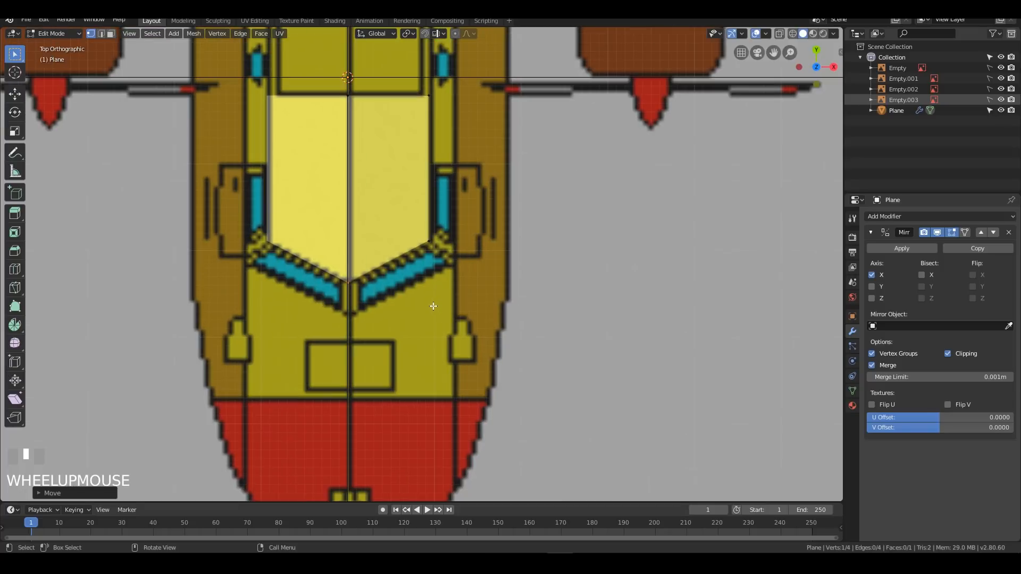
{"action": "scroll", "coordinate": [493, 240], "scroll_direction": "down", "scroll_amount": 2}
{"action": "key", "text": "Tab"}
{"action": "left_click", "coordinate": [506, 213]}
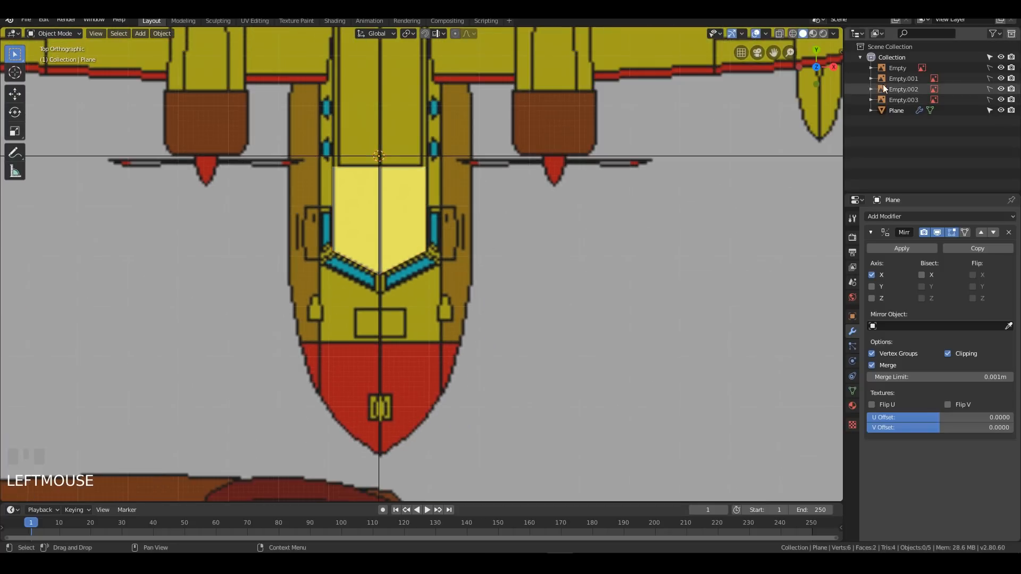
{"action": "left_click", "coordinate": [990, 88]}
{"action": "left_click", "coordinate": [450, 184]}
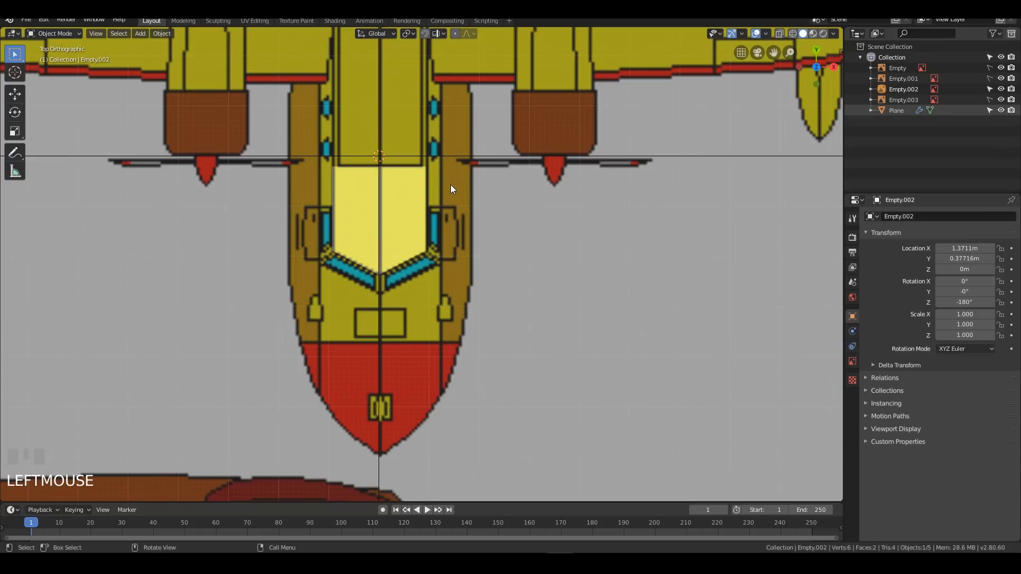
Step: Shift the top-view reference image about -0.0018 m along X to centre the fuselage line, and disable its selection again
{"action": "scroll", "coordinate": [490, 186], "scroll_direction": "down", "scroll_amount": 5}
{"action": "scroll", "coordinate": [541, 133], "scroll_direction": "up", "scroll_amount": 6}
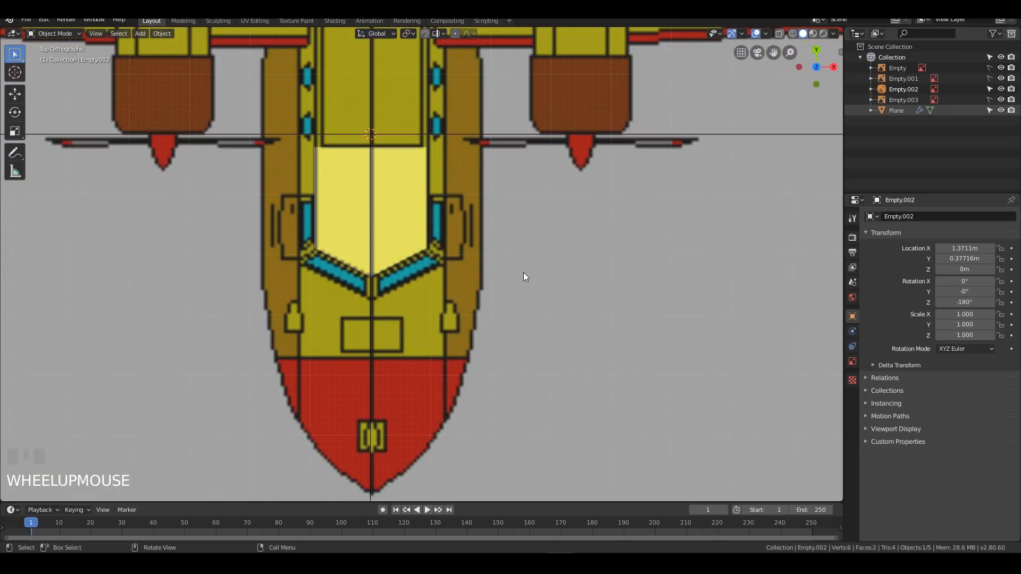
{"action": "key", "text": "g"}
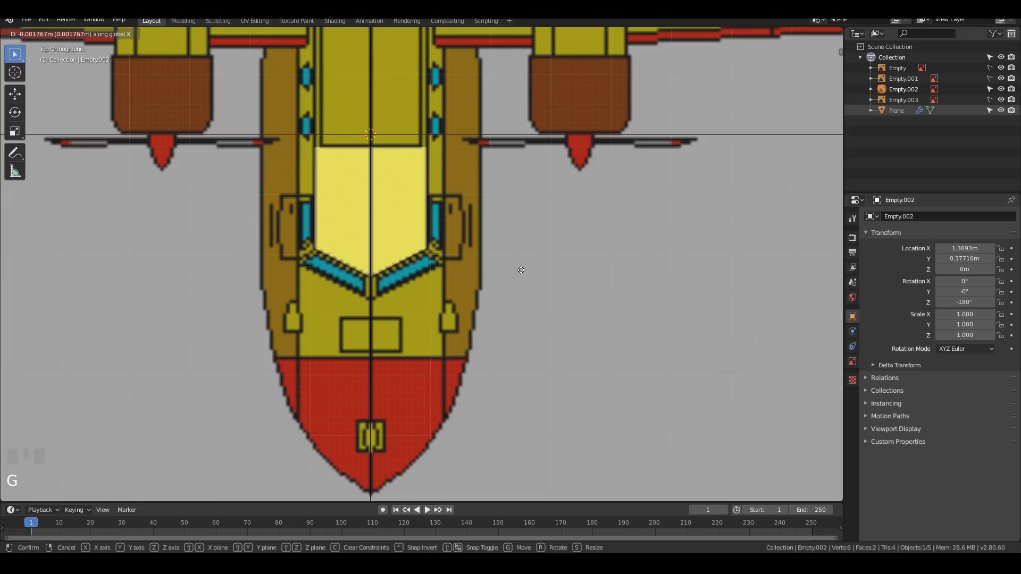
{"action": "left_click", "coordinate": [521, 270]}
{"action": "left_click", "coordinate": [989, 89]}
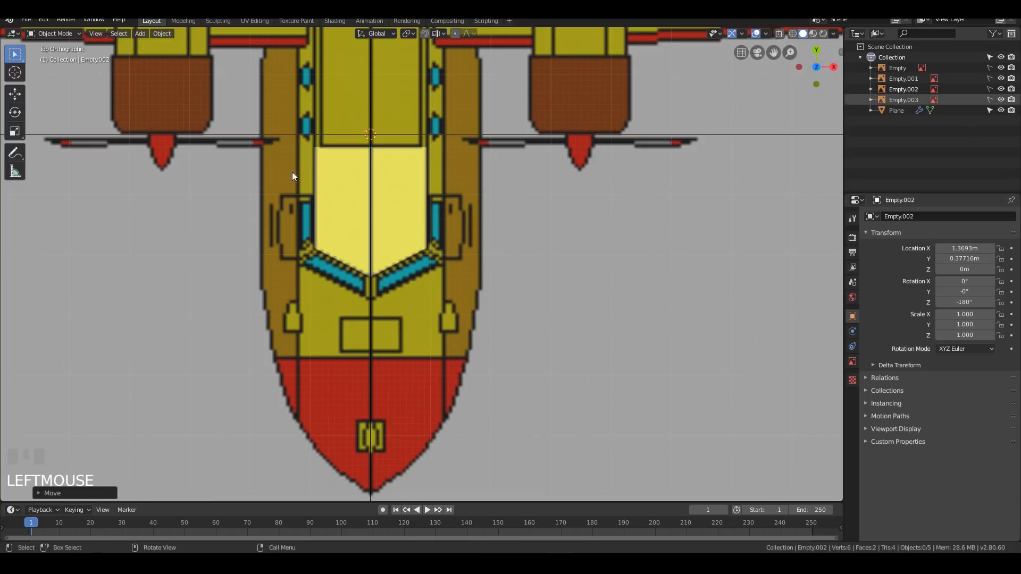
Step: Reopen the plane's mesh for editing and show it in the right side view over the seaplane's side profile
{"action": "left_click", "coordinate": [382, 234]}
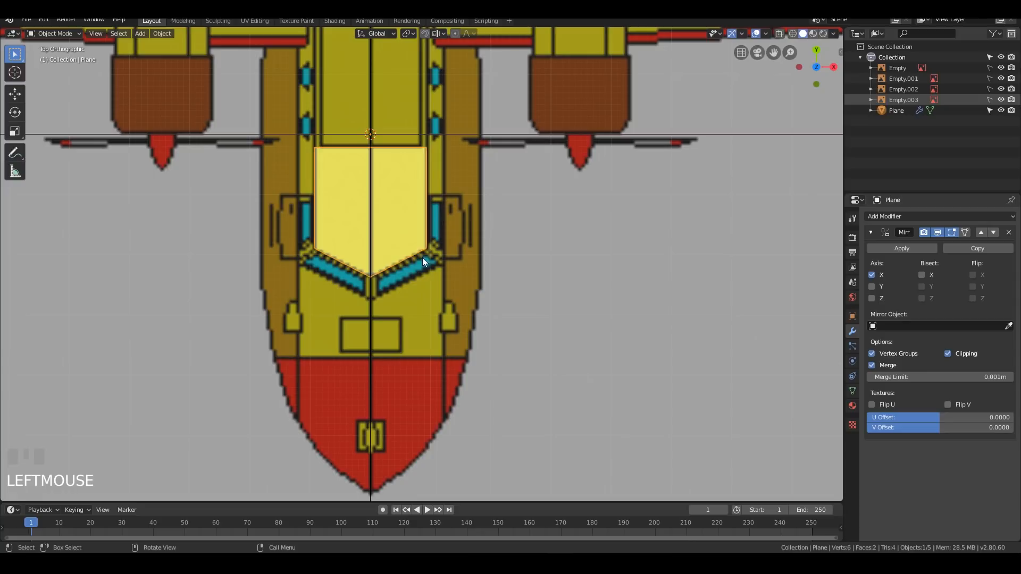
{"action": "key", "text": "Tab"}
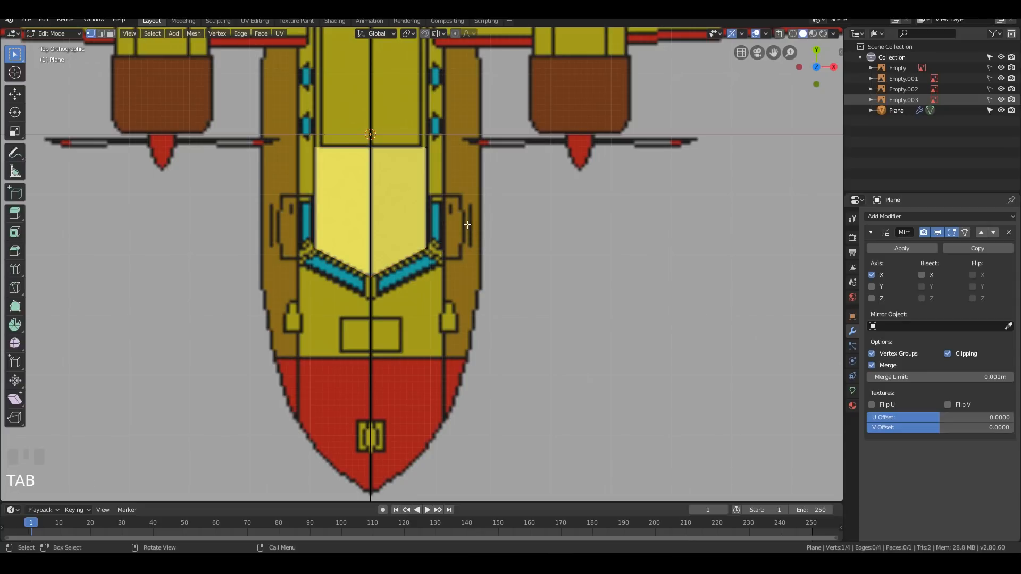
{"action": "key", "text": "KP_3"}
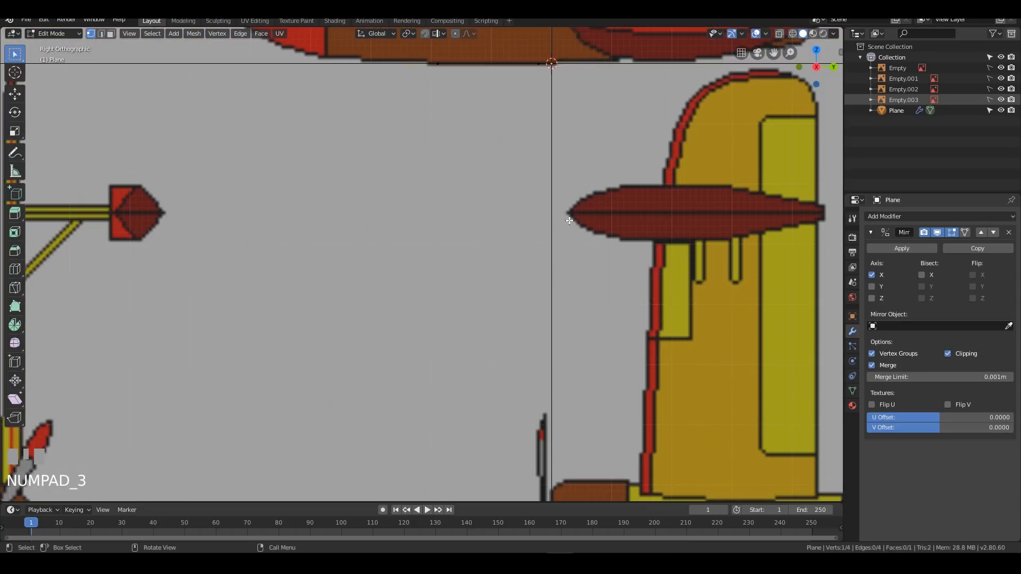
{"action": "scroll", "coordinate": [503, 219], "scroll_direction": "down", "scroll_amount": 2}
{"action": "key", "text": "KP_Decimal"}
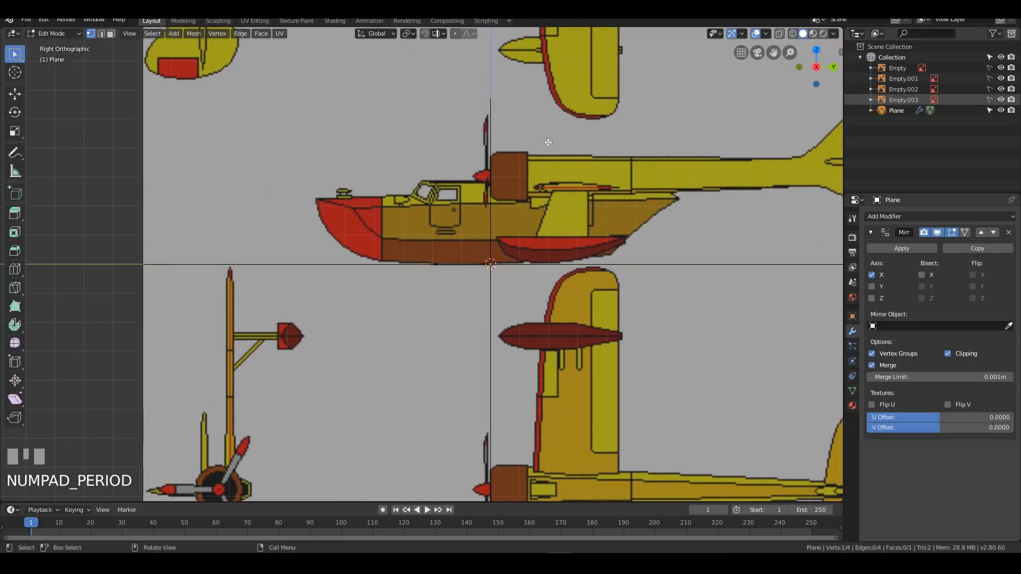
{"action": "scroll", "coordinate": [552, 278], "scroll_direction": "up", "scroll_amount": 3}
{"action": "left_click_drag", "start_coordinate": [326, 151], "coordinate": [790, 268]}
{"action": "middle_click_drag", "start_coordinate": [695, 192], "coordinate": [603, 349], "text": "shift"}
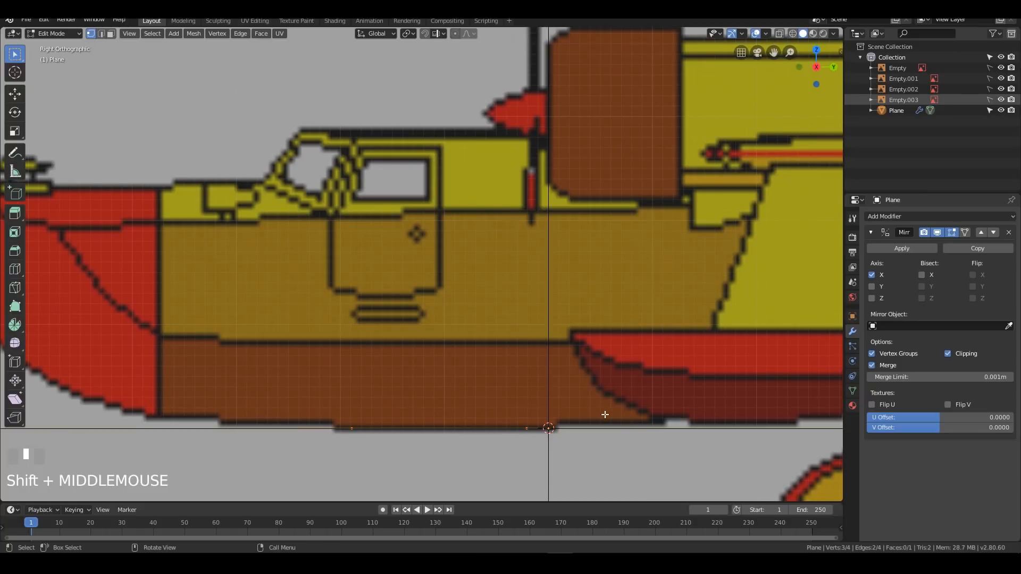
{"action": "key", "text": "g"}
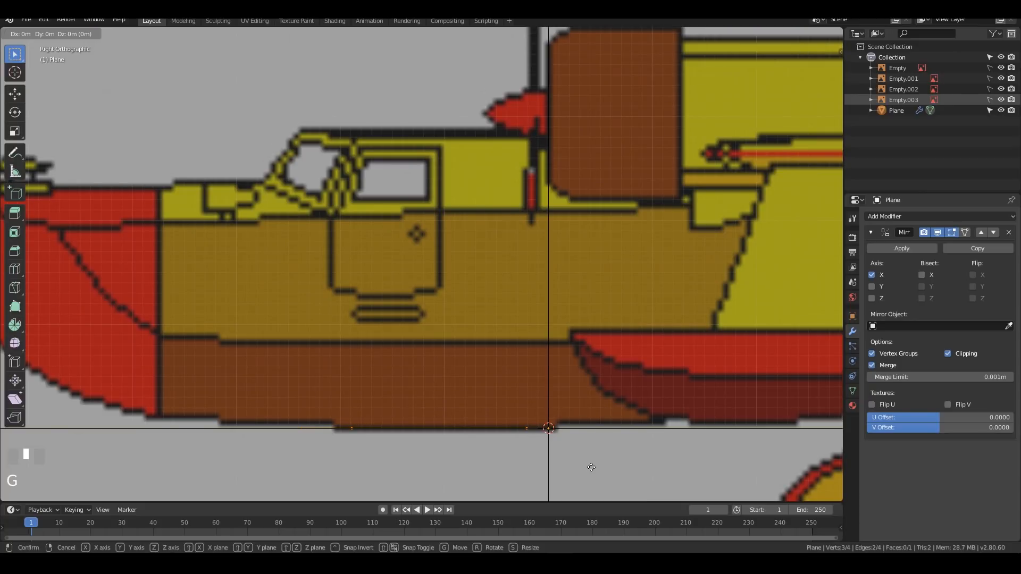
{"action": "key", "text": "Escape"}
Step: Switch to wireframe shading and raise all of the plane's vertices about 0.28 m along Z to the cockpit roof
{"action": "key", "text": "z"}
{"action": "left_click", "coordinate": [460, 295]}
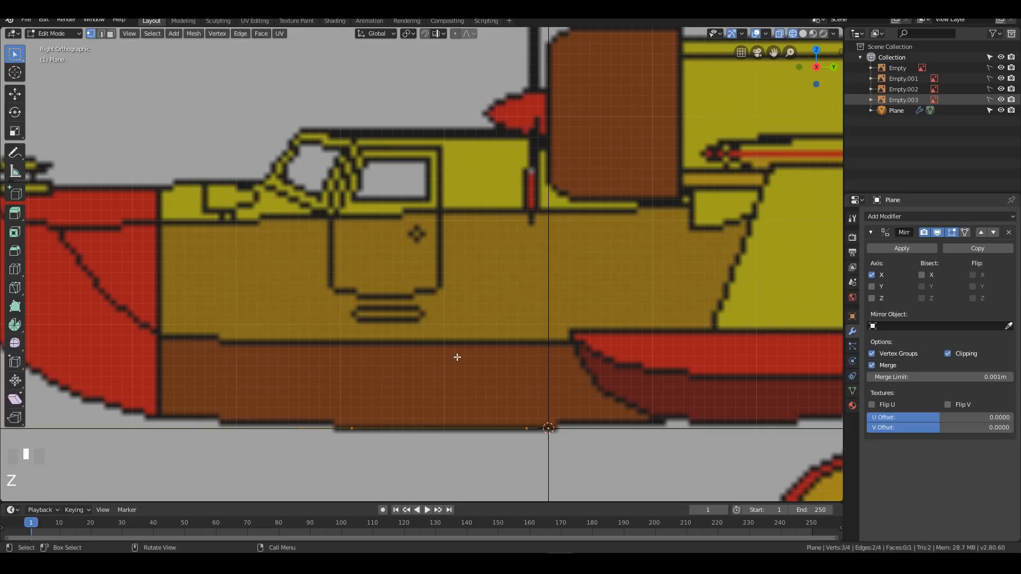
{"action": "left_click_drag", "start_coordinate": [218, 322], "coordinate": [664, 434]}
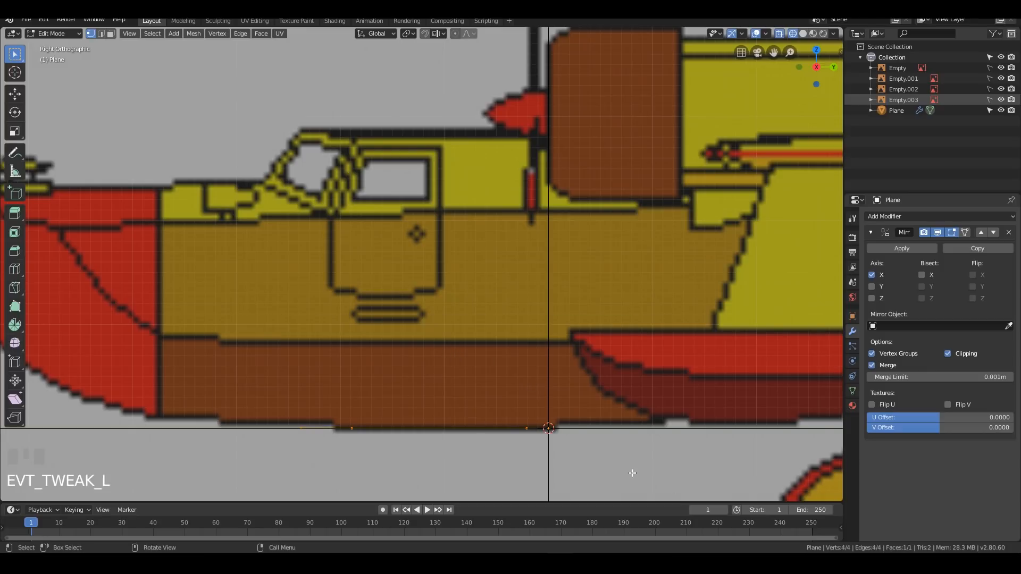
{"action": "key", "text": "g"}
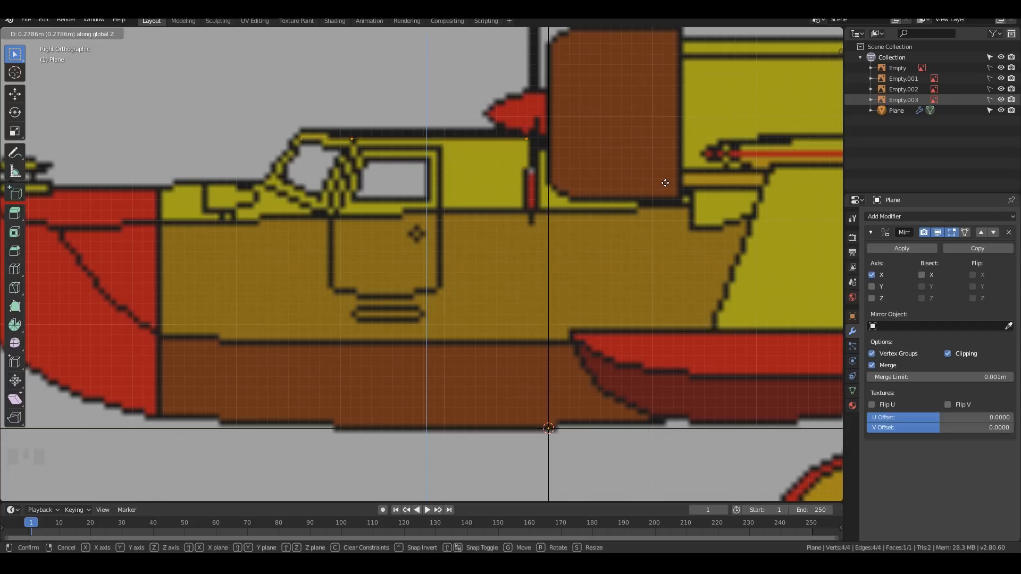
{"action": "left_click", "coordinate": [445, 155]}
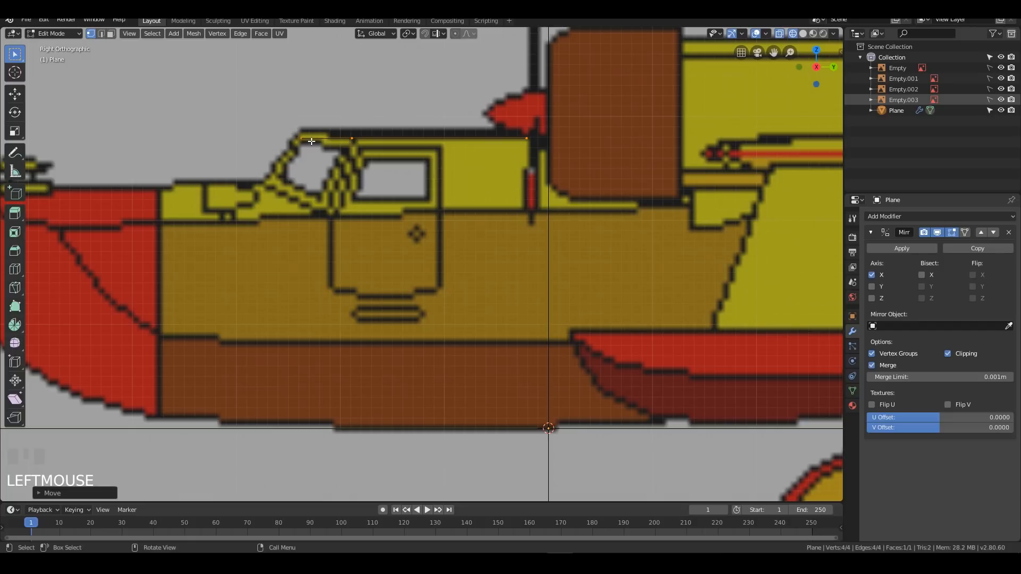
Step: Raise the roof's centreline edge about 0.01 m along Z to meet the top line of the cockpit in side view
{"action": "middle_click_drag", "start_coordinate": [460, 177], "coordinate": [405, 167]}
{"action": "key", "text": "2"}
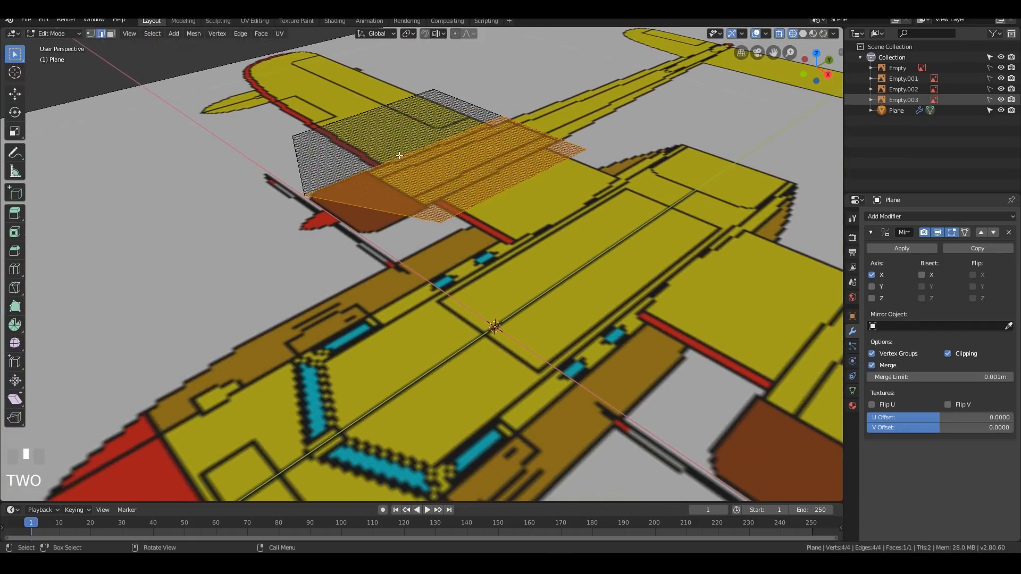
{"action": "left_click", "coordinate": [399, 155]}
{"action": "middle_click_drag", "start_coordinate": [488, 186], "coordinate": [556, 209]}
{"action": "key", "text": "KP_3"}
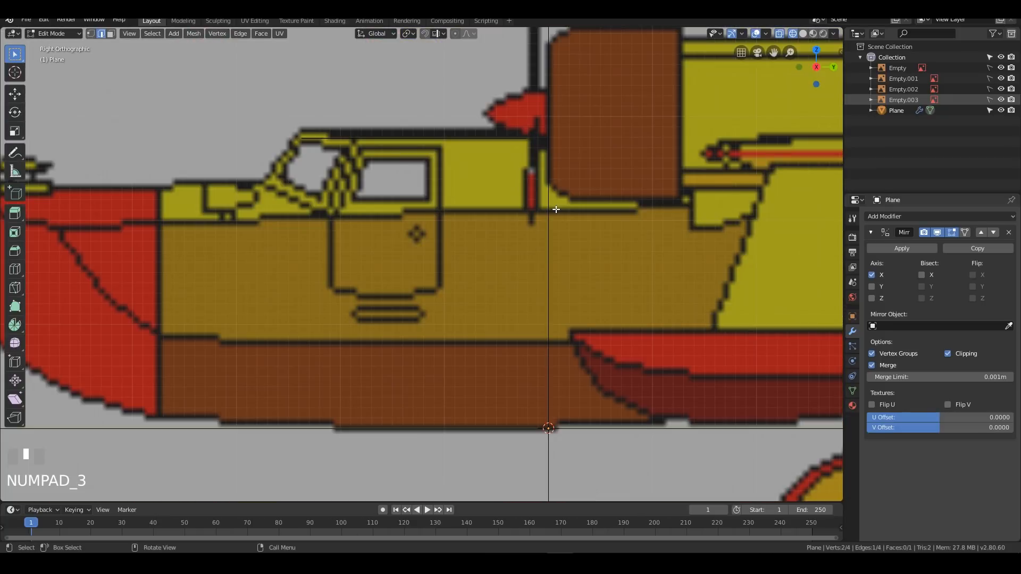
{"action": "key", "text": "g"}
{"action": "key", "text": "z"}
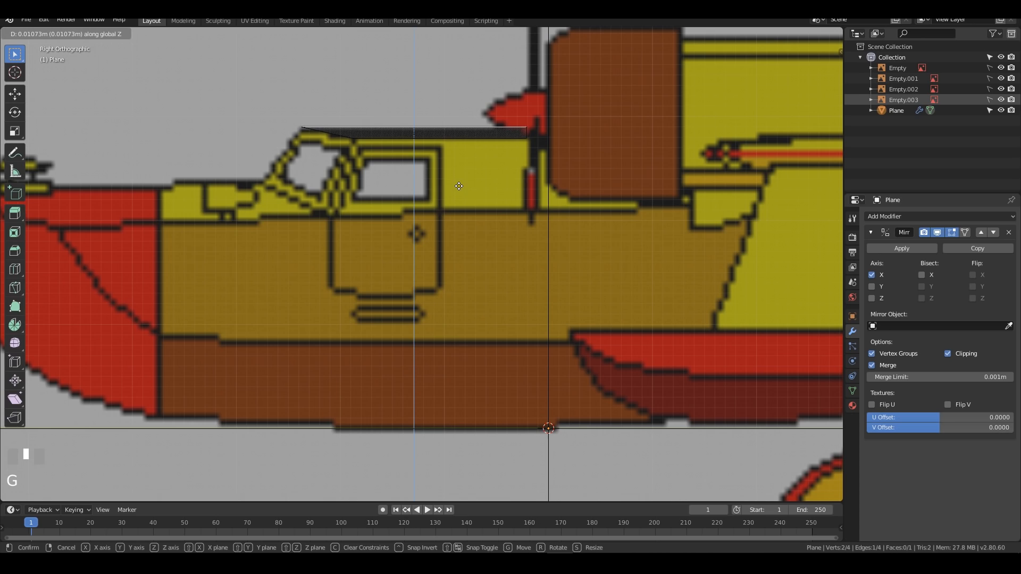
{"action": "left_click", "coordinate": [456, 188]}
{"action": "mouse_move", "coordinate": [455, 187]}
{"action": "middle_mouse_down"}
{"action": "mouse_move", "coordinate": [455, 167]}
{"action": "mouse_move", "coordinate": [342, 178]}
{"action": "mouse_move", "coordinate": [461, 177]}
{"action": "middle_mouse_up"}
{"action": "key", "text": "KP_3"}
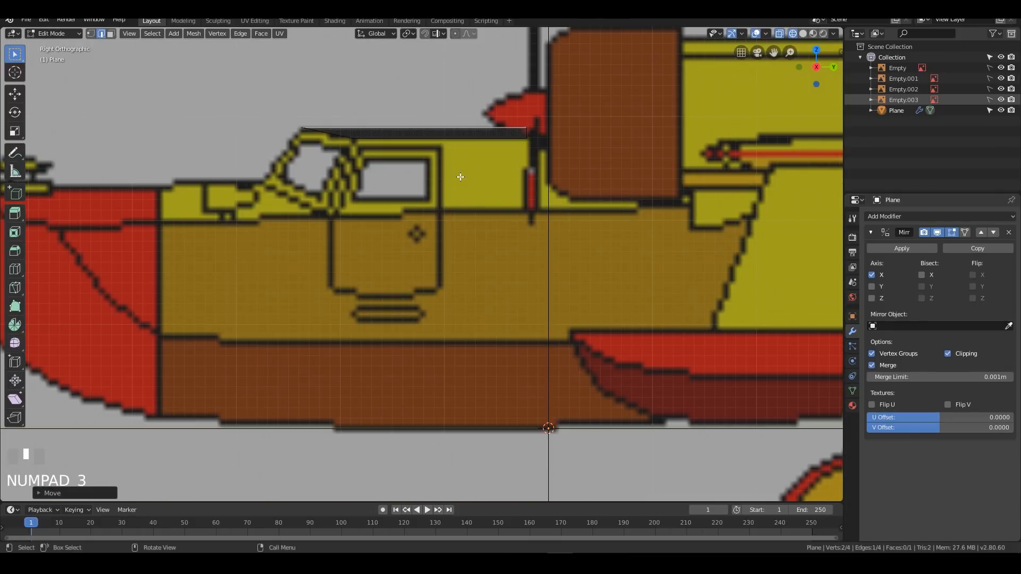
Step: Extrude the roof's front and outer side edges about 0.07 m down along Z to the base of the cockpit
{"action": "left_click", "coordinate": [395, 174]}
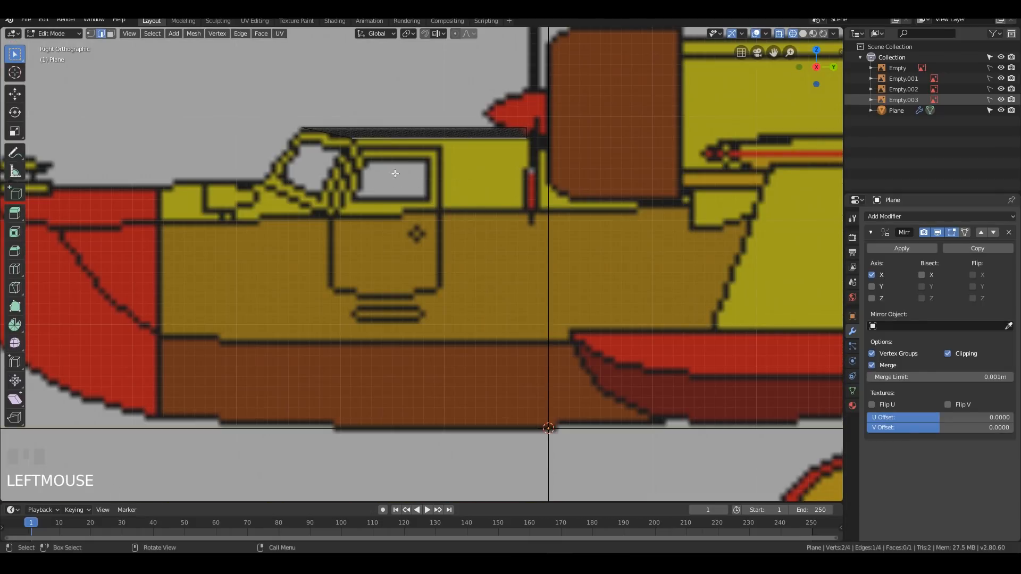
{"action": "left_click", "coordinate": [396, 137], "text": "shift"}
{"action": "middle_click_drag", "start_coordinate": [396, 137], "coordinate": [427, 185]}
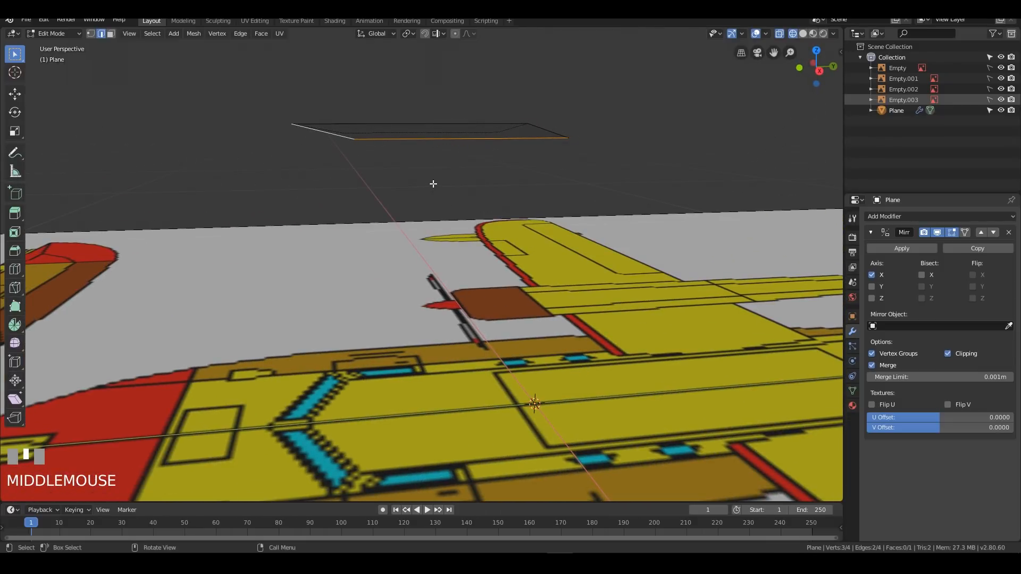
{"action": "key", "text": "KP_3"}
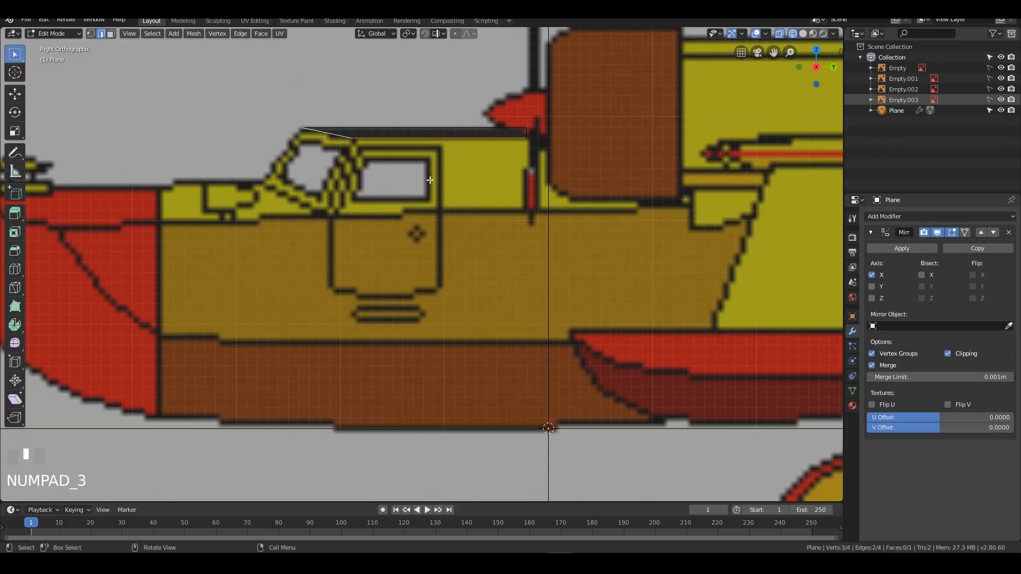
{"action": "key", "text": "e"}
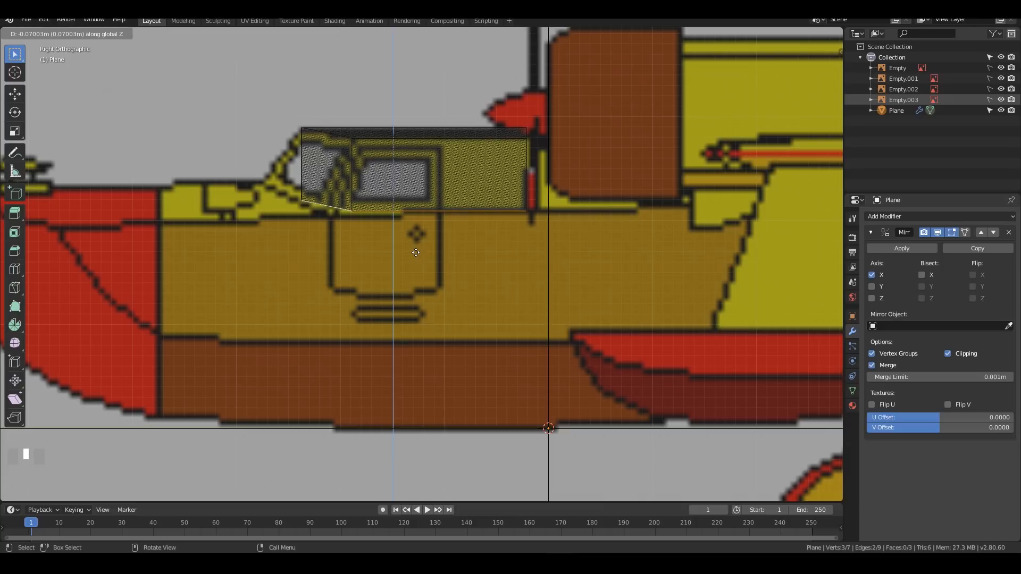
{"action": "left_click", "coordinate": [415, 252]}
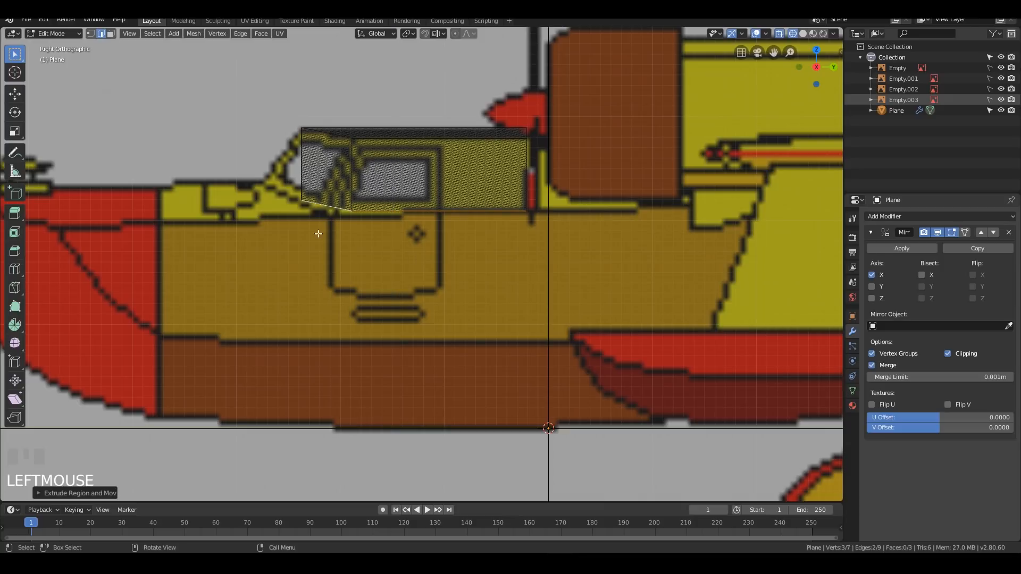
Step: Move the two lower front vertices about -0.027 m along Y so the windshield slants forward like the side-view reference
{"action": "key", "text": "1"}
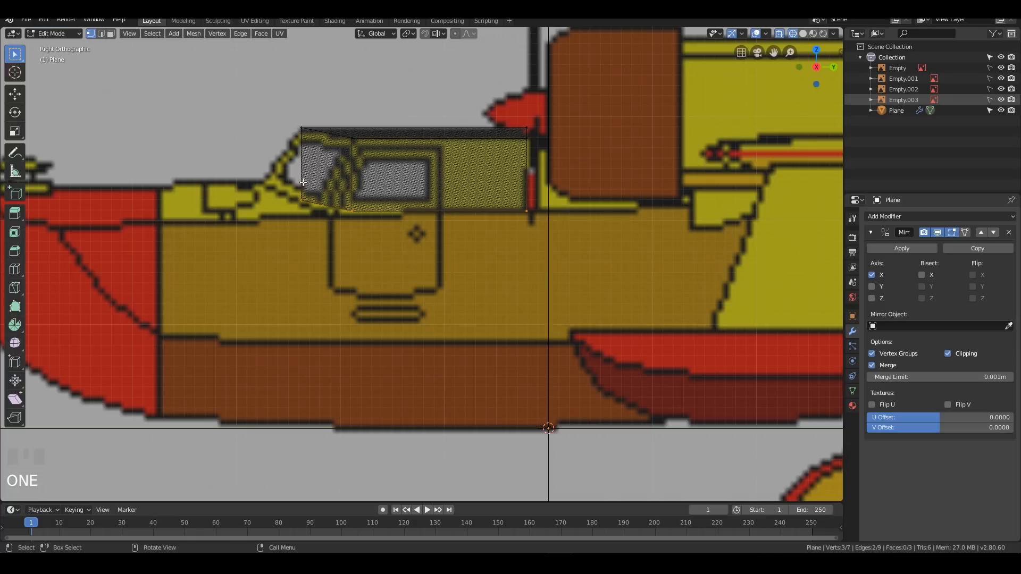
{"action": "left_click_drag", "start_coordinate": [353, 213], "coordinate": [404, 253]}
{"action": "key", "text": "g"}
{"action": "key", "text": "x"}
{"action": "key", "text": "x"}
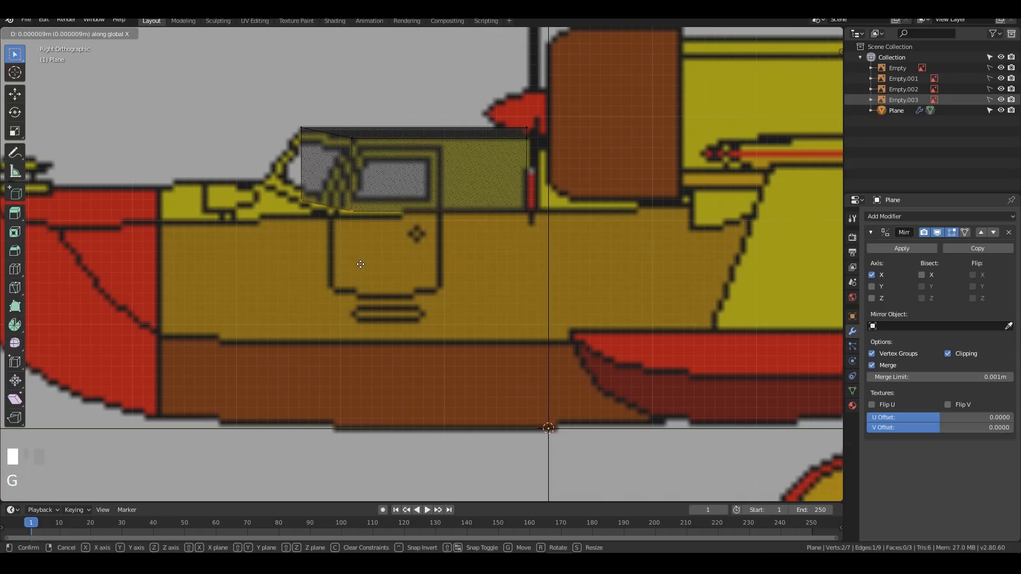
{"action": "key", "text": "y"}
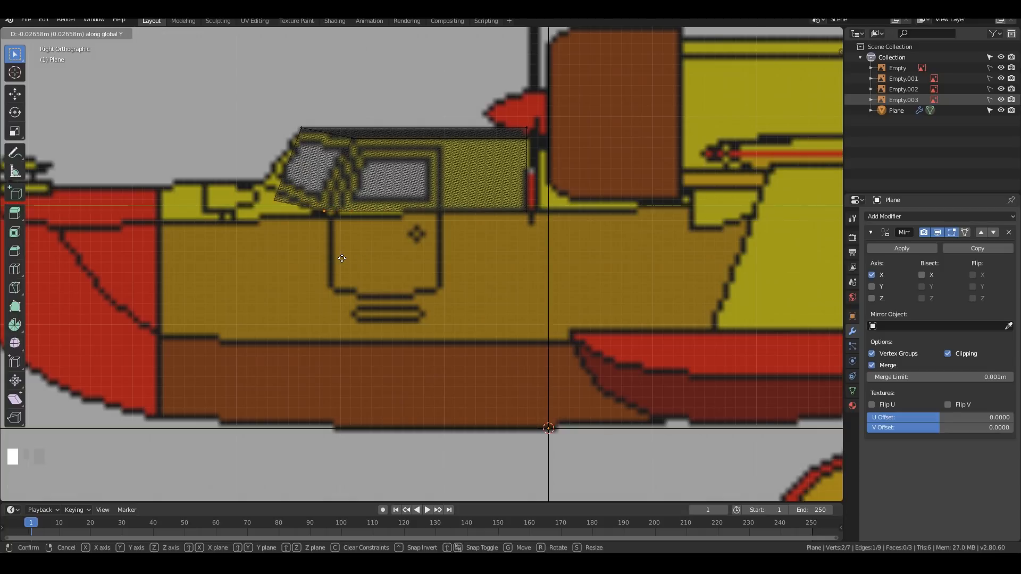
{"action": "left_click", "coordinate": [342, 259]}
Step: Move the windshield's lower centreline vertex about -0.014 m in Y and 0.016 m in Z onto the nose line
{"action": "left_click_drag", "start_coordinate": [240, 175], "coordinate": [276, 202]}
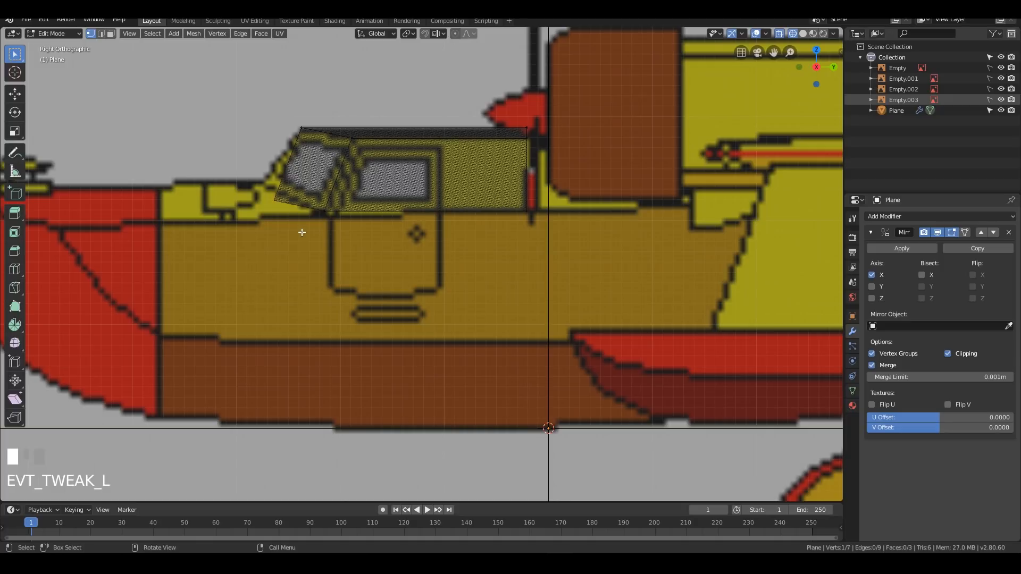
{"action": "key", "text": "g"}
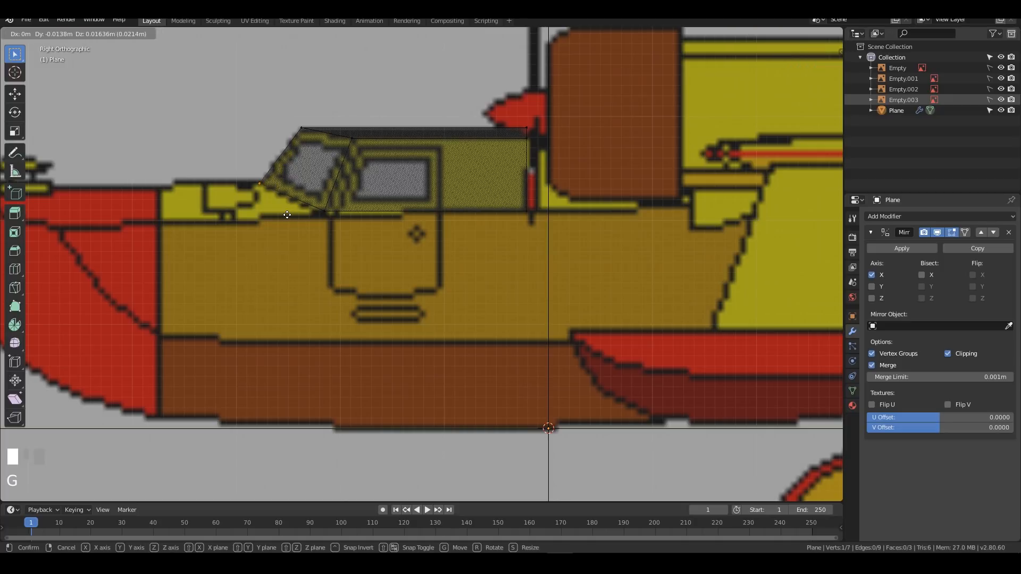
{"action": "left_click", "coordinate": [288, 215]}
{"action": "middle_click_drag", "start_coordinate": [287, 215], "coordinate": [476, 235]}
{"action": "key", "text": "KP_3"}
Step: In front view, move the cockpit's lower outer vertices about 0.034 m in X and 0.006 m in Z to the slanted side's base
{"action": "key", "text": "KP_1"}
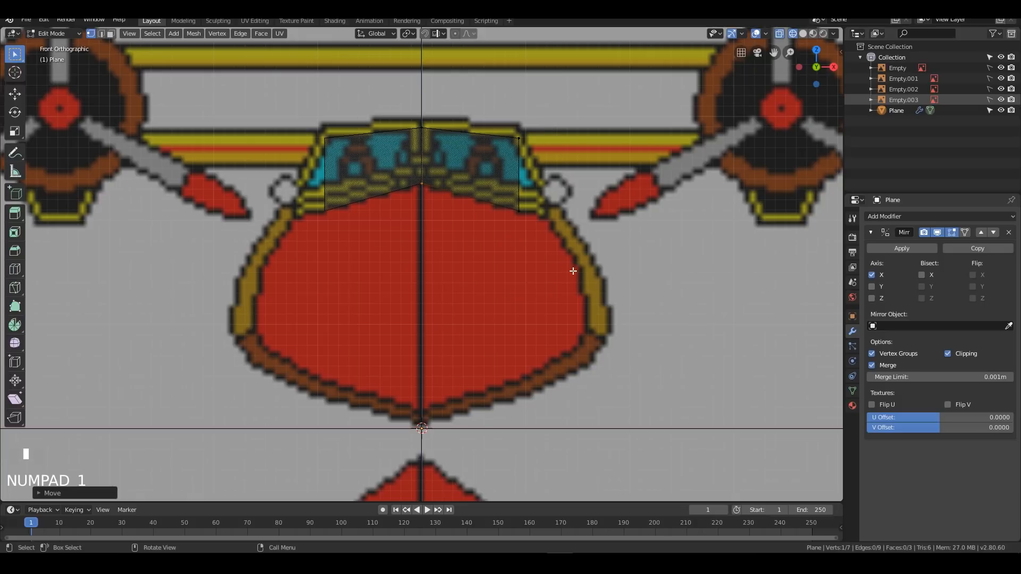
{"action": "left_click_drag", "start_coordinate": [506, 192], "coordinate": [583, 253]}
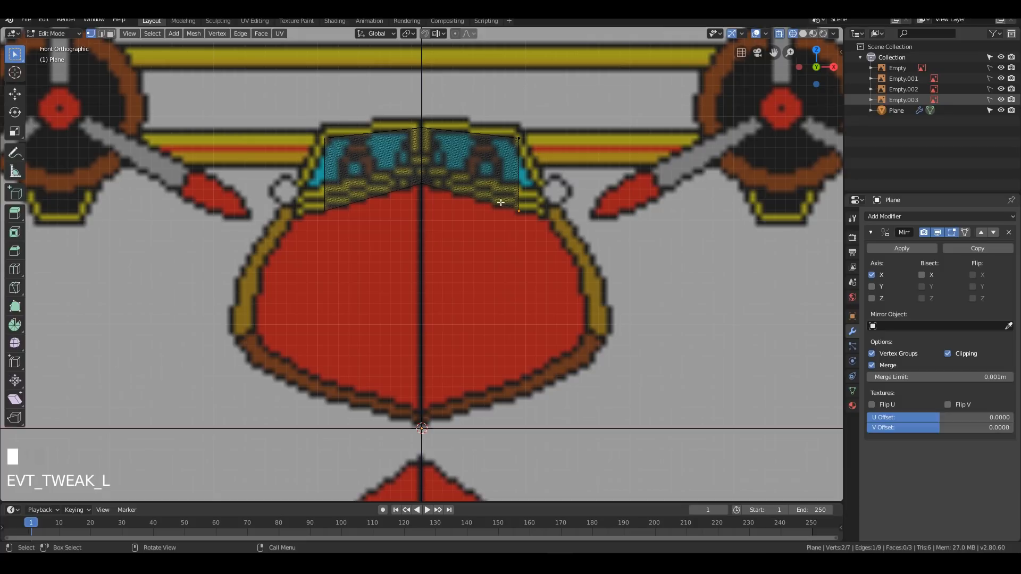
{"action": "left_click_drag", "start_coordinate": [489, 182], "coordinate": [610, 285]}
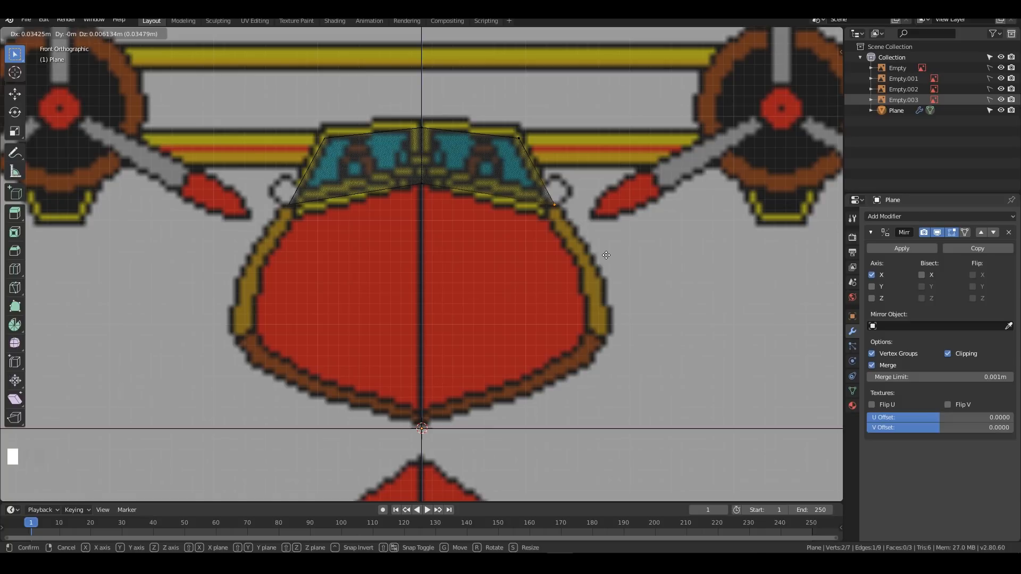
{"action": "left_click", "coordinate": [606, 255]}
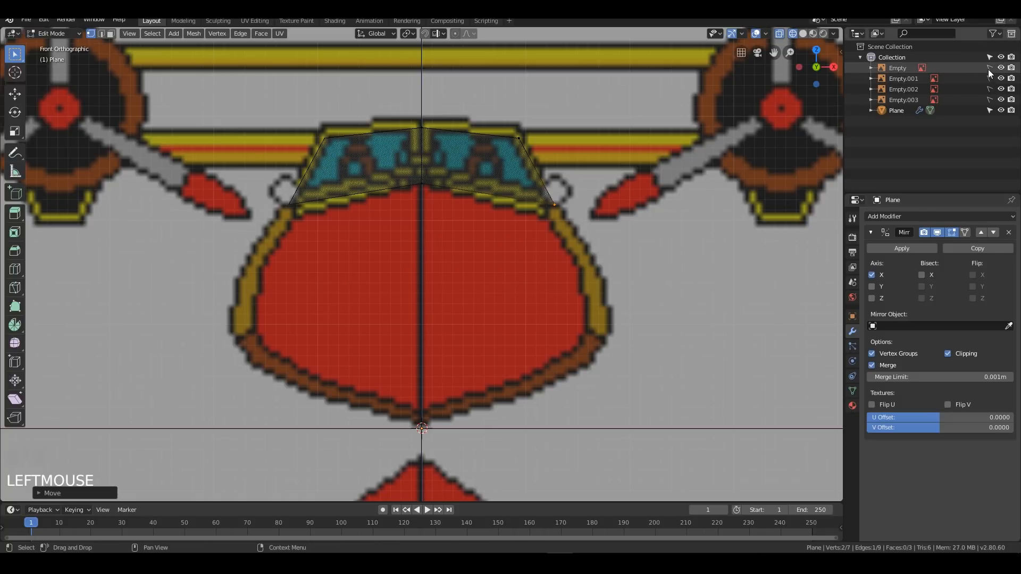
Step: Move the front-view reference image about -0.006 m along Z, lock its selection again and return to editing the cockpit mesh
{"action": "key", "text": "Tab"}
{"action": "left_click", "coordinate": [632, 171]}
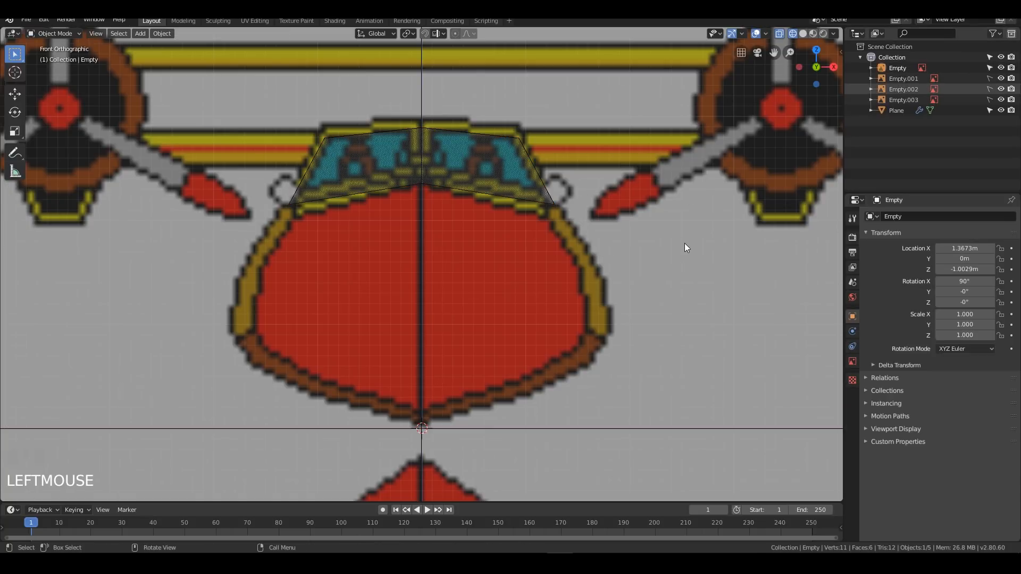
{"action": "key", "text": "g"}
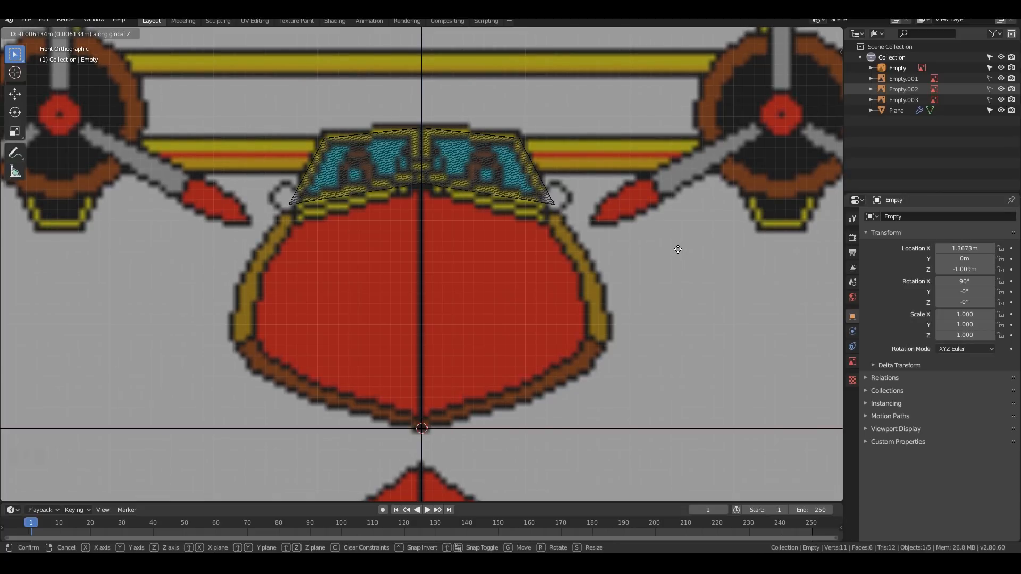
{"action": "left_click", "coordinate": [678, 249]}
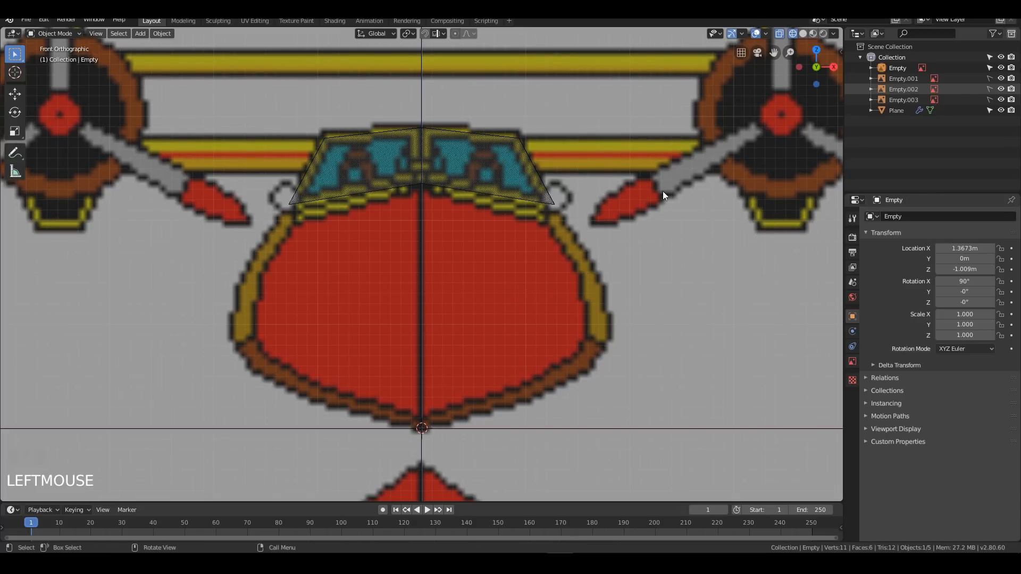
{"action": "left_click", "coordinate": [989, 68]}
{"action": "left_click", "coordinate": [465, 189]}
{"action": "key", "text": "Tab"}
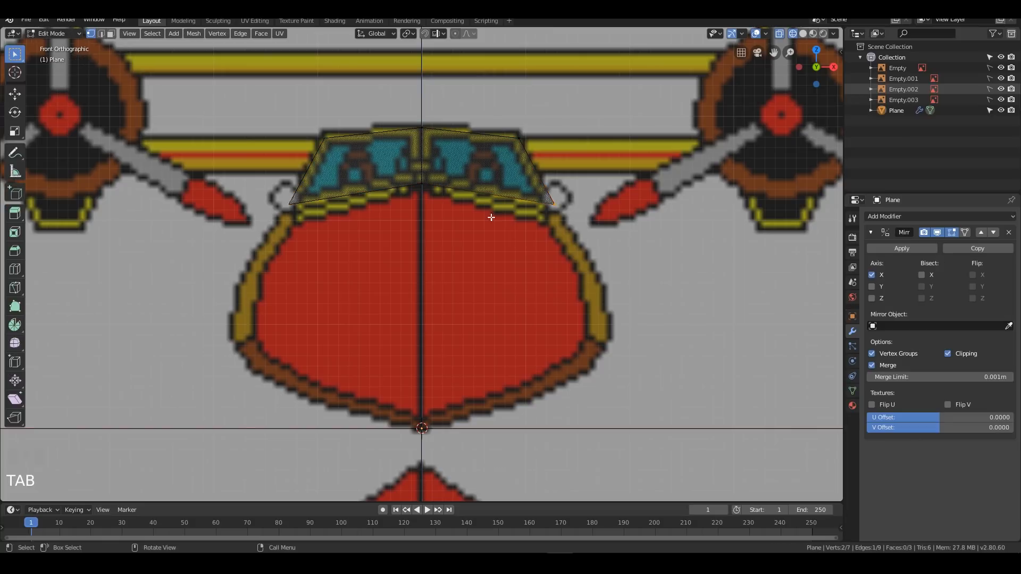
{"action": "left_click_drag", "start_coordinate": [539, 215], "coordinate": [589, 221]}
{"action": "key", "text": "g"}
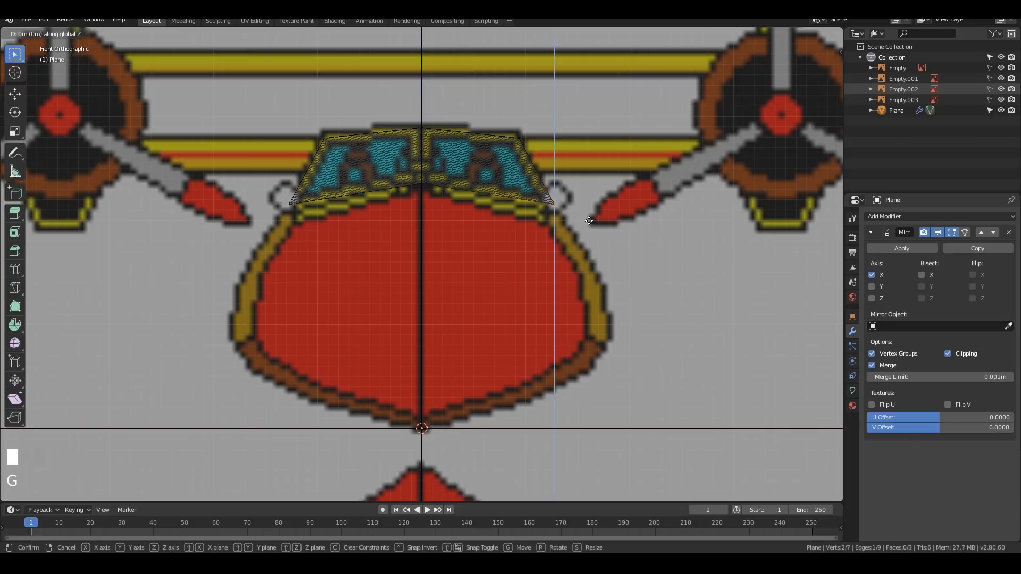
{"action": "key", "text": "Escape"}
{"action": "left_click_drag", "start_coordinate": [526, 187], "coordinate": [673, 282]}
{"action": "key", "text": "g"}
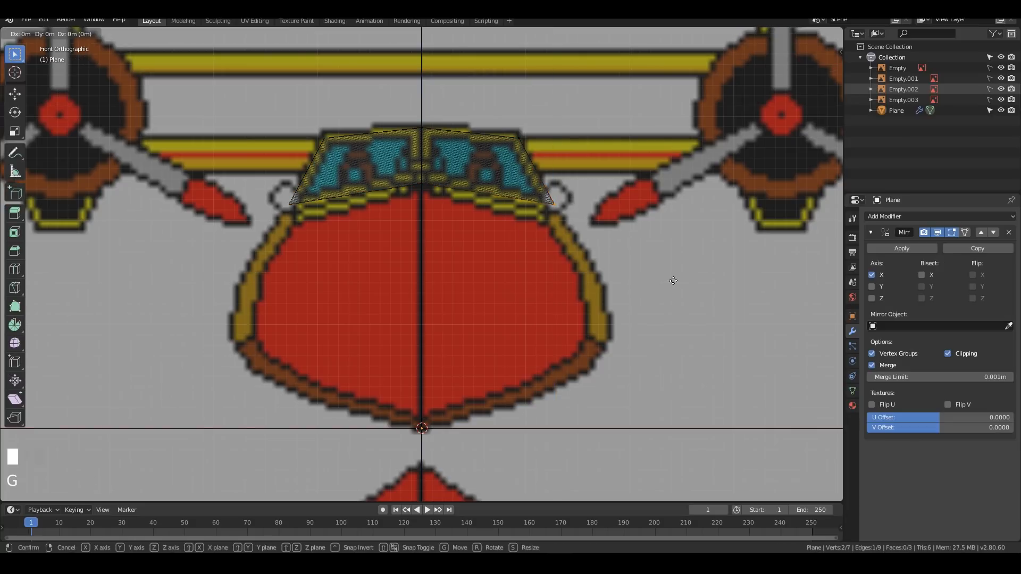
{"action": "key", "text": "Escape"}
Step: In front view, move the cockpit's lower outer vertices about 0.0015 m in X and -0.0056 m in Z onto the reference corner
{"action": "left_click_drag", "start_coordinate": [619, 173], "coordinate": [517, 287]}
{"action": "middle_click_drag", "start_coordinate": [647, 273], "coordinate": [534, 254]}
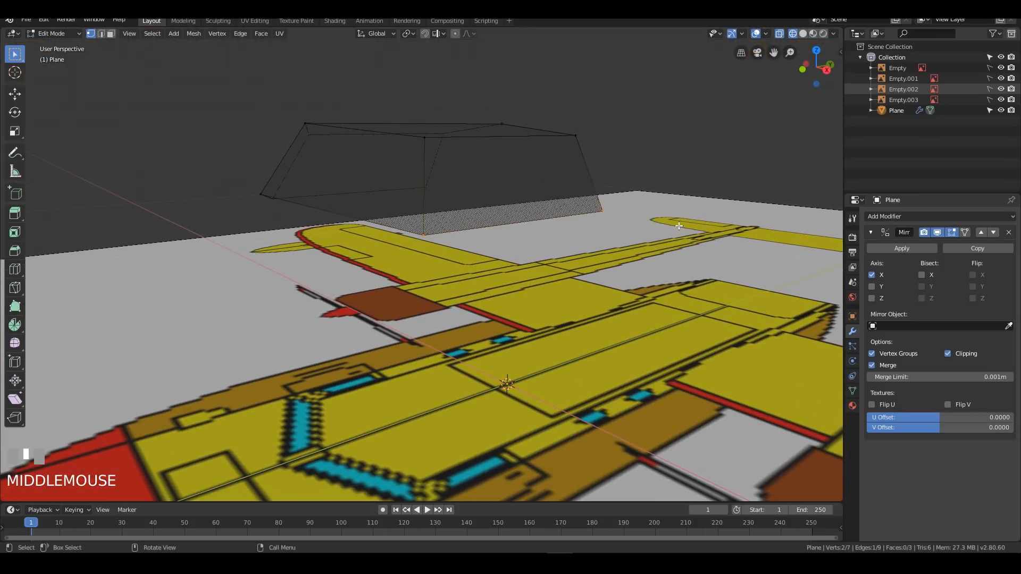
{"action": "key", "text": "KP_1"}
{"action": "middle_click_drag", "start_coordinate": [636, 185], "coordinate": [510, 200]}
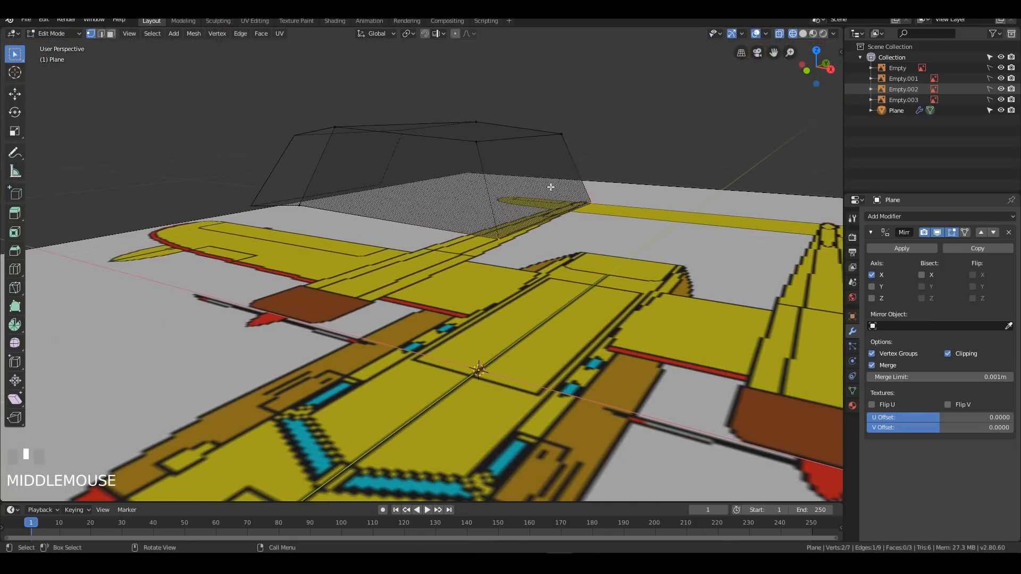
{"action": "key", "text": "KP_1"}
{"action": "left_click_drag", "start_coordinate": [621, 223], "coordinate": [510, 173]}
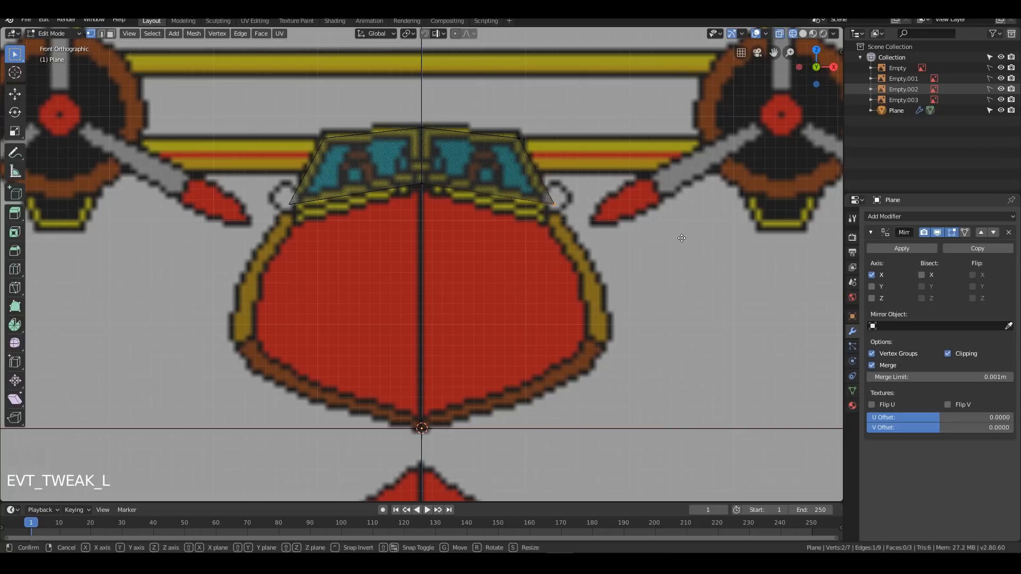
{"action": "key", "text": "g"}
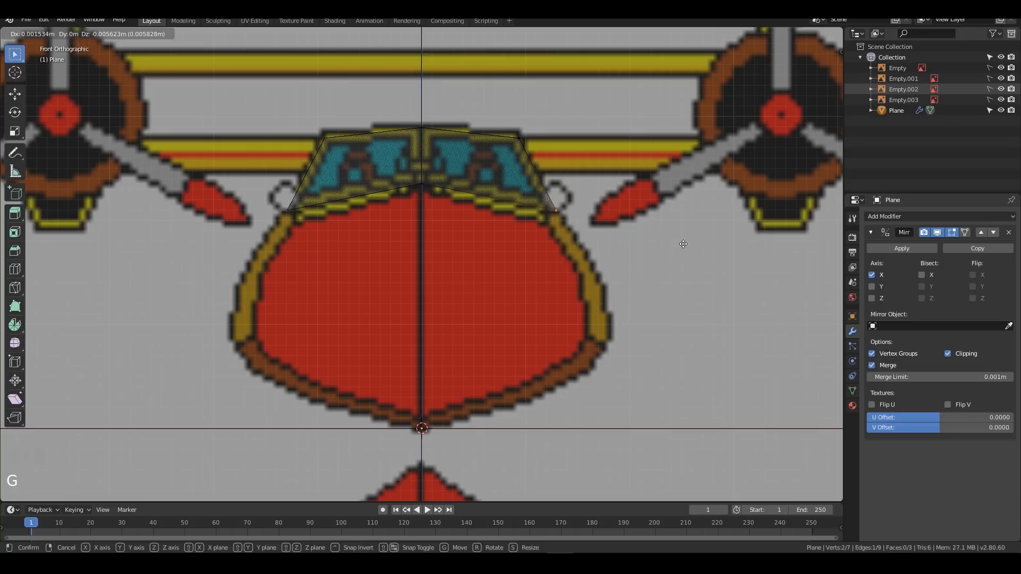
{"action": "left_click", "coordinate": [683, 243]}
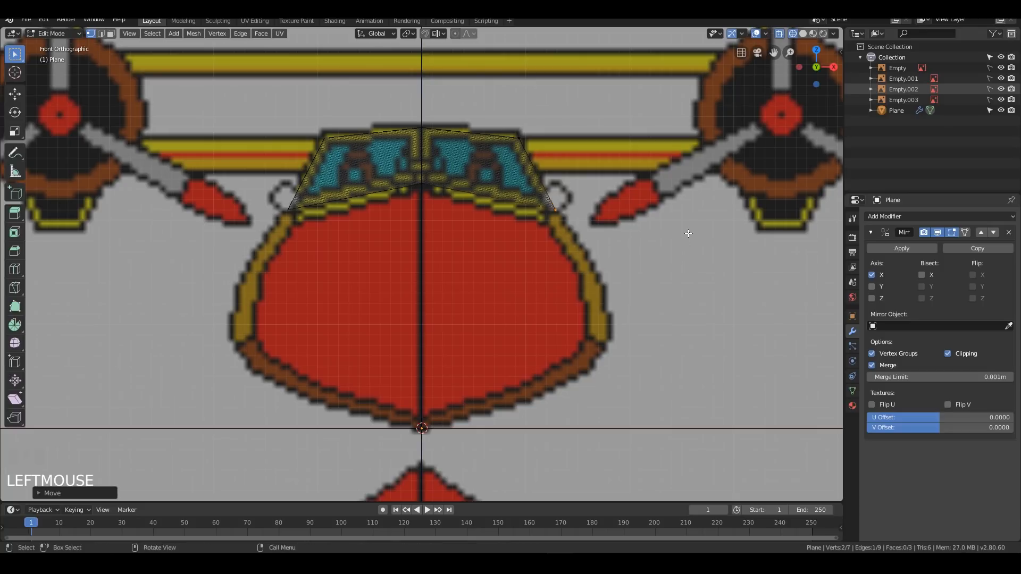
Step: In top view, extrude the windshield's lower front edge forward along Y until its centreline point reaches the red nose section's boundary
{"action": "key", "text": "KP_3"}
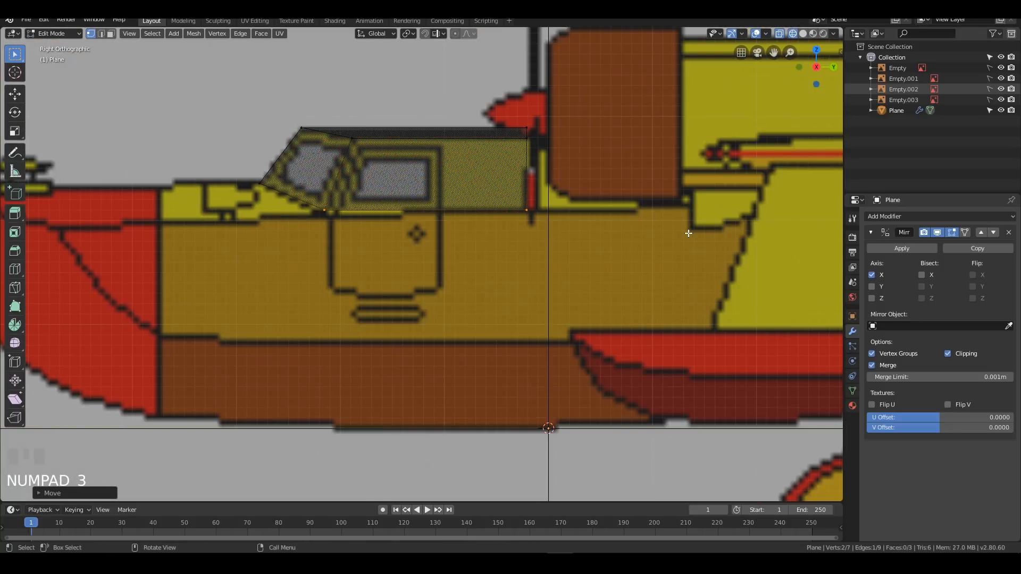
{"action": "key", "text": "KP_7"}
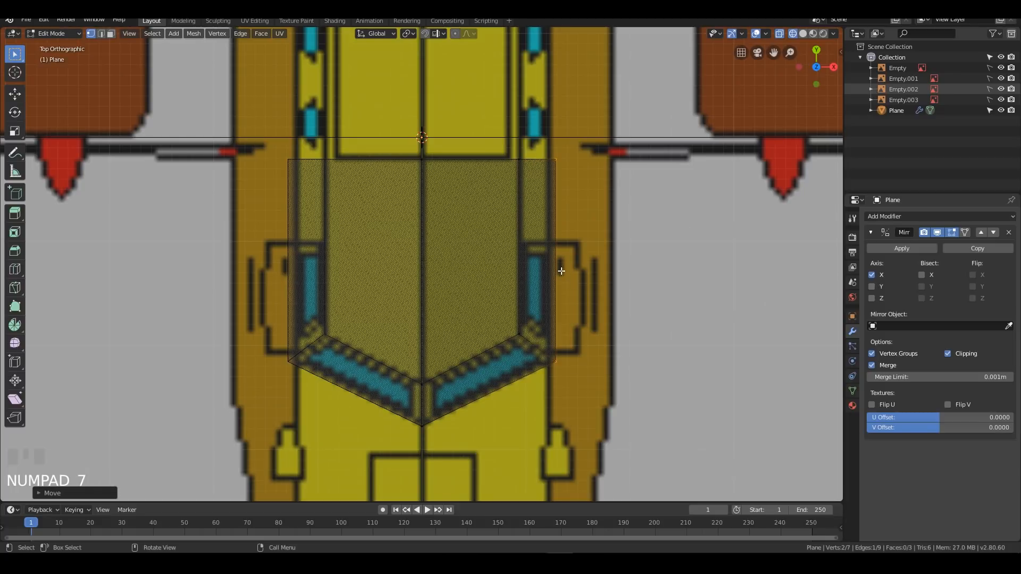
{"action": "scroll", "coordinate": [564, 263], "scroll_direction": "down", "scroll_amount": 6}
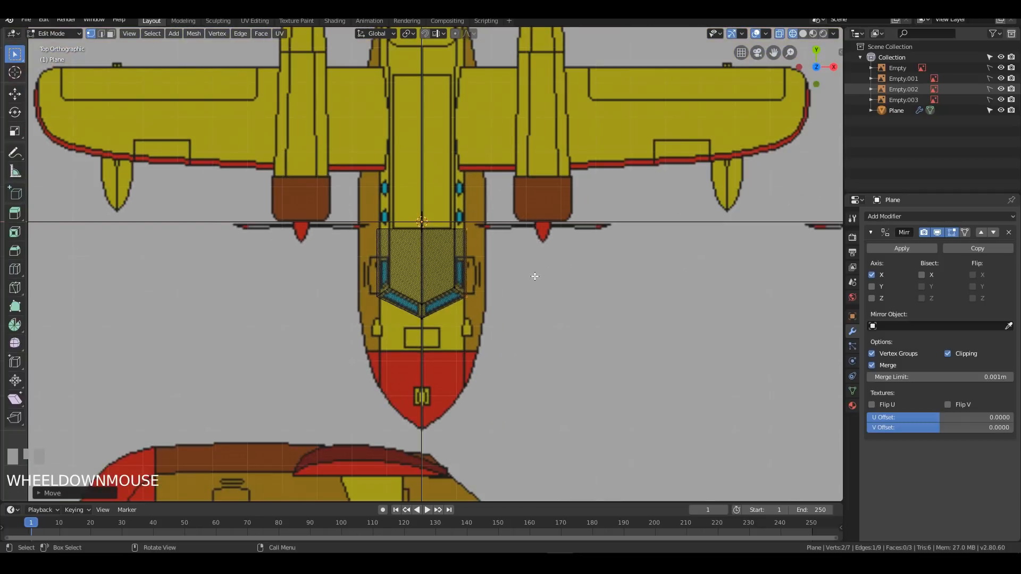
{"action": "middle_click_drag", "start_coordinate": [534, 277], "coordinate": [539, 178], "text": "shift"}
{"action": "scroll", "coordinate": [468, 201], "scroll_direction": "up", "scroll_amount": 6}
{"action": "middle_click_drag", "start_coordinate": [559, 141], "coordinate": [581, 240], "text": "shift"}
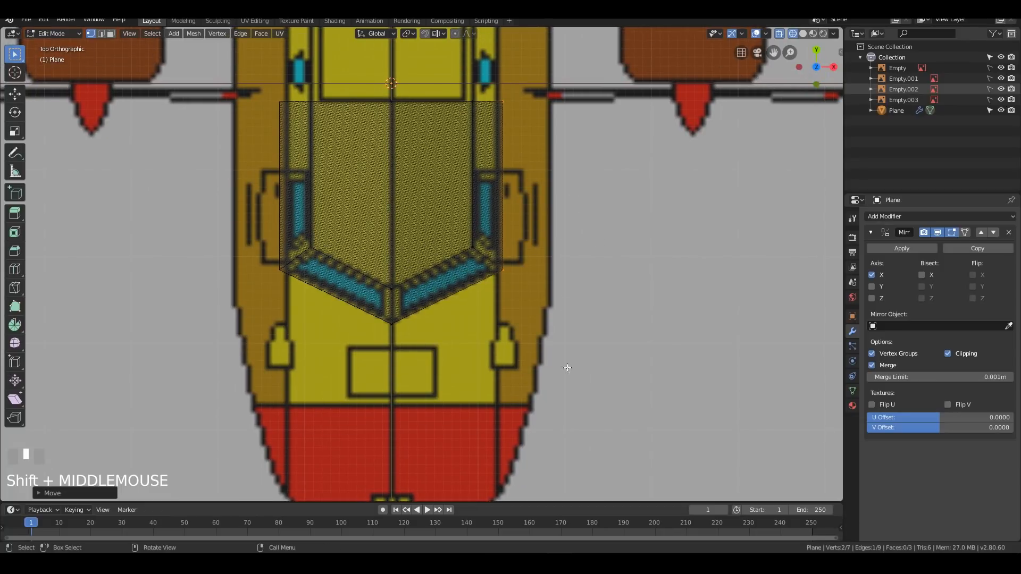
{"action": "left_click", "coordinate": [466, 298]}
{"action": "middle_click_drag", "start_coordinate": [466, 298], "coordinate": [661, 233], "text": "shift"}
{"action": "middle_click_drag", "start_coordinate": [635, 269], "coordinate": [659, 159]}
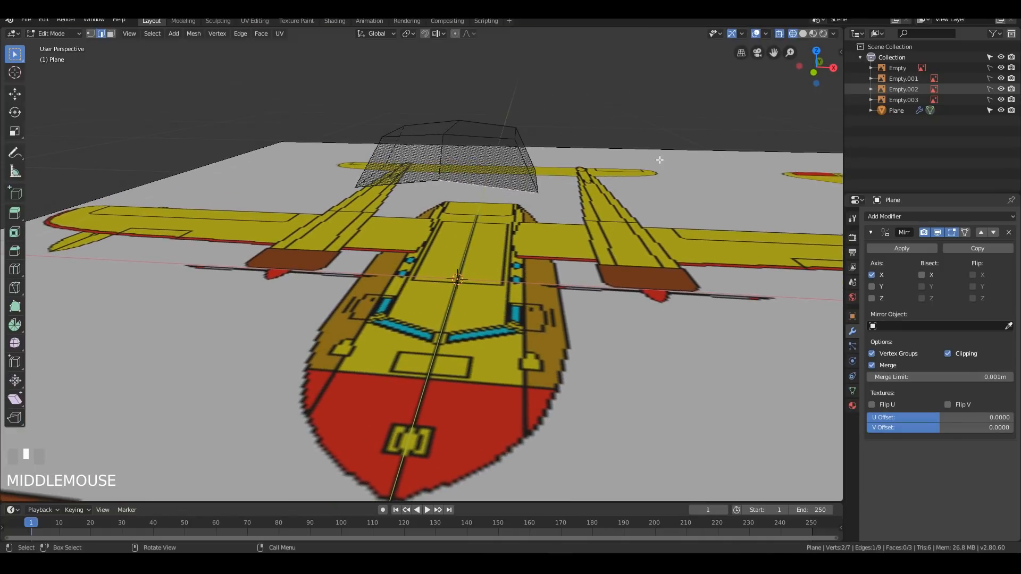
{"action": "key", "text": "KP_7"}
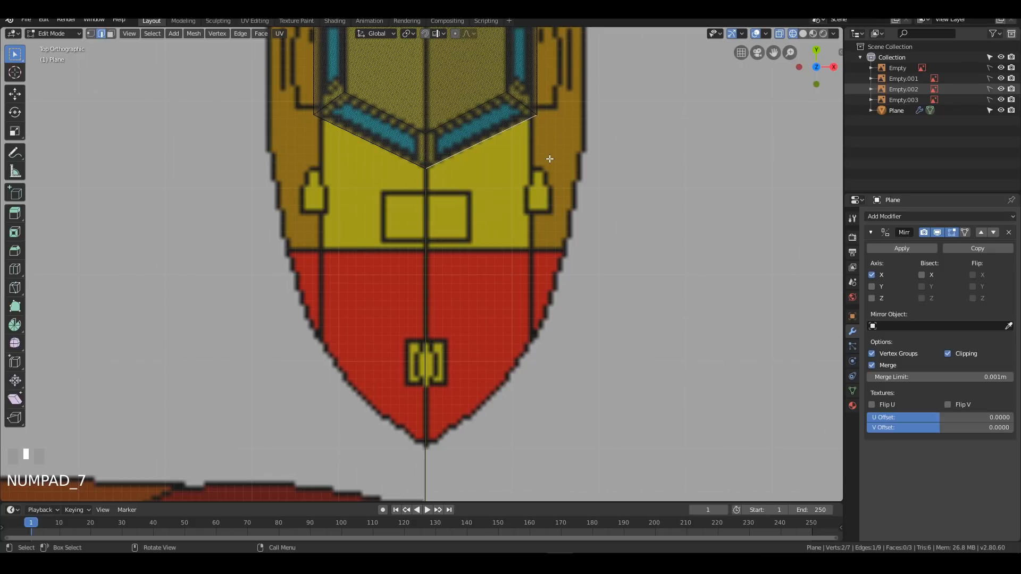
{"action": "key", "text": "e"}
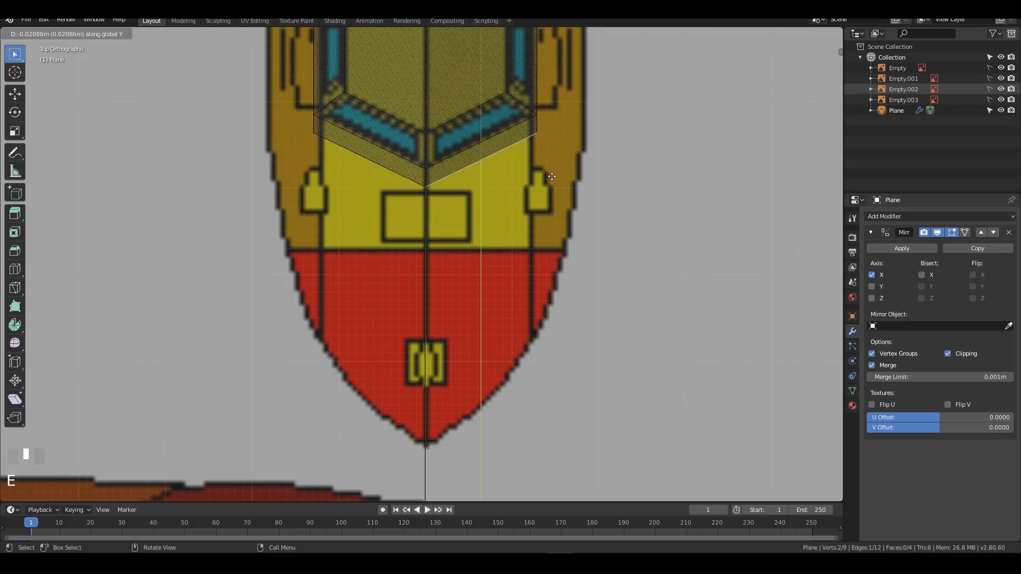
{"action": "left_click", "coordinate": [547, 241]}
Step: Move the extruded edge's outer vertex about -0.06 m along Y onto the red nose section's boundary
{"action": "key", "text": "1"}
{"action": "left_click_drag", "start_coordinate": [514, 176], "coordinate": [590, 241]}
{"action": "key", "text": "g"}
{"action": "key", "text": "y"}
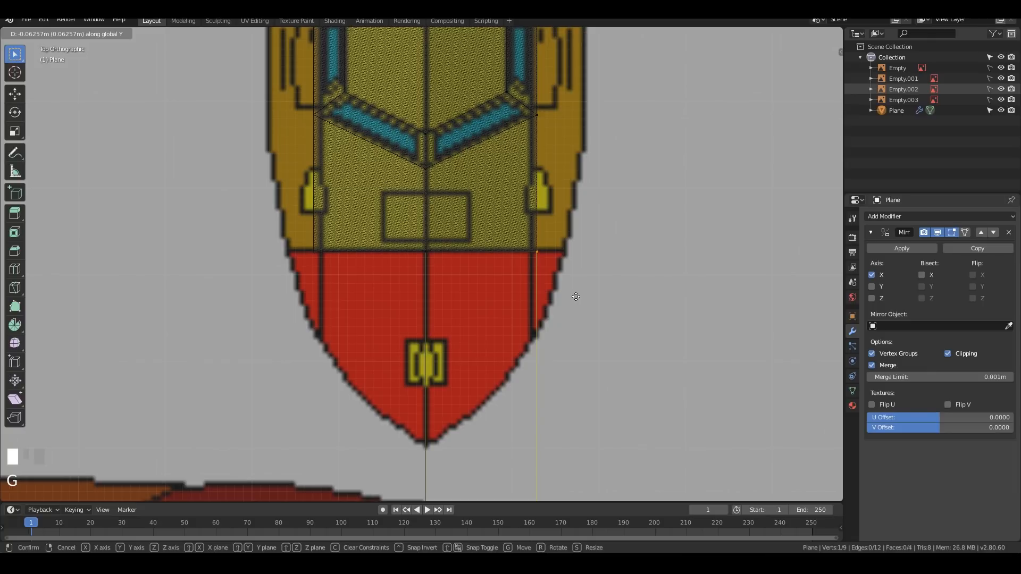
{"action": "left_click", "coordinate": [573, 294]}
Step: Scale the two front vertices along Y so the edge runs straight along the red nose section's boundary
{"action": "left_click_drag", "start_coordinate": [581, 300], "coordinate": [370, 229]}
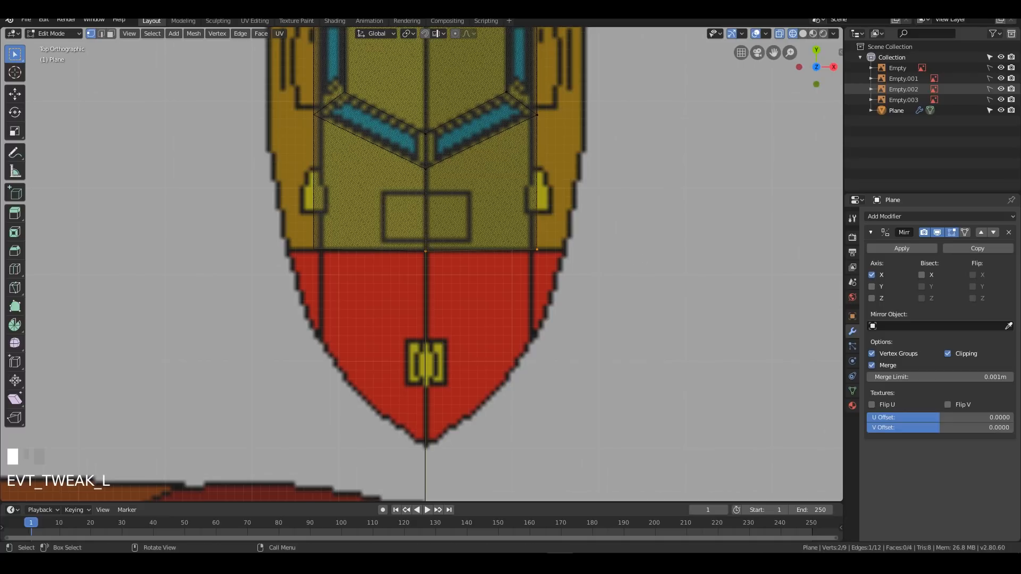
{"action": "key", "text": "s"}
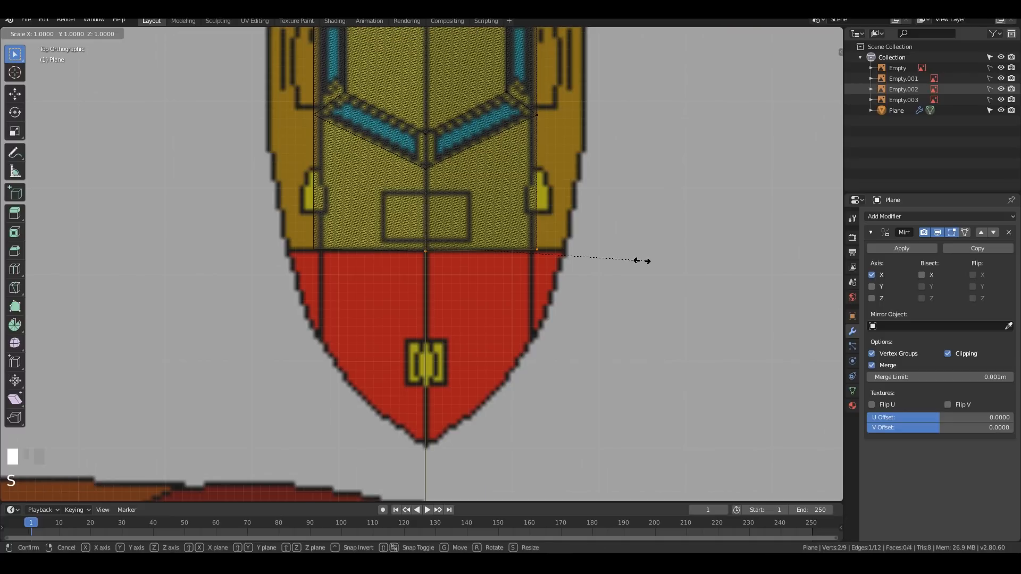
{"action": "key", "text": "y"}
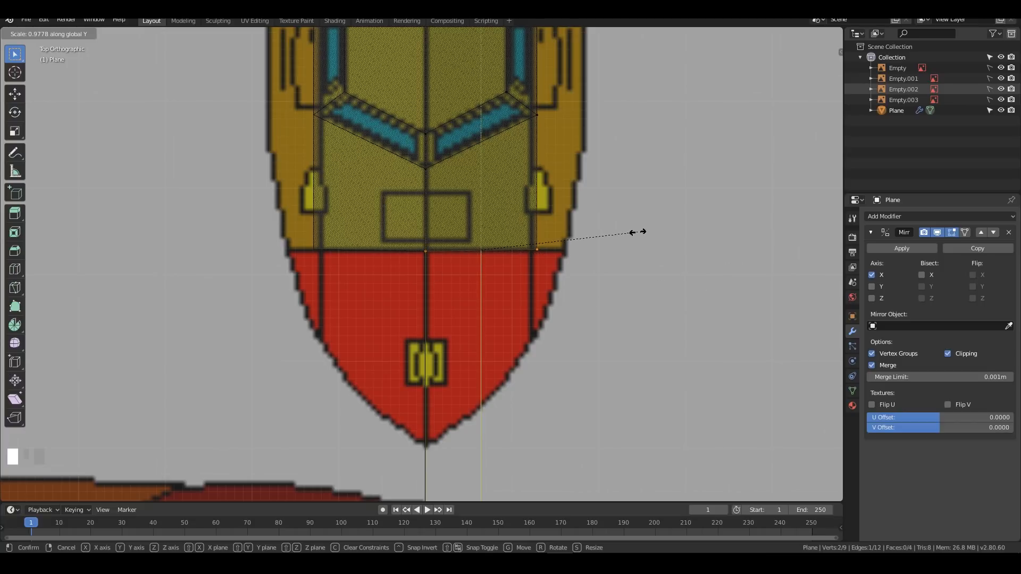
{"action": "key", "text": "KP_Enter"}
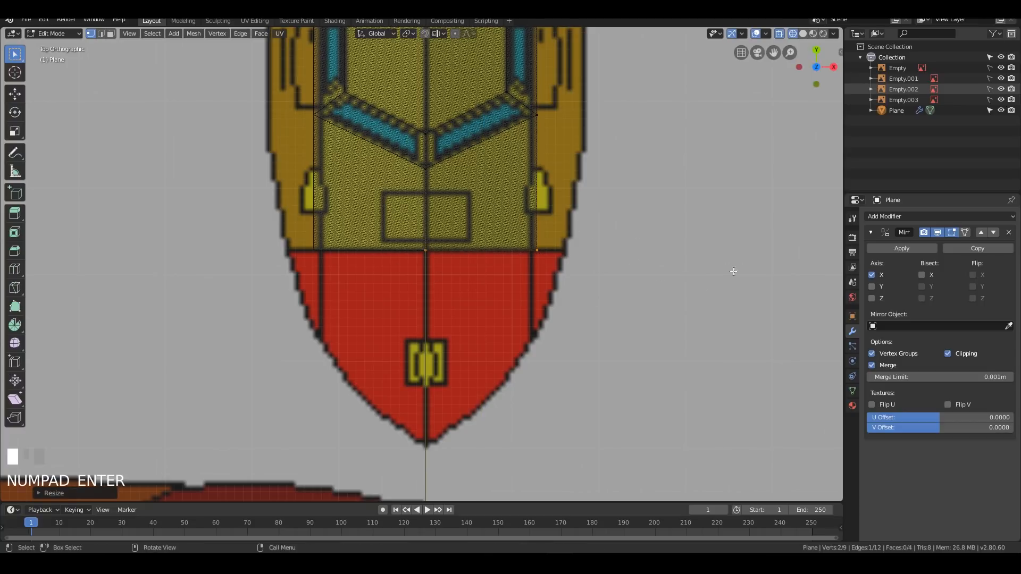
Step: Extrude the straight front edge forward along Y over the red nose, as far as its outer end meets the fuselage outline
{"action": "key", "text": "KP_3"}
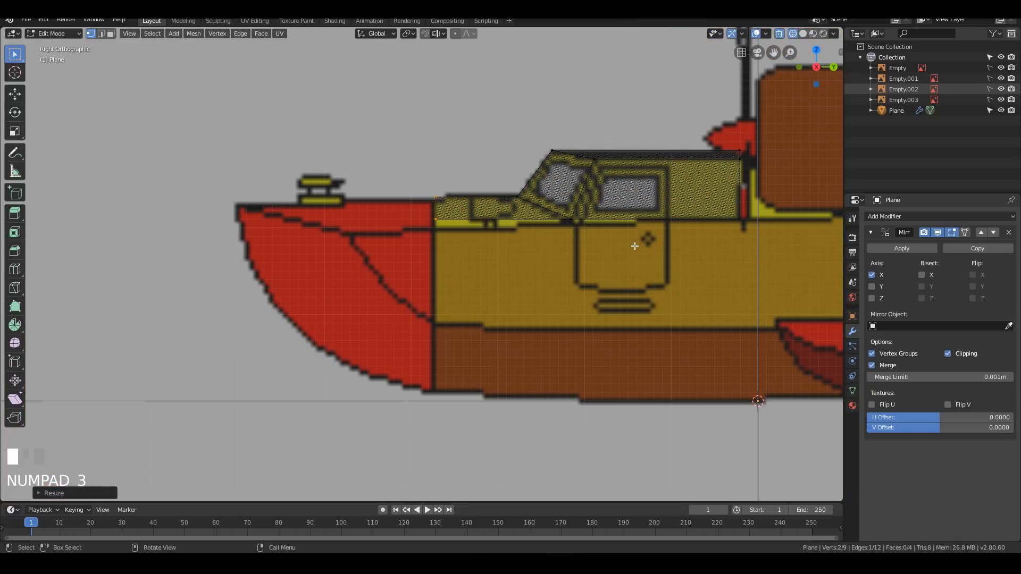
{"action": "middle_click_drag", "start_coordinate": [346, 230], "coordinate": [228, 210], "text": "shift"}
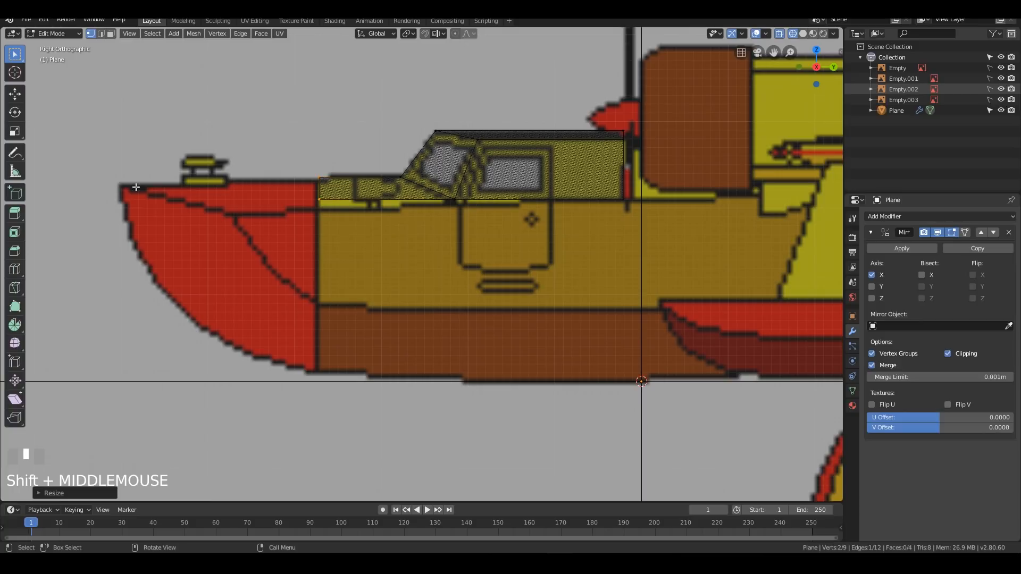
{"action": "middle_click_drag", "start_coordinate": [315, 152], "coordinate": [344, 158]}
{"action": "key", "text": "KP_7"}
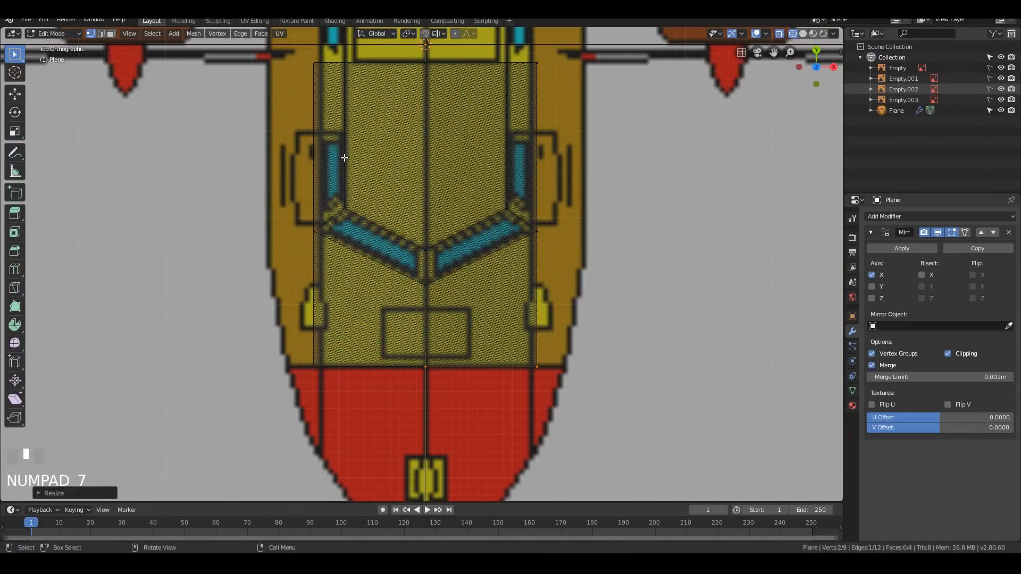
{"action": "scroll", "coordinate": [344, 158], "scroll_direction": "down", "scroll_amount": 2}
{"action": "middle_click_drag", "start_coordinate": [532, 298], "coordinate": [535, 239], "text": "shift"}
{"action": "scroll", "coordinate": [522, 237], "scroll_direction": "up", "scroll_amount": 2}
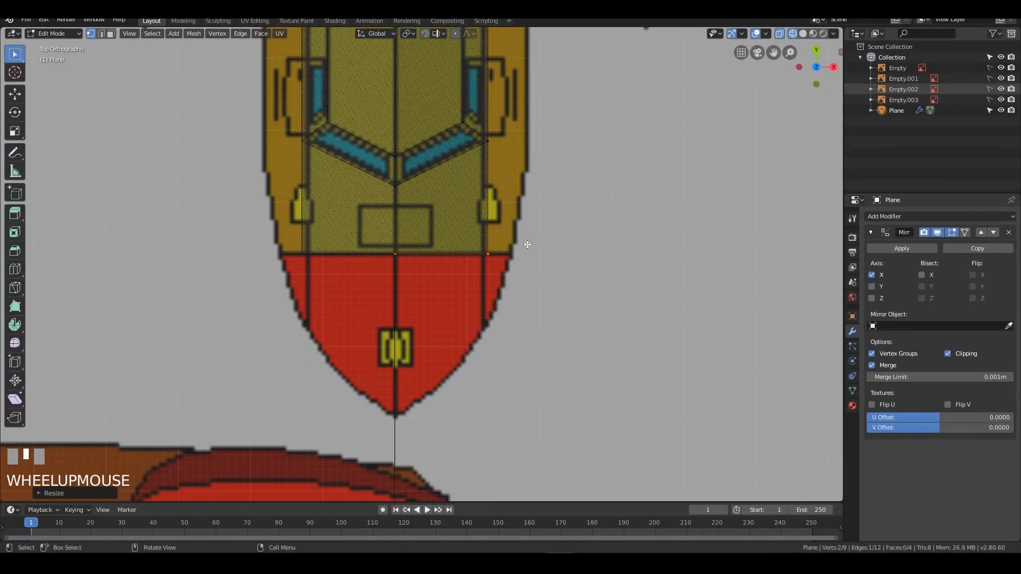
{"action": "key", "text": "e"}
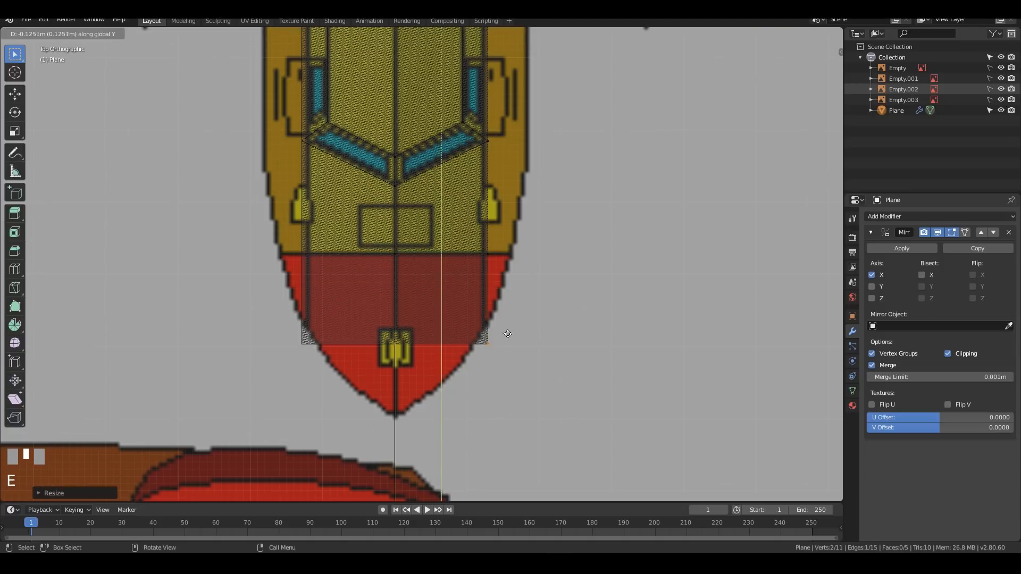
{"action": "left_click", "coordinate": [500, 315]}
Step: Move the nose's new front edge back about 0.008 m along Y, just behind the yellow hatch
{"action": "left_click_drag", "start_coordinate": [353, 310], "coordinate": [441, 367]}
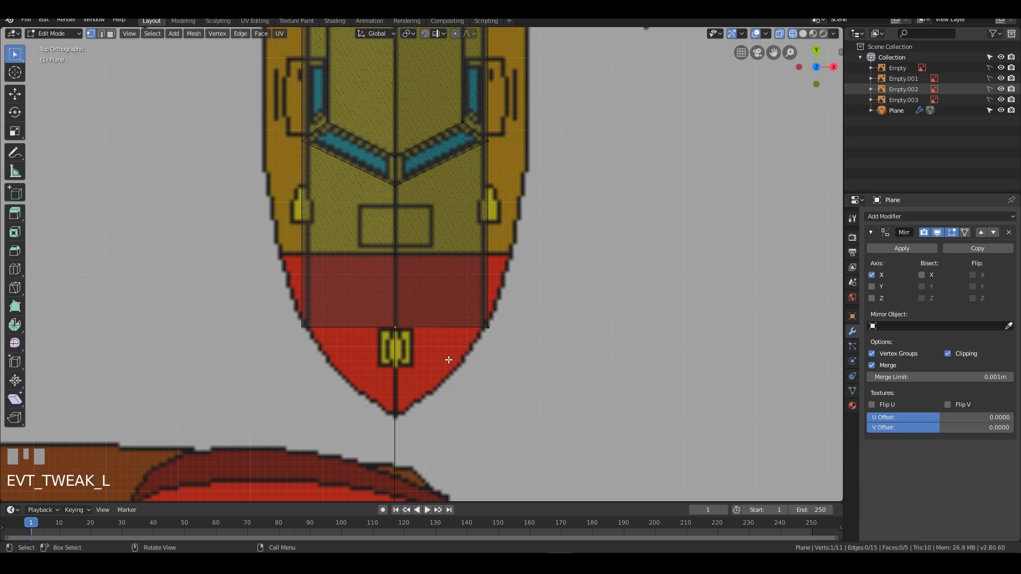
{"action": "middle_click_drag", "start_coordinate": [548, 349], "coordinate": [449, 266]}
{"action": "scroll", "coordinate": [448, 267], "scroll_direction": "down", "scroll_amount": 6}
{"action": "key", "text": "KP_7"}
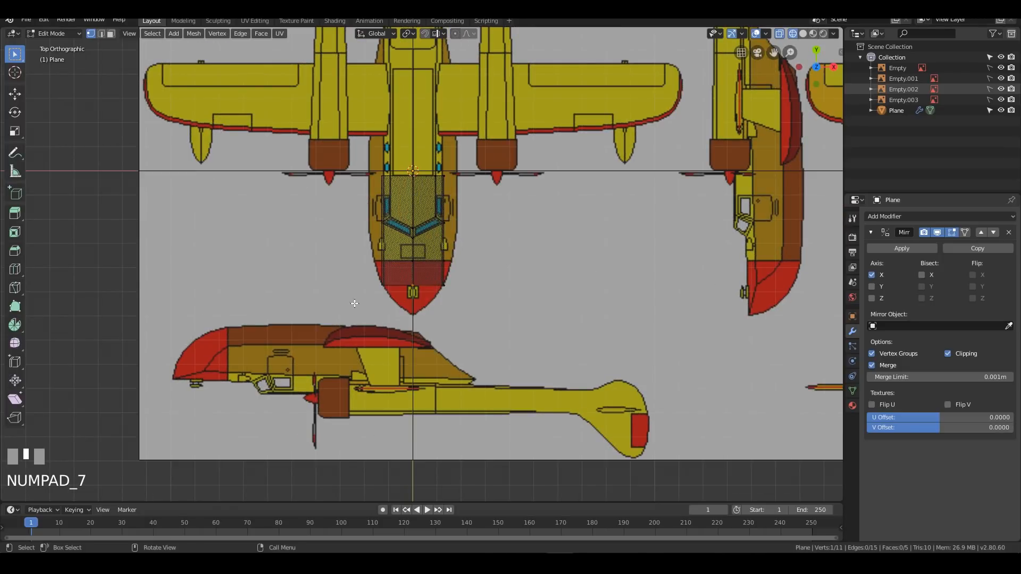
{"action": "scroll", "coordinate": [457, 309], "scroll_direction": "up", "scroll_amount": 6}
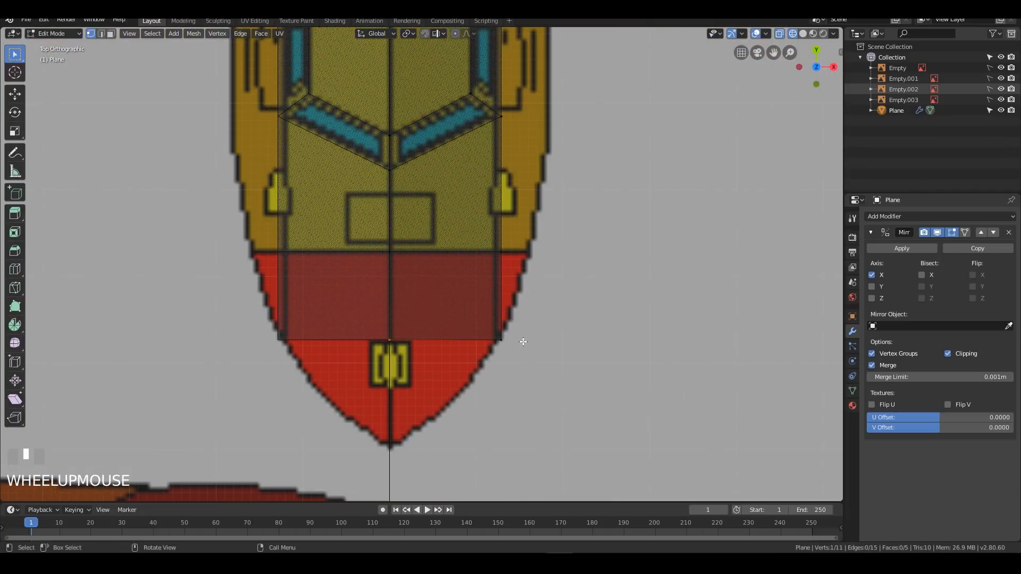
{"action": "left_click_drag", "start_coordinate": [329, 313], "coordinate": [604, 372]}
{"action": "key", "text": "g"}
{"action": "key", "text": "y"}
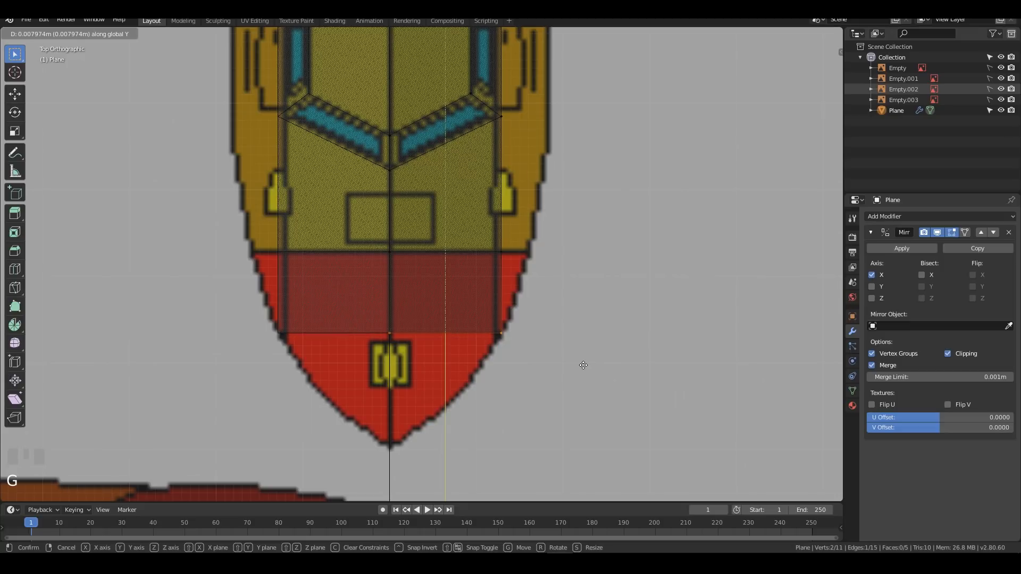
{"action": "left_click", "coordinate": [583, 365]}
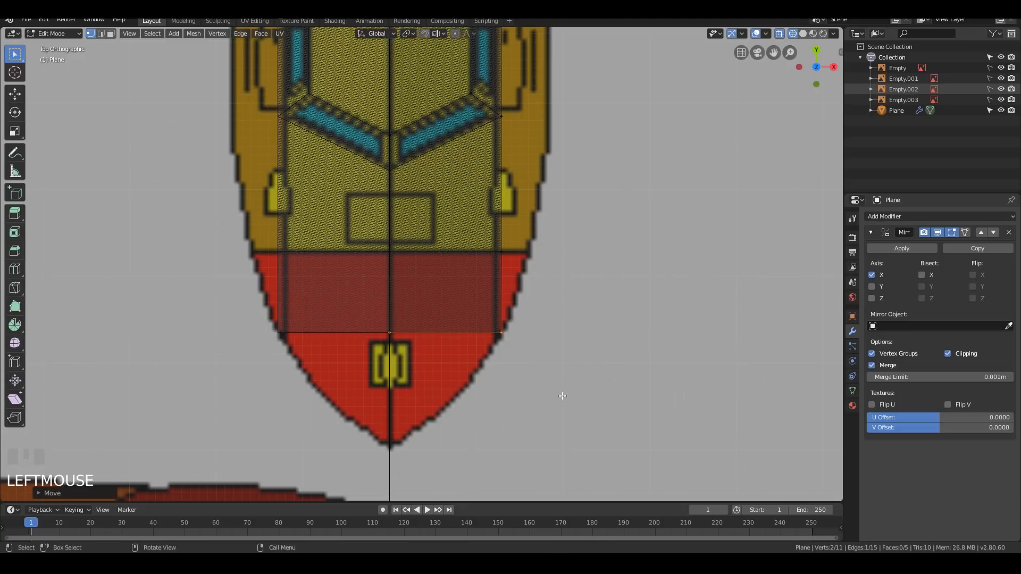
Step: Extrude the nose's front edge about -0.06 m along Y to the front end of the yellow hatch
{"action": "key", "text": "e"}
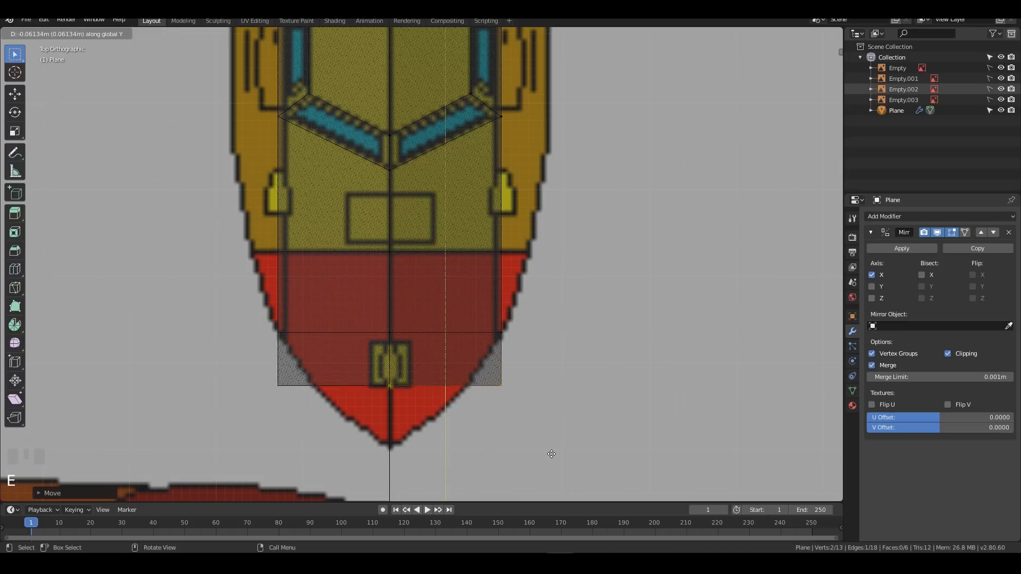
{"action": "left_click", "coordinate": [342, 376]}
{"action": "left_click_drag", "start_coordinate": [346, 376], "coordinate": [448, 440]}
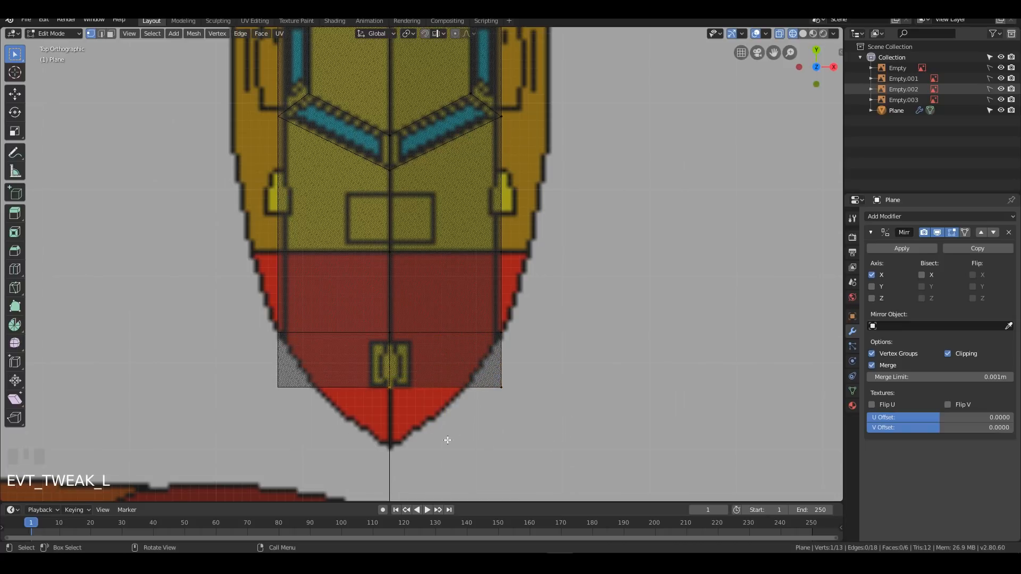
Step: Move the nose's front centre vertex about -0.07 m along Y to the tip, and its outer front vertex inward along X toward the outline
{"action": "key", "text": "g"}
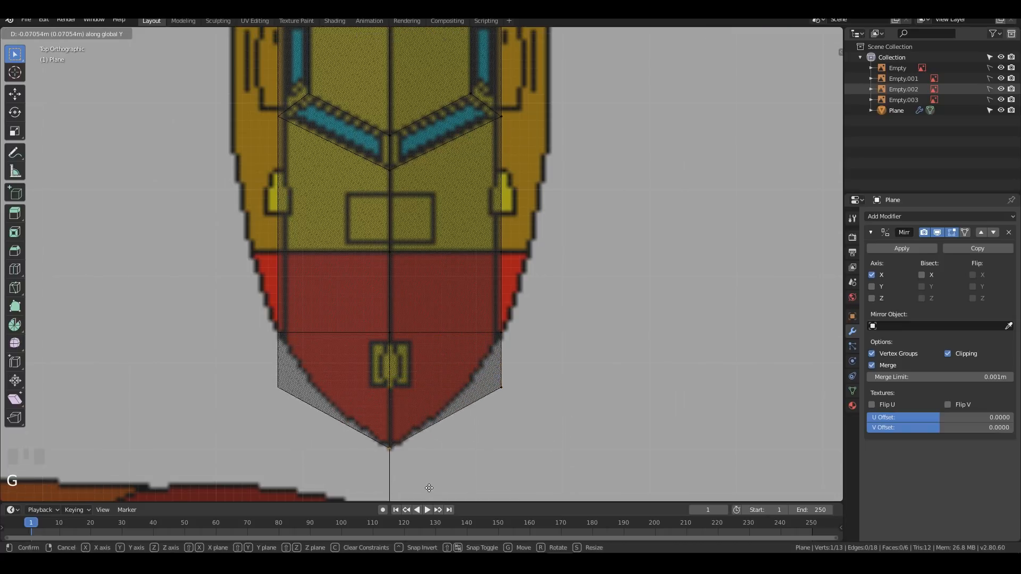
{"action": "left_click", "coordinate": [429, 488]}
{"action": "left_click_drag", "start_coordinate": [456, 360], "coordinate": [590, 417]}
{"action": "key", "text": "g"}
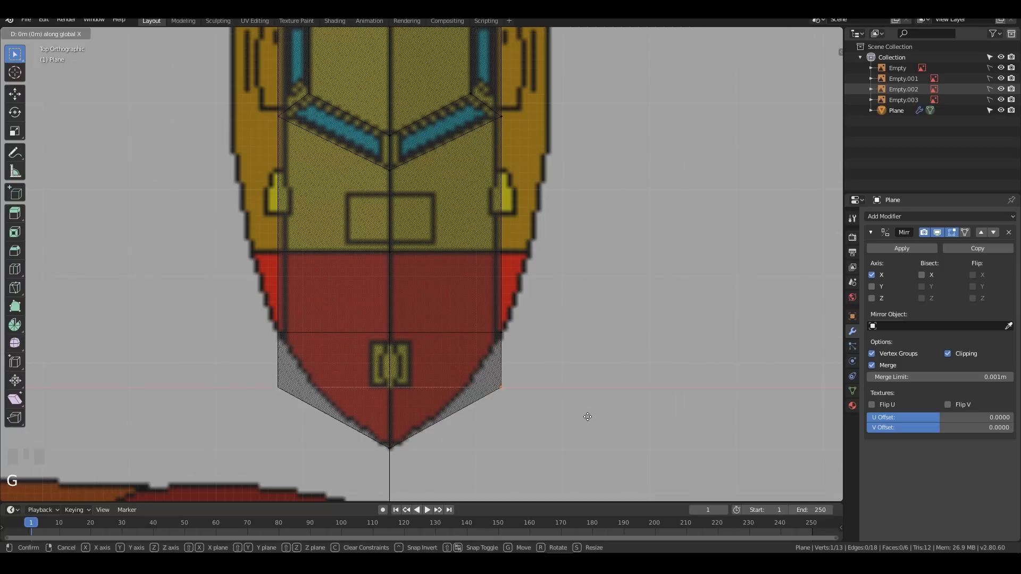
{"action": "left_click", "coordinate": [554, 422]}
Step: Lower the nose tip vertex about 0.008 m along Z in the side view using smooth proportional editing with a size of 0.20
{"action": "middle_click_drag", "start_coordinate": [554, 422], "coordinate": [259, 257]}
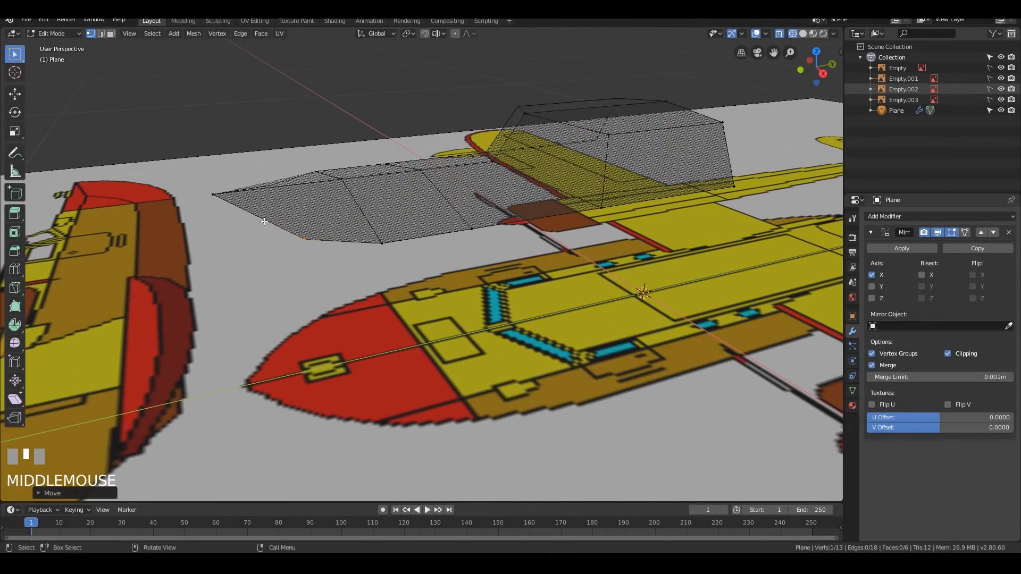
{"action": "middle_click_drag", "start_coordinate": [352, 247], "coordinate": [559, 287]}
{"action": "middle_click_drag", "start_coordinate": [464, 261], "coordinate": [547, 261]}
{"action": "key", "text": "KP_3"}
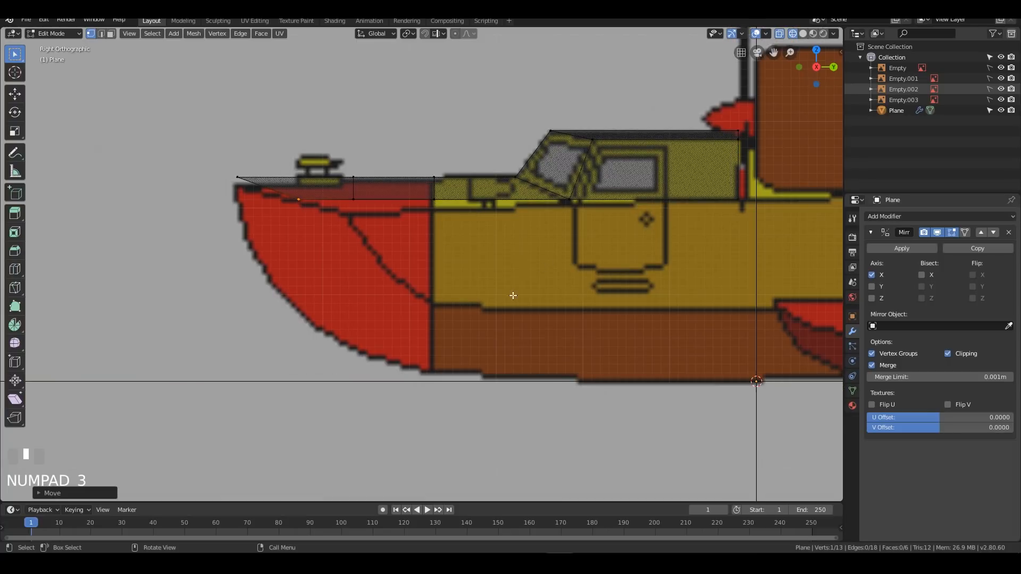
{"action": "scroll", "coordinate": [478, 231], "scroll_direction": "up", "scroll_amount": 1}
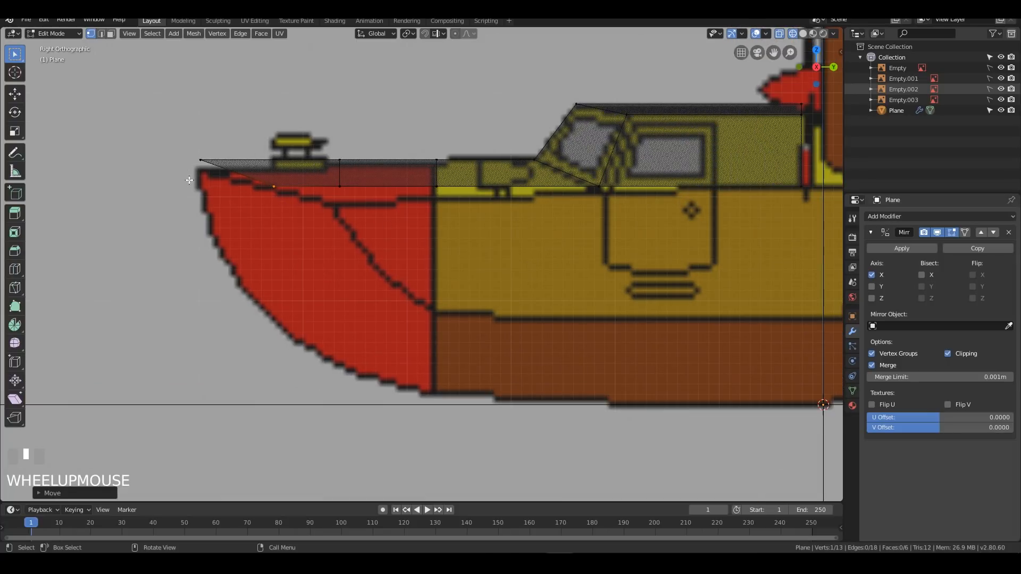
{"action": "left_click_drag", "start_coordinate": [193, 152], "coordinate": [229, 173]}
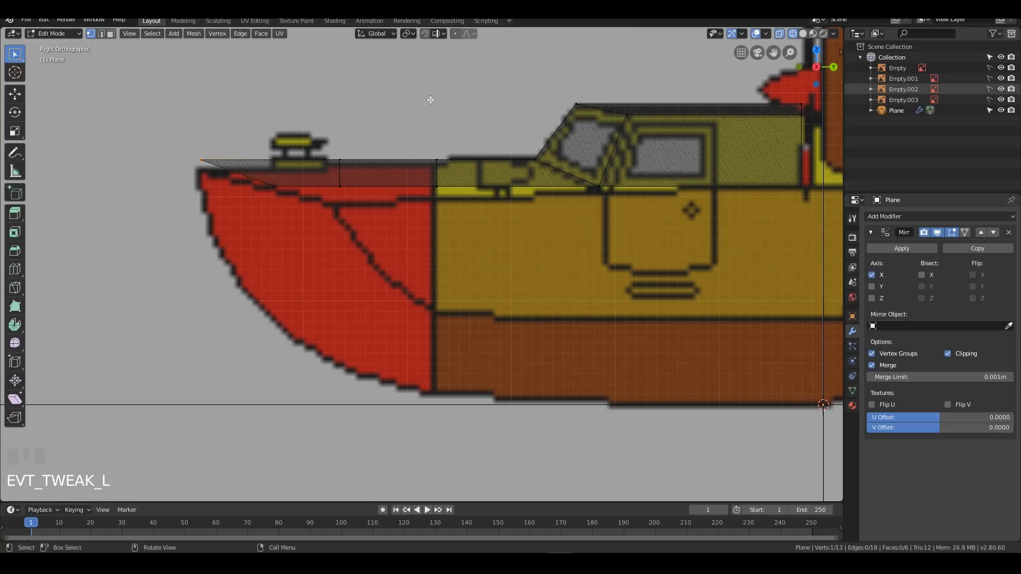
{"action": "key", "text": "o"}
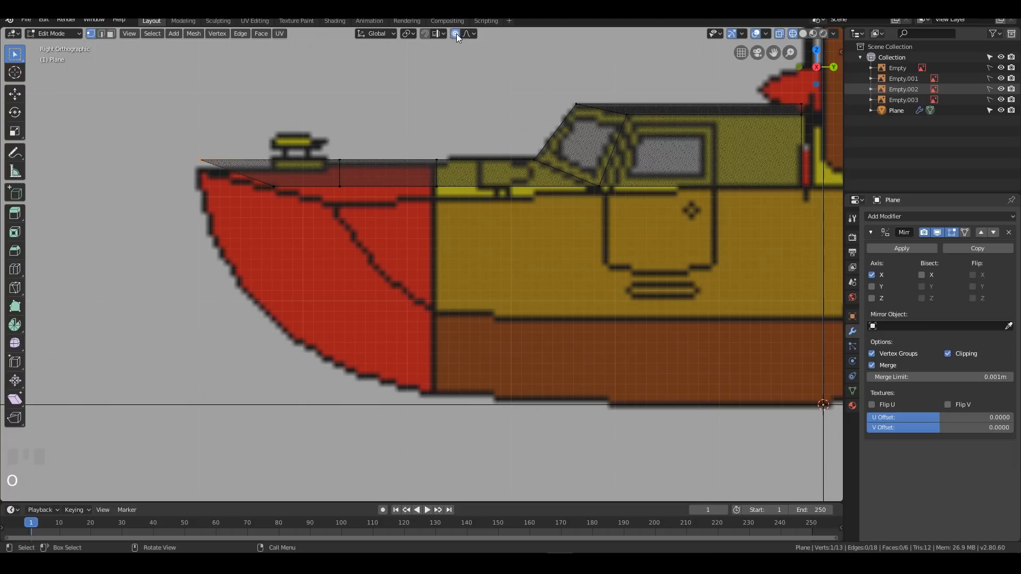
{"action": "scroll", "coordinate": [466, 146], "scroll_direction": "down", "scroll_amount": 1}
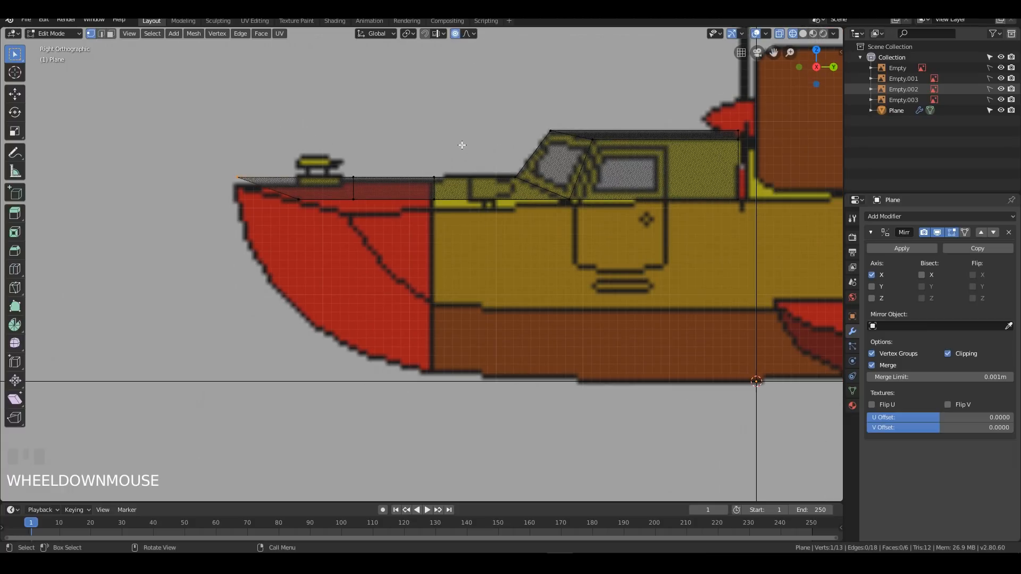
{"action": "key", "text": "g"}
{"action": "scroll", "coordinate": [432, 115], "scroll_direction": "up", "scroll_amount": 16}
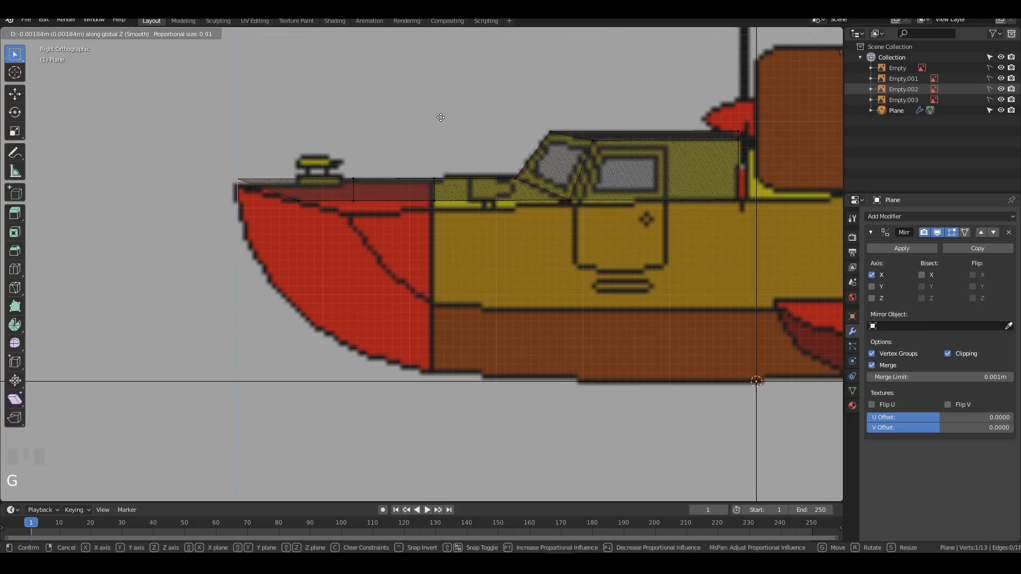
{"action": "scroll", "coordinate": [433, 140], "scroll_direction": "up", "scroll_amount": 6}
{"action": "scroll", "coordinate": [404, 149], "scroll_direction": "down", "scroll_amount": 11}
{"action": "scroll", "coordinate": [387, 132], "scroll_direction": "up", "scroll_amount": 4}
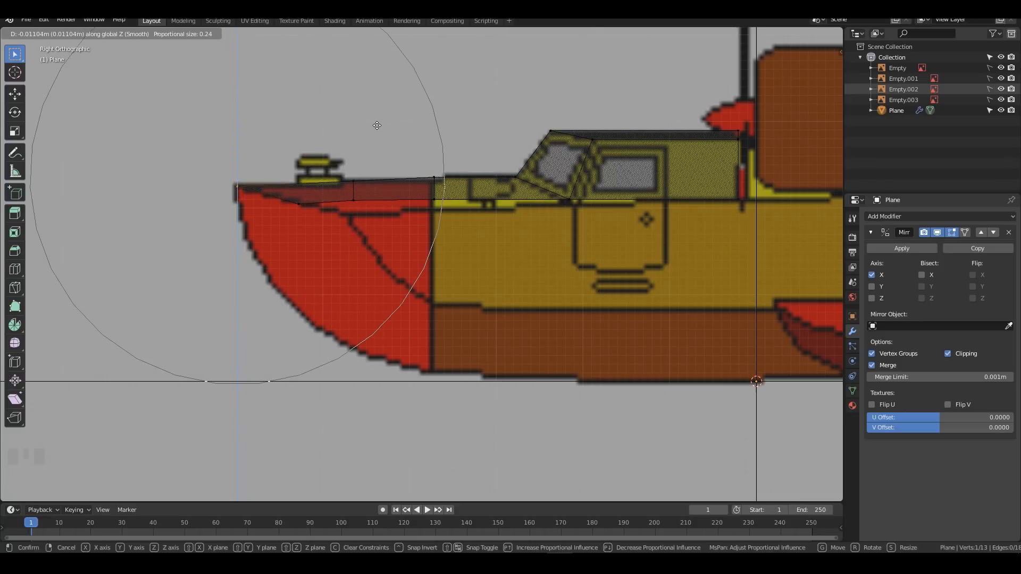
{"action": "scroll", "coordinate": [378, 124], "scroll_direction": "up", "scroll_amount": 3}
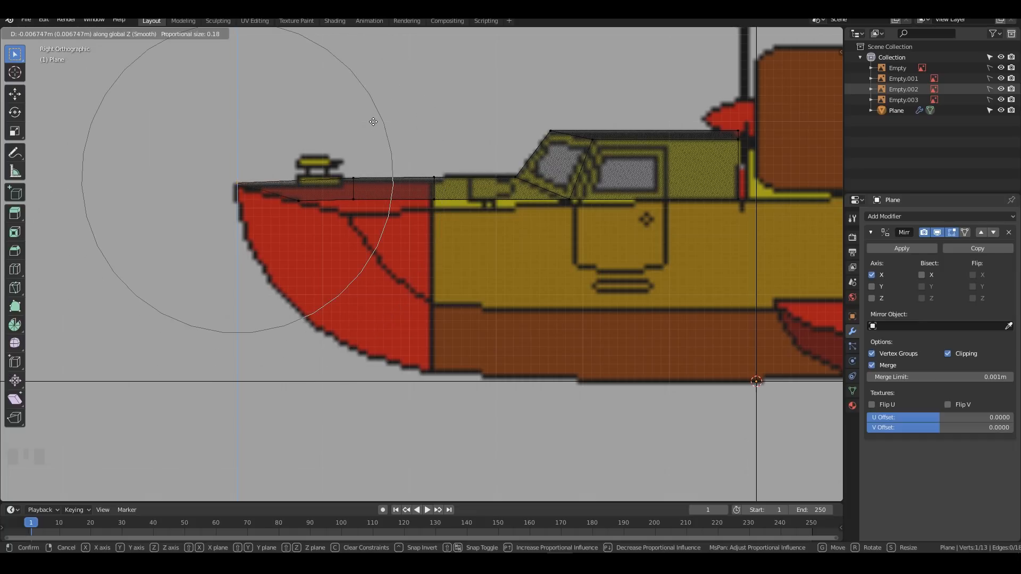
{"action": "scroll", "coordinate": [373, 123], "scroll_direction": "down", "scroll_amount": 4}
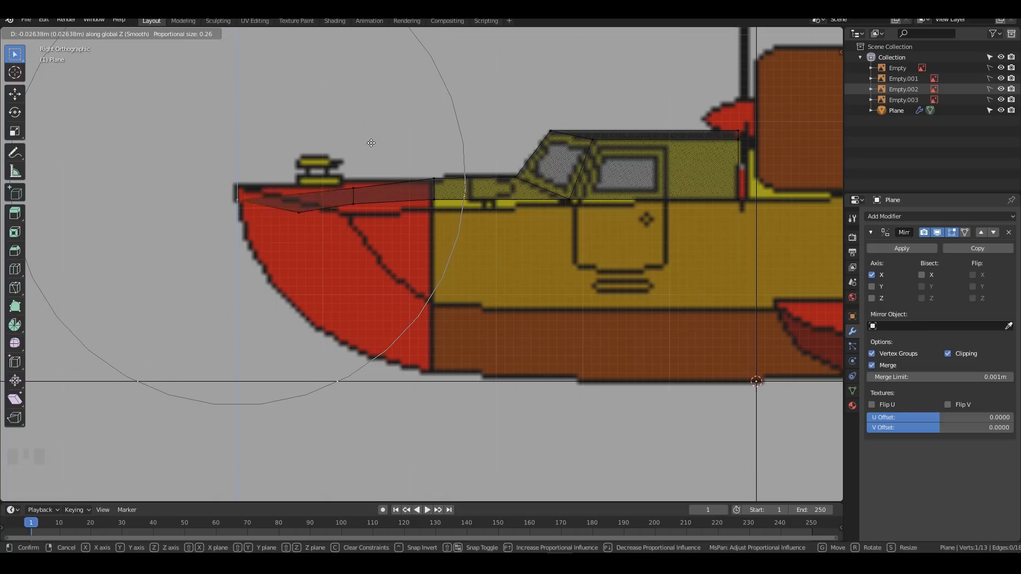
{"action": "scroll", "coordinate": [374, 123], "scroll_direction": "up", "scroll_amount": 1}
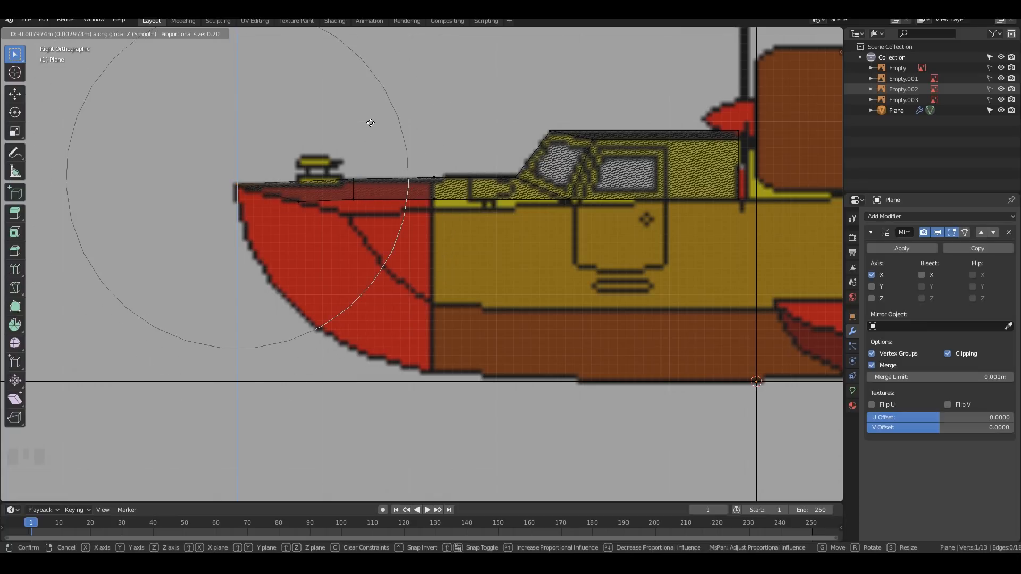
{"action": "left_click", "coordinate": [371, 123]}
Step: Turn off proportional editing and lower the two lower side vertices of the red nose section about 0.008 m along Z
{"action": "scroll", "coordinate": [452, 144], "scroll_direction": "up", "scroll_amount": 2}
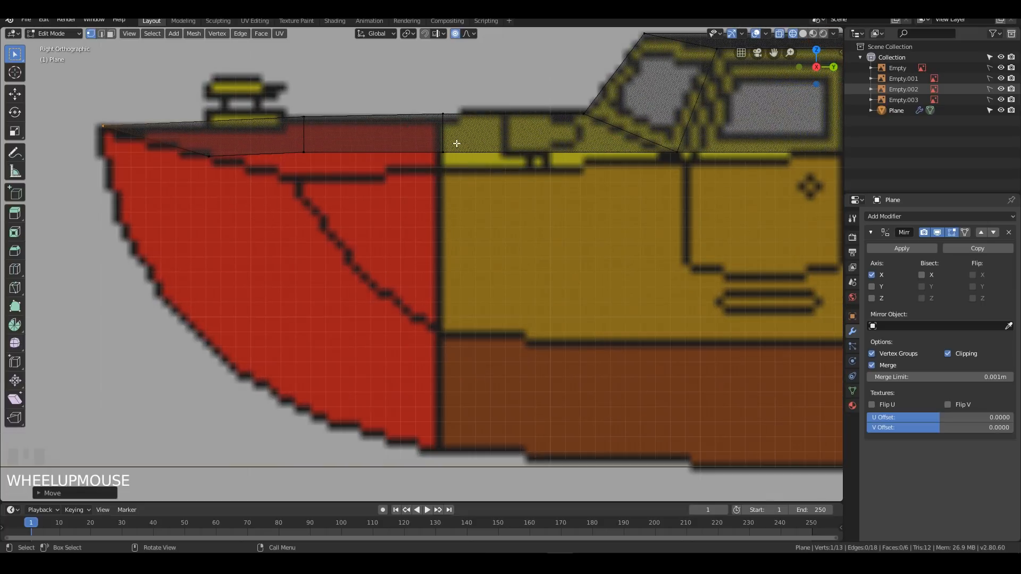
{"action": "scroll", "coordinate": [457, 143], "scroll_direction": "down", "scroll_amount": 1}
{"action": "left_click_drag", "start_coordinate": [330, 177], "coordinate": [470, 209]}
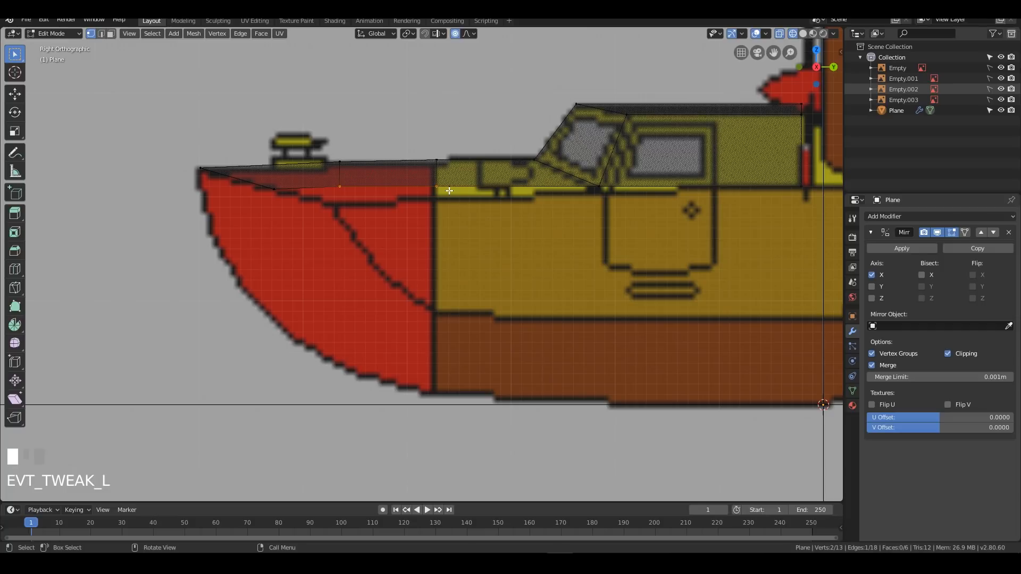
{"action": "key", "text": "o"}
{"action": "key", "text": "g"}
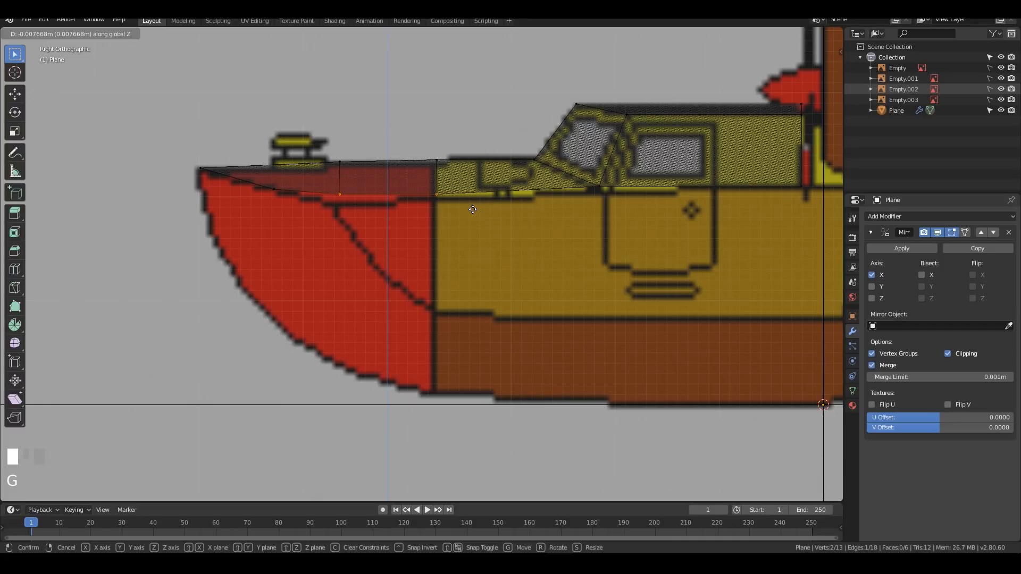
{"action": "left_click", "coordinate": [554, 213]}
Step: Nudge the windshield's lower corner vertex slightly down and back, and move the nose's lower side vertex down toward the dark panel line
{"action": "left_click_drag", "start_coordinate": [586, 174], "coordinate": [647, 208]}
{"action": "key", "text": "g"}
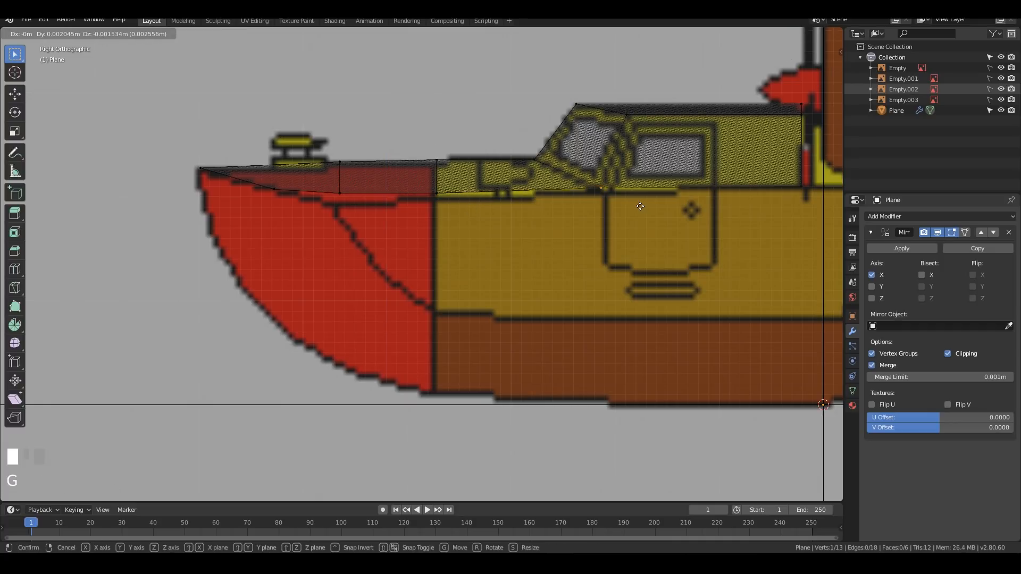
{"action": "left_click", "coordinate": [640, 209]}
{"action": "left_click", "coordinate": [341, 193]}
{"action": "key", "text": "g"}
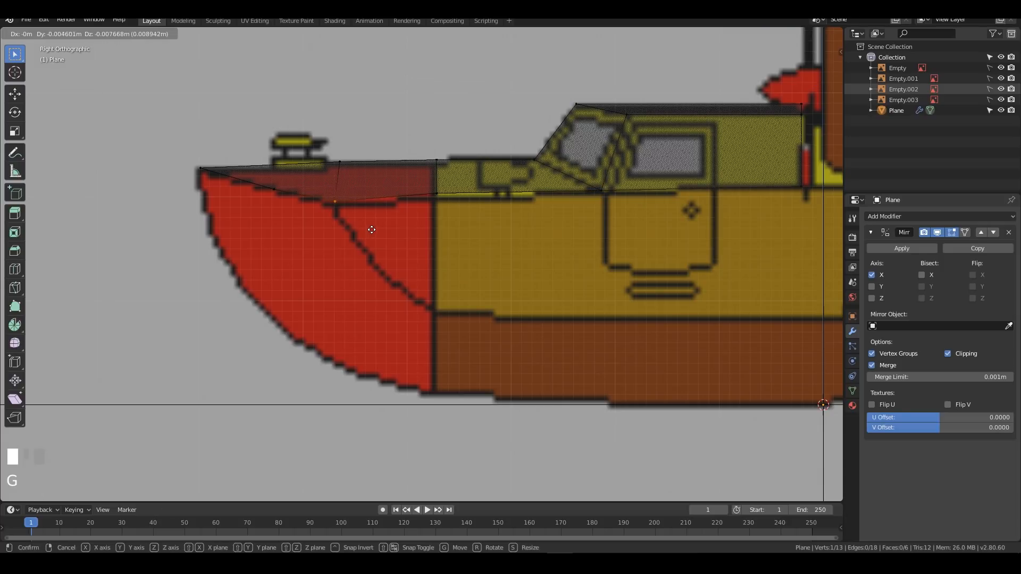
{"action": "left_click", "coordinate": [375, 227]}
Step: Adjust the height of the lower side vertex at the boundary between the red nose and yellow fuselage along Z
{"action": "left_click_drag", "start_coordinate": [417, 180], "coordinate": [456, 200]}
{"action": "key", "text": "g"}
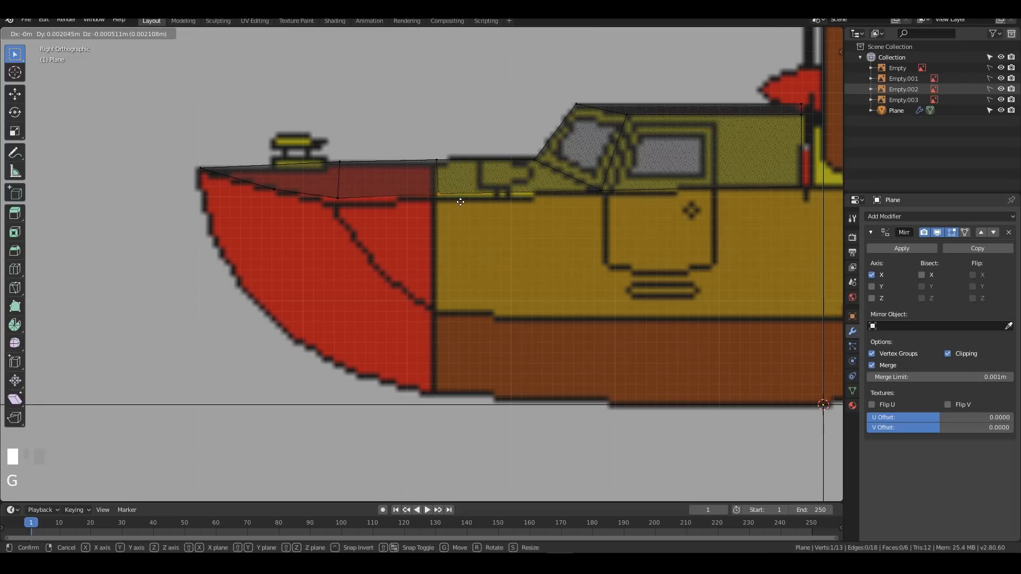
{"action": "key", "text": "z"}
{"action": "left_click", "coordinate": [459, 203]}
Step: Switch to solid shading, leave Edit Mode, and compare the mesh with the side and front blueprints
{"action": "mouse_move", "coordinate": [456, 201]}
{"action": "middle_mouse_down"}
{"action": "mouse_move", "coordinate": [511, 212]}
{"action": "mouse_move", "coordinate": [528, 228]}
{"action": "mouse_move", "coordinate": [582, 219]}
{"action": "mouse_move", "coordinate": [532, 228]}
{"action": "mouse_move", "coordinate": [403, 215]}
{"action": "mouse_move", "coordinate": [365, 235]}
{"action": "mouse_move", "coordinate": [561, 244]}
{"action": "mouse_move", "coordinate": [531, 232]}
{"action": "mouse_move", "coordinate": [563, 199]}
{"action": "mouse_move", "coordinate": [615, 205]}
{"action": "mouse_move", "coordinate": [438, 203]}
{"action": "mouse_move", "coordinate": [375, 279]}
{"action": "mouse_move", "coordinate": [256, 203]}
{"action": "mouse_move", "coordinate": [328, 168]}
{"action": "mouse_move", "coordinate": [631, 180]}
{"action": "mouse_move", "coordinate": [534, 177]}
{"action": "mouse_move", "coordinate": [383, 197]}
{"action": "mouse_move", "coordinate": [432, 179]}
{"action": "mouse_move", "coordinate": [574, 196]}
{"action": "mouse_move", "coordinate": [647, 184]}
{"action": "mouse_move", "coordinate": [511, 209]}
{"action": "mouse_move", "coordinate": [580, 209]}
{"action": "mouse_move", "coordinate": [614, 187]}
{"action": "middle_mouse_up"}
{"action": "key", "text": "z"}
{"action": "left_click", "coordinate": [608, 233]}
{"action": "key", "text": "Tab"}
{"action": "key", "text": "KP_3"}
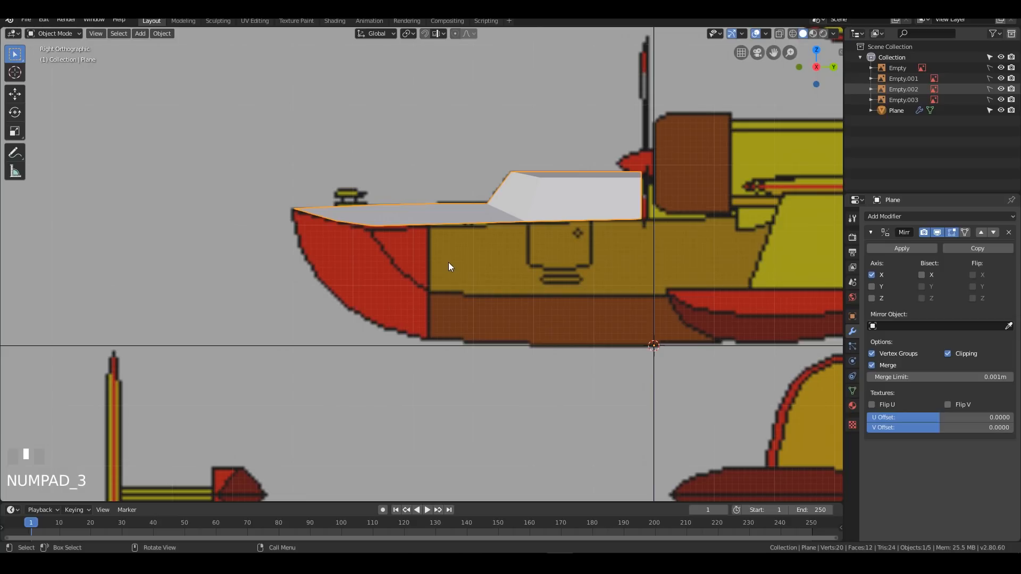
{"action": "key", "text": "KP_1"}
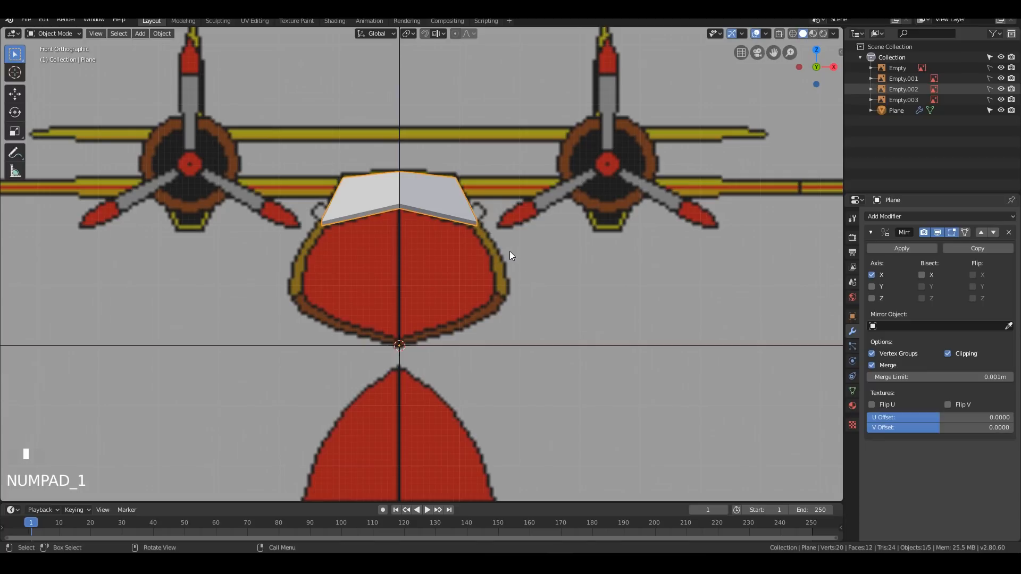
{"action": "key", "text": "KP_3"}
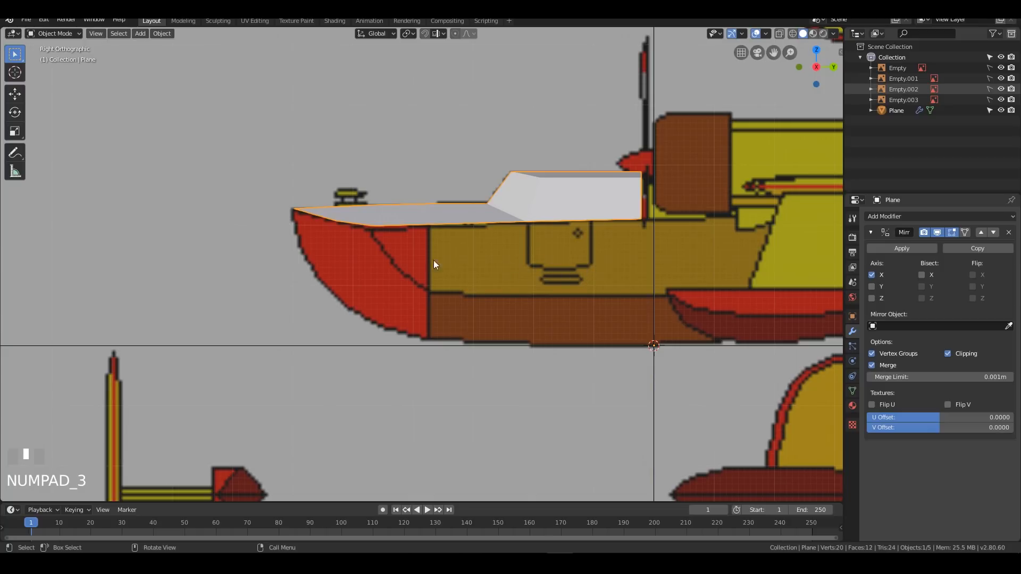
Step: Select the four lower side vertices from the nose back to the cockpit's rear and extrude them about -0.057 m along Z
{"action": "key", "text": "Tab"}
{"action": "left_click", "coordinate": [380, 234]}
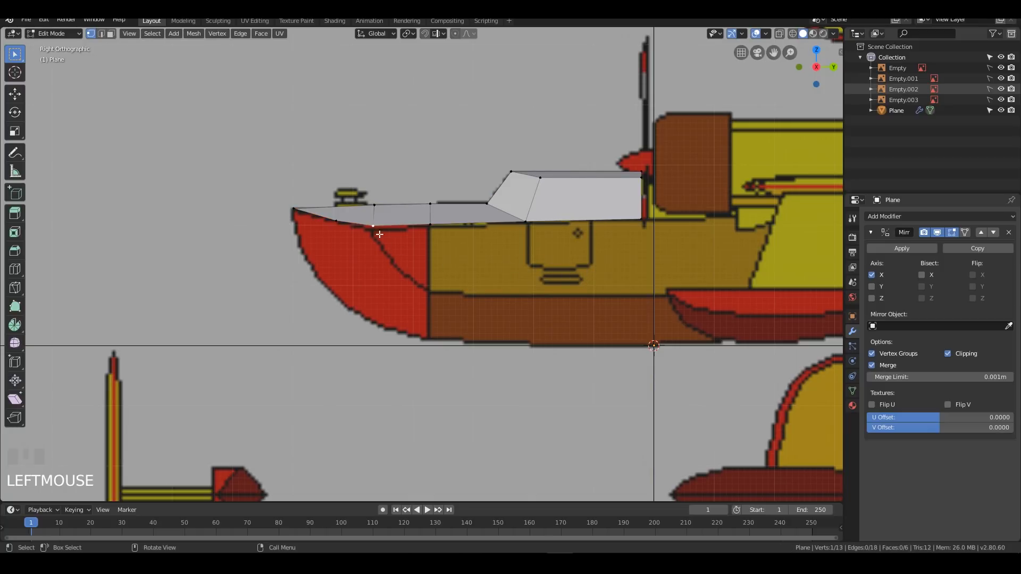
{"action": "left_click", "coordinate": [426, 235], "text": "shift"}
{"action": "left_click", "coordinate": [526, 226], "text": "shift"}
{"action": "left_click", "coordinate": [633, 220], "text": "shift"}
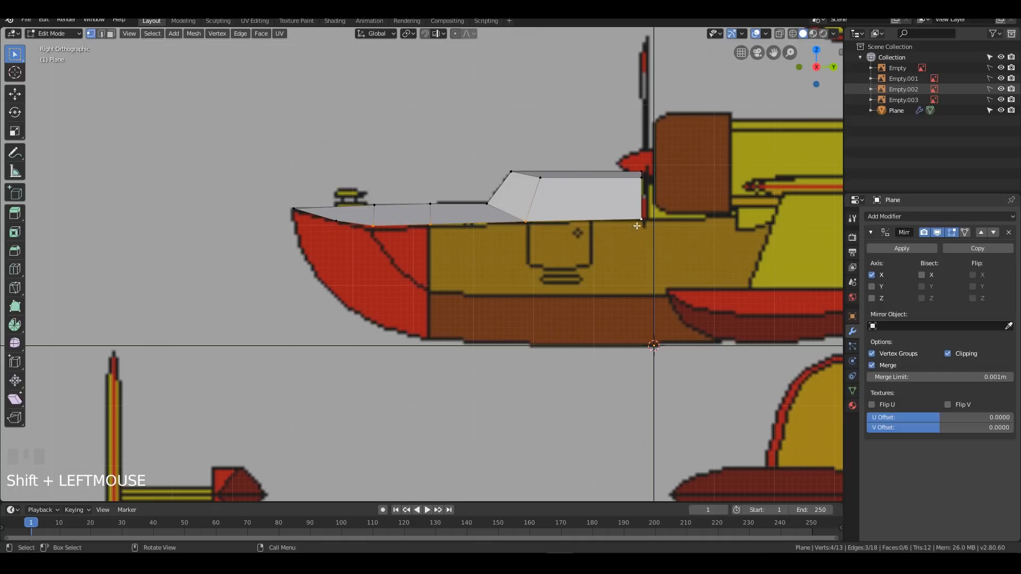
{"action": "left_click", "coordinate": [372, 226]}
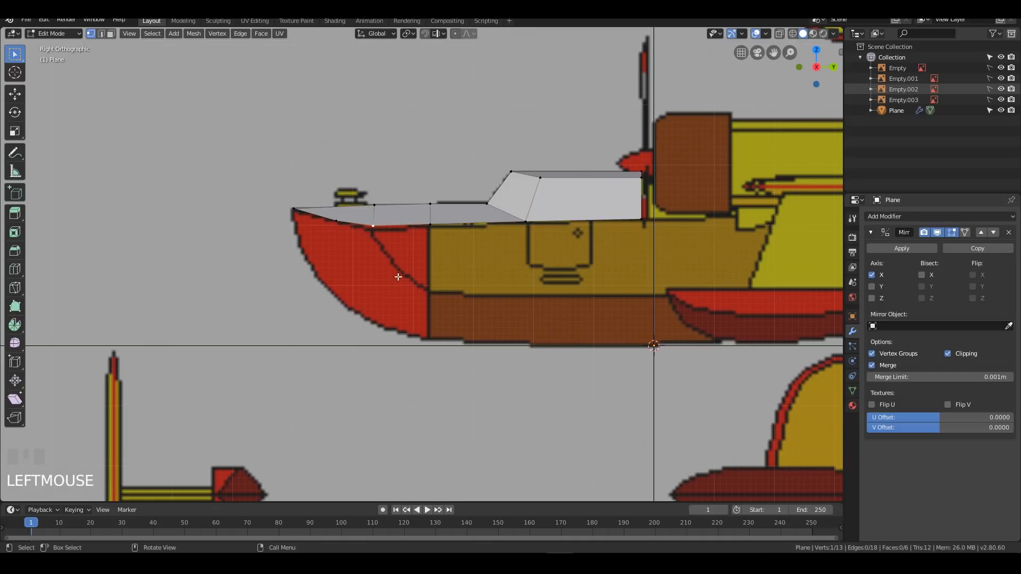
{"action": "left_click", "coordinate": [641, 220], "text": "ctrl"}
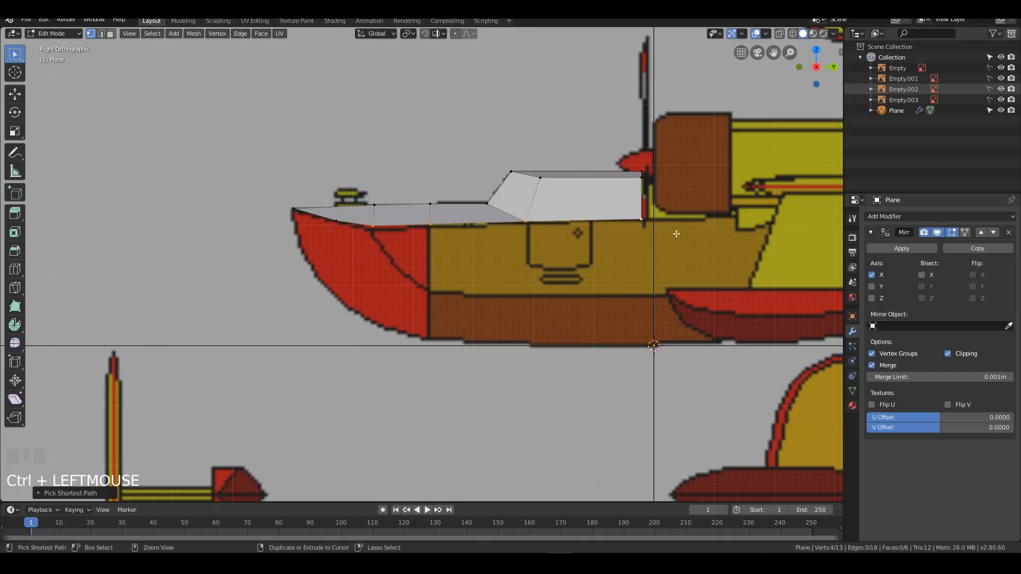
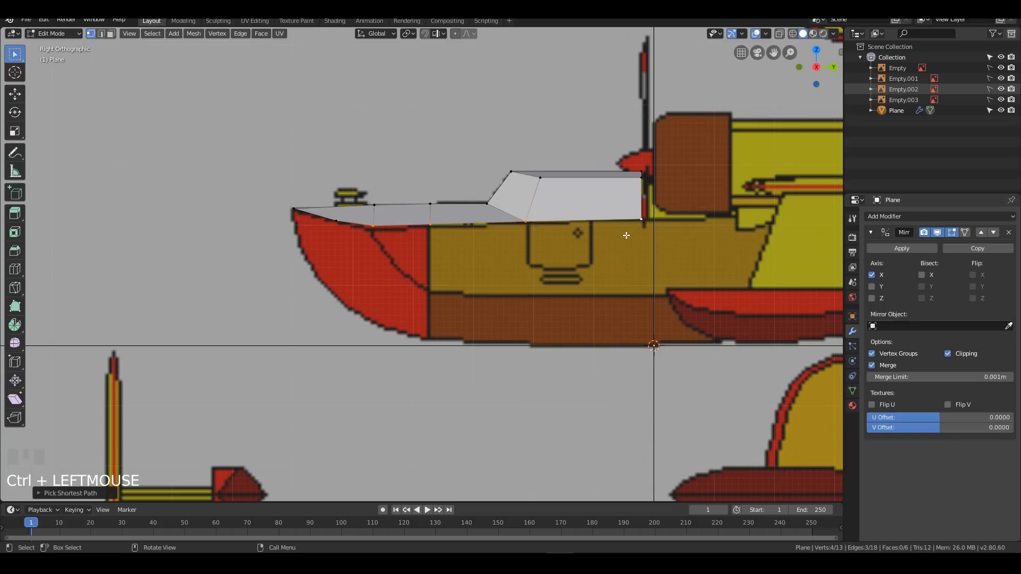
{"action": "key", "text": "e"}
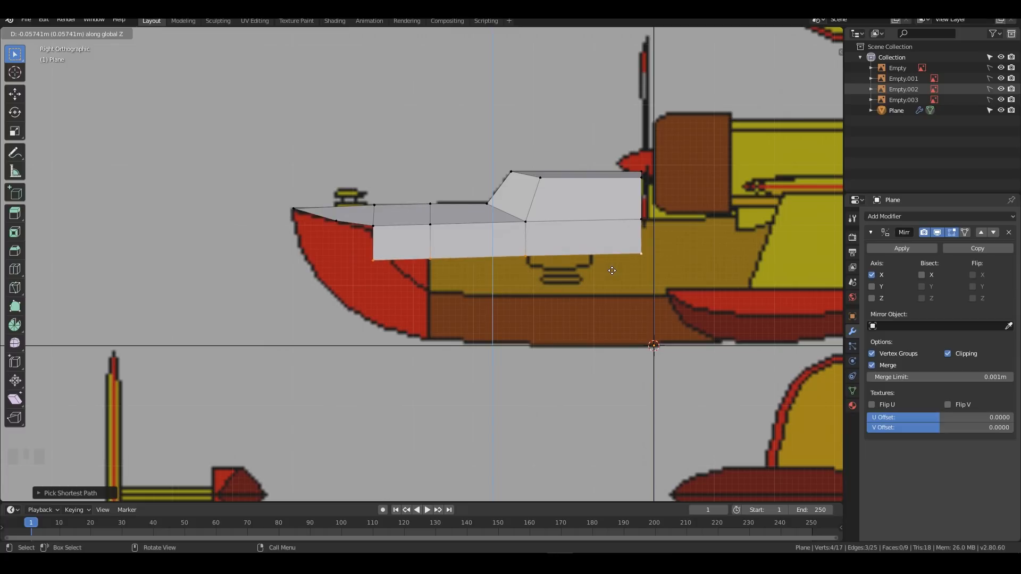
{"action": "left_click", "coordinate": [612, 271]}
Step: Rotate the extruded lower edge about 1.12° and flatten it by scaling along Z
{"action": "key", "text": "r"}
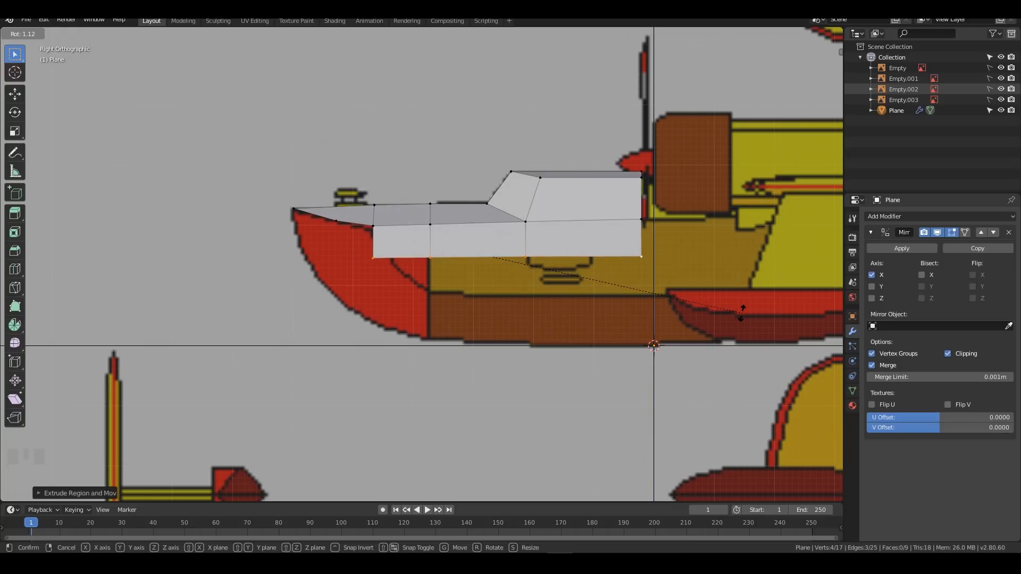
{"action": "left_click", "coordinate": [742, 314]}
{"action": "middle_click_drag", "start_coordinate": [668, 260], "coordinate": [564, 234], "text": "shift"}
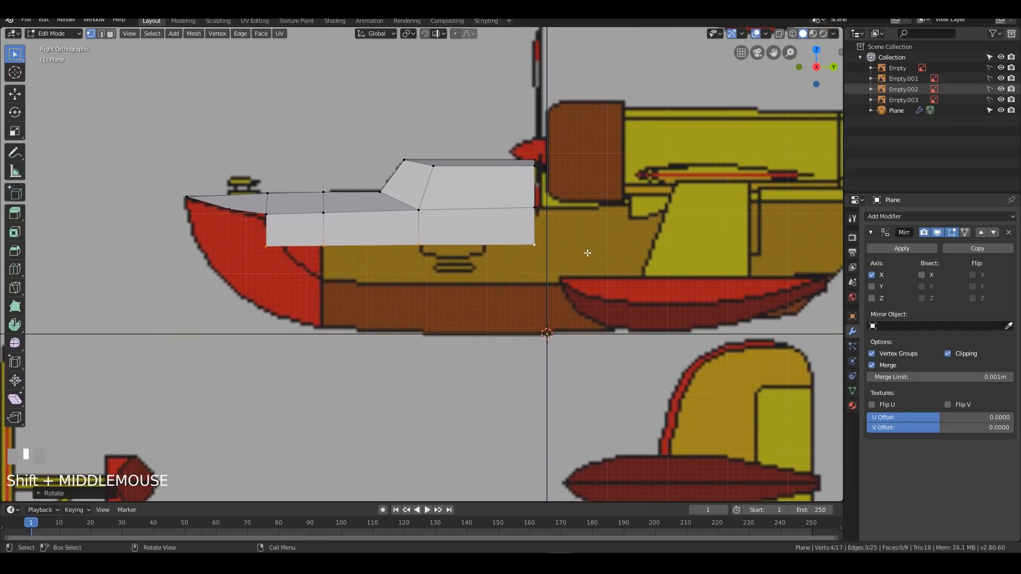
{"action": "key", "text": "s"}
{"action": "key", "text": "z"}
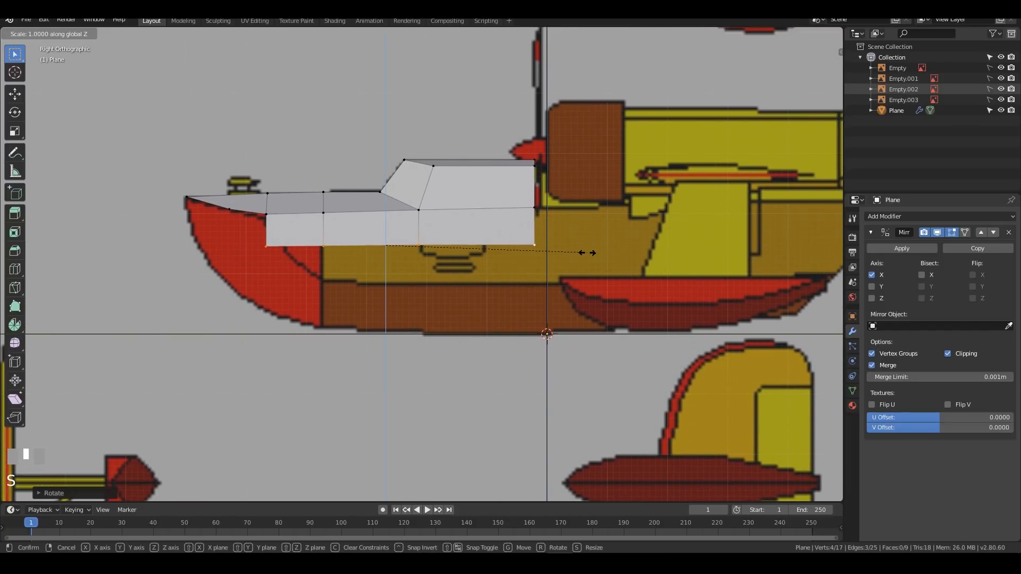
{"action": "key", "text": "KP_Enter"}
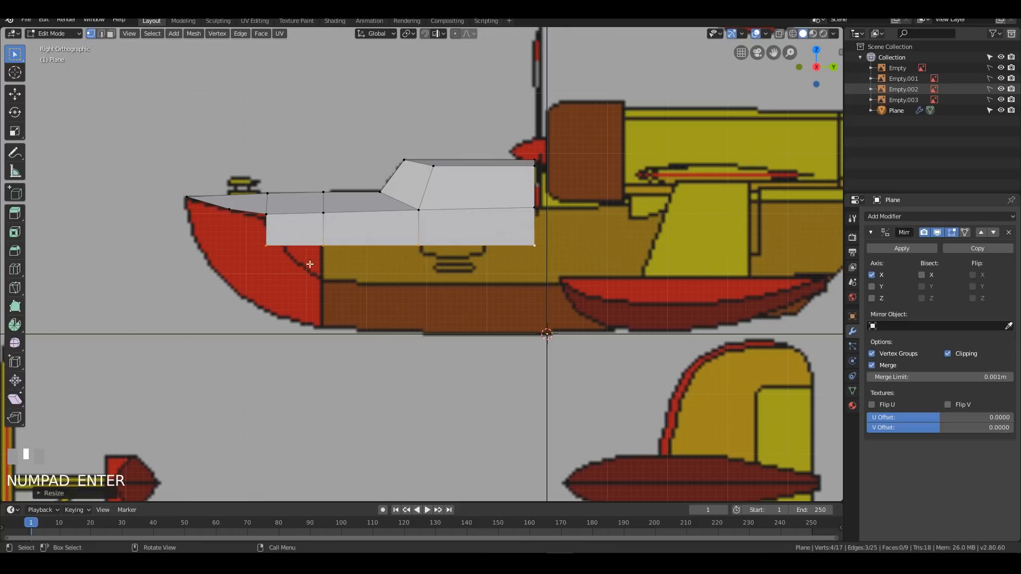
Step: Slide the front lower vertex of the new side panel back along its bottom edge by about 0.39, toward the curved panel line
{"action": "left_click_drag", "start_coordinate": [245, 234], "coordinate": [283, 262]}
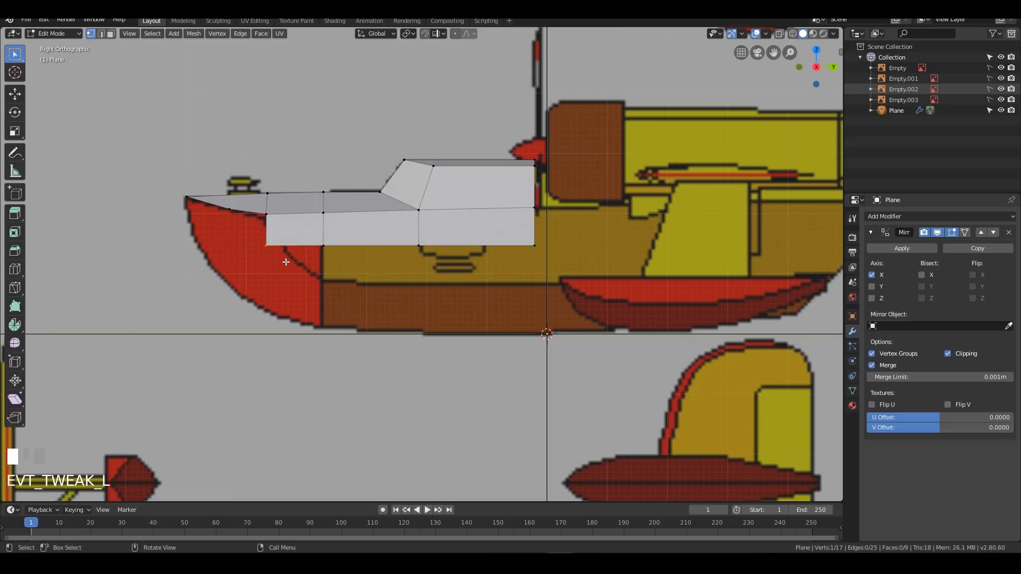
{"action": "key", "text": "g"}
{"action": "key", "text": "g"}
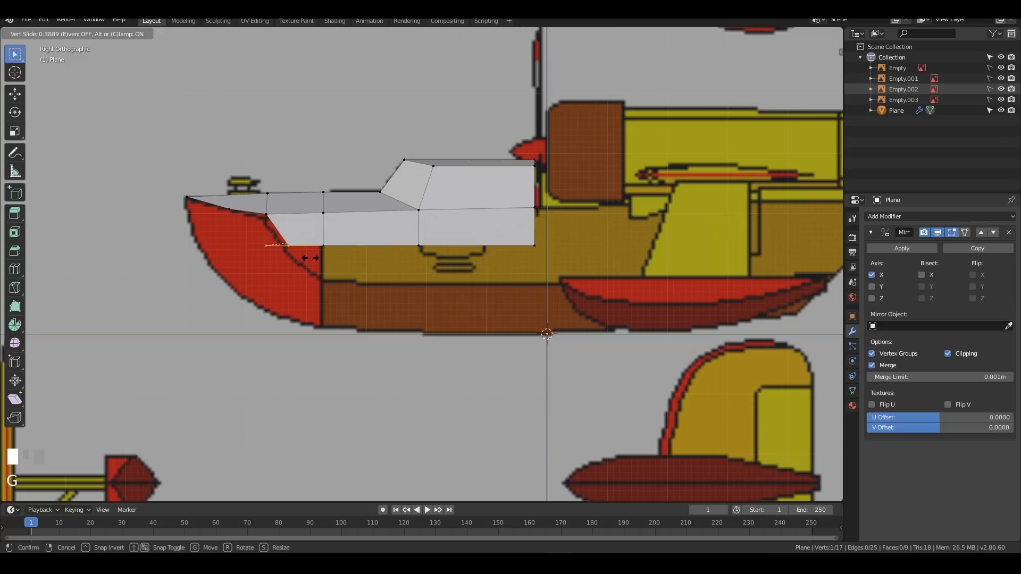
{"action": "left_click", "coordinate": [310, 257]}
Step: Move the upper front corner vertex of the side panel slightly forward onto the curved panel line
{"action": "left_click", "coordinate": [285, 225]}
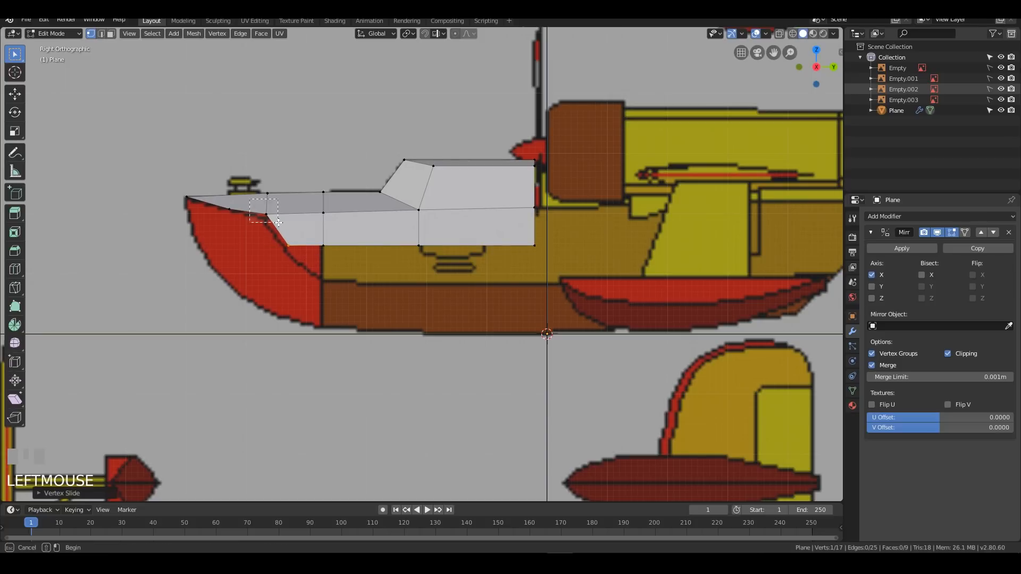
{"action": "key", "text": "g"}
{"action": "left_click", "coordinate": [286, 226]}
{"action": "left_click", "coordinate": [331, 217]}
{"action": "key", "text": "g"}
{"action": "key", "text": "g"}
{"action": "key", "text": "Escape"}
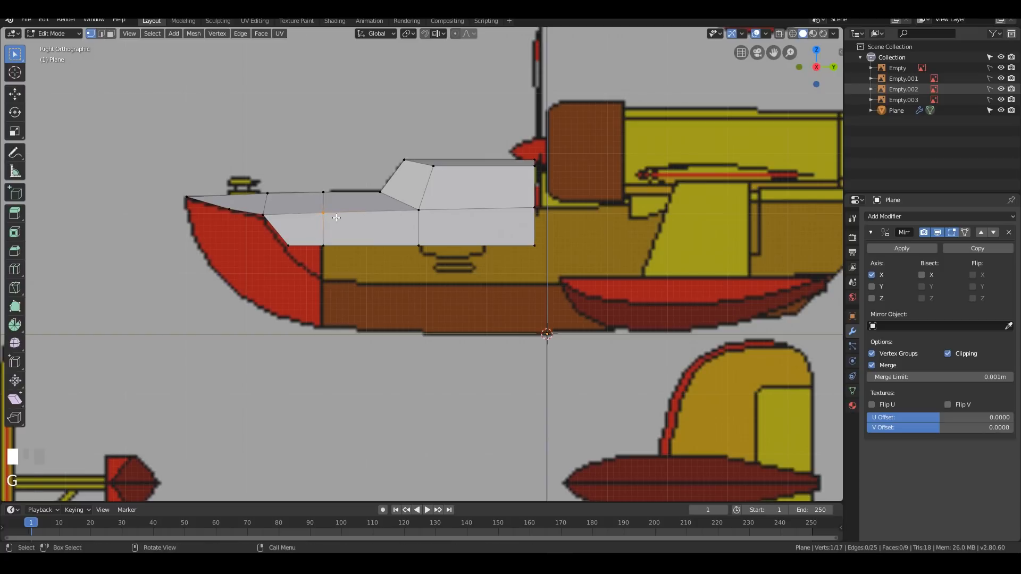
{"action": "key", "text": "ctrl+z"}
Step: Move the second upper vertex of the side panel about -0.0044 m along Y
{"action": "left_click", "coordinate": [322, 210]}
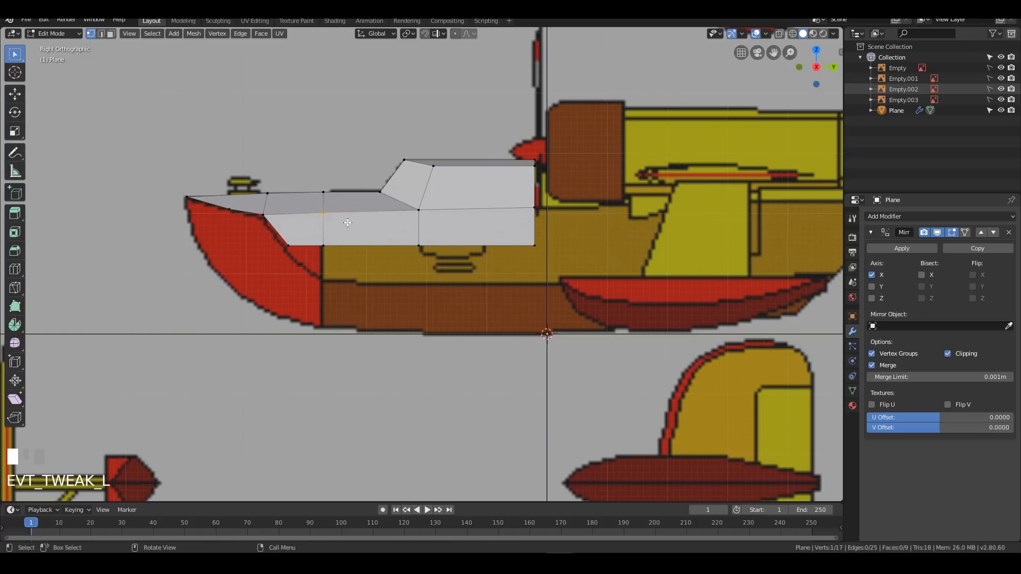
{"action": "key", "text": "g"}
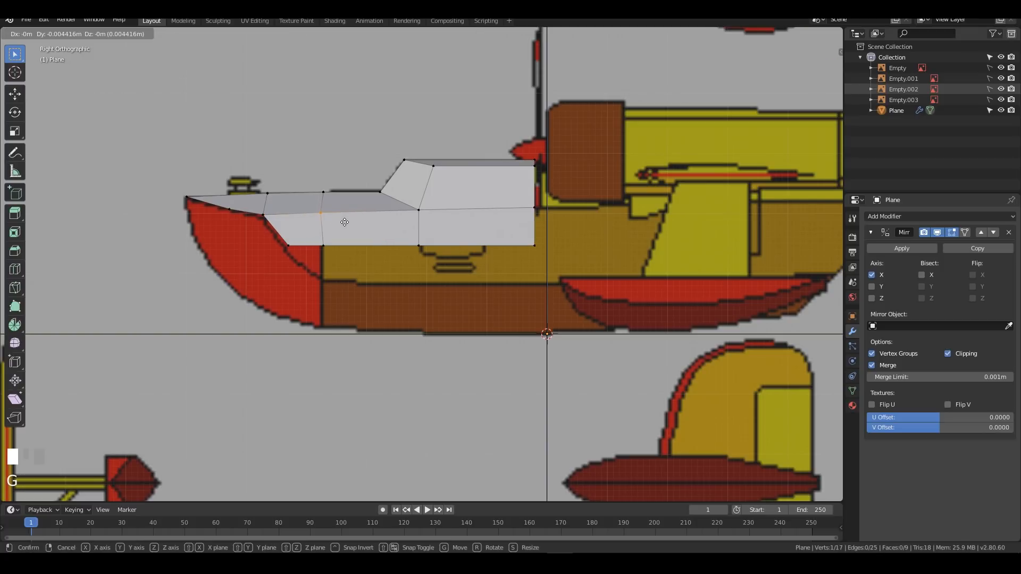
{"action": "left_click", "coordinate": [345, 223]}
{"action": "middle_click_drag", "start_coordinate": [410, 247], "coordinate": [460, 249]}
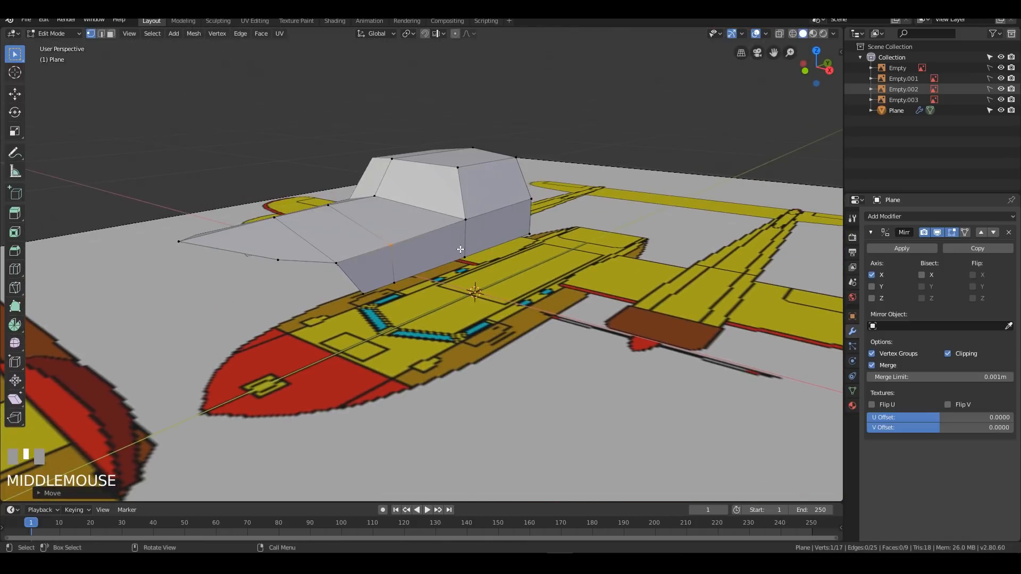
Step: Select the side panel's four bottom vertices and move them about 0.047 m outward along X to the front blueprint's hull outline
{"action": "key", "text": "KP_3"}
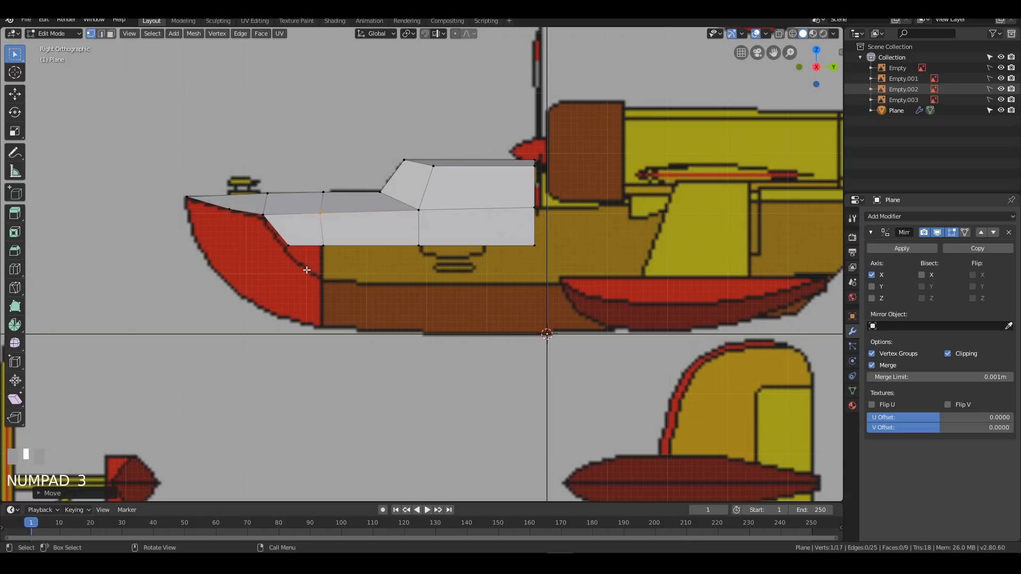
{"action": "middle_click_drag", "start_coordinate": [680, 284], "coordinate": [638, 258], "text": "shift"}
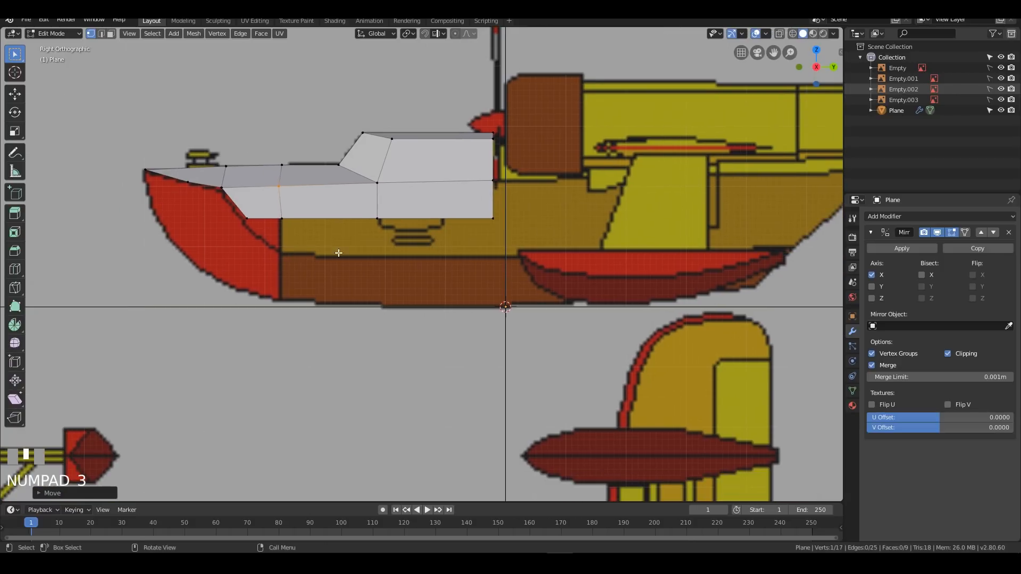
{"action": "left_click_drag", "start_coordinate": [211, 209], "coordinate": [594, 238]}
{"action": "key", "text": "KP_1"}
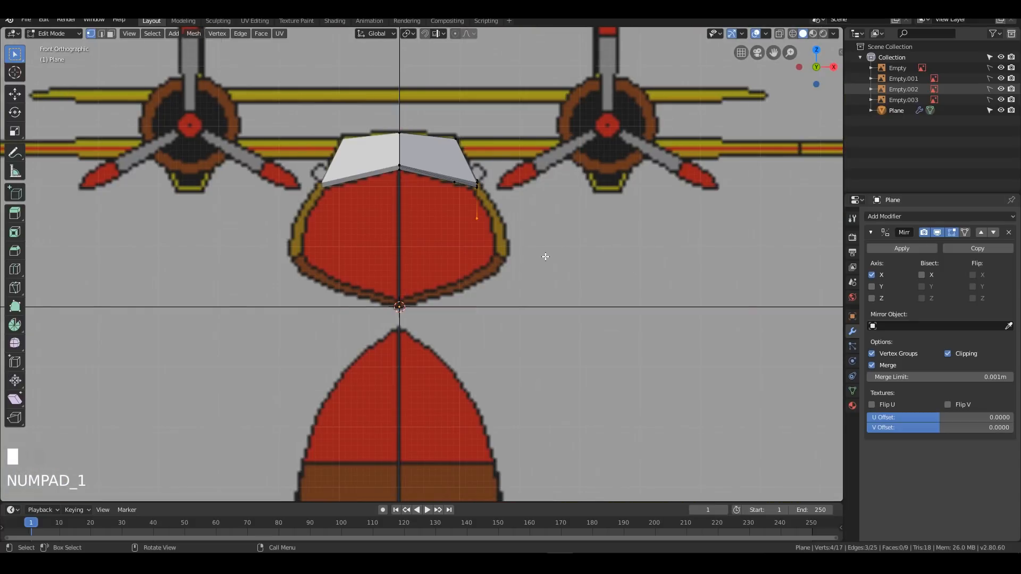
{"action": "key", "text": "g"}
{"action": "key", "text": "x"}
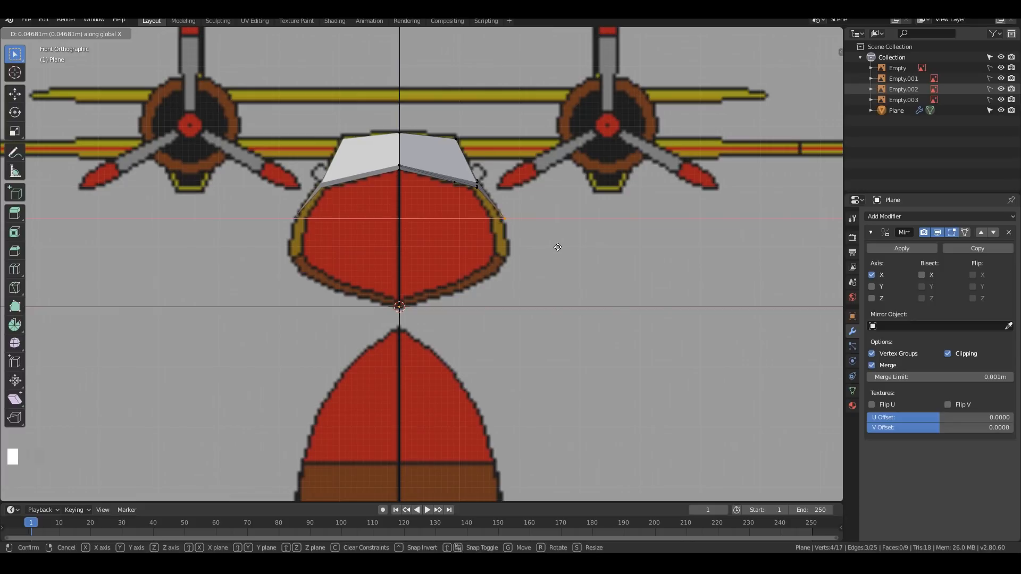
{"action": "left_click", "coordinate": [558, 248]}
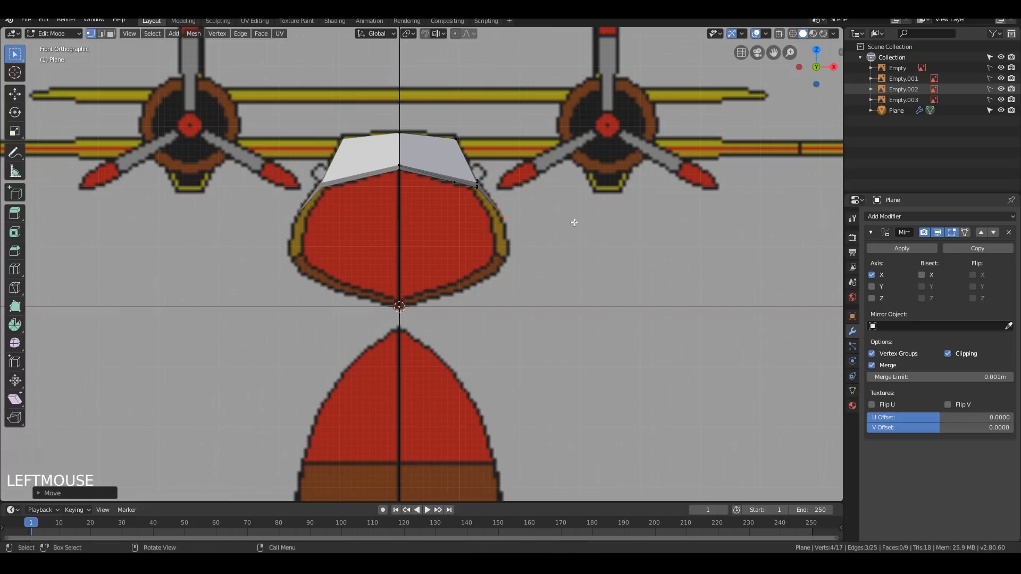
Step: Try to extrude the side panel's bottom edge about 0.067 m downward along the front blueprint's hull outline
{"action": "key", "text": "e"}
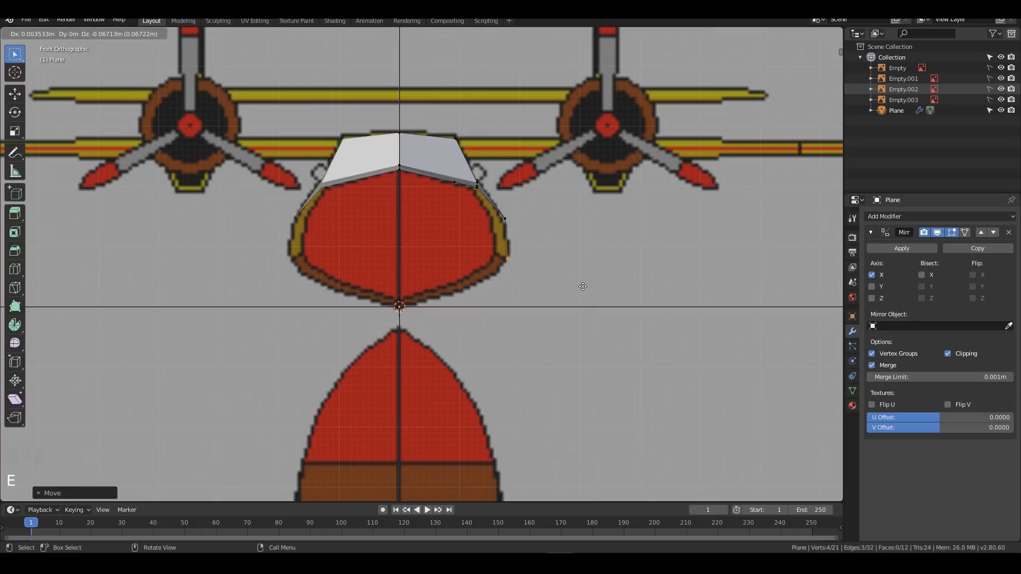
{"action": "left_click", "coordinate": [582, 285]}
{"action": "mouse_move", "coordinate": [583, 285]}
{"action": "middle_mouse_down"}
{"action": "mouse_move", "coordinate": [563, 287]}
{"action": "mouse_move", "coordinate": [590, 282]}
{"action": "middle_mouse_up"}
Step: Show the mesh see-through over the top blueprint and undo the last extrusion of the bottom edge
{"action": "key", "text": "KP_7"}
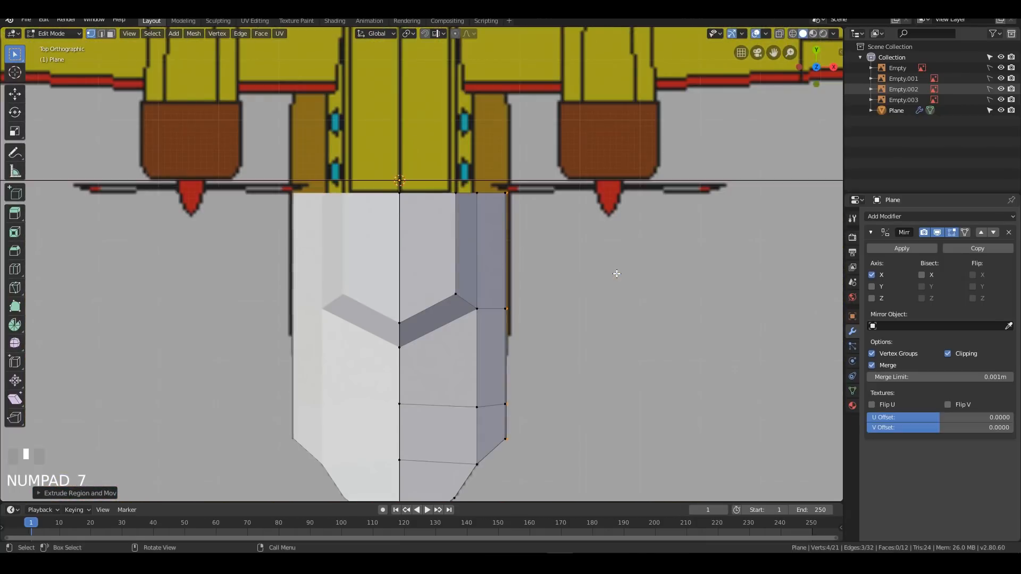
{"action": "middle_click_drag", "start_coordinate": [695, 275], "coordinate": [564, 258], "text": "shift"}
{"action": "key", "text": "alt+z"}
{"action": "scroll", "coordinate": [563, 258], "scroll_direction": "up", "scroll_amount": 2}
{"action": "middle_click_drag", "start_coordinate": [588, 182], "coordinate": [556, 189], "text": "shift"}
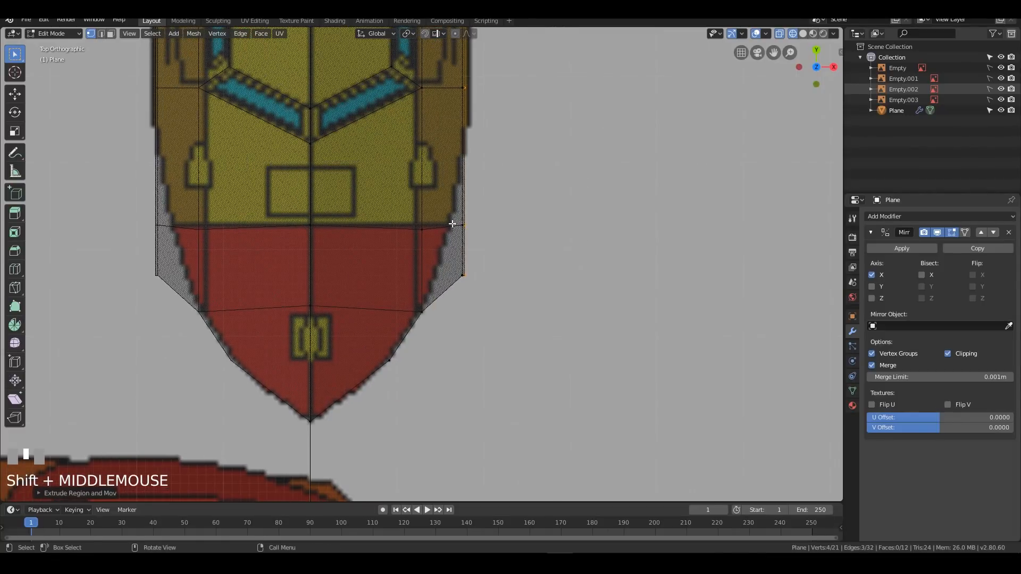
{"action": "left_click_drag", "start_coordinate": [455, 217], "coordinate": [505, 245]}
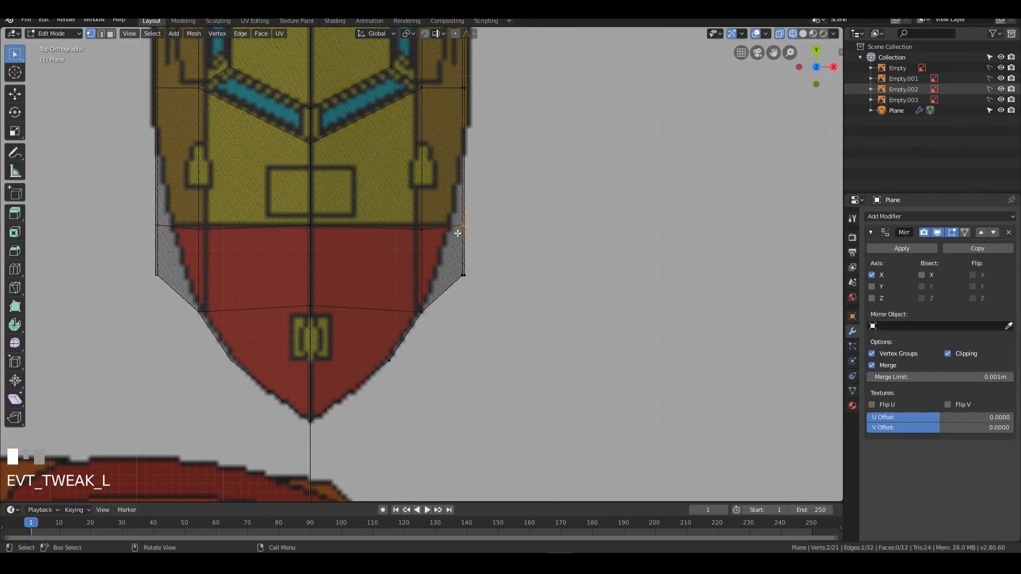
{"action": "key", "text": "ctrl+z"}
{"action": "key", "text": "ctrl+z"}
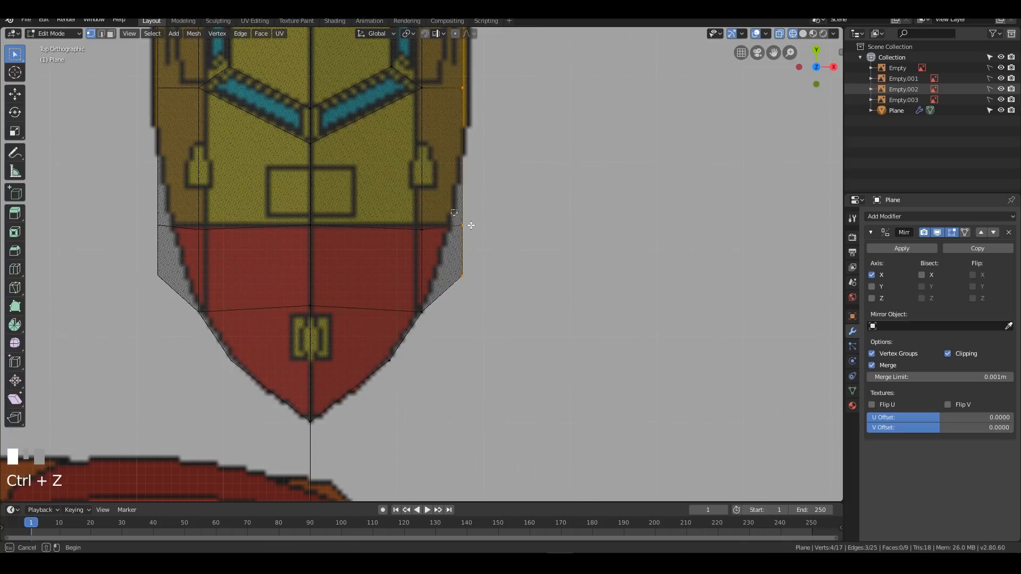
Step: Move the second bottom vertex, at the red nose boundary, about -0.0104 m along X onto the top blueprint's outline
{"action": "left_click_drag", "start_coordinate": [453, 212], "coordinate": [519, 243]}
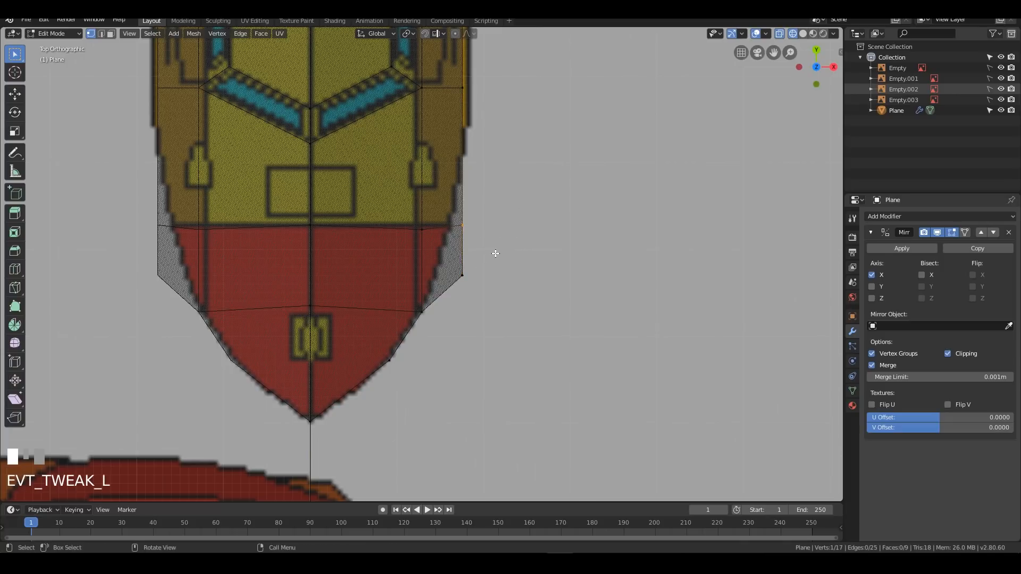
{"action": "key", "text": "g"}
{"action": "key", "text": "x"}
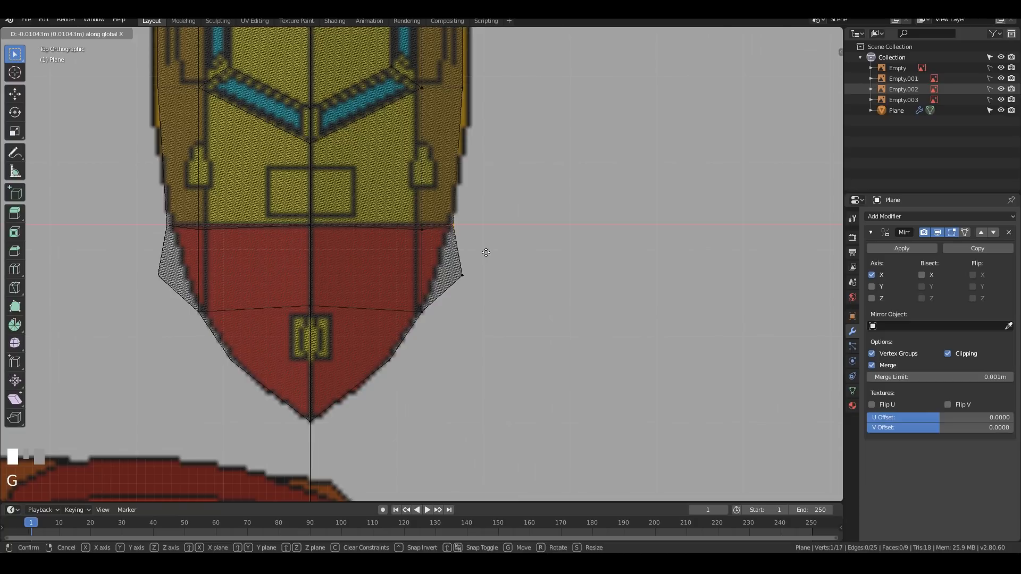
{"action": "left_click", "coordinate": [486, 253]}
Step: Move the front bottom vertex of the side panel about -0.026 m along X onto the top blueprint's nose outline
{"action": "left_click_drag", "start_coordinate": [524, 304], "coordinate": [485, 289]}
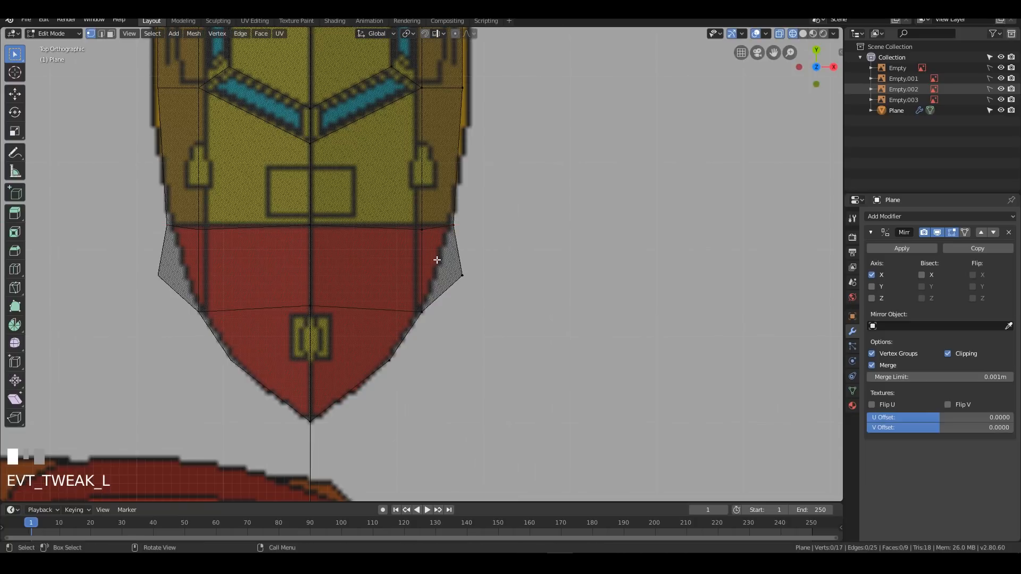
{"action": "left_click_drag", "start_coordinate": [438, 260], "coordinate": [566, 331]}
{"action": "key", "text": "g"}
{"action": "key", "text": "x"}
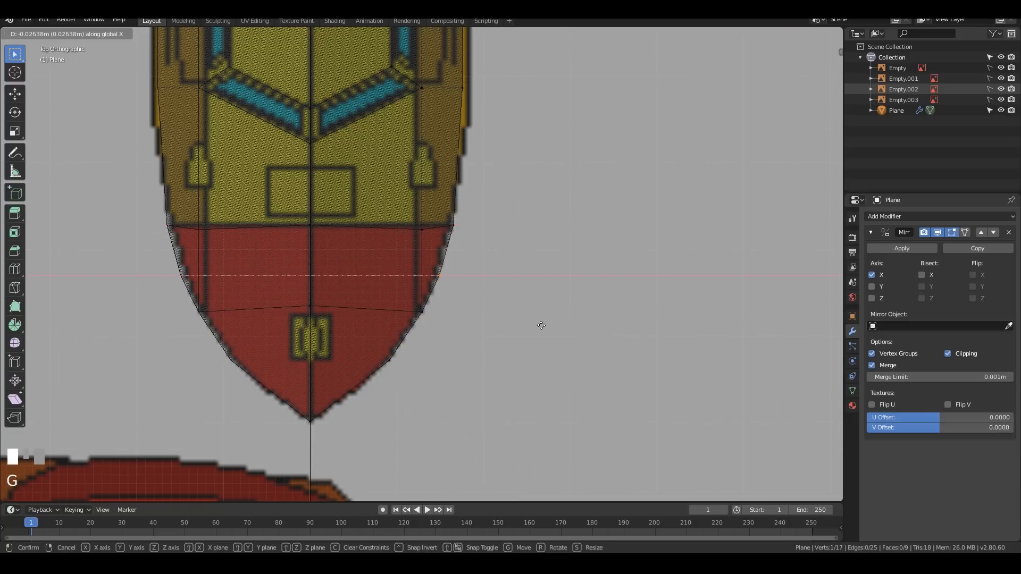
{"action": "left_click", "coordinate": [541, 325]}
Step: Select the two rear bottom vertices of the side panel and align them along X with the top blueprint's fuselage outline
{"action": "middle_click_drag", "start_coordinate": [567, 166], "coordinate": [469, 363], "text": "shift"}
{"action": "left_click_drag", "start_coordinate": [429, 144], "coordinate": [483, 419]}
{"action": "key", "text": "g"}
{"action": "key", "text": "x"}
{"action": "left_click", "coordinate": [488, 383]}
{"action": "middle_click_drag", "start_coordinate": [488, 383], "coordinate": [440, 202], "text": "shift"}
{"action": "scroll", "coordinate": [461, 207], "scroll_direction": "down", "scroll_amount": 2}
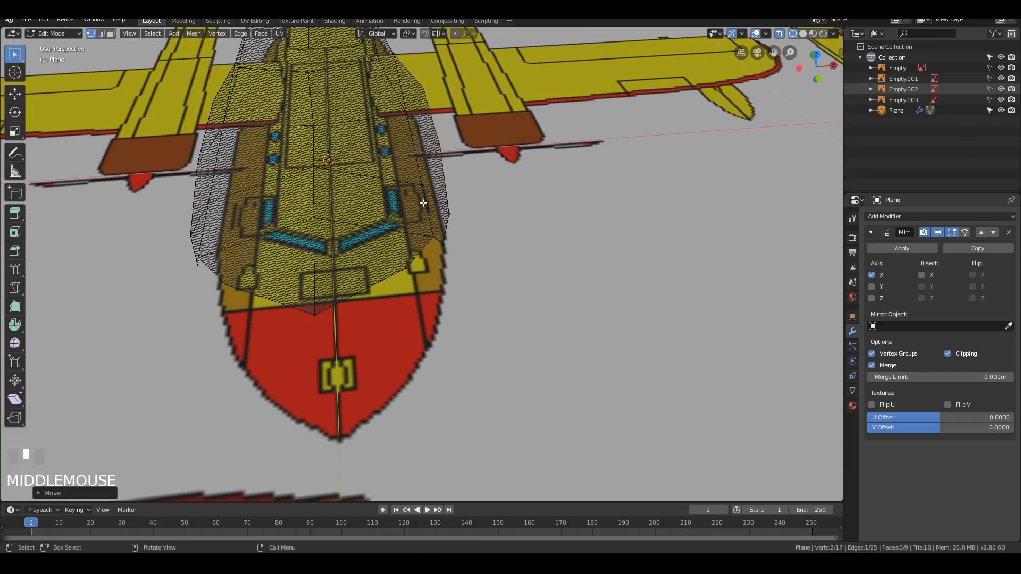
Step: Move the two outer nose vertices inward along X by about 0.005 m and 0.0037 m to fit the top blueprint's outline
{"action": "key", "text": "KP_7"}
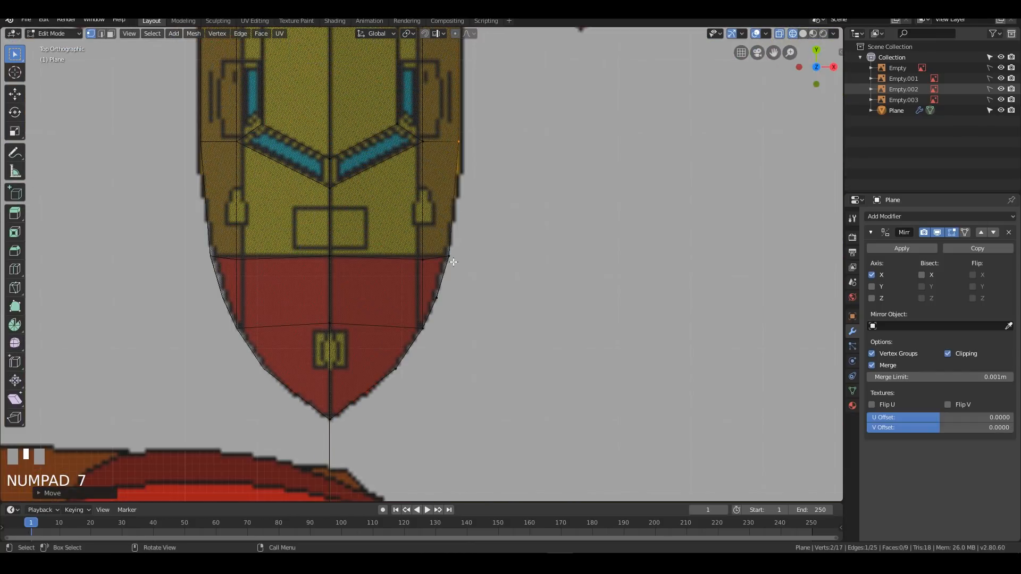
{"action": "left_click", "coordinate": [422, 323]}
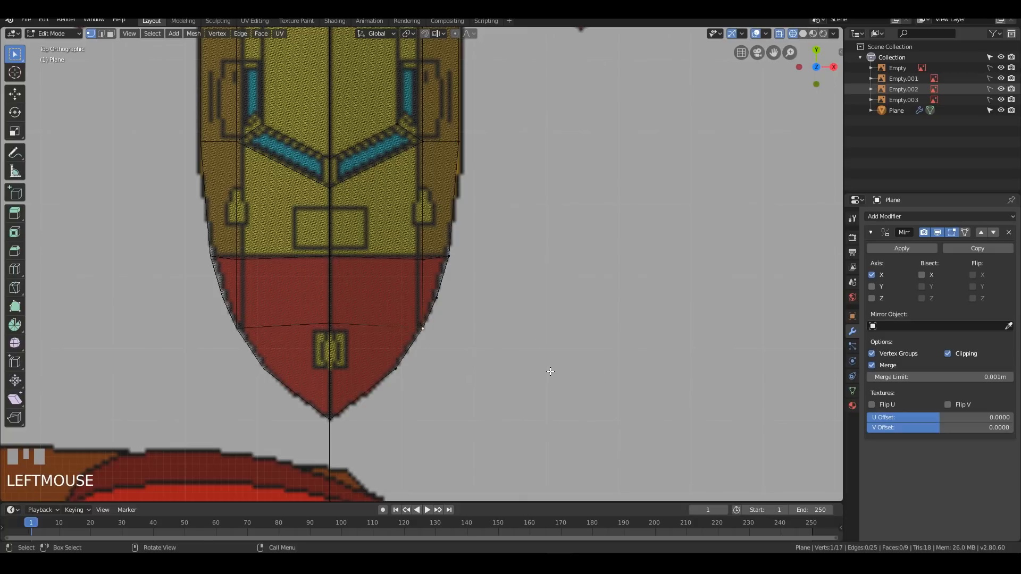
{"action": "key", "text": "g"}
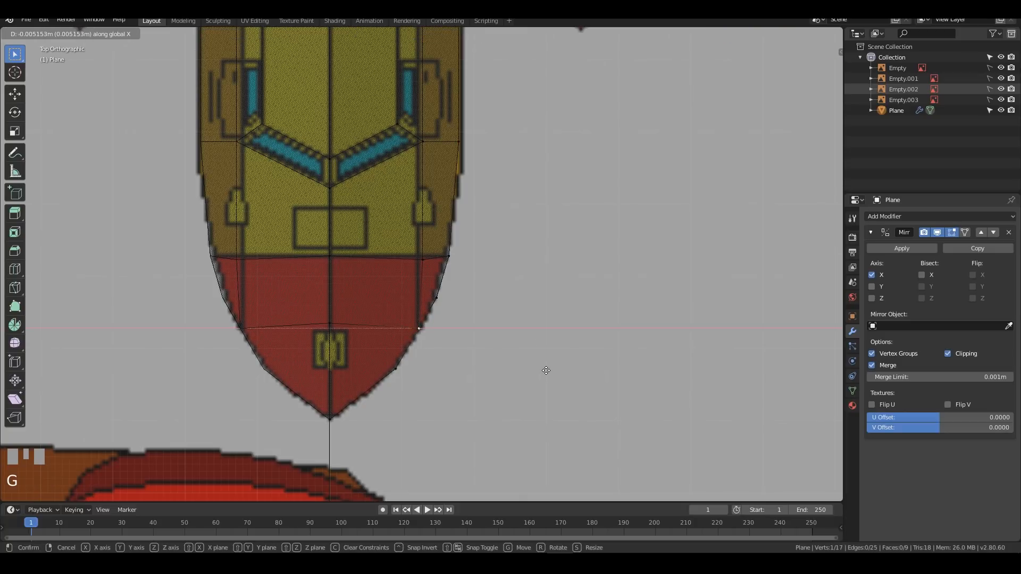
{"action": "left_click", "coordinate": [546, 371]}
{"action": "left_click_drag", "start_coordinate": [390, 362], "coordinate": [432, 398]}
{"action": "key", "text": "g"}
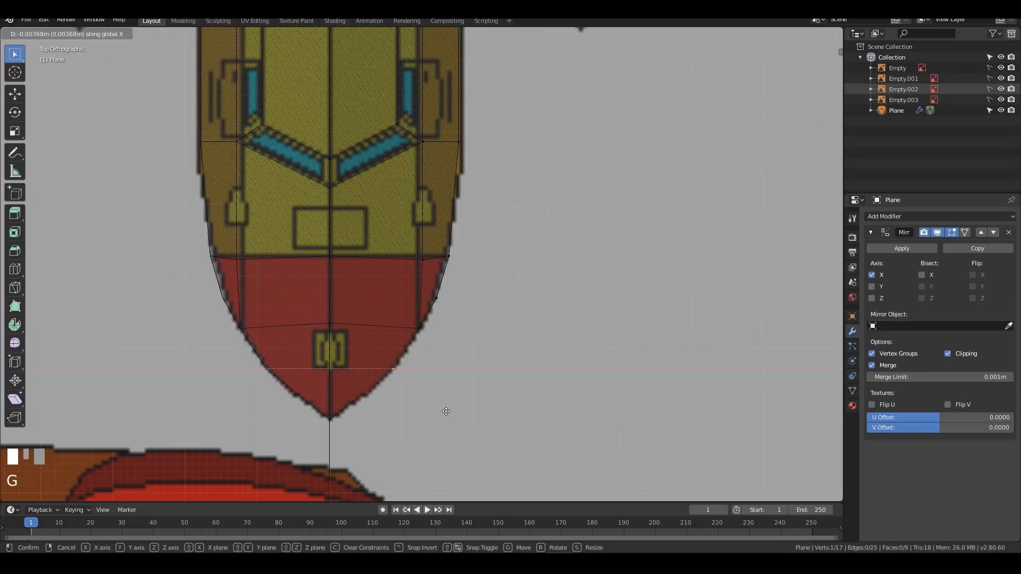
{"action": "left_click", "coordinate": [450, 412]}
Step: Return the viewport to solid shading and check the nose and side panels in perspective
{"action": "mouse_move", "coordinate": [450, 411]}
{"action": "middle_mouse_down"}
{"action": "mouse_move", "coordinate": [550, 280]}
{"action": "mouse_move", "coordinate": [499, 214]}
{"action": "mouse_move", "coordinate": [388, 215]}
{"action": "mouse_move", "coordinate": [358, 241]}
{"action": "mouse_move", "coordinate": [545, 246]}
{"action": "mouse_move", "coordinate": [542, 230]}
{"action": "middle_mouse_up"}
{"action": "key", "text": "z"}
{"action": "left_click", "coordinate": [617, 230]}
{"action": "mouse_move", "coordinate": [617, 229]}
{"action": "middle_mouse_down"}
{"action": "mouse_move", "coordinate": [443, 210]}
{"action": "mouse_move", "coordinate": [273, 223]}
{"action": "mouse_move", "coordinate": [459, 242]}
{"action": "mouse_move", "coordinate": [431, 243]}
{"action": "mouse_move", "coordinate": [428, 222]}
{"action": "mouse_move", "coordinate": [448, 257]}
{"action": "middle_mouse_up"}
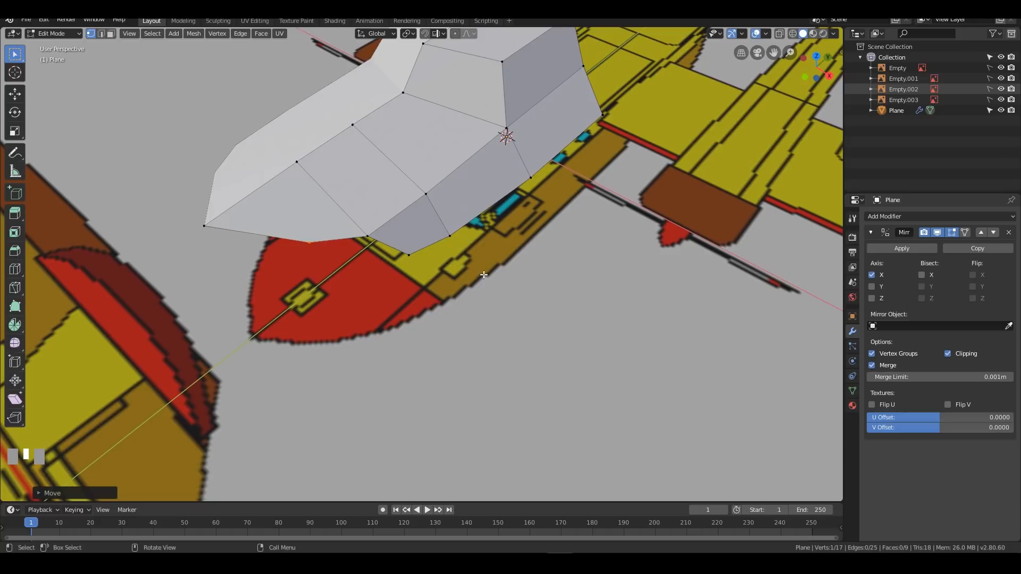
Step: Select the nose tip and the adjacent outer vertex and extrude their edge down along the side blueprint's bow outline
{"action": "key", "text": "KP_3"}
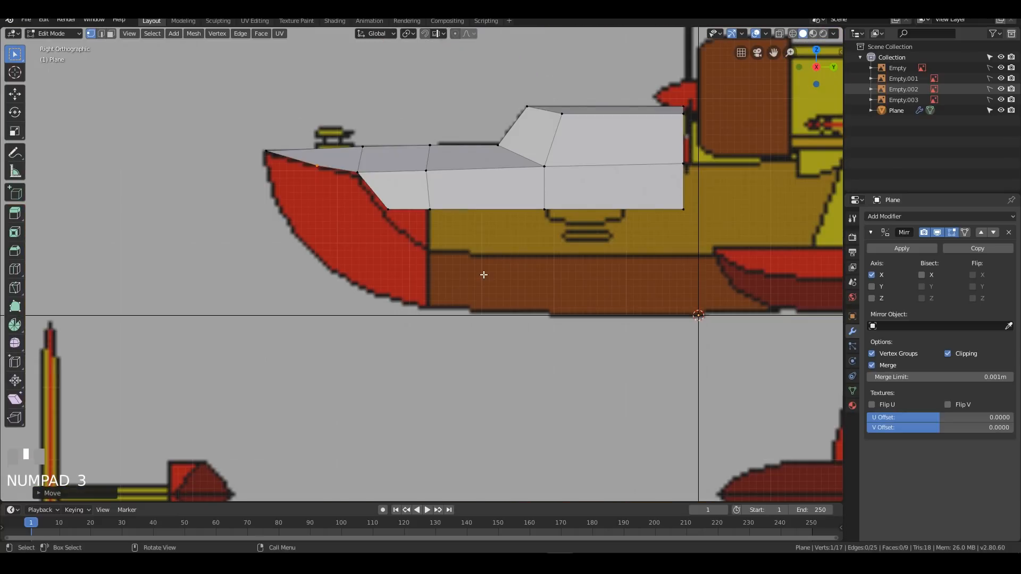
{"action": "left_click", "coordinate": [264, 155]}
{"action": "left_click", "coordinate": [317, 166], "text": "shift"}
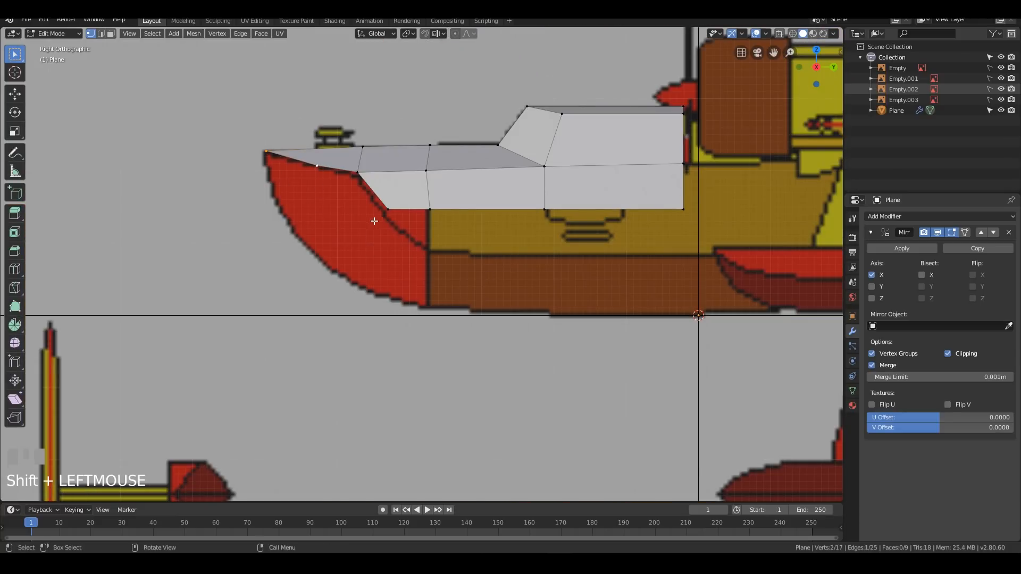
{"action": "key", "text": "e"}
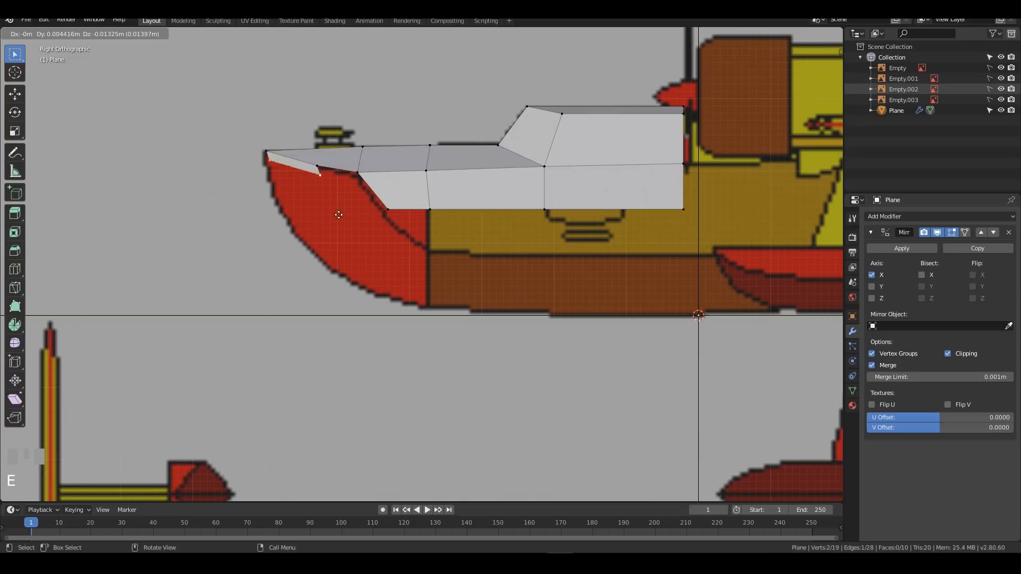
{"action": "left_click", "coordinate": [385, 266]}
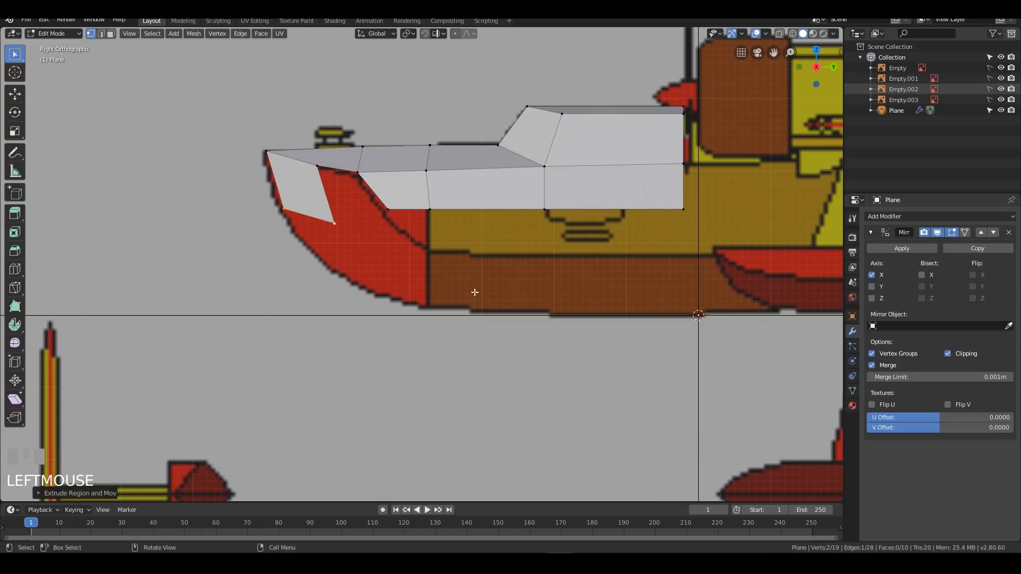
Step: Flatten the extruded bow edge by scaling it to 0 along Z and move it level with the side panel's bottom edge
{"action": "key", "text": "s"}
{"action": "key", "text": "z"}
{"action": "key", "text": "0"}
{"action": "key", "text": "KP_Enter"}
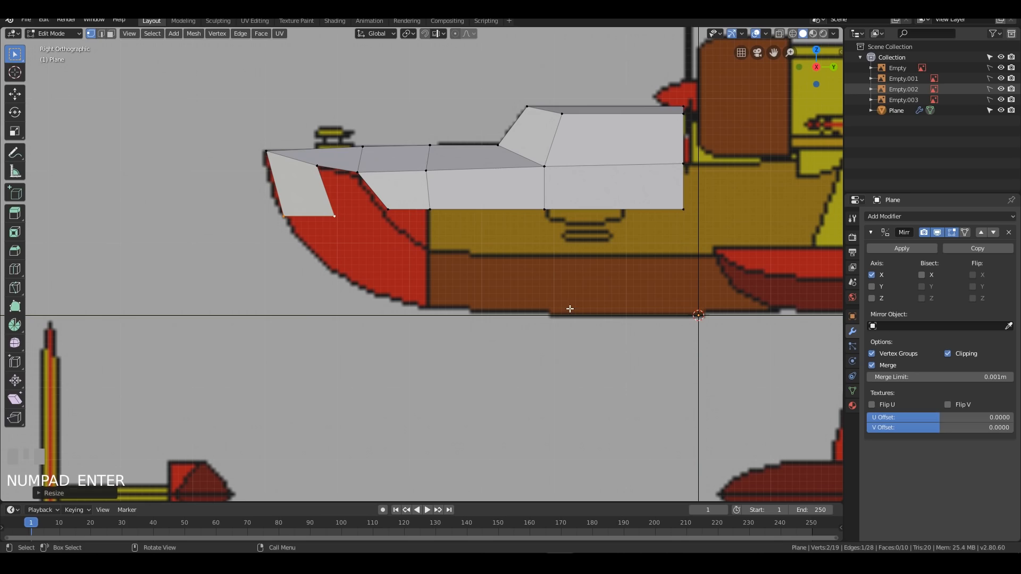
{"action": "key", "text": "g"}
{"action": "left_click", "coordinate": [497, 274]}
{"action": "mouse_move", "coordinate": [396, 228]}
{"action": "middle_mouse_down"}
{"action": "mouse_move", "coordinate": [513, 244]}
{"action": "mouse_move", "coordinate": [424, 255]}
{"action": "mouse_move", "coordinate": [319, 244]}
{"action": "mouse_move", "coordinate": [581, 232]}
{"action": "mouse_move", "coordinate": [406, 230]}
{"action": "middle_mouse_up"}
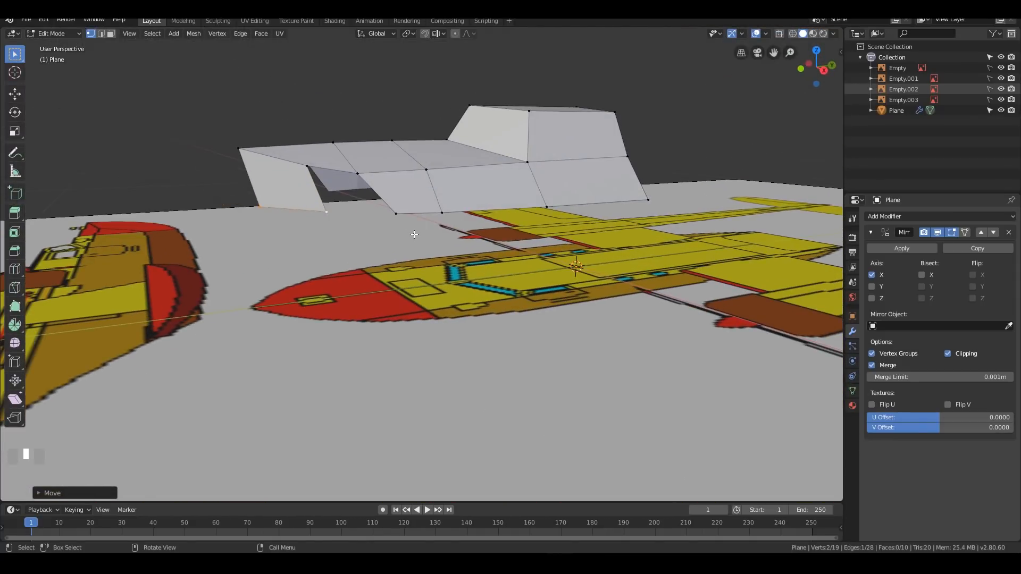
Step: Extrude the bow's bottom edge down and back again, following the curved bow outline in the side blueprint
{"action": "key", "text": "KP_3"}
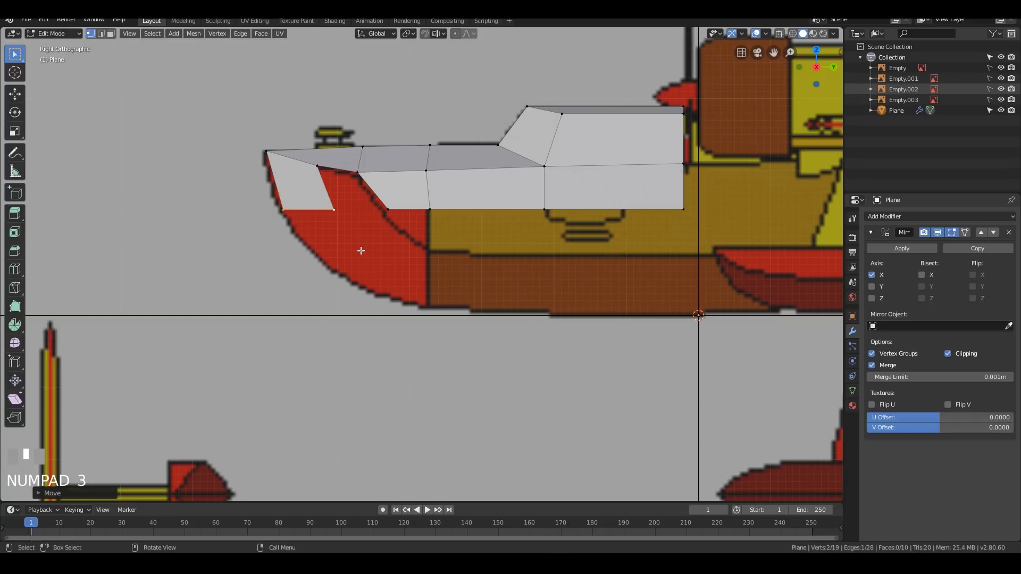
{"action": "key", "text": "e"}
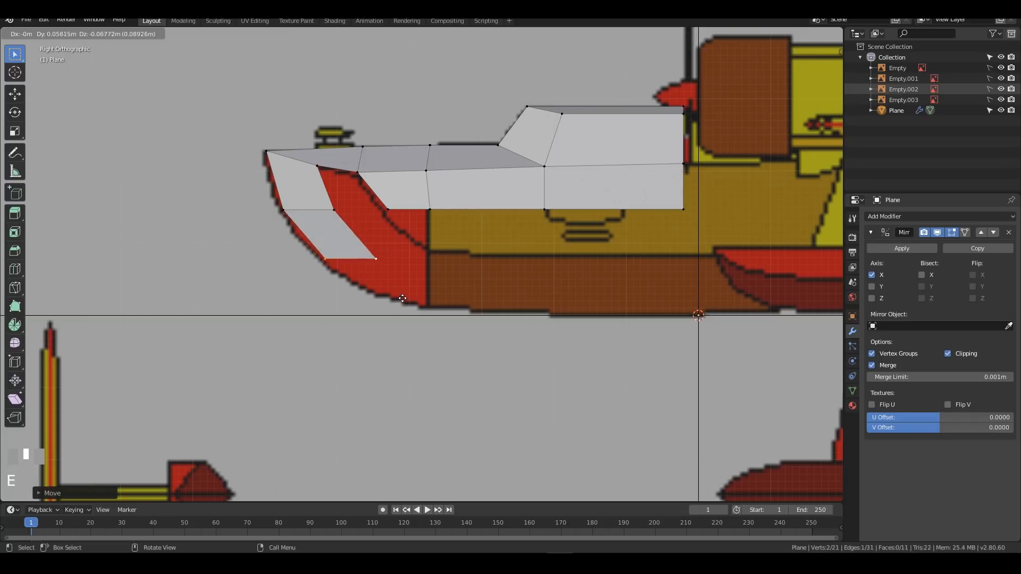
{"action": "left_click", "coordinate": [359, 288]}
{"action": "key", "text": "KP_3"}
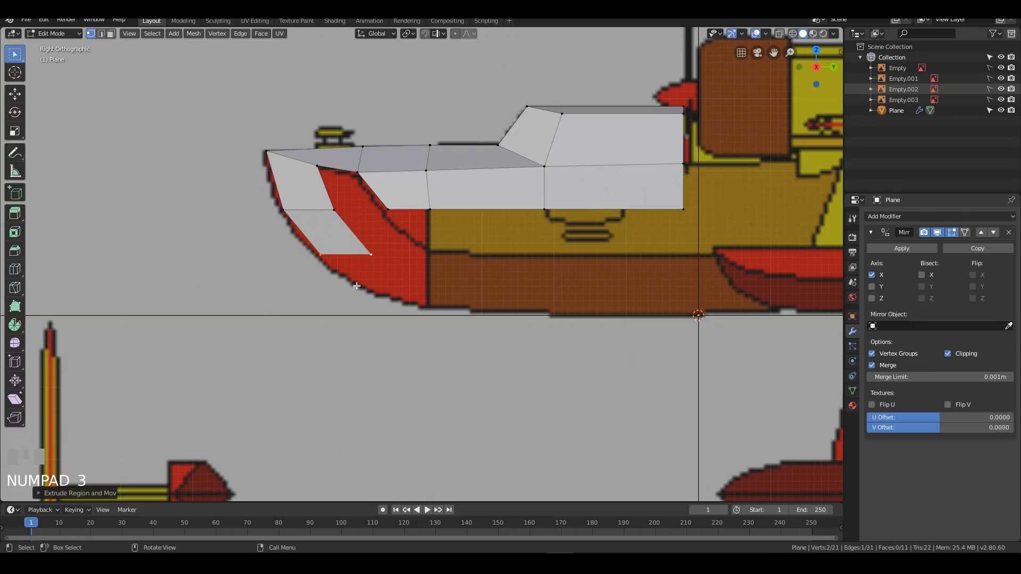
Step: Extrude the bow's bottom edge back to the vertical seam in the side blueprint, rotating and moving it toward the keel corner
{"action": "key", "text": "e"}
{"action": "left_click", "coordinate": [423, 334]}
{"action": "key", "text": "r"}
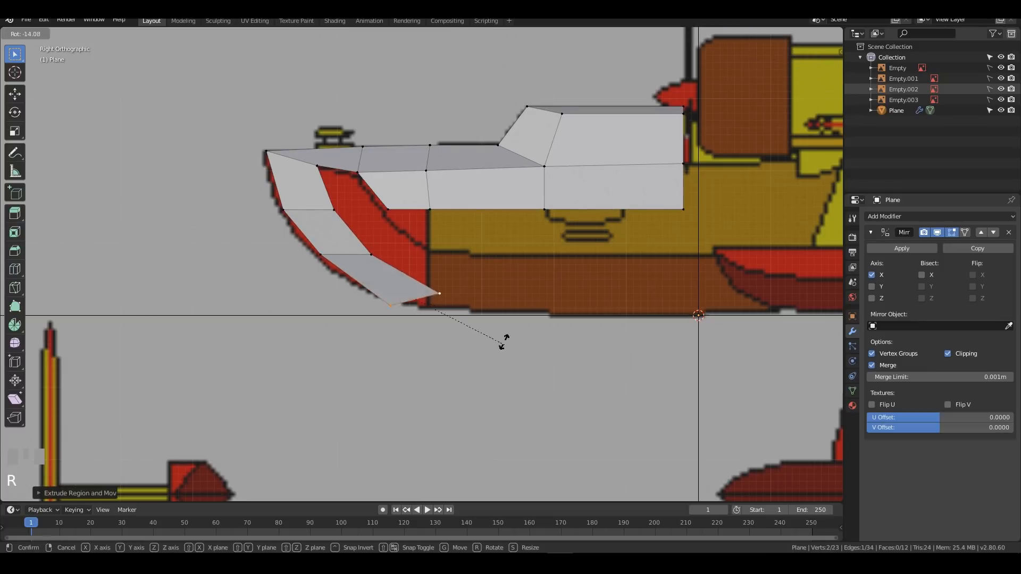
{"action": "left_click", "coordinate": [424, 285]}
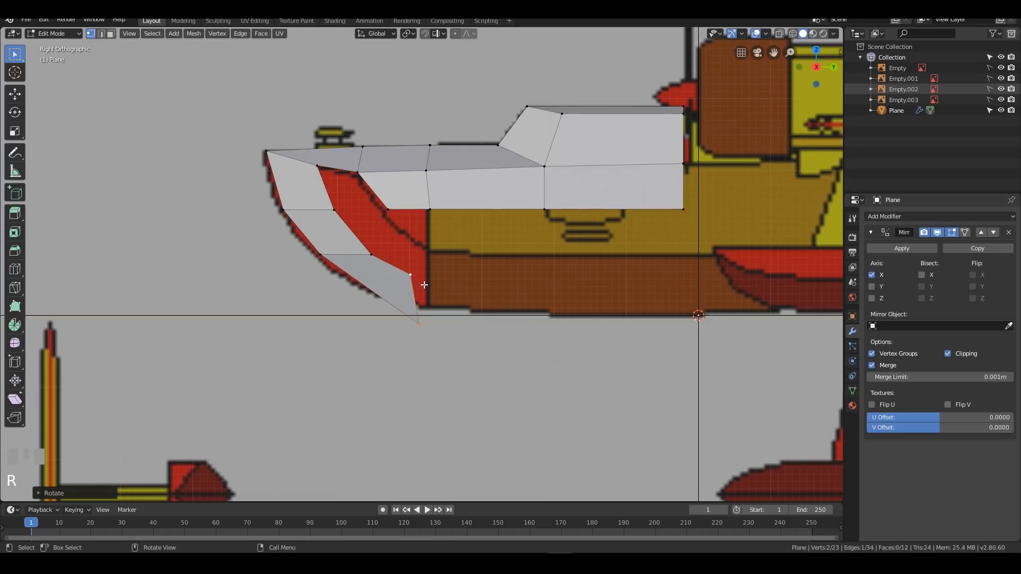
{"action": "key", "text": "g"}
{"action": "left_click", "coordinate": [449, 306]}
{"action": "middle_click_drag", "start_coordinate": [451, 306], "coordinate": [528, 369]}
{"action": "key", "text": "KP_3"}
Step: Shrink the new bow edge, scale it to 0 along Y, and move it along Z so its lower end meets the keel outline
{"action": "scroll", "coordinate": [527, 315], "scroll_direction": "up", "scroll_amount": 4}
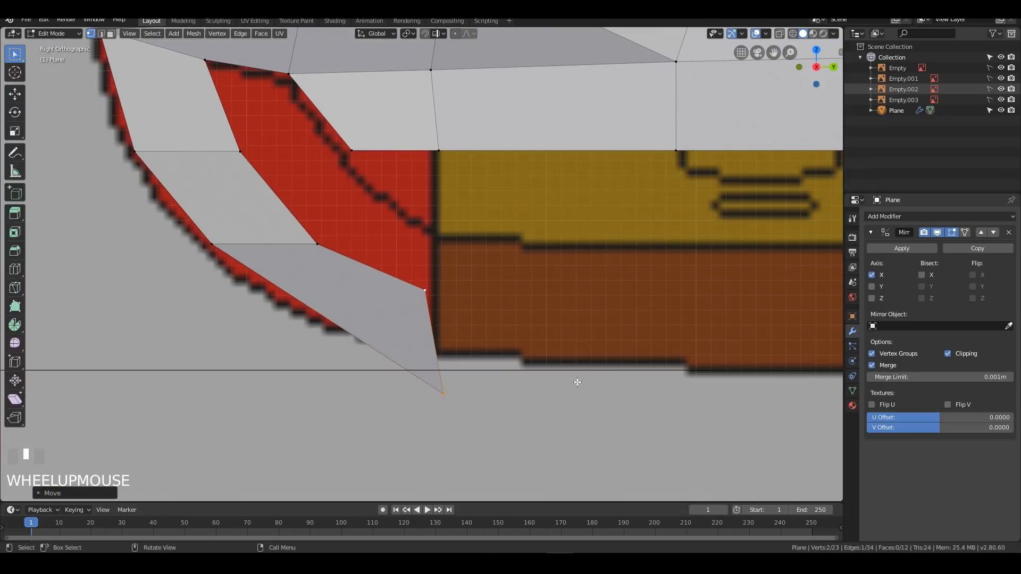
{"action": "key", "text": "s"}
{"action": "left_click", "coordinate": [502, 361]}
{"action": "key", "text": "s"}
{"action": "key", "text": "y"}
{"action": "key", "text": "0"}
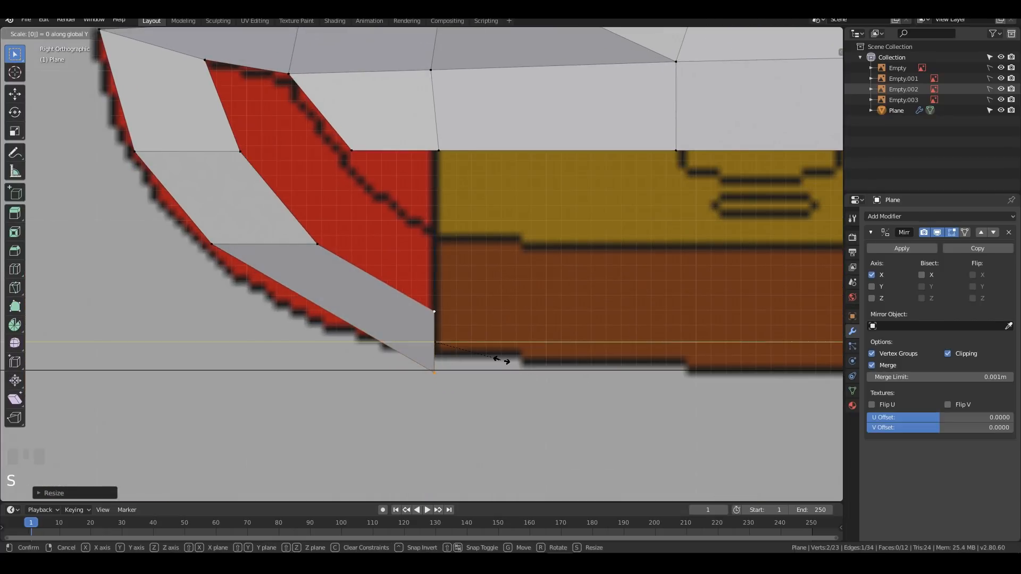
{"action": "key", "text": "KP_Enter"}
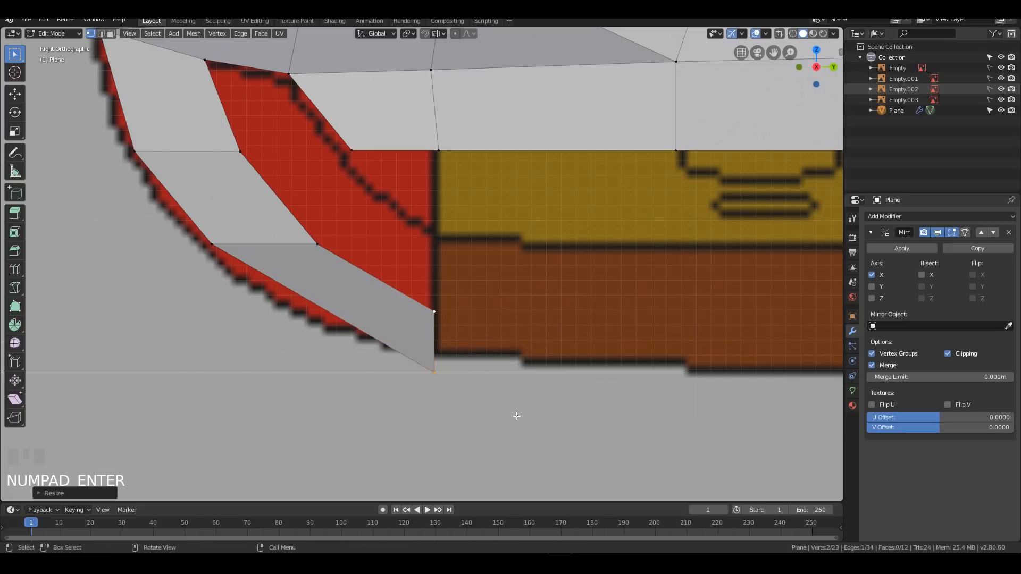
{"action": "key", "text": "g"}
{"action": "key", "text": "z"}
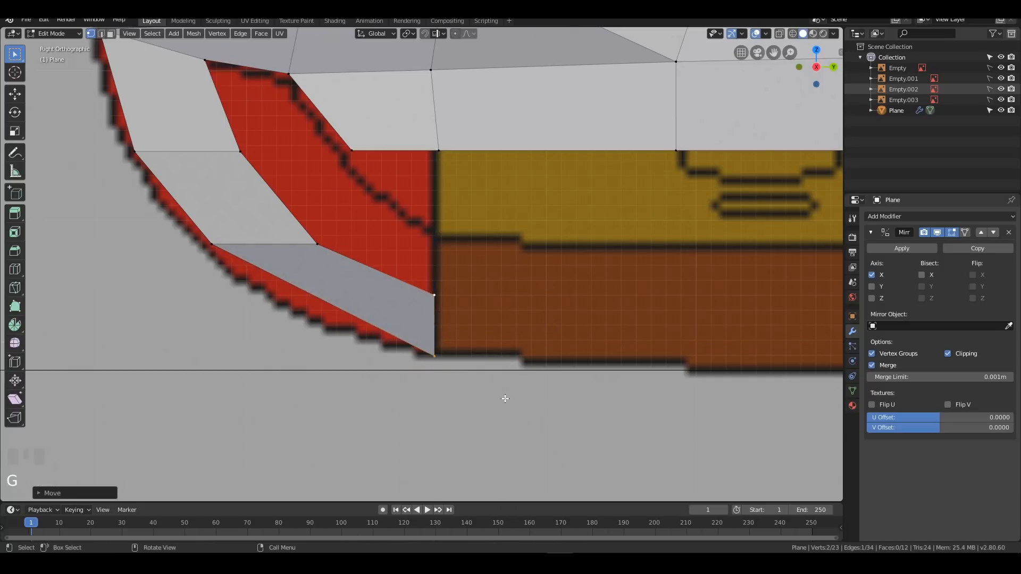
{"action": "left_click", "coordinate": [504, 399]}
{"action": "scroll", "coordinate": [521, 394], "scroll_direction": "down", "scroll_amount": 3}
{"action": "left_click_drag", "start_coordinate": [429, 197], "coordinate": [449, 219]}
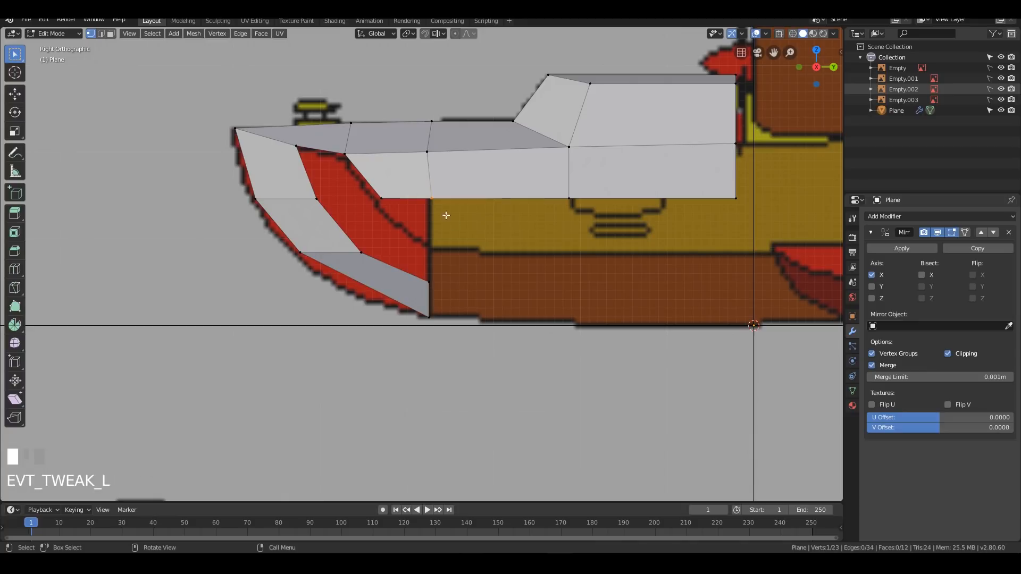
{"action": "key", "text": "g"}
{"action": "key", "text": "g"}
{"action": "right_click", "coordinate": [453, 166]}
{"action": "key", "text": "Escape"}
Step: Select both vertices of the side panel's seam edge above the red-and-yellow boundary and flatten the edge along Y
{"action": "left_click_drag", "start_coordinate": [431, 197], "coordinate": [504, 227], "text": "shift"}
{"action": "key", "text": "s"}
{"action": "key", "text": "y"}
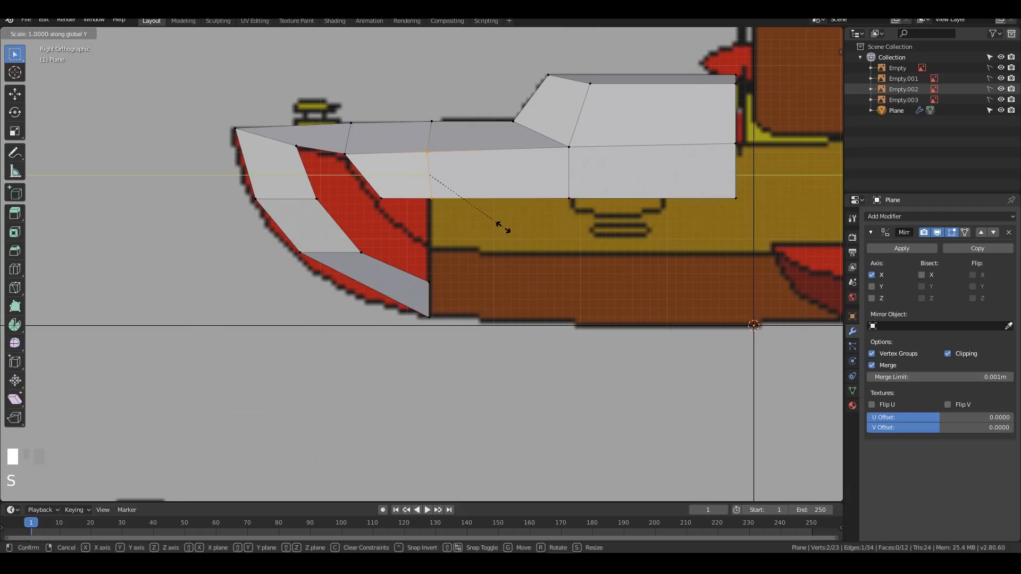
{"action": "key", "text": "KP_Enter"}
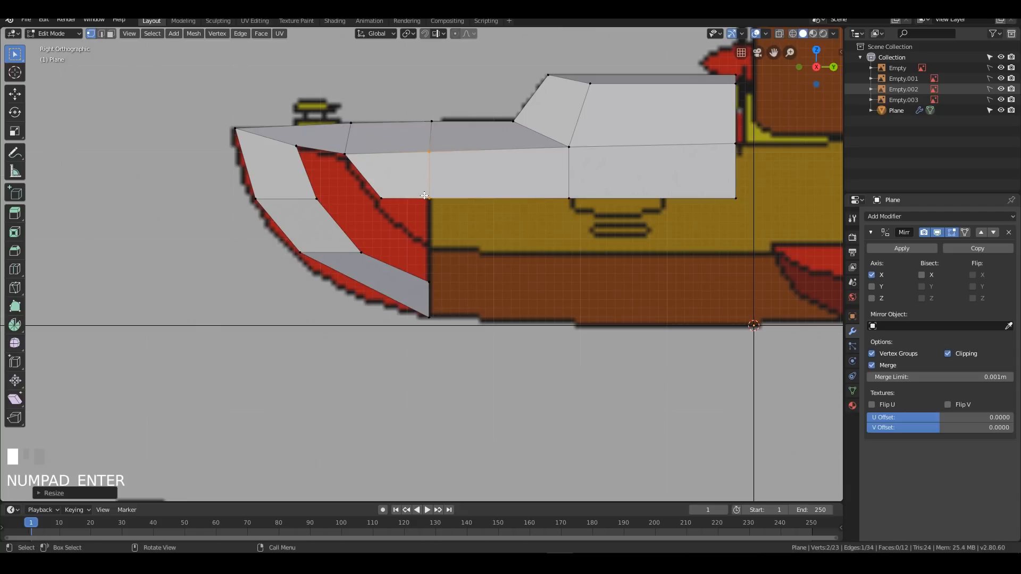
Step: Add the bow's rear edge to the selected seam edge and align all four vertices by flattening them along Y
{"action": "left_click_drag", "start_coordinate": [423, 193], "coordinate": [448, 321], "text": "shift"}
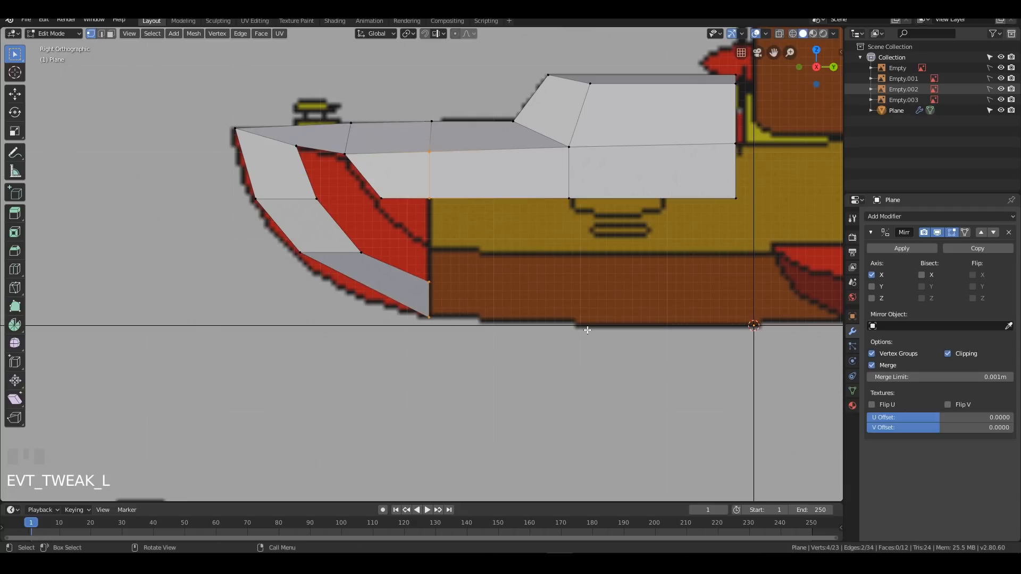
{"action": "key", "text": "s"}
{"action": "key", "text": "y"}
{"action": "key", "text": "KP_Enter"}
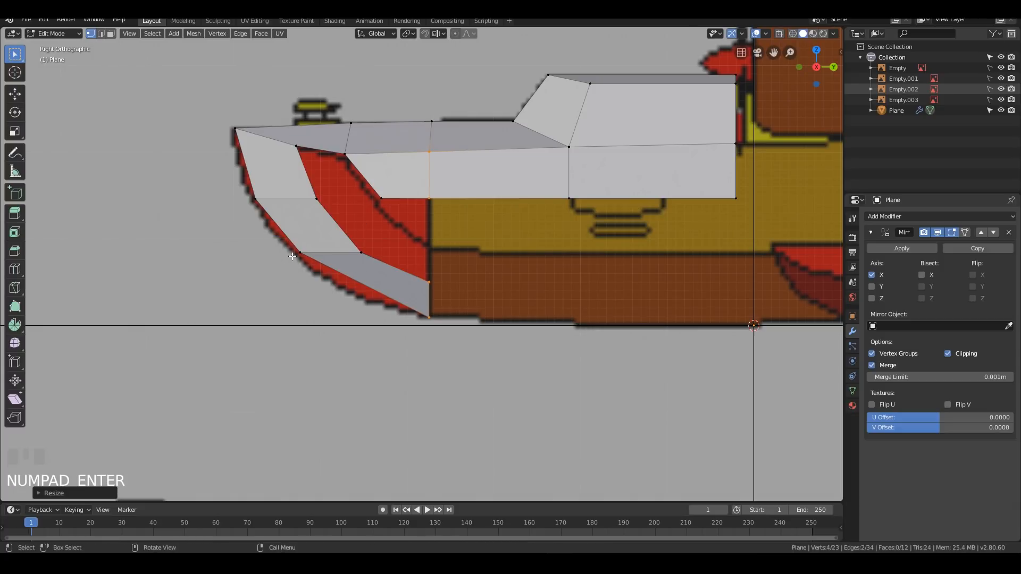
Step: Move the two middle centerline vertices of the bow outward one at a time onto the curved outline in the side blueprint
{"action": "left_click_drag", "start_coordinate": [290, 244], "coordinate": [319, 280]}
{"action": "key", "text": "g"}
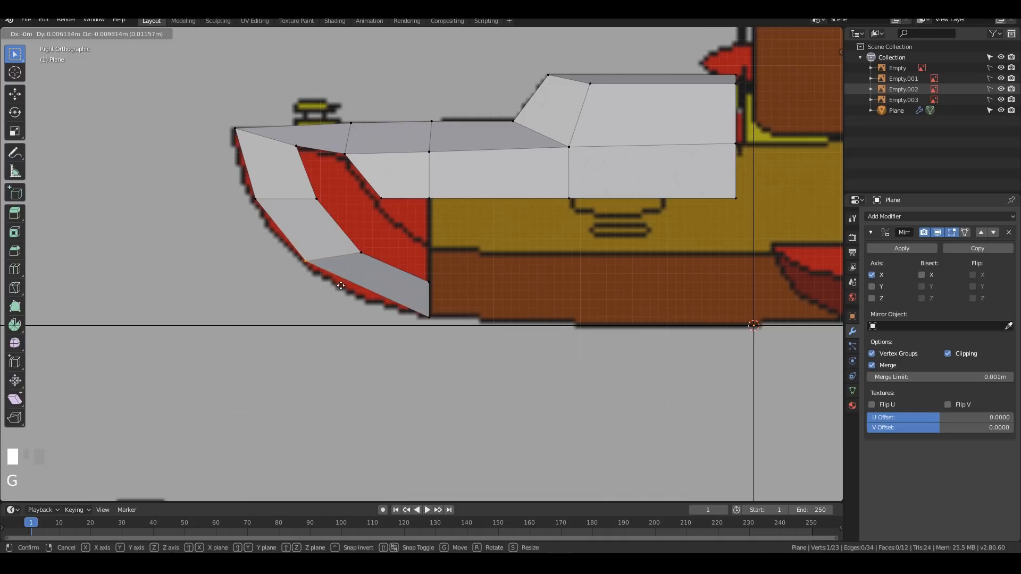
{"action": "left_click", "coordinate": [343, 294]}
{"action": "left_click_drag", "start_coordinate": [244, 186], "coordinate": [266, 217]}
{"action": "key", "text": "g"}
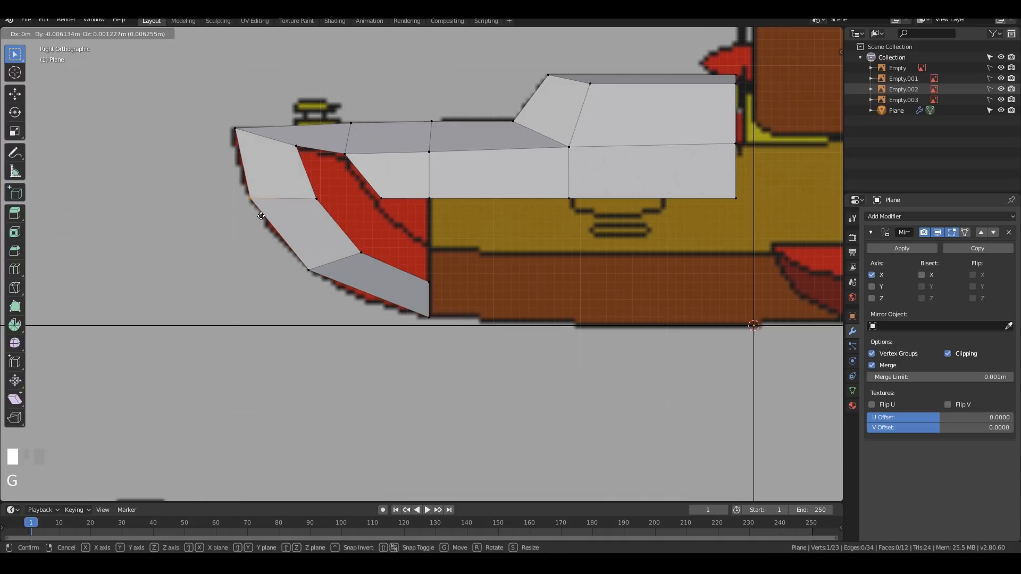
{"action": "left_click", "coordinate": [266, 217]}
Step: Move the side panel's lower seam vertex slightly inward along X to smooth the hull's contour in the top view
{"action": "middle_click_drag", "start_coordinate": [350, 328], "coordinate": [464, 269]}
{"action": "left_click", "coordinate": [443, 251]}
{"action": "key", "text": "KP_7"}
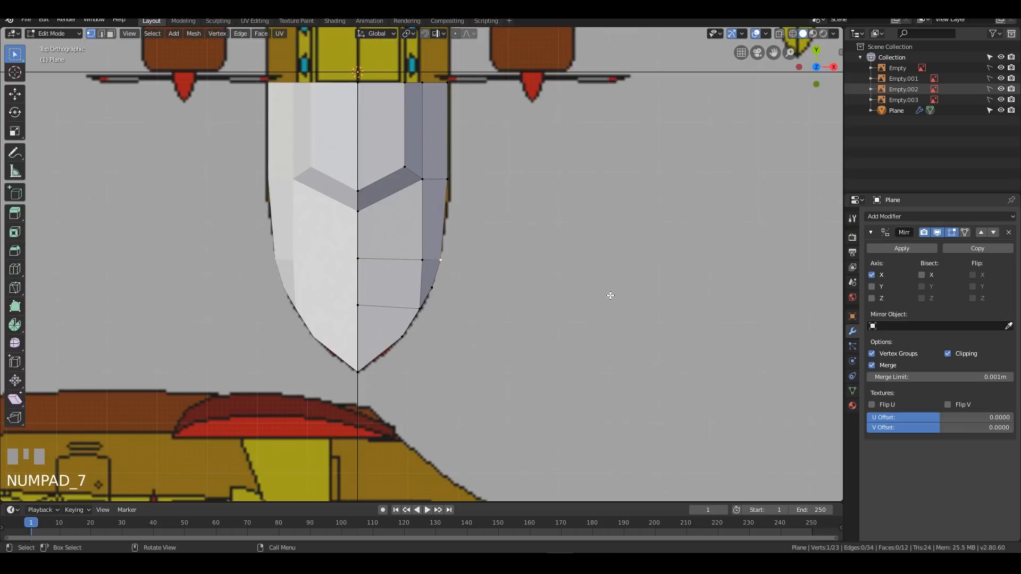
{"action": "scroll", "coordinate": [580, 263], "scroll_direction": "up", "scroll_amount": 3}
{"action": "key", "text": "g"}
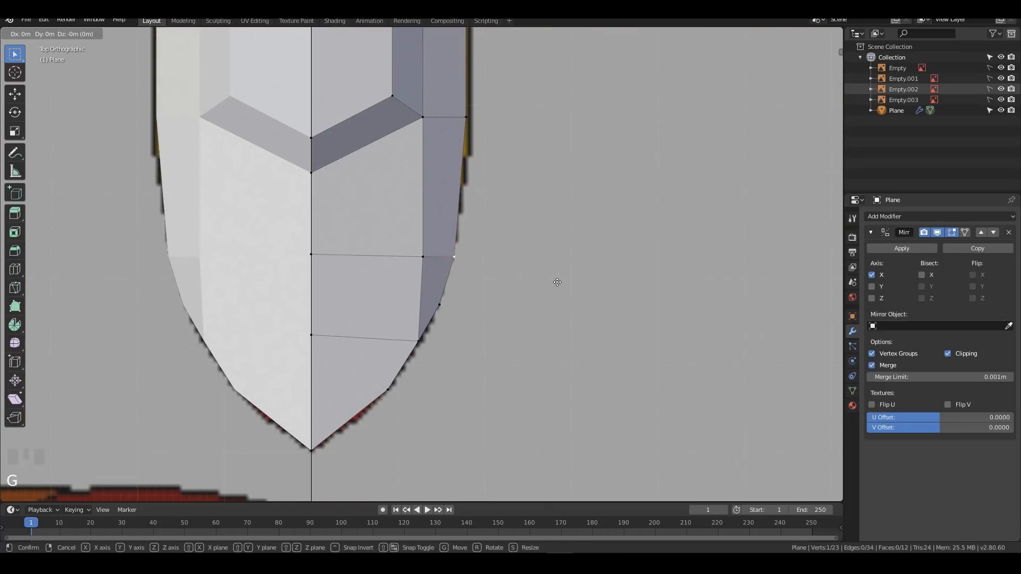
{"action": "key", "text": "x"}
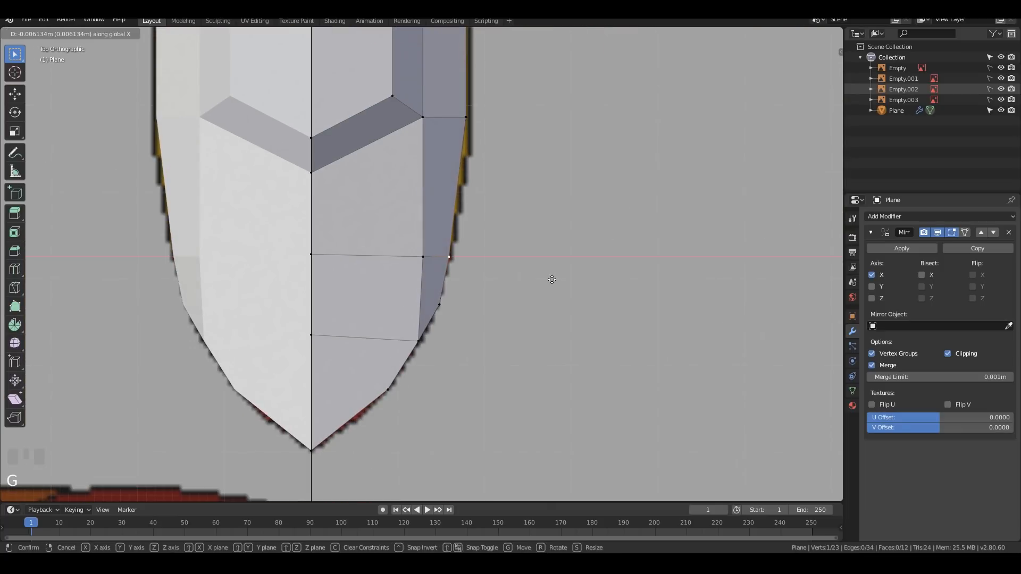
{"action": "left_click", "coordinate": [553, 279]}
Step: Extrude the side panel's lower front vertex about 0.055 m back and 0.055 m down to the end of the red bow stripe
{"action": "middle_click_drag", "start_coordinate": [466, 128], "coordinate": [561, 193]}
{"action": "scroll", "coordinate": [561, 194], "scroll_direction": "down", "scroll_amount": 2}
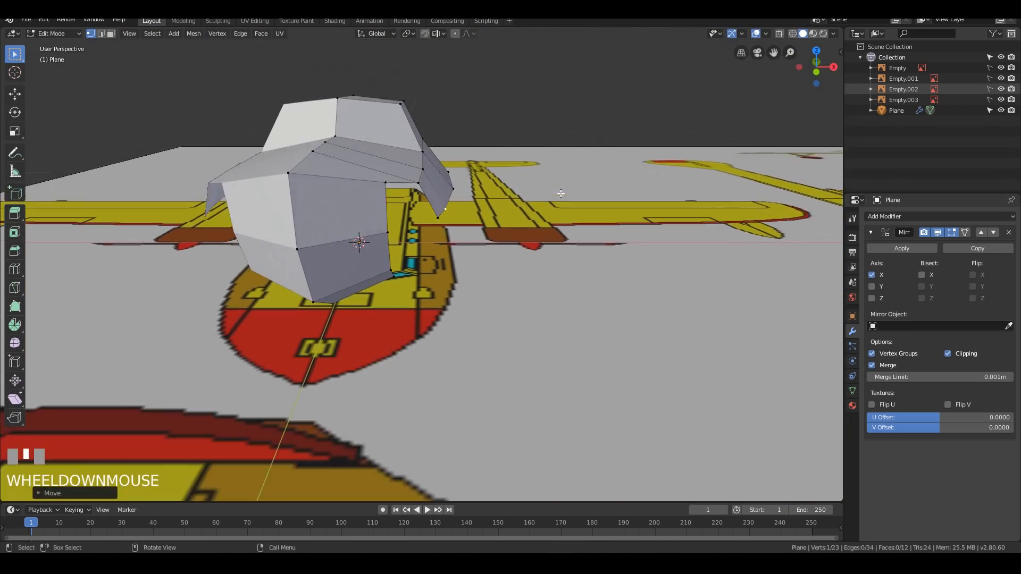
{"action": "middle_click_drag", "start_coordinate": [534, 241], "coordinate": [479, 239]}
{"action": "key", "text": "KP_3"}
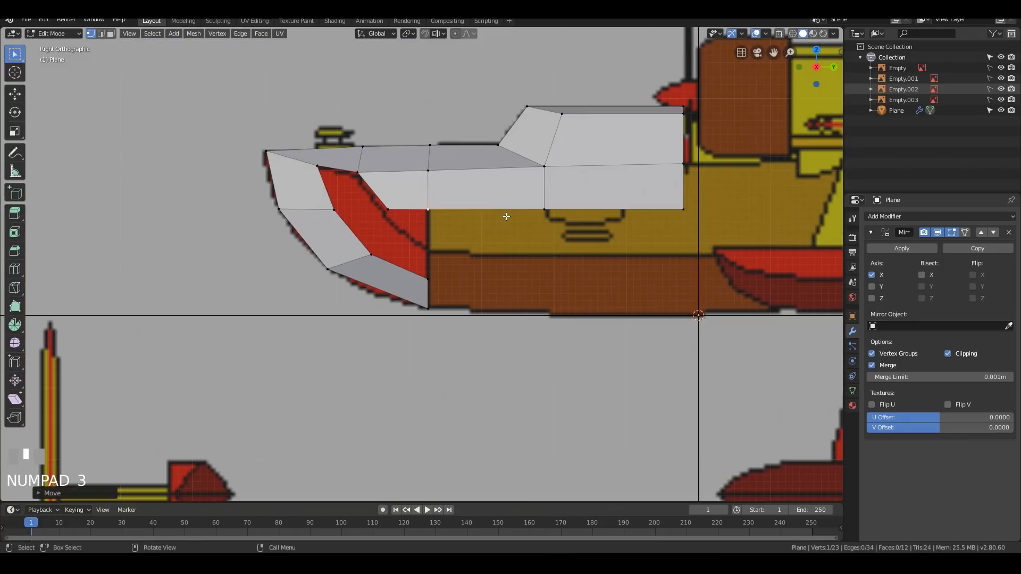
{"action": "left_click", "coordinate": [362, 174]}
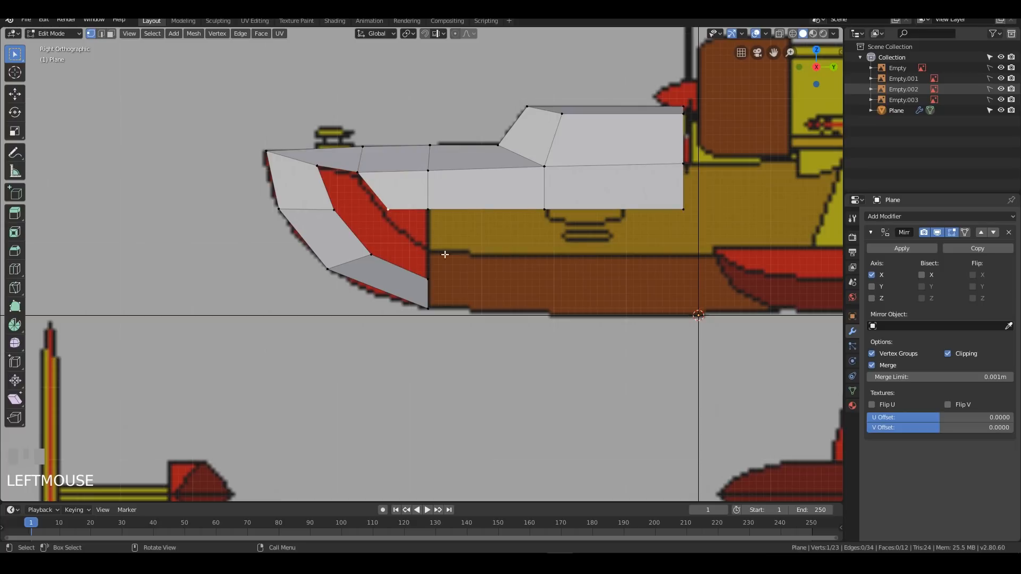
{"action": "middle_click_drag", "start_coordinate": [461, 237], "coordinate": [350, 203], "text": "shift"}
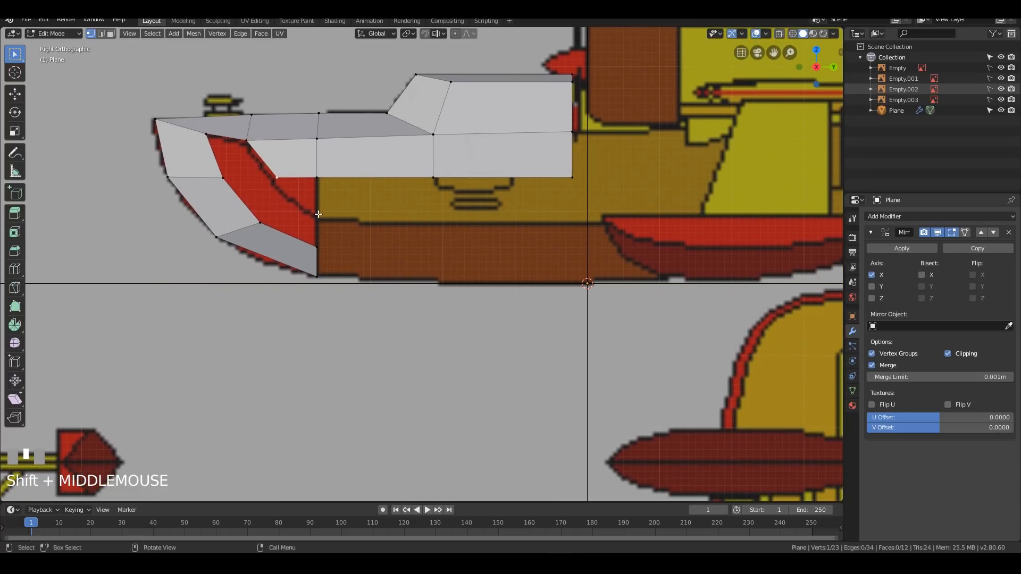
{"action": "key", "text": "e"}
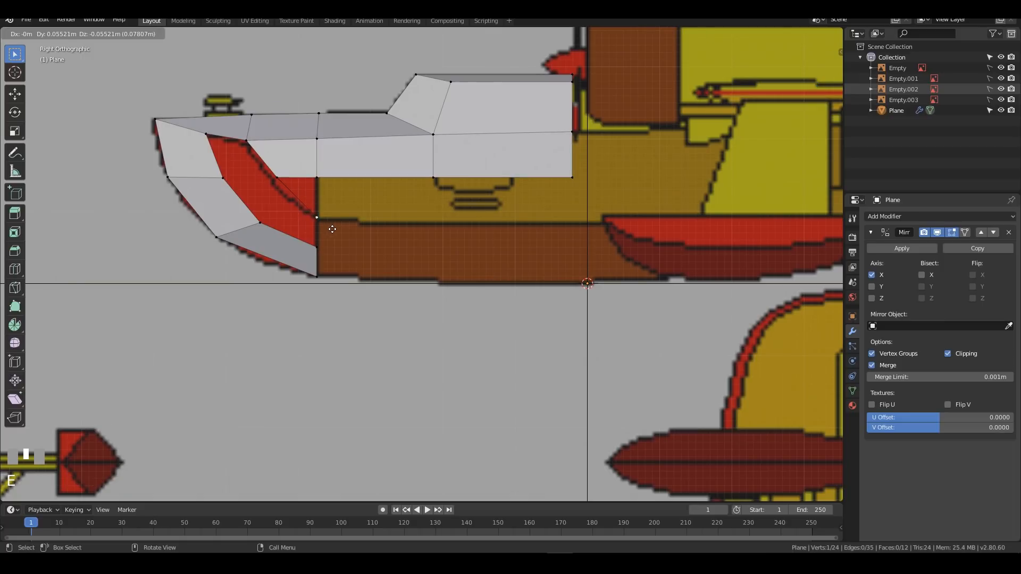
{"action": "left_click", "coordinate": [331, 228]}
Step: Fill a triangular face between the extruded vertex, the lower seam vertex and the side panel's lower front vertex
{"action": "left_click", "coordinate": [317, 177], "text": "shift"}
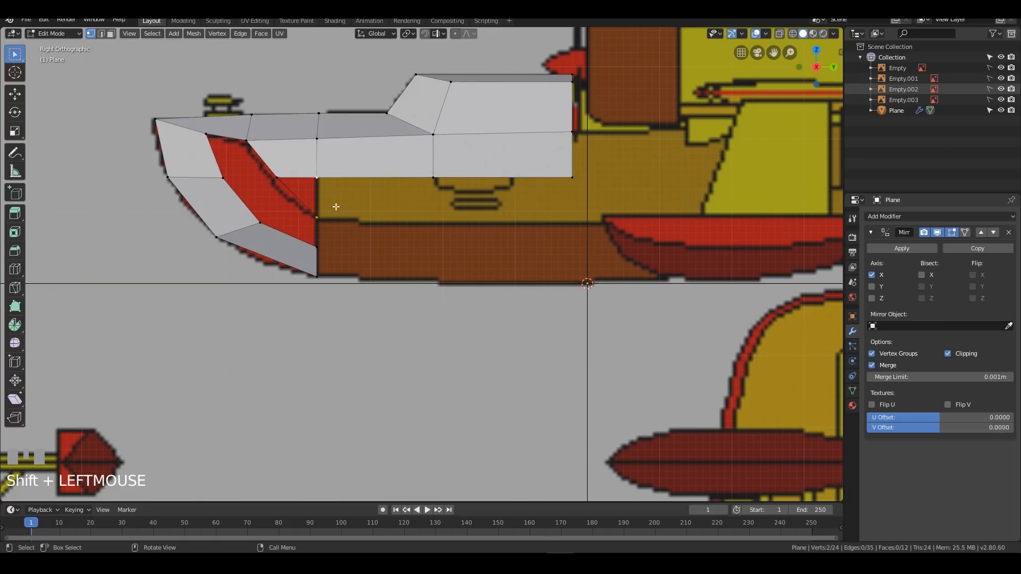
{"action": "left_click", "coordinate": [277, 177], "text": "shift"}
{"action": "key", "text": "f"}
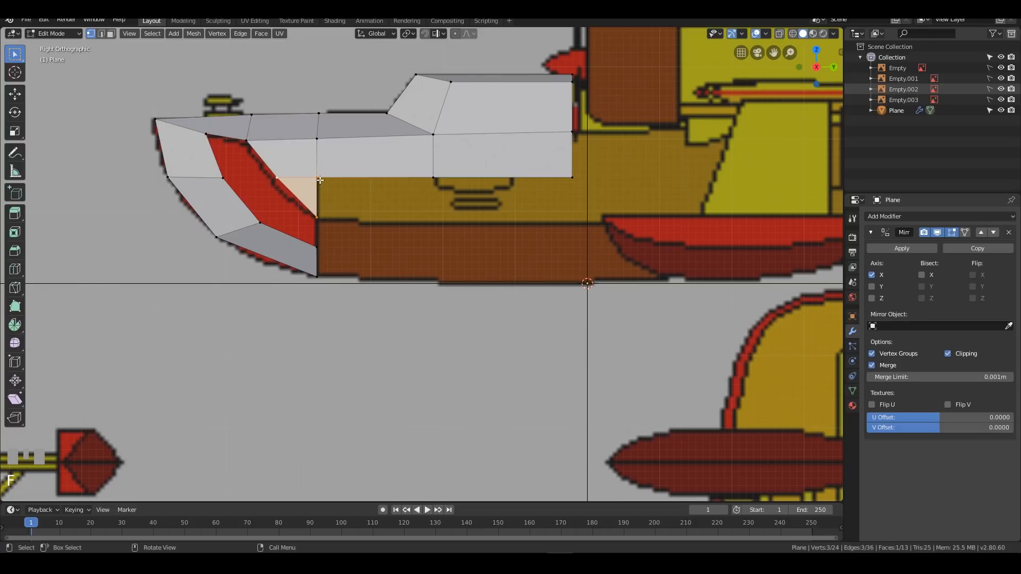
Step: Extrude the rear side panel's bottom edge about 0.054 m straight down along Z to the brown hull band
{"action": "key", "text": "2"}
{"action": "left_click", "coordinate": [441, 177]}
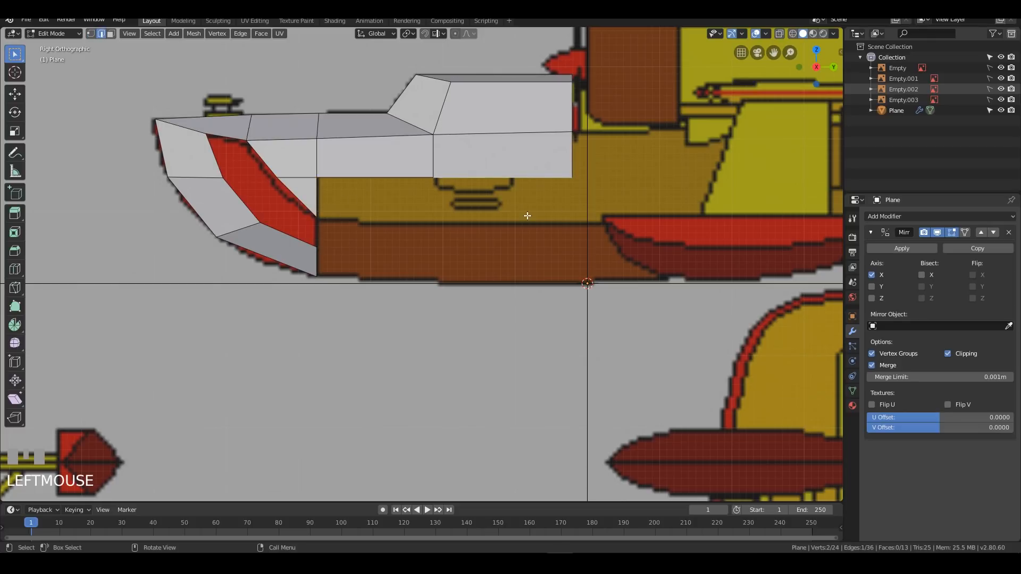
{"action": "key", "text": "e"}
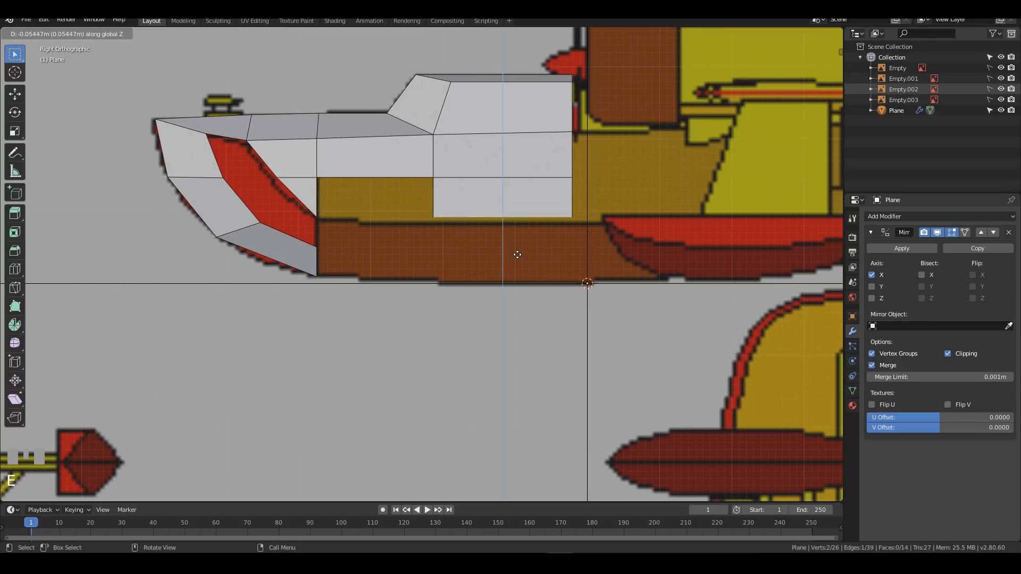
{"action": "left_click", "coordinate": [515, 256]}
Step: Fill the gap between the bow triangle's rear edge and the extruded panel's front edge with a face
{"action": "left_click", "coordinate": [336, 197]}
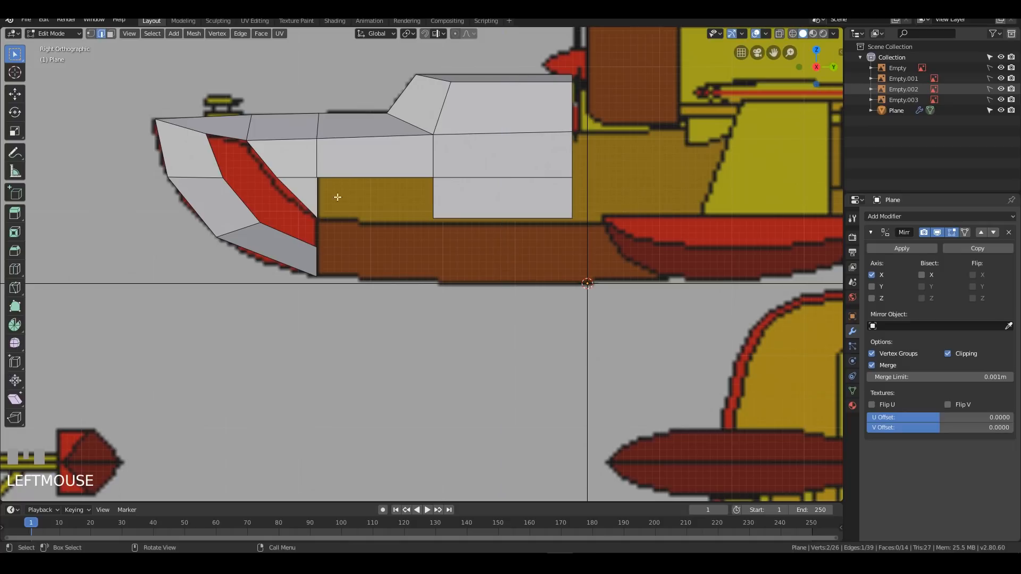
{"action": "left_click", "coordinate": [431, 198], "text": "shift"}
{"action": "key", "text": "f"}
Step: Select the three vertices along the new panels' bottom edge in the side view and scale them to 0 along Z
{"action": "key", "text": "grave"}
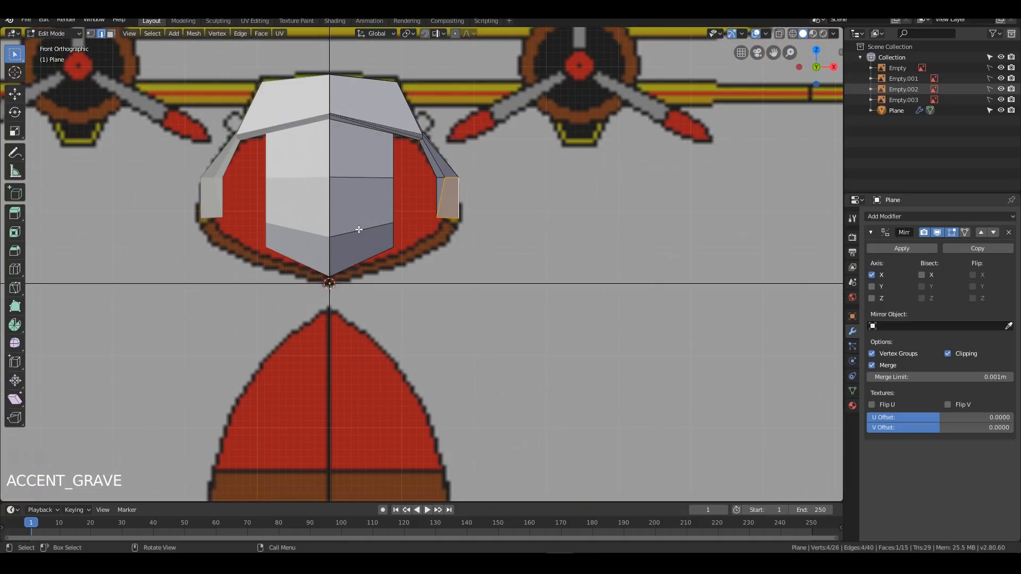
{"action": "key", "text": "KP_3"}
{"action": "key", "text": "1"}
{"action": "left_click_drag", "start_coordinate": [301, 214], "coordinate": [625, 234]}
{"action": "key", "text": "s"}
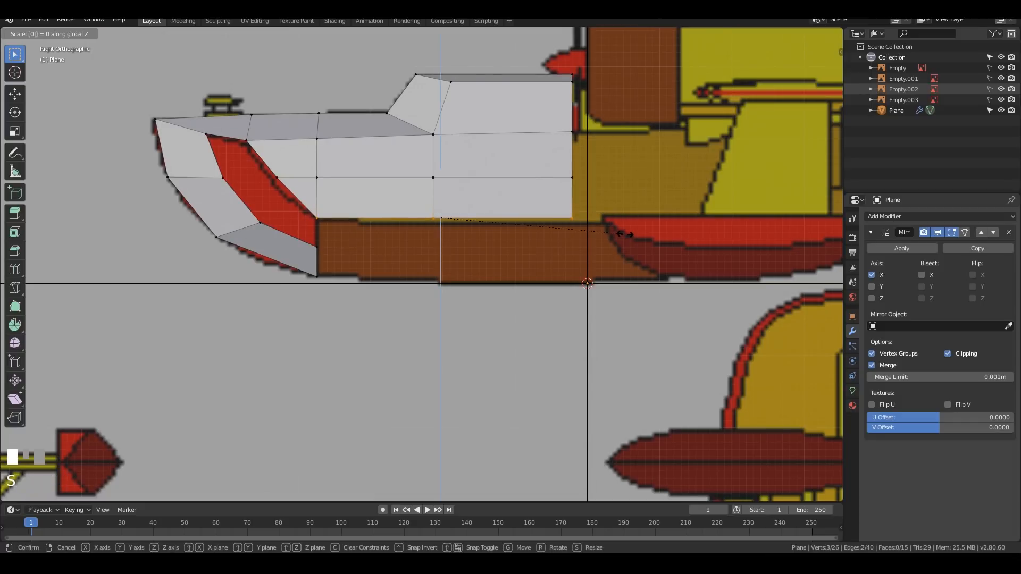
{"action": "key", "text": "KP_Enter"}
Step: Move the bottom row of vertices down along Z to the upper line of the brown band, adjusting its rotation slightly
{"action": "key", "text": "g"}
{"action": "key", "text": "z"}
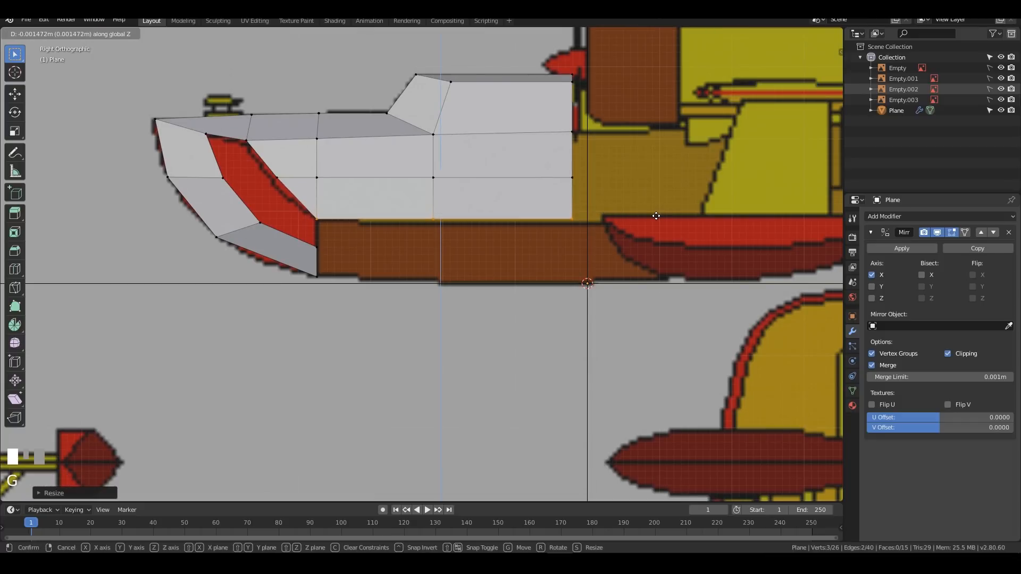
{"action": "left_click", "coordinate": [656, 219]}
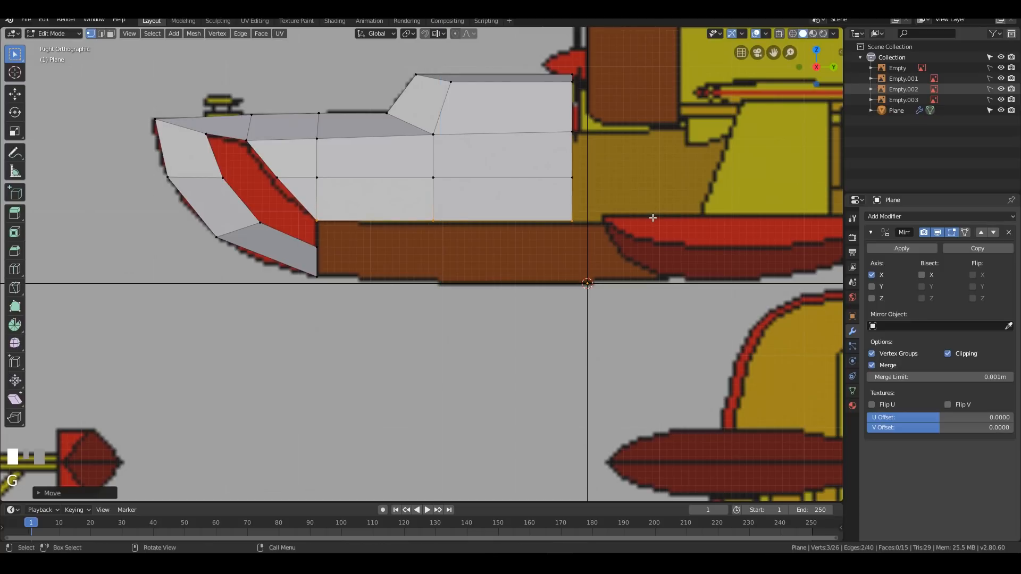
{"action": "key", "text": "r"}
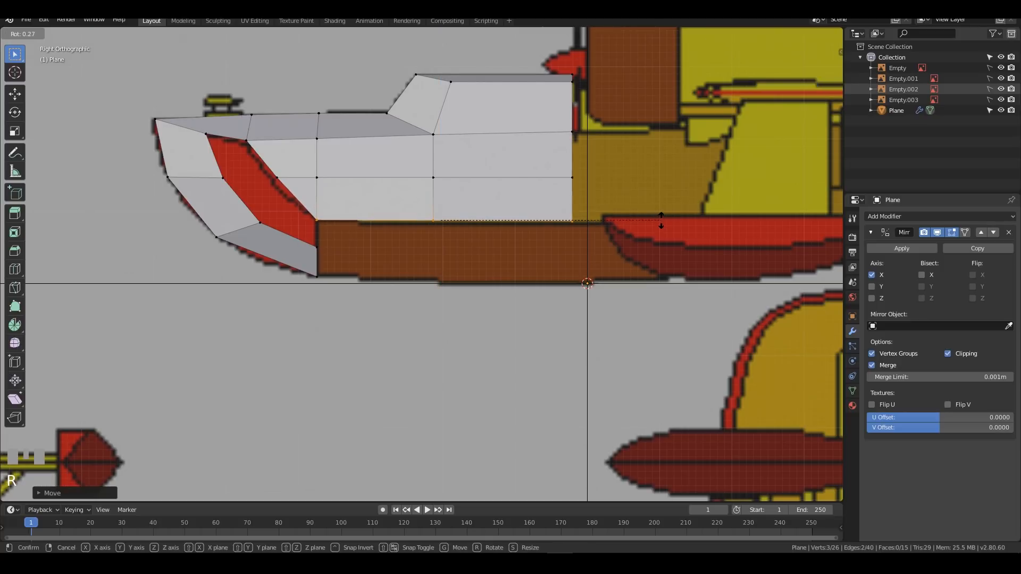
{"action": "left_click", "coordinate": [661, 220]}
{"action": "key", "text": "g"}
{"action": "key", "text": "z"}
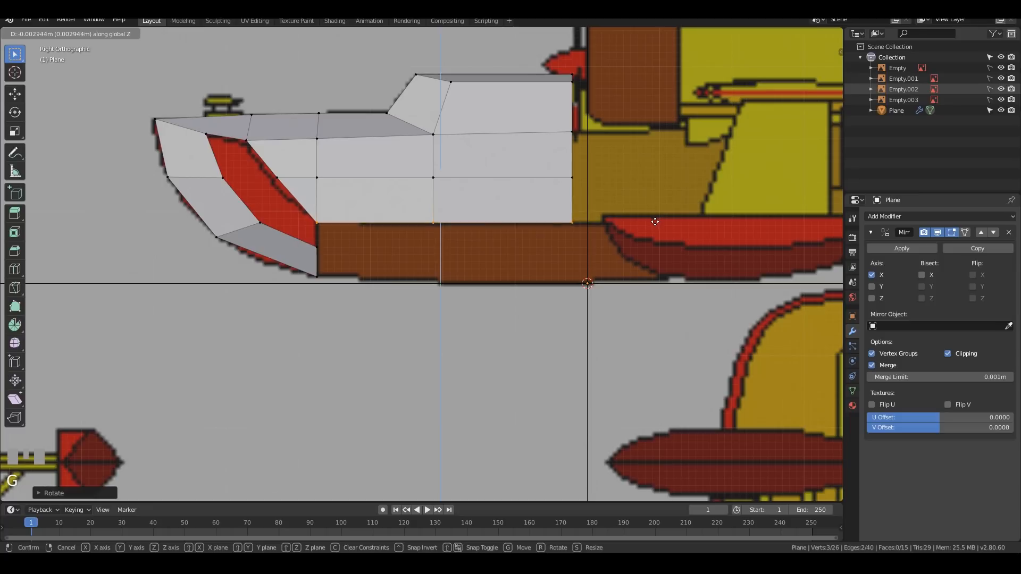
{"action": "left_click", "coordinate": [653, 220]}
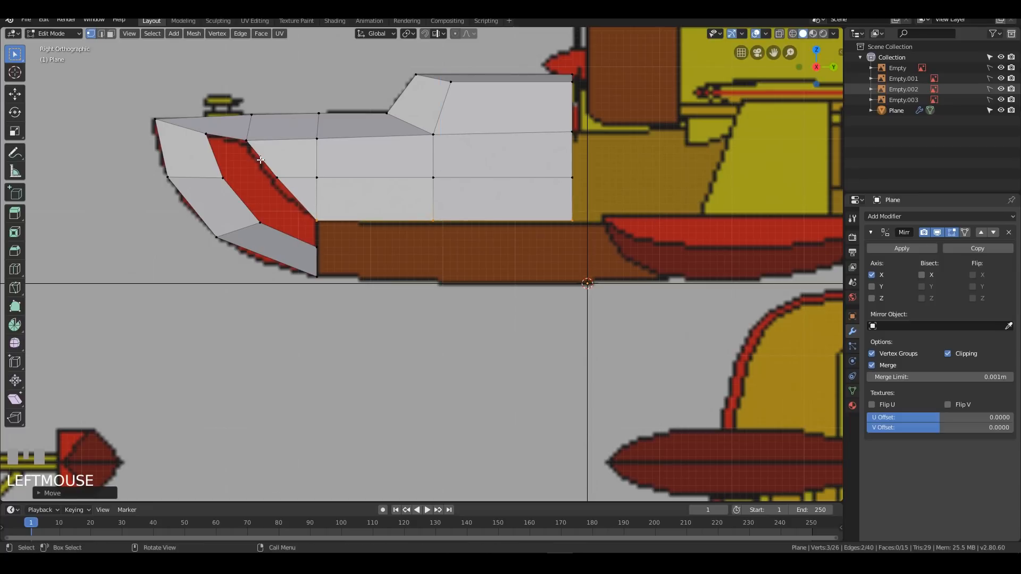
Step: Move the middle vertex of the side panel's sloping front edge along Y to adjust the bow outline
{"action": "left_click_drag", "start_coordinate": [269, 171], "coordinate": [297, 184]}
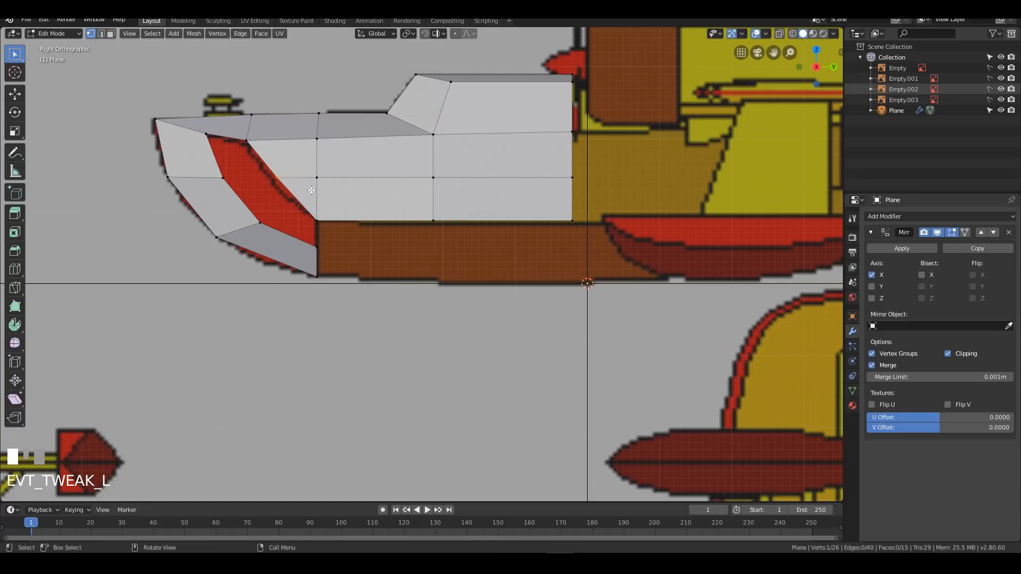
{"action": "key", "text": "g"}
{"action": "key", "text": "y"}
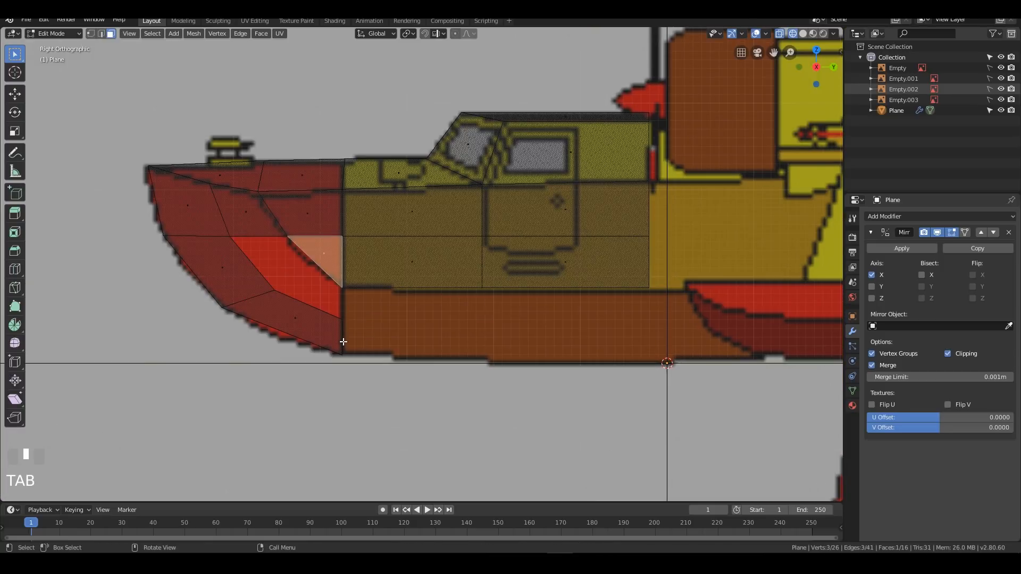
Step: Extrude the rear edge of the bow's keel strip backward along Y to the cabin's front column of vertices
{"action": "left_click", "coordinate": [376, 346]}
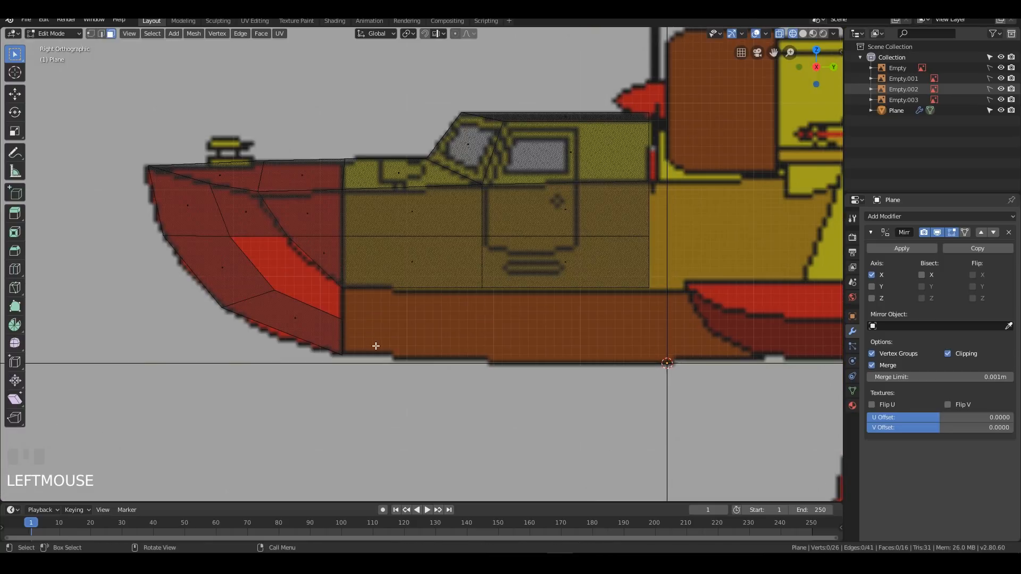
{"action": "key", "text": "2"}
{"action": "left_click", "coordinate": [345, 334]}
{"action": "key", "text": "e"}
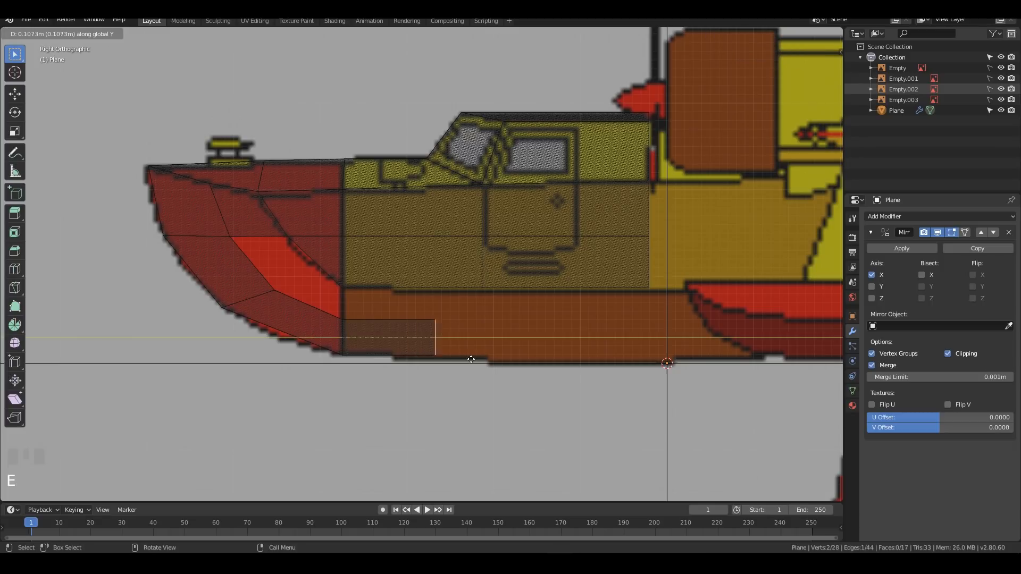
{"action": "left_click", "coordinate": [505, 361]}
Step: Select the five vertices in the column at the cabin front and the keel strip's end and scale them along Y into line
{"action": "key", "text": "1"}
{"action": "left_click_drag", "start_coordinate": [474, 169], "coordinate": [504, 376]}
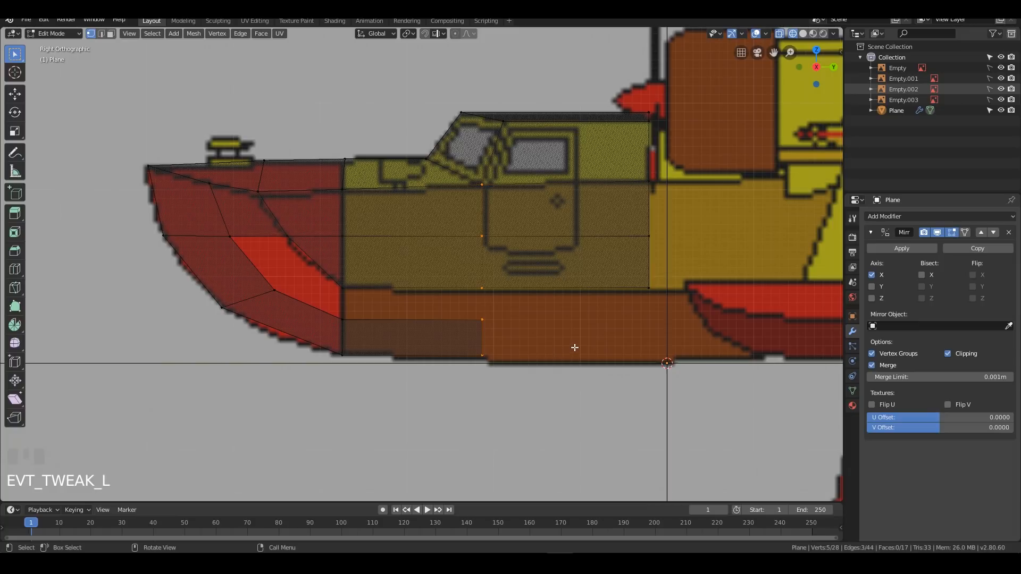
{"action": "key", "text": "s"}
{"action": "key", "text": "KP_Enter"}
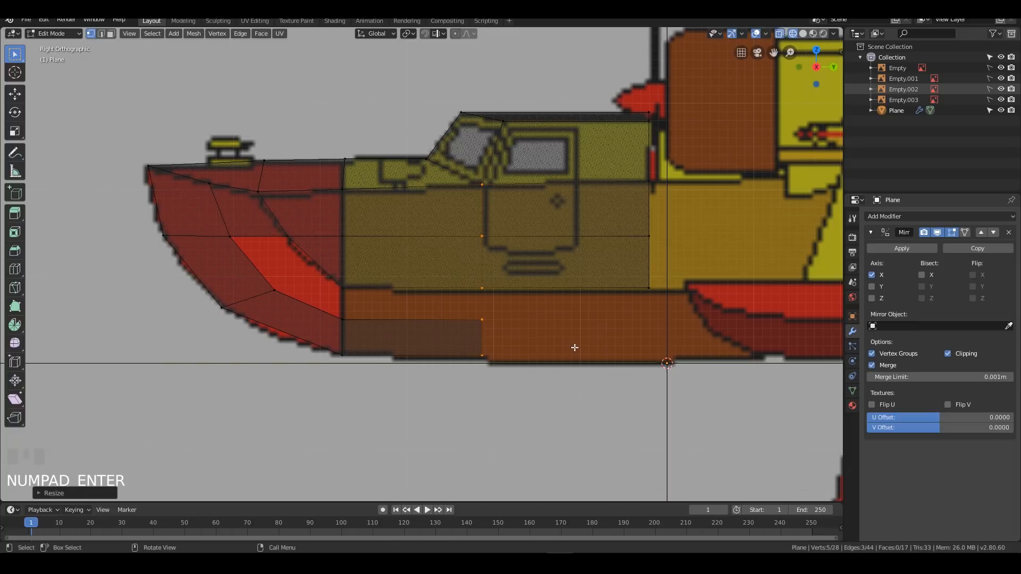
Step: Fill a face between the front side panel's bottom edge and the extruded keel strip's upper edge
{"action": "key", "text": "2"}
{"action": "left_click", "coordinate": [392, 320], "text": "shift"}
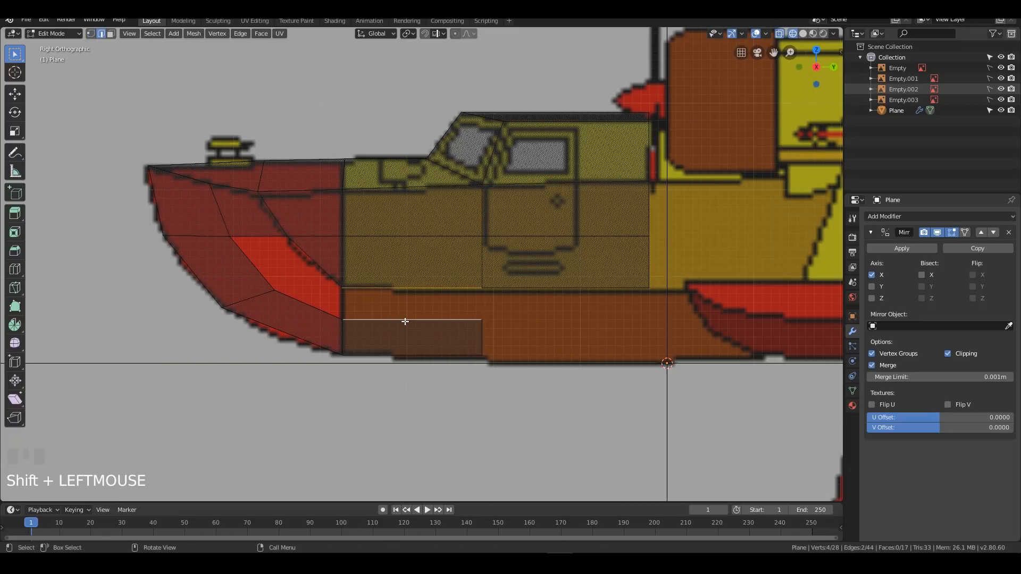
{"action": "key", "text": "f"}
{"action": "middle_click_drag", "start_coordinate": [485, 219], "coordinate": [610, 325]}
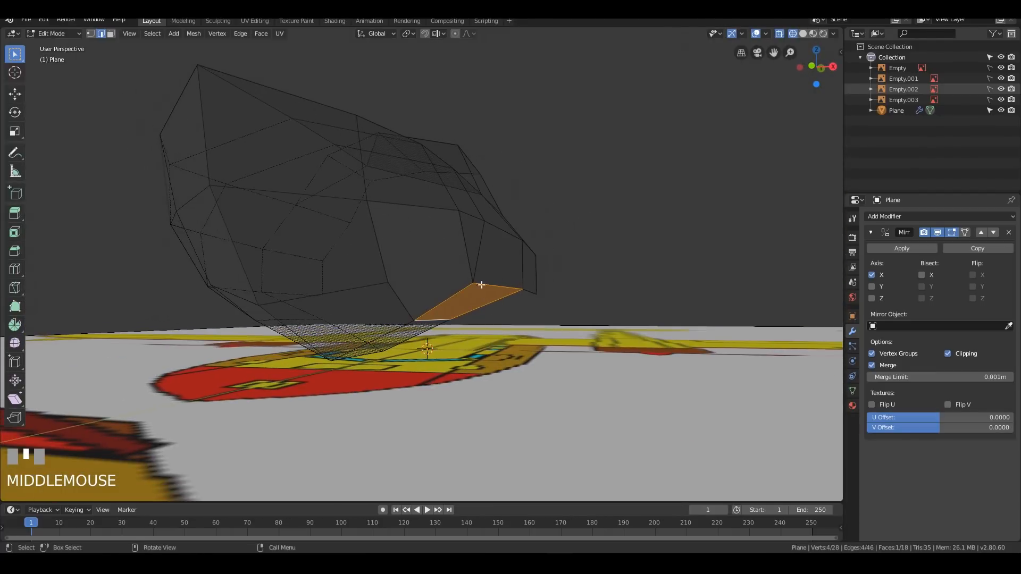
Step: Select the edge shared by the keel strip and the new panel and lower it about 0.03 m along Z
{"action": "left_click", "coordinate": [610, 328]}
{"action": "key", "text": "KP_1"}
{"action": "middle_click_drag", "start_coordinate": [637, 300], "coordinate": [402, 320]}
{"action": "left_click", "coordinate": [410, 322]}
{"action": "key", "text": "KP_1"}
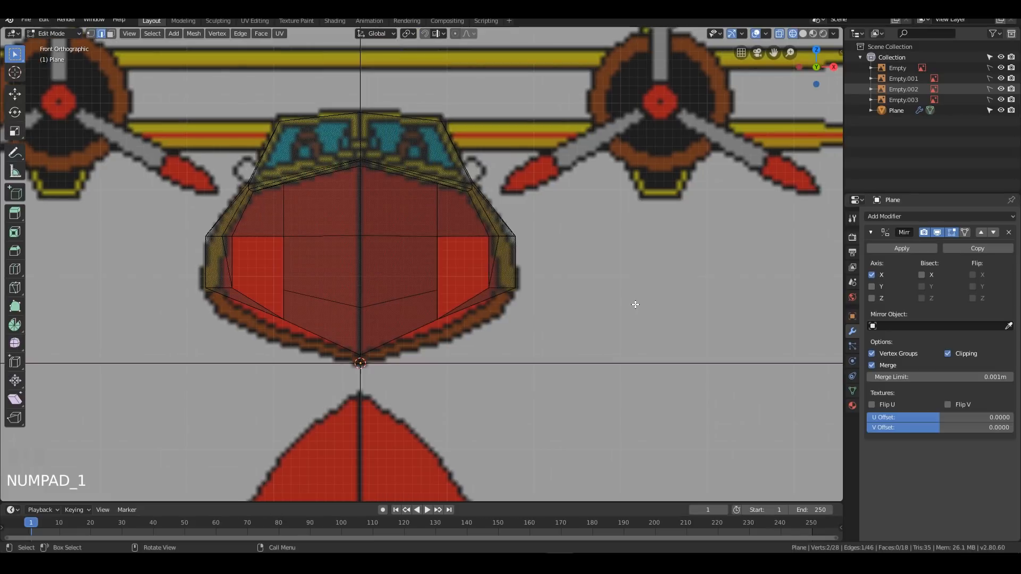
{"action": "key", "text": "g"}
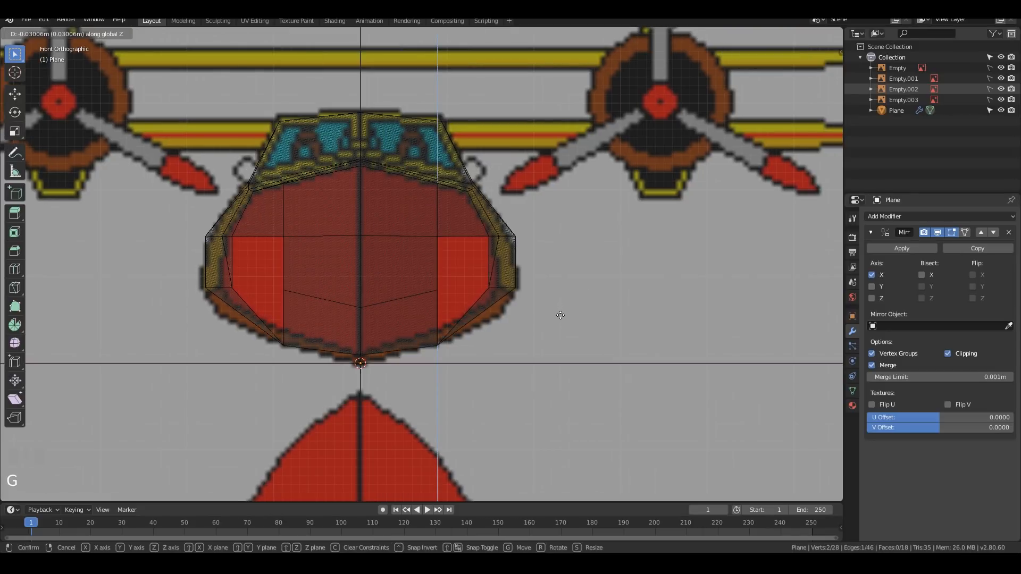
{"action": "left_click", "coordinate": [561, 312]}
Step: Select the centre-line keel vertices in the front view and lower them about 0.004 m along Z
{"action": "key", "text": "1"}
{"action": "left_click_drag", "start_coordinate": [351, 334], "coordinate": [388, 370]}
{"action": "key", "text": "g"}
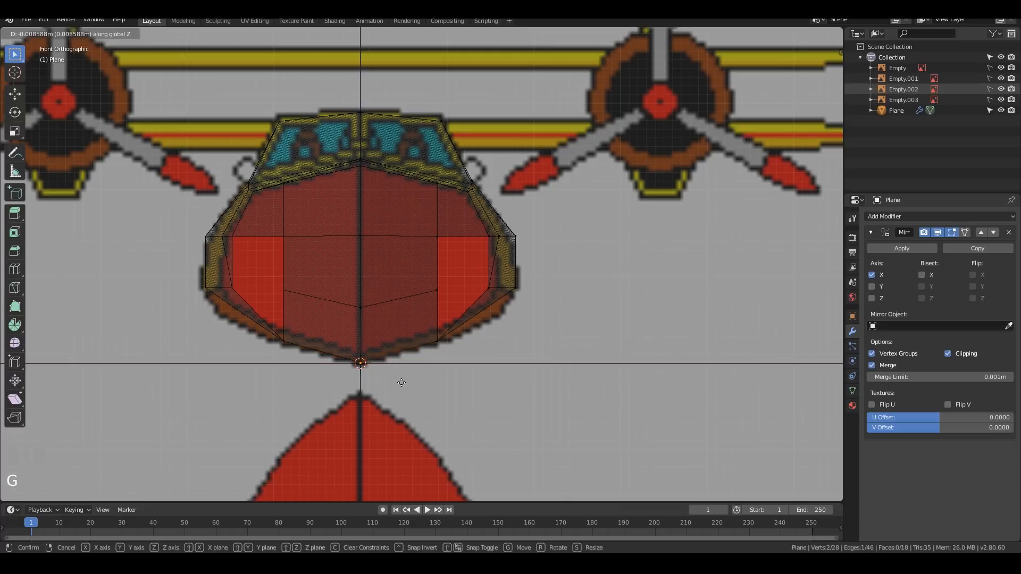
{"action": "left_click", "coordinate": [401, 383]}
{"action": "middle_click_drag", "start_coordinate": [401, 383], "coordinate": [441, 357]}
{"action": "key", "text": "KP_1"}
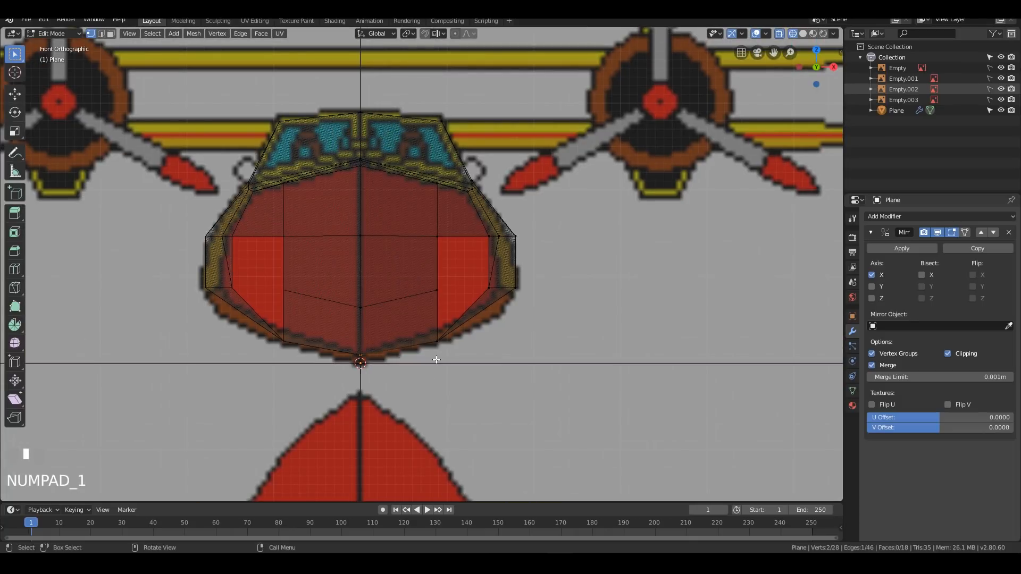
{"action": "key", "text": "g"}
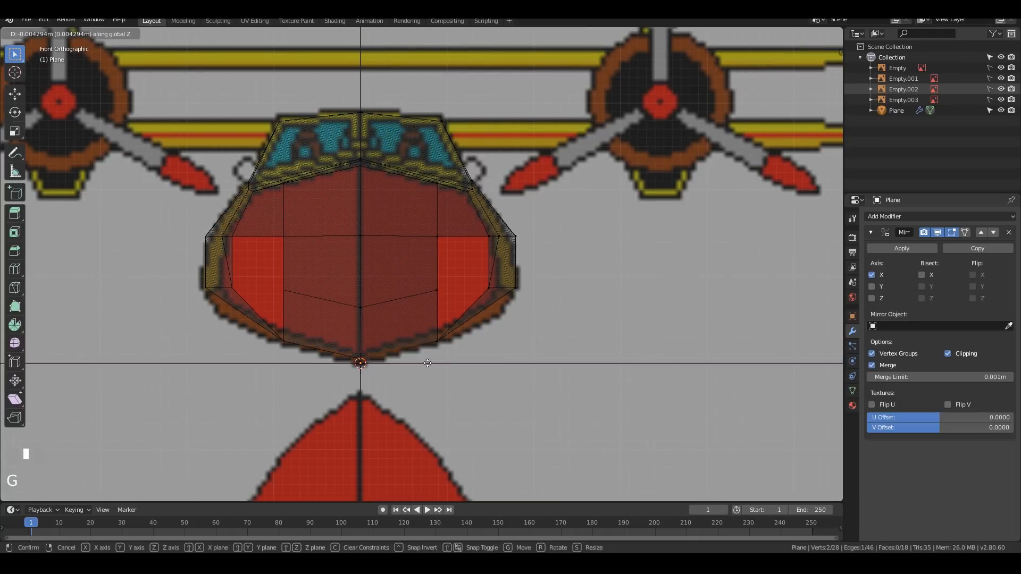
{"action": "left_click", "coordinate": [428, 359]}
Step: Raise the keel strip's outer edge about 0.01 m along Z in the front view
{"action": "key", "text": "g"}
{"action": "key", "text": "z"}
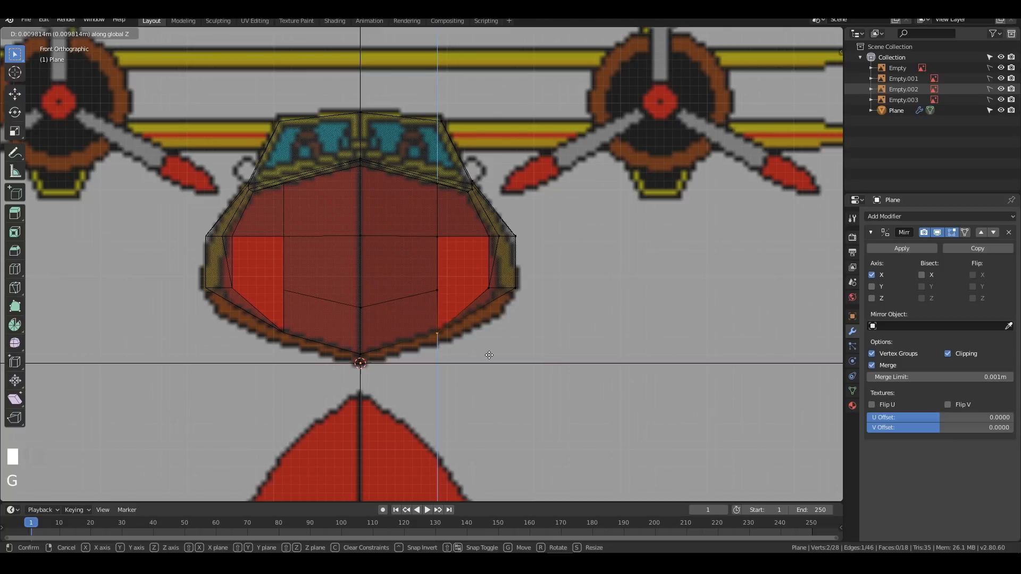
{"action": "left_click", "coordinate": [489, 355]}
Step: Turn off X-ray and move the mid-height bow side vertex about 0.008 m inward along X to the top-view outline
{"action": "middle_click_drag", "start_coordinate": [594, 307], "coordinate": [556, 286]}
{"action": "key", "text": "alt+z"}
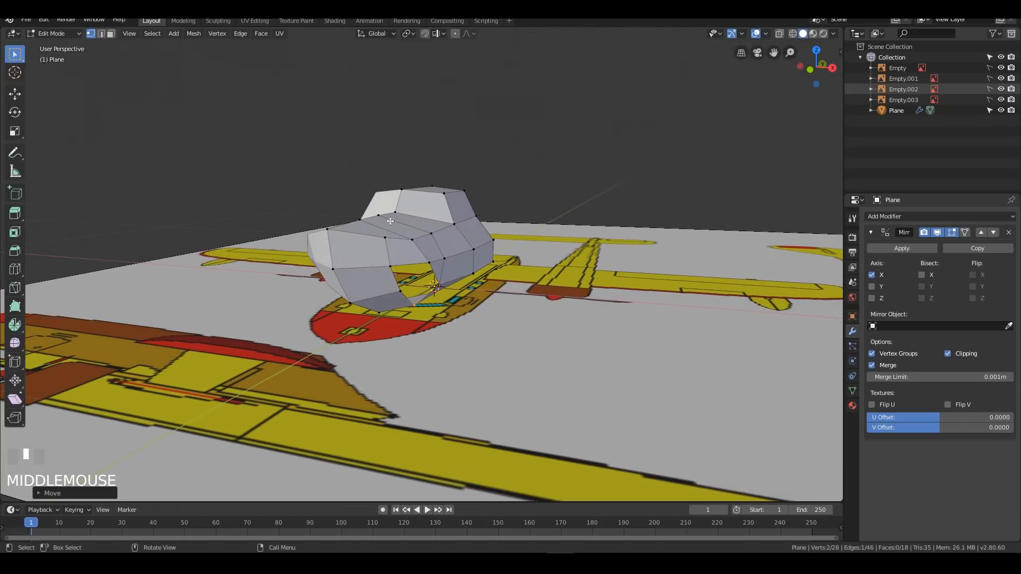
{"action": "mouse_move", "coordinate": [420, 299]}
{"action": "middle_mouse_down"}
{"action": "mouse_move", "coordinate": [479, 309]}
{"action": "mouse_move", "coordinate": [530, 296]}
{"action": "mouse_move", "coordinate": [403, 302]}
{"action": "middle_mouse_up"}
{"action": "scroll", "coordinate": [447, 283], "scroll_direction": "up", "scroll_amount": 3}
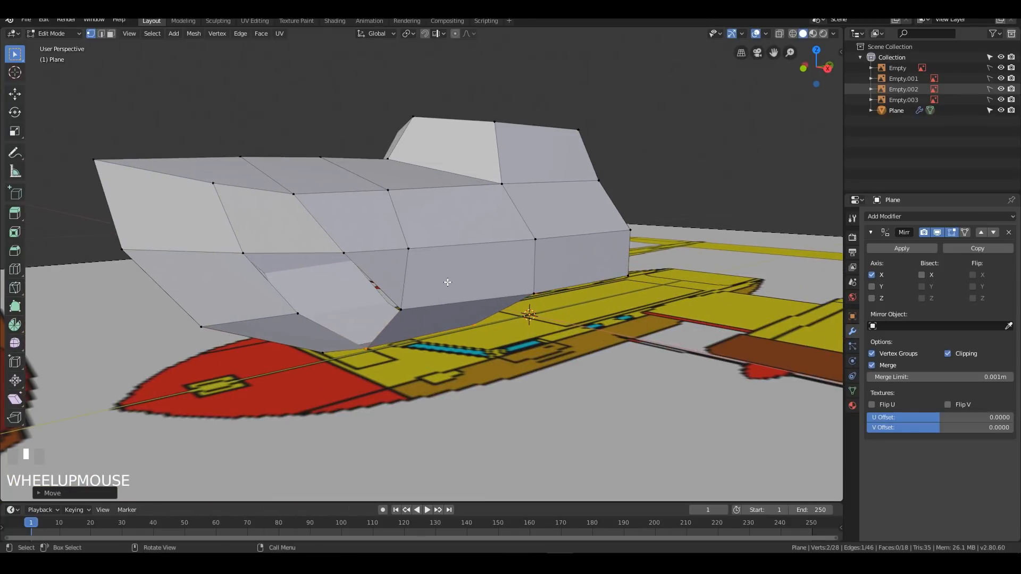
{"action": "middle_click_drag", "start_coordinate": [458, 292], "coordinate": [552, 296]}
{"action": "left_click", "coordinate": [375, 287]}
{"action": "key", "text": "KP_7"}
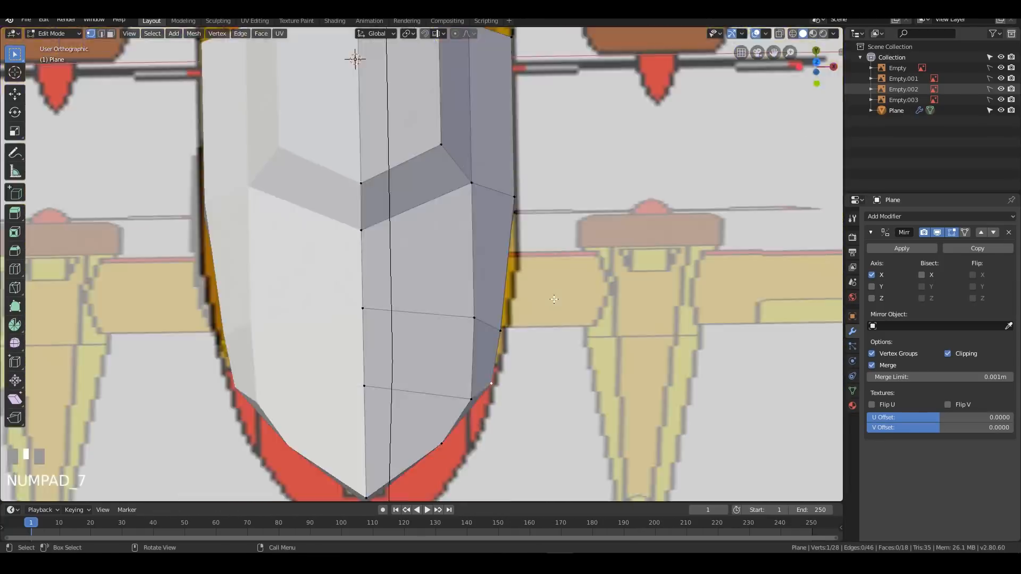
{"action": "middle_click_drag", "start_coordinate": [563, 411], "coordinate": [574, 312], "text": "shift"}
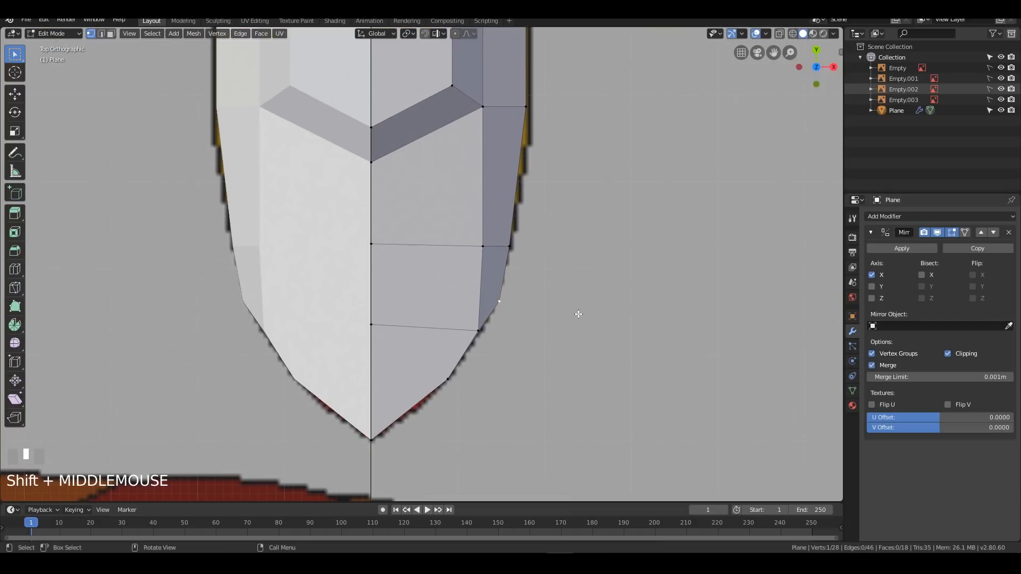
{"action": "key", "text": "g"}
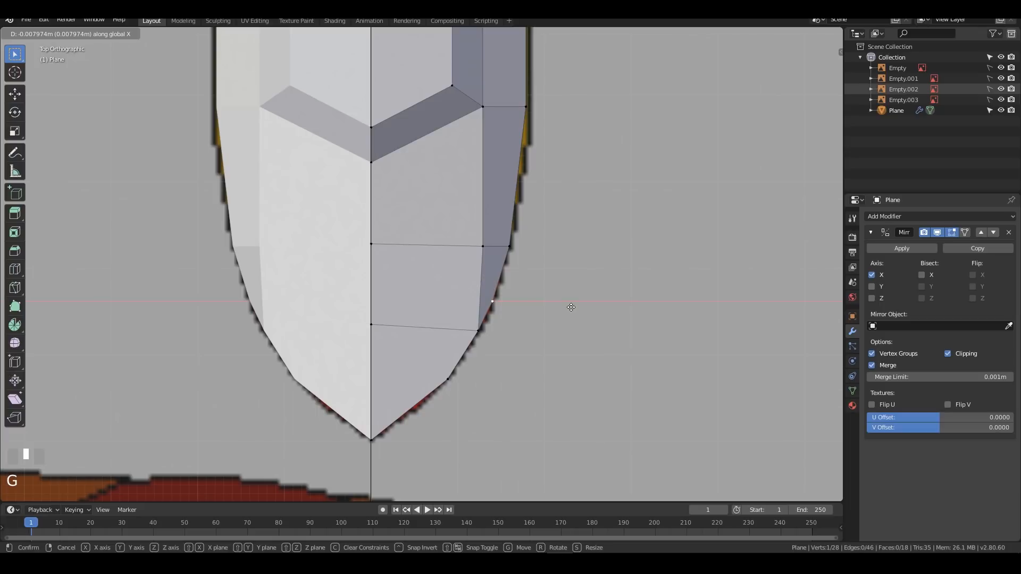
{"action": "left_click", "coordinate": [572, 307]}
Step: Move the deck-edge vertex behind the nose about 0.012 m inward along X
{"action": "middle_click_drag", "start_coordinate": [572, 307], "coordinate": [564, 258]}
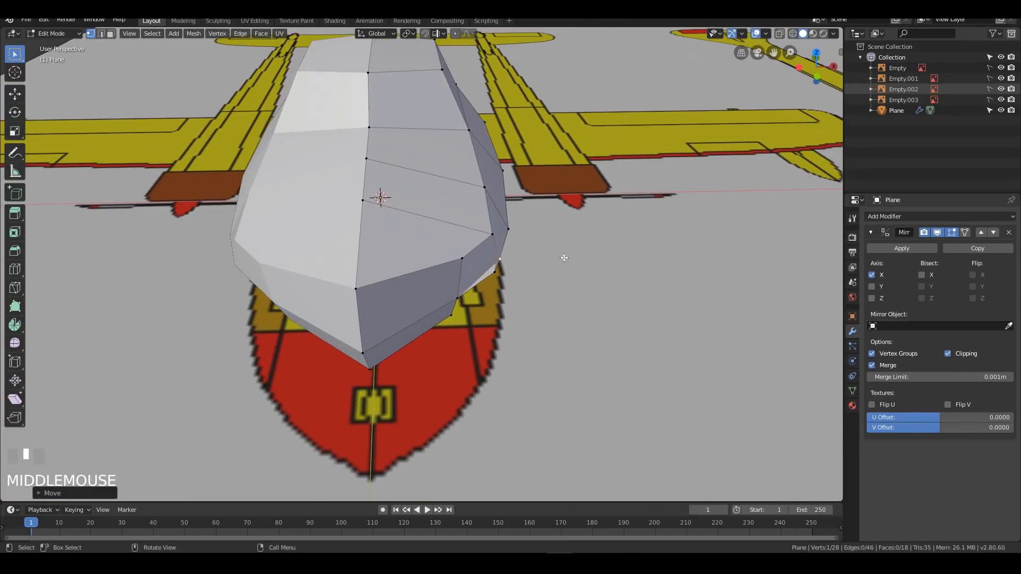
{"action": "left_click", "coordinate": [685, 290]}
{"action": "key", "text": "KP_7"}
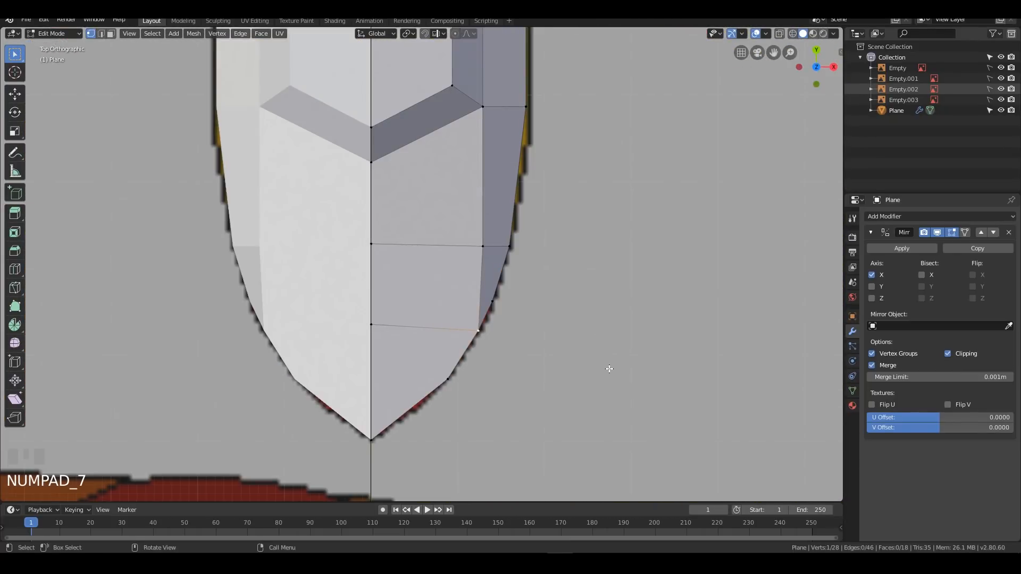
{"action": "key", "text": "g"}
{"action": "key", "text": "x"}
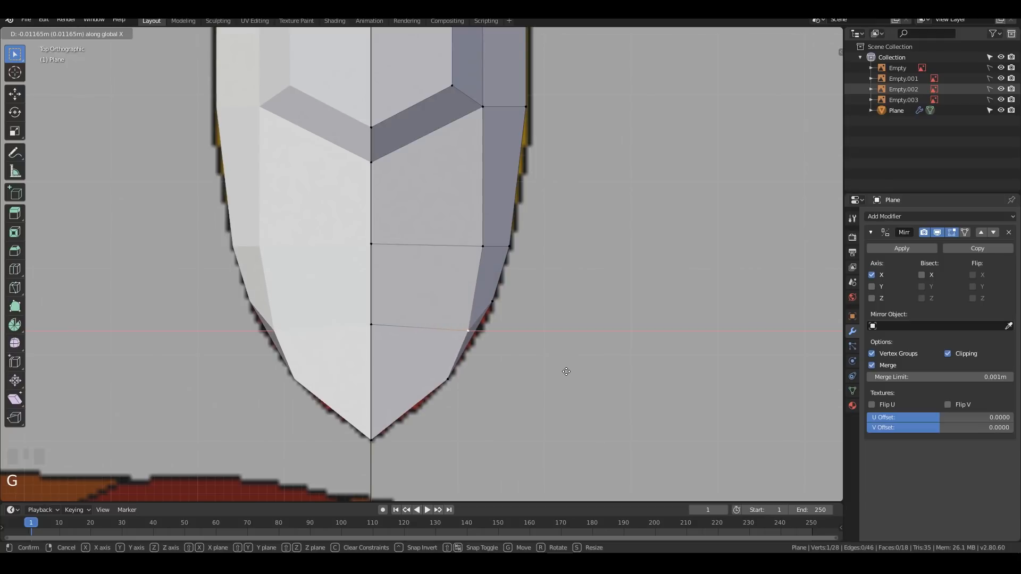
{"action": "left_click", "coordinate": [567, 371]}
Step: Move the foremost deck-edge side vertex about 0.001 m inward along X in the top view
{"action": "middle_click_drag", "start_coordinate": [547, 372], "coordinate": [528, 165]}
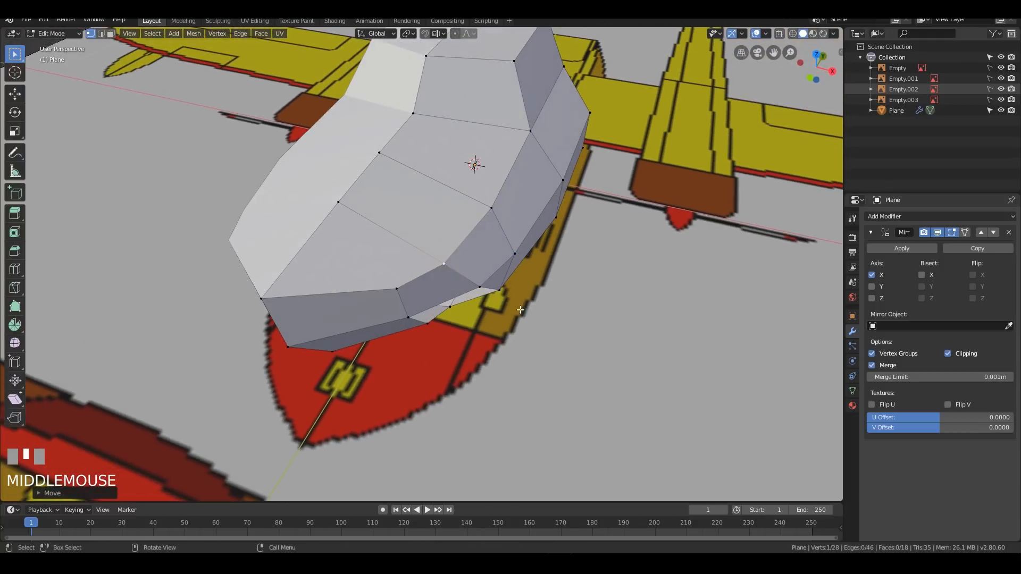
{"action": "middle_click_drag", "start_coordinate": [500, 169], "coordinate": [522, 165]}
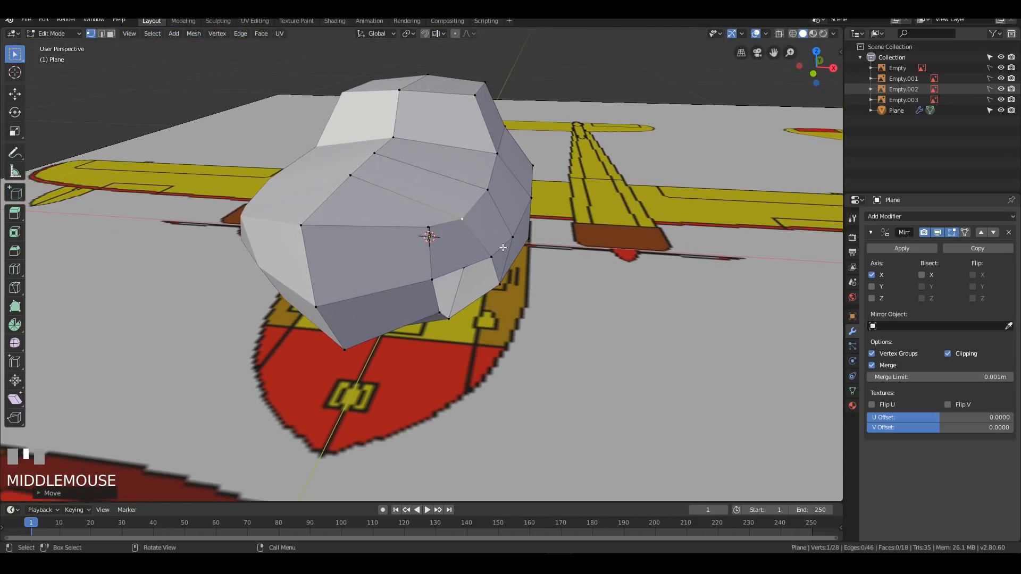
{"action": "middle_click_drag", "start_coordinate": [503, 230], "coordinate": [317, 262]}
{"action": "left_click", "coordinate": [296, 192]}
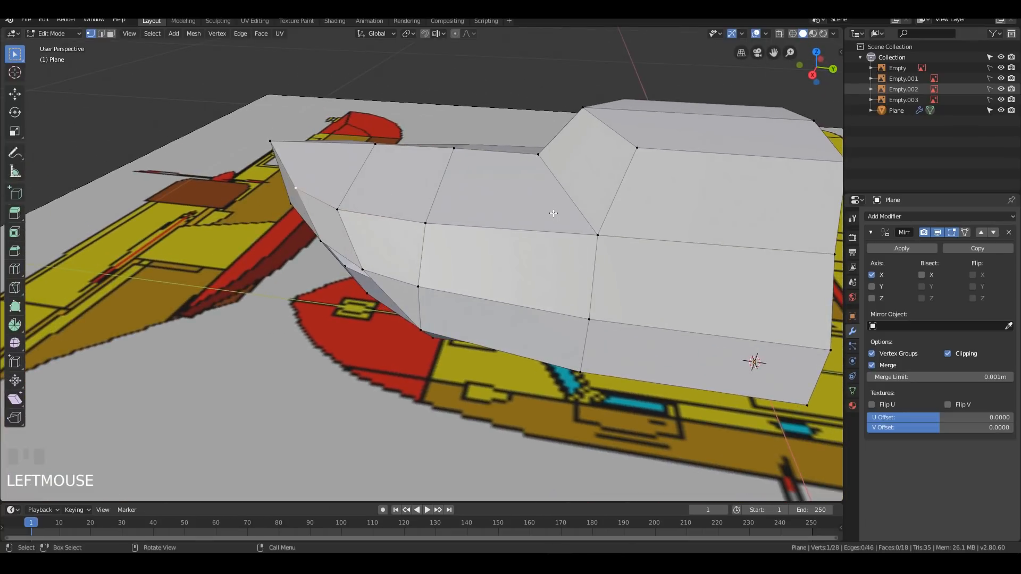
{"action": "key", "text": "KP_7"}
{"action": "key", "text": "g"}
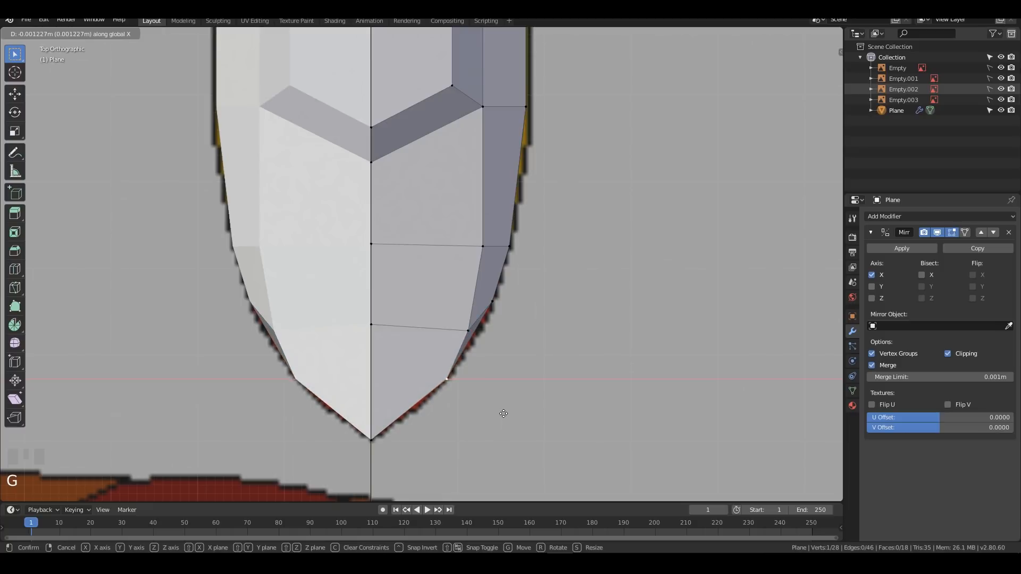
{"action": "left_click", "coordinate": [504, 414]}
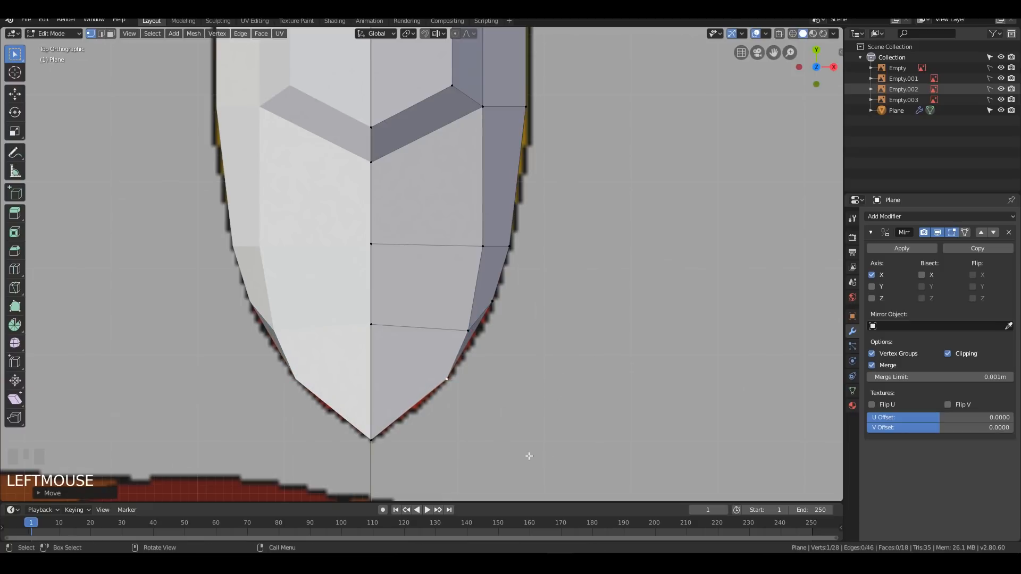
Step: Close the open gap in the bow's side with two faces, each built between a pair of opposing edges
{"action": "middle_click_drag", "start_coordinate": [577, 389], "coordinate": [451, 298]}
{"action": "key", "text": "2"}
{"action": "left_click", "coordinate": [346, 251]}
{"action": "left_click", "coordinate": [443, 239], "text": "shift"}
{"action": "key", "text": "f"}
{"action": "left_click", "coordinate": [426, 293]}
{"action": "left_click", "coordinate": [471, 335], "text": "shift"}
{"action": "key", "text": "f"}
{"action": "middle_click_drag", "start_coordinate": [492, 330], "coordinate": [531, 327]}
{"action": "left_click", "coordinate": [638, 323]}
Step: Inspect the bow, hull and cabin shape from several angles
{"action": "scroll", "coordinate": [483, 200], "scroll_direction": "down", "scroll_amount": 5}
{"action": "middle_click_drag", "start_coordinate": [414, 121], "coordinate": [531, 297]}
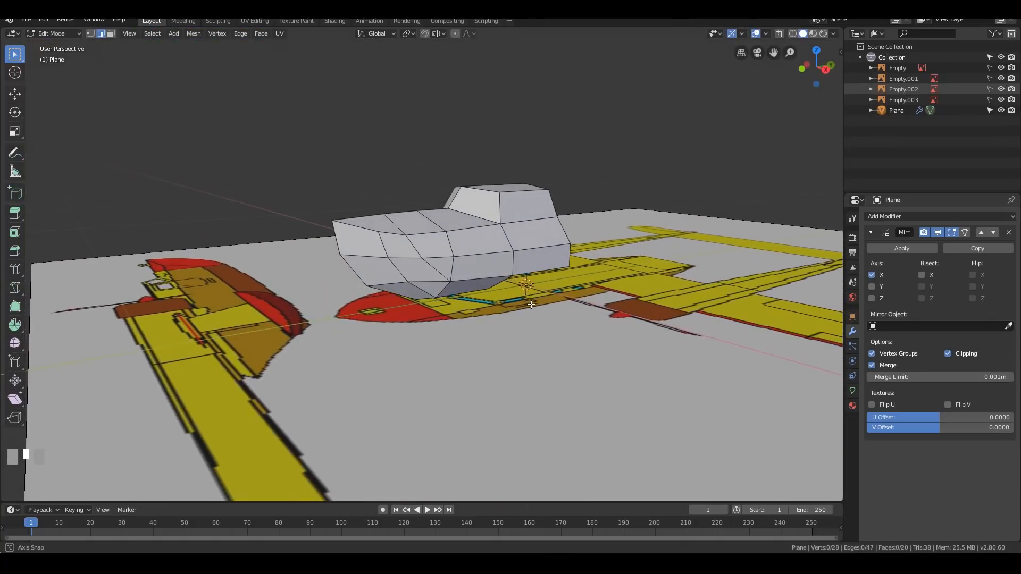
{"action": "scroll", "coordinate": [532, 298], "scroll_direction": "up", "scroll_amount": 3}
{"action": "middle_click_drag", "start_coordinate": [440, 281], "coordinate": [381, 265]}
{"action": "scroll", "coordinate": [447, 259], "scroll_direction": "down", "scroll_amount": 2}
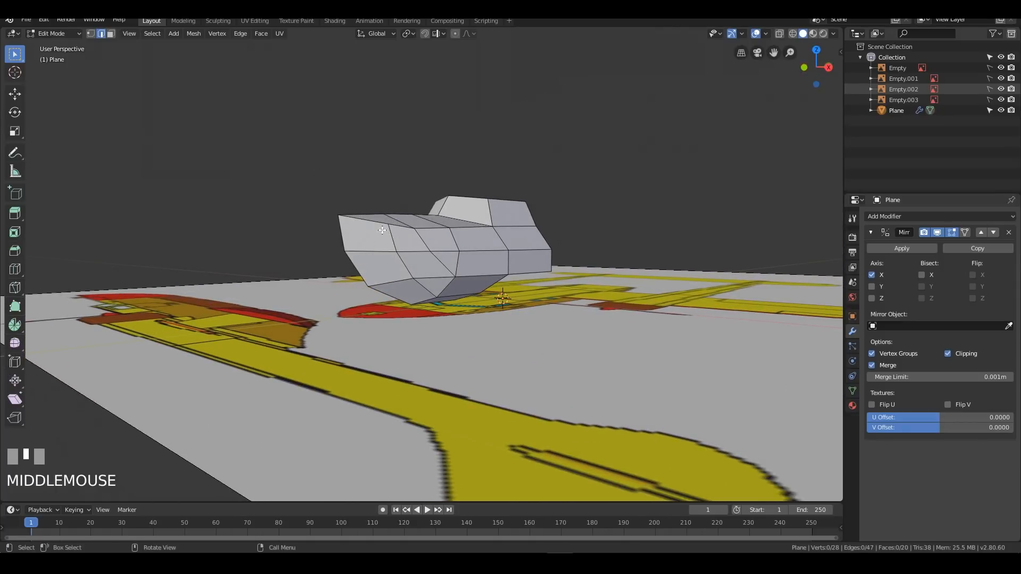
{"action": "middle_click_drag", "start_coordinate": [393, 235], "coordinate": [548, 241]}
Step: Try a level 2 subdivision surface on the fuselage in Object Mode and undo it
{"action": "key", "text": "Tab"}
{"action": "key", "text": "ctrl+2"}
{"action": "key", "text": "ctrl+z"}
Step: Show the fuselage in wireframe over the side-view blueprint, centred on the lower hull beneath the cabin
{"action": "scroll", "coordinate": [547, 241], "scroll_direction": "down", "scroll_amount": 2}
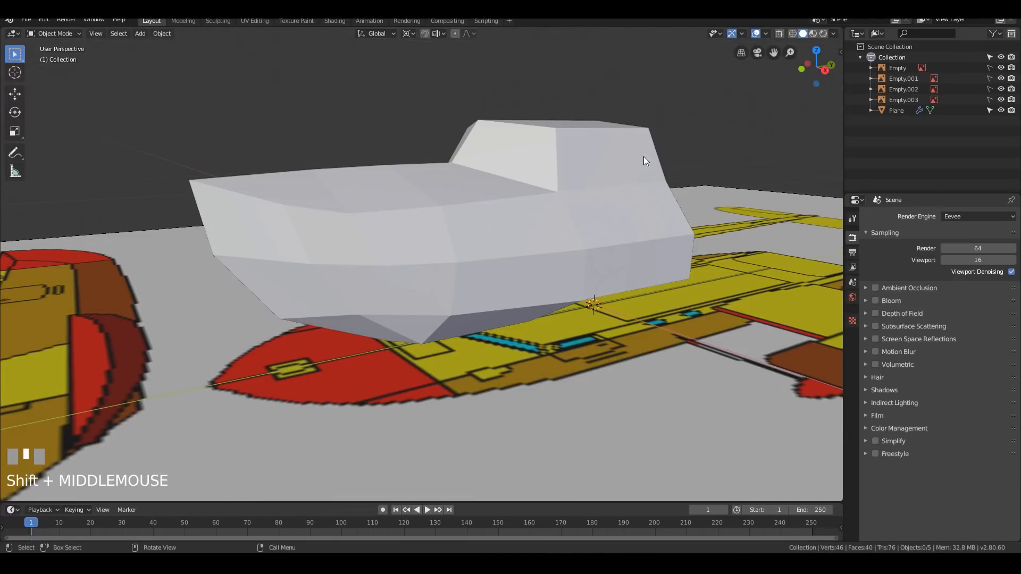
{"action": "middle_click_drag", "start_coordinate": [575, 298], "coordinate": [612, 266]}
{"action": "middle_click_drag", "start_coordinate": [702, 284], "coordinate": [562, 270], "text": "shift"}
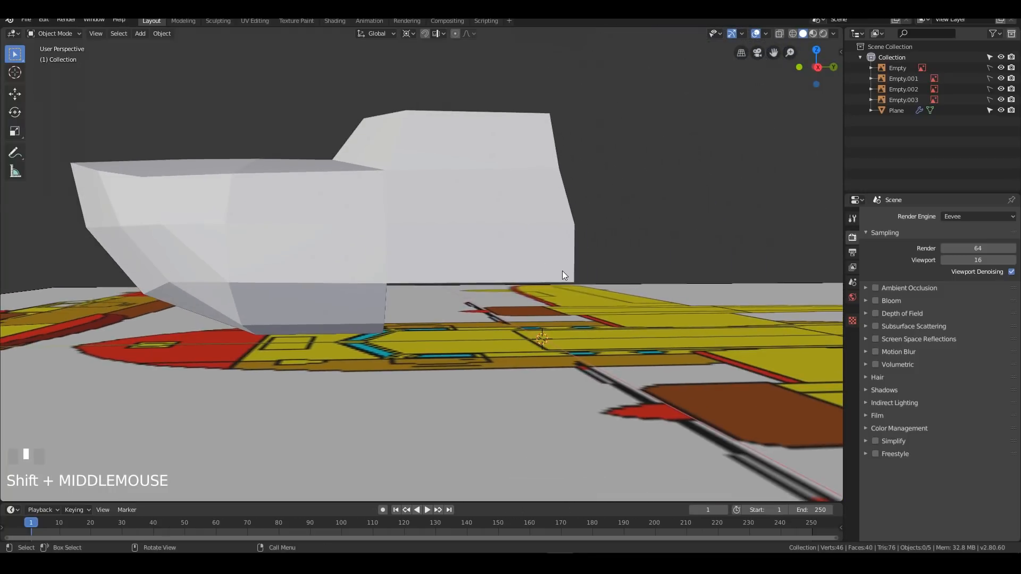
{"action": "key", "text": "KP_1"}
{"action": "key", "text": "KP_3"}
{"action": "key", "text": "z"}
{"action": "left_click", "coordinate": [497, 272]}
{"action": "mouse_move", "coordinate": [497, 273]}
{"action": "middle_mouse_down", "text": "shift"}
{"action": "mouse_move", "coordinate": [557, 297]}
{"action": "mouse_move", "coordinate": [408, 305]}
{"action": "middle_mouse_up", "text": "shift"}
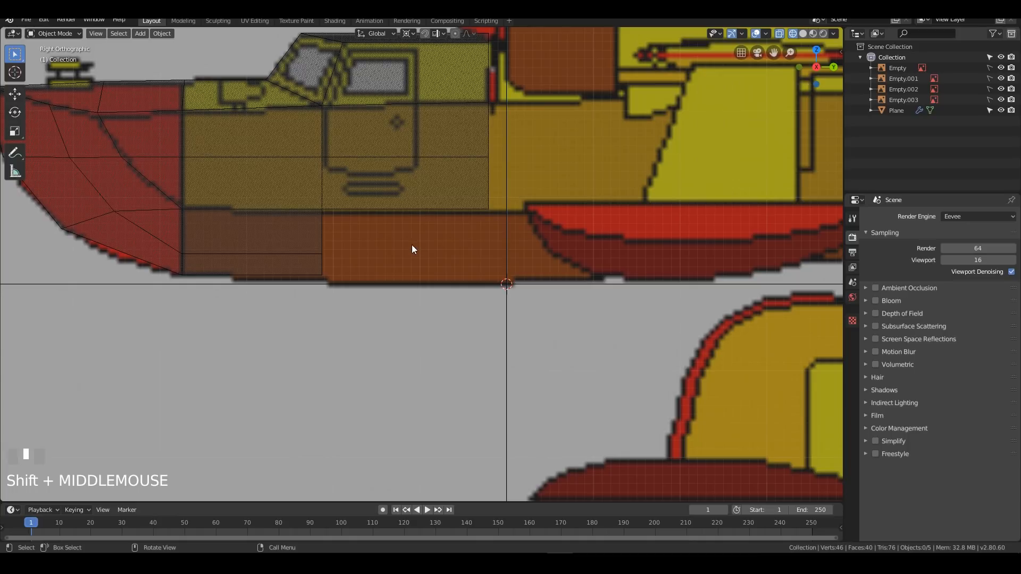
Step: Extrude the keel's rear edge in the fuselage mesh straight back along Y to line up with the cabin's rear edge
{"action": "left_click", "coordinate": [326, 251]}
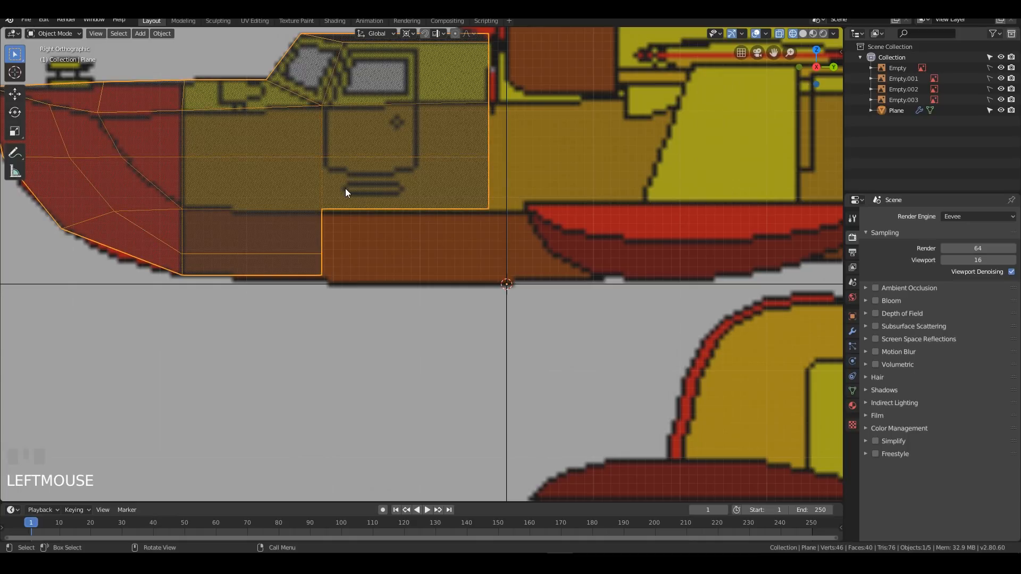
{"action": "key", "text": "Tab"}
{"action": "left_click", "coordinate": [326, 260]}
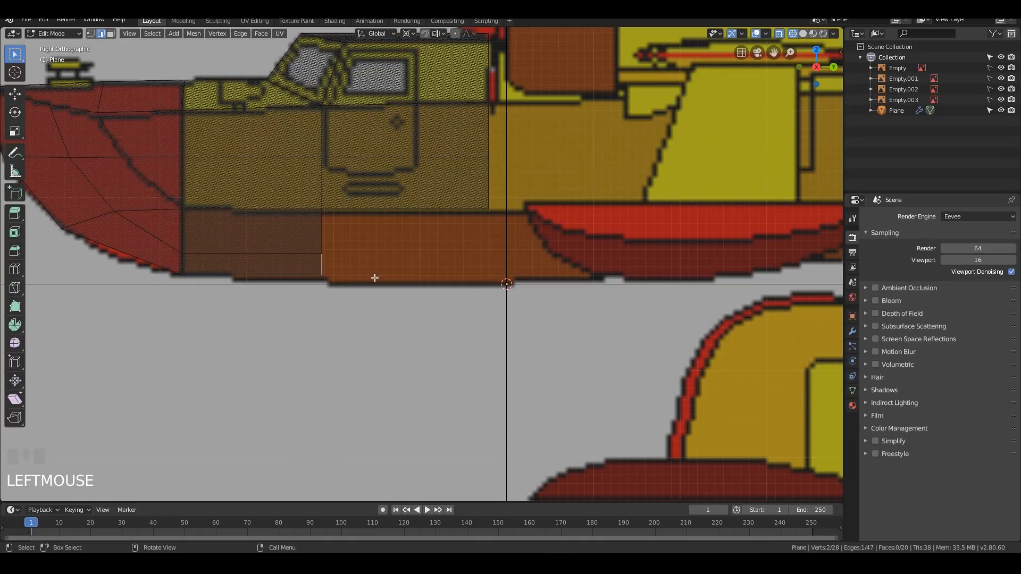
{"action": "key", "text": "e"}
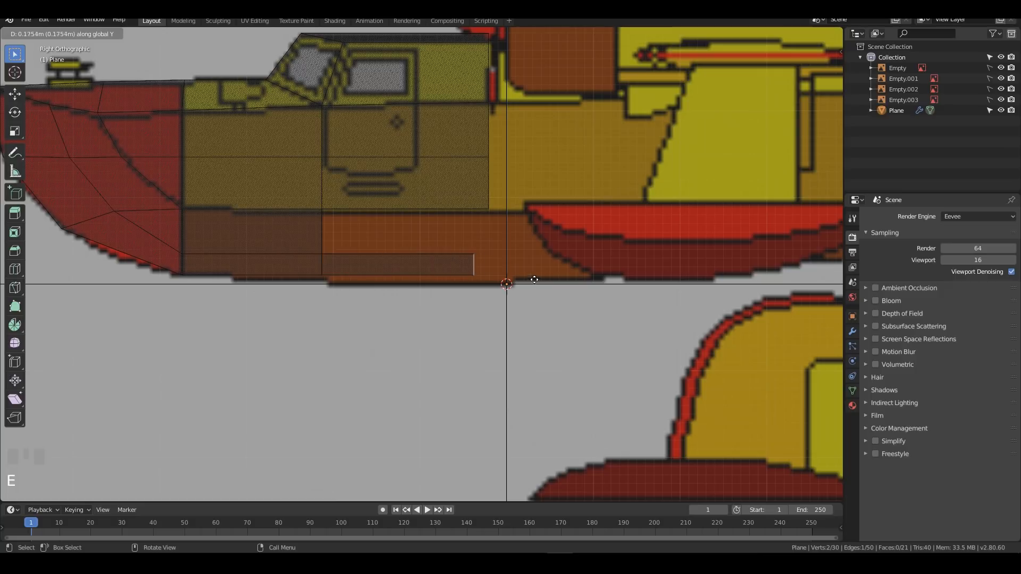
{"action": "left_click", "coordinate": [541, 279]}
{"action": "middle_click_drag", "start_coordinate": [619, 185], "coordinate": [611, 246], "text": "shift"}
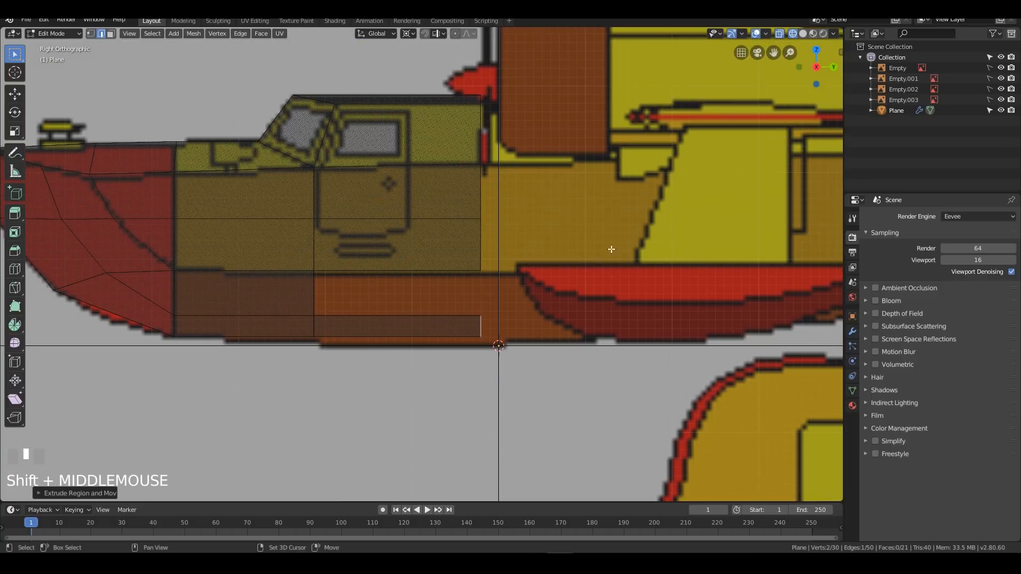
Step: Flatten the rear column of cabin and keel vertices by scaling it to 0 along Y about the median point
{"action": "key", "text": "1"}
{"action": "left_click_drag", "start_coordinate": [433, 46], "coordinate": [529, 345]}
{"action": "key", "text": "s"}
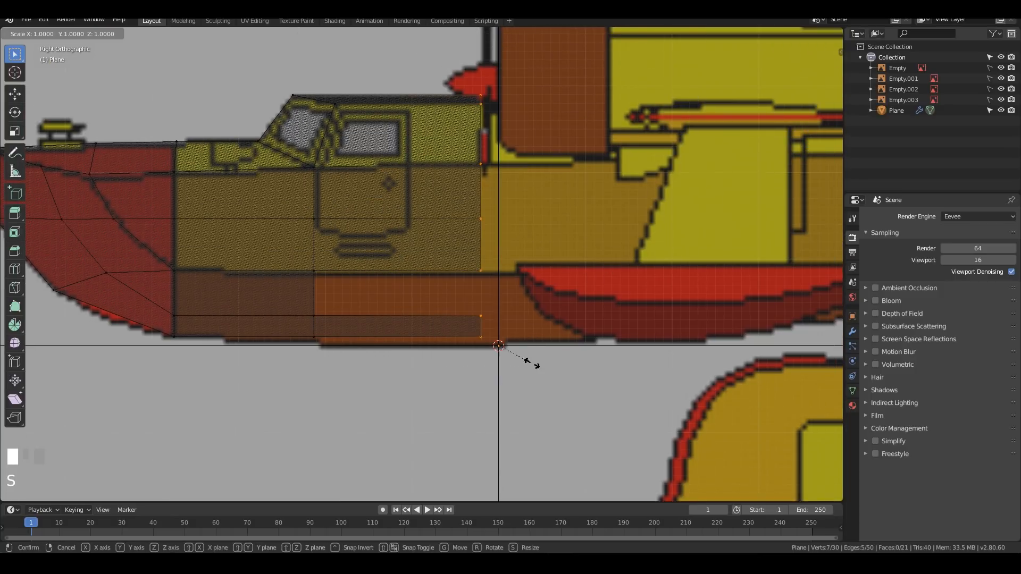
{"action": "key", "text": "y"}
{"action": "key", "text": "0"}
{"action": "key", "text": "Return"}
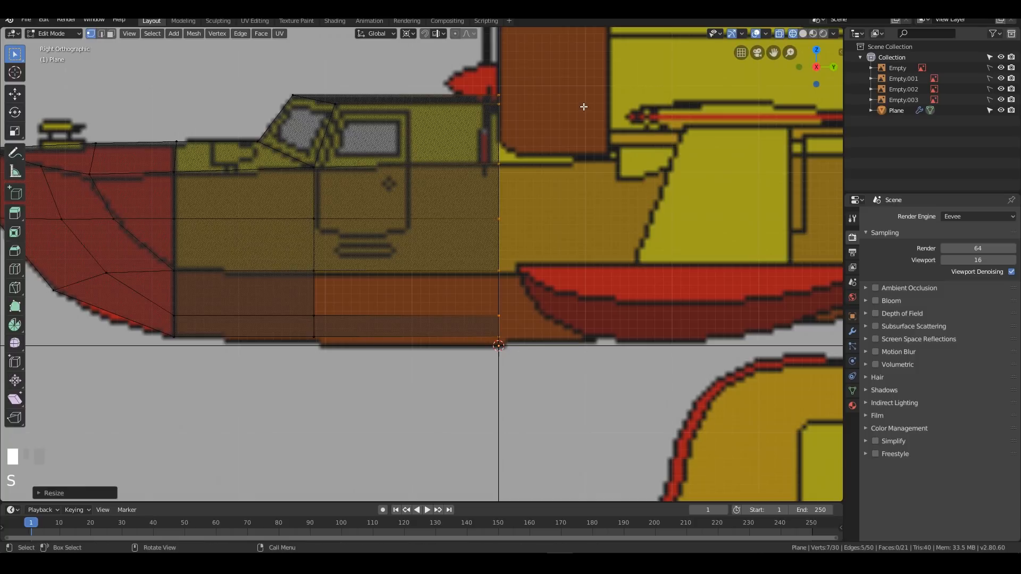
{"action": "key", "text": "ctrl+z"}
{"action": "left_click", "coordinate": [407, 33]}
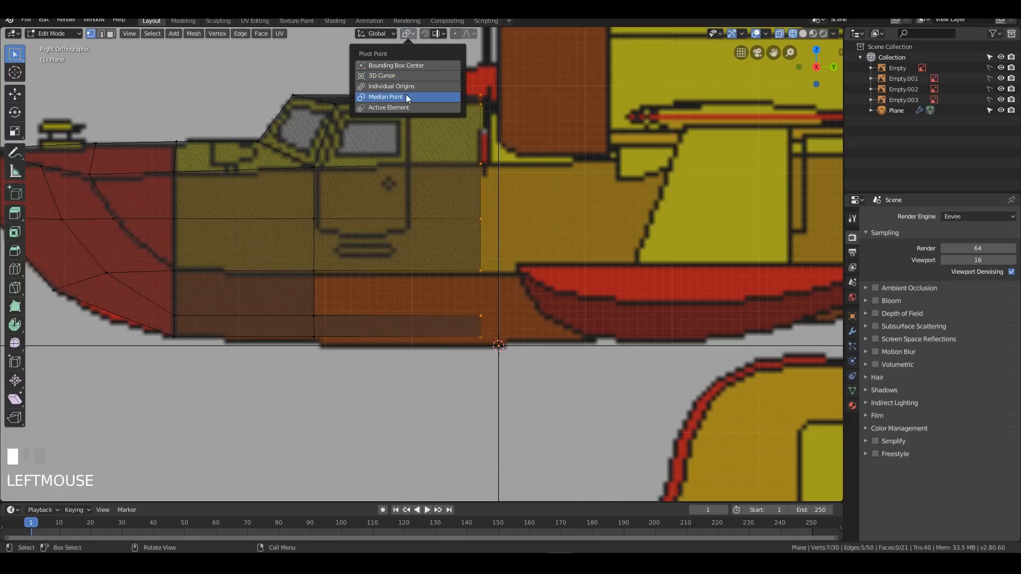
{"action": "left_click", "coordinate": [406, 97]}
{"action": "key", "text": "s"}
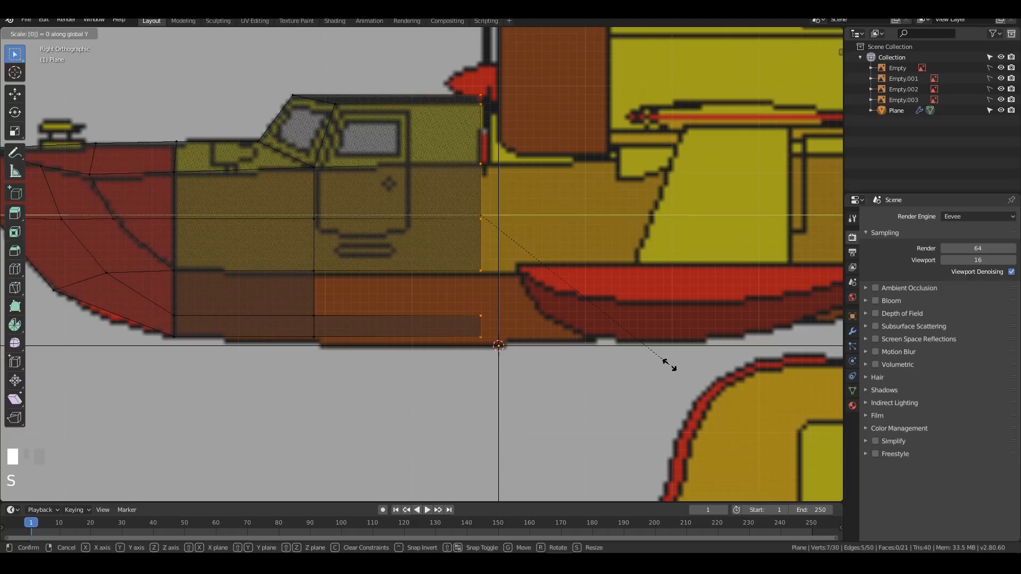
{"action": "key", "text": "KP_Enter"}
Step: Fill the gap beneath the cabin with a face between the hull side's lower edge and the keel strip's upper edge
{"action": "key", "text": "2"}
{"action": "left_click", "coordinate": [416, 303]}
{"action": "left_click", "coordinate": [417, 314], "text": "shift"}
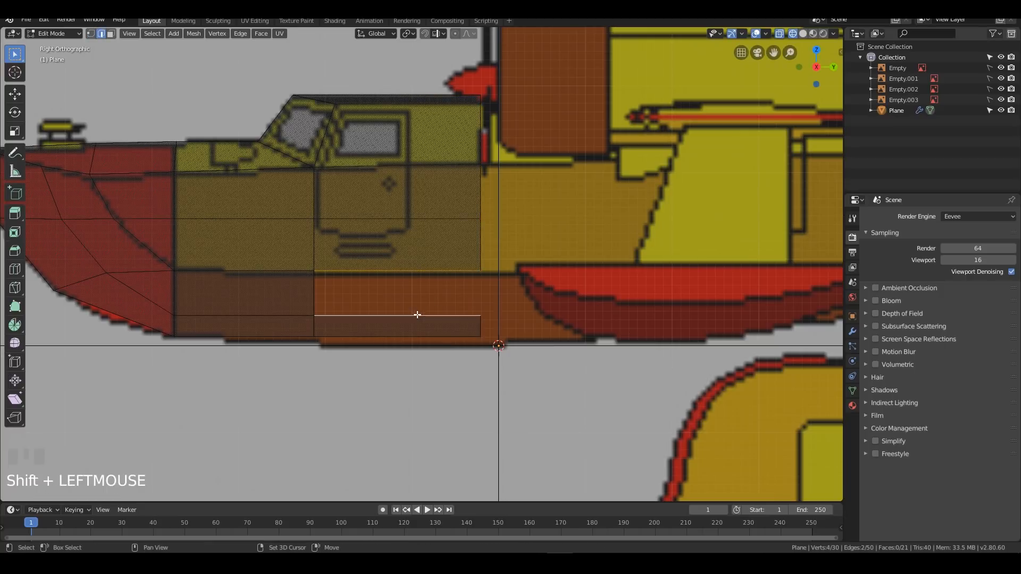
{"action": "middle_click_drag", "start_coordinate": [594, 283], "coordinate": [553, 291]}
{"action": "scroll", "coordinate": [554, 291], "scroll_direction": "down", "scroll_amount": 2}
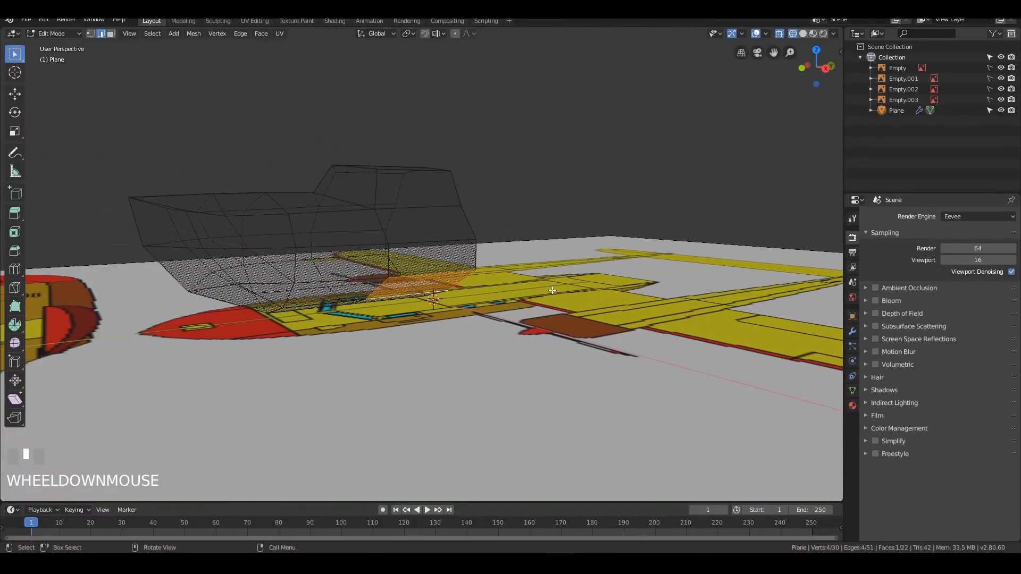
Step: Move the rear column of fuselage vertices about 0.02 m back along Y in the side view
{"action": "key", "text": "KP_1"}
{"action": "key", "text": "KP_3"}
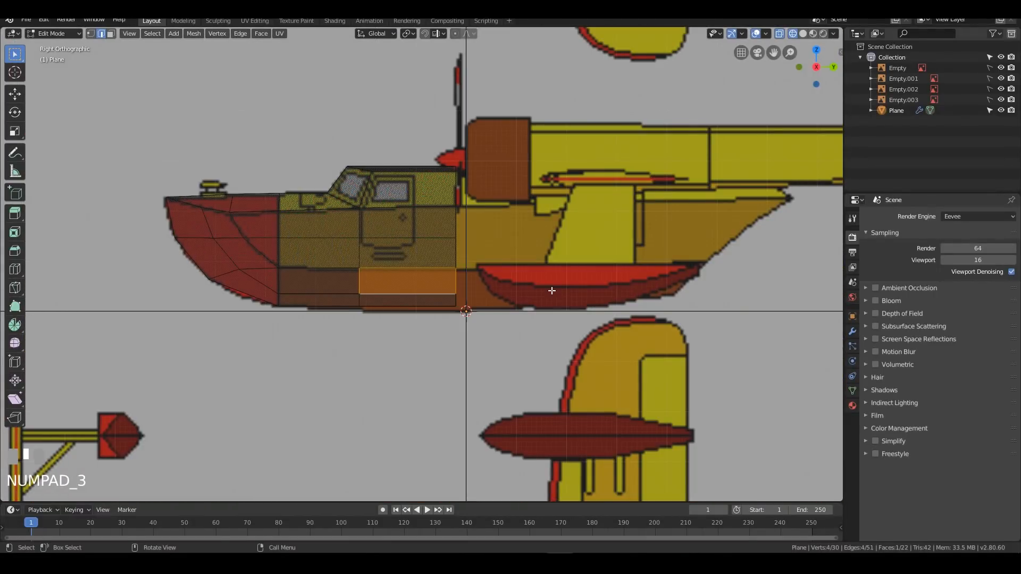
{"action": "scroll", "coordinate": [453, 103], "scroll_direction": "up", "scroll_amount": 3}
{"action": "key", "text": "1"}
{"action": "left_click_drag", "start_coordinate": [445, 85], "coordinate": [514, 343]}
{"action": "key", "text": "g"}
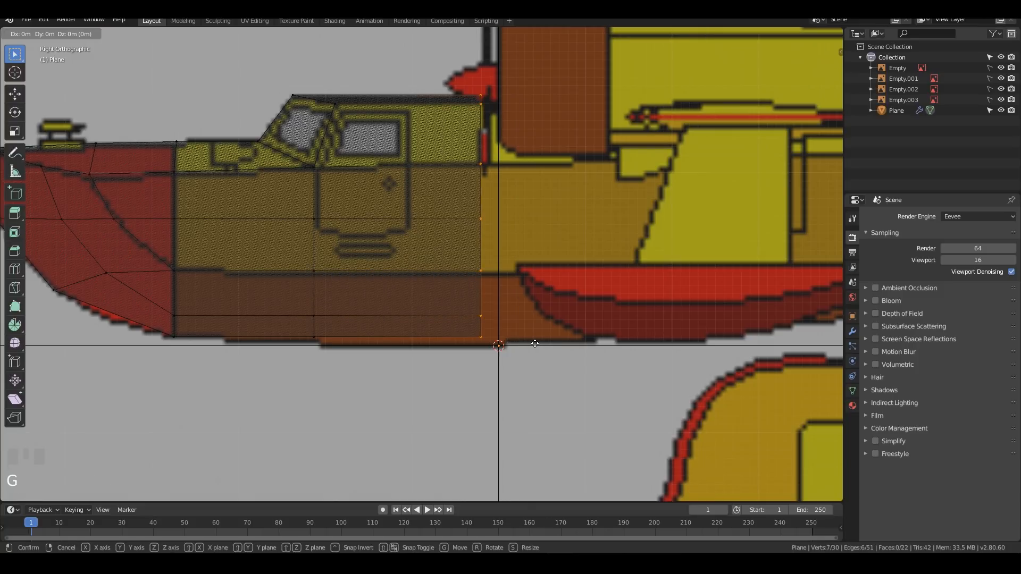
{"action": "key", "text": "y"}
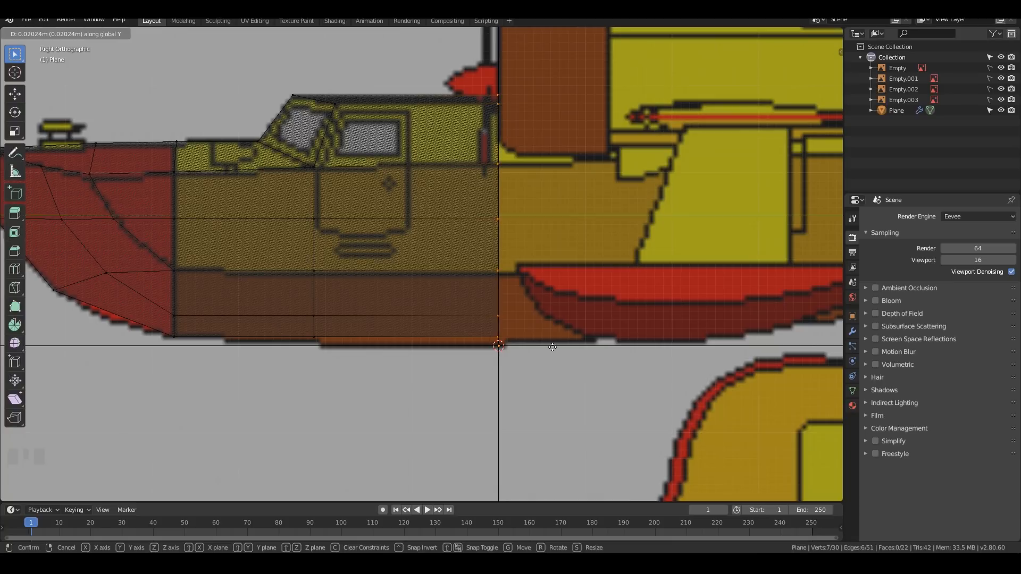
{"action": "left_click", "coordinate": [553, 347]}
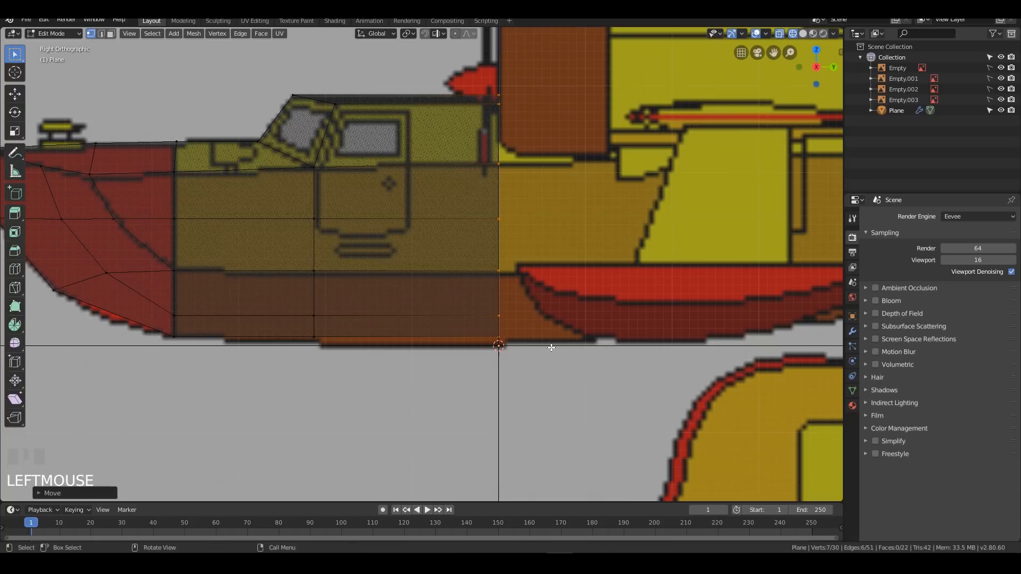
{"action": "left_click_drag", "start_coordinate": [479, 246], "coordinate": [530, 359]}
{"action": "left_click_drag", "start_coordinate": [474, 298], "coordinate": [521, 351]}
{"action": "key", "text": "s"}
{"action": "key", "text": "Escape"}
Step: Lower the two bottom keel vertices beneath the cabin along Z, and the rear one about 0.0006 m further
{"action": "left_click_drag", "start_coordinate": [476, 327], "coordinate": [575, 351]}
{"action": "left_click_drag", "start_coordinate": [290, 328], "coordinate": [426, 350], "text": "shift"}
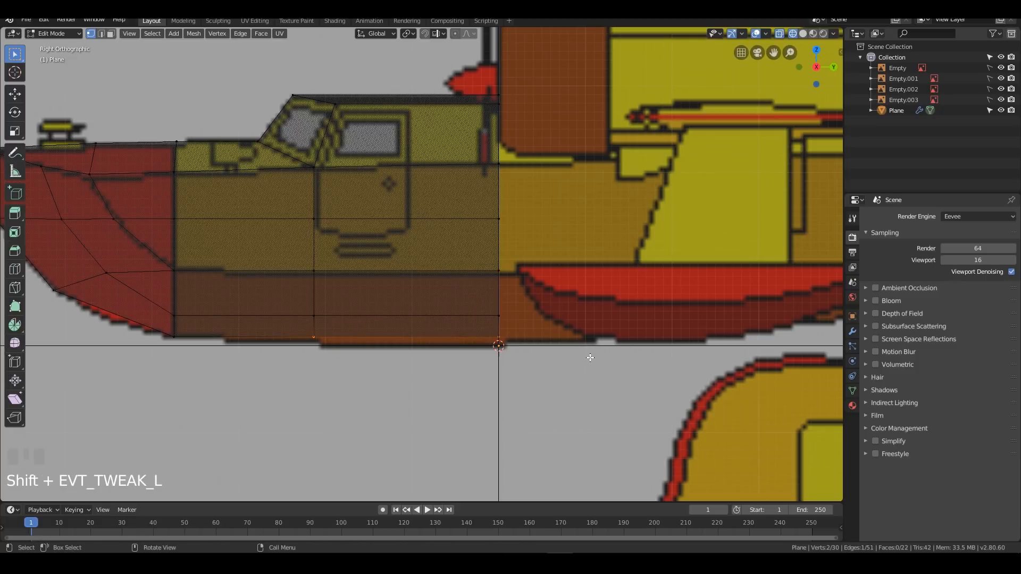
{"action": "key", "text": "g"}
{"action": "key", "text": "z"}
{"action": "left_click", "coordinate": [591, 361]}
{"action": "left_click_drag", "start_coordinate": [480, 338], "coordinate": [524, 358]}
{"action": "key", "text": "g"}
{"action": "key", "text": "z"}
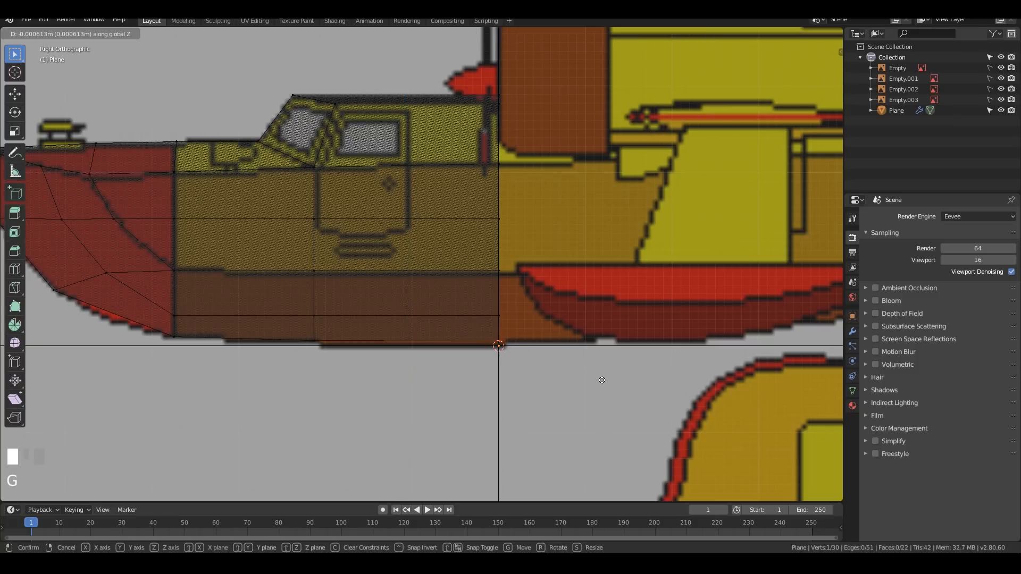
{"action": "left_click", "coordinate": [600, 381]}
Step: Lower both bottom keel vertices beneath the cabin together by about 0.004 m along Z onto the blueprint's keel line
{"action": "left_click_drag", "start_coordinate": [297, 334], "coordinate": [588, 371]}
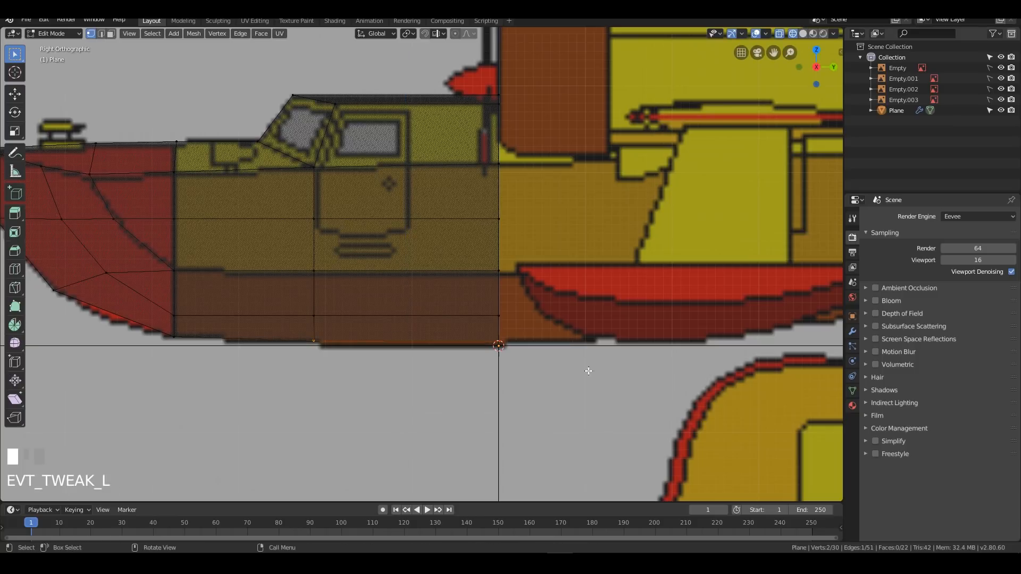
{"action": "key", "text": "g"}
{"action": "key", "text": "z"}
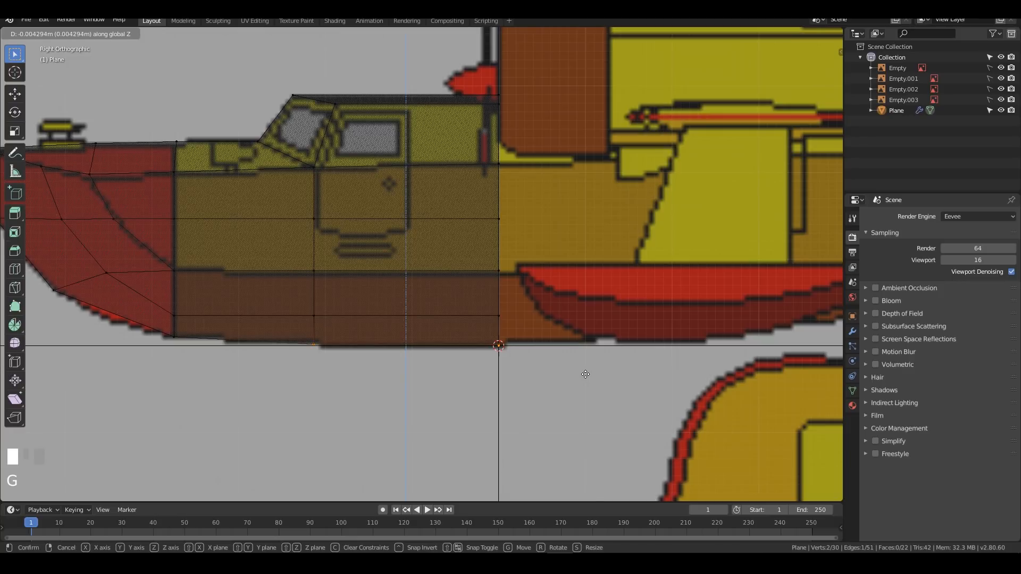
{"action": "left_click", "coordinate": [586, 374]}
Step: Move the two lower hull-side vertices beneath the cabin about 0.010 m outward and 0.006 m down in the front view
{"action": "middle_click_drag", "start_coordinate": [675, 335], "coordinate": [513, 383], "text": "shift"}
{"action": "scroll", "coordinate": [511, 381], "scroll_direction": "down", "scroll_amount": 2}
{"action": "left_click_drag", "start_coordinate": [346, 117], "coordinate": [457, 359]}
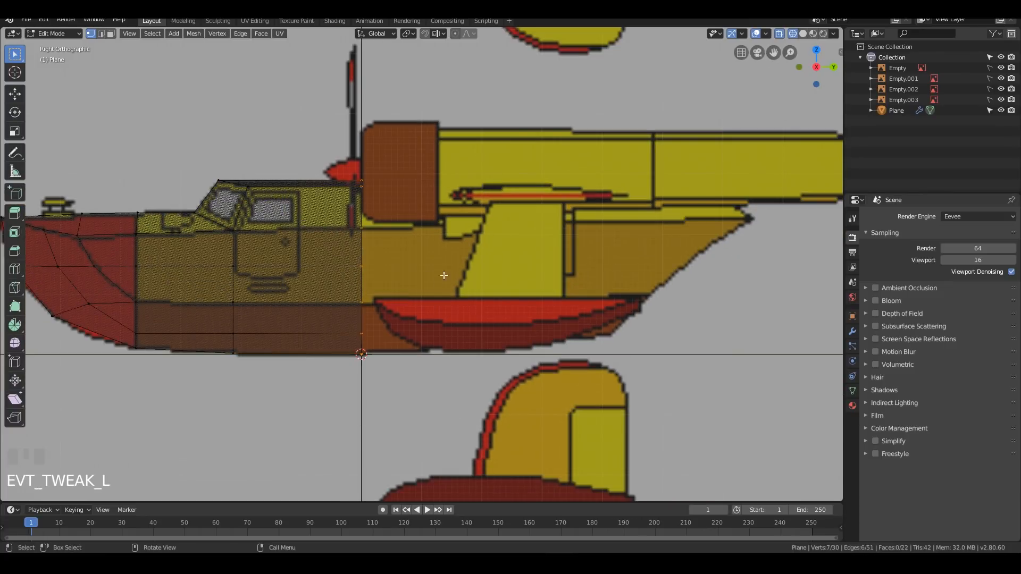
{"action": "key", "text": "KP_1"}
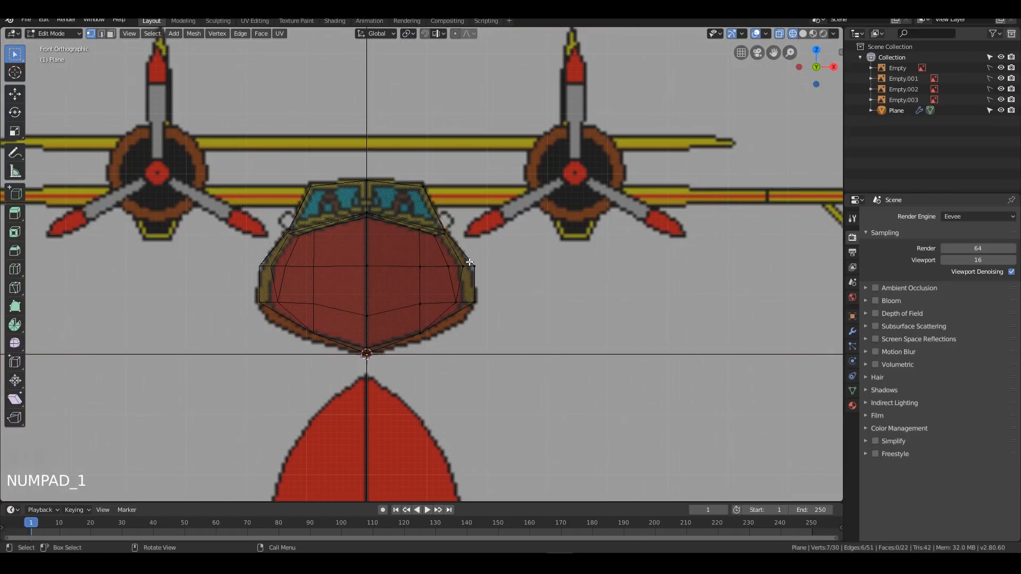
{"action": "scroll", "coordinate": [470, 262], "scroll_direction": "up", "scroll_amount": 4}
{"action": "middle_click_drag", "start_coordinate": [474, 271], "coordinate": [415, 323]}
{"action": "scroll", "coordinate": [480, 355], "scroll_direction": "down", "scroll_amount": 3}
{"action": "scroll", "coordinate": [388, 315], "scroll_direction": "down", "scroll_amount": 1}
{"action": "left_click", "coordinate": [408, 307]}
{"action": "left_click", "coordinate": [427, 290], "text": "shift"}
{"action": "key", "text": "KP_1"}
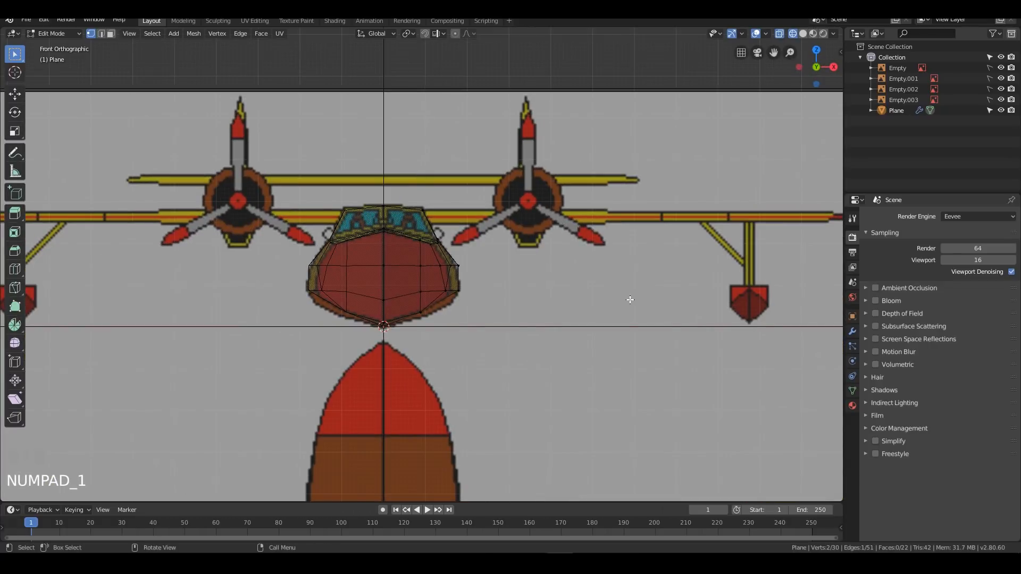
{"action": "scroll", "coordinate": [629, 300], "scroll_direction": "up", "scroll_amount": 5}
{"action": "key", "text": "g"}
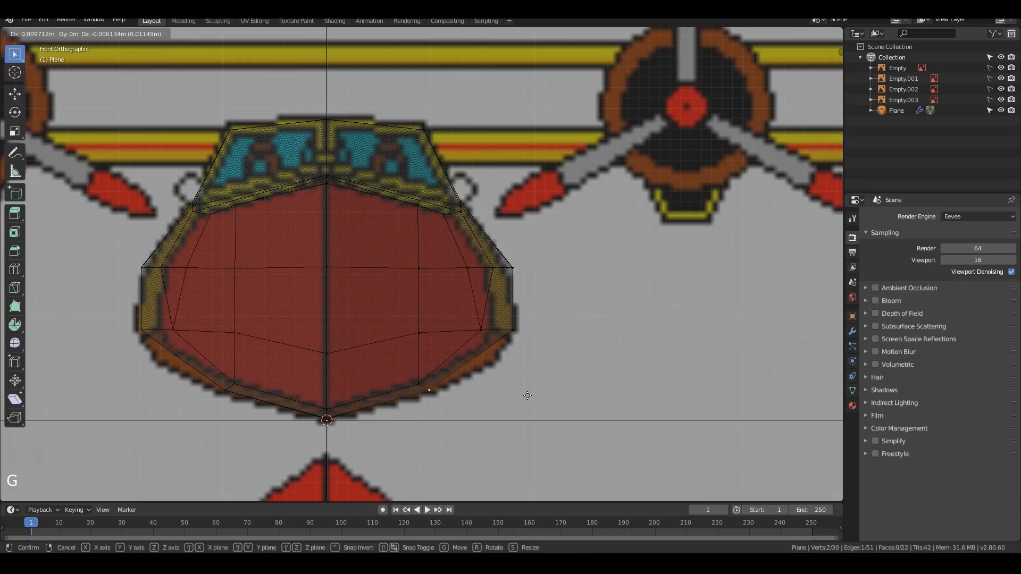
{"action": "left_click", "coordinate": [529, 396]}
Step: Return the fuselage to solid shading and check the widened hull sides against the front blueprint
{"action": "left_click_drag", "start_coordinate": [493, 236], "coordinate": [563, 387]}
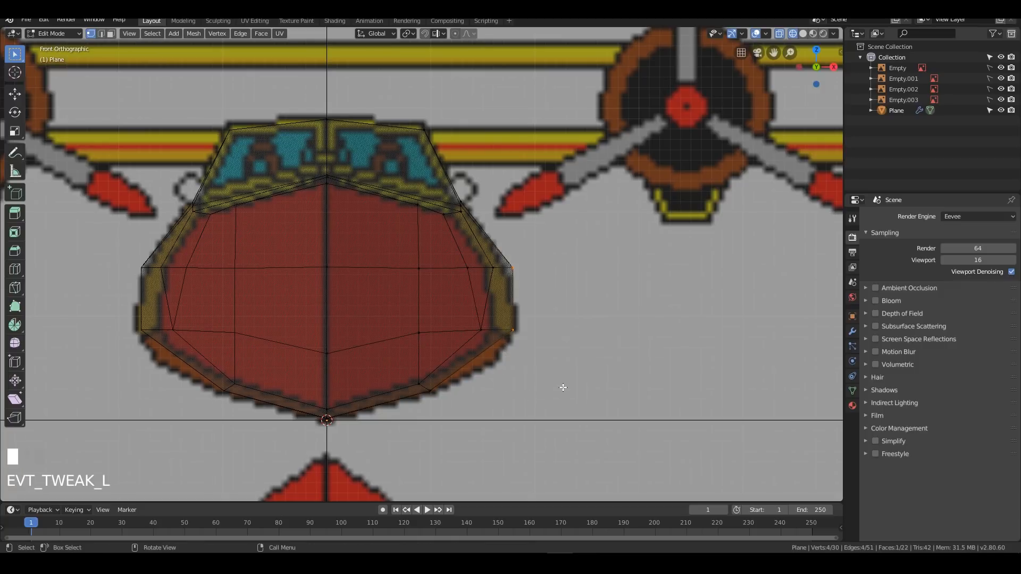
{"action": "mouse_move", "coordinate": [548, 357]}
{"action": "middle_mouse_down"}
{"action": "mouse_move", "coordinate": [465, 351]}
{"action": "mouse_move", "coordinate": [458, 335]}
{"action": "mouse_move", "coordinate": [468, 297]}
{"action": "mouse_move", "coordinate": [494, 330]}
{"action": "mouse_move", "coordinate": [511, 324]}
{"action": "mouse_move", "coordinate": [527, 380]}
{"action": "mouse_move", "coordinate": [531, 334]}
{"action": "middle_mouse_up"}
{"action": "scroll", "coordinate": [465, 351], "scroll_direction": "down", "scroll_amount": 4}
{"action": "key", "text": "z"}
{"action": "left_click", "coordinate": [518, 346]}
{"action": "key", "text": "KP_1"}
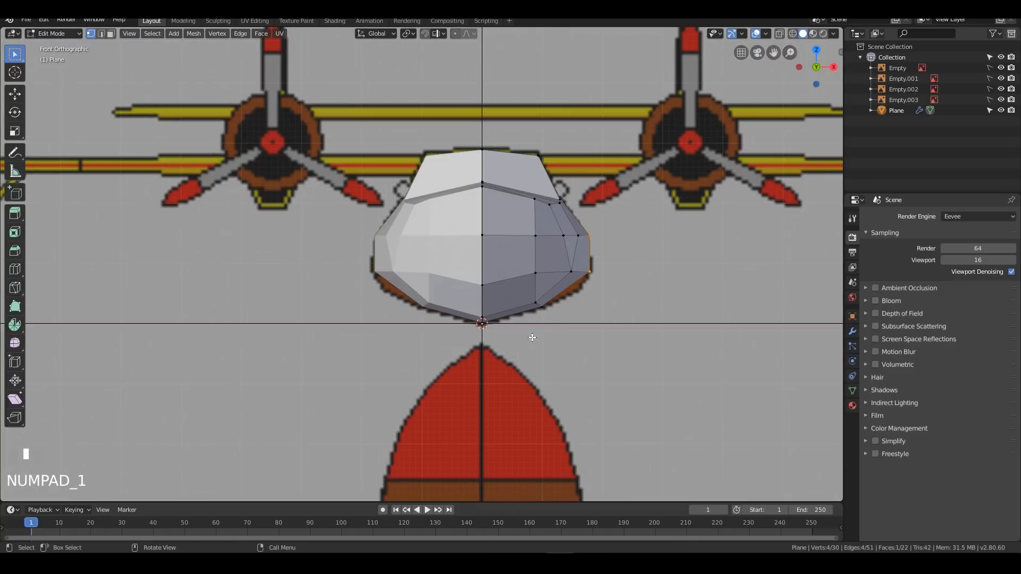
Step: Extrude the fuselage's complete rear edge profile about 0.42 m back along Y in the side view
{"action": "key", "text": "KP_3"}
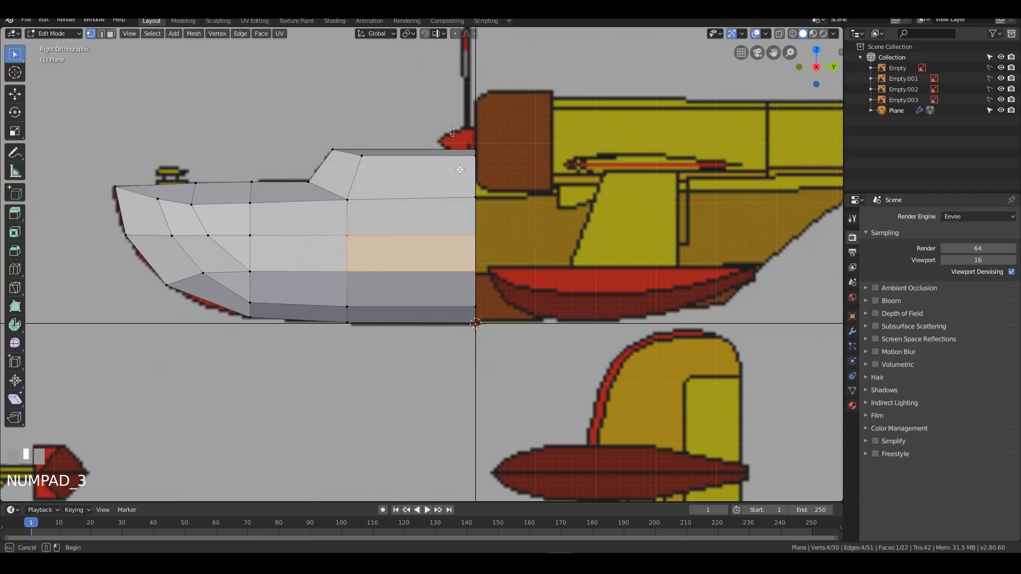
{"action": "left_click_drag", "start_coordinate": [452, 127], "coordinate": [505, 329]}
{"action": "middle_click_drag", "start_coordinate": [619, 323], "coordinate": [450, 333], "text": "shift"}
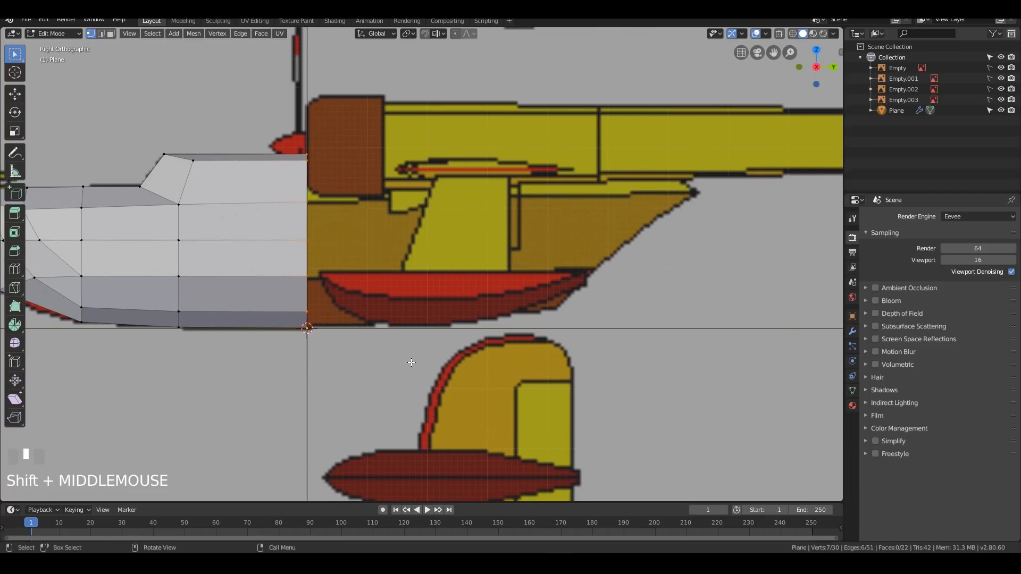
{"action": "key", "text": "e"}
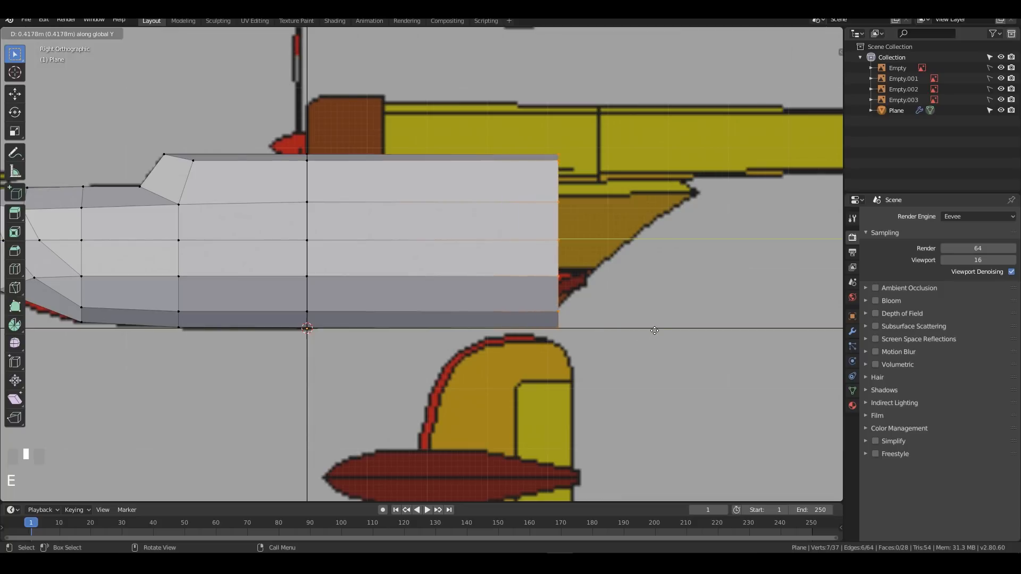
{"action": "left_click", "coordinate": [653, 329]}
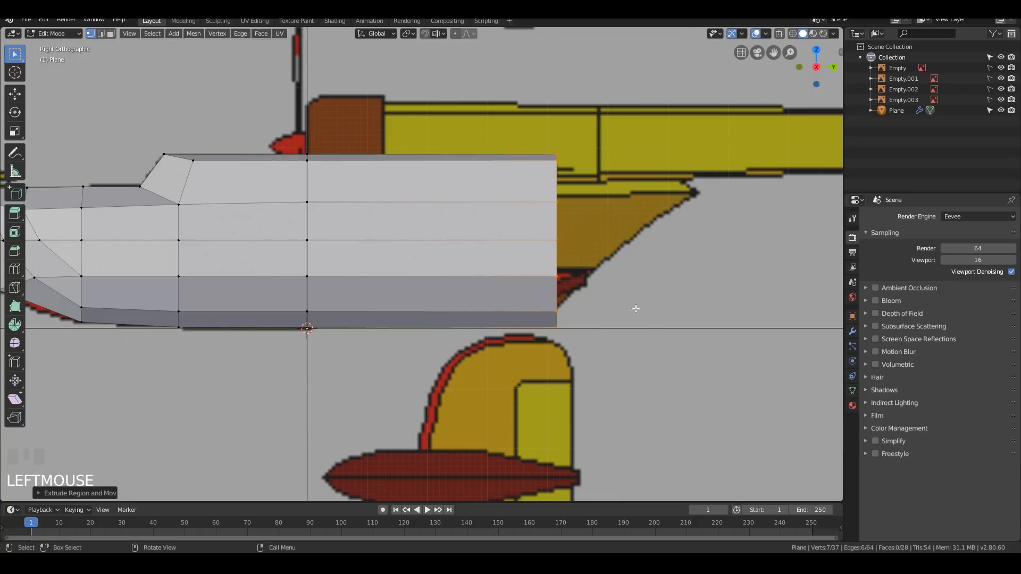
Step: Compare the extended fuselage with the blueprints from the top, front, back and several oblique angles
{"action": "key", "text": "KP_7"}
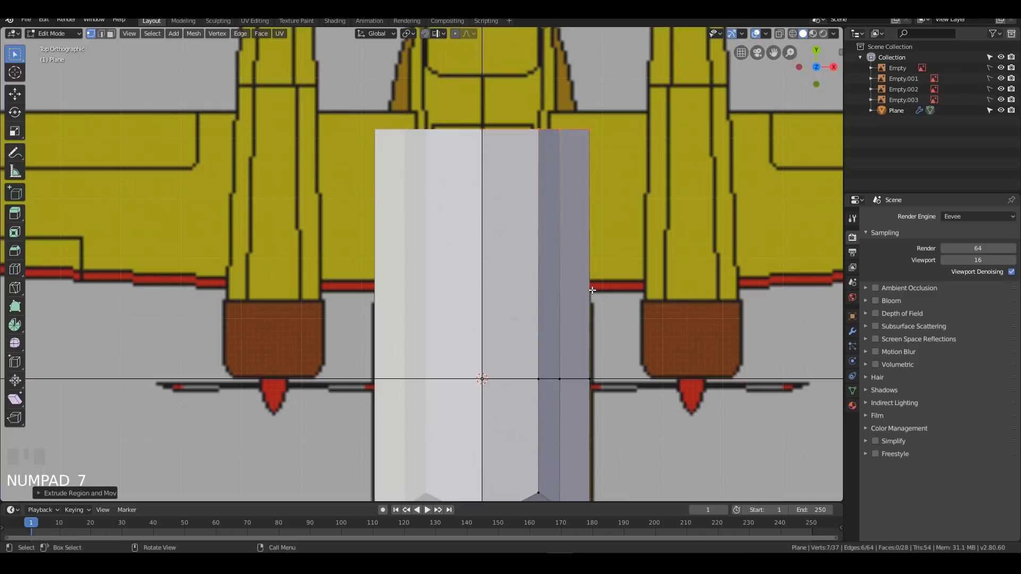
{"action": "scroll", "coordinate": [592, 290], "scroll_direction": "down", "scroll_amount": 4}
{"action": "middle_click_drag", "start_coordinate": [592, 290], "coordinate": [499, 262]}
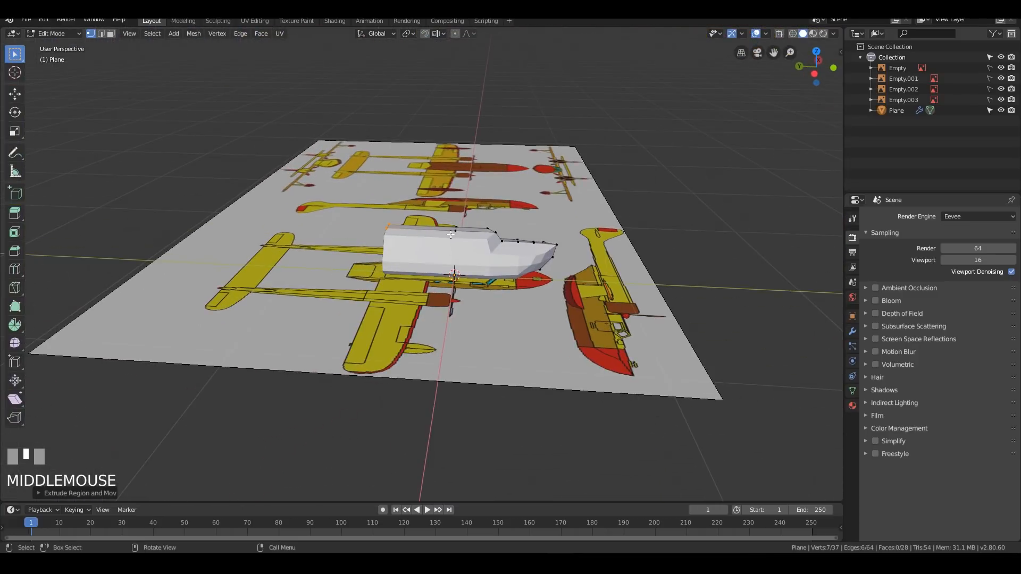
{"action": "middle_click_drag", "start_coordinate": [568, 241], "coordinate": [482, 262]}
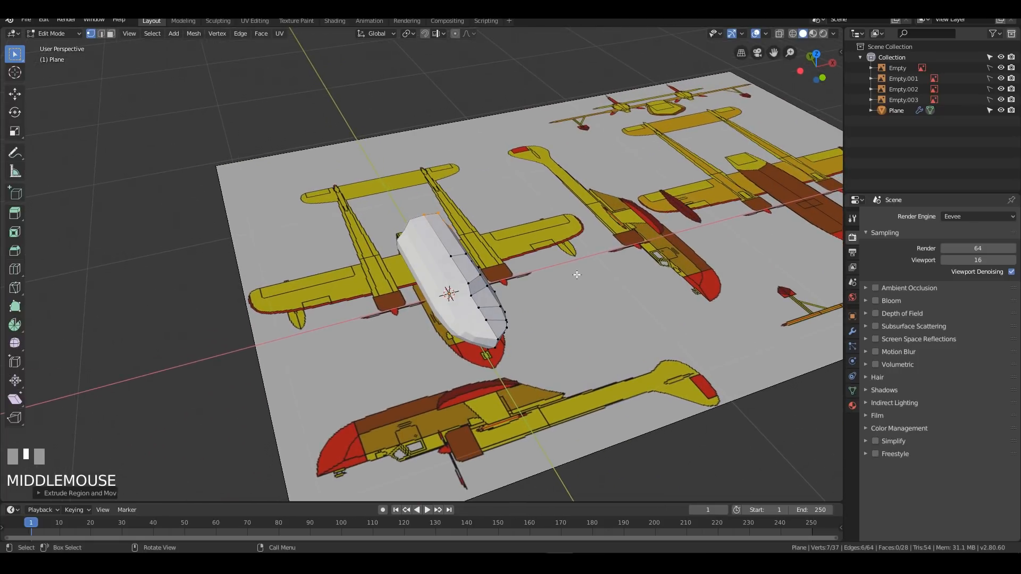
{"action": "middle_click_drag", "start_coordinate": [577, 275], "coordinate": [525, 266]}
{"action": "key", "text": "KP_1"}
{"action": "key", "text": "KP_7"}
{"action": "key", "text": "KP_1"}
{"action": "key", "text": "KP_9"}
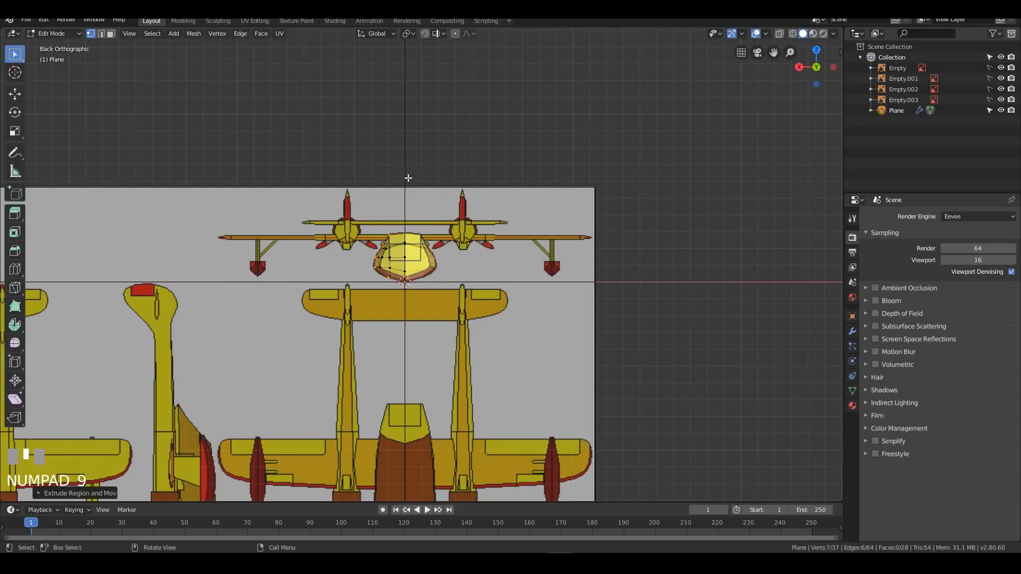
Step: Compare the extended fuselage's cross-section with the back blueprint, and inspect its shape from an oblique angle
{"action": "scroll", "coordinate": [408, 178], "scroll_direction": "up", "scroll_amount": 6}
{"action": "middle_click_drag", "start_coordinate": [408, 177], "coordinate": [402, 227], "text": "shift"}
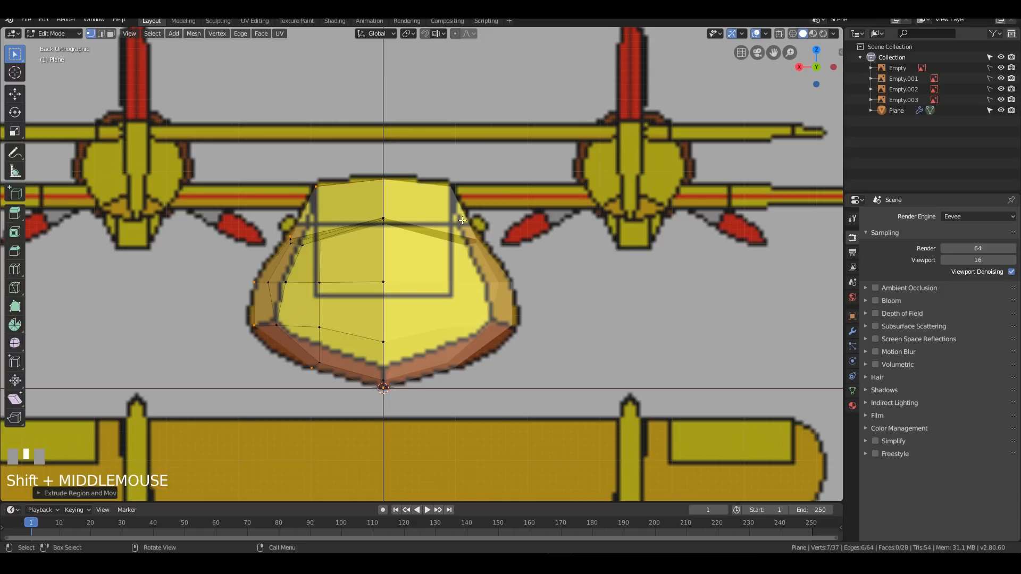
{"action": "key", "text": "KP_1"}
{"action": "scroll", "coordinate": [477, 220], "scroll_direction": "down", "scroll_amount": 3}
{"action": "middle_click_drag", "start_coordinate": [477, 220], "coordinate": [566, 330]}
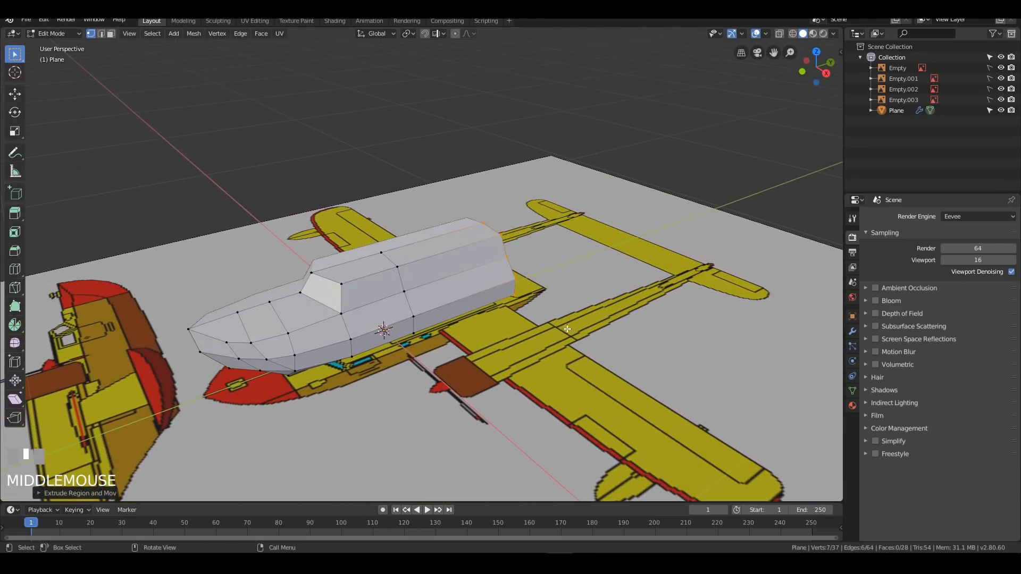
Step: Show the fuselage in wireframe and select the vertices of its rear edge in the top view
{"action": "key", "text": "KP_7"}
{"action": "key", "text": "z"}
{"action": "scroll", "coordinate": [596, 309], "scroll_direction": "up", "scroll_amount": 3}
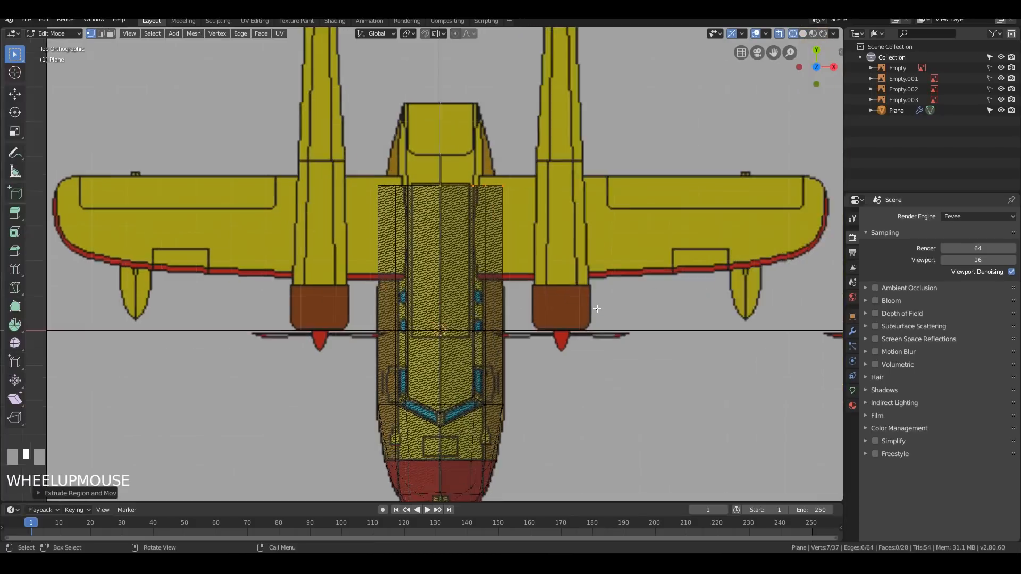
{"action": "scroll", "coordinate": [633, 233], "scroll_direction": "down", "scroll_amount": 2}
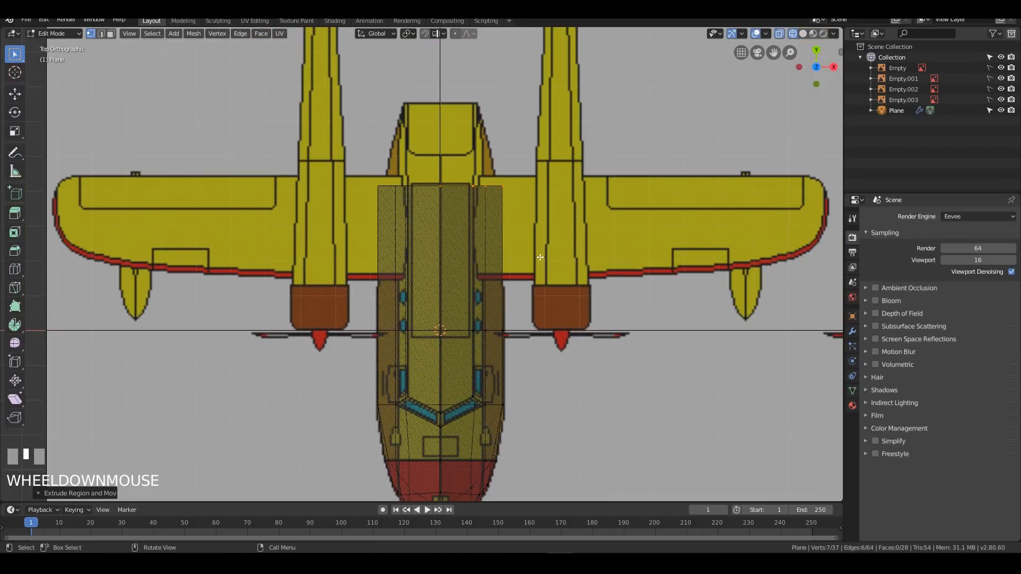
{"action": "left_click_drag", "start_coordinate": [368, 153], "coordinate": [557, 226]}
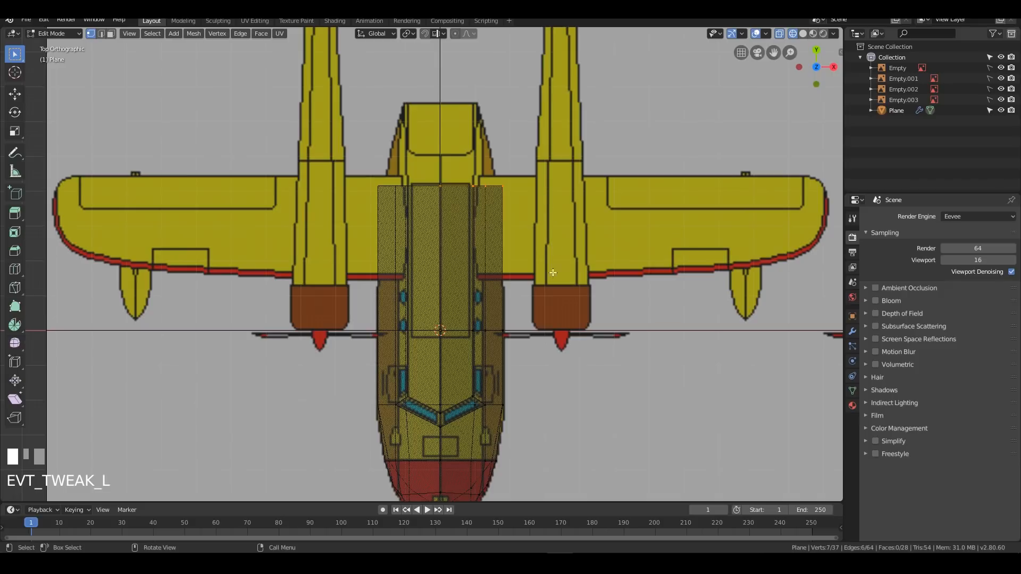
{"action": "key", "text": "KP_3"}
{"action": "scroll", "coordinate": [675, 333], "scroll_direction": "up", "scroll_amount": 2}
{"action": "scroll", "coordinate": [663, 320], "scroll_direction": "down", "scroll_amount": 1}
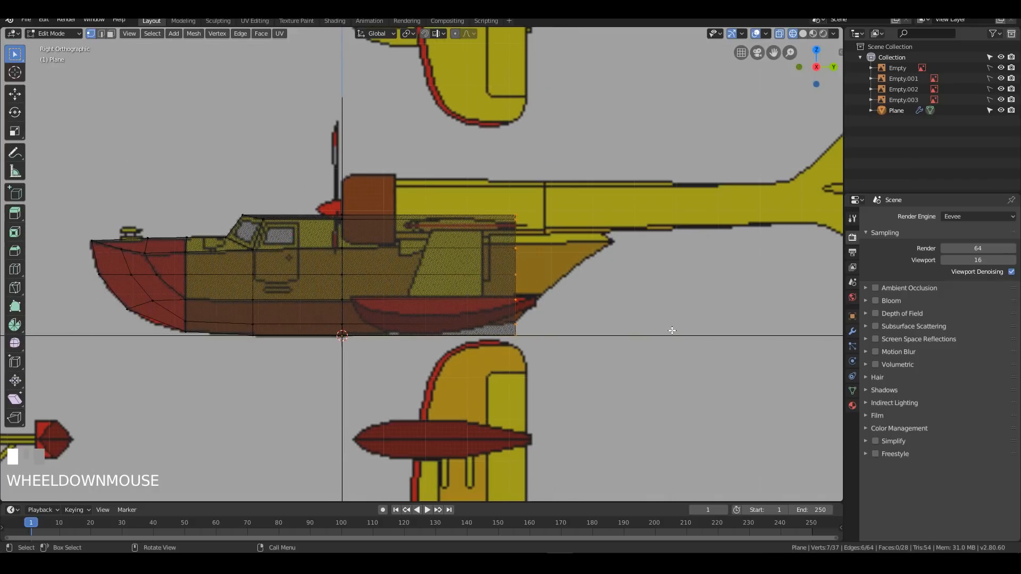
{"action": "key", "text": "s"}
{"action": "key", "text": "z"}
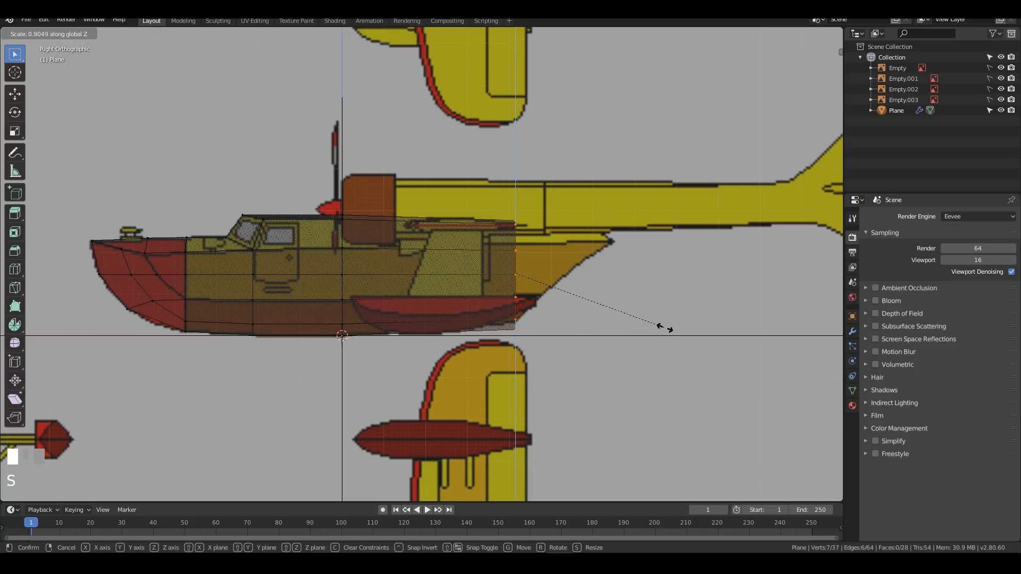
{"action": "key", "text": "Escape"}
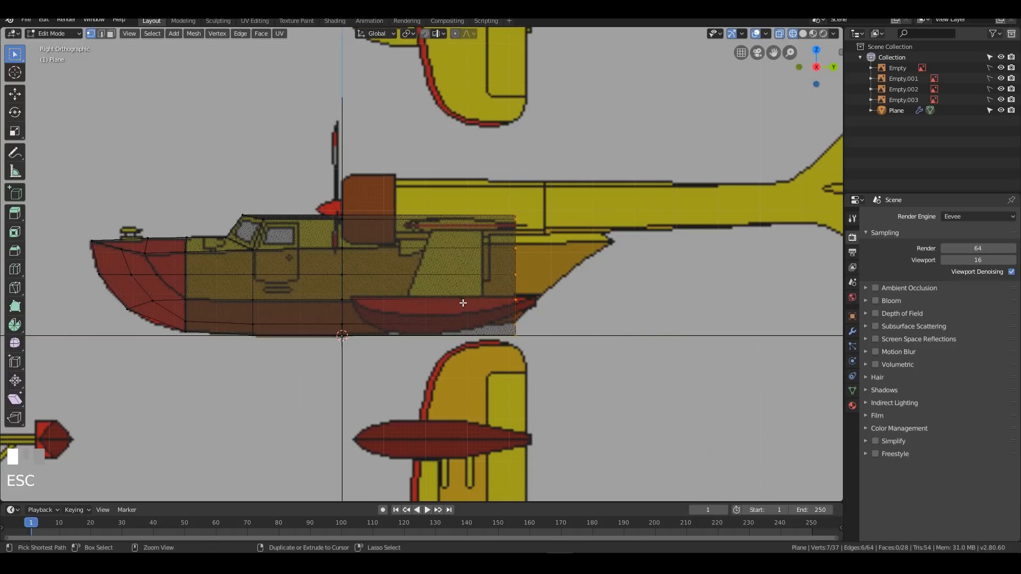
Step: Add one centred vertical loop cut across the rearmost fuselage section in the side view
{"action": "key", "text": "ctrl+r"}
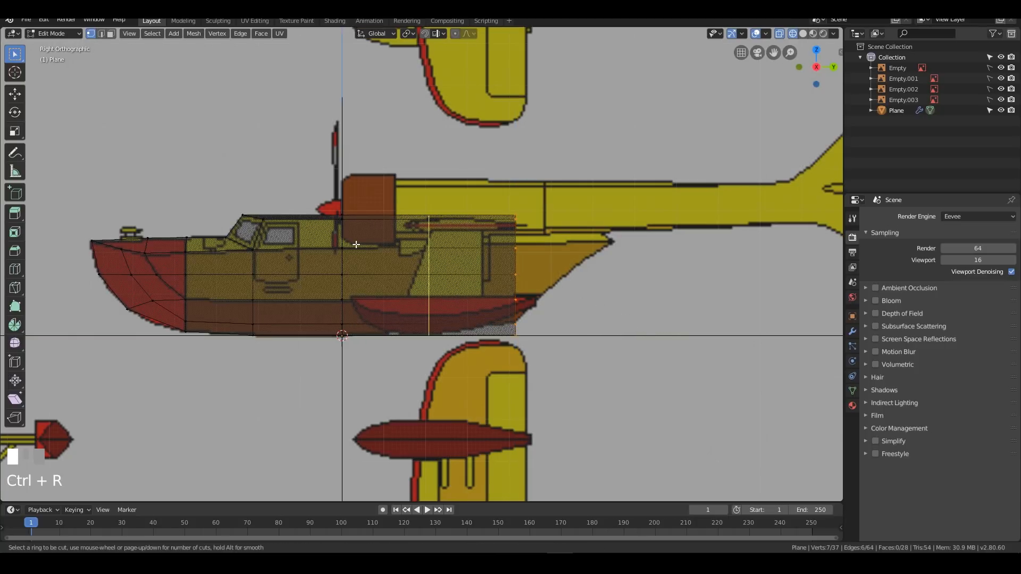
{"action": "left_click", "coordinate": [429, 272]}
{"action": "key", "text": "Escape"}
Step: Scale the fuselage's rear edge vertices to about 0.86 along Z and move them up about 0.010 m
{"action": "left_click_drag", "start_coordinate": [498, 177], "coordinate": [590, 354]}
{"action": "key", "text": "s"}
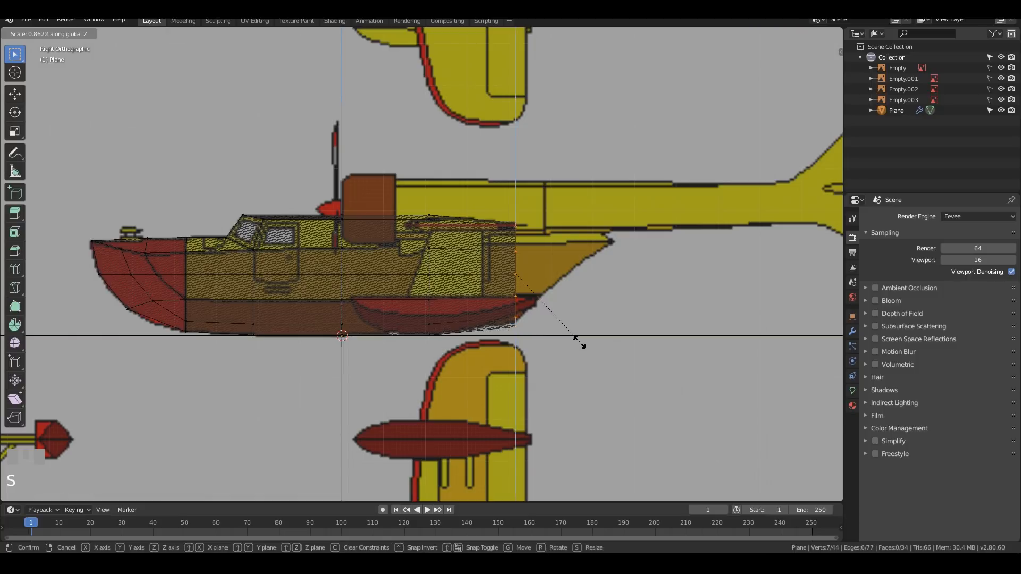
{"action": "left_click", "coordinate": [583, 344]}
{"action": "key", "text": "g"}
{"action": "key", "text": "z"}
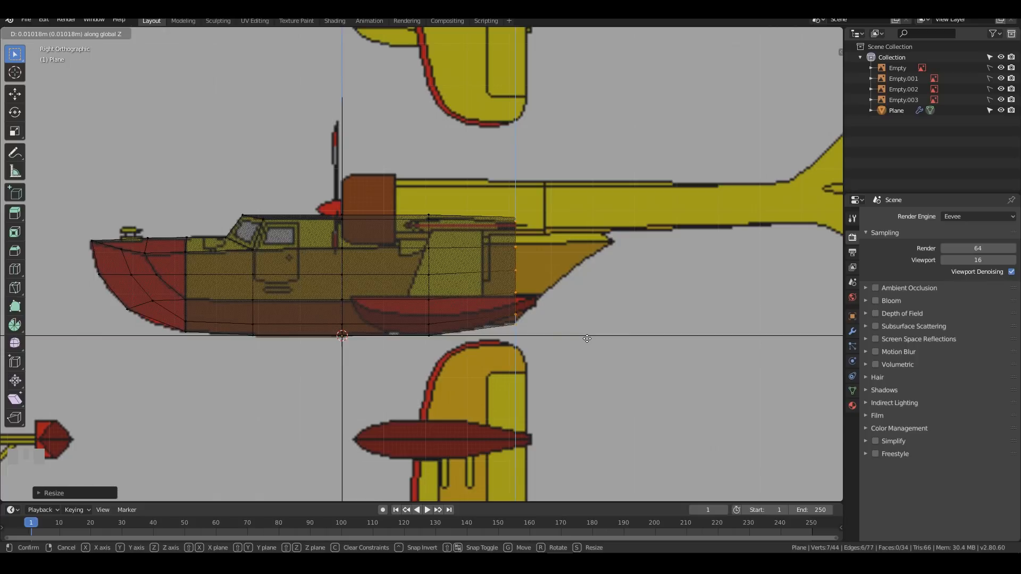
{"action": "left_click", "coordinate": [588, 338]}
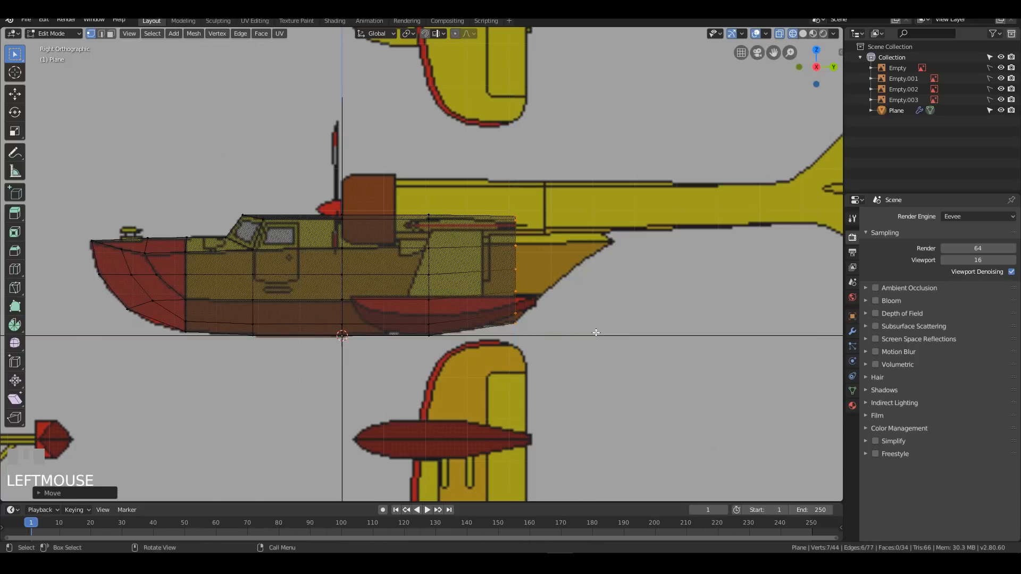
Step: Select the last two vertex rows of the fuselage in the top view and scale them to about 0.96 along X
{"action": "key", "text": "KP_7"}
{"action": "left_click_drag", "start_coordinate": [428, 132], "coordinate": [575, 232]}
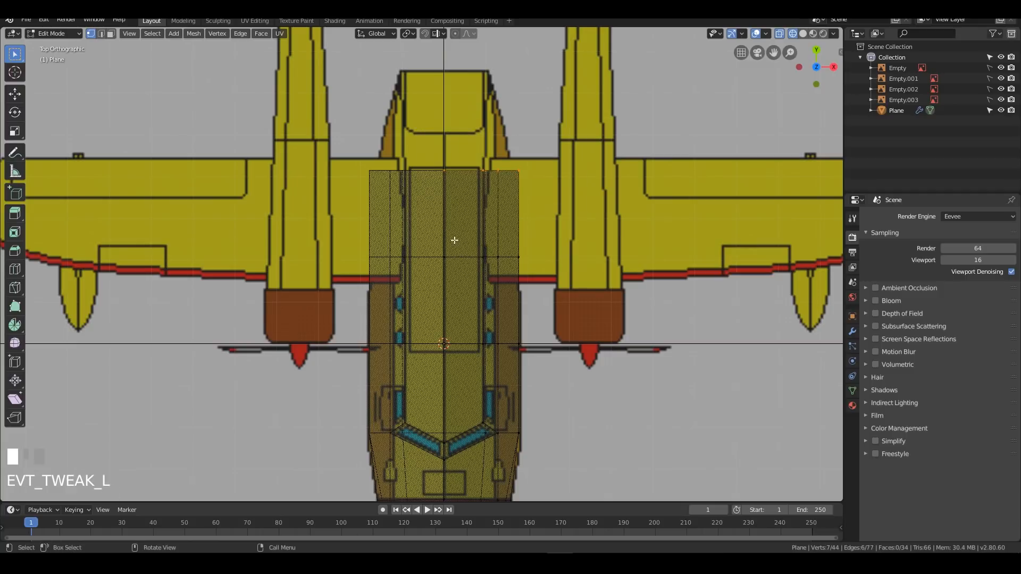
{"action": "left_click_drag", "start_coordinate": [431, 135], "coordinate": [584, 291]}
{"action": "key", "text": "s"}
{"action": "key", "text": "x"}
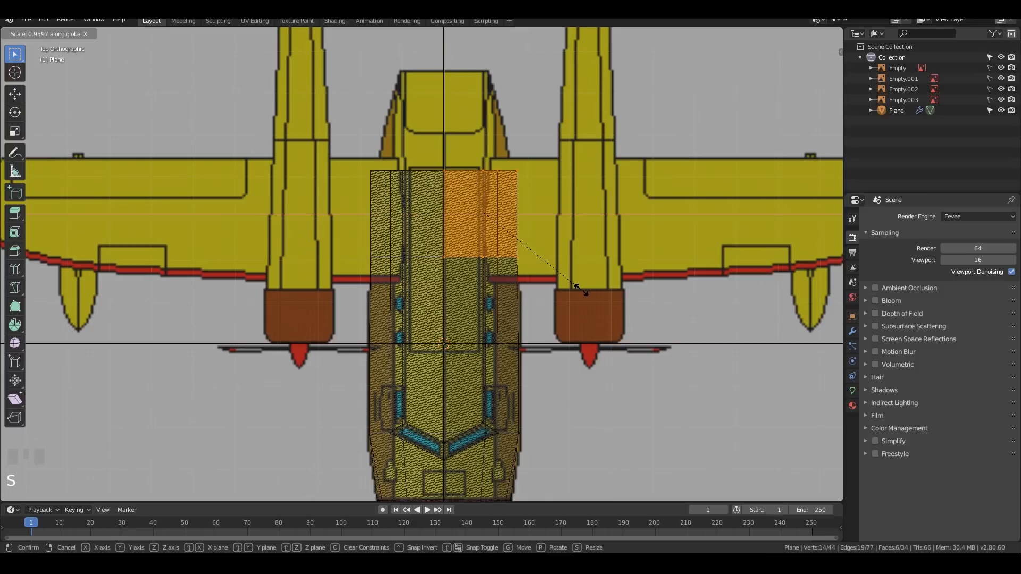
{"action": "left_click", "coordinate": [581, 290]}
Step: Narrow only the fuselage's rear edge row to about 0.81 along X in the top view
{"action": "left_click_drag", "start_coordinate": [415, 130], "coordinate": [522, 178]}
{"action": "key", "text": "s"}
{"action": "key", "text": "x"}
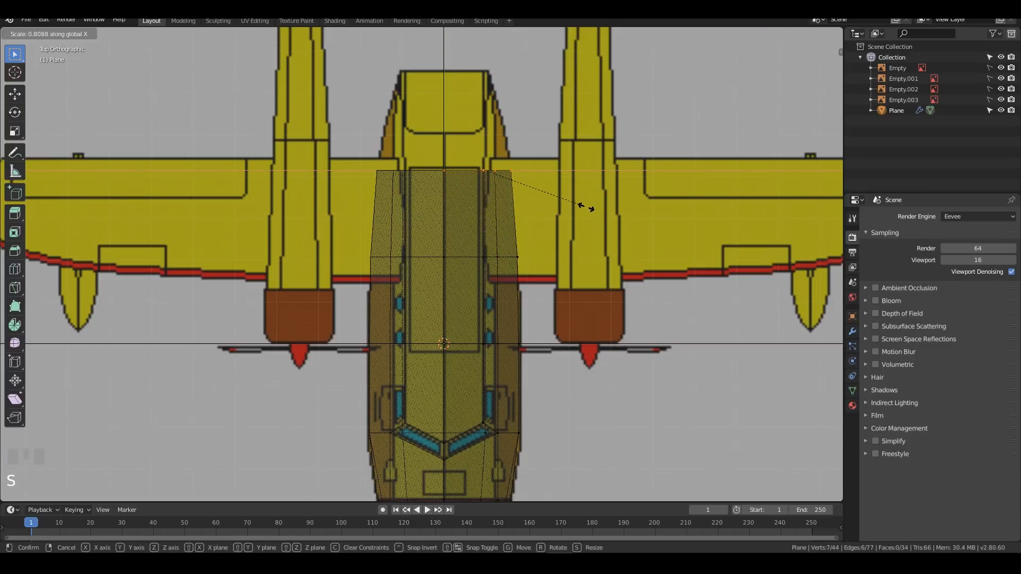
{"action": "left_click", "coordinate": [584, 207]}
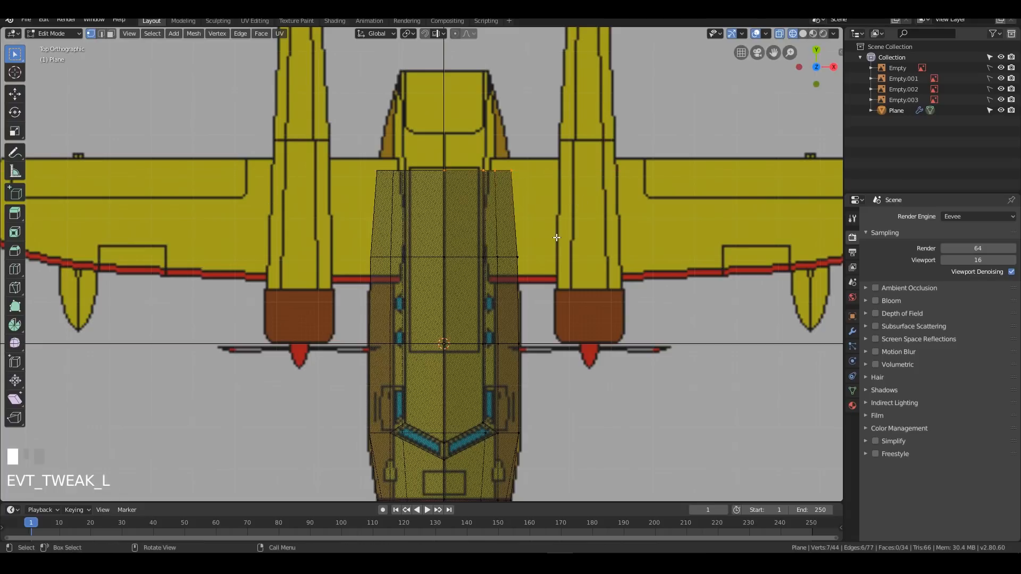
Step: Extrude the rear edge about 0.086 m back along Y and scale the new row to about 0.78 along X
{"action": "key", "text": "e"}
{"action": "key", "text": "y"}
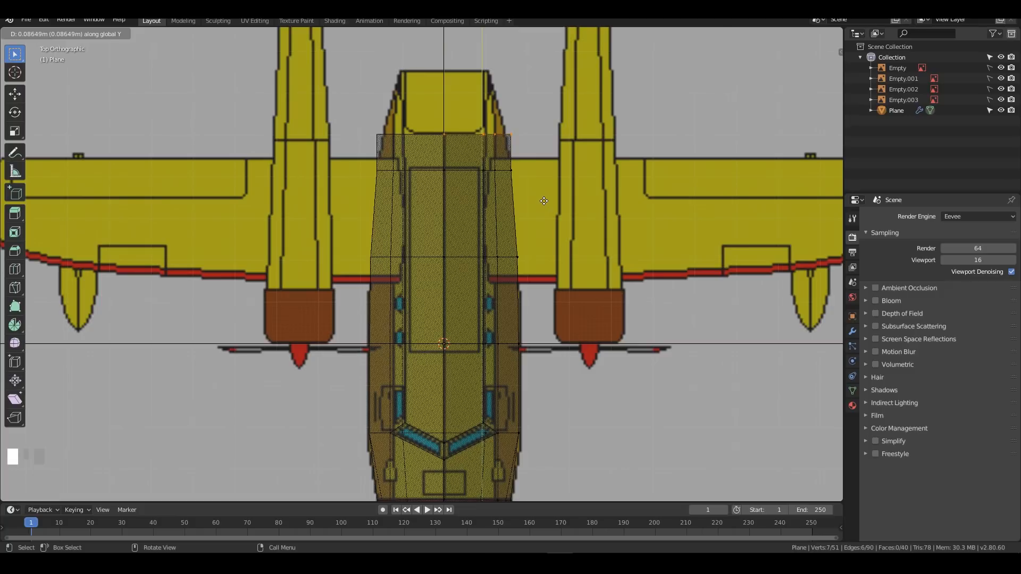
{"action": "left_click", "coordinate": [544, 201]}
{"action": "key", "text": "s"}
{"action": "key", "text": "x"}
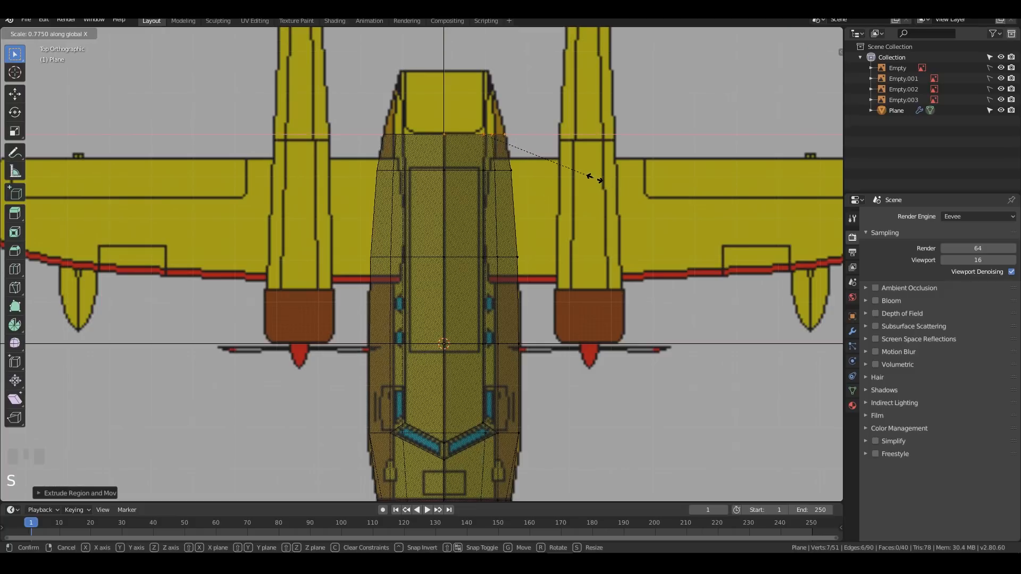
{"action": "left_click", "coordinate": [629, 184]}
Step: Compare the newly extruded rear section with the side, top and front blueprints
{"action": "key", "text": "KP_3"}
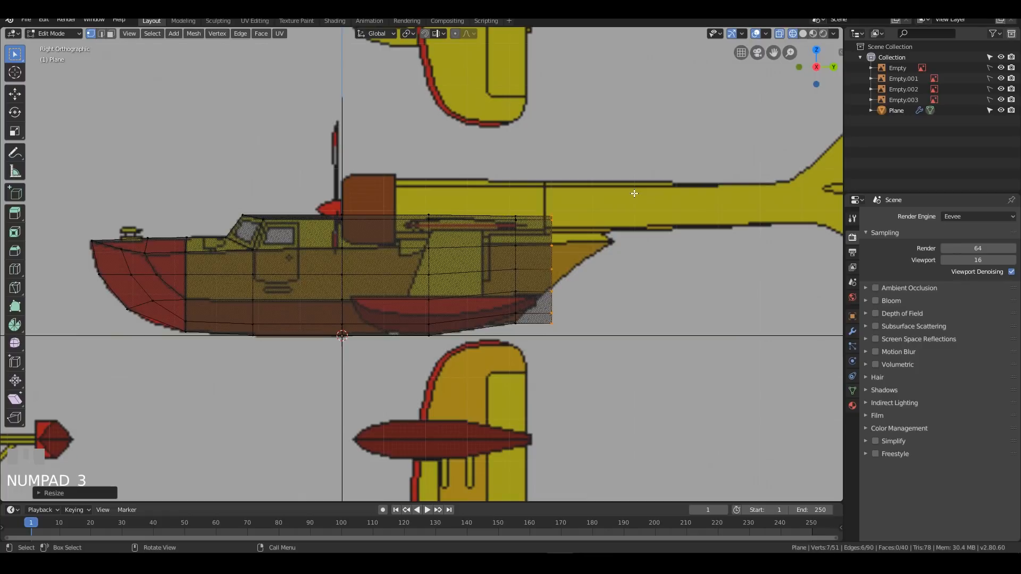
{"action": "middle_click_drag", "start_coordinate": [673, 289], "coordinate": [565, 217], "text": "shift"}
{"action": "scroll", "coordinate": [472, 279], "scroll_direction": "up", "scroll_amount": 3}
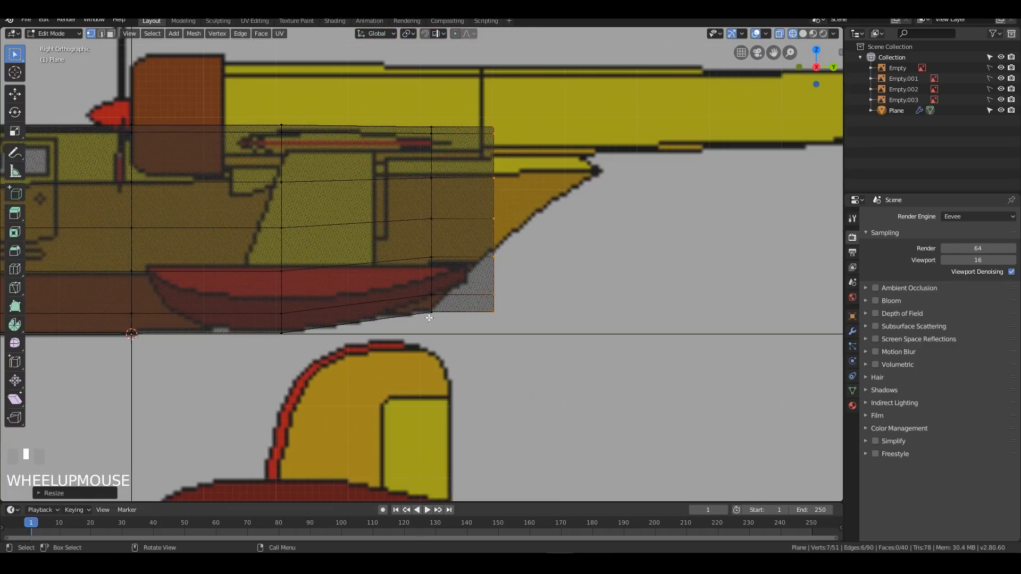
{"action": "mouse_move", "coordinate": [603, 246]}
{"action": "middle_mouse_down"}
{"action": "mouse_move", "coordinate": [549, 239]}
{"action": "mouse_move", "coordinate": [609, 246]}
{"action": "middle_mouse_up"}
{"action": "scroll", "coordinate": [611, 248], "scroll_direction": "down", "scroll_amount": 1}
{"action": "key", "text": "KP_2"}
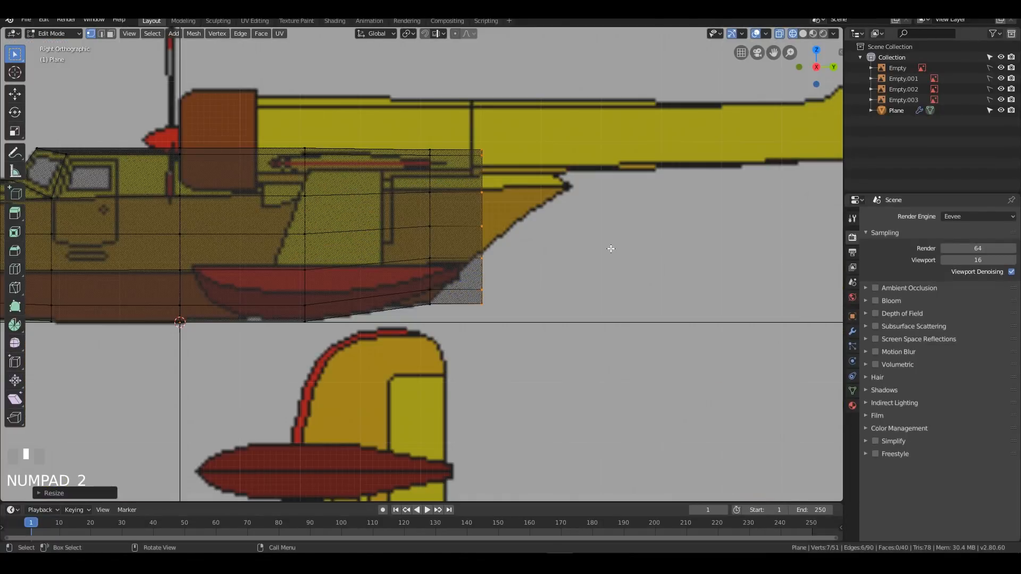
{"action": "key", "text": "KP_7"}
{"action": "key", "text": "KP_1"}
{"action": "key", "text": "KP_7"}
Step: Select the two upper edges of the rear profile and extrude them along Y to the fuselage's tail end on the top blueprint
{"action": "key", "text": "2"}
{"action": "left_click", "coordinate": [520, 208]}
{"action": "left_click", "coordinate": [519, 207], "text": "shift"}
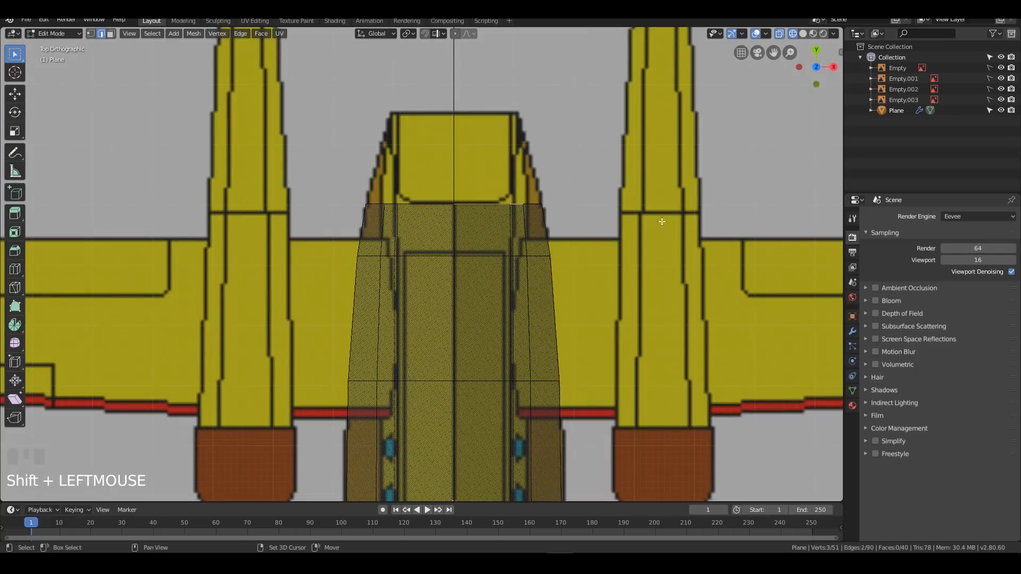
{"action": "key", "text": "e"}
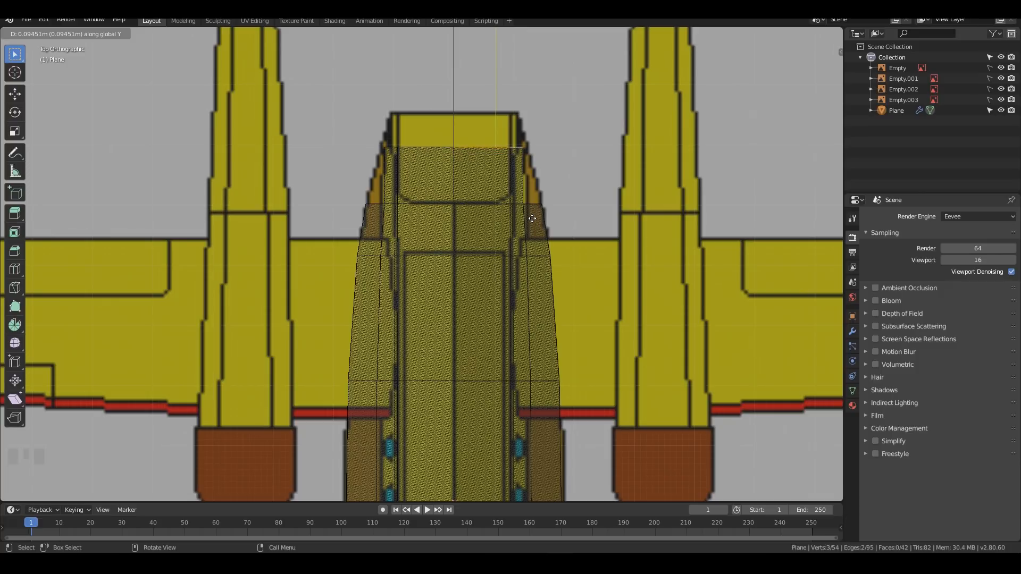
{"action": "left_click", "coordinate": [519, 184]}
Step: Slide the central top edge of the tail extrusion forward by about 0.85, leaving the side corner at the tip
{"action": "middle_click_drag", "start_coordinate": [647, 160], "coordinate": [497, 105]}
{"action": "key", "text": "g"}
{"action": "key", "text": "g"}
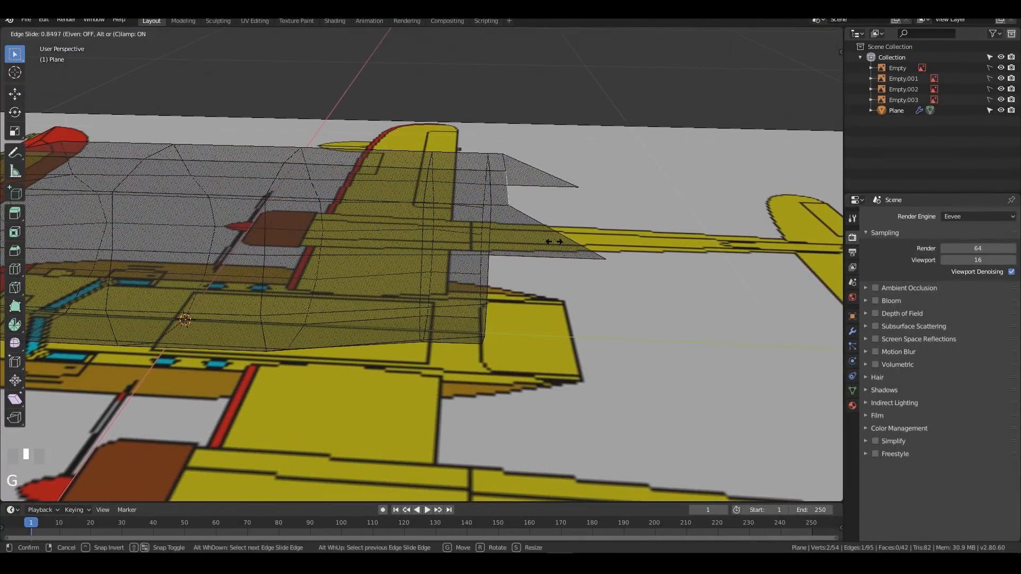
{"action": "left_click", "coordinate": [554, 240]}
{"action": "key", "text": "KP_7"}
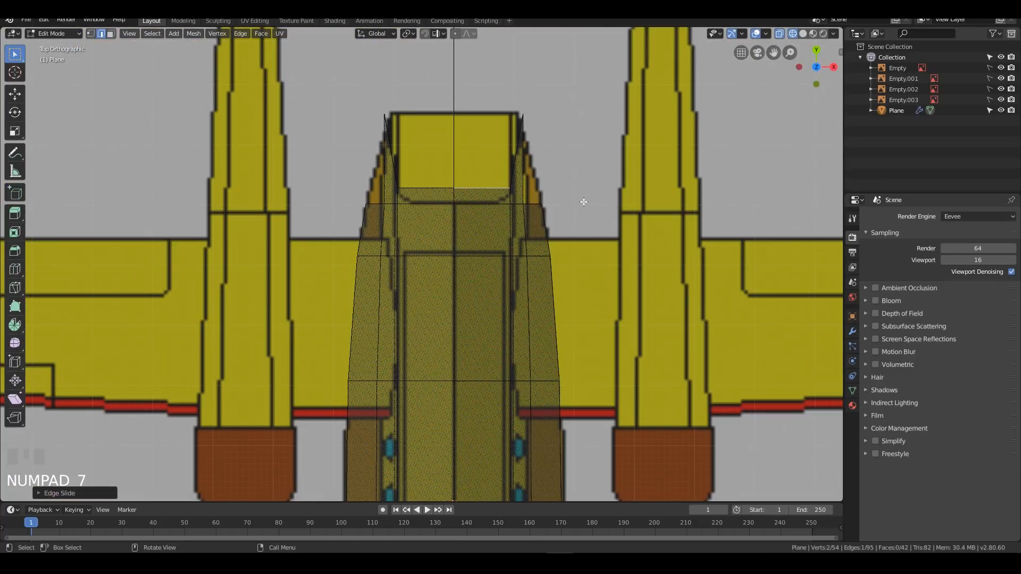
Step: Slide the rear edge of the upper deck slightly forward, and slide its centre vertex forward by a factor of about 0.68
{"action": "key", "text": "g"}
{"action": "key", "text": "g"}
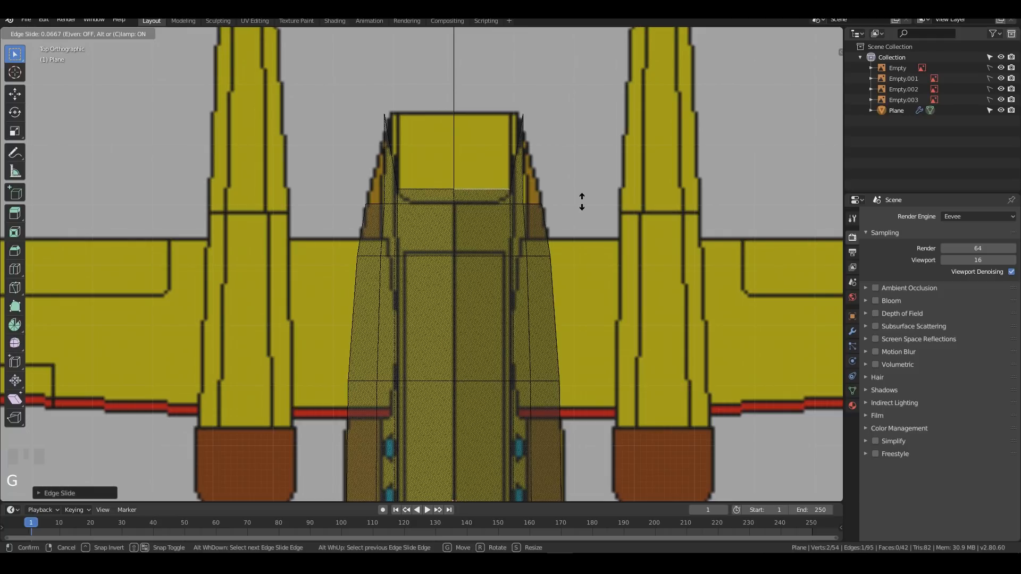
{"action": "left_click", "coordinate": [582, 202]}
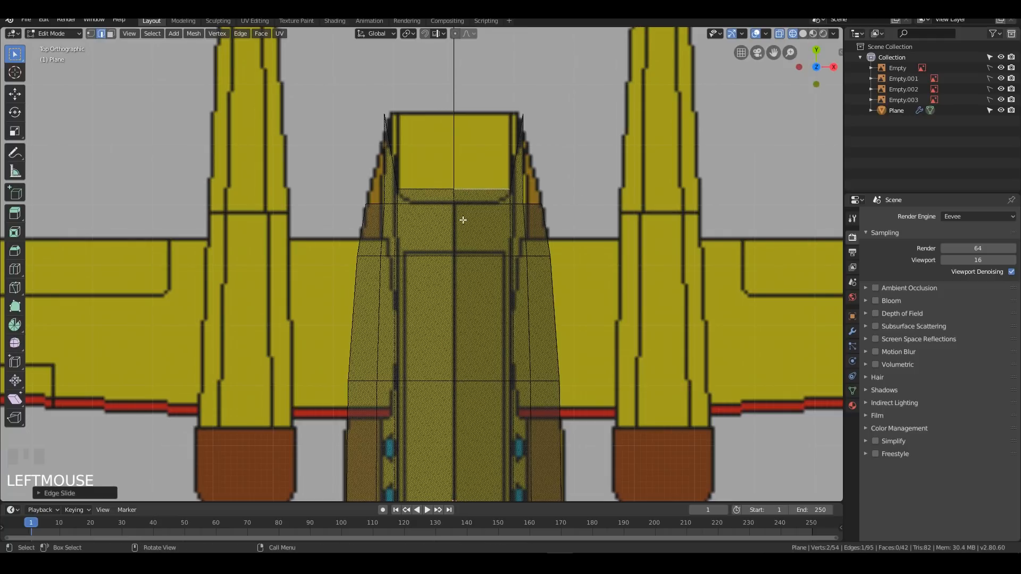
{"action": "key", "text": "1"}
{"action": "left_click", "coordinate": [455, 190]}
{"action": "key", "text": "g"}
{"action": "key", "text": "g"}
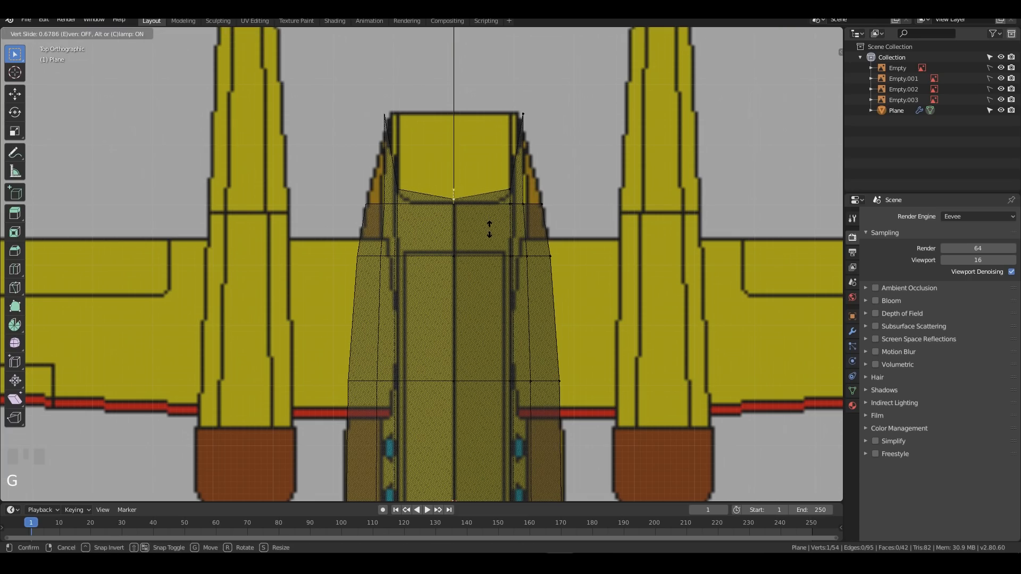
{"action": "left_click", "coordinate": [490, 229]}
Step: Delete the upper face at the rear end of the fuselage side
{"action": "middle_click_drag", "start_coordinate": [489, 229], "coordinate": [463, 160]}
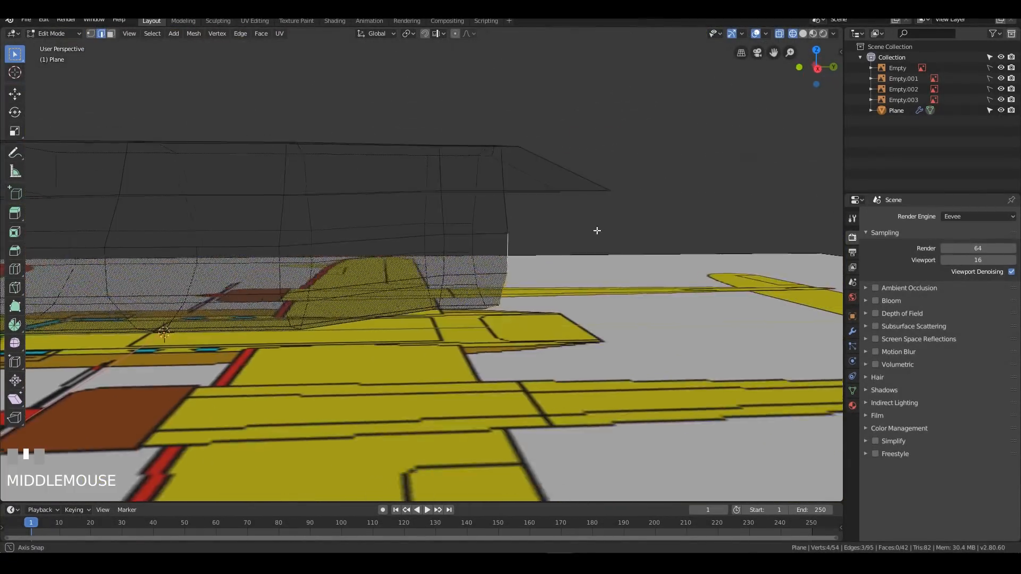
{"action": "mouse_move", "coordinate": [597, 230]}
{"action": "middle_mouse_down"}
{"action": "mouse_move", "coordinate": [579, 229]}
{"action": "mouse_move", "coordinate": [597, 228]}
{"action": "mouse_move", "coordinate": [595, 243]}
{"action": "middle_mouse_up"}
{"action": "key", "text": "3"}
{"action": "left_click", "coordinate": [497, 242]}
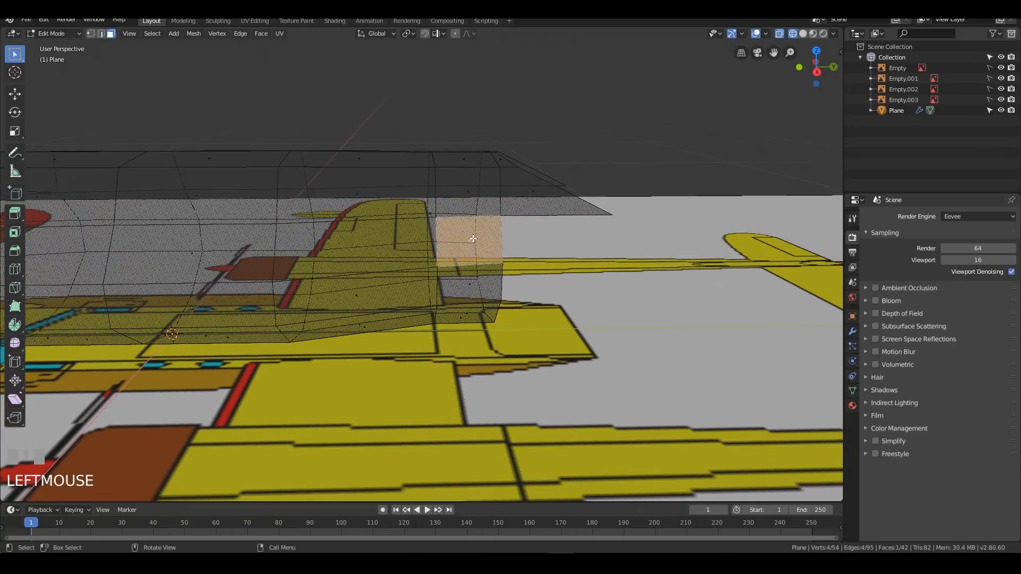
{"action": "key", "text": "x"}
{"action": "left_click", "coordinate": [481, 268]}
Step: Shear the three rear edges of the lower fuselage side in the side view, with shear axis Y and an offset of -1.035
{"action": "middle_click_drag", "start_coordinate": [480, 268], "coordinate": [468, 237]}
{"action": "key", "text": "2"}
{"action": "left_click", "coordinate": [453, 230]}
{"action": "left_click", "coordinate": [459, 270], "text": "shift"}
{"action": "left_click", "coordinate": [469, 296], "text": "shift"}
{"action": "middle_click_drag", "start_coordinate": [469, 295], "coordinate": [595, 271]}
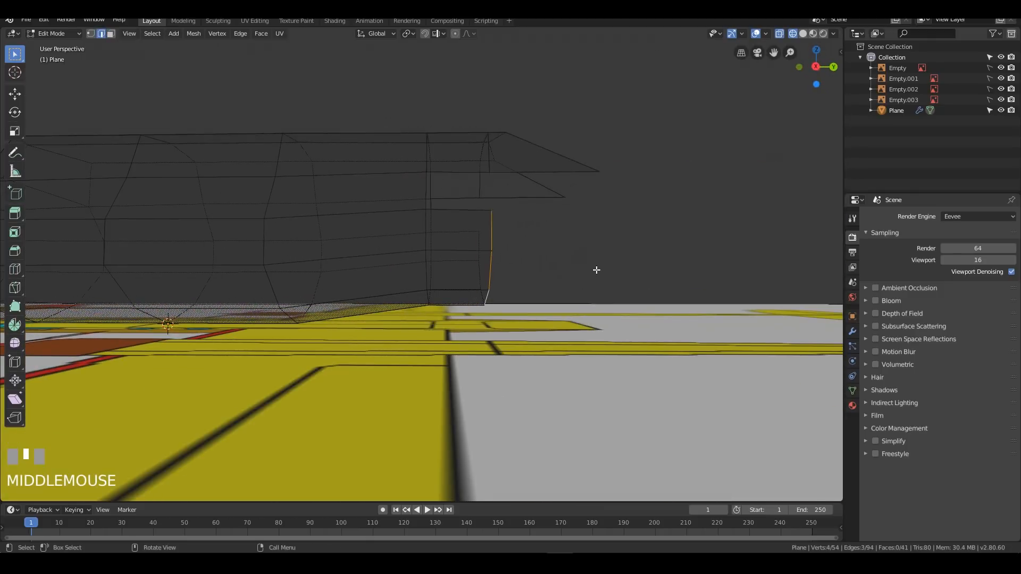
{"action": "key", "text": "KP_1"}
{"action": "key", "text": "KP_3"}
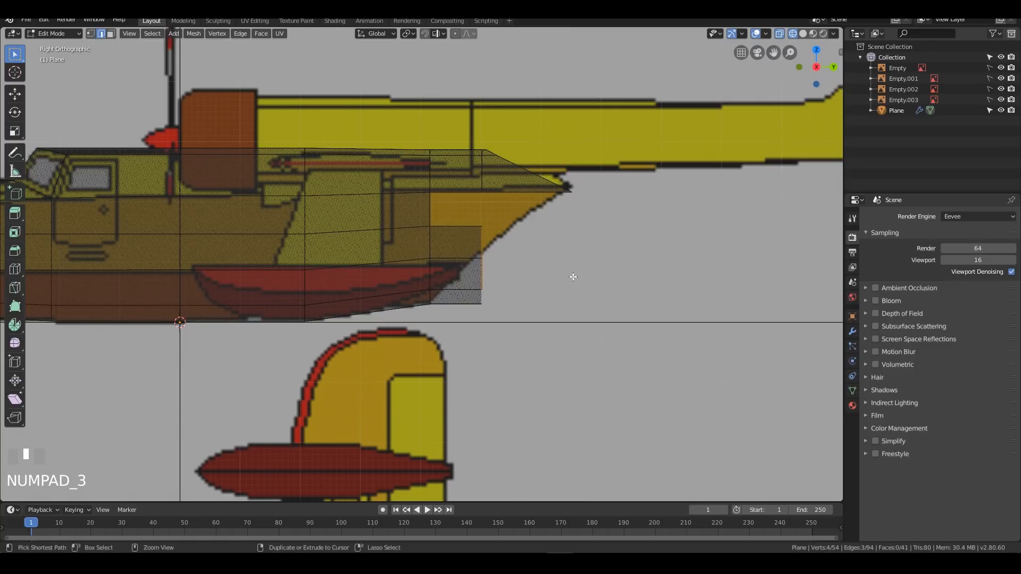
{"action": "key", "text": "shift+ctrl+alt+s"}
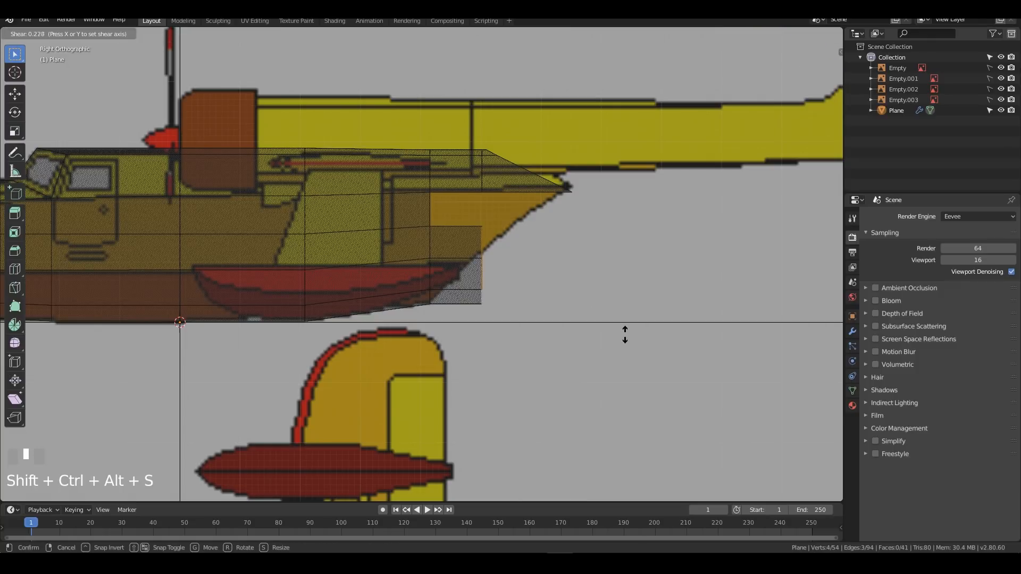
{"action": "left_click", "coordinate": [572, 310]}
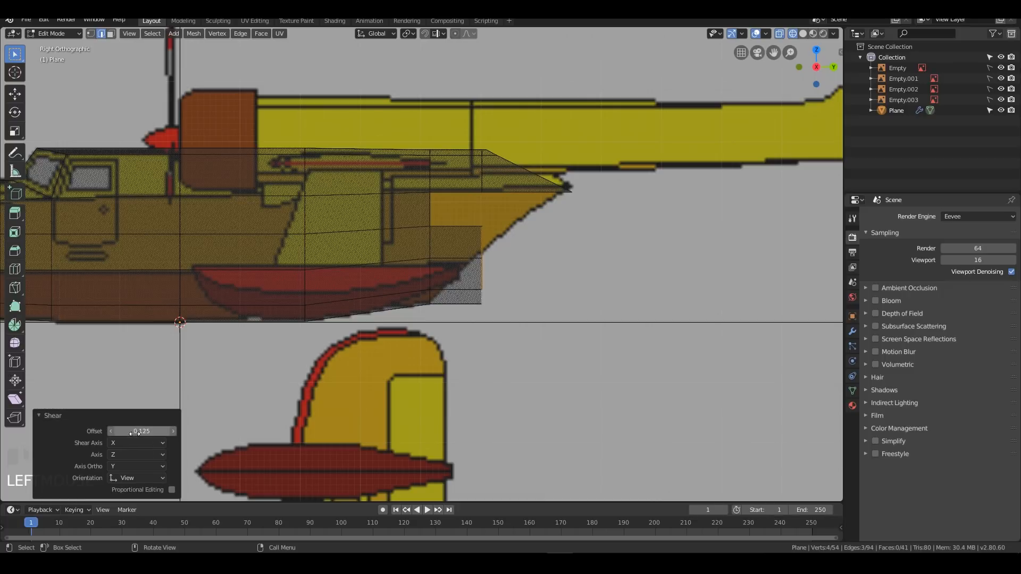
{"action": "left_click", "coordinate": [142, 442]}
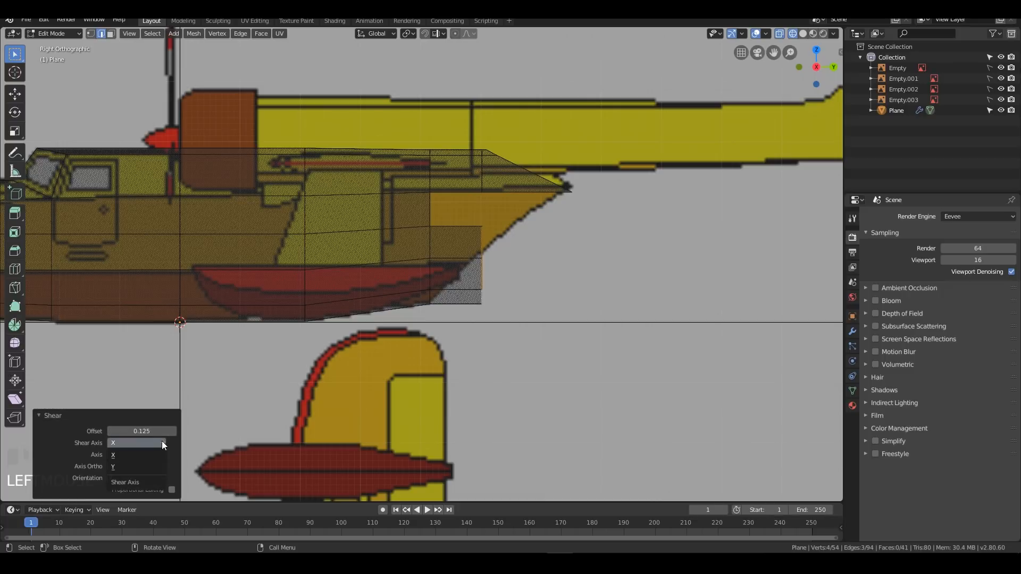
{"action": "left_click", "coordinate": [141, 465]}
{"action": "left_click_drag", "start_coordinate": [149, 430], "coordinate": [83, 429]}
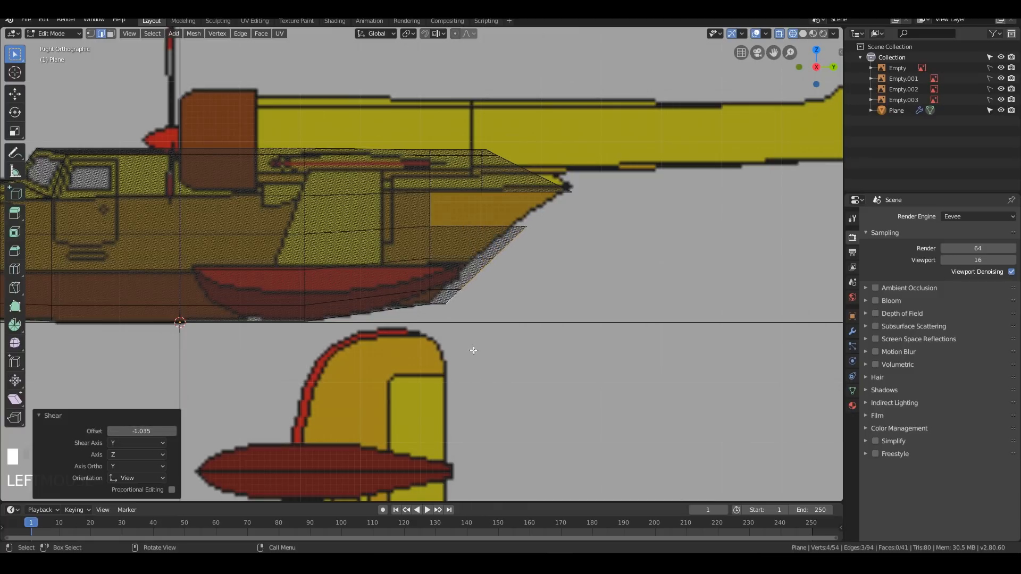
Step: Move the sheared stern edges -0.0194 m along Y and 0.00883 m along Z onto the reference outline
{"action": "key", "text": "g"}
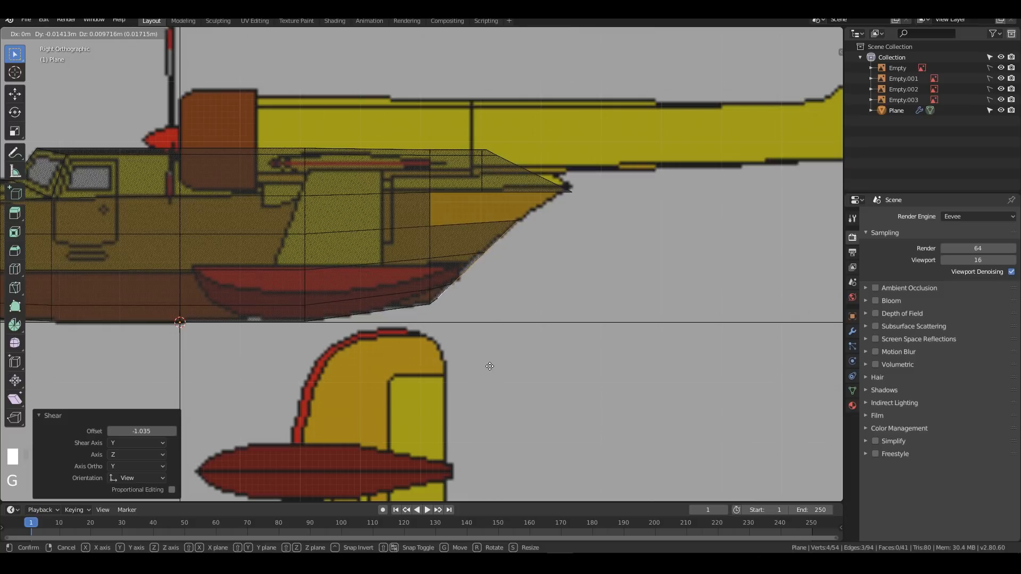
{"action": "left_click", "coordinate": [485, 365]}
{"action": "middle_click_drag", "start_coordinate": [485, 364], "coordinate": [661, 257]}
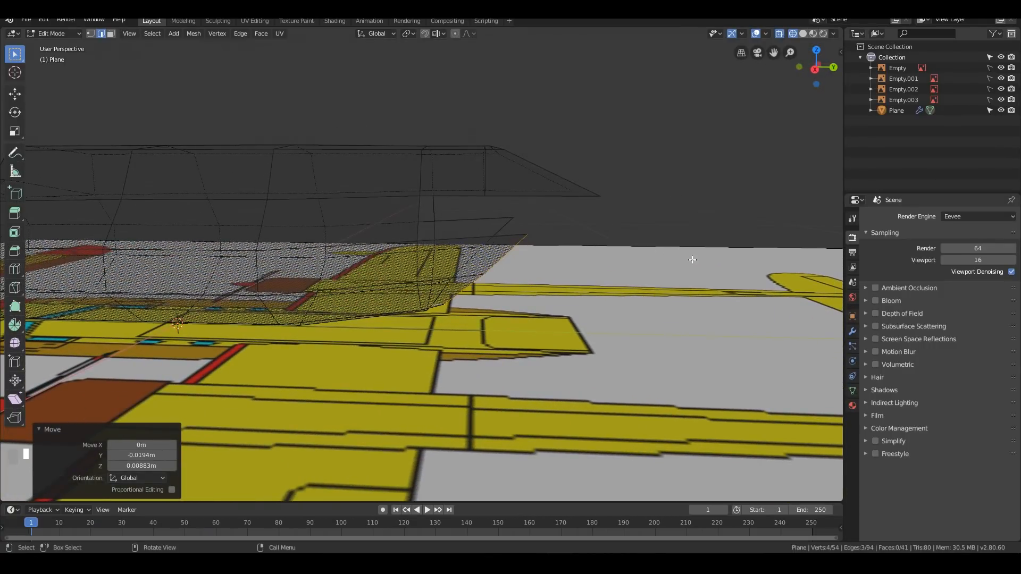
Step: Slide the upper side vertex beneath the deck's rear corner toward the stern tip by a factor of about 0.35
{"action": "key", "text": "KP_3"}
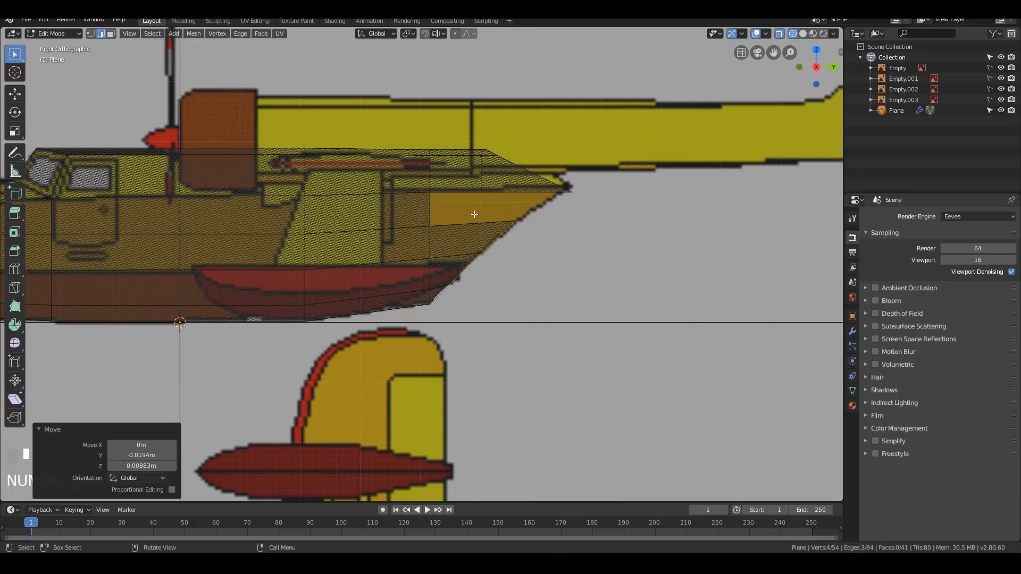
{"action": "key", "text": "1"}
{"action": "left_click", "coordinate": [483, 192]}
{"action": "key", "text": "g"}
{"action": "key", "text": "g"}
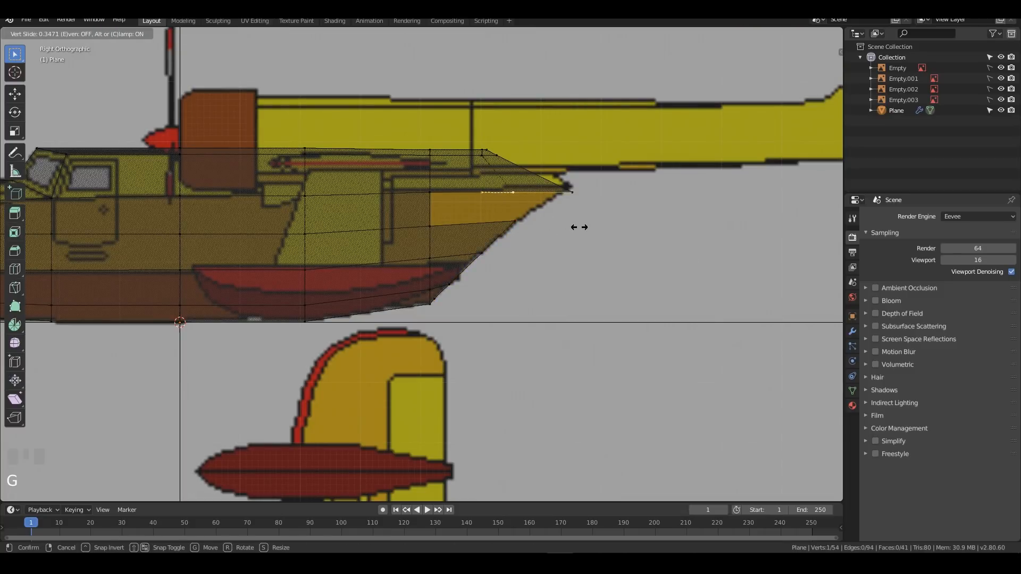
{"action": "left_click", "coordinate": [575, 227]}
Step: Fill a face between the horizontal edges above and below the gap in the rear fuselage side
{"action": "key", "text": "2"}
{"action": "left_click", "coordinate": [468, 190]}
{"action": "left_click", "coordinate": [480, 222], "text": "shift"}
{"action": "key", "text": "f"}
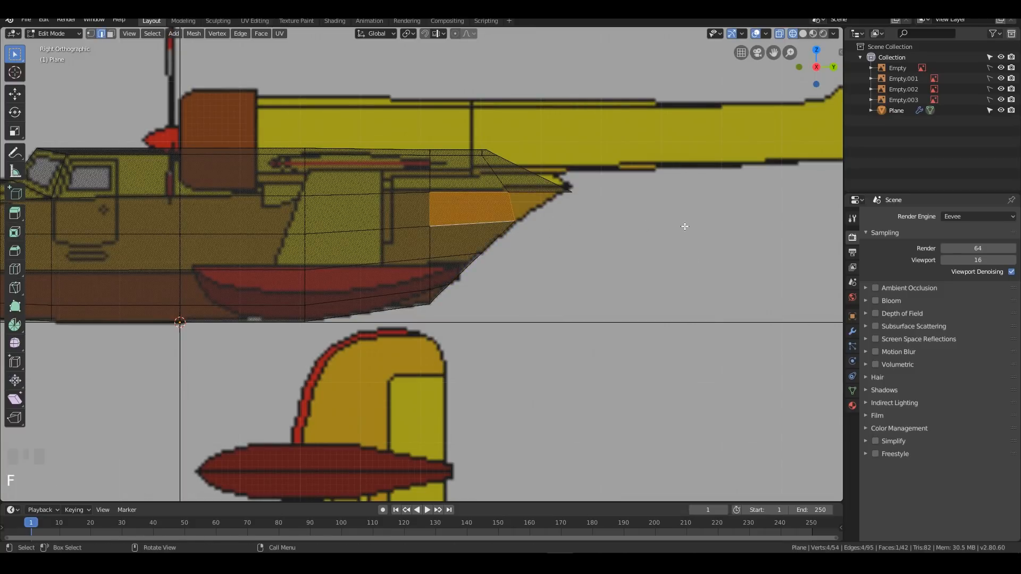
Step: Fill a triangular face between the new face's rear edge and the adjoining edge leading to the stern tip
{"action": "mouse_move", "coordinate": [562, 224]}
{"action": "middle_mouse_down"}
{"action": "mouse_move", "coordinate": [607, 210]}
{"action": "mouse_move", "coordinate": [533, 231]}
{"action": "mouse_move", "coordinate": [588, 216]}
{"action": "mouse_move", "coordinate": [531, 215]}
{"action": "mouse_move", "coordinate": [554, 212]}
{"action": "mouse_move", "coordinate": [544, 224]}
{"action": "middle_mouse_up"}
{"action": "key", "text": "1"}
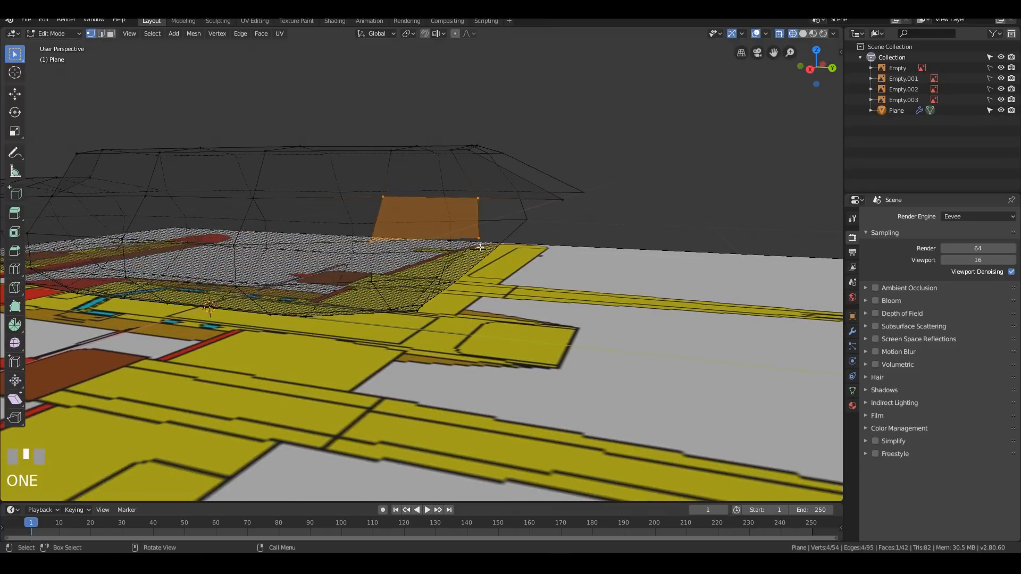
{"action": "left_click", "coordinate": [479, 213]}
{"action": "key", "text": "2"}
{"action": "left_click", "coordinate": [532, 199], "text": "shift"}
{"action": "key", "text": "f"}
Step: Examine the closed rear fuselage side in solid shading, and compare it with the side reference in wireframe
{"action": "middle_click_drag", "start_coordinate": [662, 225], "coordinate": [609, 208]}
{"action": "key", "text": "z"}
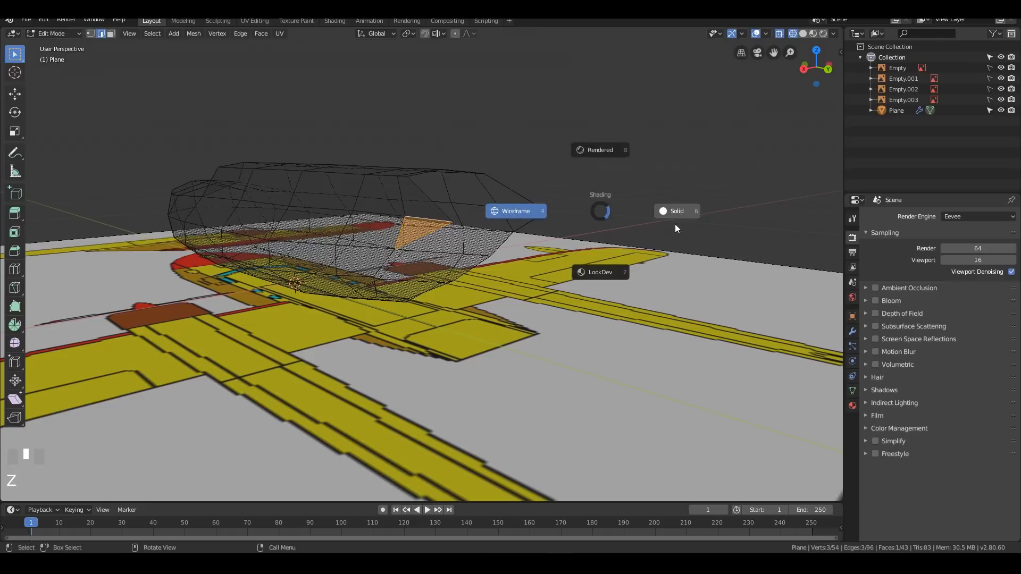
{"action": "left_click", "coordinate": [675, 225]}
{"action": "middle_click_drag", "start_coordinate": [664, 184], "coordinate": [609, 265]}
{"action": "key", "text": "KP_1"}
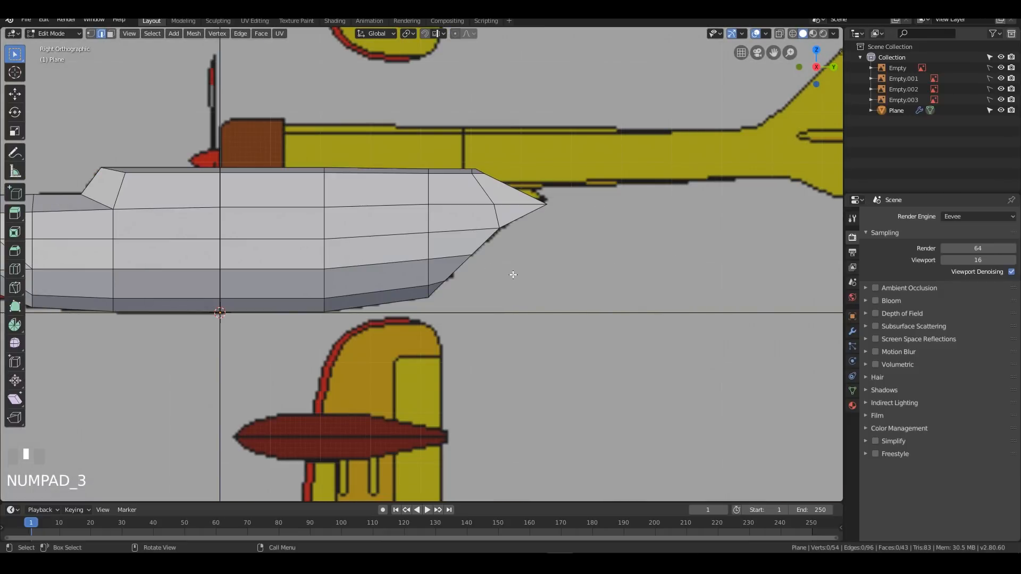
{"action": "scroll", "coordinate": [513, 274], "scroll_direction": "down", "scroll_amount": 3}
{"action": "scroll", "coordinate": [514, 275], "scroll_direction": "up", "scroll_amount": 3}
{"action": "key", "text": "z"}
{"action": "left_click", "coordinate": [422, 264]}
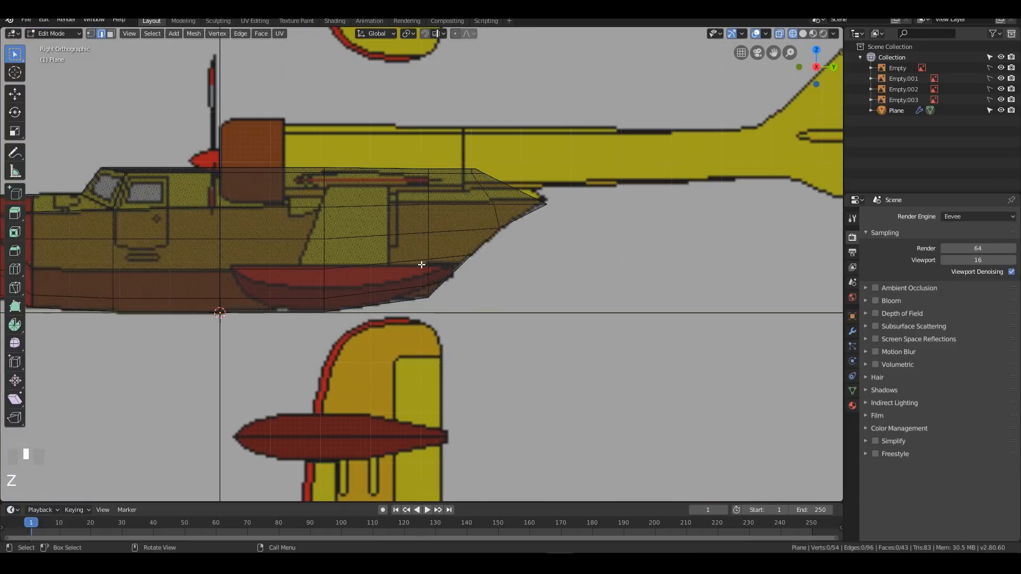
Step: Move the stern tip vertex -0.017 m along Y, and slide the upper mid-fuselage side vertex along its vertical edge by 0.038
{"action": "left_click_drag", "start_coordinate": [546, 204], "coordinate": [557, 206]}
{"action": "scroll", "coordinate": [557, 206], "scroll_direction": "down", "scroll_amount": 4}
{"action": "scroll", "coordinate": [593, 245], "scroll_direction": "up", "scroll_amount": 4}
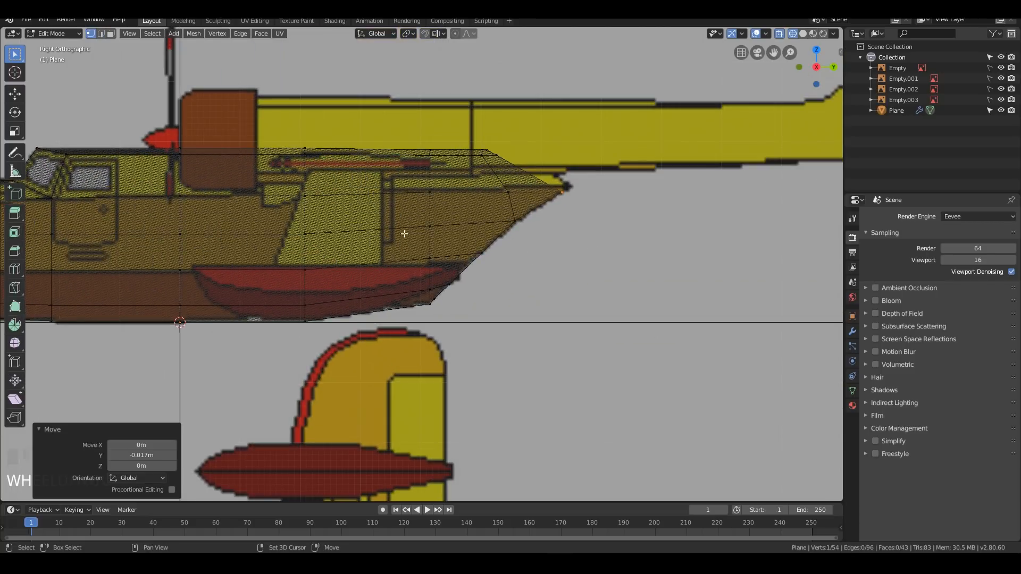
{"action": "left_click_drag", "start_coordinate": [278, 182], "coordinate": [322, 208]}
{"action": "key", "text": "g"}
{"action": "key", "text": "g"}
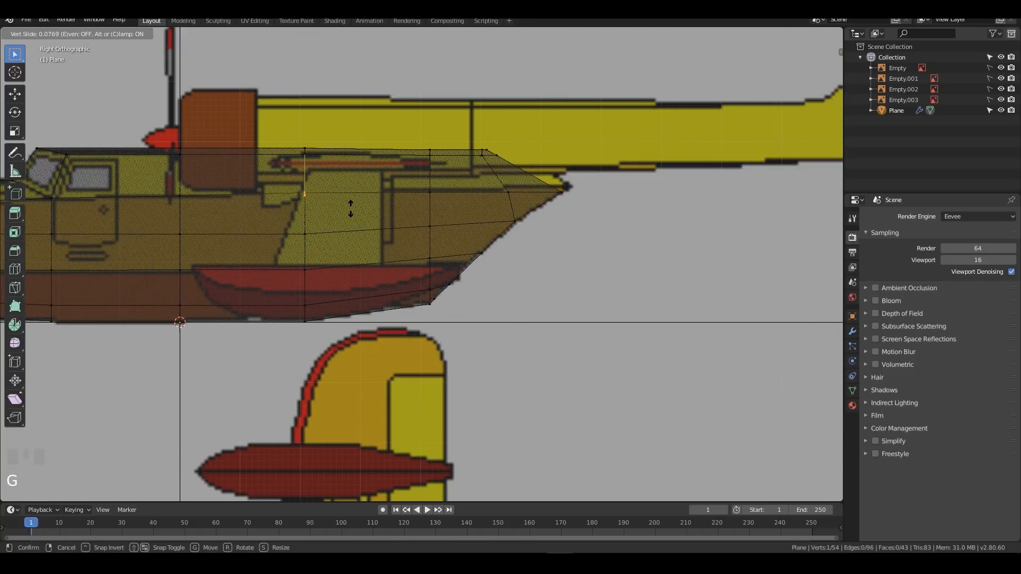
{"action": "left_click", "coordinate": [349, 210]}
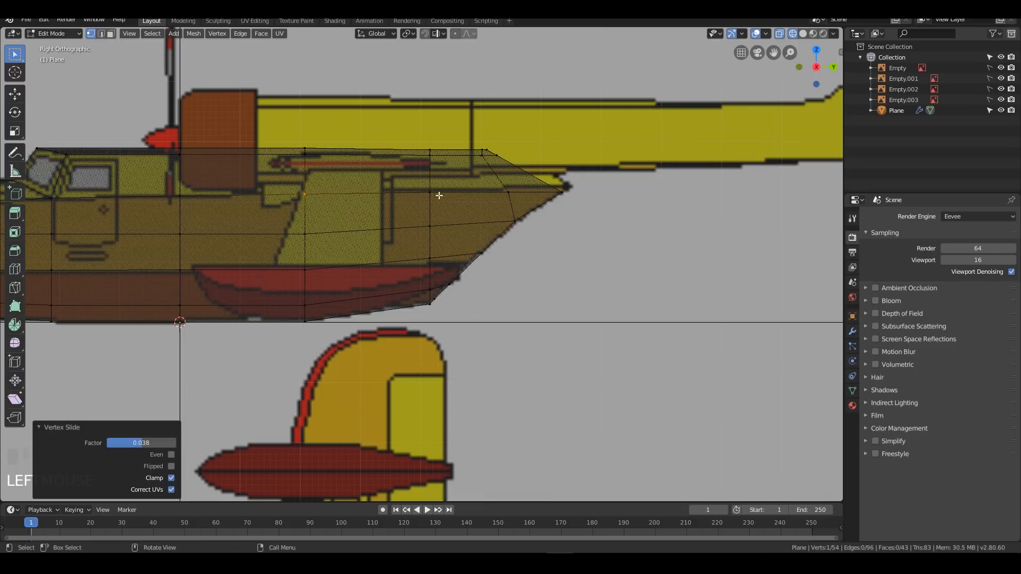
Step: Slide the edge leading to the stern tip slightly upward, and move the tip vertex about 0.023 m along Y
{"action": "left_click_drag", "start_coordinate": [557, 197], "coordinate": [556, 197]}
{"action": "key", "text": "g"}
{"action": "key", "text": "g"}
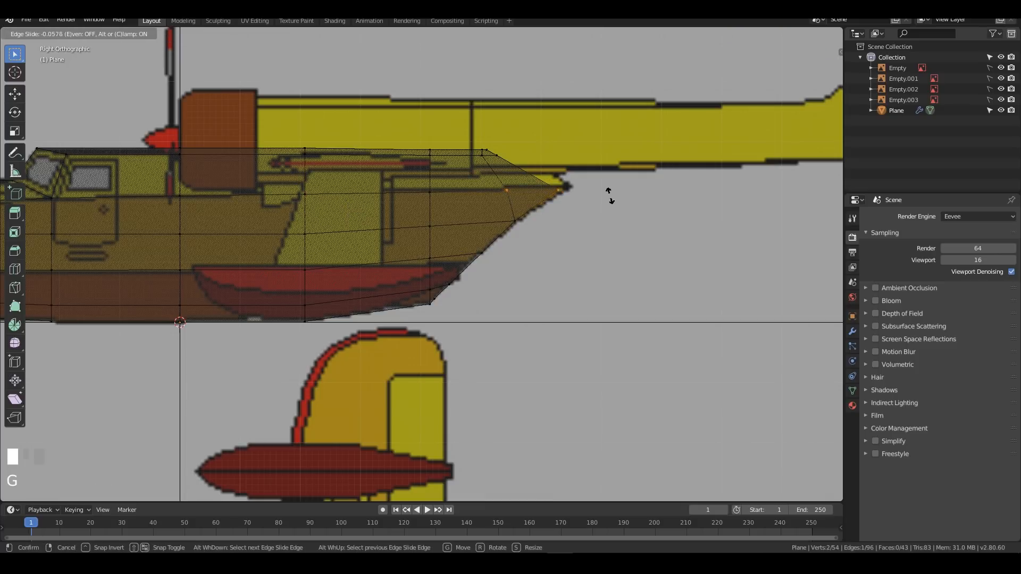
{"action": "left_click", "coordinate": [592, 193]}
{"action": "left_click_drag", "start_coordinate": [529, 177], "coordinate": [593, 205]}
{"action": "key", "text": "g"}
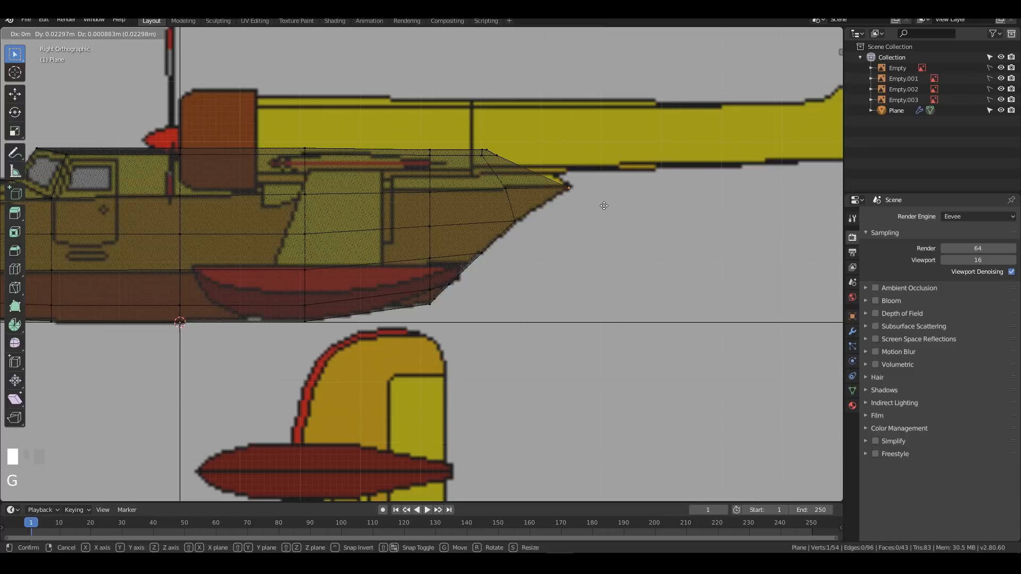
{"action": "left_click", "coordinate": [605, 205]}
Step: Extrude the stern tip vertex along X toward the centreline in the top view
{"action": "middle_click_drag", "start_coordinate": [659, 160], "coordinate": [445, 190]}
{"action": "scroll", "coordinate": [494, 230], "scroll_direction": "down", "scroll_amount": 2}
{"action": "key", "text": "2"}
{"action": "scroll", "coordinate": [475, 222], "scroll_direction": "up", "scroll_amount": 3}
{"action": "key", "text": "KP_1"}
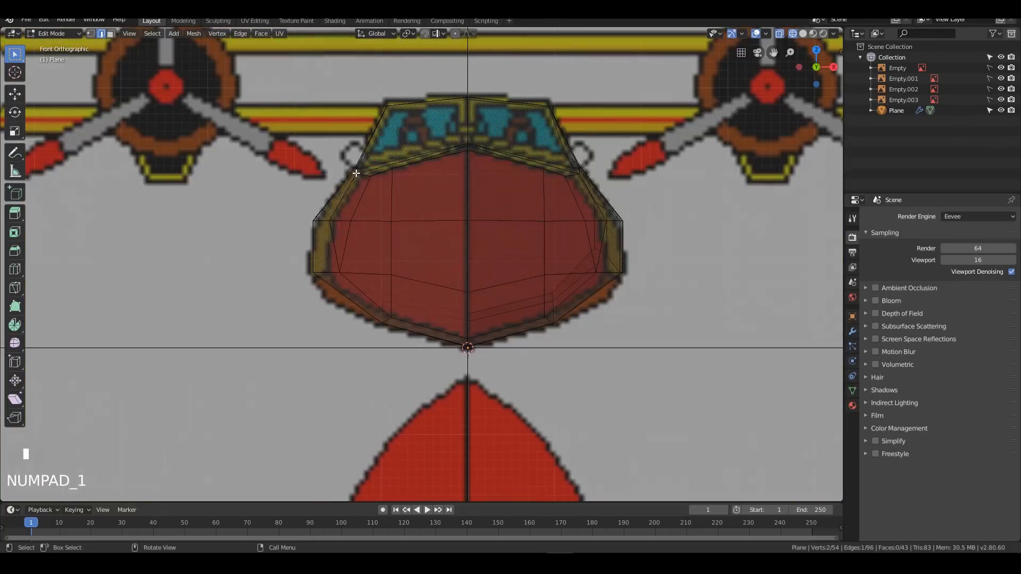
{"action": "key", "text": "KP_7"}
{"action": "key", "text": "1"}
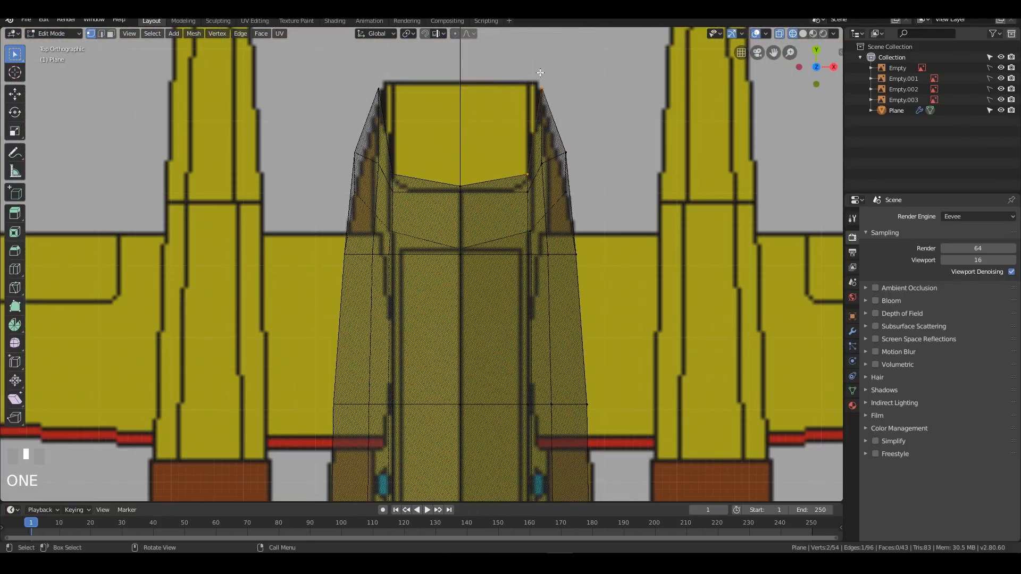
{"action": "key", "text": "e"}
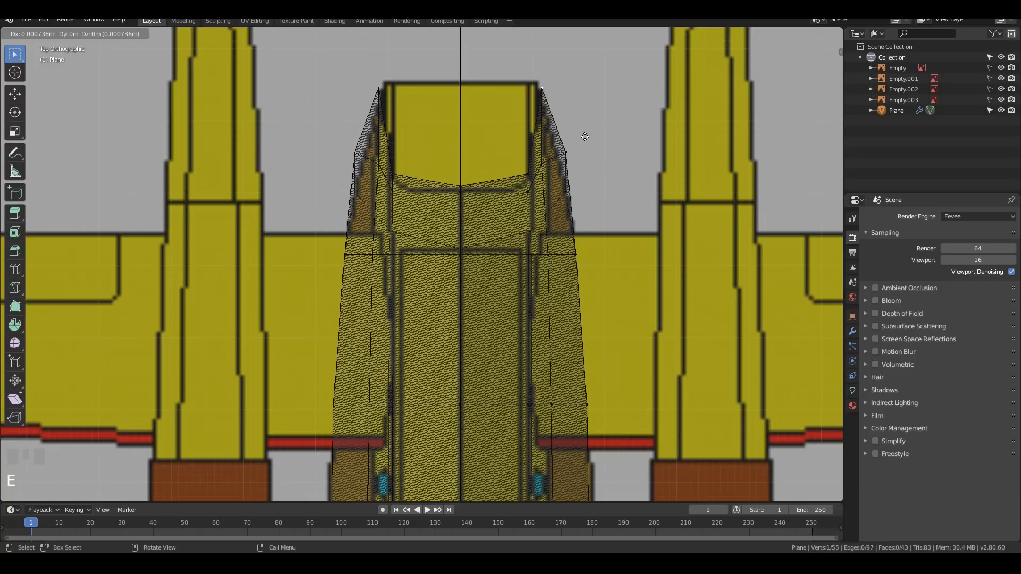
{"action": "left_click", "coordinate": [393, 135]}
{"action": "mouse_move", "coordinate": [392, 135]}
{"action": "middle_mouse_down"}
{"action": "mouse_move", "coordinate": [481, 128]}
{"action": "mouse_move", "coordinate": [410, 103]}
{"action": "mouse_move", "coordinate": [401, 131]}
{"action": "middle_mouse_up"}
Step: Fill a face between the extruded stern tip edge and the rear edge of the upper deck
{"action": "key", "text": "2"}
{"action": "left_click", "coordinate": [390, 186]}
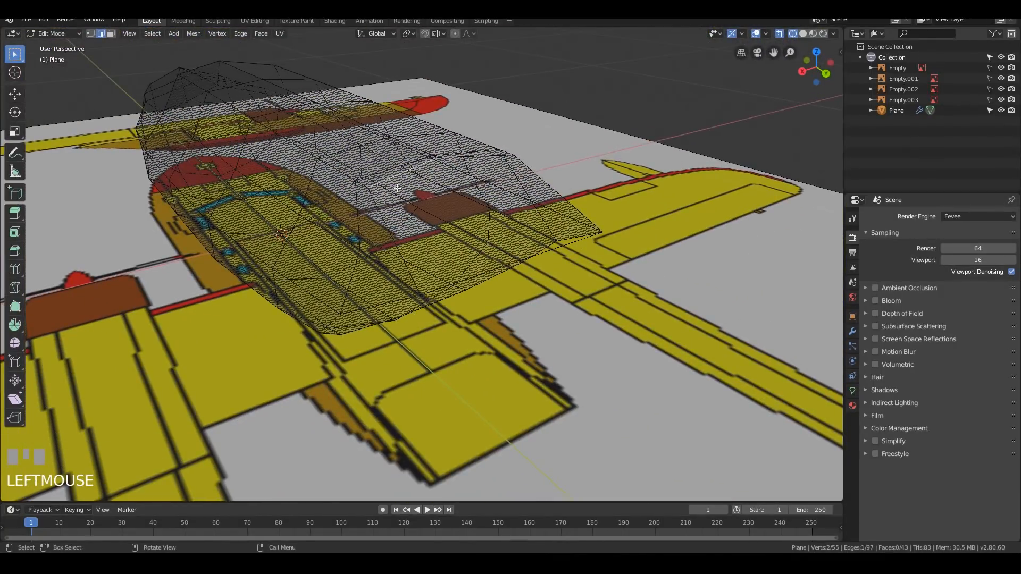
{"action": "key", "text": "z"}
{"action": "key", "text": "f"}
Step: Extrude the slanted side edges of the open stern inward toward the centreline
{"action": "middle_click_drag", "start_coordinate": [449, 289], "coordinate": [450, 236]}
{"action": "scroll", "coordinate": [588, 276], "scroll_direction": "down", "scroll_amount": 2}
{"action": "middle_click_drag", "start_coordinate": [436, 283], "coordinate": [543, 257], "text": "shift"}
{"action": "scroll", "coordinate": [490, 286], "scroll_direction": "up", "scroll_amount": 3}
{"action": "scroll", "coordinate": [489, 285], "scroll_direction": "up", "scroll_amount": 2}
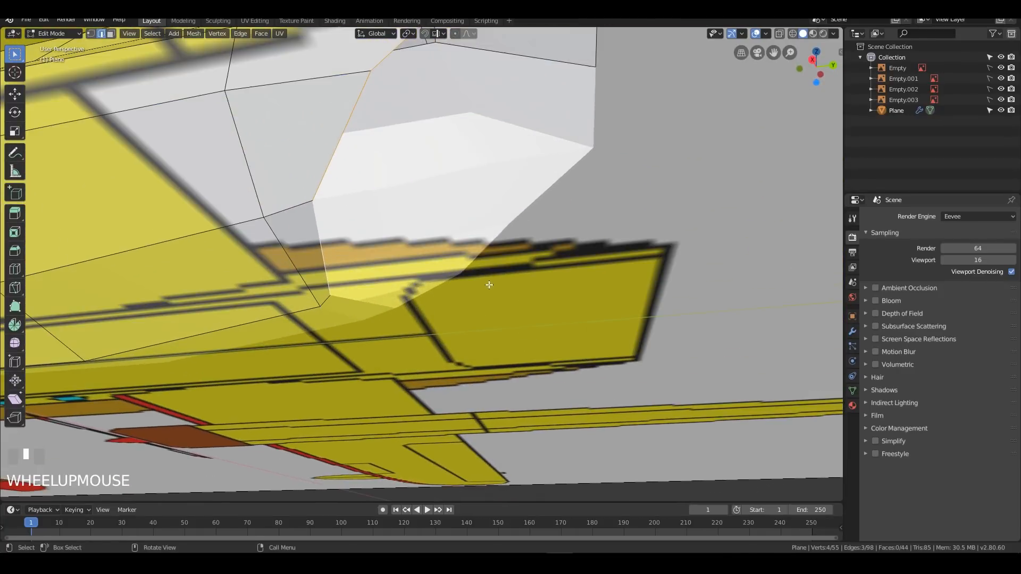
{"action": "key", "text": "z"}
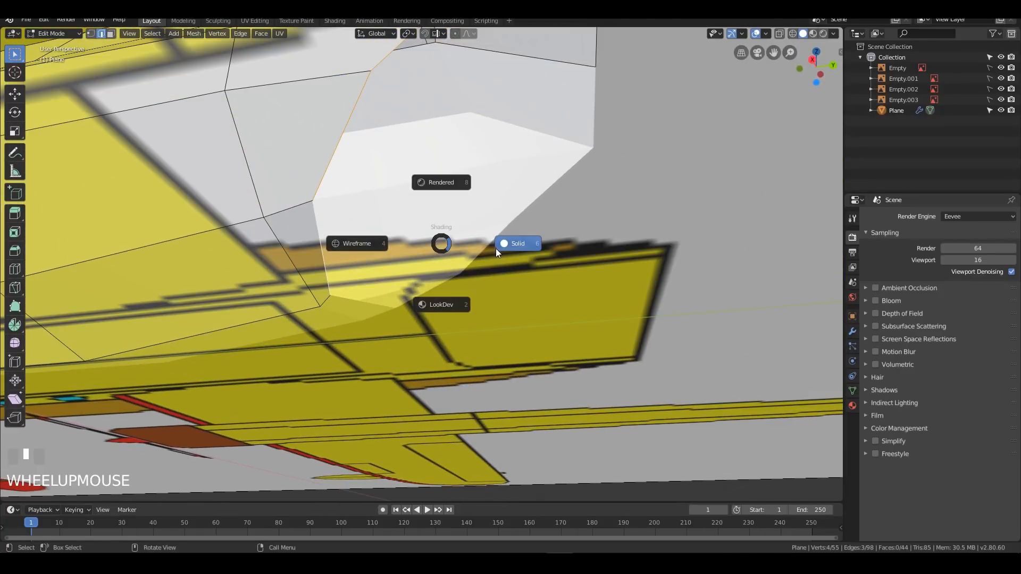
{"action": "left_click", "coordinate": [390, 247]}
{"action": "middle_click_drag", "start_coordinate": [428, 228], "coordinate": [302, 266]}
{"action": "middle_click_drag", "start_coordinate": [410, 230], "coordinate": [457, 249]}
{"action": "key", "text": "e"}
{"action": "left_click", "coordinate": [668, 259]}
Step: Fill a face in the gap between the extruded stern faces and the neighbouring edge
{"action": "middle_click_drag", "start_coordinate": [669, 259], "coordinate": [345, 340]}
{"action": "left_click", "coordinate": [385, 192]}
{"action": "key", "text": "f"}
Step: Delete the extruded vertex at the bottom of the stern
{"action": "scroll", "coordinate": [406, 269], "scroll_direction": "up", "scroll_amount": 3}
{"action": "left_click", "coordinate": [334, 332]}
{"action": "key", "text": "x"}
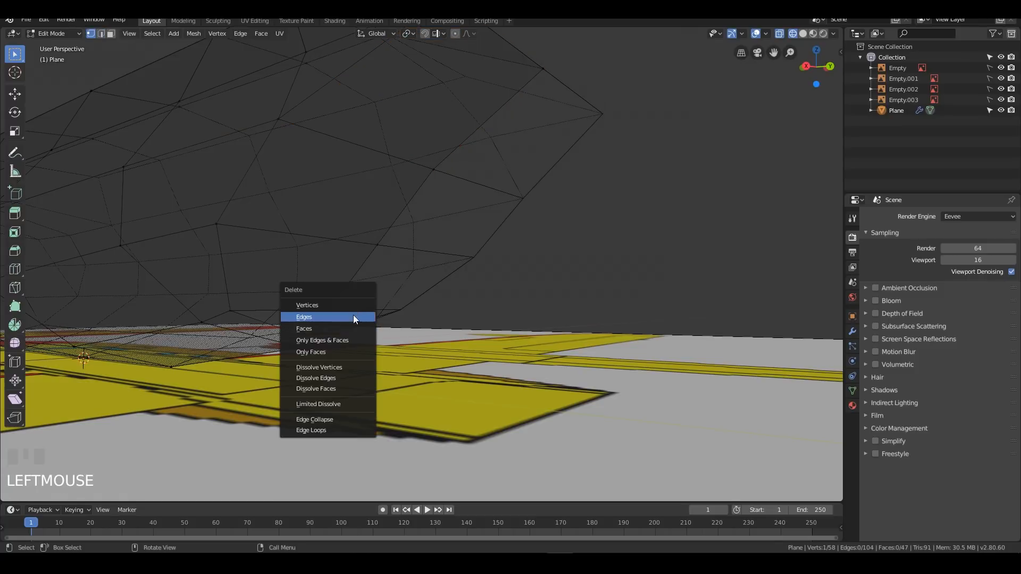
{"action": "left_click", "coordinate": [354, 309]}
Step: Try to fill the lower stern gap with a face between its two bordering edges
{"action": "middle_click_drag", "start_coordinate": [322, 332], "coordinate": [290, 334]}
{"action": "key", "text": "2"}
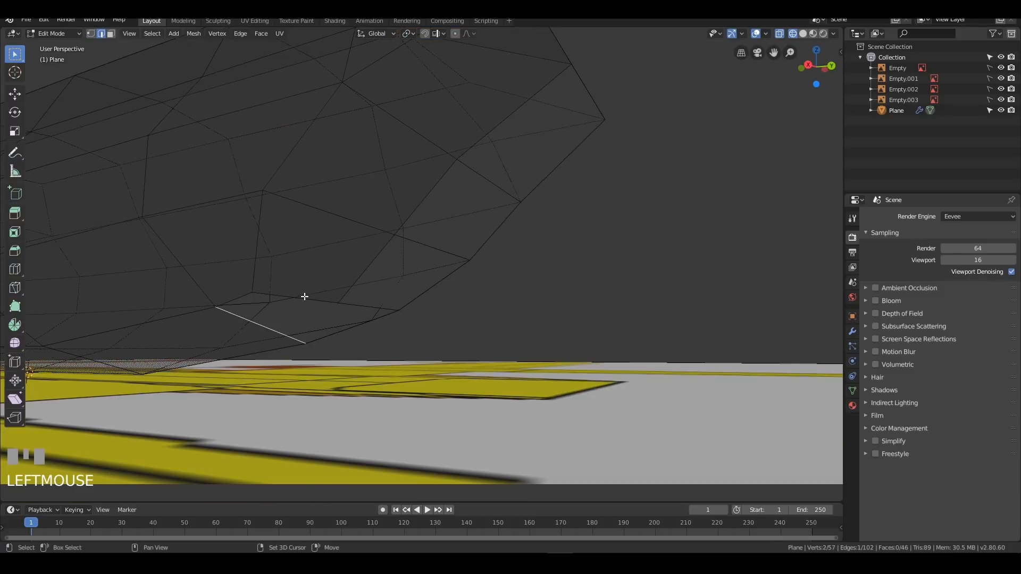
{"action": "left_click", "coordinate": [305, 296], "text": "shift"}
{"action": "key", "text": "f"}
{"action": "left_click", "coordinate": [541, 275]}
{"action": "mouse_move", "coordinate": [541, 275]}
{"action": "middle_mouse_down"}
{"action": "mouse_move", "coordinate": [522, 294]}
{"action": "mouse_move", "coordinate": [453, 298]}
{"action": "mouse_move", "coordinate": [513, 304]}
{"action": "mouse_move", "coordinate": [513, 290]}
{"action": "mouse_move", "coordinate": [492, 279]}
{"action": "mouse_move", "coordinate": [559, 285]}
{"action": "mouse_move", "coordinate": [531, 290]}
{"action": "mouse_move", "coordinate": [531, 280]}
{"action": "mouse_move", "coordinate": [527, 290]}
{"action": "middle_mouse_up"}
{"action": "scroll", "coordinate": [508, 303], "scroll_direction": "down", "scroll_amount": 3}
{"action": "left_click", "coordinate": [555, 294]}
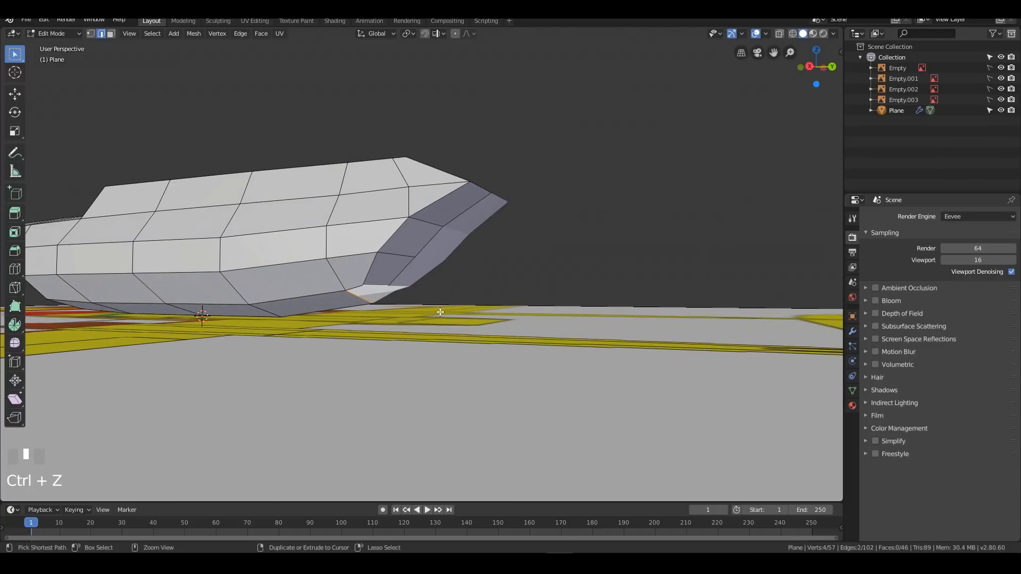
Step: Close the remaining lower stern gap by filling faces between its bordering edges, and return to object mode
{"action": "middle_click_drag", "start_coordinate": [431, 307], "coordinate": [330, 311]}
{"action": "scroll", "coordinate": [379, 319], "scroll_direction": "up", "scroll_amount": 3}
{"action": "scroll", "coordinate": [298, 314], "scroll_direction": "down", "scroll_amount": 3}
{"action": "key", "text": "2"}
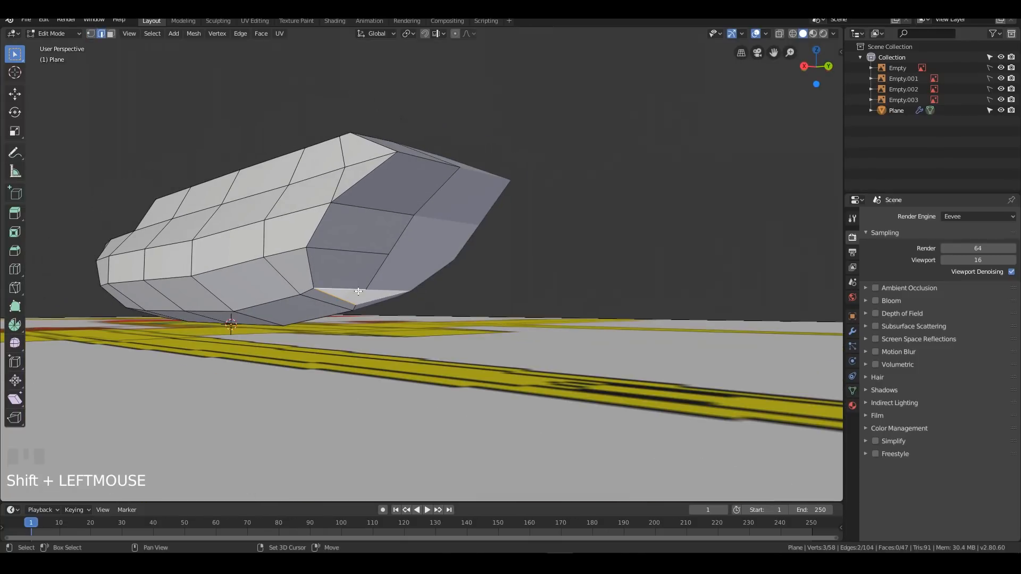
{"action": "middle_click_drag", "start_coordinate": [492, 278], "coordinate": [524, 244]}
{"action": "key", "text": "Tab"}
Step: Examine the closed hull from several sides, ending with a close look at the bow
{"action": "middle_click_drag", "start_coordinate": [446, 257], "coordinate": [515, 299]}
{"action": "scroll", "coordinate": [491, 286], "scroll_direction": "down", "scroll_amount": 2}
{"action": "scroll", "coordinate": [417, 299], "scroll_direction": "up", "scroll_amount": 3}
{"action": "scroll", "coordinate": [417, 299], "scroll_direction": "down", "scroll_amount": 2}
{"action": "mouse_move", "coordinate": [436, 273]}
{"action": "middle_mouse_down"}
{"action": "mouse_move", "coordinate": [426, 262]}
{"action": "mouse_move", "coordinate": [388, 262]}
{"action": "mouse_move", "coordinate": [435, 269]}
{"action": "middle_mouse_up"}
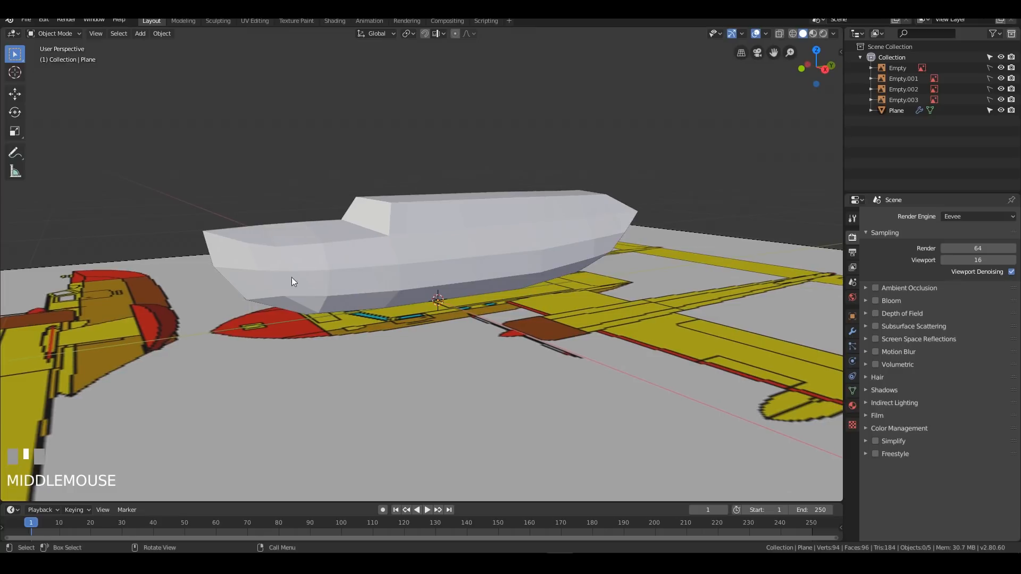
{"action": "middle_click_drag", "start_coordinate": [333, 275], "coordinate": [296, 269]}
{"action": "scroll", "coordinate": [296, 269], "scroll_direction": "down", "scroll_amount": 1}
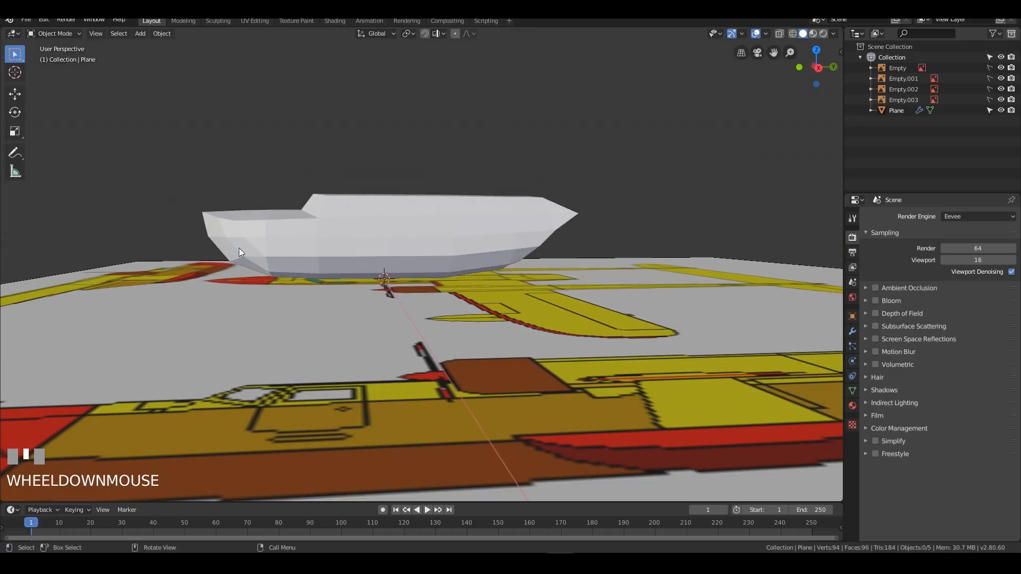
{"action": "middle_click_drag", "start_coordinate": [238, 247], "coordinate": [401, 261], "text": "shift"}
{"action": "scroll", "coordinate": [332, 274], "scroll_direction": "up", "scroll_amount": 2}
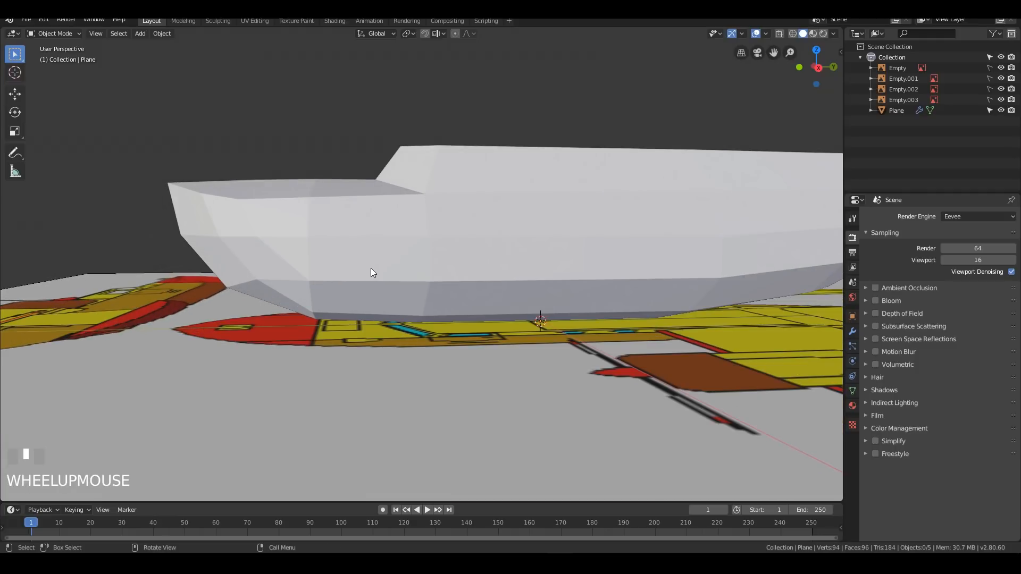
Step: Open the hull mesh for face editing and delete side faces of the bow next to the main hull
{"action": "left_click", "coordinate": [444, 235]}
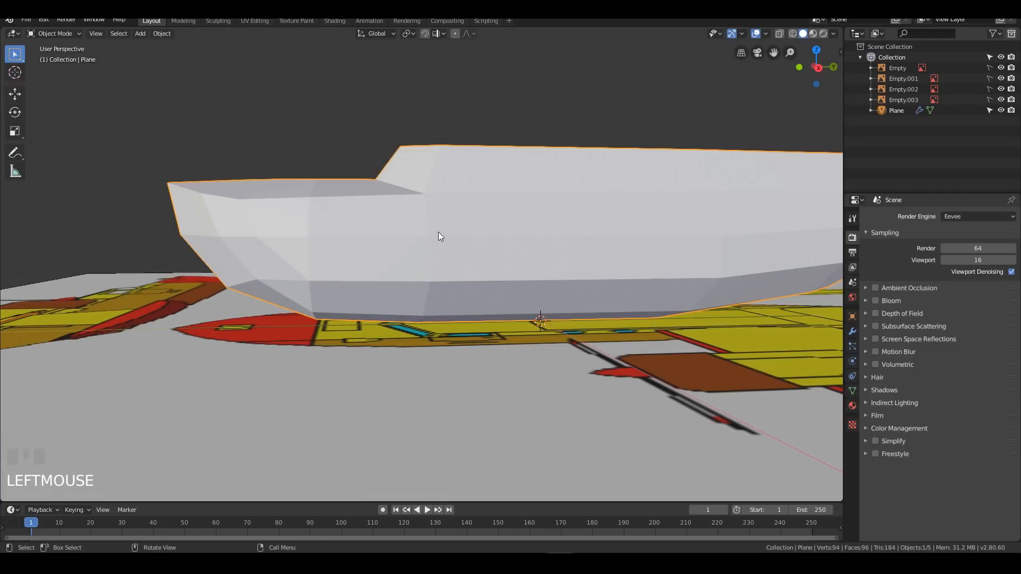
{"action": "middle_click_drag", "start_coordinate": [330, 282], "coordinate": [368, 262]}
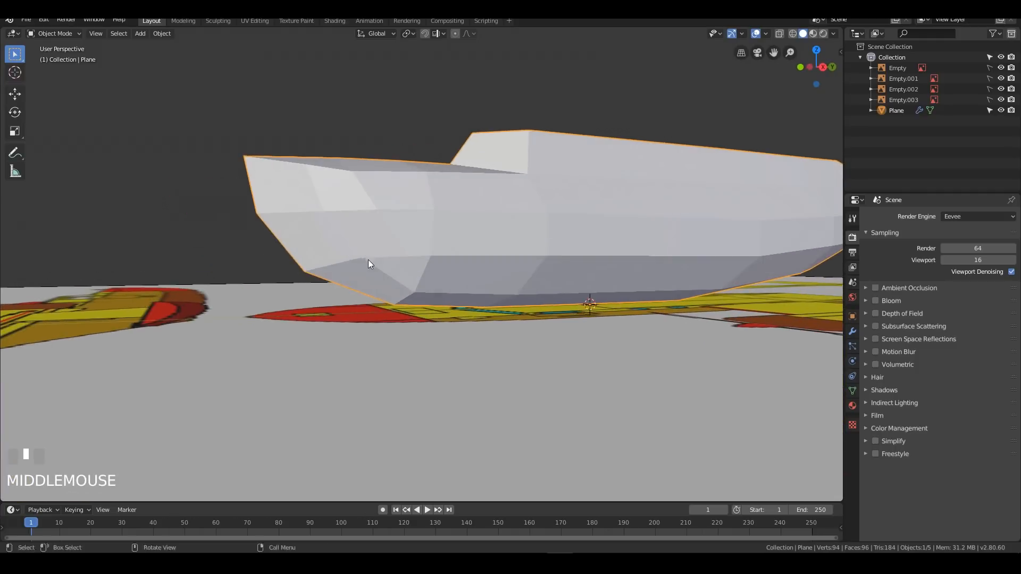
{"action": "key", "text": "Tab"}
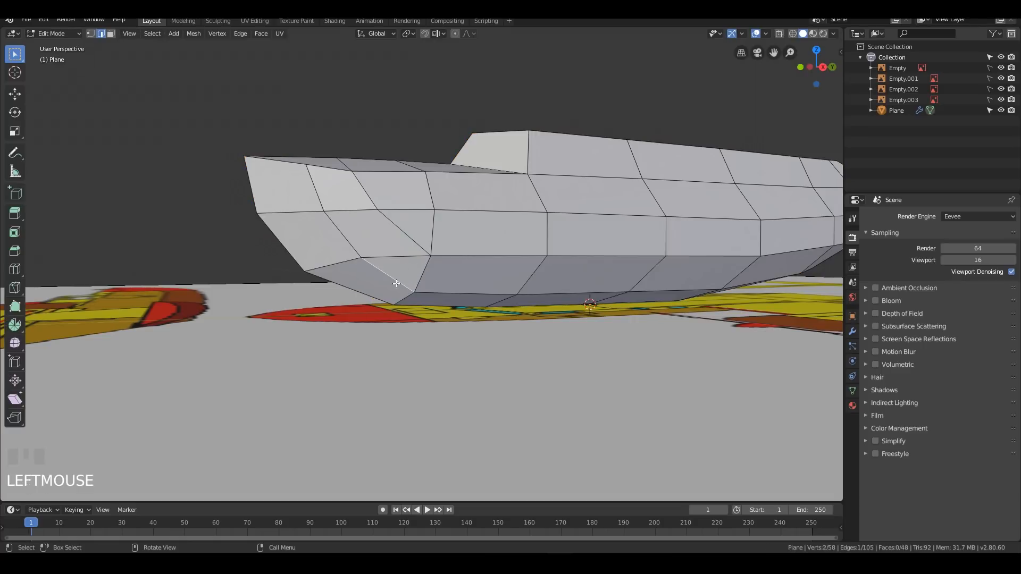
{"action": "middle_click_drag", "start_coordinate": [396, 284], "coordinate": [469, 275]}
{"action": "key", "text": "3"}
{"action": "middle_click_drag", "start_coordinate": [281, 266], "coordinate": [313, 249]}
{"action": "left_click", "coordinate": [317, 255], "text": "shift"}
{"action": "left_click", "coordinate": [304, 236], "text": "shift"}
{"action": "left_click", "coordinate": [303, 235], "text": "shift"}
{"action": "middle_click_drag", "start_coordinate": [425, 230], "coordinate": [460, 226], "text": "shift"}
{"action": "left_click", "coordinate": [286, 233], "text": "shift"}
{"action": "left_click", "coordinate": [240, 237], "text": "shift"}
{"action": "left_click", "coordinate": [380, 229]}
{"action": "left_click", "coordinate": [349, 191], "text": "shift"}
{"action": "middle_click_drag", "start_coordinate": [349, 192], "coordinate": [459, 278]}
{"action": "key", "text": "x"}
{"action": "left_click", "coordinate": [470, 265]}
Step: Delete the further unwanted faces in the section between the bow tip and the main hull
{"action": "left_click", "coordinate": [351, 229]}
{"action": "left_click", "coordinate": [348, 200], "text": "shift"}
{"action": "key", "text": "x"}
{"action": "left_click", "coordinate": [355, 216]}
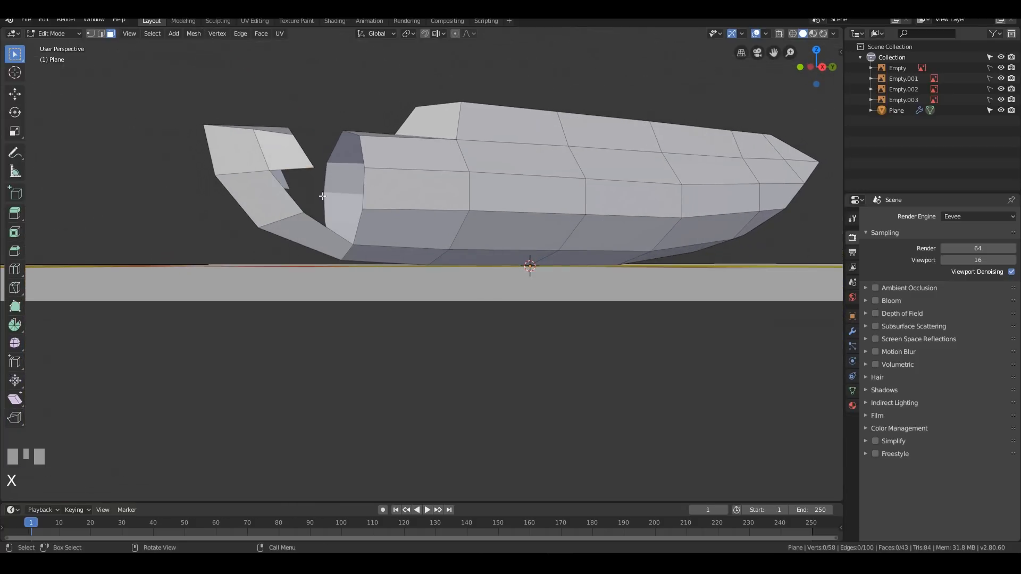
Step: Return to object mode and make the Empty.003 reference image selectable
{"action": "mouse_move", "coordinate": [485, 228]}
{"action": "middle_mouse_down"}
{"action": "mouse_move", "coordinate": [468, 228]}
{"action": "mouse_move", "coordinate": [511, 242]}
{"action": "mouse_move", "coordinate": [497, 216]}
{"action": "middle_mouse_up"}
{"action": "scroll", "coordinate": [497, 216], "scroll_direction": "down", "scroll_amount": 2}
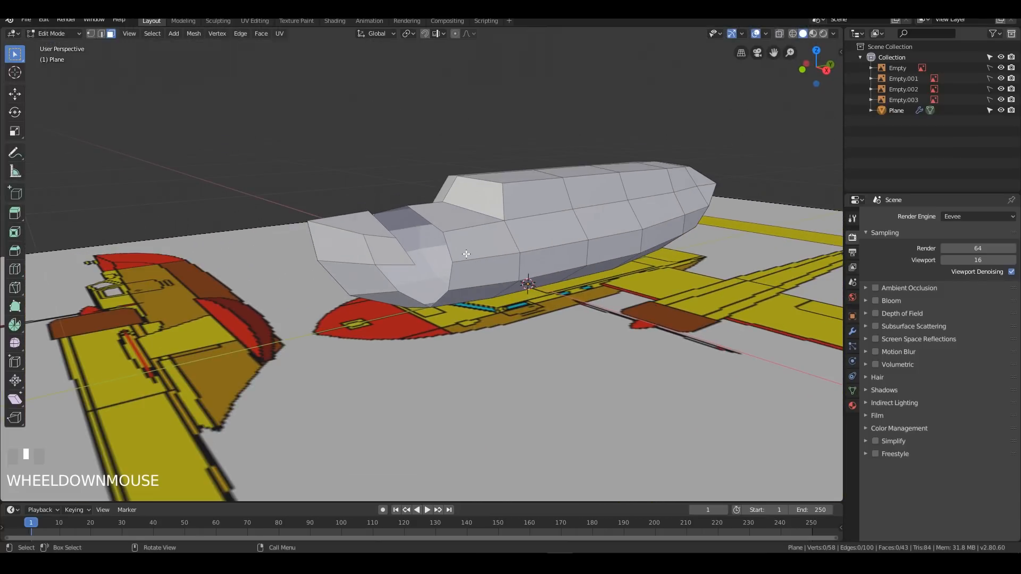
{"action": "middle_click_drag", "start_coordinate": [536, 268], "coordinate": [476, 204]}
{"action": "scroll", "coordinate": [476, 204], "scroll_direction": "up", "scroll_amount": 3}
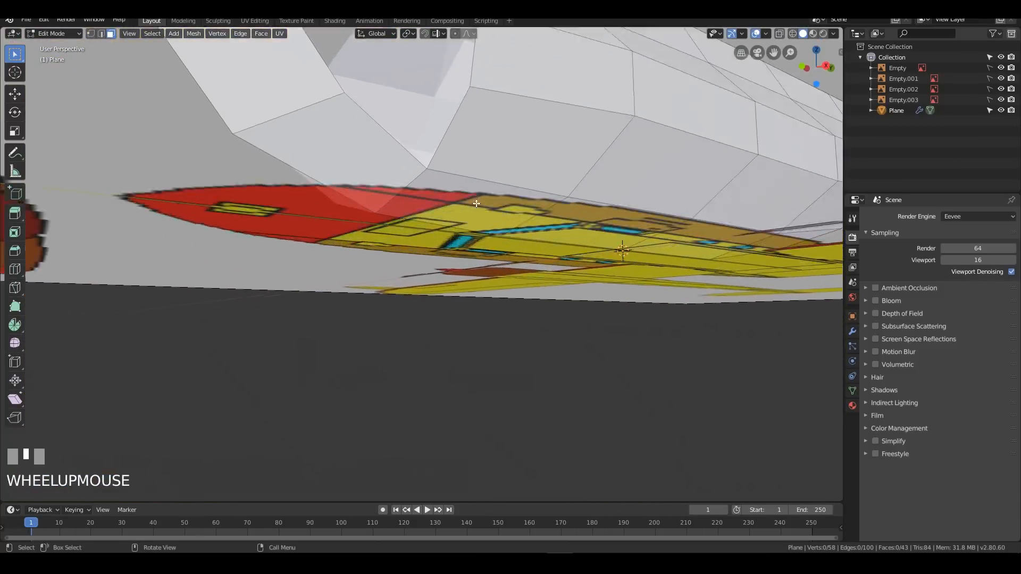
{"action": "middle_click_drag", "start_coordinate": [502, 140], "coordinate": [532, 158]}
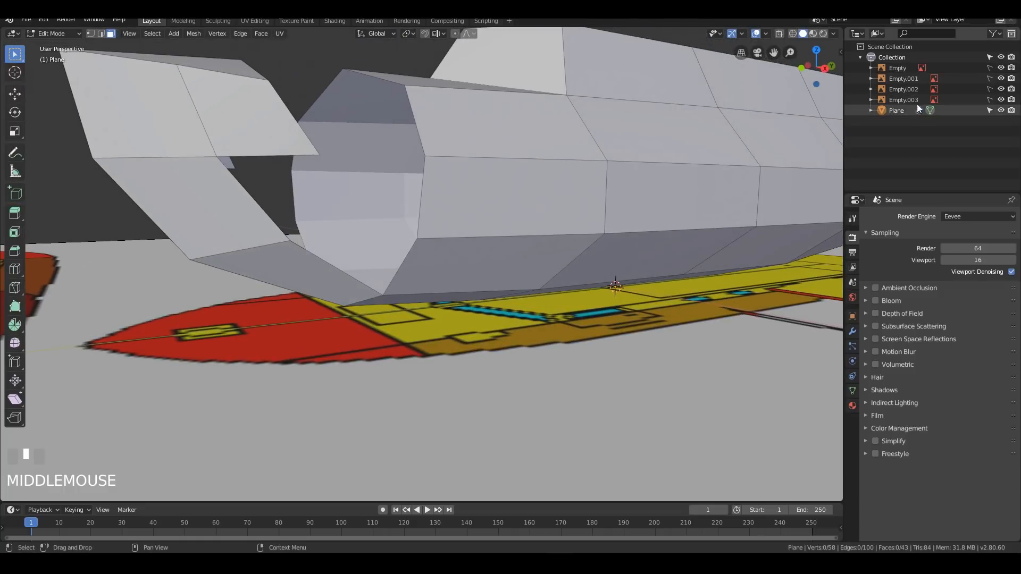
{"action": "left_click", "coordinate": [904, 100]}
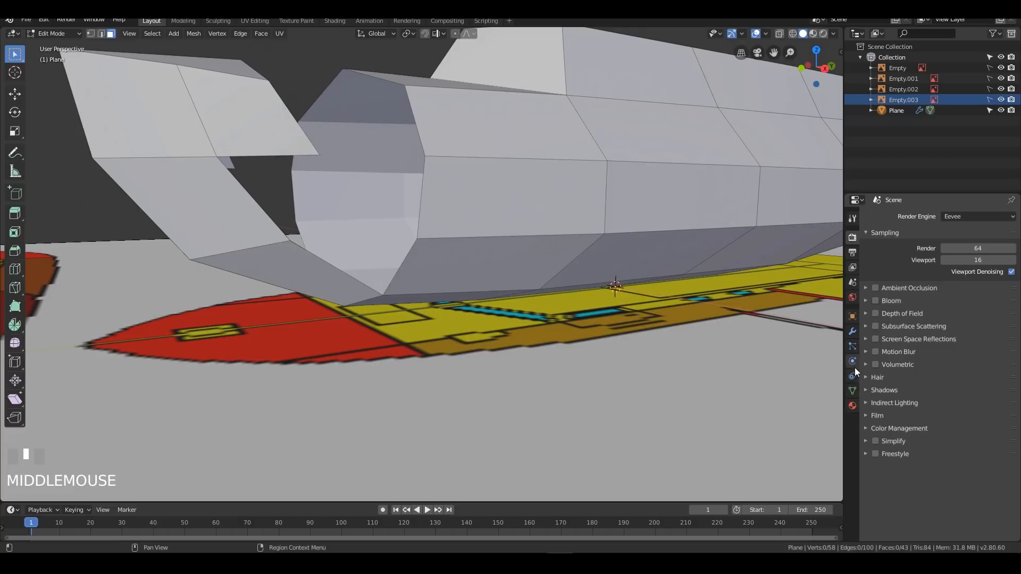
{"action": "key", "text": "Tab"}
{"action": "left_click", "coordinate": [841, 161]}
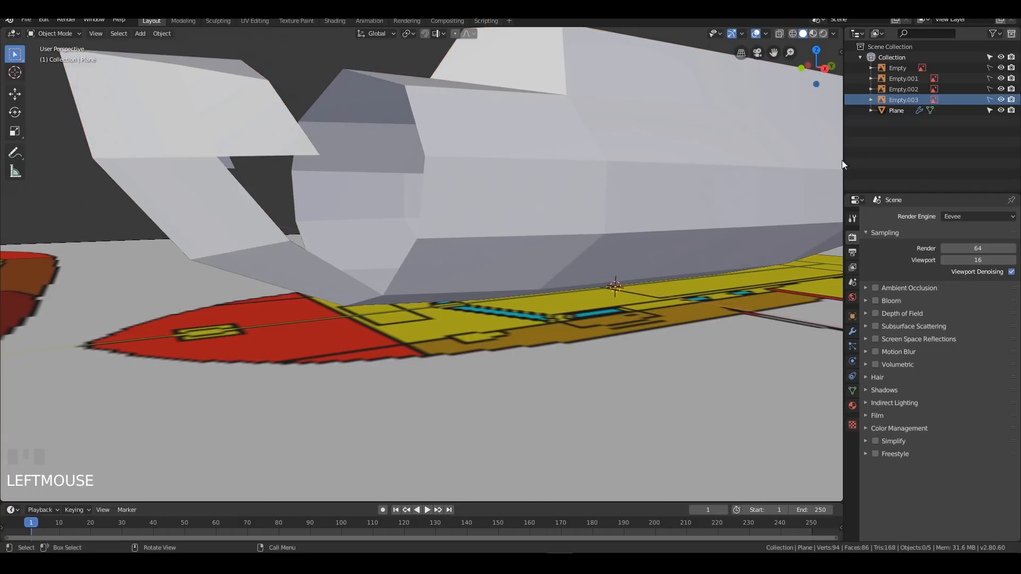
{"action": "left_click", "coordinate": [991, 101]}
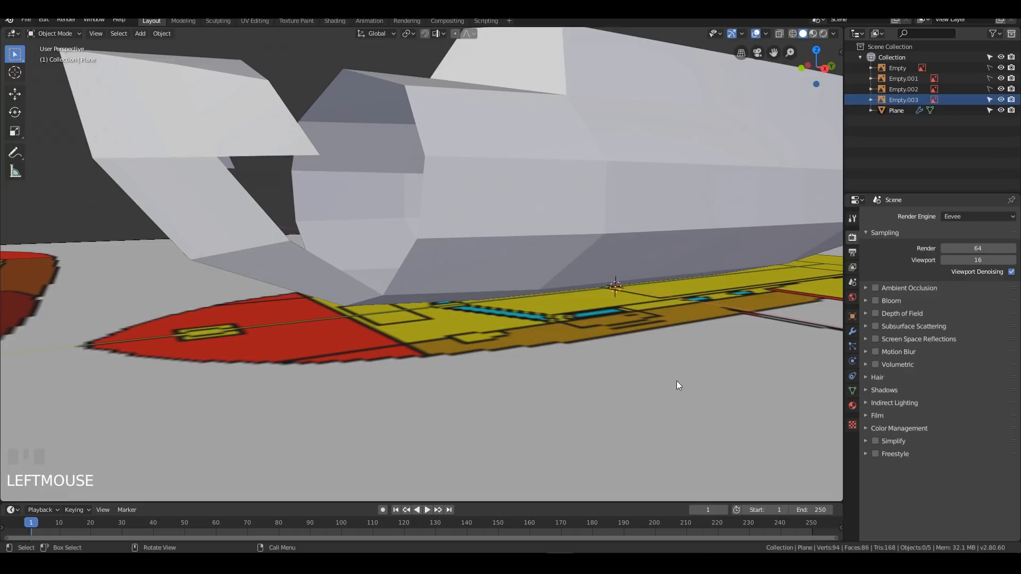
Step: Make Empty.002 selectable, turn off its Display Perspective option, and lock its selection again
{"action": "scroll", "coordinate": [676, 382], "scroll_direction": "down", "scroll_amount": 5}
{"action": "left_click", "coordinate": [990, 89]}
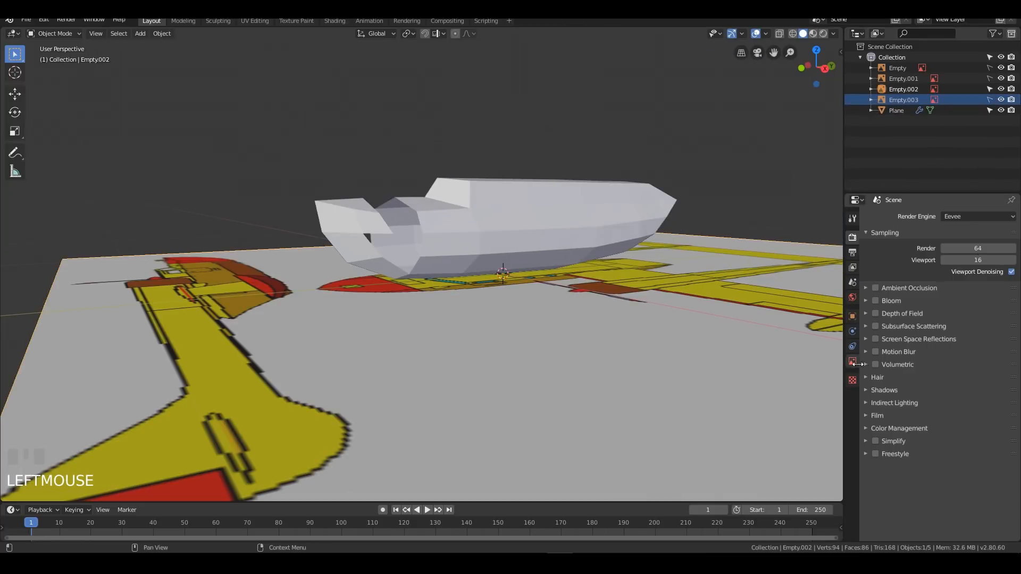
{"action": "left_click", "coordinate": [853, 361]}
{"action": "left_click", "coordinate": [1001, 409]}
{"action": "middle_click_drag", "start_coordinate": [656, 277], "coordinate": [713, 239]}
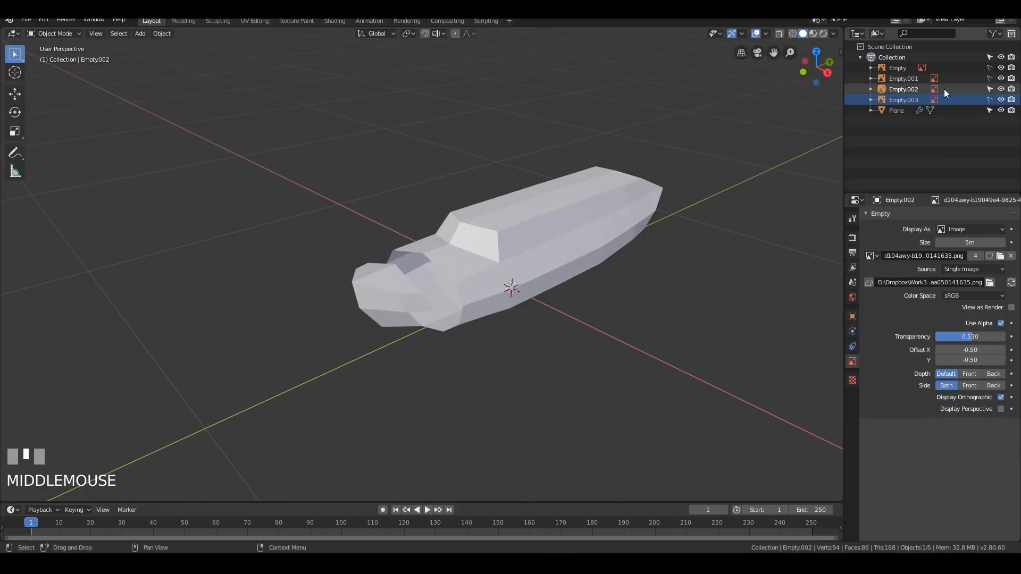
{"action": "left_click", "coordinate": [989, 89]}
Step: Keep the viewport in Solid shading and open the hull mesh for editing
{"action": "middle_click_drag", "start_coordinate": [732, 162], "coordinate": [531, 292], "text": "shift"}
{"action": "scroll", "coordinate": [480, 252], "scroll_direction": "up", "scroll_amount": 3}
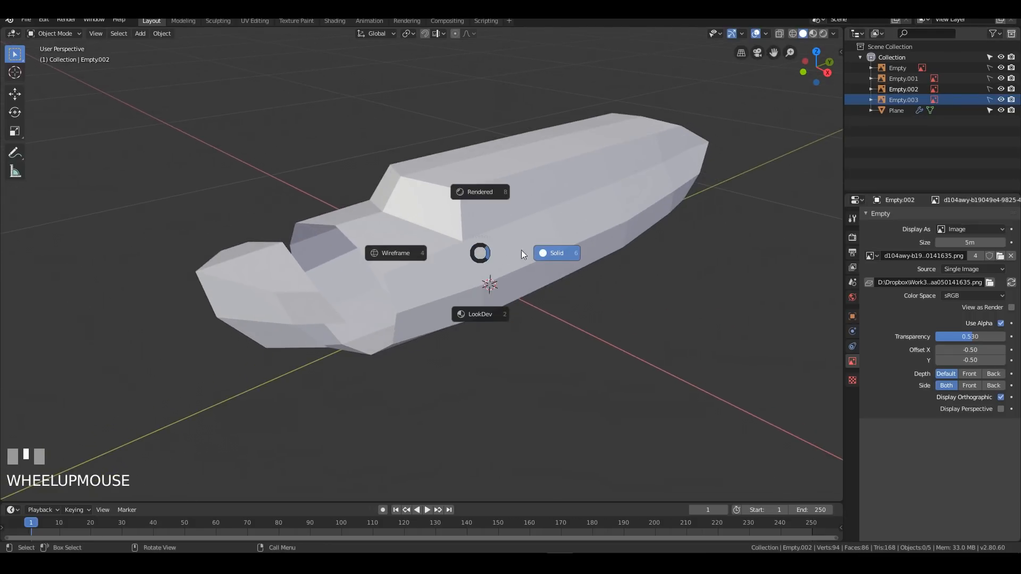
{"action": "left_click", "coordinate": [538, 255]}
{"action": "left_click", "coordinate": [509, 244]}
{"action": "key", "text": "Tab"}
Step: Examine the open gap between the bow tip and the main hull from several angles
{"action": "middle_click_drag", "start_coordinate": [431, 255], "coordinate": [380, 239]}
{"action": "middle_click_drag", "start_coordinate": [393, 371], "coordinate": [311, 162]}
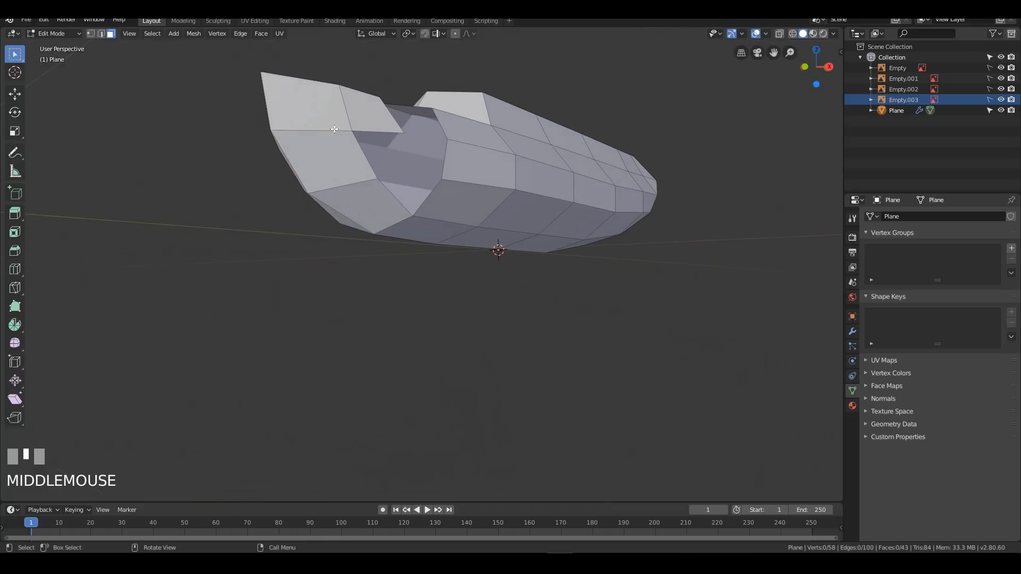
{"action": "mouse_move", "coordinate": [438, 214]}
{"action": "middle_mouse_down"}
{"action": "mouse_move", "coordinate": [518, 201]}
{"action": "mouse_move", "coordinate": [429, 224]}
{"action": "middle_mouse_up"}
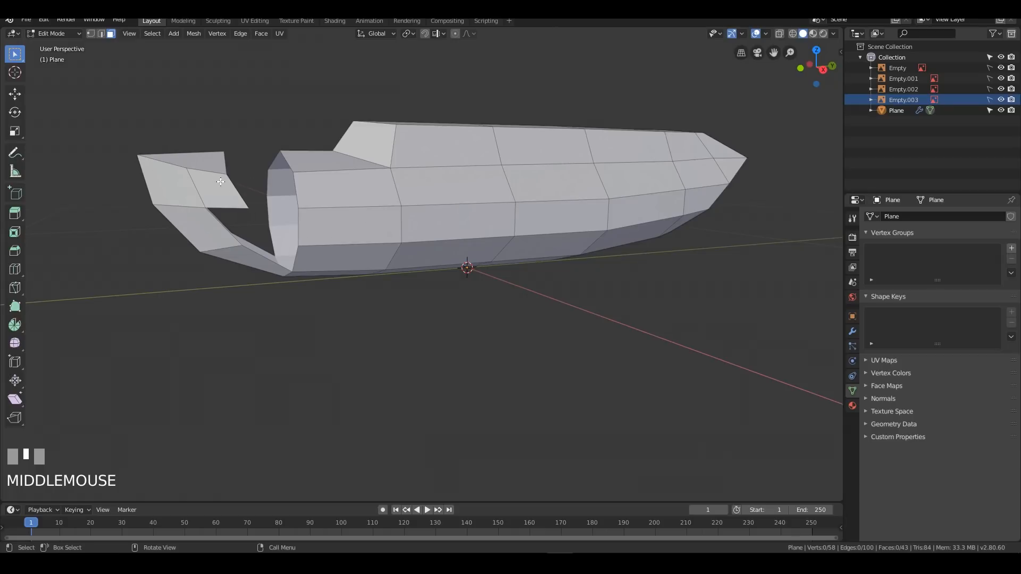
{"action": "middle_click_drag", "start_coordinate": [356, 243], "coordinate": [346, 278]}
{"action": "scroll", "coordinate": [215, 294], "scroll_direction": "up", "scroll_amount": 2}
{"action": "middle_click_drag", "start_coordinate": [215, 294], "coordinate": [284, 166], "text": "shift"}
{"action": "left_click", "coordinate": [257, 165]}
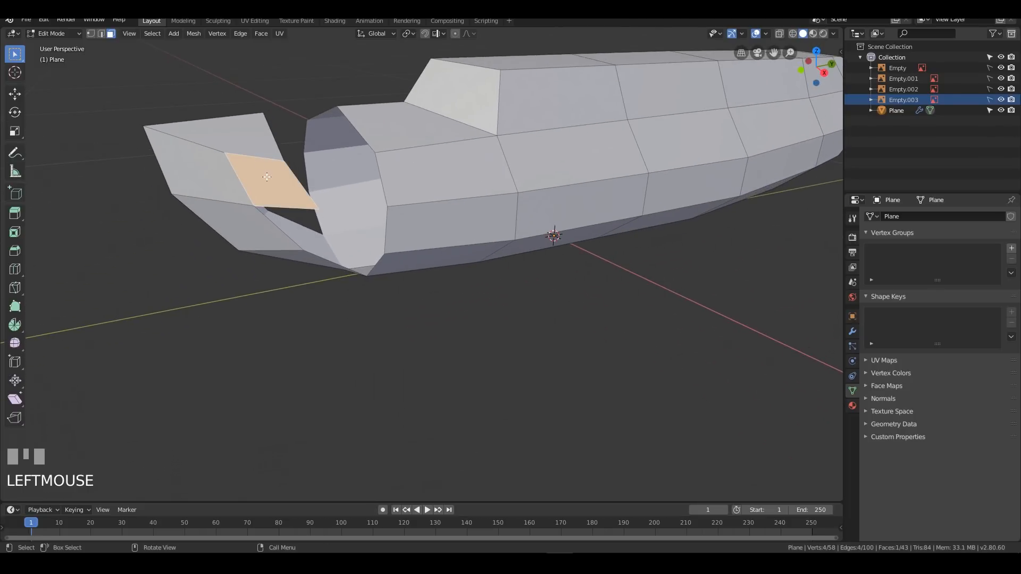
{"action": "middle_click_drag", "start_coordinate": [303, 229], "coordinate": [422, 248]}
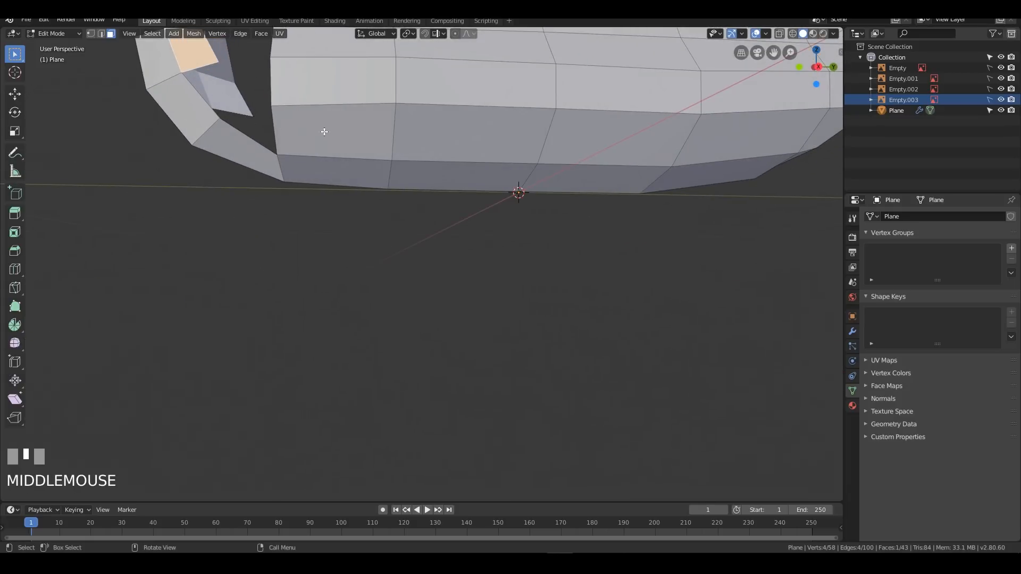
{"action": "middle_click_drag", "start_coordinate": [250, 112], "coordinate": [426, 277]}
Step: Adjust the rear corner vertex of the bow's side face in top view to follow the blueprint outline
{"action": "key", "text": "1"}
{"action": "left_click", "coordinate": [408, 302]}
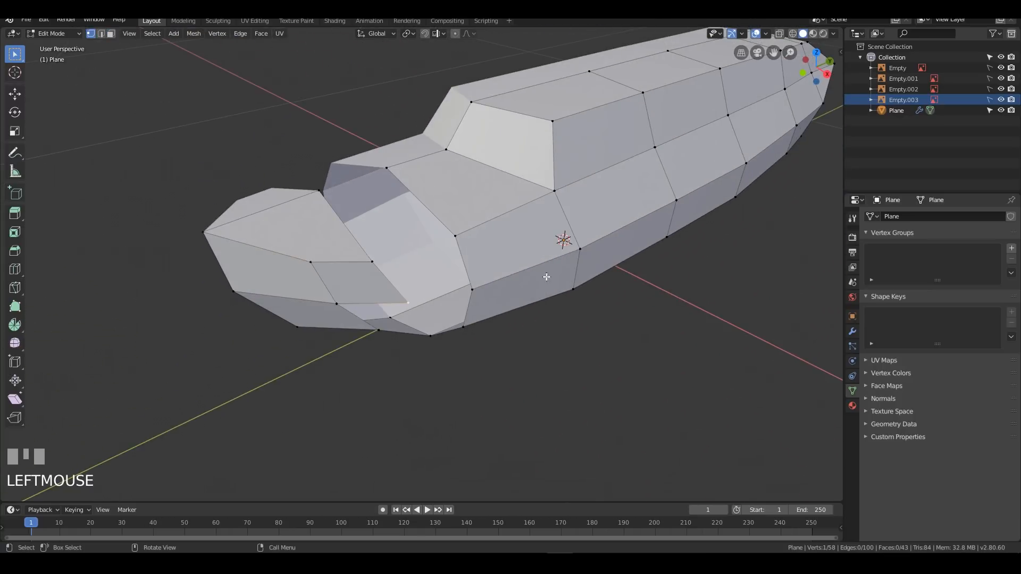
{"action": "middle_click_drag", "start_coordinate": [511, 282], "coordinate": [524, 268]}
{"action": "key", "text": "KP_7"}
{"action": "middle_click_drag", "start_coordinate": [604, 246], "coordinate": [627, 187], "text": "shift"}
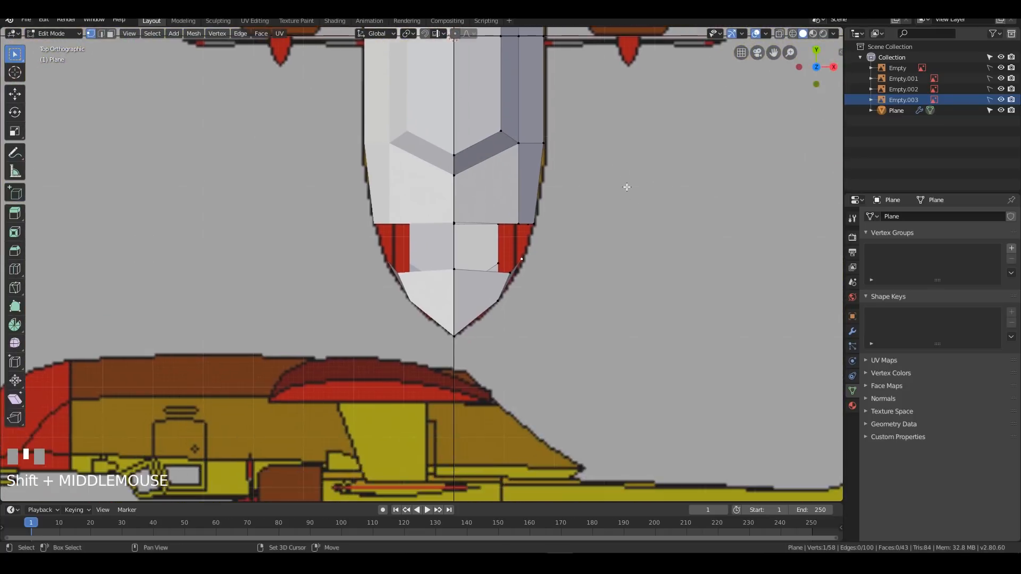
{"action": "scroll", "coordinate": [588, 267], "scroll_direction": "up", "scroll_amount": 3}
{"action": "middle_click_drag", "start_coordinate": [588, 266], "coordinate": [492, 212], "text": "shift"}
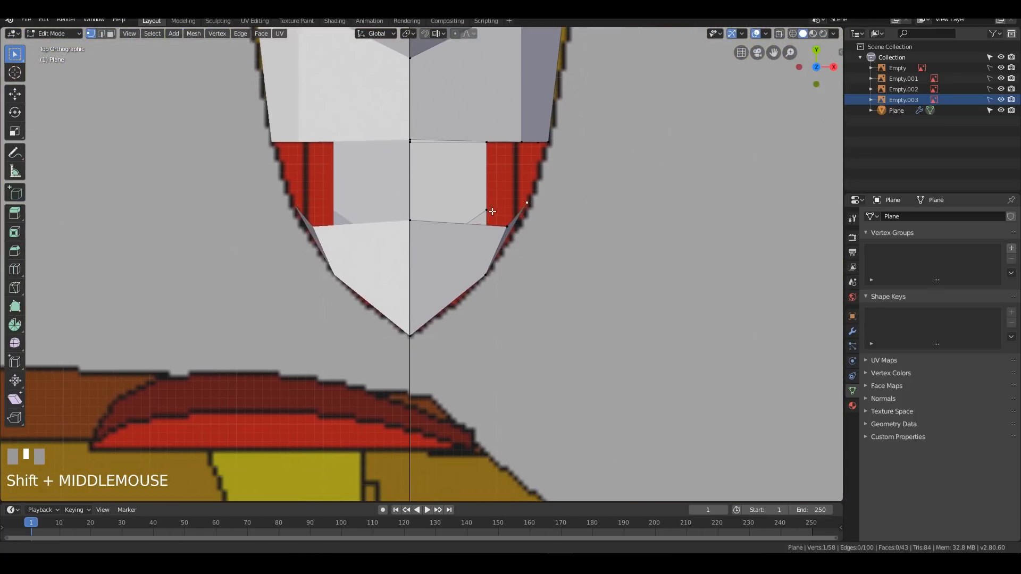
{"action": "key", "text": "g"}
{"action": "left_click", "coordinate": [610, 250]}
Step: Extrude the bow's rear corner vertex in side view by about 0.048 m, diagonally down toward the main hull
{"action": "middle_click_drag", "start_coordinate": [608, 246], "coordinate": [437, 167]}
{"action": "left_click", "coordinate": [437, 167]}
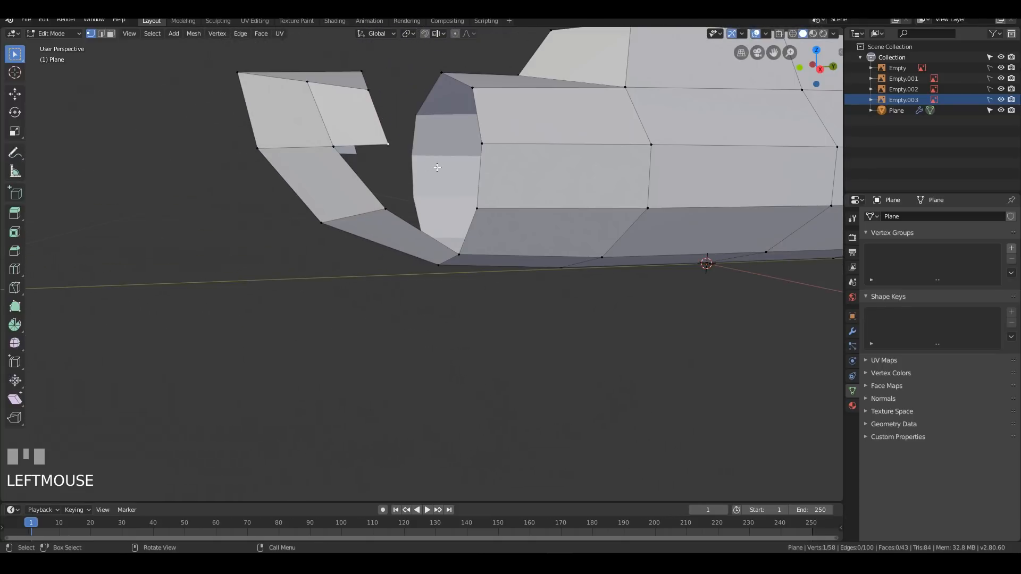
{"action": "key", "text": "KP_1"}
{"action": "key", "text": "KP_3"}
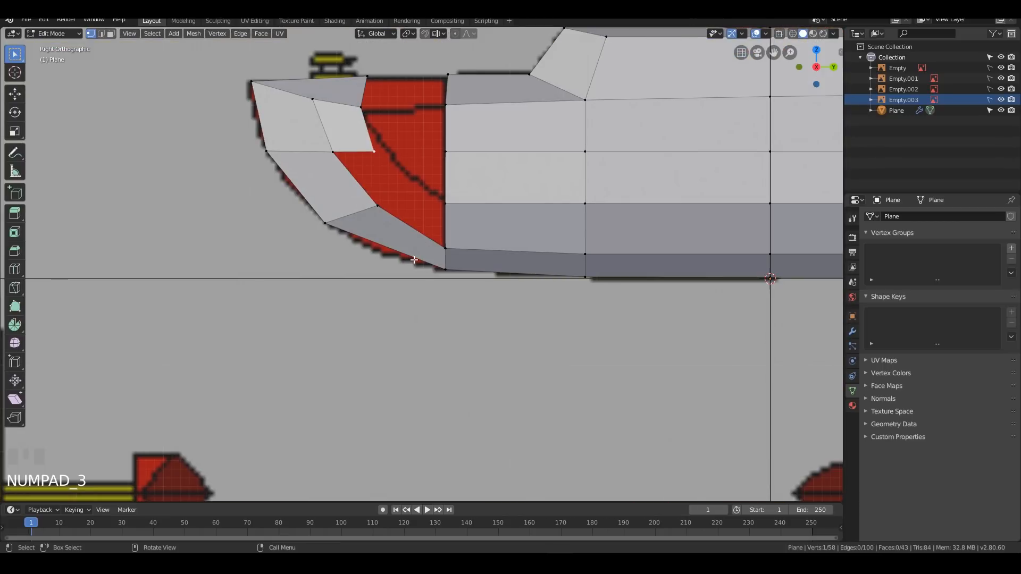
{"action": "key", "text": "e"}
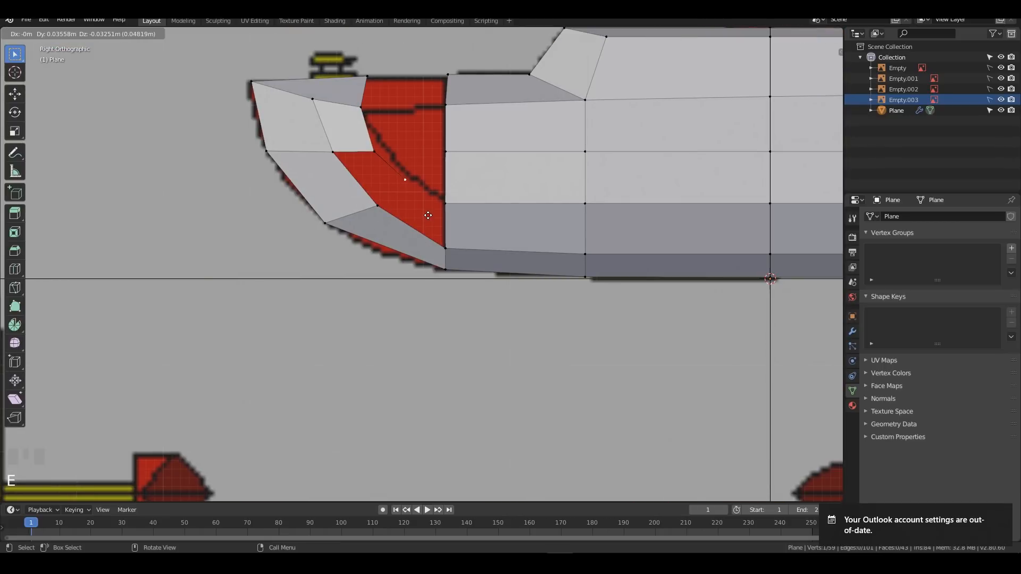
{"action": "left_click", "coordinate": [427, 215]}
Step: Move the original corner vertex of the bow's side face along Y to meet the blueprint's curved line
{"action": "left_click", "coordinate": [380, 159]}
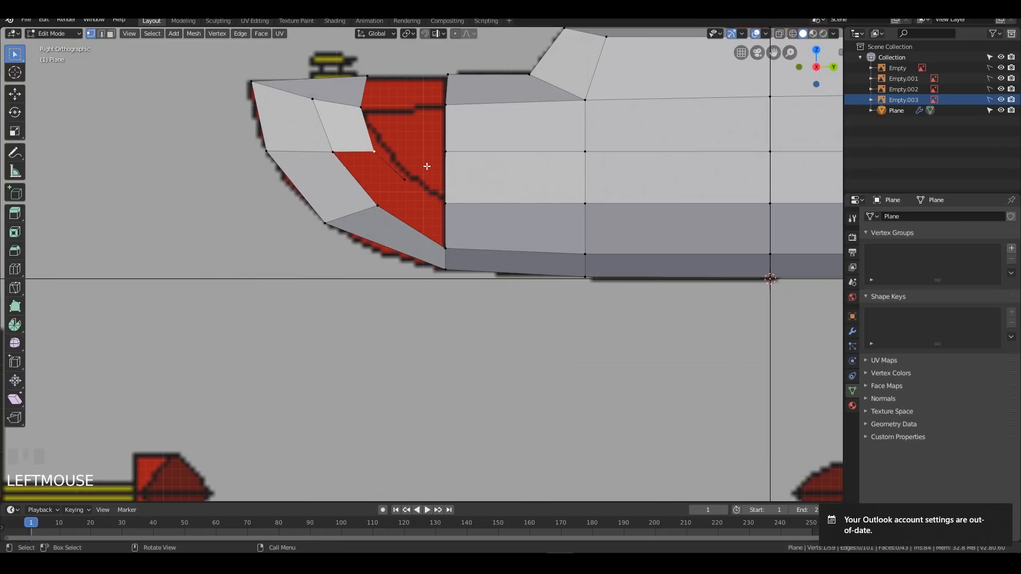
{"action": "key", "text": "g"}
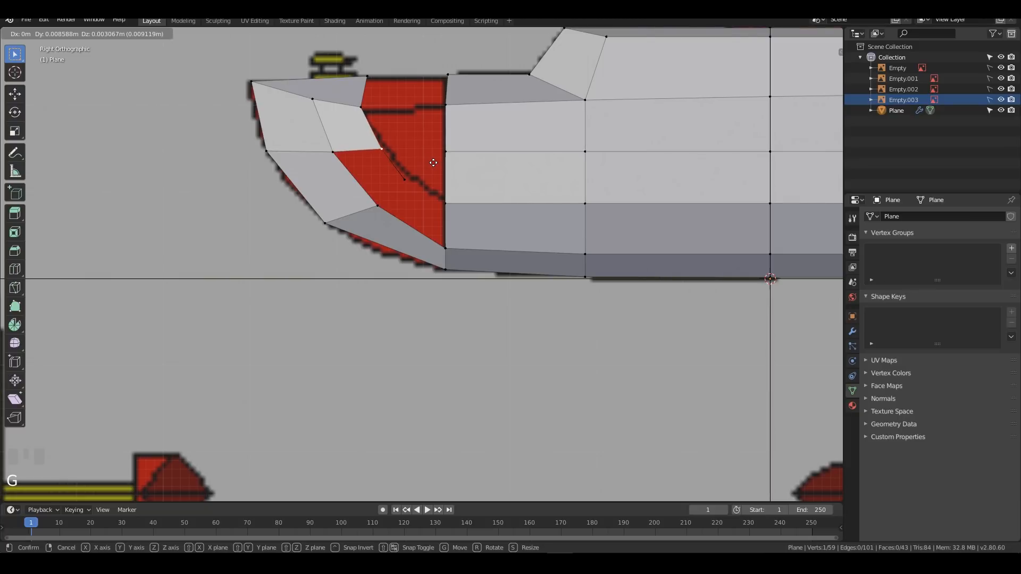
{"action": "key", "text": "y"}
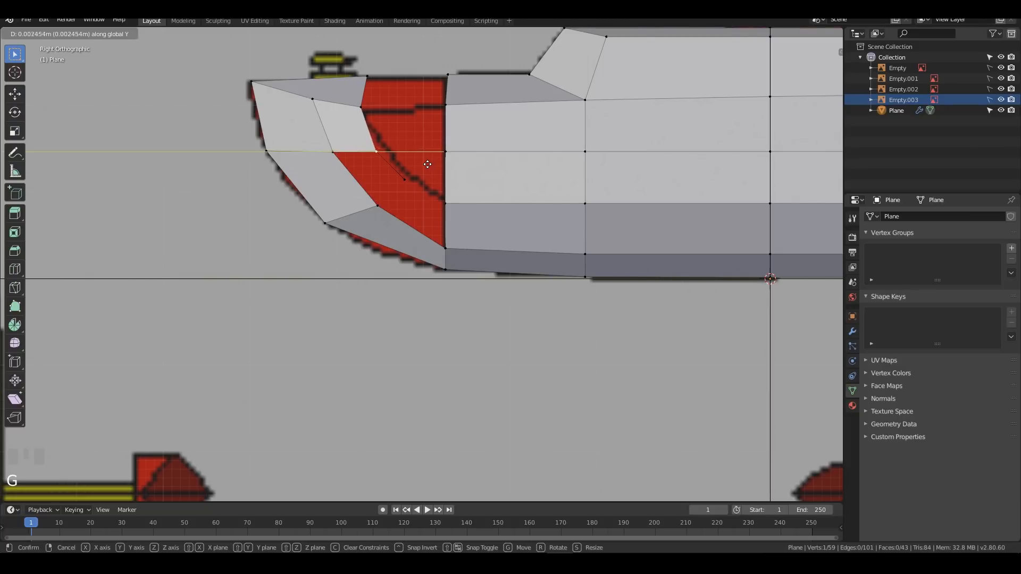
{"action": "left_click", "coordinate": [436, 164]}
Step: Move the extruded vertex 0.00859 m along Y, and fine-tune it by Y 0.00123 m and Z -0.00245 m onto the blueprint curve
{"action": "left_click", "coordinate": [404, 180]}
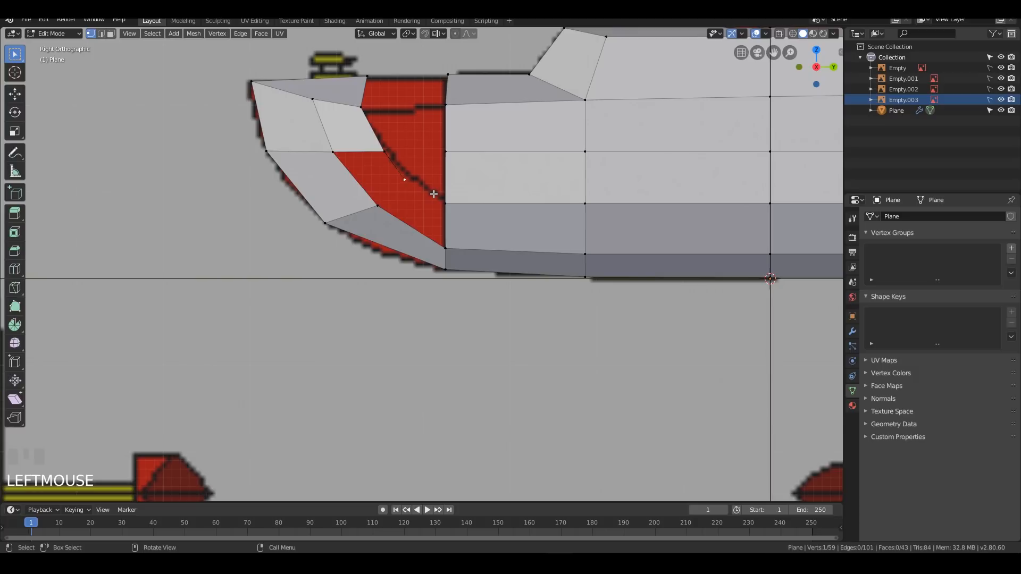
{"action": "key", "text": "g"}
{"action": "key", "text": "y"}
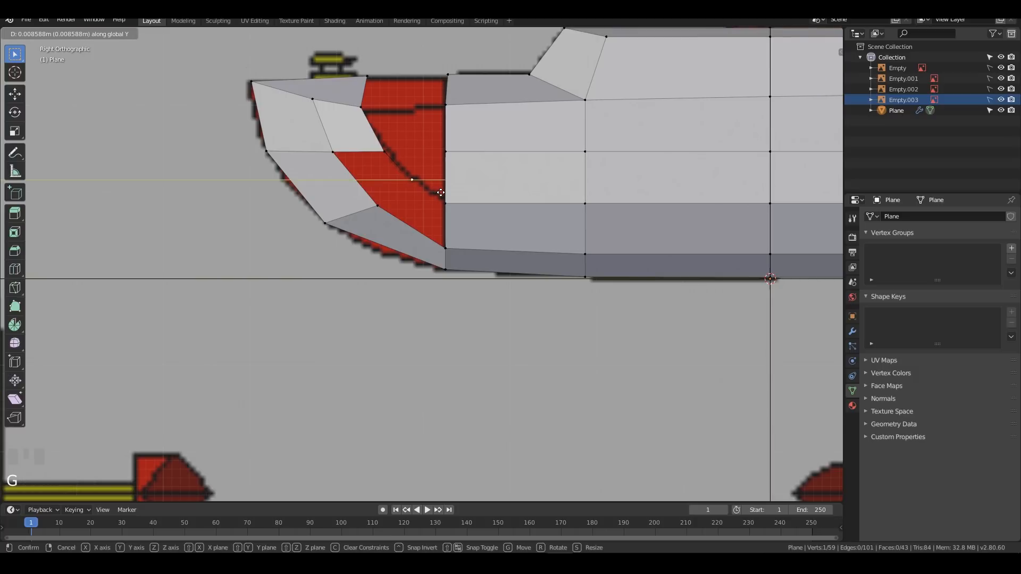
{"action": "left_click", "coordinate": [441, 192]}
{"action": "key", "text": "g"}
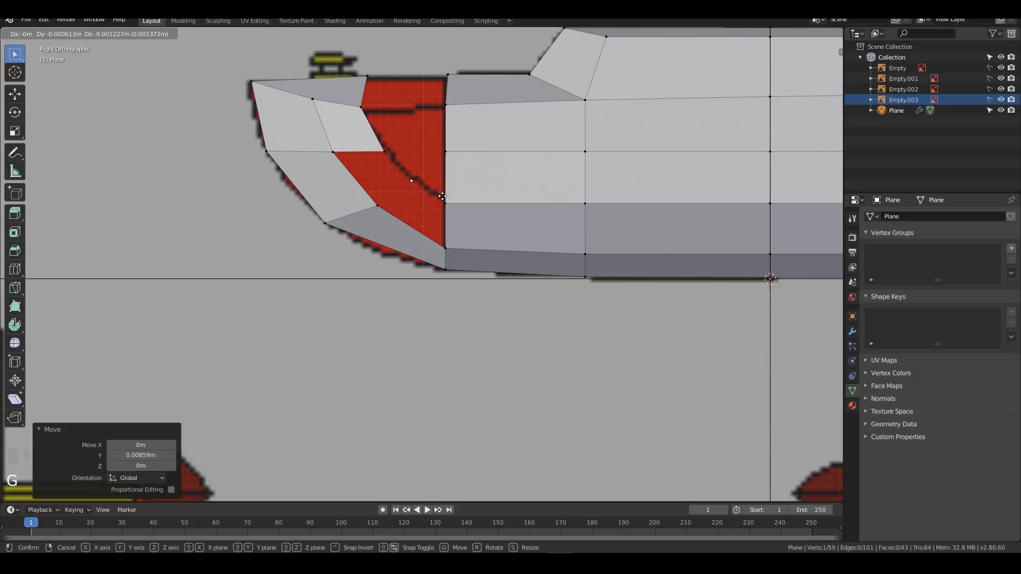
{"action": "left_click", "coordinate": [445, 198]}
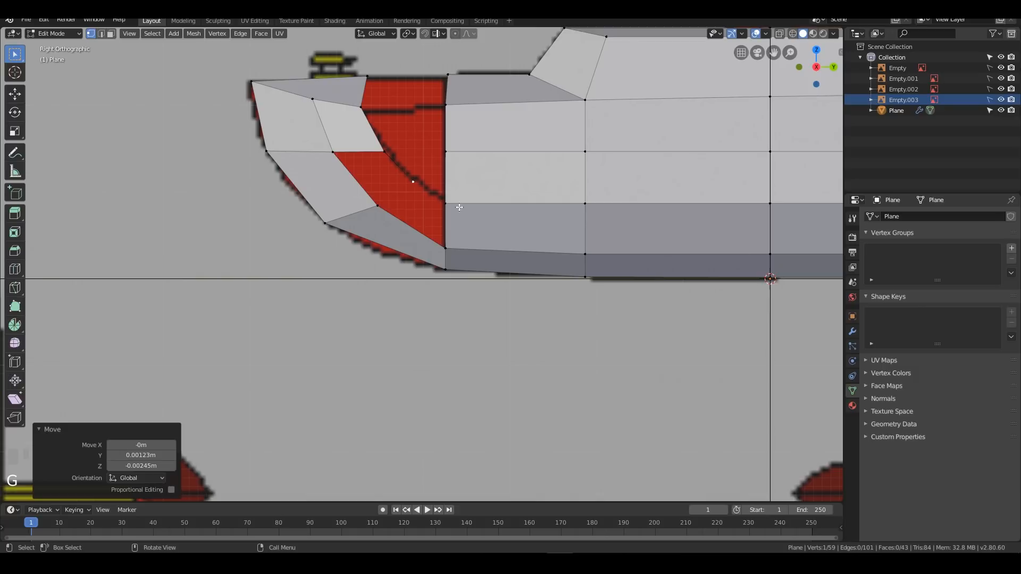
{"action": "key", "text": "KP_1"}
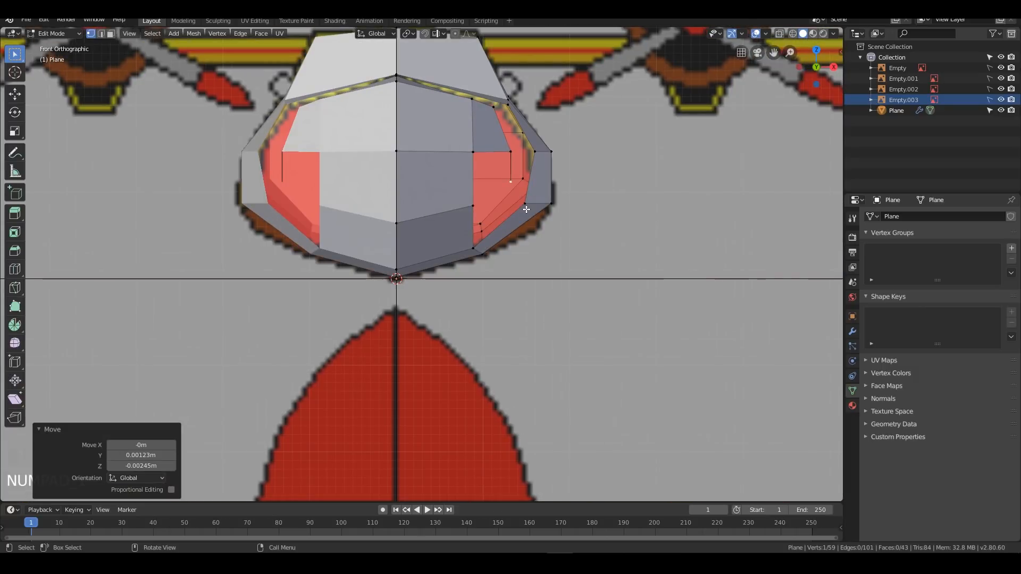
Step: Adjust the extruded bow vertex along X in front view, by -0.00567 m and back about 0.002 m
{"action": "scroll", "coordinate": [526, 209], "scroll_direction": "up", "scroll_amount": 5}
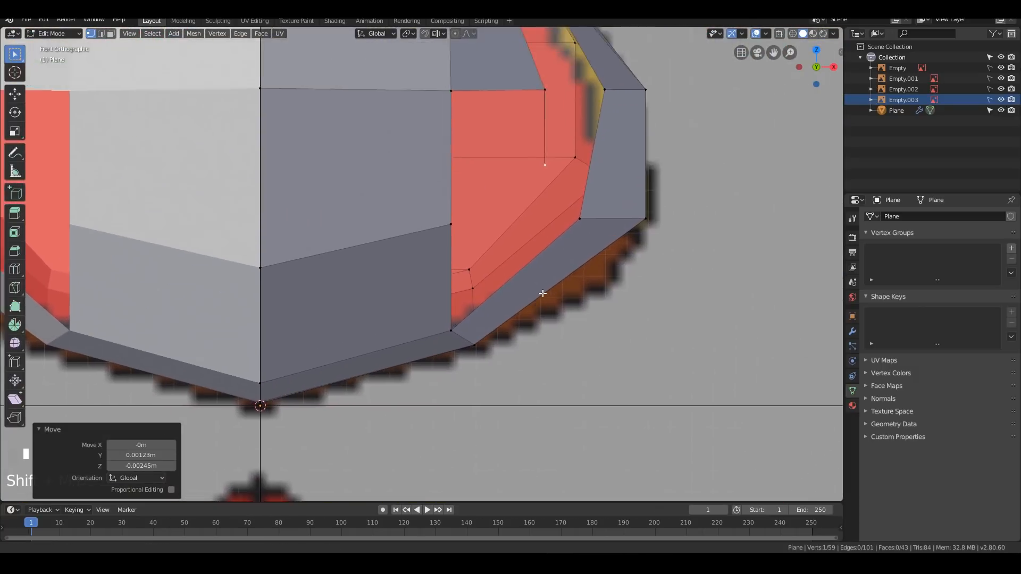
{"action": "key", "text": "g"}
{"action": "key", "text": "x"}
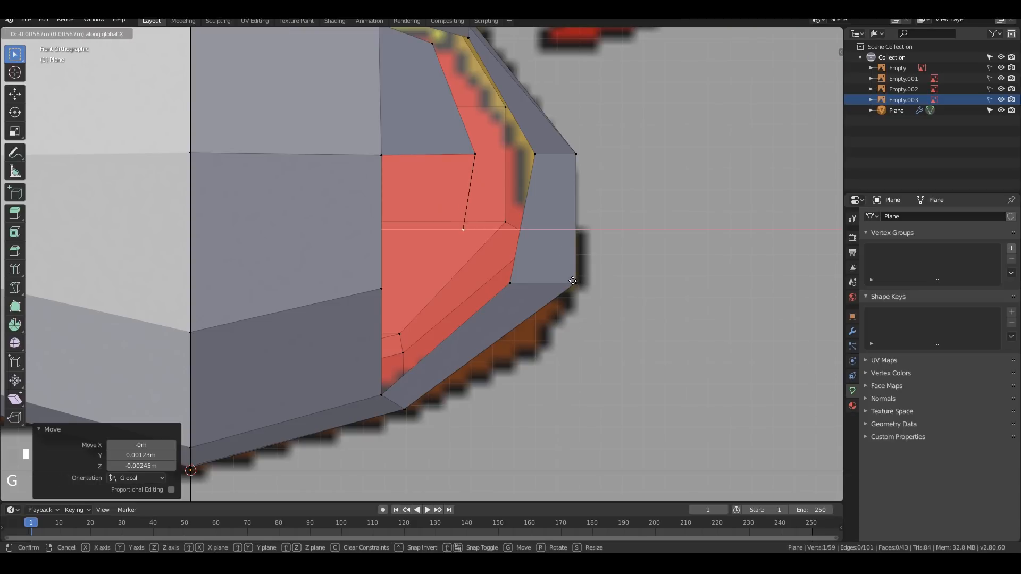
{"action": "left_click", "coordinate": [573, 281]}
{"action": "middle_click_drag", "start_coordinate": [614, 243], "coordinate": [619, 208]}
{"action": "key", "text": "KP_1"}
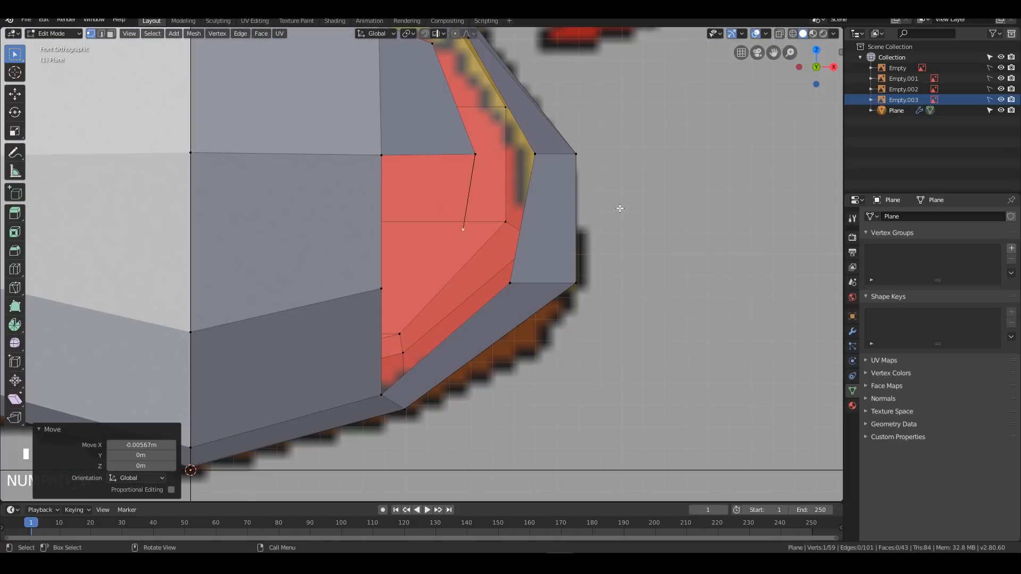
{"action": "key", "text": "g"}
{"action": "key", "text": "x"}
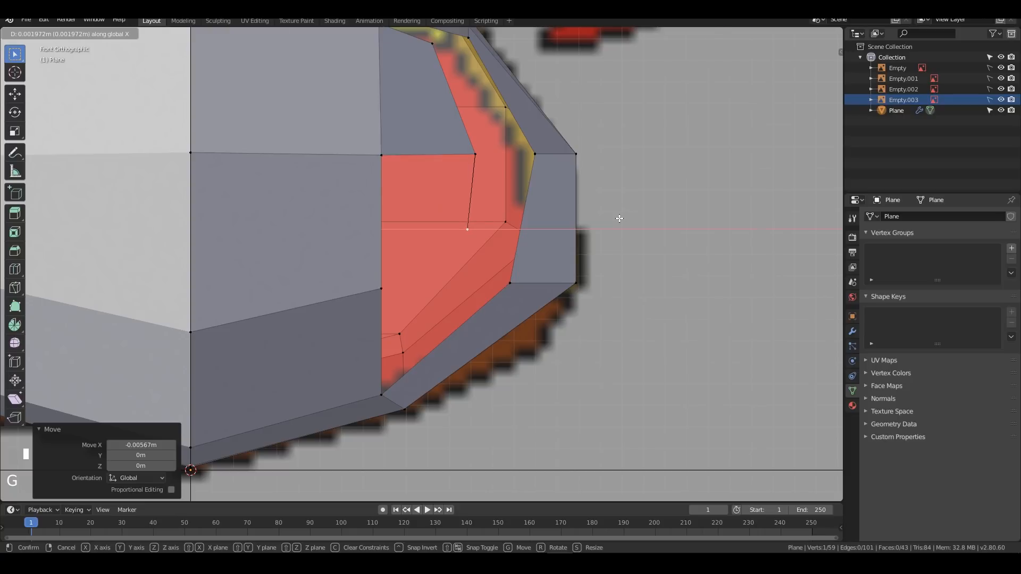
{"action": "left_click", "coordinate": [620, 218]}
Step: Fill the gap below the bow's side face with two faces spanning the edges around the extruded vertex
{"action": "key", "text": "2"}
{"action": "left_click", "coordinate": [467, 176]}
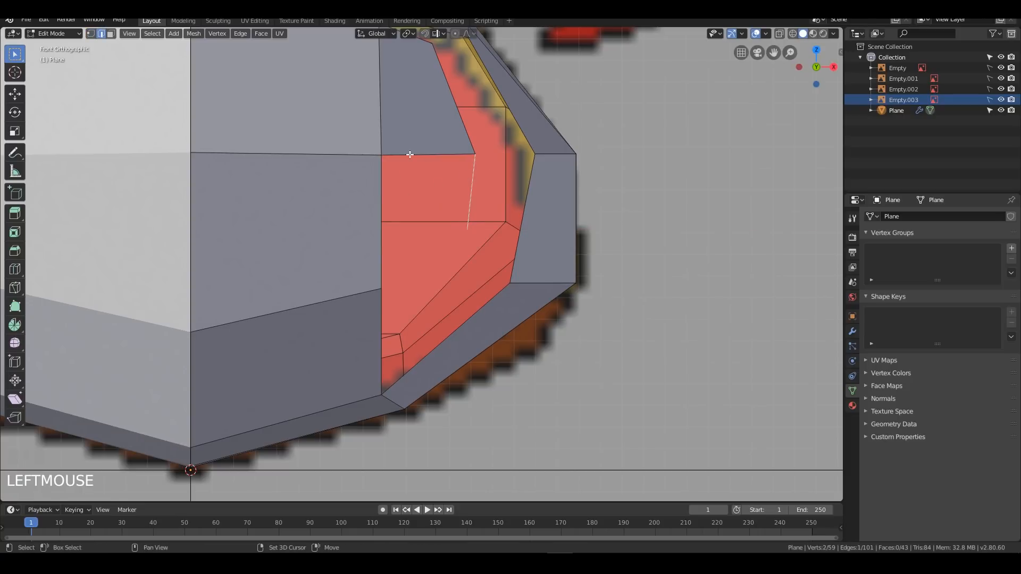
{"action": "left_click", "coordinate": [410, 154], "text": "shift"}
{"action": "left_click", "coordinate": [374, 194], "text": "shift"}
{"action": "key", "text": "g"}
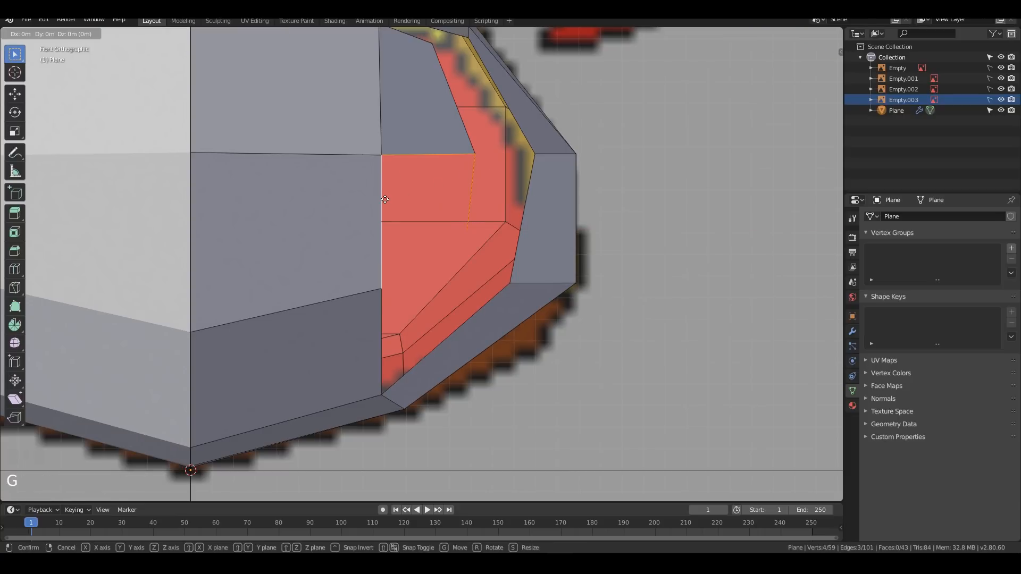
{"action": "right_click", "coordinate": [385, 200]}
{"action": "middle_click_drag", "start_coordinate": [385, 199], "coordinate": [406, 247]}
{"action": "left_click", "coordinate": [404, 242]}
{"action": "left_click", "coordinate": [492, 336], "text": "shift"}
{"action": "key", "text": "f"}
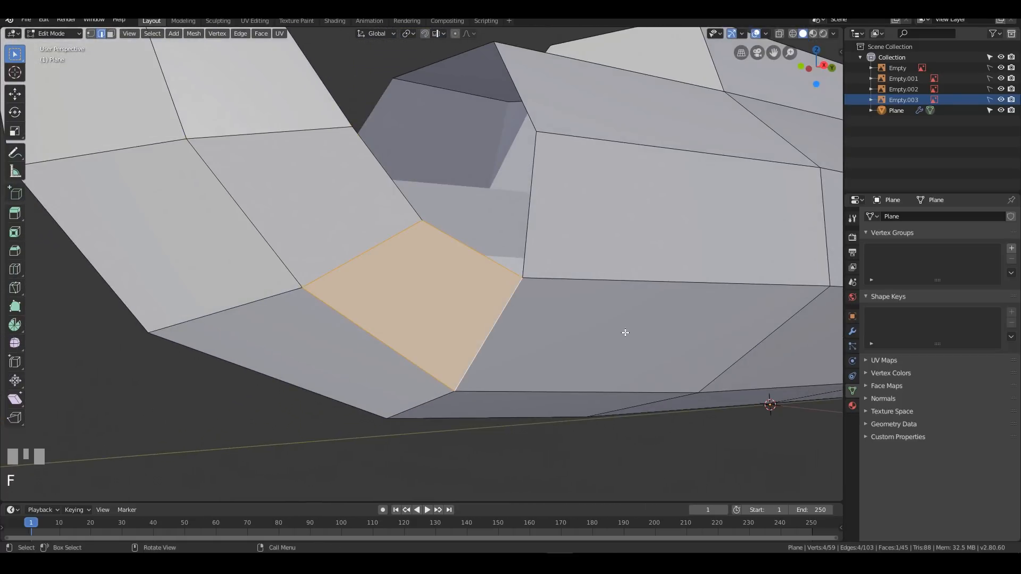
Step: Move the corner vertex shared by the new bow side faces 0.0123 m outward along X
{"action": "scroll", "coordinate": [638, 337], "scroll_direction": "down", "scroll_amount": 5}
{"action": "middle_click_drag", "start_coordinate": [654, 342], "coordinate": [456, 273]}
{"action": "left_click", "coordinate": [456, 331]}
{"action": "middle_click_drag", "start_coordinate": [495, 337], "coordinate": [467, 265]}
{"action": "key", "text": "1"}
{"action": "left_click", "coordinate": [469, 263]}
{"action": "middle_click_drag", "start_coordinate": [545, 257], "coordinate": [531, 294]}
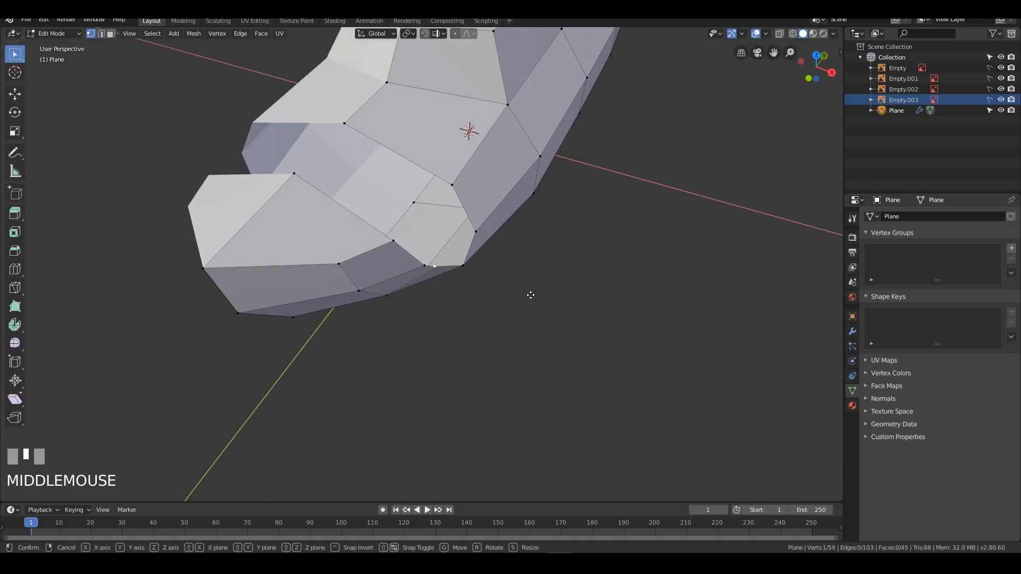
{"action": "key", "text": "g"}
{"action": "key", "text": "x"}
{"action": "left_click", "coordinate": [541, 299]}
{"action": "middle_click_drag", "start_coordinate": [540, 298], "coordinate": [515, 319]}
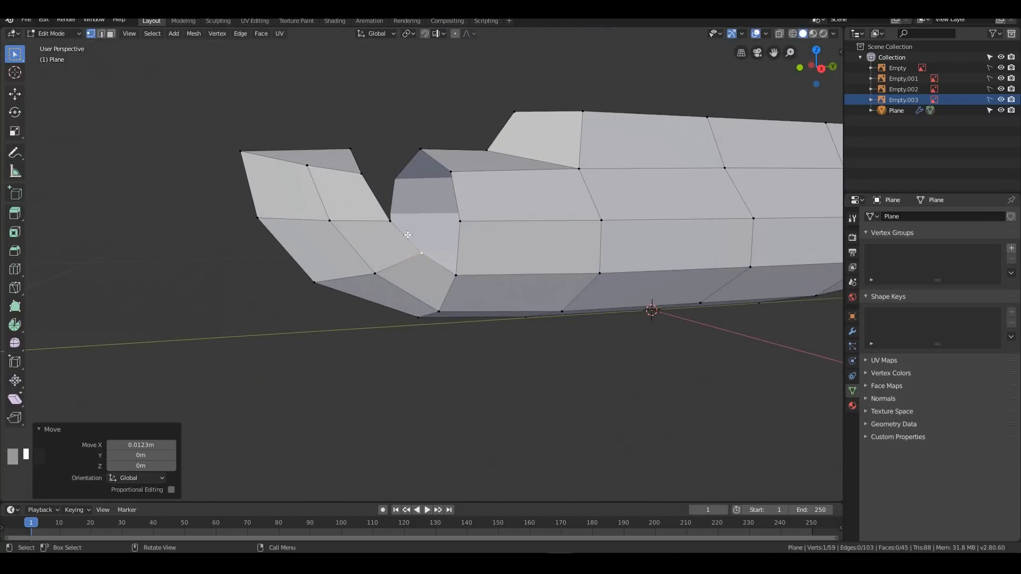
Step: Fill the remaining side opening between the bow and the main hull with three faces
{"action": "key", "text": "2"}
{"action": "left_click", "coordinate": [463, 258], "text": "shift"}
{"action": "key", "text": "f"}
{"action": "middle_click_drag", "start_coordinate": [553, 250], "coordinate": [539, 272]}
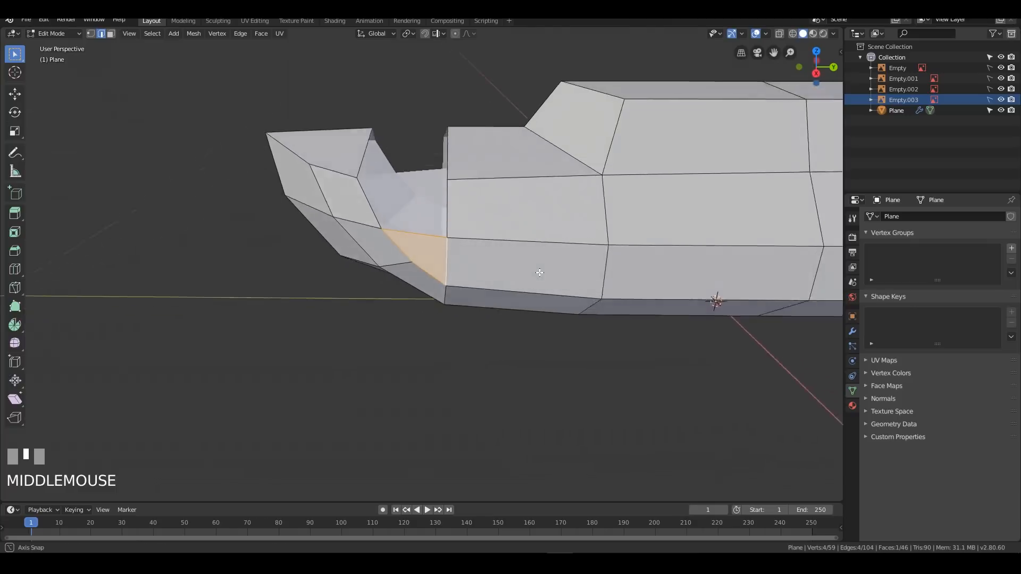
{"action": "scroll", "coordinate": [540, 272], "scroll_direction": "down", "scroll_amount": 1}
{"action": "left_click", "coordinate": [448, 217]}
{"action": "left_click", "coordinate": [382, 215], "text": "shift"}
{"action": "key", "text": "f"}
{"action": "left_click", "coordinate": [376, 174]}
{"action": "key", "text": "f"}
{"action": "middle_click_drag", "start_coordinate": [406, 176], "coordinate": [464, 268]}
{"action": "left_click", "coordinate": [654, 276]}
{"action": "scroll", "coordinate": [585, 254], "scroll_direction": "down", "scroll_amount": 2}
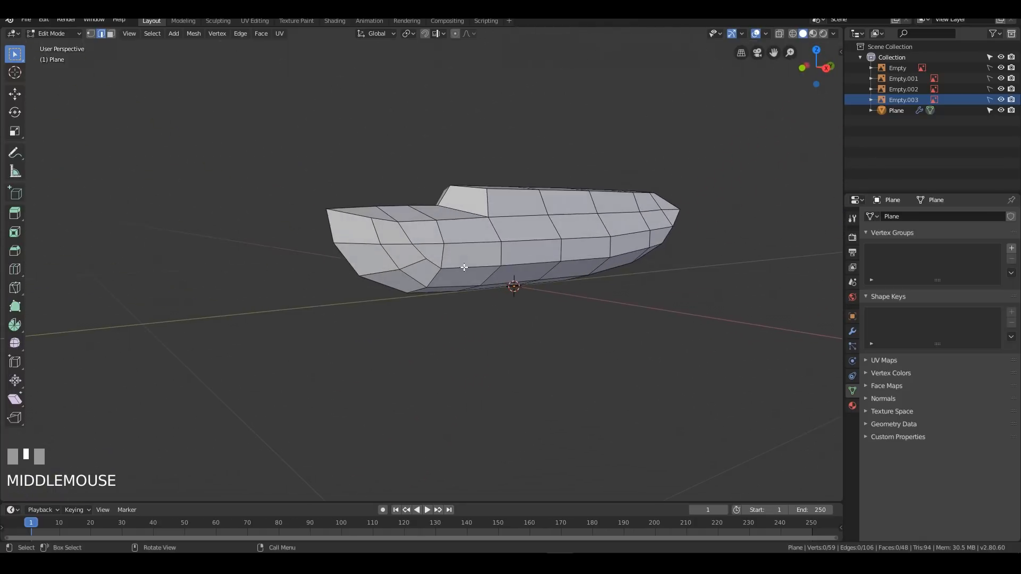
Step: Examine the closed fuselage's surface in Object Mode from several angles, especially around the bow
{"action": "mouse_move", "coordinate": [572, 282]}
{"action": "middle_mouse_down"}
{"action": "mouse_move", "coordinate": [672, 276]}
{"action": "mouse_move", "coordinate": [581, 276]}
{"action": "mouse_move", "coordinate": [531, 301]}
{"action": "mouse_move", "coordinate": [579, 292]}
{"action": "mouse_move", "coordinate": [541, 278]}
{"action": "middle_mouse_up"}
{"action": "key", "text": "z"}
{"action": "key", "text": "z"}
{"action": "key", "text": "Tab"}
{"action": "key", "text": "z"}
{"action": "middle_click_drag", "start_coordinate": [582, 278], "coordinate": [503, 263]}
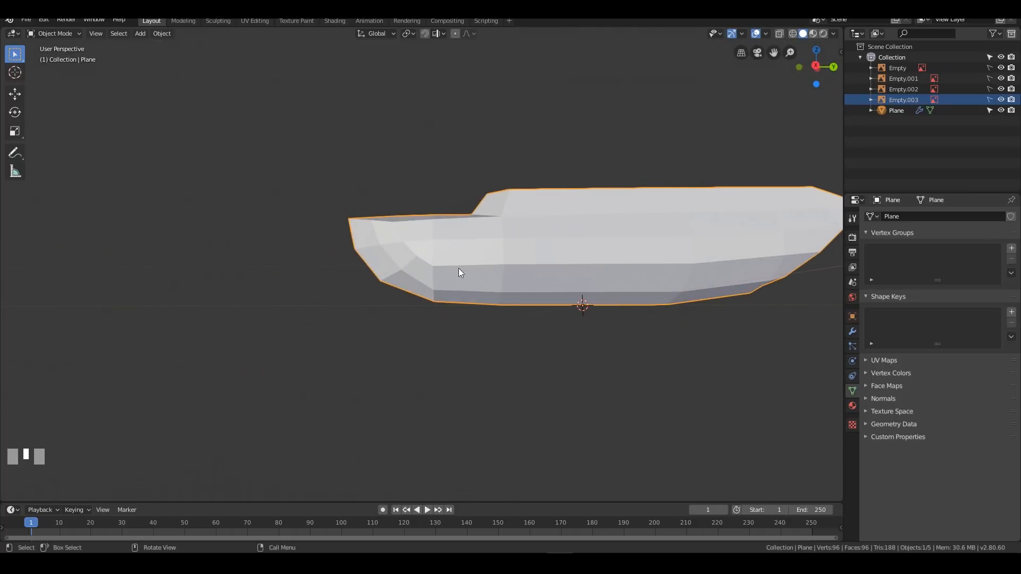
{"action": "middle_click_drag", "start_coordinate": [386, 245], "coordinate": [455, 256]}
Step: Move the hull side vertex just behind the bow along X in top view to match the blueprint outline
{"action": "key", "text": "Tab"}
{"action": "scroll", "coordinate": [456, 255], "scroll_direction": "up", "scroll_amount": 3}
{"action": "key", "text": "1"}
{"action": "left_click", "coordinate": [499, 207]}
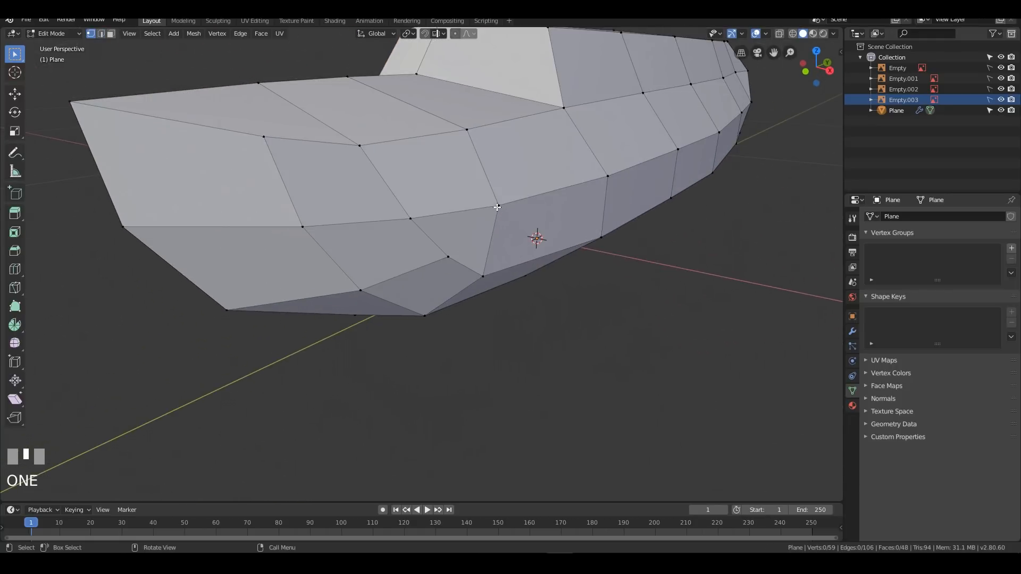
{"action": "middle_click_drag", "start_coordinate": [499, 208], "coordinate": [634, 261]}
{"action": "key", "text": "KP_7"}
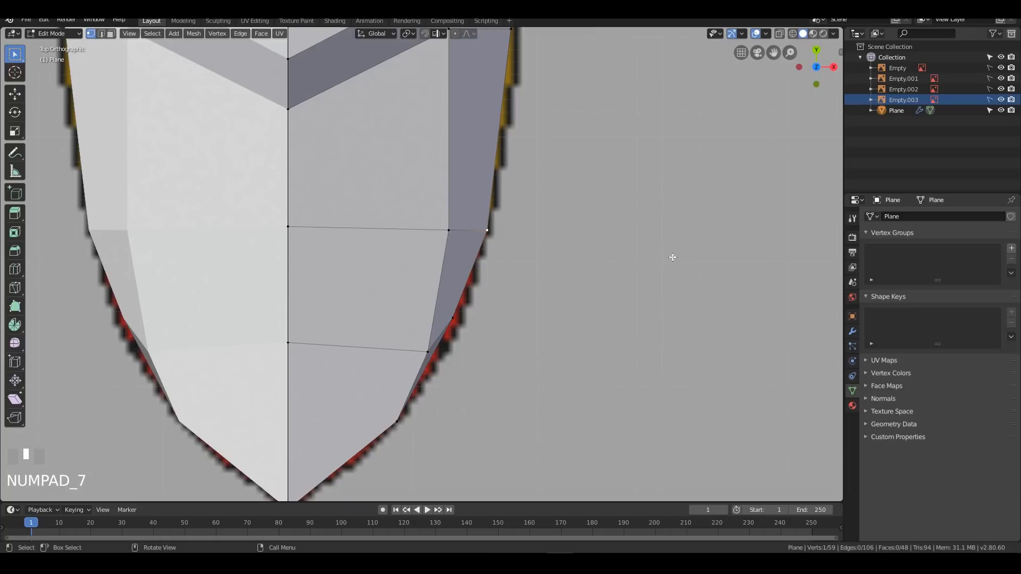
{"action": "key", "text": "g"}
{"action": "key", "text": "x"}
{"action": "left_click", "coordinate": [512, 275]}
Step: Return to Object Mode and save the project file
{"action": "middle_click_drag", "start_coordinate": [511, 275], "coordinate": [421, 183]}
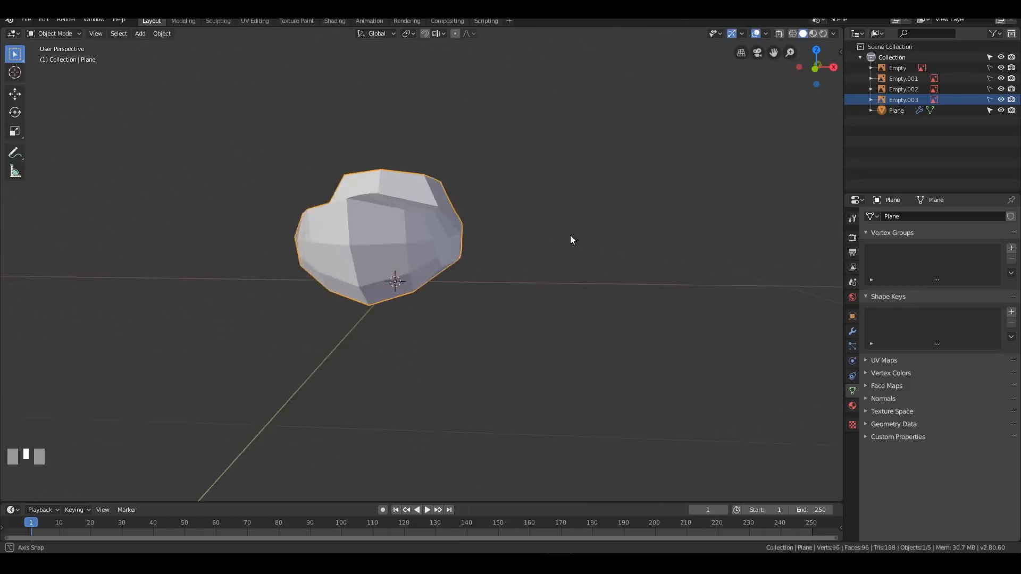
{"action": "mouse_move", "coordinate": [572, 239]}
{"action": "middle_mouse_down"}
{"action": "mouse_move", "coordinate": [531, 263]}
{"action": "mouse_move", "coordinate": [567, 219]}
{"action": "mouse_move", "coordinate": [570, 240]}
{"action": "middle_mouse_up"}
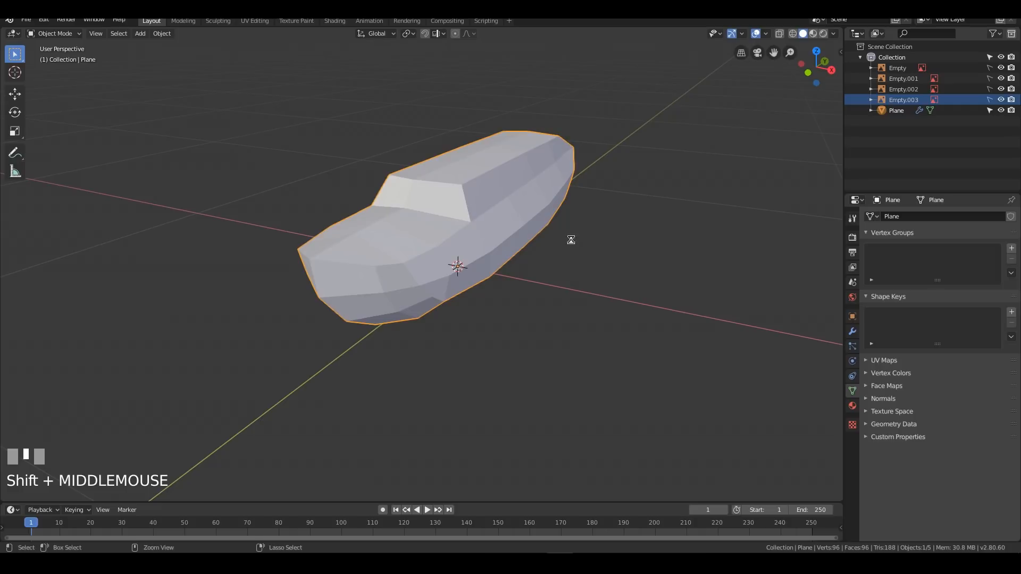
{"action": "key", "text": "ctrl+s"}
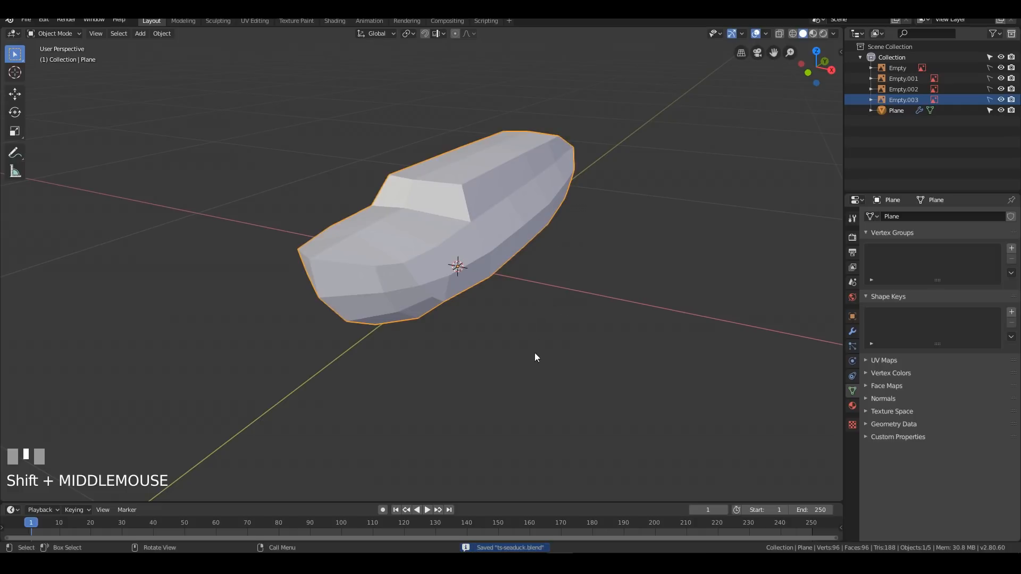
Step: Compare the fuselage in wireframe with the front and top blueprints, and inspect it again in solid shading
{"action": "key", "text": "KP_1"}
{"action": "key", "text": "z"}
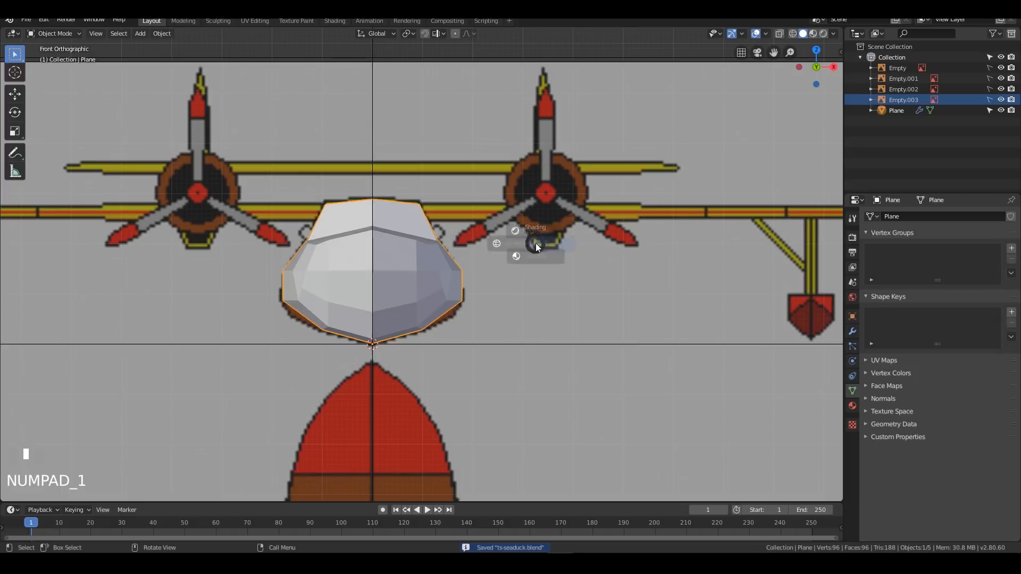
{"action": "left_click", "coordinate": [470, 243]}
{"action": "middle_click_drag", "start_coordinate": [556, 180], "coordinate": [537, 197]}
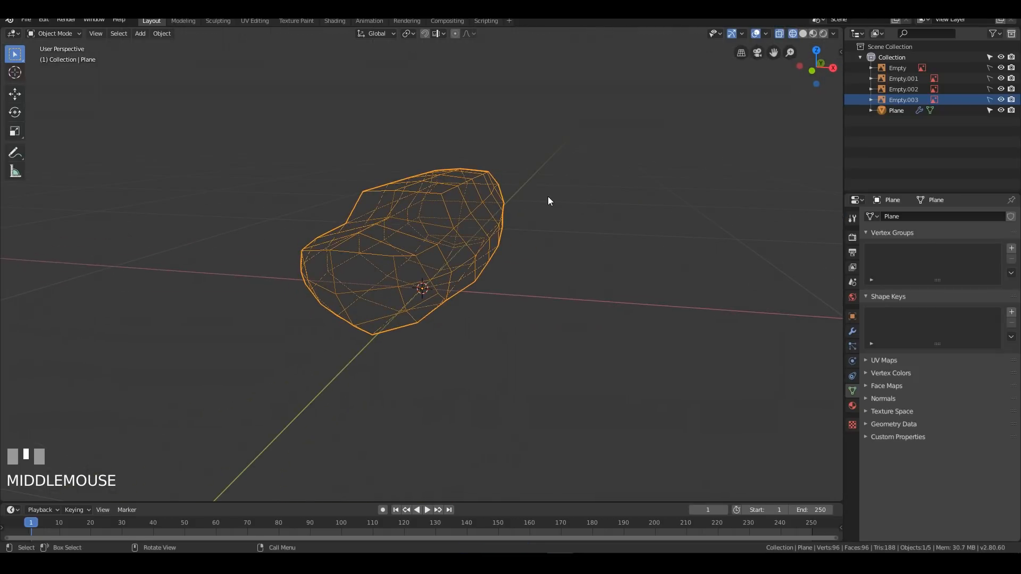
{"action": "key", "text": "KP_7"}
{"action": "scroll", "coordinate": [467, 184], "scroll_direction": "down", "scroll_amount": 4}
{"action": "middle_click_drag", "start_coordinate": [532, 171], "coordinate": [485, 269], "text": "shift"}
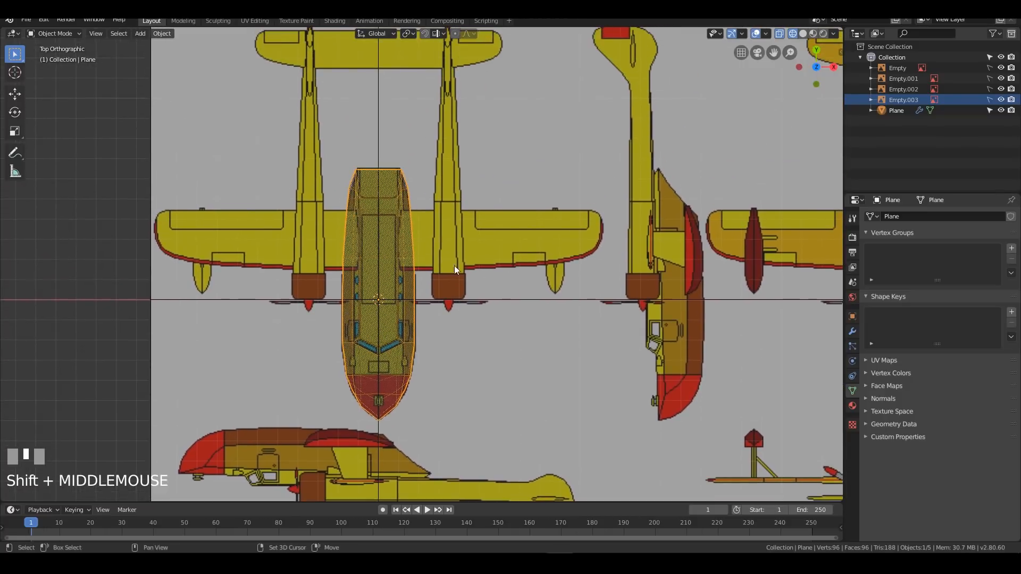
{"action": "scroll", "coordinate": [429, 268], "scroll_direction": "up", "scroll_amount": 3}
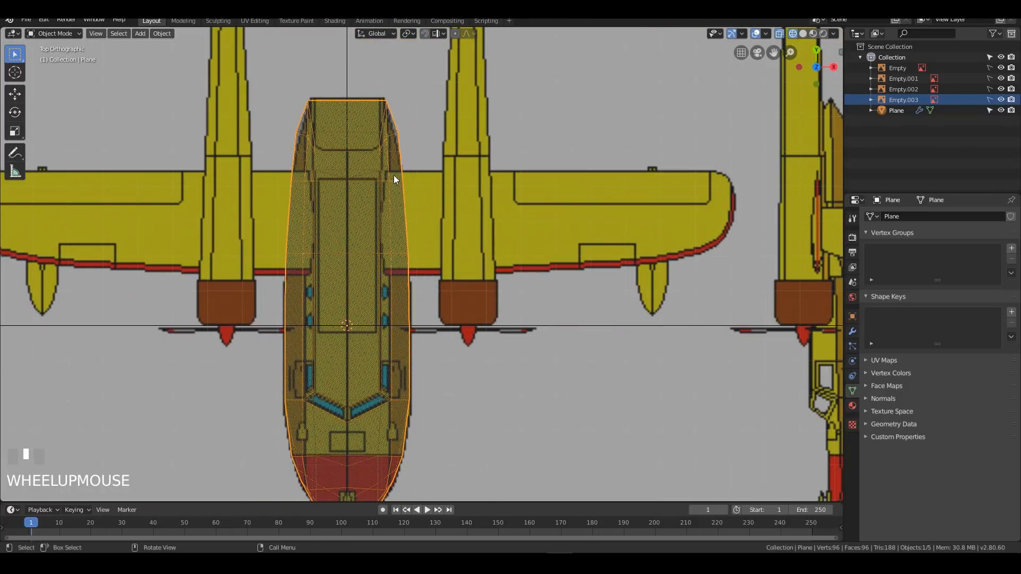
{"action": "mouse_move", "coordinate": [438, 220]}
{"action": "middle_mouse_down"}
{"action": "mouse_move", "coordinate": [541, 224]}
{"action": "mouse_move", "coordinate": [417, 152]}
{"action": "mouse_move", "coordinate": [495, 123]}
{"action": "mouse_move", "coordinate": [466, 123]}
{"action": "middle_mouse_up"}
{"action": "key", "text": "KP_7"}
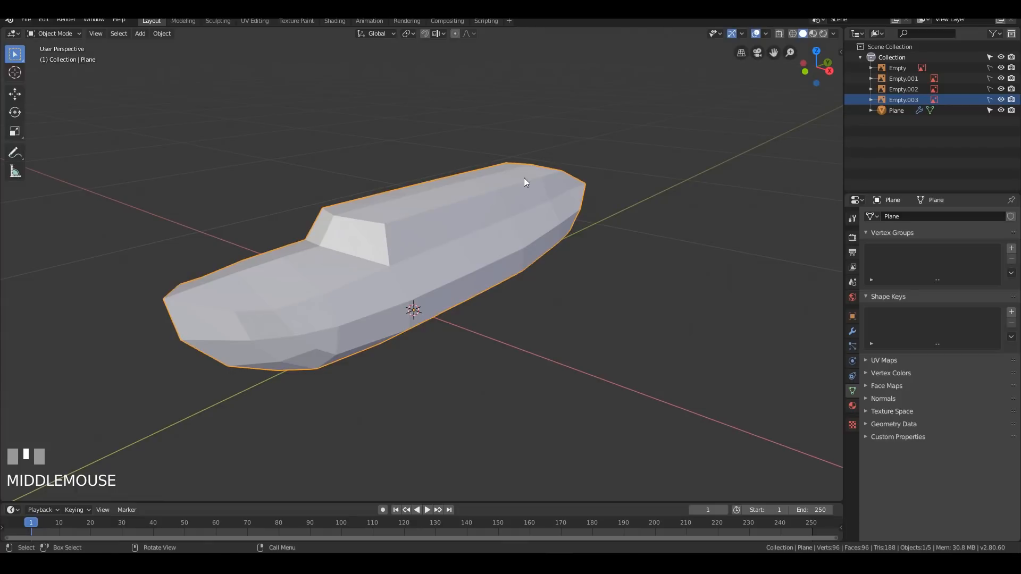
{"action": "middle_click_drag", "start_coordinate": [570, 222], "coordinate": [448, 261]}
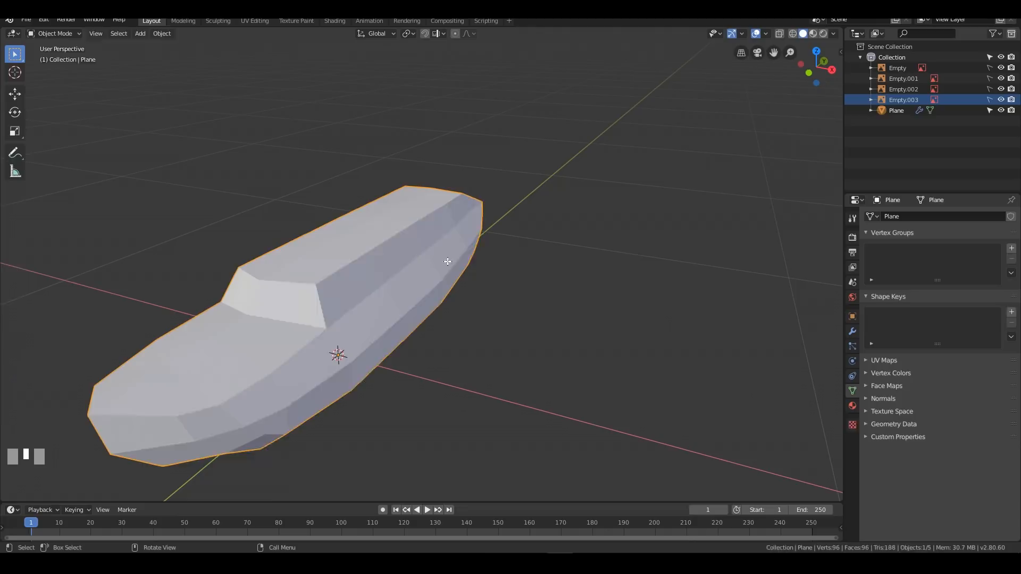
Step: Duplicate the fuselage's upper side edge near the stern in place and separate the copy into its own object
{"action": "key", "text": "Tab"}
{"action": "key", "text": "2"}
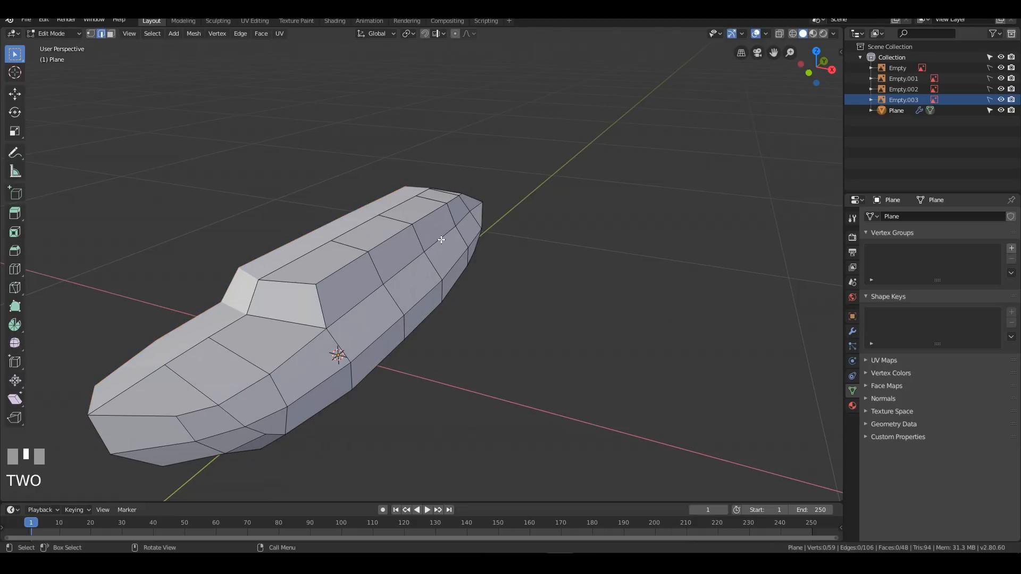
{"action": "left_click", "coordinate": [426, 217]}
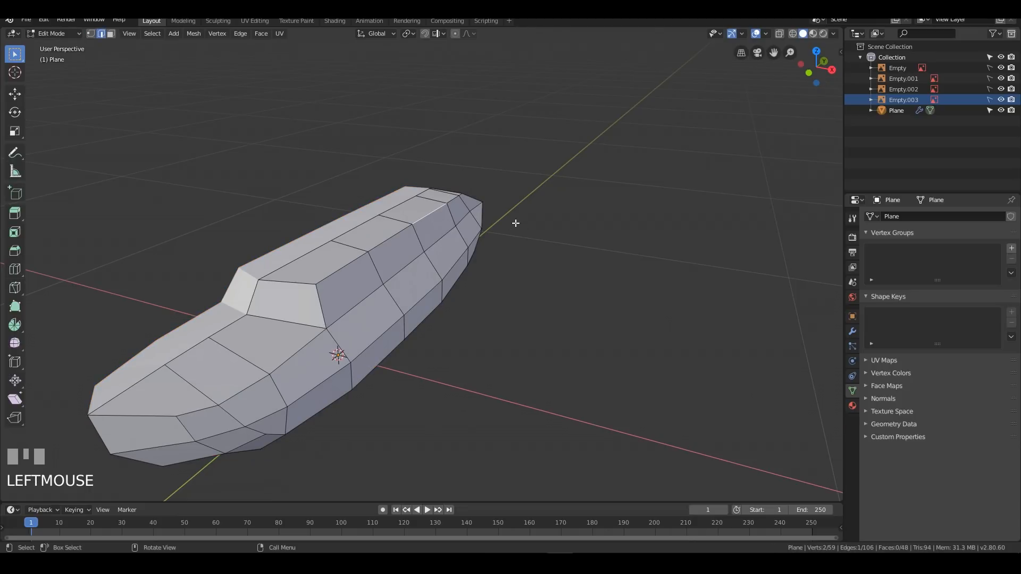
{"action": "key", "text": "KP_7"}
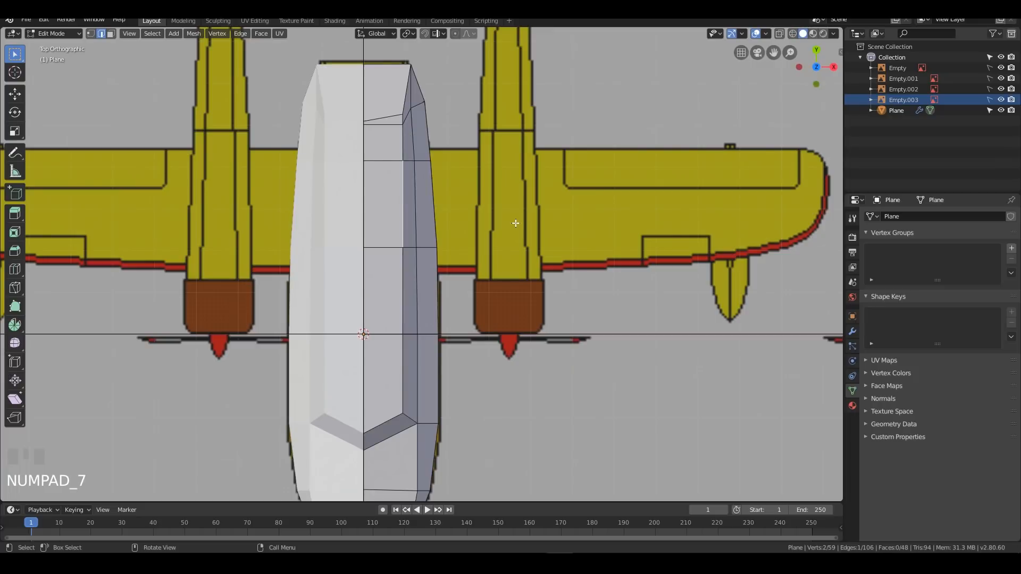
{"action": "key", "text": "shift+d"}
{"action": "key", "text": "Return"}
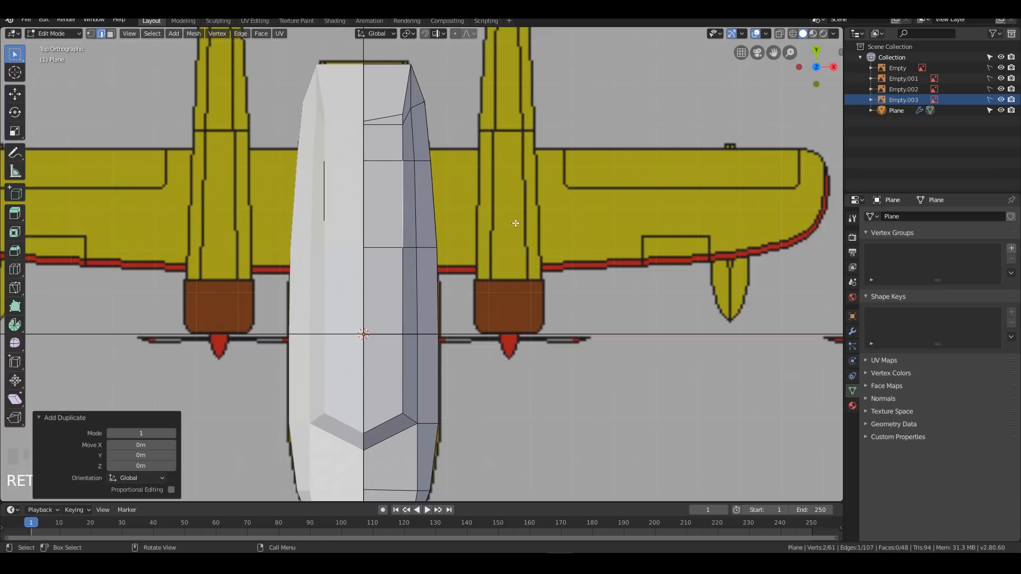
{"action": "key", "text": "p"}
{"action": "left_click", "coordinate": [515, 223]}
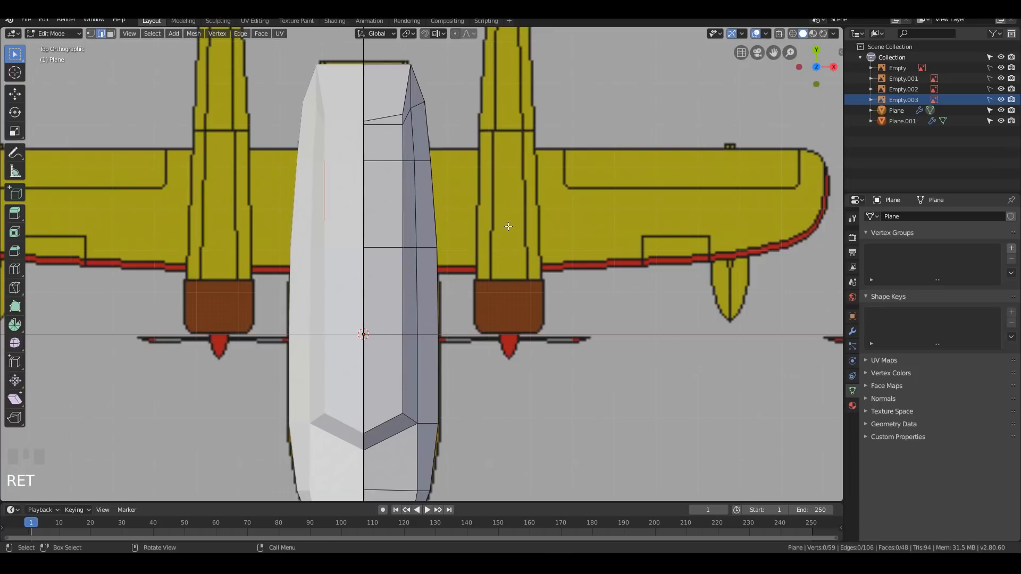
Step: Open the separated edge object in Edit Mode and select its single edge
{"action": "key", "text": "Tab"}
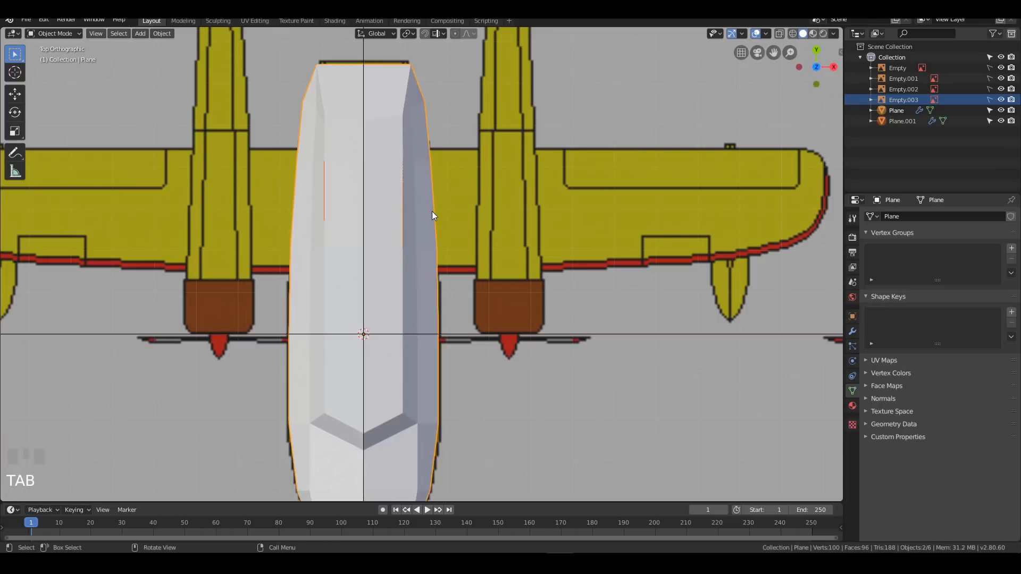
{"action": "left_click", "coordinate": [402, 199]}
{"action": "key", "text": "Tab"}
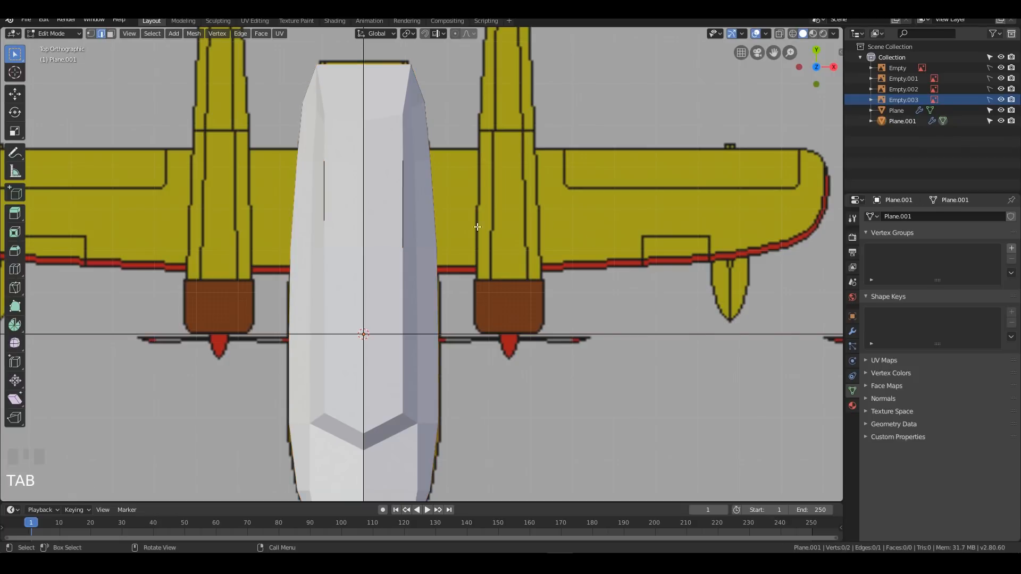
{"action": "left_click", "coordinate": [404, 200]}
{"action": "middle_click_drag", "start_coordinate": [538, 259], "coordinate": [478, 185]}
{"action": "middle_click_drag", "start_coordinate": [413, 366], "coordinate": [496, 205]}
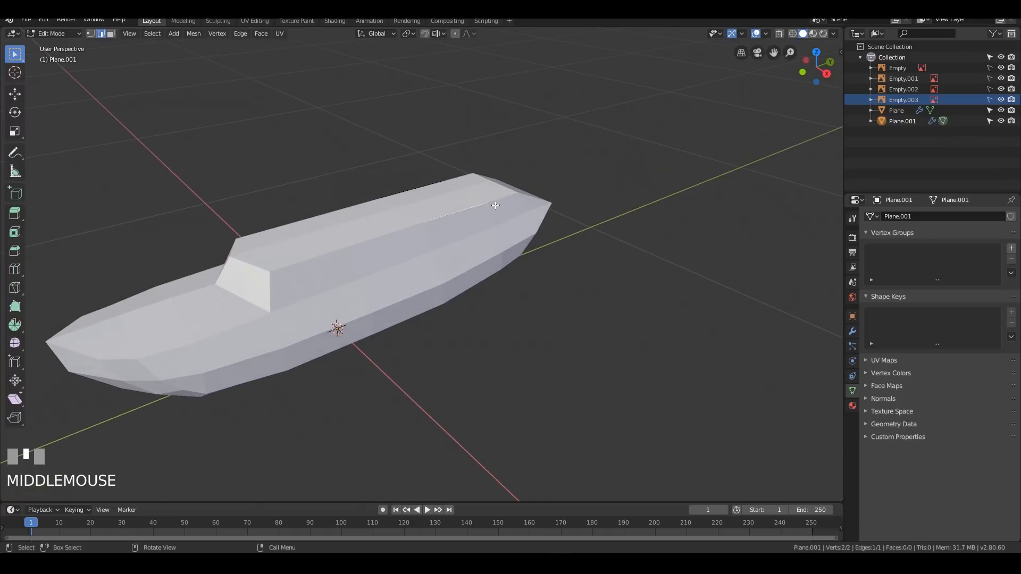
{"action": "middle_click_drag", "start_coordinate": [511, 246], "coordinate": [488, 231]}
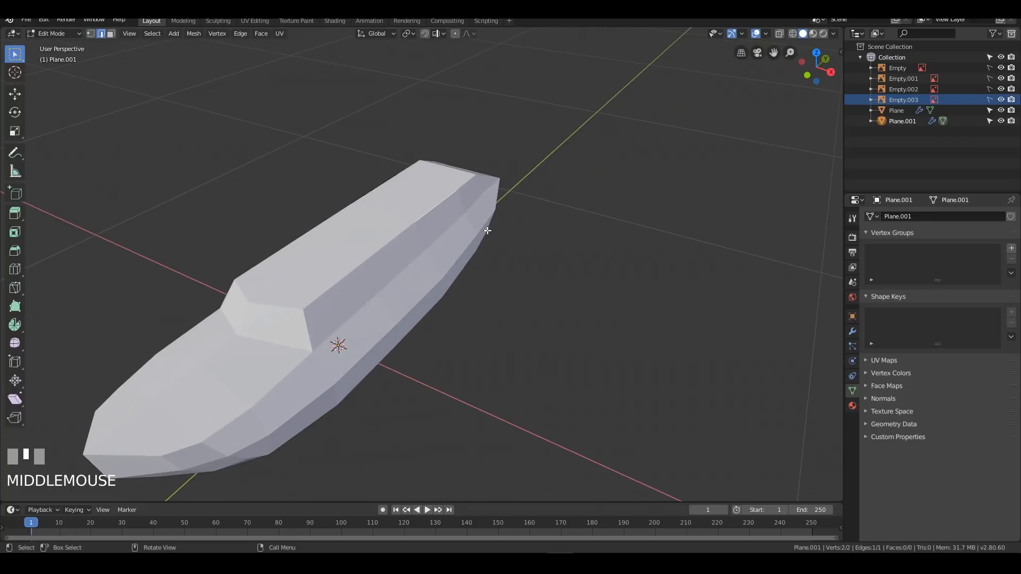
{"action": "key", "text": "e"}
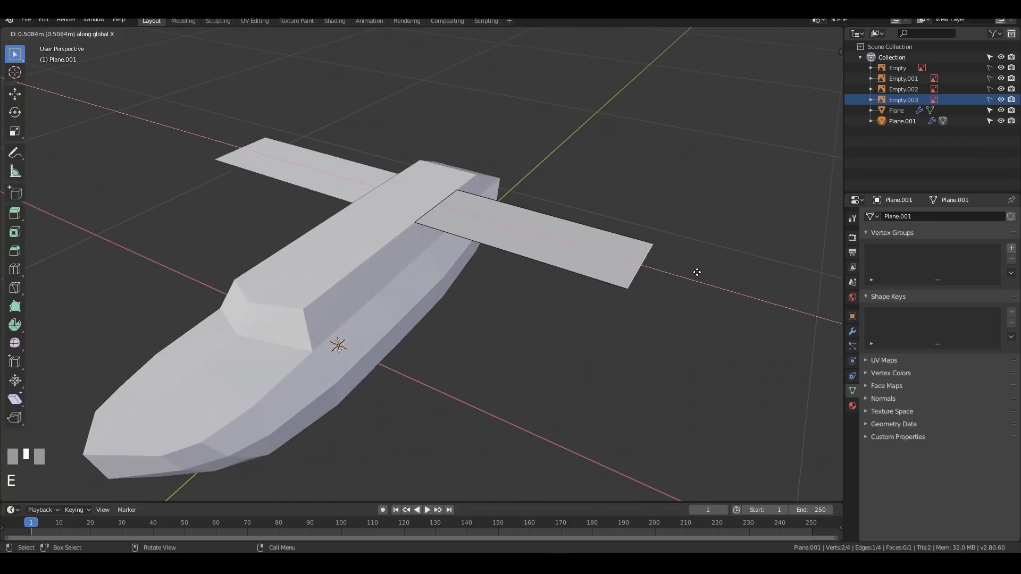
{"action": "key", "text": "Escape"}
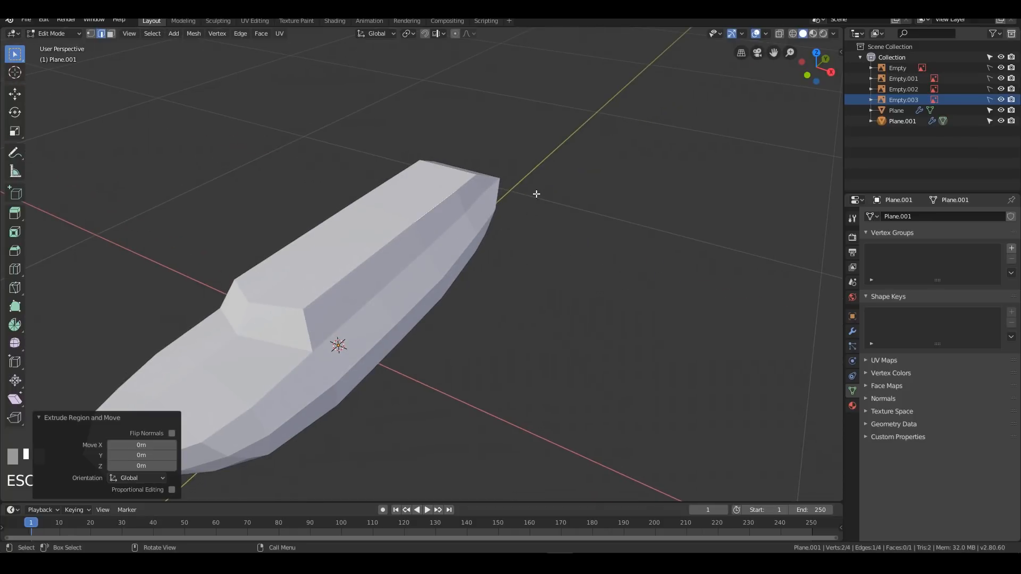
{"action": "key", "text": "ctrl+z"}
{"action": "left_click", "coordinate": [435, 203]}
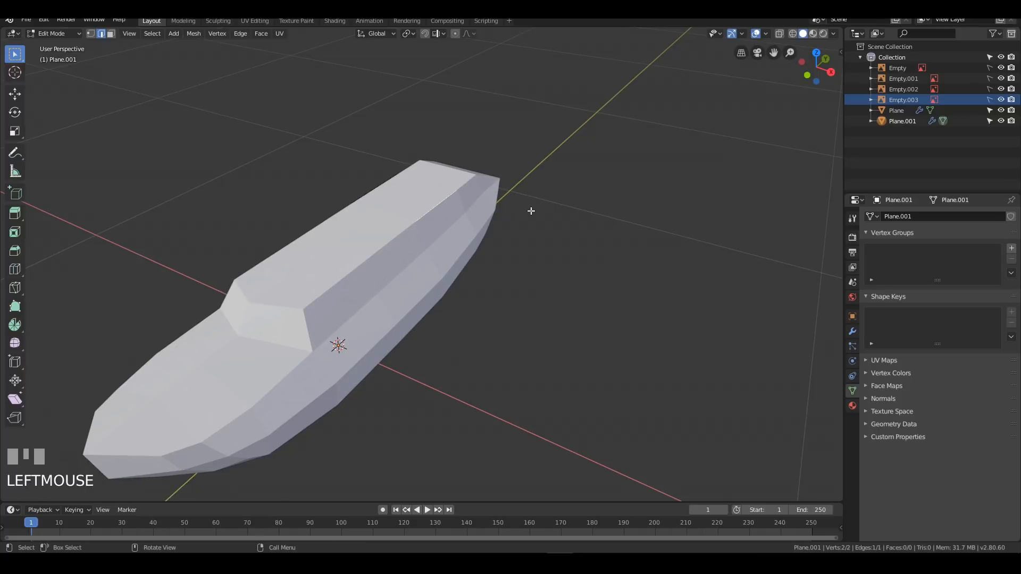
Step: Move the separated edge about 0.025 m aft along Y and extend its front vertex to match the wing's leading edge in the top blueprint
{"action": "key", "text": "KP_7"}
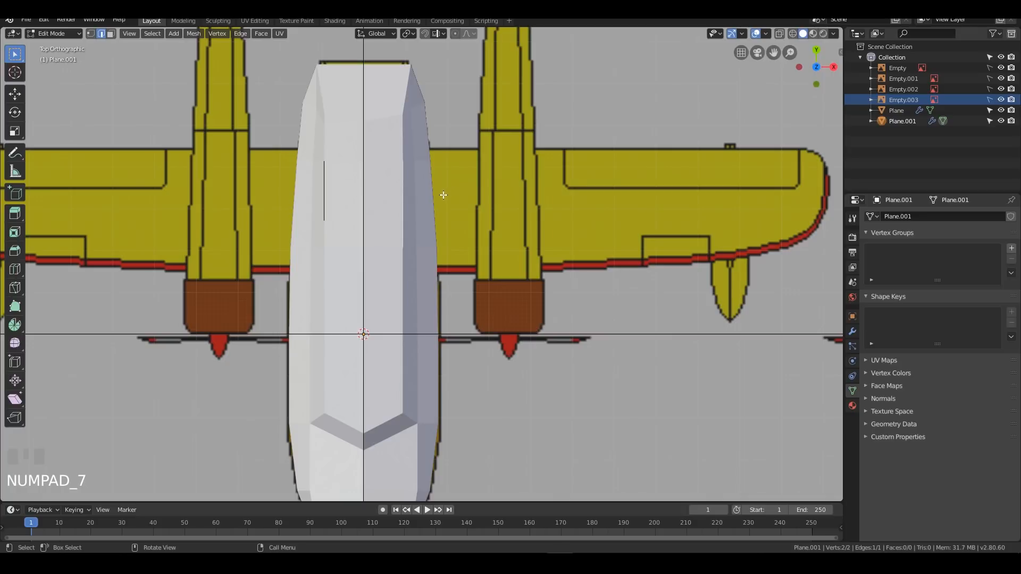
{"action": "key", "text": "1"}
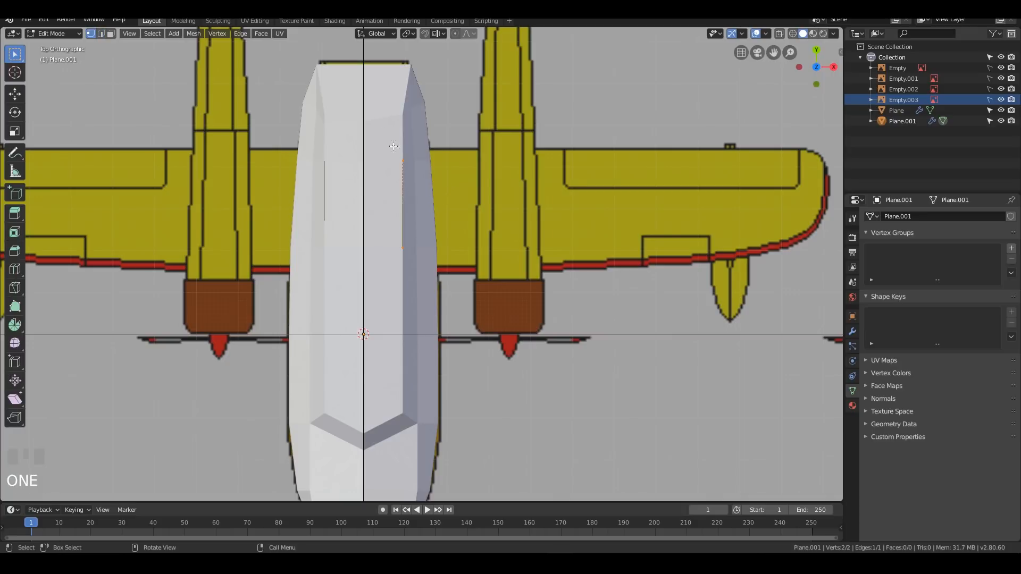
{"action": "left_click_drag", "start_coordinate": [441, 197], "coordinate": [441, 284]}
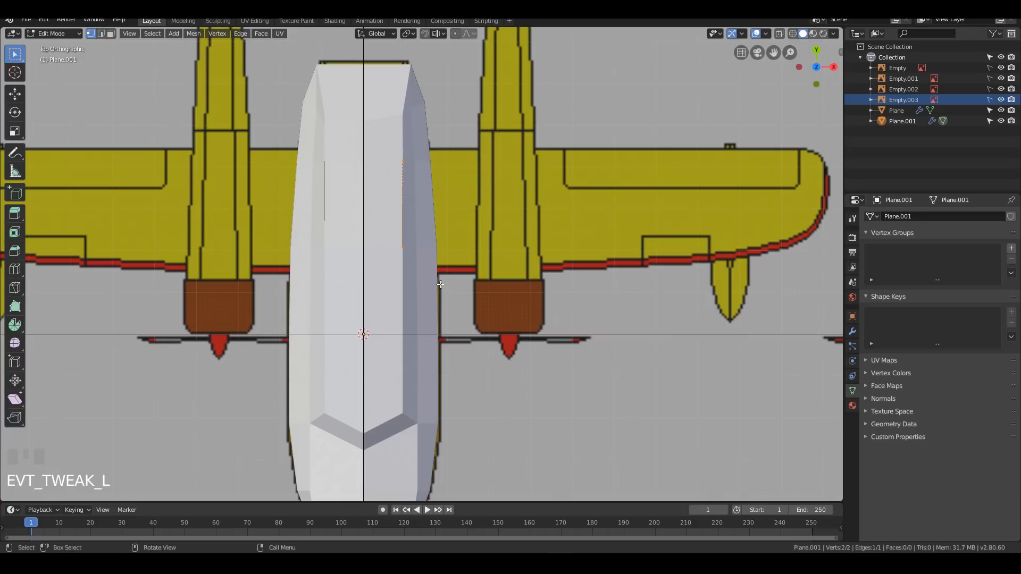
{"action": "key", "text": "g"}
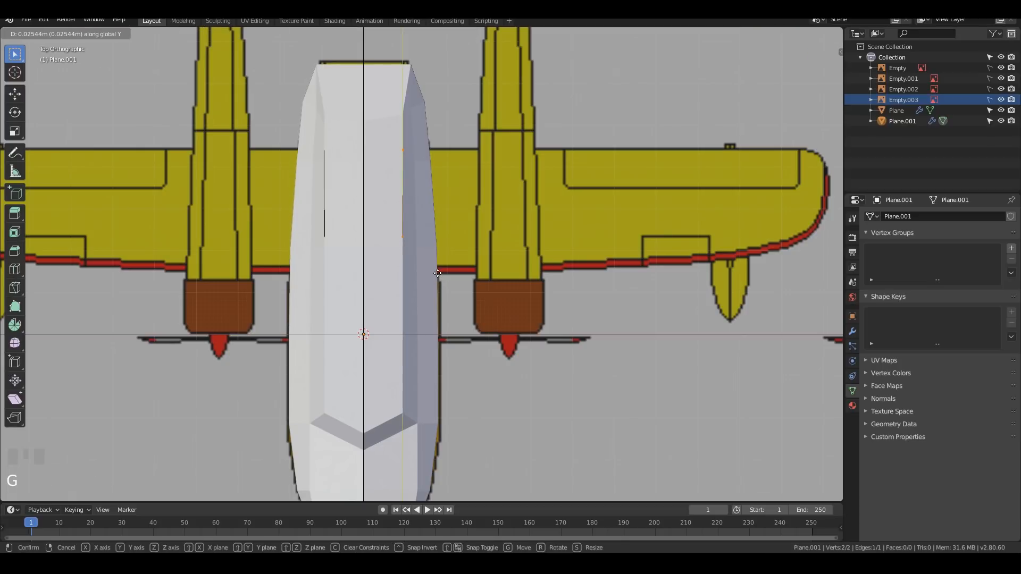
{"action": "left_click", "coordinate": [437, 274]}
{"action": "left_click_drag", "start_coordinate": [380, 212], "coordinate": [503, 268]}
{"action": "key", "text": "g"}
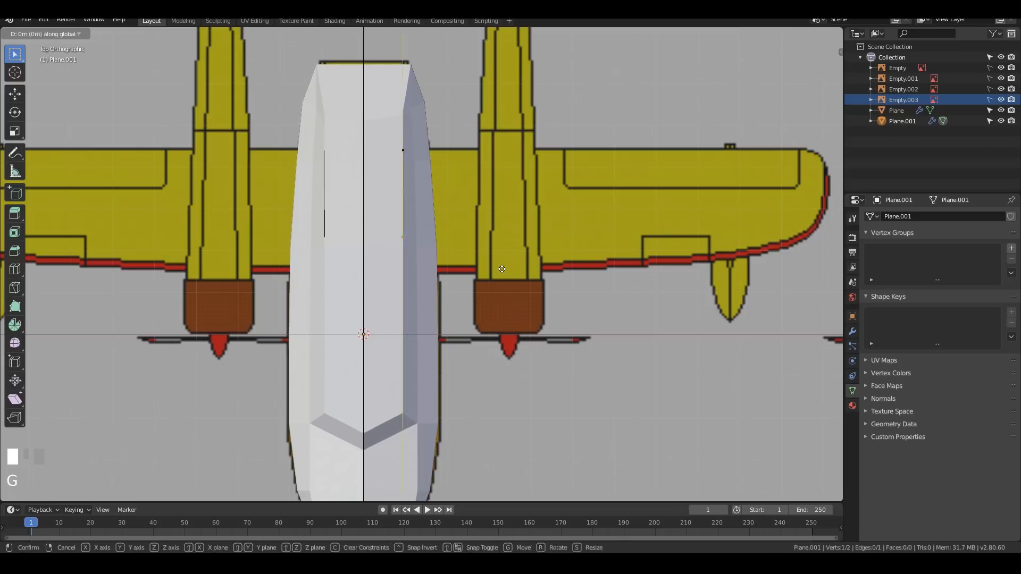
{"action": "left_click", "coordinate": [498, 305]}
Step: Extrude the whole edge outward 0.179 m along X to form the inner wing face up to the engine boom
{"action": "left_click_drag", "start_coordinate": [485, 297], "coordinate": [475, 313]}
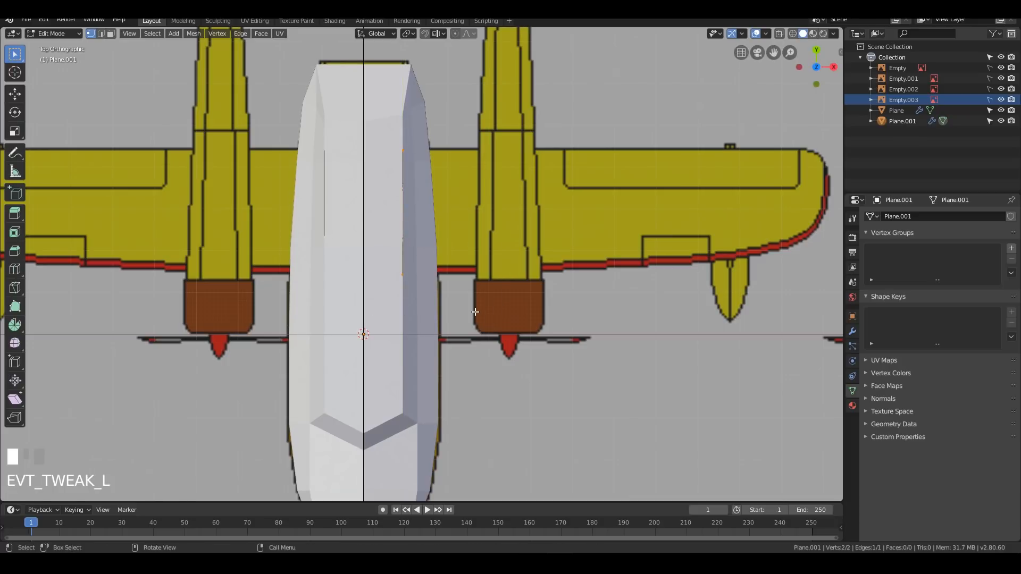
{"action": "key", "text": "e"}
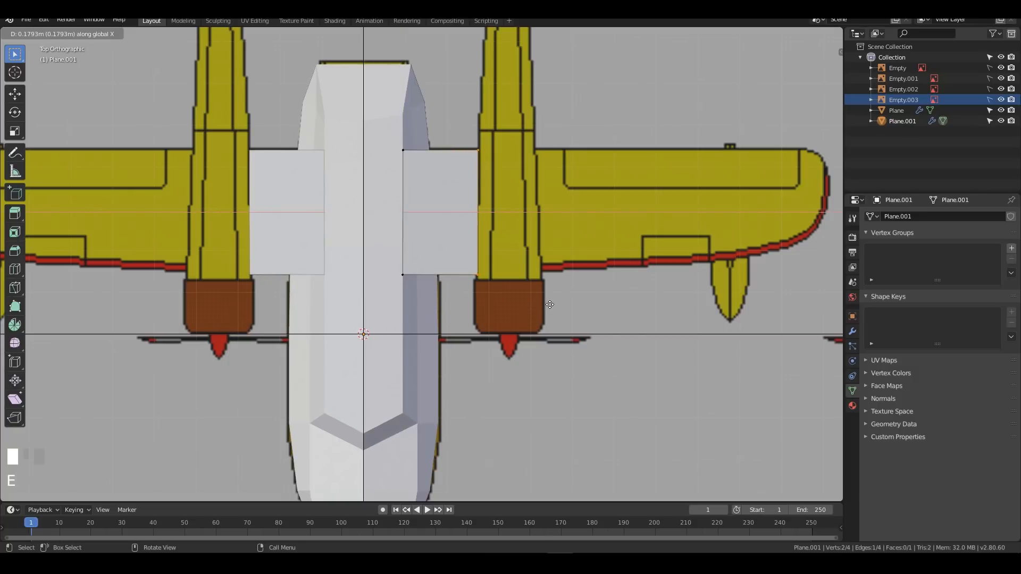
{"action": "left_click", "coordinate": [551, 304]}
Step: Select the whole wing face and lower it about 0.00645 m along Z
{"action": "scroll", "coordinate": [550, 304], "scroll_direction": "down", "scroll_amount": 3}
{"action": "key", "text": "KP_1"}
{"action": "scroll", "coordinate": [569, 294], "scroll_direction": "up", "scroll_amount": 3}
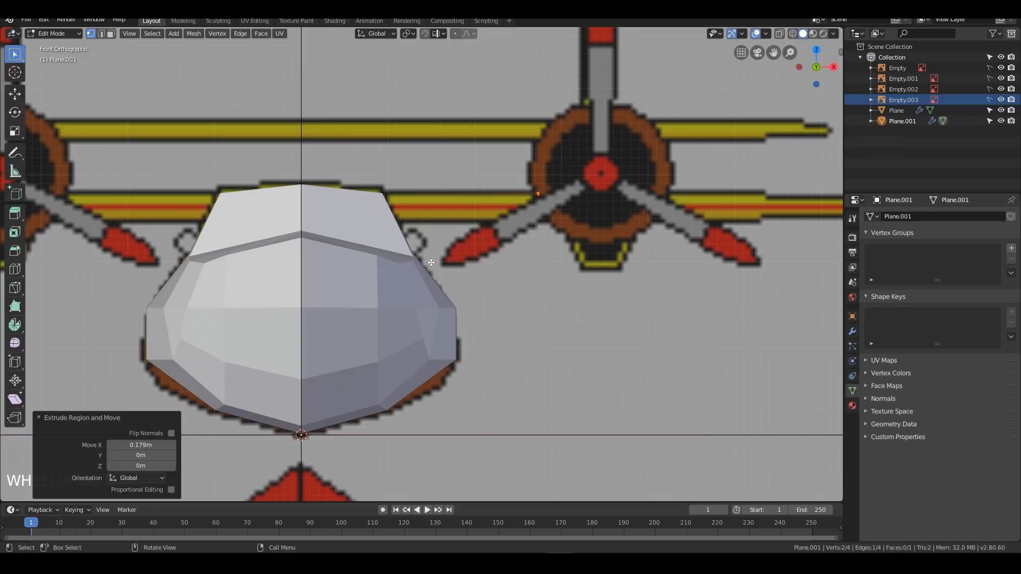
{"action": "middle_click_drag", "start_coordinate": [533, 224], "coordinate": [345, 116]}
{"action": "left_click_drag", "start_coordinate": [344, 116], "coordinate": [572, 278]}
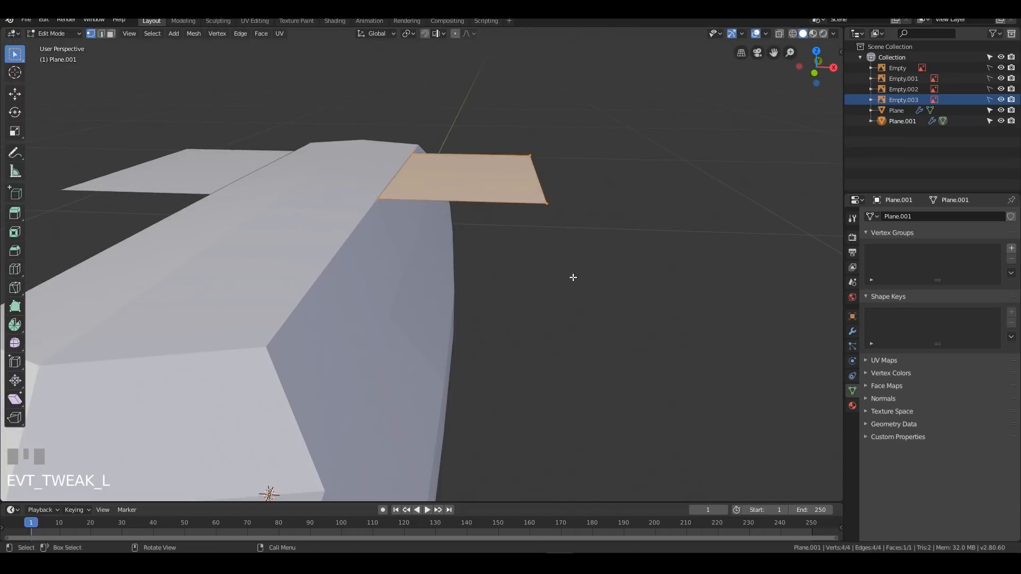
{"action": "key", "text": "g"}
{"action": "key", "text": "z"}
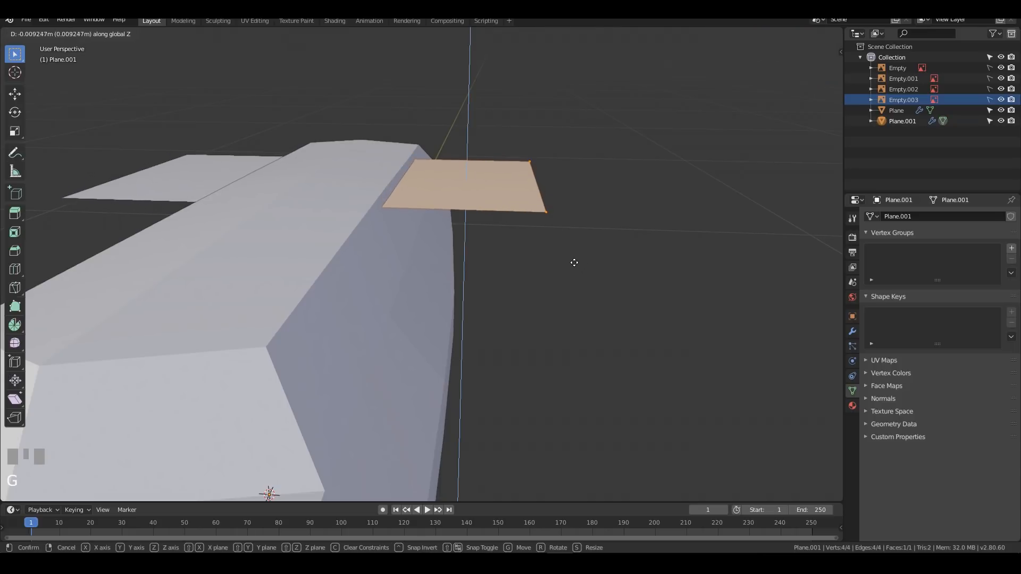
{"action": "left_click", "coordinate": [574, 261]}
Step: Display the model in wireframe shading and compare the wing face's height with the front blueprint
{"action": "middle_click_drag", "start_coordinate": [574, 260], "coordinate": [521, 254]}
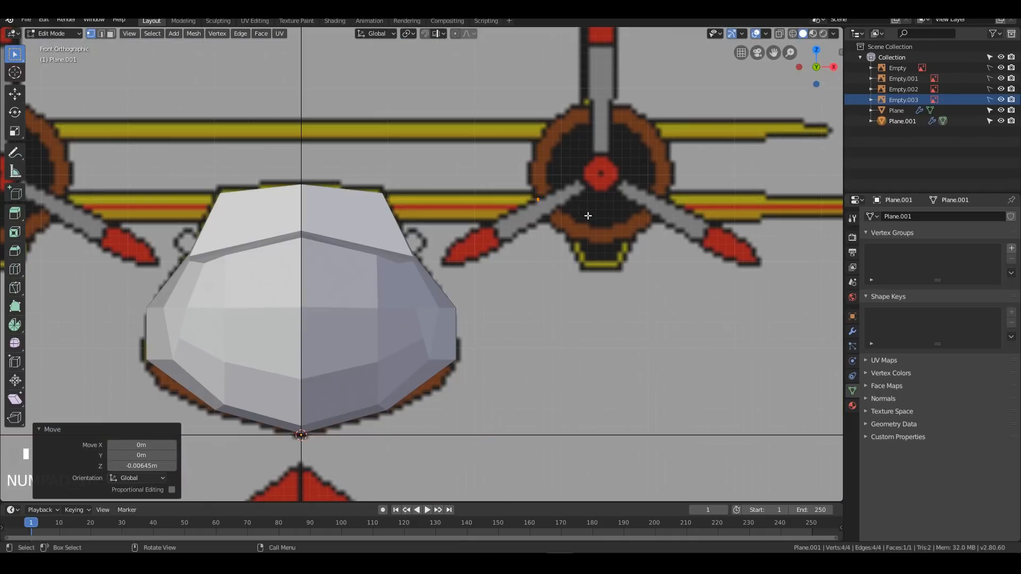
{"action": "key", "text": "KP_1"}
{"action": "key", "text": "z"}
{"action": "left_click", "coordinate": [513, 213]}
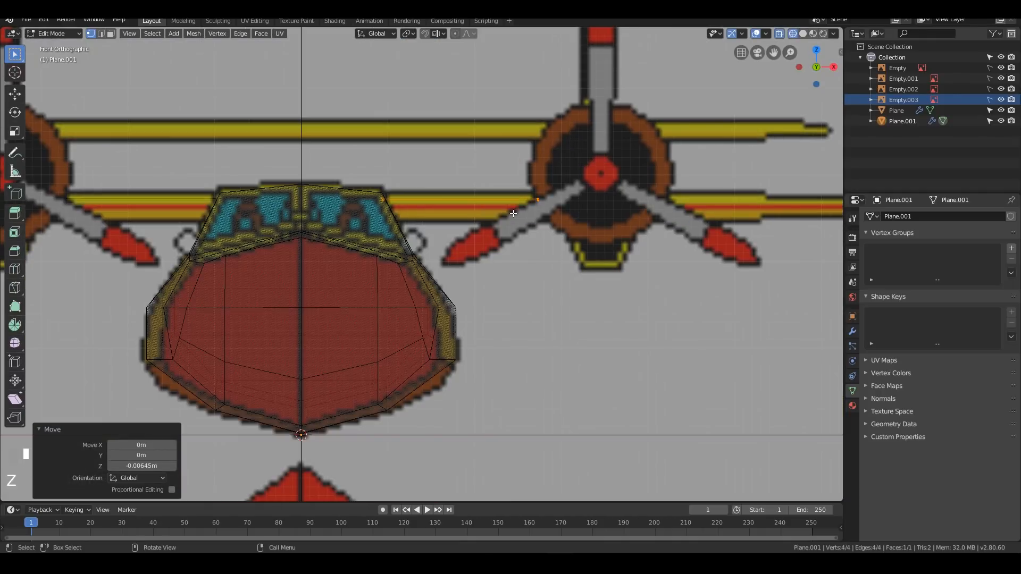
{"action": "key", "text": "z"}
{"action": "left_click", "coordinate": [565, 217]}
{"action": "key", "text": "z"}
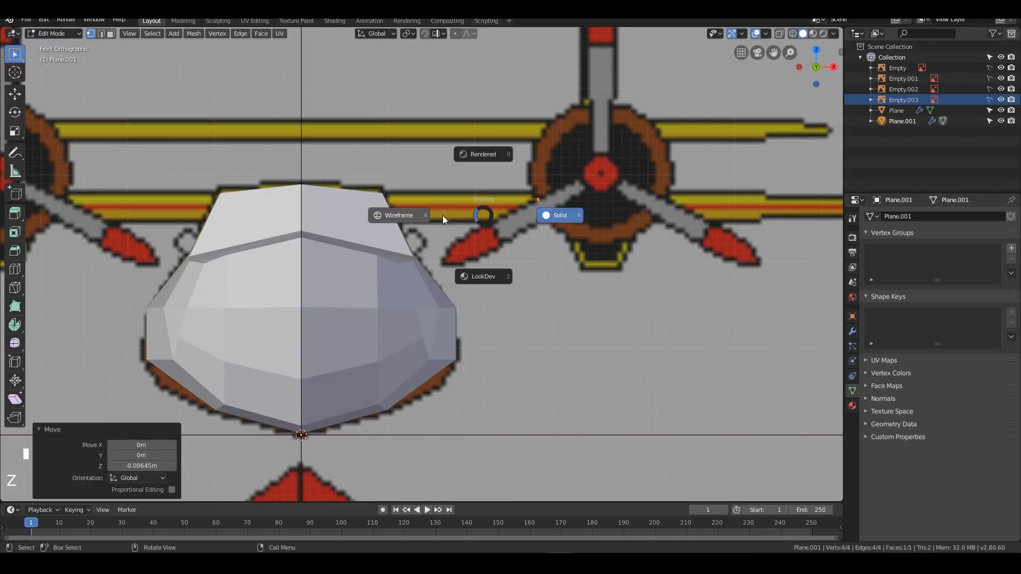
{"action": "left_click", "coordinate": [442, 215]}
{"action": "key", "text": "z"}
{"action": "left_click", "coordinate": [395, 217]}
Step: Lower the wing face about 0.00716 m along Z to align with the red wing stripe in the side blueprint
{"action": "key", "text": "KP_3"}
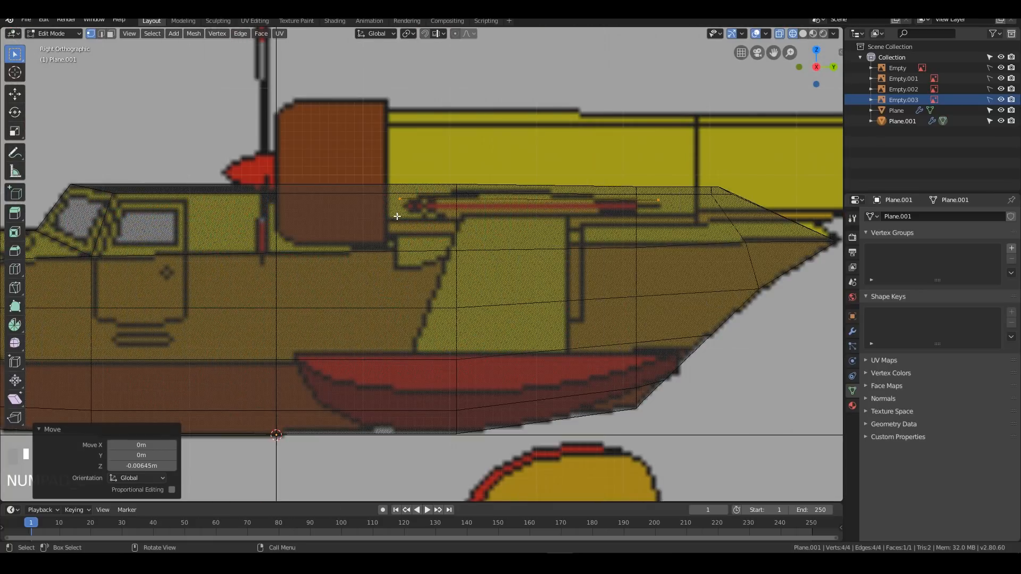
{"action": "scroll", "coordinate": [577, 229], "scroll_direction": "down", "scroll_amount": 6}
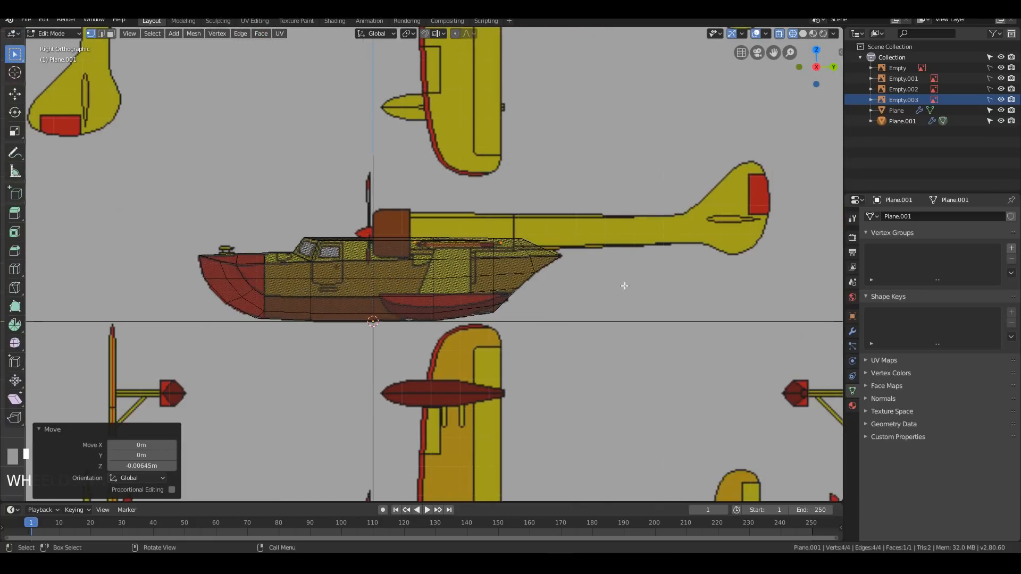
{"action": "scroll", "coordinate": [513, 302], "scroll_direction": "up", "scroll_amount": 8}
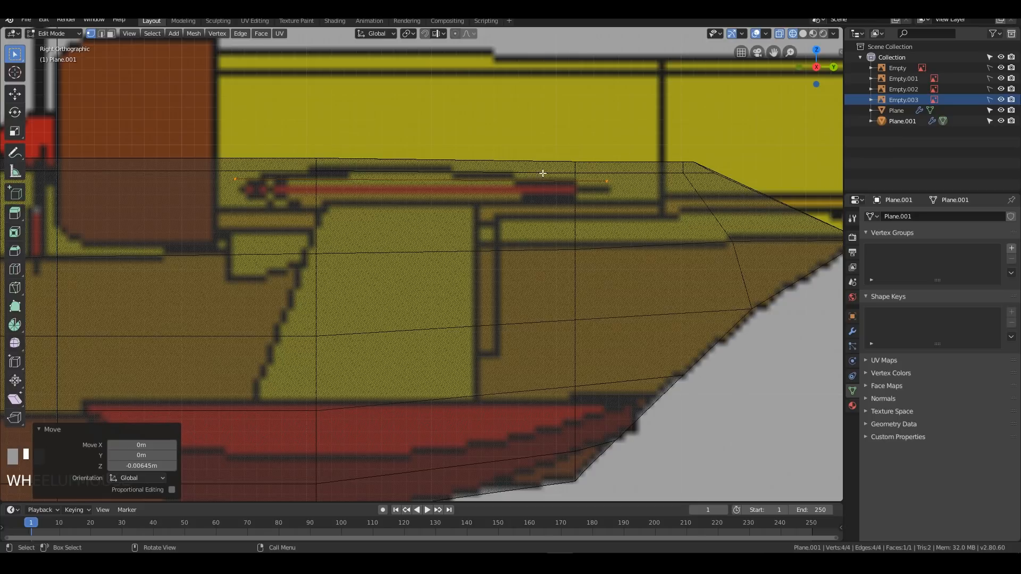
{"action": "scroll", "coordinate": [543, 201], "scroll_direction": "down", "scroll_amount": 1}
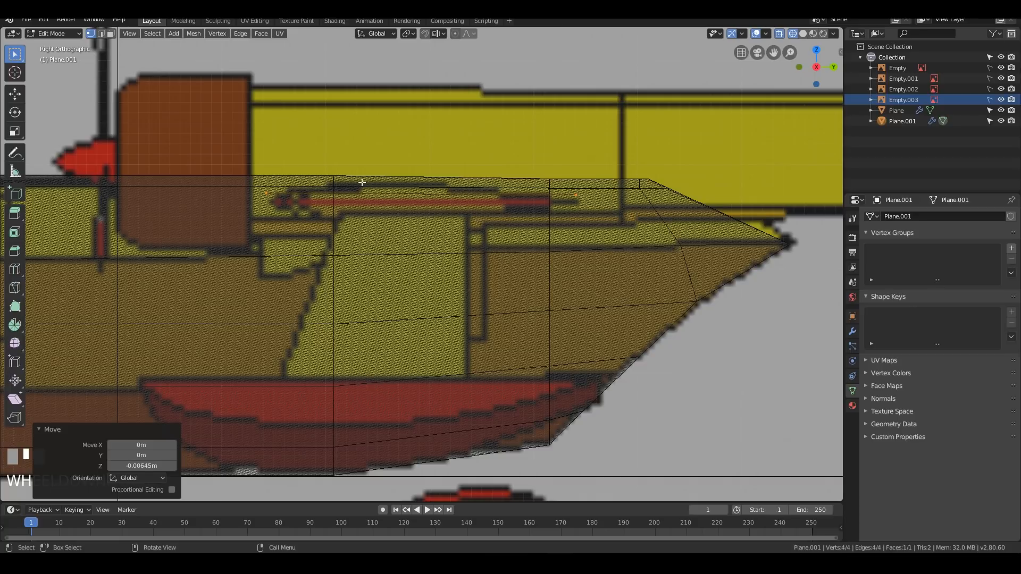
{"action": "key", "text": "g"}
{"action": "key", "text": "z"}
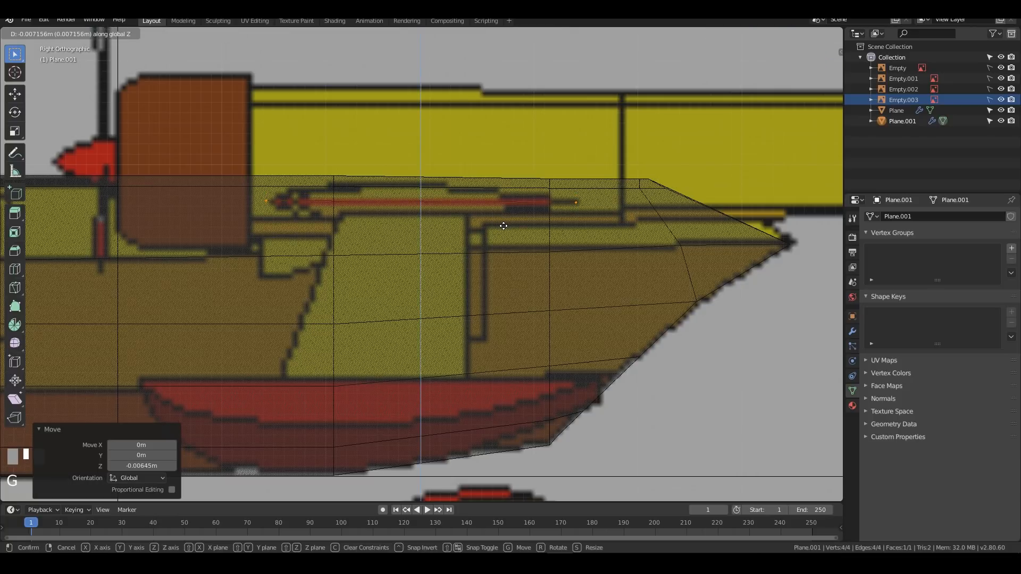
{"action": "left_click", "coordinate": [503, 226]}
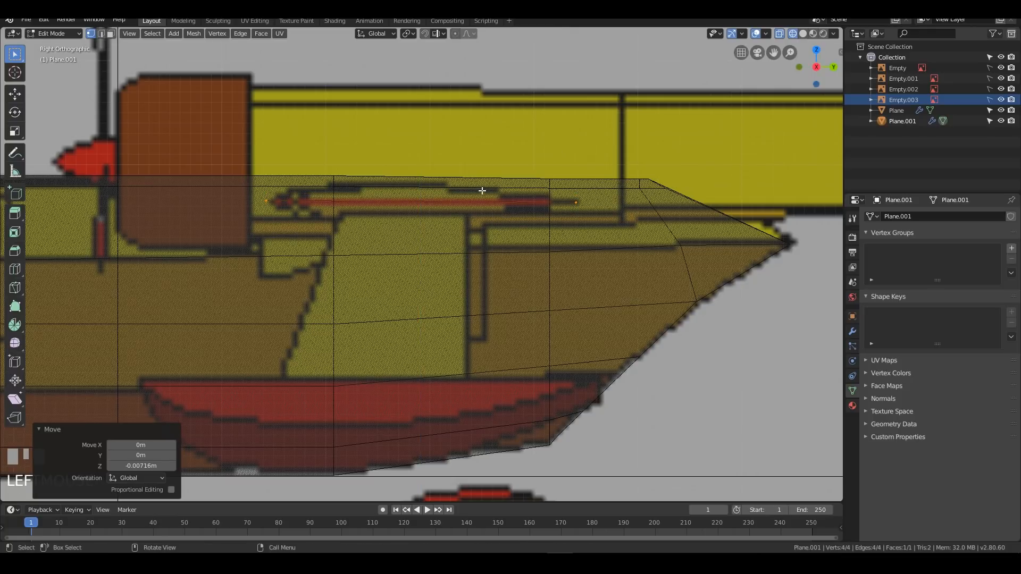
Step: Lower the wing face further along Z to the bottom outline of the wing profile in the side blueprint
{"action": "middle_click_drag", "start_coordinate": [480, 192], "coordinate": [481, 249]}
{"action": "key", "text": "KP_3"}
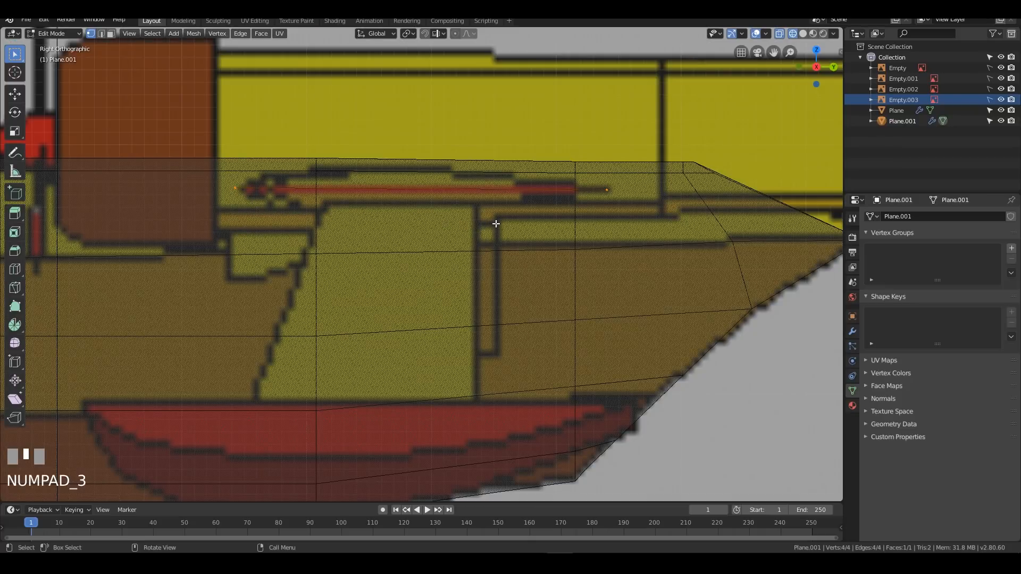
{"action": "key", "text": "g"}
{"action": "key", "text": "z"}
{"action": "left_click", "coordinate": [485, 235]}
Step: Extrude the wing face upward about 0.0298 m to give the wing its thickness
{"action": "left_click_drag", "start_coordinate": [366, 207], "coordinate": [645, 247]}
{"action": "key", "text": "e"}
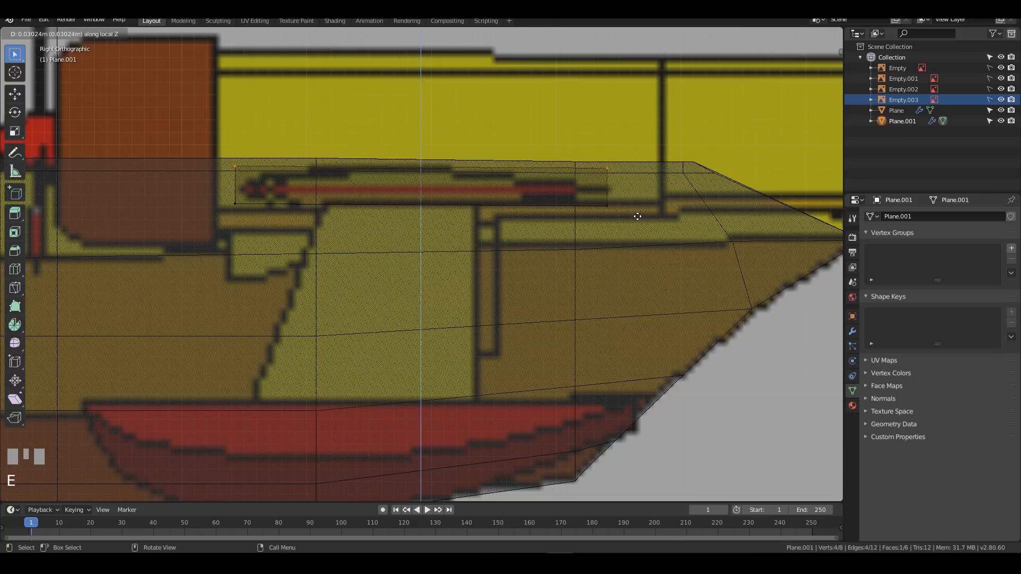
{"action": "left_click", "coordinate": [637, 217]}
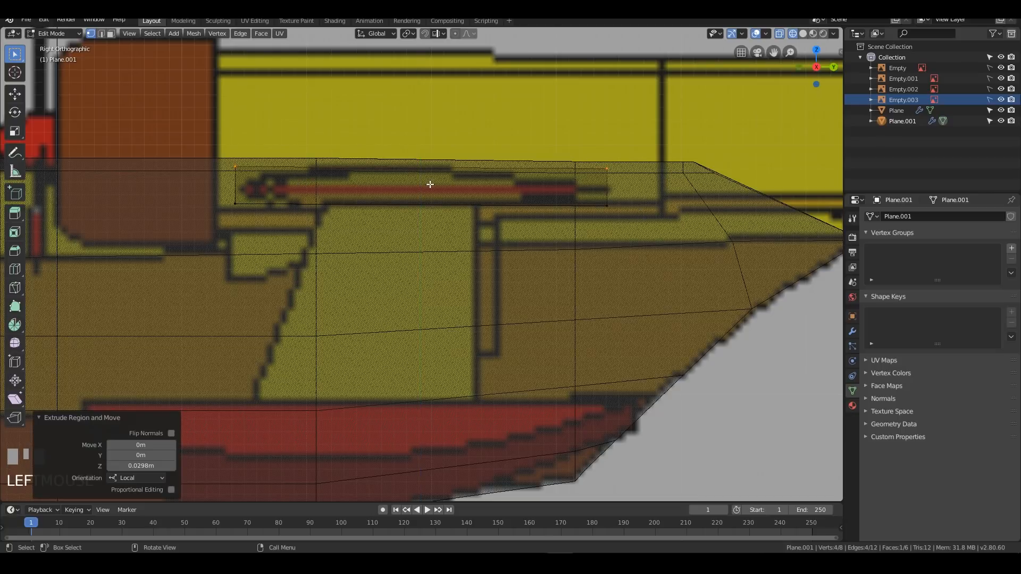
Step: Add a centred horizontal loop cut around the wing block at mid-height
{"action": "key", "text": "ctrl+e"}
{"action": "key", "text": "ctrl+r"}
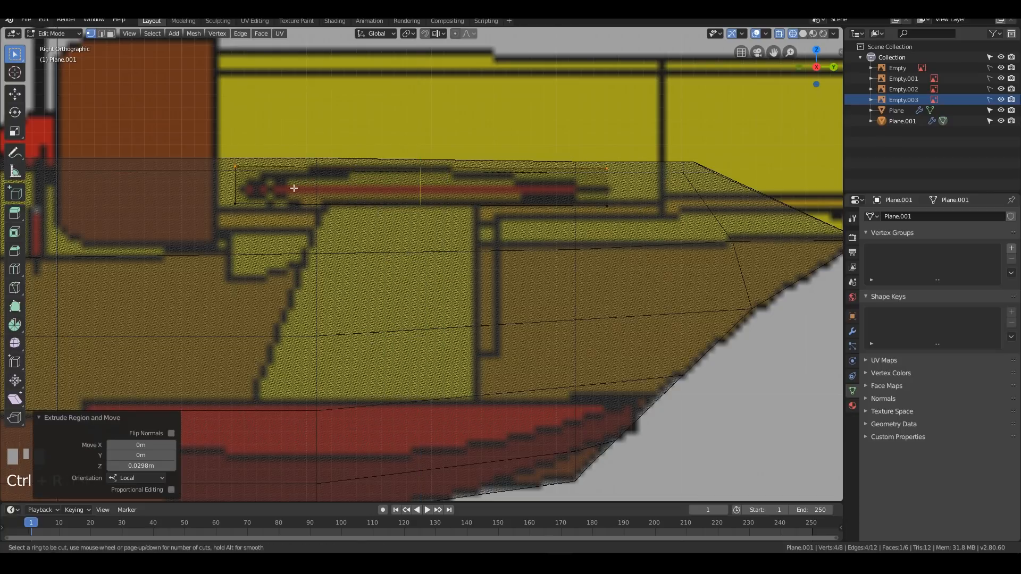
{"action": "left_click", "coordinate": [247, 184]}
{"action": "key", "text": "Escape"}
Step: Slide the block's upper and lower corner edges at the front and rear inward to shape a tapered airfoil profile
{"action": "left_click_drag", "start_coordinate": [196, 147], "coordinate": [340, 178]}
{"action": "key", "text": "g"}
{"action": "key", "text": "g"}
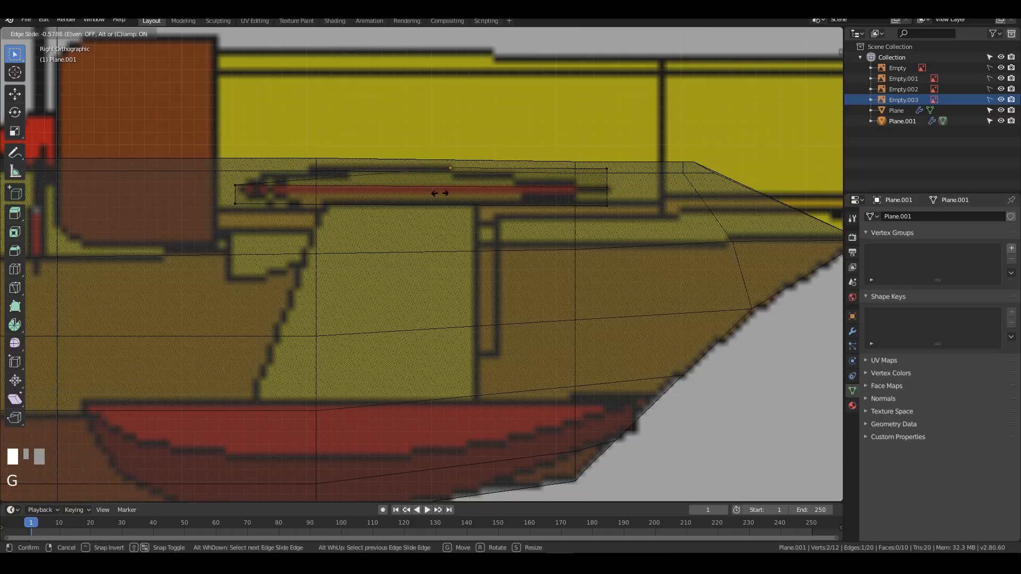
{"action": "left_click", "coordinate": [375, 184]}
{"action": "left_click_drag", "start_coordinate": [217, 190], "coordinate": [324, 234]}
{"action": "key", "text": "g"}
{"action": "key", "text": "g"}
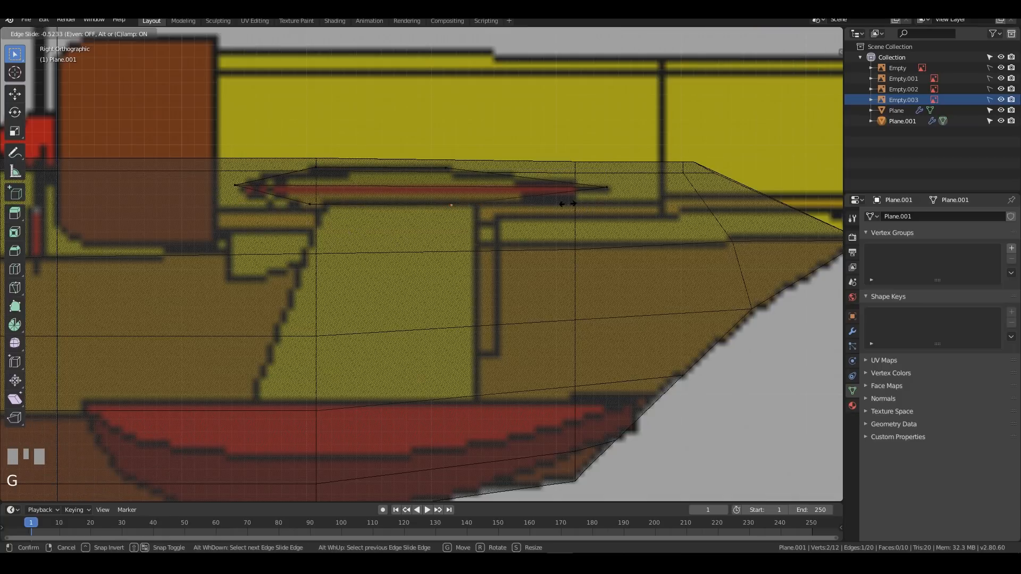
{"action": "left_click", "coordinate": [568, 204]}
Step: Align the rear pair of upper and lower airfoil edges by scaling them to 0 along Y
{"action": "left_click_drag", "start_coordinate": [444, 142], "coordinate": [463, 253]}
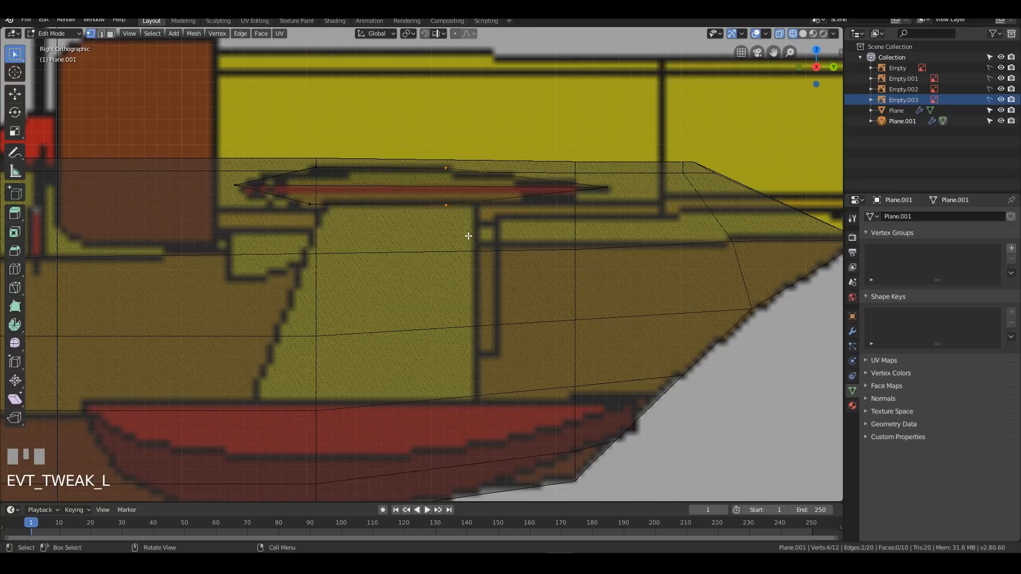
{"action": "key", "text": "s"}
{"action": "key", "text": "y"}
{"action": "key", "text": "0"}
{"action": "key", "text": "KP_Enter"}
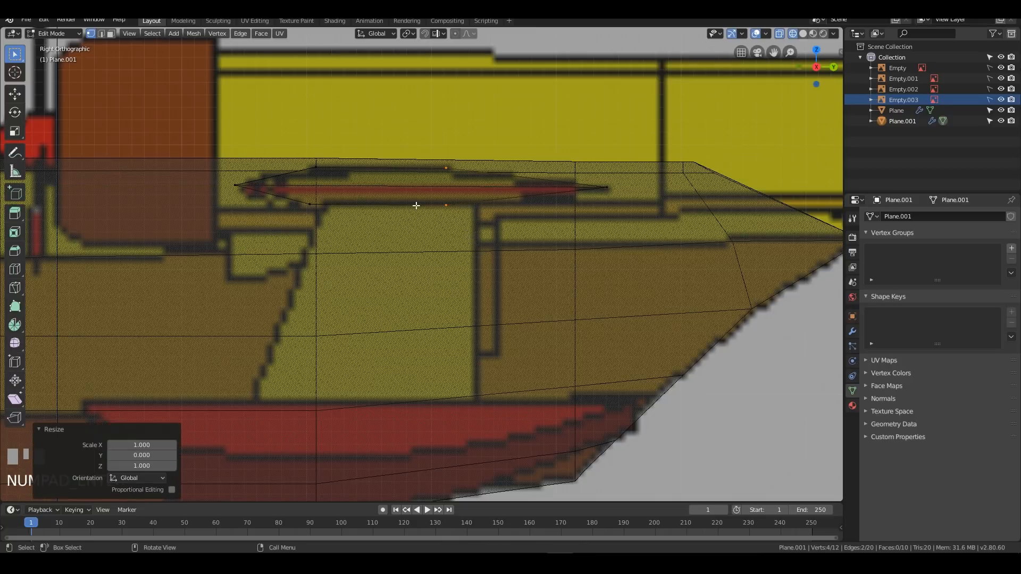
Step: Align the front pair of upper and lower airfoil edges with a Y scale of 0 and shift them about 0.0034 m toward the stern
{"action": "left_click_drag", "start_coordinate": [313, 191], "coordinate": [358, 257]}
{"action": "key", "text": "s"}
{"action": "key", "text": "y"}
{"action": "key", "text": "0"}
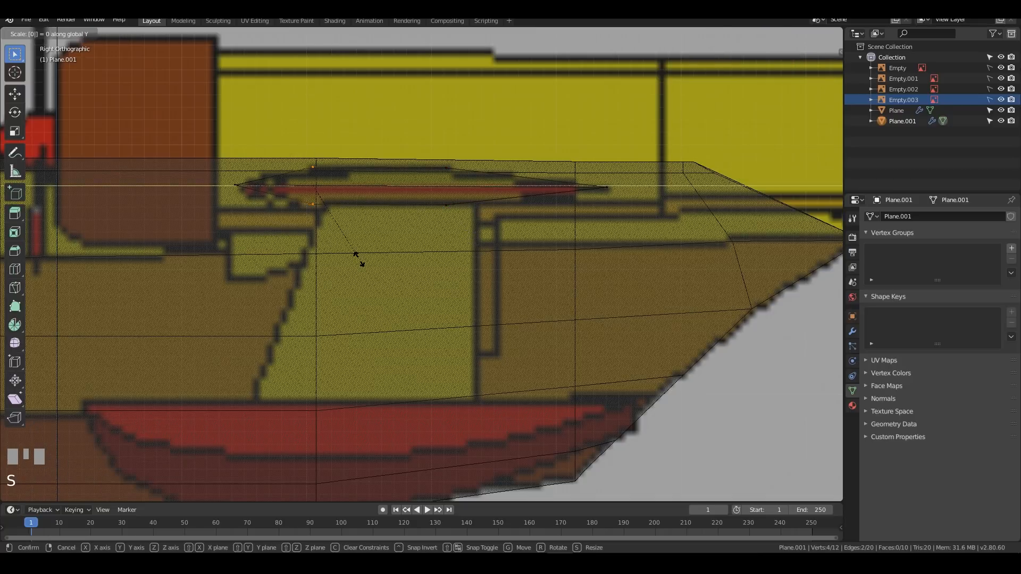
{"action": "key", "text": "KP_Enter"}
{"action": "key", "text": "g"}
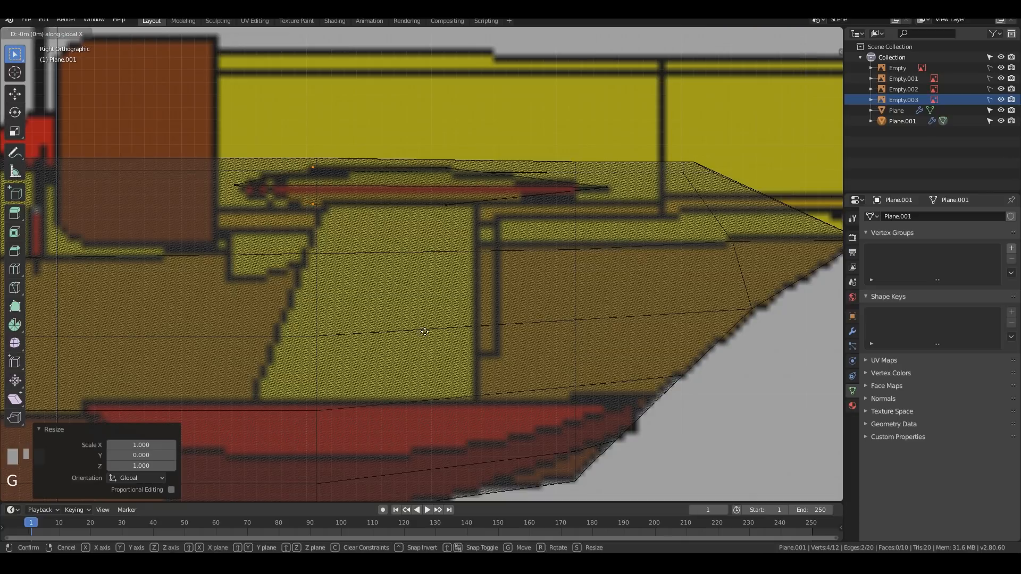
{"action": "key", "text": "y"}
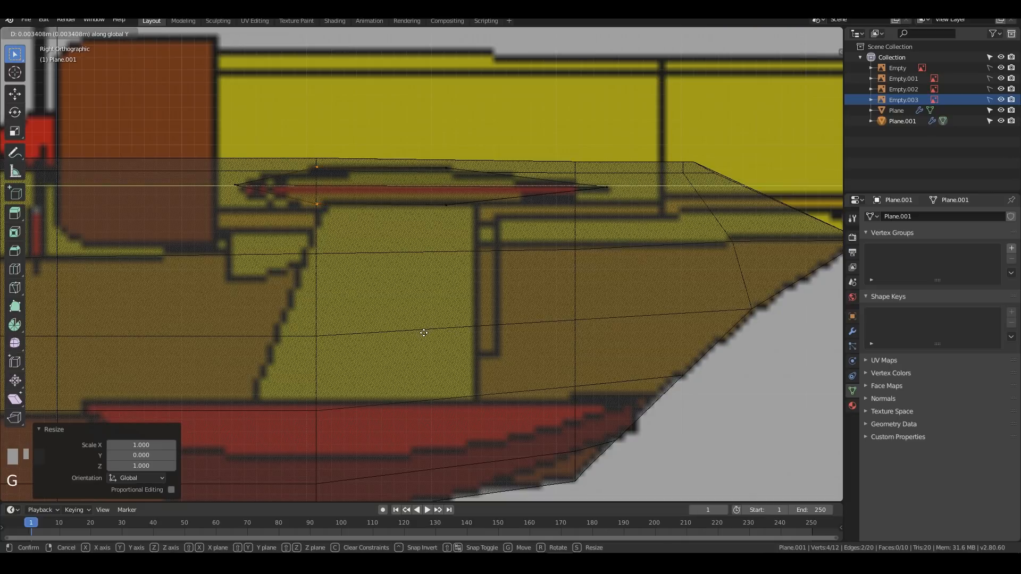
{"action": "left_click", "coordinate": [425, 333]}
Step: Raise the two lower airfoil edges 0.00767 m along Z to flatten the wing's underside
{"action": "left_click_drag", "start_coordinate": [274, 222], "coordinate": [556, 197]}
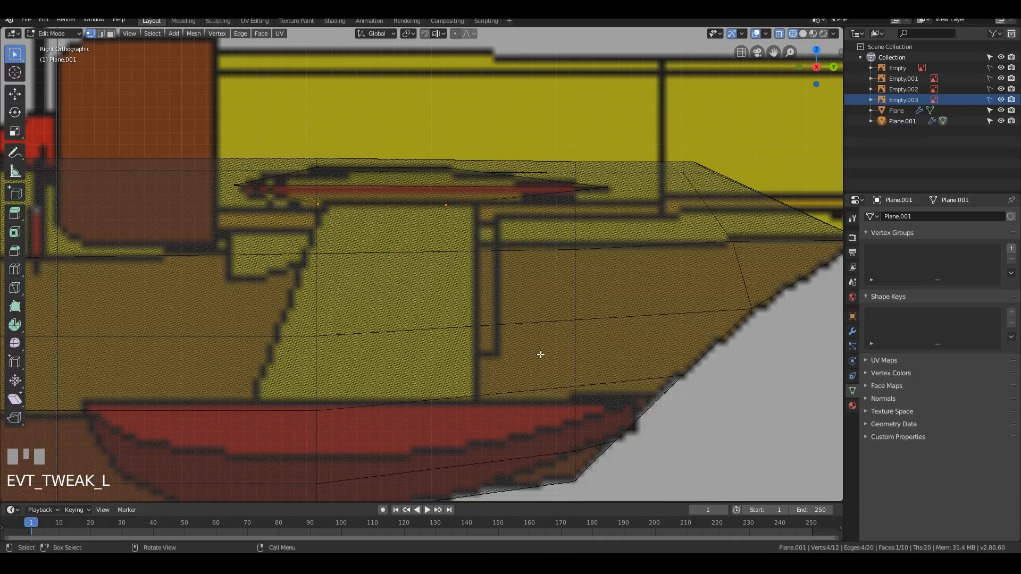
{"action": "key", "text": "g"}
{"action": "key", "text": "z"}
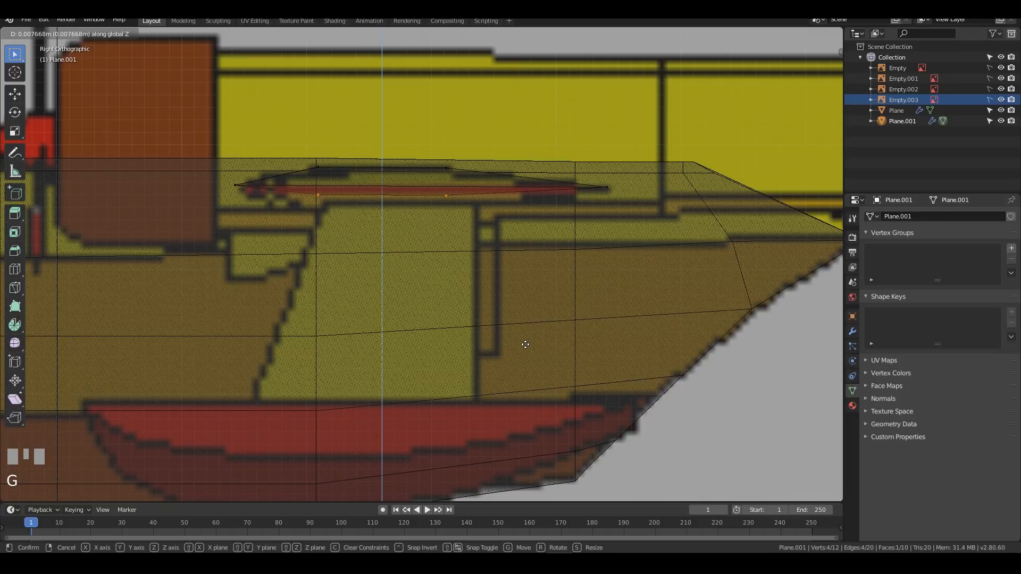
{"action": "left_click", "coordinate": [526, 345]}
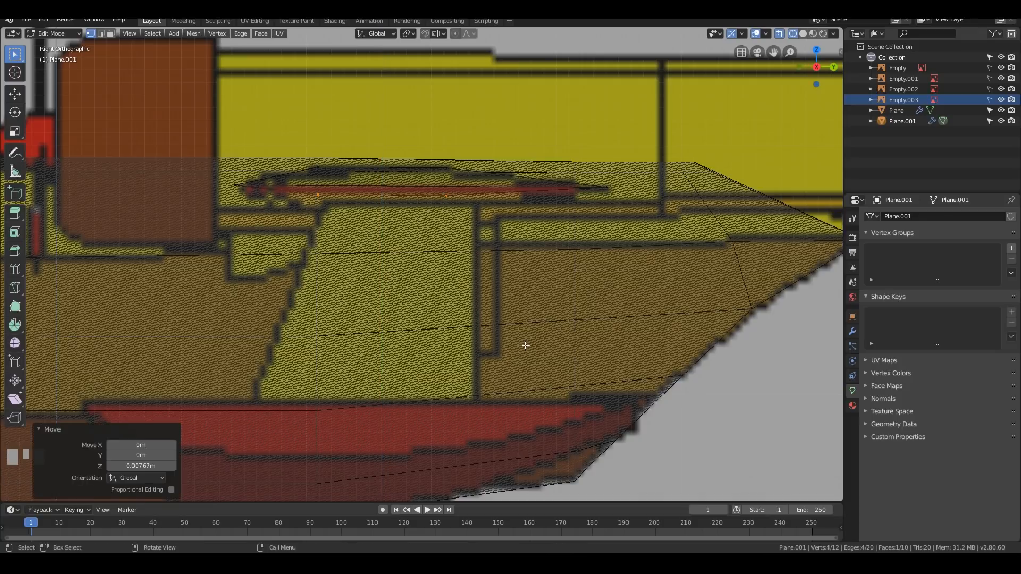
Step: Return to Object Mode and compare the inner wing sections with the outer wing in the top blueprint
{"action": "middle_click_drag", "start_coordinate": [390, 197], "coordinate": [481, 234]}
{"action": "key", "text": "Tab"}
{"action": "scroll", "coordinate": [532, 233], "scroll_direction": "down", "scroll_amount": 3}
{"action": "middle_click_drag", "start_coordinate": [591, 232], "coordinate": [617, 202]}
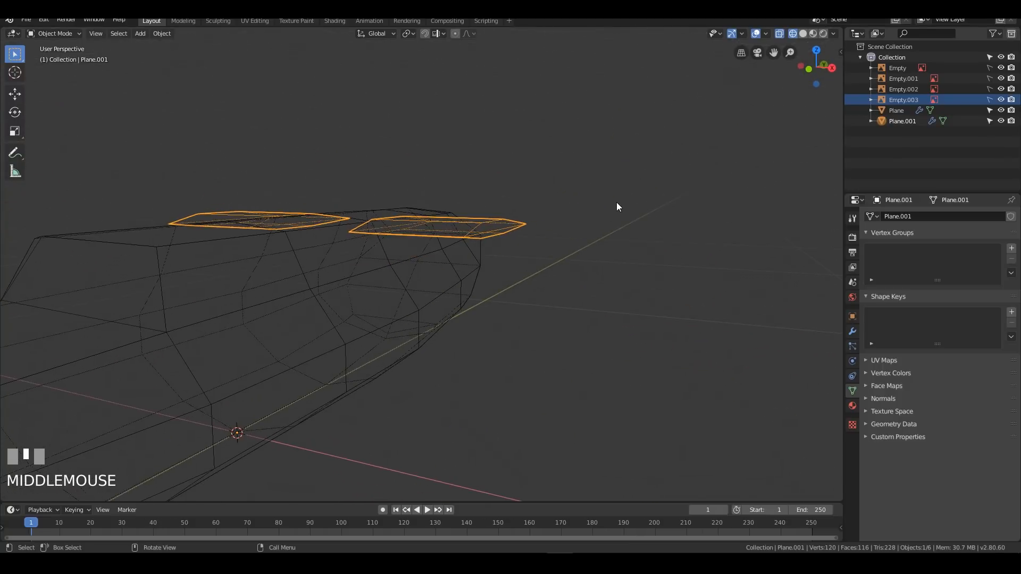
{"action": "key", "text": "KP_7"}
{"action": "scroll", "coordinate": [645, 244], "scroll_direction": "down", "scroll_amount": 1}
{"action": "scroll", "coordinate": [645, 246], "scroll_direction": "down", "scroll_amount": 2}
{"action": "middle_click_drag", "start_coordinate": [613, 244], "coordinate": [498, 201], "text": "shift"}
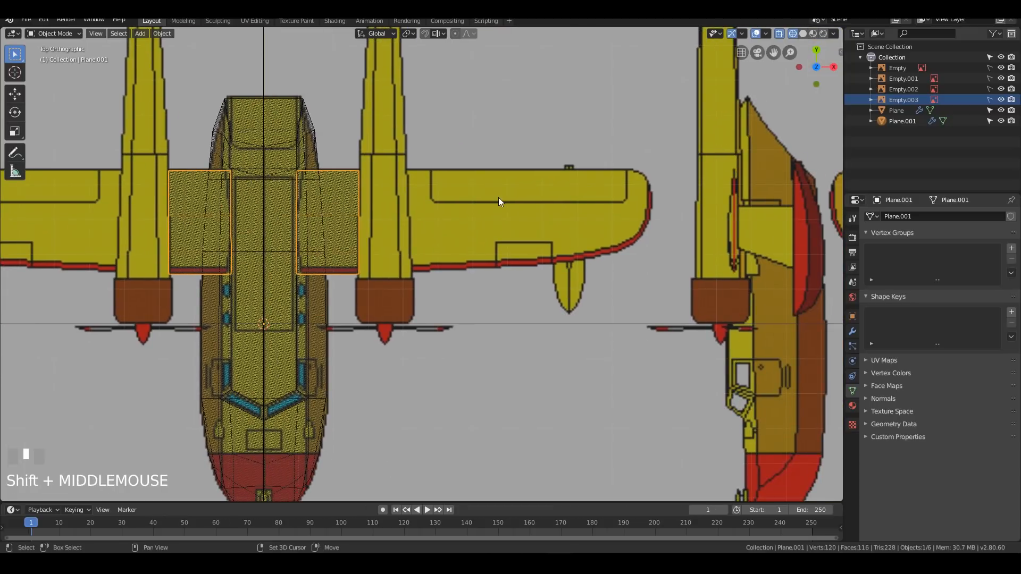
Step: Extend the wing to the blueprint's wingtip by moving its outboard end vertices 0.827 m along X
{"action": "key", "text": "Tab"}
{"action": "left_click_drag", "start_coordinate": [344, 133], "coordinate": [432, 320]}
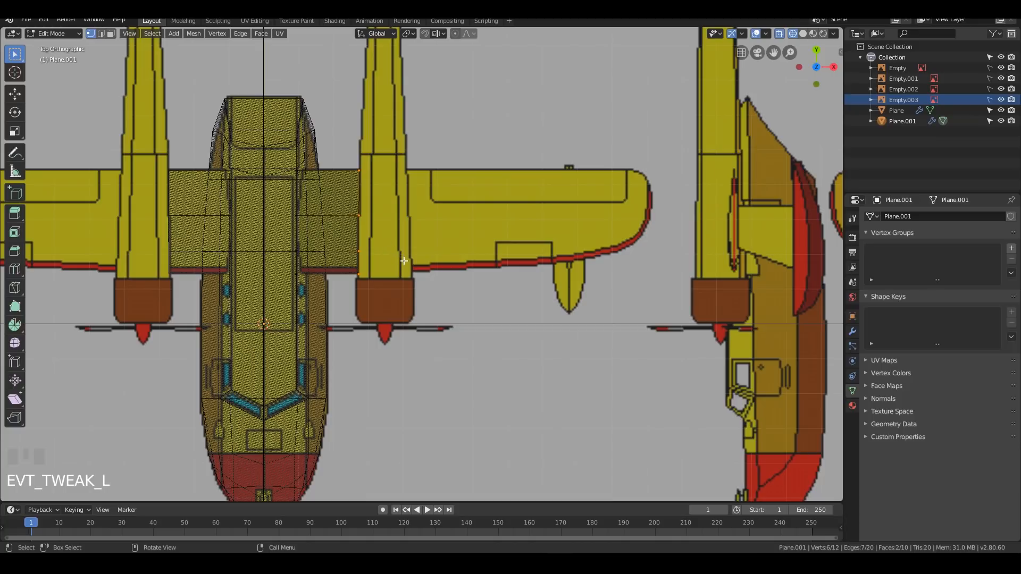
{"action": "key", "text": "g"}
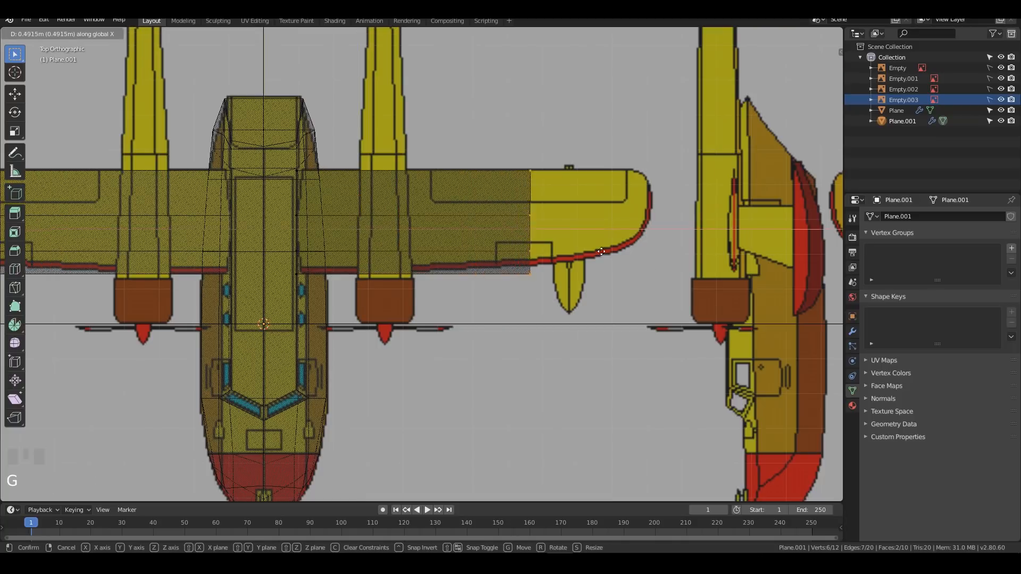
{"action": "left_click", "coordinate": [691, 258]}
{"action": "scroll", "coordinate": [467, 270], "scroll_direction": "down", "scroll_amount": 3}
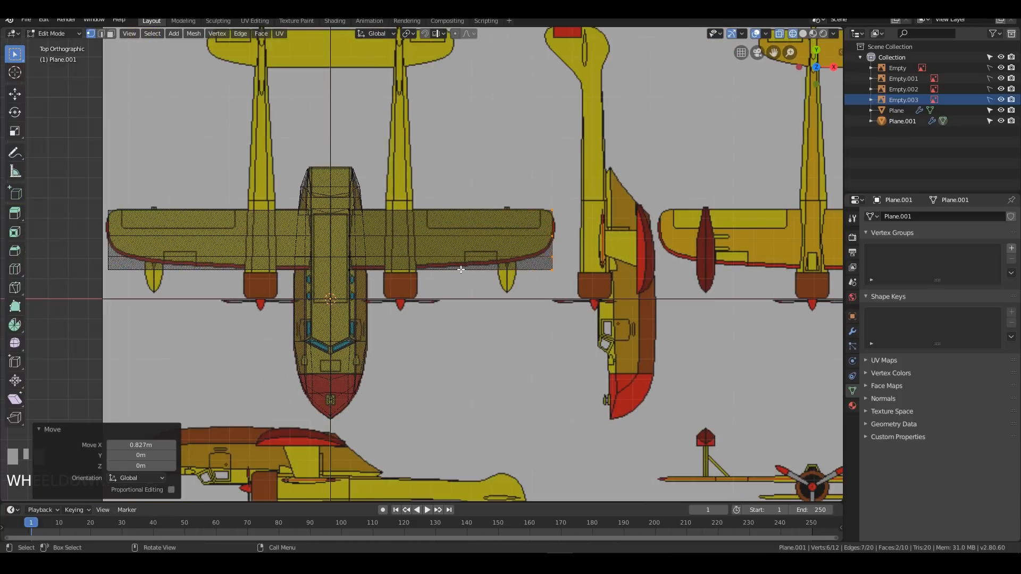
Step: Add three chordwise loop cuts to the outer wing with slide factors 0.237, -0.808 and 0.259
{"action": "scroll", "coordinate": [461, 270], "scroll_direction": "up", "scroll_amount": 2}
{"action": "scroll", "coordinate": [414, 217], "scroll_direction": "up", "scroll_amount": 1}
{"action": "key", "text": "ctrl+r"}
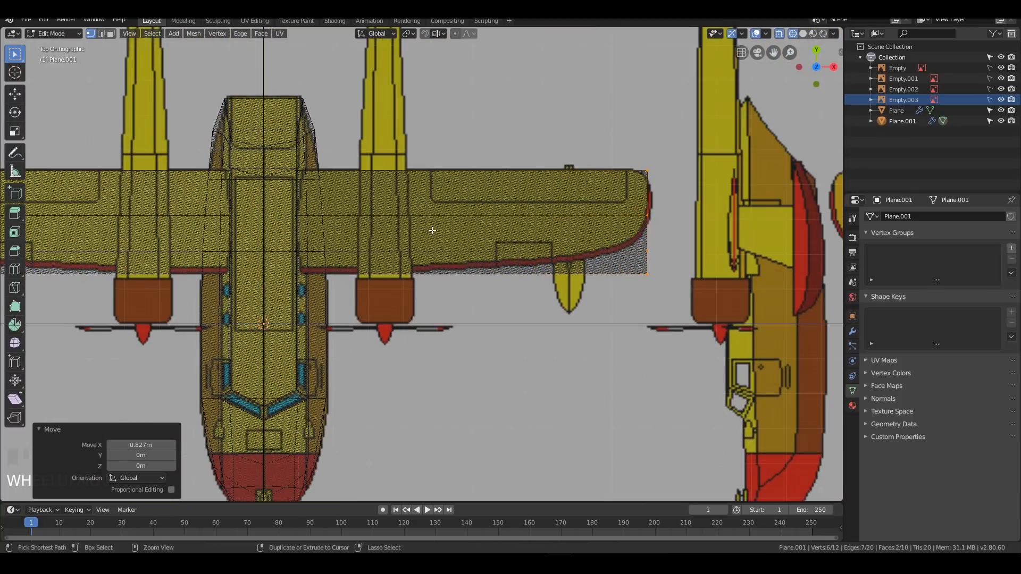
{"action": "left_click", "coordinate": [452, 233]}
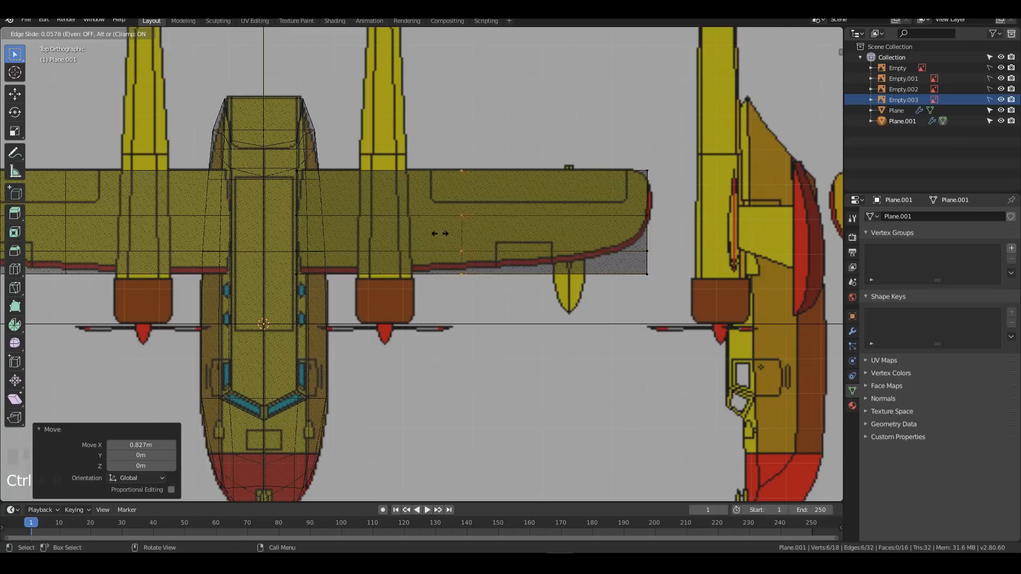
{"action": "left_click", "coordinate": [419, 228]}
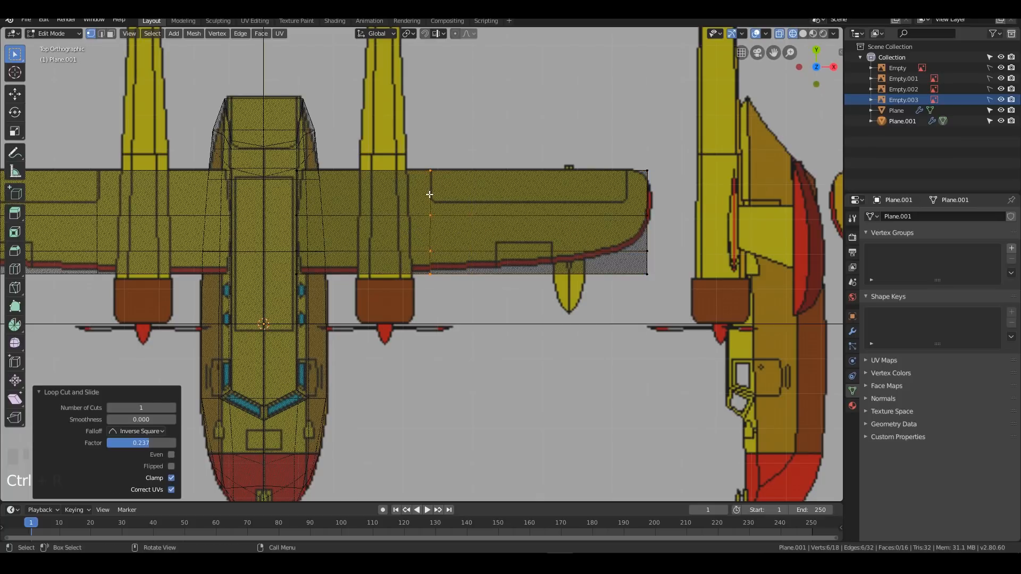
{"action": "key", "text": "ctrl+r"}
{"action": "left_click", "coordinate": [599, 239]}
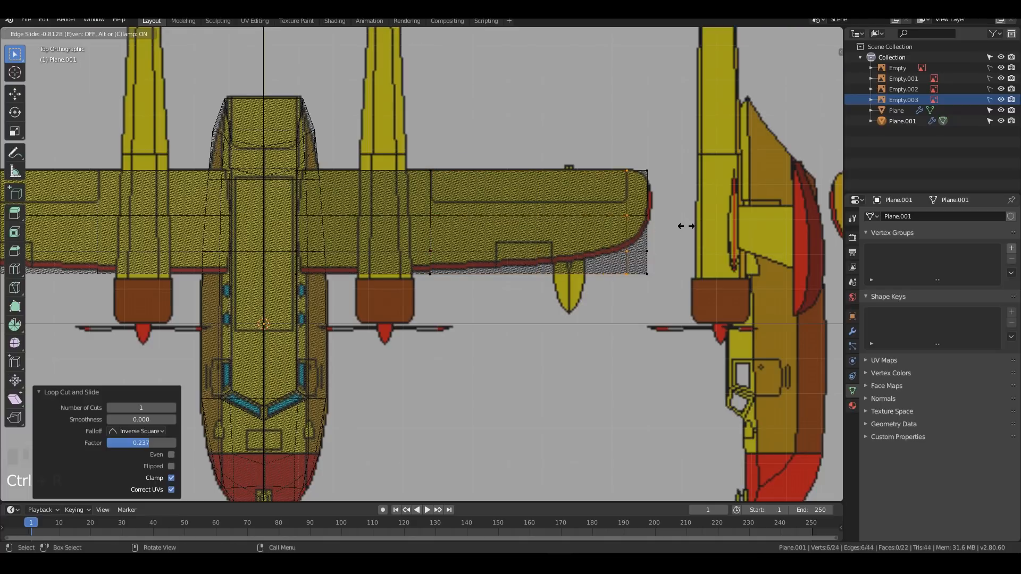
{"action": "left_click", "coordinate": [686, 226]}
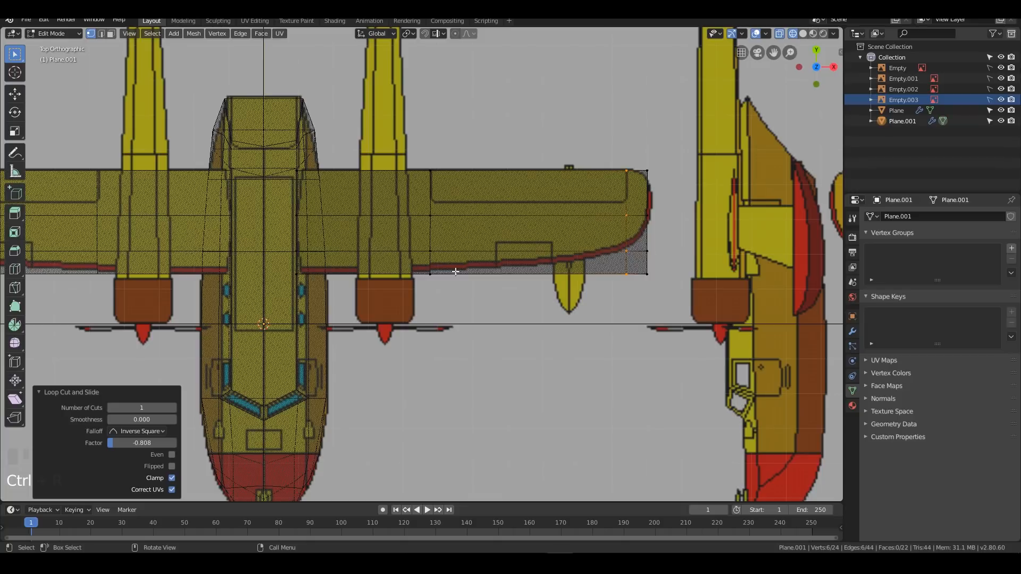
{"action": "key", "text": "ctrl+r"}
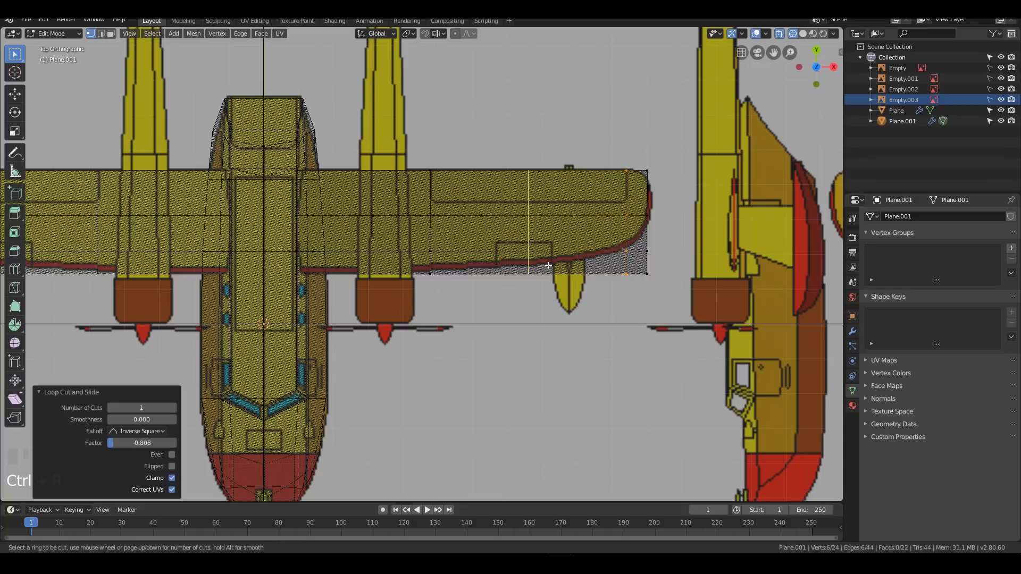
{"action": "left_click", "coordinate": [505, 259]}
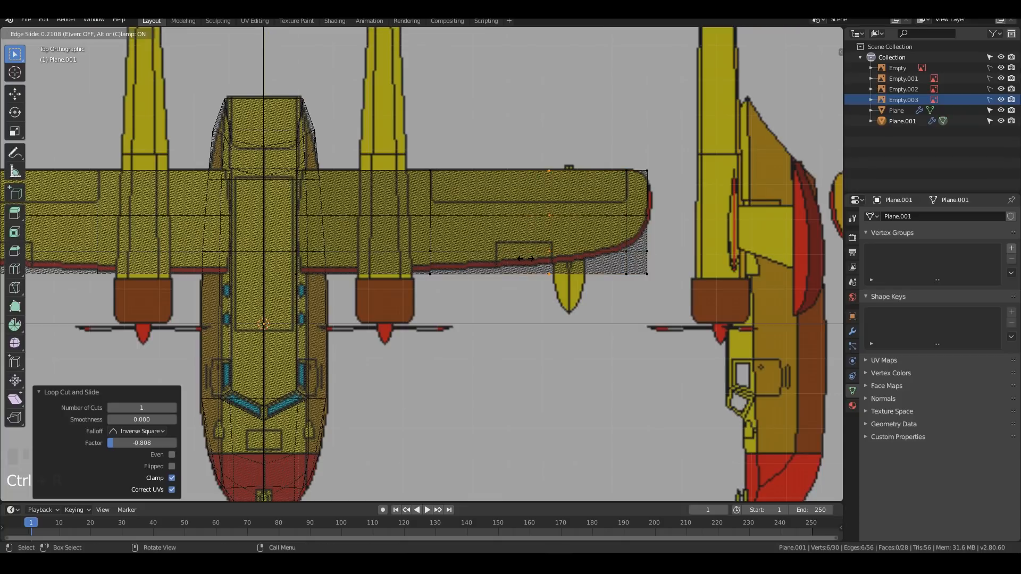
{"action": "left_click", "coordinate": [530, 258]}
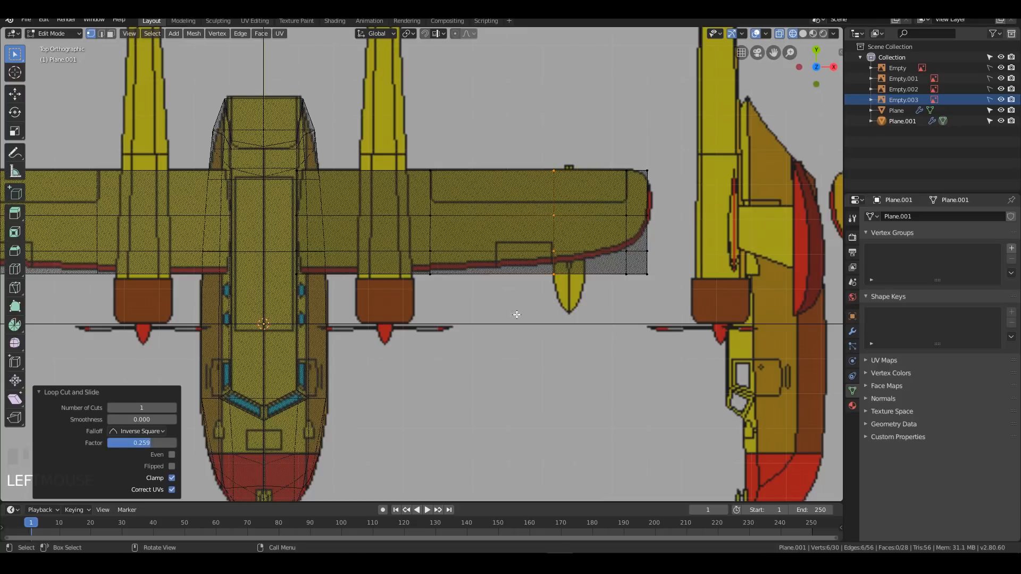
Step: Select the wingtip's leading-edge corner vertex and turn on proportional editing
{"action": "left_click", "coordinate": [636, 167]}
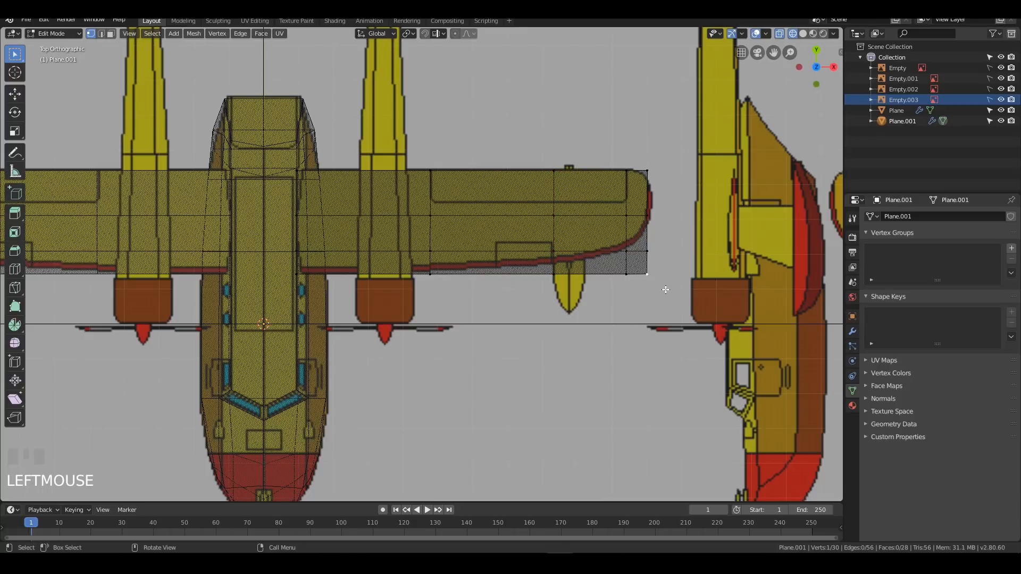
{"action": "left_click_drag", "start_coordinate": [667, 288], "coordinate": [637, 266]}
{"action": "scroll", "coordinate": [638, 266], "scroll_direction": "down", "scroll_amount": 2}
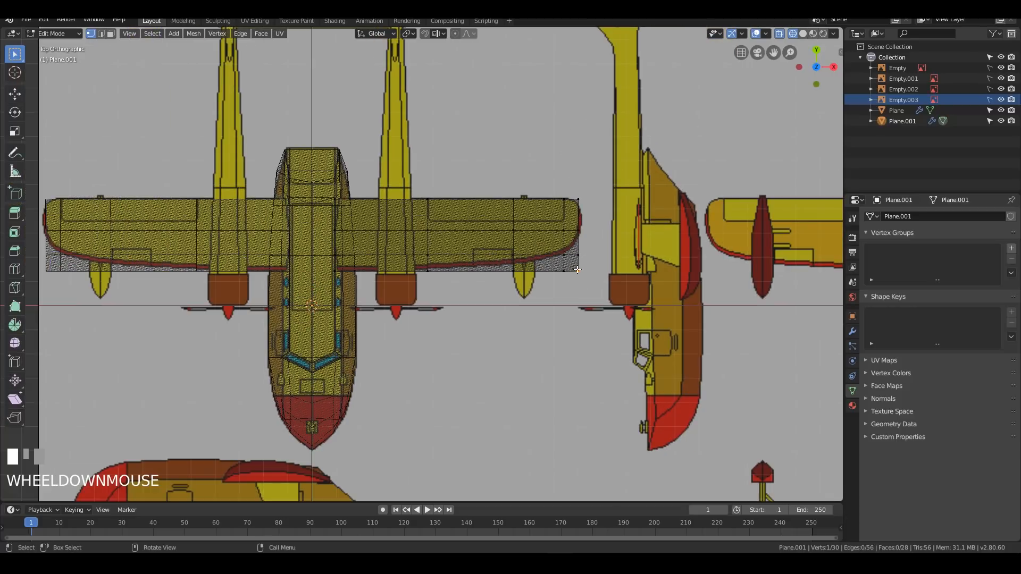
{"action": "key", "text": "o"}
{"action": "scroll", "coordinate": [583, 333], "scroll_direction": "up", "scroll_amount": 2}
{"action": "middle_click_drag", "start_coordinate": [672, 346], "coordinate": [625, 359], "text": "shift"}
{"action": "key", "text": "g"}
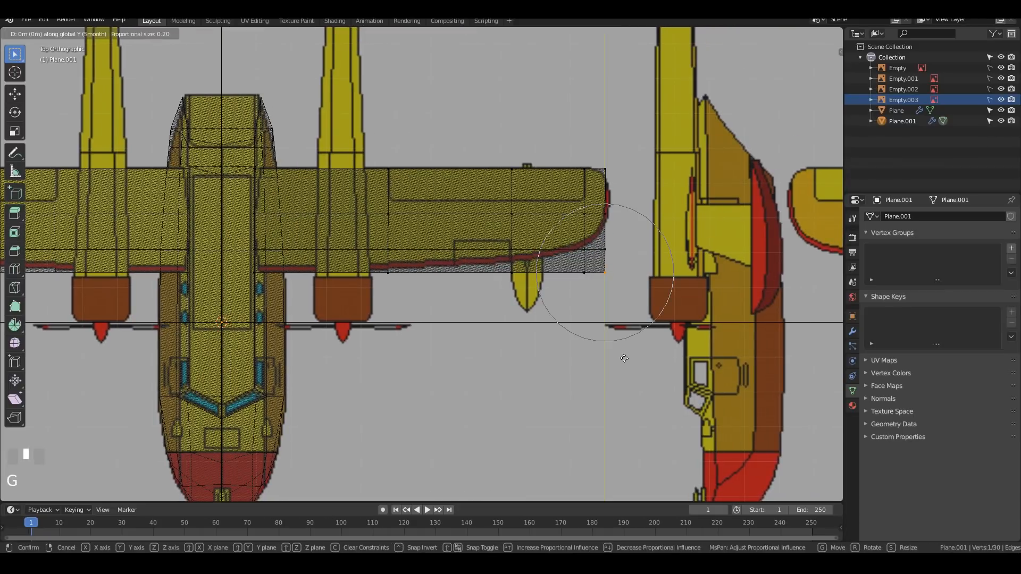
{"action": "scroll", "coordinate": [630, 329], "scroll_direction": "down", "scroll_amount": 6}
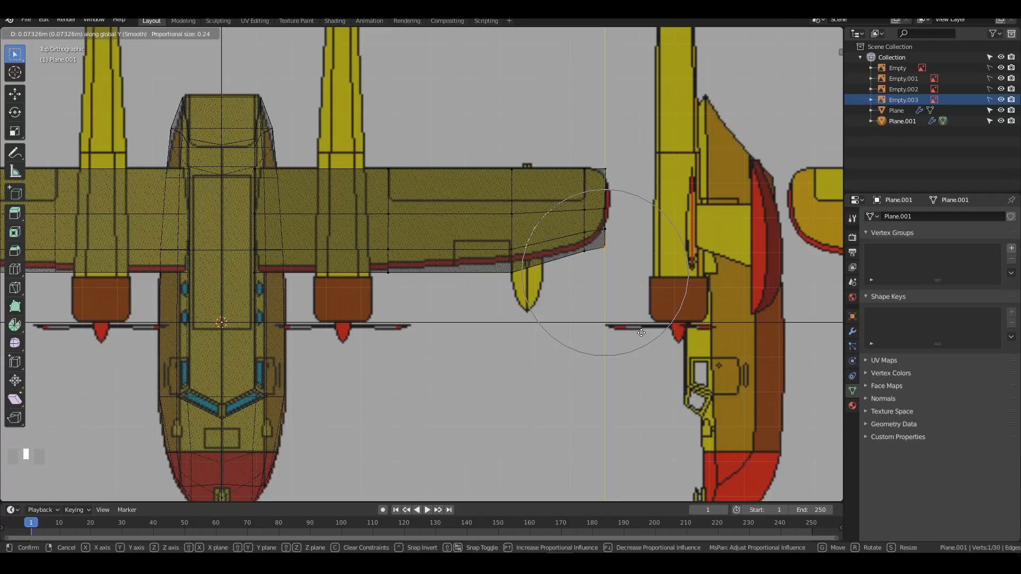
{"action": "key", "text": "Escape"}
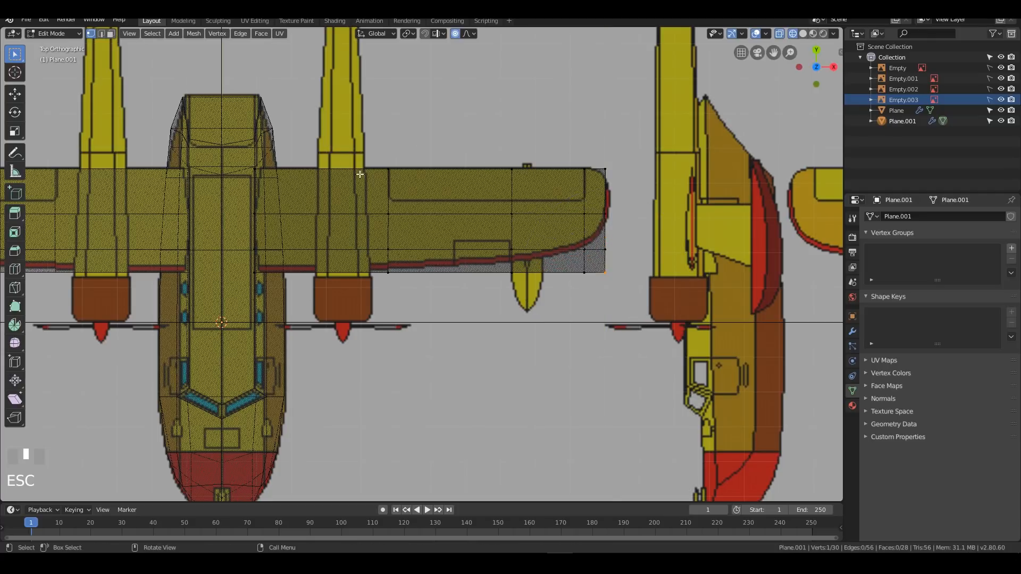
Step: Hide the outer wing's trailing-edge vertices and move the leading wingtip corner 0.0382 m along Y with a proportional size of 0.683
{"action": "left_click_drag", "start_coordinate": [353, 131], "coordinate": [642, 181]}
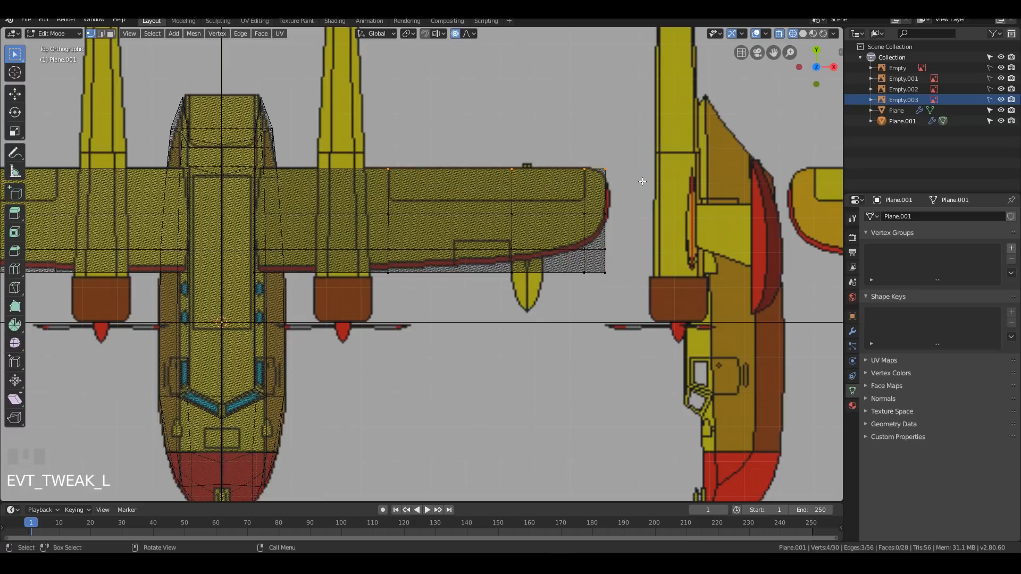
{"action": "key", "text": "h"}
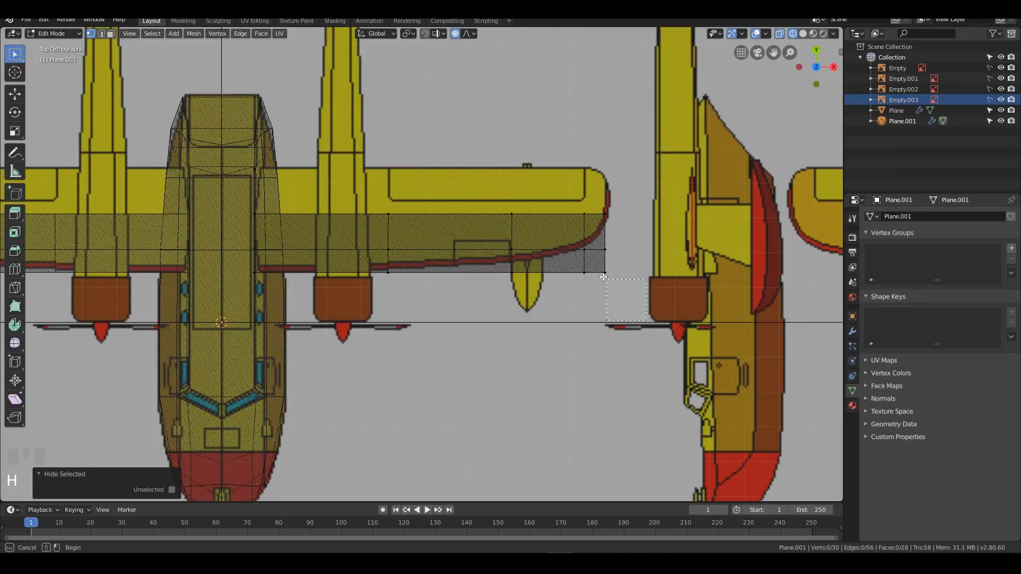
{"action": "left_click_drag", "start_coordinate": [610, 282], "coordinate": [601, 268]}
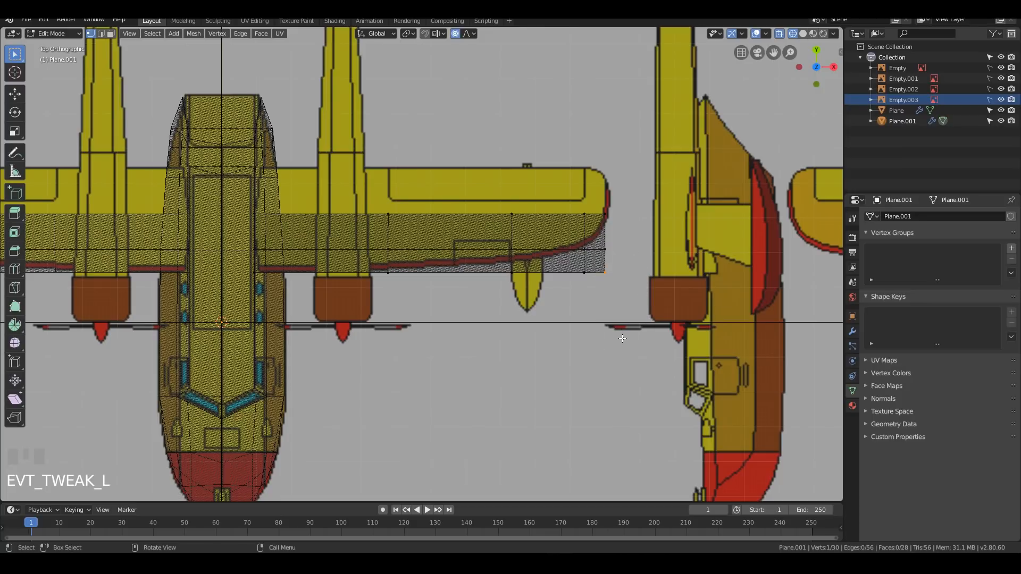
{"action": "key", "text": "g"}
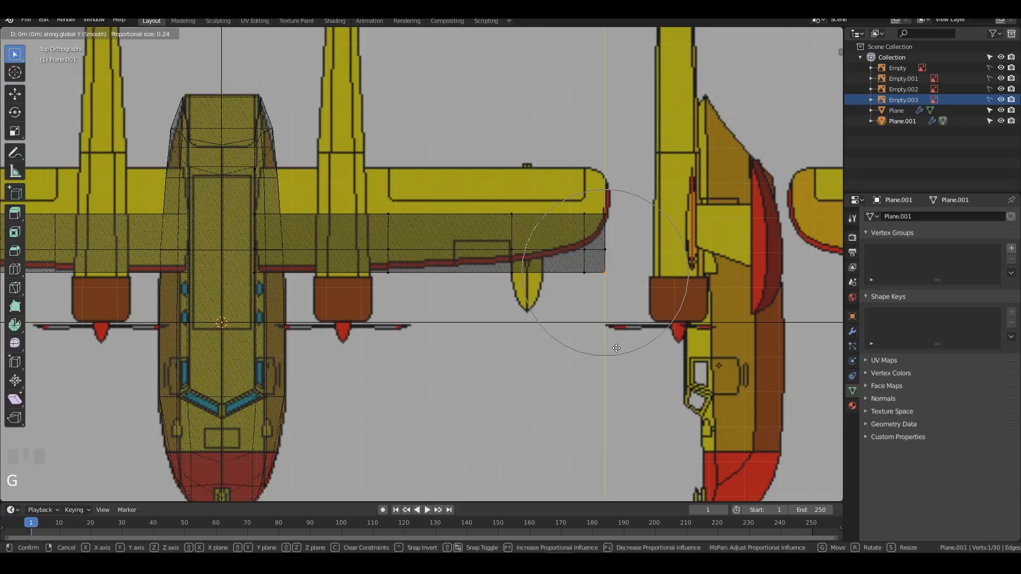
{"action": "scroll", "coordinate": [624, 316], "scroll_direction": "down", "scroll_amount": 10}
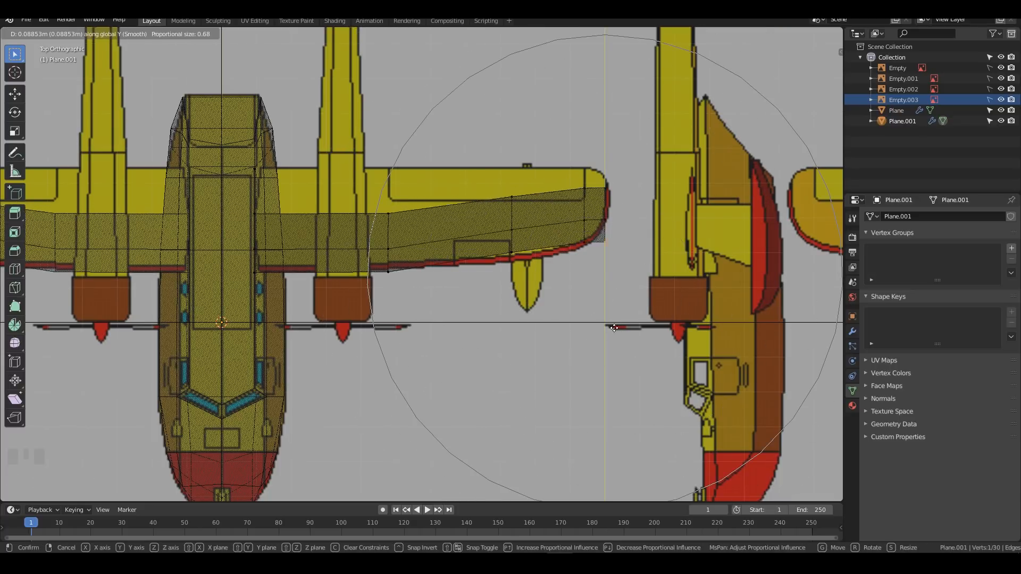
{"action": "left_click", "coordinate": [616, 335]}
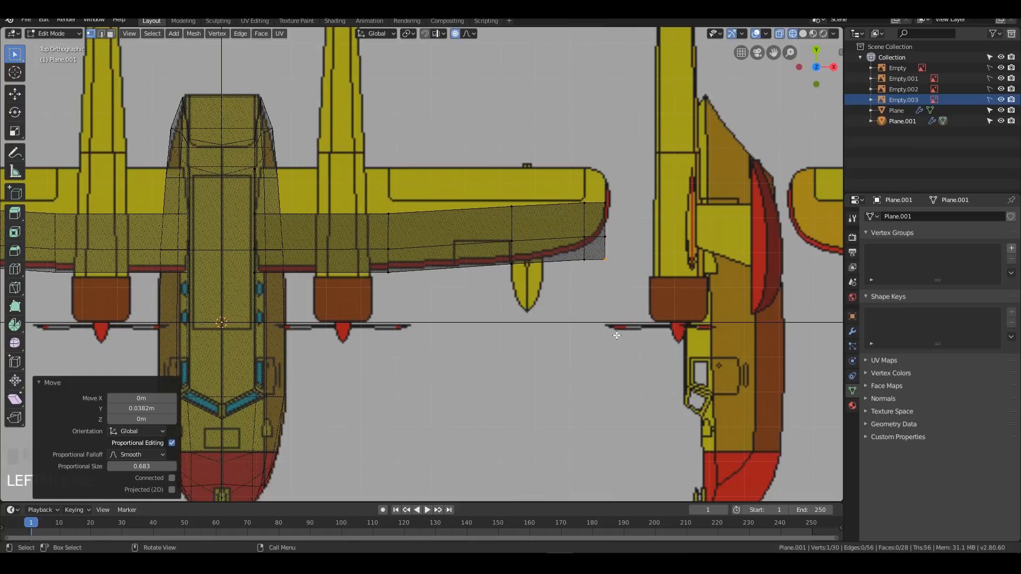
Step: Move the leading wingtip corner another 0.0488 m along Y with the proportional size reduced to 0.164
{"action": "key", "text": "g"}
{"action": "key", "text": "y"}
{"action": "scroll", "coordinate": [616, 319], "scroll_direction": "up", "scroll_amount": 9}
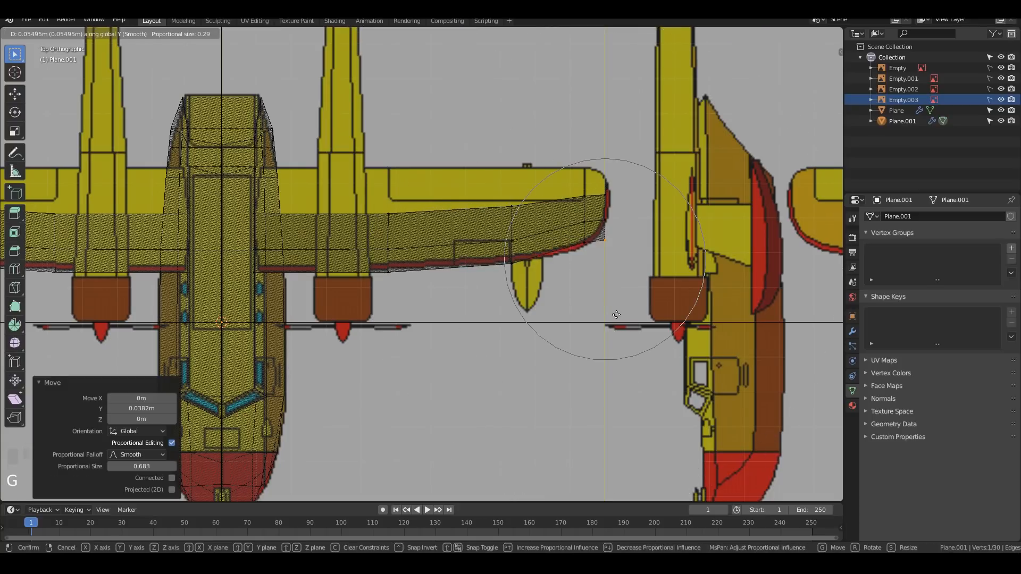
{"action": "scroll", "coordinate": [616, 314], "scroll_direction": "up", "scroll_amount": 6}
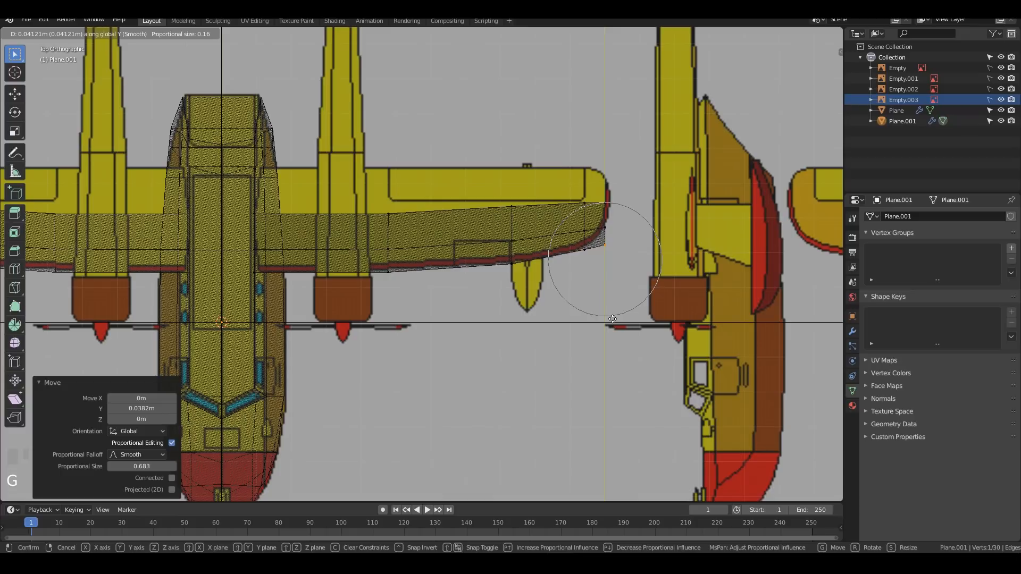
{"action": "left_click", "coordinate": [613, 318]}
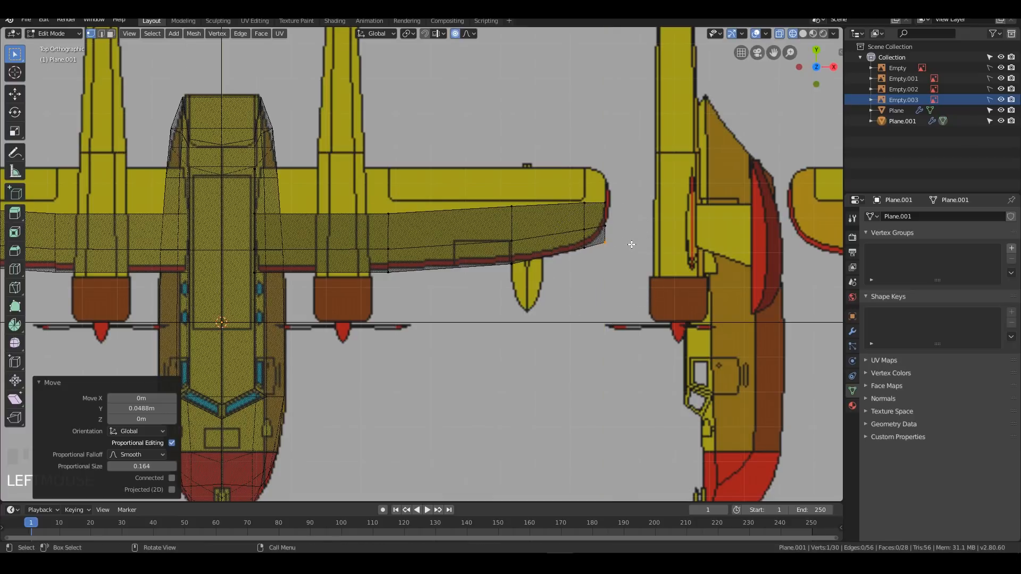
Step: Fit the leading wingtip corner to the blueprint with a Y move of about 0.035 m at proportional size 0.06
{"action": "key", "text": "g"}
{"action": "key", "text": "y"}
{"action": "scroll", "coordinate": [630, 242], "scroll_direction": "up", "scroll_amount": 7}
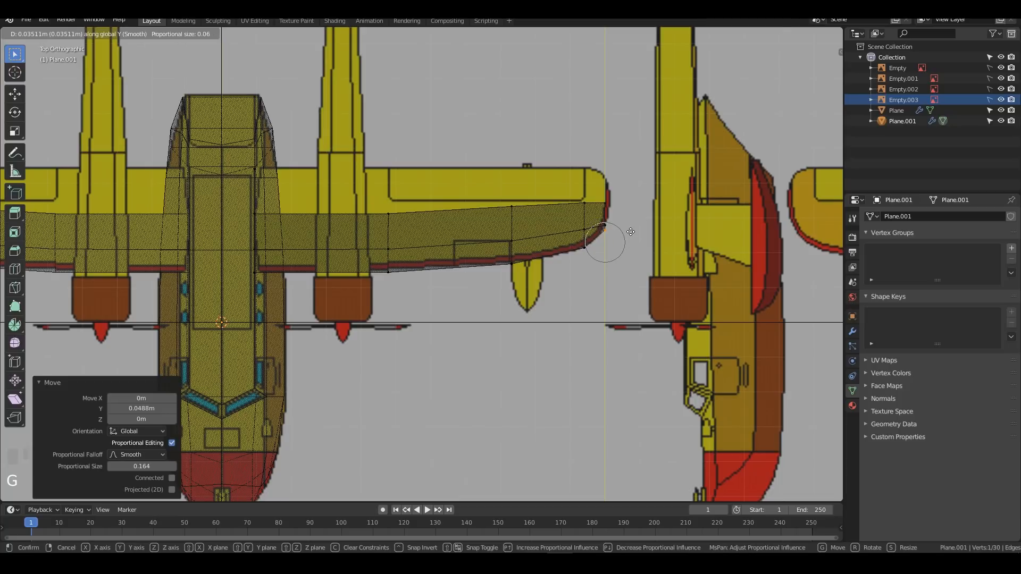
{"action": "left_click", "coordinate": [630, 232]}
{"action": "left_click_drag", "start_coordinate": [588, 194], "coordinate": [620, 228]}
{"action": "key", "text": "g"}
{"action": "key", "text": "y"}
{"action": "key", "text": "x"}
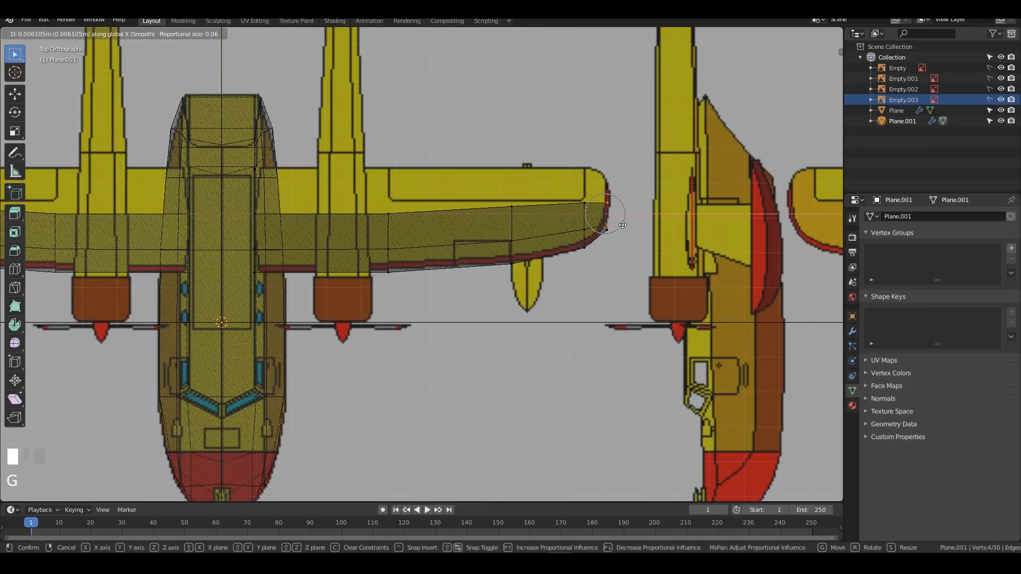
{"action": "key", "text": "Escape"}
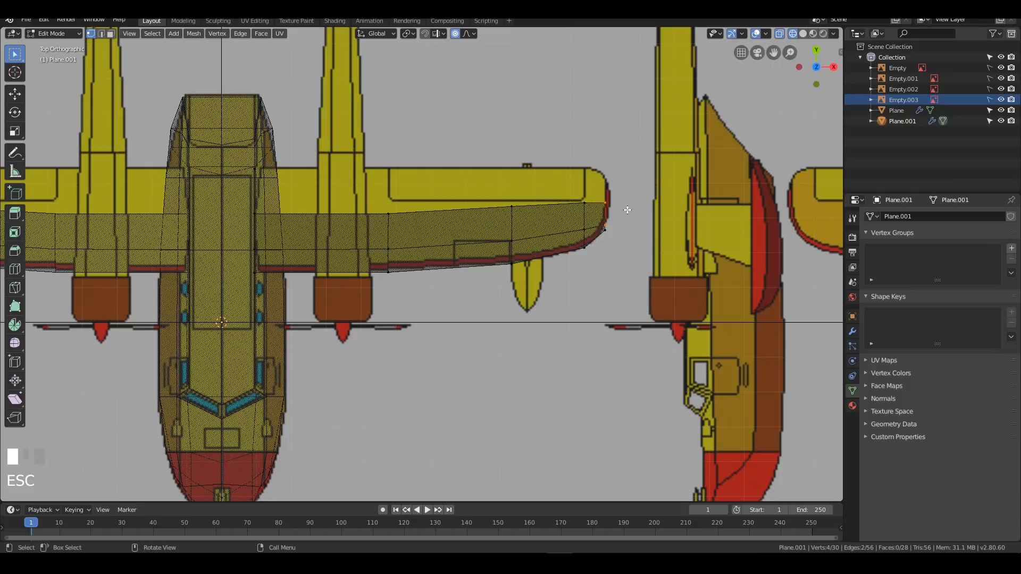
Step: Turn off proportional editing and move the wingtip's mid-chord vertices about 0.0104 m along both X and Y to follow the blueprint outline
{"action": "key", "text": "o"}
{"action": "scroll", "coordinate": [636, 269], "scroll_direction": "up", "scroll_amount": 5}
{"action": "middle_click_drag", "start_coordinate": [636, 269], "coordinate": [541, 308], "text": "shift"}
{"action": "scroll", "coordinate": [540, 308], "scroll_direction": "down", "scroll_amount": 1}
{"action": "scroll", "coordinate": [541, 307], "scroll_direction": "down", "scroll_amount": 1}
{"action": "left_click_drag", "start_coordinate": [505, 180], "coordinate": [549, 269]}
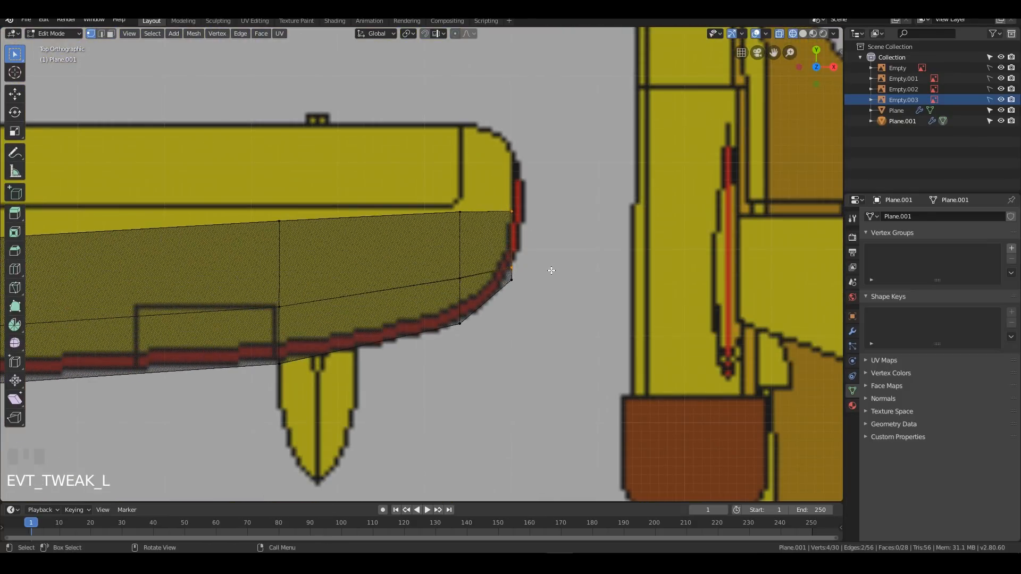
{"action": "key", "text": "g"}
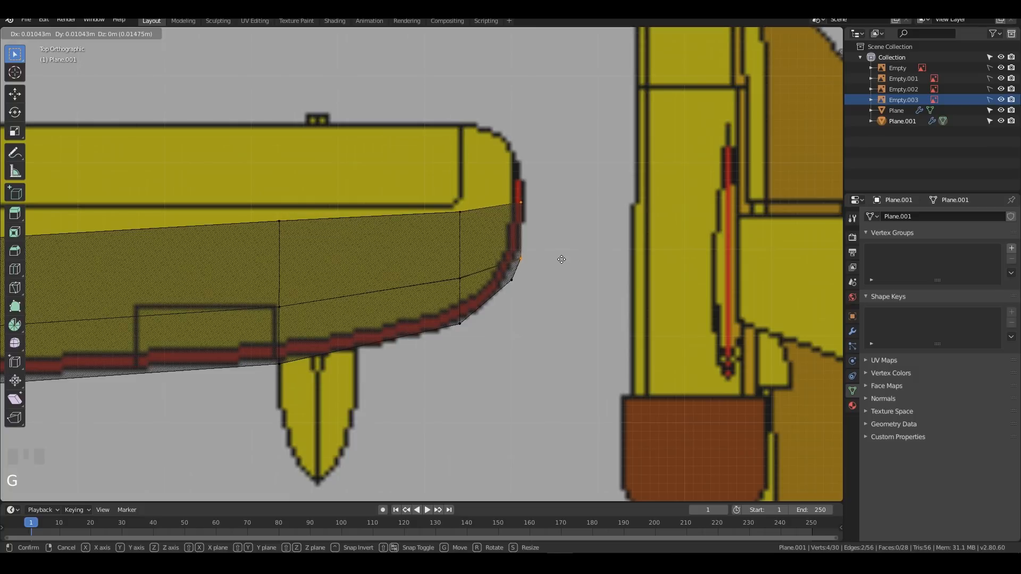
{"action": "left_click", "coordinate": [562, 259]}
Step: Shift the leading wingtip corner vertex -0.00859 m in X and -0.00368 m in Y onto the rounded outline
{"action": "left_click_drag", "start_coordinate": [557, 308], "coordinate": [549, 313]}
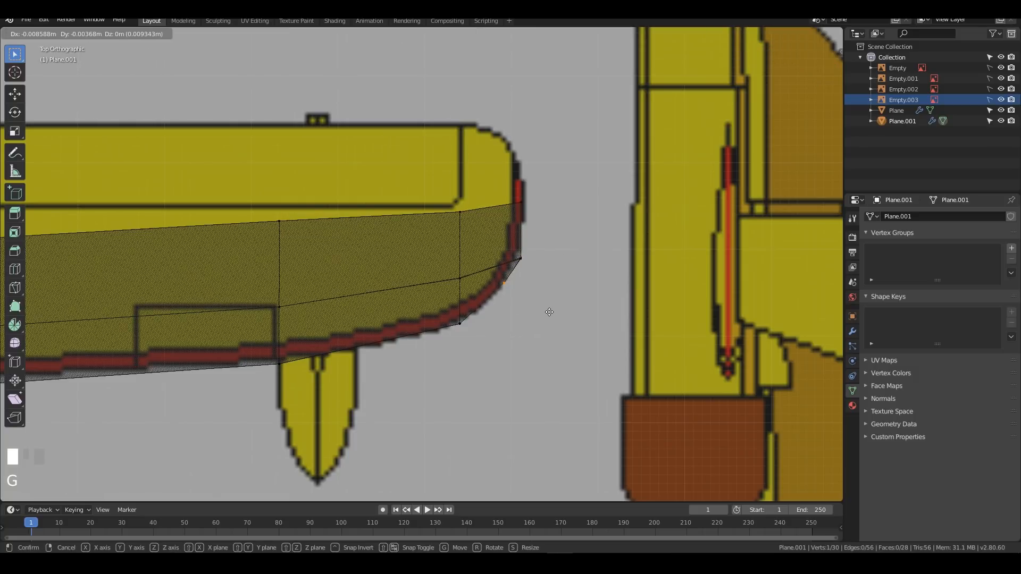
{"action": "left_click", "coordinate": [549, 312]}
{"action": "scroll", "coordinate": [512, 269], "scroll_direction": "down", "scroll_amount": 6}
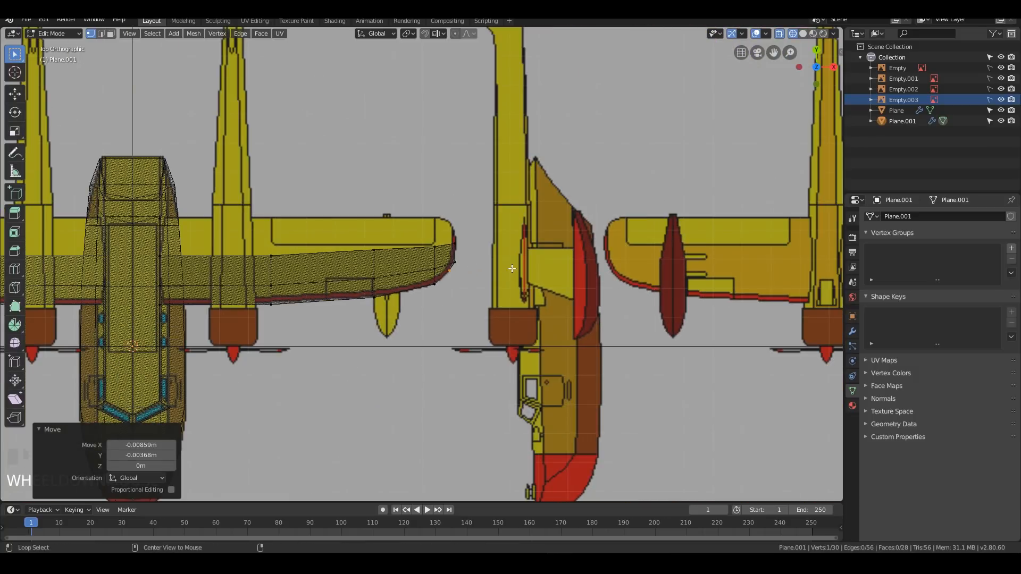
Step: Reveal the hidden trailing-edge vertices and move the rear wingtip corner -0.0213 m along Y to round the tip
{"action": "key", "text": "alt+h"}
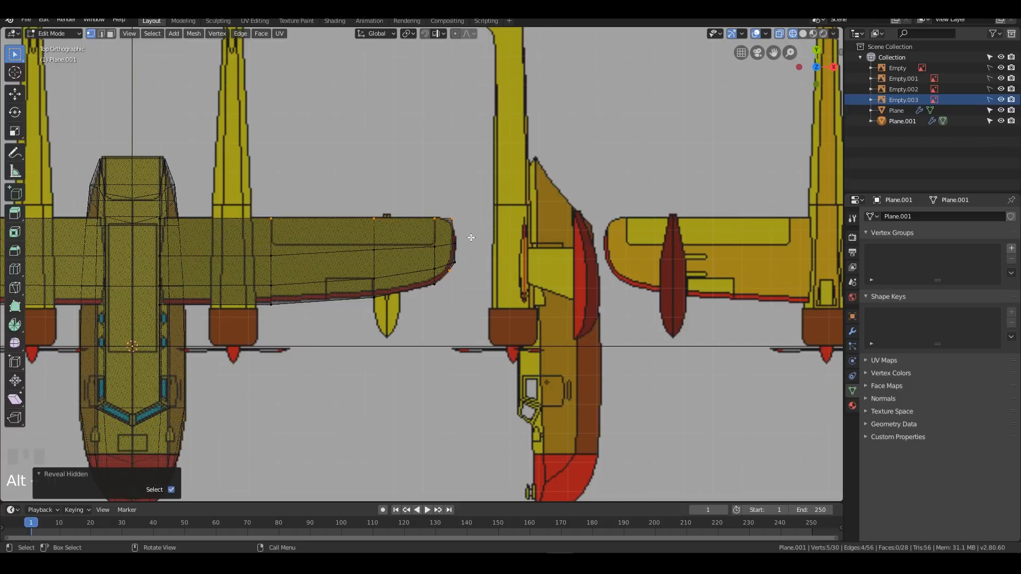
{"action": "scroll", "coordinate": [471, 237], "scroll_direction": "up", "scroll_amount": 5}
{"action": "left_click_drag", "start_coordinate": [469, 142], "coordinate": [541, 166]}
{"action": "key", "text": "g"}
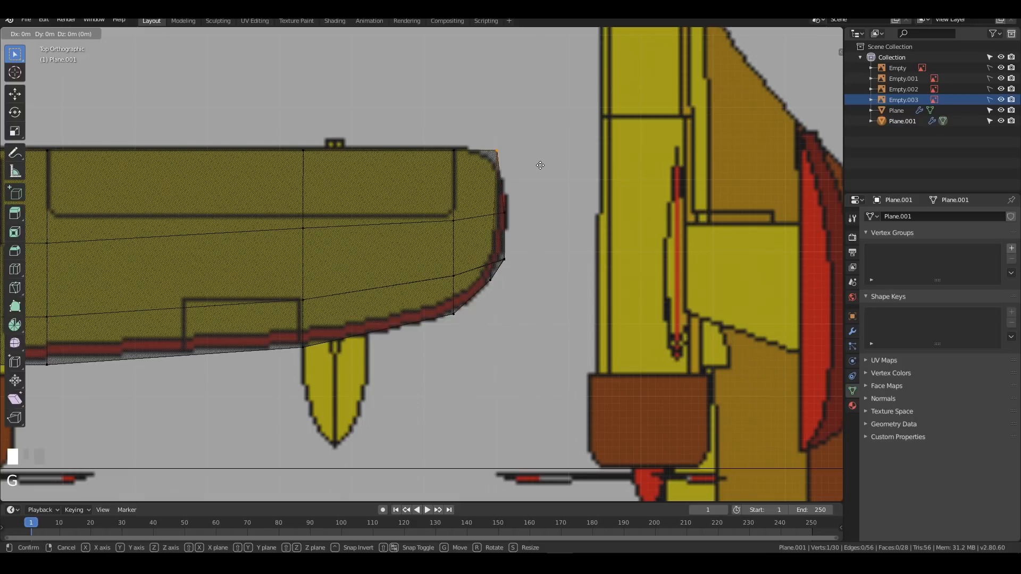
{"action": "key", "text": "y"}
{"action": "left_click", "coordinate": [531, 181]}
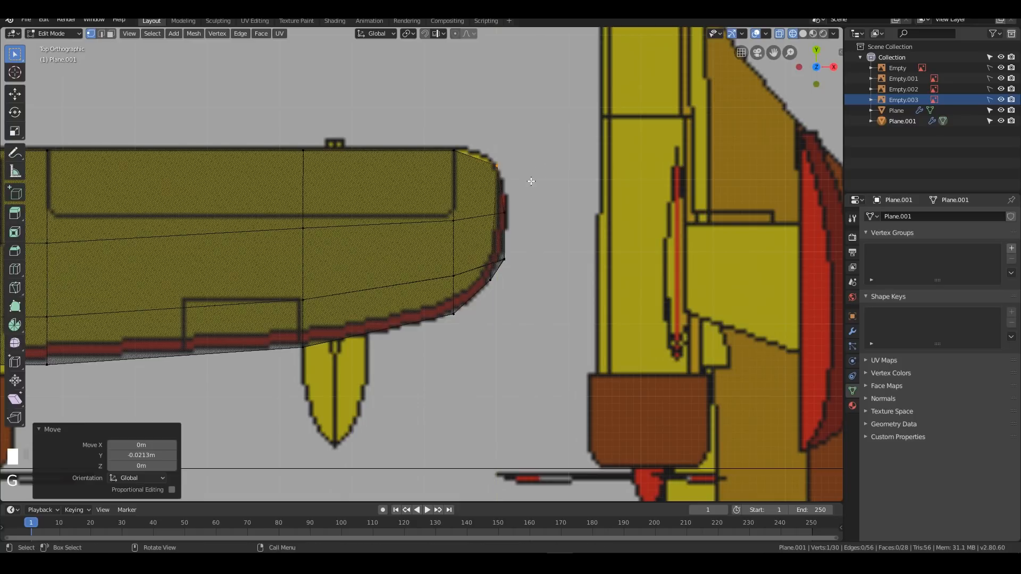
Step: Switch to solid shading and examine the wingtip's end faces up close in perspective
{"action": "scroll", "coordinate": [531, 181], "scroll_direction": "down", "scroll_amount": 8}
{"action": "key", "text": "Tab"}
{"action": "mouse_move", "coordinate": [495, 357]}
{"action": "middle_mouse_down"}
{"action": "mouse_move", "coordinate": [440, 260]}
{"action": "mouse_move", "coordinate": [434, 211]}
{"action": "middle_mouse_up"}
{"action": "key", "text": "z"}
{"action": "left_click", "coordinate": [581, 237]}
{"action": "mouse_move", "coordinate": [581, 236]}
{"action": "middle_mouse_down"}
{"action": "mouse_move", "coordinate": [524, 228]}
{"action": "mouse_move", "coordinate": [444, 246]}
{"action": "mouse_move", "coordinate": [514, 278]}
{"action": "mouse_move", "coordinate": [625, 273]}
{"action": "mouse_move", "coordinate": [512, 268]}
{"action": "mouse_move", "coordinate": [570, 283]}
{"action": "mouse_move", "coordinate": [619, 274]}
{"action": "mouse_move", "coordinate": [558, 280]}
{"action": "mouse_move", "coordinate": [599, 278]}
{"action": "middle_mouse_up"}
{"action": "scroll", "coordinate": [595, 287], "scroll_direction": "up", "scroll_amount": 2}
{"action": "scroll", "coordinate": [530, 244], "scroll_direction": "up", "scroll_amount": 3}
{"action": "key", "text": "Tab"}
{"action": "middle_click_drag", "start_coordinate": [574, 237], "coordinate": [662, 250]}
{"action": "middle_click_drag", "start_coordinate": [500, 241], "coordinate": [547, 225]}
Step: Delete the two faces that close the end of the wingtip
{"action": "key", "text": "ctrl+r"}
{"action": "key", "text": "Escape"}
{"action": "key", "text": "1"}
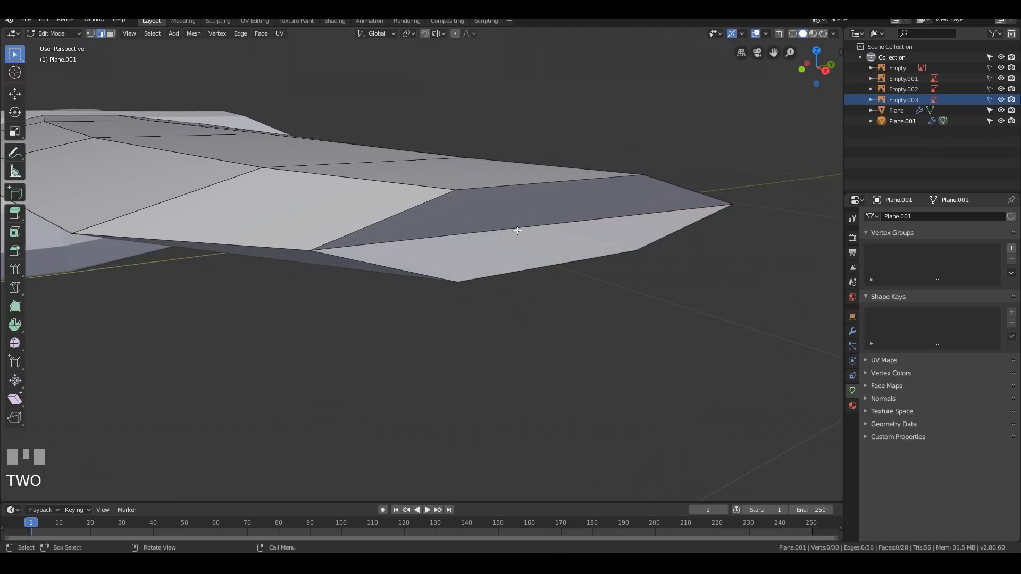
{"action": "key", "text": "3"}
{"action": "left_click", "coordinate": [524, 245]}
{"action": "left_click", "coordinate": [522, 209], "text": "shift"}
{"action": "key", "text": "x"}
{"action": "left_click", "coordinate": [518, 209]}
Step: Extrude the upper edge of the open wingtip -0.0108 m along Z
{"action": "middle_click_drag", "start_coordinate": [531, 233], "coordinate": [598, 224]}
{"action": "key", "text": "1"}
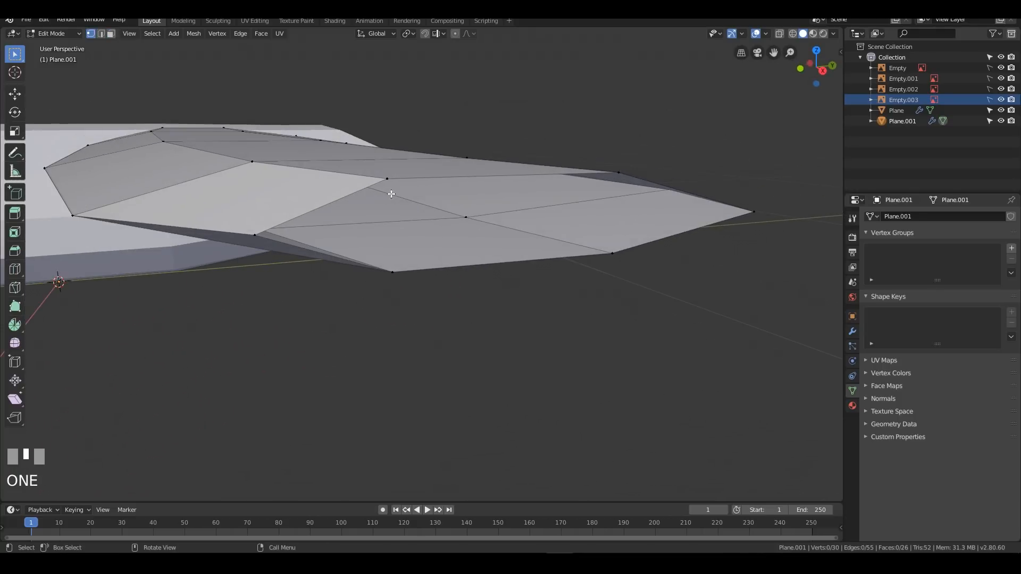
{"action": "left_click", "coordinate": [255, 236]}
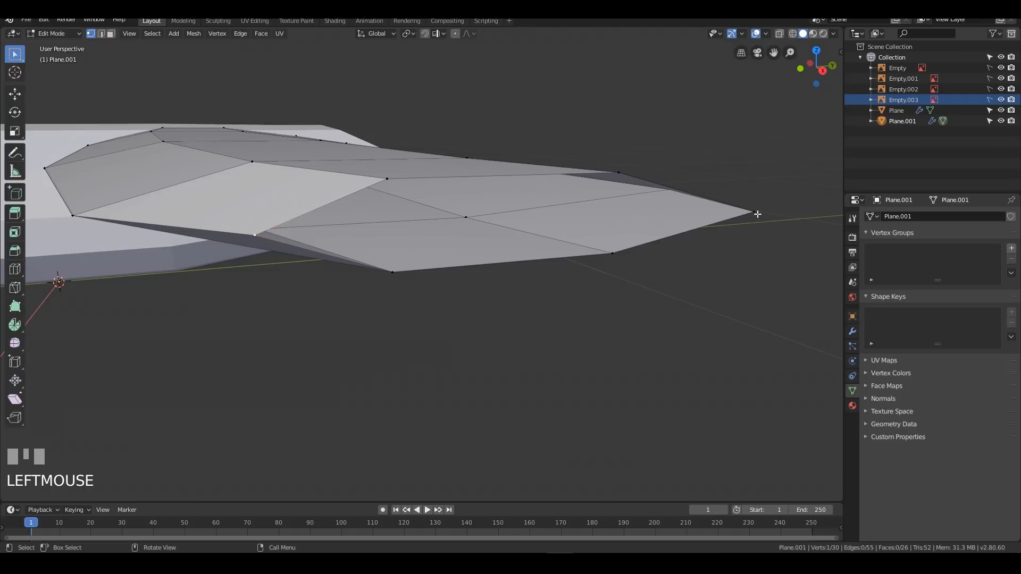
{"action": "left_click", "coordinate": [619, 173], "text": "shift"}
{"action": "key", "text": "e"}
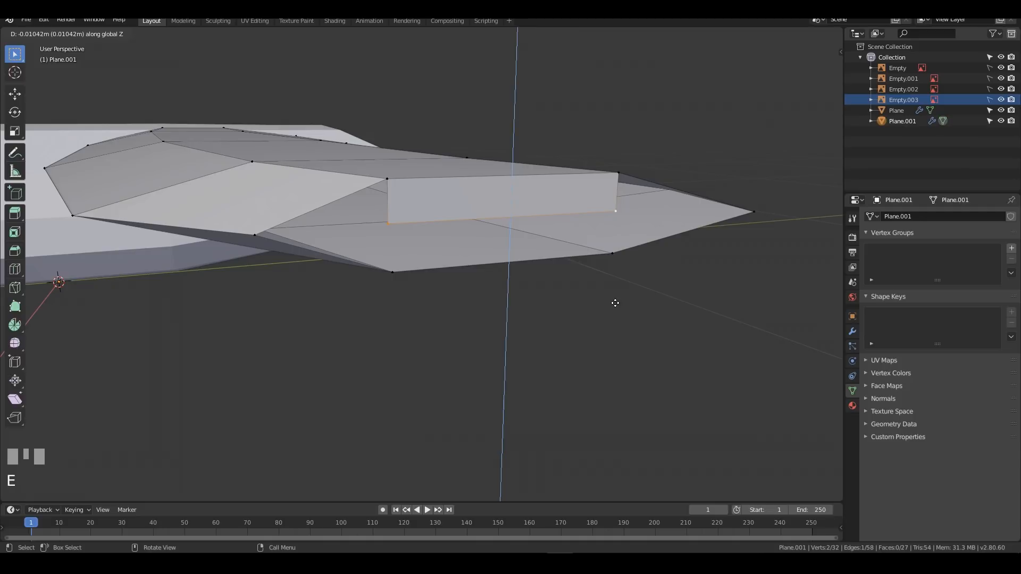
{"action": "left_click", "coordinate": [615, 304]}
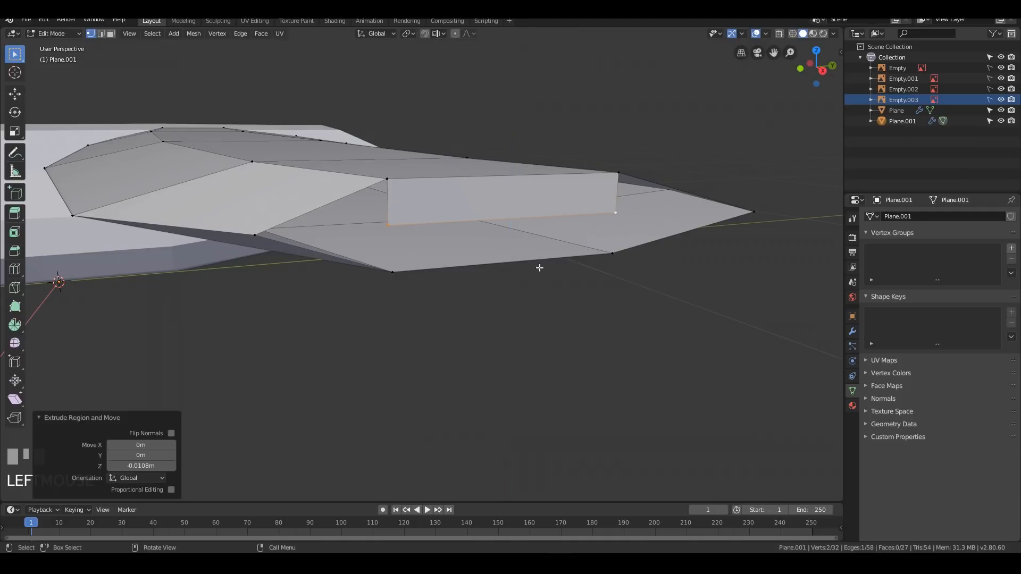
Step: Fill a face between the extruded edge and the wingtip's lower end edge
{"action": "key", "text": "2"}
{"action": "left_click", "coordinate": [537, 261]}
{"action": "left_click", "coordinate": [530, 234], "text": "shift"}
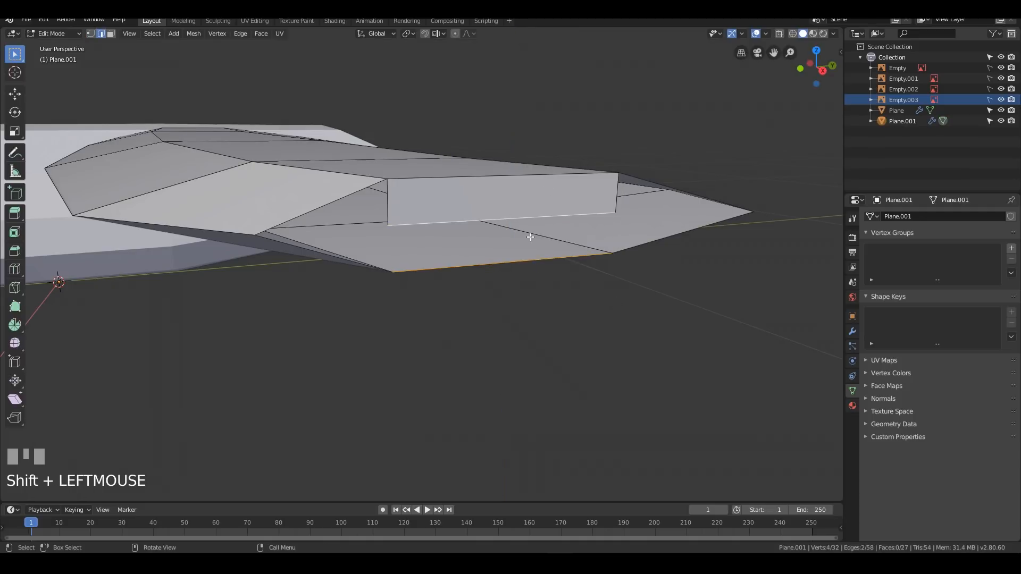
{"action": "key", "text": "f"}
Step: Vertex-slide the mid-height vertices of the new wingtip end strip along their edges
{"action": "left_click", "coordinate": [481, 221]}
{"action": "middle_click_drag", "start_coordinate": [614, 254], "coordinate": [535, 236]}
{"action": "key", "text": "1"}
{"action": "left_click", "coordinate": [556, 247]}
{"action": "key", "text": "g"}
{"action": "key", "text": "g"}
{"action": "left_click", "coordinate": [466, 270]}
{"action": "left_click", "coordinate": [532, 249]}
{"action": "key", "text": "g"}
{"action": "key", "text": "g"}
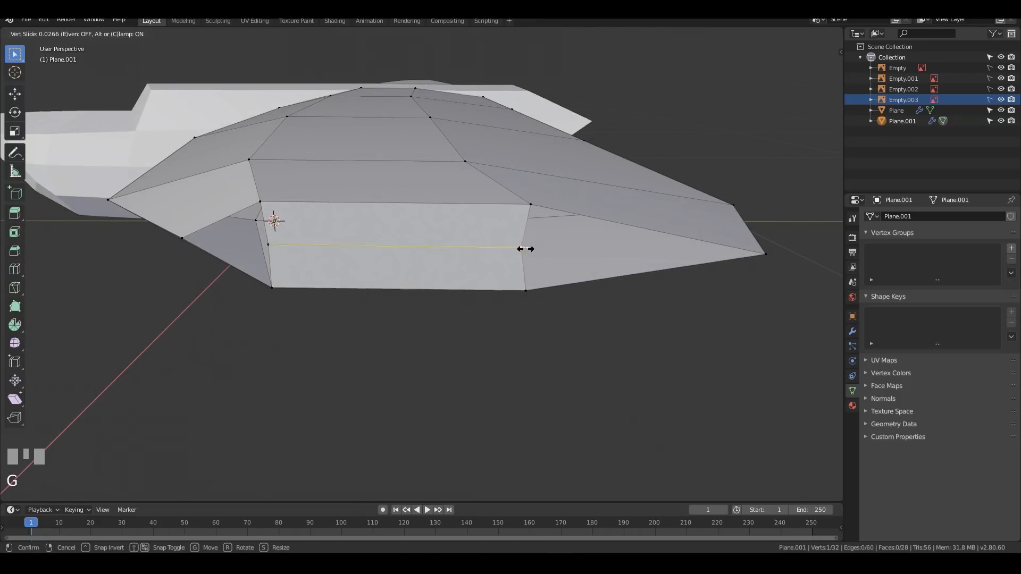
{"action": "left_click", "coordinate": [527, 247]}
Step: Fill the open gap on the trailing side of the wingtip with a face
{"action": "key", "text": "2"}
{"action": "left_click", "coordinate": [524, 266]}
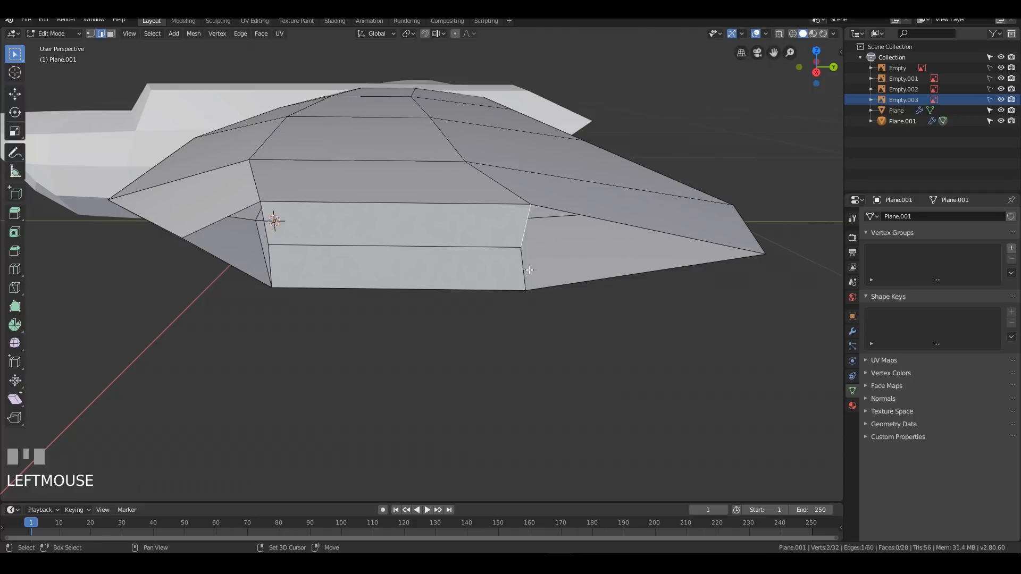
{"action": "left_click", "coordinate": [598, 221], "text": "shift"}
{"action": "key", "text": "f"}
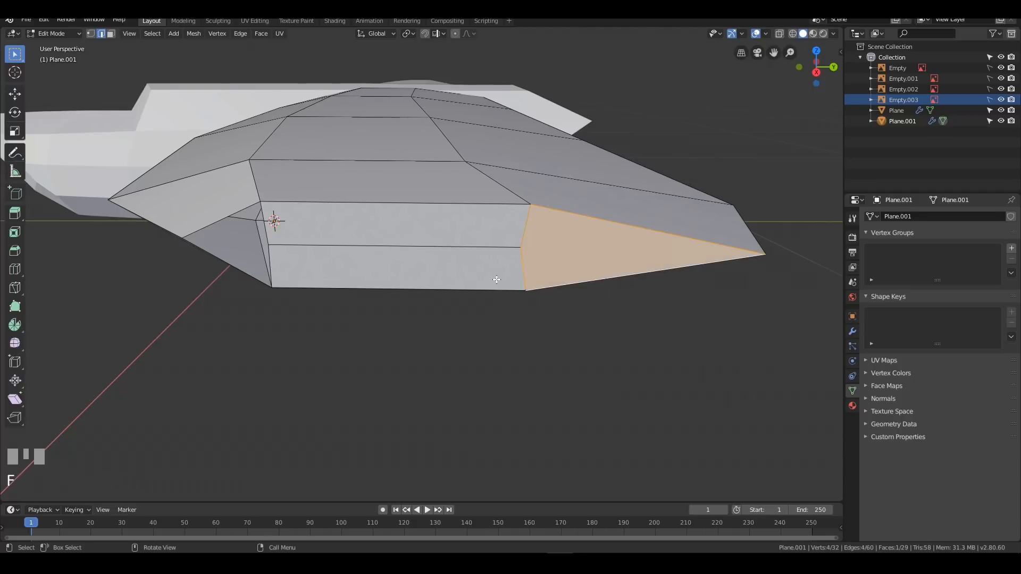
Step: Fill the open gap on the leading side of the wingtip with a face and return to Object Mode
{"action": "middle_click_drag", "start_coordinate": [547, 285], "coordinate": [419, 258]}
{"action": "left_click", "coordinate": [379, 224]}
{"action": "left_click", "coordinate": [423, 277], "text": "shift"}
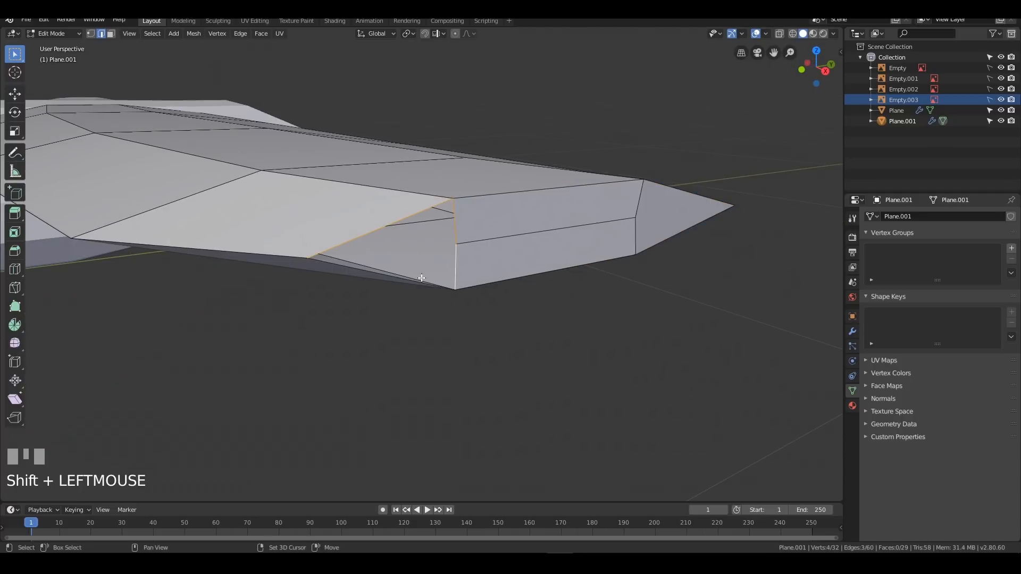
{"action": "key", "text": "f"}
{"action": "middle_click_drag", "start_coordinate": [415, 278], "coordinate": [454, 306]}
{"action": "key", "text": "Tab"}
{"action": "scroll", "coordinate": [711, 239], "scroll_direction": "down", "scroll_amount": 2}
{"action": "scroll", "coordinate": [640, 257], "scroll_direction": "down", "scroll_amount": 2}
{"action": "scroll", "coordinate": [493, 351], "scroll_direction": "down", "scroll_amount": 3}
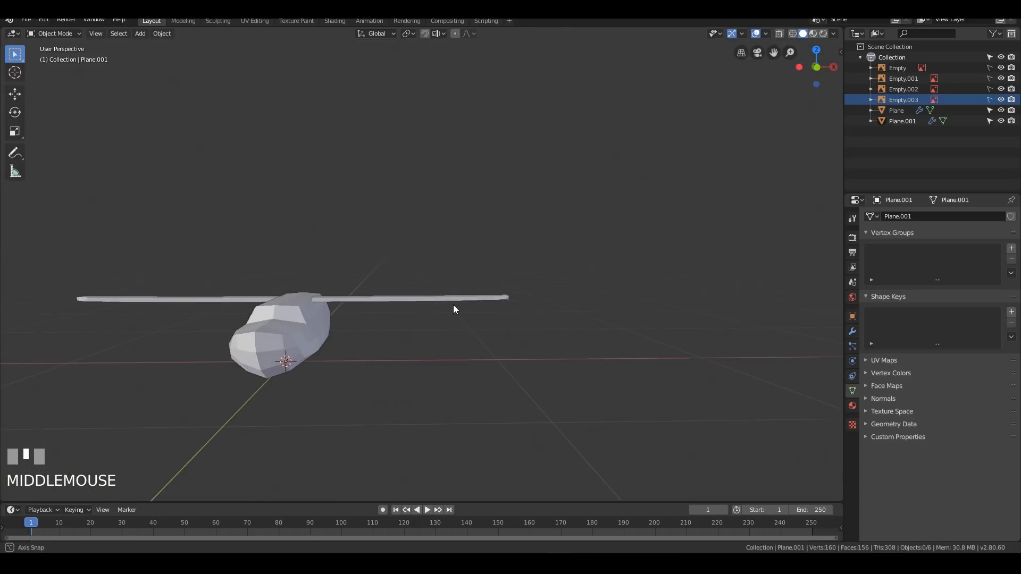
Step: In the front wireframe view, move the entire wing mesh -0.00613 m along Z to match the blueprint
{"action": "key", "text": "KP_1"}
{"action": "scroll", "coordinate": [398, 279], "scroll_direction": "up", "scroll_amount": 4}
{"action": "middle_click_drag", "start_coordinate": [299, 347], "coordinate": [504, 301], "text": "shift"}
{"action": "key", "text": "z"}
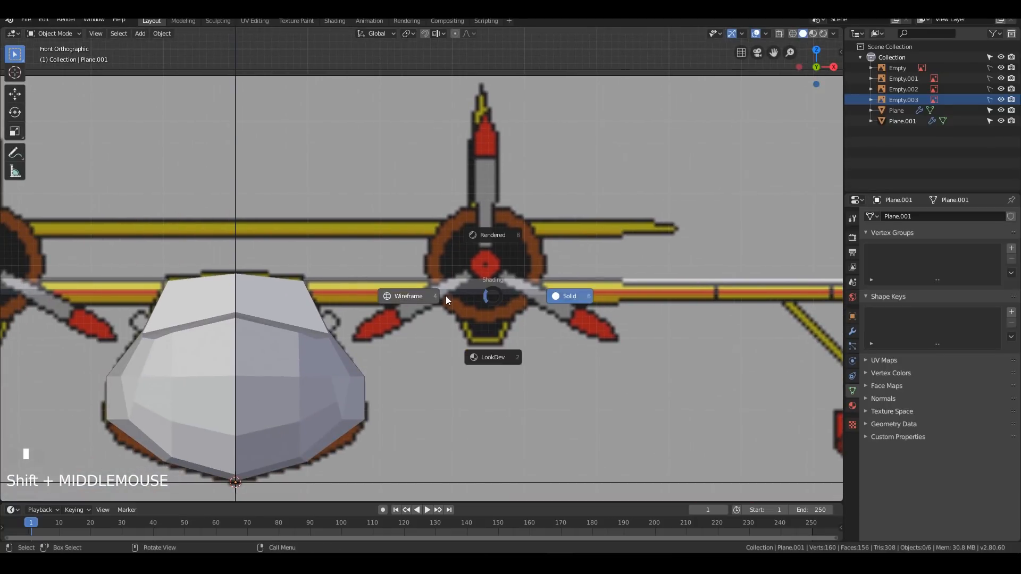
{"action": "left_click", "coordinate": [446, 295]}
{"action": "left_click", "coordinate": [448, 288]}
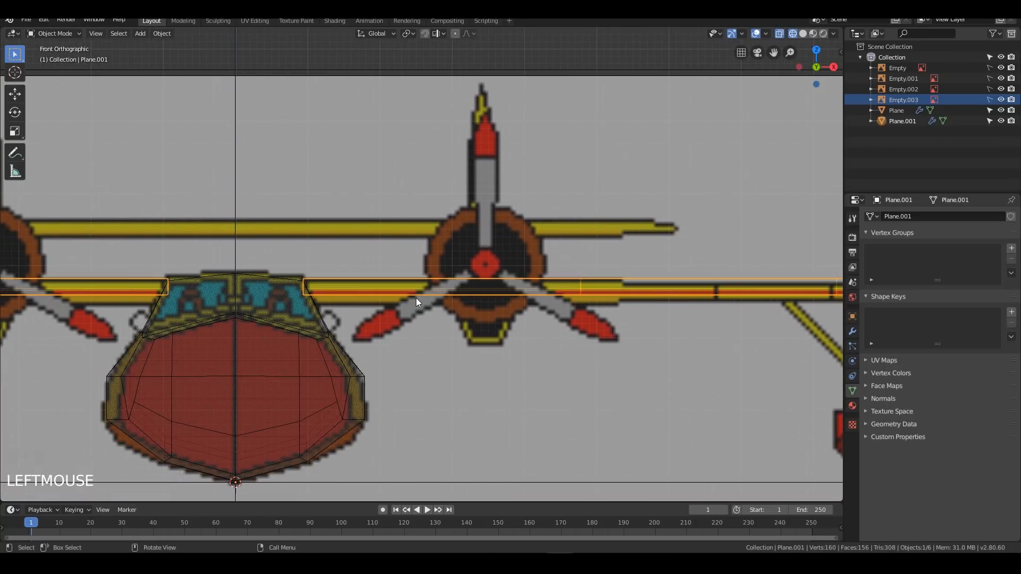
{"action": "scroll", "coordinate": [422, 298], "scroll_direction": "up", "scroll_amount": 2}
{"action": "middle_click_drag", "start_coordinate": [355, 323], "coordinate": [463, 277], "text": "shift"}
{"action": "key", "text": "Tab"}
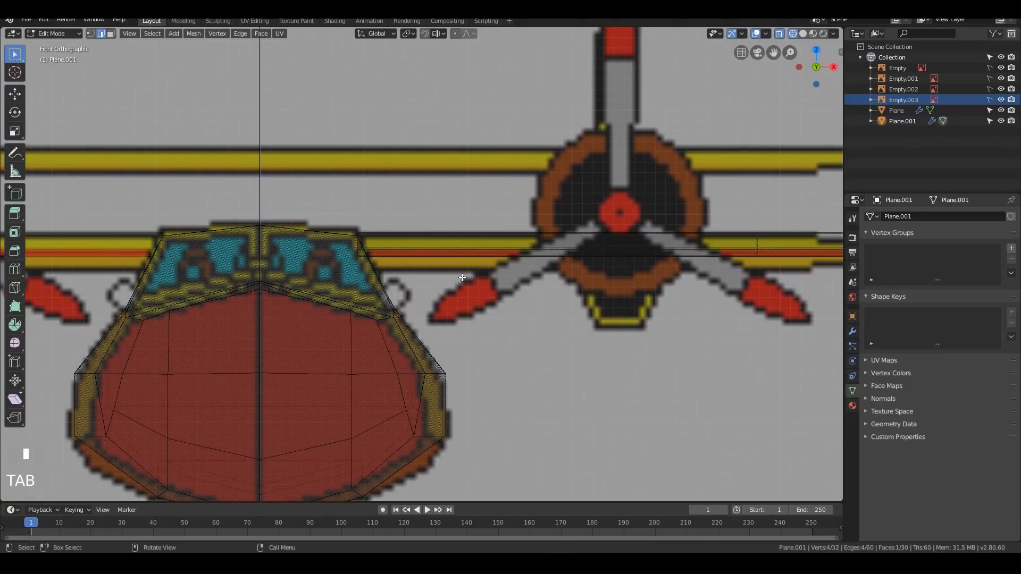
{"action": "key", "text": "a"}
{"action": "key", "text": "g"}
{"action": "key", "text": "z"}
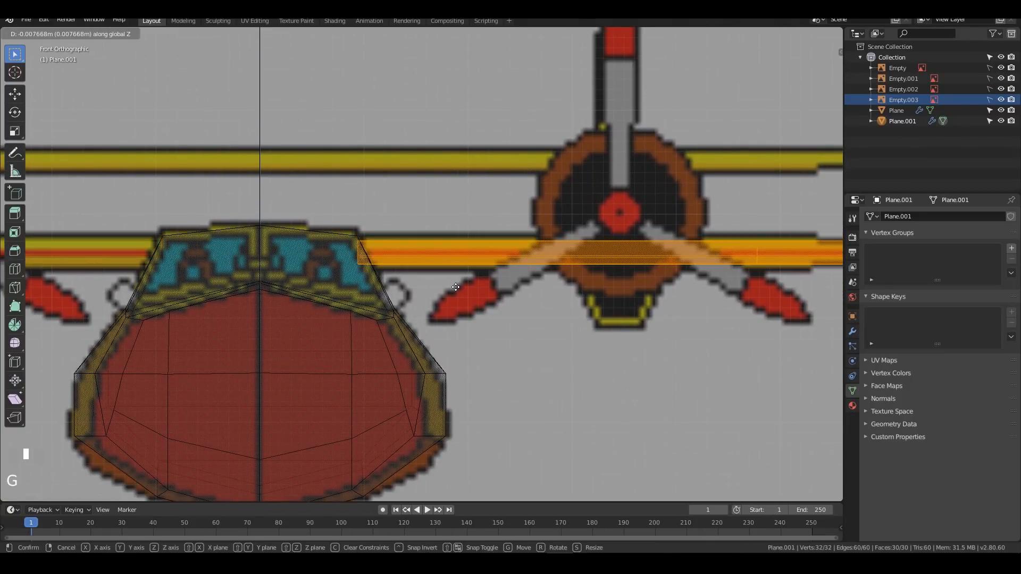
{"action": "left_click", "coordinate": [450, 286]}
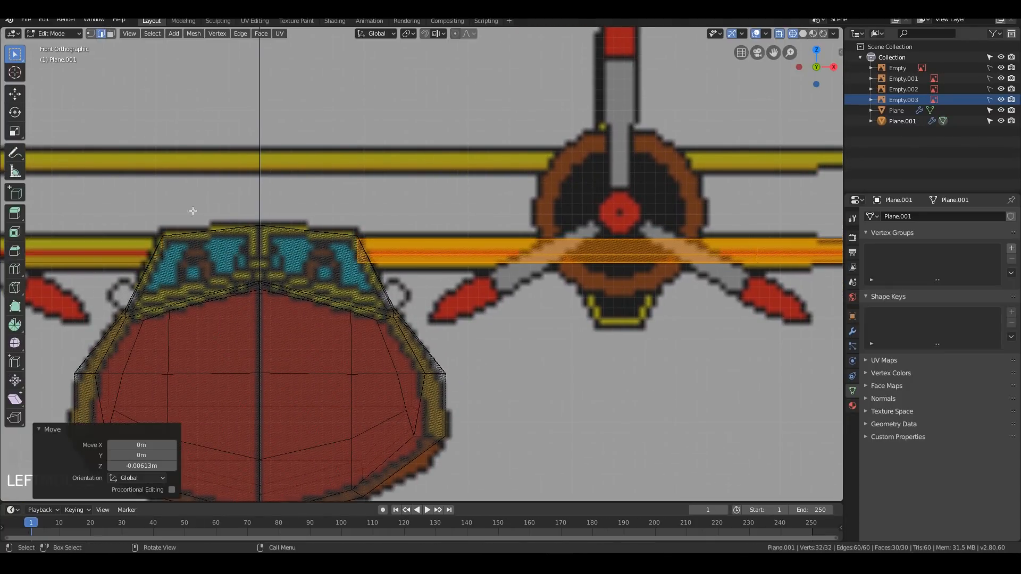
{"action": "scroll", "coordinate": [555, 239], "scroll_direction": "down", "scroll_amount": 5}
{"action": "key", "text": "Tab"}
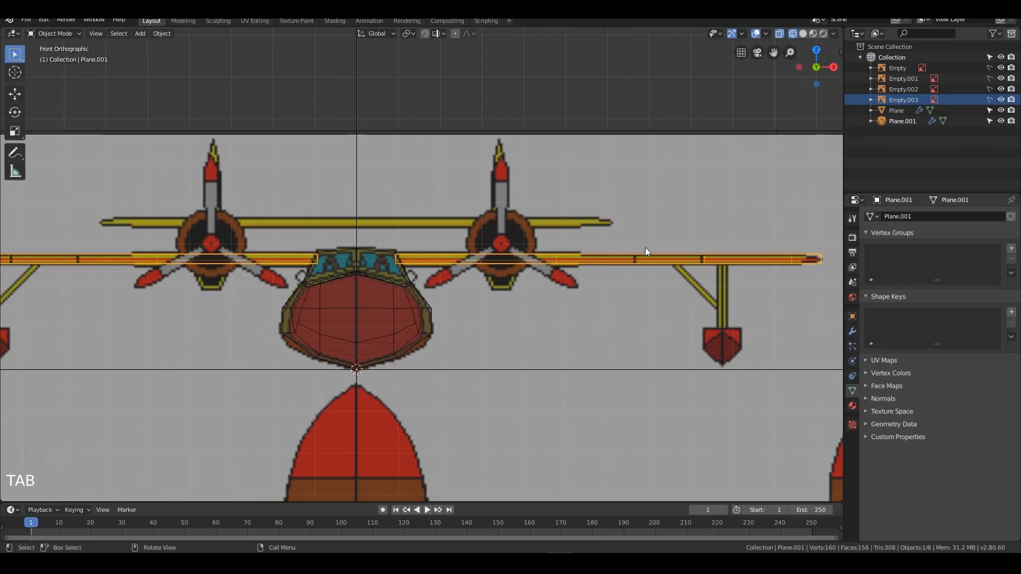
Step: Examine the whole seaplane in solid shading from perspective, then against the front and top blueprints
{"action": "middle_click_drag", "start_coordinate": [622, 277], "coordinate": [562, 315]}
{"action": "scroll", "coordinate": [562, 315], "scroll_direction": "down", "scroll_amount": 3}
{"action": "scroll", "coordinate": [563, 302], "scroll_direction": "up", "scroll_amount": 3}
{"action": "scroll", "coordinate": [563, 302], "scroll_direction": "up", "scroll_amount": 1}
{"action": "key", "text": "z"}
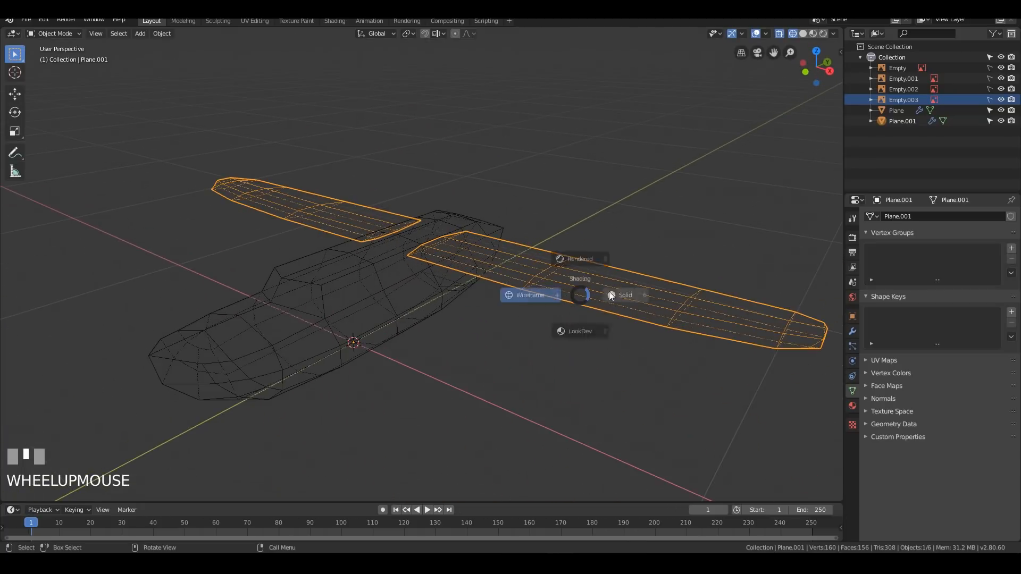
{"action": "left_click", "coordinate": [651, 288]}
{"action": "left_click", "coordinate": [724, 270]}
{"action": "middle_click_drag", "start_coordinate": [677, 210], "coordinate": [674, 218]}
{"action": "scroll", "coordinate": [674, 219], "scroll_direction": "down", "scroll_amount": 1}
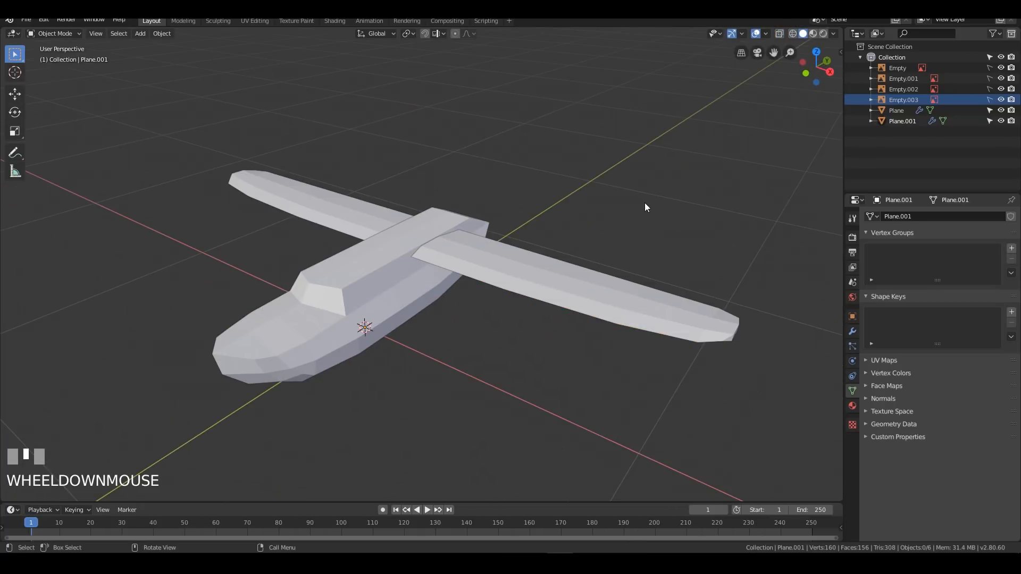
{"action": "key", "text": "KP_1"}
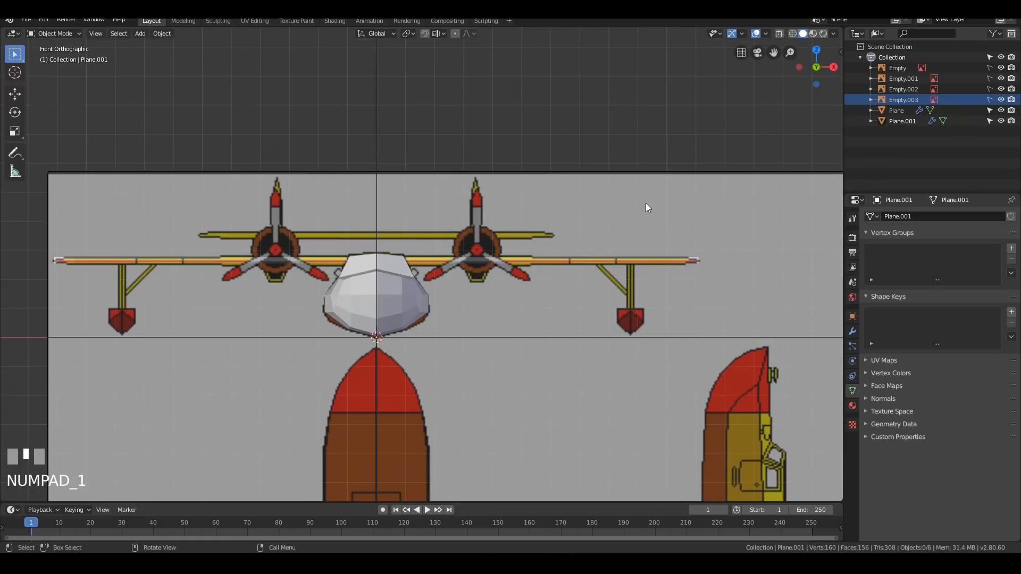
{"action": "key", "text": "KP_7"}
{"action": "middle_click_drag", "start_coordinate": [445, 275], "coordinate": [399, 220], "text": "shift"}
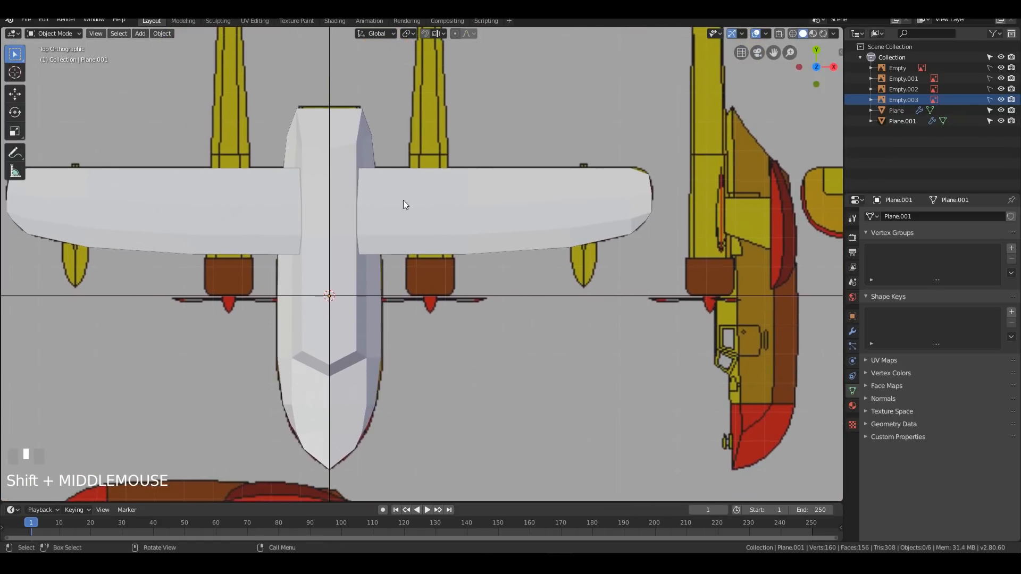
Step: Add a cylinder mesh with 8 vertices in the top wireframe view
{"action": "key", "text": "Tab"}
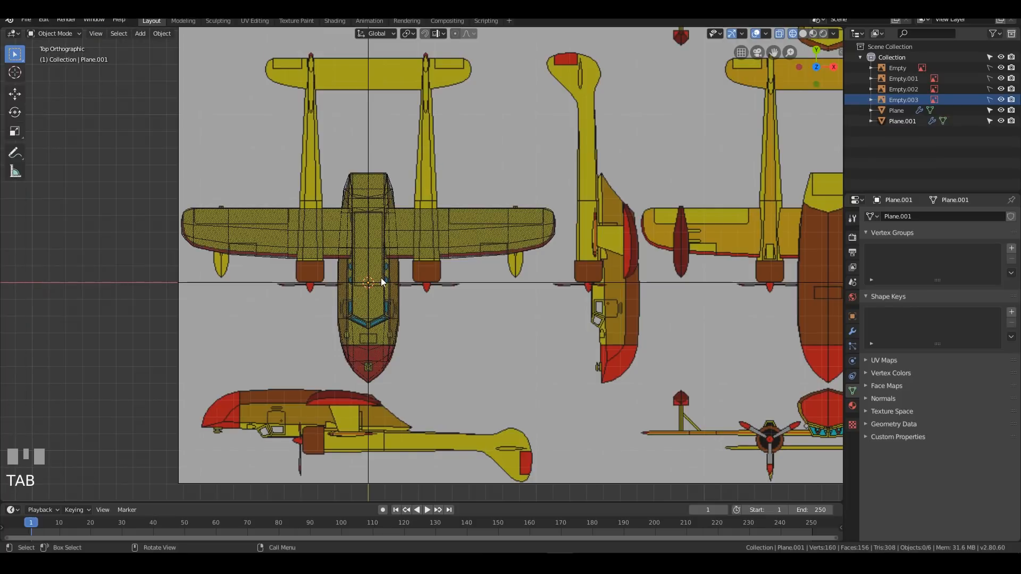
{"action": "key", "text": "shift+a"}
{"action": "mouse_move", "coordinate": [528, 197]}
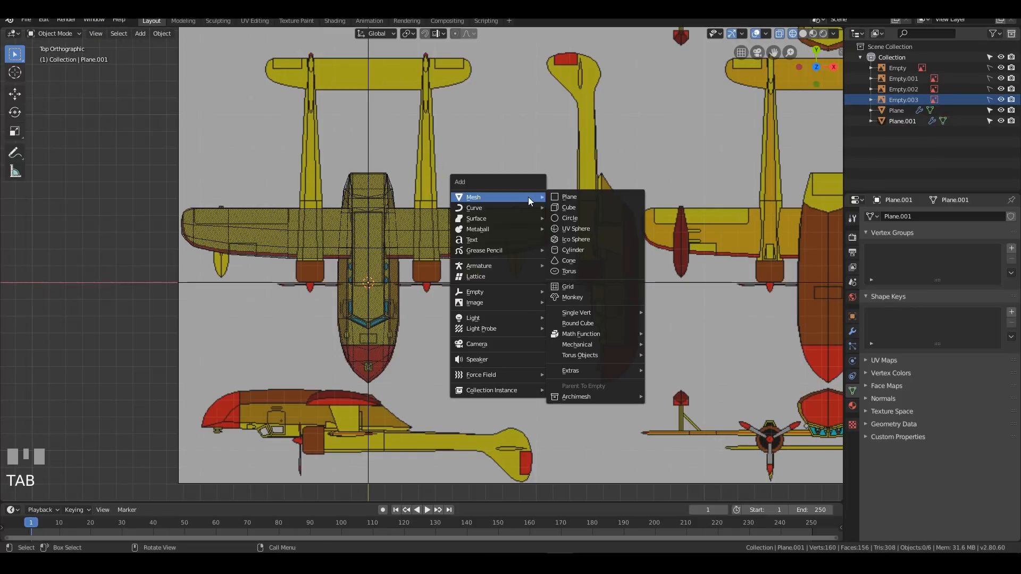
{"action": "left_click", "coordinate": [587, 251]}
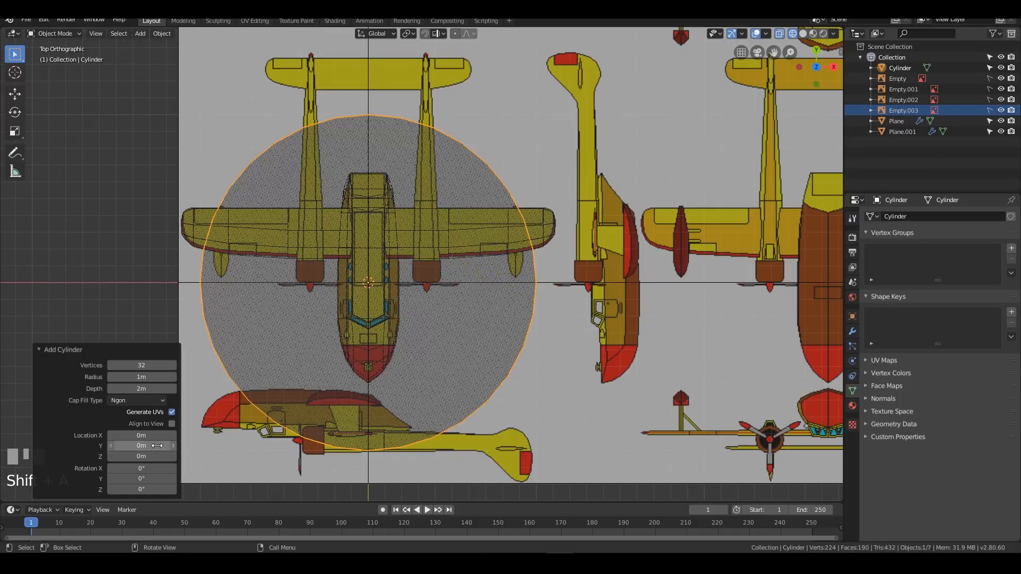
{"action": "left_click", "coordinate": [147, 367]}
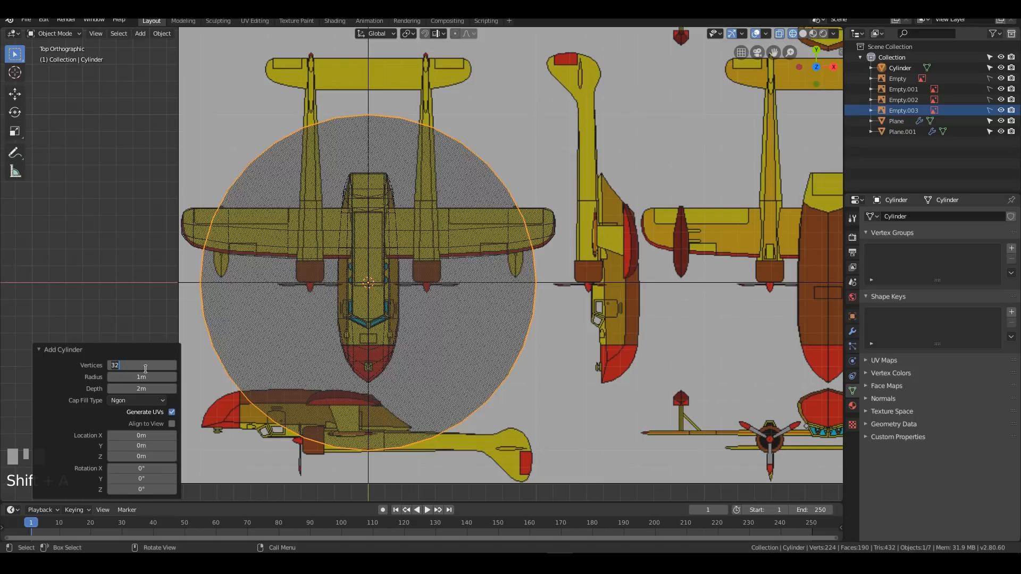
{"action": "type", "text": "8"}
{"action": "key", "text": "KP_Enter"}
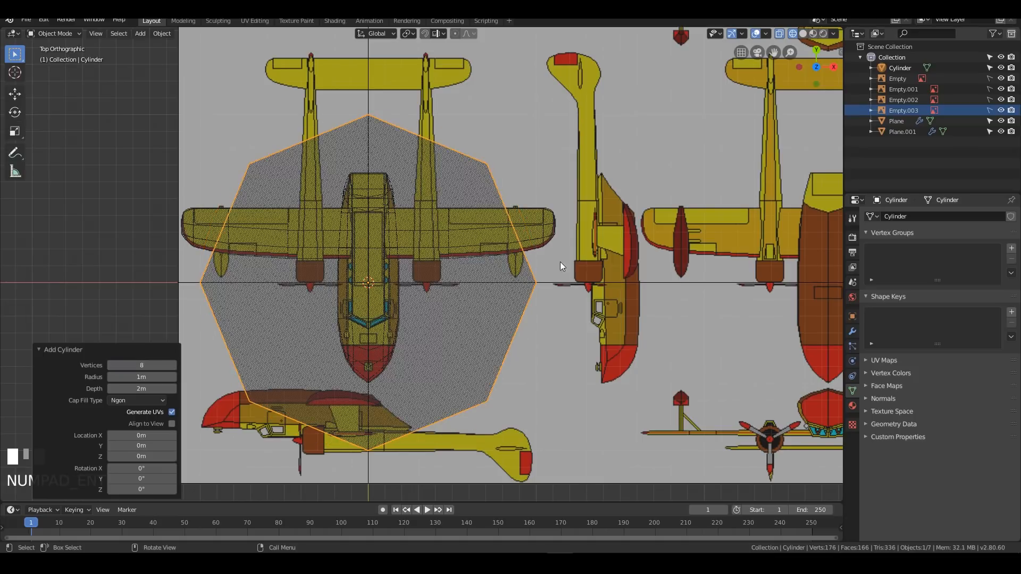
Step: Rotate the cylinder's mesh 90° about the X axis in Edit Mode
{"action": "key", "text": "Tab"}
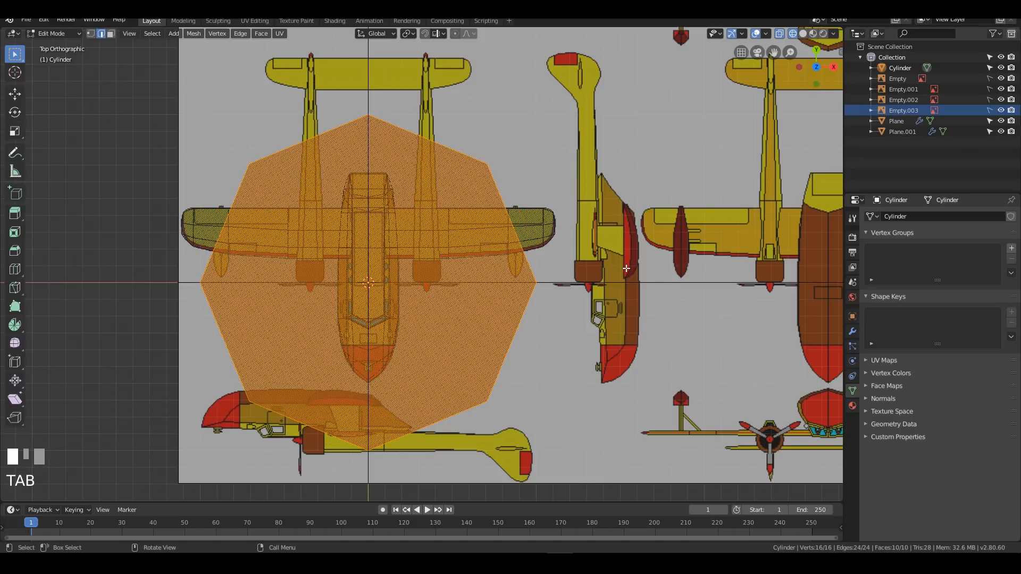
{"action": "key", "text": "r"}
{"action": "key", "text": "x"}
{"action": "key", "text": "9"}
{"action": "key", "text": "0"}
{"action": "key", "text": "KP_Enter"}
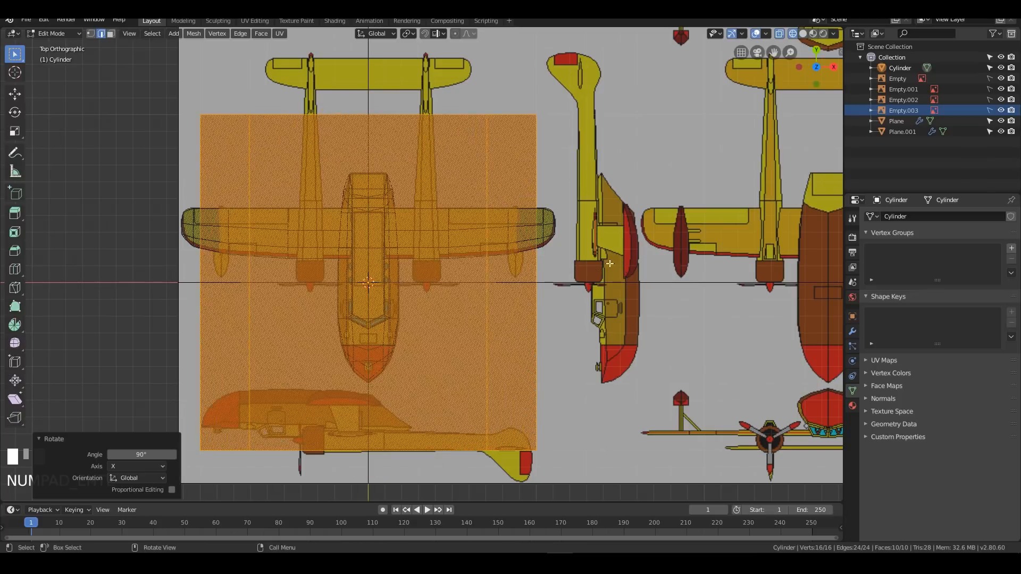
Step: Scale the cylinder to 0.115 and move it 0.354 m in X and 0.247 m in Y onto the wing behind the engine
{"action": "key", "text": "s"}
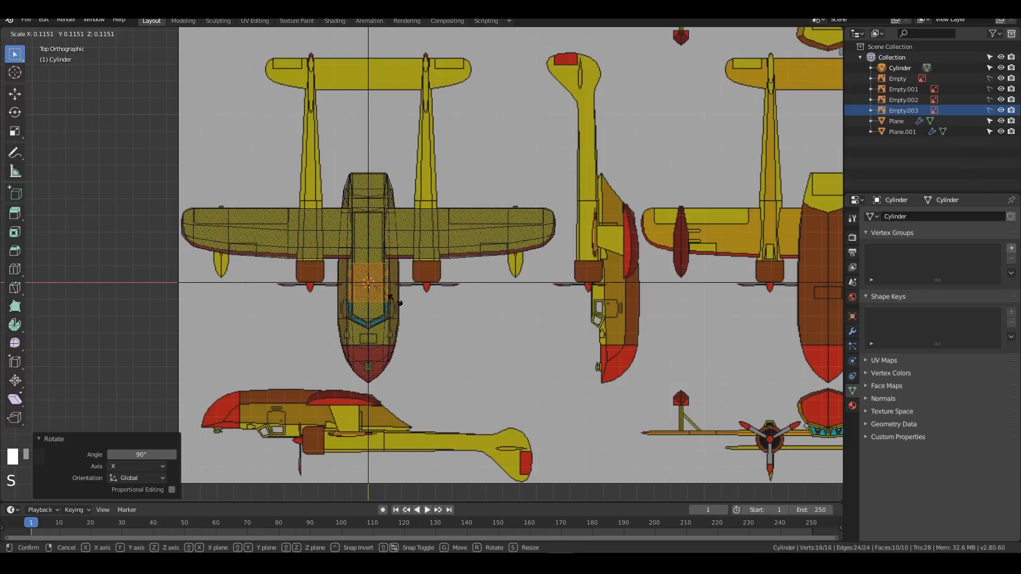
{"action": "left_click", "coordinate": [395, 300]}
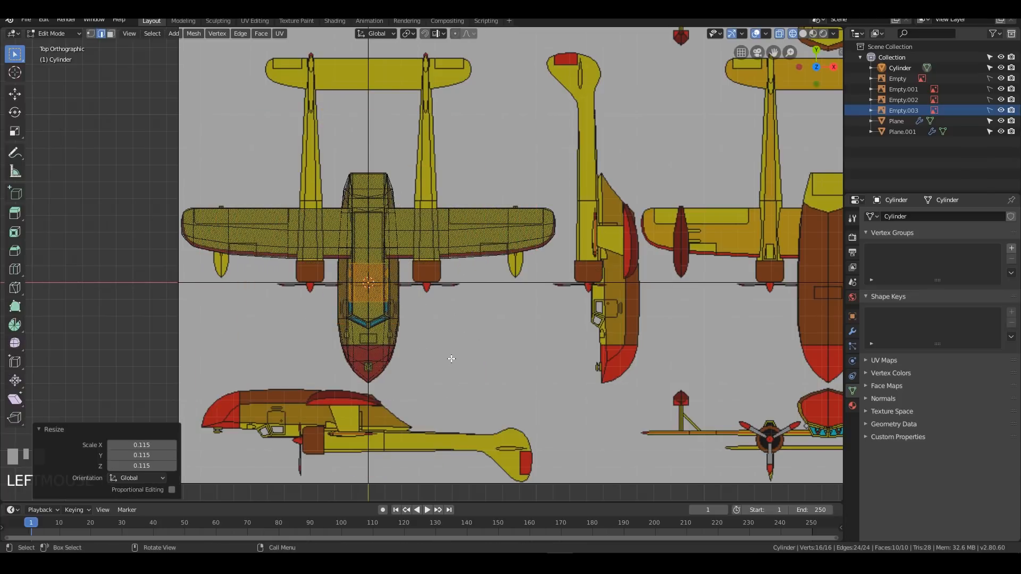
{"action": "key", "text": "g"}
{"action": "left_click", "coordinate": [451, 281]}
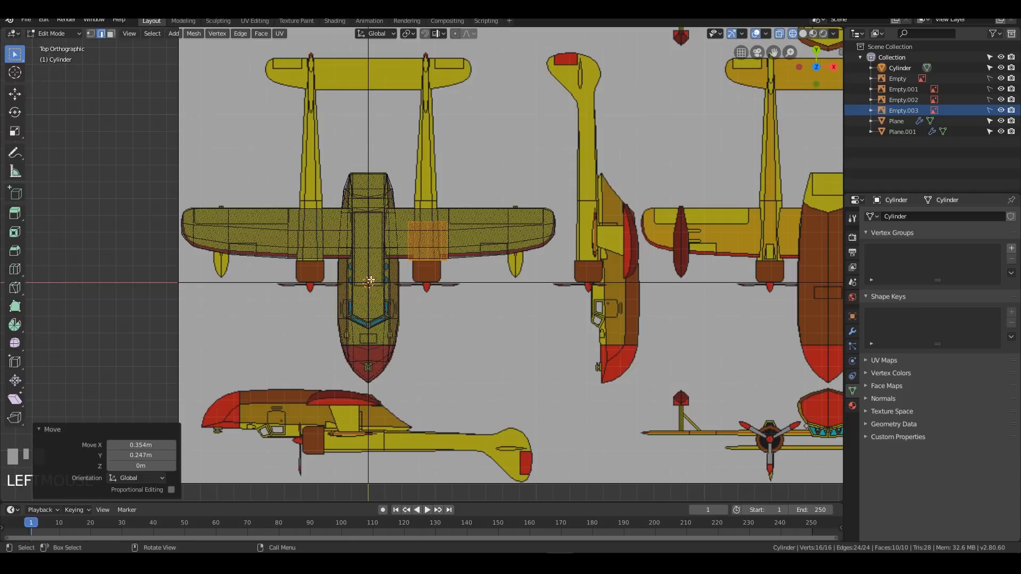
Step: Add a Mirror modifier on the X axis to the cylinder and check both copies from the front and top
{"action": "scroll", "coordinate": [478, 229], "scroll_direction": "up", "scroll_amount": 5}
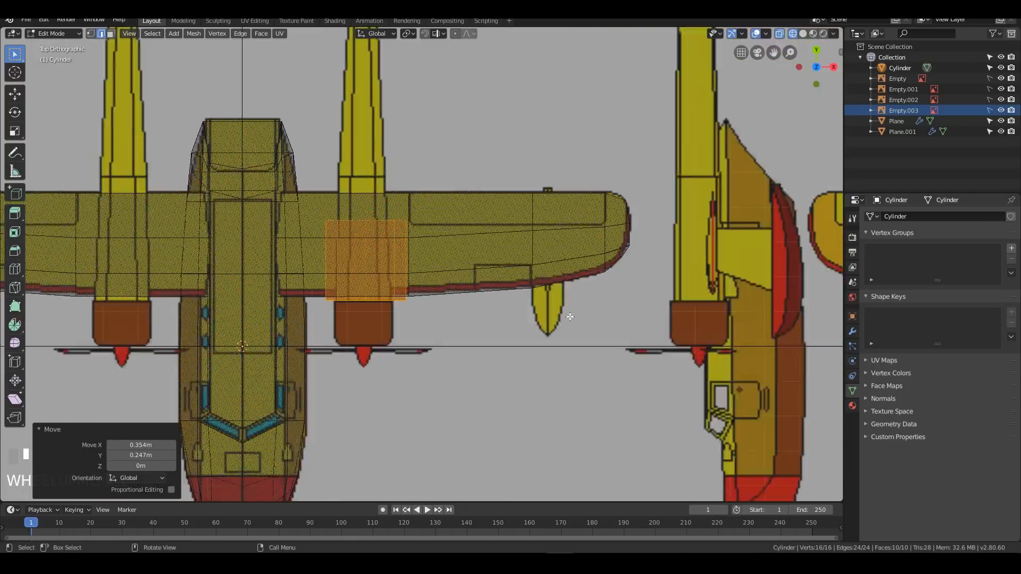
{"action": "left_click", "coordinate": [852, 331]}
{"action": "left_click", "coordinate": [888, 217]}
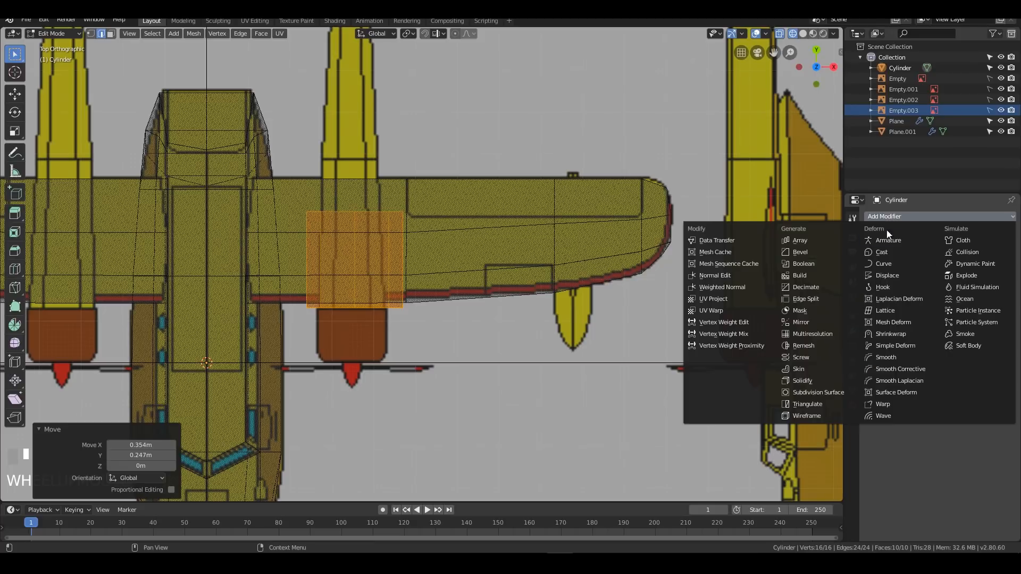
{"action": "left_click", "coordinate": [819, 322]}
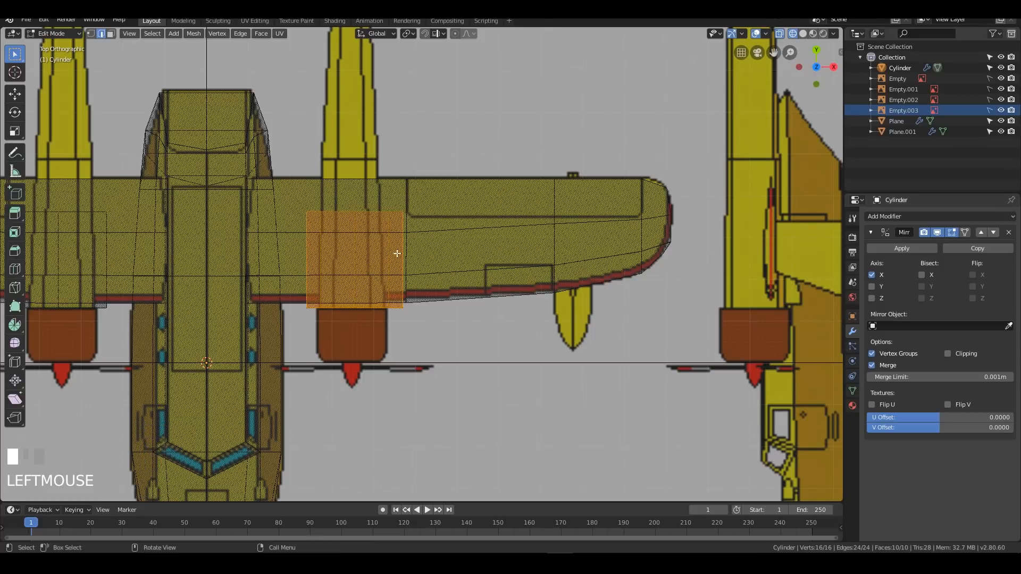
{"action": "middle_click_drag", "start_coordinate": [41, 213], "coordinate": [214, 204], "text": "shift"}
{"action": "middle_click_drag", "start_coordinate": [653, 260], "coordinate": [570, 164]}
{"action": "scroll", "coordinate": [696, 142], "scroll_direction": "up", "scroll_amount": 2}
{"action": "key", "text": "KP_1"}
{"action": "key", "text": "KP_7"}
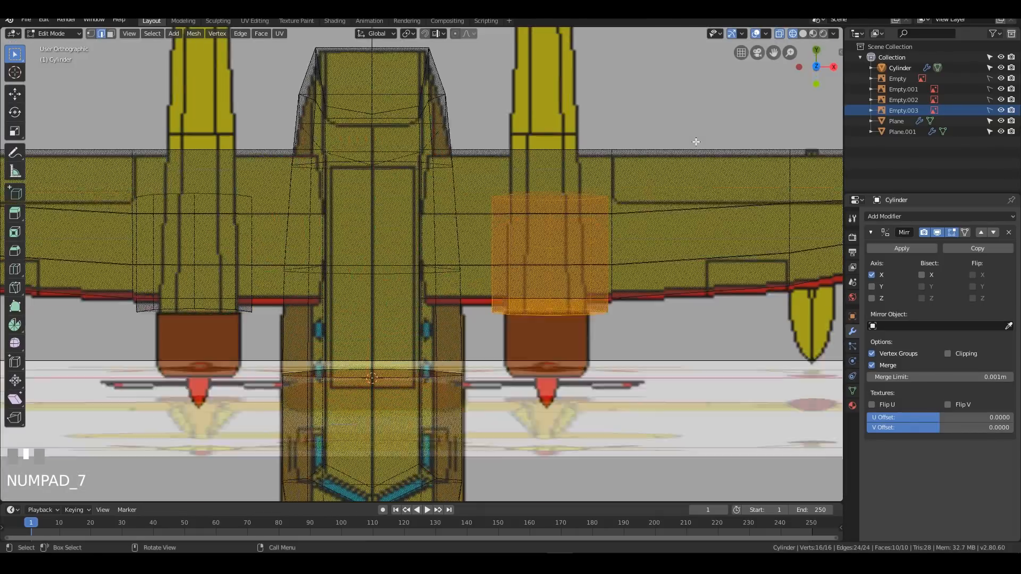
Step: Scale the cylinder to about 0.68 and move it directly behind the engine cowling, matching the boom's width in the top blueprint
{"action": "key", "text": "s"}
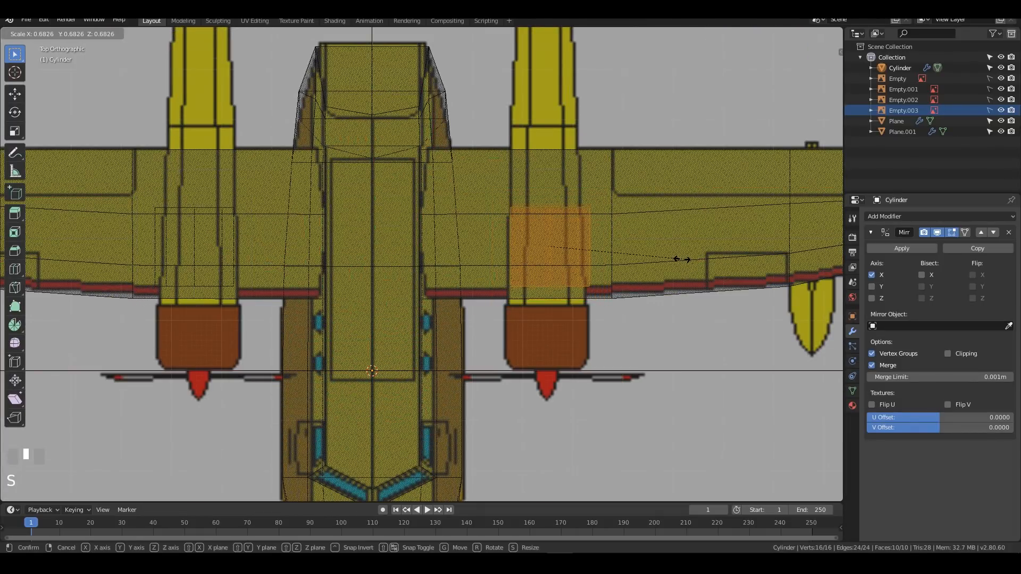
{"action": "left_click", "coordinate": [681, 257]}
{"action": "middle_click_drag", "start_coordinate": [630, 252], "coordinate": [584, 248], "text": "shift"}
{"action": "key", "text": "s"}
{"action": "left_click", "coordinate": [582, 250]}
{"action": "key", "text": "g"}
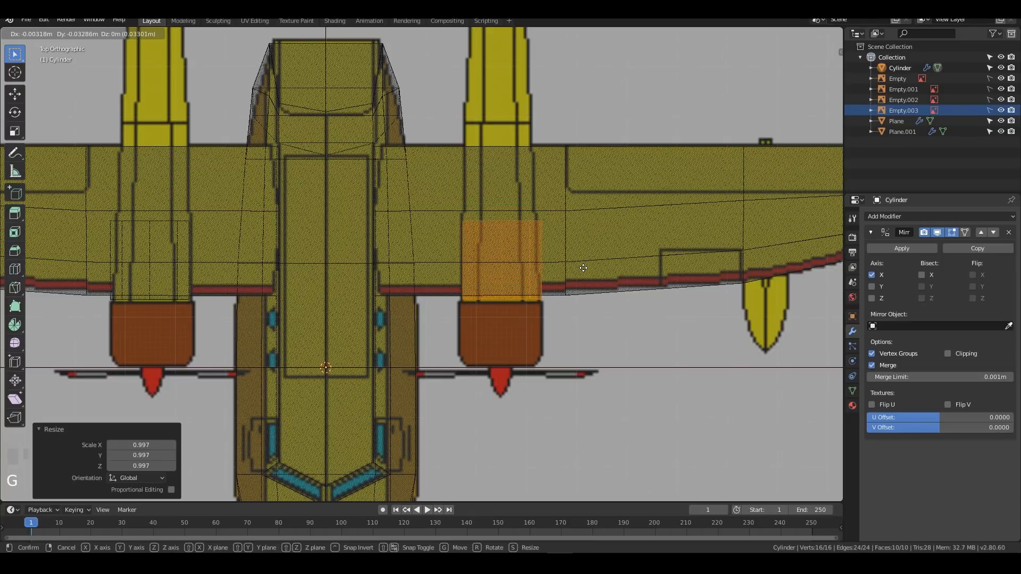
{"action": "left_click", "coordinate": [582, 271]}
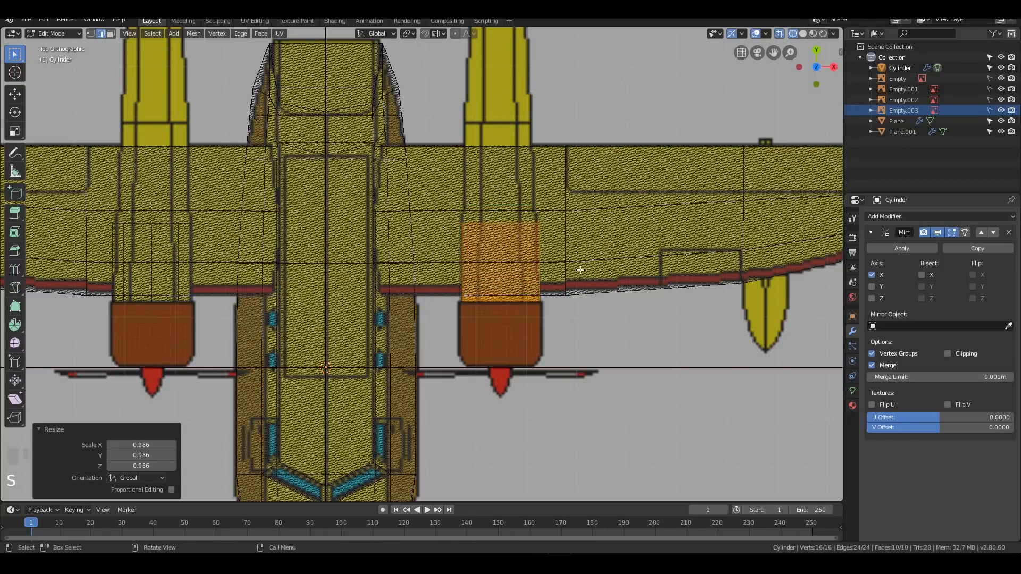
Step: Move the cylinder's rear ring of vertices 0.198 m along Y to the panel line behind the wing
{"action": "key", "text": "1"}
{"action": "left_click_drag", "start_coordinate": [524, 242], "coordinate": [632, 236]}
{"action": "key", "text": "g"}
{"action": "key", "text": "y"}
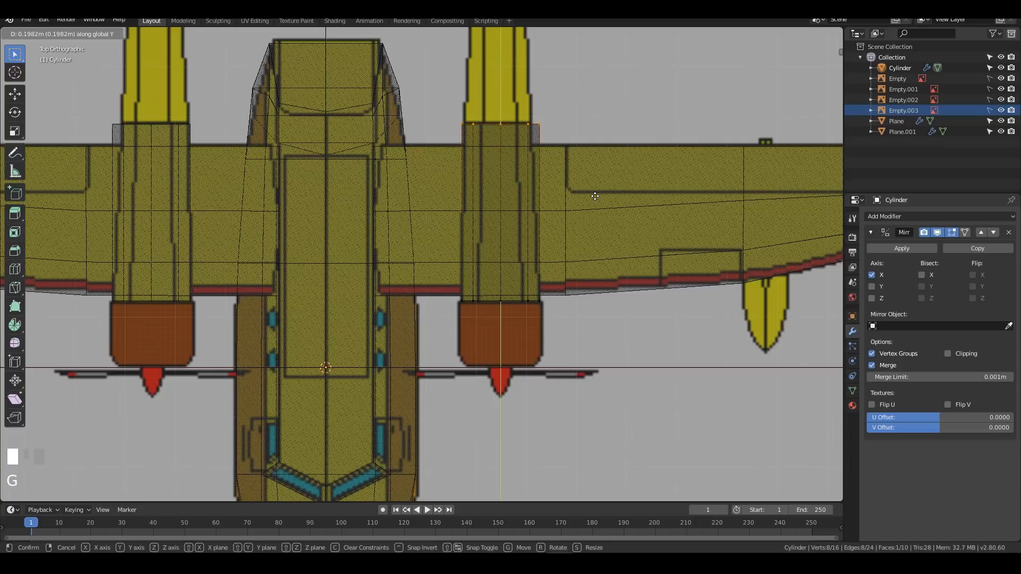
{"action": "left_click", "coordinate": [595, 196]}
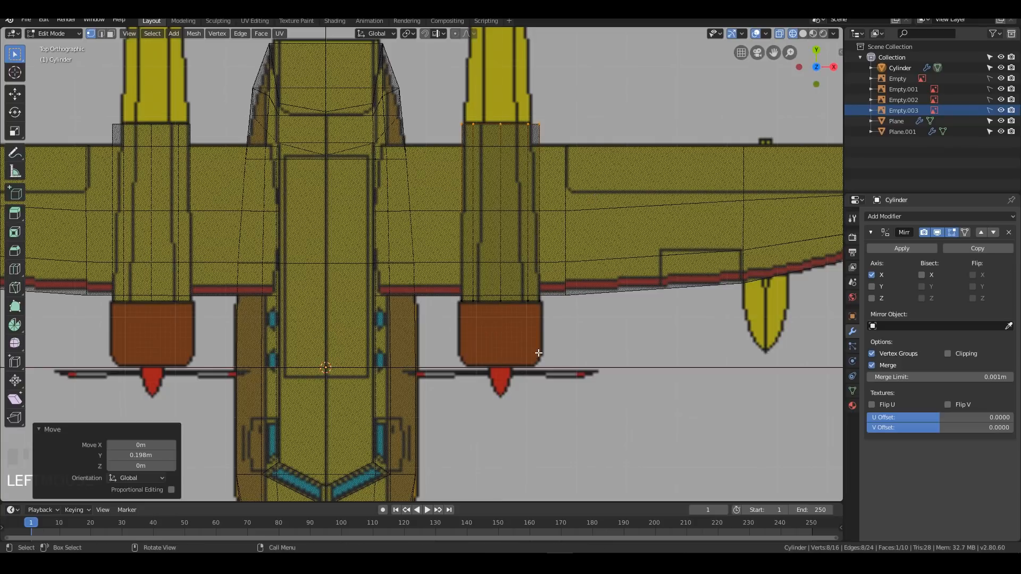
Step: Raise the entire cylinder 0.305 m along Z to the height of the engine boom in the right-view blueprint
{"action": "key", "text": "KP_3"}
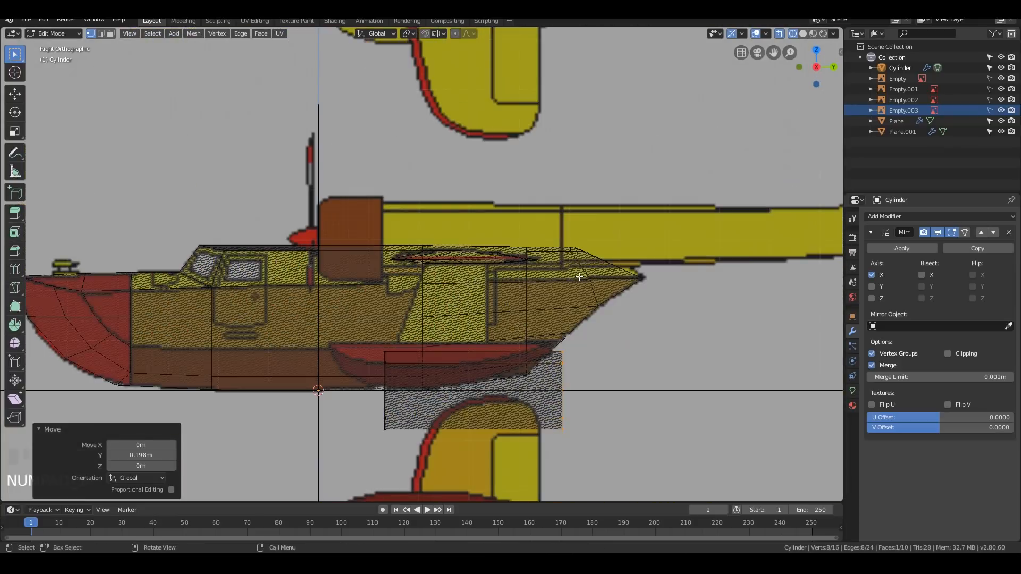
{"action": "left_click_drag", "start_coordinate": [293, 292], "coordinate": [613, 486]}
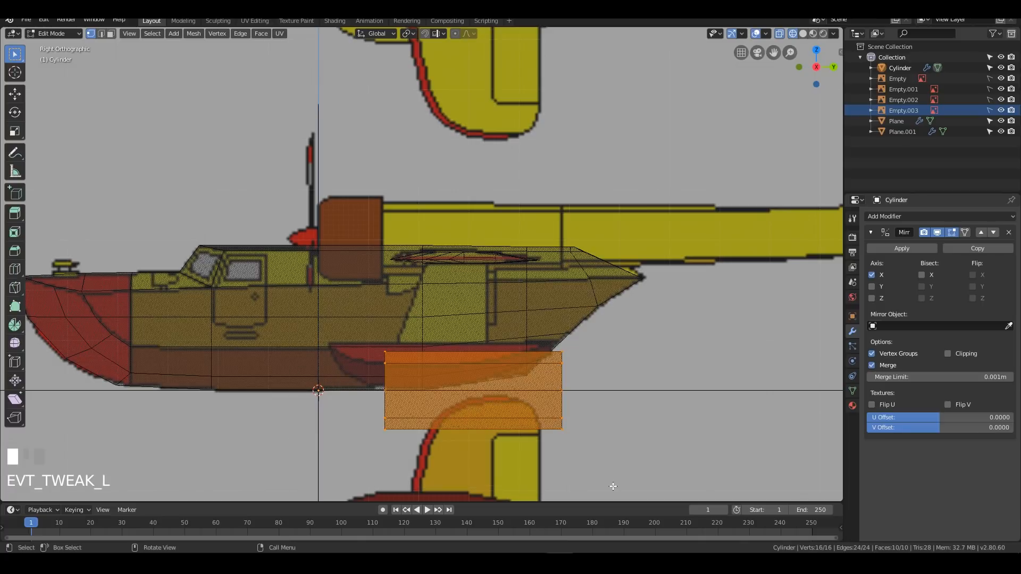
{"action": "key", "text": "g"}
{"action": "key", "text": "z"}
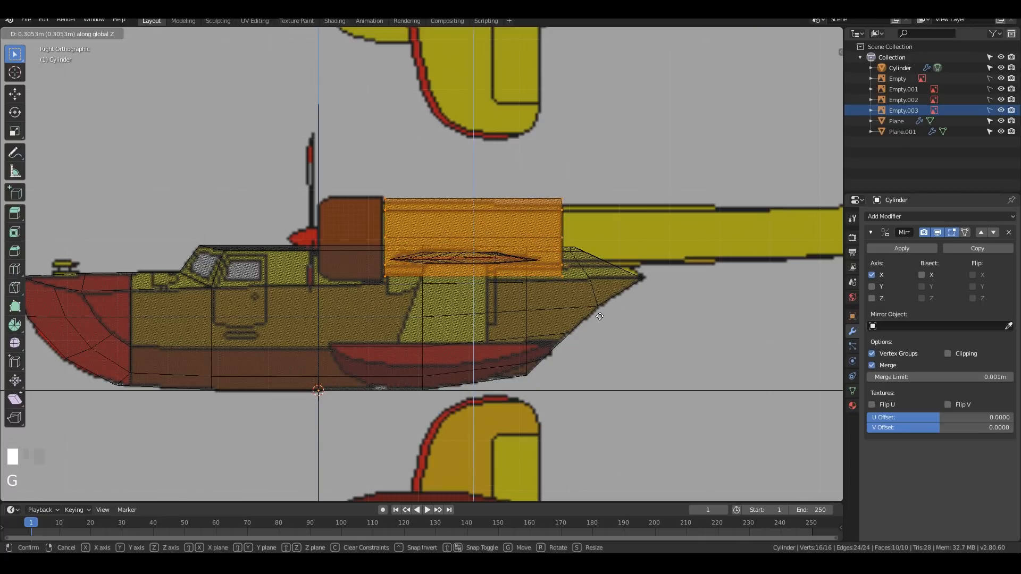
{"action": "left_click", "coordinate": [600, 316]}
Step: Scale the cylinder to 0.950 and shift it about -0.012 m along Y against the back of the engine cowling
{"action": "key", "text": "s"}
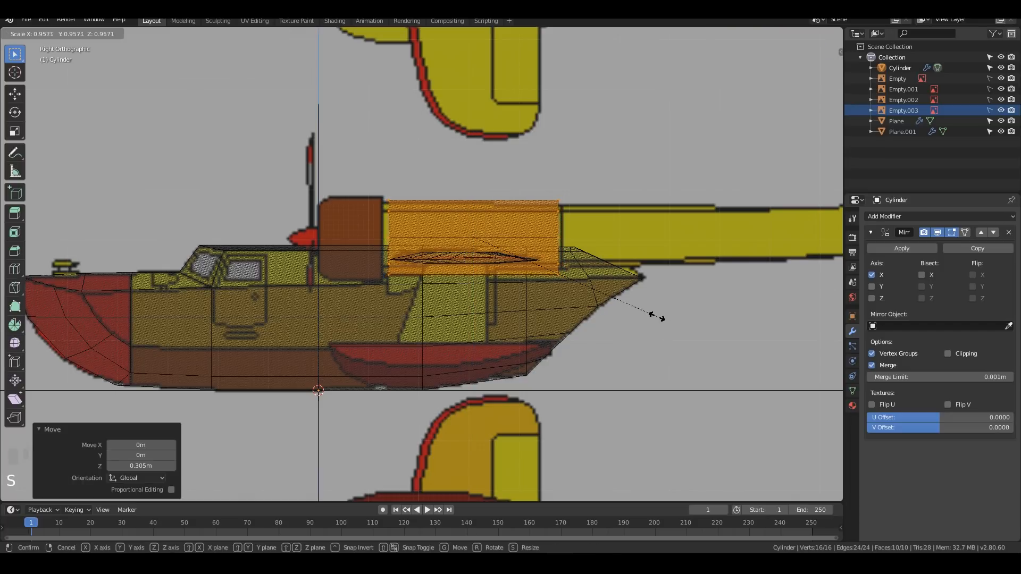
{"action": "left_click", "coordinate": [655, 315]}
{"action": "key", "text": "g"}
{"action": "key", "text": "y"}
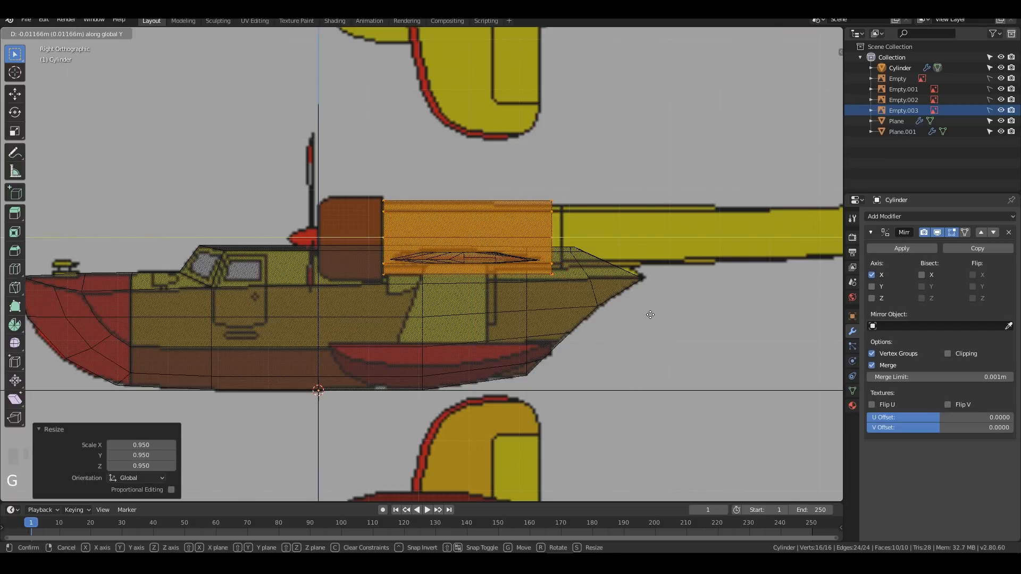
{"action": "left_click", "coordinate": [650, 315]}
Step: Move the cylinder's rear ring of vertices 0.608 m along Y to the start of the tail fin
{"action": "middle_click_drag", "start_coordinate": [680, 301], "coordinate": [497, 310], "text": "shift"}
{"action": "scroll", "coordinate": [494, 309], "scroll_direction": "down", "scroll_amount": 3}
{"action": "left_click_drag", "start_coordinate": [367, 226], "coordinate": [441, 316]}
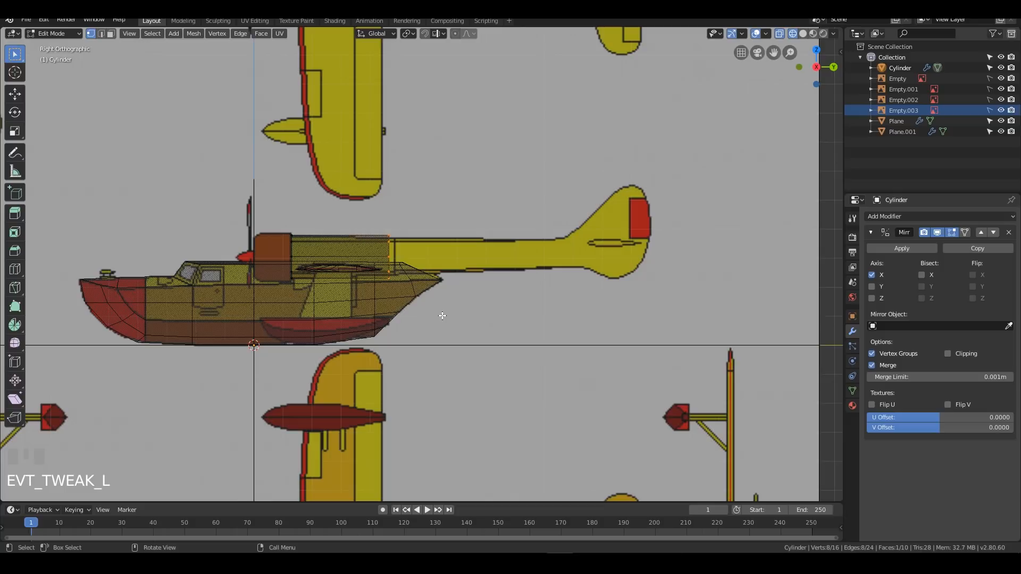
{"action": "key", "text": "g"}
{"action": "key", "text": "y"}
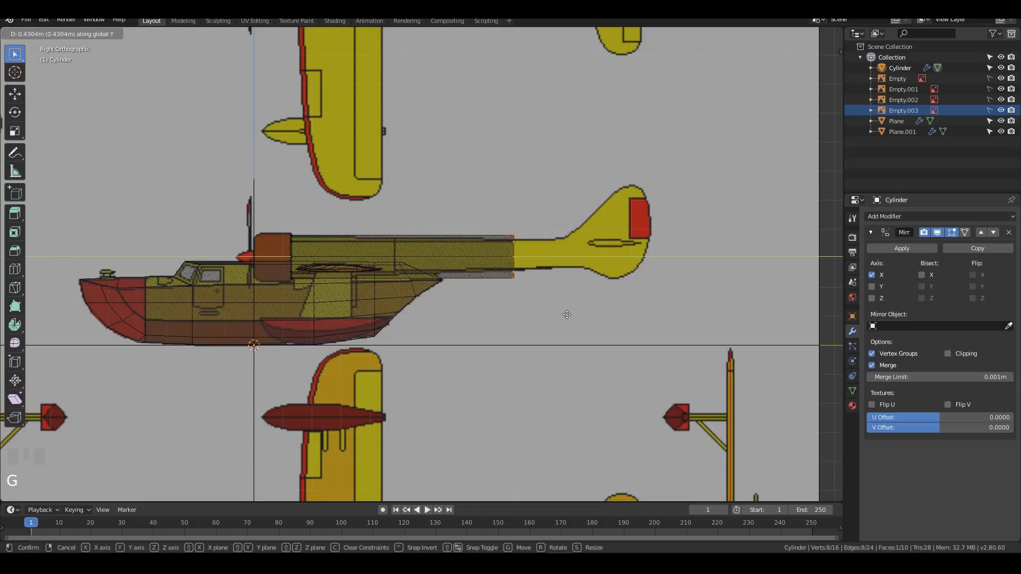
{"action": "left_click", "coordinate": [619, 307]}
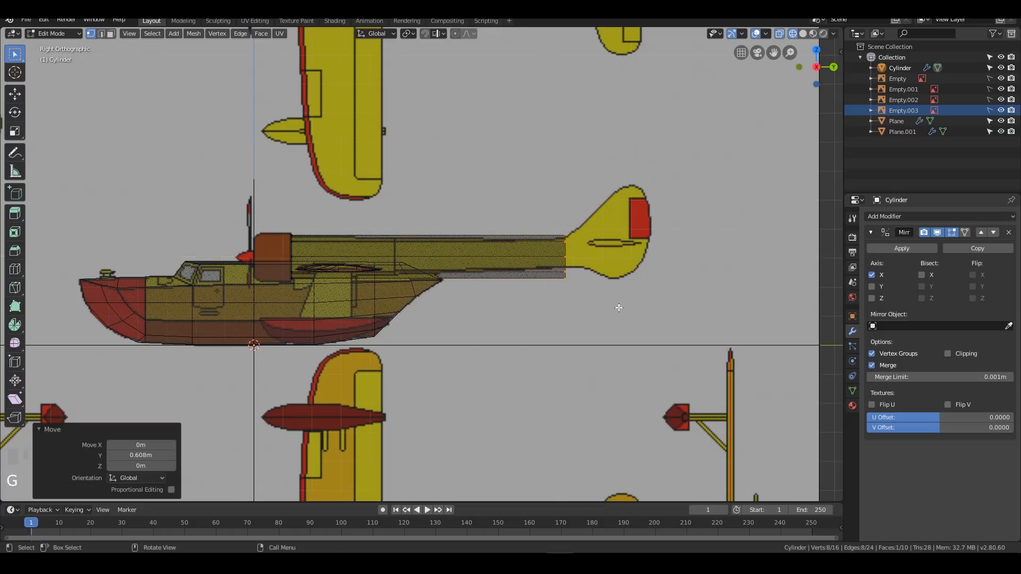
Step: Scale the boom's rear ring to 0.615, raise it about 0.0125 m along Z, and rescale it by 1.055 to fit the side outline
{"action": "middle_click_drag", "start_coordinate": [387, 237], "coordinate": [483, 273]}
{"action": "key", "text": "KP_3"}
{"action": "scroll", "coordinate": [624, 230], "scroll_direction": "up", "scroll_amount": 5}
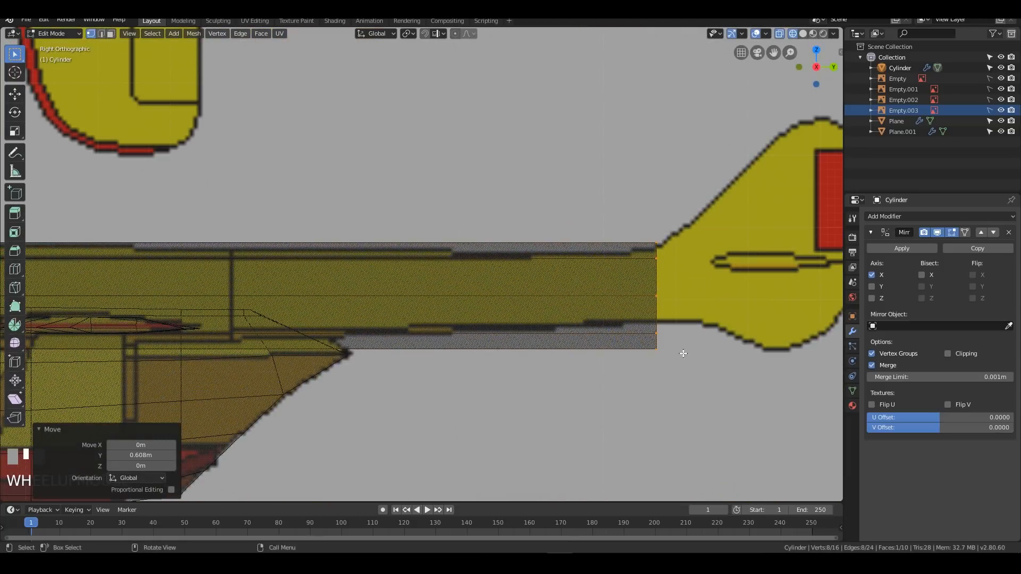
{"action": "key", "text": "s"}
{"action": "left_click", "coordinate": [684, 333]}
{"action": "key", "text": "g"}
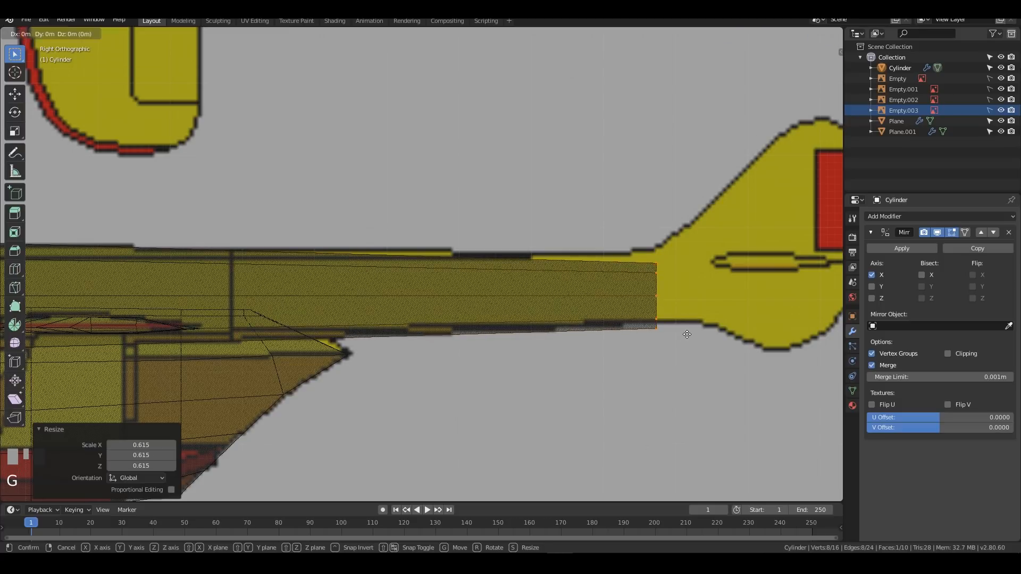
{"action": "key", "text": "z"}
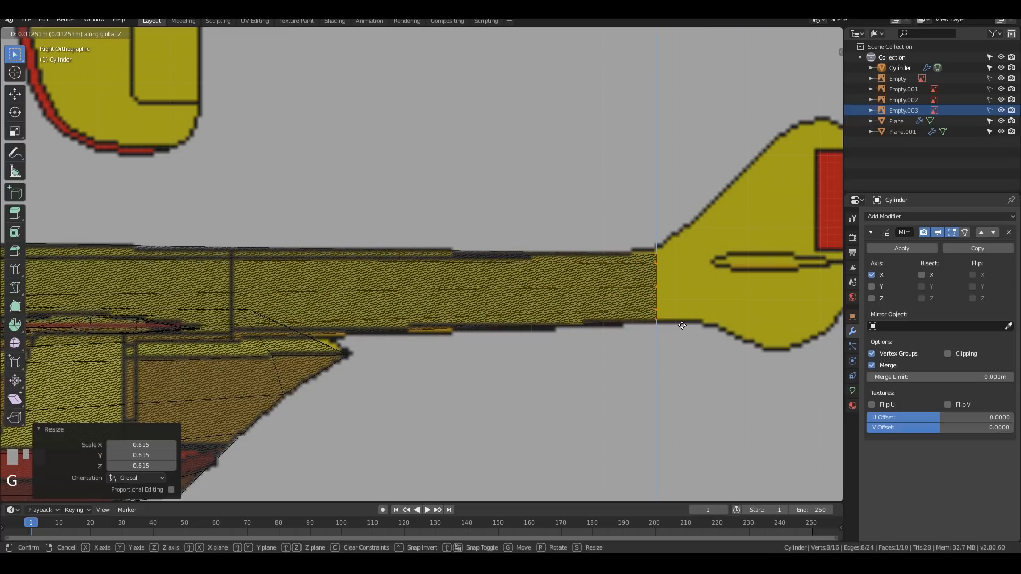
{"action": "left_click", "coordinate": [684, 327]}
{"action": "key", "text": "s"}
{"action": "left_click", "coordinate": [706, 337]}
Step: Narrow the boom's rear ring to 0.761 along X to match the boom in the top blueprint
{"action": "middle_click_drag", "start_coordinate": [707, 337], "coordinate": [516, 317]}
{"action": "scroll", "coordinate": [496, 340], "scroll_direction": "down", "scroll_amount": 5}
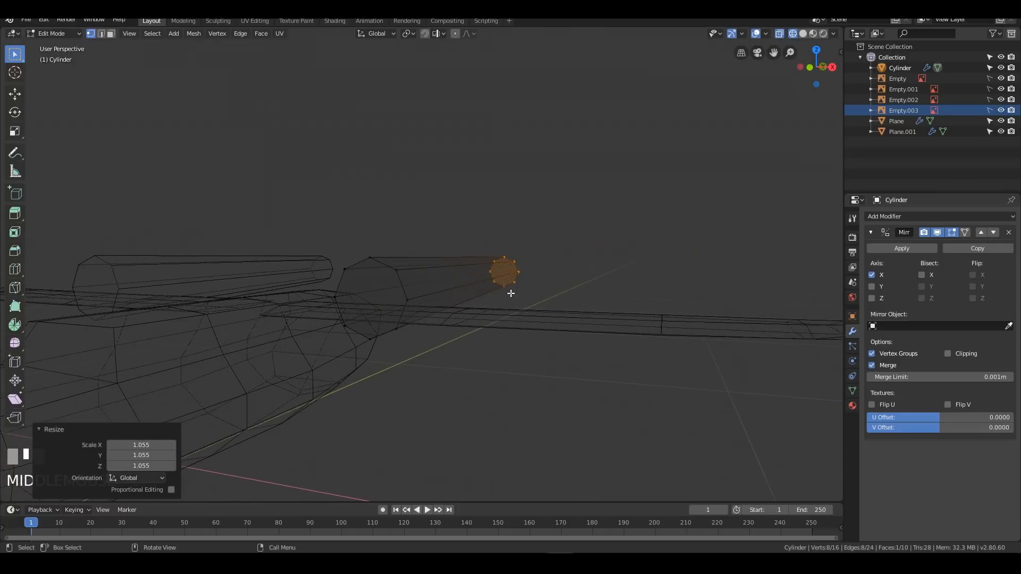
{"action": "key", "text": "KP_7"}
{"action": "scroll", "coordinate": [511, 293], "scroll_direction": "down", "scroll_amount": 4}
{"action": "scroll", "coordinate": [538, 230], "scroll_direction": "up", "scroll_amount": 6}
{"action": "middle_click_drag", "start_coordinate": [555, 131], "coordinate": [578, 234], "text": "shift"}
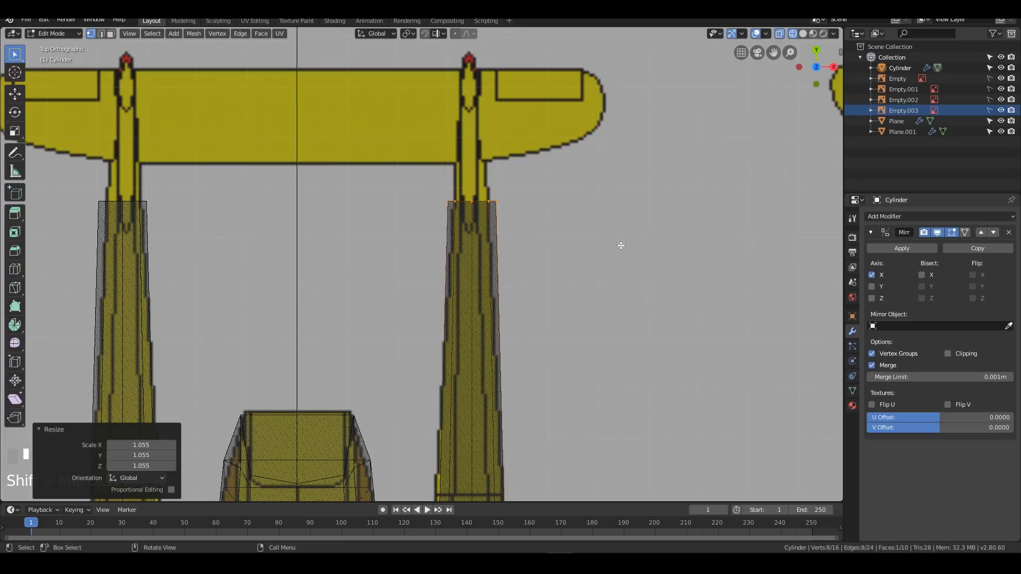
{"action": "key", "text": "s"}
{"action": "key", "text": "x"}
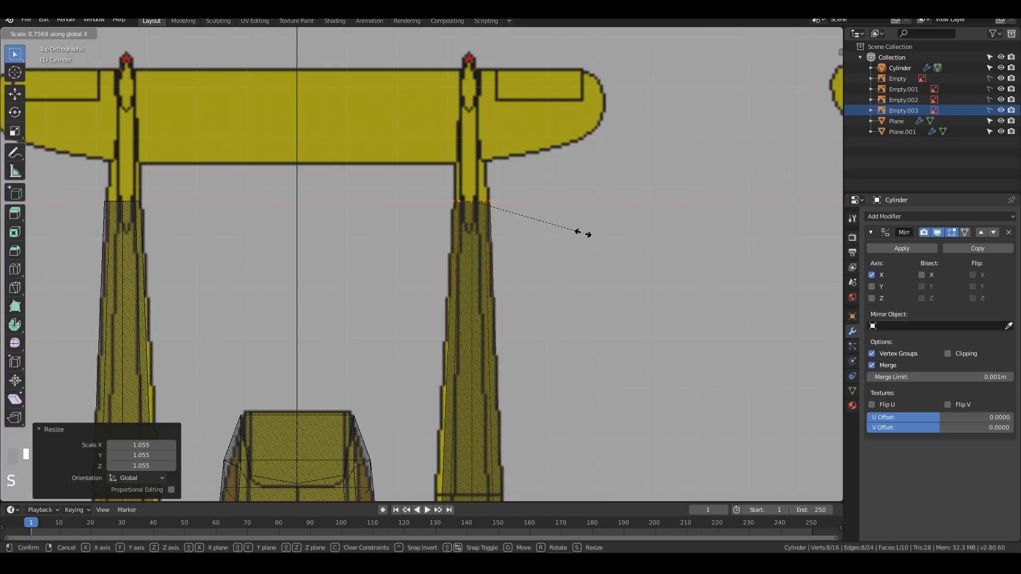
{"action": "left_click", "coordinate": [584, 234]}
Step: Examine the tapered booms in perspective and against the top and front blueprints
{"action": "middle_click_drag", "start_coordinate": [583, 234], "coordinate": [390, 246]}
{"action": "middle_click_drag", "start_coordinate": [347, 218], "coordinate": [423, 267]}
{"action": "scroll", "coordinate": [375, 290], "scroll_direction": "down", "scroll_amount": 2}
{"action": "scroll", "coordinate": [363, 283], "scroll_direction": "down", "scroll_amount": 1}
{"action": "key", "text": "KP_7"}
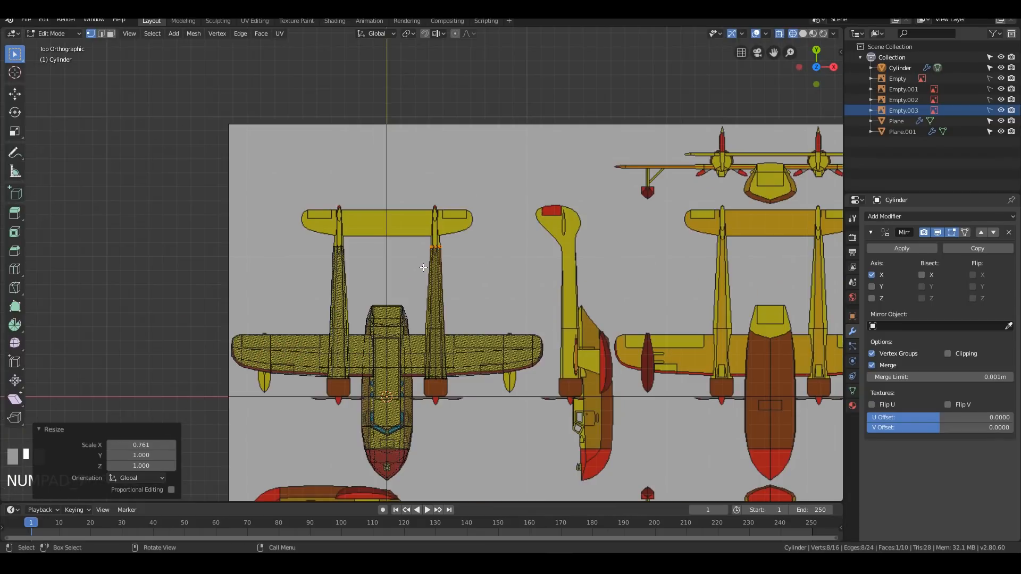
{"action": "middle_click_drag", "start_coordinate": [426, 392], "coordinate": [416, 259], "text": "shift"}
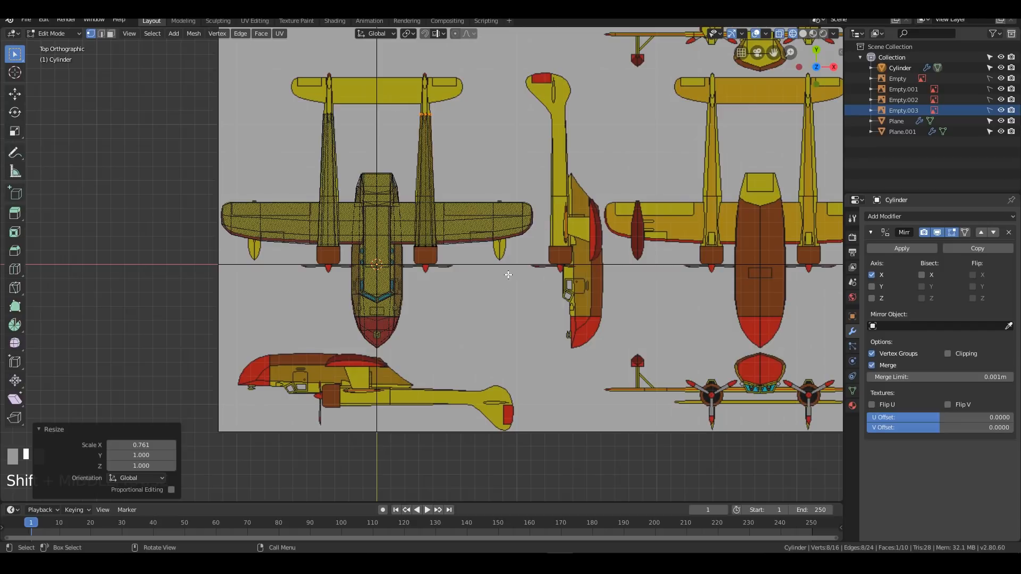
{"action": "middle_click_drag", "start_coordinate": [482, 140], "coordinate": [456, 280], "text": "shift"}
{"action": "key", "text": "KP_1"}
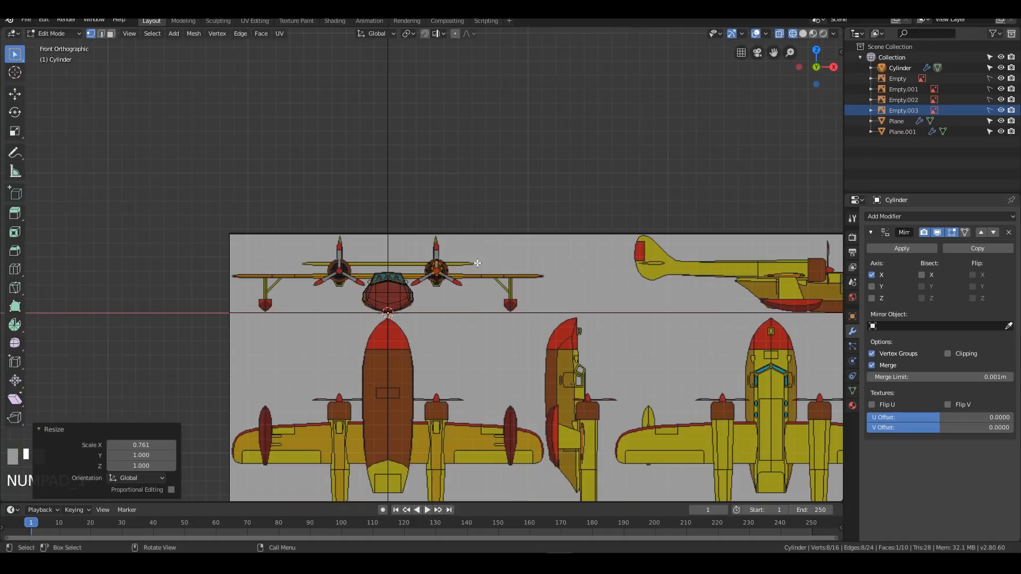
Step: Extrude the boom's rear end 0.284 m along Y to the trailing edge of the tail fin in right view
{"action": "key", "text": "KP_3"}
{"action": "scroll", "coordinate": [452, 246], "scroll_direction": "up", "scroll_amount": 8}
{"action": "middle_click_drag", "start_coordinate": [311, 266], "coordinate": [448, 274], "text": "shift"}
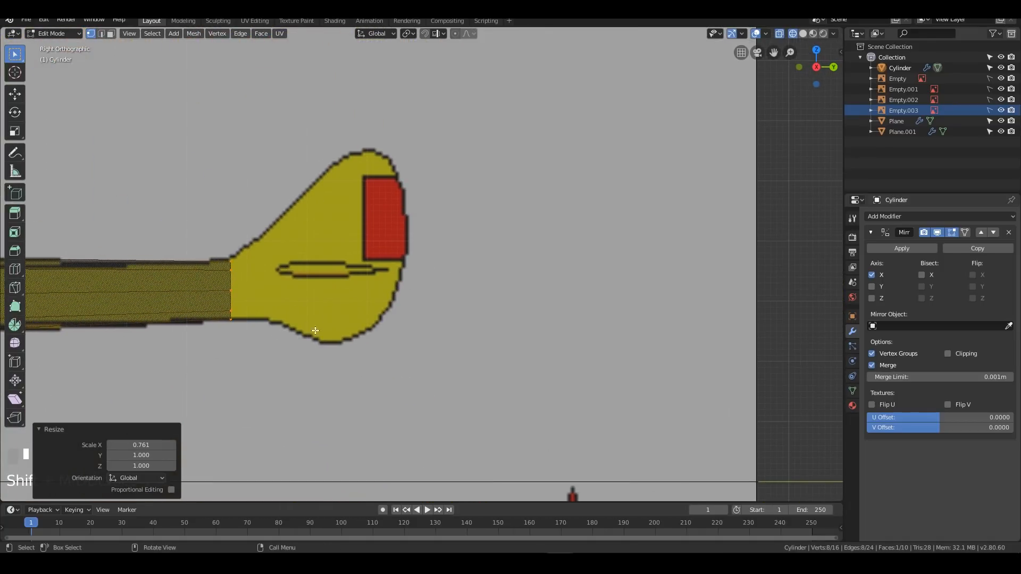
{"action": "middle_click_drag", "start_coordinate": [316, 330], "coordinate": [358, 303]}
{"action": "key", "text": "KP_3"}
{"action": "middle_click_drag", "start_coordinate": [260, 269], "coordinate": [294, 289]}
{"action": "key", "text": "KP_3"}
{"action": "key", "text": "e"}
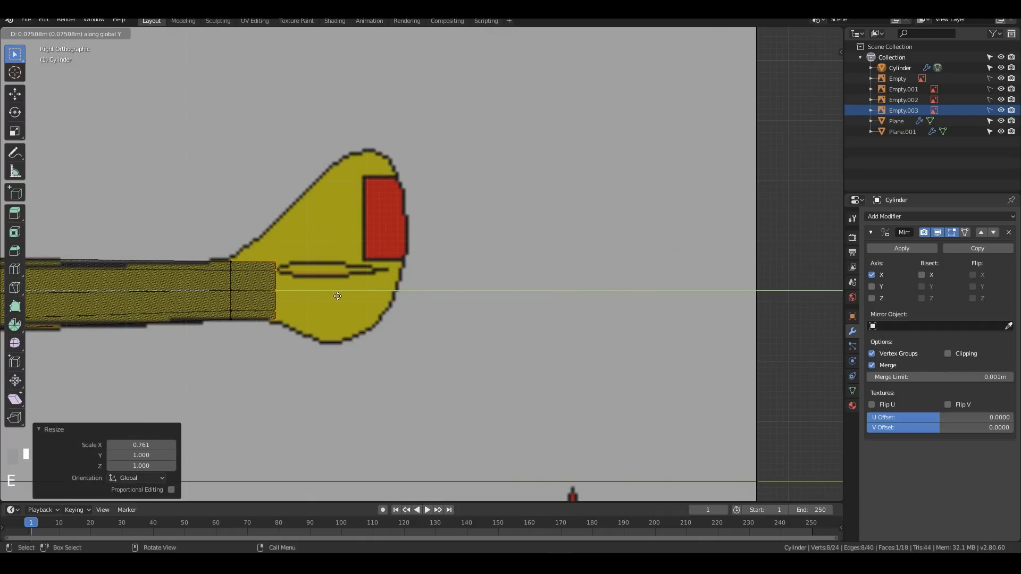
{"action": "left_click", "coordinate": [464, 295]}
Step: Narrow the extruded end to 0.312 along X and shift it about -0.0035 m in X onto the fin tip in the top blueprint
{"action": "key", "text": "KP_7"}
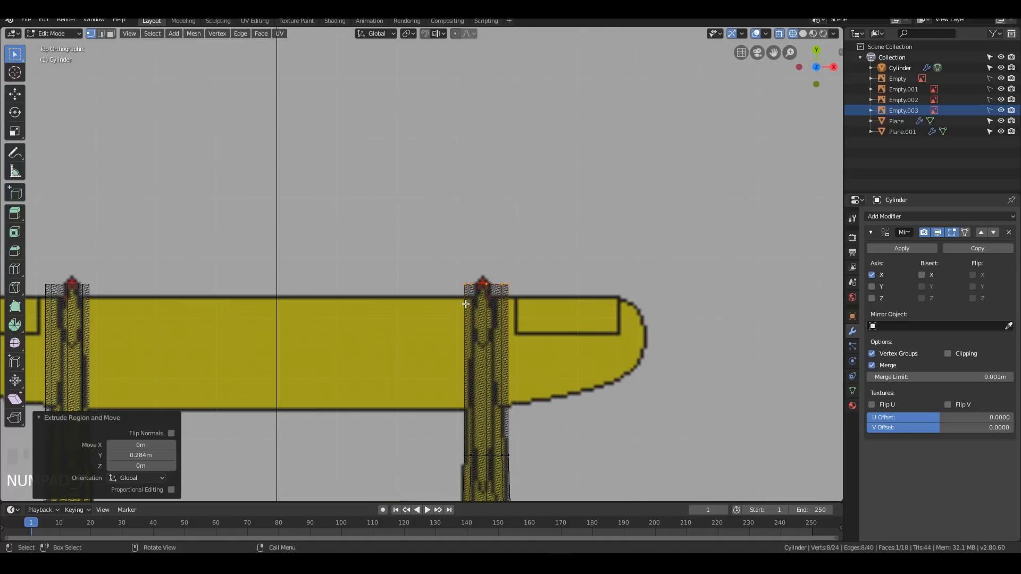
{"action": "key", "text": "s"}
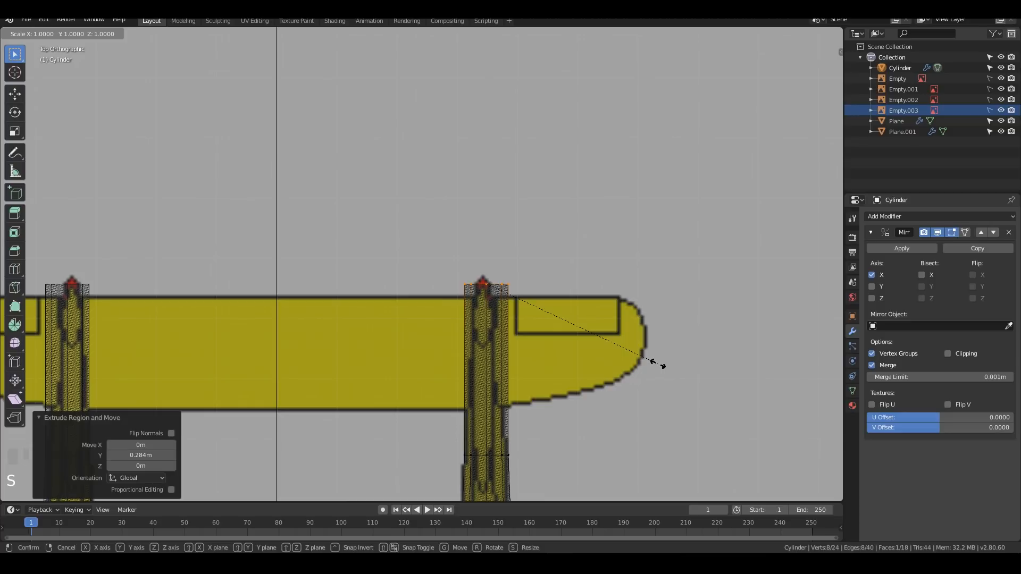
{"action": "key", "text": "shift+z"}
{"action": "key", "text": "x"}
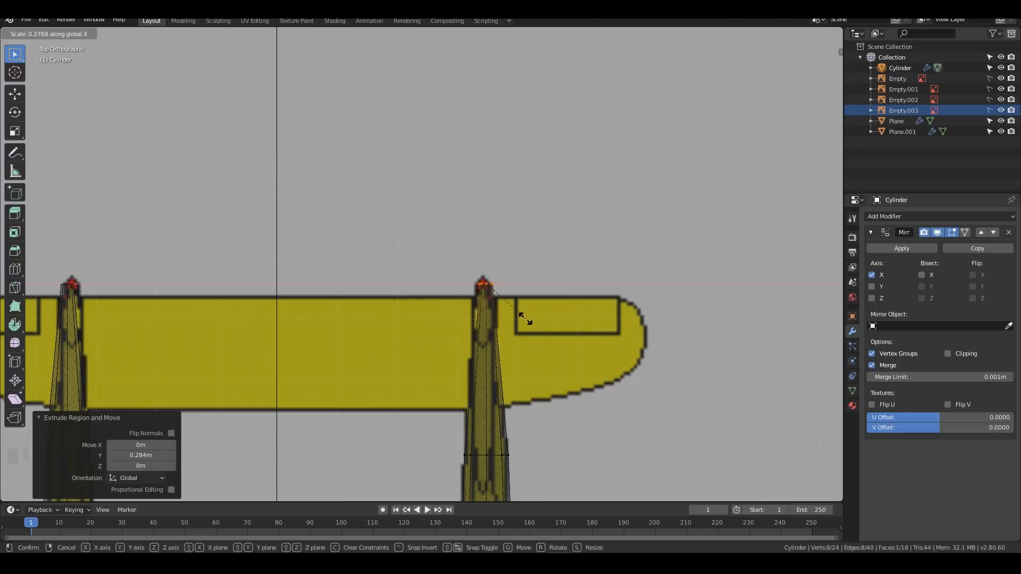
{"action": "left_click", "coordinate": [535, 319]}
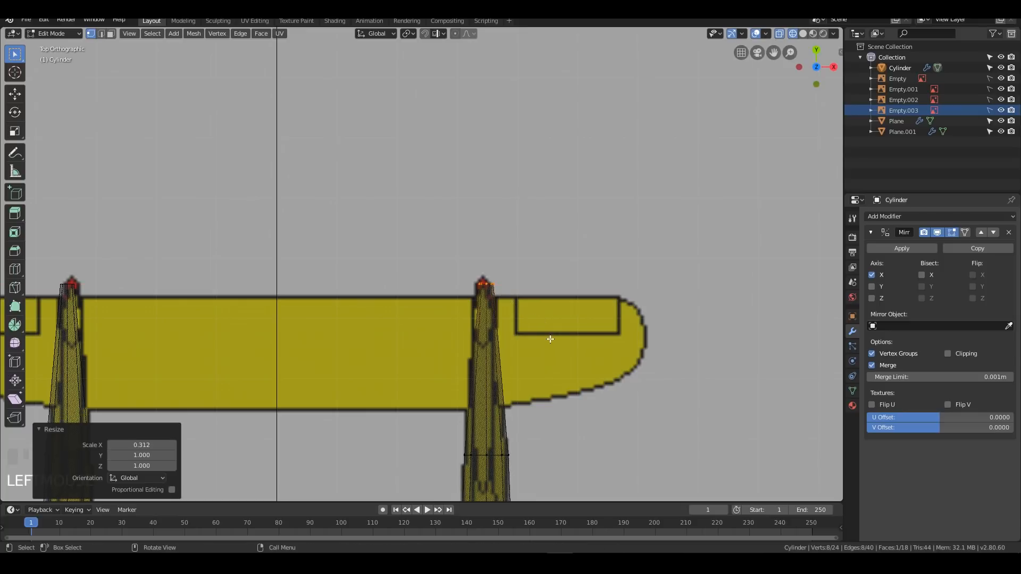
{"action": "key", "text": "g"}
{"action": "key", "text": "x"}
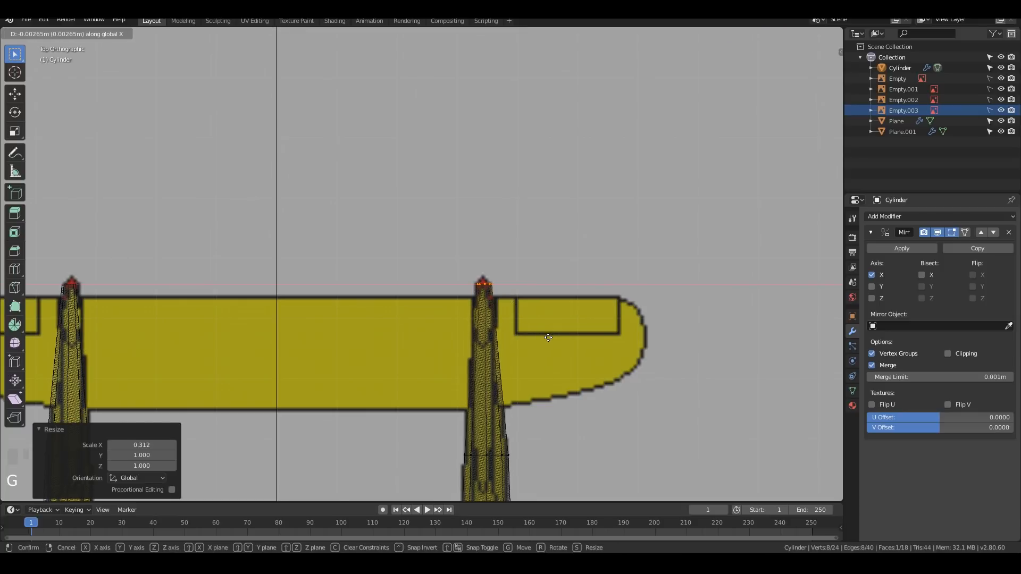
{"action": "left_click", "coordinate": [548, 337]}
Step: Try to delete a side face of the boom's tail section in face select mode
{"action": "middle_click_drag", "start_coordinate": [548, 338], "coordinate": [494, 278]}
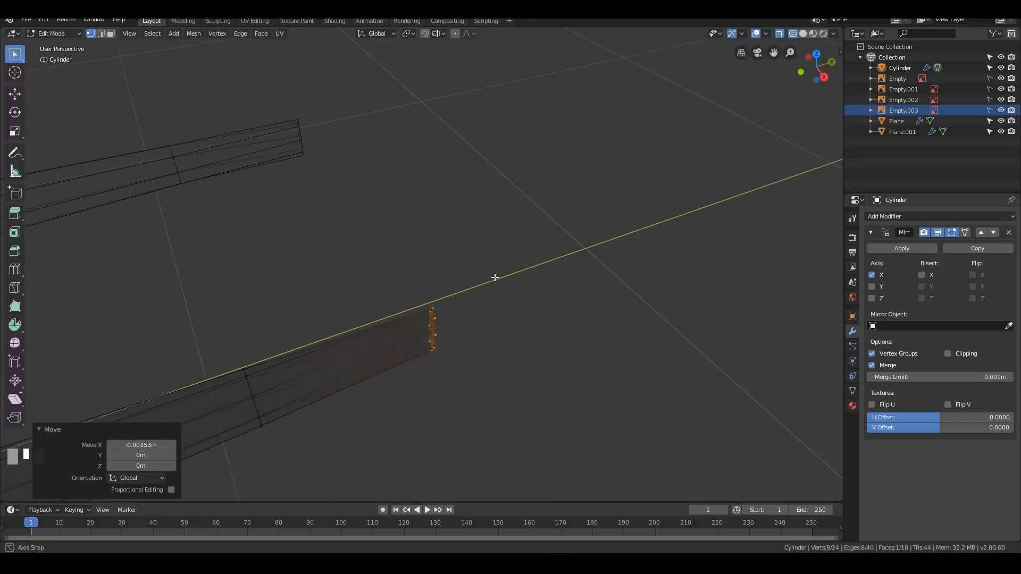
{"action": "key", "text": "3"}
{"action": "left_click", "coordinate": [296, 372]}
{"action": "key", "text": "x"}
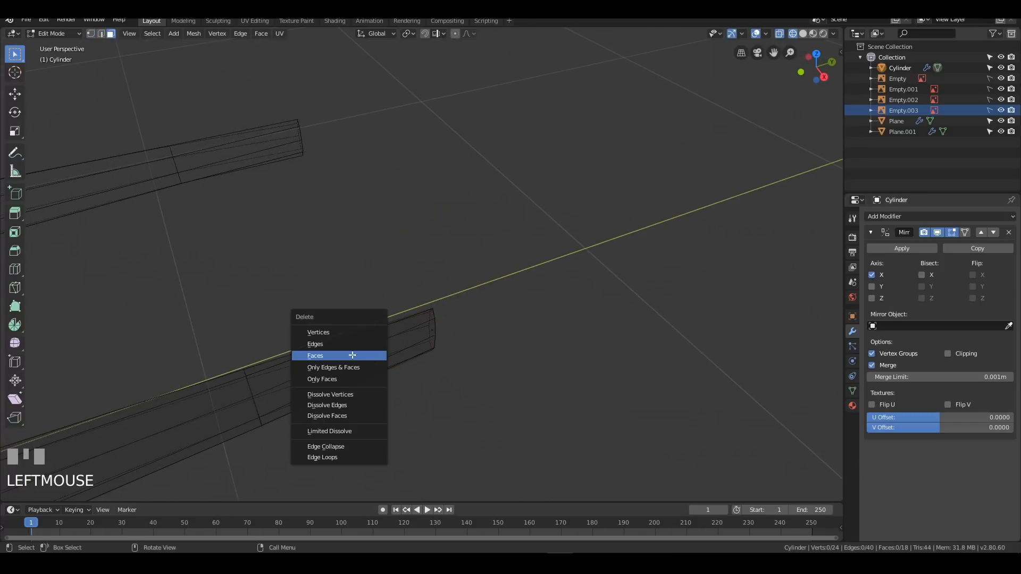
{"action": "left_click", "coordinate": [352, 355]}
Step: Switch to solid shading and add one loop cut around the boom's tail section in right view, slid to factor 0.398
{"action": "key", "text": "z"}
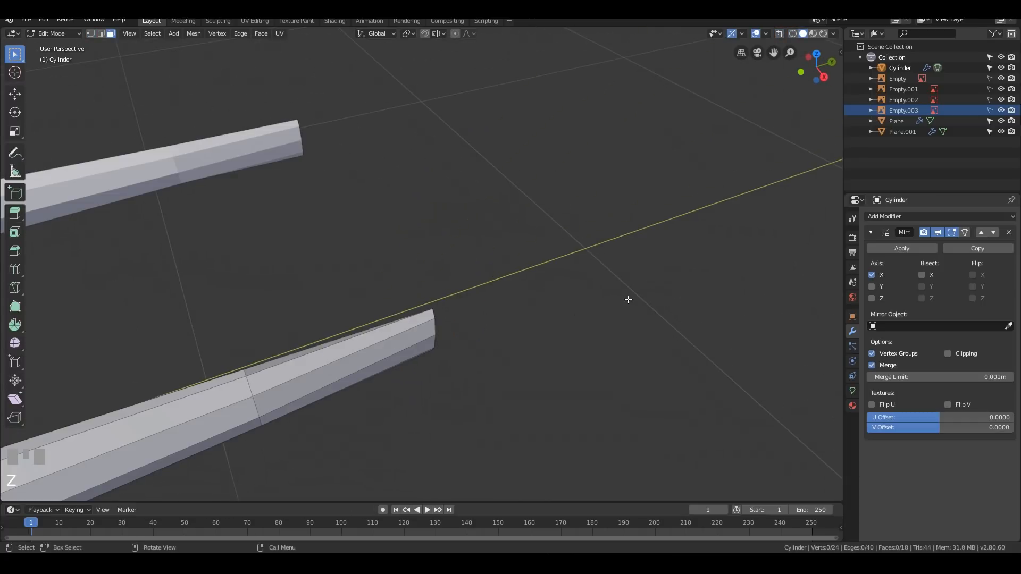
{"action": "key", "text": "KP_1"}
{"action": "key", "text": "KP_3"}
{"action": "key", "text": "ctrl+r"}
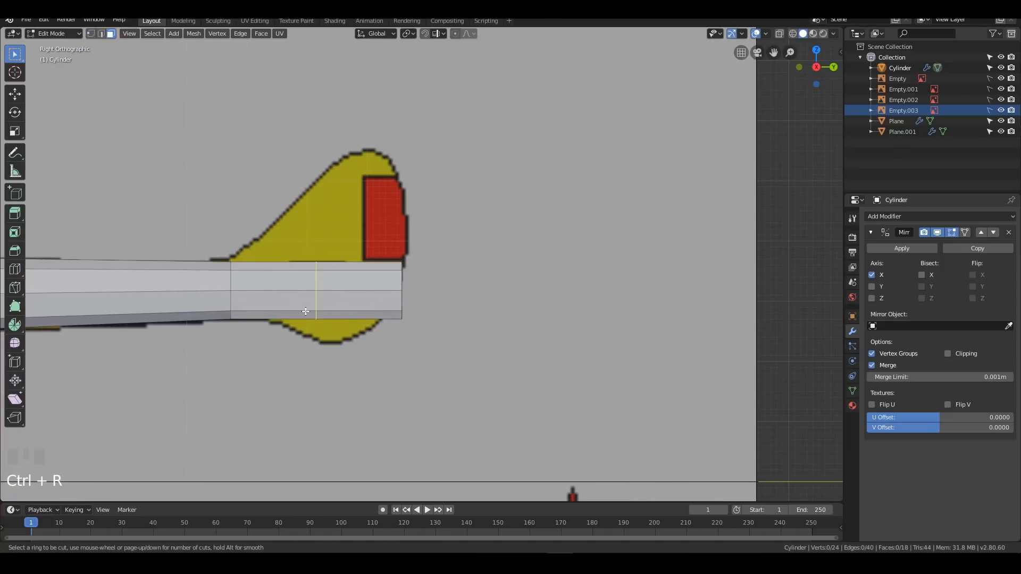
{"action": "left_click", "coordinate": [304, 293]}
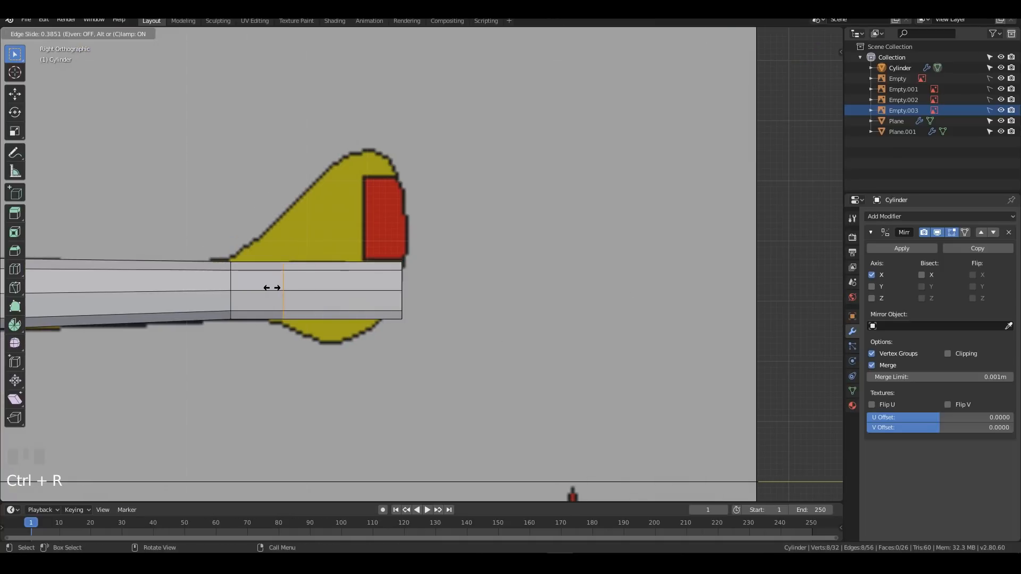
{"action": "left_click", "coordinate": [271, 288]}
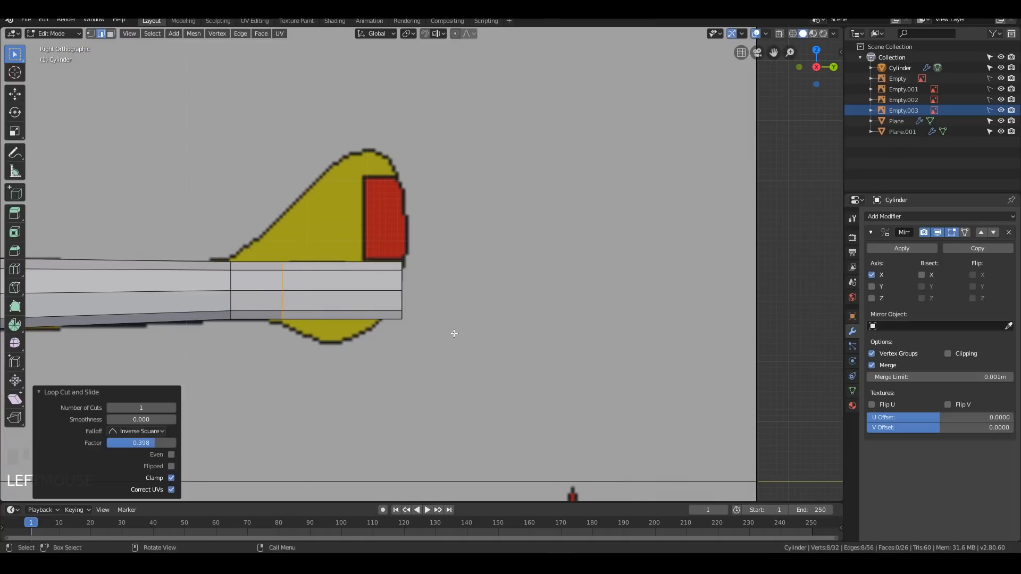
Step: Switch to wireframe shading and undo the last loop cut around the boom's tail section
{"action": "key", "text": "1"}
{"action": "key", "text": "z"}
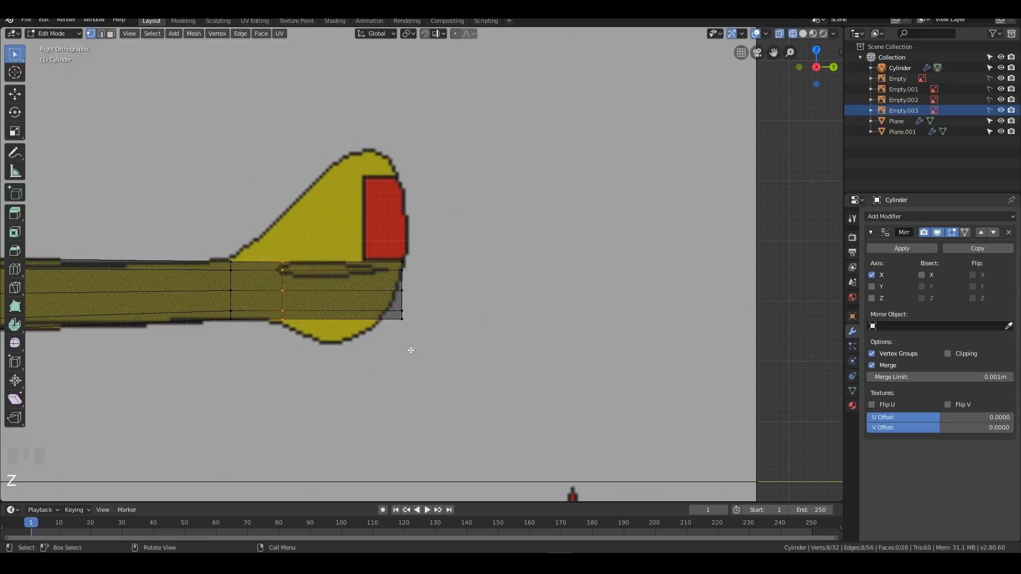
{"action": "key", "text": "ctrl+z"}
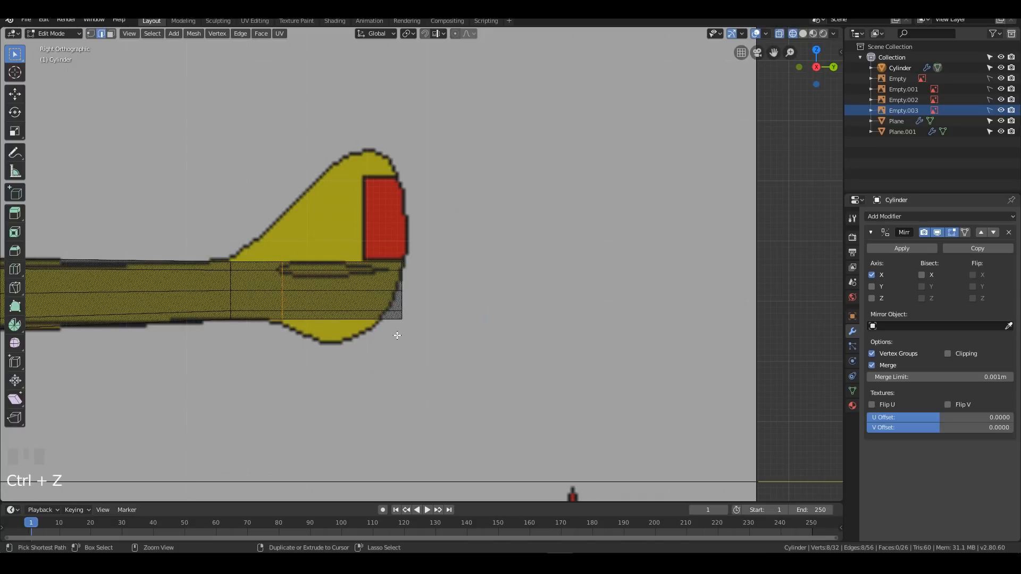
{"action": "left_click_drag", "start_coordinate": [361, 217], "coordinate": [468, 397]}
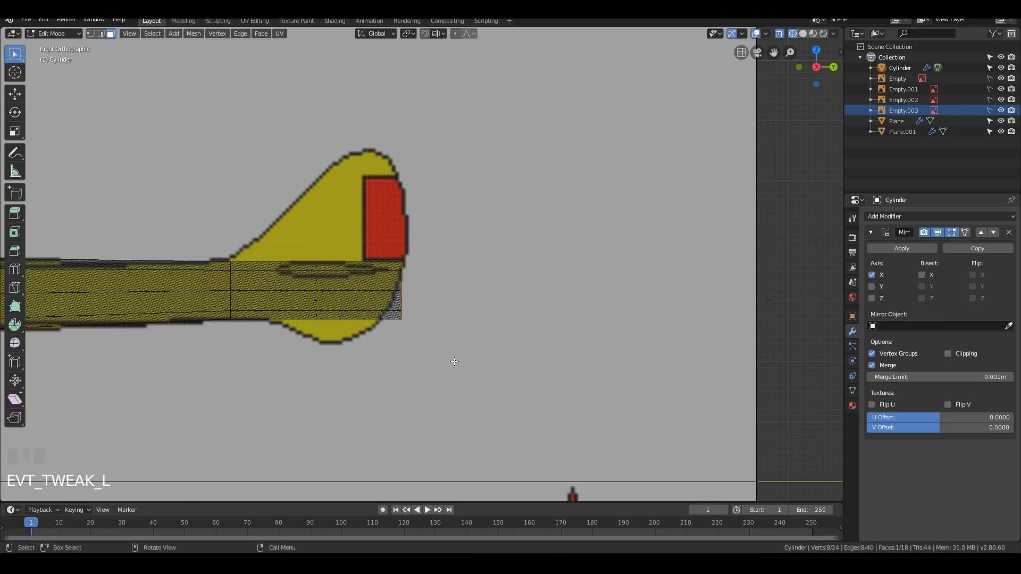
Step: Scale the boom's rear end vertices to 0.667 along Z and raise them 0.0124 m along Z
{"action": "key", "text": "1"}
{"action": "left_click_drag", "start_coordinate": [372, 232], "coordinate": [446, 381]}
{"action": "key", "text": "s"}
{"action": "key", "text": "z"}
{"action": "left_click", "coordinate": [468, 339]}
{"action": "key", "text": "g"}
{"action": "key", "text": "z"}
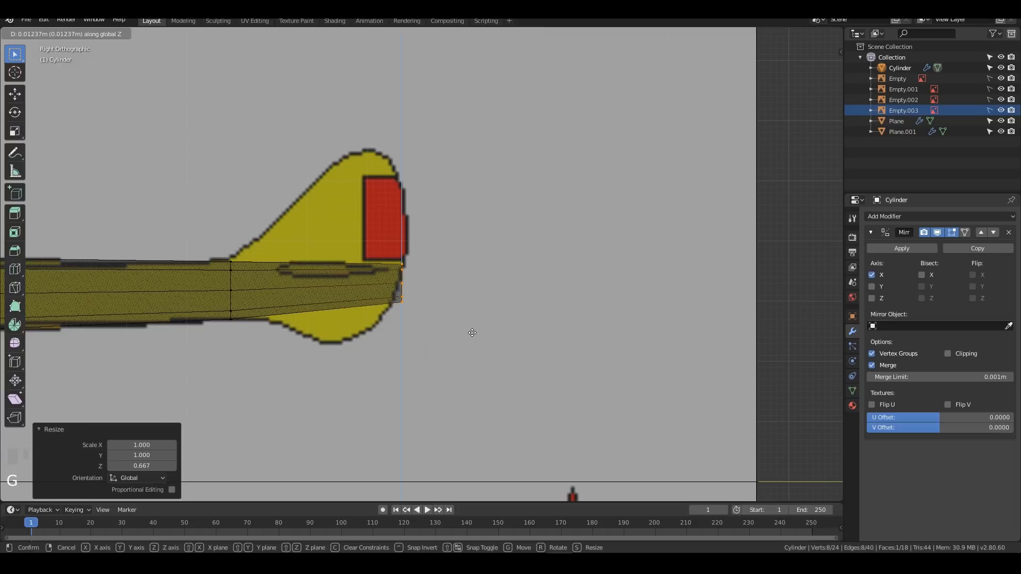
{"action": "left_click", "coordinate": [472, 333]}
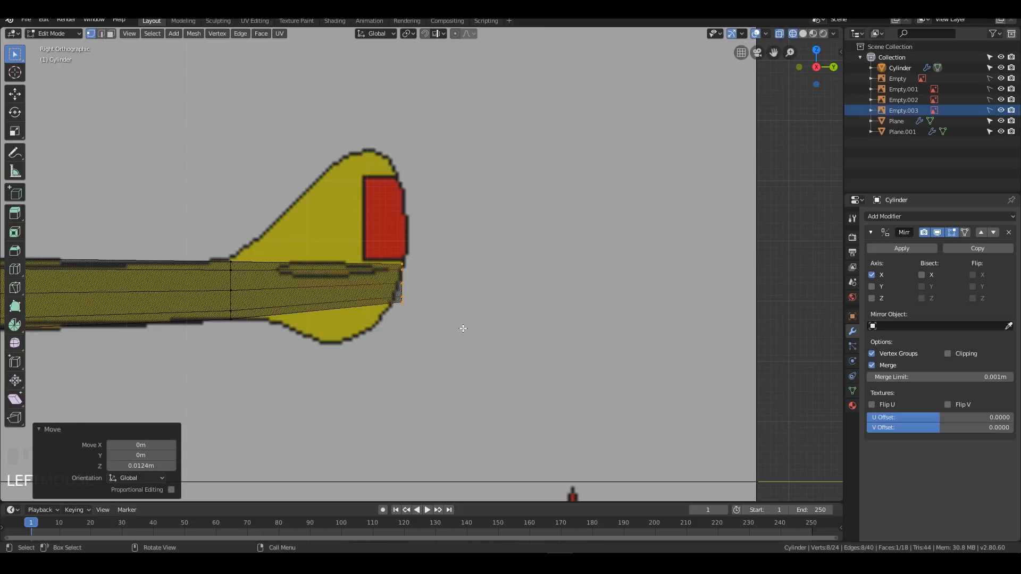
Step: Rotate the boom's rear end 18.7° in right view and shift it -0.00707 m along Y to follow the blueprint's trailing outline
{"action": "key", "text": "r"}
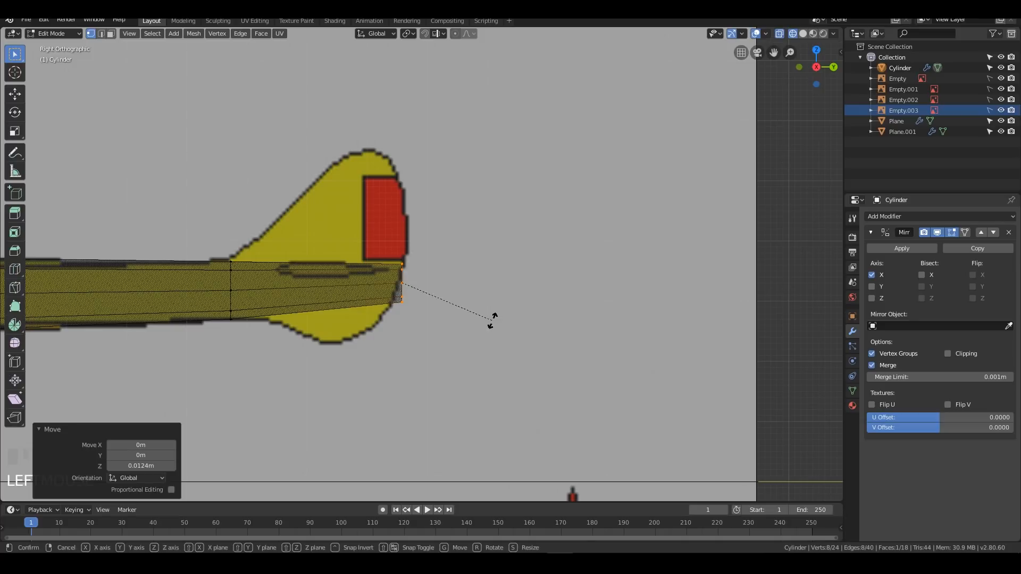
{"action": "left_click", "coordinate": [468, 341]}
{"action": "key", "text": "g"}
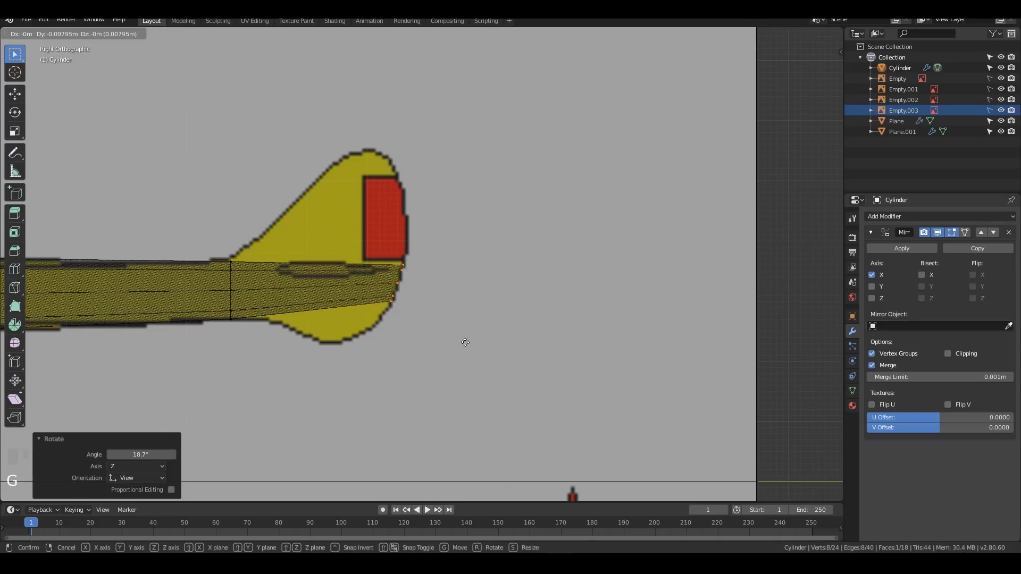
{"action": "left_click", "coordinate": [463, 341]}
Step: Add one loop cut around the boom's tail section, slid forward to factor 0.468
{"action": "key", "text": "ctrl+r"}
{"action": "left_click", "coordinate": [314, 281]}
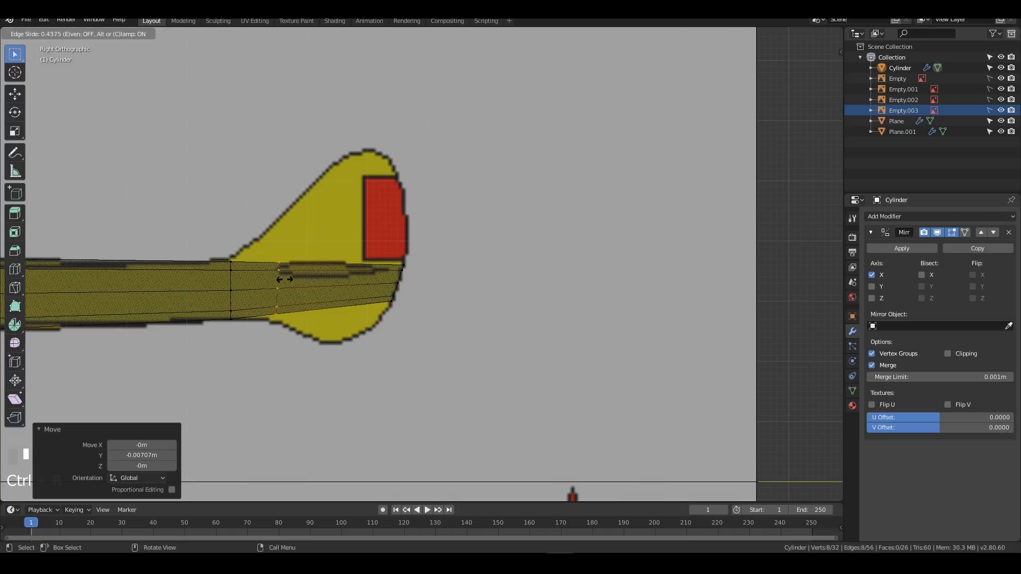
{"action": "left_click", "coordinate": [279, 277]}
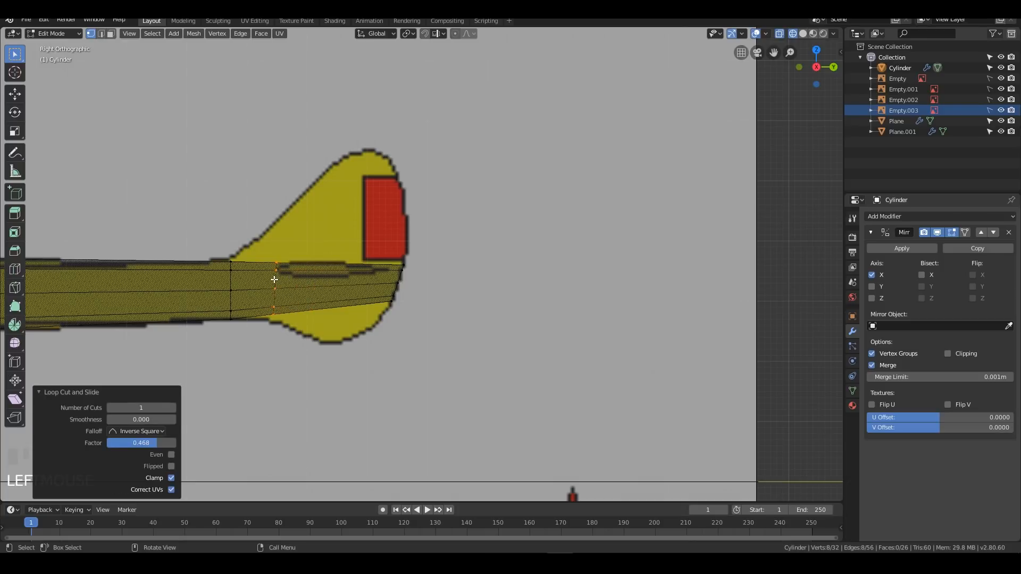
Step: In solid shading, extrude the four upper faces of the boom's tail section about 0.054 m upward for the fin
{"action": "key", "text": "3"}
{"action": "left_click", "coordinate": [296, 266]}
{"action": "middle_click_drag", "start_coordinate": [340, 266], "coordinate": [522, 339]}
{"action": "left_click", "coordinate": [477, 321]}
{"action": "left_click", "coordinate": [506, 387]}
{"action": "left_click", "coordinate": [483, 386], "text": "shift"}
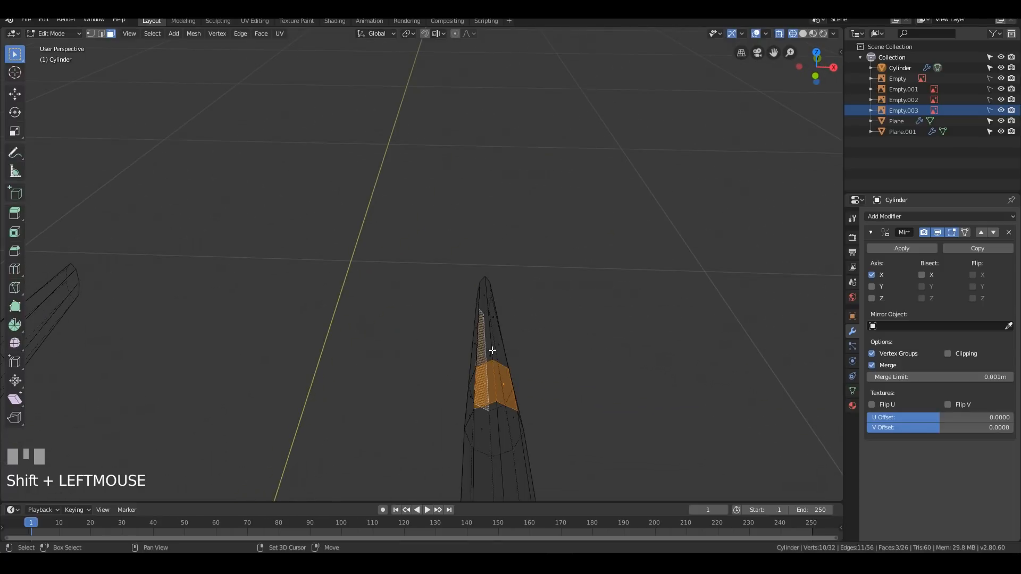
{"action": "key", "text": "z"}
{"action": "left_click", "coordinate": [486, 346]}
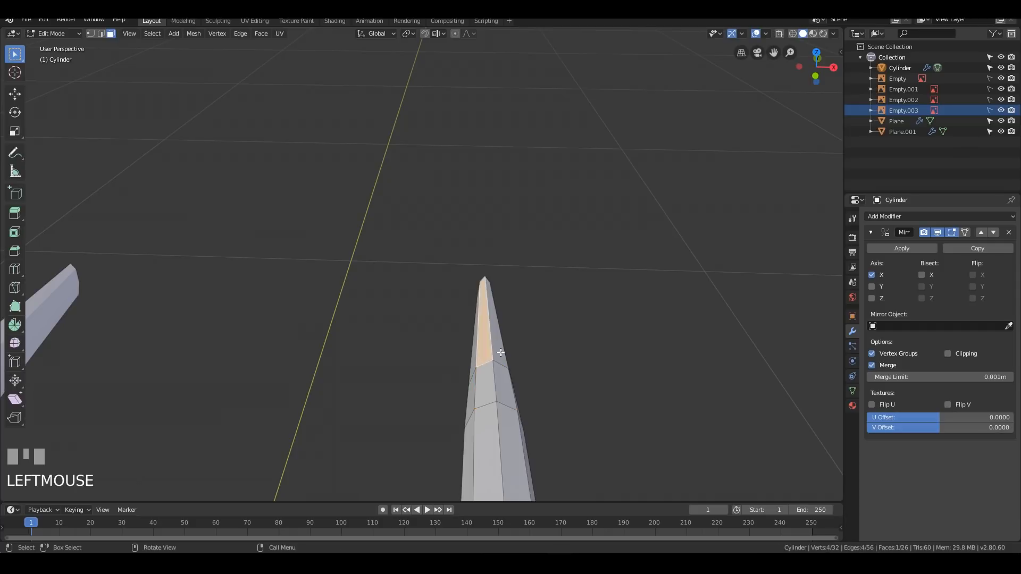
{"action": "left_click", "coordinate": [500, 358], "text": "shift"}
{"action": "left_click", "coordinate": [500, 381], "text": "shift"}
{"action": "left_click", "coordinate": [486, 385], "text": "shift"}
{"action": "middle_click_drag", "start_coordinate": [633, 333], "coordinate": [547, 306]}
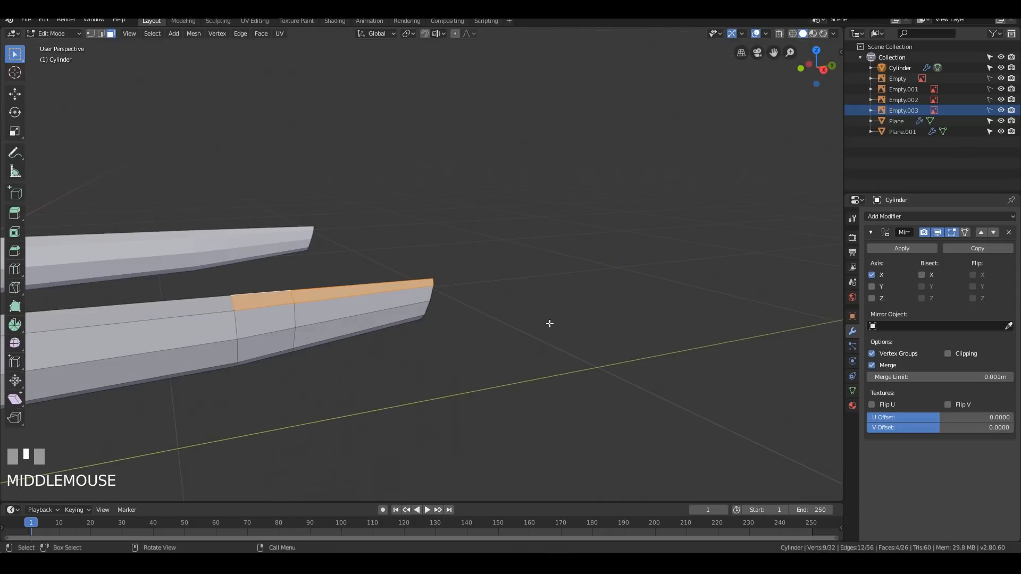
{"action": "key", "text": "KP_3"}
{"action": "key", "text": "e"}
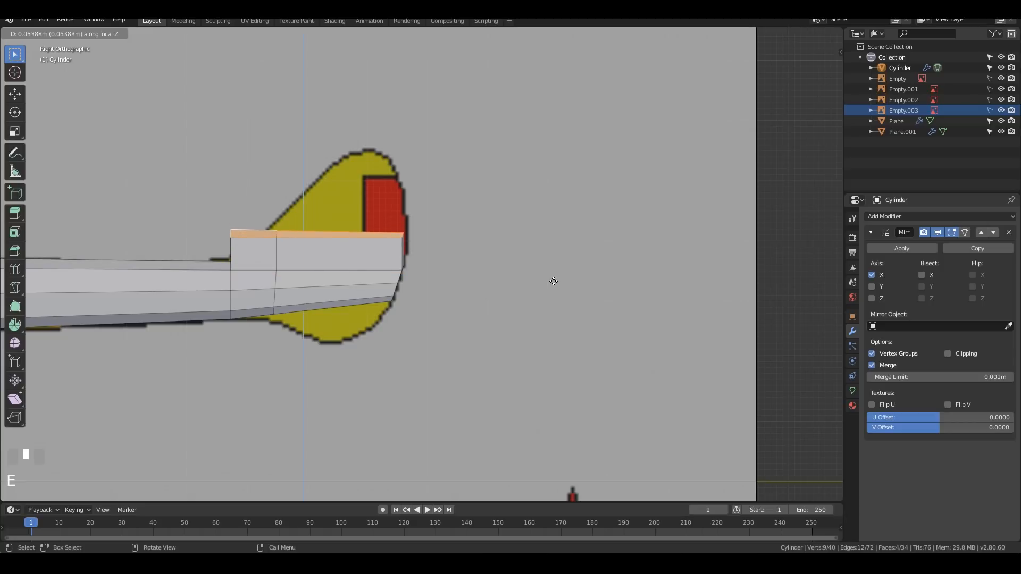
{"action": "left_click", "coordinate": [554, 280]}
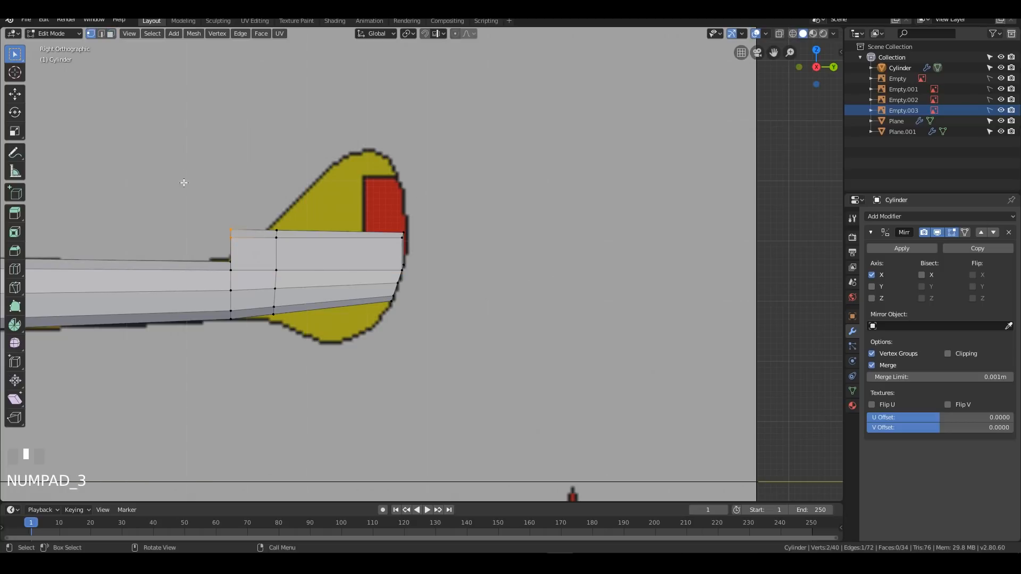
Step: Select all vertices of the extruded top in wireframe and move them 0.0742 m in Y and 0.14 m in Z
{"action": "left_click_drag", "start_coordinate": [183, 182], "coordinate": [471, 243]}
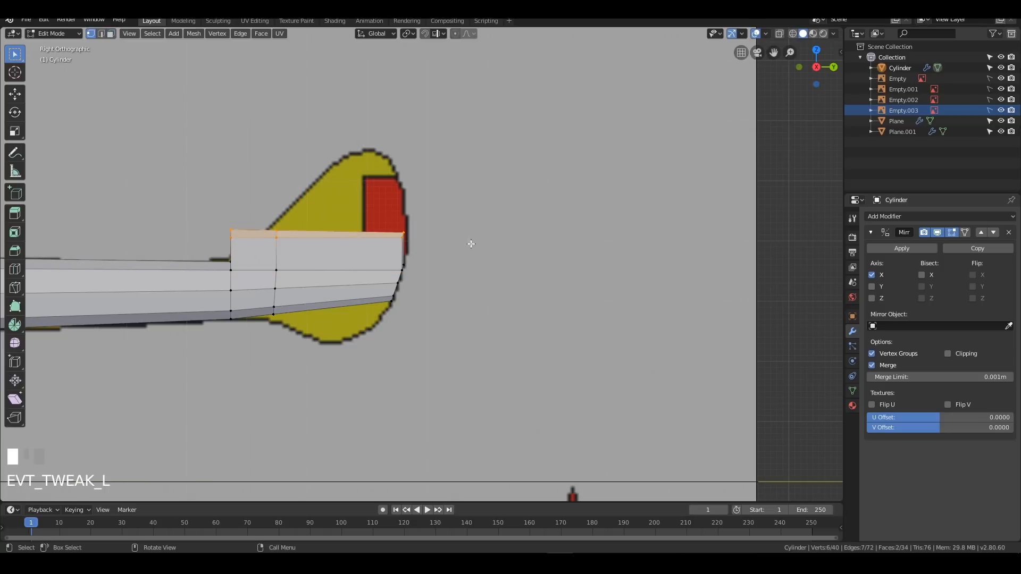
{"action": "key", "text": "alt+z"}
{"action": "left_click_drag", "start_coordinate": [181, 216], "coordinate": [456, 250]}
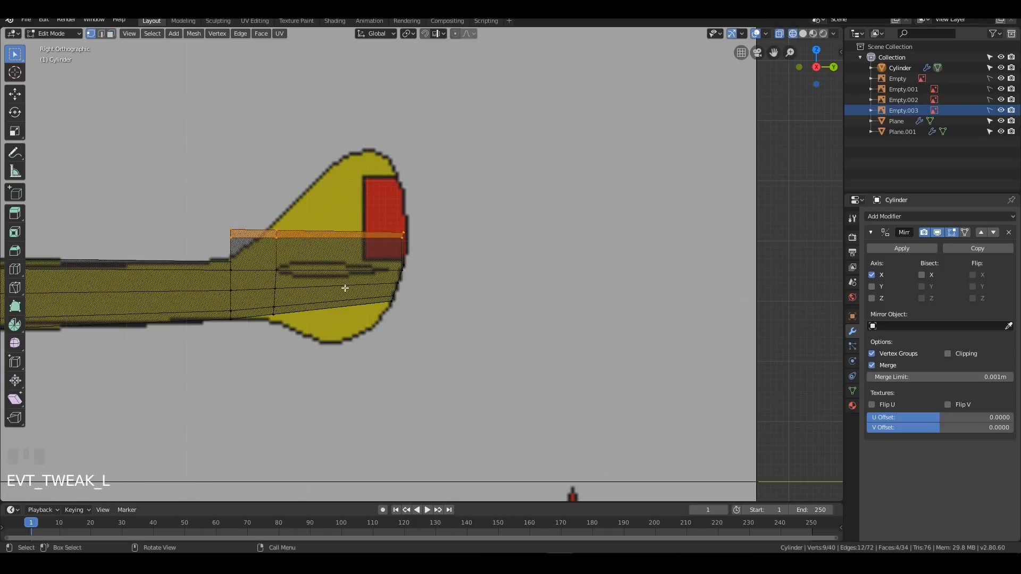
{"action": "key", "text": "g"}
{"action": "left_click", "coordinate": [409, 241]}
Step: Scale the fin's top to 0.234 and move it 0.03 m in Y and 0.000883 m in Z onto the blueprint's fin tip
{"action": "key", "text": "s"}
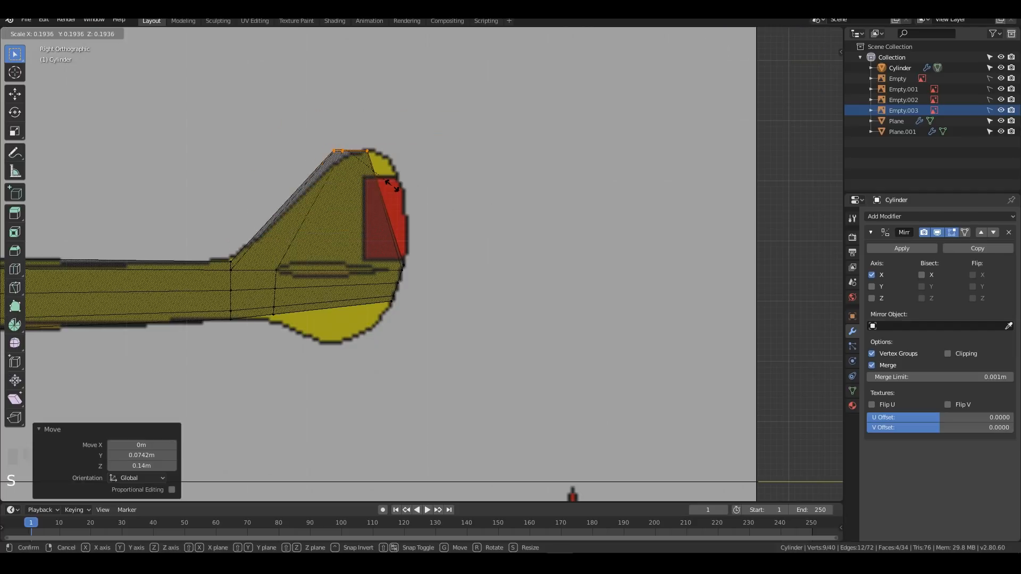
{"action": "left_click", "coordinate": [412, 187]}
{"action": "key", "text": "g"}
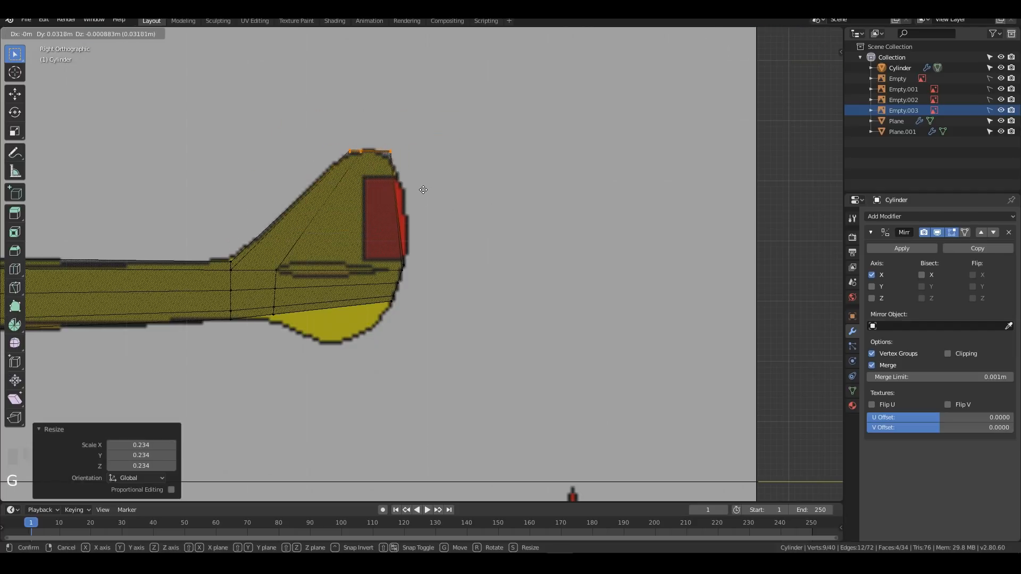
{"action": "left_click", "coordinate": [423, 188]}
{"action": "middle_click_drag", "start_coordinate": [422, 189], "coordinate": [454, 220]}
{"action": "key", "text": "KP_3"}
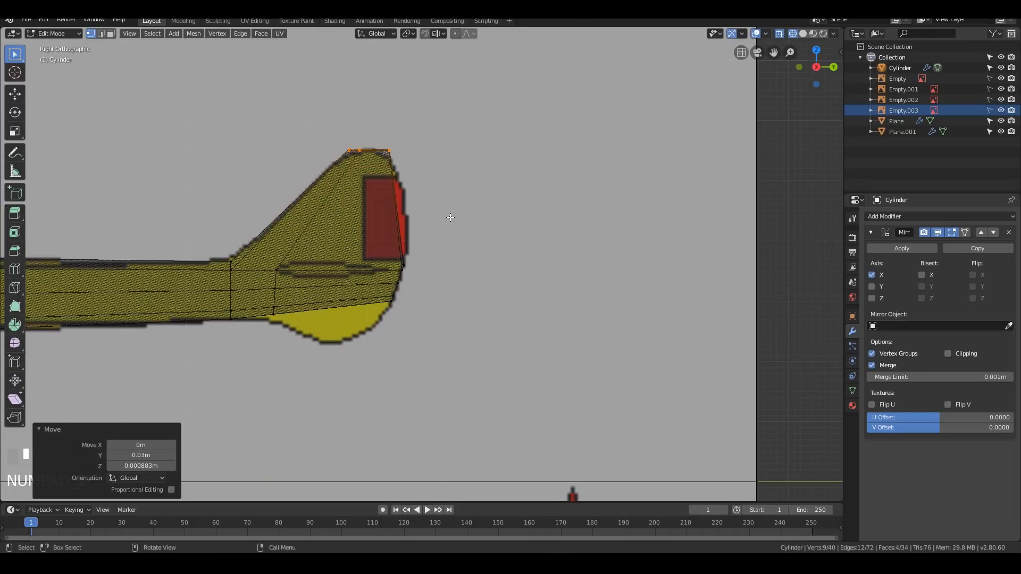
Step: Try sliding a single side vertex at the fin's front base rearward along its edge by factor 0.334
{"action": "scroll", "coordinate": [440, 158], "scroll_direction": "up", "scroll_amount": 2}
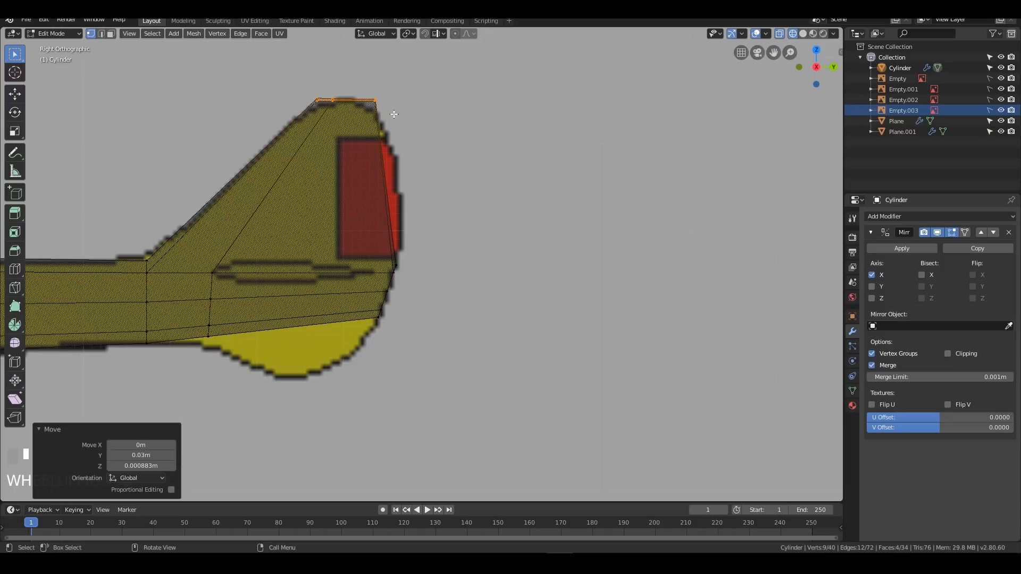
{"action": "middle_click_drag", "start_coordinate": [317, 190], "coordinate": [426, 198], "text": "shift"}
{"action": "left_click", "coordinate": [251, 282]}
{"action": "middle_click_drag", "start_coordinate": [252, 282], "coordinate": [312, 330]}
{"action": "key", "text": "g"}
{"action": "key", "text": "g"}
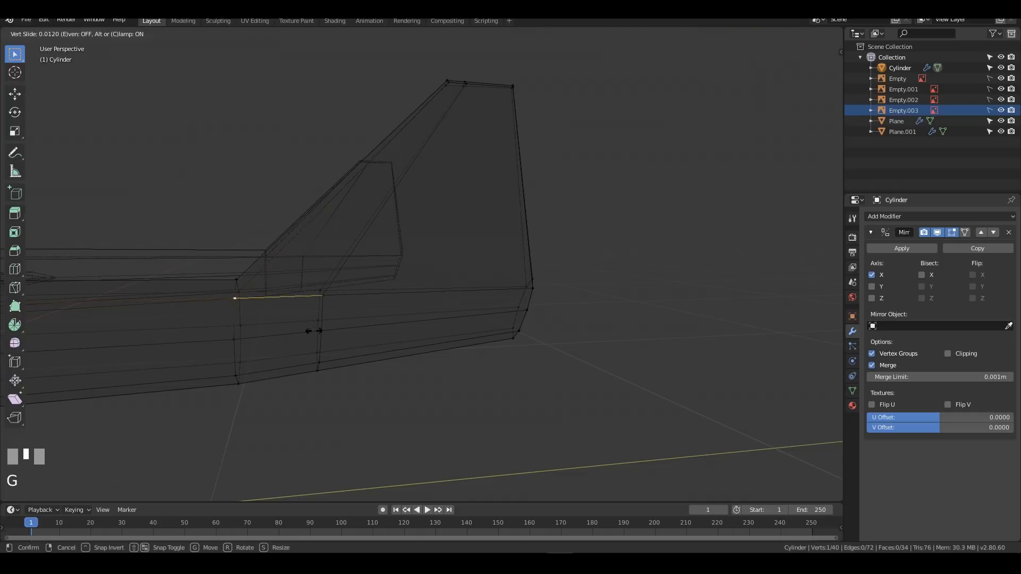
{"action": "left_click", "coordinate": [341, 322]}
{"action": "mouse_move", "coordinate": [342, 322]}
{"action": "middle_mouse_down"}
{"action": "mouse_move", "coordinate": [397, 262]}
{"action": "mouse_move", "coordinate": [452, 255]}
{"action": "mouse_move", "coordinate": [433, 235]}
{"action": "mouse_move", "coordinate": [397, 241]}
{"action": "mouse_move", "coordinate": [399, 296]}
{"action": "mouse_move", "coordinate": [344, 319]}
{"action": "middle_mouse_up"}
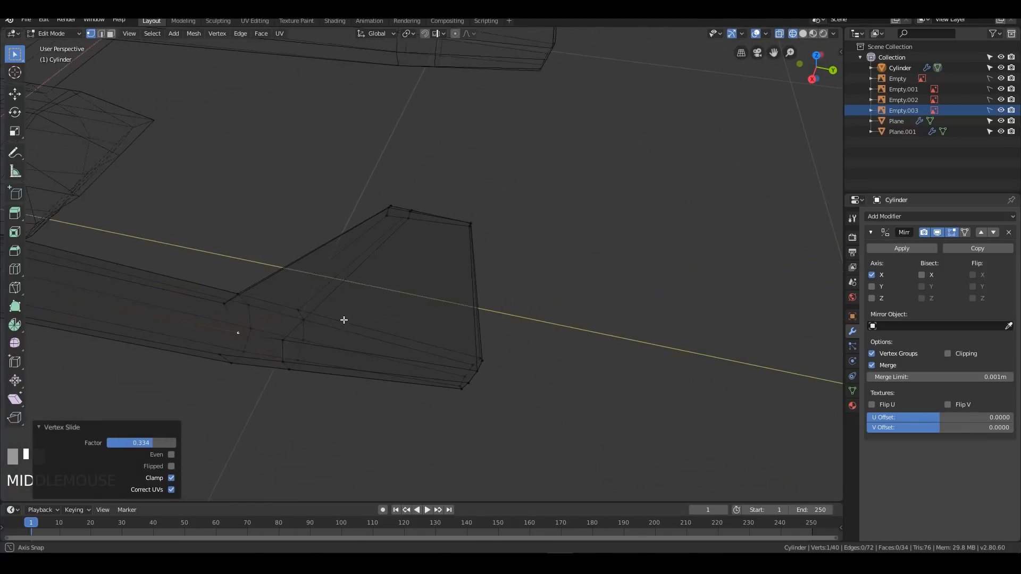
{"action": "left_click", "coordinate": [383, 227]}
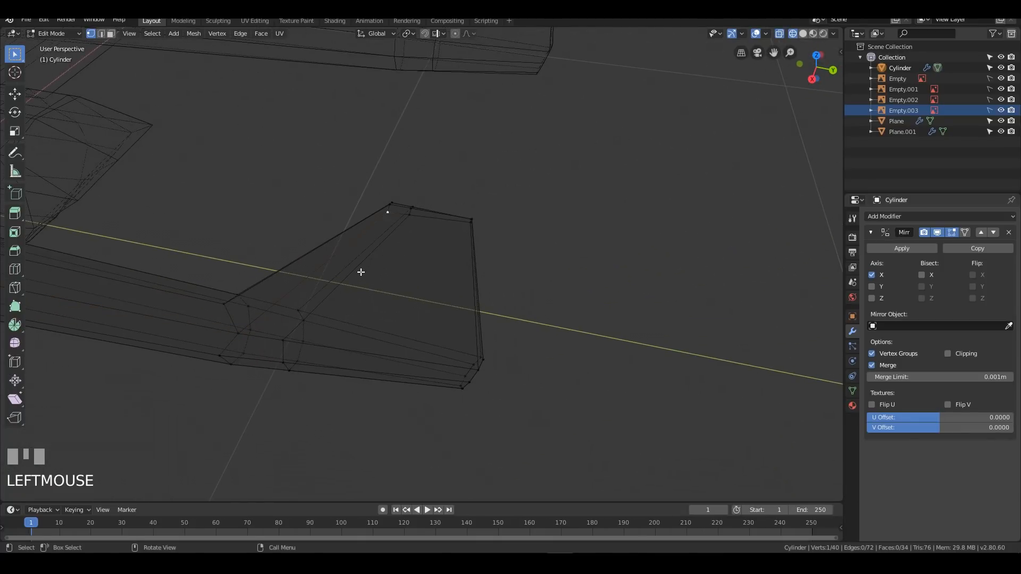
{"action": "key", "text": "ctrl+z"}
Step: Slide both side vertices at the fin's front base rearward along their edges by factor 0.509
{"action": "middle_click_drag", "start_coordinate": [246, 308], "coordinate": [417, 299]}
{"action": "left_click", "coordinate": [237, 281], "text": "shift"}
{"action": "key", "text": "g"}
{"action": "key", "text": "g"}
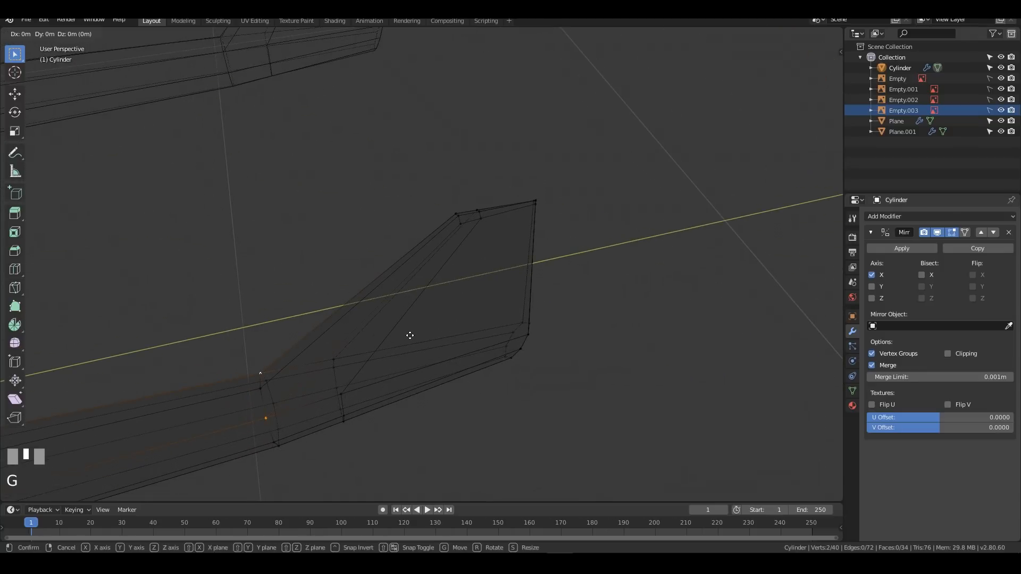
{"action": "left_click", "coordinate": [450, 333]}
Step: Switch to solid shading and slide the same two fin base vertices further rearward by factor 0.548
{"action": "key", "text": "z"}
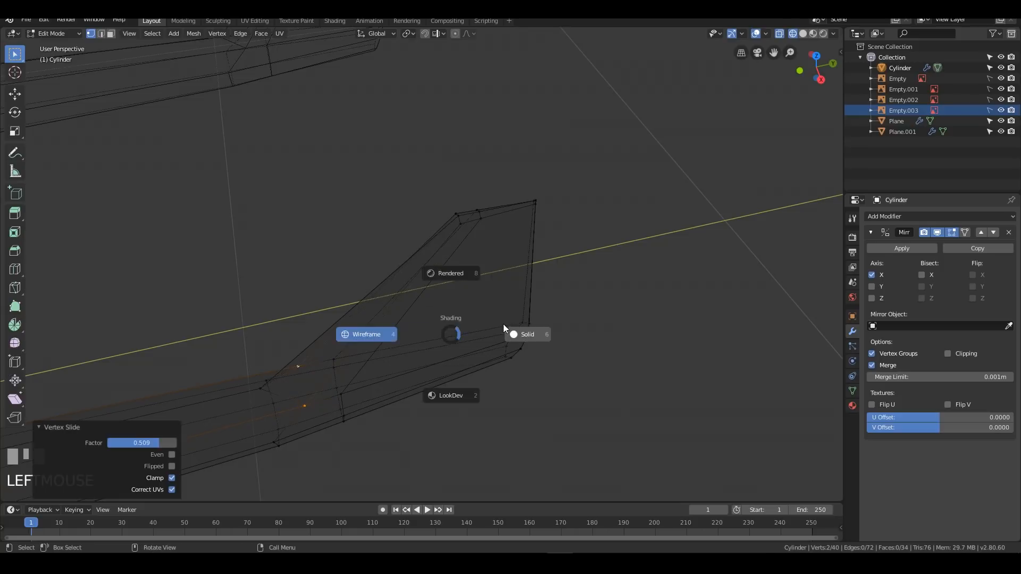
{"action": "left_click", "coordinate": [513, 329]}
{"action": "middle_click_drag", "start_coordinate": [467, 354], "coordinate": [473, 301], "text": "shift"}
{"action": "mouse_move", "coordinate": [473, 301]}
{"action": "middle_mouse_down"}
{"action": "mouse_move", "coordinate": [455, 301]}
{"action": "mouse_move", "coordinate": [543, 254]}
{"action": "mouse_move", "coordinate": [627, 237]}
{"action": "mouse_move", "coordinate": [629, 292]}
{"action": "mouse_move", "coordinate": [456, 285]}
{"action": "mouse_move", "coordinate": [440, 296]}
{"action": "middle_mouse_up"}
{"action": "key", "text": "g"}
{"action": "key", "text": "g"}
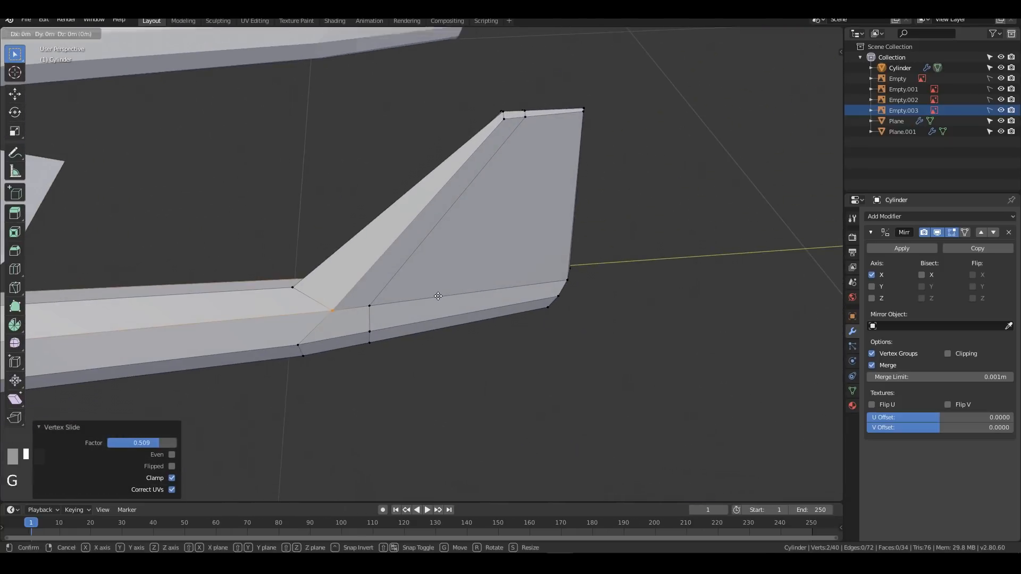
{"action": "left_click", "coordinate": [458, 293]}
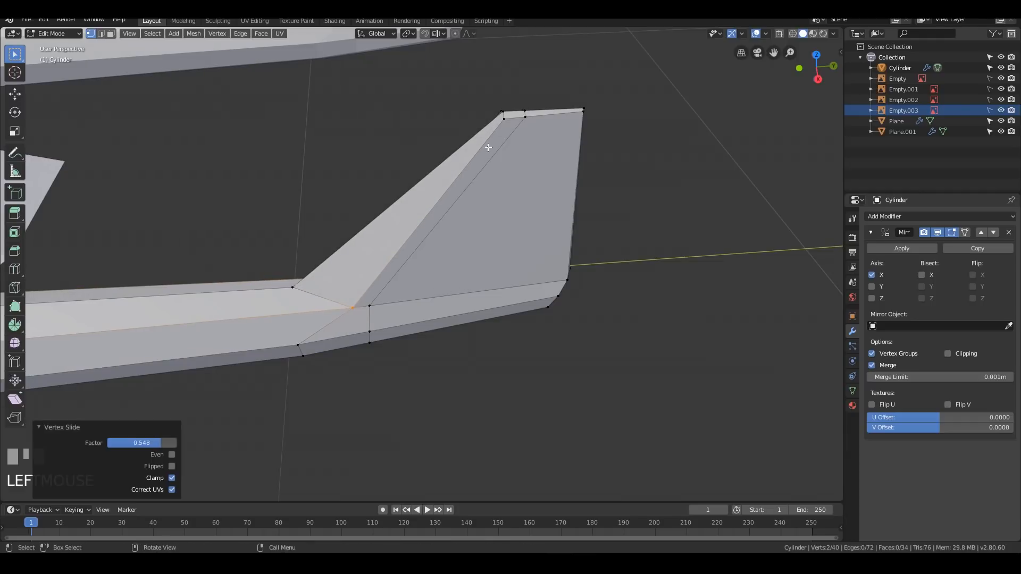
Step: Slide the two front side vertices at the fin's tip rearward along the top edges toward the neighbouring vertices
{"action": "middle_click_drag", "start_coordinate": [501, 123], "coordinate": [612, 229], "text": "shift"}
{"action": "left_click", "coordinate": [445, 253], "text": "shift"}
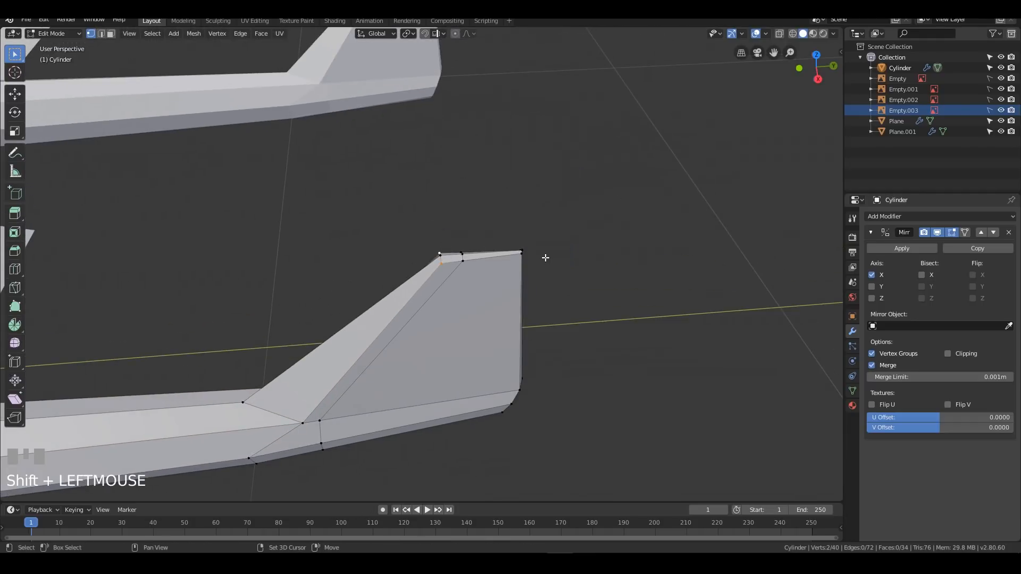
{"action": "key", "text": "g"}
{"action": "key", "text": "g"}
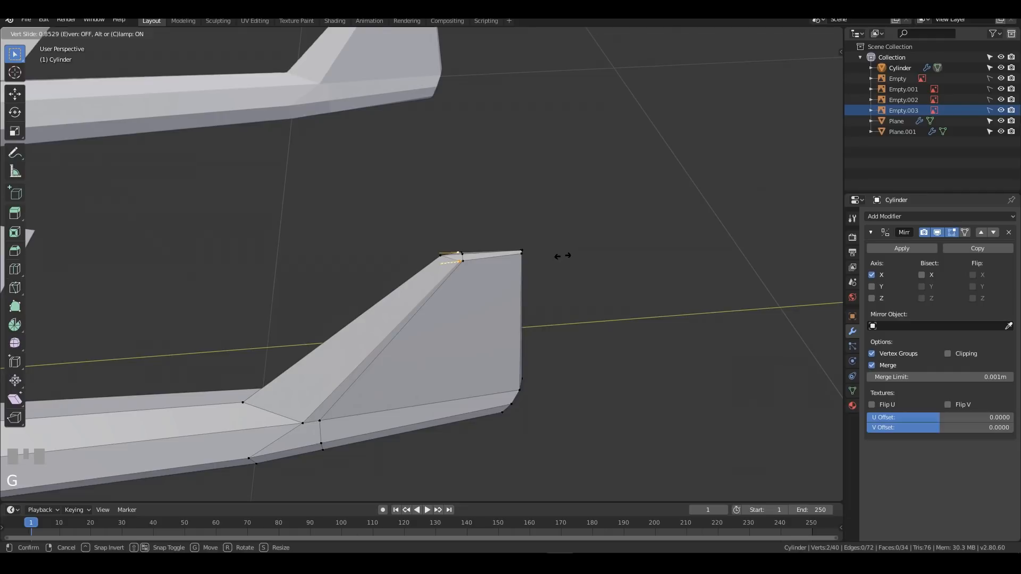
{"action": "left_click", "coordinate": [565, 256]}
{"action": "middle_click_drag", "start_coordinate": [570, 258], "coordinate": [525, 258]}
{"action": "left_click", "coordinate": [531, 260]}
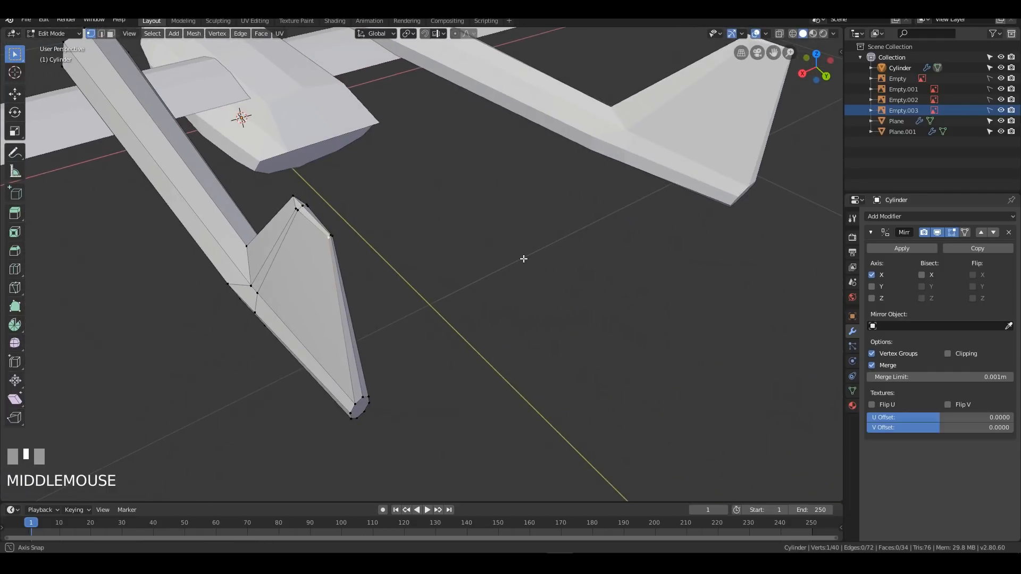
{"action": "middle_click_drag", "start_coordinate": [338, 234], "coordinate": [486, 289]}
{"action": "left_click", "coordinate": [492, 250], "text": "shift"}
{"action": "key", "text": "g"}
{"action": "key", "text": "g"}
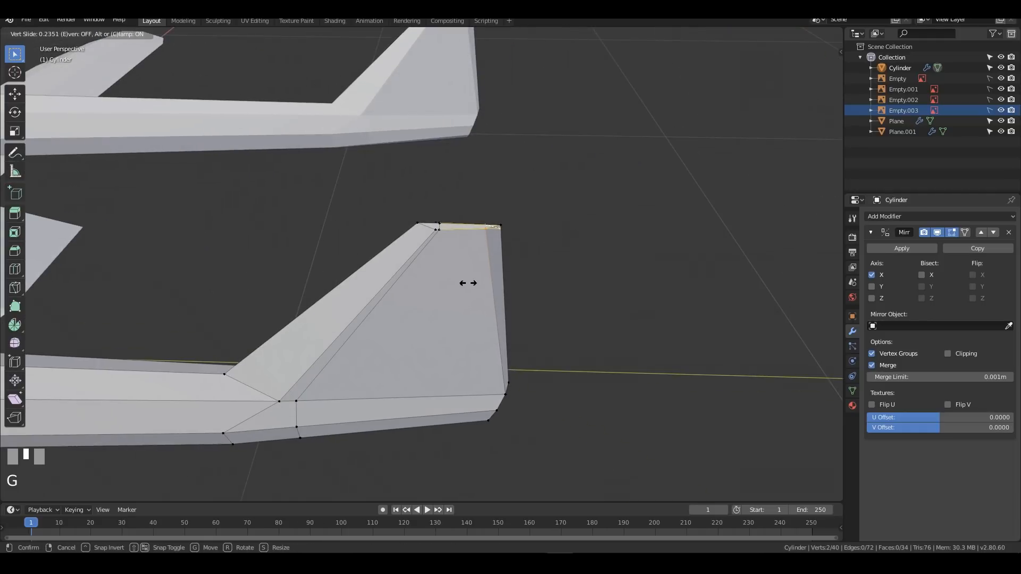
{"action": "key", "text": "Escape"}
Step: Inspect the whole model in object mode and compare the tail fin with the side blueprint in wireframe right view
{"action": "middle_click_drag", "start_coordinate": [690, 378], "coordinate": [600, 358]}
{"action": "key", "text": "Tab"}
{"action": "scroll", "coordinate": [691, 367], "scroll_direction": "down", "scroll_amount": 2}
{"action": "mouse_move", "coordinate": [691, 367]}
{"action": "middle_mouse_down"}
{"action": "mouse_move", "coordinate": [526, 335]}
{"action": "mouse_move", "coordinate": [552, 328]}
{"action": "mouse_move", "coordinate": [442, 303]}
{"action": "mouse_move", "coordinate": [340, 317]}
{"action": "mouse_move", "coordinate": [505, 333]}
{"action": "mouse_move", "coordinate": [471, 314]}
{"action": "middle_mouse_up"}
{"action": "scroll", "coordinate": [552, 325], "scroll_direction": "down", "scroll_amount": 5}
{"action": "key", "text": "KP_3"}
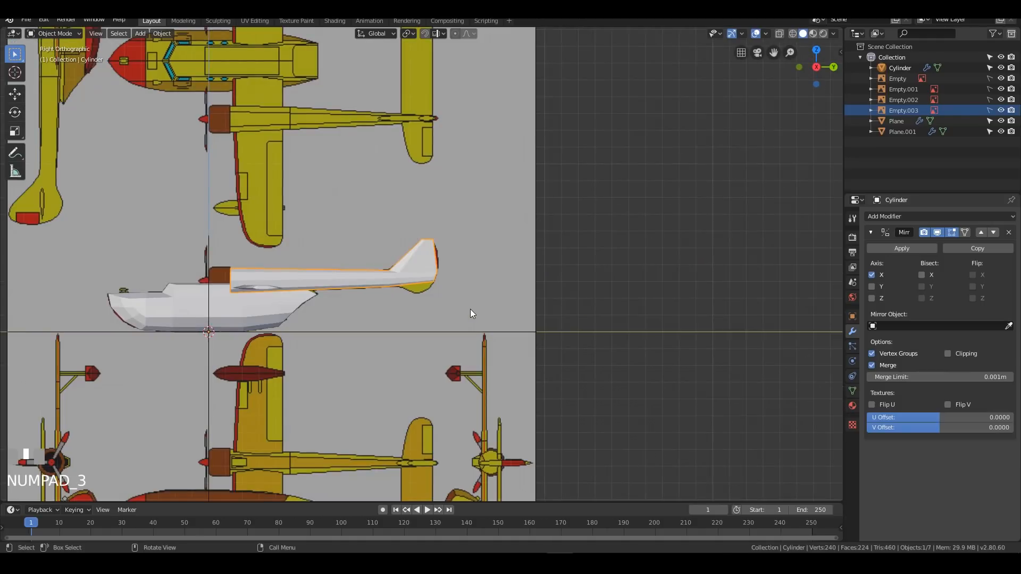
{"action": "key", "text": "z"}
{"action": "left_click", "coordinate": [388, 315]}
{"action": "scroll", "coordinate": [579, 262], "scroll_direction": "up", "scroll_amount": 5}
{"action": "middle_click_drag", "start_coordinate": [578, 262], "coordinate": [626, 265], "text": "shift"}
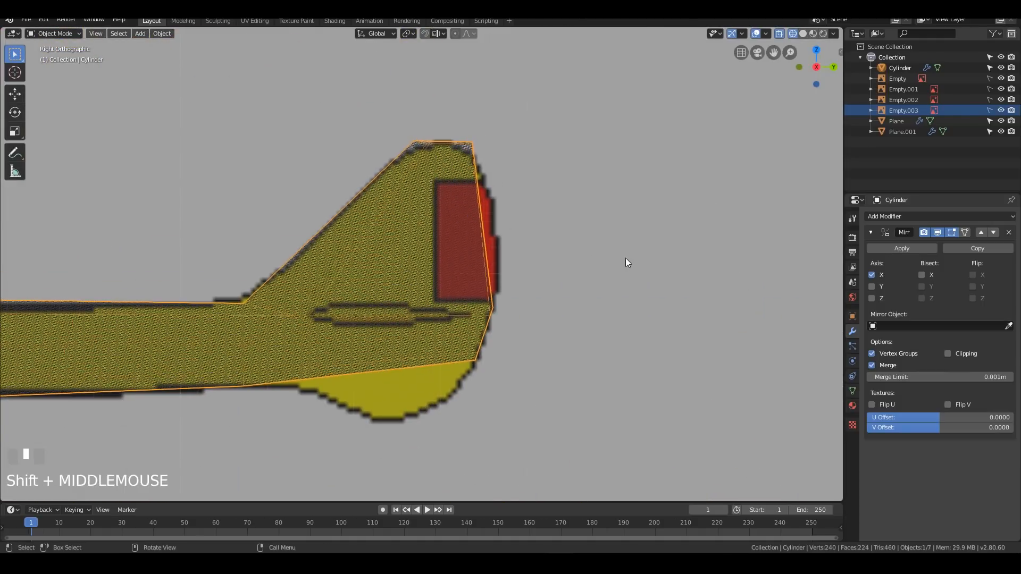
Step: Add one horizontal loop cut around the fin halfway up, leaving its slide factor at 0
{"action": "key", "text": "Tab"}
{"action": "key", "text": "ctrl+r"}
{"action": "left_click", "coordinate": [348, 233]}
{"action": "key", "text": "Escape"}
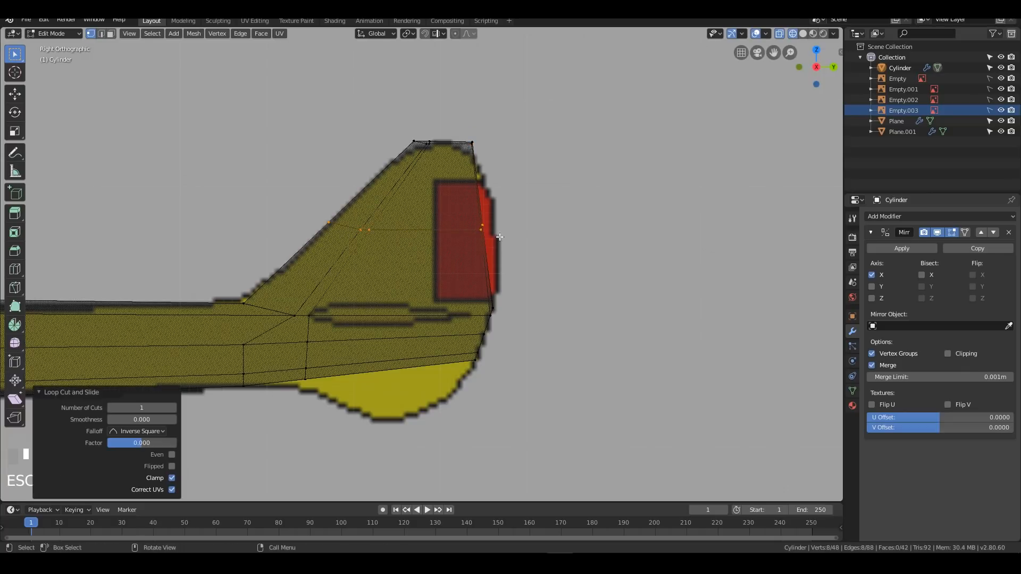
Step: Scale the fin's middle edge loop to 1.089 and move it rearward to fit the side blueprint outline
{"action": "key", "text": "s"}
{"action": "left_click", "coordinate": [540, 235]}
{"action": "key", "text": "g"}
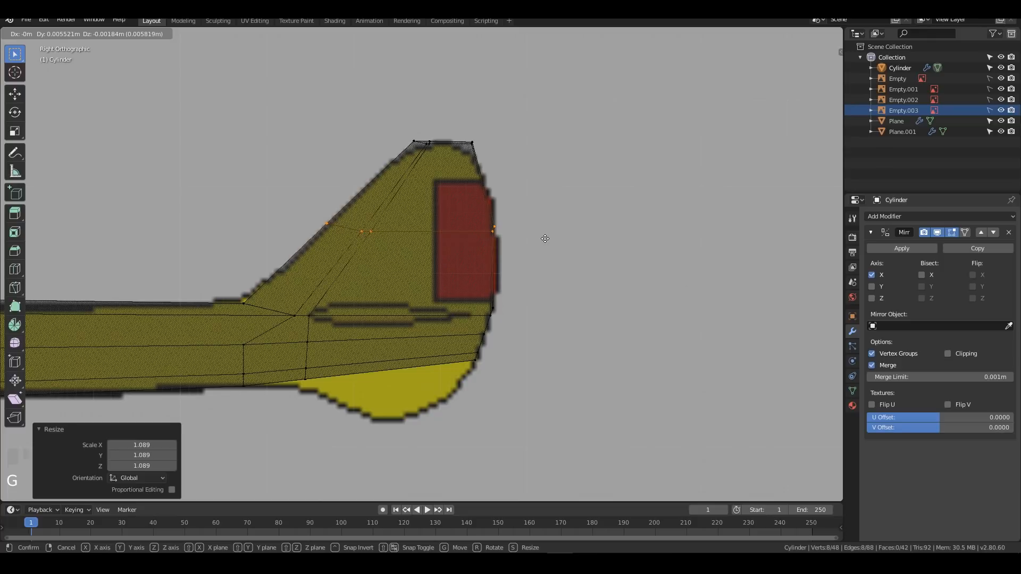
{"action": "left_click", "coordinate": [545, 237]}
Step: Extrude the two underside faces at the boom's end beneath the fin downward by 0.0533 m
{"action": "middle_click_drag", "start_coordinate": [568, 385], "coordinate": [507, 285], "text": "shift"}
{"action": "key", "text": "3"}
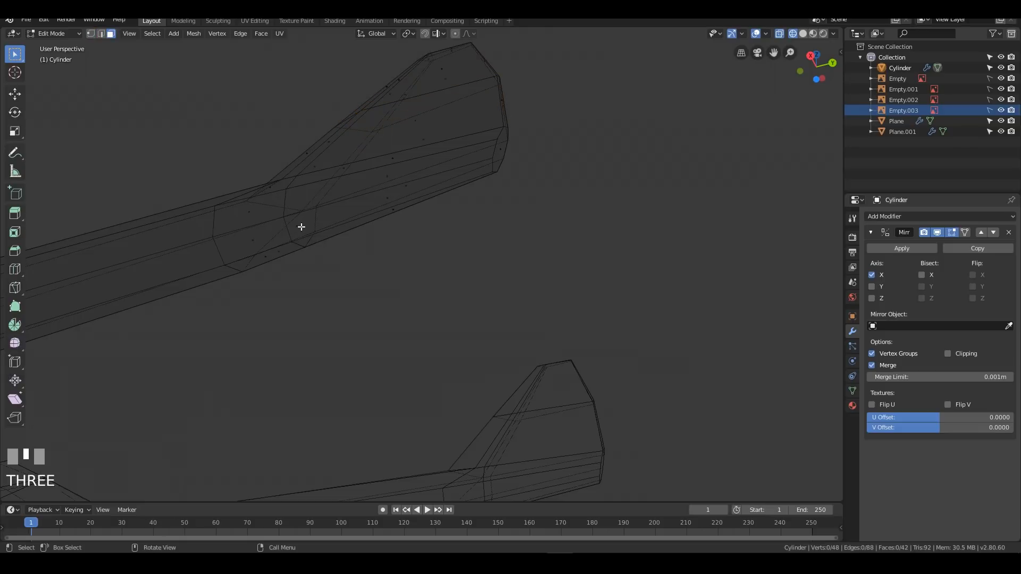
{"action": "left_click", "coordinate": [301, 228]}
{"action": "key", "text": "z"}
{"action": "left_click", "coordinate": [388, 238]}
{"action": "left_click", "coordinate": [384, 219]}
{"action": "left_click", "coordinate": [394, 243], "text": "shift"}
{"action": "mouse_move", "coordinate": [393, 244]}
{"action": "middle_mouse_down"}
{"action": "mouse_move", "coordinate": [549, 188]}
{"action": "mouse_move", "coordinate": [567, 223]}
{"action": "middle_mouse_up"}
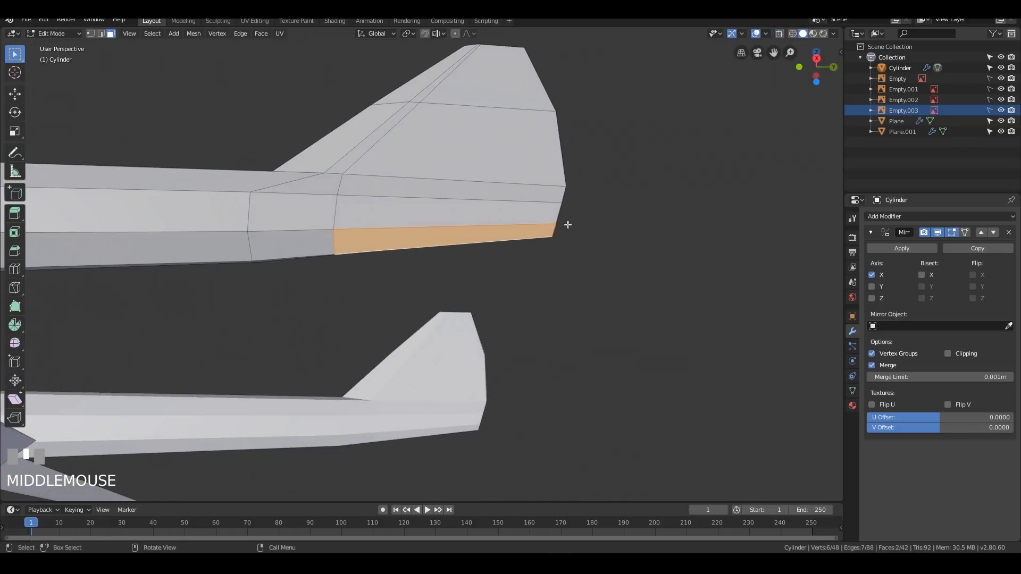
{"action": "key", "text": "KP_7"}
{"action": "key", "text": "KP_3"}
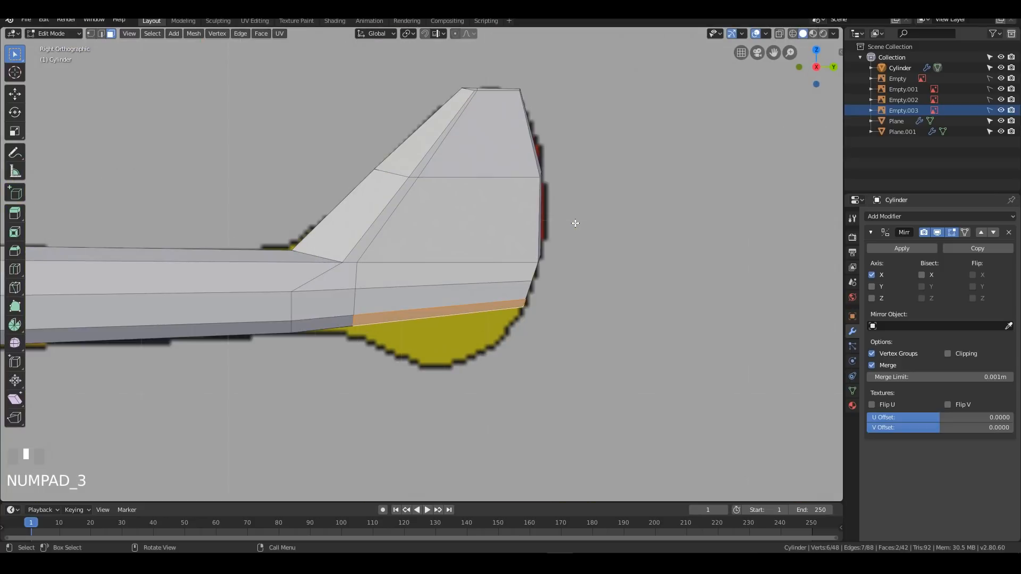
{"action": "key", "text": "e"}
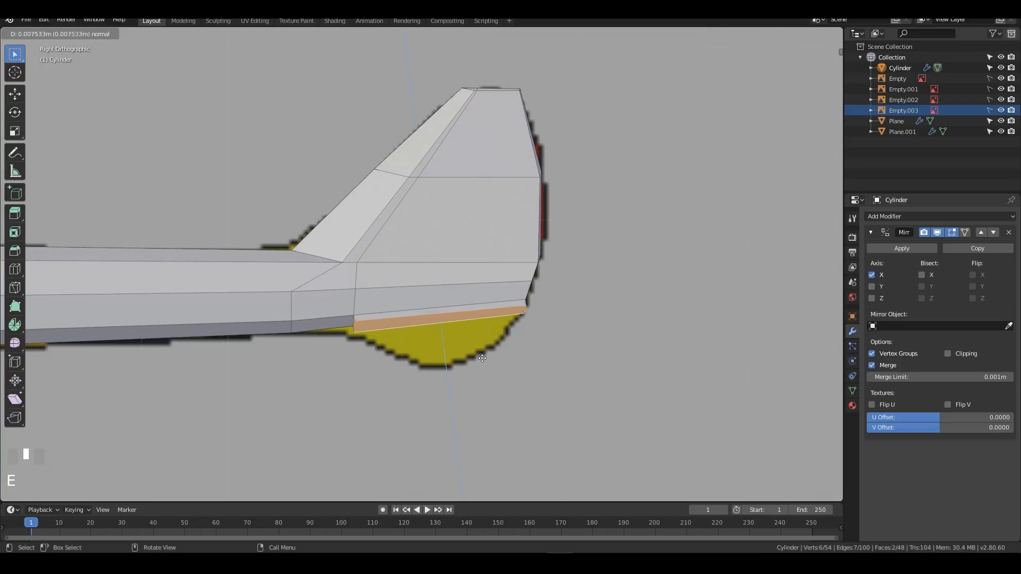
Step: Scale the extruded underside faces to 0.253 and move them onto the lower edge of the fin blueprint
{"action": "key", "text": "s"}
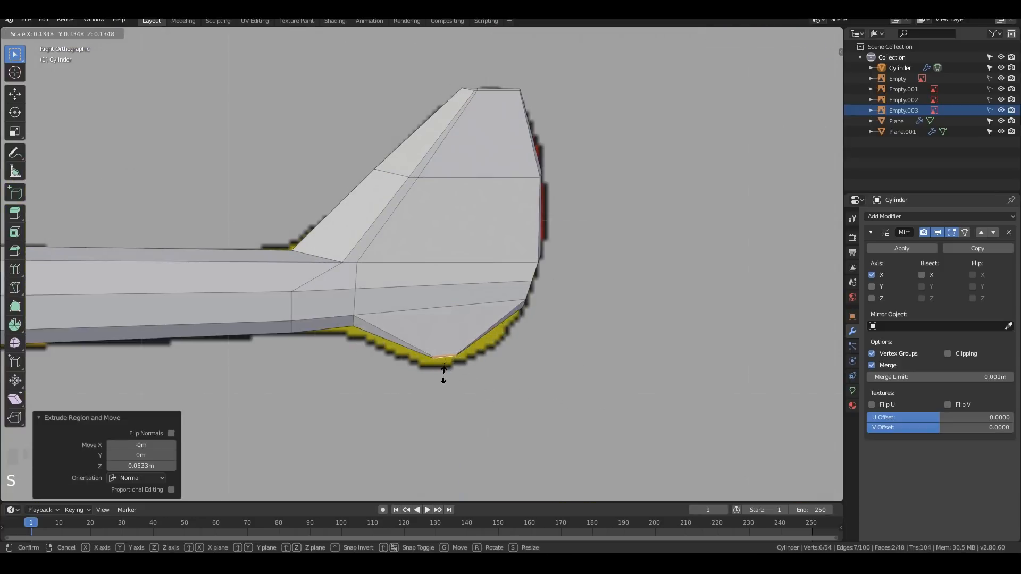
{"action": "left_click", "coordinate": [470, 380]}
{"action": "key", "text": "g"}
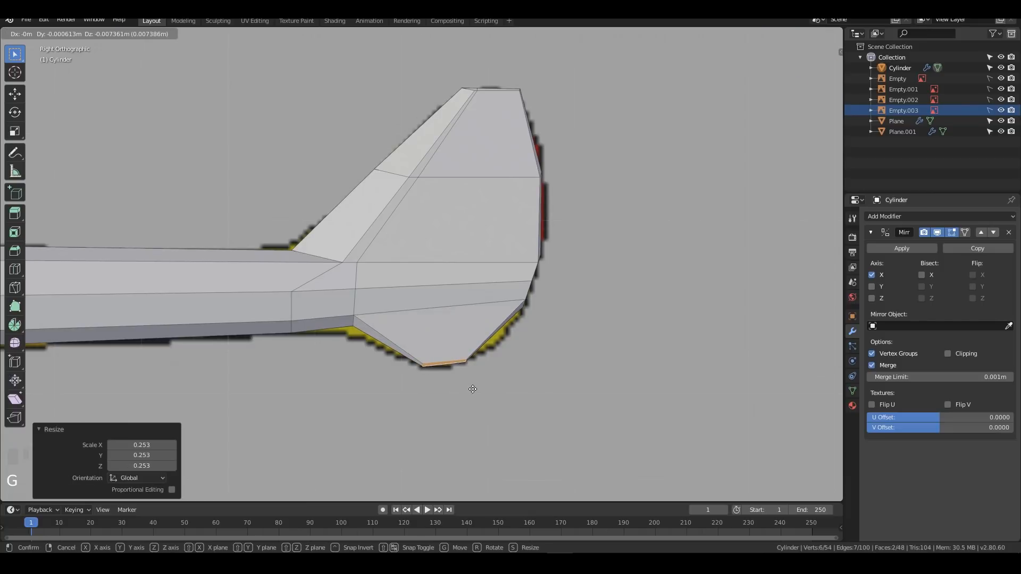
{"action": "left_click", "coordinate": [472, 389]}
{"action": "key", "text": "1"}
{"action": "key", "text": "z"}
{"action": "left_click_drag", "start_coordinate": [345, 325], "coordinate": [365, 355]}
{"action": "left_click", "coordinate": [354, 317]}
{"action": "middle_click_drag", "start_coordinate": [500, 324], "coordinate": [451, 358]}
{"action": "key", "text": "g"}
{"action": "key", "text": "g"}
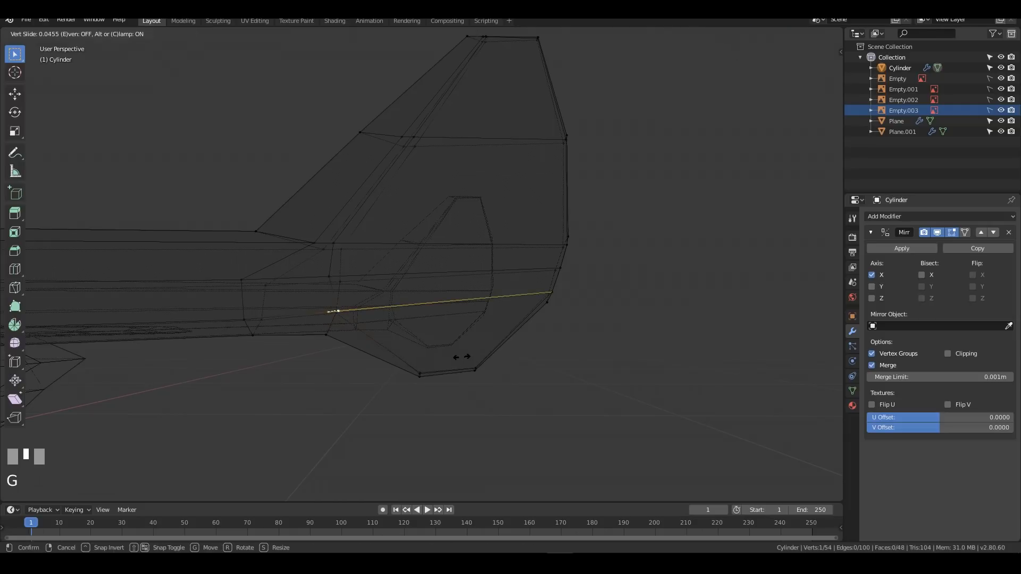
{"action": "key", "text": "Escape"}
Step: Inspect the model in object mode with solid shading and examine the tailplane blueprint in top and front views
{"action": "middle_click_drag", "start_coordinate": [549, 365], "coordinate": [428, 346]}
{"action": "scroll", "coordinate": [435, 360], "scroll_direction": "down", "scroll_amount": 5}
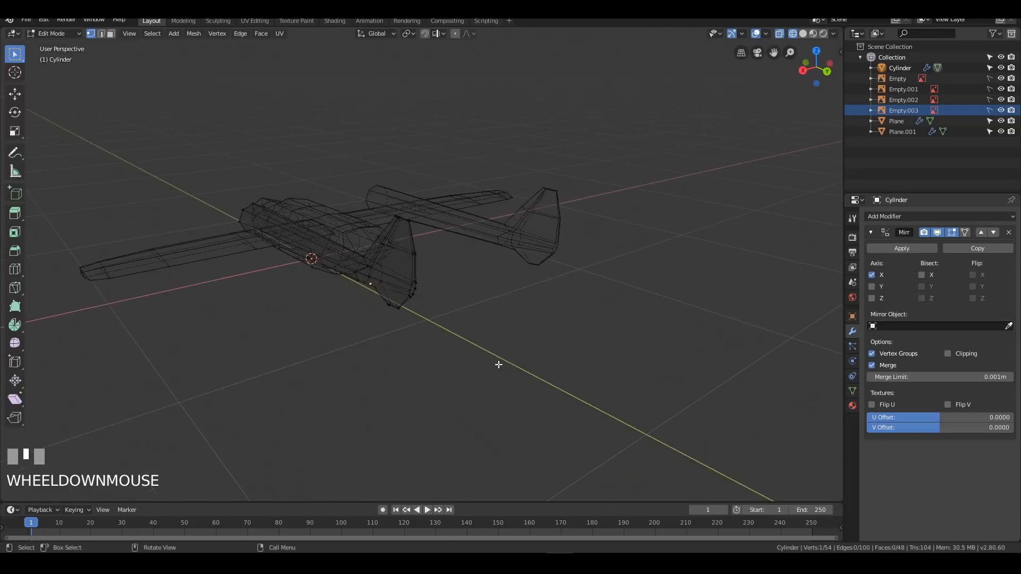
{"action": "key", "text": "Tab"}
{"action": "left_click_drag", "start_coordinate": [479, 358], "coordinate": [505, 312]}
{"action": "mouse_move", "coordinate": [506, 312]}
{"action": "middle_mouse_down"}
{"action": "mouse_move", "coordinate": [367, 319]}
{"action": "mouse_move", "coordinate": [480, 303]}
{"action": "mouse_move", "coordinate": [620, 303]}
{"action": "mouse_move", "coordinate": [613, 284]}
{"action": "mouse_move", "coordinate": [682, 273]}
{"action": "mouse_move", "coordinate": [585, 303]}
{"action": "mouse_move", "coordinate": [645, 331]}
{"action": "mouse_move", "coordinate": [538, 319]}
{"action": "middle_mouse_up"}
{"action": "key", "text": "z"}
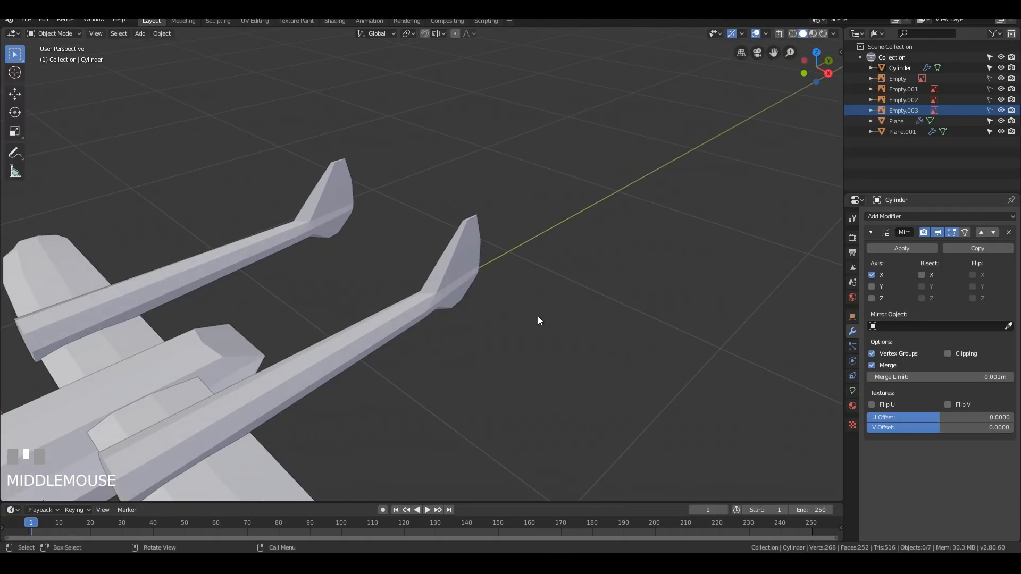
{"action": "middle_click_drag", "start_coordinate": [438, 260], "coordinate": [481, 251]}
{"action": "key", "text": "KP_7"}
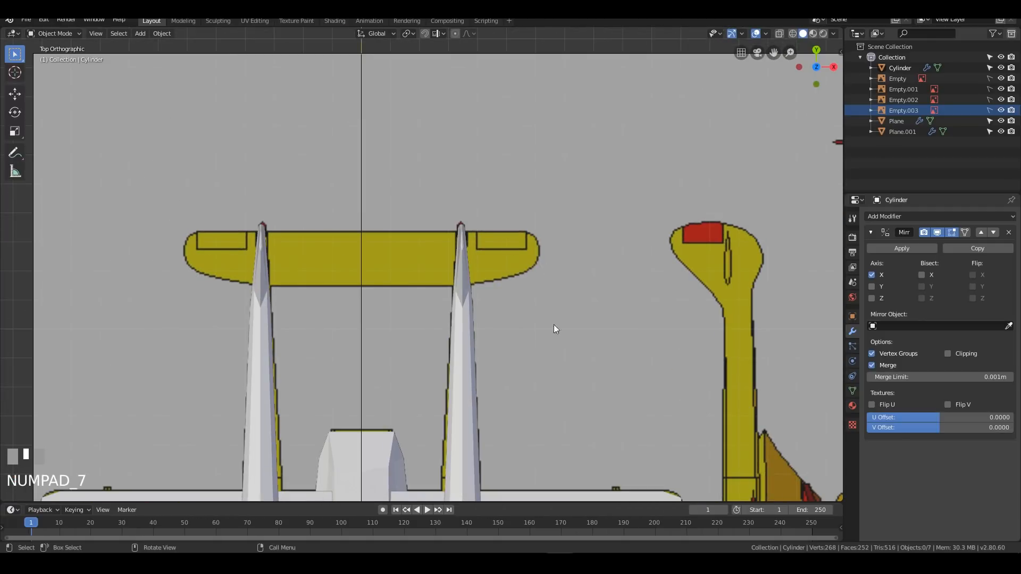
{"action": "scroll", "coordinate": [570, 321], "scroll_direction": "down", "scroll_amount": 3}
{"action": "middle_click_drag", "start_coordinate": [570, 321], "coordinate": [531, 334], "text": "shift"}
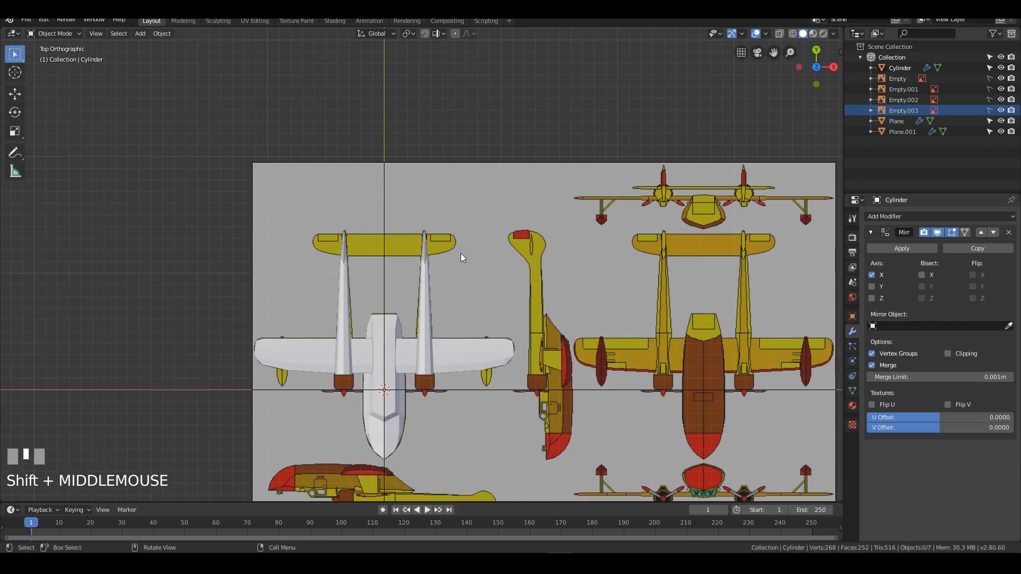
{"action": "middle_click_drag", "start_coordinate": [427, 263], "coordinate": [460, 258], "text": "shift"}
{"action": "scroll", "coordinate": [451, 273], "scroll_direction": "up", "scroll_amount": 4}
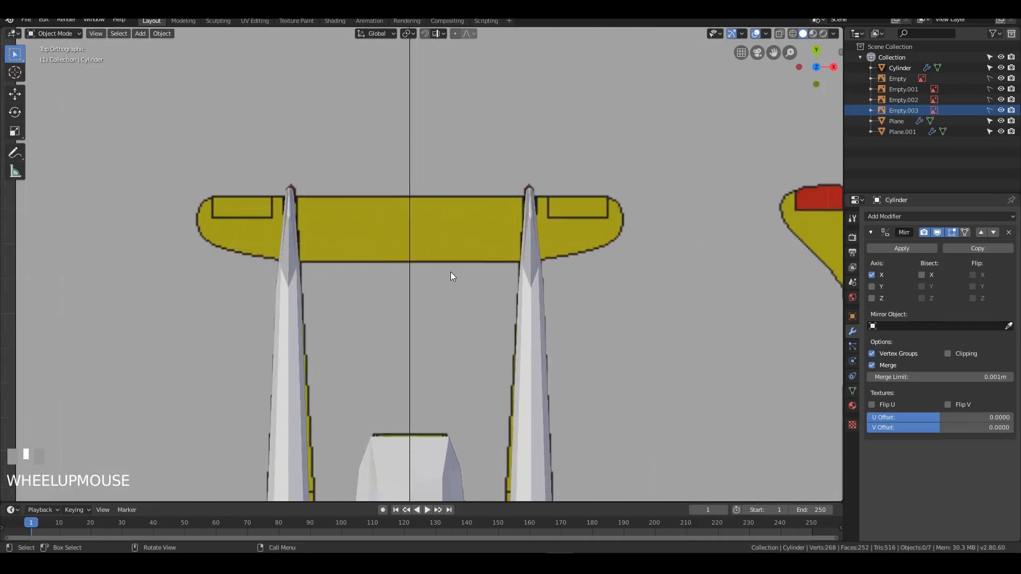
{"action": "key", "text": "KP_1"}
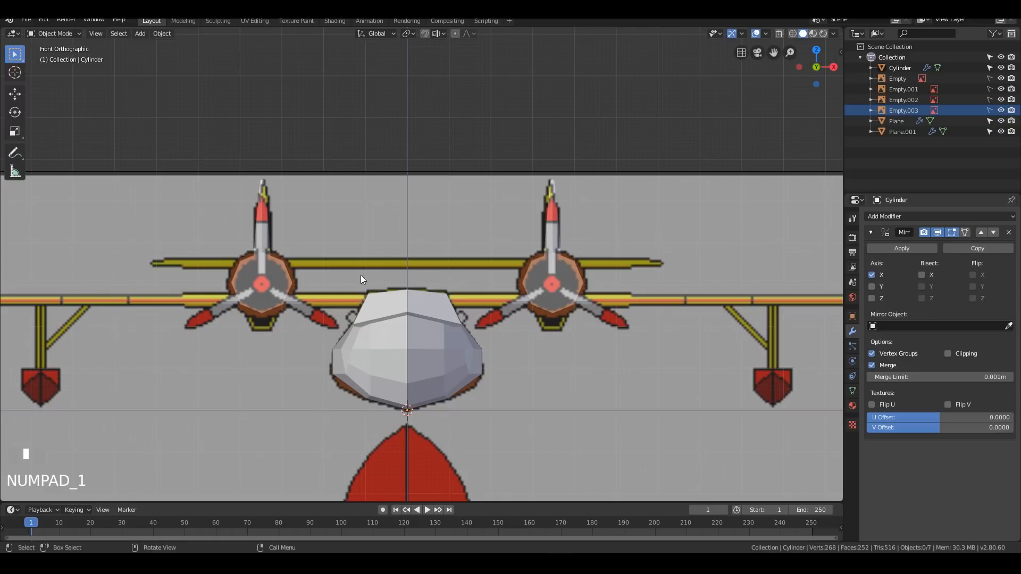
Step: Add a 2 m mesh plane at the origin and scale it to 0.199 in edit mode
{"action": "key", "text": "shift+a"}
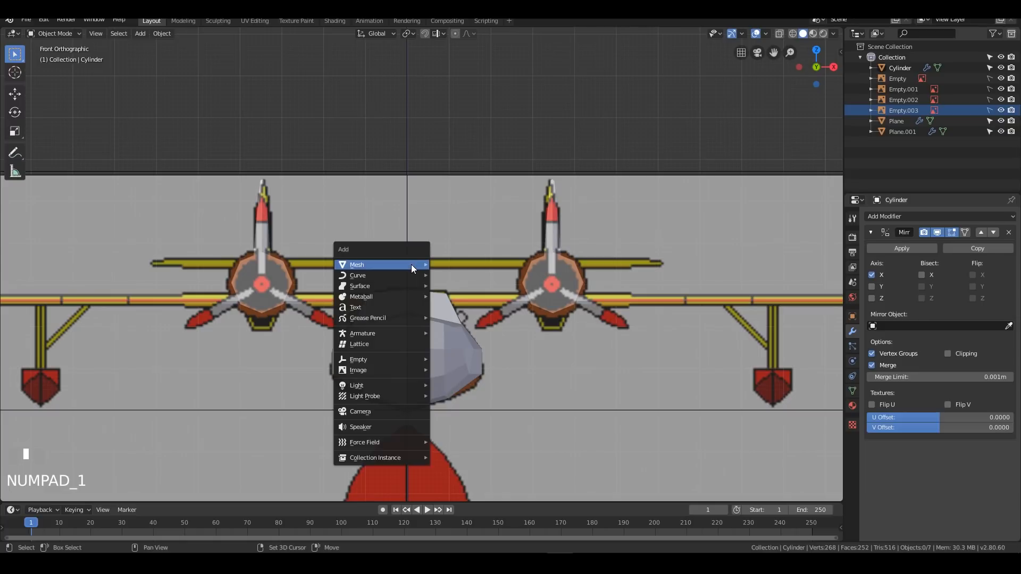
{"action": "mouse_move", "coordinate": [410, 264]}
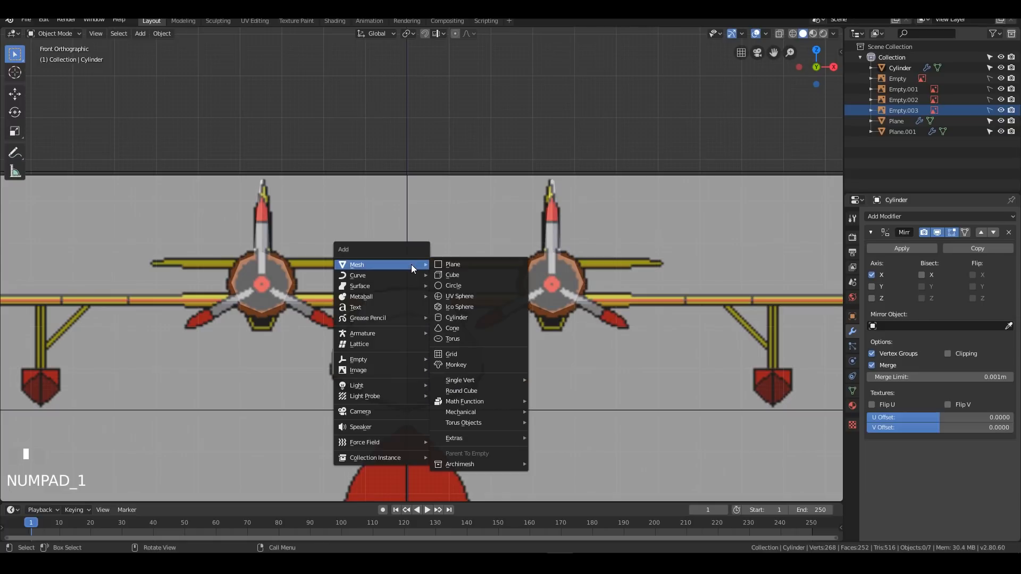
{"action": "left_click", "coordinate": [463, 269]}
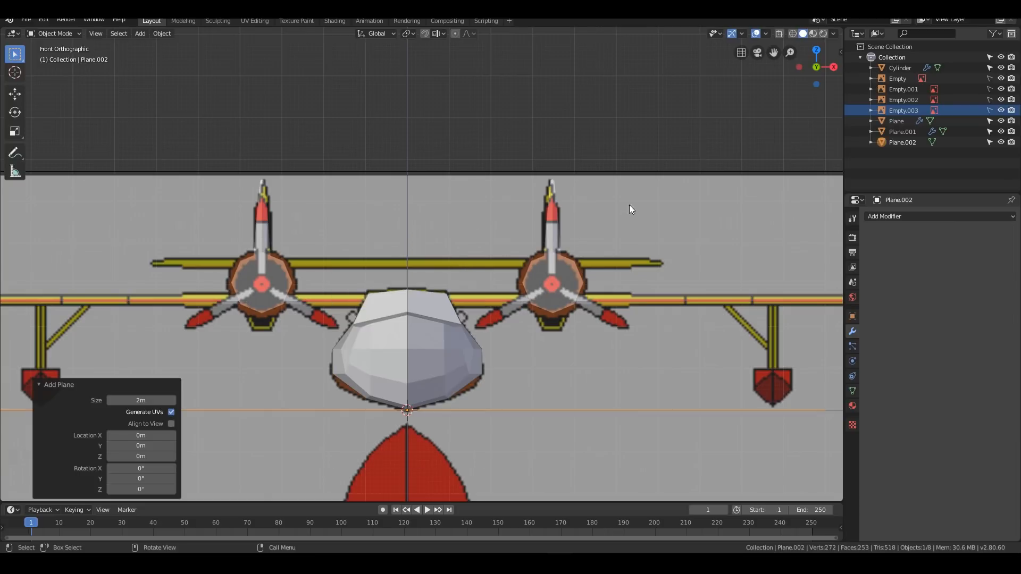
{"action": "middle_click_drag", "start_coordinate": [630, 205], "coordinate": [520, 258]}
{"action": "scroll", "coordinate": [453, 264], "scroll_direction": "down", "scroll_amount": 3}
{"action": "key", "text": "Tab"}
{"action": "key", "text": "s"}
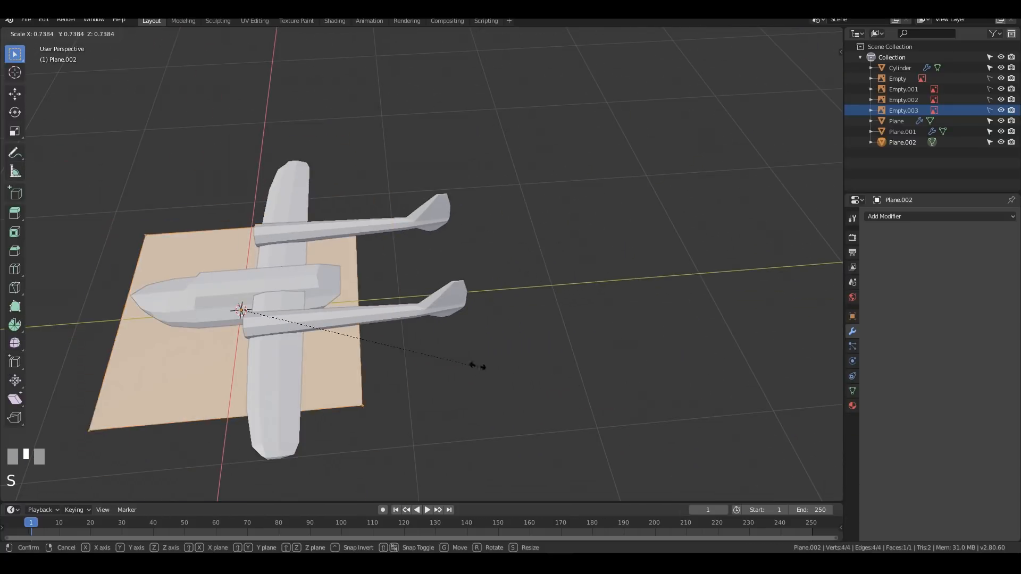
{"action": "left_click", "coordinate": [302, 301]}
Step: Move the plane 0.218 m in X and 1.24 m in Y over the tailplane blueprint and add a Mirror modifier
{"action": "key", "text": "KP_7"}
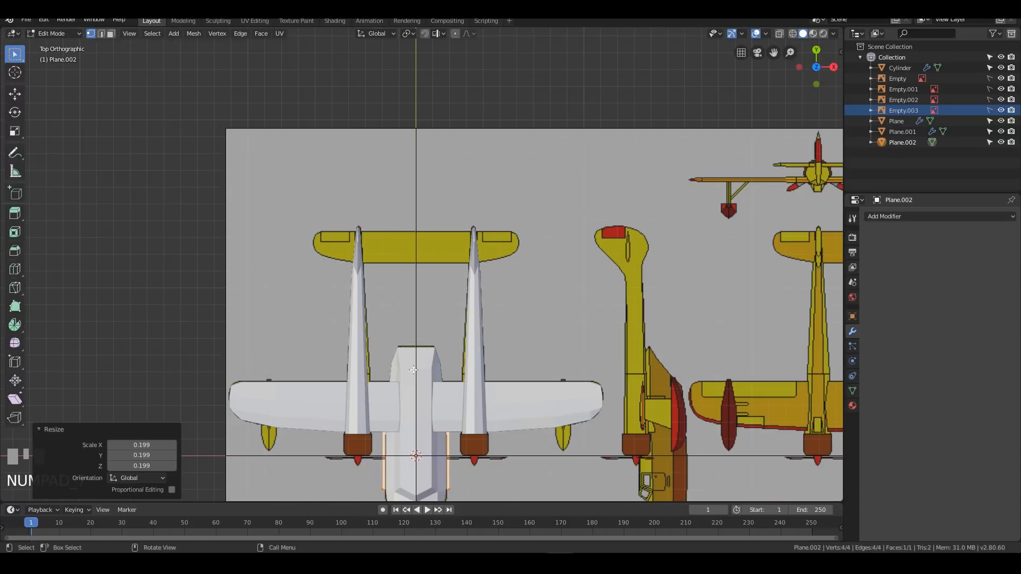
{"action": "key", "text": "g"}
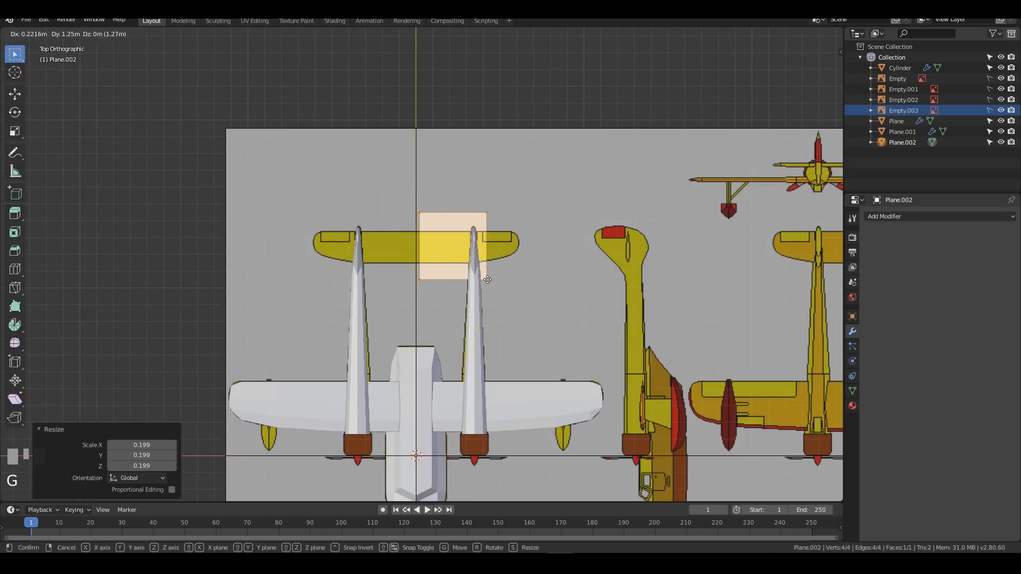
{"action": "left_click", "coordinate": [492, 293]}
{"action": "left_click", "coordinate": [892, 215]}
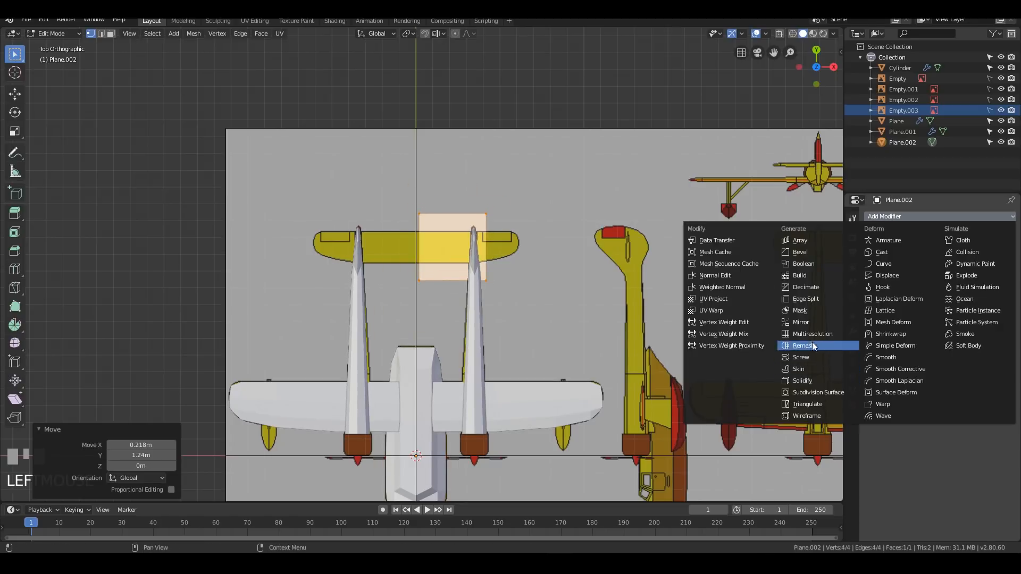
{"action": "left_click", "coordinate": [816, 324]}
Step: Scale the plane to 0.464 to fit the tailplane's chord and, with mirror clipping enabled, move it -0.185 m in X to the centre line
{"action": "scroll", "coordinate": [492, 280], "scroll_direction": "up", "scroll_amount": 5}
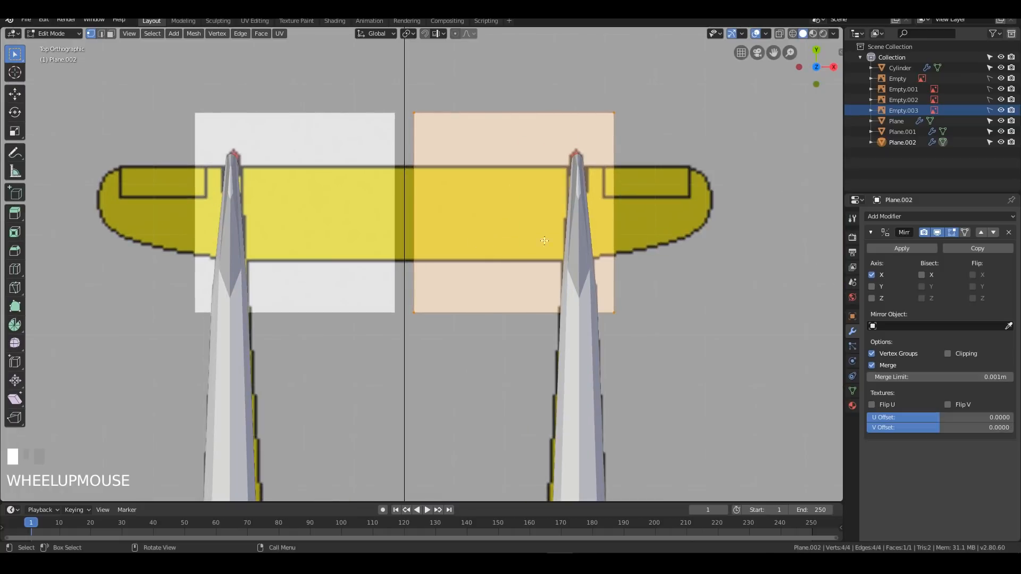
{"action": "key", "text": "s"}
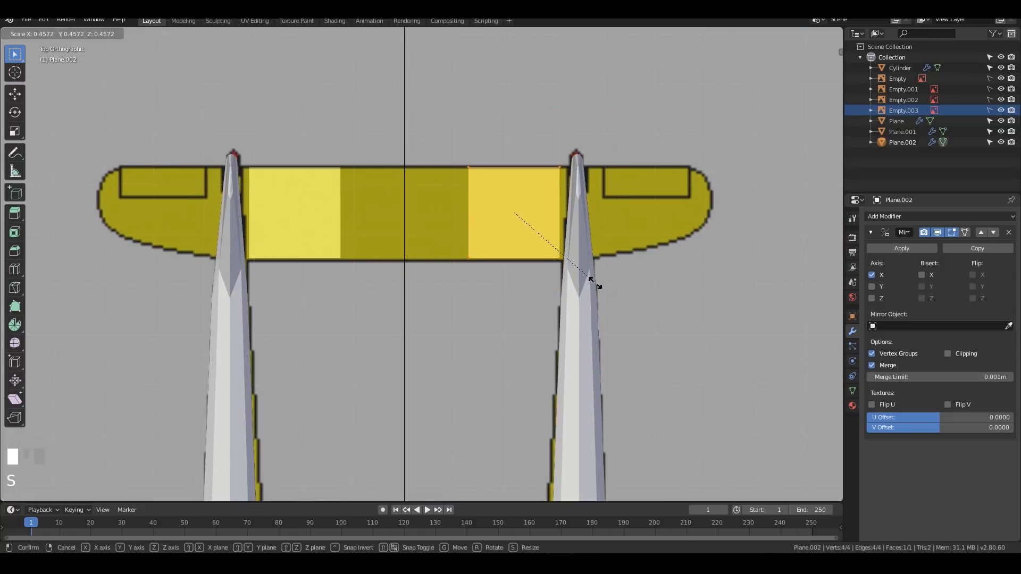
{"action": "left_click", "coordinate": [597, 284]}
{"action": "left_click", "coordinate": [947, 353]}
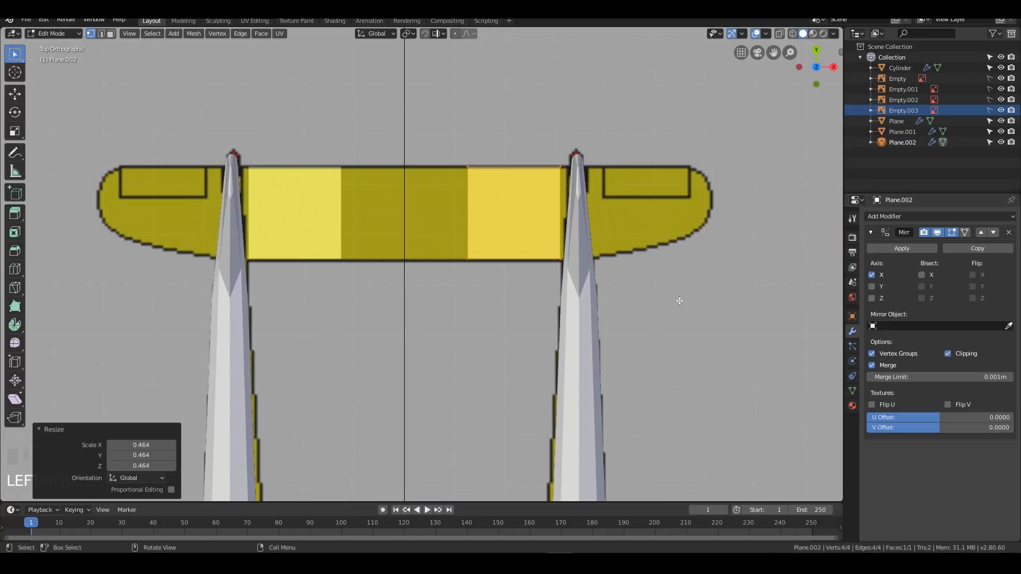
{"action": "key", "text": "g"}
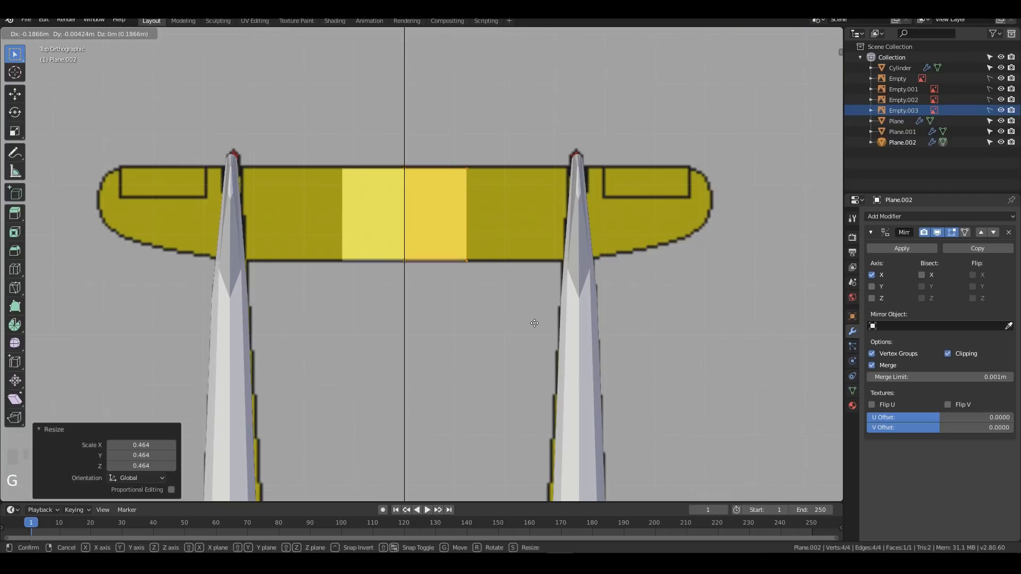
{"action": "left_click", "coordinate": [535, 324]}
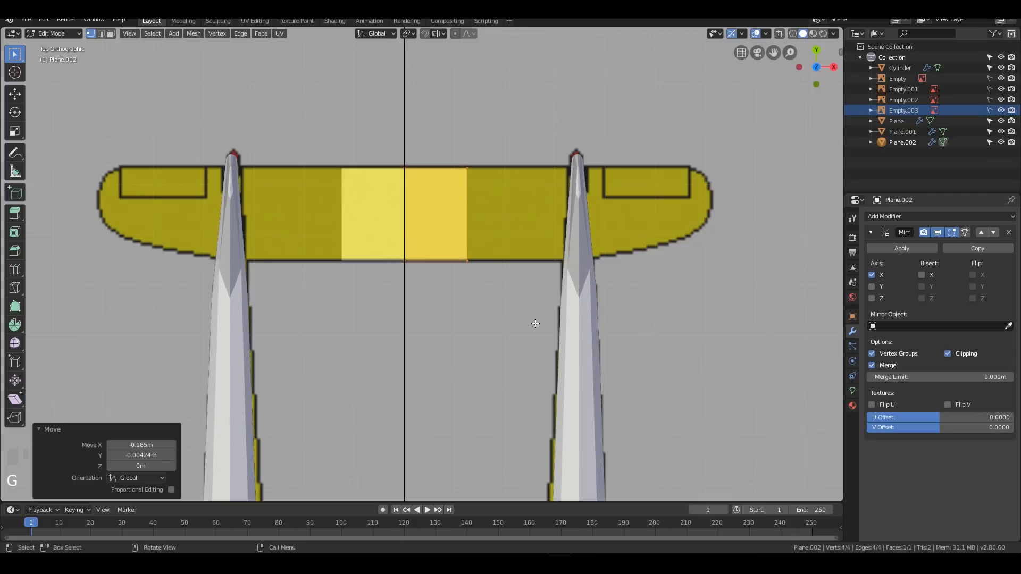
Step: Raise the plane 0.338 m along Z to the tailplane's height in the wireframe right view
{"action": "key", "text": "KP_3"}
{"action": "key", "text": "z"}
{"action": "left_click", "coordinate": [482, 326]}
{"action": "scroll", "coordinate": [578, 365], "scroll_direction": "down", "scroll_amount": 3}
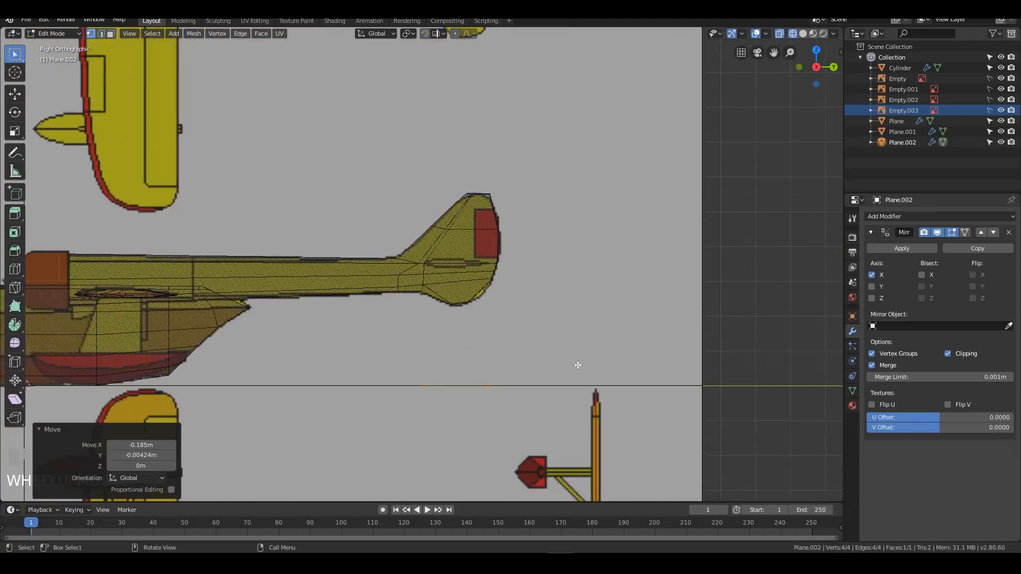
{"action": "scroll", "coordinate": [578, 366], "scroll_direction": "up", "scroll_amount": 1}
{"action": "key", "text": "g"}
{"action": "key", "text": "z"}
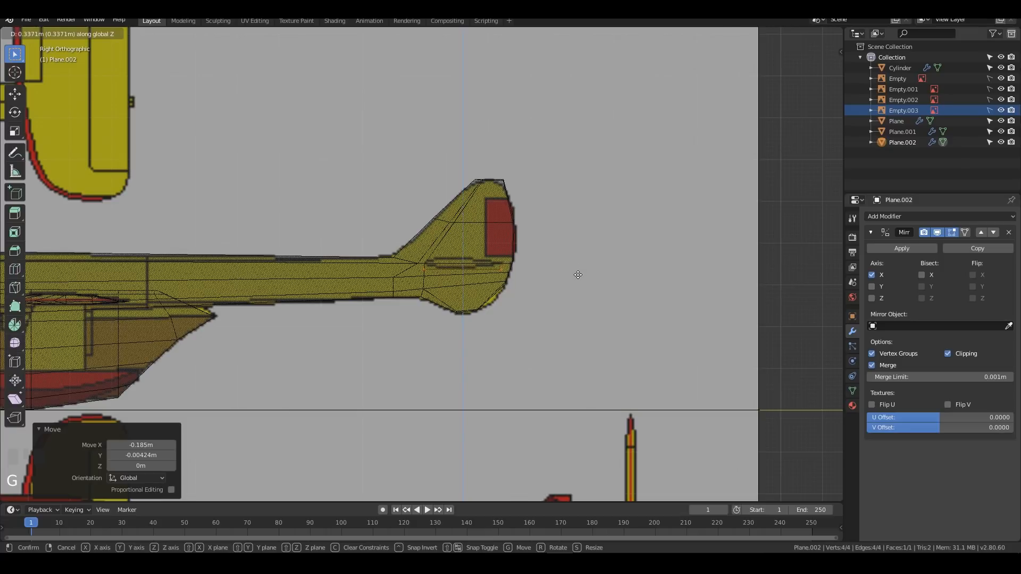
{"action": "left_click", "coordinate": [579, 275]}
Step: Extrude the plane 0.0268 m upward and add one horizontal loop cut halfway up its thickness
{"action": "scroll", "coordinate": [607, 294], "scroll_direction": "up", "scroll_amount": 4}
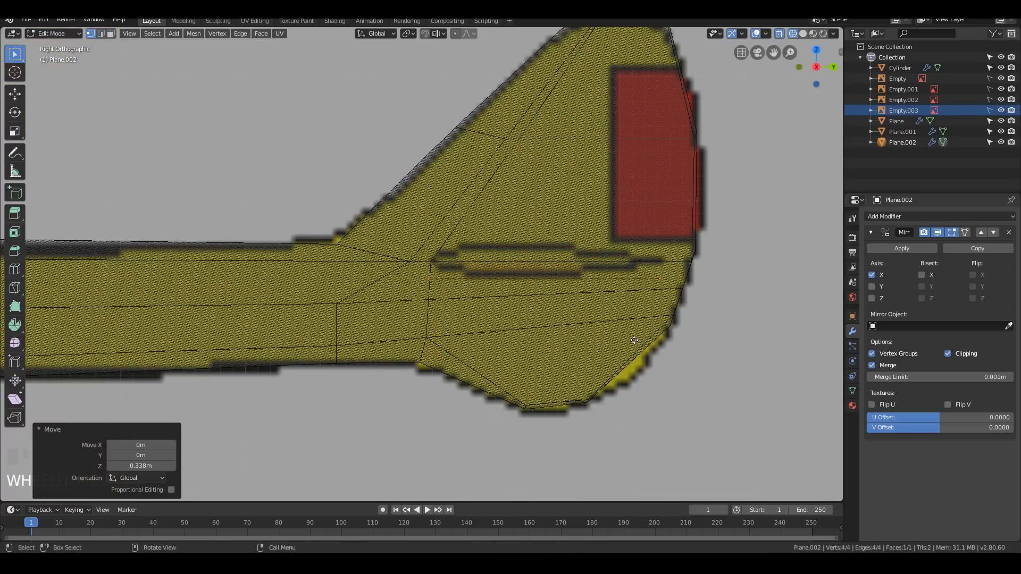
{"action": "key", "text": "e"}
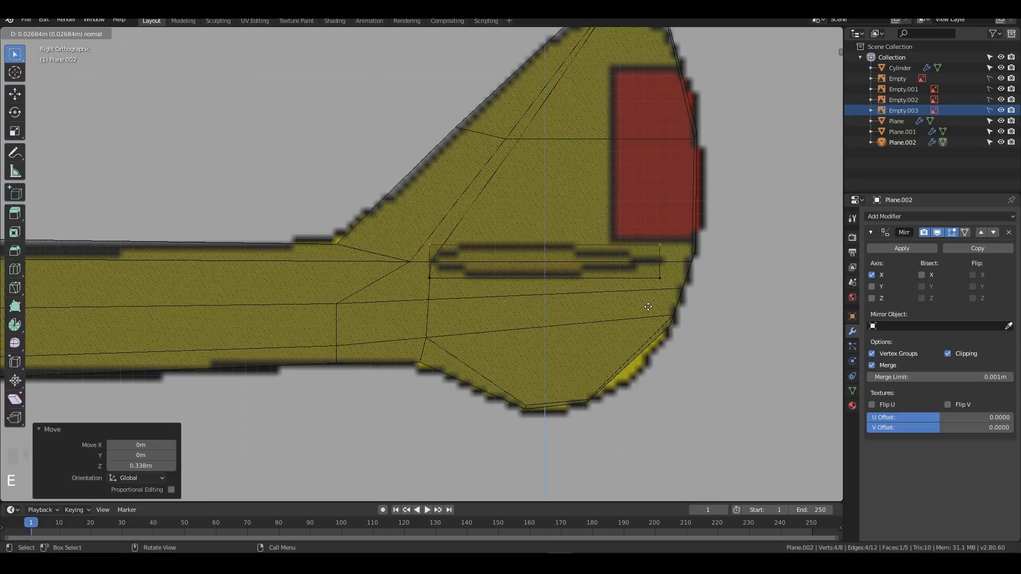
{"action": "left_click", "coordinate": [648, 307]}
{"action": "key", "text": "ctrl+r"}
{"action": "left_click", "coordinate": [424, 267]}
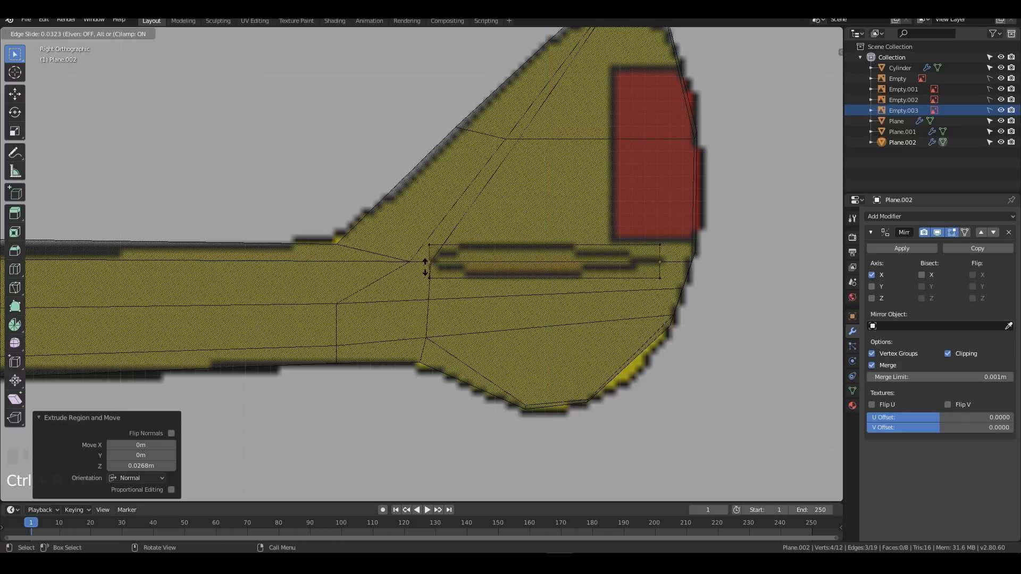
{"action": "key", "text": "Escape"}
Step: Slide the tailplane's upper and lower front edges rearward to taper the leading edge to the blueprint profile
{"action": "left_click_drag", "start_coordinate": [388, 223], "coordinate": [472, 250]}
{"action": "left_click_drag", "start_coordinate": [372, 273], "coordinate": [495, 290], "text": "shift"}
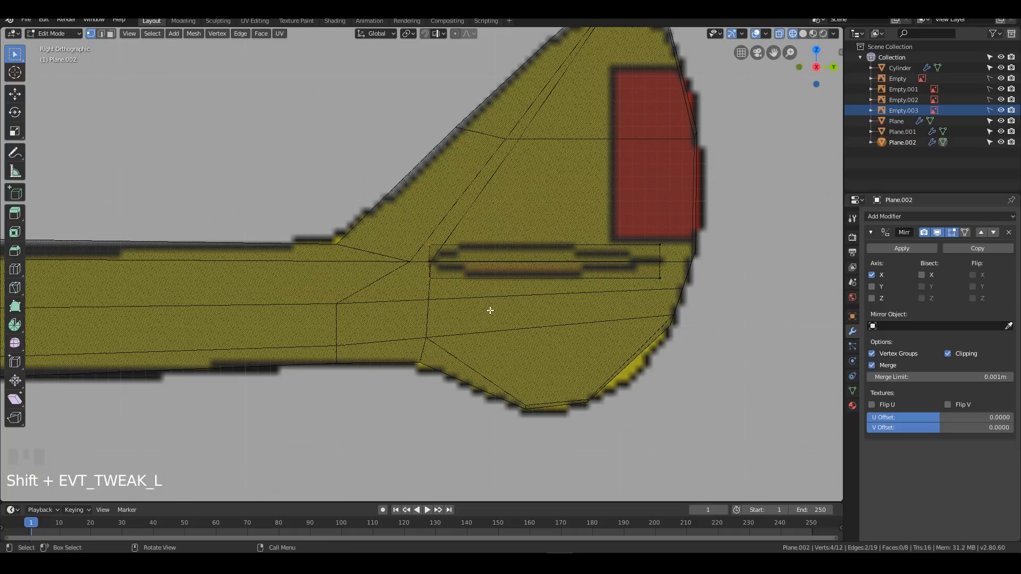
{"action": "key", "text": "g"}
{"action": "key", "text": "g"}
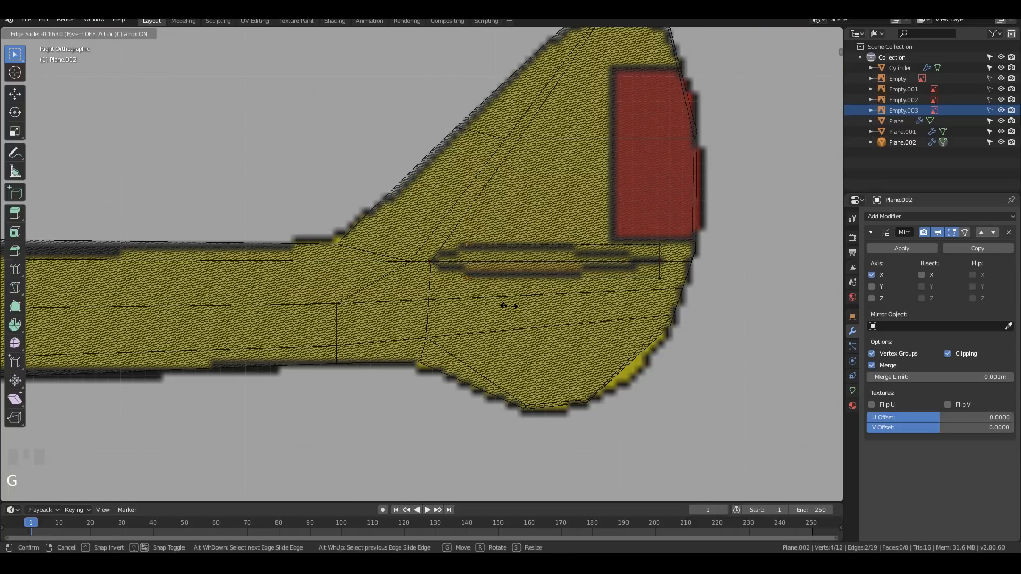
{"action": "left_click", "coordinate": [511, 306]}
Step: Slide the tailplane's upper and lower rear edges forward to taper the trailing edge to the blueprint profile
{"action": "left_click_drag", "start_coordinate": [630, 220], "coordinate": [694, 257], "text": "shift"}
{"action": "key", "text": "g"}
{"action": "key", "text": "g"}
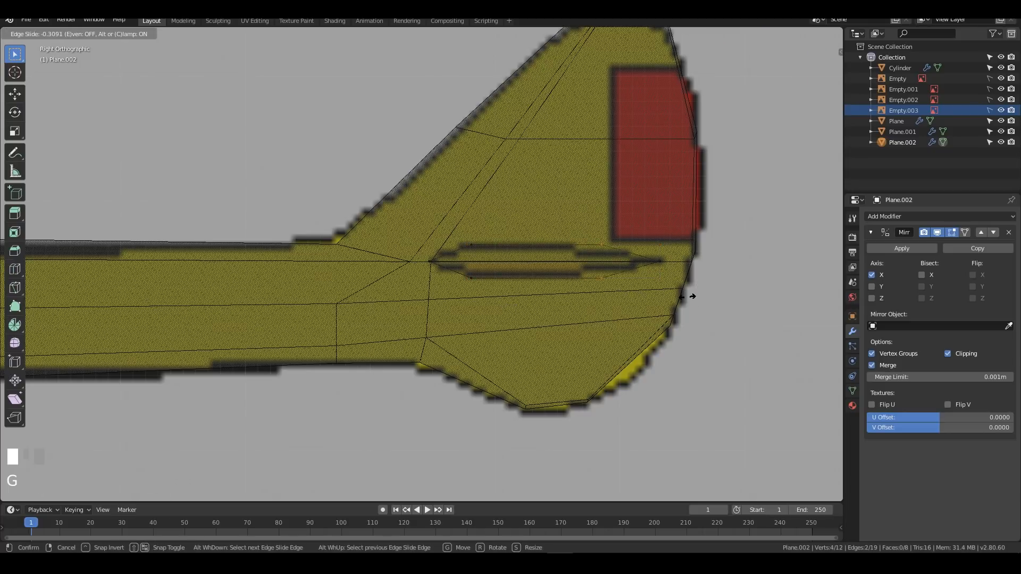
{"action": "left_click", "coordinate": [668, 295]}
Step: Raise the tailplane's bottom face about 0.008 m along Z to fit the blueprint profile in the right view
{"action": "left_click_drag", "start_coordinate": [463, 281], "coordinate": [656, 279]}
{"action": "key", "text": "g"}
{"action": "key", "text": "z"}
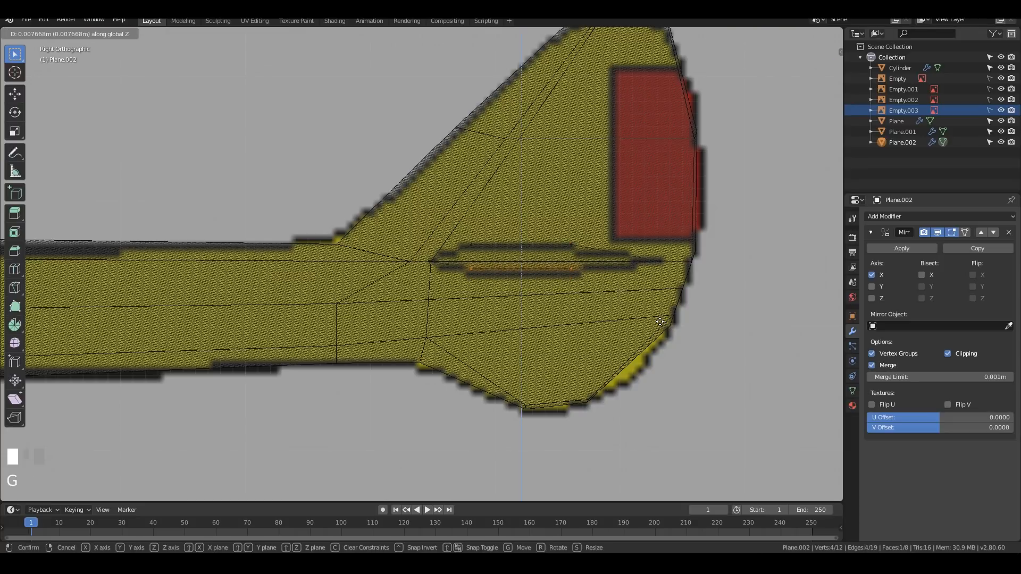
{"action": "left_click", "coordinate": [660, 321]}
Step: Extend the tailplane's outer end along X in the top view by 0.255 m and a further 0.23 m to the blueprint tip
{"action": "middle_click_drag", "start_coordinate": [659, 321], "coordinate": [579, 253]}
{"action": "scroll", "coordinate": [633, 288], "scroll_direction": "down", "scroll_amount": 3}
{"action": "middle_click_drag", "start_coordinate": [489, 301], "coordinate": [568, 297]}
{"action": "left_click_drag", "start_coordinate": [428, 166], "coordinate": [513, 339]}
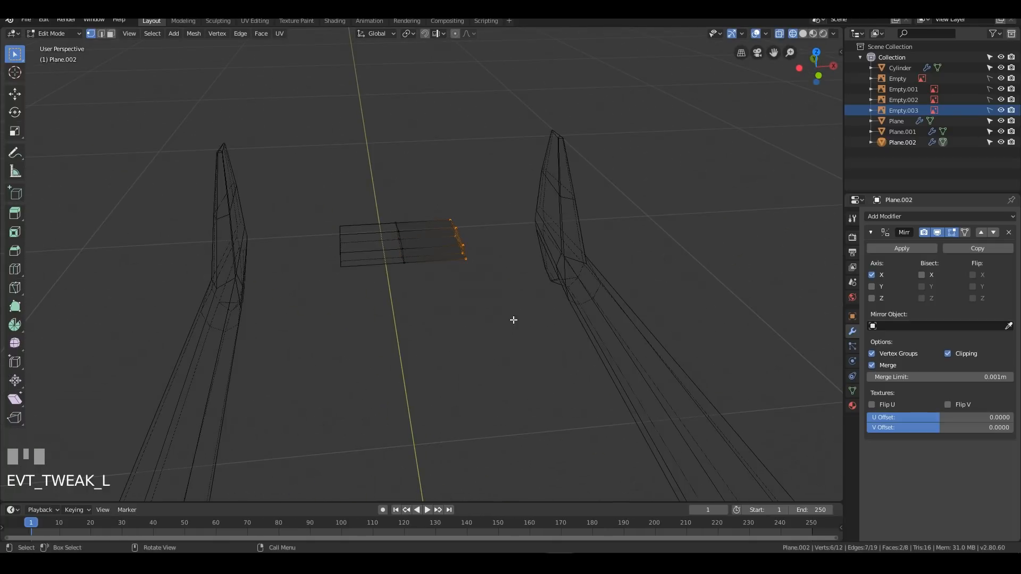
{"action": "key", "text": "KP_7"}
{"action": "key", "text": "g"}
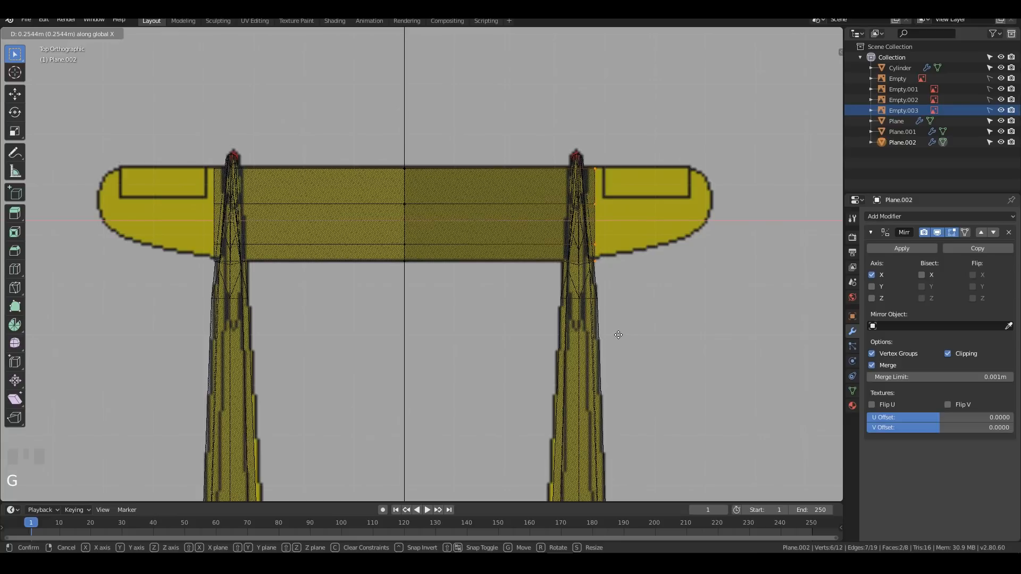
{"action": "left_click", "coordinate": [619, 334]}
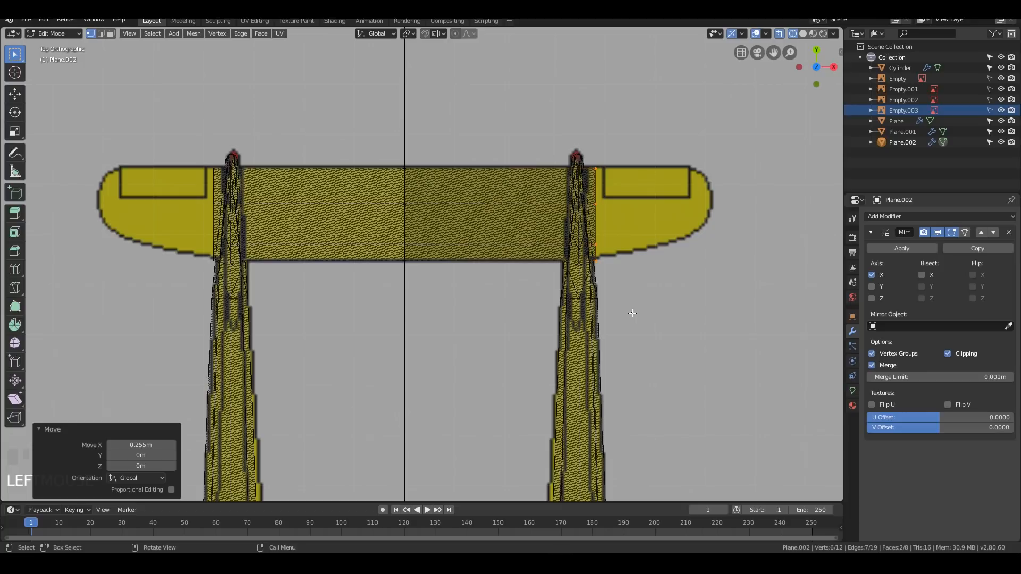
{"action": "key", "text": "g"}
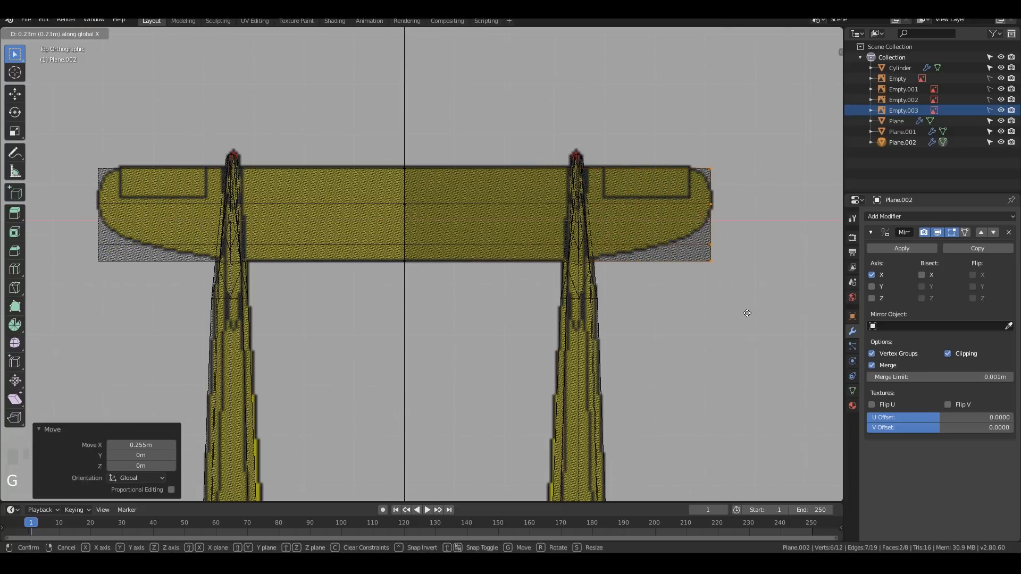
{"action": "left_click", "coordinate": [747, 313]}
Step: Add a chordwise loop cut to the tailplane at the inner edge of the outlined control surface, with slide factor -0.288
{"action": "key", "text": "ctrl+r"}
{"action": "left_click", "coordinate": [627, 237]}
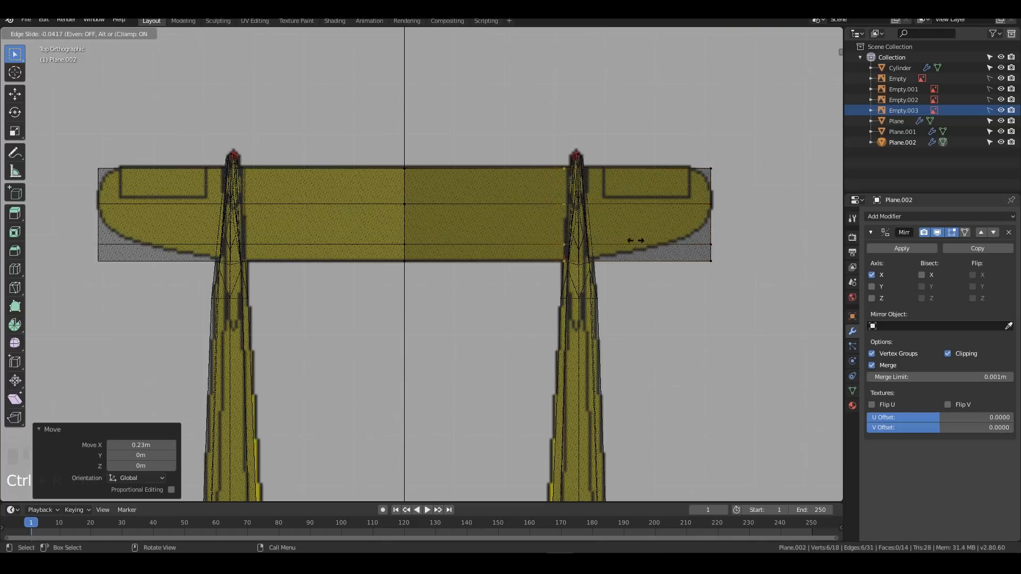
{"action": "left_click", "coordinate": [674, 237]}
{"action": "key", "text": "ctrl+r"}
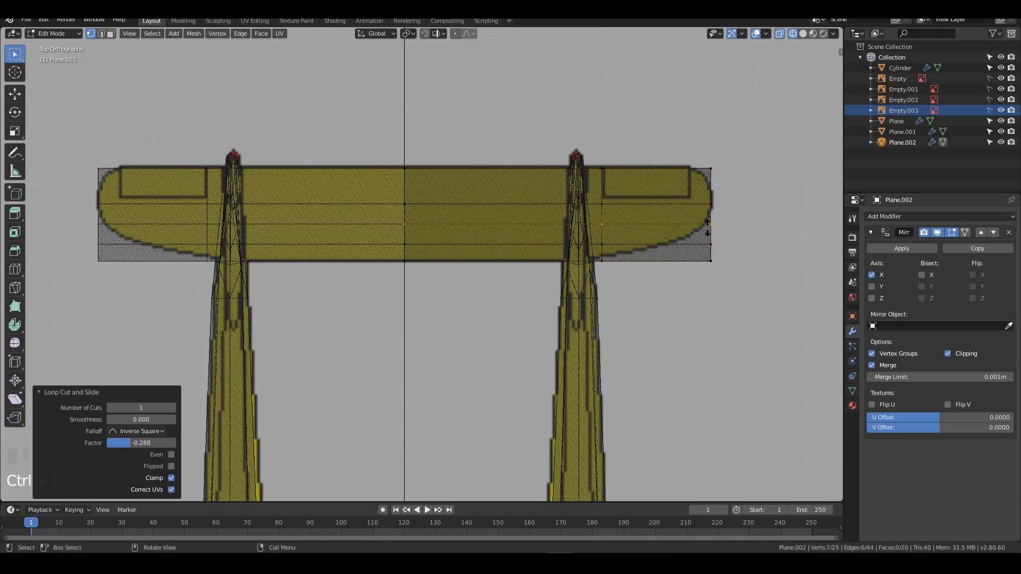
{"action": "left_click", "coordinate": [660, 225]}
{"action": "key", "text": "Escape"}
{"action": "key", "text": "ctrl+z"}
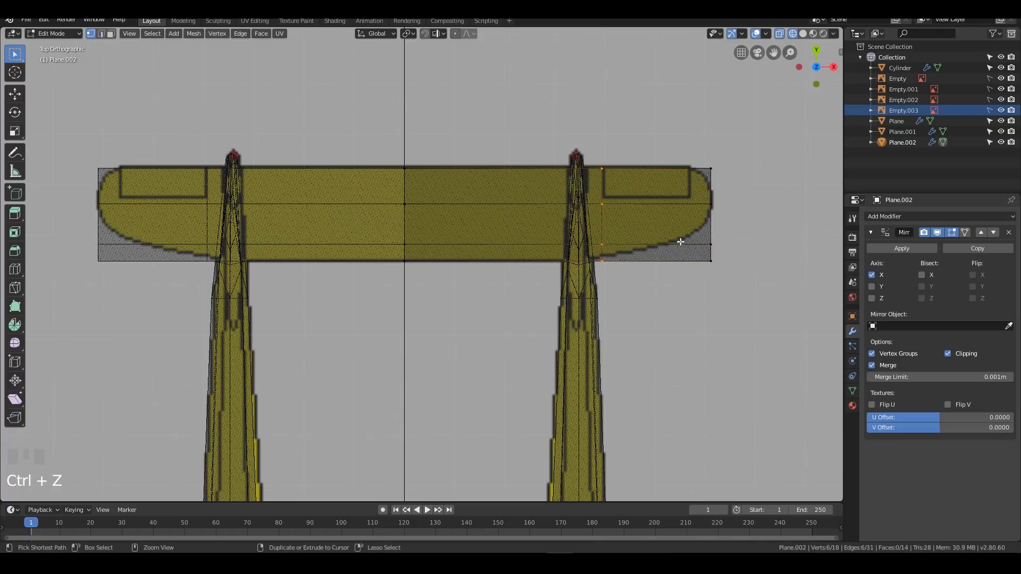
Step: Add a chordwise loop cut at the outer edge of the outlined control surface, with slide factor -0.618
{"action": "key", "text": "ctrl+r"}
{"action": "left_click", "coordinate": [641, 240]}
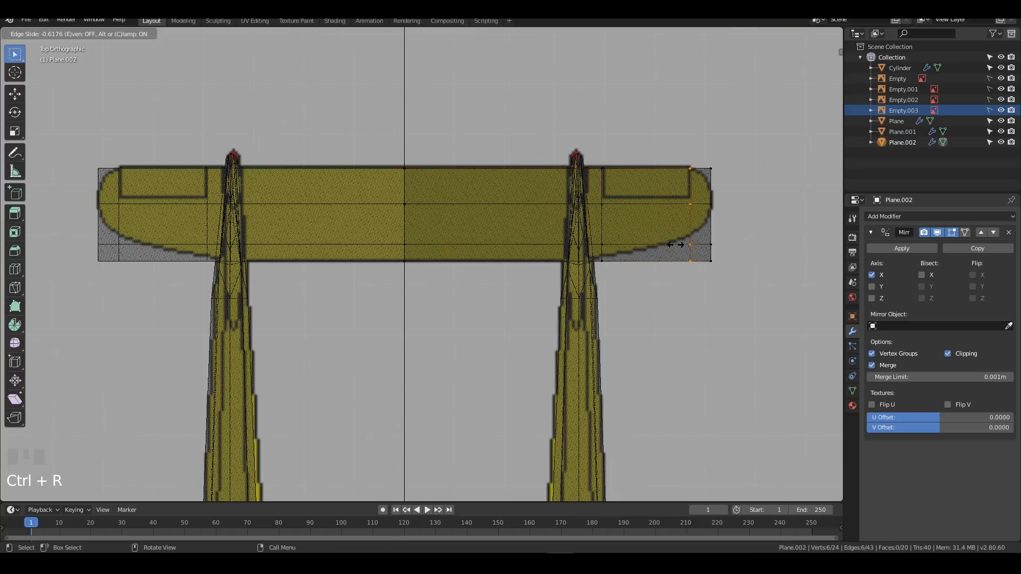
{"action": "left_click", "coordinate": [675, 244]}
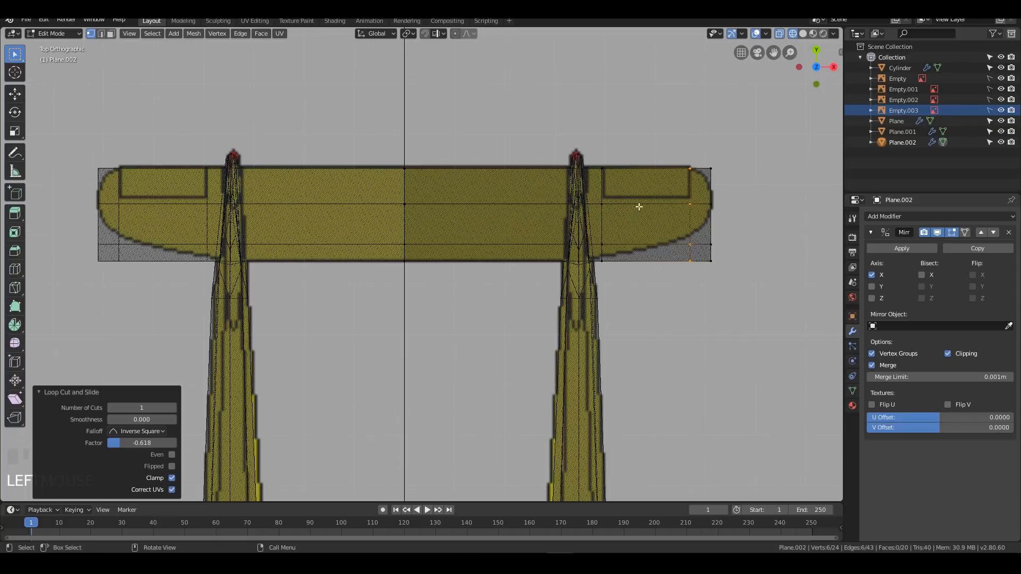
Step: Slide the tailplane's rear tip corner vertex forward by a factor of about 0.3 to follow the rounded blueprint outline
{"action": "left_click_drag", "start_coordinate": [588, 143], "coordinate": [787, 177]}
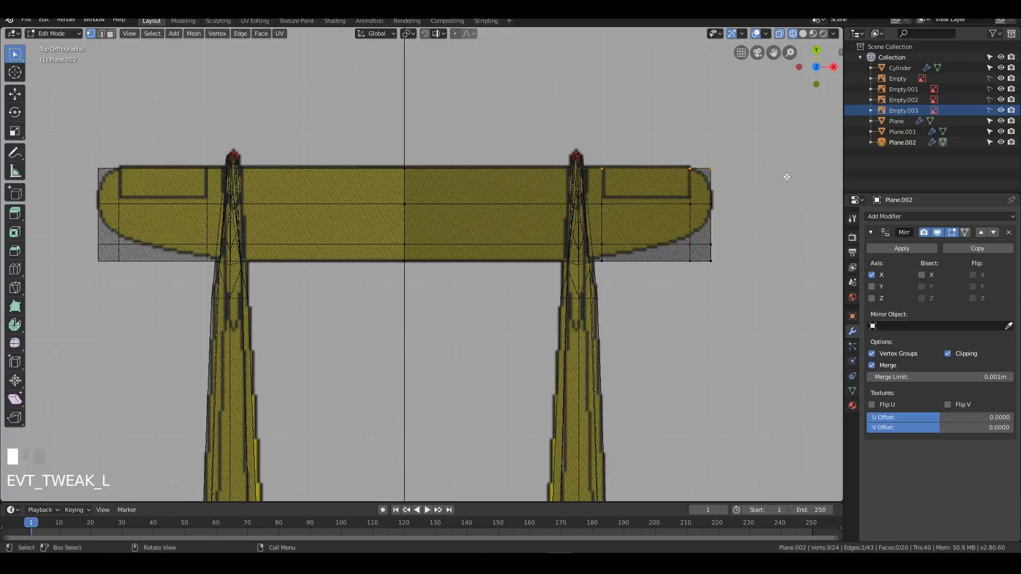
{"action": "left_click_drag", "start_coordinate": [705, 149], "coordinate": [735, 187]}
{"action": "key", "text": "g"}
{"action": "key", "text": "g"}
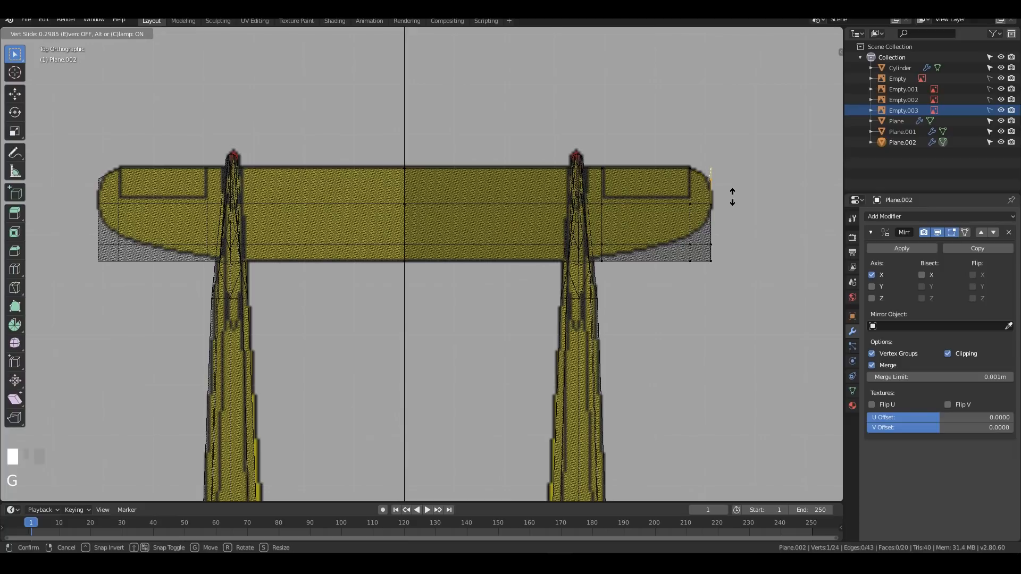
{"action": "left_click", "coordinate": [732, 196]}
Step: Hide the outer rear-edge vertices and move the front tip corner 0.0572 m along Y with smooth proportional editing of size 0.135
{"action": "left_click_drag", "start_coordinate": [597, 142], "coordinate": [746, 183]}
{"action": "key", "text": "h"}
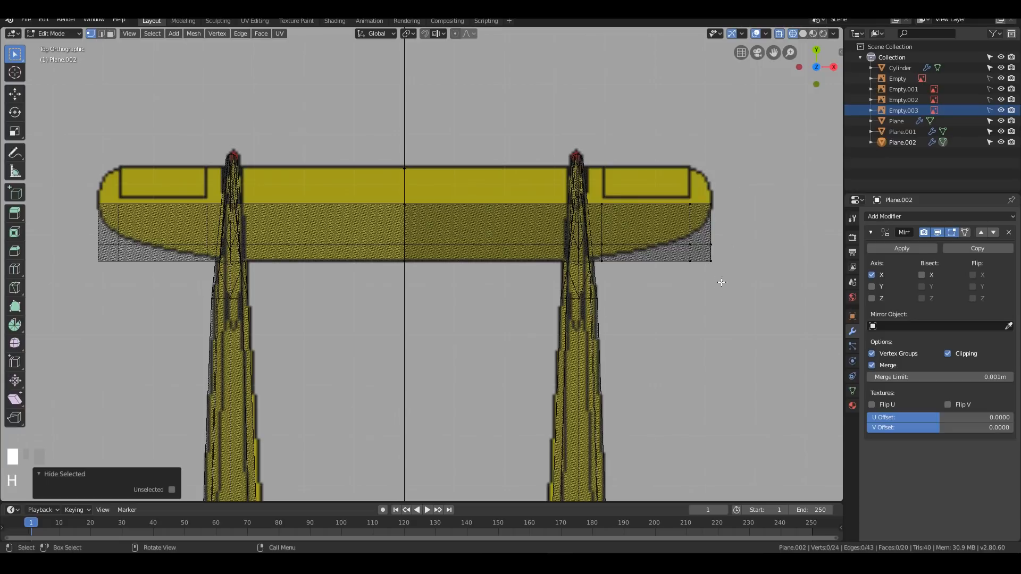
{"action": "left_click_drag", "start_coordinate": [701, 249], "coordinate": [744, 278]}
{"action": "key", "text": "g"}
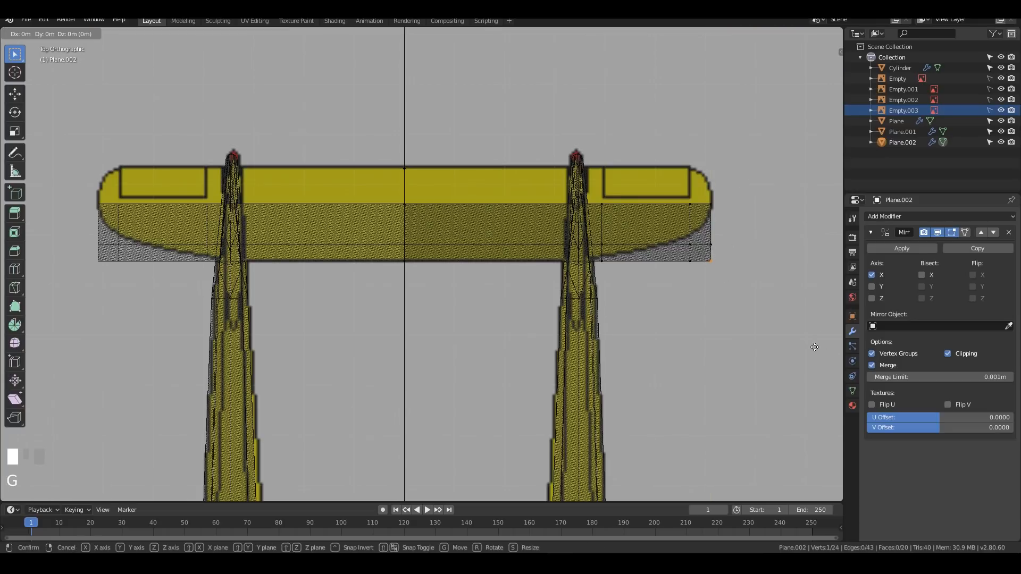
{"action": "key", "text": "Escape"}
{"action": "key", "text": "o"}
{"action": "key", "text": "g"}
{"action": "key", "text": "y"}
{"action": "scroll", "coordinate": [817, 351], "scroll_direction": "down", "scroll_amount": 10}
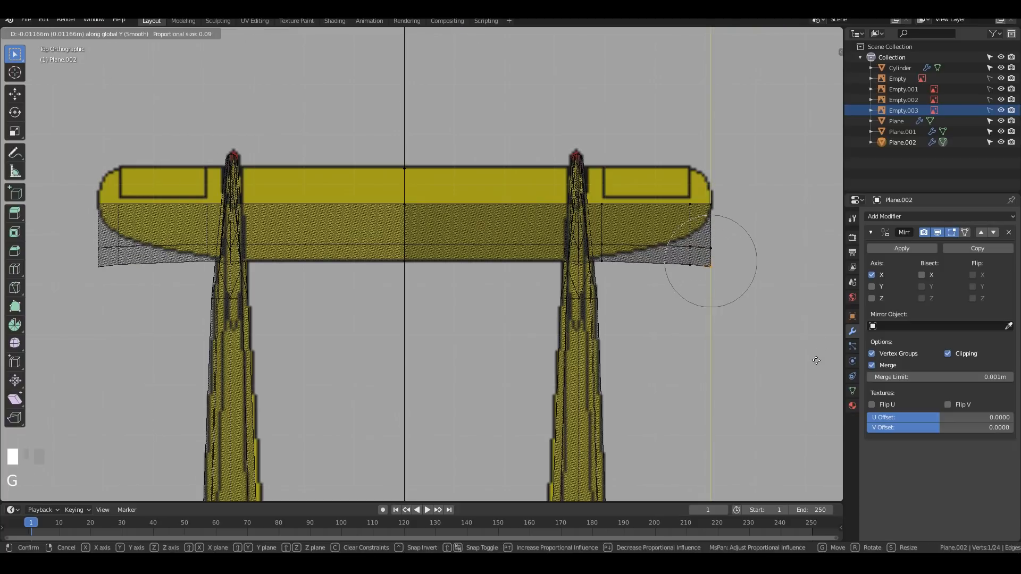
{"action": "scroll", "coordinate": [813, 329], "scroll_direction": "down", "scroll_amount": 6}
{"action": "scroll", "coordinate": [811, 329], "scroll_direction": "up", "scroll_amount": 6}
{"action": "scroll", "coordinate": [809, 331], "scroll_direction": "up", "scroll_amount": 2}
{"action": "left_click", "coordinate": [809, 326]}
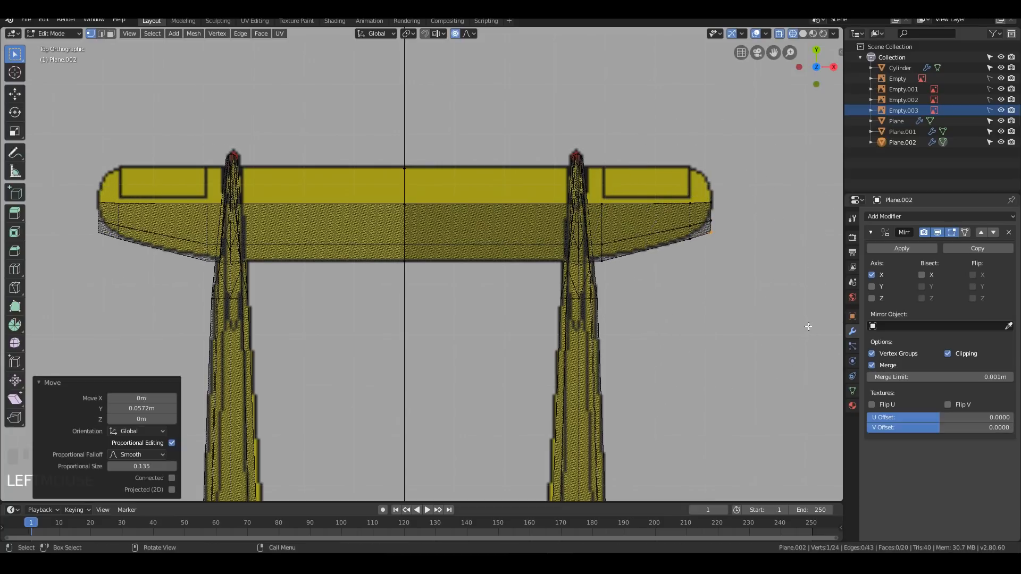
Step: Move the front tip corner another 0.0286 m along Y with a proportional size of 0.052
{"action": "key", "text": "g"}
{"action": "scroll", "coordinate": [809, 319], "scroll_direction": "up", "scroll_amount": 10}
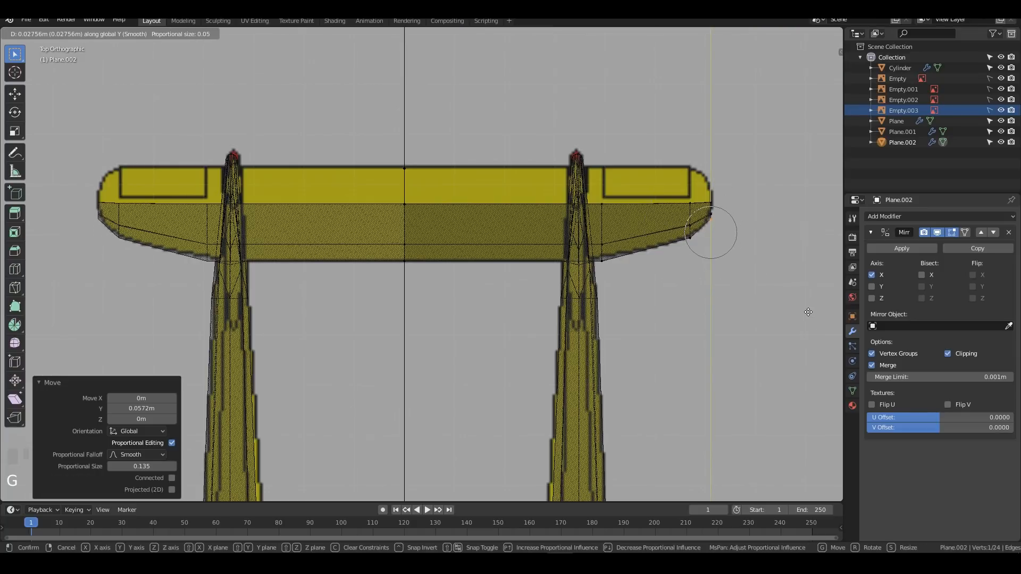
{"action": "left_click", "coordinate": [807, 311]}
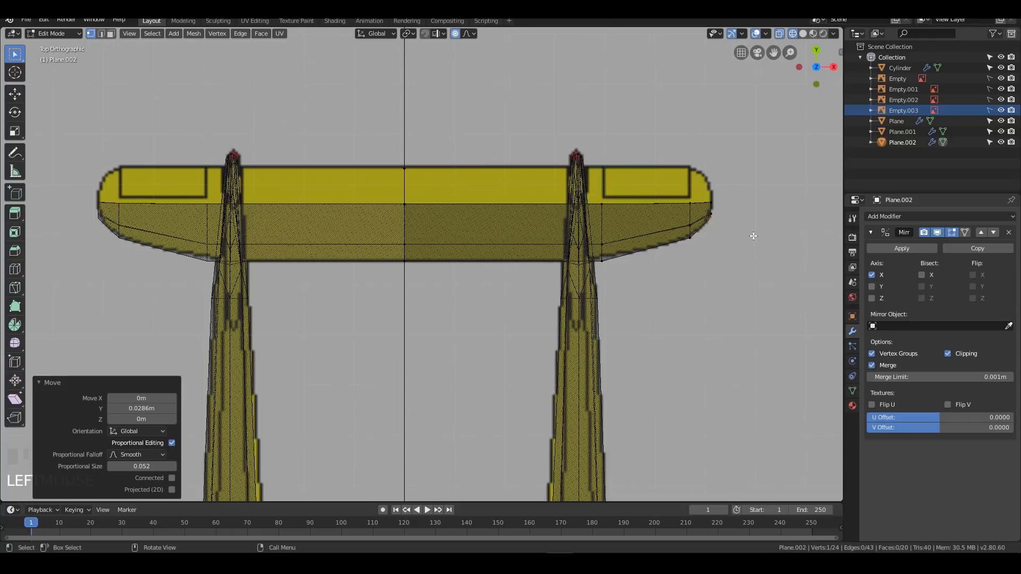
Step: Return to solid shading, reveal the hidden vertices, and delete the two faces closing the tailplane's outer tip
{"action": "key", "text": "Tab"}
{"action": "mouse_move", "coordinate": [723, 207]}
{"action": "middle_mouse_down"}
{"action": "mouse_move", "coordinate": [748, 211]}
{"action": "mouse_move", "coordinate": [667, 129]}
{"action": "mouse_move", "coordinate": [580, 233]}
{"action": "mouse_move", "coordinate": [636, 266]}
{"action": "mouse_move", "coordinate": [620, 265]}
{"action": "middle_mouse_up"}
{"action": "key", "text": "z"}
{"action": "key", "text": "Tab"}
{"action": "scroll", "coordinate": [543, 247], "scroll_direction": "up", "scroll_amount": 5}
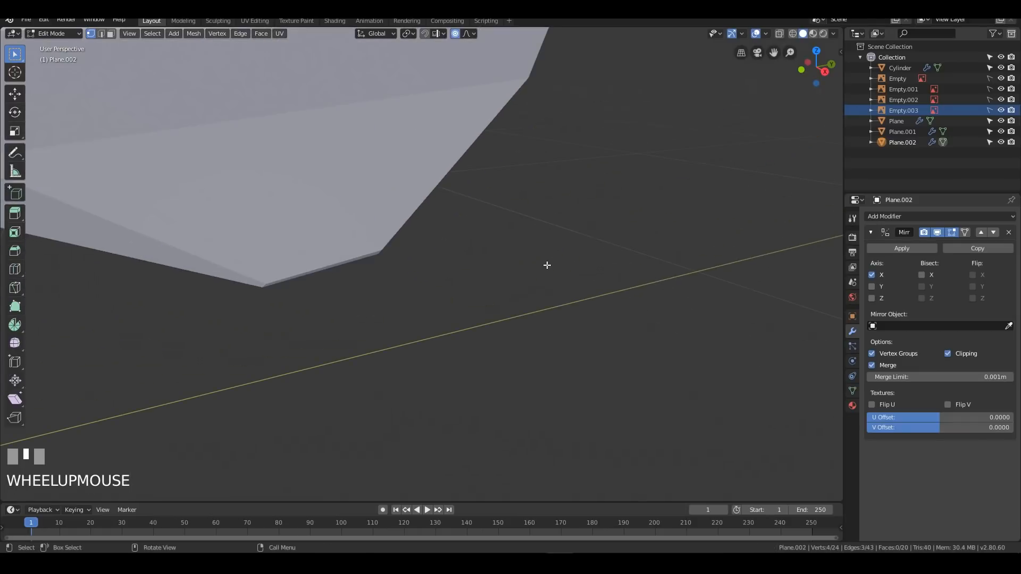
{"action": "scroll", "coordinate": [547, 267], "scroll_direction": "down", "scroll_amount": 3}
{"action": "middle_click_drag", "start_coordinate": [620, 228], "coordinate": [618, 247], "text": "shift"}
{"action": "key", "text": "3"}
{"action": "left_click", "coordinate": [494, 221]}
{"action": "left_click", "coordinate": [482, 234], "text": "shift"}
{"action": "key", "text": "x"}
{"action": "left_click", "coordinate": [481, 232]}
{"action": "middle_click_drag", "start_coordinate": [558, 228], "coordinate": [559, 229]}
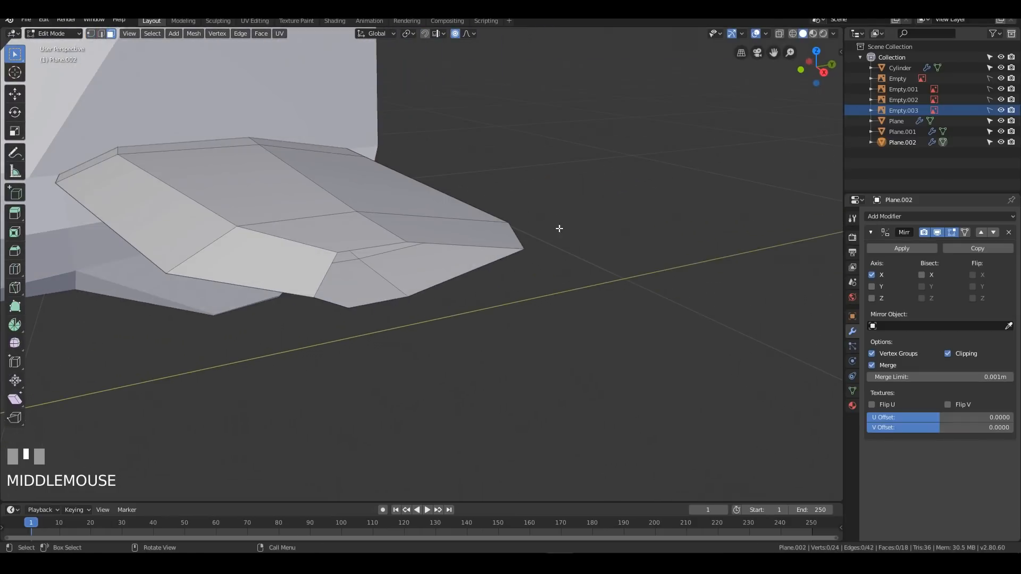
Step: Select the six vertices around the tailplane's open tip in wireframe shading
{"action": "left_click", "coordinate": [386, 243]}
{"action": "key", "text": "2"}
{"action": "left_click", "coordinate": [374, 245]}
{"action": "middle_click_drag", "start_coordinate": [430, 266], "coordinate": [563, 230]}
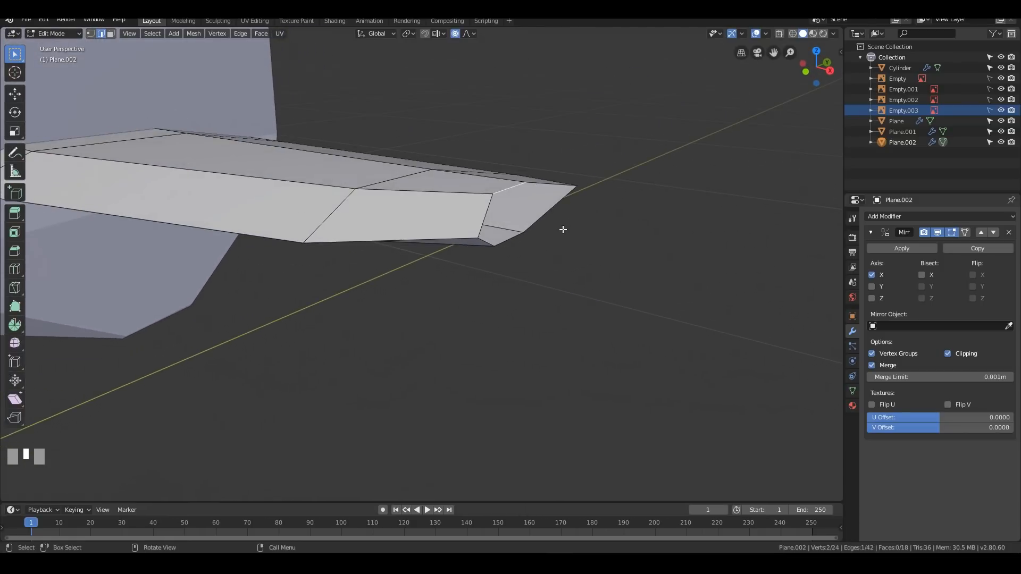
{"action": "middle_click_drag", "start_coordinate": [646, 236], "coordinate": [624, 233]}
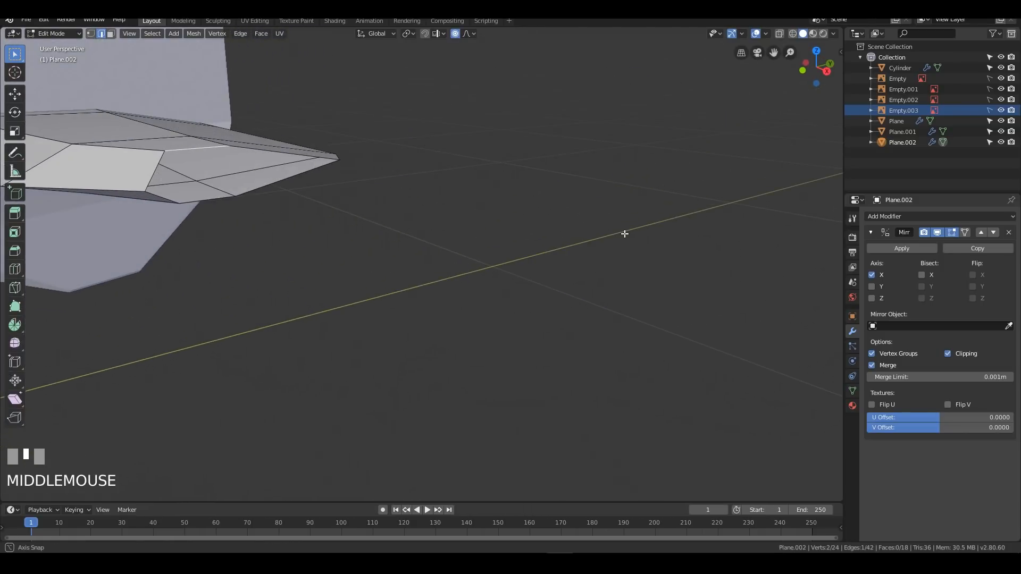
{"action": "scroll", "coordinate": [449, 208], "scroll_direction": "down", "scroll_amount": 3}
{"action": "middle_click_drag", "start_coordinate": [448, 207], "coordinate": [552, 248], "text": "shift"}
{"action": "key", "text": "KP_1"}
{"action": "key", "text": "z"}
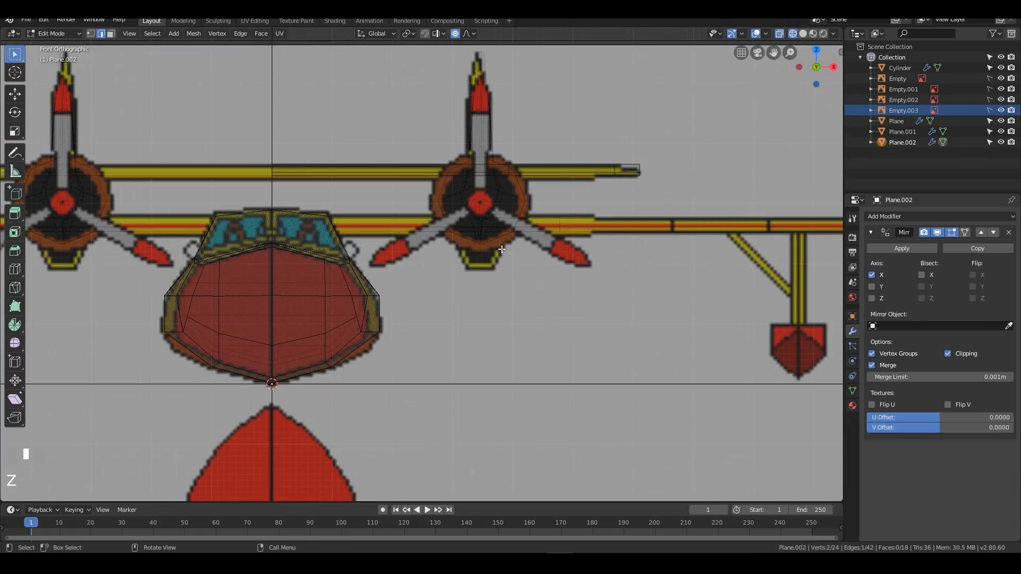
{"action": "middle_click_drag", "start_coordinate": [644, 180], "coordinate": [670, 191]}
{"action": "left_click_drag", "start_coordinate": [673, 165], "coordinate": [714, 258]}
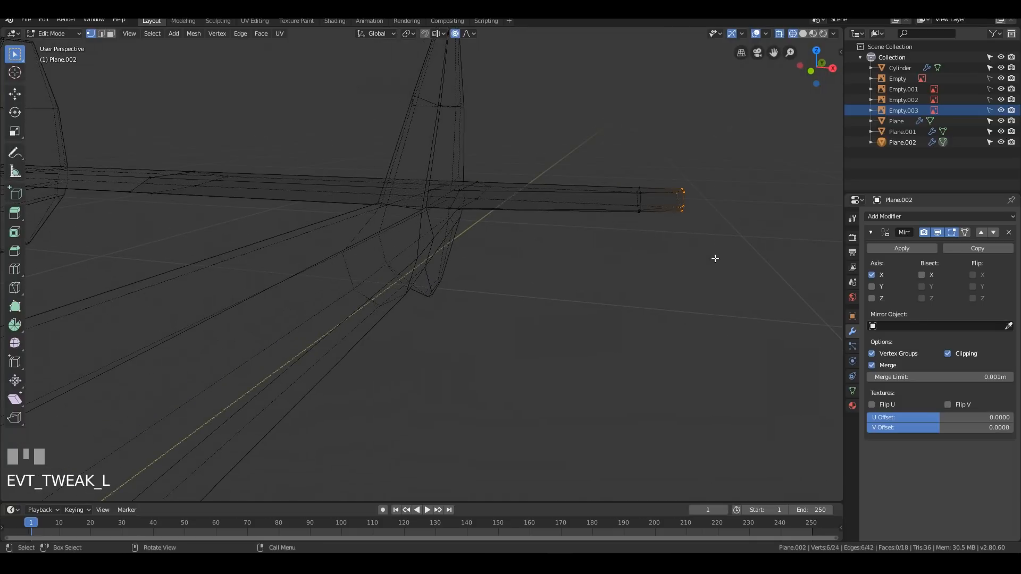
{"action": "key", "text": "s"}
{"action": "key", "text": "y"}
{"action": "key", "text": "0"}
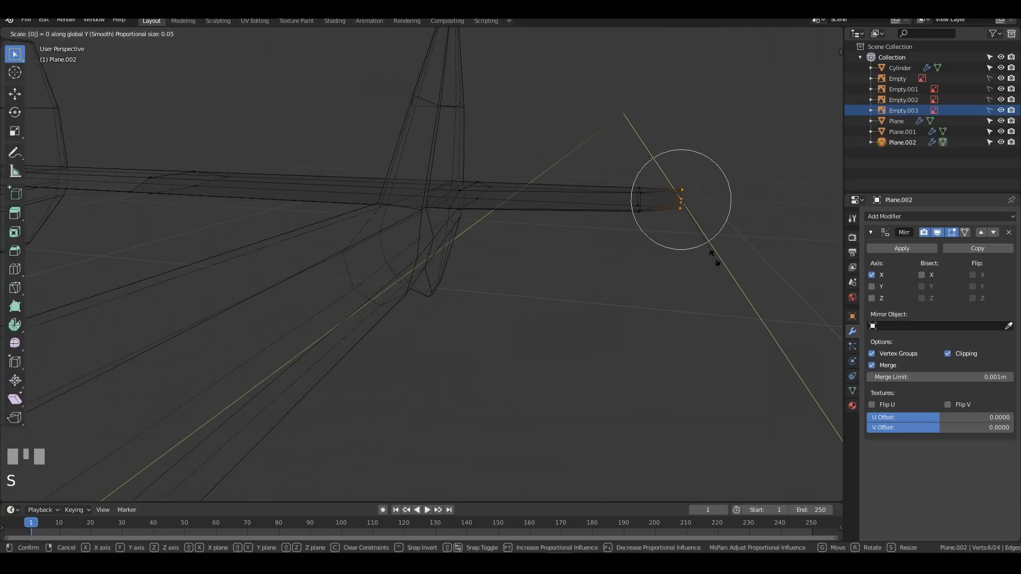
{"action": "key", "text": "Escape"}
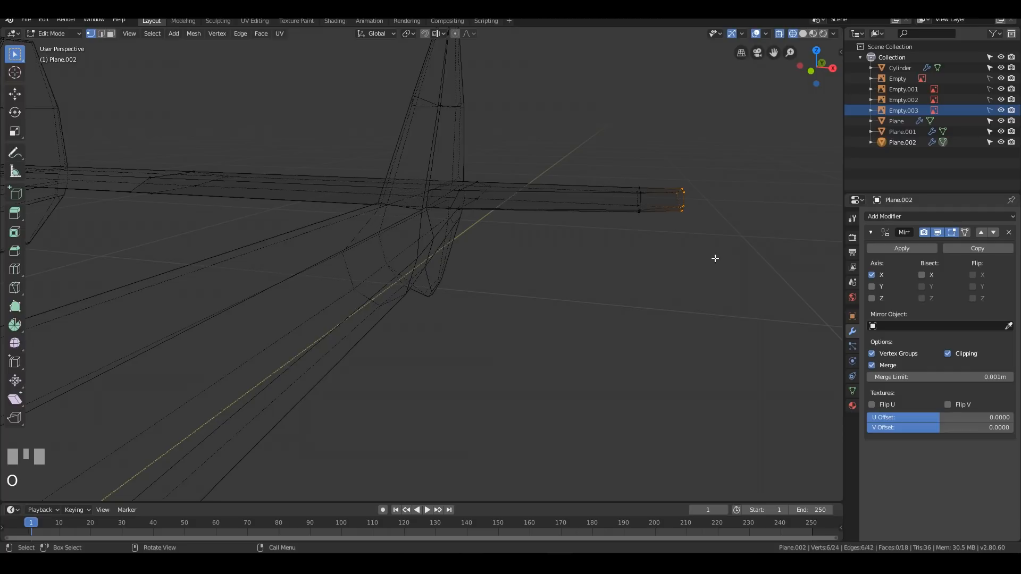
Step: Flatten the tip vertices by scaling them to 0 along X with proportional editing off, and fill the opening with one face
{"action": "key", "text": "s"}
{"action": "key", "text": "x"}
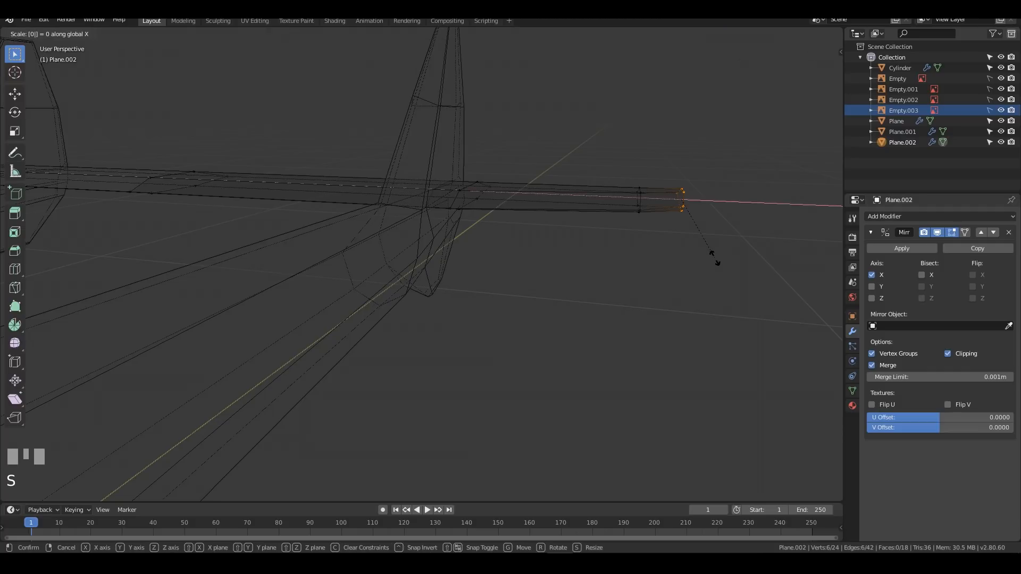
{"action": "left_click", "coordinate": [715, 257]}
{"action": "key", "text": "KP_1"}
{"action": "middle_click_drag", "start_coordinate": [585, 202], "coordinate": [433, 272], "text": "shift"}
{"action": "scroll", "coordinate": [441, 268], "scroll_direction": "up", "scroll_amount": 6}
{"action": "middle_click_drag", "start_coordinate": [626, 247], "coordinate": [556, 260]}
{"action": "scroll", "coordinate": [483, 275], "scroll_direction": "down", "scroll_amount": 4}
{"action": "key", "text": "Tab"}
Step: Scale down the tailplane's tip vertices with smooth proportional editing to taper its thickness to the front-view blueprint
{"action": "mouse_move", "coordinate": [424, 299]}
{"action": "middle_mouse_down"}
{"action": "mouse_move", "coordinate": [388, 272]}
{"action": "mouse_move", "coordinate": [467, 292]}
{"action": "mouse_move", "coordinate": [380, 292]}
{"action": "mouse_move", "coordinate": [479, 296]}
{"action": "mouse_move", "coordinate": [519, 292]}
{"action": "mouse_move", "coordinate": [538, 262]}
{"action": "mouse_move", "coordinate": [601, 257]}
{"action": "middle_mouse_up"}
{"action": "key", "text": "z"}
{"action": "left_click", "coordinate": [475, 272]}
{"action": "scroll", "coordinate": [414, 283], "scroll_direction": "down", "scroll_amount": 3}
{"action": "key", "text": "KP_1"}
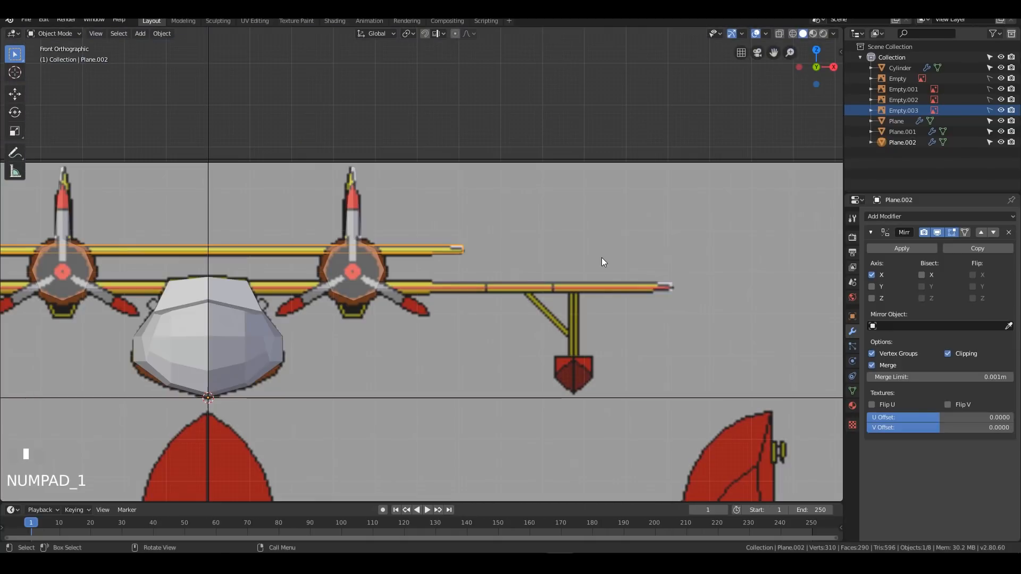
{"action": "scroll", "coordinate": [678, 200], "scroll_direction": "up", "scroll_amount": 5}
{"action": "key", "text": "Tab"}
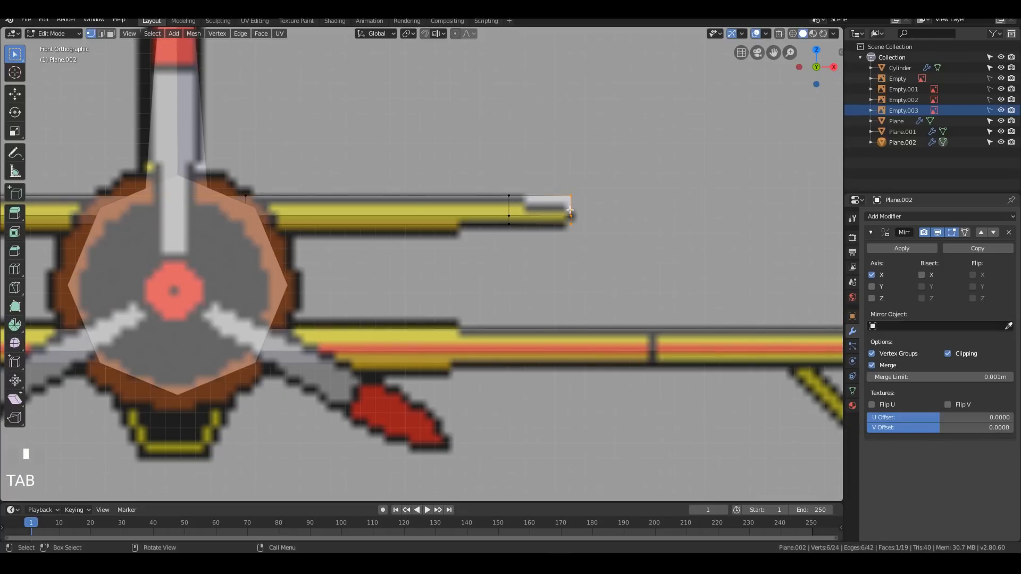
{"action": "left_click_drag", "start_coordinate": [561, 134], "coordinate": [622, 293]}
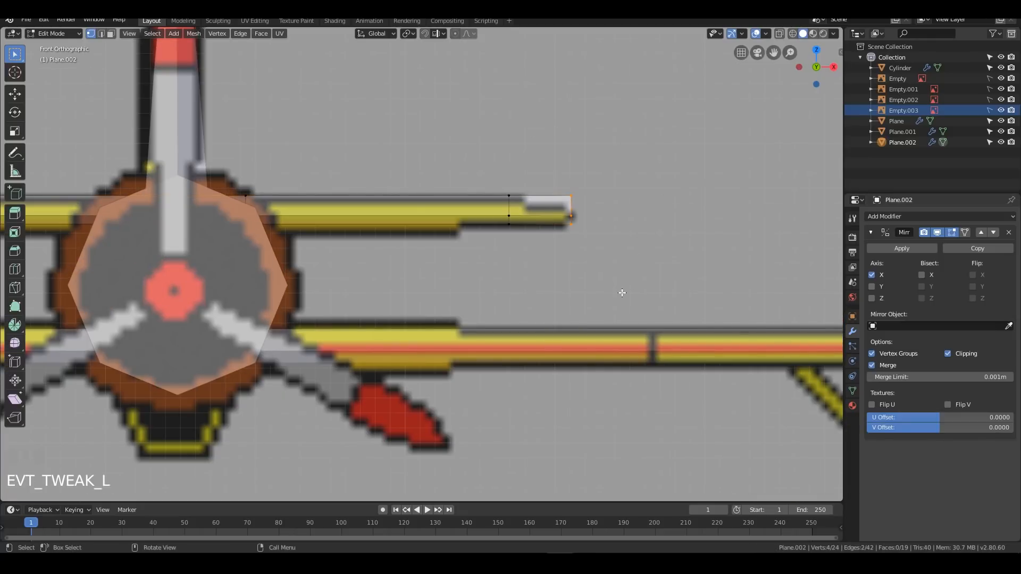
{"action": "key", "text": "s"}
{"action": "scroll", "coordinate": [682, 303], "scroll_direction": "down", "scroll_amount": 18}
{"action": "scroll", "coordinate": [675, 291], "scroll_direction": "up", "scroll_amount": 5}
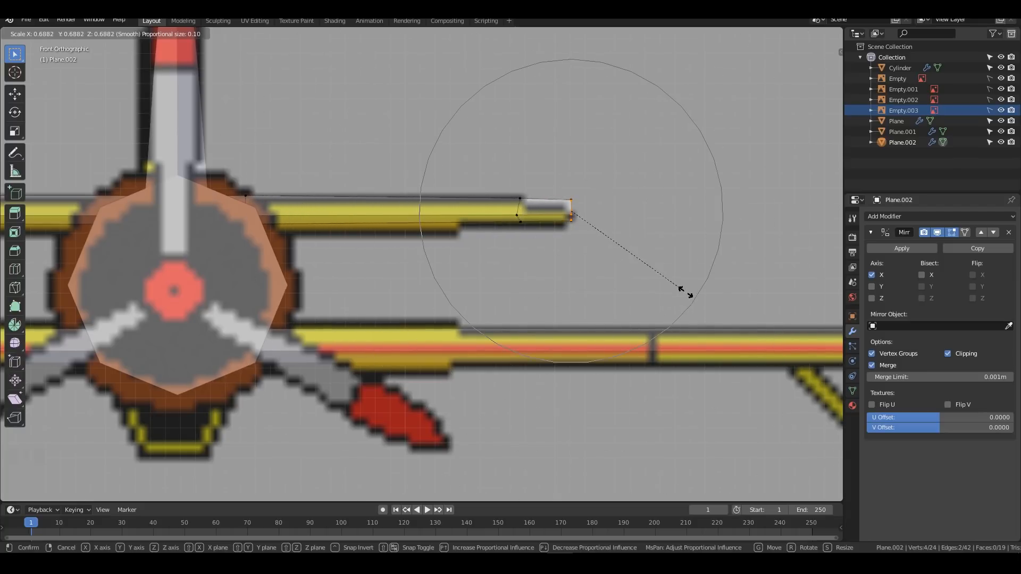
{"action": "left_click", "coordinate": [630, 232]}
{"action": "key", "text": "Tab"}
Step: Examine the whole seaplane in perspective, and check the selected tail booms against the front and right blueprint views
{"action": "scroll", "coordinate": [550, 168], "scroll_direction": "down", "scroll_amount": 6}
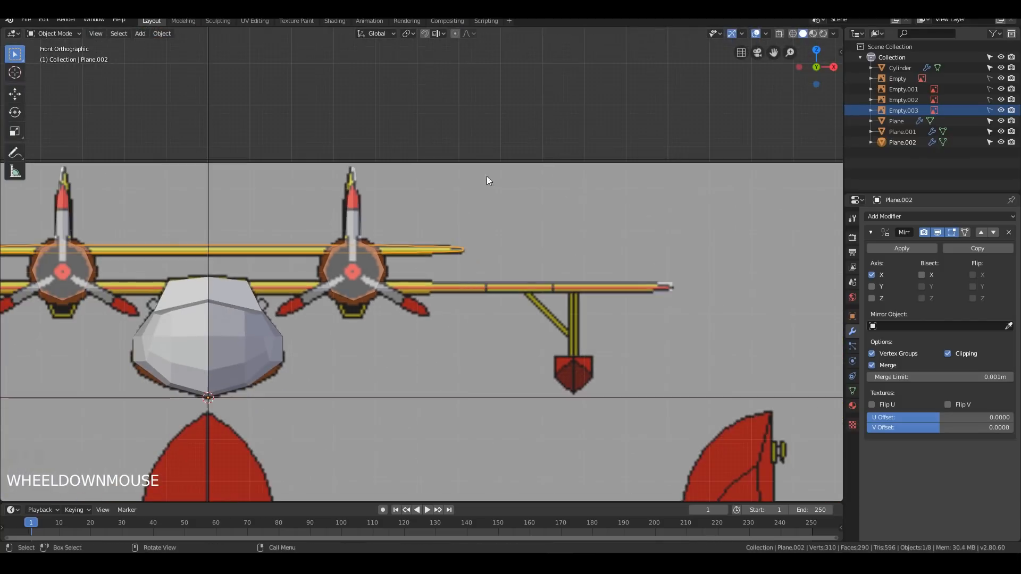
{"action": "middle_click_drag", "start_coordinate": [475, 180], "coordinate": [470, 263], "text": "shift"}
{"action": "scroll", "coordinate": [532, 244], "scroll_direction": "down", "scroll_amount": 3}
{"action": "left_click", "coordinate": [435, 305]}
{"action": "scroll", "coordinate": [410, 284], "scroll_direction": "down", "scroll_amount": 2, "text": "shift"}
{"action": "left_click", "coordinate": [411, 284]}
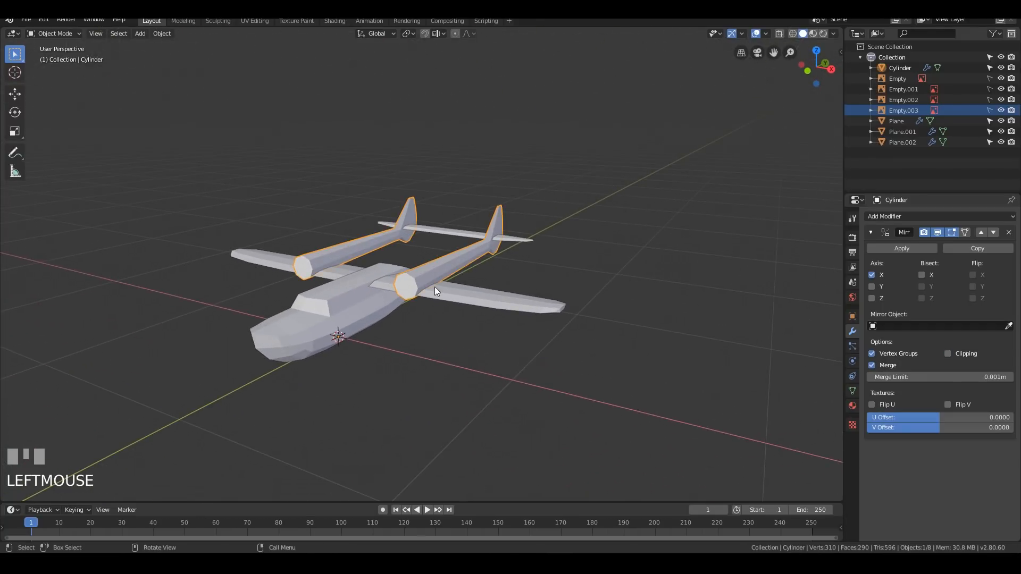
{"action": "key", "text": "KP_1"}
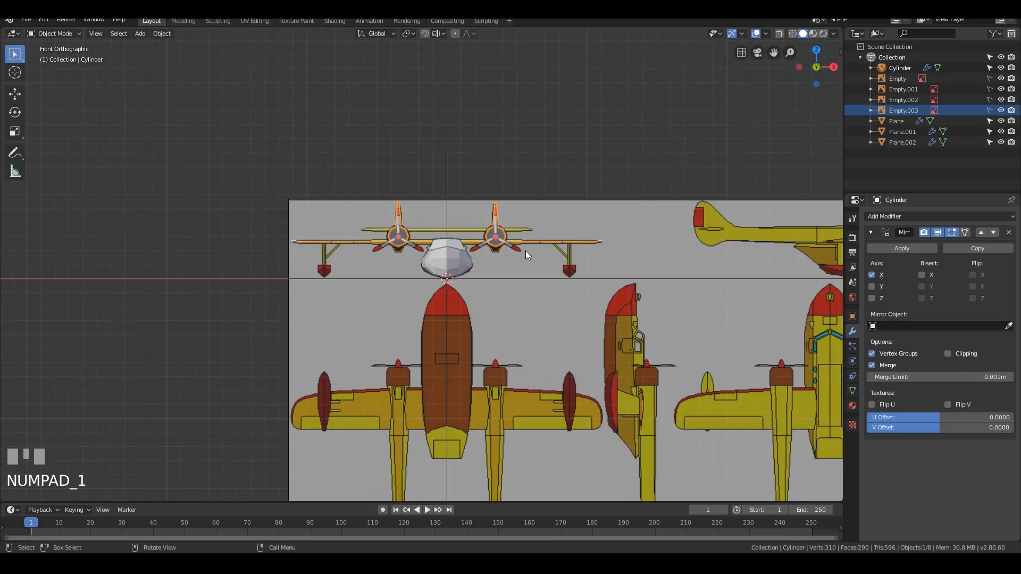
{"action": "key", "text": "KP_3"}
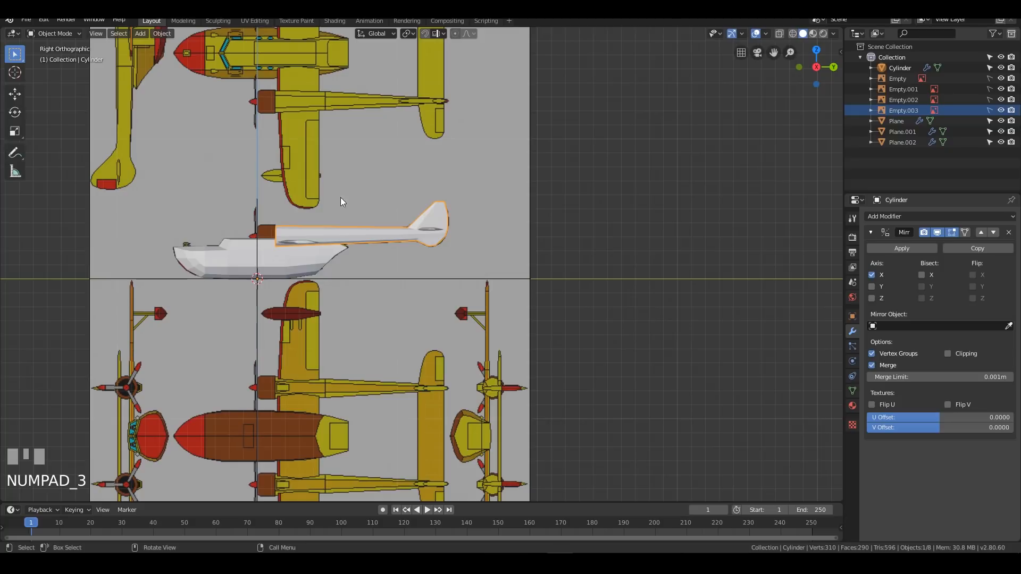
Step: Extrude the tail boom's front end face slightly forward along its normal in the right view
{"action": "key", "text": "KP_1"}
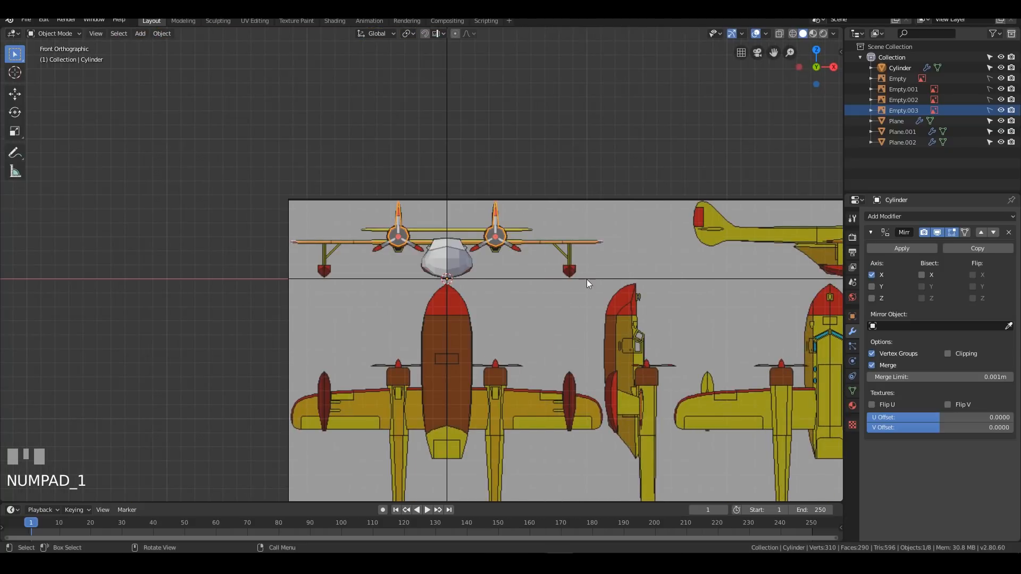
{"action": "middle_click_drag", "start_coordinate": [485, 210], "coordinate": [586, 206]}
{"action": "scroll", "coordinate": [585, 207], "scroll_direction": "up", "scroll_amount": 6}
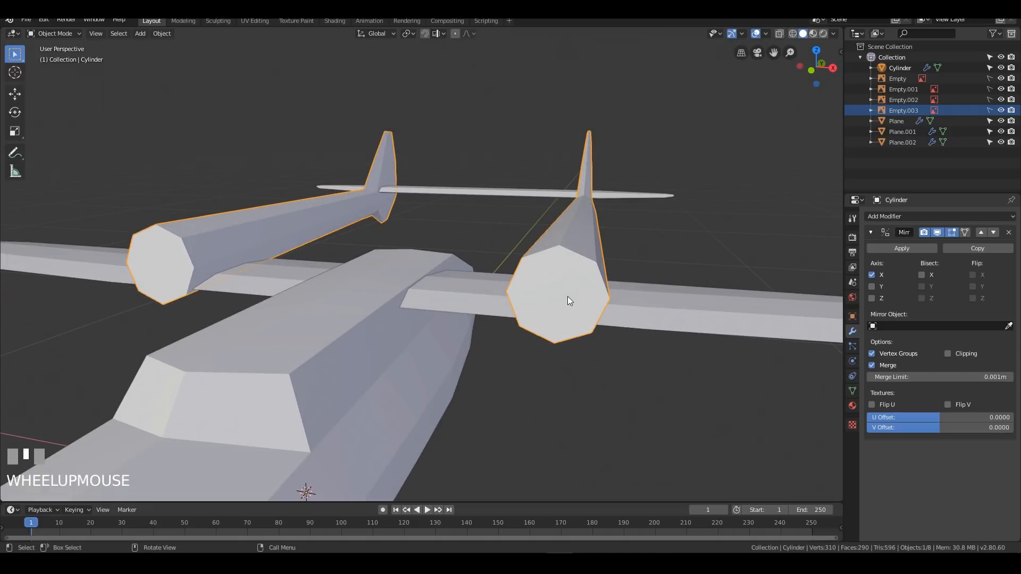
{"action": "key", "text": "Tab"}
{"action": "key", "text": "3"}
{"action": "left_click", "coordinate": [557, 288]}
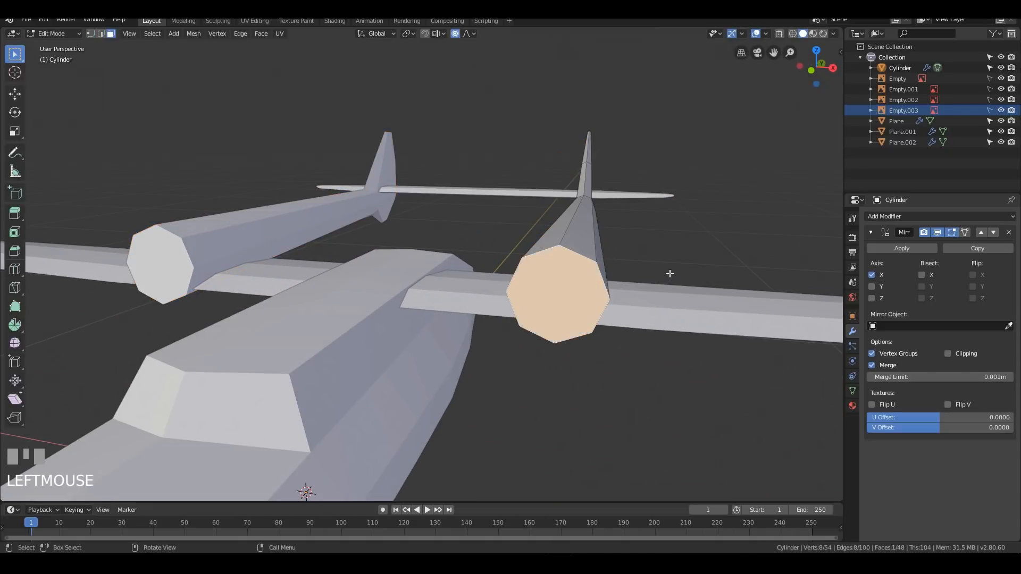
{"action": "key", "text": "KP_3"}
{"action": "middle_click_drag", "start_coordinate": [294, 195], "coordinate": [544, 236], "text": "shift"}
{"action": "scroll", "coordinate": [687, 219], "scroll_direction": "up", "scroll_amount": 6}
{"action": "key", "text": "e"}
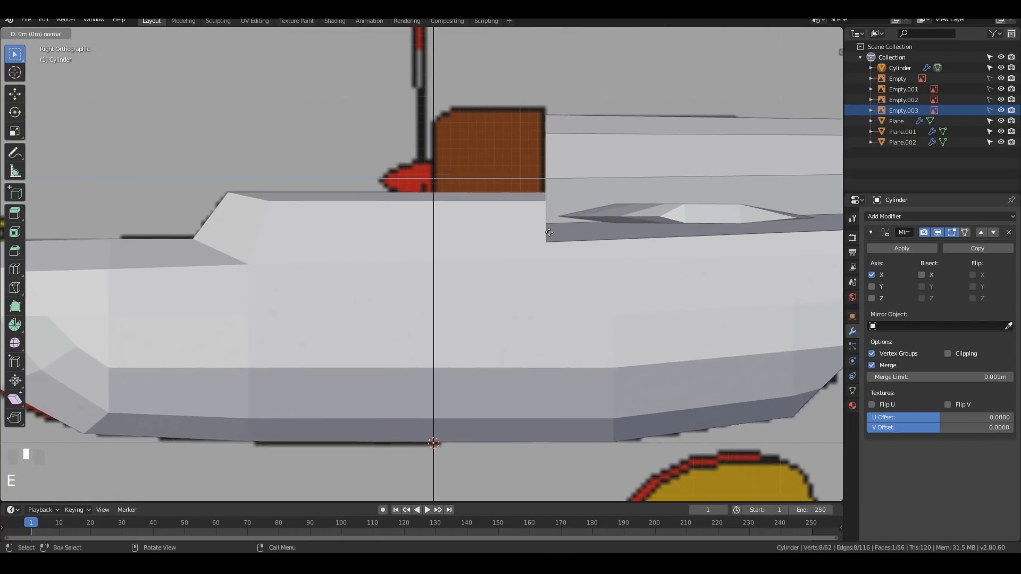
{"action": "left_click", "coordinate": [546, 233]}
Step: Scale the boom's new front face by about 1.117 with proportional editing off to match the cowling's width
{"action": "key", "text": "g"}
{"action": "key", "text": "Escape"}
{"action": "key", "text": "o"}
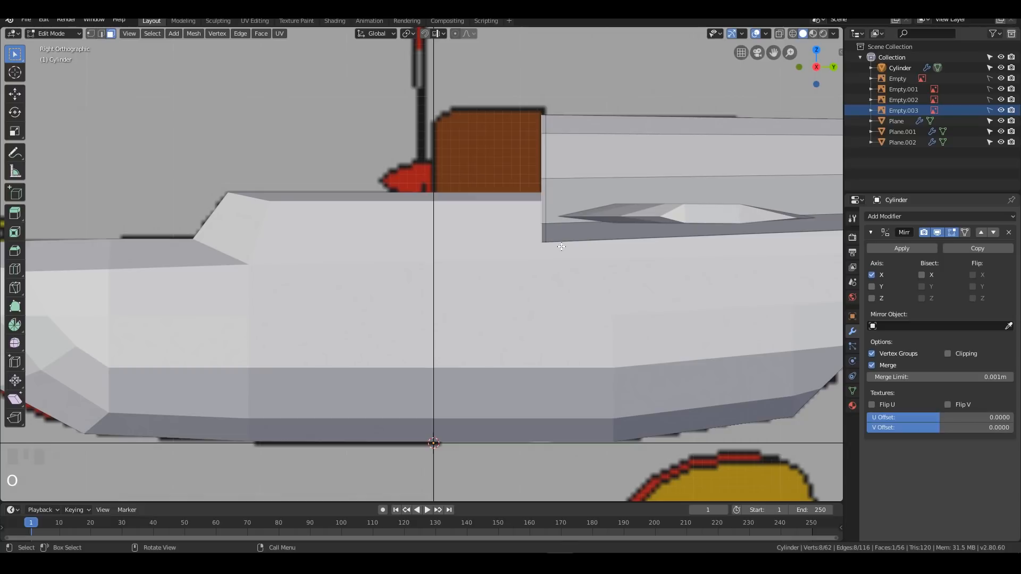
{"action": "key", "text": "s"}
{"action": "left_click", "coordinate": [597, 259]}
Step: Extrude the face forward to the cowling's front on the blueprint, extrude a short lip, and scale its end face by about 0.782
{"action": "key", "text": "e"}
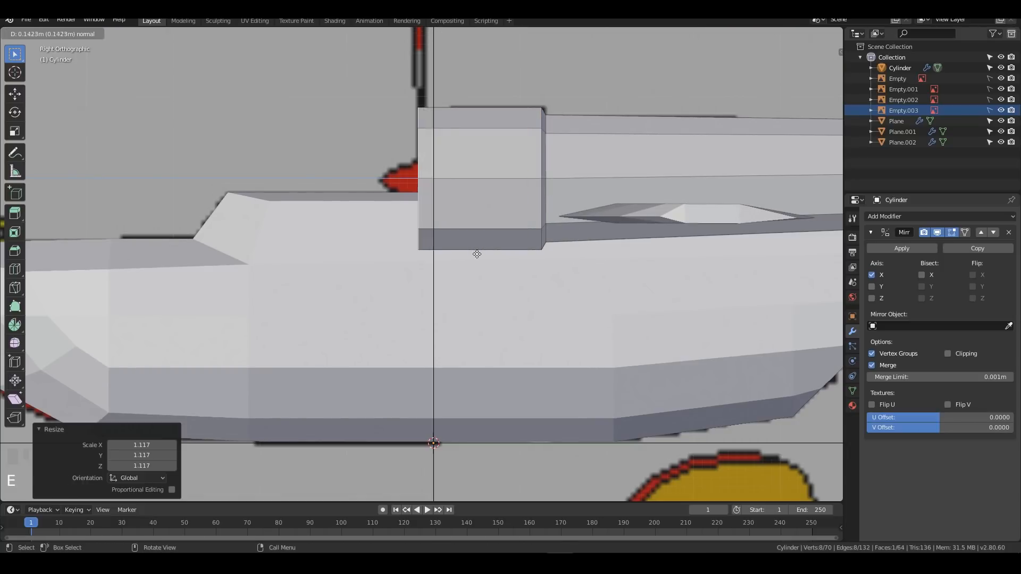
{"action": "left_click", "coordinate": [519, 261]}
{"action": "key", "text": "e"}
{"action": "left_click", "coordinate": [543, 275]}
{"action": "key", "text": "s"}
{"action": "left_click", "coordinate": [516, 257]}
{"action": "middle_click_drag", "start_coordinate": [482, 218], "coordinate": [548, 241]}
{"action": "middle_click_drag", "start_coordinate": [654, 245], "coordinate": [426, 226], "text": "shift"}
{"action": "scroll", "coordinate": [547, 240], "scroll_direction": "down", "scroll_amount": 3}
{"action": "scroll", "coordinate": [548, 239], "scroll_direction": "down", "scroll_amount": 2}
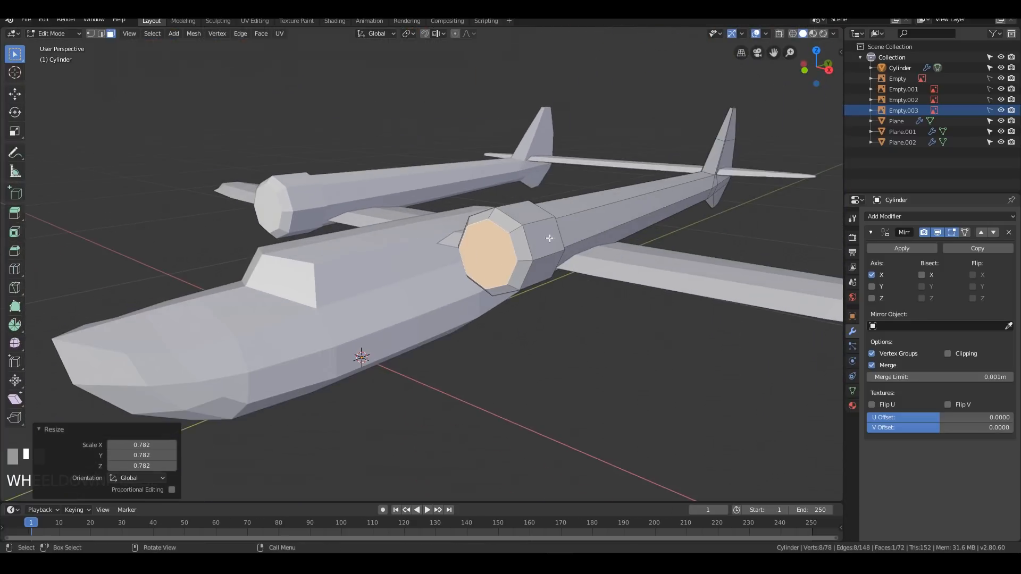
Step: Extrude the cowling's front face inward by about 0.02 m to form a recess
{"action": "key", "text": "z"}
{"action": "key", "text": "KP_3"}
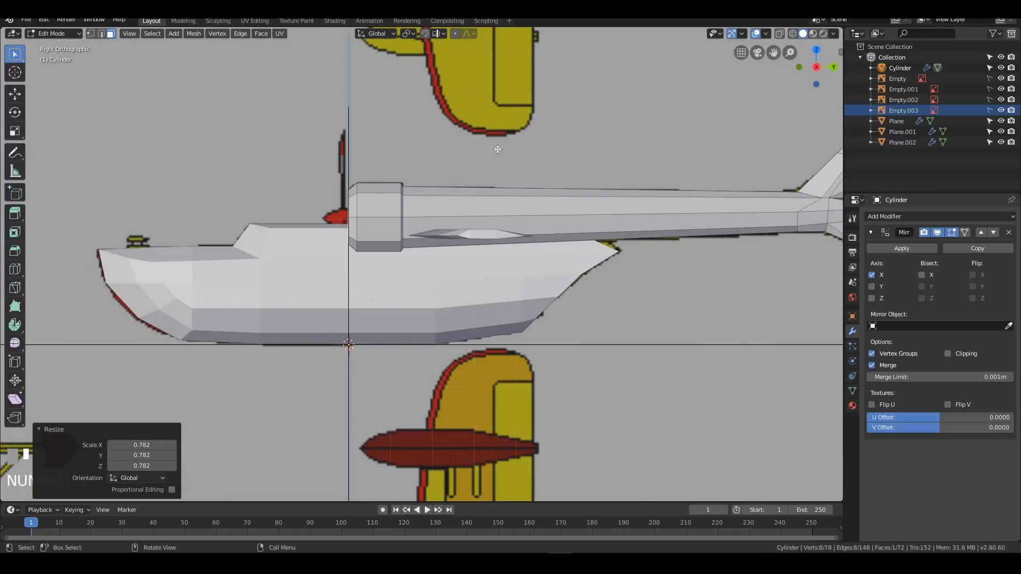
{"action": "key", "text": "KP_1"}
{"action": "key", "text": "z"}
{"action": "middle_click_drag", "start_coordinate": [727, 237], "coordinate": [593, 255], "text": "shift"}
{"action": "scroll", "coordinate": [559, 276], "scroll_direction": "up", "scroll_amount": 5}
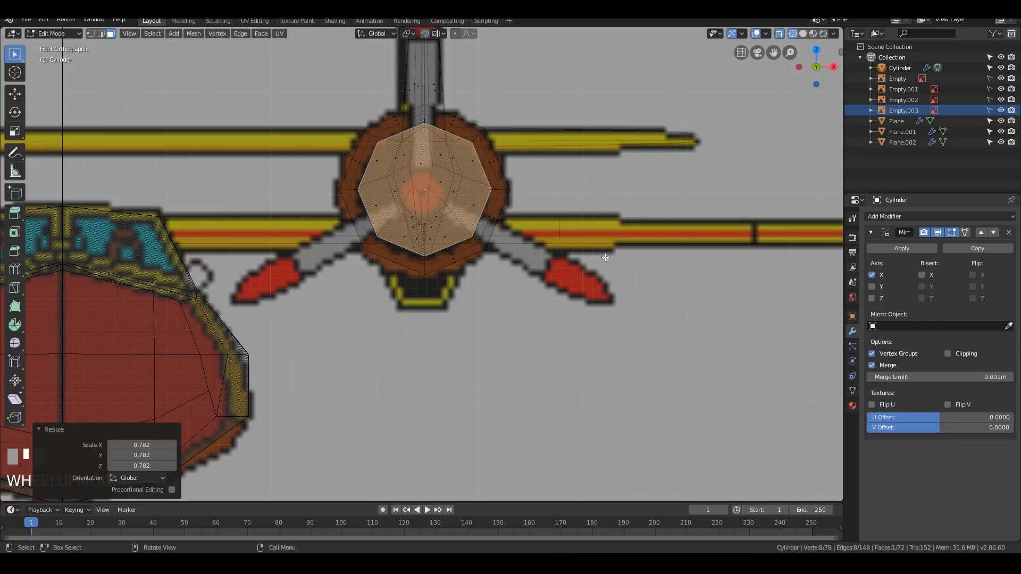
{"action": "mouse_move", "coordinate": [577, 228]}
{"action": "middle_mouse_down"}
{"action": "mouse_move", "coordinate": [597, 224]}
{"action": "mouse_move", "coordinate": [591, 234]}
{"action": "middle_mouse_up"}
{"action": "key", "text": "e"}
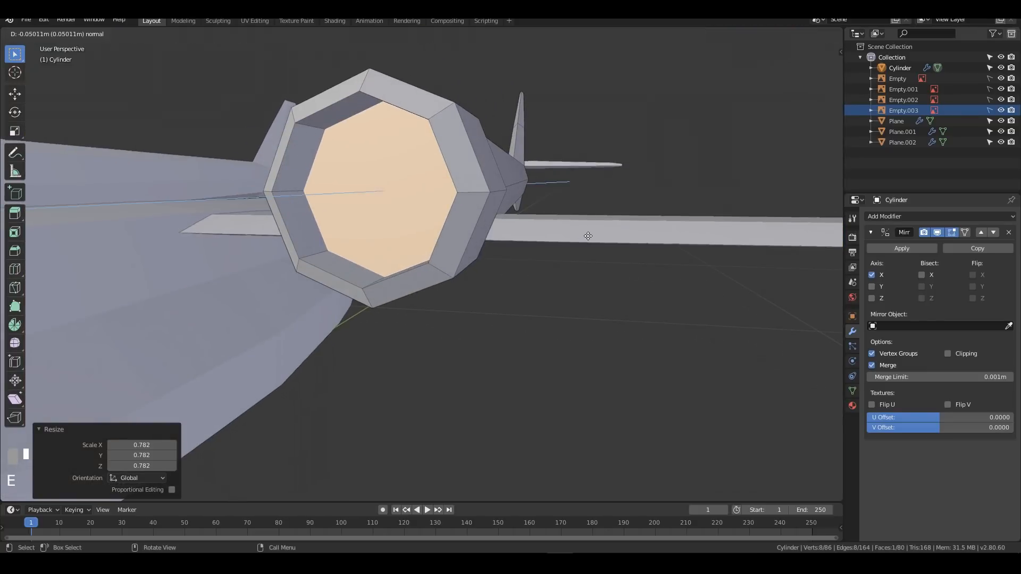
{"action": "left_click", "coordinate": [579, 242]}
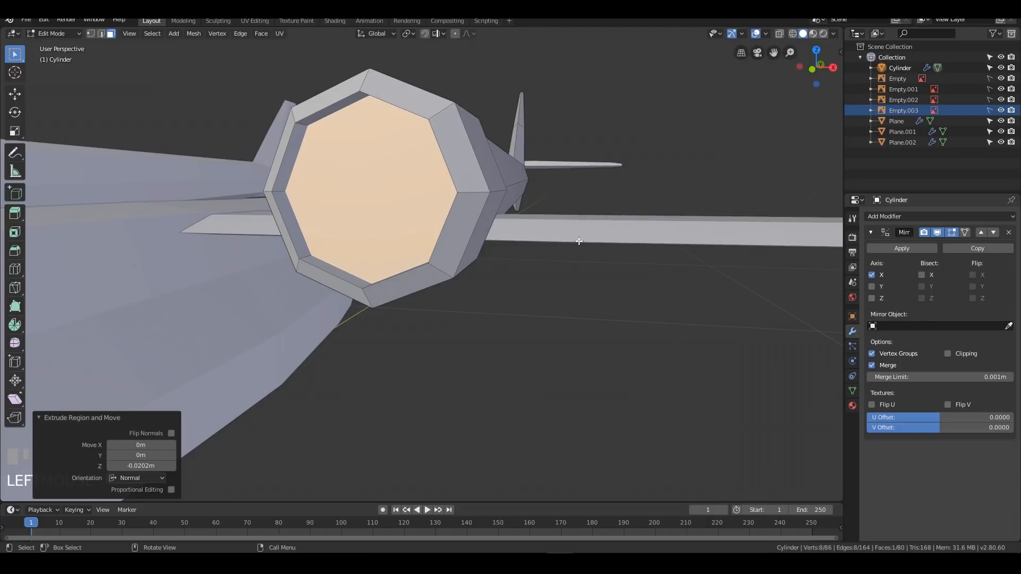
Step: Inset the recessed face by about 0.034 m, and scale the inner face by about 0.887 to match the blueprint's propeller hub
{"action": "key", "text": "i"}
{"action": "left_click", "coordinate": [596, 269]}
{"action": "key", "text": "KP_1"}
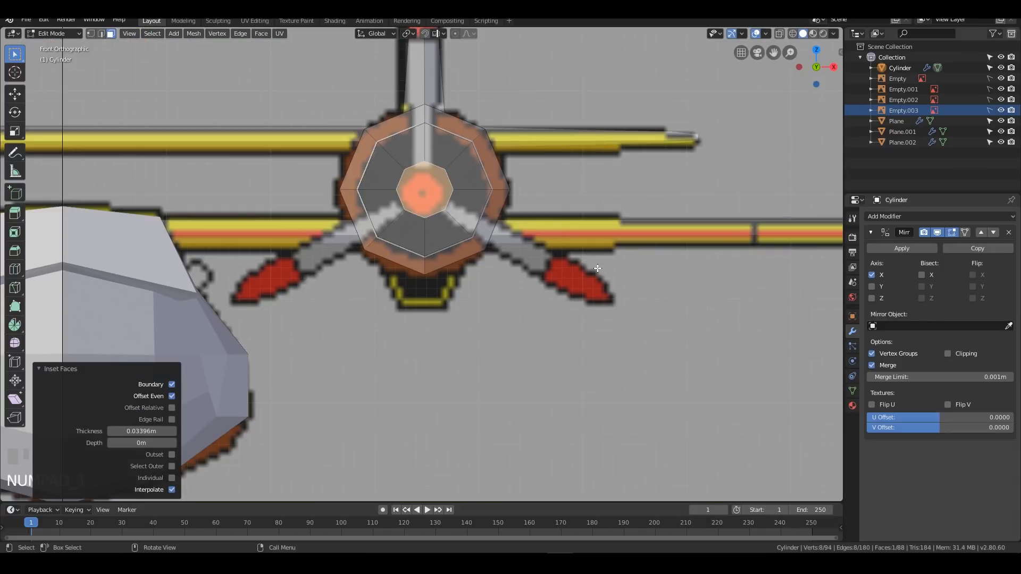
{"action": "key", "text": "s"}
{"action": "left_click", "coordinate": [609, 245]}
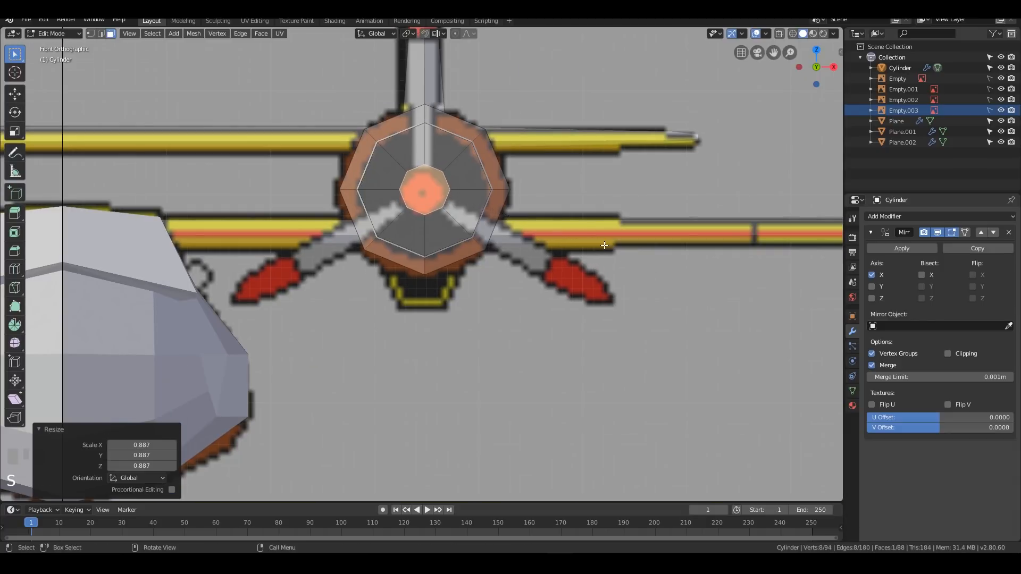
{"action": "middle_click_drag", "start_coordinate": [641, 178], "coordinate": [569, 210]}
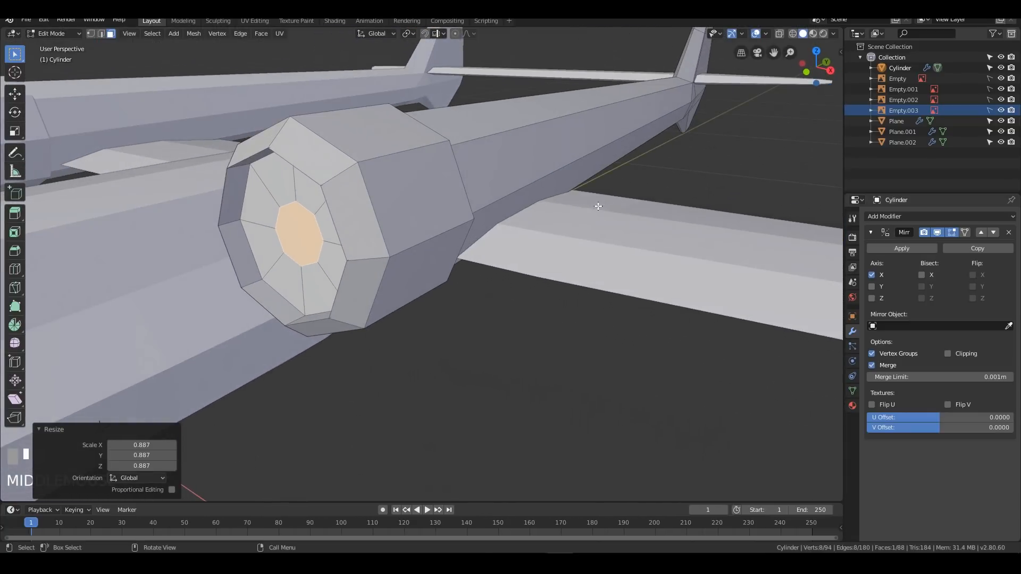
{"action": "scroll", "coordinate": [559, 208], "scroll_direction": "down", "scroll_amount": 6}
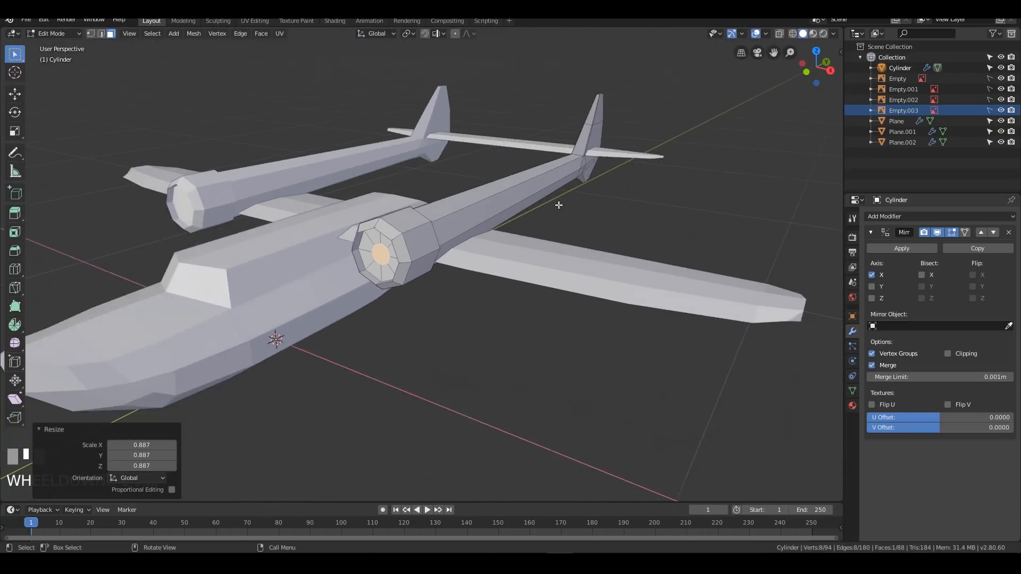
{"action": "scroll", "coordinate": [557, 206], "scroll_direction": "up", "scroll_amount": 5}
{"action": "scroll", "coordinate": [557, 206], "scroll_direction": "down", "scroll_amount": 2}
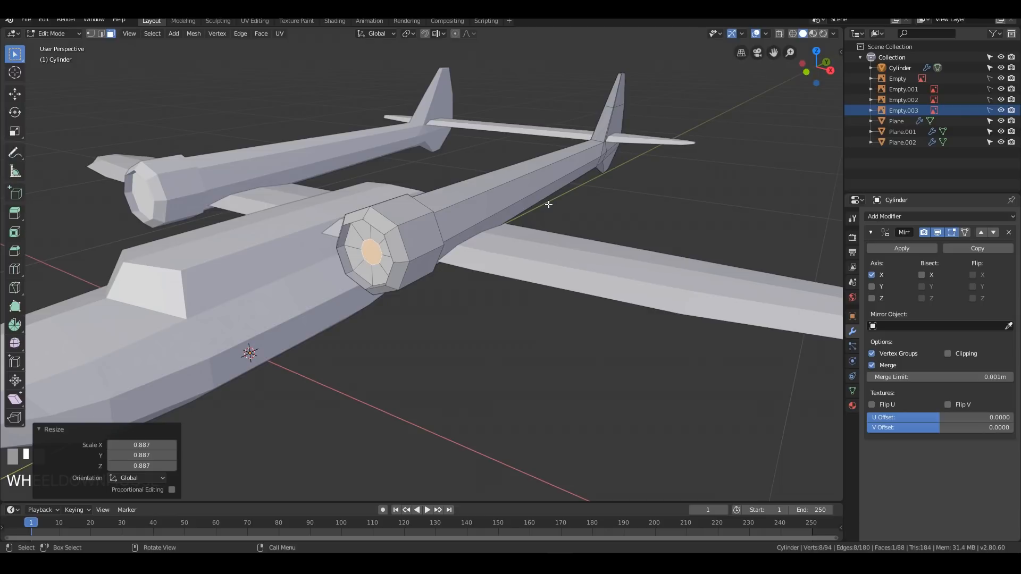
Step: Extrude the small inner face forward by about 0.0415 m to form the propeller hub
{"action": "key", "text": "e"}
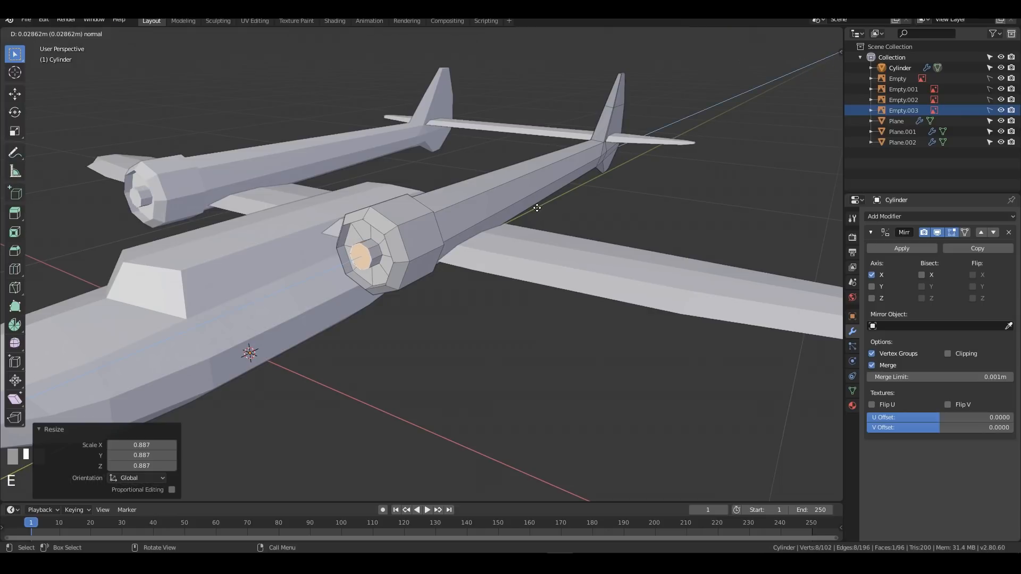
{"action": "left_click", "coordinate": [533, 210]}
{"action": "middle_click_drag", "start_coordinate": [533, 211], "coordinate": [666, 211]}
{"action": "key", "text": "KP_4"}
{"action": "key", "text": "KP_6"}
{"action": "key", "text": "KP_4"}
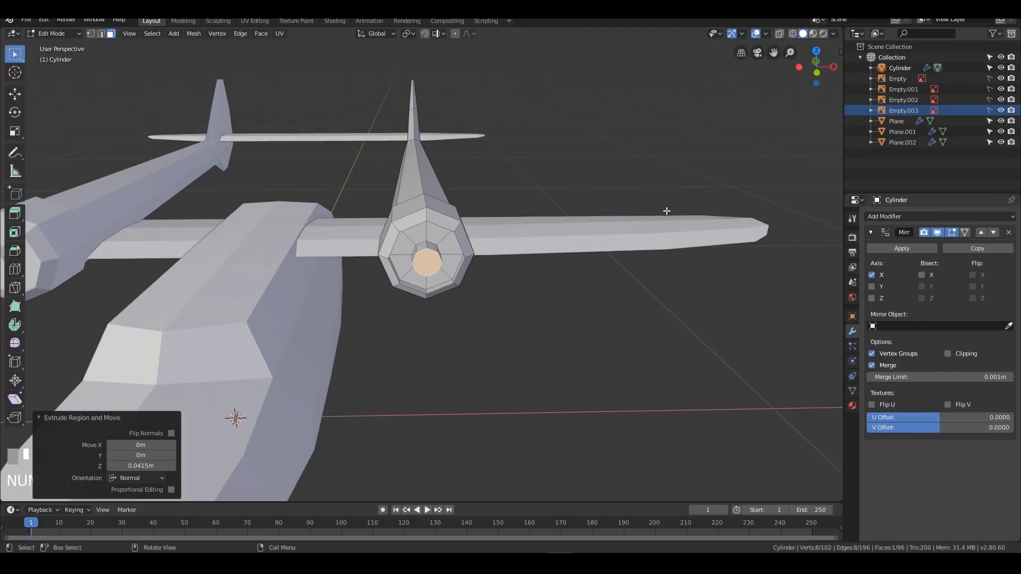
{"action": "middle_click_drag", "start_coordinate": [667, 212], "coordinate": [526, 252]}
Step: Scale up the edge loop around the propeller hub's base
{"action": "key", "text": "2"}
{"action": "left_click", "coordinate": [398, 247], "text": "alt"}
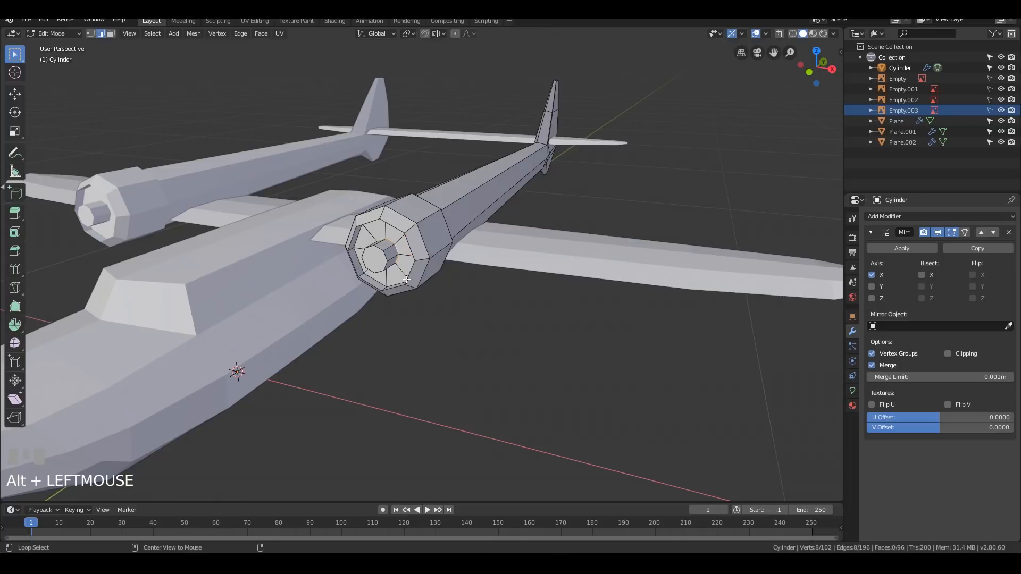
{"action": "key", "text": "s"}
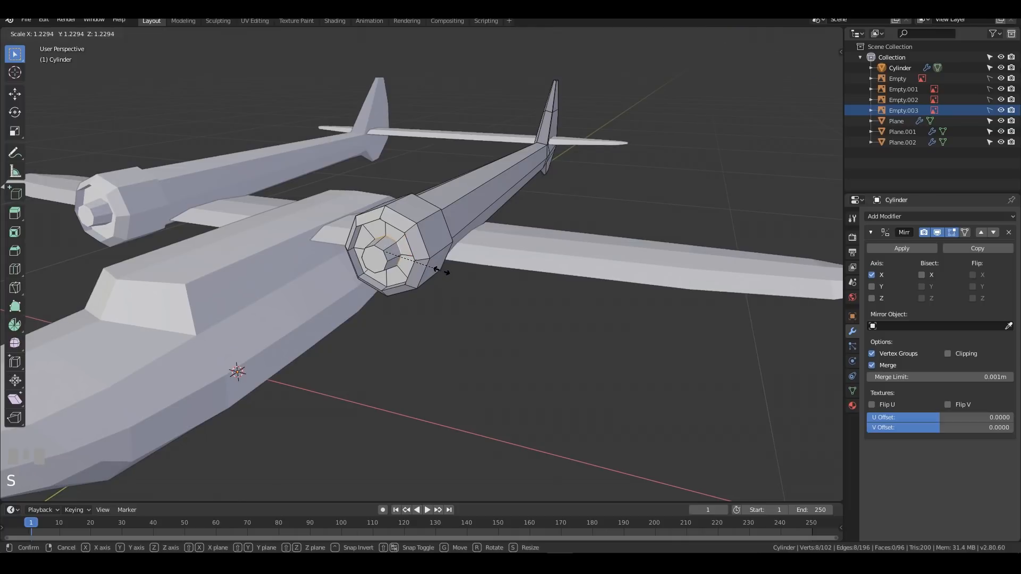
{"action": "left_click", "coordinate": [432, 269]}
Step: Move the hub's front edge loop forward along Y by about 0.039 m to the blueprint's spinner tip
{"action": "left_click", "coordinate": [382, 250], "text": "alt"}
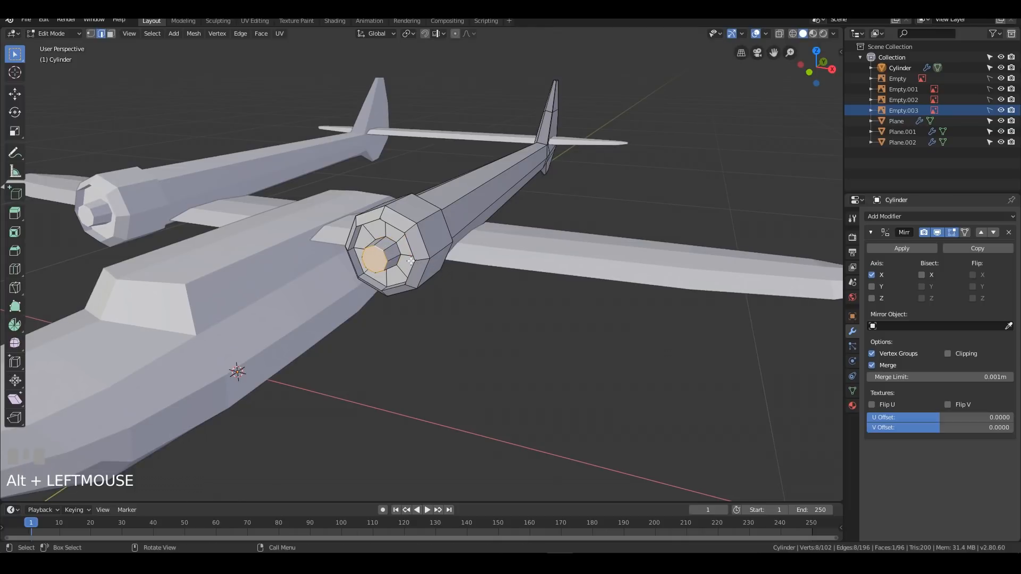
{"action": "key", "text": "KP_1"}
{"action": "key", "text": "KP_3"}
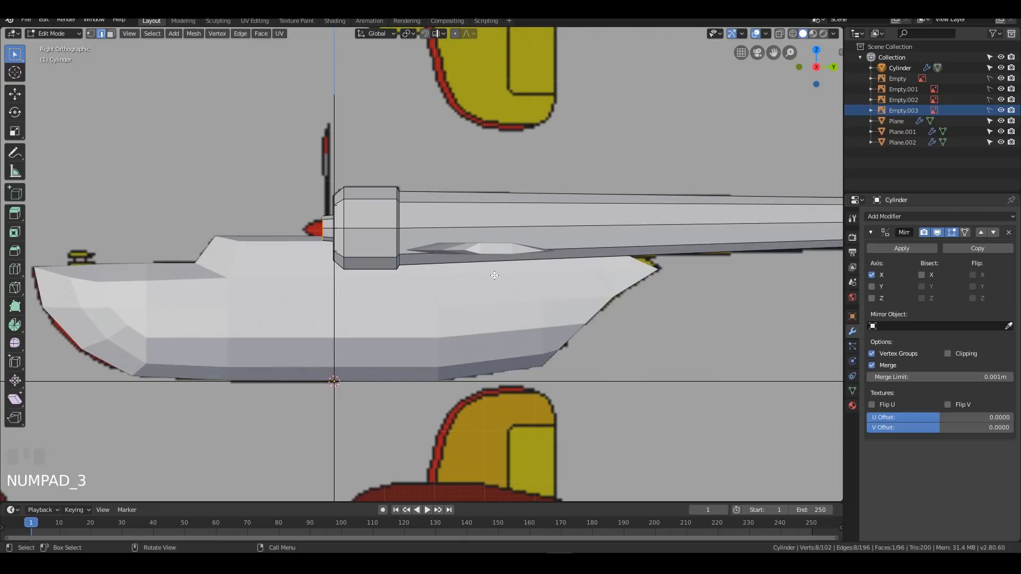
{"action": "key", "text": "g"}
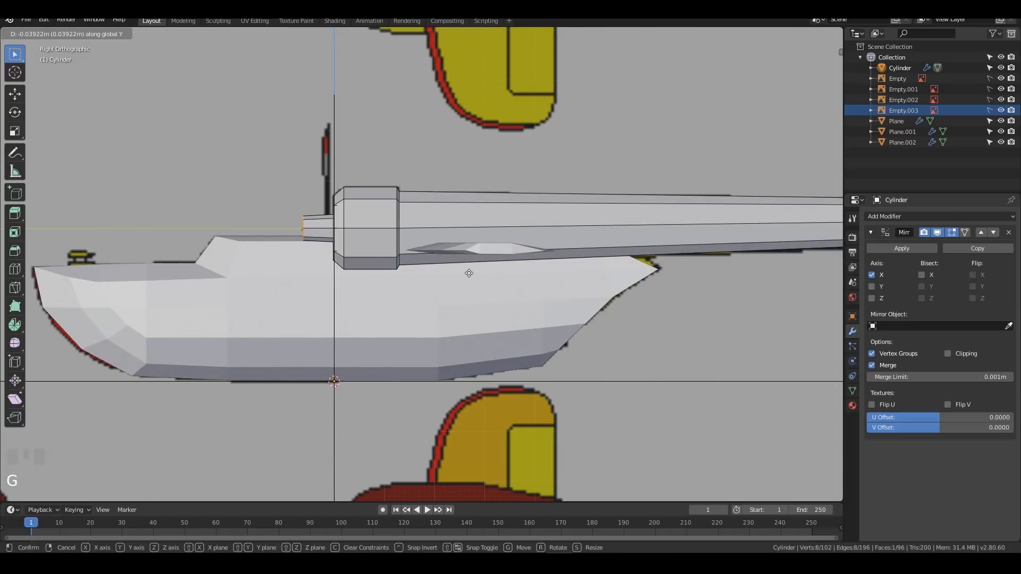
{"action": "left_click", "coordinate": [469, 273]}
Step: Add three evenly spaced loop cuts around the extended hub
{"action": "scroll", "coordinate": [469, 273], "scroll_direction": "up", "scroll_amount": 4}
{"action": "middle_click_drag", "start_coordinate": [218, 185], "coordinate": [423, 203], "text": "shift"}
{"action": "key", "text": "ctrl+r"}
{"action": "scroll", "coordinate": [423, 202], "scroll_direction": "up", "scroll_amount": 2}
{"action": "left_click", "coordinate": [422, 202]}
{"action": "key", "text": "Escape"}
Step: Taper the hub into a rounded spinner by scaling its foremost vertices to about 0.107 with smooth proportional editing, size about 0.043
{"action": "key", "text": "1"}
{"action": "left_click_drag", "start_coordinate": [377, 180], "coordinate": [393, 242]}
{"action": "key", "text": "z"}
{"action": "left_click_drag", "start_coordinate": [344, 151], "coordinate": [398, 273]}
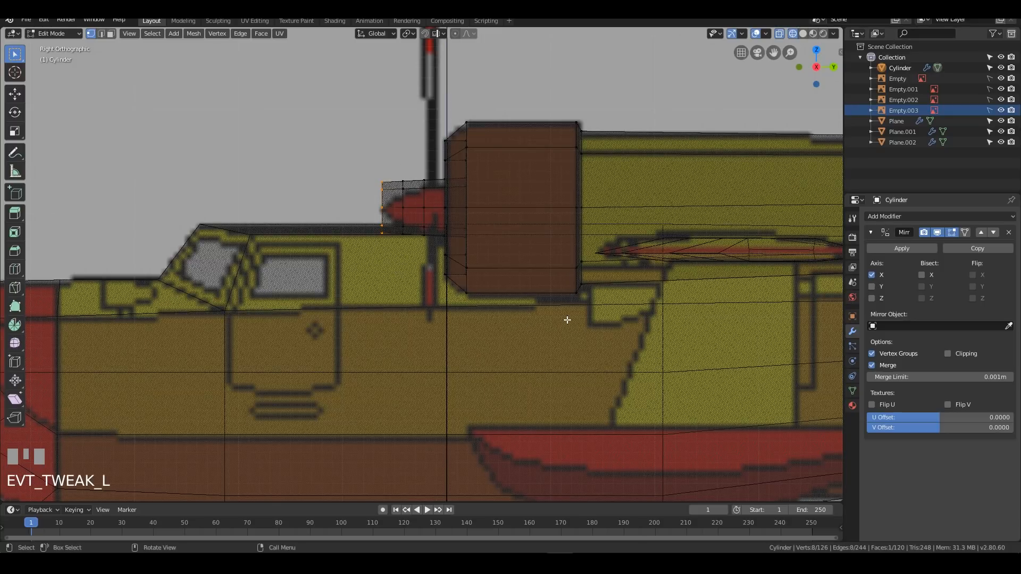
{"action": "key", "text": "s"}
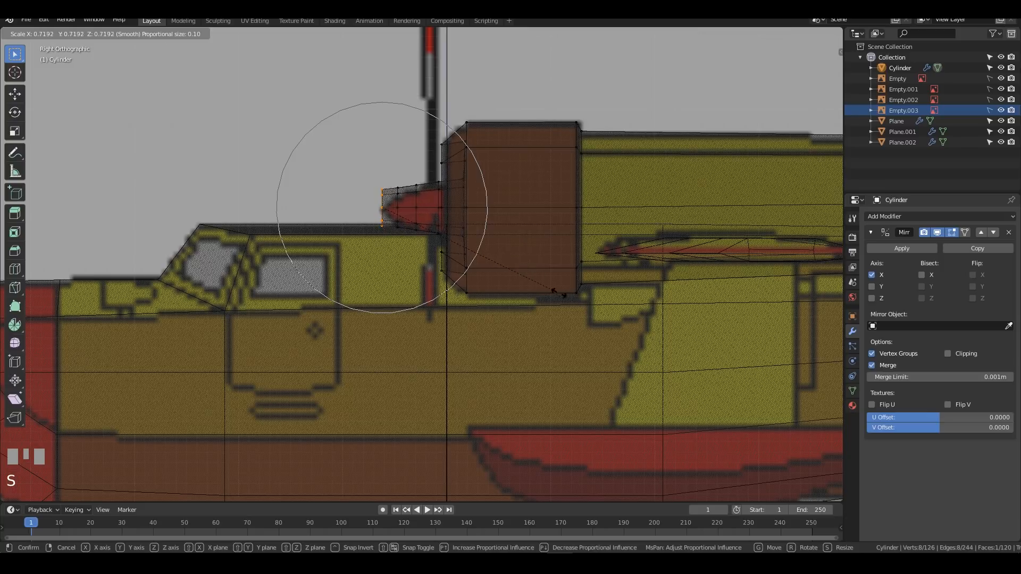
{"action": "key", "text": "Escape"}
{"action": "scroll", "coordinate": [565, 276], "scroll_direction": "up", "scroll_amount": 5}
{"action": "scroll", "coordinate": [565, 271], "scroll_direction": "down", "scroll_amount": 4}
{"action": "key", "text": "s"}
{"action": "scroll", "coordinate": [566, 265], "scroll_direction": "up", "scroll_amount": 10}
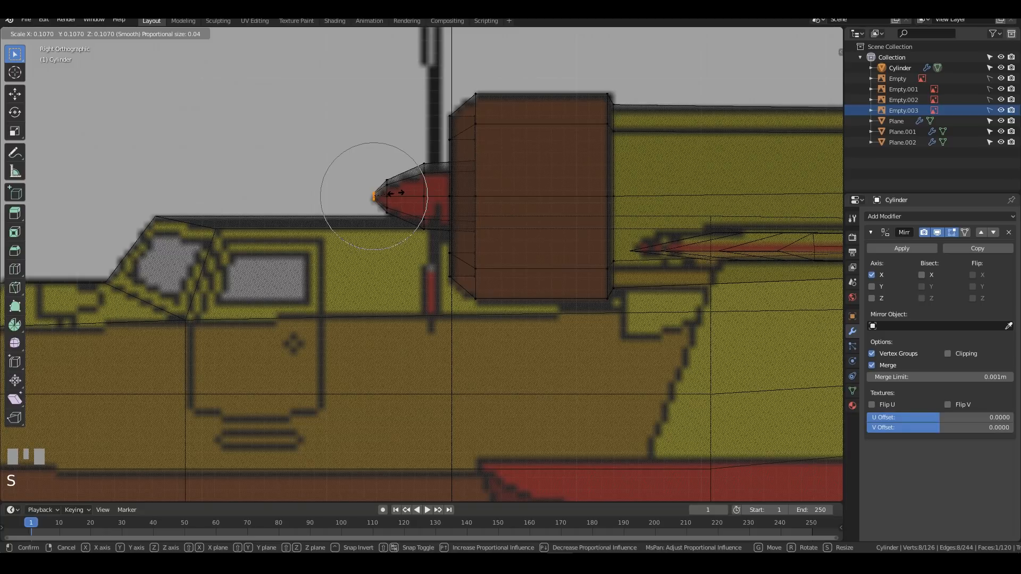
{"action": "left_click", "coordinate": [396, 194]}
Step: Merge the spinner's tip vertices at their center, and return to Object Mode with solid shading
{"action": "middle_click_drag", "start_coordinate": [413, 196], "coordinate": [470, 226]}
{"action": "key", "text": "alt+m"}
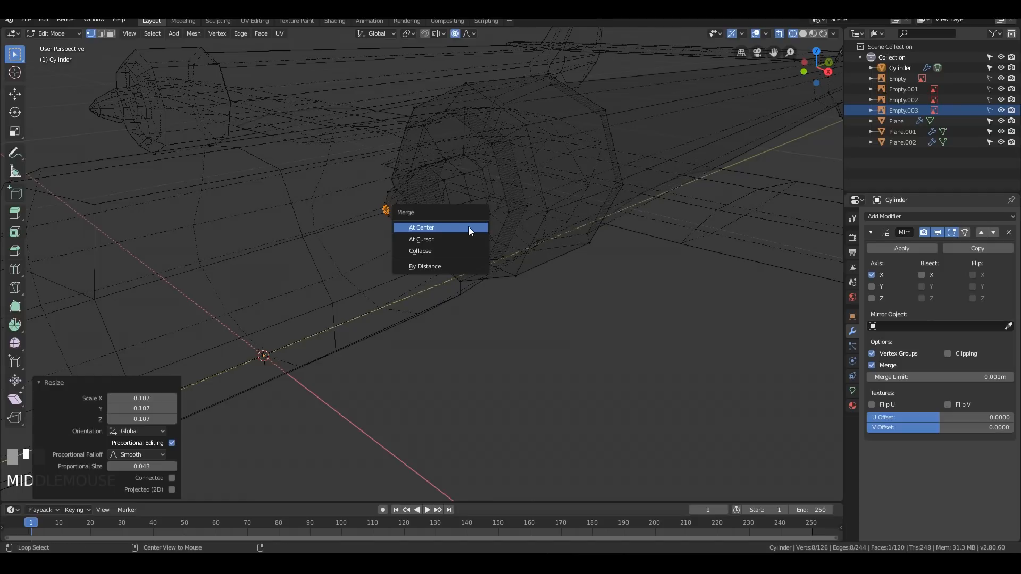
{"action": "left_click", "coordinate": [438, 227]}
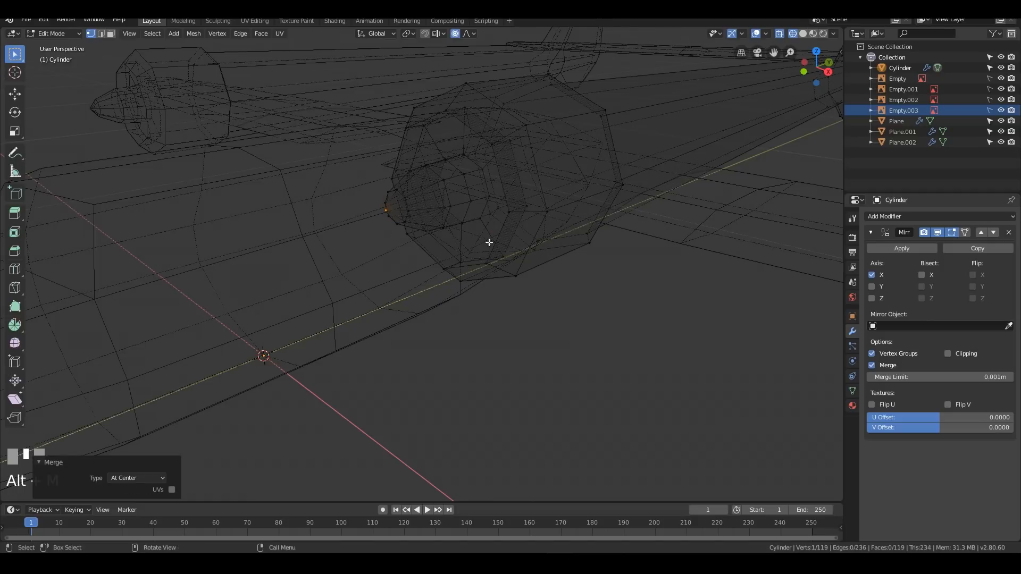
{"action": "key", "text": "Tab"}
{"action": "scroll", "coordinate": [503, 229], "scroll_direction": "down", "scroll_amount": 3}
{"action": "key", "text": "z"}
{"action": "left_click", "coordinate": [536, 230]}
{"action": "mouse_move", "coordinate": [523, 249]}
{"action": "middle_mouse_down"}
{"action": "mouse_move", "coordinate": [528, 266]}
{"action": "mouse_move", "coordinate": [620, 308]}
{"action": "mouse_move", "coordinate": [440, 251]}
{"action": "mouse_move", "coordinate": [566, 266]}
{"action": "mouse_move", "coordinate": [477, 248]}
{"action": "mouse_move", "coordinate": [495, 256]}
{"action": "middle_mouse_up"}
{"action": "scroll", "coordinate": [570, 269], "scroll_direction": "down", "scroll_amount": 2}
{"action": "scroll", "coordinate": [495, 256], "scroll_direction": "up", "scroll_amount": 4}
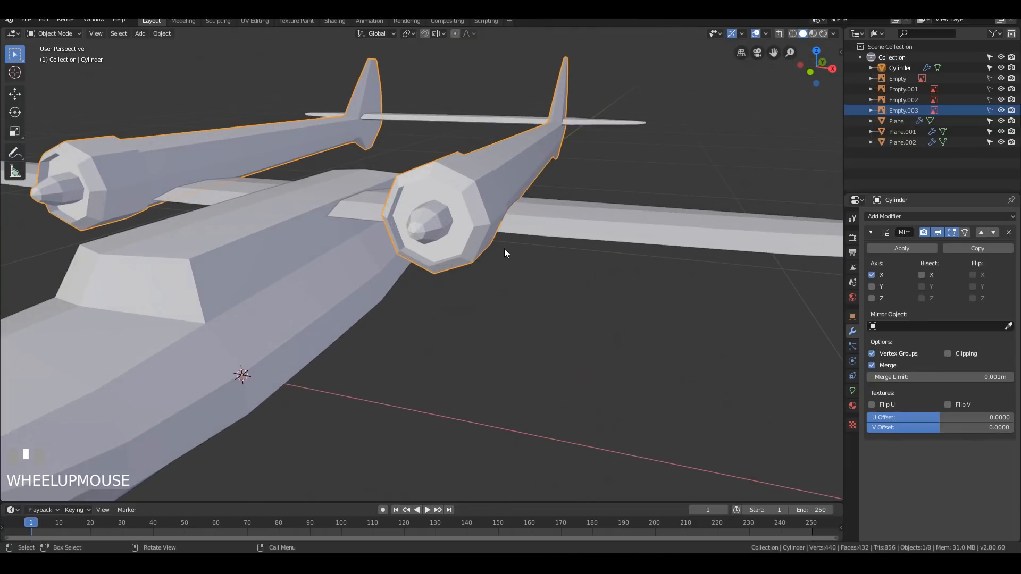
Step: Add a 2 m plane aligned to the front view
{"action": "key", "text": "KP_3"}
{"action": "key", "text": "KP_1"}
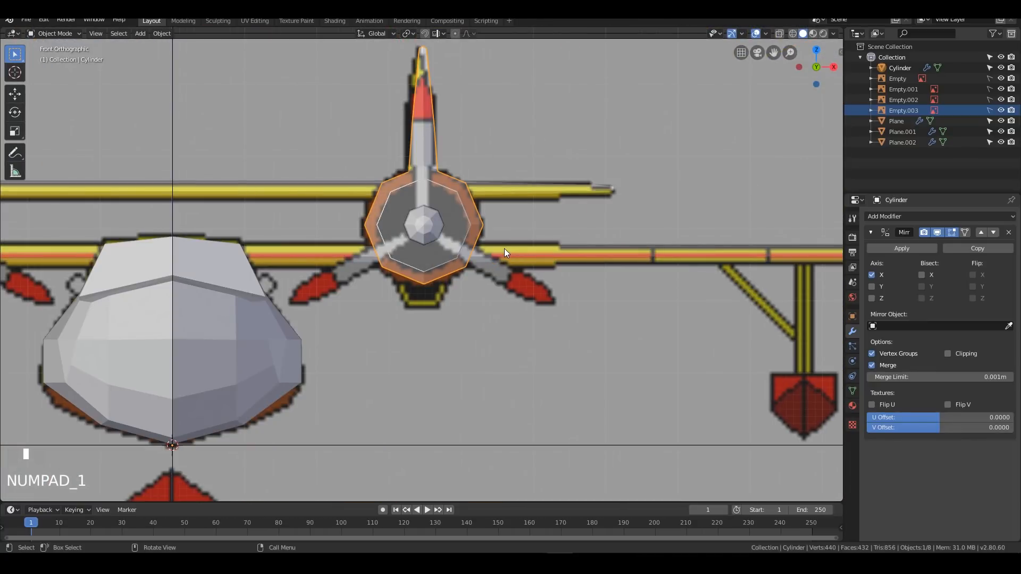
{"action": "scroll", "coordinate": [445, 203], "scroll_direction": "down", "scroll_amount": 2}
{"action": "scroll", "coordinate": [443, 202], "scroll_direction": "up", "scroll_amount": 2}
{"action": "middle_click_drag", "start_coordinate": [443, 202], "coordinate": [473, 181], "text": "shift"}
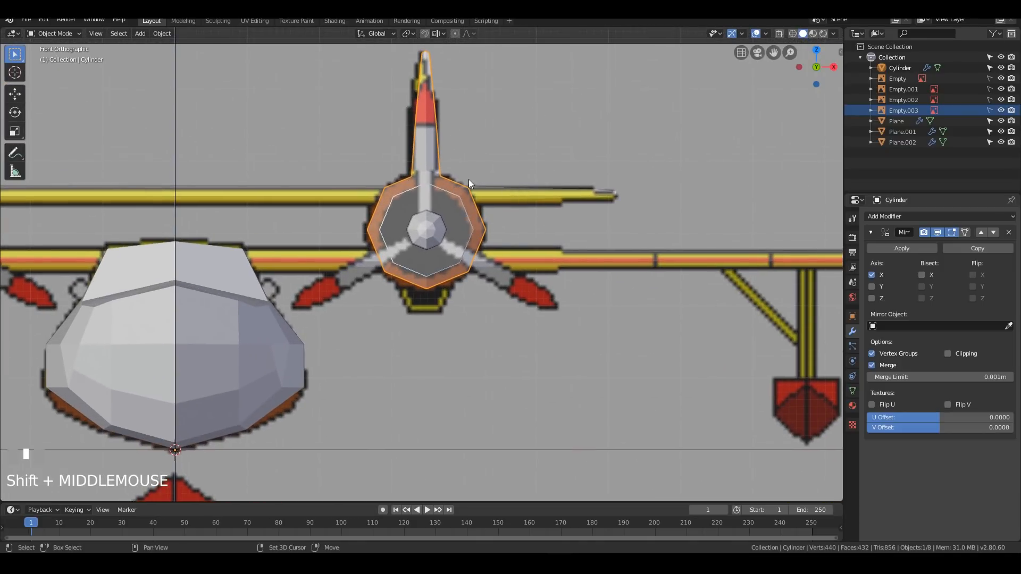
{"action": "scroll", "coordinate": [397, 193], "scroll_direction": "down", "scroll_amount": 4}
{"action": "key", "text": "shift+a"}
{"action": "mouse_move", "coordinate": [410, 189]}
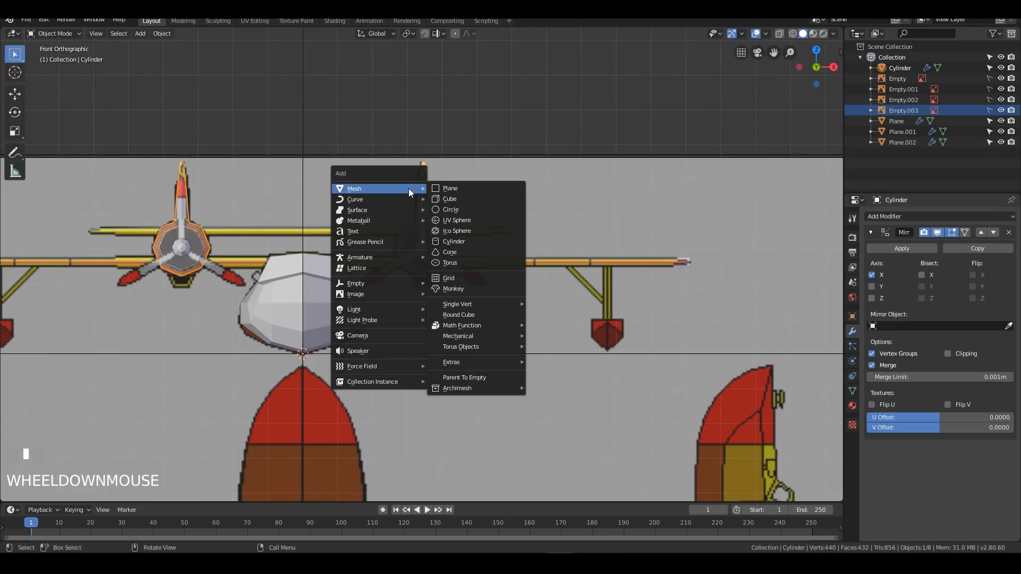
{"action": "left_click", "coordinate": [453, 188]}
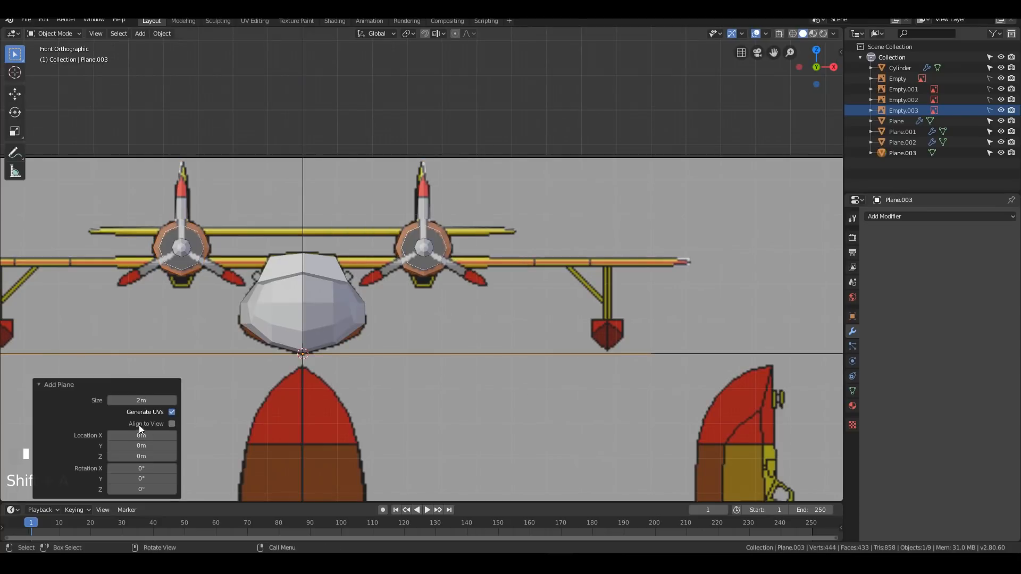
{"action": "left_click", "coordinate": [172, 424]}
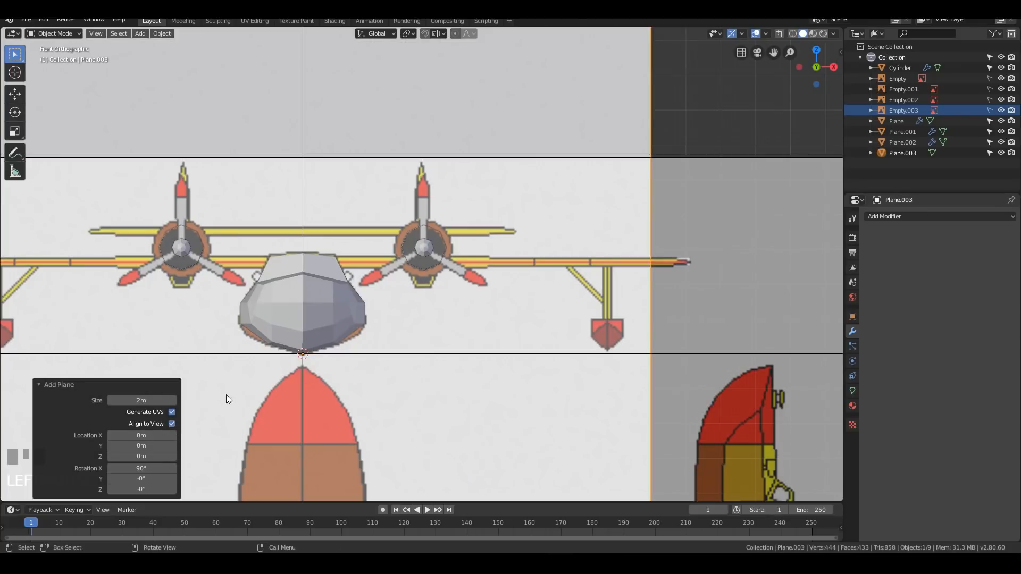
{"action": "left_click", "coordinate": [550, 182]}
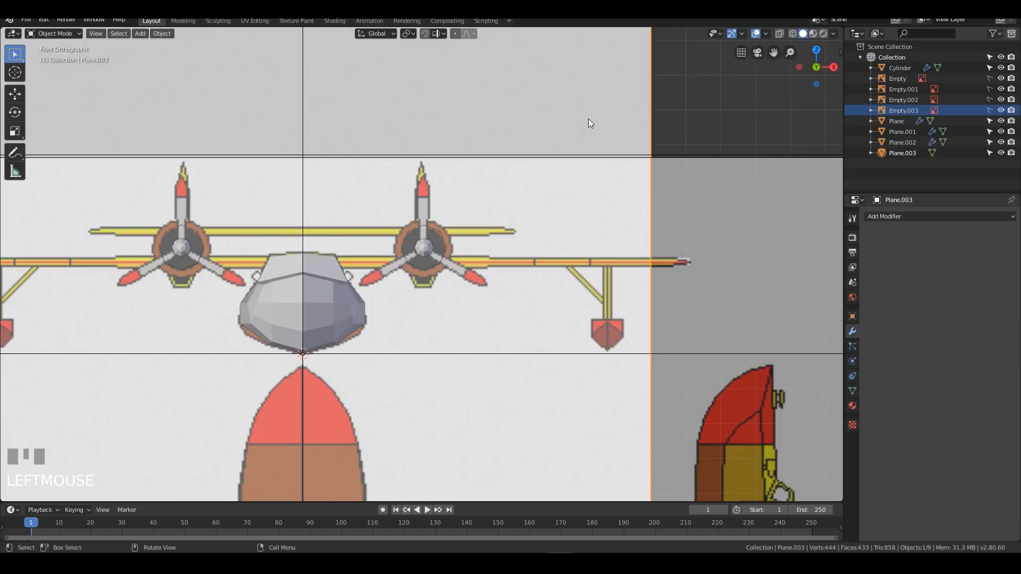
Step: Apply the new plane's rotation and scale its mesh down to about 0.089 in Edit Mode
{"action": "key", "text": "ctrl+a"}
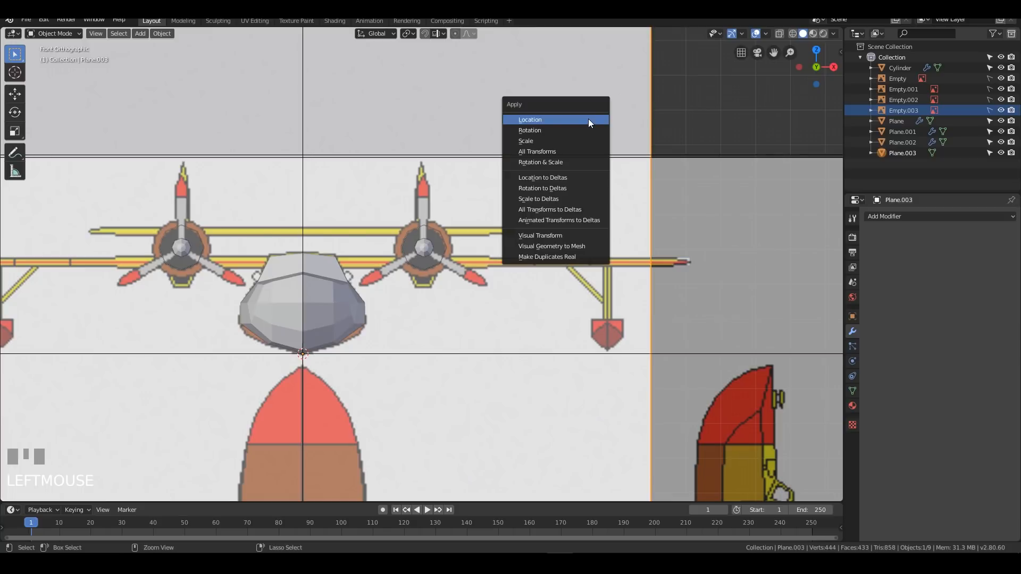
{"action": "left_click", "coordinate": [545, 133]}
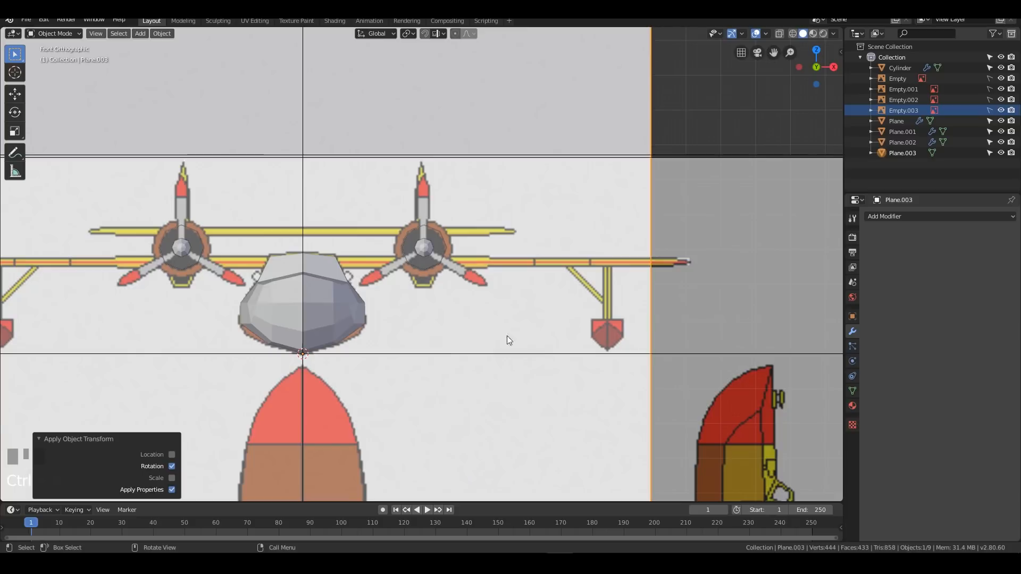
{"action": "key", "text": "Tab"}
{"action": "key", "text": "s"}
{"action": "left_click", "coordinate": [342, 377]}
Step: Move the small plane about 0.348 m in X and 0.415 m in Z onto the upper propeller blade, and add a Mirror modifier
{"action": "key", "text": "g"}
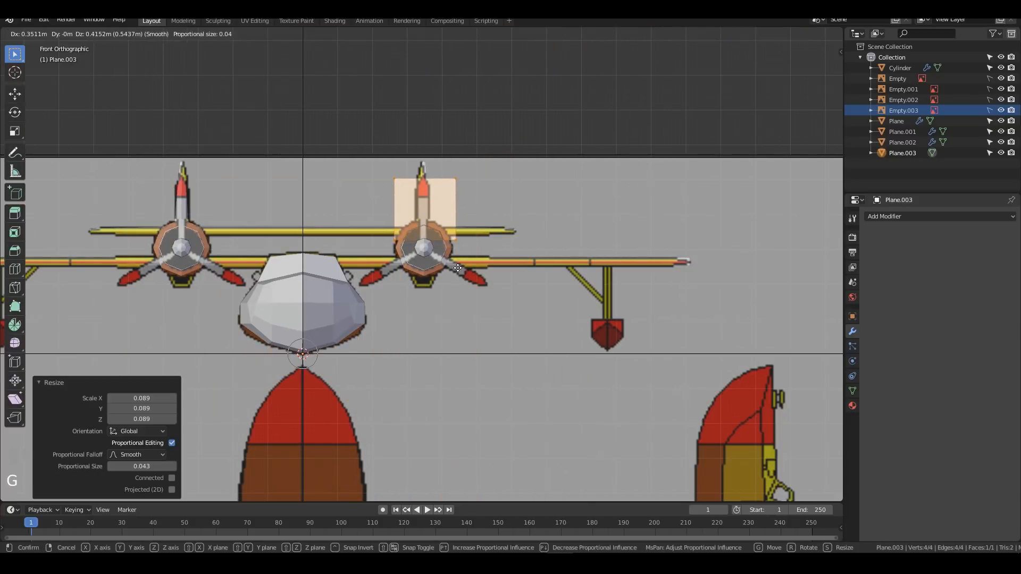
{"action": "left_click", "coordinate": [456, 269]}
{"action": "left_click", "coordinate": [889, 218]}
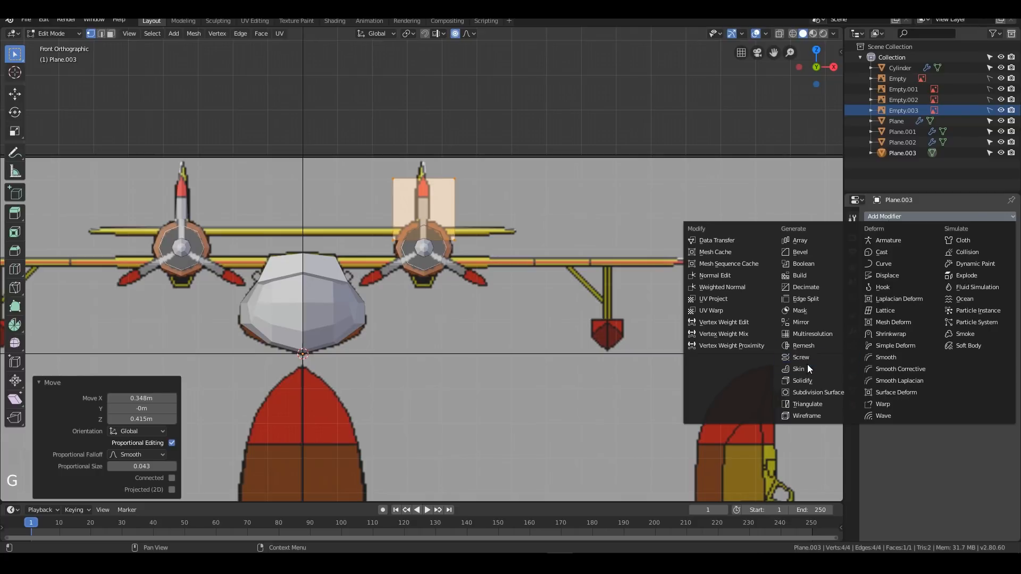
{"action": "left_click", "coordinate": [801, 322]}
Step: Narrow the plane to the propeller blade's width by scaling it to about 0.18 along X
{"action": "scroll", "coordinate": [491, 246], "scroll_direction": "up", "scroll_amount": 5}
{"action": "middle_click_drag", "start_coordinate": [532, 218], "coordinate": [583, 412], "text": "shift"}
{"action": "key", "text": "s"}
{"action": "key", "text": "x"}
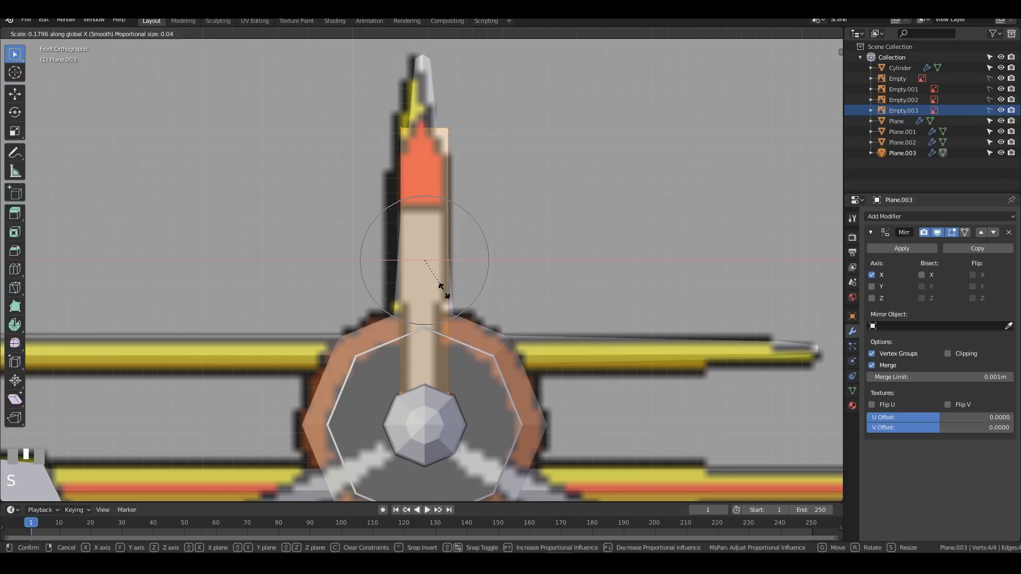
{"action": "left_click", "coordinate": [440, 287]}
Step: Add two evenly spaced loop cuts across the length of the propeller blade plane
{"action": "scroll", "coordinate": [511, 332], "scroll_direction": "down", "scroll_amount": 4}
{"action": "scroll", "coordinate": [505, 331], "scroll_direction": "up", "scroll_amount": 4}
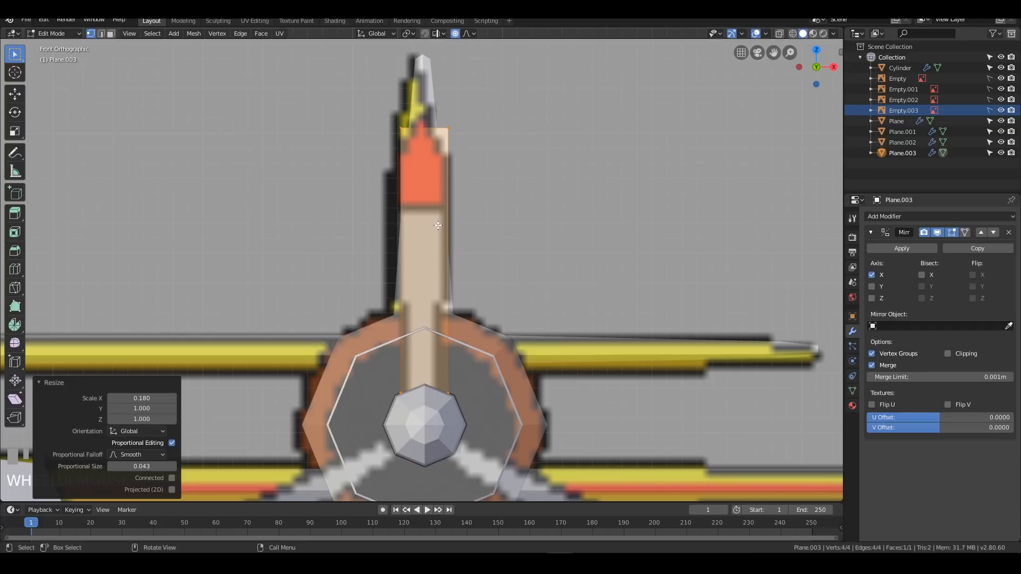
{"action": "scroll", "coordinate": [437, 228], "scroll_direction": "down", "scroll_amount": 3}
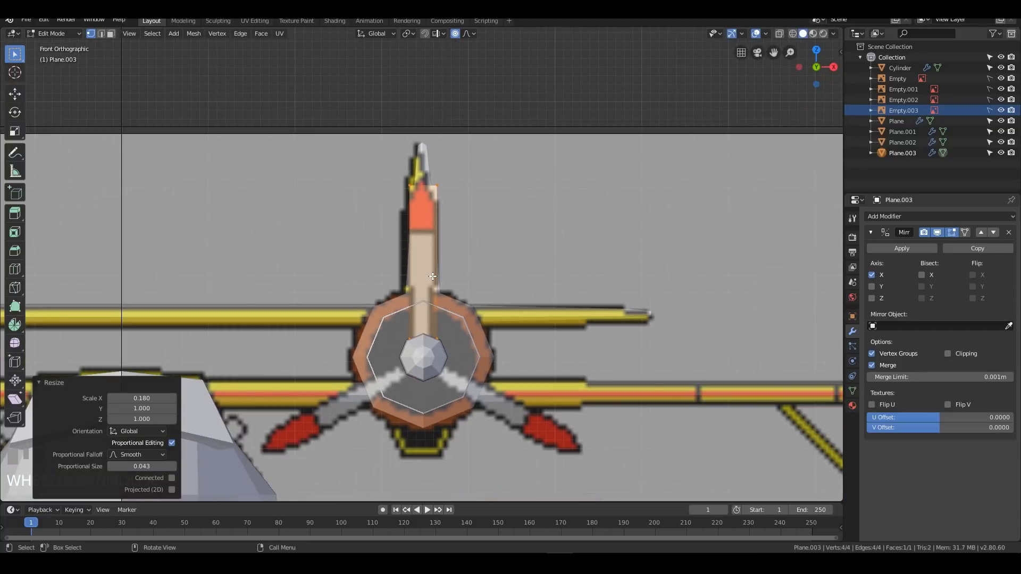
{"action": "key", "text": "ctrl+r"}
{"action": "scroll", "coordinate": [433, 276], "scroll_direction": "up", "scroll_amount": 1}
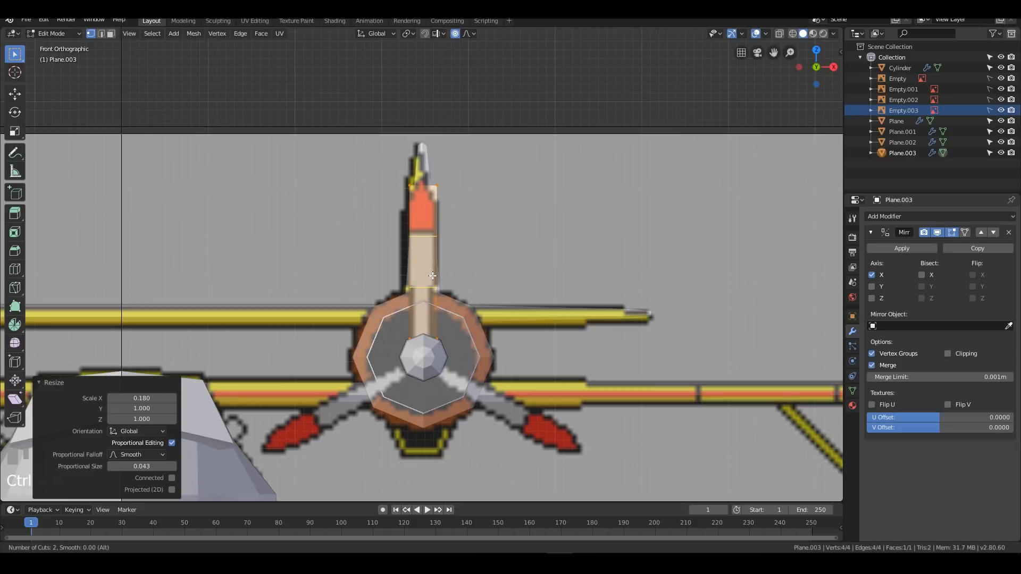
Step: Add two loop cuts across the propeller blade and turn off proportional editing
{"action": "left_click", "coordinate": [433, 276]}
{"action": "right_click", "coordinate": [432, 276]}
{"action": "key", "text": "s"}
{"action": "key", "text": "x"}
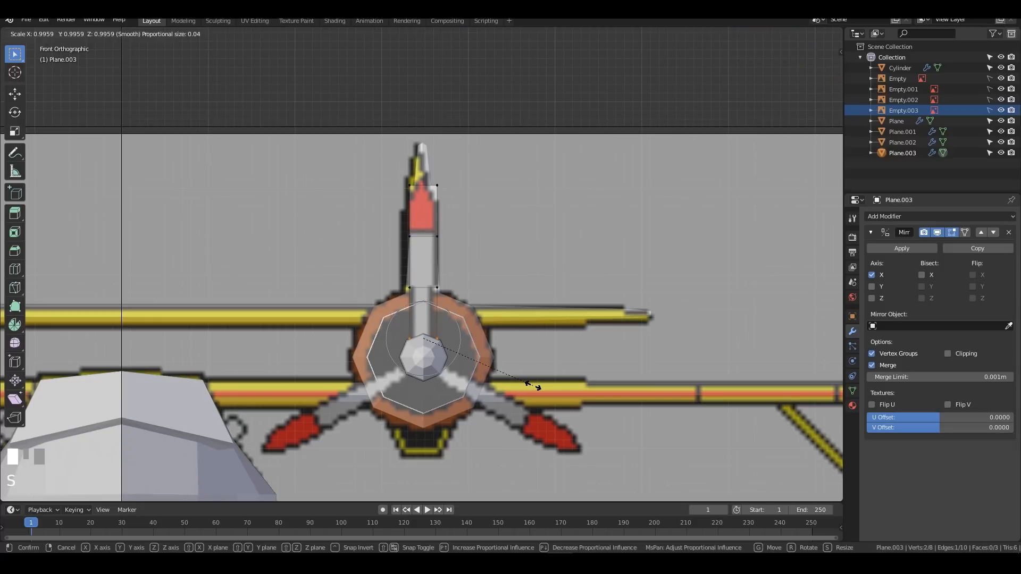
{"action": "left_click", "coordinate": [475, 376]}
{"action": "key", "text": "o"}
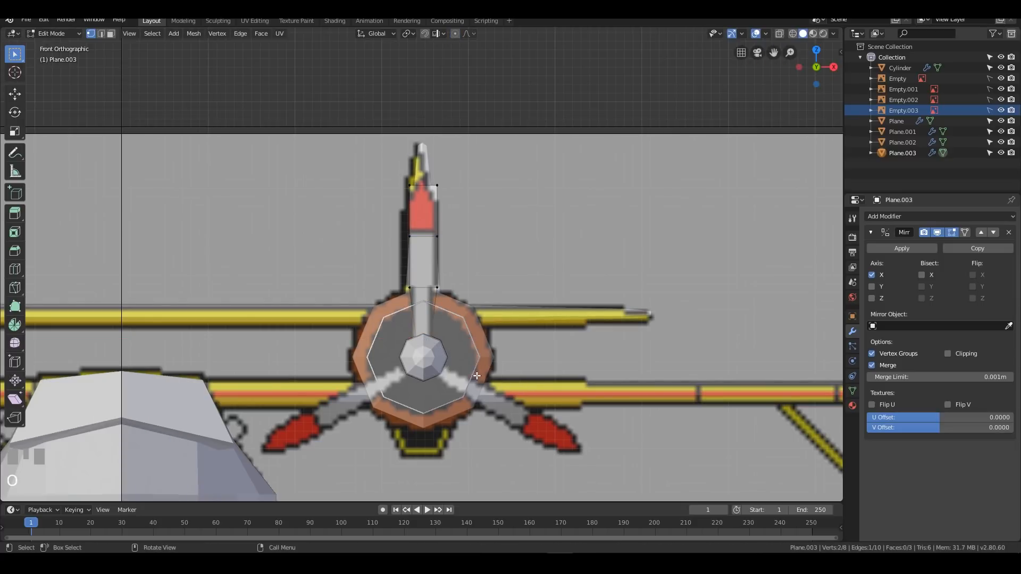
Step: Narrow the blade's tip edge along the X axis to a scale of about 0.456
{"action": "left_click_drag", "start_coordinate": [383, 175], "coordinate": [503, 207]}
{"action": "key", "text": "s"}
{"action": "key", "text": "x"}
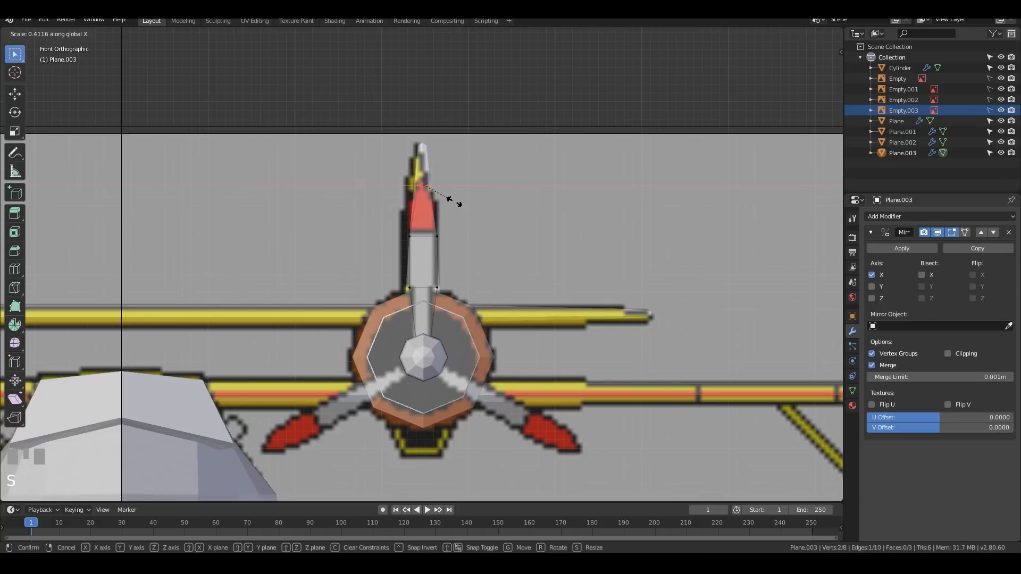
{"action": "left_click", "coordinate": [452, 200]}
Step: Twist the blade by rotating its tip edge about 42° around Z, using smooth proportional editing with a size of about 0.218
{"action": "mouse_move", "coordinate": [452, 201]}
{"action": "middle_mouse_down"}
{"action": "mouse_move", "coordinate": [522, 263]}
{"action": "mouse_move", "coordinate": [468, 277]}
{"action": "mouse_move", "coordinate": [572, 272]}
{"action": "mouse_move", "coordinate": [472, 193]}
{"action": "middle_mouse_up"}
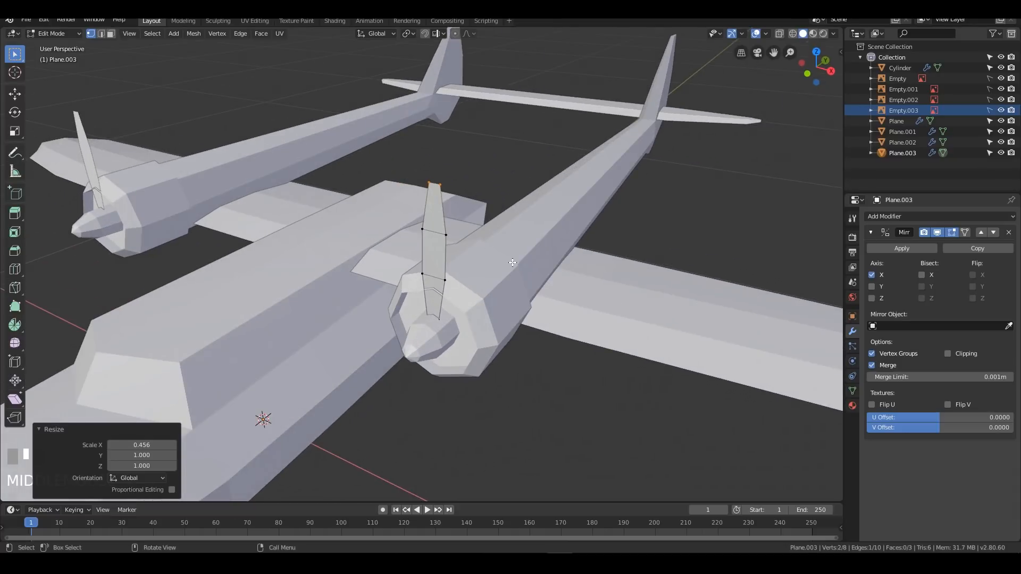
{"action": "key", "text": "KP_1"}
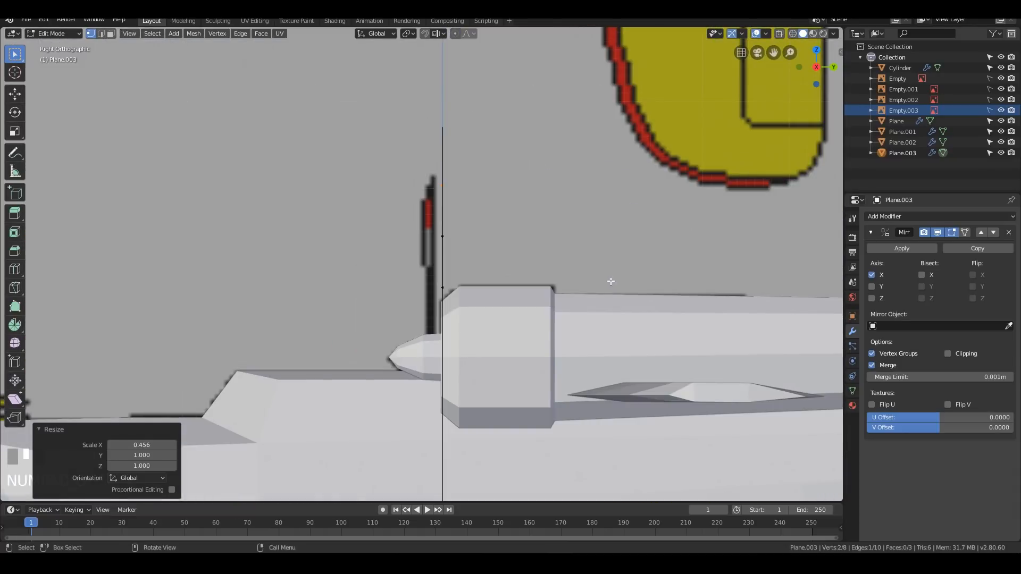
{"action": "middle_click_drag", "start_coordinate": [578, 243], "coordinate": [521, 262]}
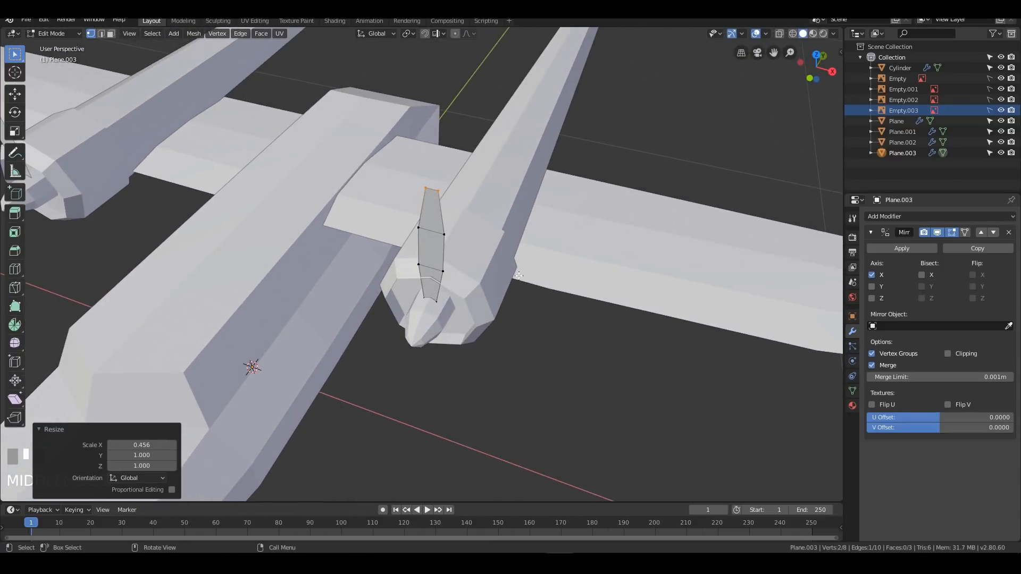
{"action": "key", "text": "o"}
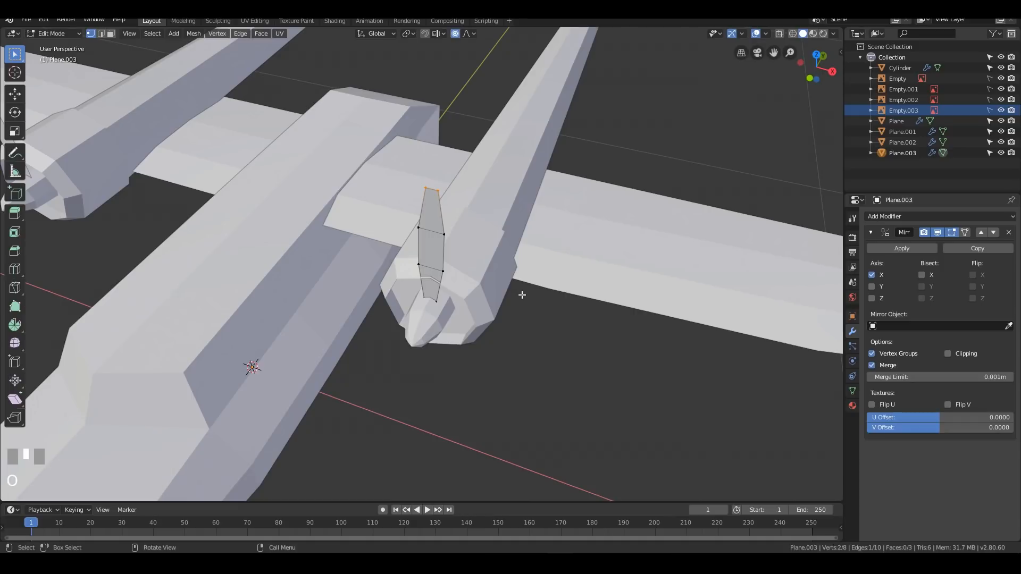
{"action": "key", "text": "r"}
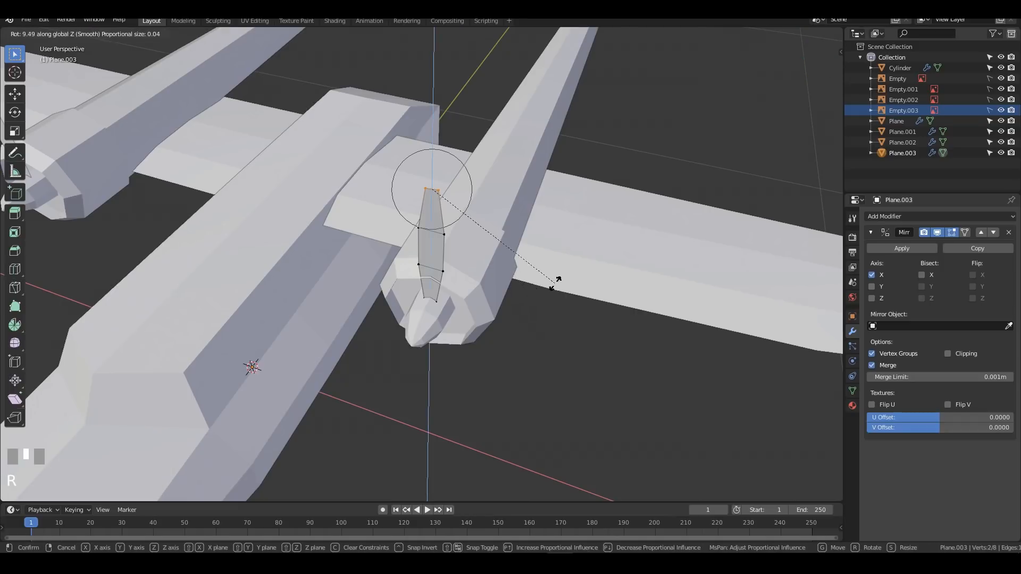
{"action": "scroll", "coordinate": [520, 235], "scroll_direction": "down", "scroll_amount": 11}
{"action": "scroll", "coordinate": [517, 203], "scroll_direction": "down", "scroll_amount": 6}
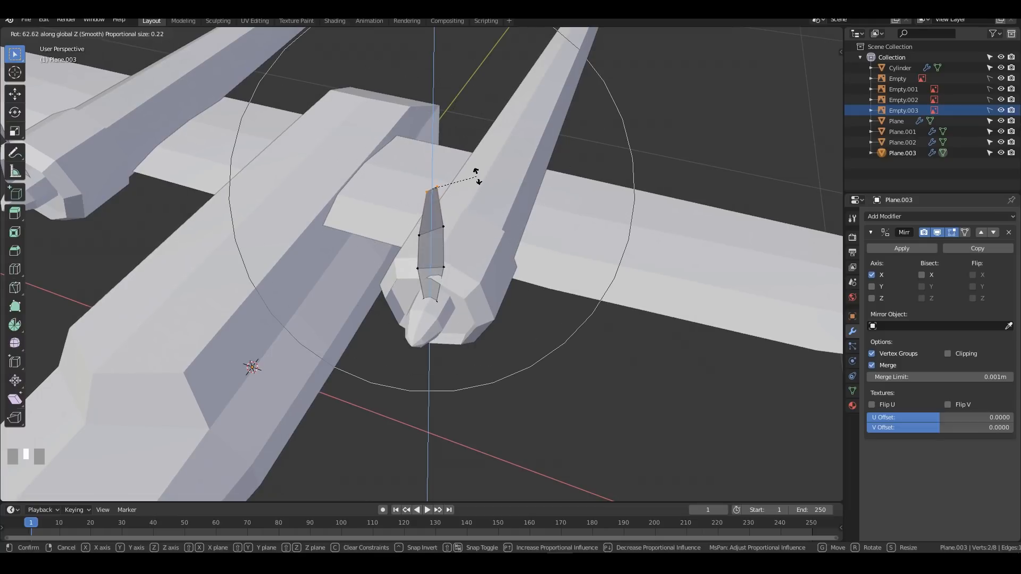
{"action": "left_click", "coordinate": [481, 192]}
Step: Select the entire blade in wireframe shading from the front view and activate the Spin Duplicates tool
{"action": "middle_click_drag", "start_coordinate": [480, 192], "coordinate": [562, 257]}
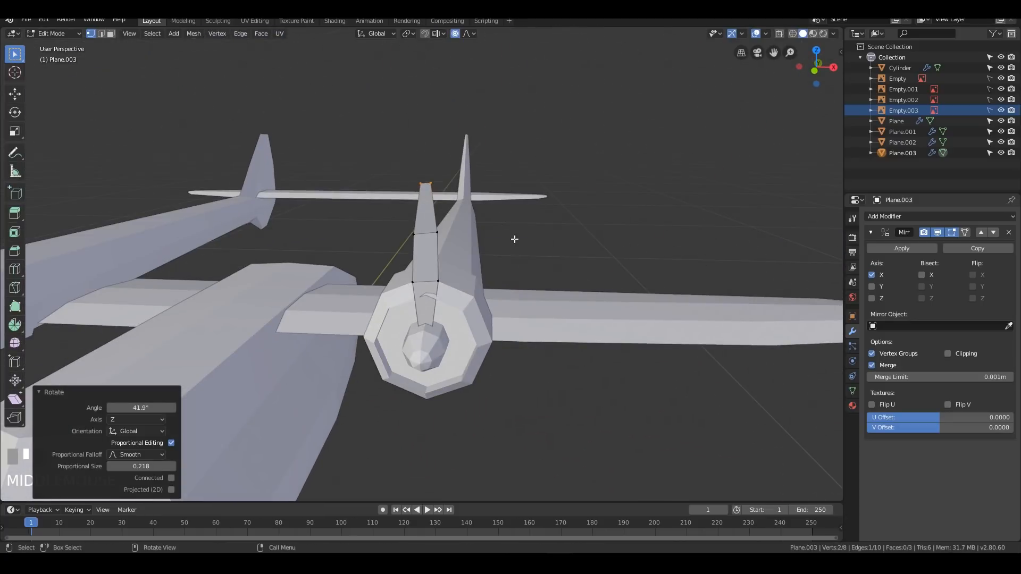
{"action": "key", "text": "KP_1"}
{"action": "middle_click_drag", "start_coordinate": [526, 278], "coordinate": [534, 217], "text": "shift"}
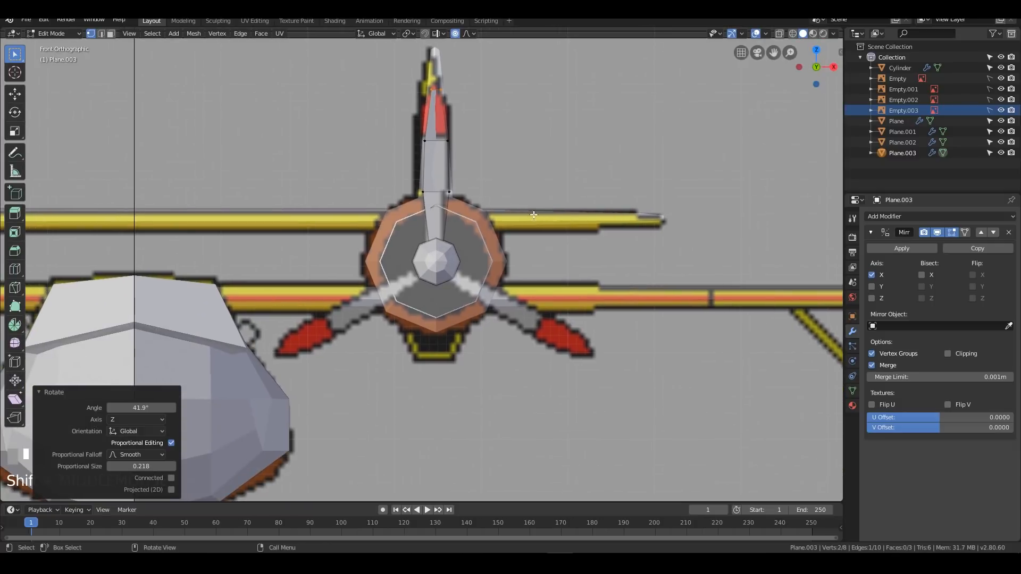
{"action": "left_click_drag", "start_coordinate": [387, 65], "coordinate": [505, 268]}
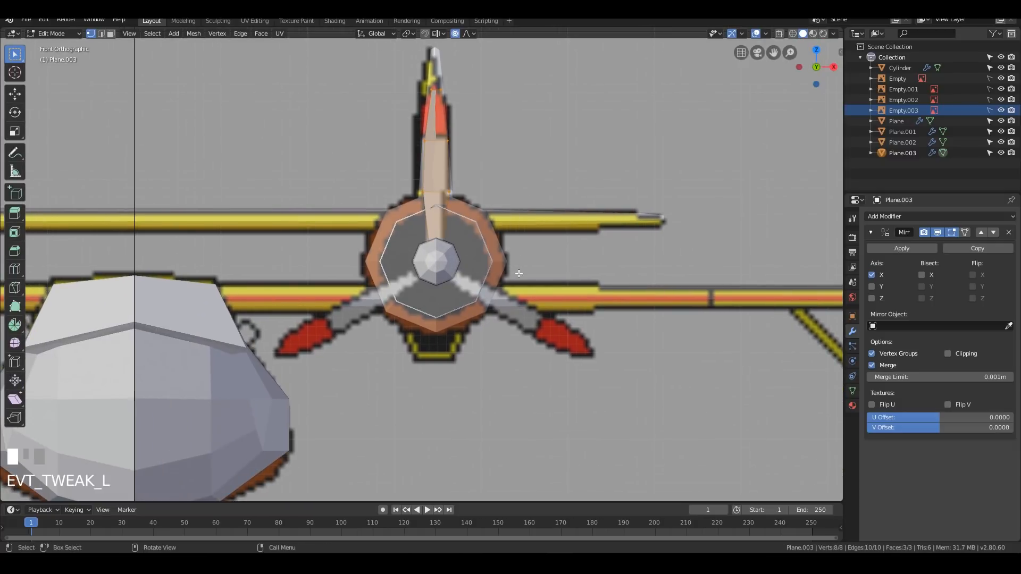
{"action": "key", "text": "z"}
{"action": "left_click", "coordinate": [411, 234]}
{"action": "left_click_drag", "start_coordinate": [387, 74], "coordinate": [512, 259]}
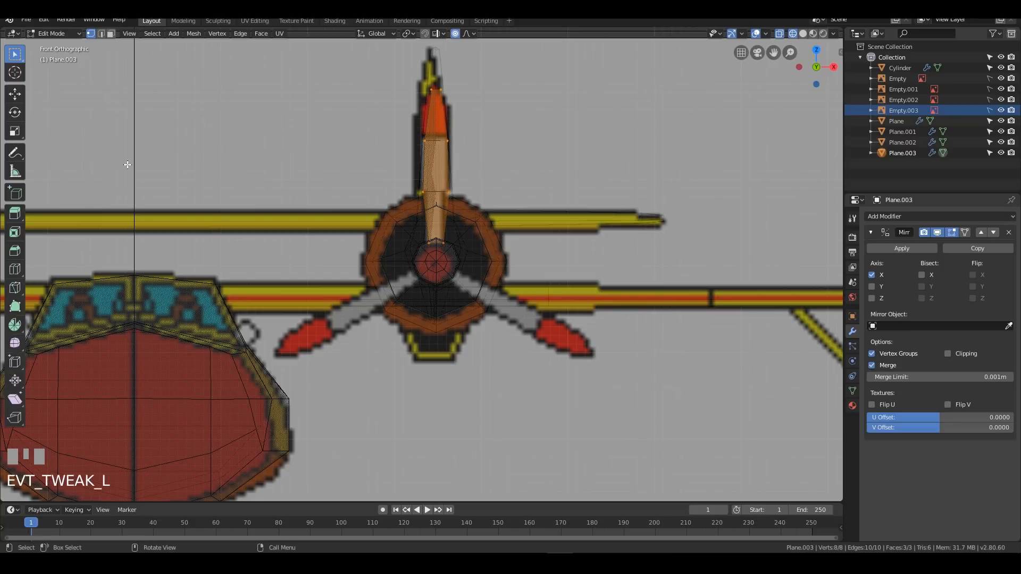
{"action": "left_click", "coordinate": [17, 327]}
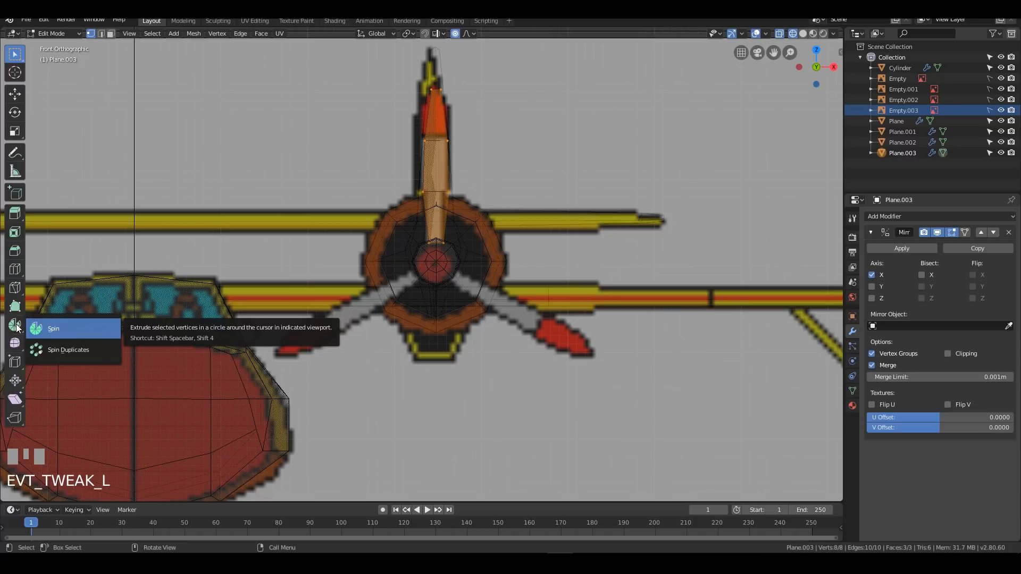
{"action": "left_click", "coordinate": [64, 349]}
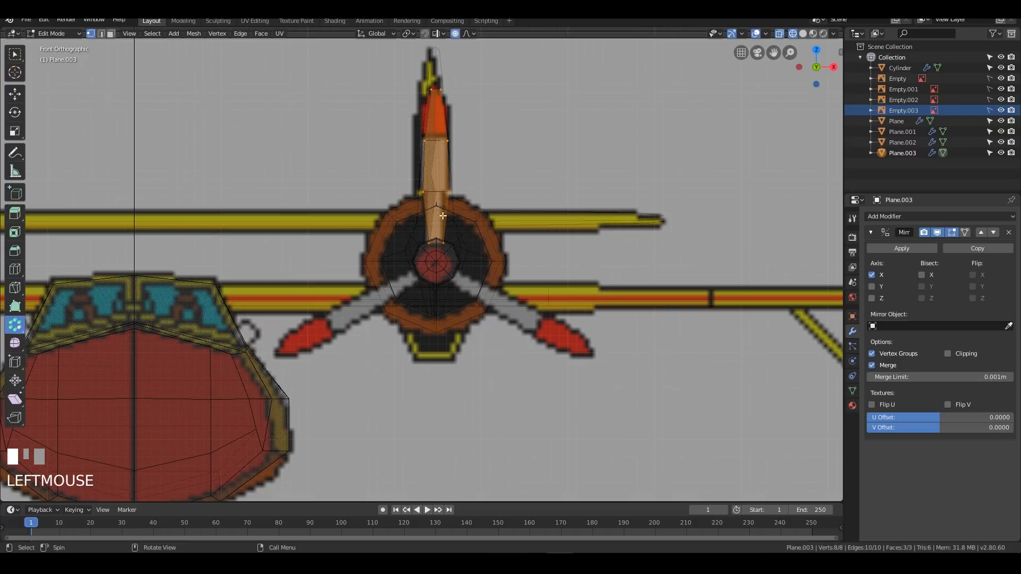
Step: Try to duplicate the blade in a circle around the 3D cursor at the scene origin
{"action": "scroll", "coordinate": [414, 150], "scroll_direction": "down", "scroll_amount": 4}
{"action": "scroll", "coordinate": [428, 228], "scroll_direction": "up", "scroll_amount": 4}
{"action": "left_click_drag", "start_coordinate": [423, 181], "coordinate": [152, 234]}
{"action": "scroll", "coordinate": [244, 298], "scroll_direction": "down", "scroll_amount": 3}
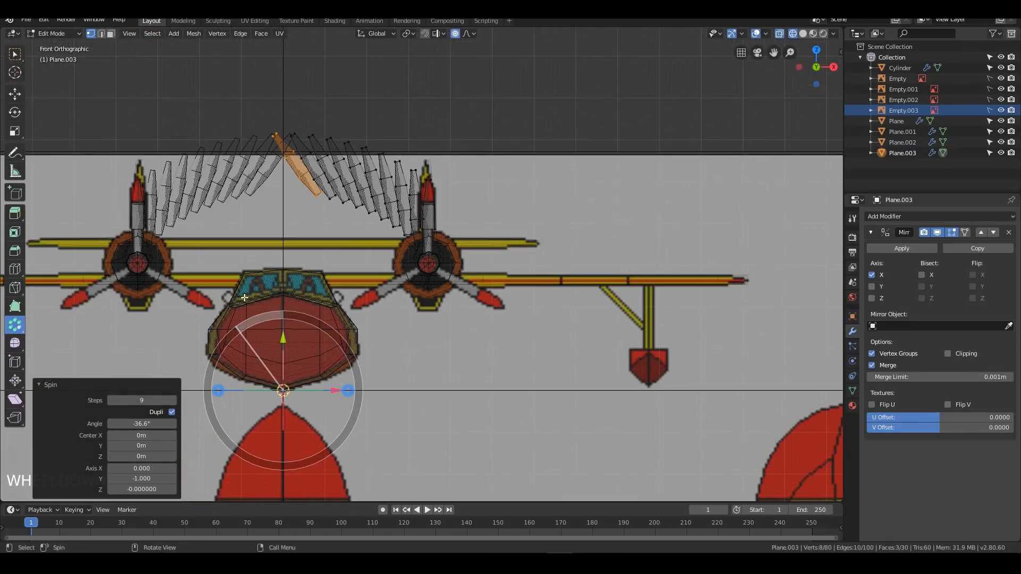
{"action": "key", "text": "ctrl+z"}
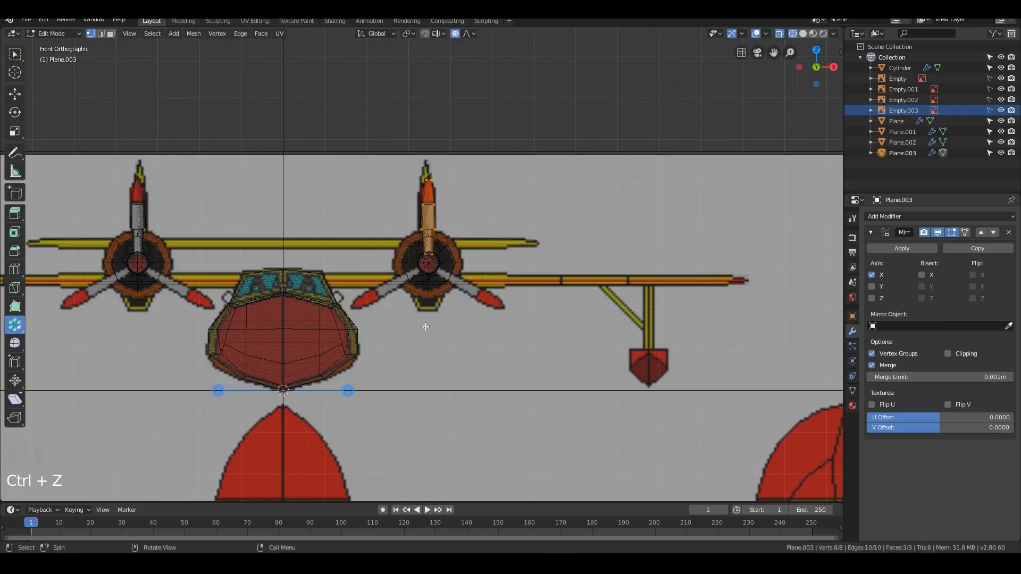
Step: Leave the blade's Edit Mode and open the engine cylinder mesh for editing
{"action": "key", "text": "Tab"}
{"action": "middle_click_drag", "start_coordinate": [547, 306], "coordinate": [438, 332], "text": "shift"}
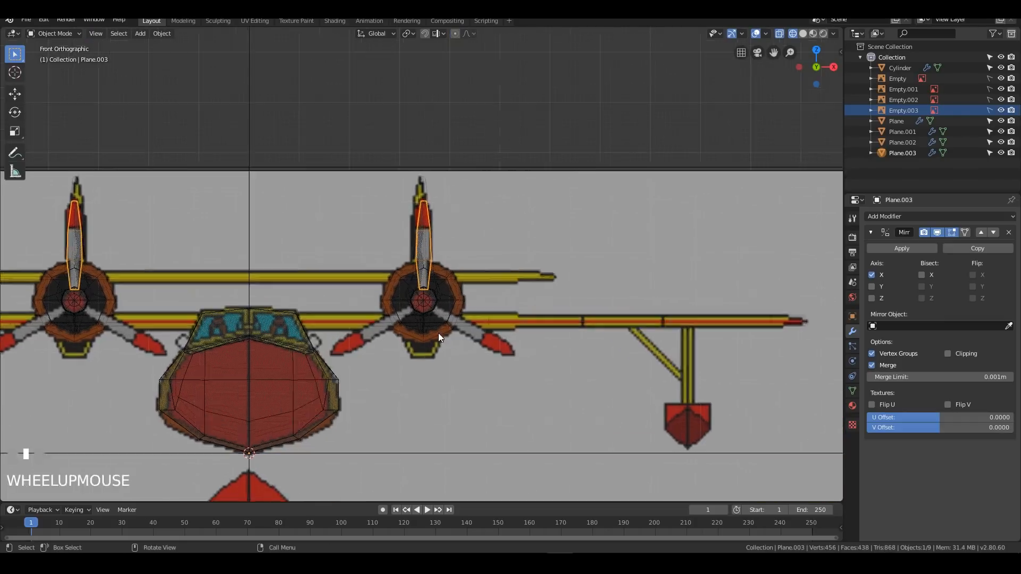
{"action": "scroll", "coordinate": [546, 362], "scroll_direction": "up", "scroll_amount": 5}
{"action": "middle_click_drag", "start_coordinate": [545, 359], "coordinate": [512, 303], "text": "shift"}
{"action": "scroll", "coordinate": [406, 293], "scroll_direction": "down", "scroll_amount": 4}
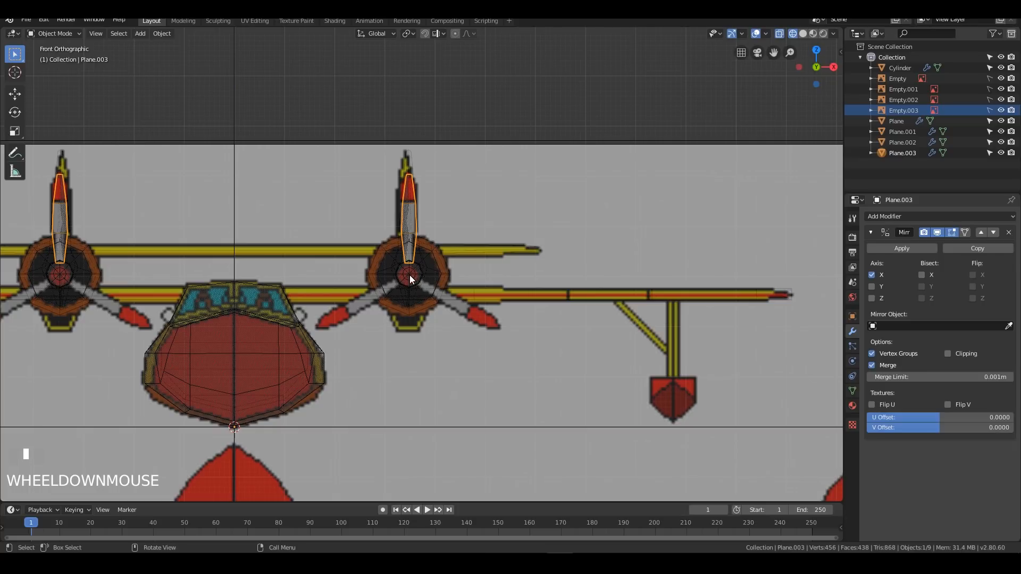
{"action": "left_click", "coordinate": [410, 278]}
{"action": "key", "text": "Tab"}
Step: Select the tip vertex of the propeller spinner and snap the 3D cursor to it
{"action": "left_click", "coordinate": [408, 272]}
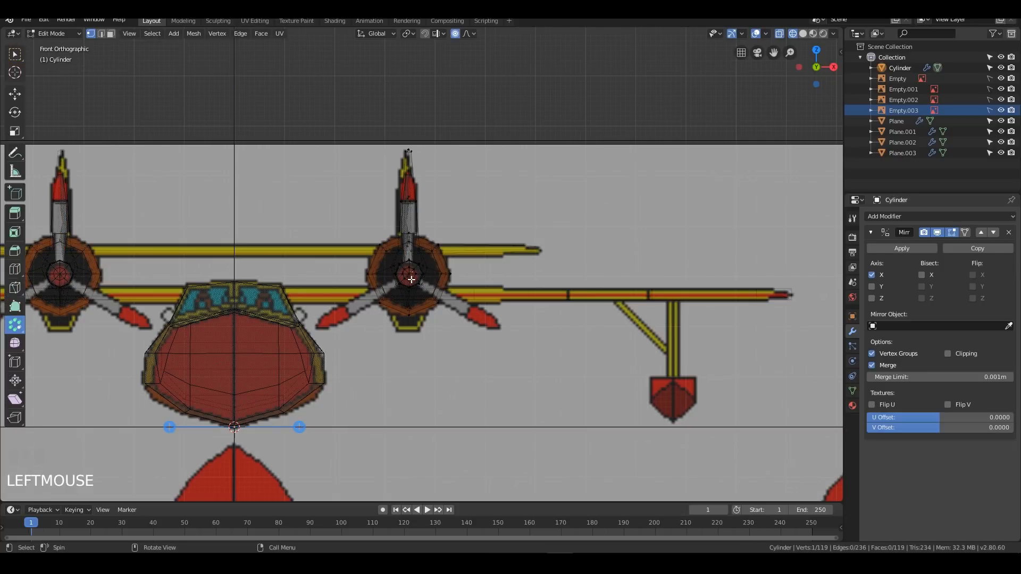
{"action": "middle_click_drag", "start_coordinate": [423, 306], "coordinate": [393, 273]}
{"action": "left_click", "coordinate": [401, 275]}
{"action": "scroll", "coordinate": [375, 277], "scroll_direction": "up", "scroll_amount": 2}
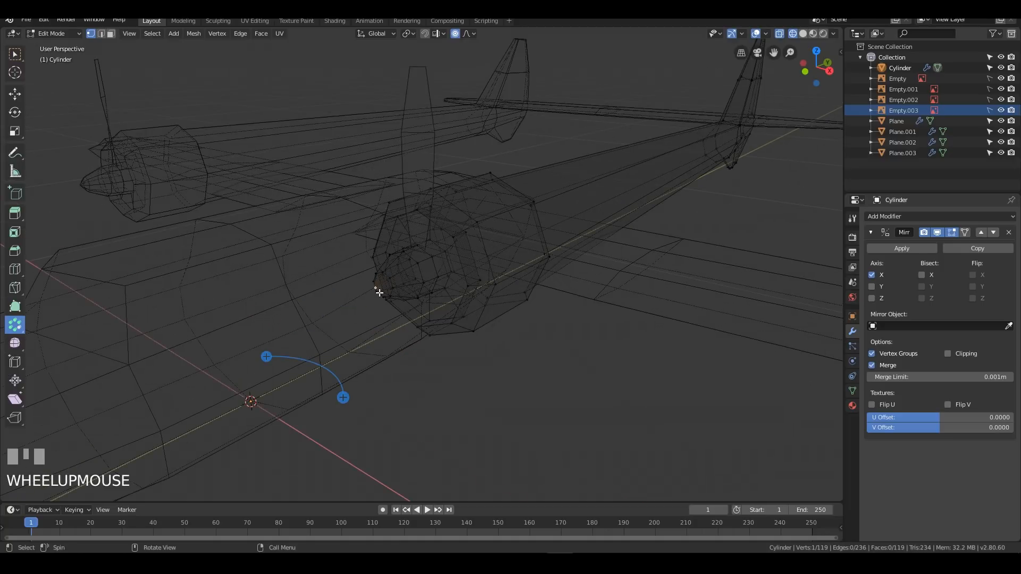
{"action": "key", "text": "shift+s"}
{"action": "left_click", "coordinate": [378, 355]}
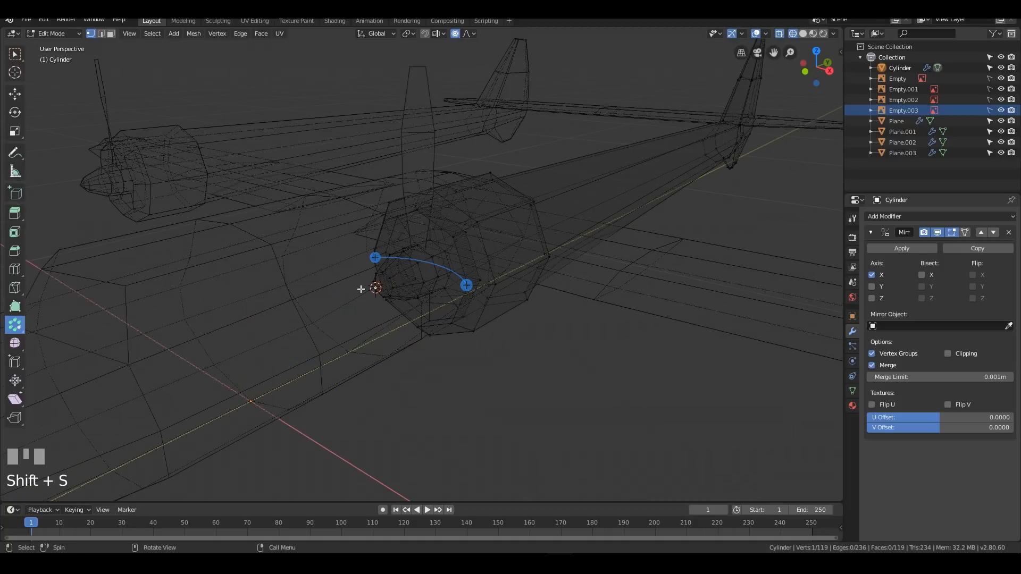
Step: Switch back to editing the propeller blade mesh in the front orthographic view
{"action": "middle_click_drag", "start_coordinate": [499, 315], "coordinate": [542, 295]}
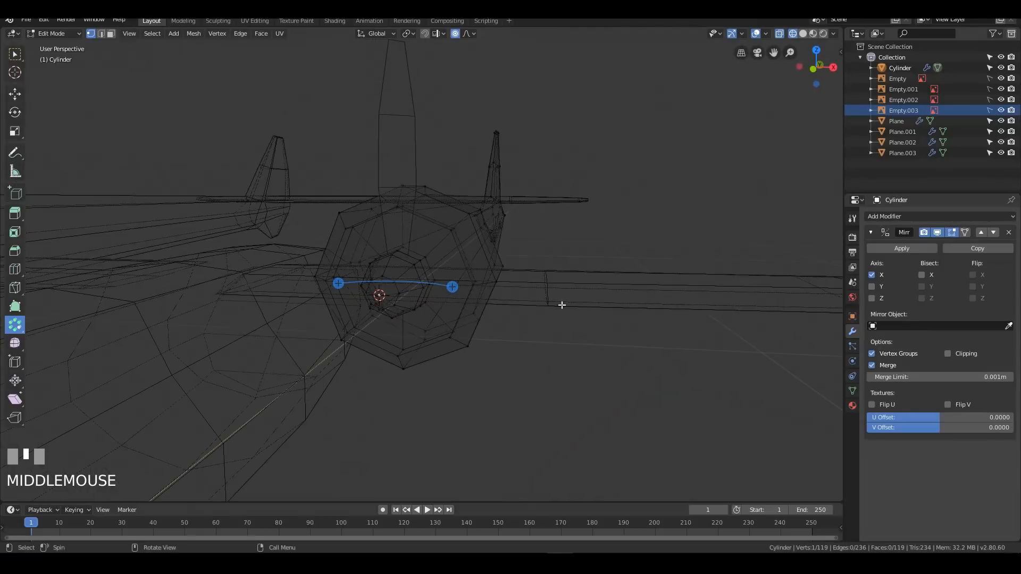
{"action": "key", "text": "KP_1"}
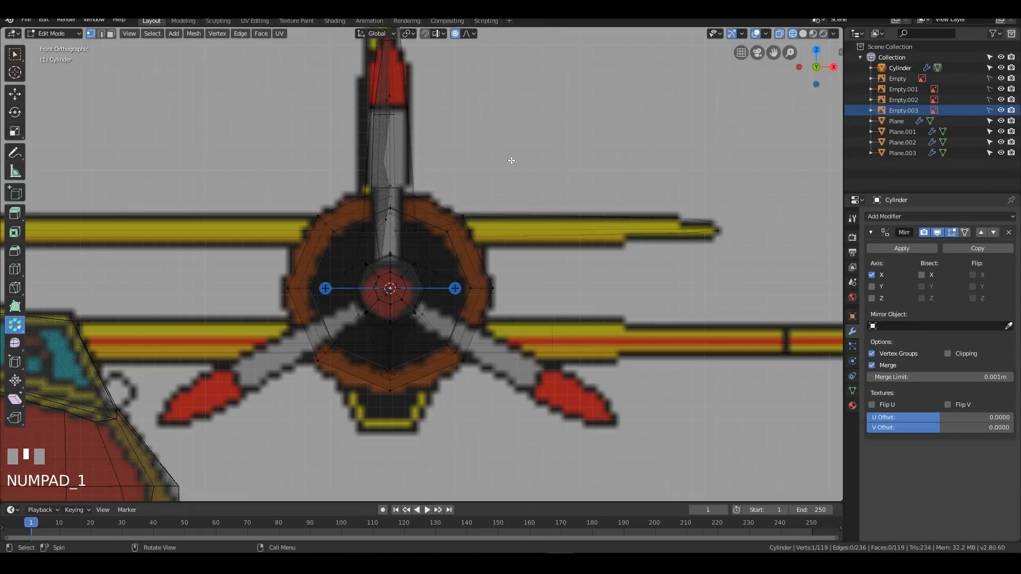
{"action": "scroll", "coordinate": [378, 226], "scroll_direction": "down", "scroll_amount": 2}
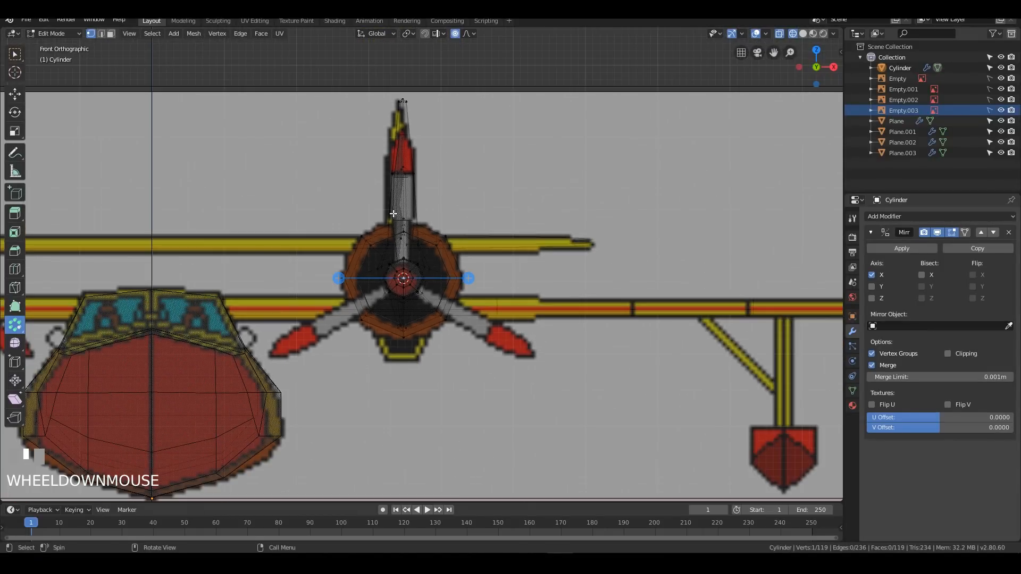
{"action": "key", "text": "Tab"}
{"action": "left_click", "coordinate": [400, 165]}
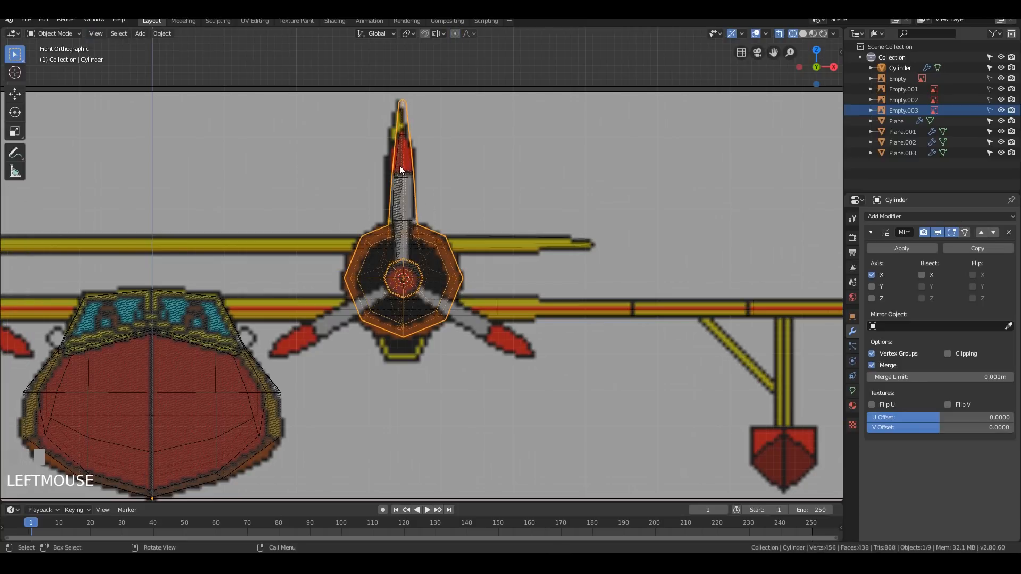
{"action": "left_click", "coordinate": [400, 177]}
{"action": "middle_click_drag", "start_coordinate": [401, 178], "coordinate": [497, 195]}
{"action": "key", "text": "KP_1"}
{"action": "key", "text": "Tab"}
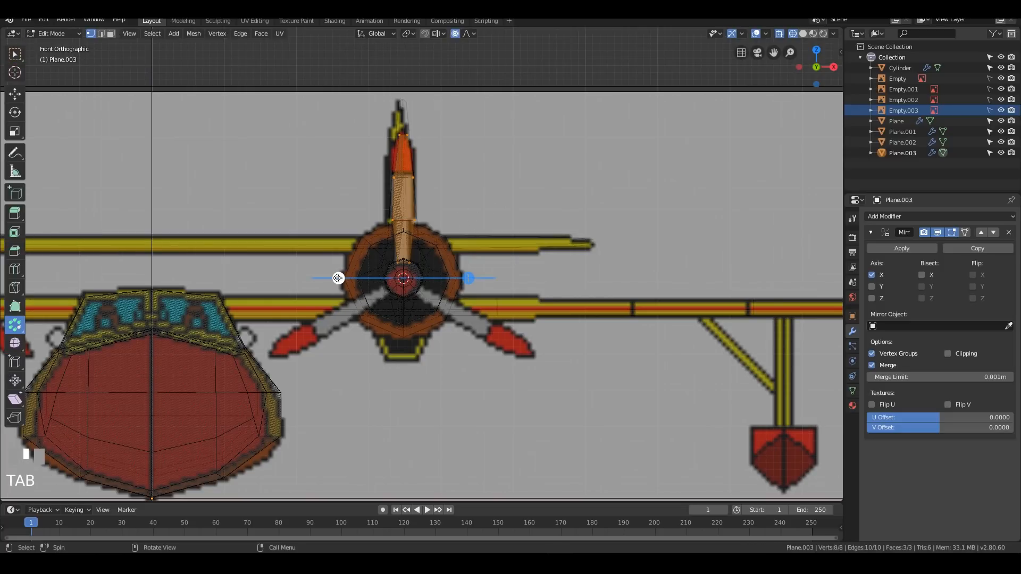
Step: Spin duplicates of the blade around the spinner and set the number of steps to 2
{"action": "left_click_drag", "start_coordinate": [403, 210], "coordinate": [486, 174]}
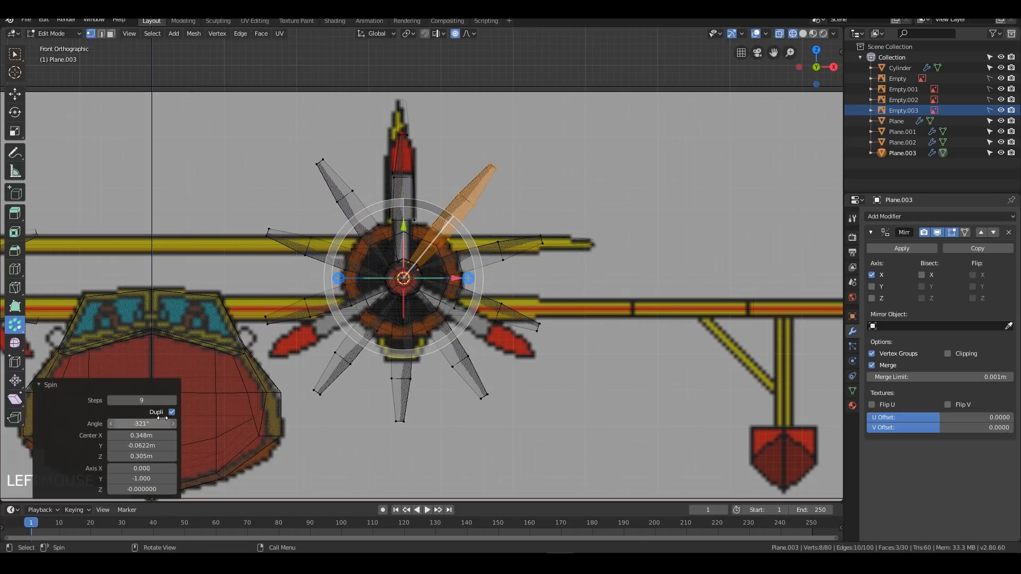
{"action": "left_click", "coordinate": [142, 401]}
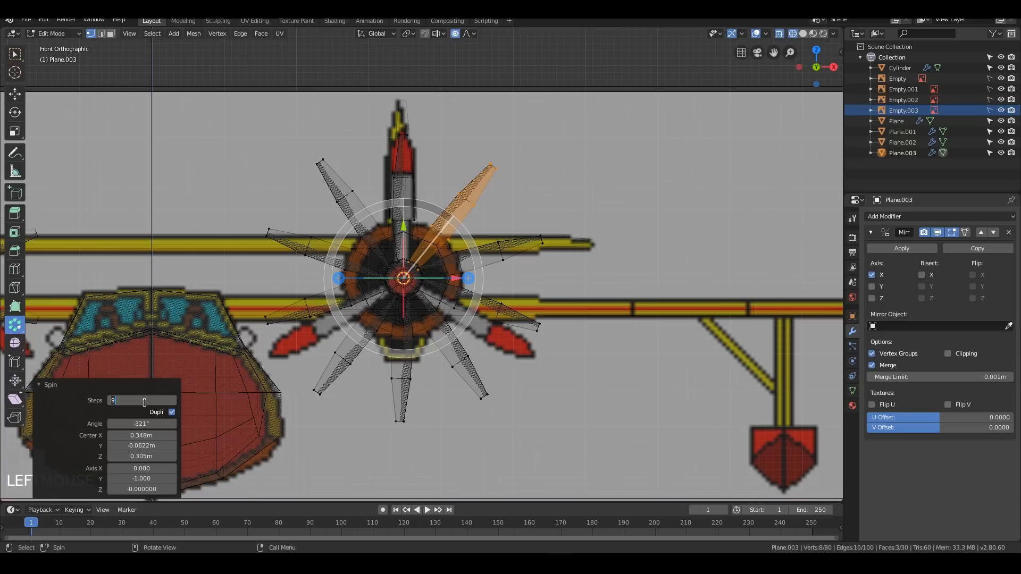
{"action": "type", "text": "2"}
{"action": "key", "text": "KP_Enter"}
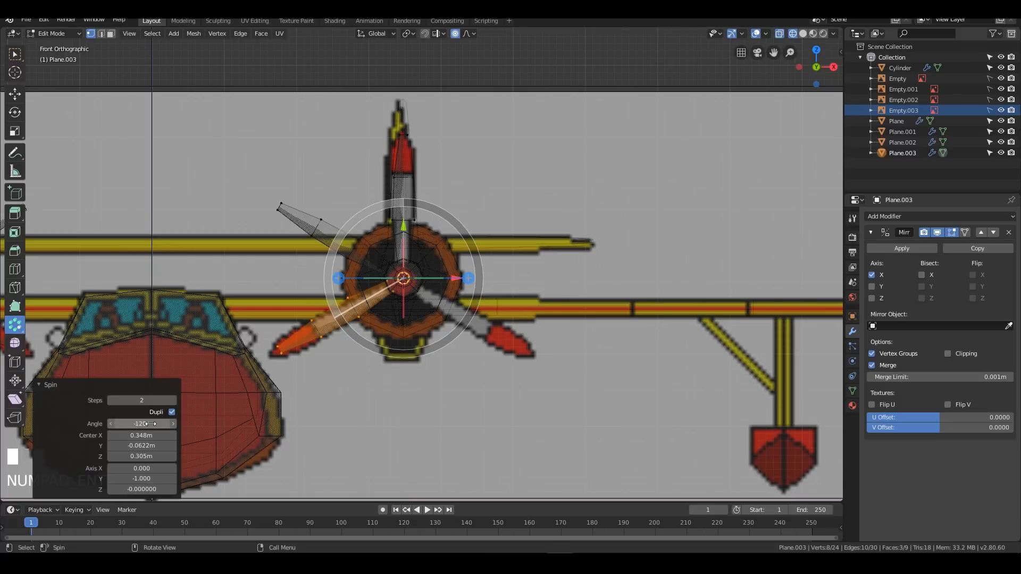
Step: Set the spin angle to -360° and the number of steps to 3
{"action": "left_click", "coordinate": [150, 423]}
{"action": "type", "text": "-360"}
{"action": "key", "text": "KP_Enter"}
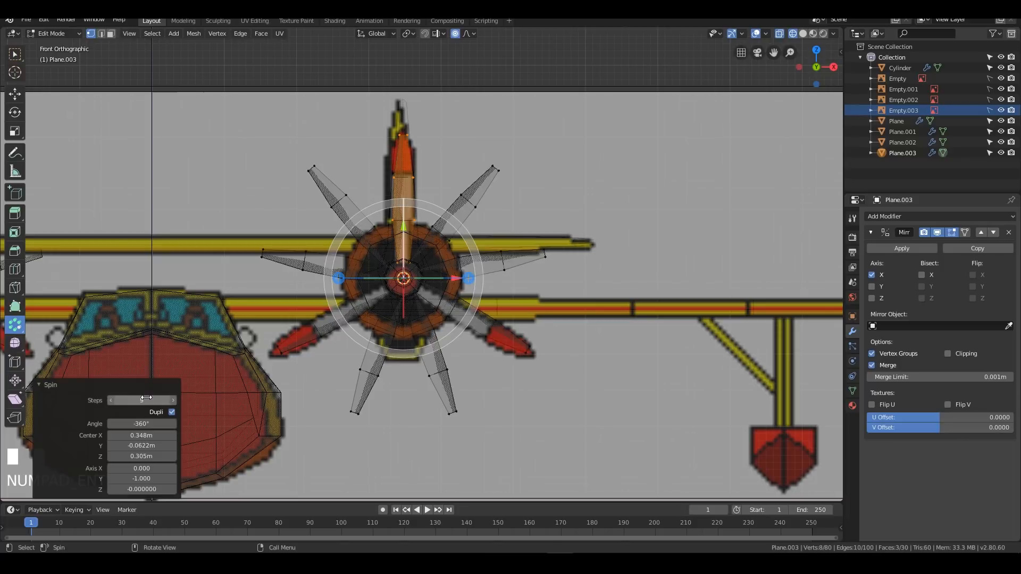
{"action": "left_click", "coordinate": [146, 397]}
{"action": "type", "text": "3"}
{"action": "key", "text": "KP_Enter"}
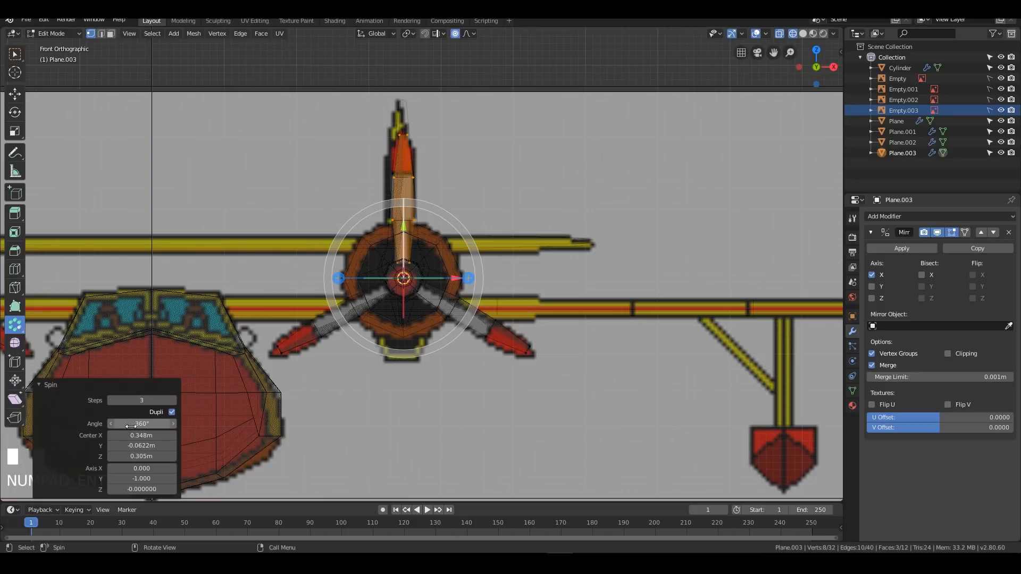
Step: Review the duplicated blades in Object Mode and resume editing them in front view with the box selection tool
{"action": "key", "text": "Tab"}
{"action": "middle_click_drag", "start_coordinate": [581, 242], "coordinate": [558, 291]}
{"action": "scroll", "coordinate": [499, 264], "scroll_direction": "down", "scroll_amount": 3}
{"action": "scroll", "coordinate": [531, 275], "scroll_direction": "up", "scroll_amount": 6}
{"action": "scroll", "coordinate": [469, 278], "scroll_direction": "down", "scroll_amount": 2}
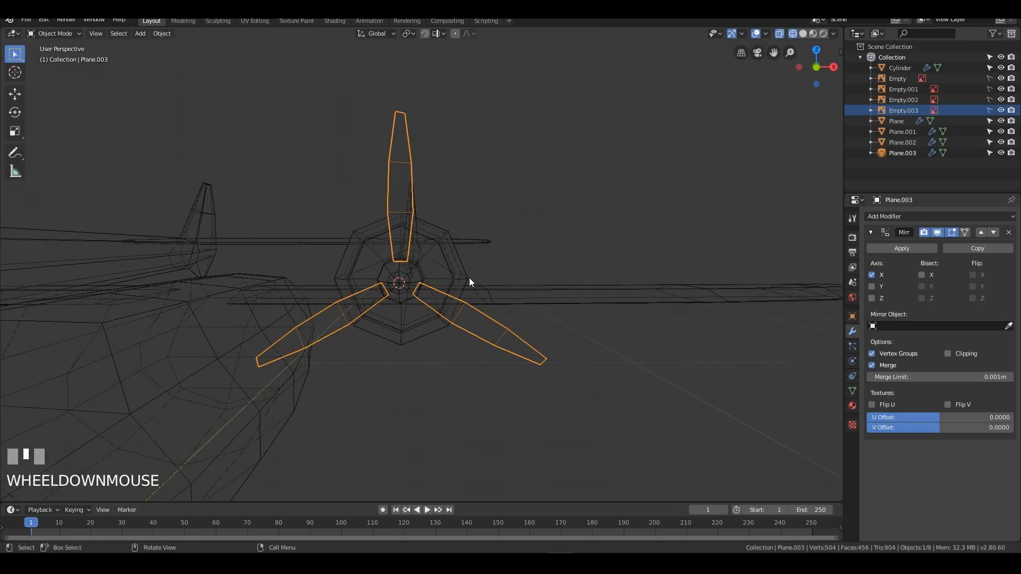
{"action": "key", "text": "Tab"}
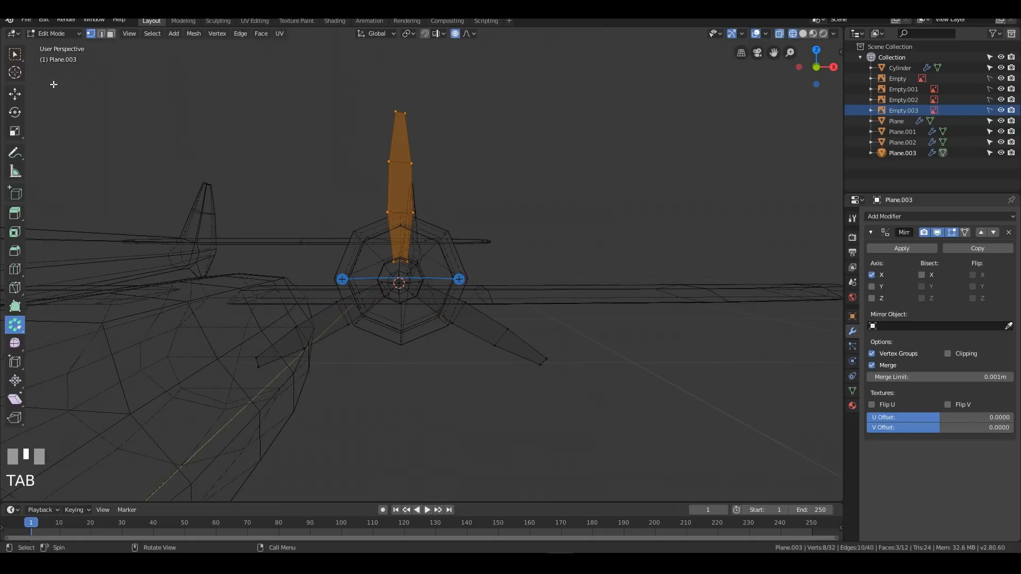
{"action": "key", "text": "w"}
{"action": "middle_click_drag", "start_coordinate": [430, 241], "coordinate": [521, 251]}
{"action": "key", "text": "KP_1"}
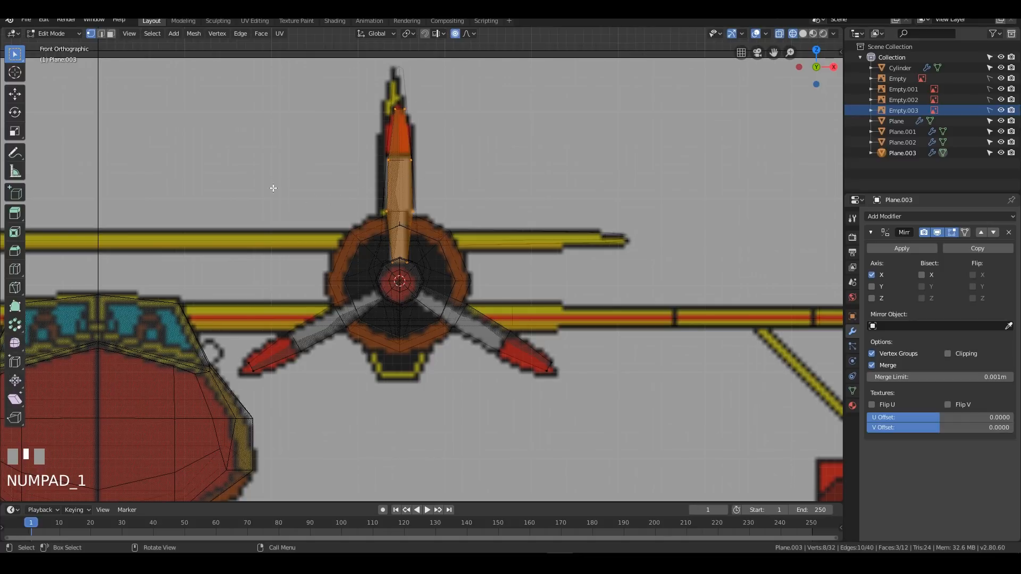
Step: Merge the vertices of all three propeller blades by distance, return to Object Mode and reset the 3D cursor
{"action": "left_click_drag", "start_coordinate": [194, 83], "coordinate": [606, 473]}
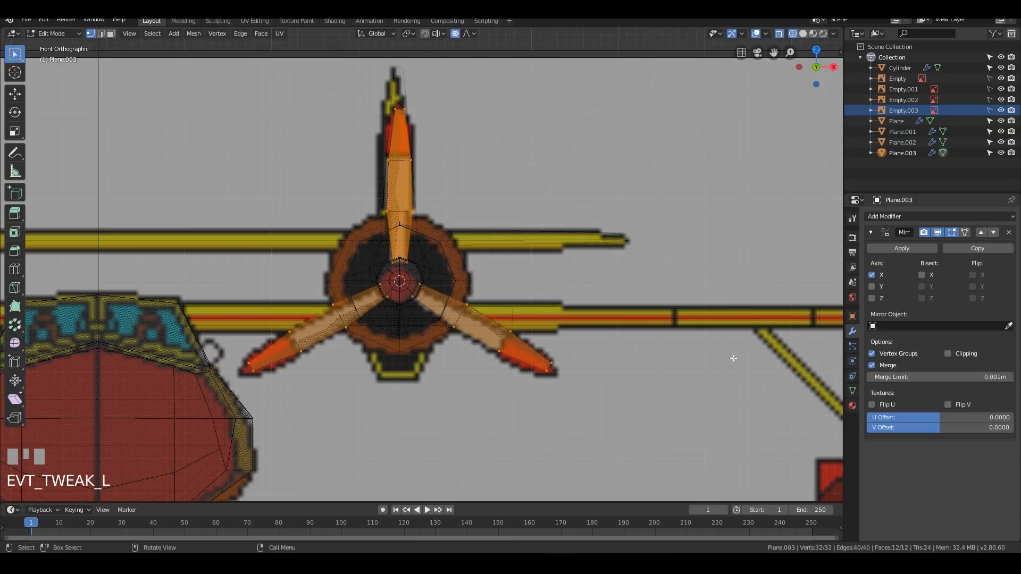
{"action": "key", "text": "alt+m"}
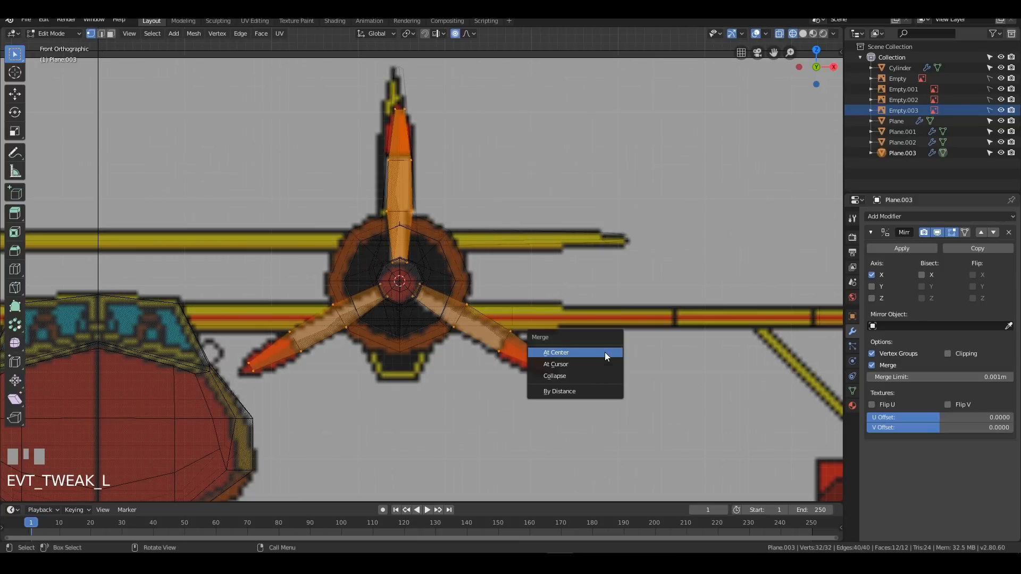
{"action": "left_click", "coordinate": [553, 391]}
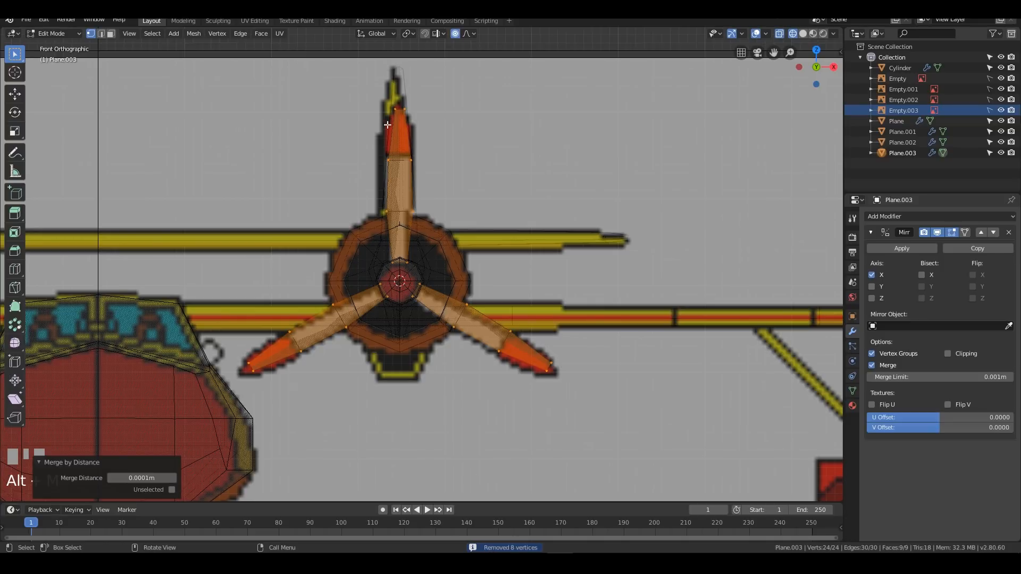
{"action": "left_click", "coordinate": [600, 201]}
{"action": "key", "text": "Tab"}
{"action": "mouse_move", "coordinate": [583, 276]}
{"action": "middle_mouse_down"}
{"action": "mouse_move", "coordinate": [505, 282]}
{"action": "mouse_move", "coordinate": [538, 303]}
{"action": "mouse_move", "coordinate": [577, 282]}
{"action": "middle_mouse_up"}
{"action": "key", "text": "shift+c"}
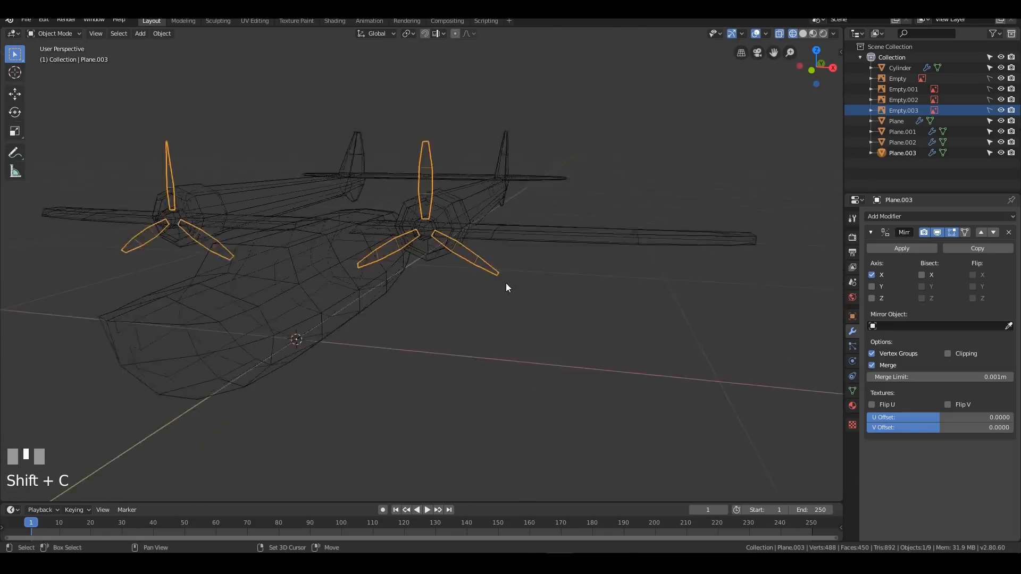
Step: Switch to solid shading and move the propellers about -0.017 m along the Y axis on their spinners
{"action": "middle_click_drag", "start_coordinate": [505, 242], "coordinate": [538, 312]}
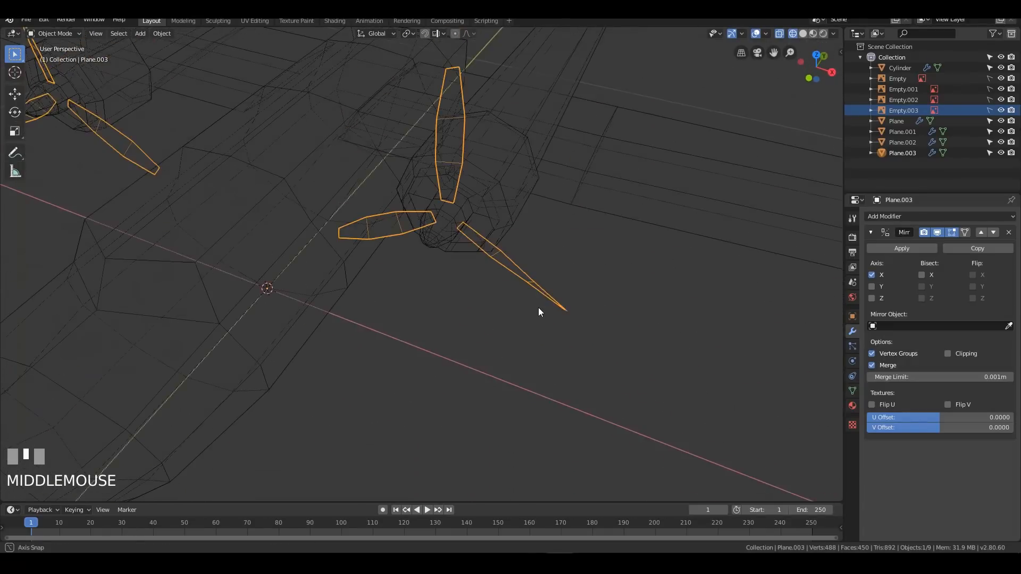
{"action": "left_click", "coordinate": [259, 253]}
{"action": "left_click", "coordinate": [264, 205]}
{"action": "key", "text": "KP_Decimal"}
{"action": "mouse_move", "coordinate": [537, 206]}
{"action": "middle_mouse_down"}
{"action": "mouse_move", "coordinate": [500, 168]}
{"action": "mouse_move", "coordinate": [369, 225]}
{"action": "middle_mouse_up"}
{"action": "key", "text": "z"}
{"action": "mouse_move", "coordinate": [478, 244]}
{"action": "middle_mouse_down"}
{"action": "mouse_move", "coordinate": [628, 282]}
{"action": "mouse_move", "coordinate": [535, 321]}
{"action": "middle_mouse_up"}
{"action": "scroll", "coordinate": [612, 278], "scroll_direction": "down", "scroll_amount": 2}
{"action": "scroll", "coordinate": [535, 321], "scroll_direction": "up", "scroll_amount": 6}
{"action": "left_click", "coordinate": [576, 231]}
{"action": "middle_click_drag", "start_coordinate": [576, 231], "coordinate": [696, 323]}
{"action": "key", "text": "g"}
{"action": "key", "text": "y"}
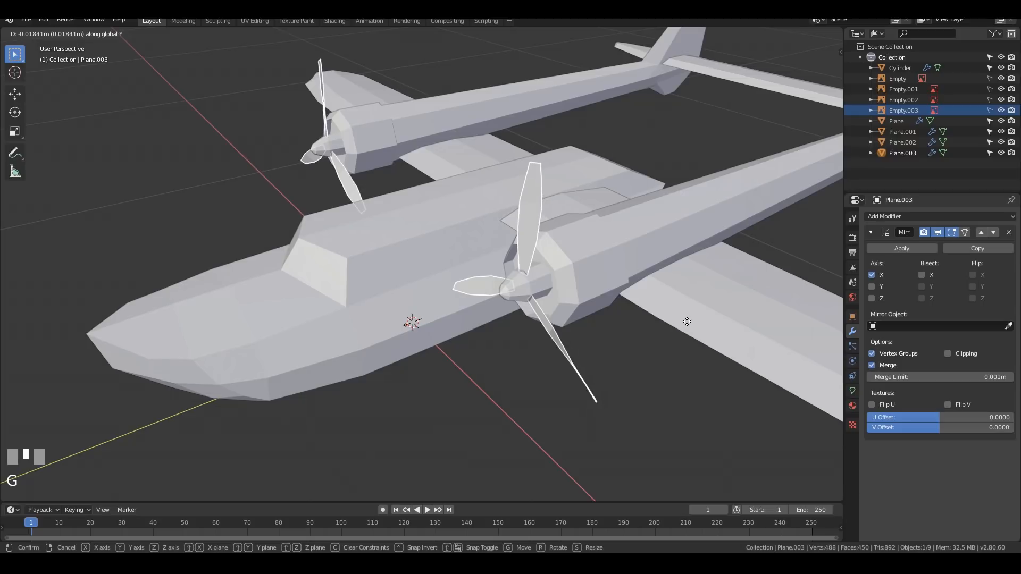
{"action": "left_click", "coordinate": [686, 322]}
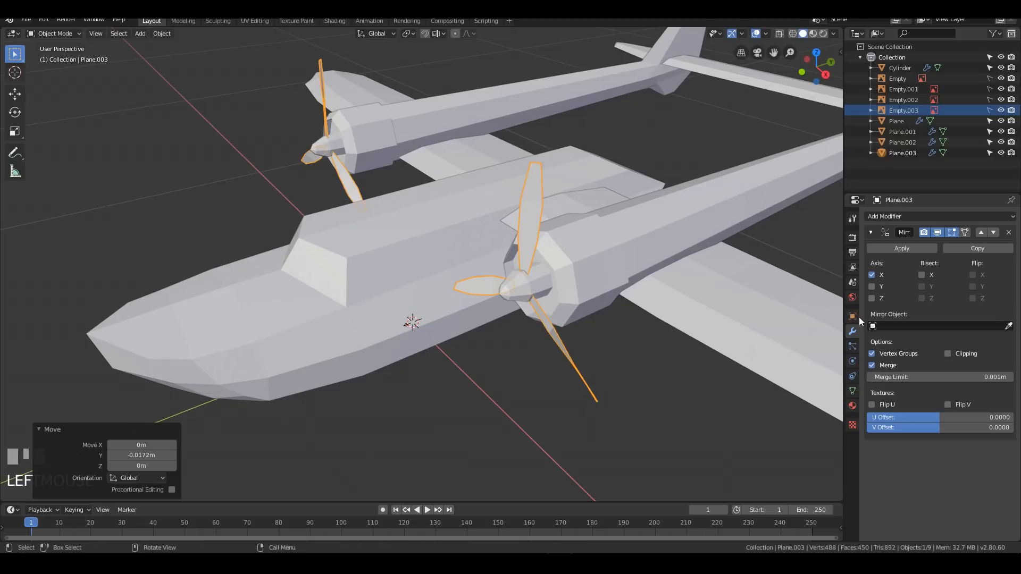
Step: Add a Solidify modifier to the propellers with a thickness of 0.005 m
{"action": "left_click", "coordinate": [904, 218]}
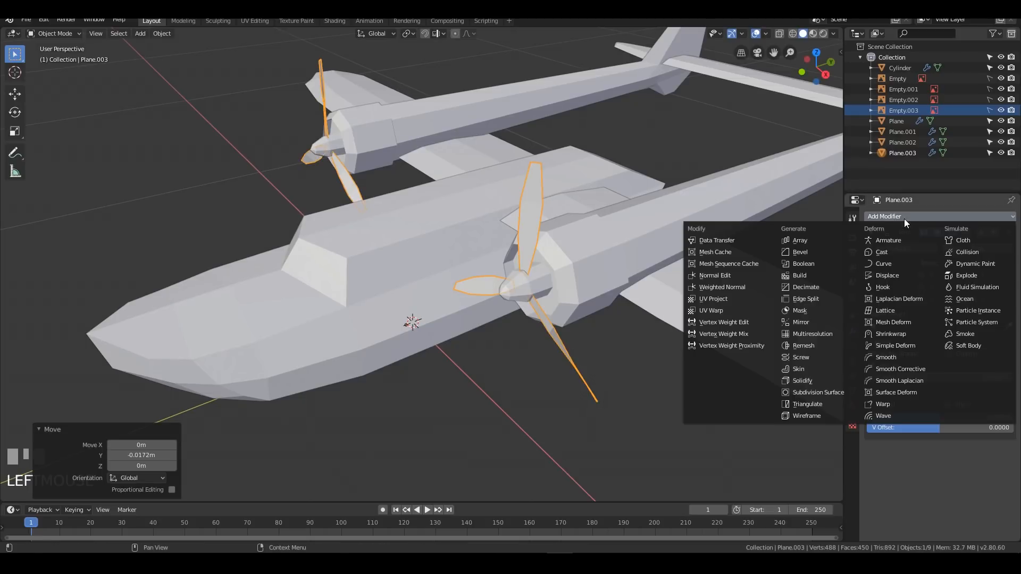
{"action": "left_click", "coordinate": [809, 380]}
{"action": "middle_click_drag", "start_coordinate": [639, 257], "coordinate": [601, 261]}
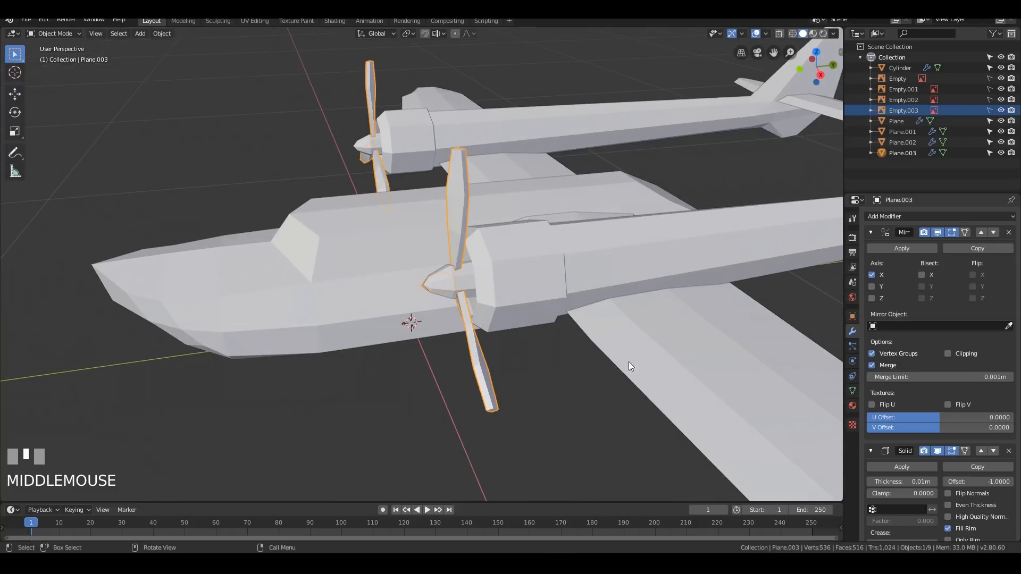
{"action": "left_click", "coordinate": [921, 481]}
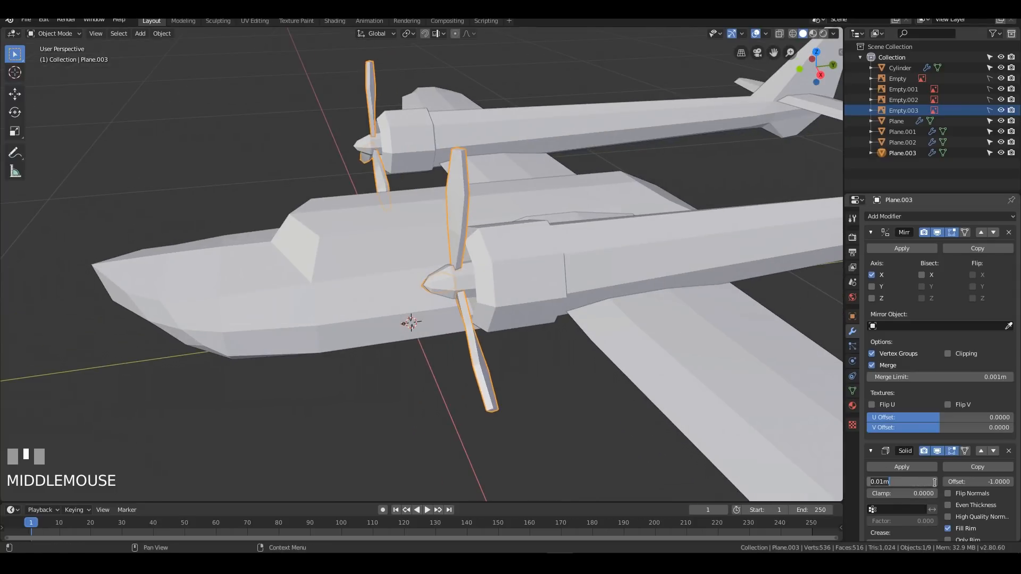
{"action": "type", "text": "."}
{"action": "type", "text": "05"}
{"action": "left_click", "coordinate": [936, 483]}
{"action": "key", "text": "KP_Enter"}
{"action": "left_click", "coordinate": [923, 481]}
{"action": "type", "text": ".005"}
{"action": "key", "text": "KP_Enter"}
{"action": "left_click", "coordinate": [541, 409]}
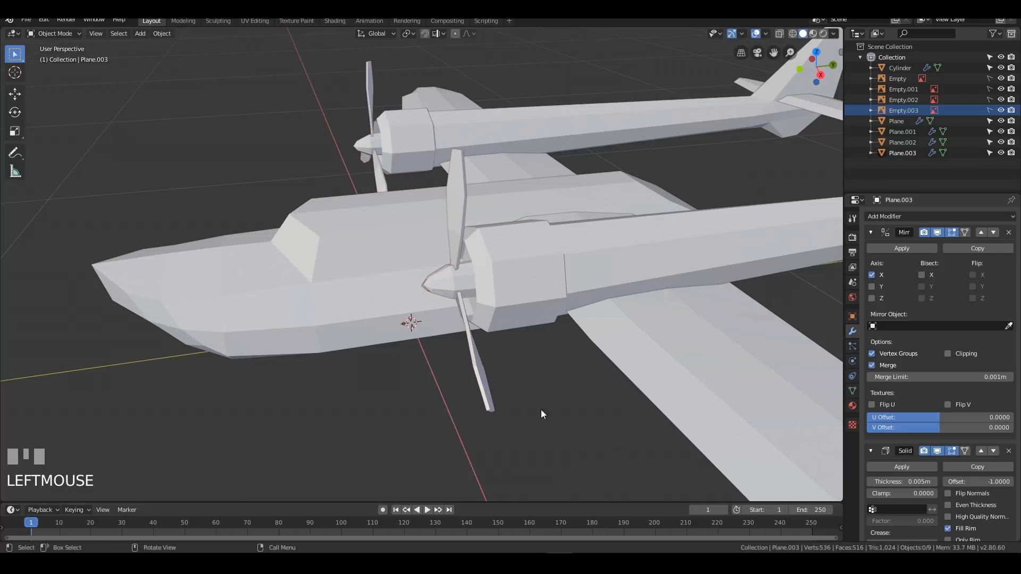
Step: Switch to the front orthographic view and add a cube mesh for the wing float strut
{"action": "scroll", "coordinate": [296, 363], "scroll_direction": "down", "scroll_amount": 4}
{"action": "middle_click_drag", "start_coordinate": [297, 363], "coordinate": [644, 288]}
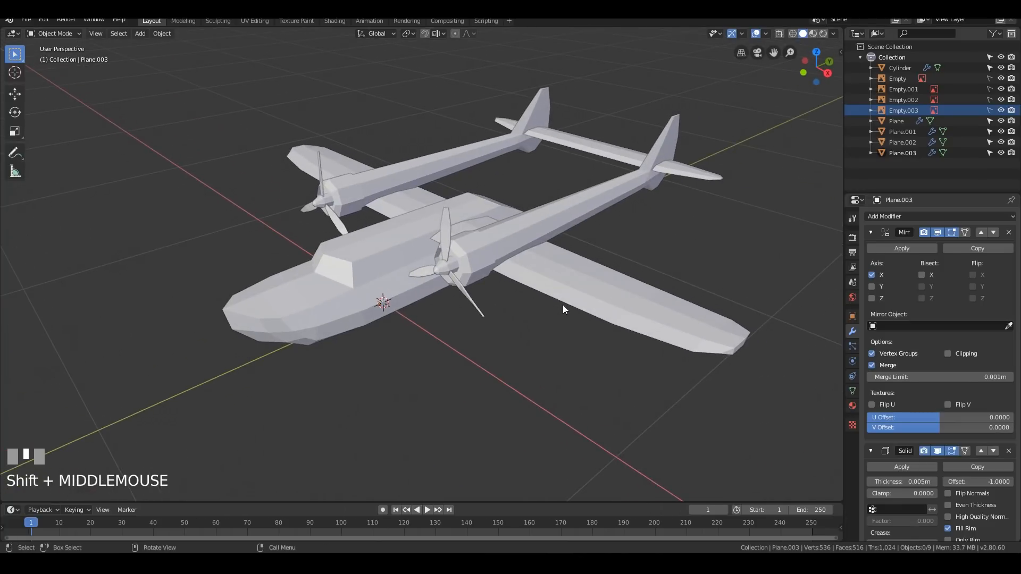
{"action": "key", "text": "KP_1"}
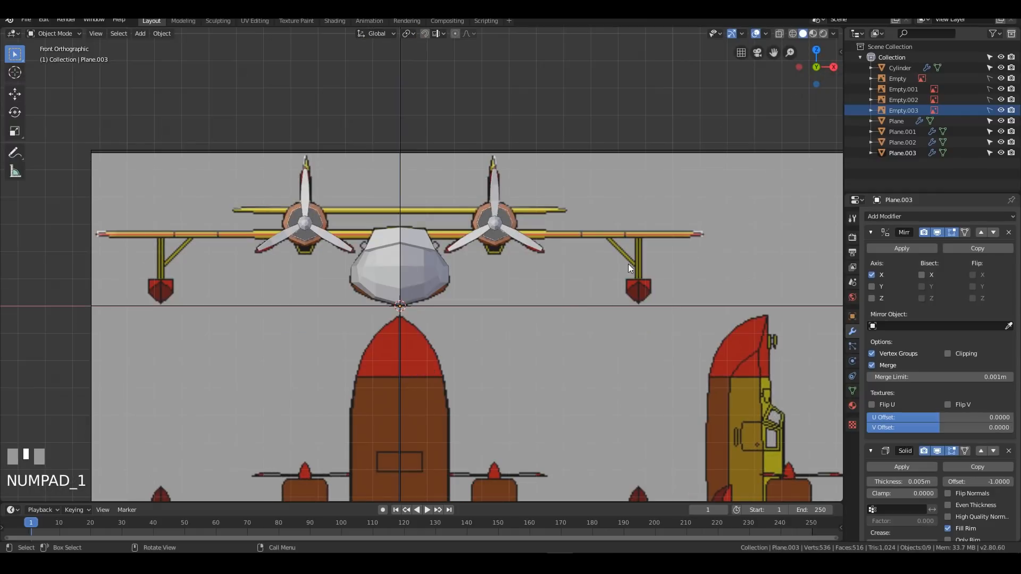
{"action": "middle_click_drag", "start_coordinate": [655, 312], "coordinate": [638, 200], "text": "shift"}
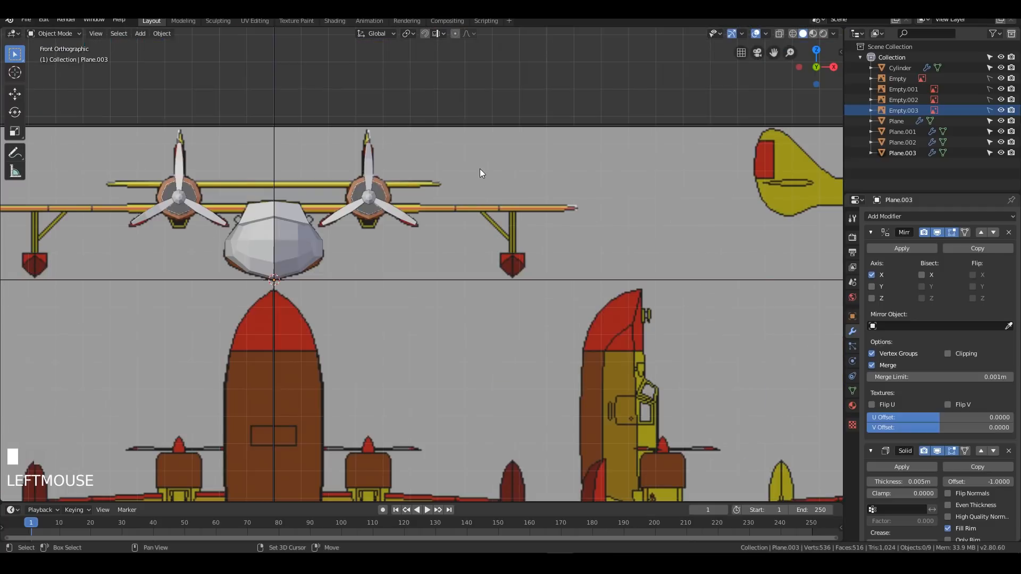
{"action": "key", "text": "shift+a"}
{"action": "mouse_move", "coordinate": [480, 168]}
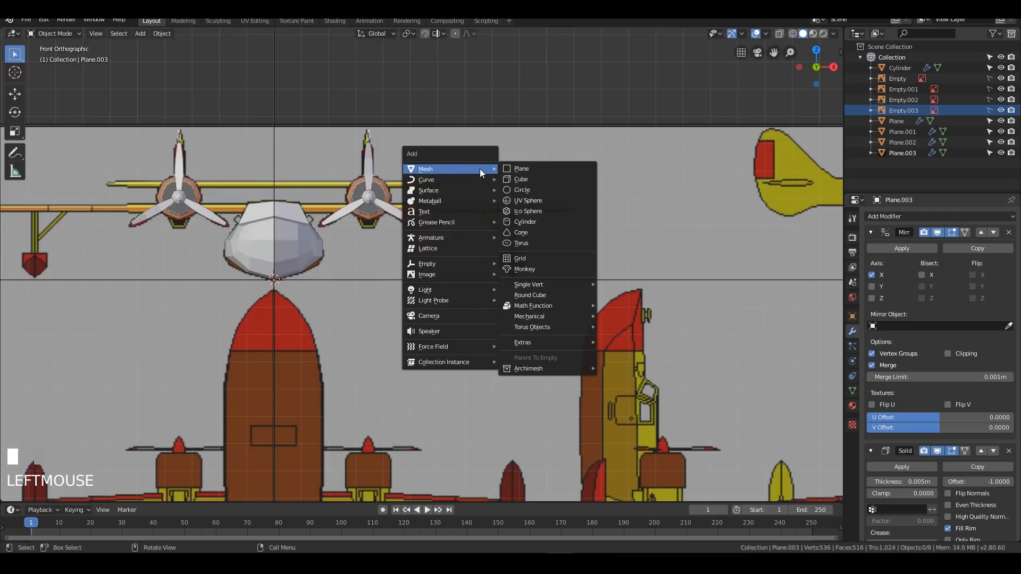
{"action": "left_click", "coordinate": [520, 180]}
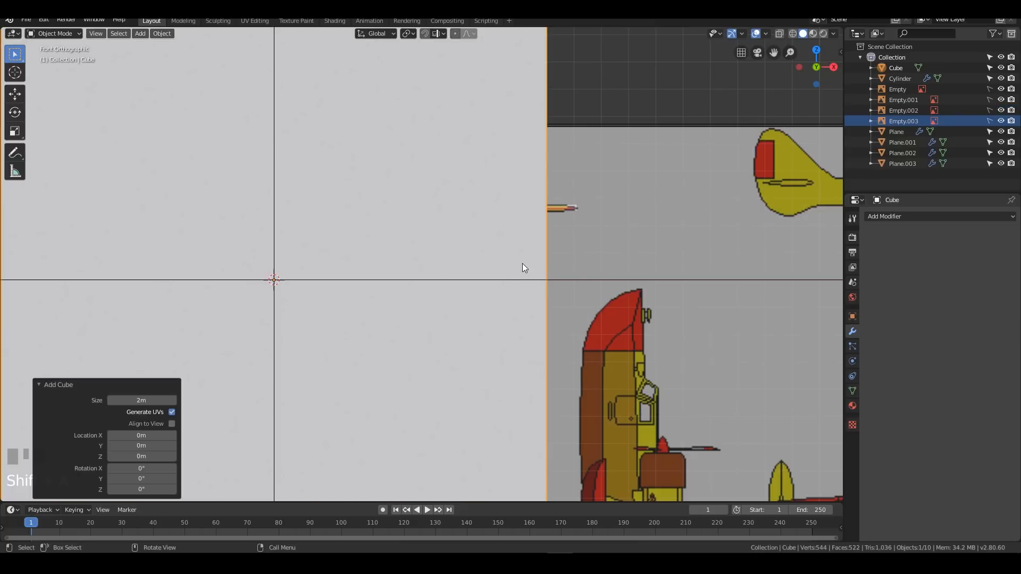
Step: Scale the cube's mesh down to about 0.1 and move it about 0.72 m along X, beside the wing float
{"action": "key", "text": "Tab"}
{"action": "key", "text": "s"}
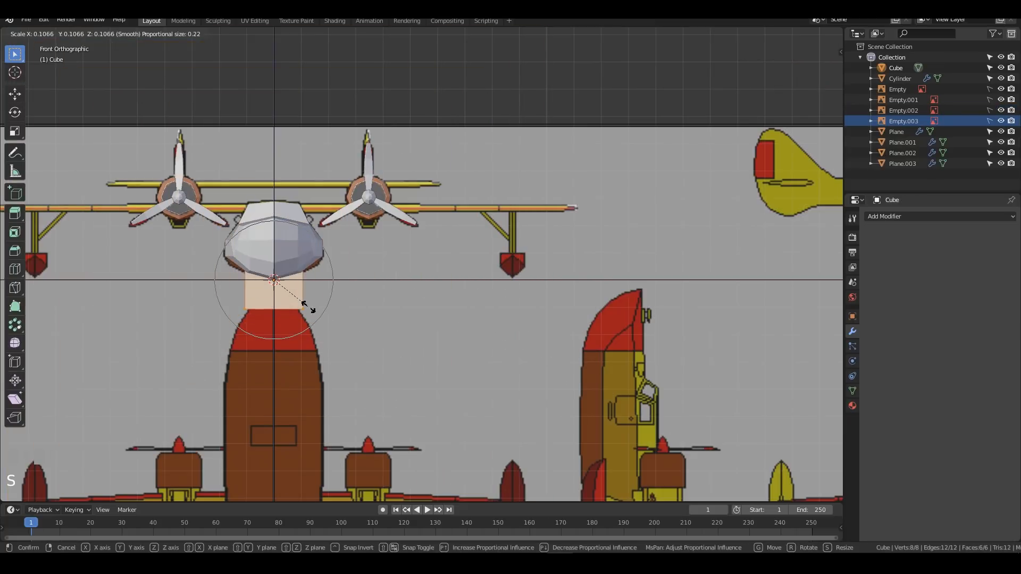
{"action": "left_click", "coordinate": [306, 305]}
{"action": "key", "text": "g"}
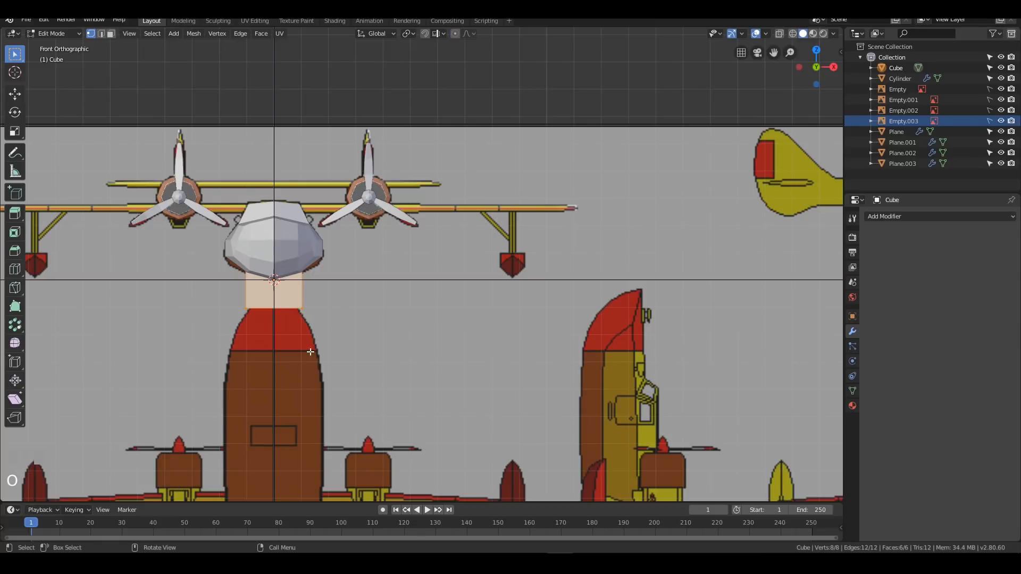
{"action": "left_click", "coordinate": [524, 313]}
Step: Add a Mirror modifier to the cube, then shrink the cube and centre it over the vertical float strut
{"action": "left_click", "coordinate": [886, 217]}
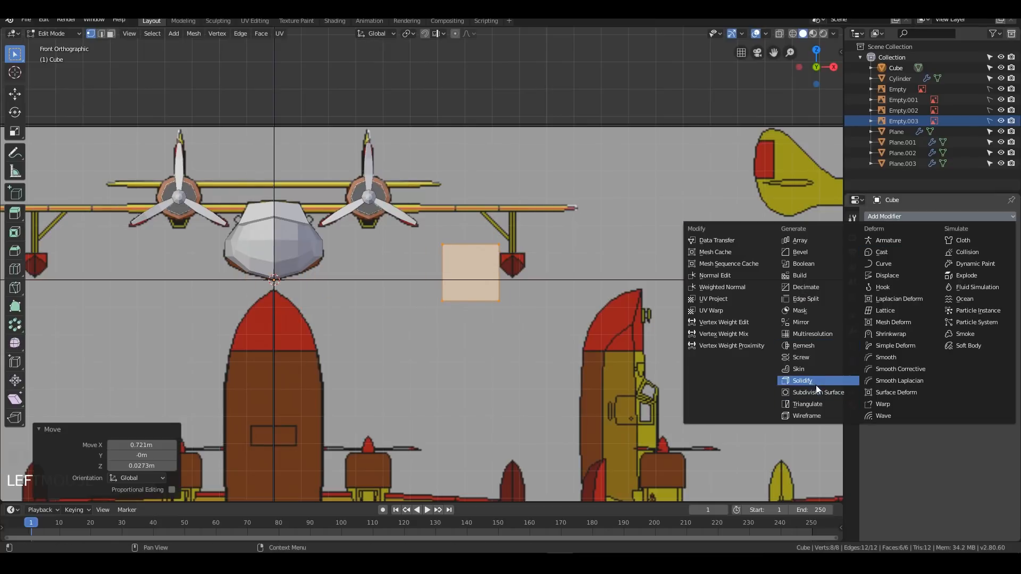
{"action": "left_click", "coordinate": [815, 323]}
{"action": "middle_click_drag", "start_coordinate": [531, 314], "coordinate": [479, 324], "text": "shift"}
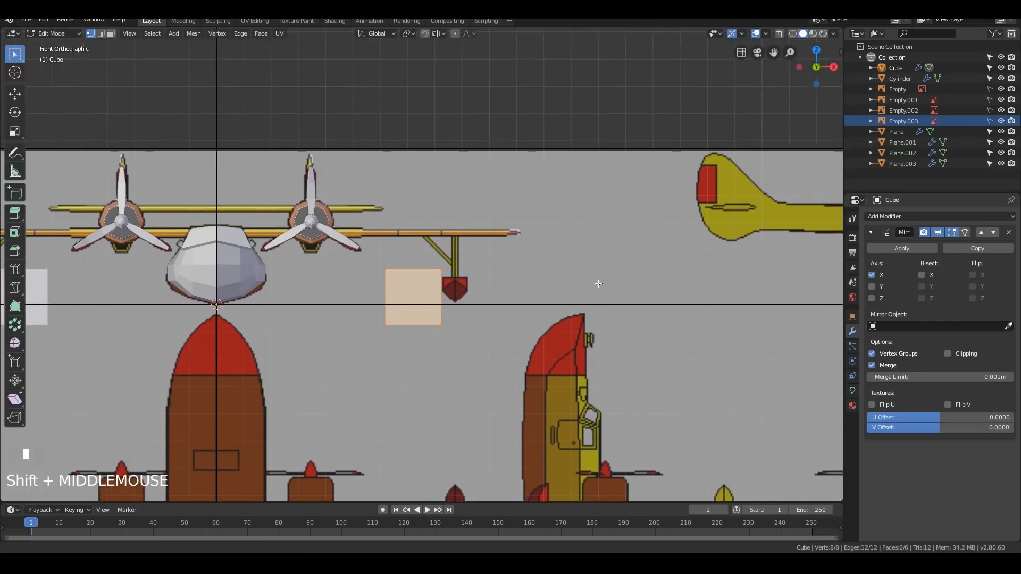
{"action": "scroll", "coordinate": [482, 313], "scroll_direction": "up", "scroll_amount": 5}
{"action": "key", "text": "g"}
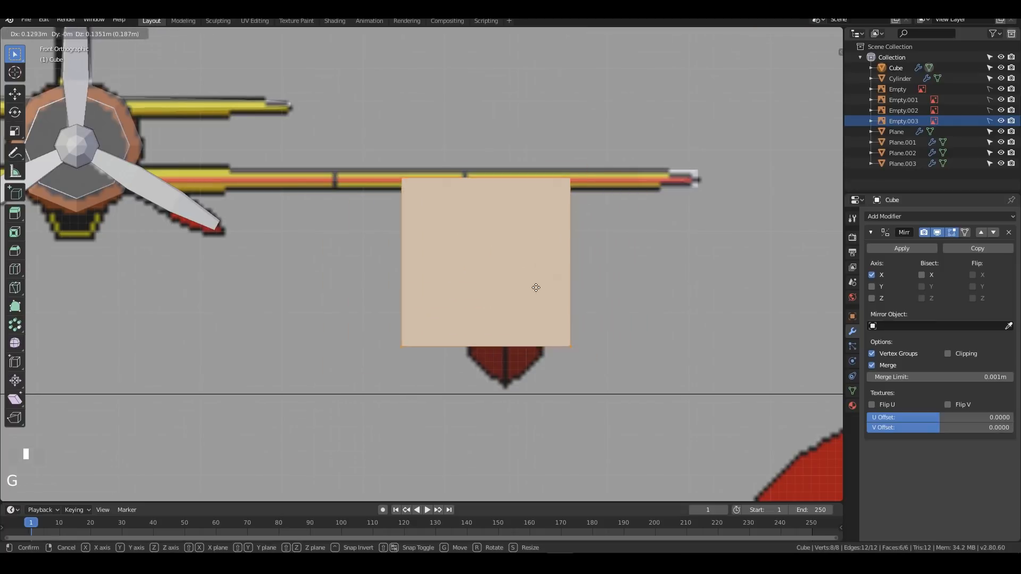
{"action": "left_click", "coordinate": [564, 288]}
{"action": "key", "text": "s"}
{"action": "left_click", "coordinate": [684, 358]}
{"action": "key", "text": "g"}
{"action": "left_click", "coordinate": [679, 348]}
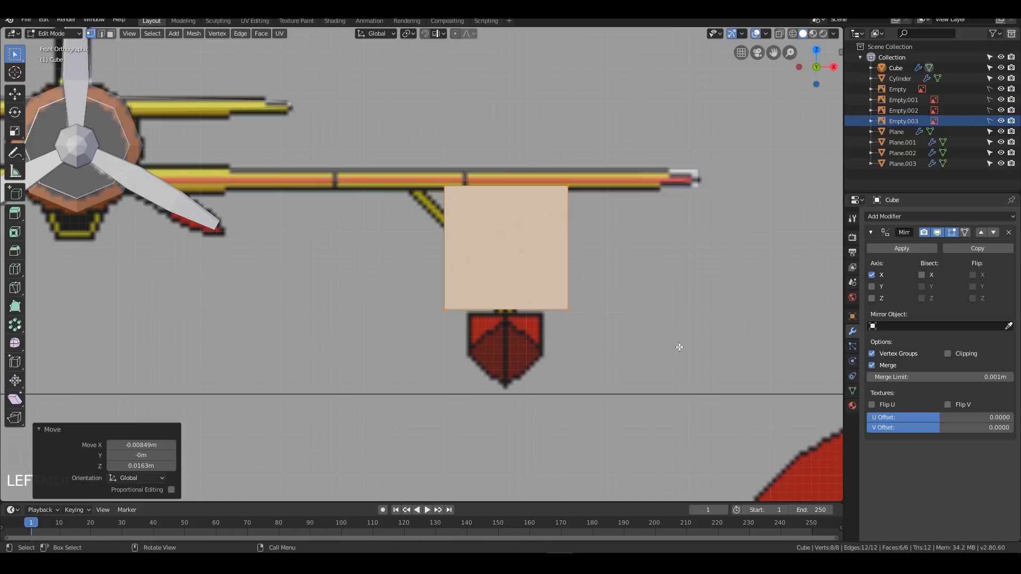
Step: Turn on X-ray and lower the cube's bottom vertices along Z to the top of the float
{"action": "key", "text": "alt+z"}
{"action": "left_click_drag", "start_coordinate": [353, 262], "coordinate": [654, 337]}
{"action": "key", "text": "g"}
{"action": "key", "text": "z"}
{"action": "left_click", "coordinate": [645, 338]}
Step: Scale the whole block to 0.162 along X to match the width of the float strut
{"action": "left_click_drag", "start_coordinate": [369, 155], "coordinate": [671, 379]}
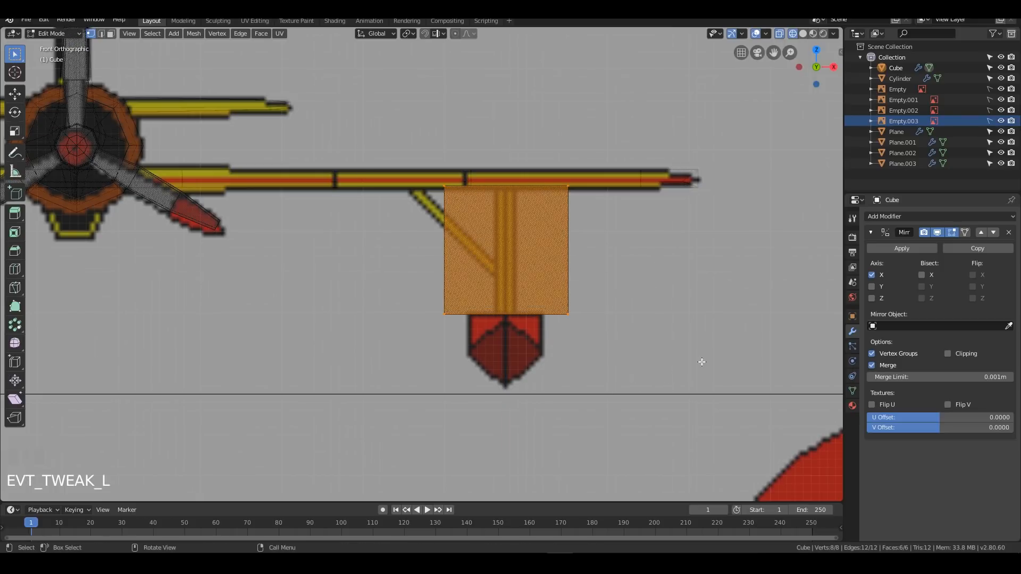
{"action": "key", "text": "s"}
{"action": "key", "text": "x"}
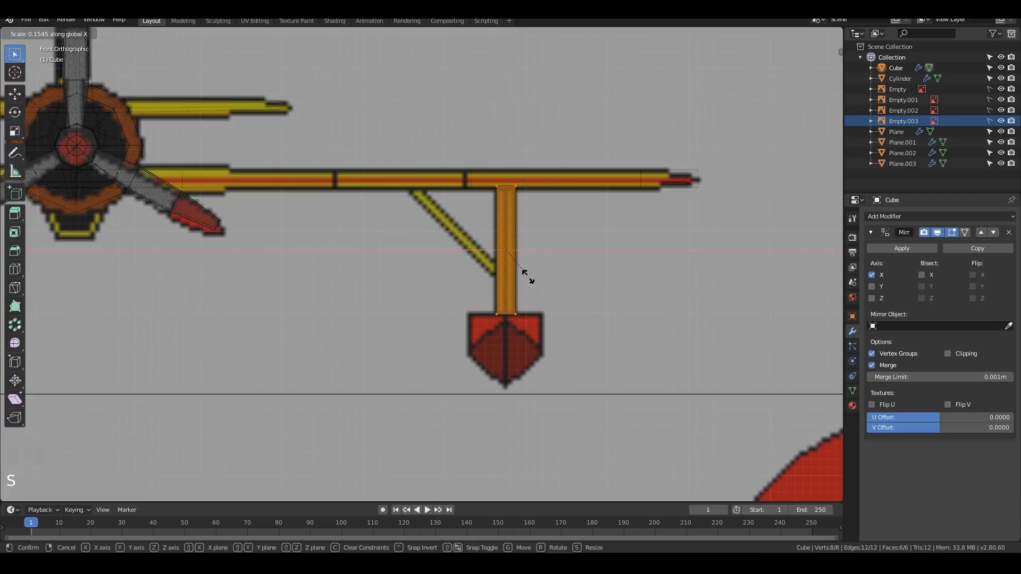
{"action": "left_click", "coordinate": [536, 298]}
Step: Move the strut block about 0.26 m along Y in the side view to meet the reference strut's rear edge
{"action": "key", "text": "KP_3"}
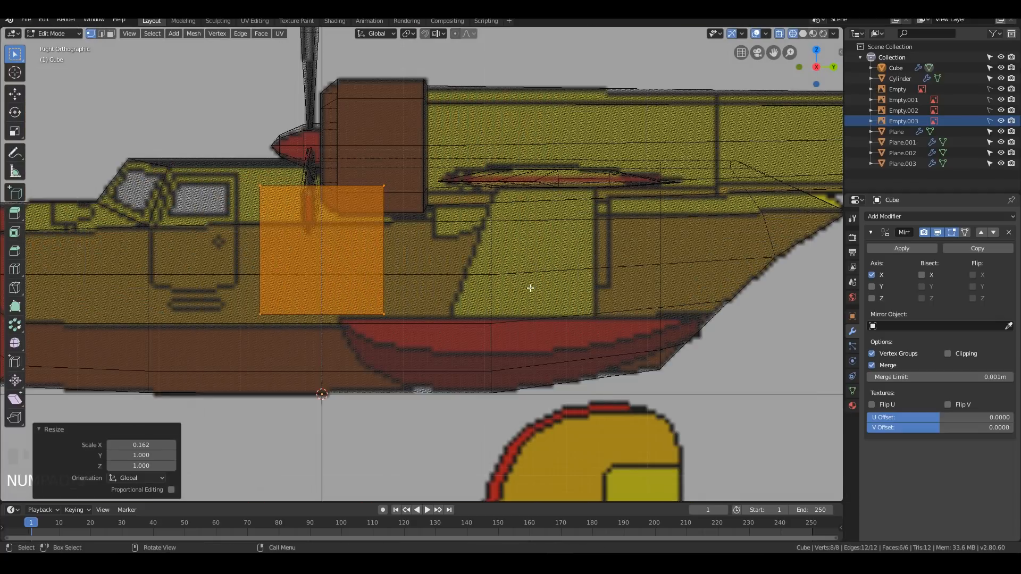
{"action": "scroll", "coordinate": [529, 287], "scroll_direction": "down", "scroll_amount": 2}
{"action": "key", "text": "b"}
{"action": "left_click_drag", "start_coordinate": [351, 262], "coordinate": [481, 355]}
{"action": "key", "text": "g"}
{"action": "key", "text": "x"}
{"action": "left_click", "coordinate": [482, 354]}
{"action": "key", "text": "y"}
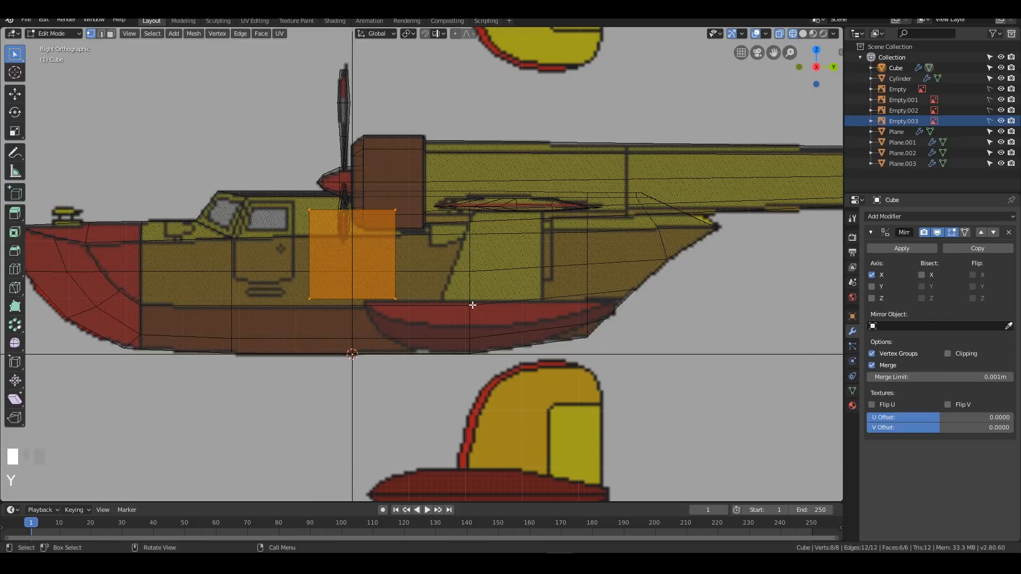
{"action": "key", "text": "g"}
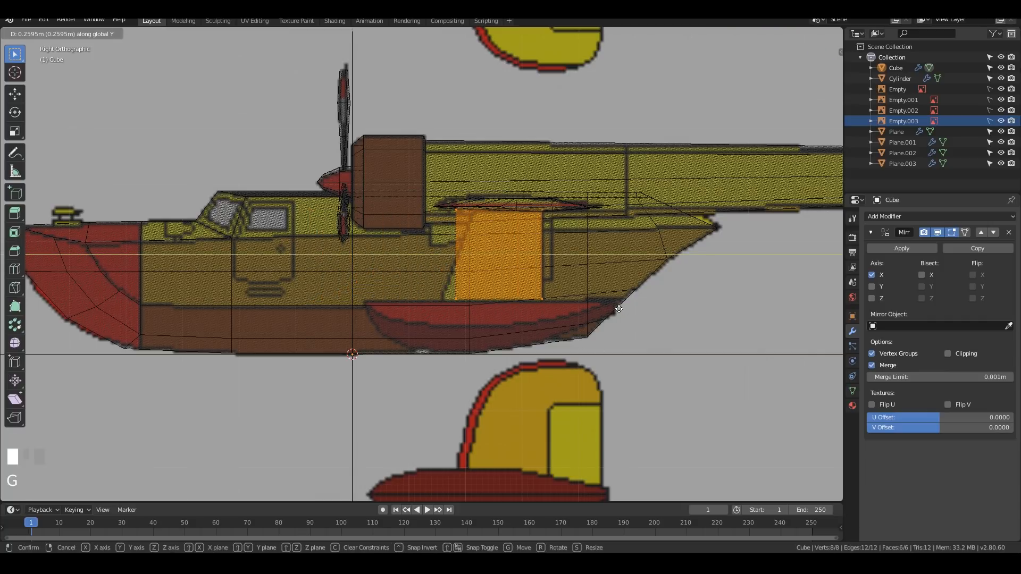
{"action": "left_click", "coordinate": [619, 309]}
Step: Shear the strut's front vertices by about -0.39 to follow the slanted leading edge of the reference
{"action": "left_click_drag", "start_coordinate": [415, 167], "coordinate": [485, 339]}
{"action": "key", "text": "shift+ctrl+alt+s"}
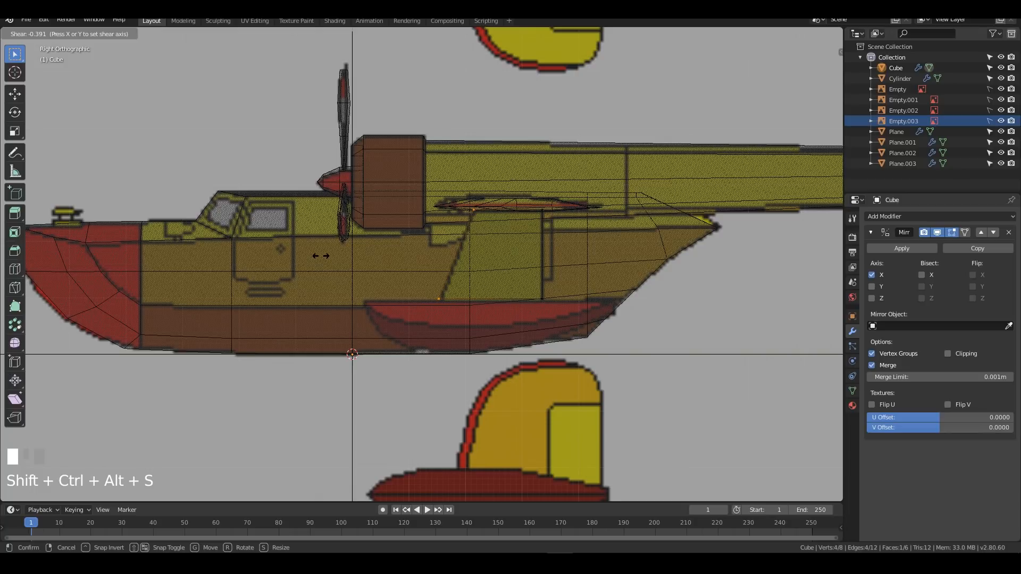
{"action": "left_click", "coordinate": [321, 256]}
Step: Lower the strut's bottom vertices about 0.0075 m along Z so they reach into the float
{"action": "left_click_drag", "start_coordinate": [431, 287], "coordinate": [653, 336]}
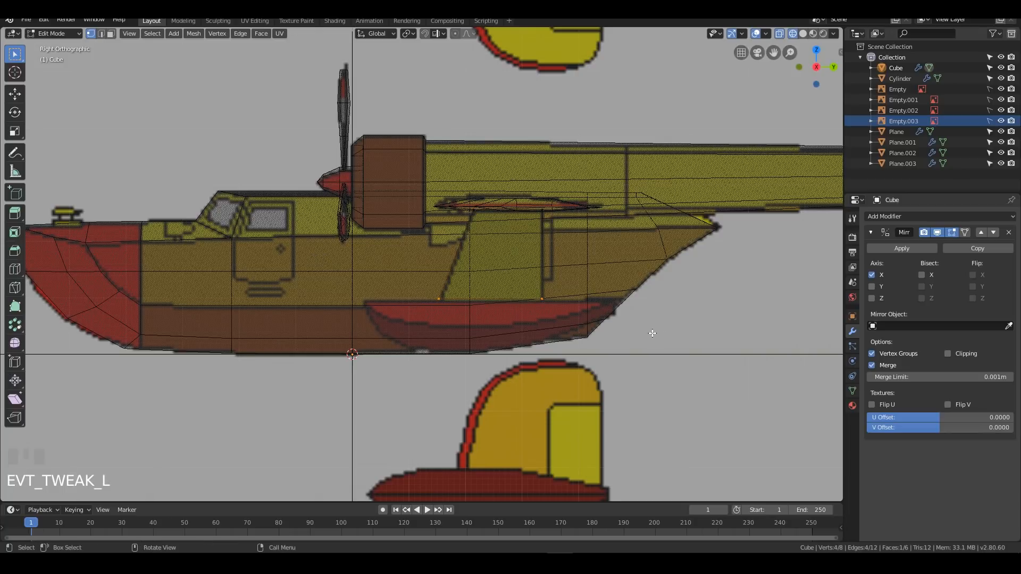
{"action": "key", "text": "g"}
{"action": "left_click", "coordinate": [648, 337]}
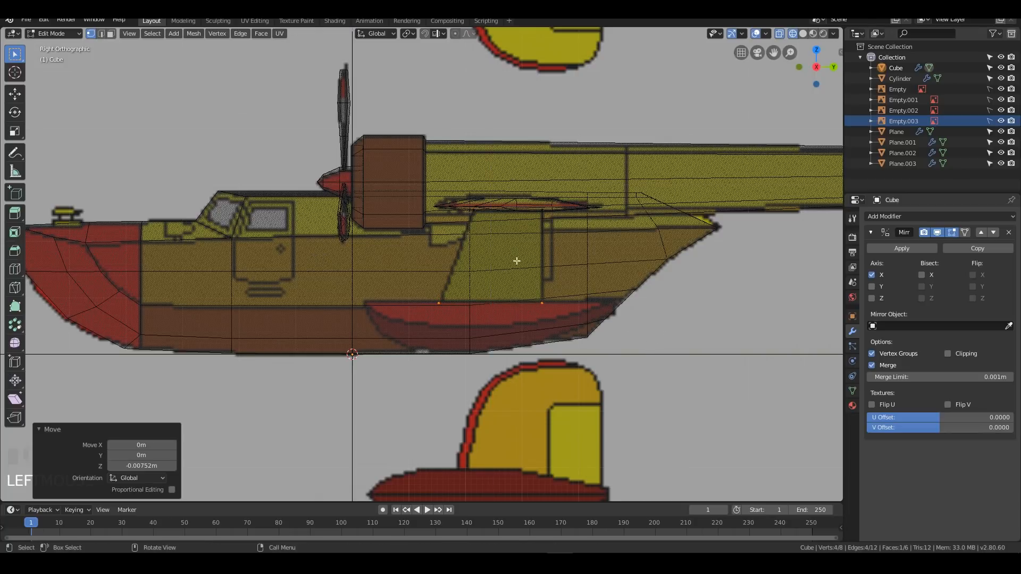
Step: Add one centred vertical loop cut to the strut in the front view
{"action": "key", "text": "KP_1"}
{"action": "scroll", "coordinate": [677, 276], "scroll_direction": "up", "scroll_amount": 5}
{"action": "middle_click_drag", "start_coordinate": [677, 276], "coordinate": [515, 273], "text": "shift"}
{"action": "key", "text": "ctrl+r"}
{"action": "left_click", "coordinate": [447, 131]}
{"action": "key", "text": "Escape"}
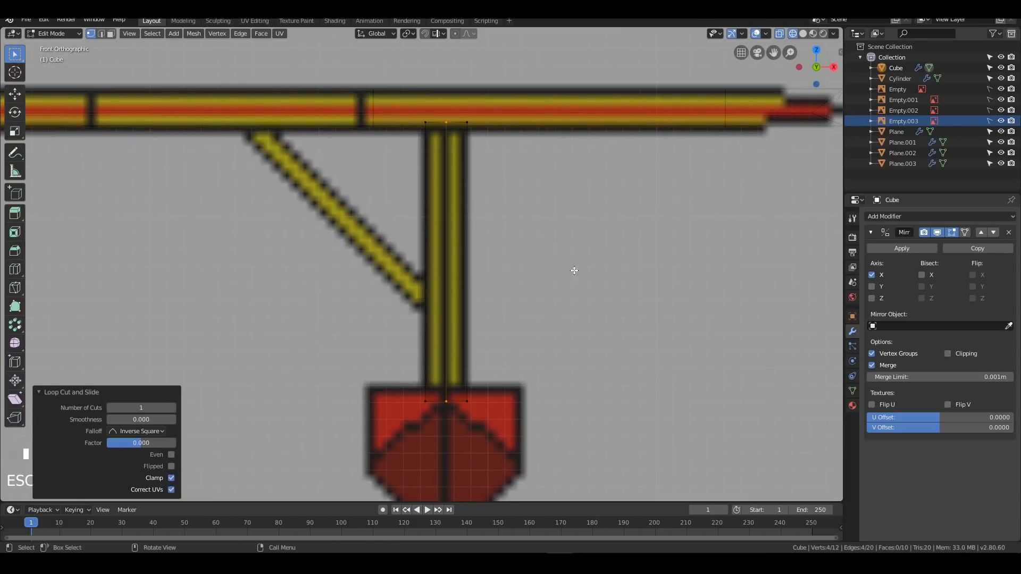
Step: Slide the strut's two outer front edges back by a factor of about -0.135 to give it a pointed leading edge
{"action": "left_click", "coordinate": [468, 120]}
{"action": "left_click", "coordinate": [466, 402], "text": "shift"}
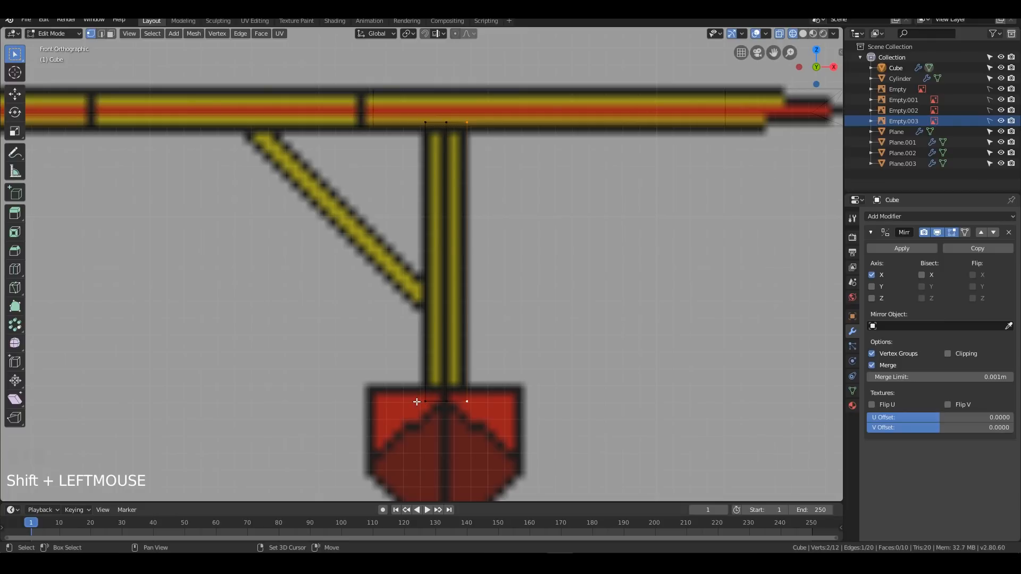
{"action": "key", "text": "z"}
{"action": "left_click", "coordinate": [524, 203]}
{"action": "left_click", "coordinate": [427, 122]}
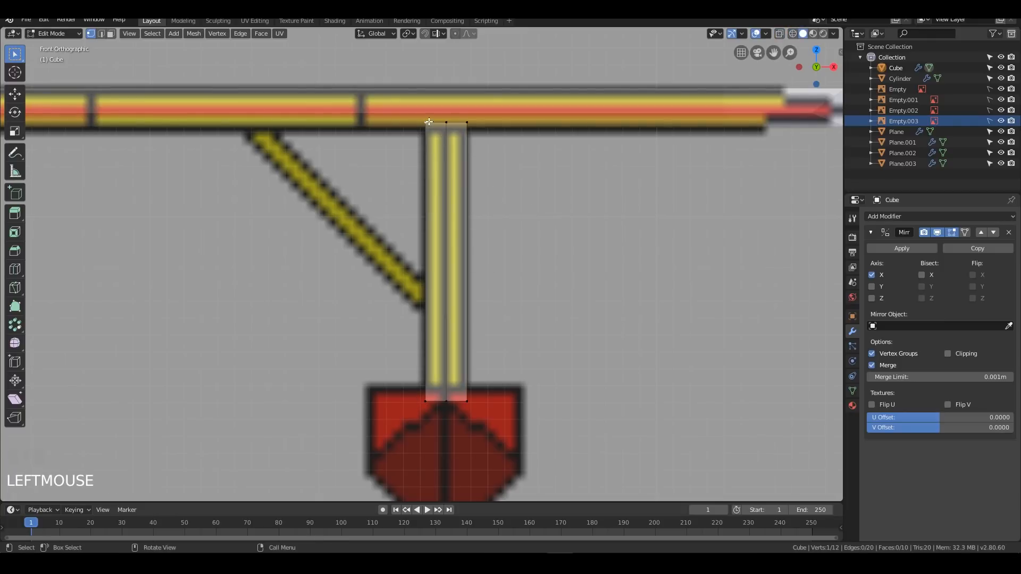
{"action": "left_click", "coordinate": [465, 124], "text": "shift"}
{"action": "left_click", "coordinate": [467, 402], "text": "shift"}
{"action": "left_click", "coordinate": [426, 401], "text": "shift"}
{"action": "middle_click_drag", "start_coordinate": [599, 353], "coordinate": [627, 305]}
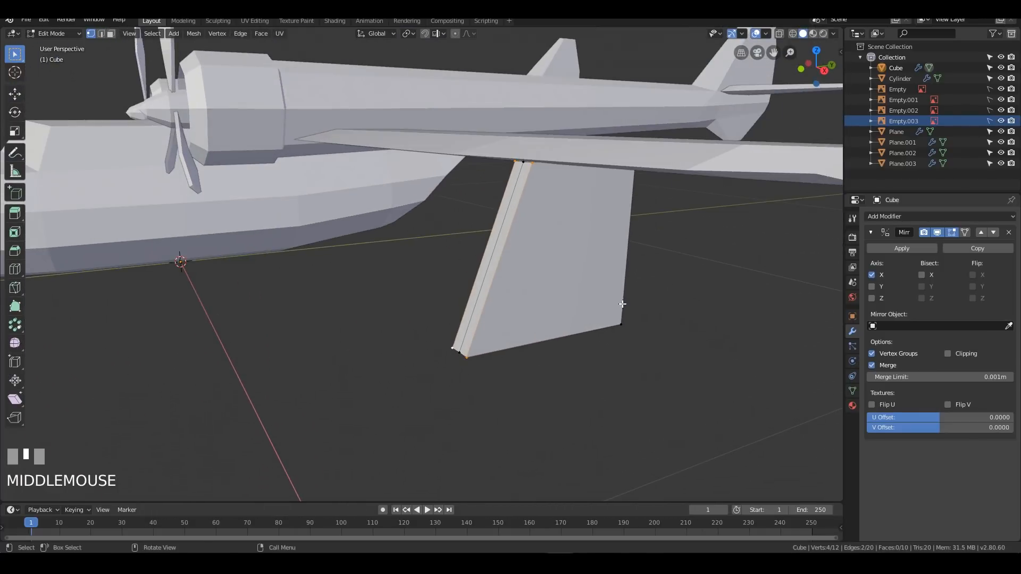
{"action": "key", "text": "g"}
{"action": "key", "text": "g"}
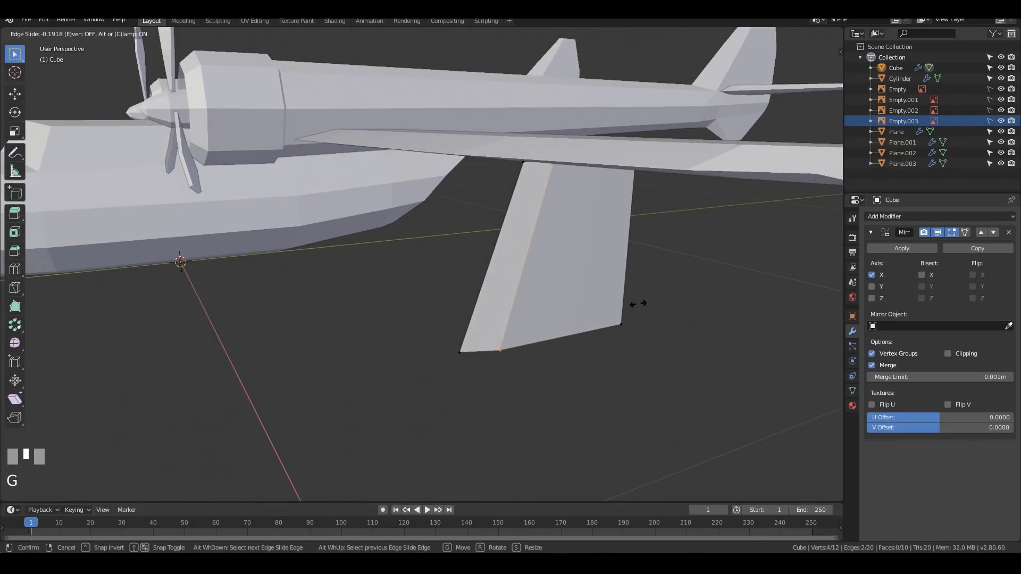
{"action": "left_click", "coordinate": [633, 303]}
{"action": "key", "text": "KP_3"}
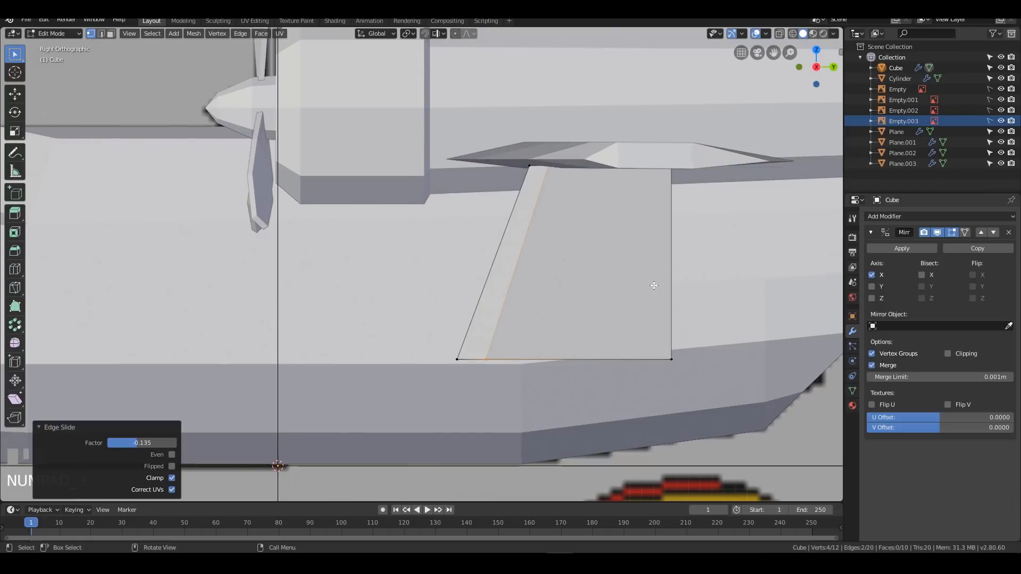
Step: Slide the strut's two outer rear edges forward by a factor of about -0.07 and leave Edit Mode
{"action": "middle_click_drag", "start_coordinate": [654, 286], "coordinate": [653, 231]}
{"action": "left_click", "coordinate": [654, 394]}
{"action": "left_click", "coordinate": [672, 434], "text": "shift"}
{"action": "left_click", "coordinate": [680, 160], "text": "shift"}
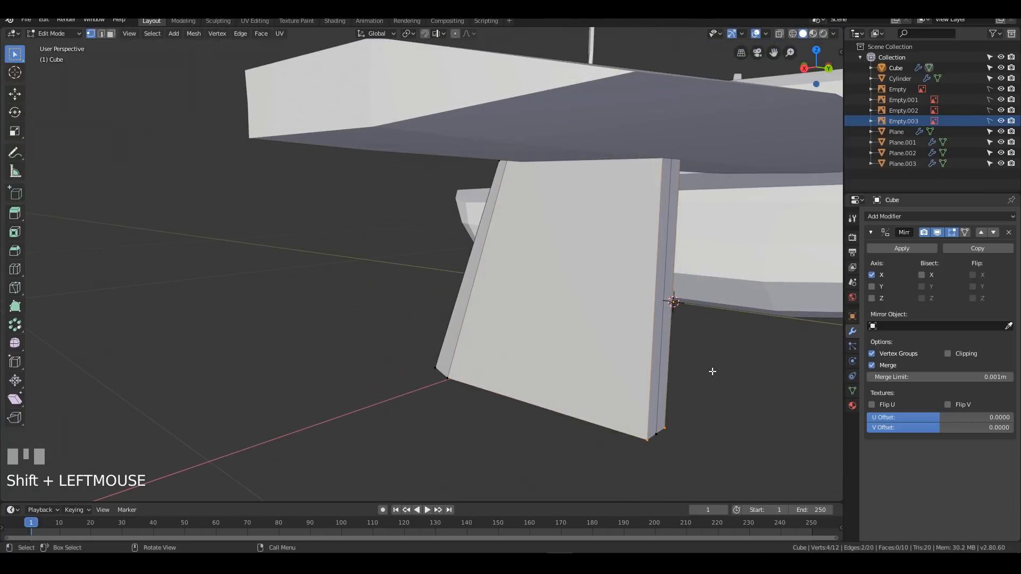
{"action": "key", "text": "g"}
{"action": "key", "text": "g"}
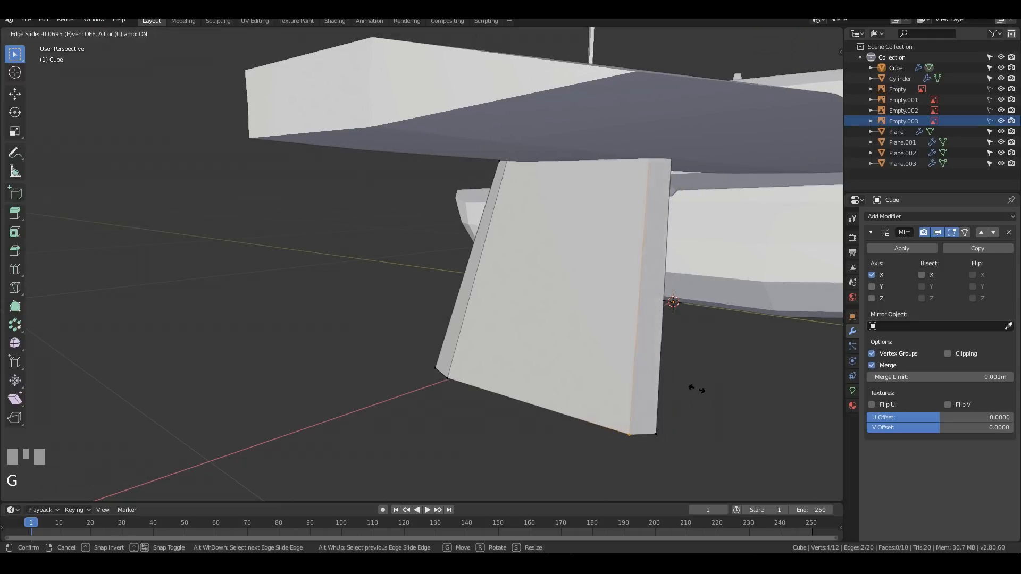
{"action": "left_click", "coordinate": [693, 389]}
{"action": "key", "text": "Tab"}
Step: Display the model in wireframe and show the float strut against the front reference
{"action": "mouse_move", "coordinate": [530, 396]}
{"action": "middle_mouse_down"}
{"action": "mouse_move", "coordinate": [599, 374]}
{"action": "mouse_move", "coordinate": [579, 355]}
{"action": "middle_mouse_up"}
{"action": "key", "text": "z"}
{"action": "left_click", "coordinate": [672, 355]}
{"action": "key", "text": "z"}
{"action": "left_click", "coordinate": [506, 318]}
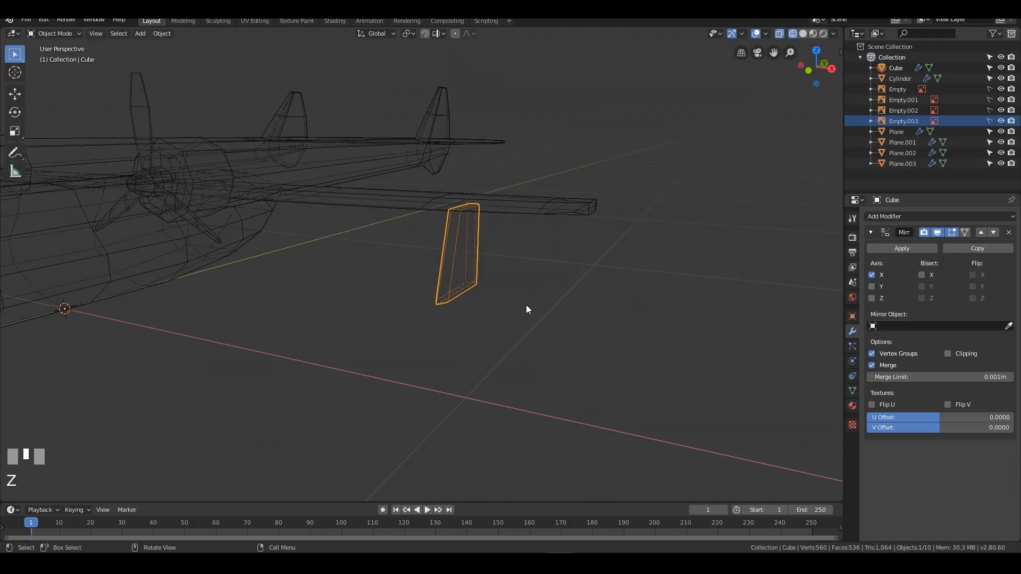
{"action": "key", "text": "KP_1"}
{"action": "scroll", "coordinate": [480, 279], "scroll_direction": "up", "scroll_amount": 4}
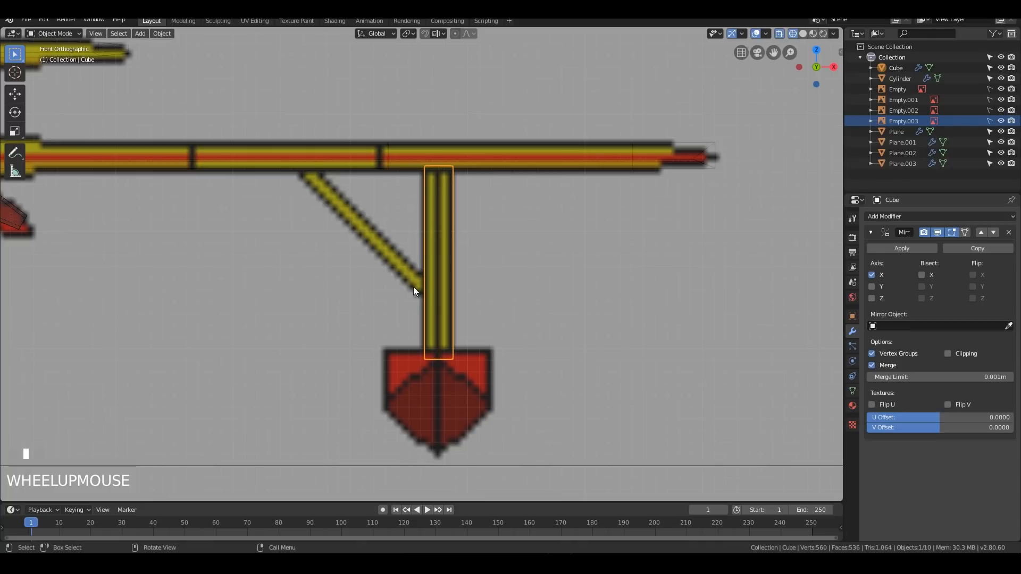
{"action": "scroll", "coordinate": [467, 306], "scroll_direction": "down", "scroll_amount": 6}
{"action": "scroll", "coordinate": [459, 297], "scroll_direction": "up", "scroll_amount": 4}
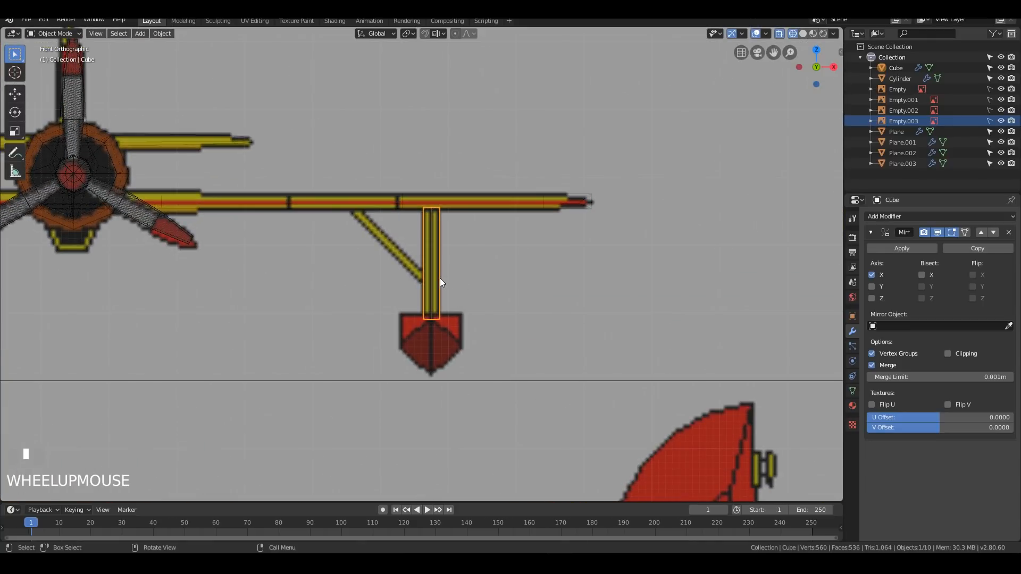
Step: Add a cylinder with 6 vertices to the strut mesh for the diagonal brace
{"action": "key", "text": "Tab"}
{"action": "left_click_drag", "start_coordinate": [407, 188], "coordinate": [481, 332]}
{"action": "left_click", "coordinate": [558, 250]}
{"action": "key", "text": "shift+a"}
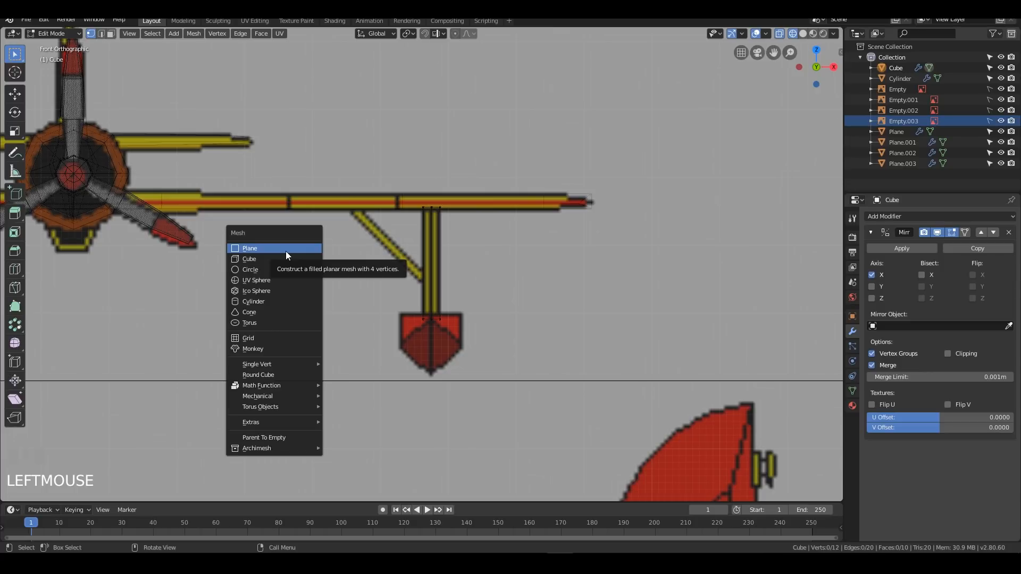
{"action": "left_click", "coordinate": [270, 300]}
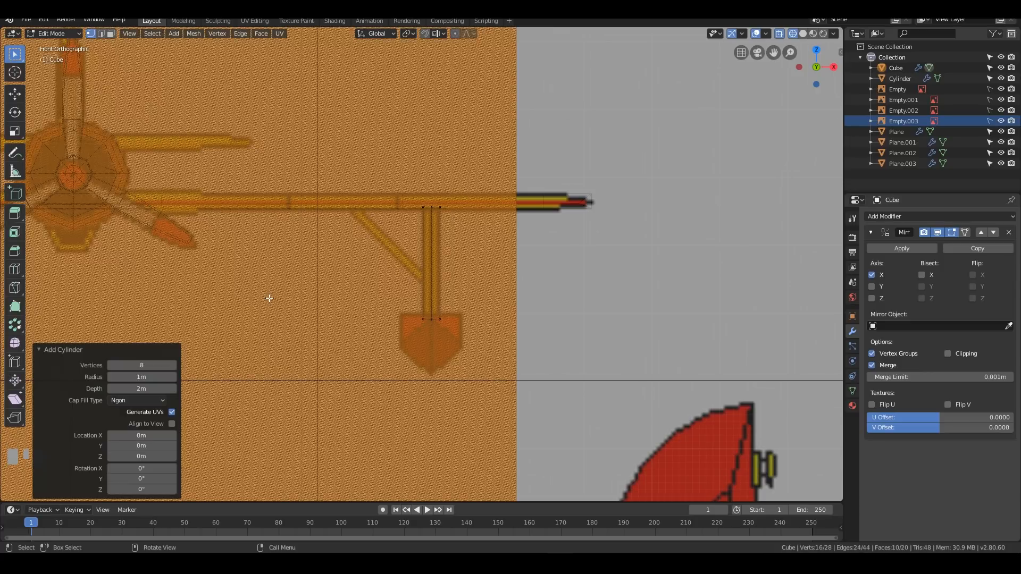
{"action": "left_click", "coordinate": [138, 365]}
{"action": "type", "text": "6"}
{"action": "key", "text": "KP_Enter"}
{"action": "key", "text": "s"}
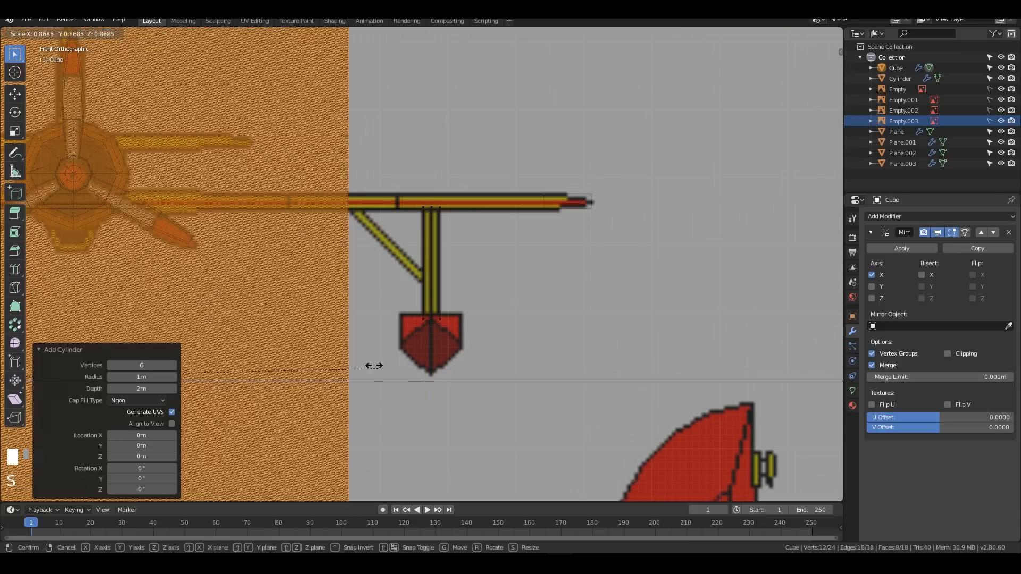
{"action": "key", "text": "g"}
{"action": "left_click", "coordinate": [395, 277]}
{"action": "key", "text": "g"}
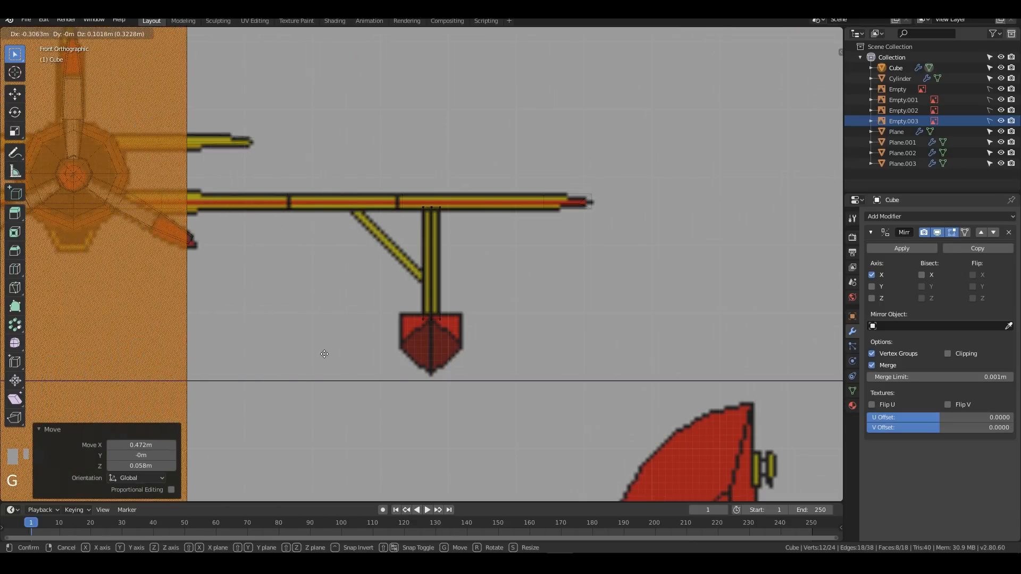
{"action": "left_click", "coordinate": [319, 348]}
{"action": "scroll", "coordinate": [339, 338], "scroll_direction": "down", "scroll_amount": 5}
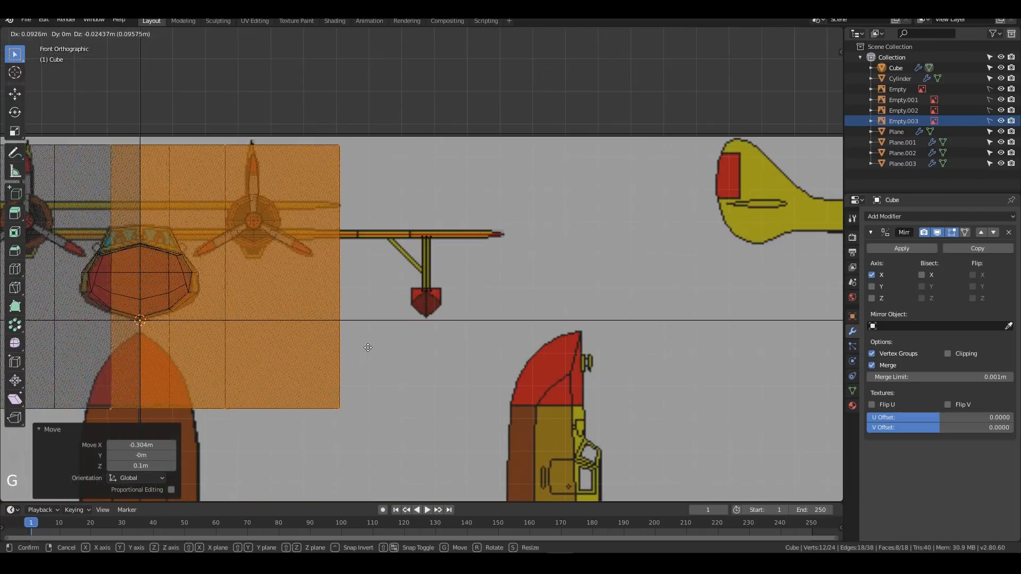
{"action": "key", "text": "Escape"}
{"action": "key", "text": "ctrl+z"}
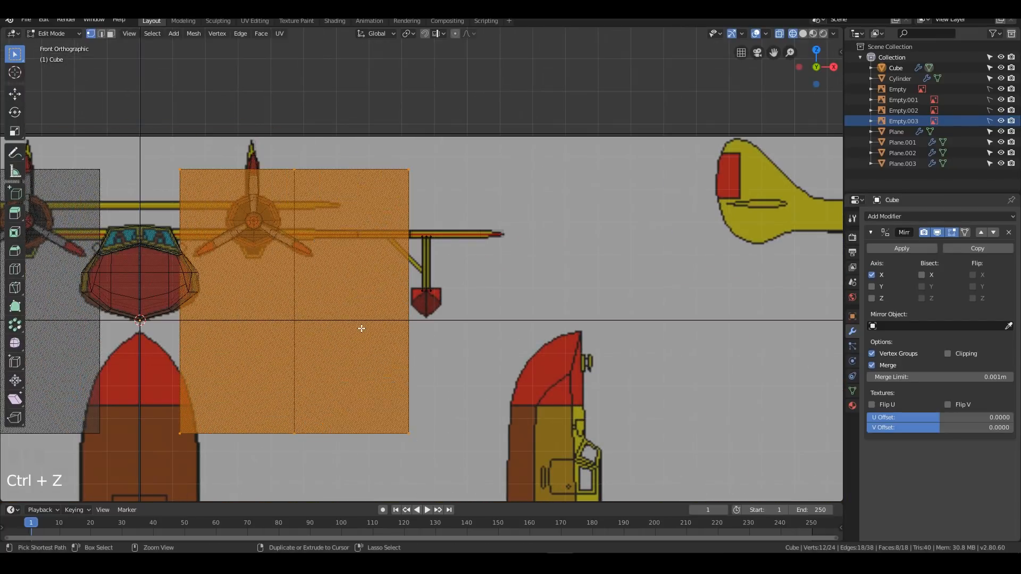
{"action": "key", "text": "ctrl+z"}
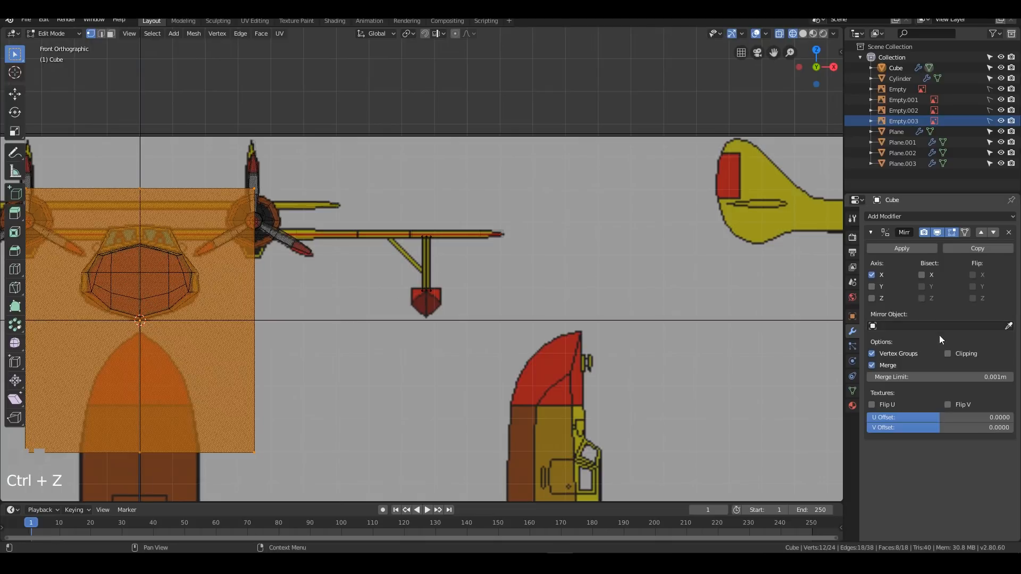
Step: Scale the cylinder to about 0.134 and place it beneath the wing, inboard of the float strut
{"action": "key", "text": "g"}
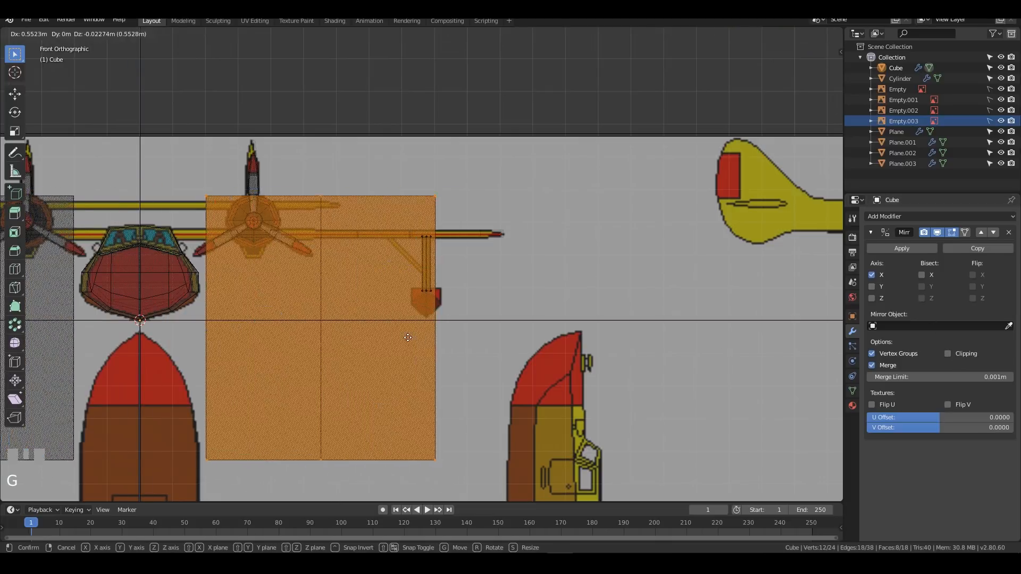
{"action": "left_click", "coordinate": [414, 339]}
{"action": "key", "text": "s"}
{"action": "left_click", "coordinate": [341, 342]}
{"action": "scroll", "coordinate": [449, 343], "scroll_direction": "up", "scroll_amount": 2, "text": "shift"}
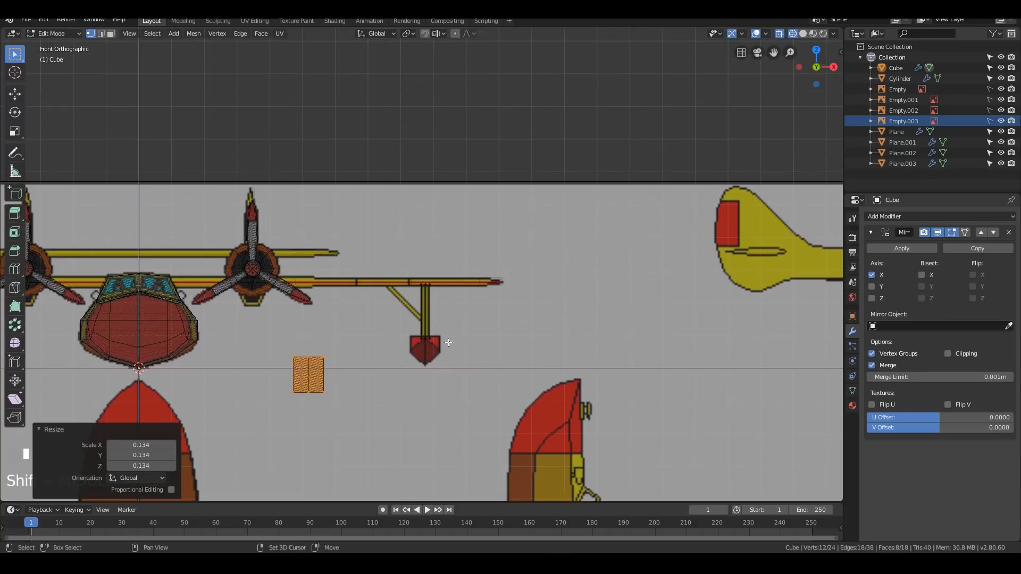
{"action": "scroll", "coordinate": [449, 342], "scroll_direction": "up", "scroll_amount": 5}
{"action": "middle_click_drag", "start_coordinate": [312, 418], "coordinate": [360, 237], "text": "shift"}
{"action": "key", "text": "g"}
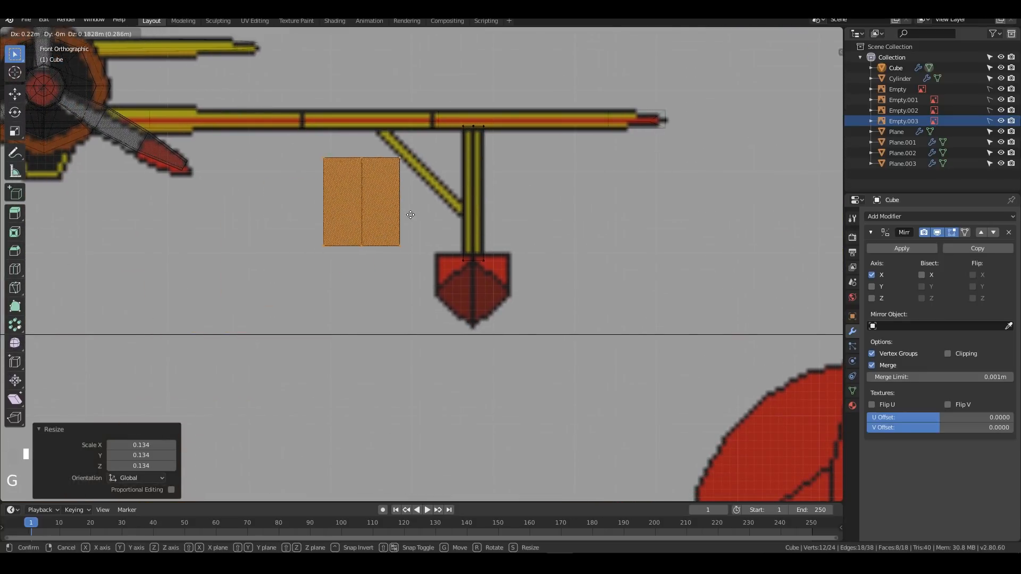
{"action": "left_click", "coordinate": [397, 247]}
Step: Thin the cylinder into a rod by scaling X and Y by about 0.150 and again by about 0.757, keeping its Z length
{"action": "key", "text": "s"}
{"action": "key", "text": "shift+z"}
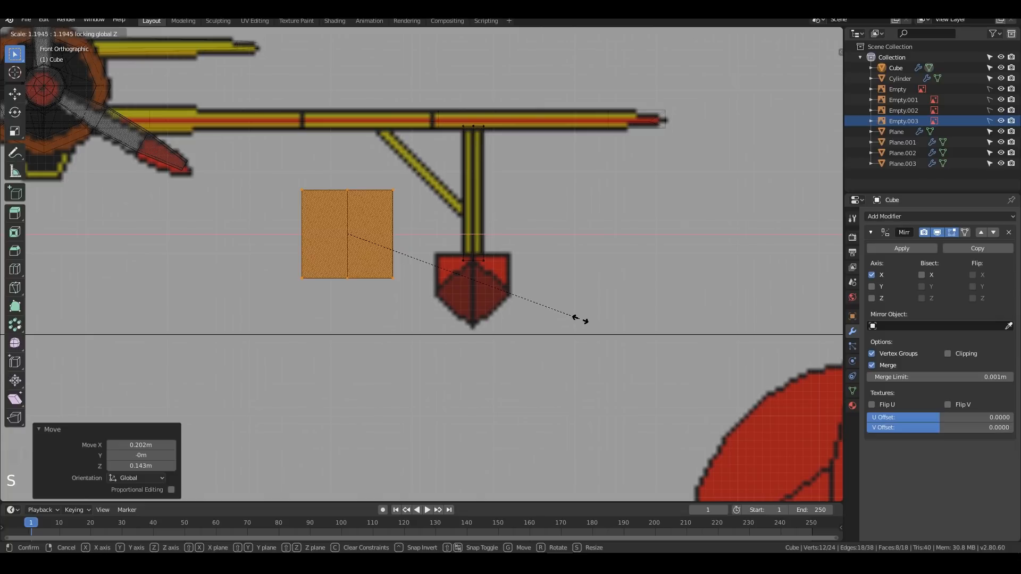
{"action": "left_click", "coordinate": [370, 253]}
{"action": "middle_click_drag", "start_coordinate": [371, 253], "coordinate": [222, 182]}
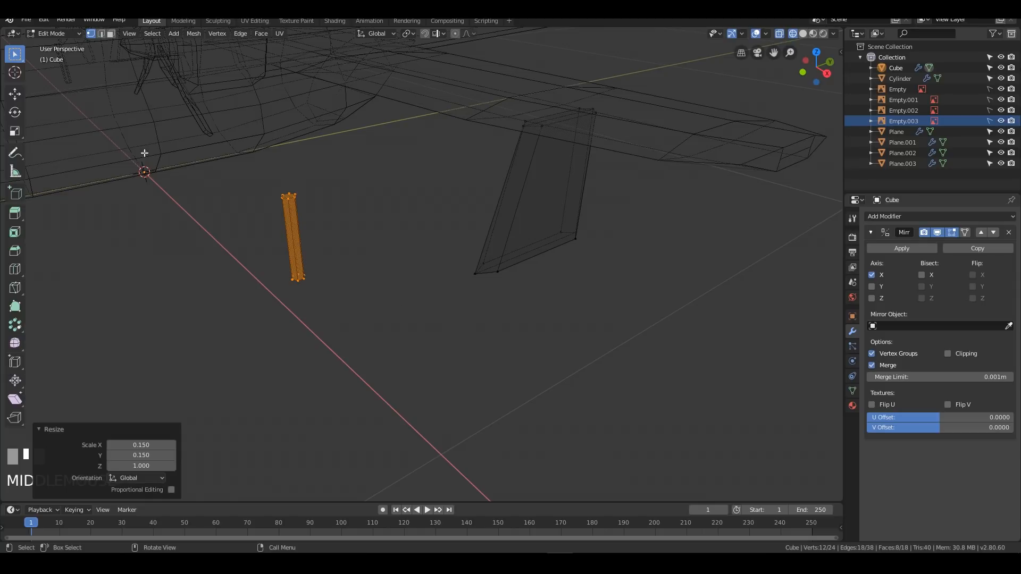
{"action": "key", "text": "s"}
{"action": "key", "text": "shift+z"}
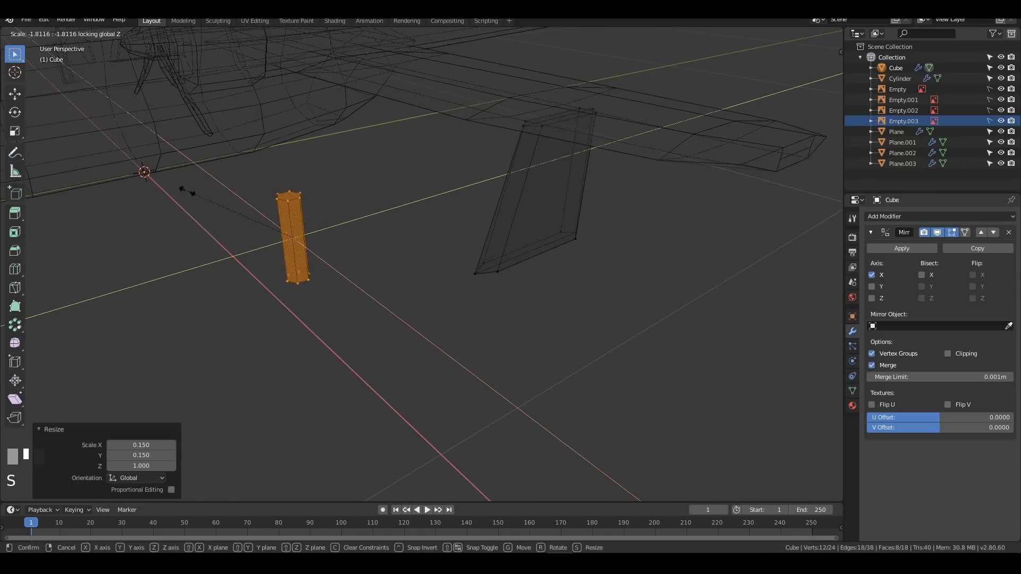
{"action": "left_click", "coordinate": [362, 247]}
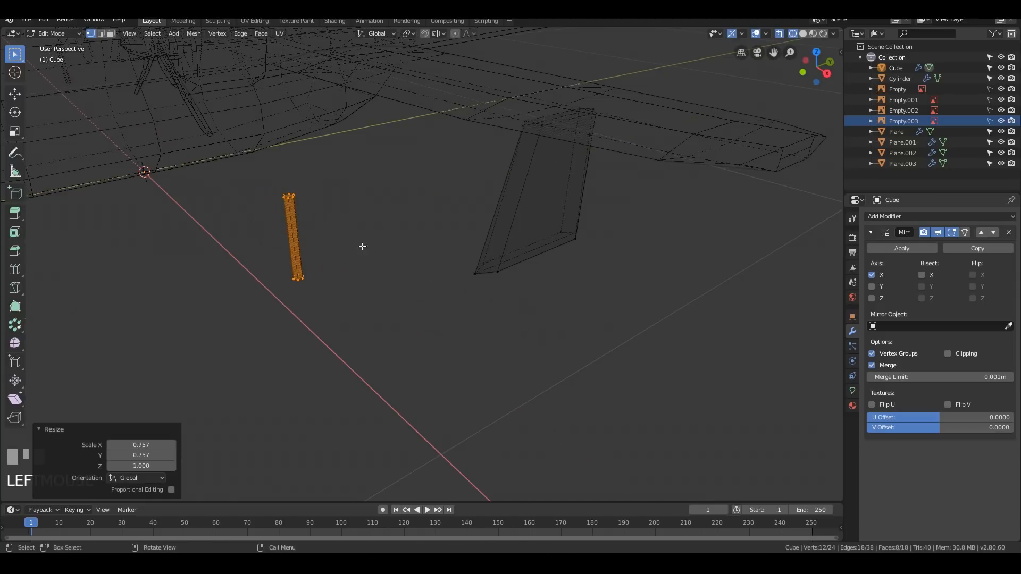
Step: Move the rod about 0.0907 m along X and 0.0764 m along Z onto the reference's diagonal brace in the front view
{"action": "key", "text": "KP_1"}
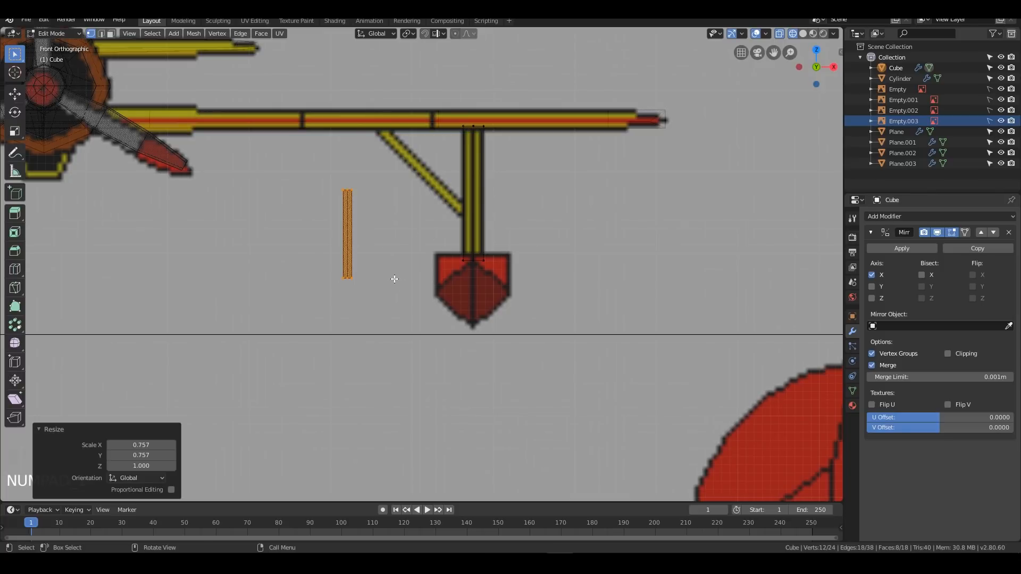
{"action": "key", "text": "g"}
{"action": "left_click", "coordinate": [468, 217]}
{"action": "middle_click_drag", "start_coordinate": [467, 217], "coordinate": [456, 245], "text": "shift"}
{"action": "scroll", "coordinate": [509, 240], "scroll_direction": "up", "scroll_amount": 2}
{"action": "scroll", "coordinate": [510, 240], "scroll_direction": "down", "scroll_amount": 2}
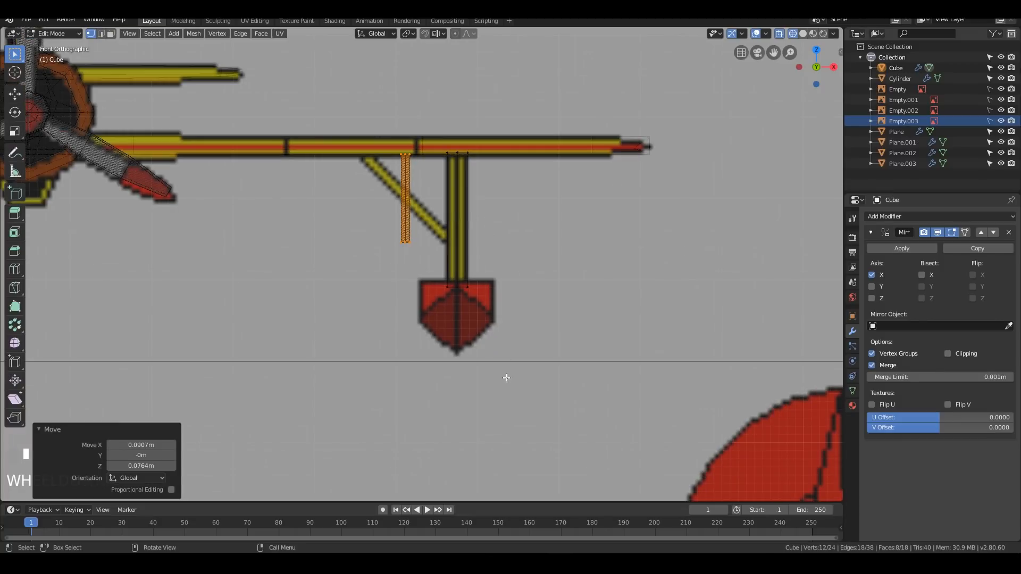
Step: Try to rotate the rod about -45.4° and nudge it into line with the reference's diagonal brace
{"action": "key", "text": "r"}
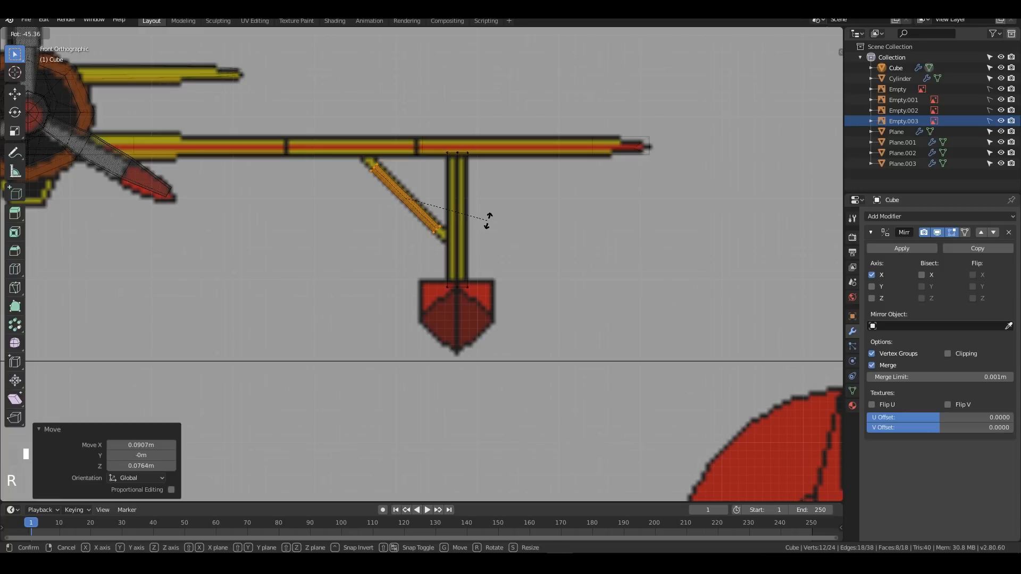
{"action": "left_click", "coordinate": [488, 219]}
{"action": "key", "text": "g"}
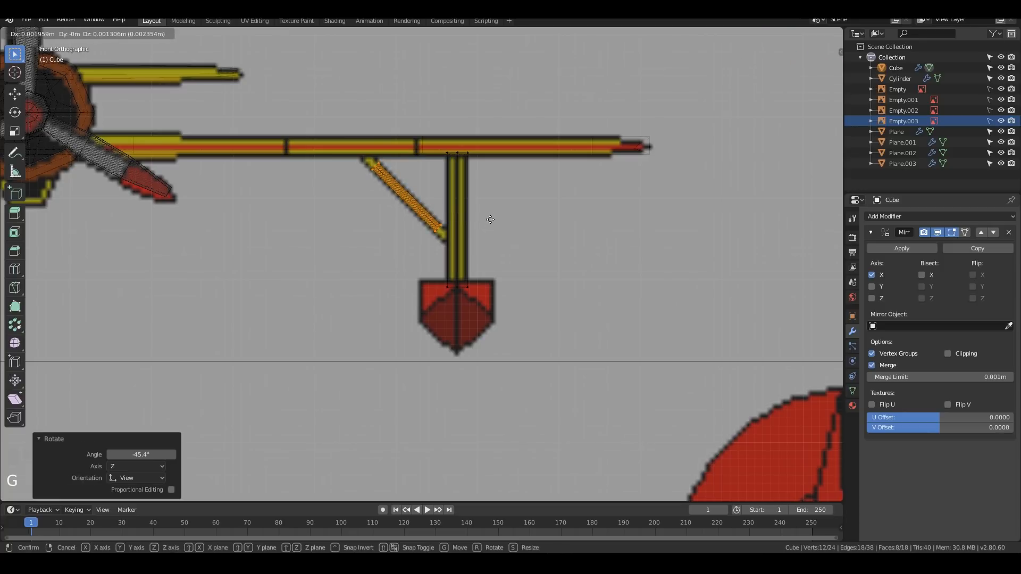
{"action": "left_click", "coordinate": [485, 219]}
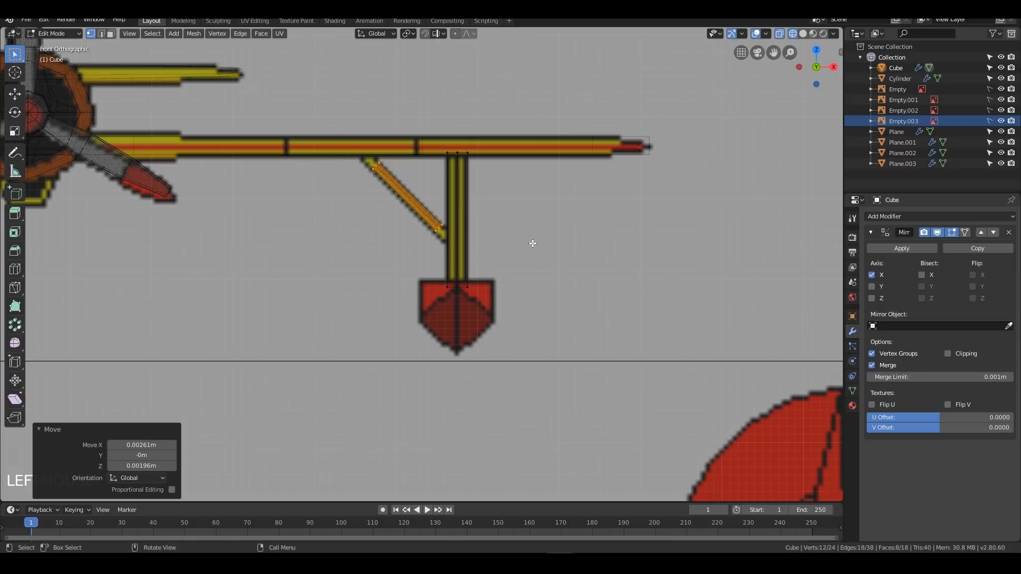
{"action": "key", "text": "ctrl+z"}
{"action": "key", "text": "ctrl+z"}
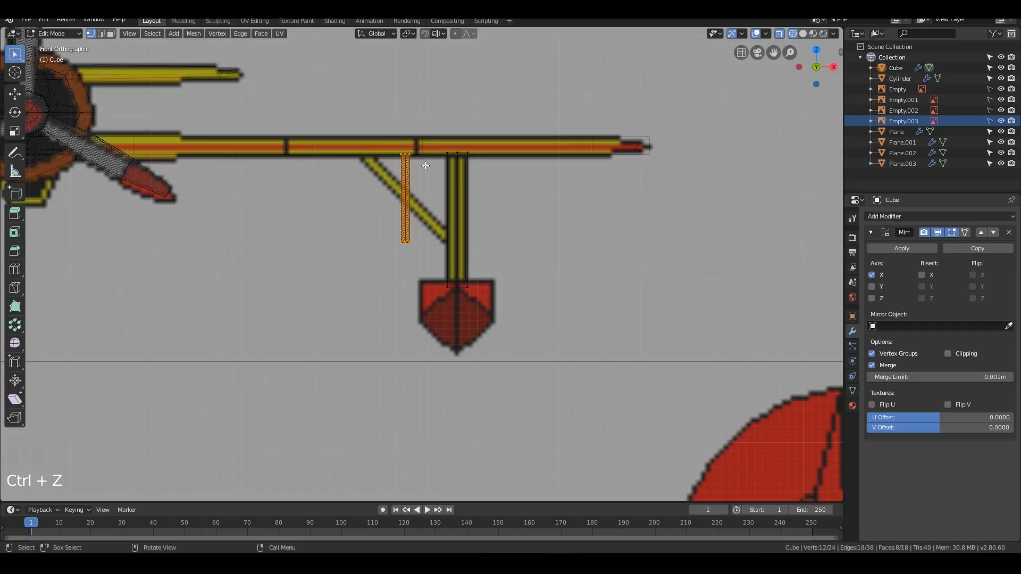
Step: Try to rotate the whole strut object in Object Mode, about global Z and in the view plane
{"action": "key", "text": "Tab"}
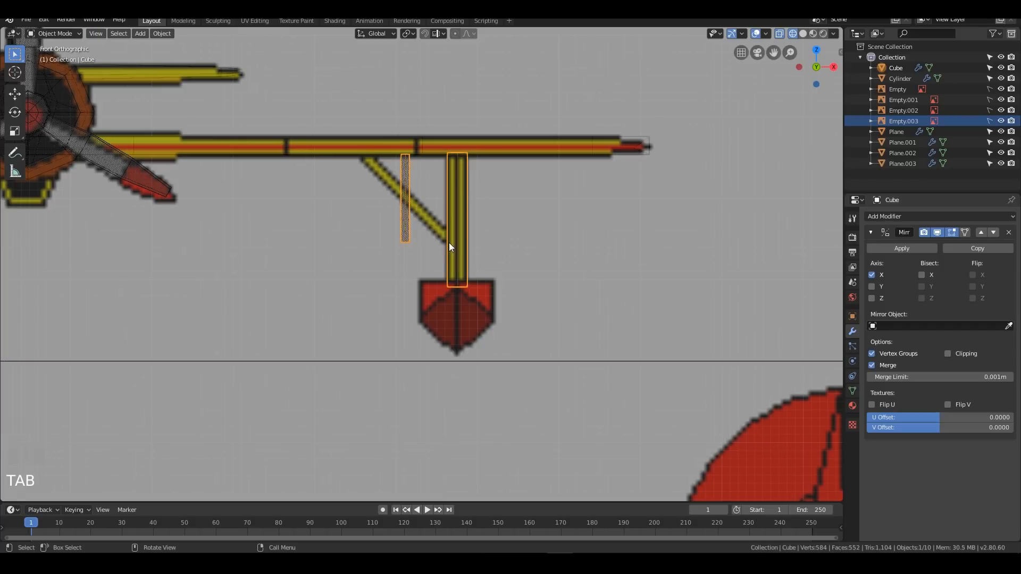
{"action": "key", "text": "r"}
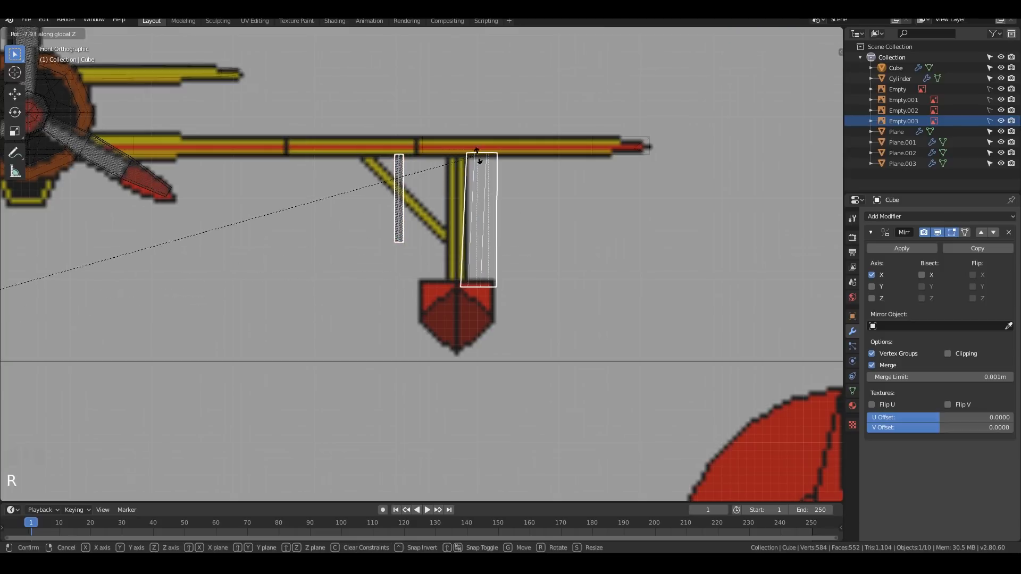
{"action": "key", "text": "Escape"}
{"action": "key", "text": "r"}
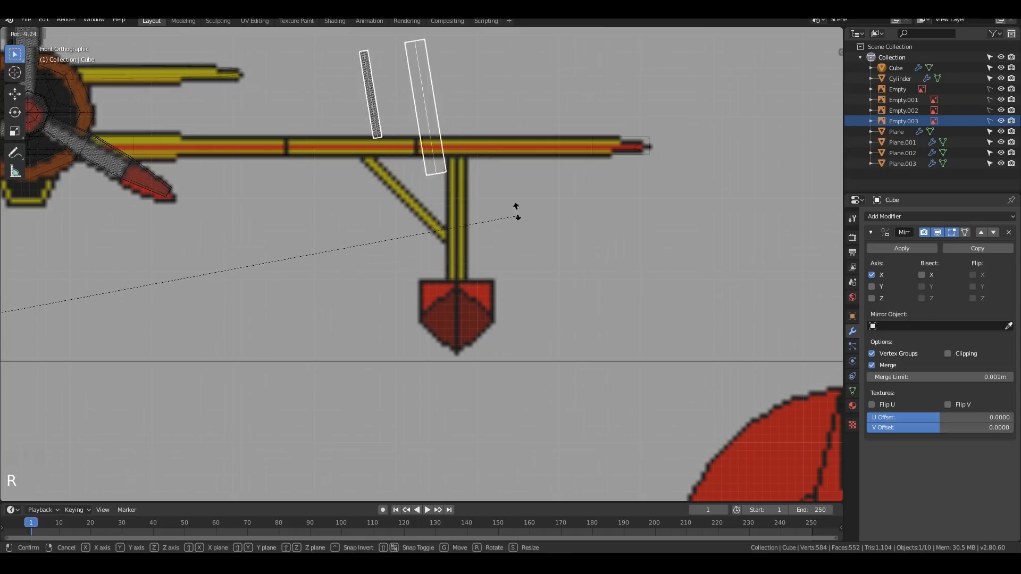
{"action": "key", "text": "Escape"}
Step: Set the transform pivot point to Median Point
{"action": "left_click", "coordinate": [406, 33]}
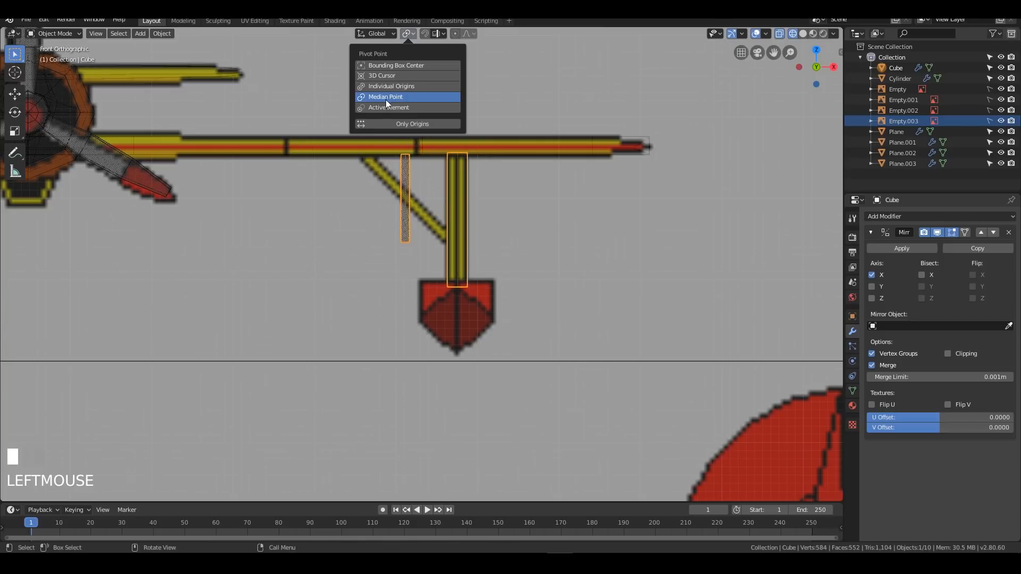
{"action": "left_click", "coordinate": [386, 95]}
{"action": "scroll", "coordinate": [603, 276], "scroll_direction": "down", "scroll_amount": 1}
{"action": "scroll", "coordinate": [601, 266], "scroll_direction": "down", "scroll_amount": 2}
{"action": "scroll", "coordinate": [598, 258], "scroll_direction": "up", "scroll_amount": 4}
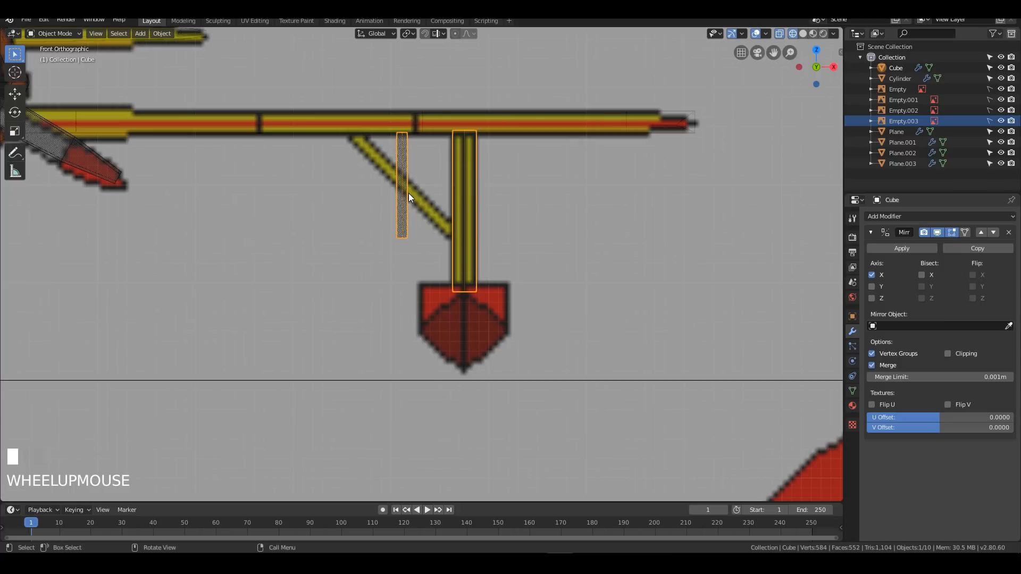
Step: Select the thin rod's geometry in Edit Mode and scale it by 1.717 along Z
{"action": "key", "text": "Tab"}
{"action": "left_click_drag", "start_coordinate": [376, 101], "coordinate": [423, 272]}
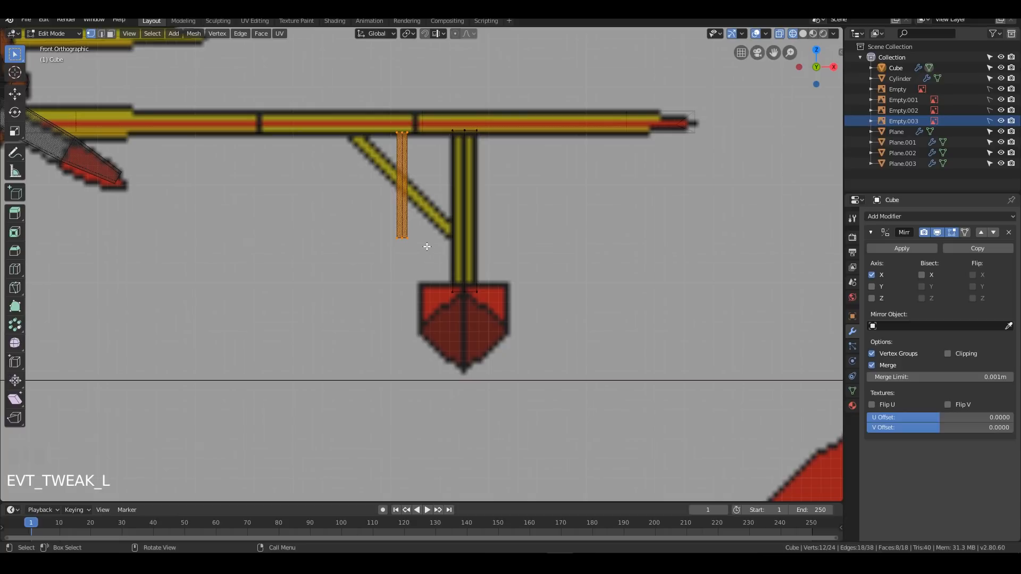
{"action": "key", "text": "s"}
{"action": "key", "text": "z"}
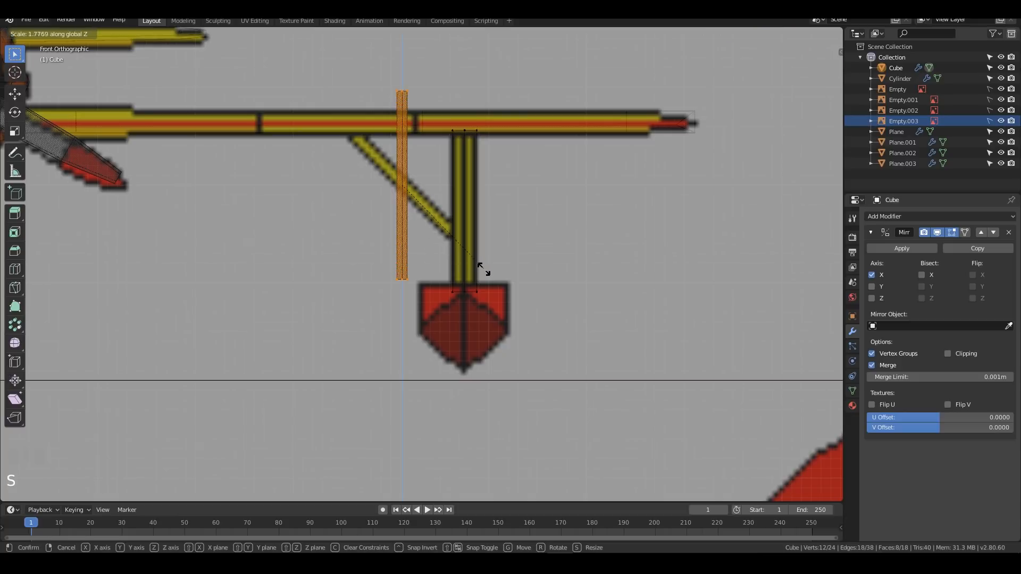
{"action": "left_click", "coordinate": [481, 272]}
Step: Rotate the rod -45.5° and move it 0.00109 m along X and 0.00272 m along Z onto the reference's diagonal brace
{"action": "key", "text": "r"}
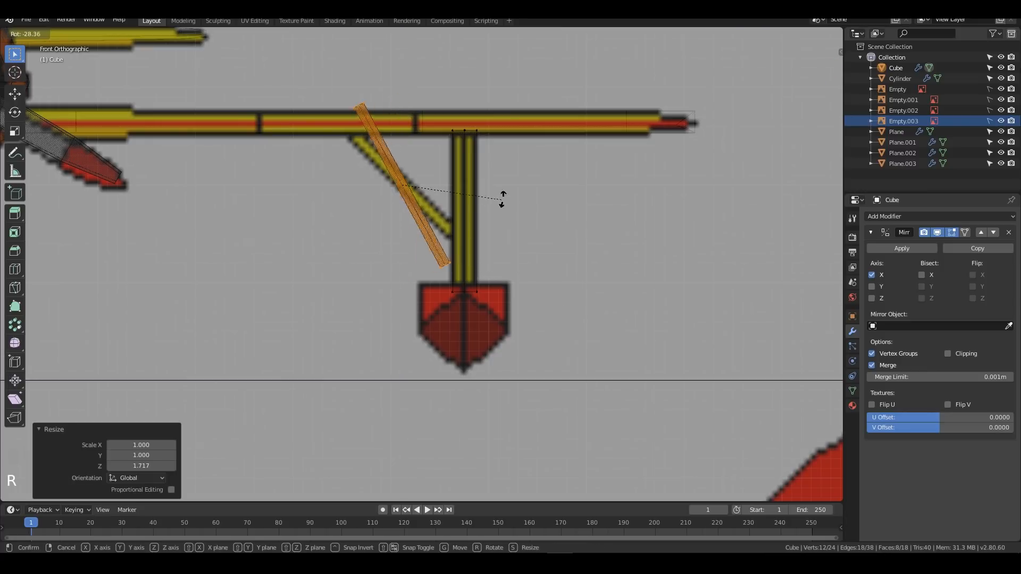
{"action": "left_click", "coordinate": [456, 176]}
{"action": "key", "text": "g"}
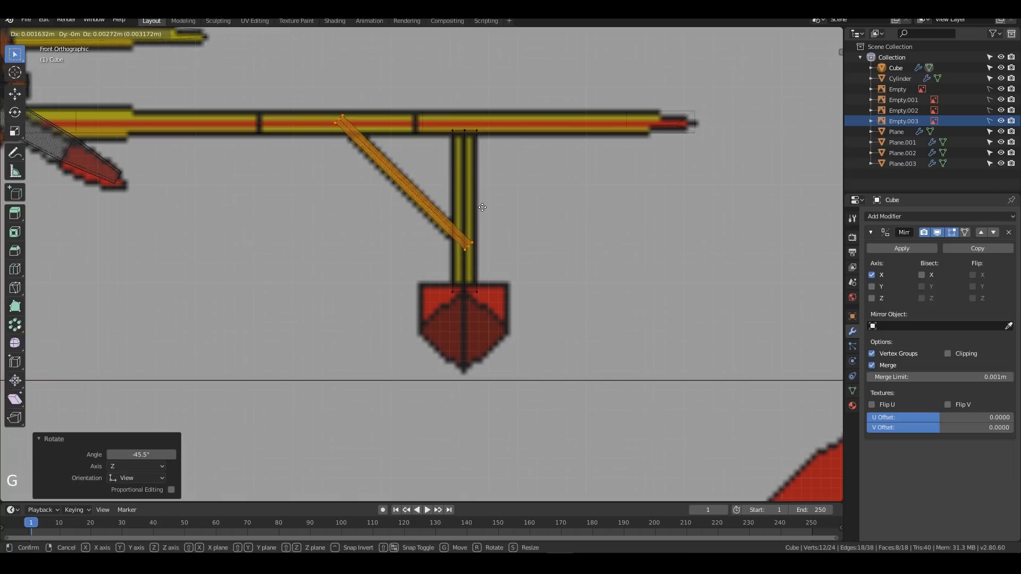
{"action": "left_click", "coordinate": [481, 206]}
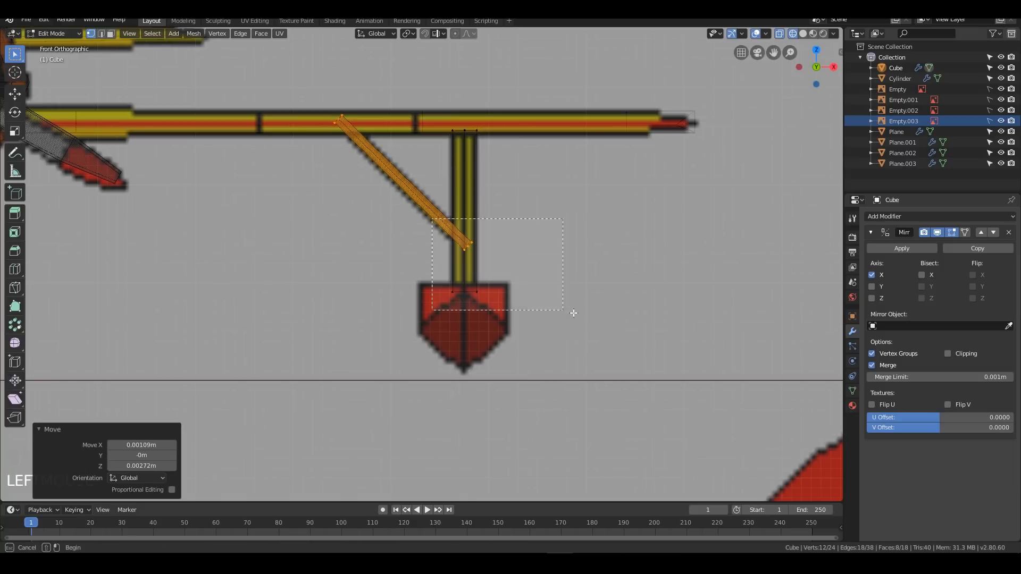
Step: Edge-slide the brace's lower end loop inward by a factor of -0.050 so it ends inside the vertical strut
{"action": "left_click_drag", "start_coordinate": [570, 312], "coordinate": [579, 299]}
{"action": "left_click", "coordinate": [493, 245]}
{"action": "left_click_drag", "start_coordinate": [459, 237], "coordinate": [527, 259]}
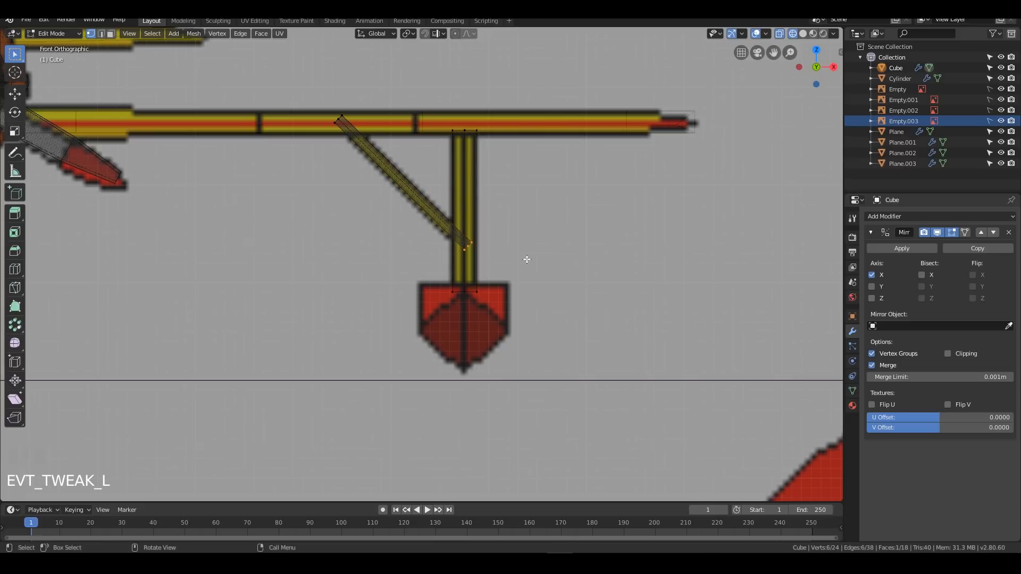
{"action": "key", "text": "g"}
{"action": "key", "text": "g"}
{"action": "left_click", "coordinate": [586, 300]}
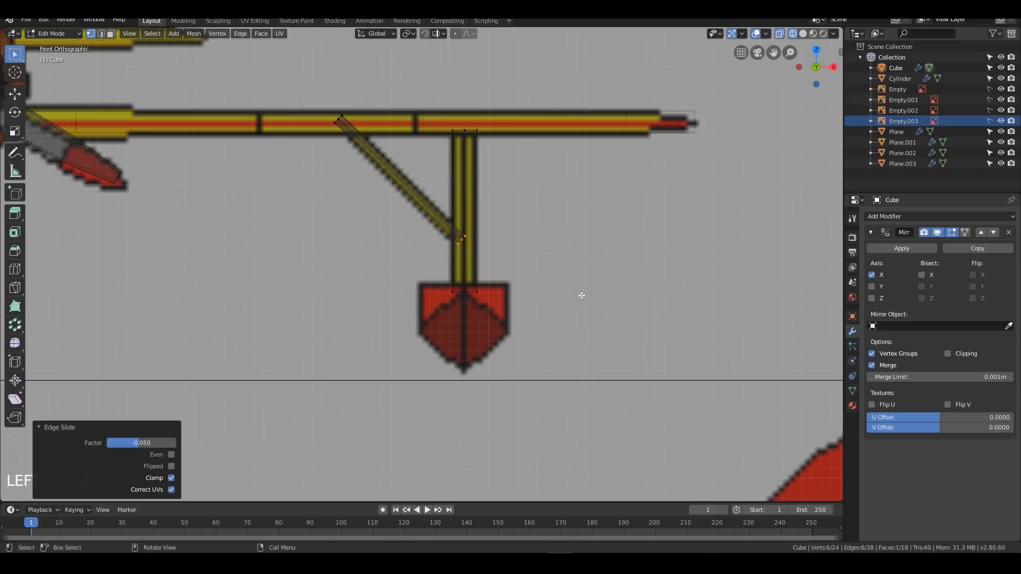
Step: Edge-slide the brace's upper end loop inward by a factor of about 0.057 to end within the wing
{"action": "key", "text": "g"}
{"action": "key", "text": "g"}
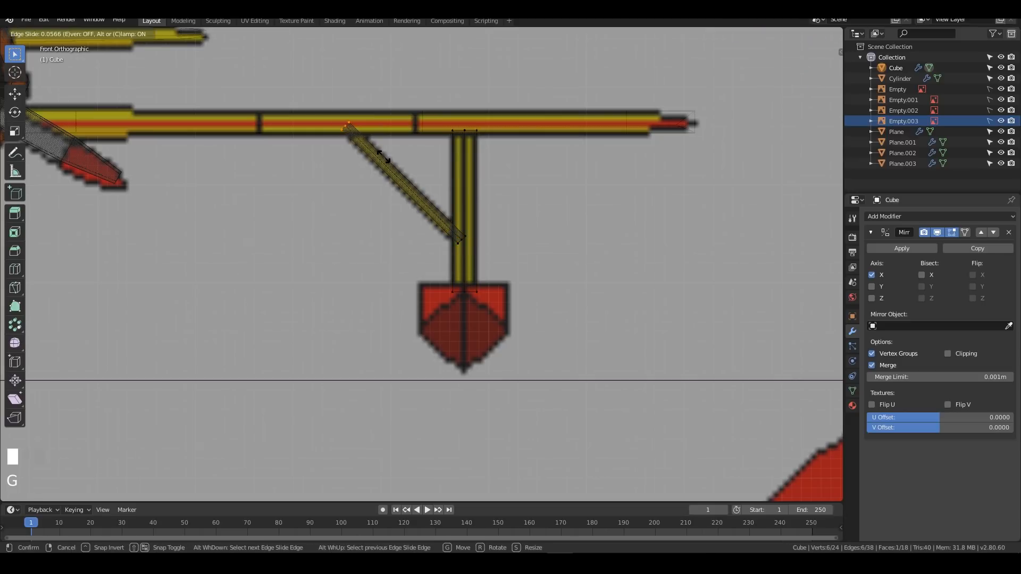
{"action": "left_click", "coordinate": [384, 157]}
{"action": "key", "text": "Tab"}
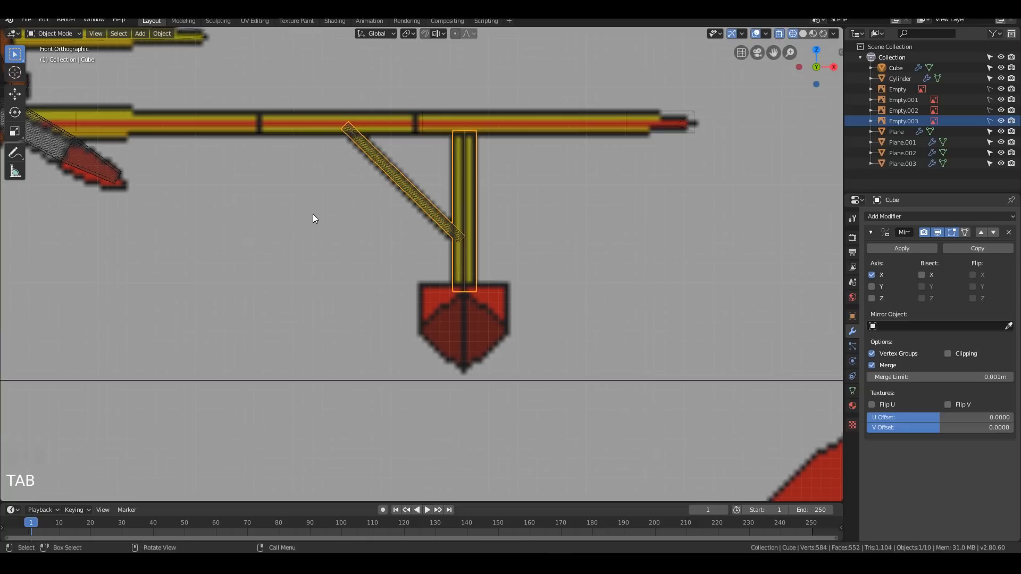
Step: Select the whole linked brace and move it along Y to the middle of the vertical strut in the side view
{"action": "key", "text": "Tab"}
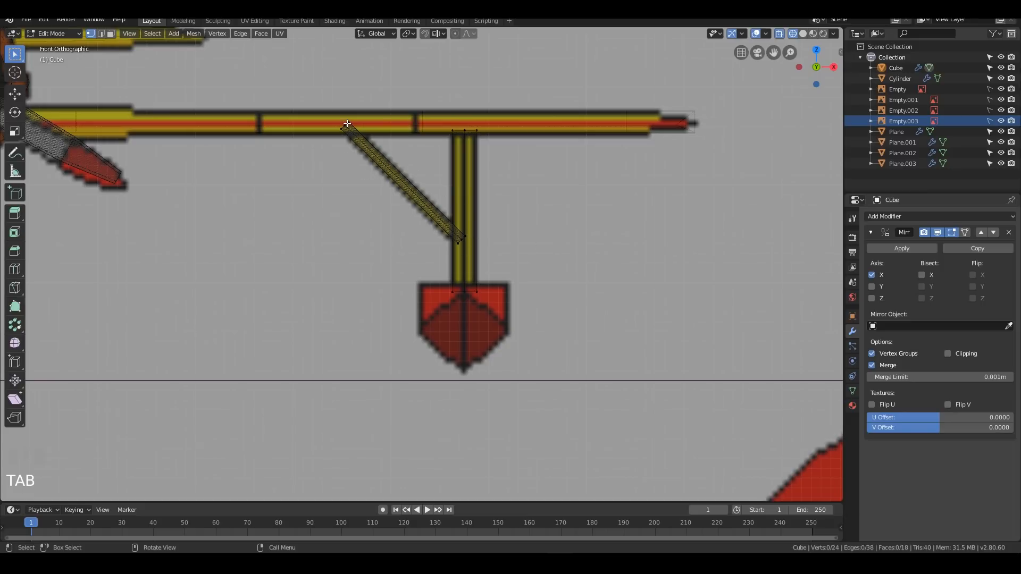
{"action": "key", "text": "l"}
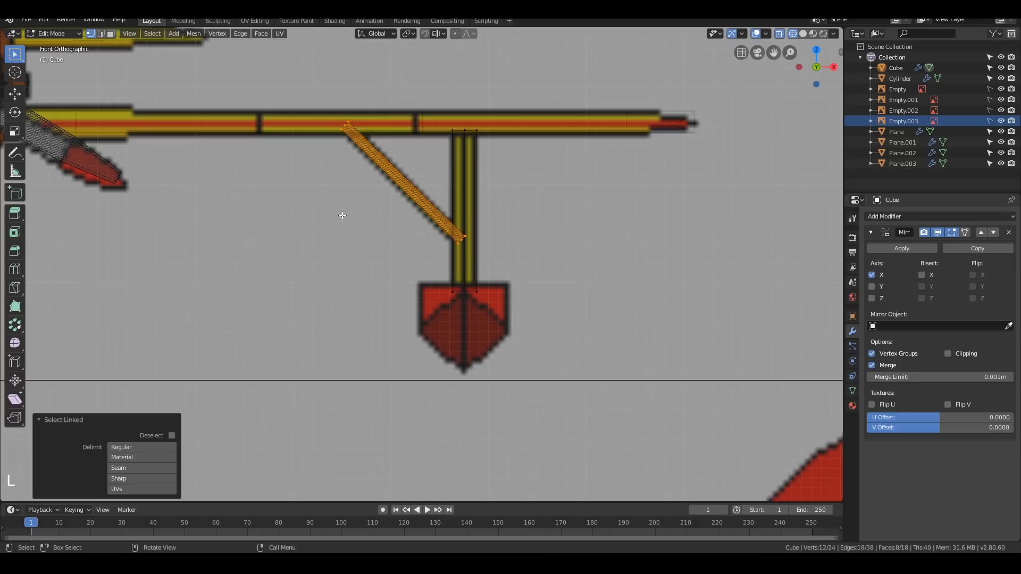
{"action": "key", "text": "KP_3"}
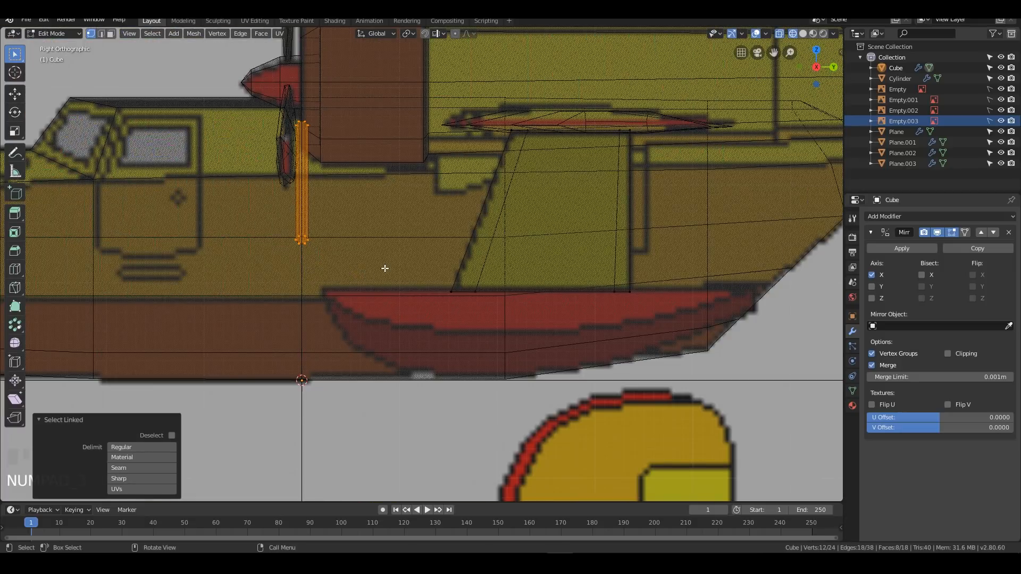
{"action": "key", "text": "g"}
{"action": "key", "text": "y"}
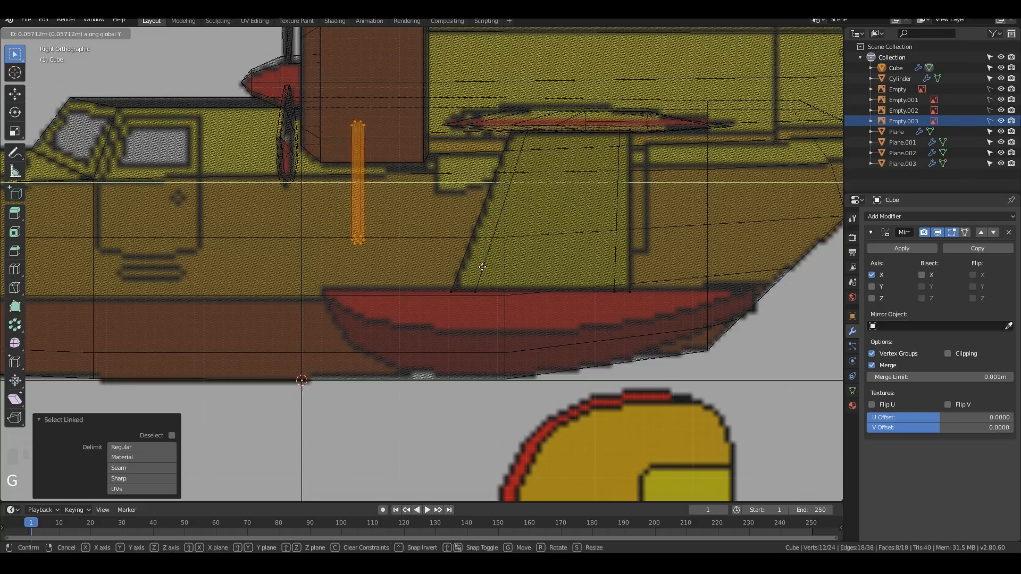
{"action": "left_click", "coordinate": [644, 278]}
Step: Inspect the strut and diagonal brace under the wing in solid shading
{"action": "middle_click_drag", "start_coordinate": [641, 278], "coordinate": [673, 265]}
{"action": "key", "text": "Tab"}
{"action": "key", "text": "z"}
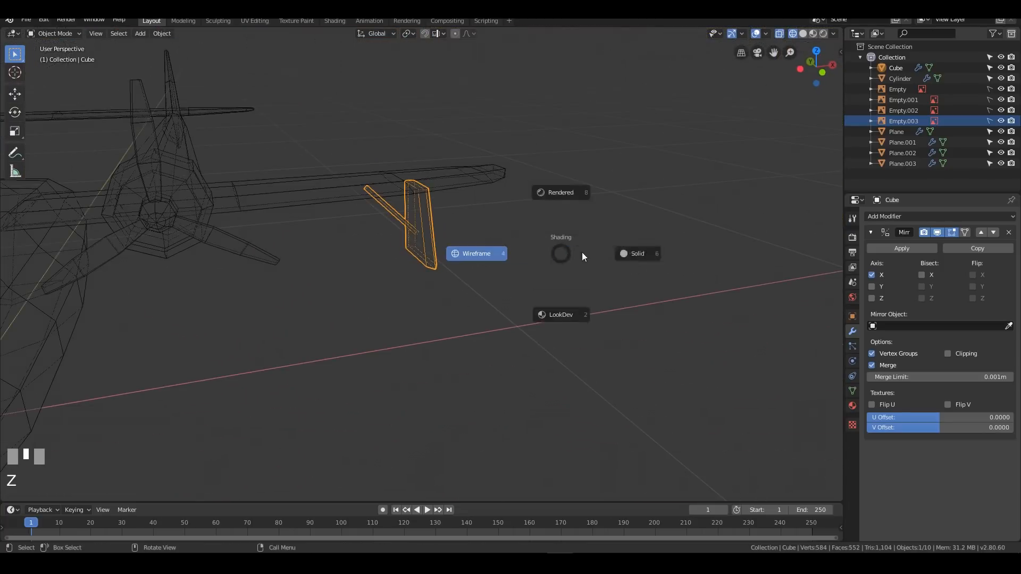
{"action": "left_click", "coordinate": [588, 251]}
{"action": "mouse_move", "coordinate": [589, 244]}
{"action": "middle_mouse_down"}
{"action": "mouse_move", "coordinate": [455, 237]}
{"action": "mouse_move", "coordinate": [548, 234]}
{"action": "middle_mouse_up"}
{"action": "scroll", "coordinate": [559, 242], "scroll_direction": "down", "scroll_amount": 2}
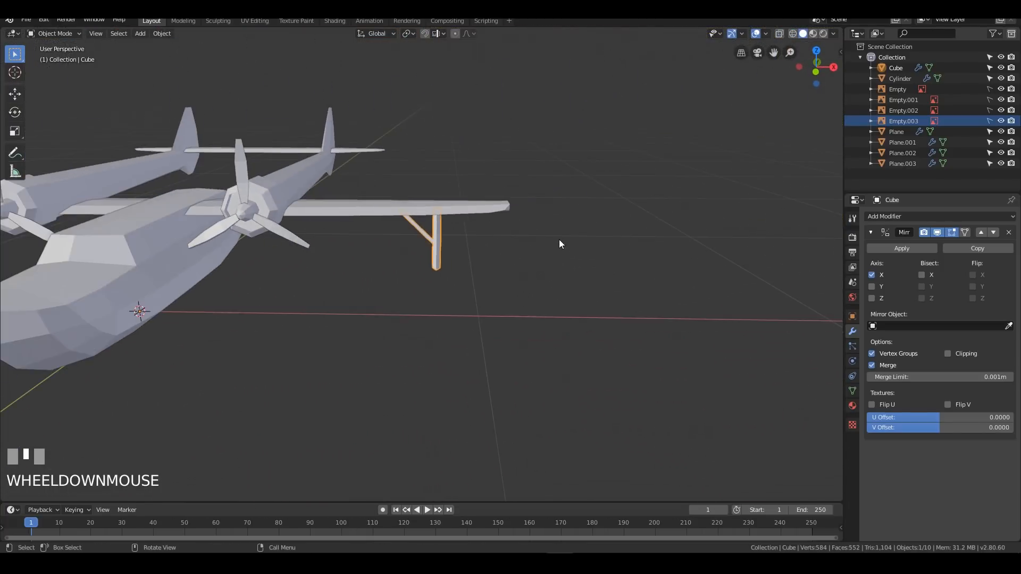
{"action": "scroll", "coordinate": [578, 264], "scroll_direction": "up", "scroll_amount": 3}
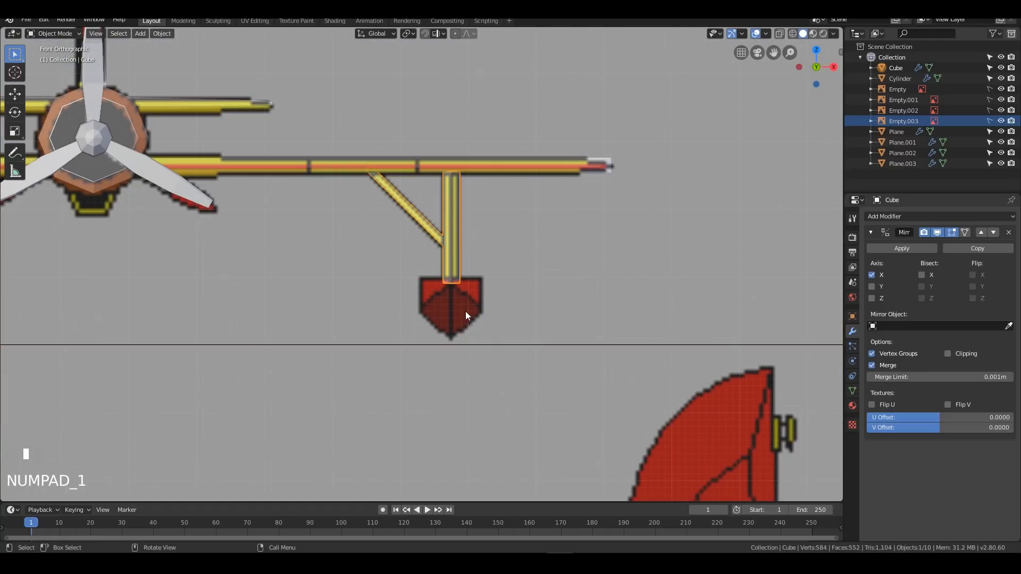
Step: Add a cube inside the strut object's mesh in the front view and scale it down uniformly
{"action": "key", "text": "Tab"}
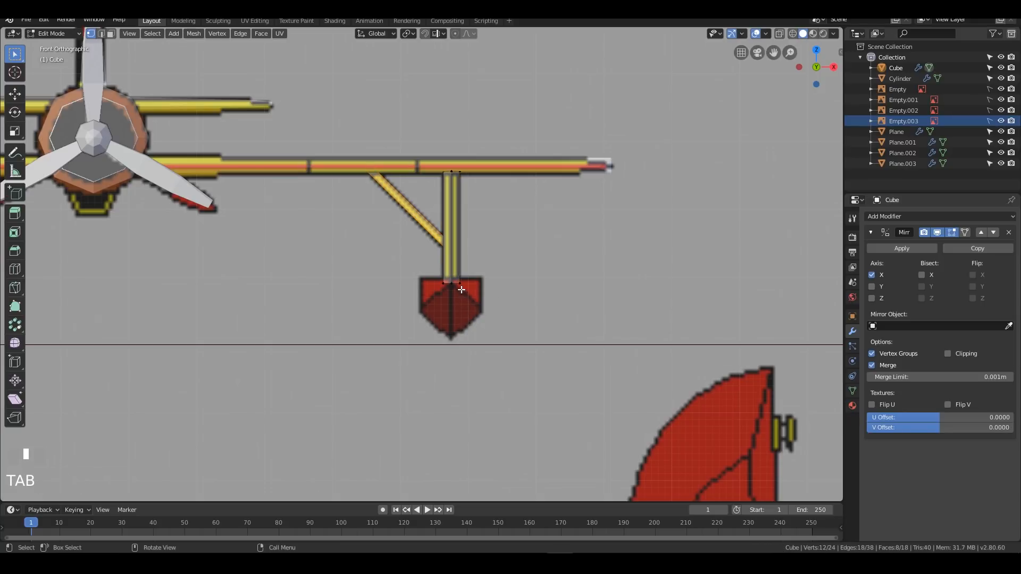
{"action": "left_click", "coordinate": [496, 295]}
{"action": "key", "text": "shift+a"}
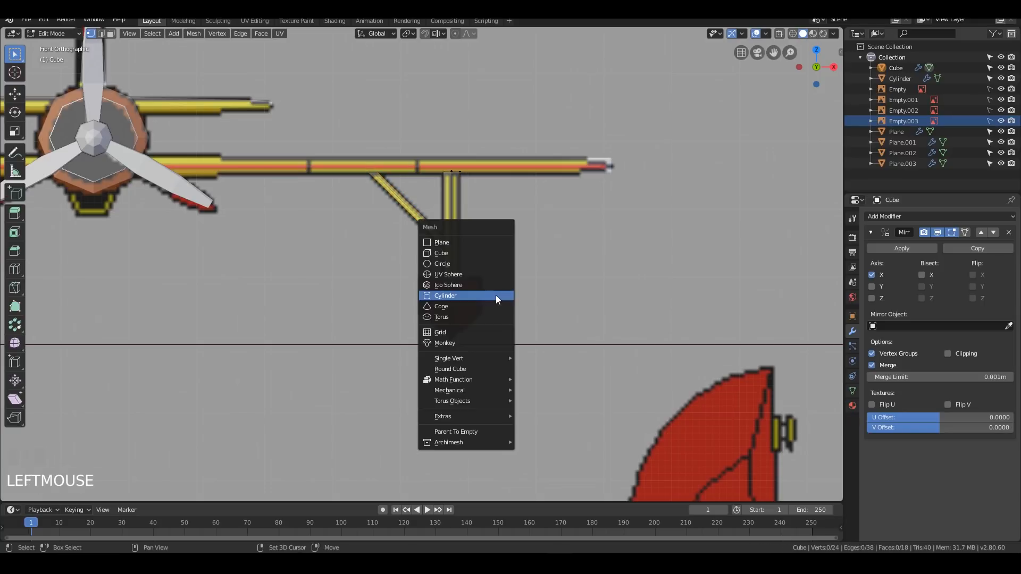
{"action": "left_click", "coordinate": [460, 252]}
{"action": "scroll", "coordinate": [426, 266], "scroll_direction": "down", "scroll_amount": 6}
{"action": "key", "text": "s"}
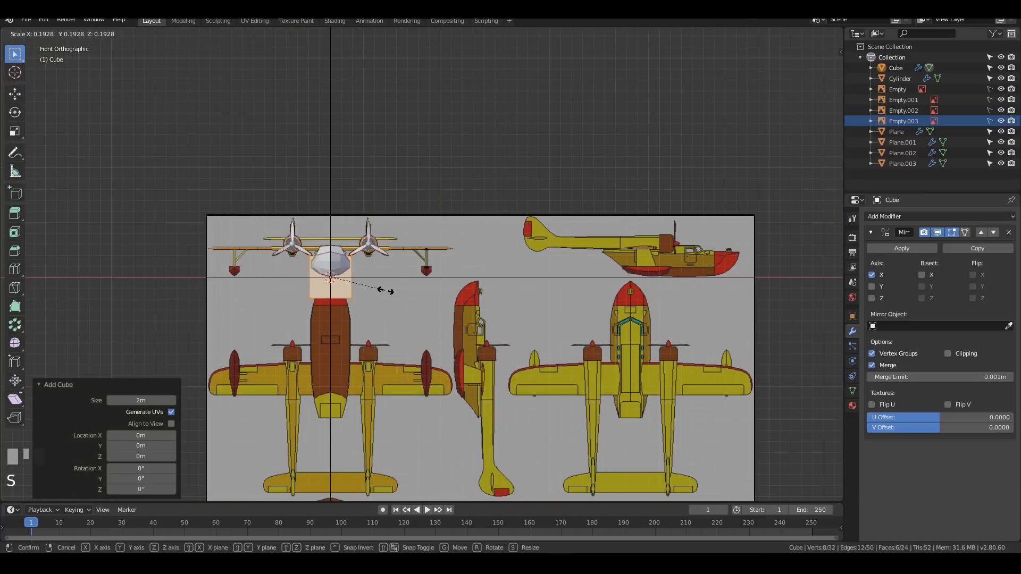
{"action": "left_click", "coordinate": [362, 286]}
Step: Move the cube 0.883 m along X and -0.0728 m along Z, close to the reference's wing float
{"action": "key", "text": "g"}
{"action": "left_click", "coordinate": [460, 294]}
{"action": "scroll", "coordinate": [499, 307], "scroll_direction": "up", "scroll_amount": 10}
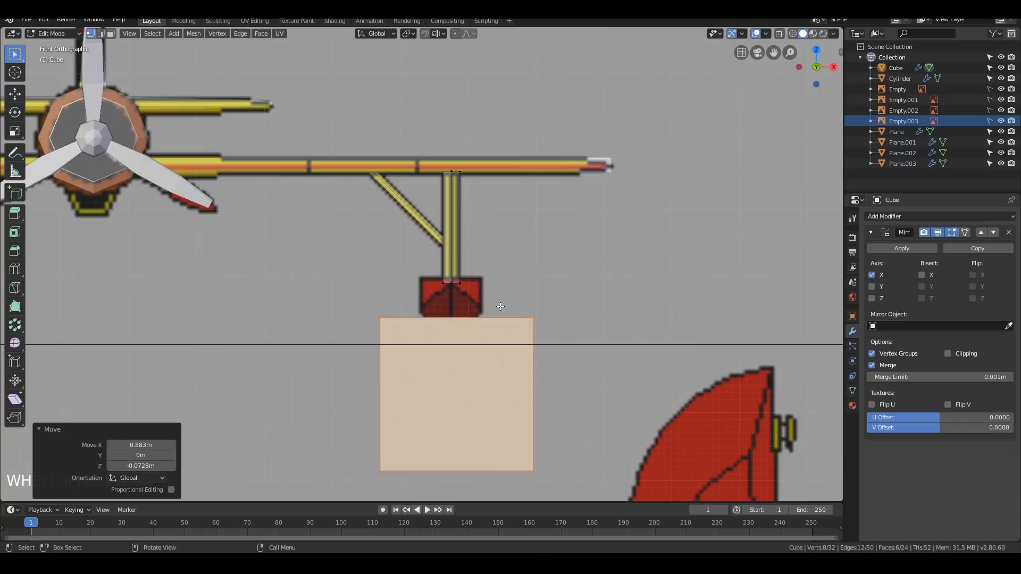
Step: In wireframe, scale the cube to 0.438 and move it -0.0094 m along X and 0.123 m along Z over the float
{"action": "key", "text": "z"}
{"action": "left_click", "coordinate": [481, 346]}
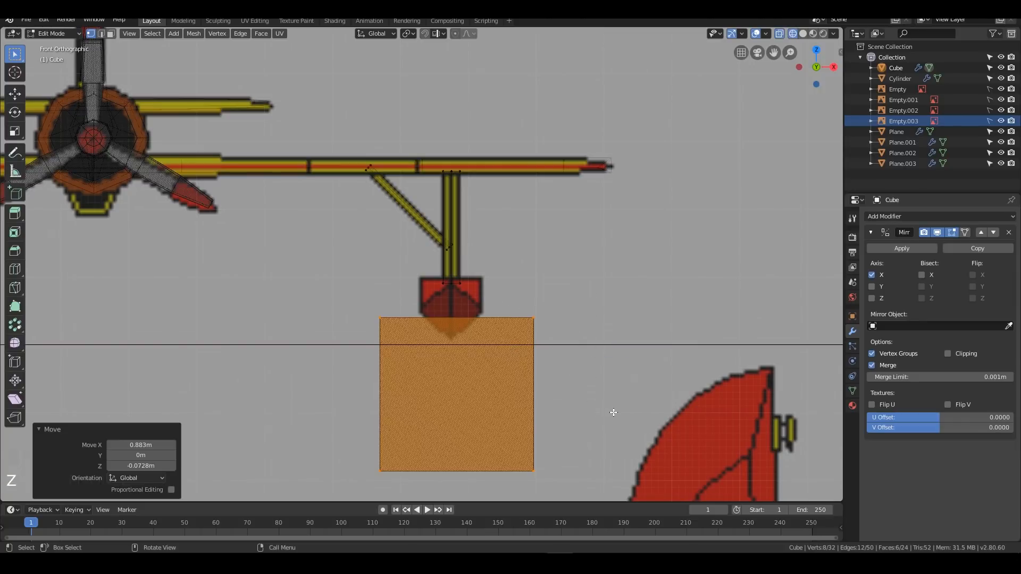
{"action": "key", "text": "s"}
{"action": "left_click", "coordinate": [524, 397]}
{"action": "key", "text": "g"}
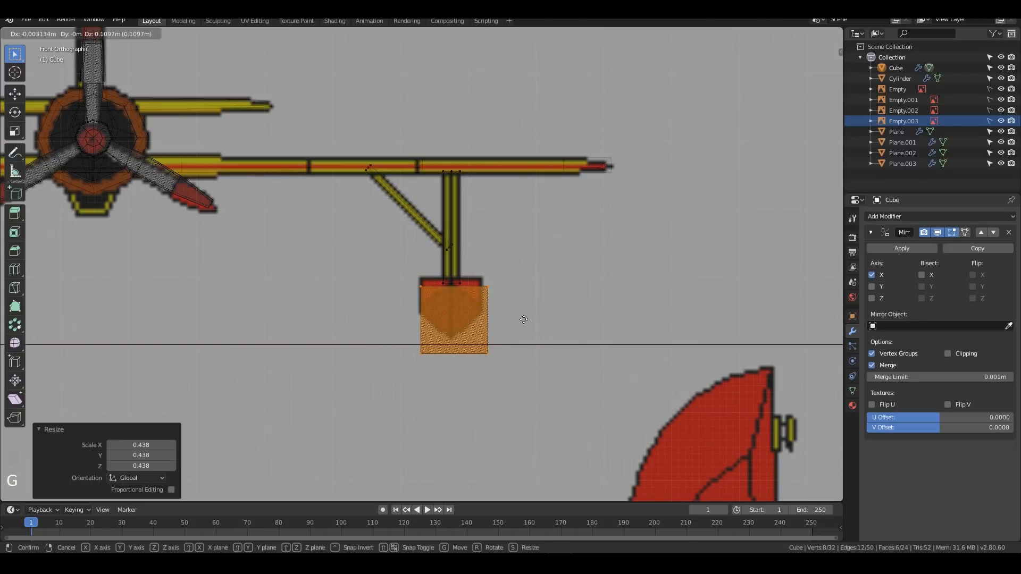
{"action": "left_click", "coordinate": [521, 312]}
Step: Scale the cube by 0.937 and nudge it 0.00157 m along X and 0.00313 m along Z to fit the float's outline
{"action": "key", "text": "s"}
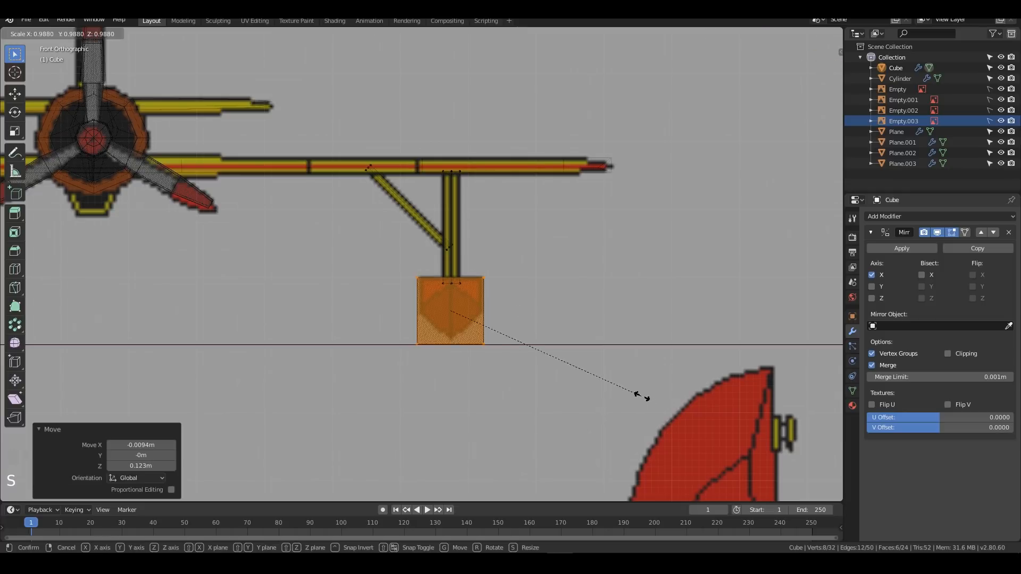
{"action": "left_click", "coordinate": [634, 389]}
{"action": "key", "text": "g"}
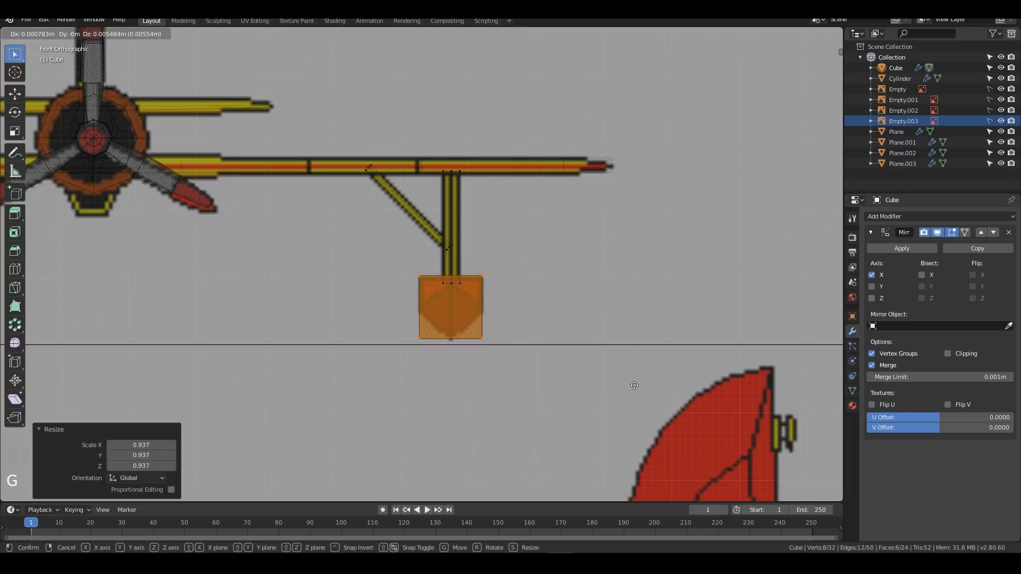
{"action": "left_click", "coordinate": [635, 387]}
Step: Move the cube 0.236 m along Y to the middle of the reference's float in the side view
{"action": "key", "text": "KP_3"}
{"action": "key", "text": "KP_Decimal"}
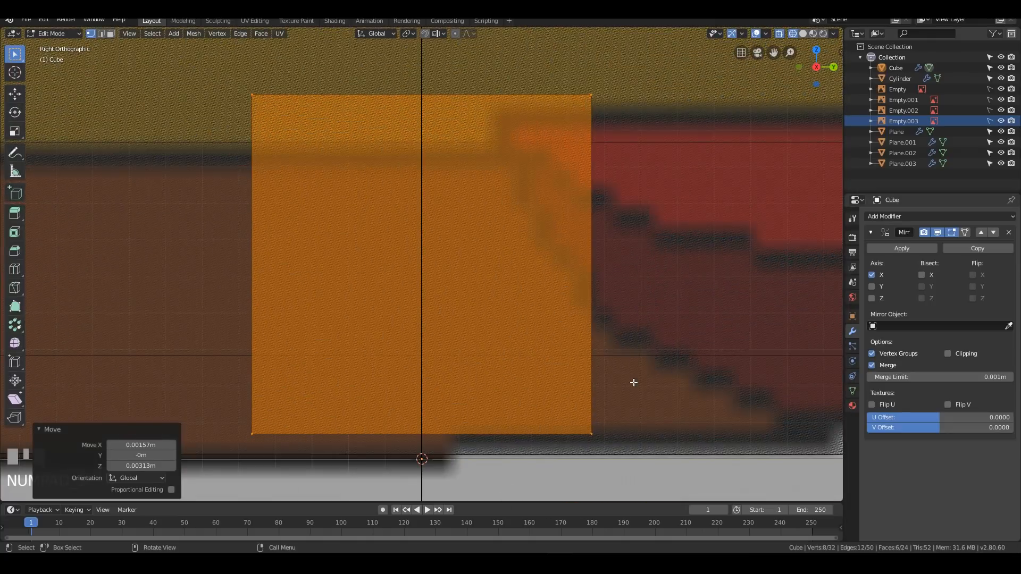
{"action": "scroll", "coordinate": [645, 326], "scroll_direction": "down", "scroll_amount": 10}
{"action": "middle_click_drag", "start_coordinate": [645, 326], "coordinate": [541, 333], "text": "shift"}
{"action": "key", "text": "g"}
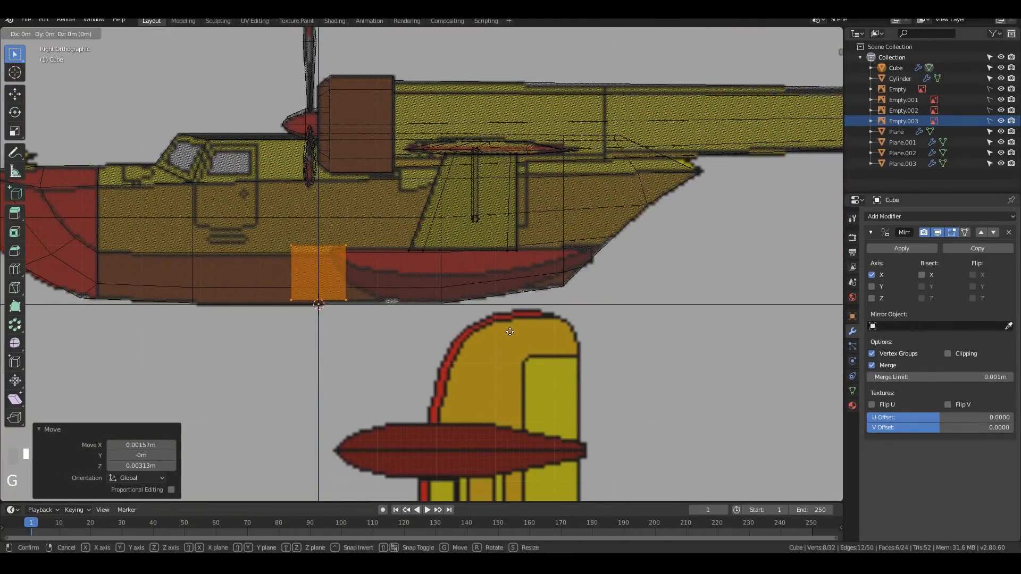
{"action": "left_click", "coordinate": [650, 330]}
Step: Stretch the cube by 4.747 along Y and shift it 0.00811 m along Y to match the float's length
{"action": "key", "text": "s"}
{"action": "key", "text": "x"}
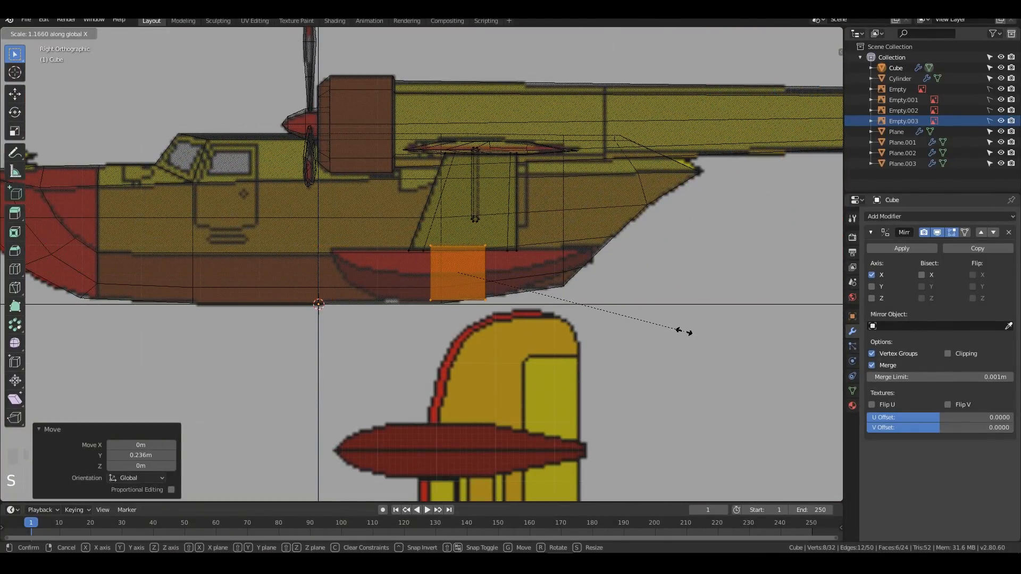
{"action": "key", "text": "y"}
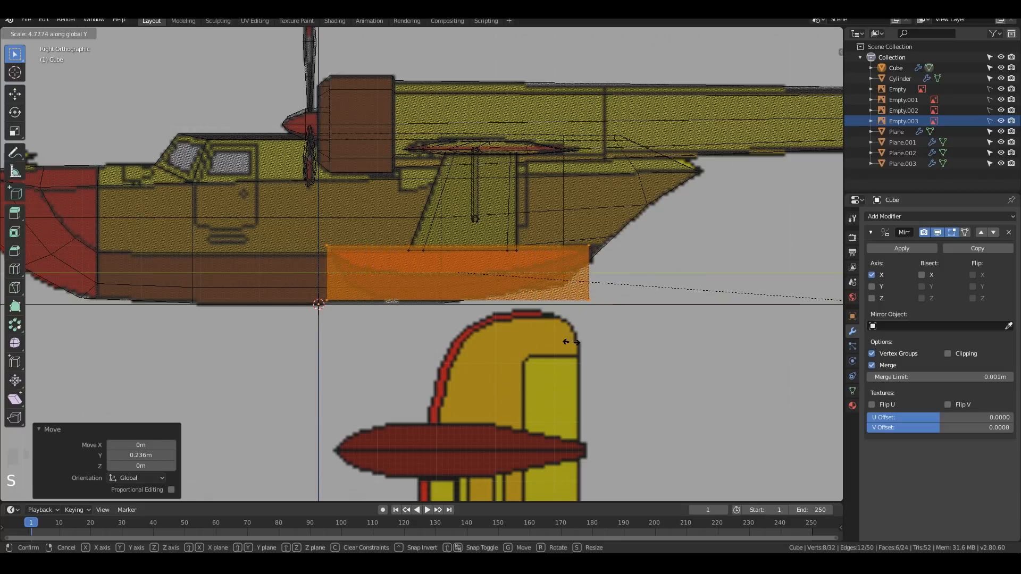
{"action": "left_click", "coordinate": [566, 339]}
{"action": "key", "text": "g"}
{"action": "key", "text": "y"}
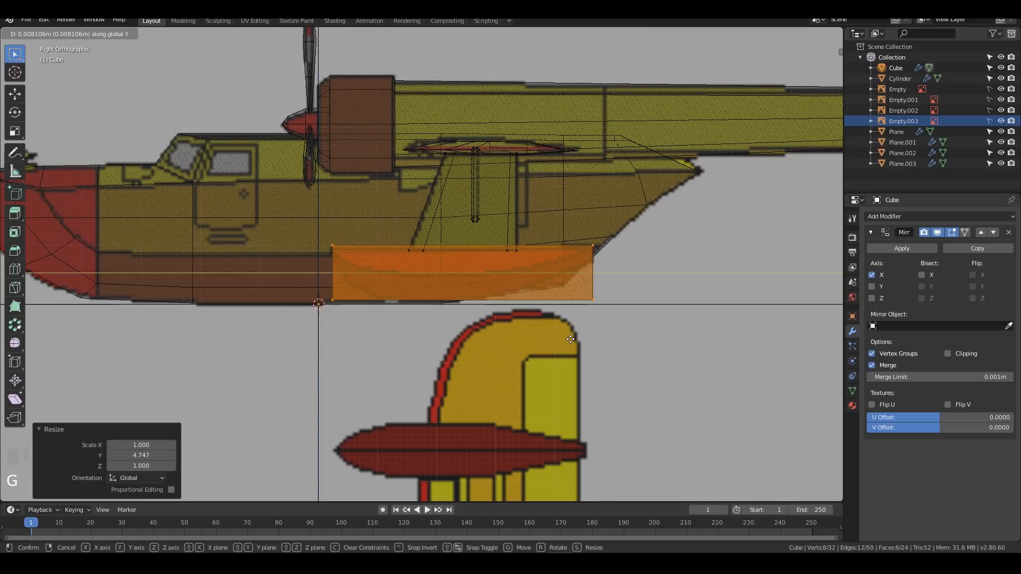
{"action": "left_click", "coordinate": [570, 339]}
Step: Add one horizontal loop cut around the float block, centred at mid-height
{"action": "middle_click_drag", "start_coordinate": [497, 264], "coordinate": [579, 241]}
{"action": "key", "text": "KP_1"}
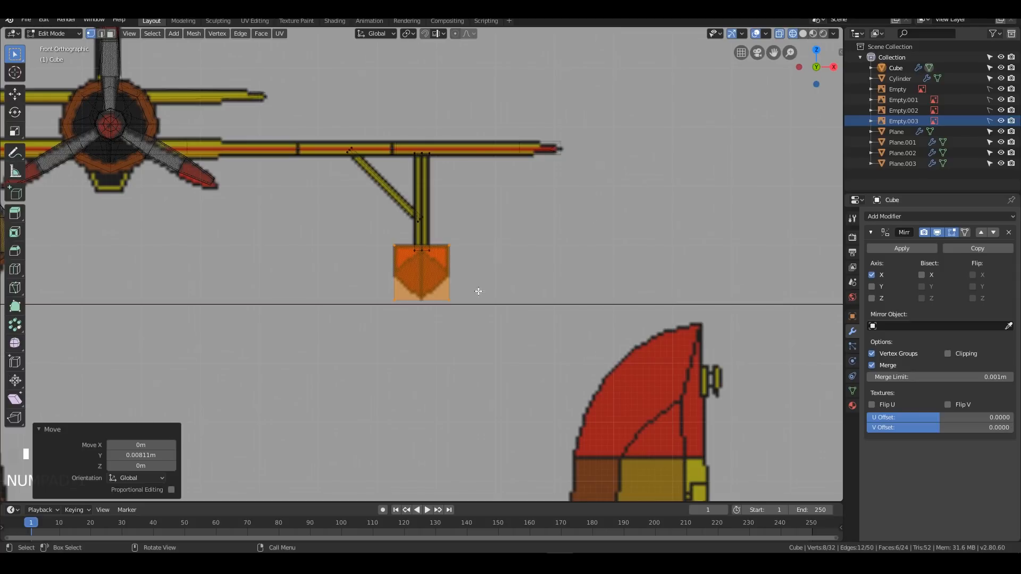
{"action": "middle_click_drag", "start_coordinate": [563, 274], "coordinate": [524, 281]}
{"action": "key", "text": "ctrl+r"}
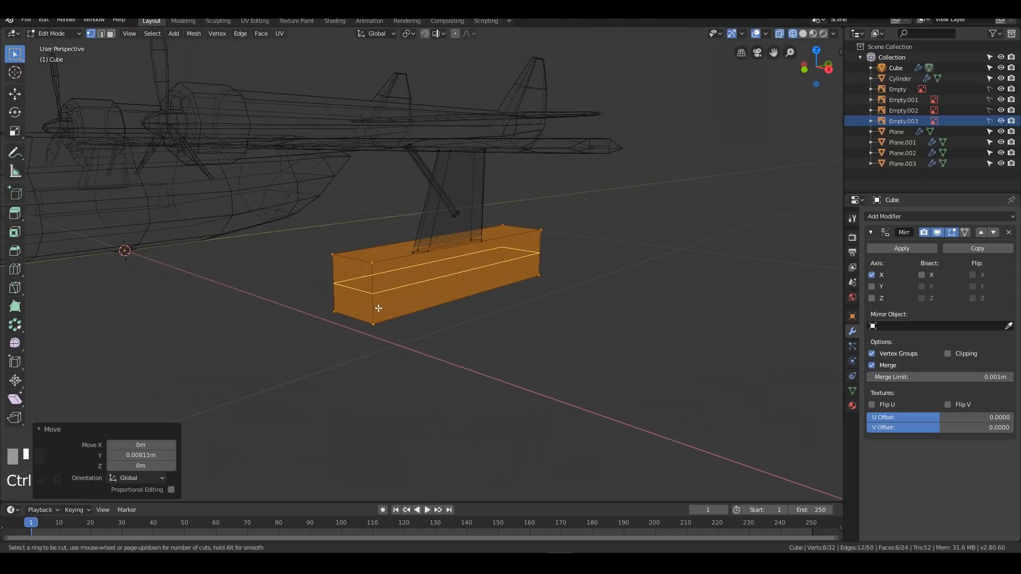
{"action": "left_click", "coordinate": [380, 292]}
{"action": "key", "text": "Escape"}
Step: Add three evenly spaced vertical loop cuts along the length of the float block, without sliding them
{"action": "middle_click_drag", "start_coordinate": [583, 308], "coordinate": [547, 305]}
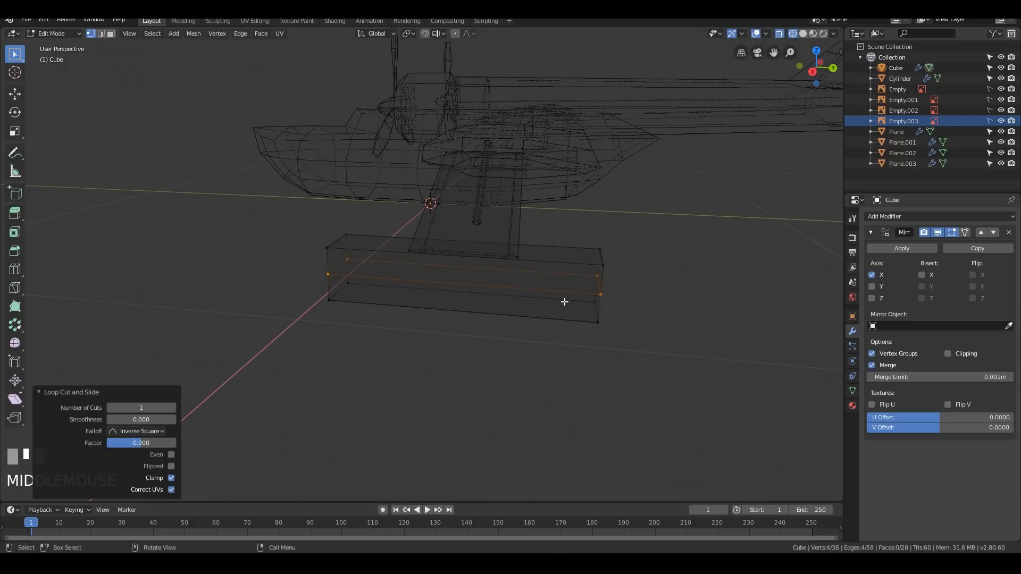
{"action": "key", "text": "KP_1"}
{"action": "key", "text": "KP_3"}
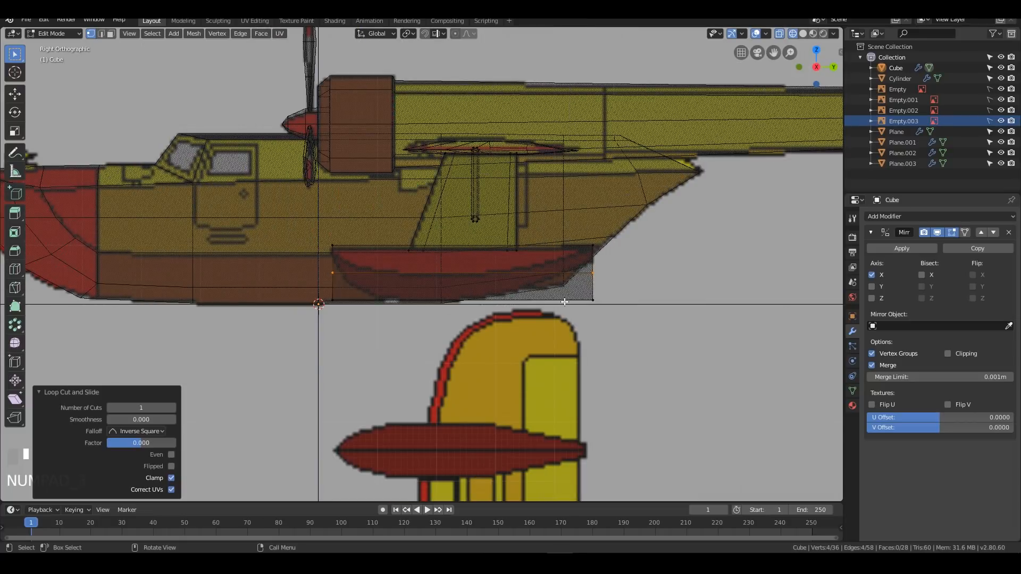
{"action": "key", "text": "ctrl+r"}
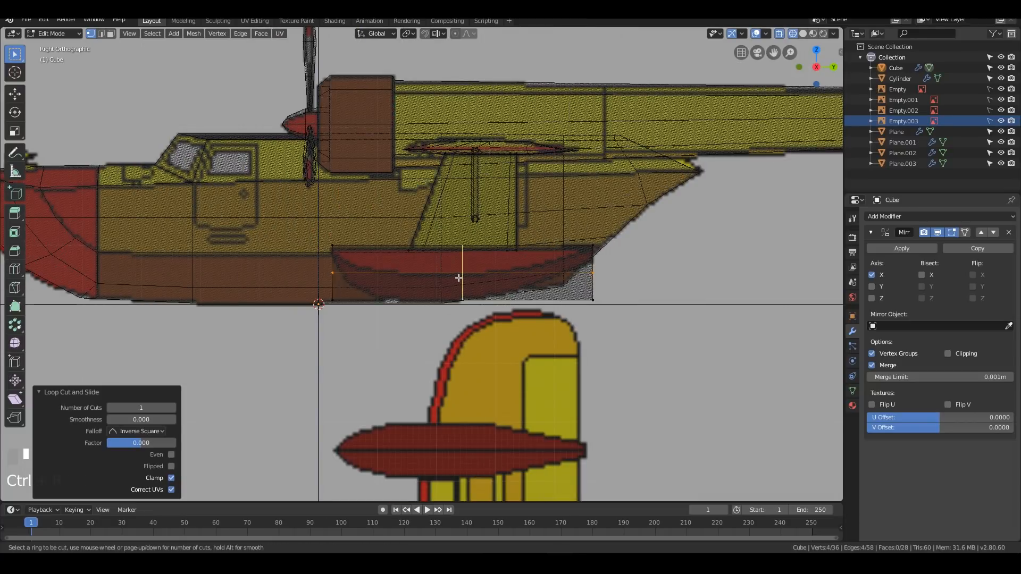
{"action": "scroll", "coordinate": [459, 277], "scroll_direction": "up", "scroll_amount": 1}
{"action": "scroll", "coordinate": [459, 278], "scroll_direction": "up", "scroll_amount": 1}
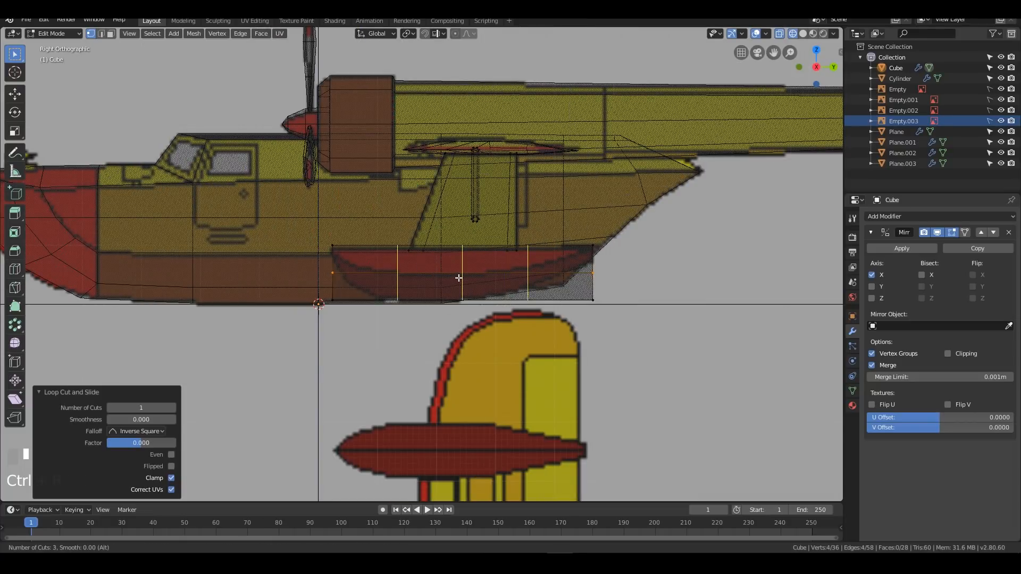
{"action": "left_click", "coordinate": [459, 278]}
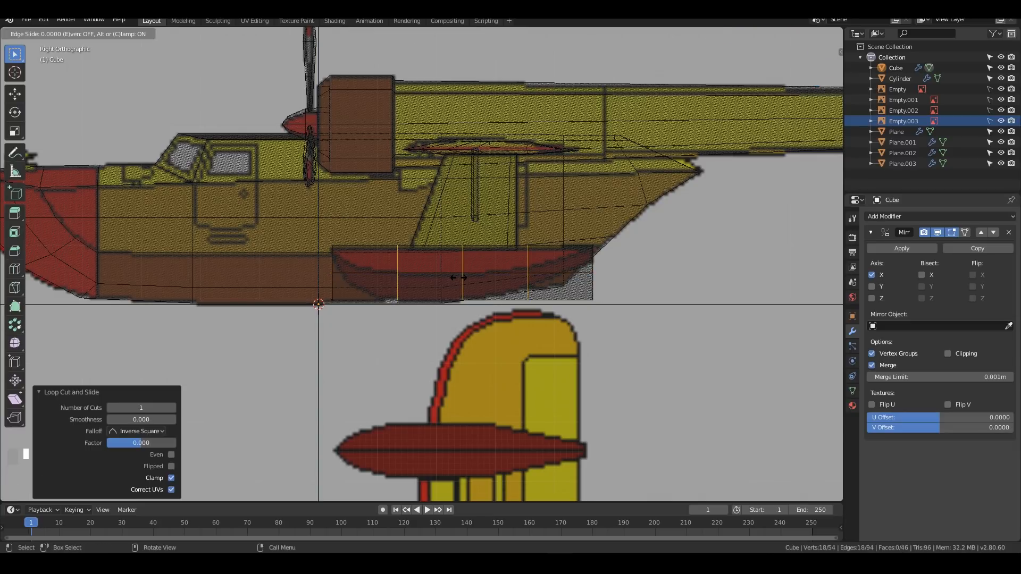
{"action": "right_click", "coordinate": [459, 277]}
Step: Raise the float's front middle and bottom vertices along Z, moving the lowest pair 0.0365 m, to follow the bow's side outline
{"action": "scroll", "coordinate": [375, 323], "scroll_direction": "up", "scroll_amount": 3}
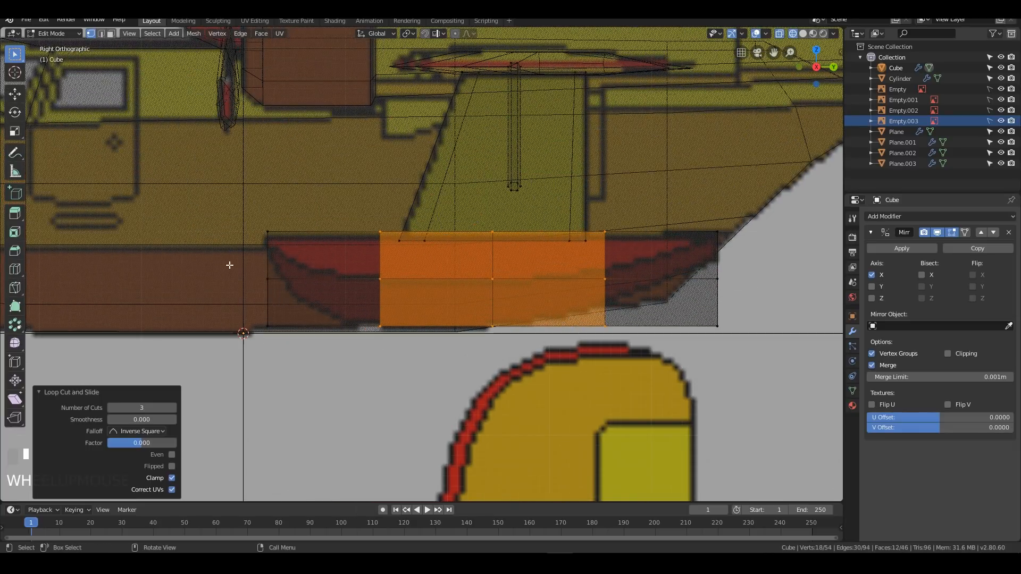
{"action": "left_click_drag", "start_coordinate": [229, 264], "coordinate": [303, 367]}
{"action": "key", "text": "g"}
{"action": "key", "text": "z"}
{"action": "left_click", "coordinate": [322, 346]}
{"action": "left_click_drag", "start_coordinate": [211, 274], "coordinate": [306, 340]}
{"action": "key", "text": "g"}
{"action": "key", "text": "z"}
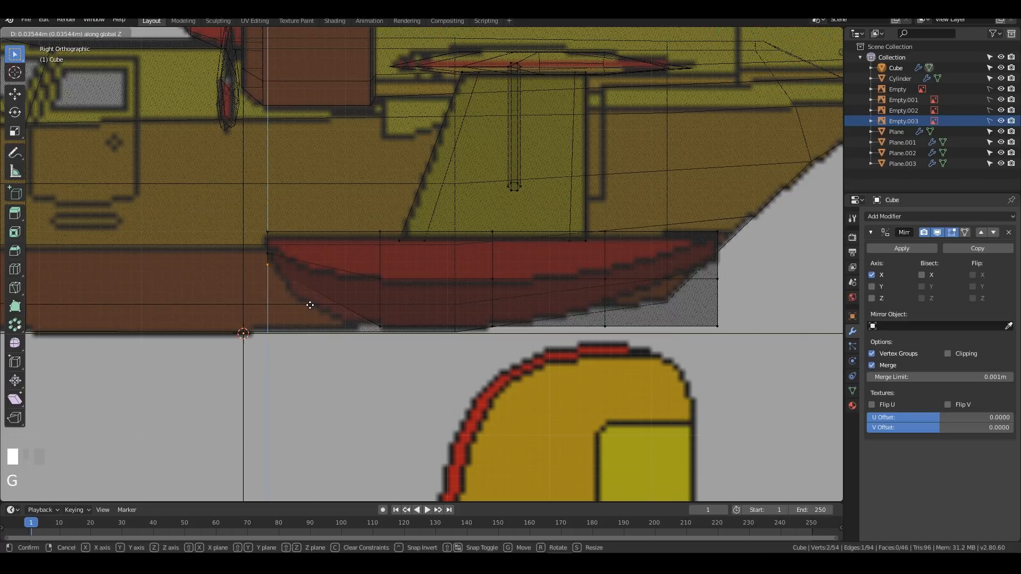
{"action": "left_click", "coordinate": [309, 303]}
Step: Narrow the float's front end face to 0.102 along X to form a pointed bow
{"action": "middle_click_drag", "start_coordinate": [356, 267], "coordinate": [449, 287]}
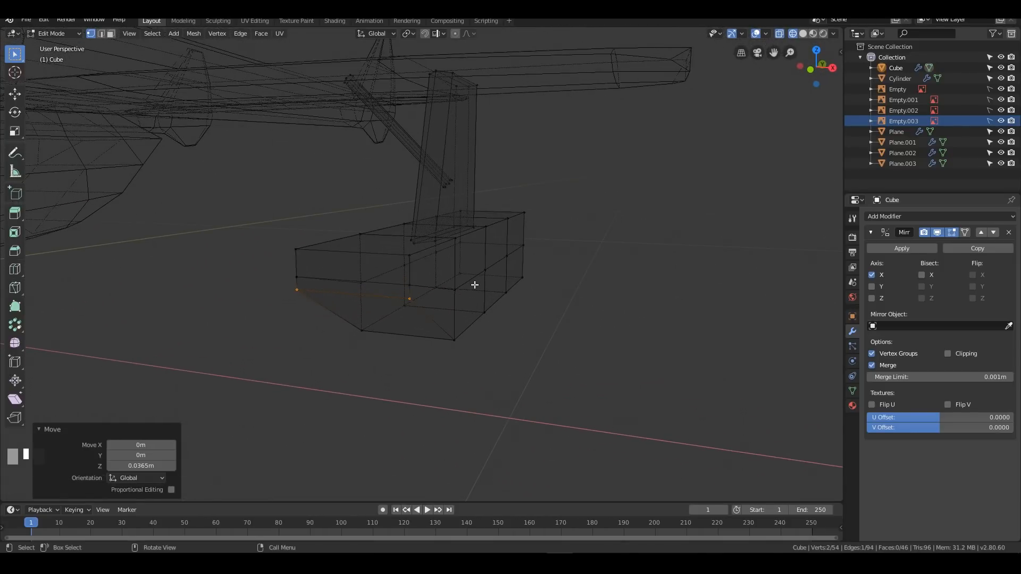
{"action": "left_click", "coordinate": [296, 246]}
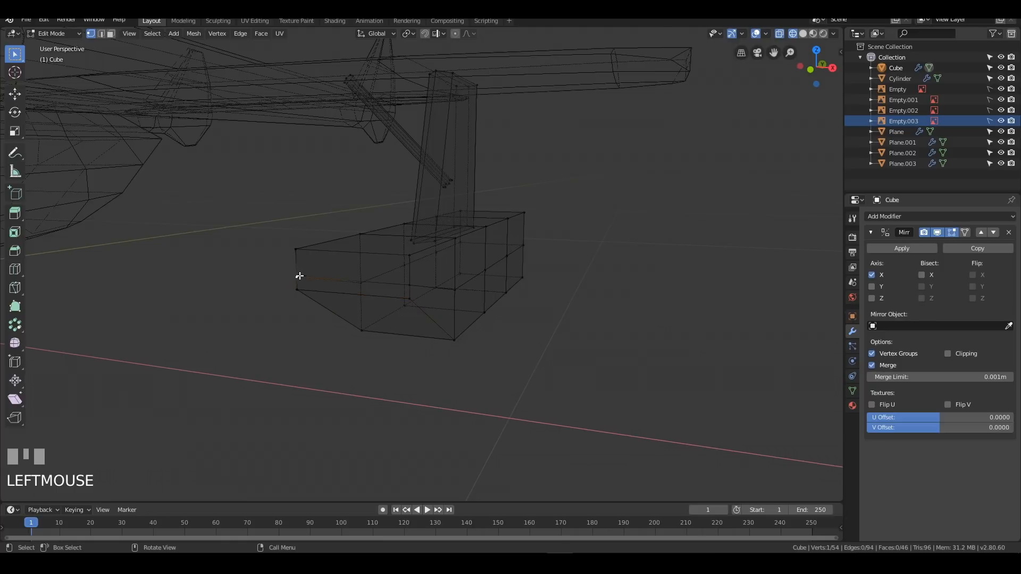
{"action": "left_click_drag", "start_coordinate": [290, 245], "coordinate": [325, 335]}
{"action": "left_click_drag", "start_coordinate": [404, 244], "coordinate": [425, 316], "text": "shift"}
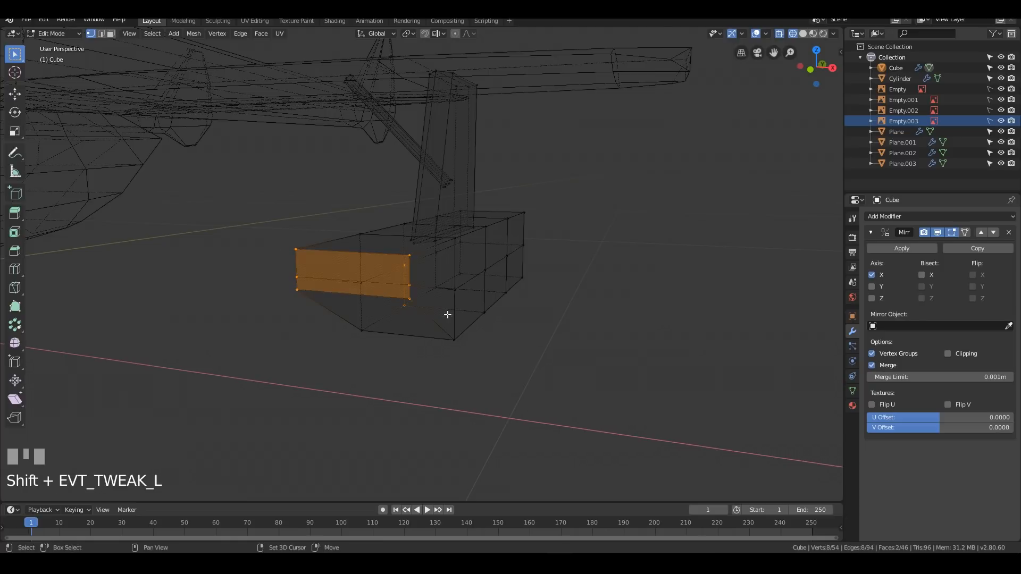
{"action": "key", "text": "s"}
{"action": "key", "text": "Escape"}
{"action": "middle_click_drag", "start_coordinate": [478, 321], "coordinate": [672, 266]}
{"action": "key", "text": "s"}
{"action": "key", "text": "x"}
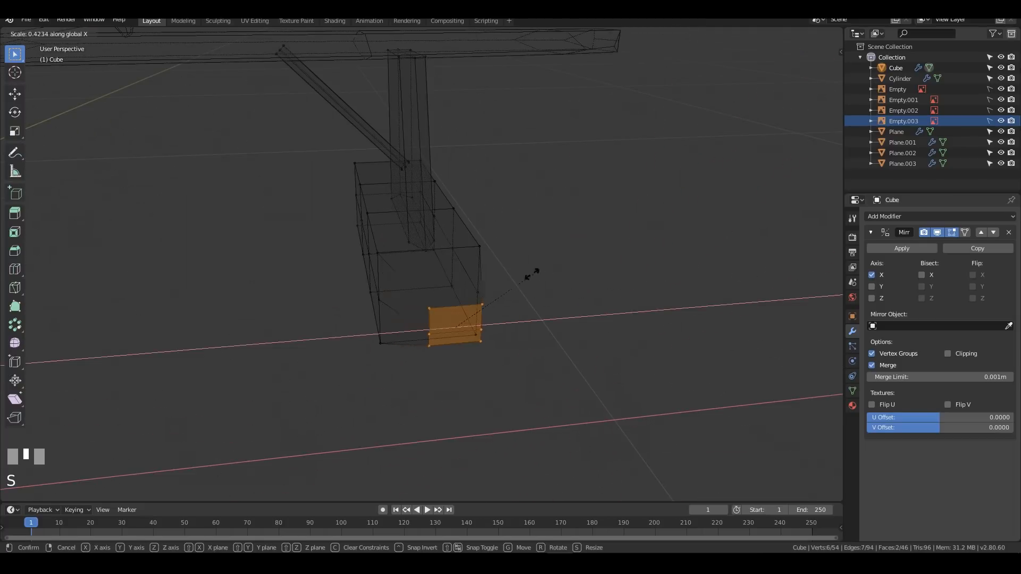
{"action": "left_click", "coordinate": [473, 333]}
Step: Turn on proportional editing and try to scale the float's rear end face in the top view
{"action": "middle_click_drag", "start_coordinate": [459, 335], "coordinate": [521, 298]}
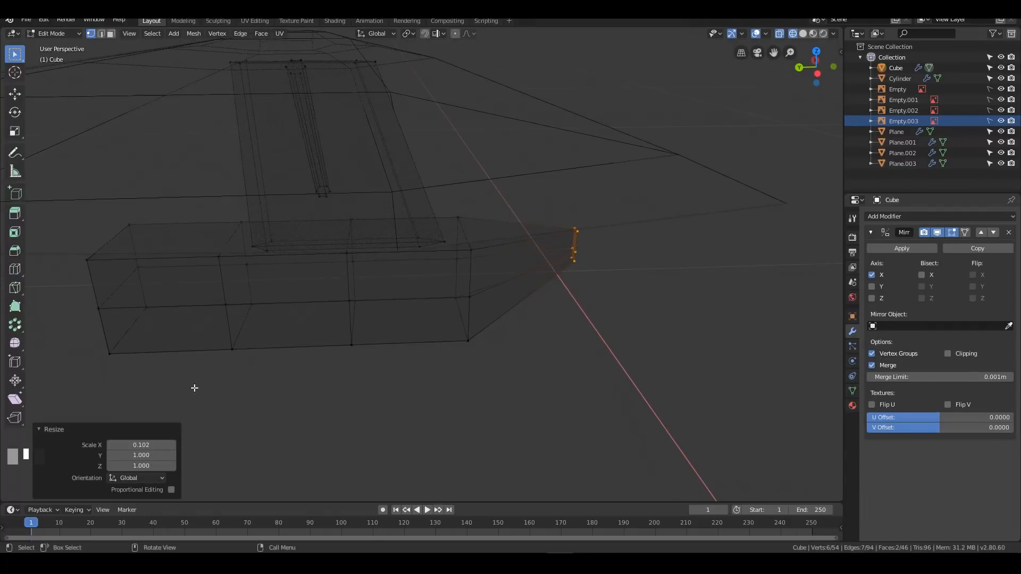
{"action": "left_click_drag", "start_coordinate": [75, 196], "coordinate": [172, 385]}
{"action": "key", "text": "KP_7"}
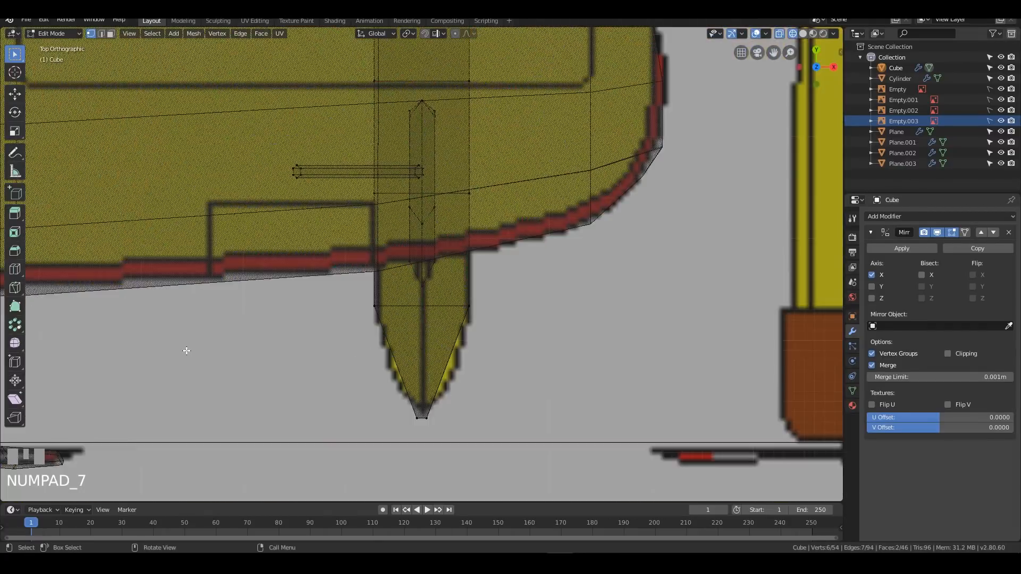
{"action": "scroll", "coordinate": [187, 351], "scroll_direction": "down", "scroll_amount": 4}
{"action": "middle_click_drag", "start_coordinate": [572, 234], "coordinate": [576, 251], "text": "shift"}
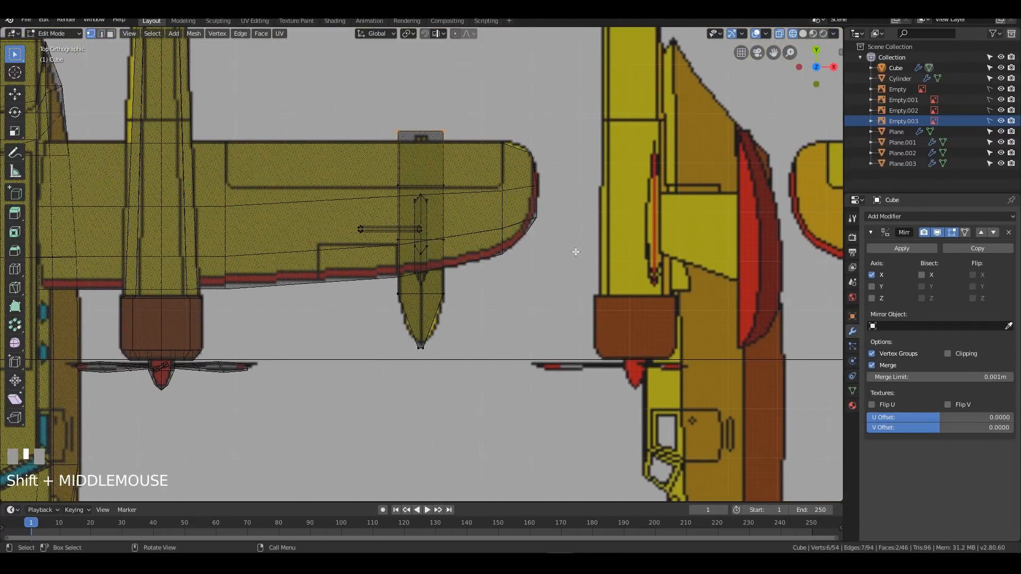
{"action": "key", "text": "o"}
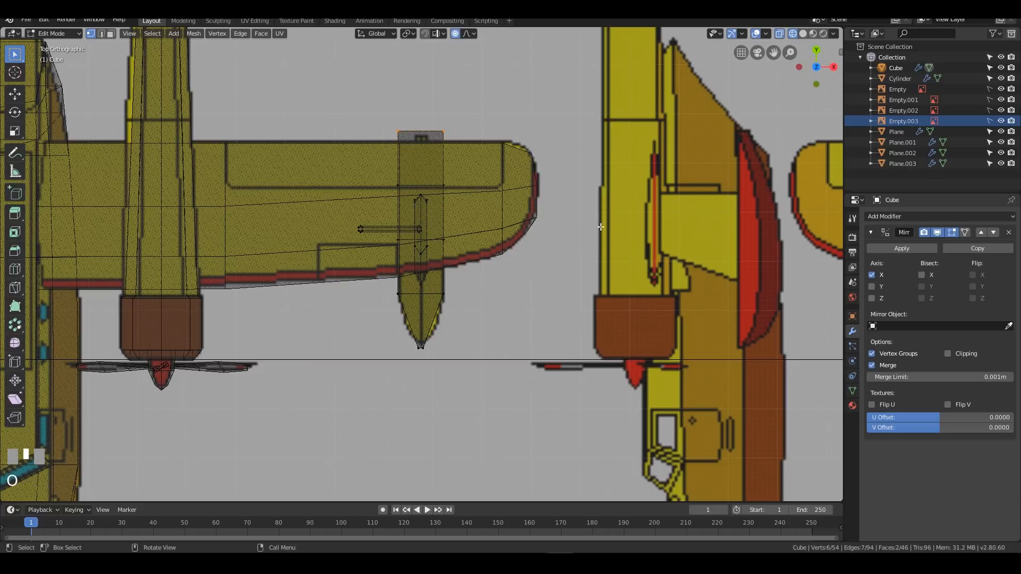
{"action": "key", "text": "s"}
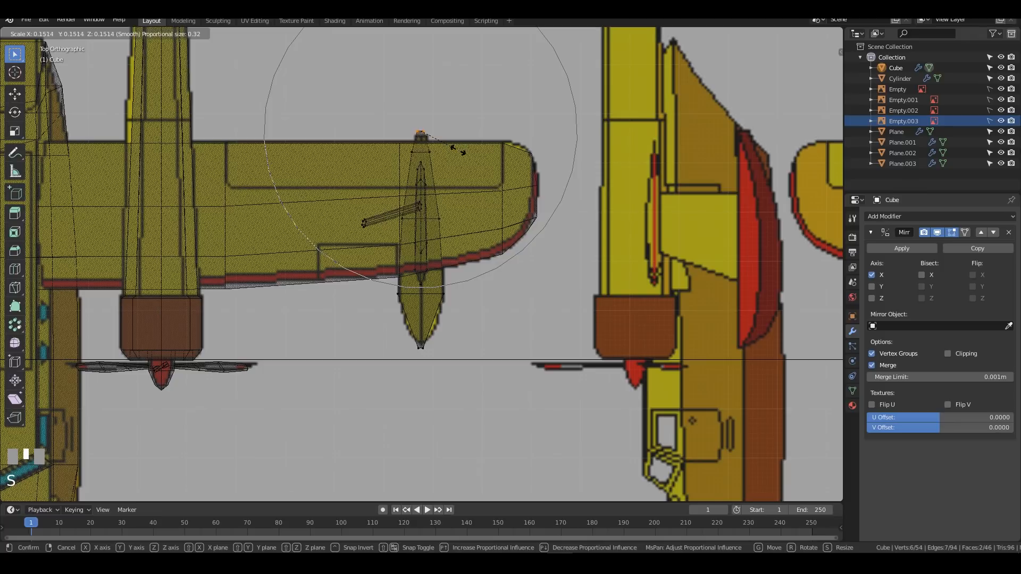
{"action": "key", "text": "Escape"}
Step: Hide the linked geometry of the wing strut and the diagonal brace, leaving only the float editable
{"action": "middle_click_drag", "start_coordinate": [570, 188], "coordinate": [480, 98]}
{"action": "scroll", "coordinate": [471, 203], "scroll_direction": "up", "scroll_amount": 3}
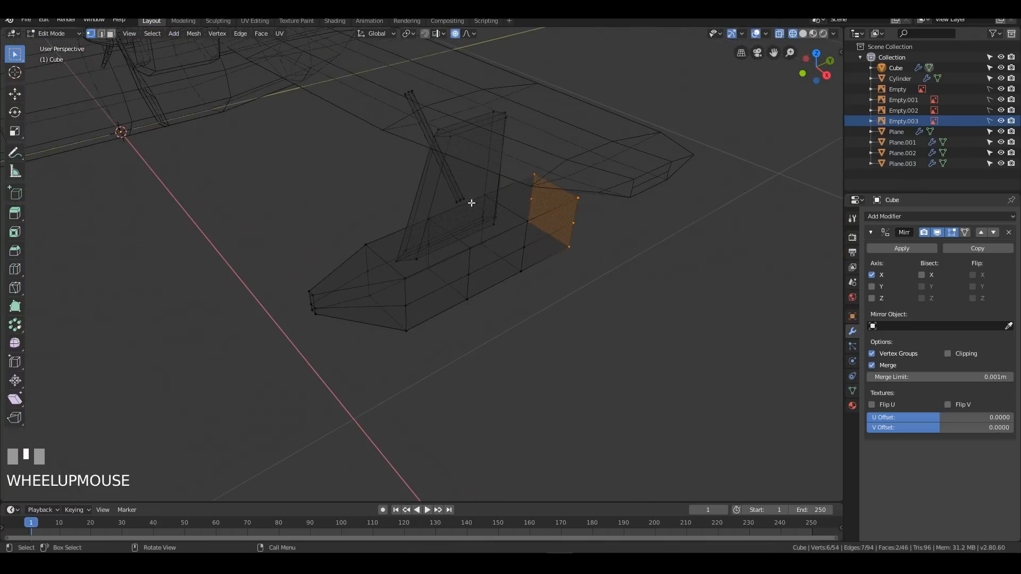
{"action": "key", "text": "a"}
{"action": "key", "text": "a"}
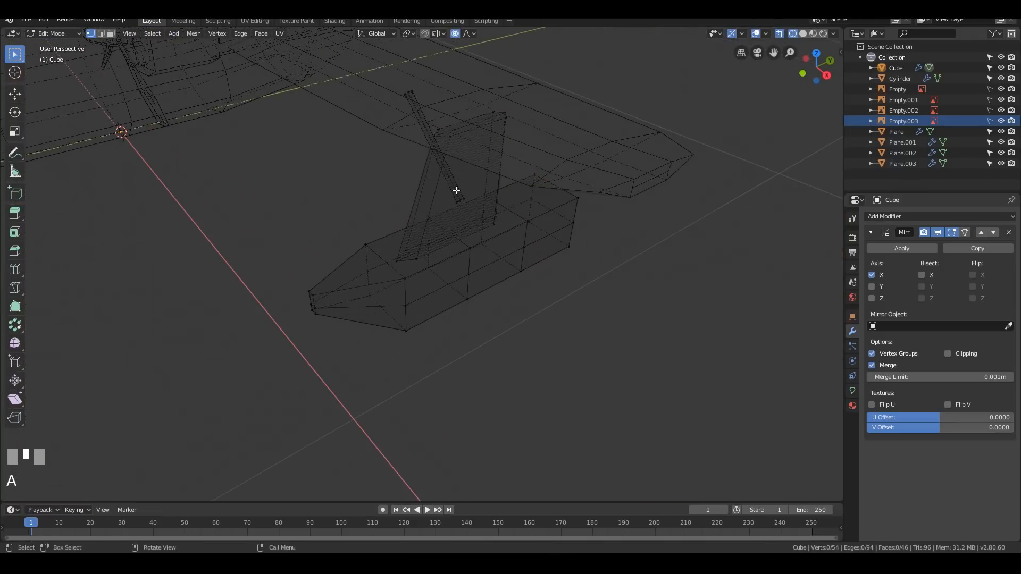
{"action": "key", "text": "l"}
{"action": "key", "text": "l"}
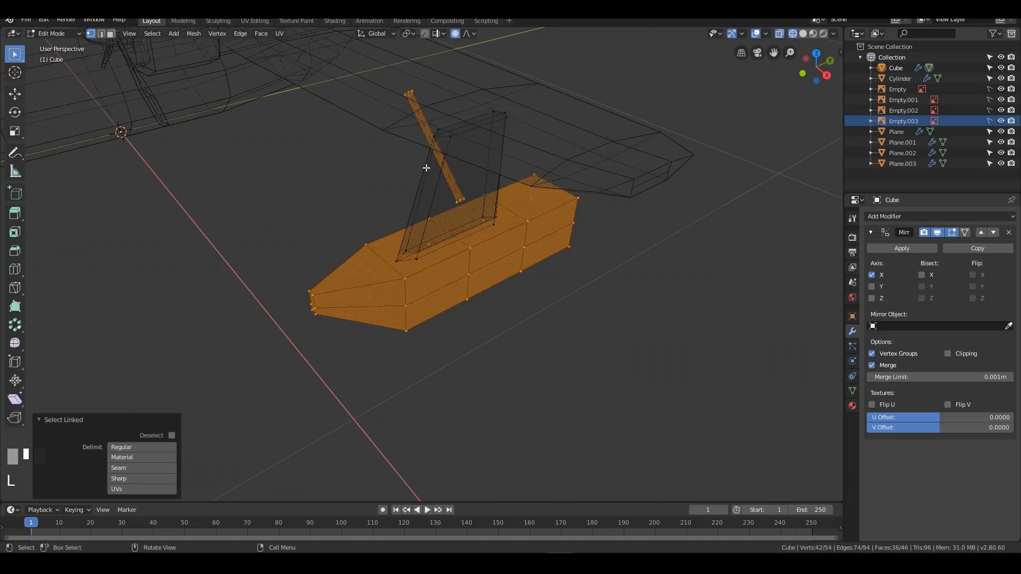
{"action": "left_click", "coordinate": [458, 142]}
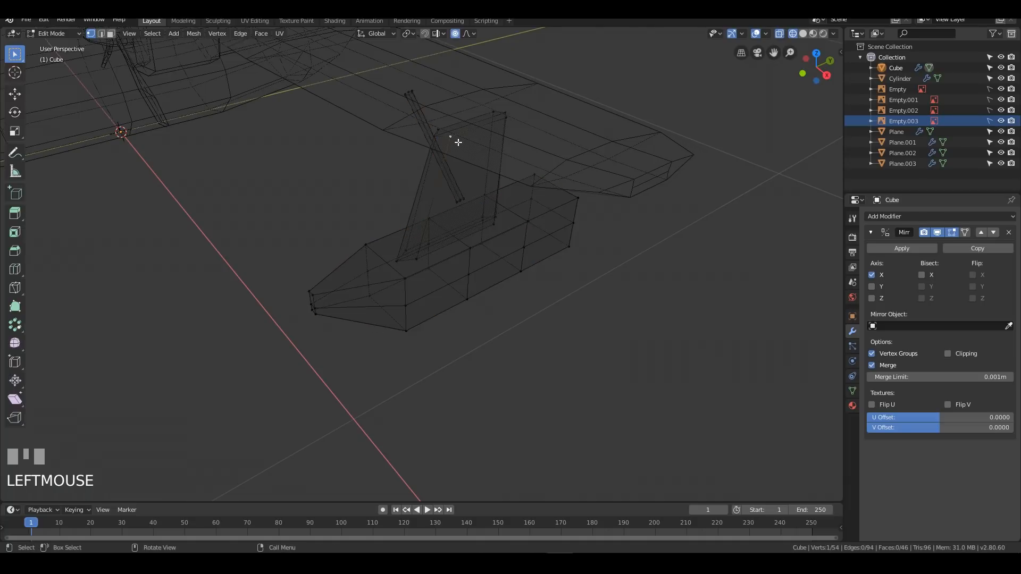
{"action": "key", "text": "l"}
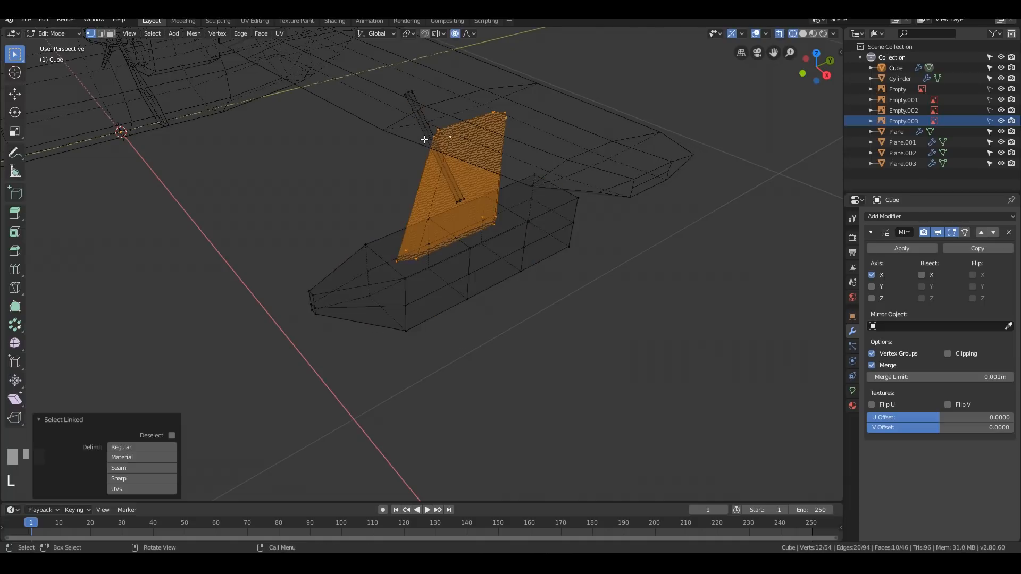
{"action": "key", "text": "l"}
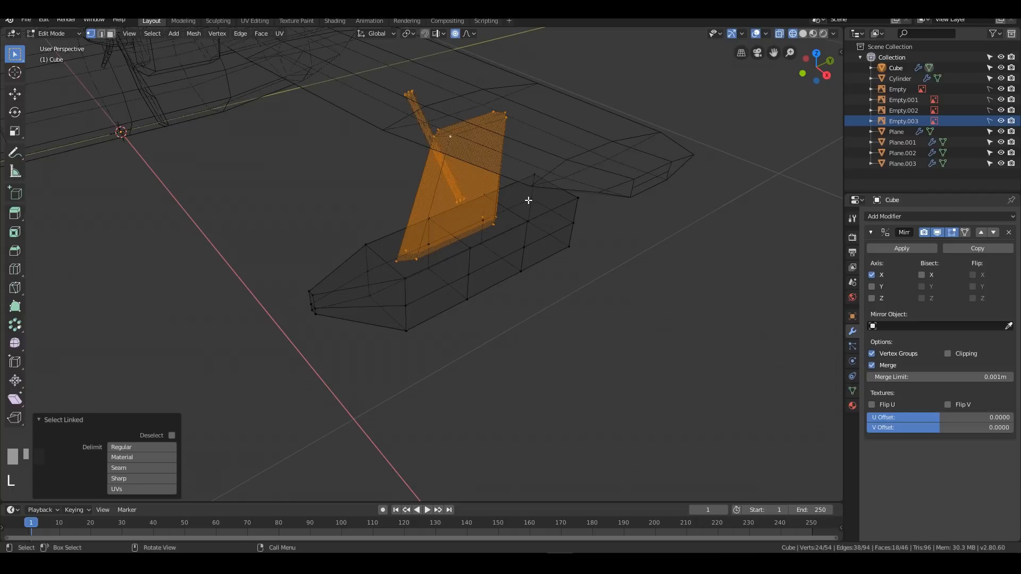
{"action": "key", "text": "h"}
Step: Scale the float's rear end face to 0.168 using smooth proportional editing with a size of 0.319
{"action": "middle_click_drag", "start_coordinate": [696, 249], "coordinate": [575, 237]}
{"action": "left_click_drag", "start_coordinate": [585, 207], "coordinate": [772, 358]}
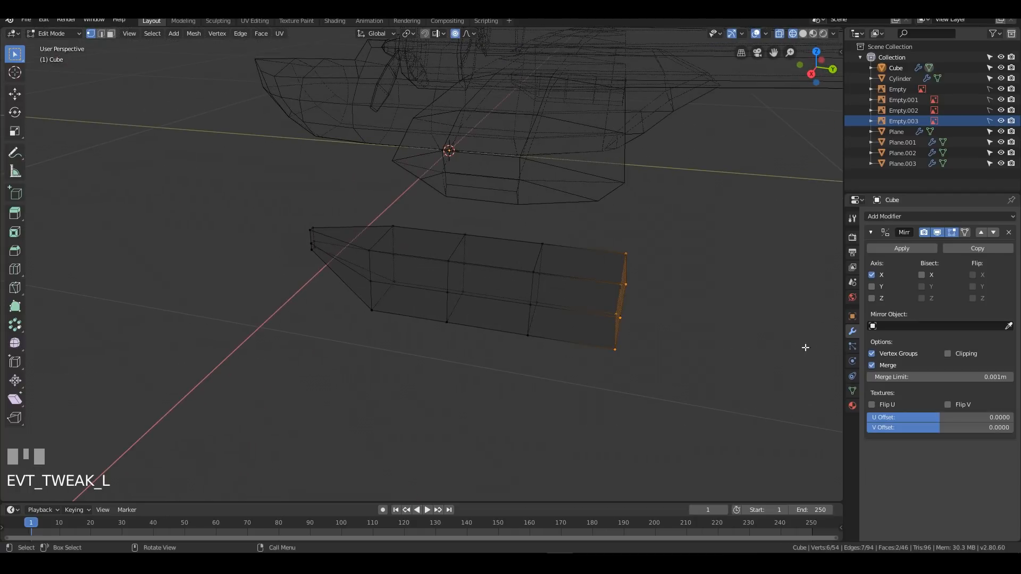
{"action": "key", "text": "KP_7"}
{"action": "middle_click_drag", "start_coordinate": [702, 269], "coordinate": [659, 306], "text": "shift"}
{"action": "key", "text": "s"}
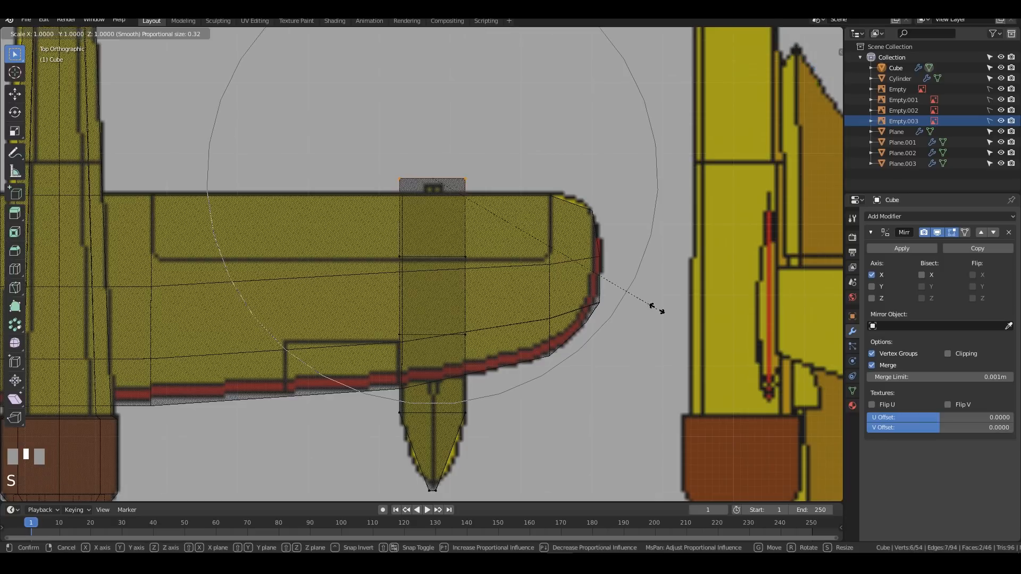
{"action": "left_click", "coordinate": [481, 180]}
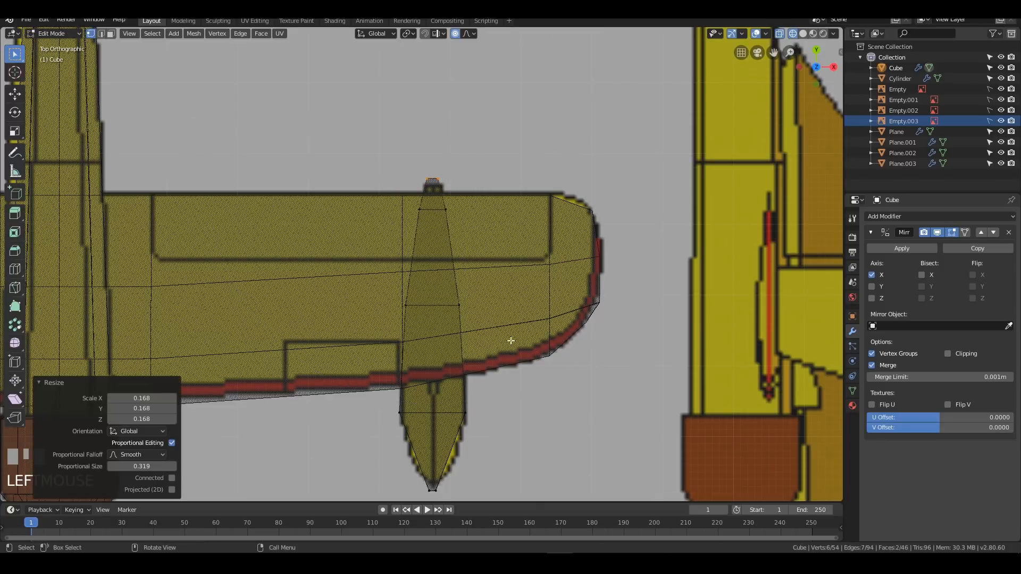
Step: Scale the float's front tip to 0.950 with smooth proportional editing at size 0.319 to match the top view
{"action": "middle_click_drag", "start_coordinate": [515, 330], "coordinate": [556, 248], "text": "shift"}
{"action": "key", "text": "s"}
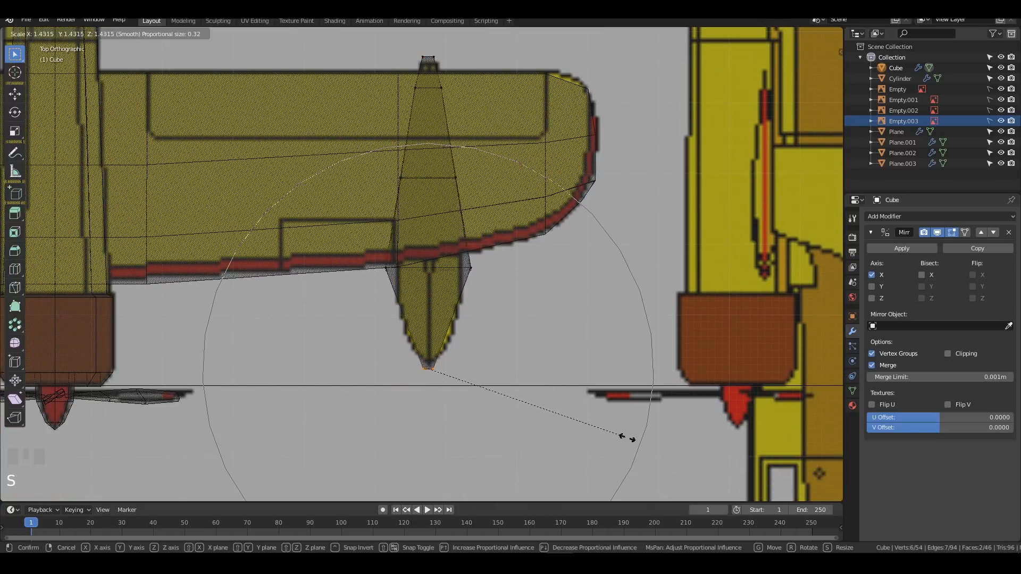
{"action": "left_click", "coordinate": [564, 402]}
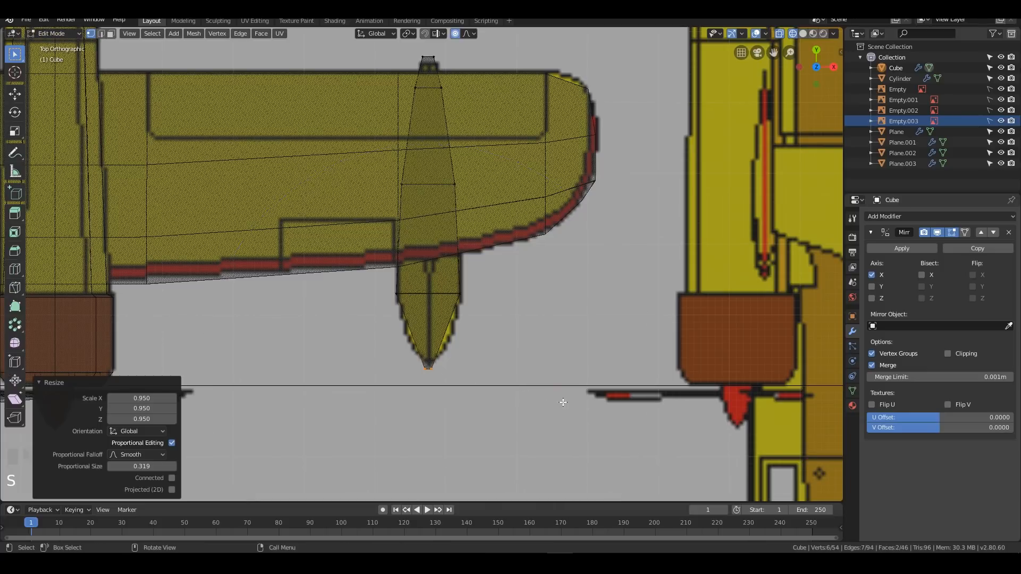
Step: Raise the float's rear end vertices 0.0293 m along Z with smooth proportional editing at size 0.123
{"action": "key", "text": "KP_3"}
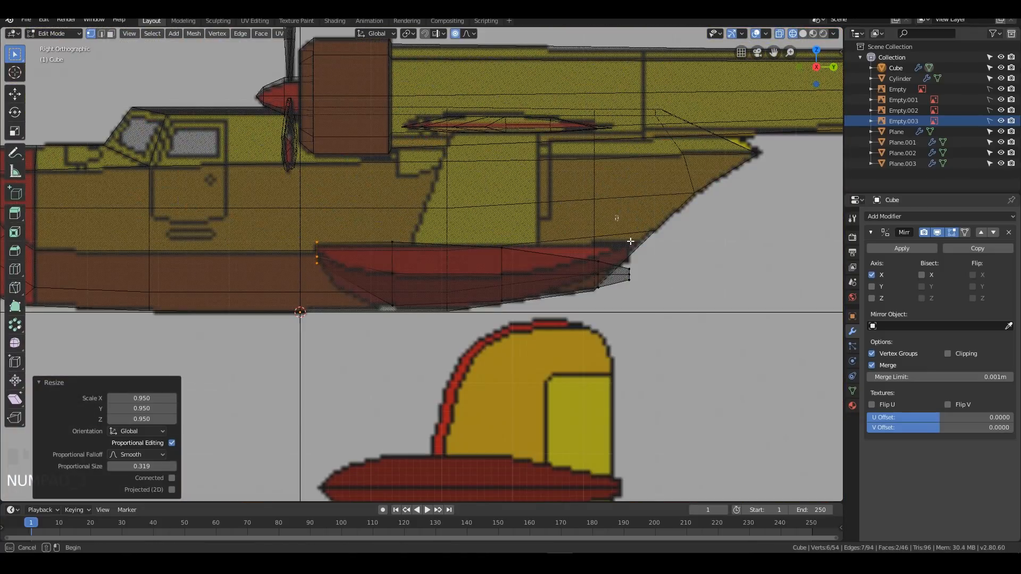
{"action": "left_click_drag", "start_coordinate": [620, 221], "coordinate": [724, 324]}
{"action": "key", "text": "g"}
{"action": "scroll", "coordinate": [702, 308], "scroll_direction": "up", "scroll_amount": 13}
{"action": "scroll", "coordinate": [700, 310], "scroll_direction": "down", "scroll_amount": 3}
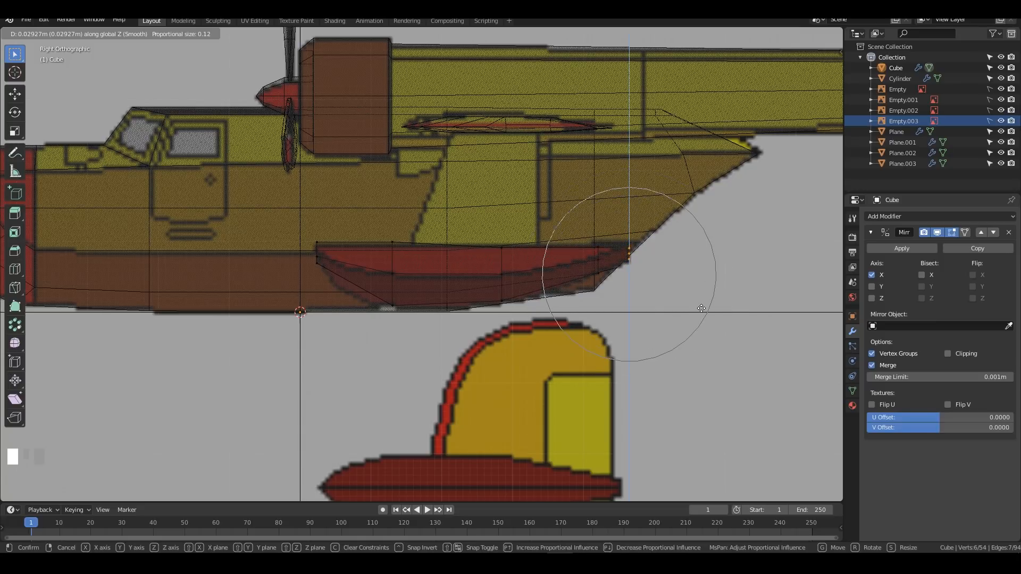
{"action": "left_click", "coordinate": [702, 308]}
Step: Turn off proportional editing and flatten the float's top row of vertices by scaling them to 0 along Z
{"action": "middle_click_drag", "start_coordinate": [454, 278], "coordinate": [360, 290]}
{"action": "key", "text": "KP_3"}
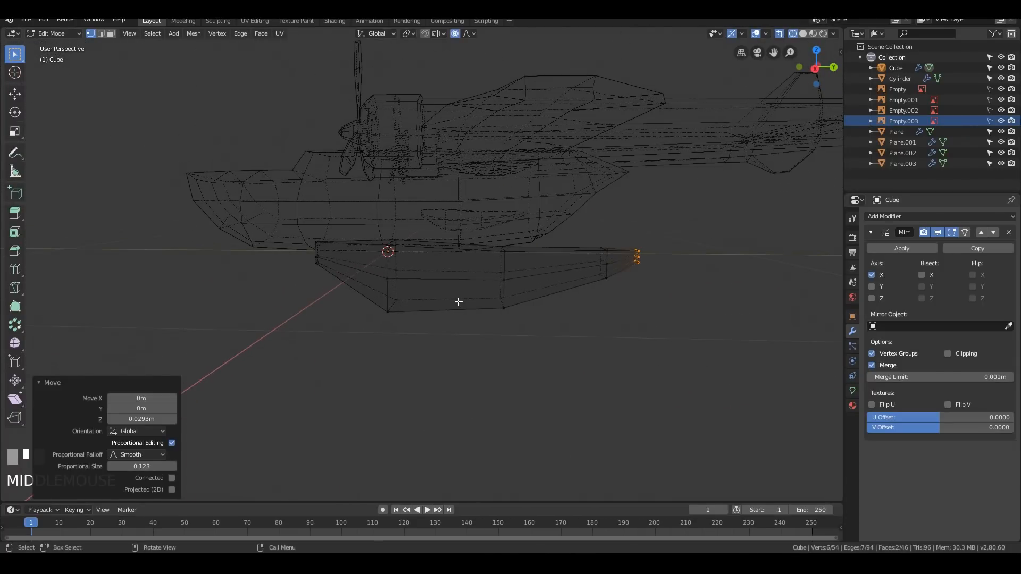
{"action": "left_click_drag", "start_coordinate": [233, 202], "coordinate": [714, 251]}
{"action": "key", "text": "s"}
{"action": "key", "text": "z"}
{"action": "key", "text": "0"}
{"action": "left_click", "coordinate": [770, 176]}
{"action": "key", "text": "o"}
{"action": "key", "text": "s"}
{"action": "key", "text": "z"}
{"action": "key", "text": "0"}
{"action": "left_click", "coordinate": [771, 176]}
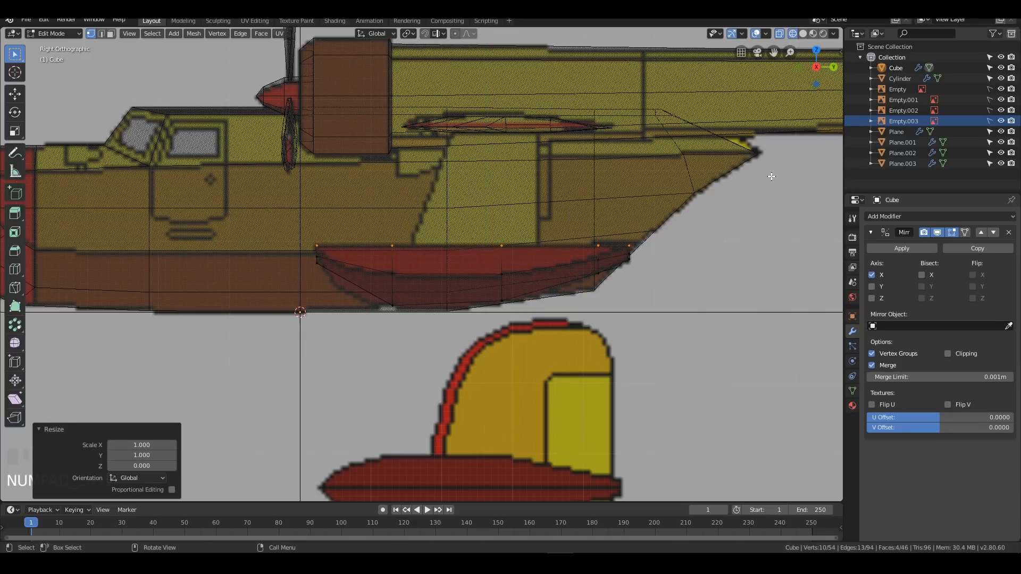
Step: Narrow the float's bottom face along X with smooth proportional editing at size 0.04 to form the keel shown in the front view
{"action": "scroll", "coordinate": [766, 253], "scroll_direction": "up", "scroll_amount": 3}
{"action": "key", "text": "KP_1"}
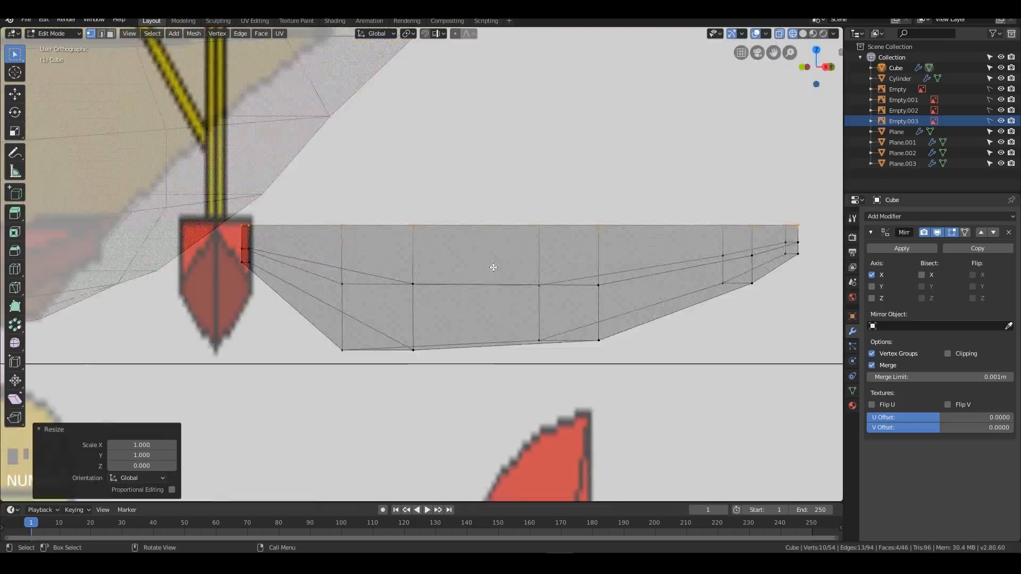
{"action": "left_click_drag", "start_coordinate": [319, 327], "coordinate": [513, 359]}
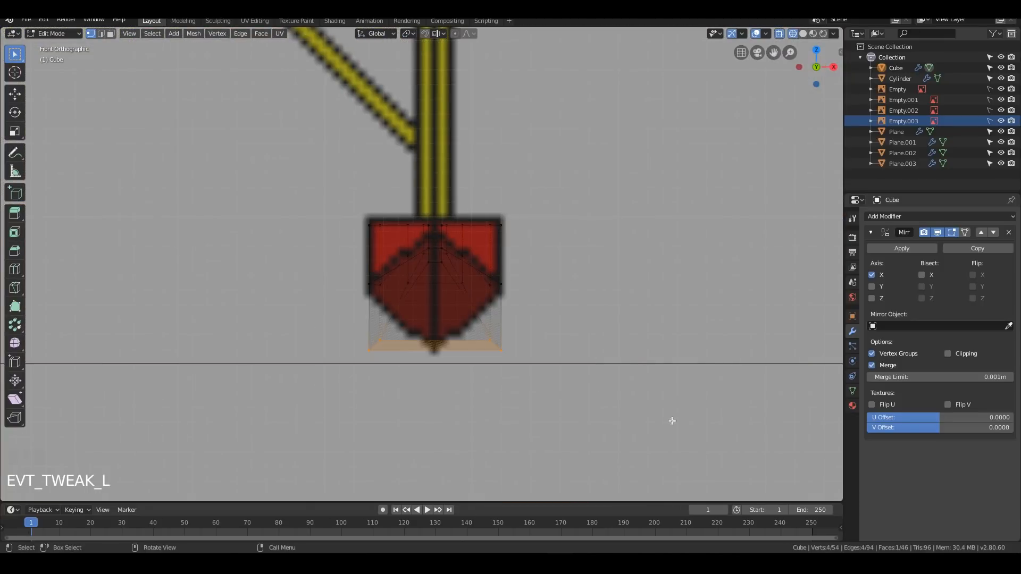
{"action": "key", "text": "o"}
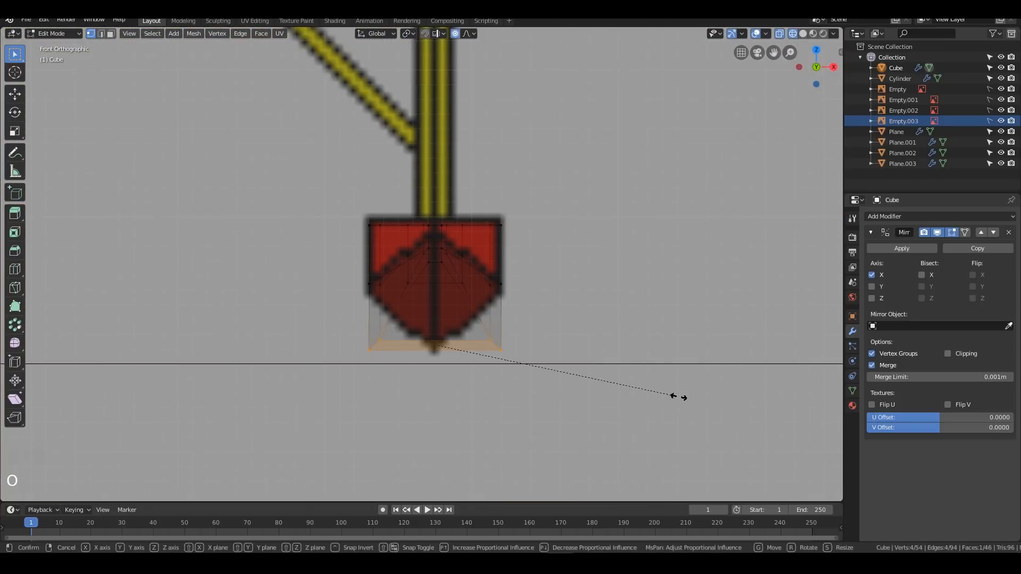
{"action": "key", "text": "s"}
{"action": "key", "text": "x"}
{"action": "scroll", "coordinate": [593, 370], "scroll_direction": "up", "scroll_amount": 5}
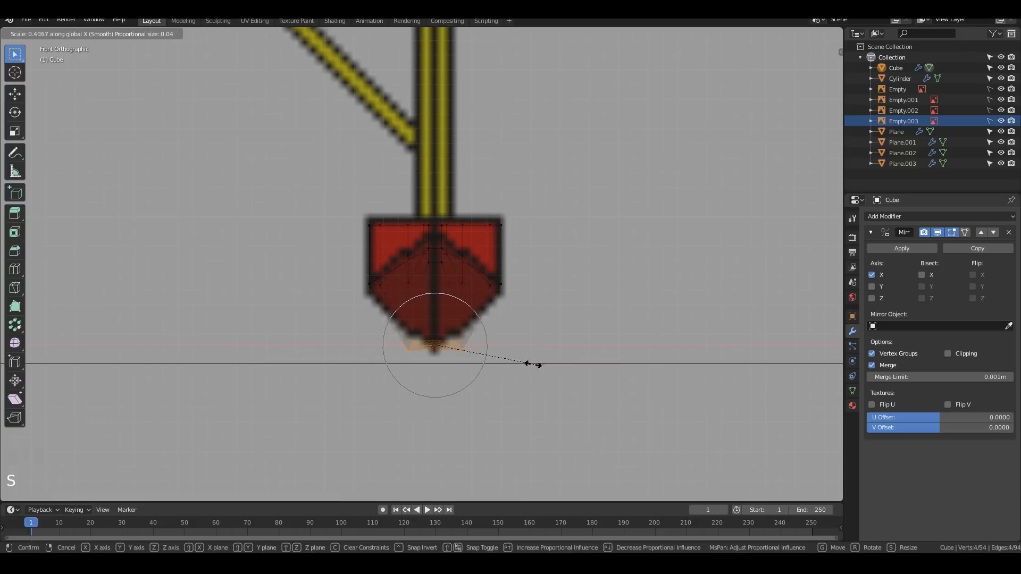
{"action": "left_click", "coordinate": [508, 354]}
Step: Leave mesh editing and examine the whole seaplane in solid shading from several angles
{"action": "key", "text": "Tab"}
{"action": "mouse_move", "coordinate": [611, 219]}
{"action": "middle_mouse_down"}
{"action": "mouse_move", "coordinate": [566, 223]}
{"action": "mouse_move", "coordinate": [567, 262]}
{"action": "mouse_move", "coordinate": [607, 268]}
{"action": "mouse_move", "coordinate": [472, 228]}
{"action": "mouse_move", "coordinate": [398, 225]}
{"action": "mouse_move", "coordinate": [652, 244]}
{"action": "mouse_move", "coordinate": [649, 230]}
{"action": "mouse_move", "coordinate": [588, 246]}
{"action": "mouse_move", "coordinate": [606, 259]}
{"action": "mouse_move", "coordinate": [713, 226]}
{"action": "mouse_move", "coordinate": [504, 330]}
{"action": "mouse_move", "coordinate": [443, 331]}
{"action": "mouse_move", "coordinate": [487, 314]}
{"action": "mouse_move", "coordinate": [400, 346]}
{"action": "mouse_move", "coordinate": [484, 304]}
{"action": "middle_mouse_up"}
{"action": "scroll", "coordinate": [568, 259], "scroll_direction": "down", "scroll_amount": 5}
{"action": "key", "text": "z"}
{"action": "left_click", "coordinate": [609, 246]}
{"action": "scroll", "coordinate": [568, 296], "scroll_direction": "down", "scroll_amount": 5}
{"action": "scroll", "coordinate": [401, 346], "scroll_direction": "up", "scroll_amount": 4}
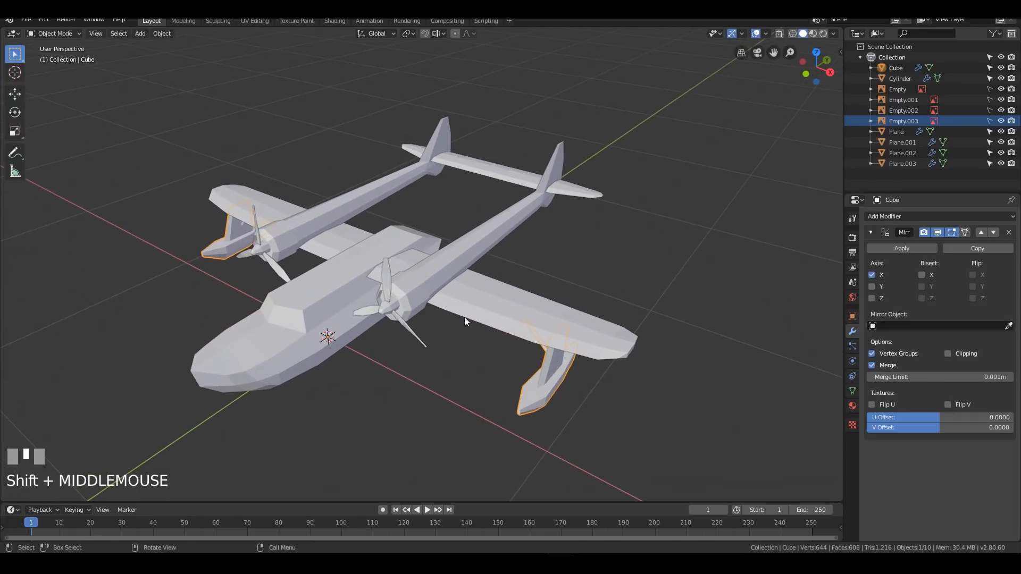
{"action": "middle_click_drag", "start_coordinate": [616, 268], "coordinate": [460, 293]}
{"action": "middle_click_drag", "start_coordinate": [395, 298], "coordinate": [471, 275], "text": "shift"}
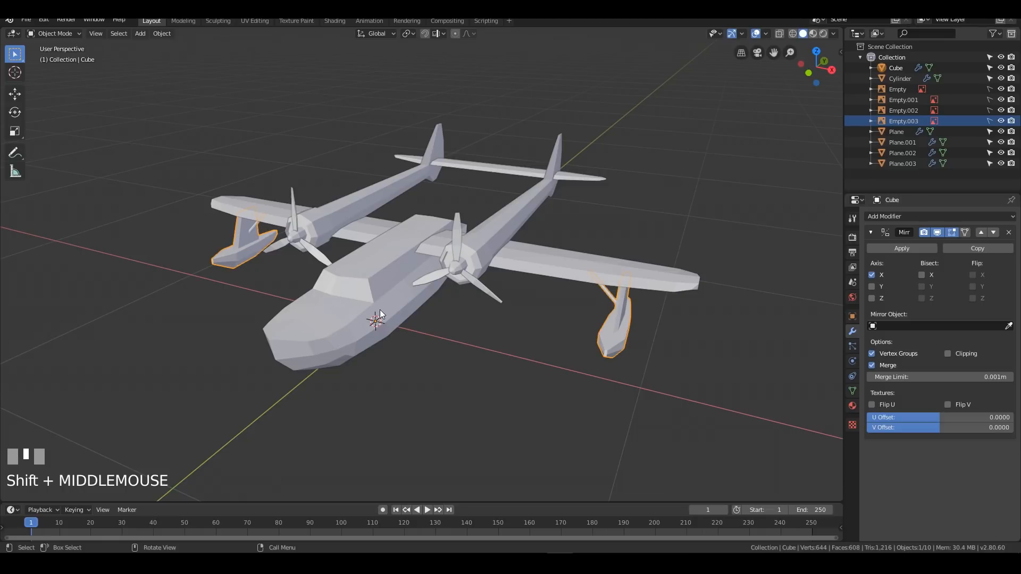
{"action": "middle_click_drag", "start_coordinate": [480, 224], "coordinate": [401, 274]}
Step: Select the fuselage and show it in wireframe from the right side, framed on the reference's cockpit and door
{"action": "left_click", "coordinate": [400, 276]}
{"action": "key", "text": "Tab"}
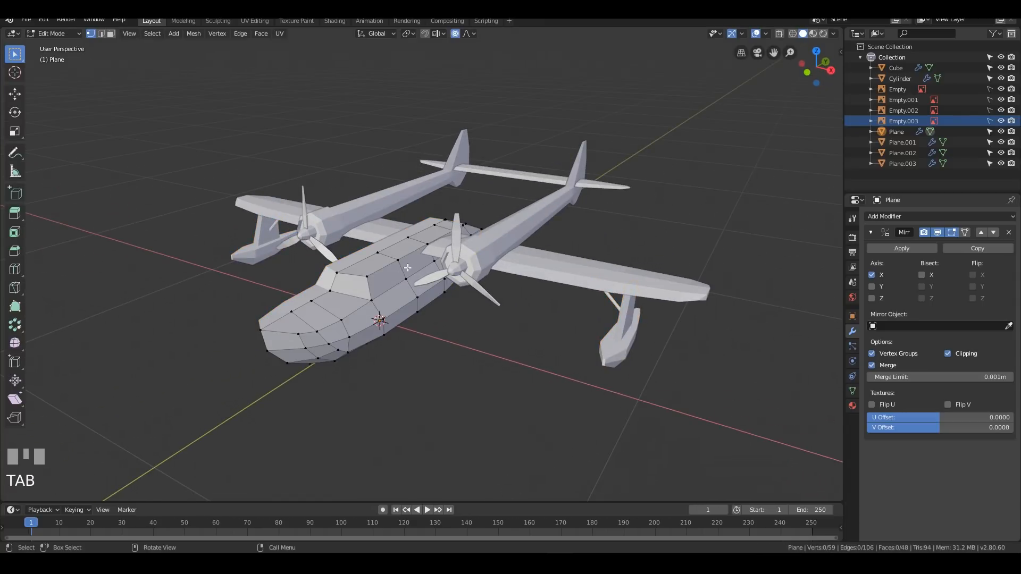
{"action": "middle_click_drag", "start_coordinate": [416, 270], "coordinate": [428, 285], "text": "shift"}
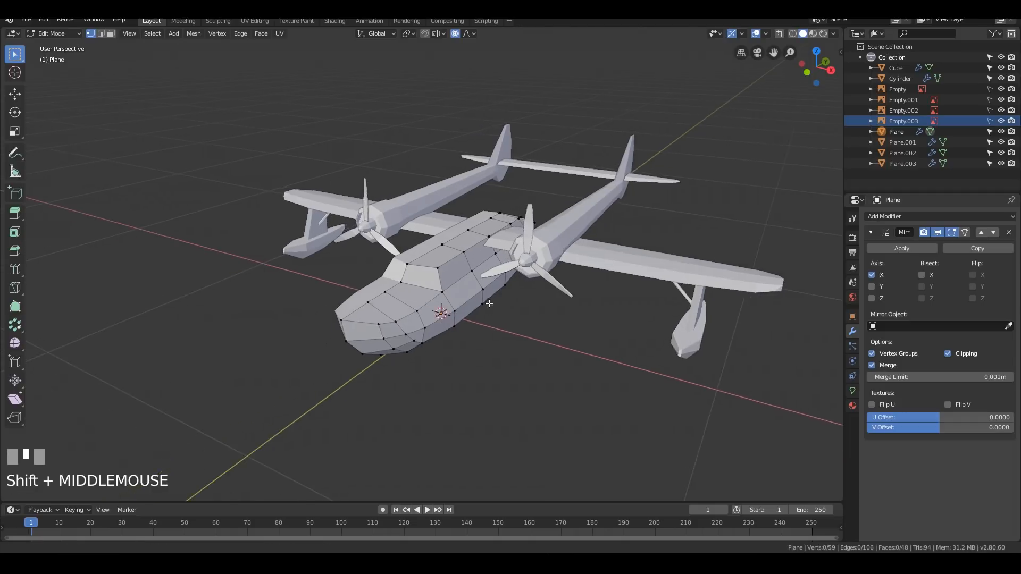
{"action": "scroll", "coordinate": [585, 329], "scroll_direction": "up", "scroll_amount": 5}
{"action": "scroll", "coordinate": [585, 328], "scroll_direction": "down", "scroll_amount": 2}
{"action": "middle_click_drag", "start_coordinate": [599, 367], "coordinate": [521, 313]}
{"action": "key", "text": "Tab"}
{"action": "key", "text": "KP_1"}
{"action": "key", "text": "z"}
{"action": "left_click", "coordinate": [438, 315]}
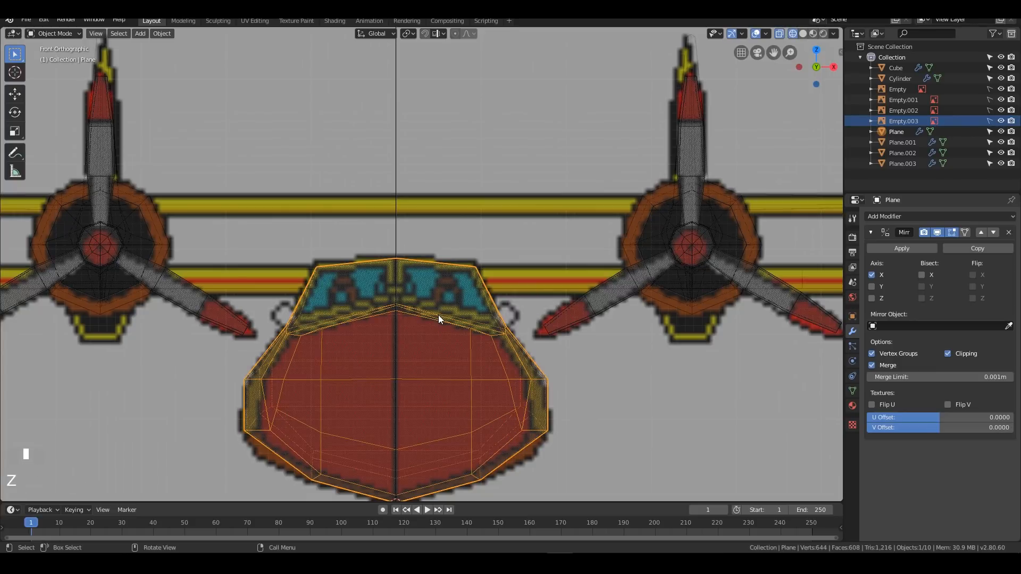
{"action": "key", "text": "KP_3"}
{"action": "mouse_move", "coordinate": [412, 321]}
{"action": "middle_mouse_down", "text": "shift"}
{"action": "mouse_move", "coordinate": [424, 207]}
{"action": "mouse_move", "coordinate": [446, 239]}
{"action": "middle_mouse_up", "text": "shift"}
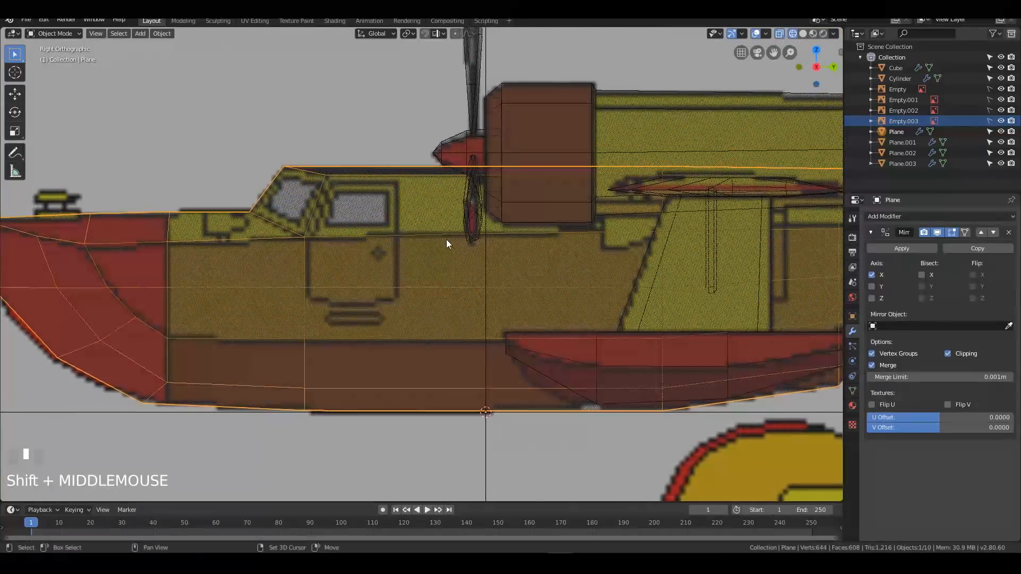
{"action": "scroll", "coordinate": [446, 239], "scroll_direction": "down", "scroll_amount": 5}
{"action": "middle_click_drag", "start_coordinate": [410, 287], "coordinate": [509, 289], "text": "shift"}
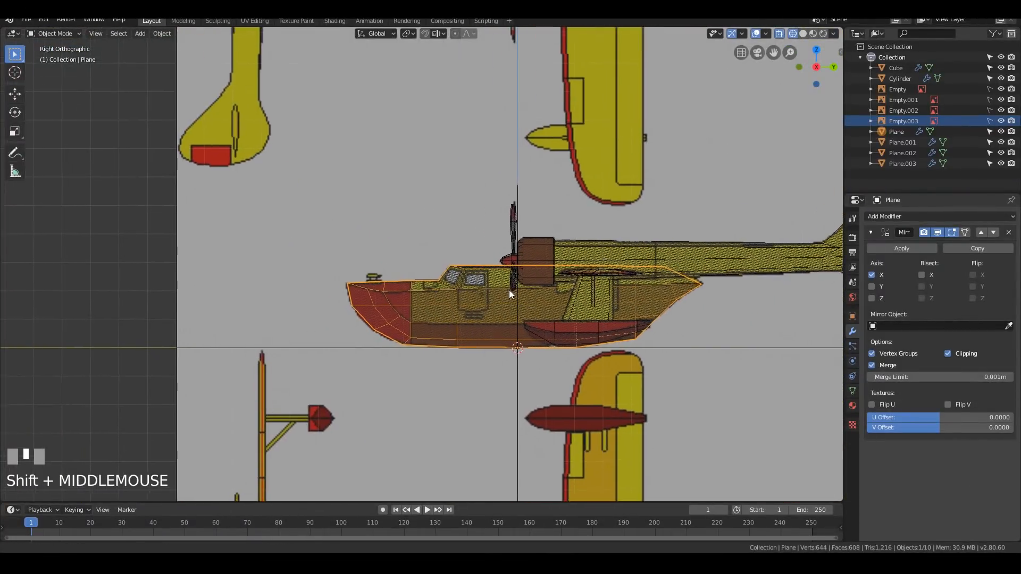
{"action": "scroll", "coordinate": [554, 324], "scroll_direction": "up", "scroll_amount": 6}
{"action": "middle_click_drag", "start_coordinate": [554, 324], "coordinate": [377, 206], "text": "shift"}
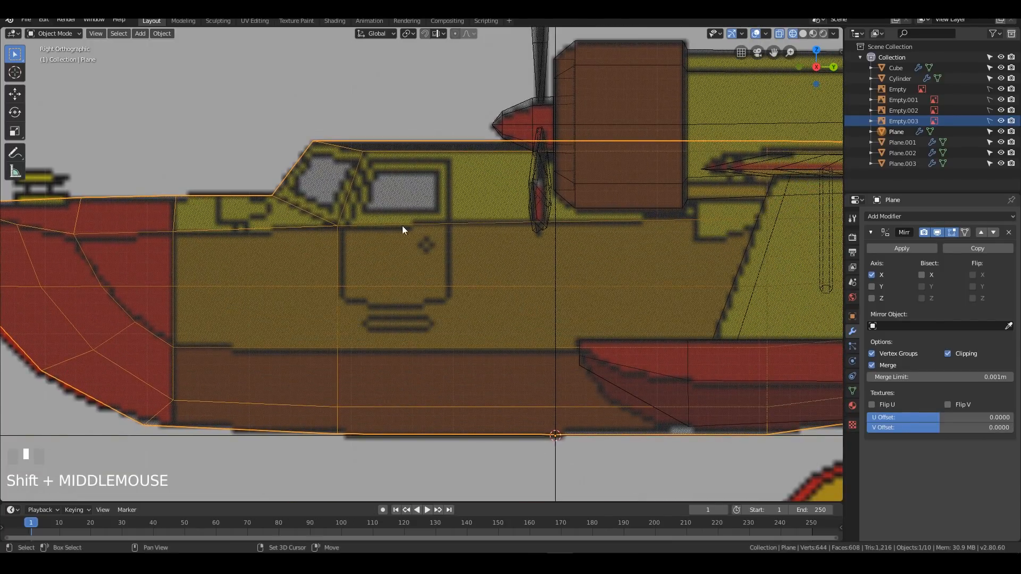
Step: Add one vertical loop cut around the fuselage near the rear edge of the reference door
{"action": "key", "text": "Tab"}
{"action": "key", "text": "ctrl+r"}
{"action": "left_click", "coordinate": [452, 159]}
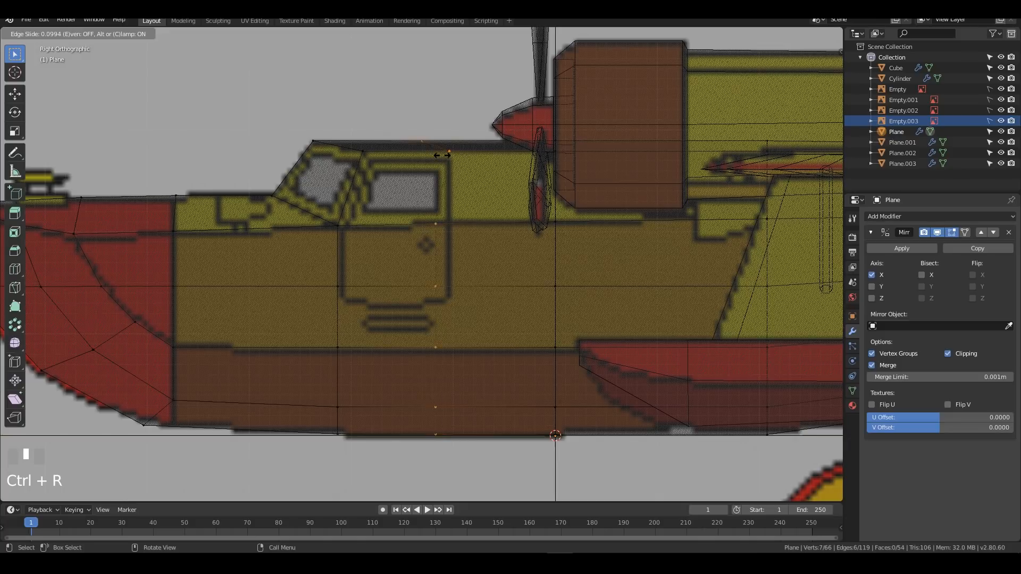
{"action": "left_click", "coordinate": [451, 159]}
Step: Flatten the new edge loop by scaling it to 0 along Y and move it 0.00469 m along Y without proportional editing
{"action": "key", "text": "s"}
{"action": "key", "text": "y"}
{"action": "key", "text": "0"}
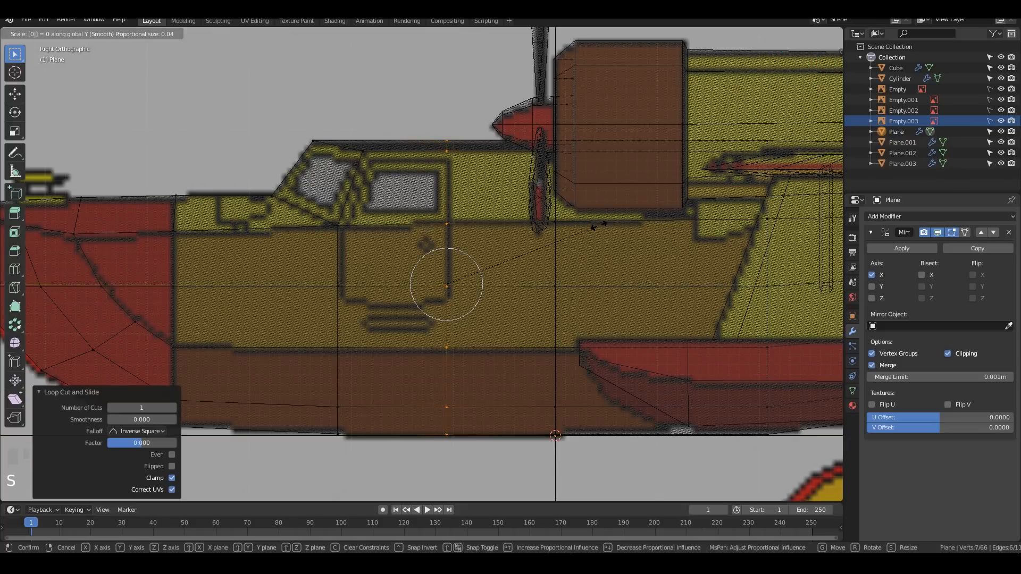
{"action": "key", "text": "KP_Enter"}
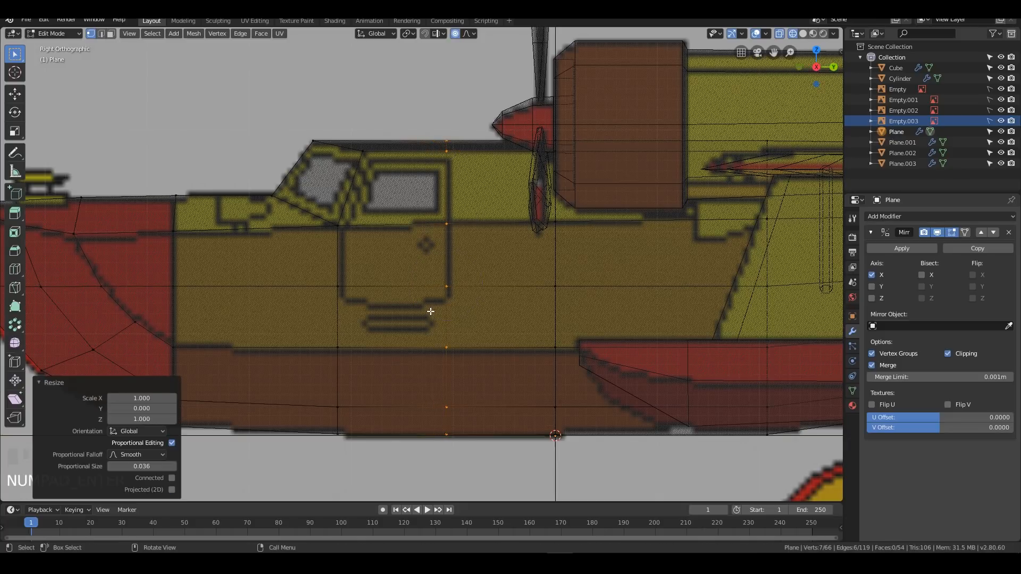
{"action": "key", "text": "g"}
{"action": "key", "text": "y"}
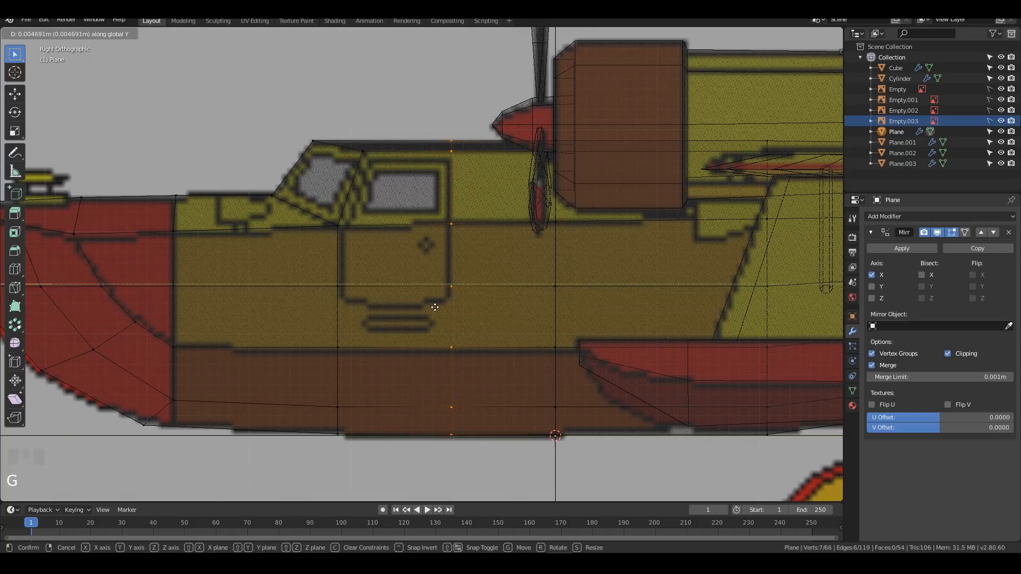
{"action": "left_click", "coordinate": [435, 307]}
Step: Separate the cockpit's side window face and the door face directly below it from the fuselage as their own object
{"action": "scroll", "coordinate": [353, 347], "scroll_direction": "down", "scroll_amount": 3}
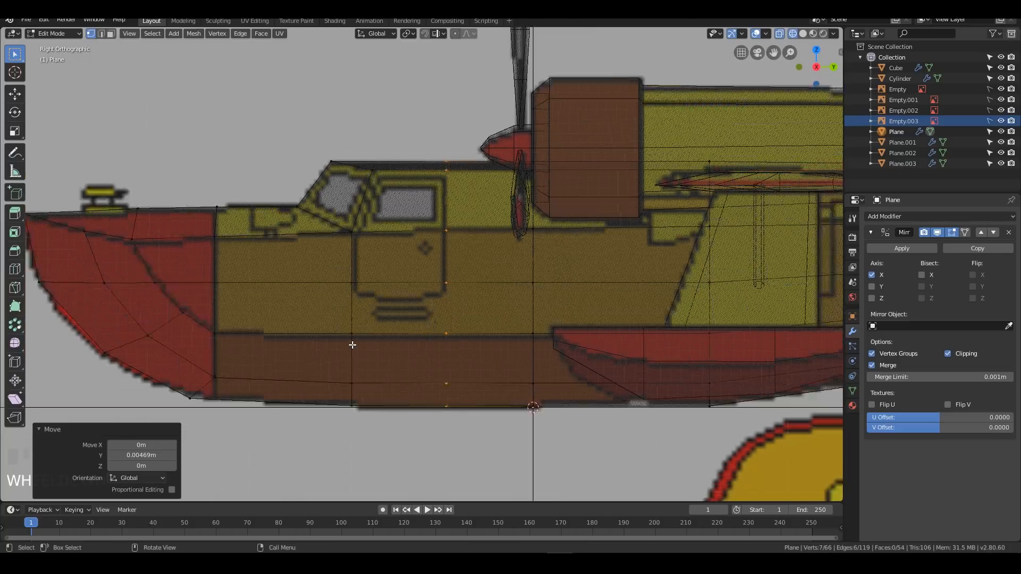
{"action": "scroll", "coordinate": [442, 287], "scroll_direction": "up", "scroll_amount": 4}
{"action": "middle_click_drag", "start_coordinate": [441, 235], "coordinate": [527, 274]}
{"action": "scroll", "coordinate": [506, 257], "scroll_direction": "down", "scroll_amount": 3}
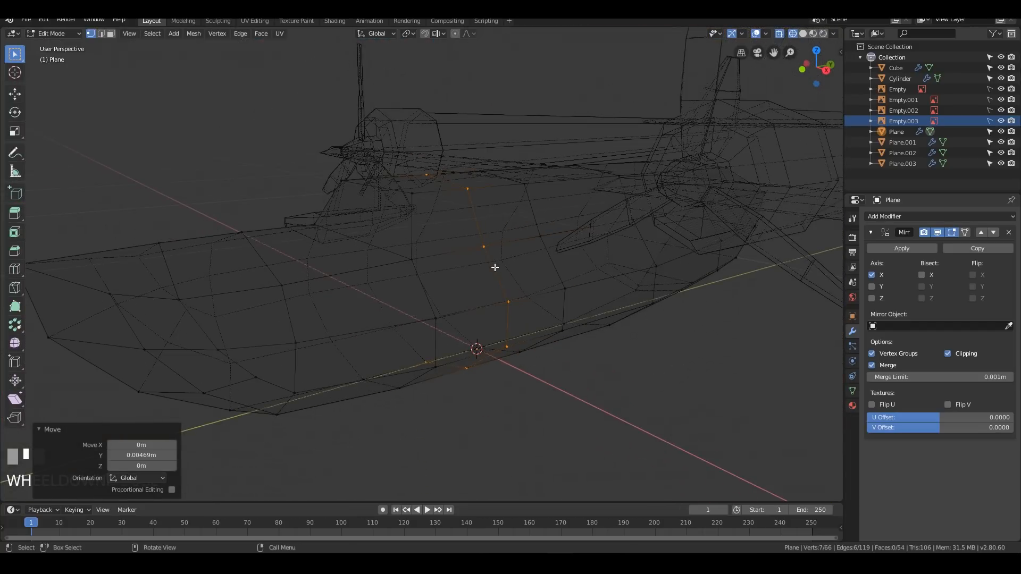
{"action": "key", "text": "3"}
{"action": "key", "text": "shift+z"}
{"action": "mouse_move", "coordinate": [462, 266]}
{"action": "middle_mouse_down"}
{"action": "mouse_move", "coordinate": [484, 245]}
{"action": "mouse_move", "coordinate": [536, 278]}
{"action": "middle_mouse_up"}
{"action": "left_click", "coordinate": [390, 226]}
{"action": "left_click", "coordinate": [458, 229], "text": "shift"}
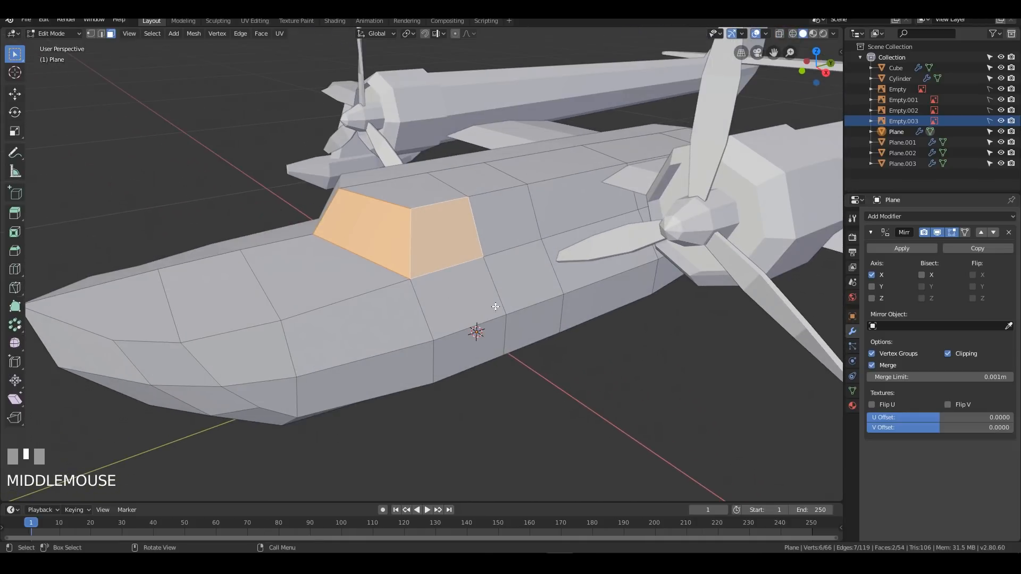
{"action": "left_click", "coordinate": [450, 253]}
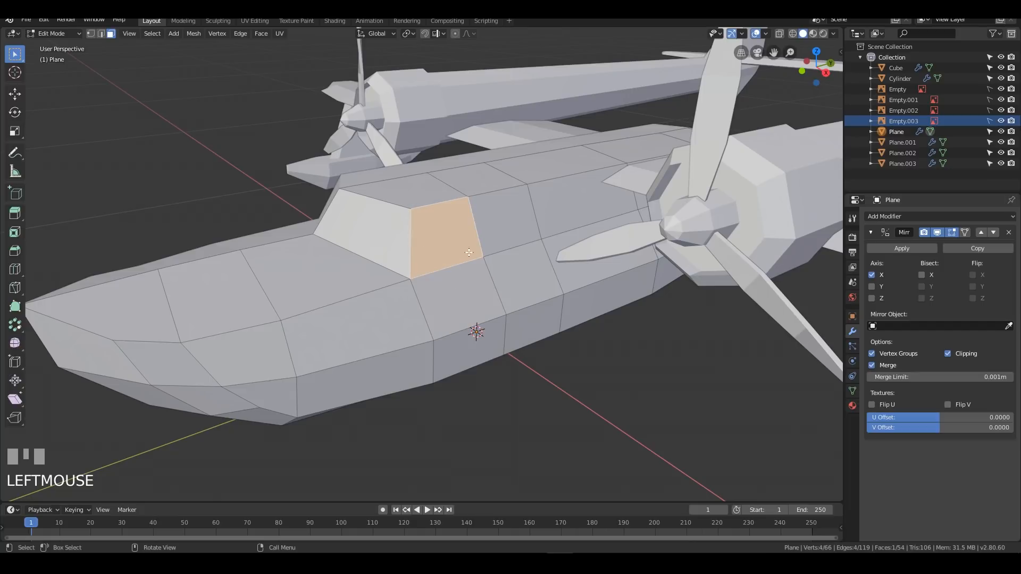
{"action": "left_click", "coordinate": [469, 305]}
{"action": "middle_click_drag", "start_coordinate": [471, 370], "coordinate": [551, 368]}
{"action": "left_click", "coordinate": [447, 238], "text": "shift"}
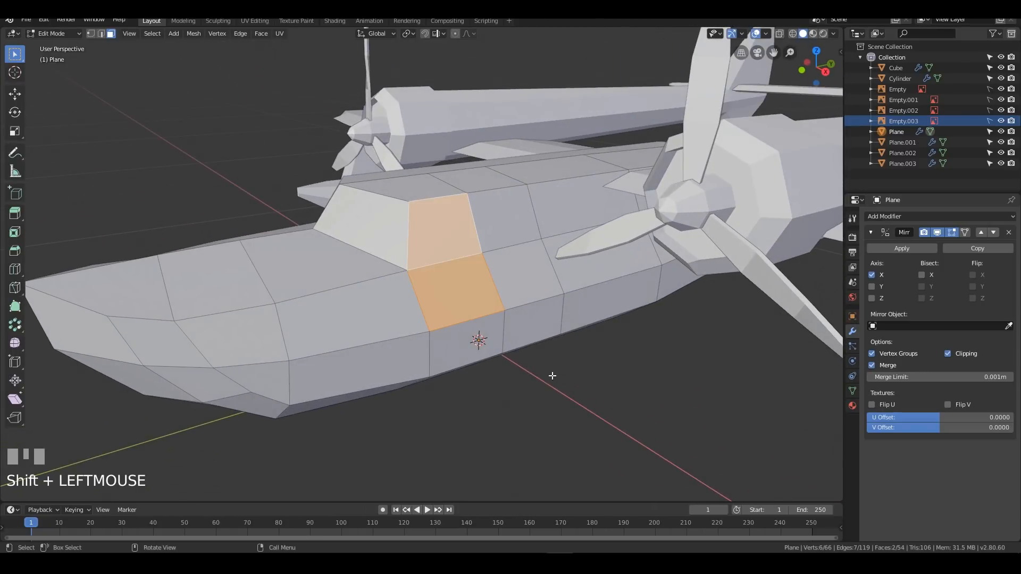
{"action": "scroll", "coordinate": [537, 366], "scroll_direction": "up", "scroll_amount": 2}
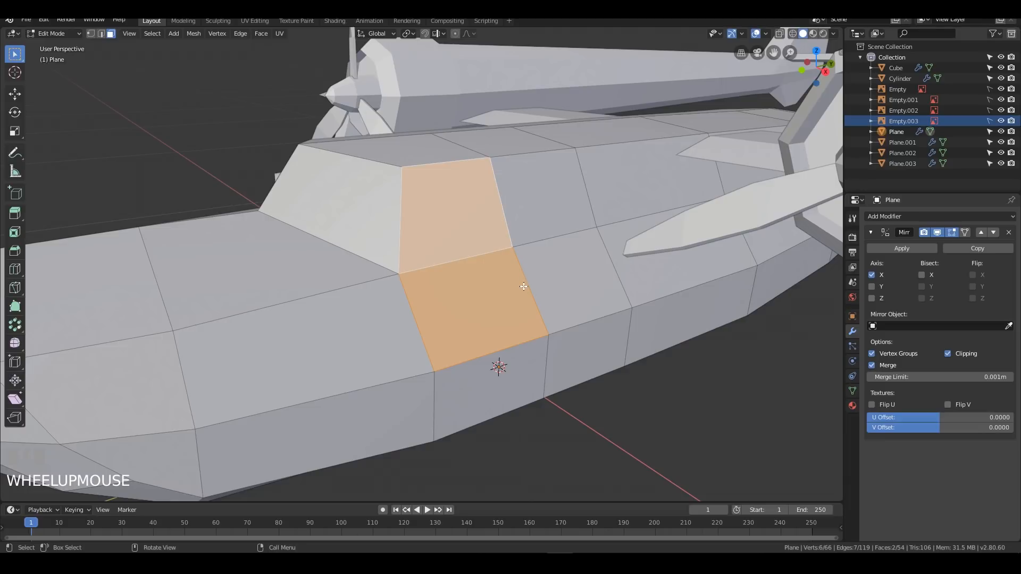
{"action": "key", "text": "p"}
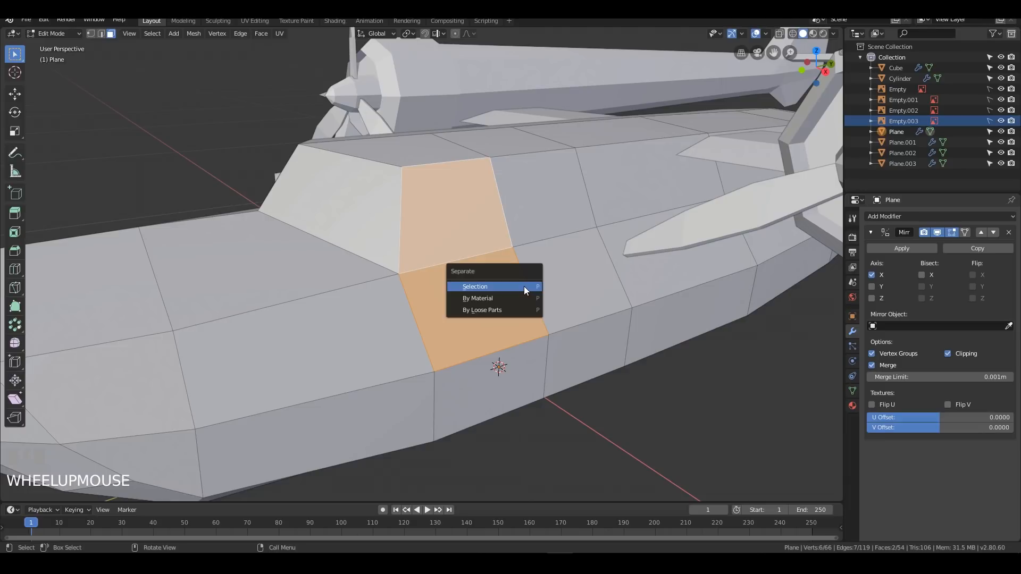
{"action": "key", "text": "Return"}
Step: Inset both faces of the separated door panel together with a thickness of 0.000458 m
{"action": "key", "text": "Tab"}
{"action": "left_click", "coordinate": [466, 269]}
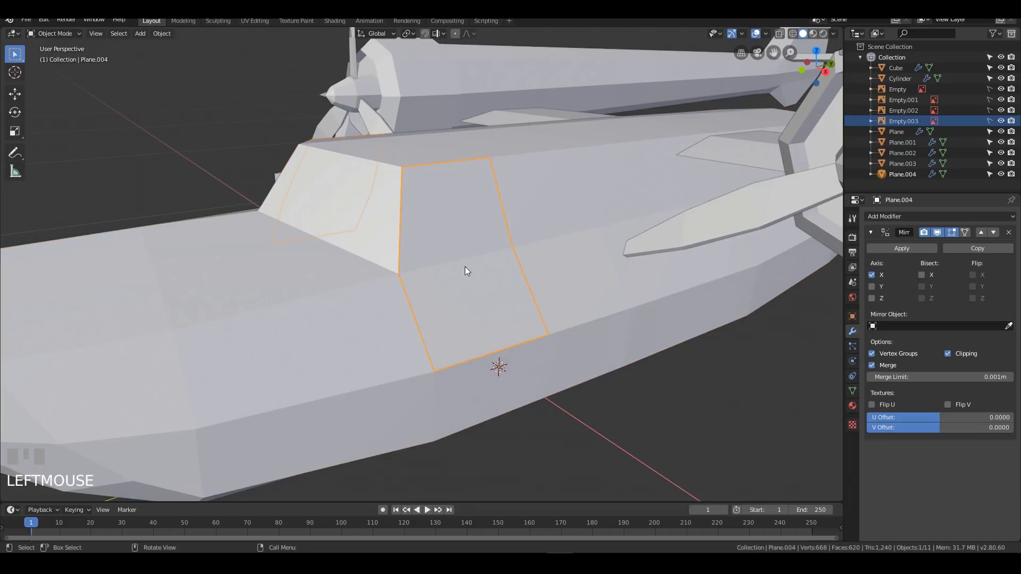
{"action": "key", "text": "Tab"}
{"action": "left_click", "coordinate": [454, 278]}
{"action": "left_click", "coordinate": [454, 213], "text": "shift"}
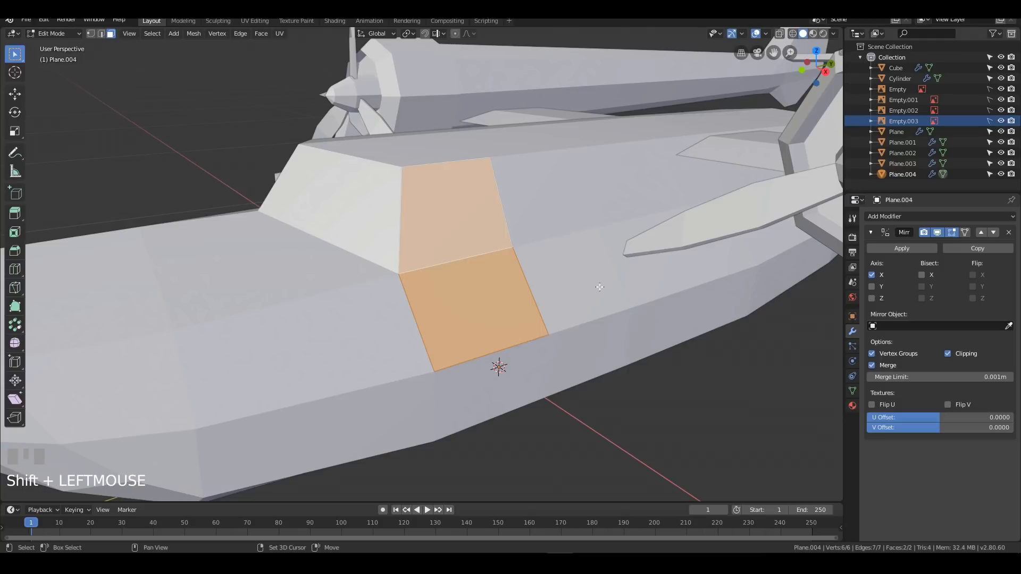
{"action": "scroll", "coordinate": [650, 369], "scroll_direction": "up", "scroll_amount": 2}
{"action": "key", "text": "i"}
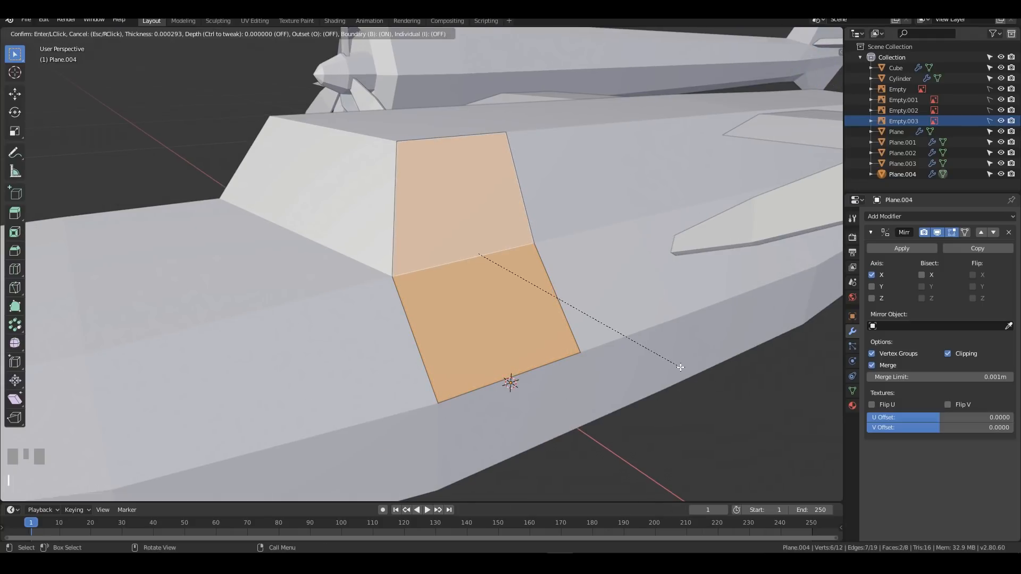
{"action": "left_click", "coordinate": [681, 367]}
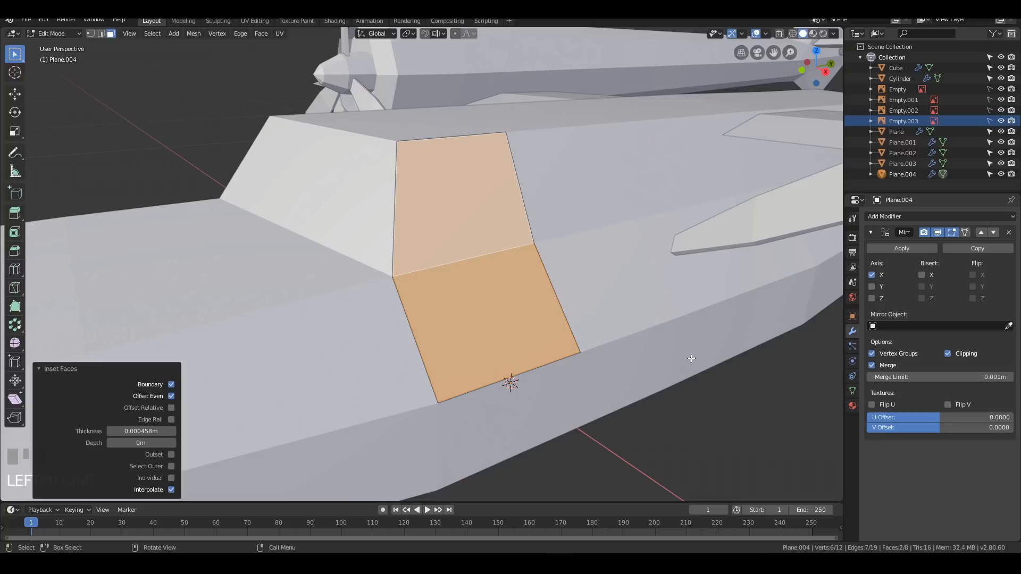
Step: Invert the face selection to delete the thin rim around the inset door panel, and return to Object Mode with nothing selected
{"action": "key", "text": "ctrl+i"}
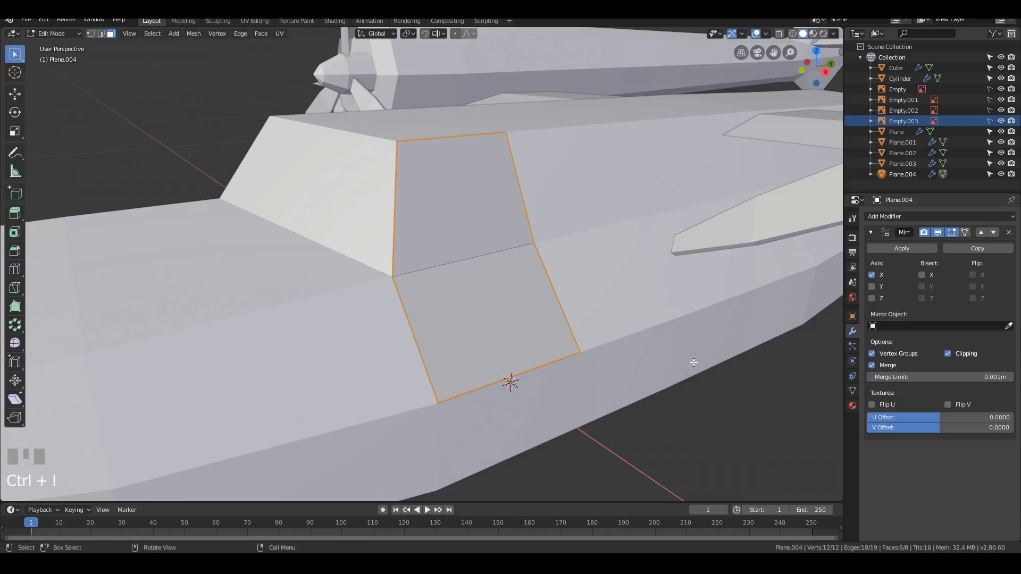
{"action": "key", "text": "x"}
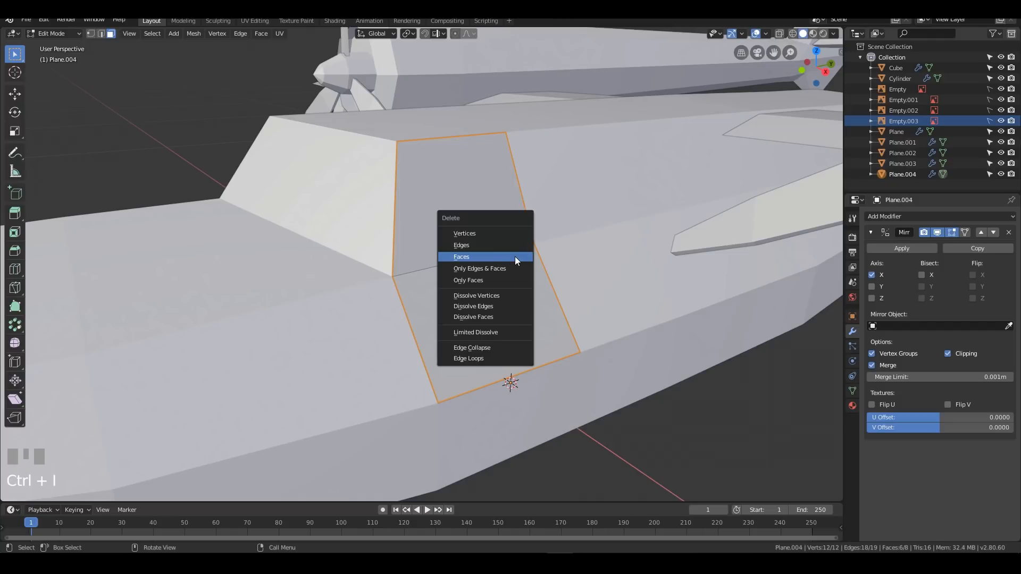
{"action": "left_click", "coordinate": [489, 257]}
{"action": "middle_click_drag", "start_coordinate": [487, 250], "coordinate": [411, 207]}
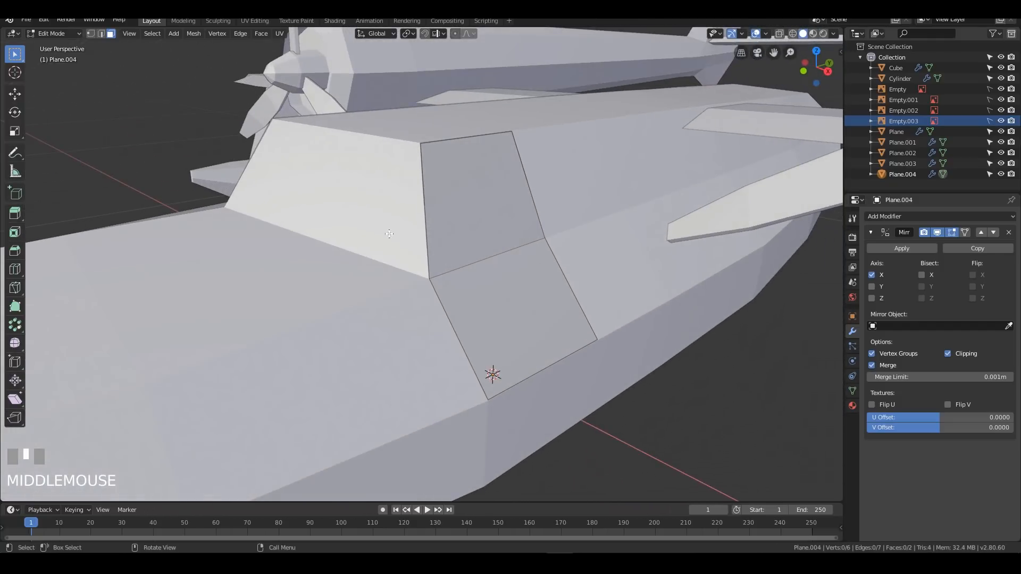
{"action": "scroll", "coordinate": [647, 394], "scroll_direction": "down", "scroll_amount": 3}
{"action": "key", "text": "Tab"}
{"action": "left_click", "coordinate": [655, 393]}
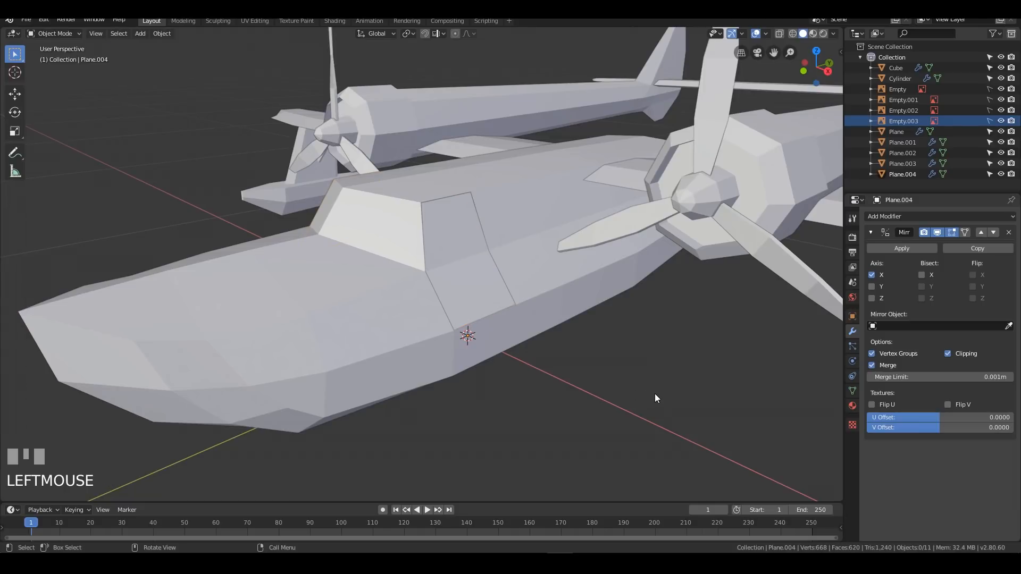
{"action": "middle_click_drag", "start_coordinate": [619, 378], "coordinate": [597, 403]}
Step: Add a Solidify modifier to the fuselage
{"action": "left_click", "coordinate": [517, 299]}
{"action": "scroll", "coordinate": [563, 371], "scroll_direction": "up", "scroll_amount": 3}
{"action": "scroll", "coordinate": [602, 378], "scroll_direction": "down", "scroll_amount": 4}
{"action": "scroll", "coordinate": [719, 350], "scroll_direction": "up", "scroll_amount": 2}
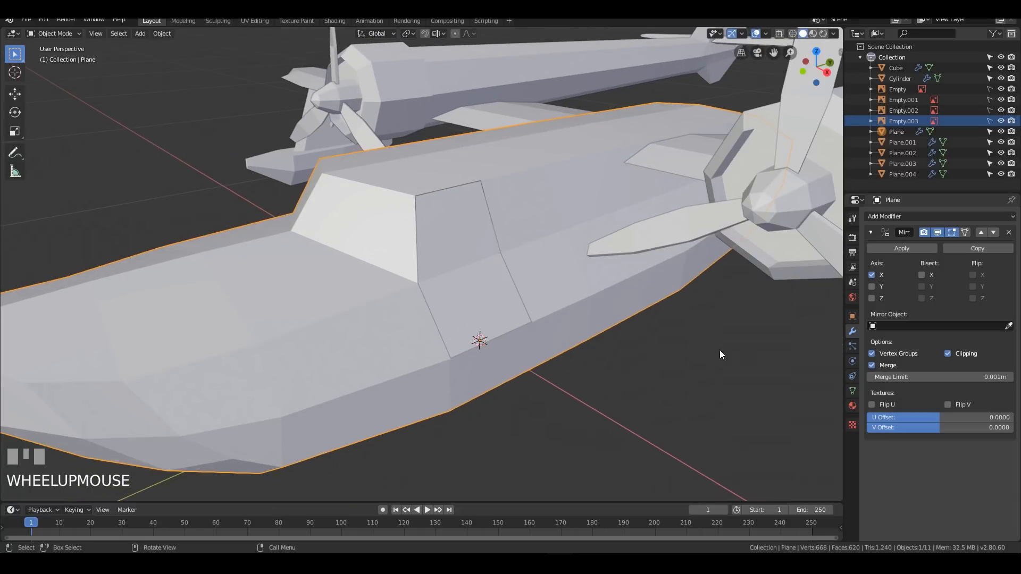
{"action": "left_click", "coordinate": [894, 215]}
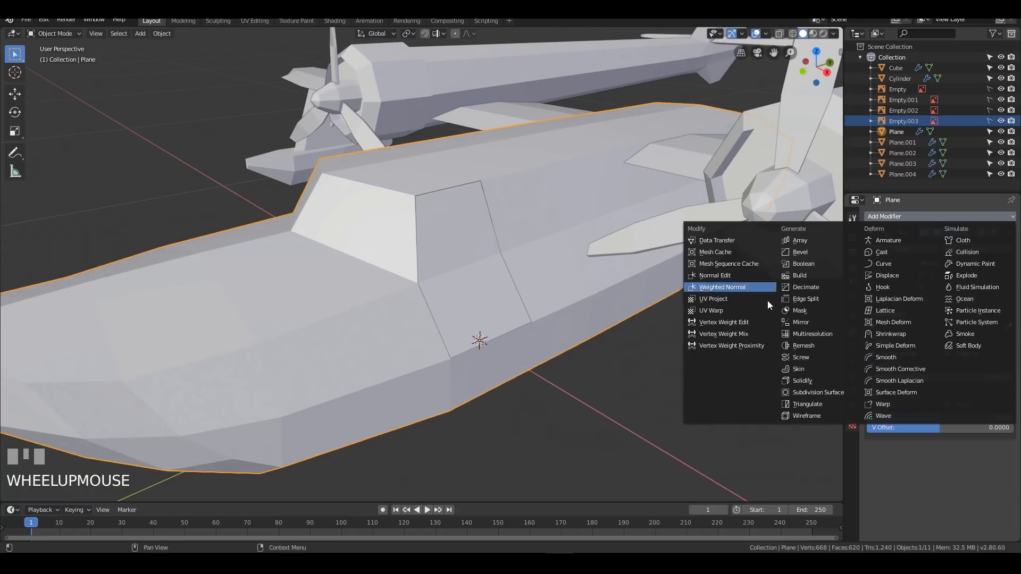
{"action": "left_click", "coordinate": [806, 382]}
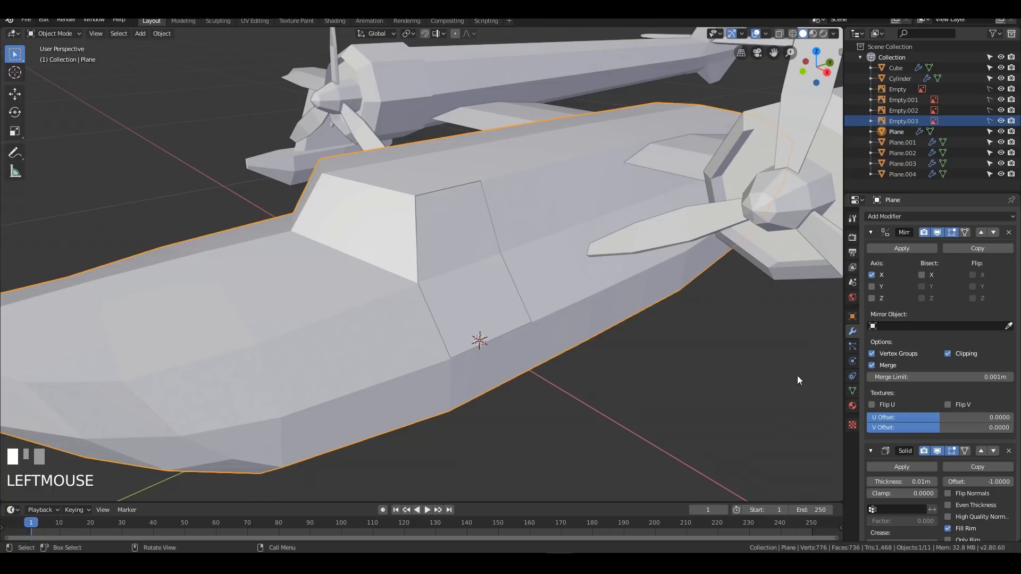
Step: Add a Solidify modifier to the separated cockpit door panel and deselect it
{"action": "left_click", "coordinate": [444, 230]}
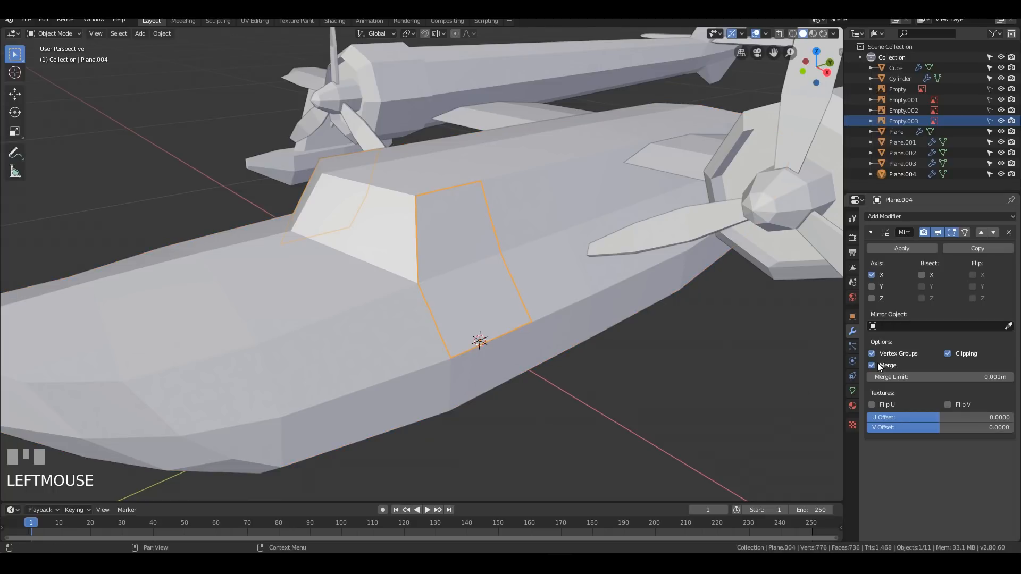
{"action": "left_click", "coordinate": [889, 217]}
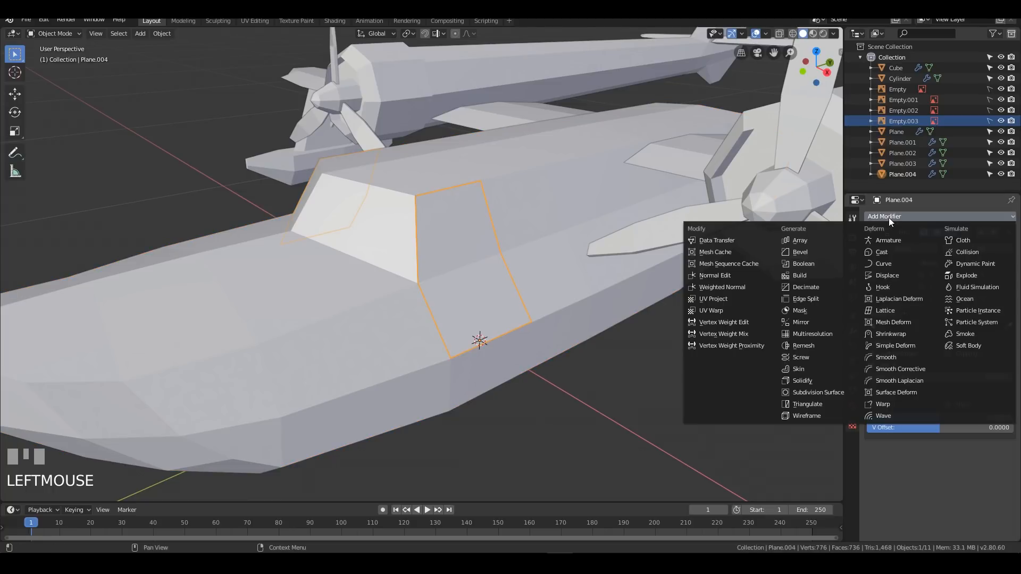
{"action": "left_click", "coordinate": [809, 379]}
{"action": "scroll", "coordinate": [512, 375], "scroll_direction": "down", "scroll_amount": 3}
{"action": "middle_click_drag", "start_coordinate": [512, 374], "coordinate": [626, 444]}
{"action": "left_click", "coordinate": [671, 362]}
{"action": "scroll", "coordinate": [757, 366], "scroll_direction": "up", "scroll_amount": 5}
{"action": "middle_click_drag", "start_coordinate": [756, 366], "coordinate": [682, 353]}
{"action": "scroll", "coordinate": [544, 333], "scroll_direction": "up", "scroll_amount": 4}
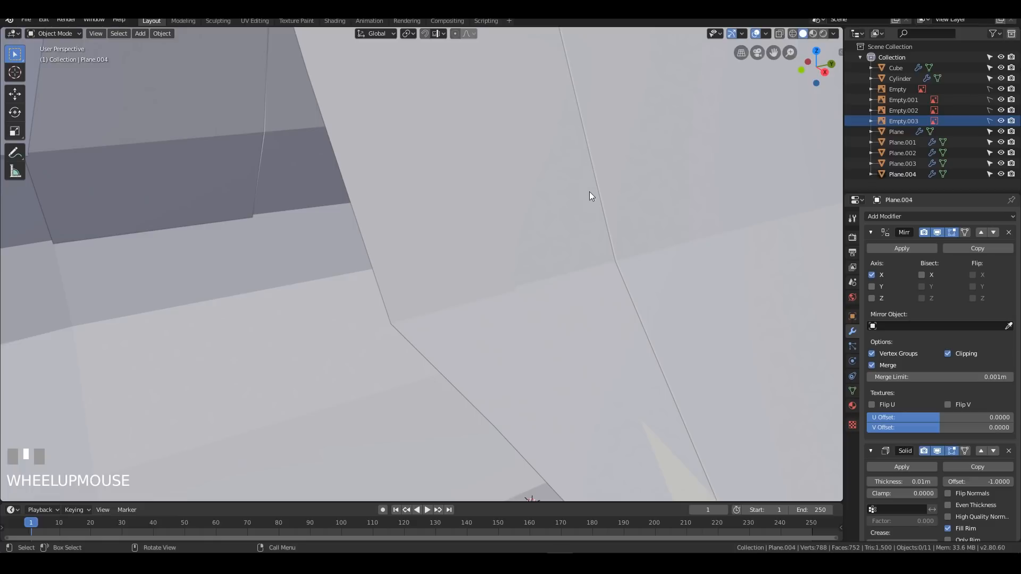
Step: Select the door panel together with the fuselage and open both objects in Edit Mode at once
{"action": "scroll", "coordinate": [505, 304], "scroll_direction": "down", "scroll_amount": 5}
{"action": "middle_click_drag", "start_coordinate": [505, 304], "coordinate": [625, 340]}
{"action": "left_click", "coordinate": [488, 297]}
{"action": "key", "text": "Tab"}
{"action": "left_click", "coordinate": [434, 234]}
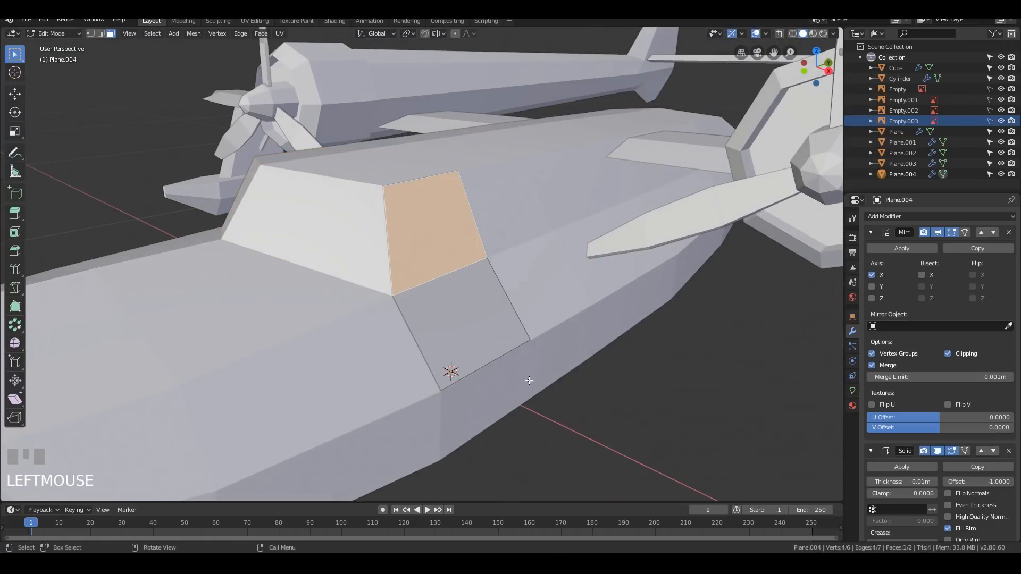
{"action": "key", "text": "Tab"}
{"action": "left_click", "coordinate": [454, 220]}
{"action": "left_click", "coordinate": [414, 220]}
{"action": "left_click", "coordinate": [331, 235], "text": "shift"}
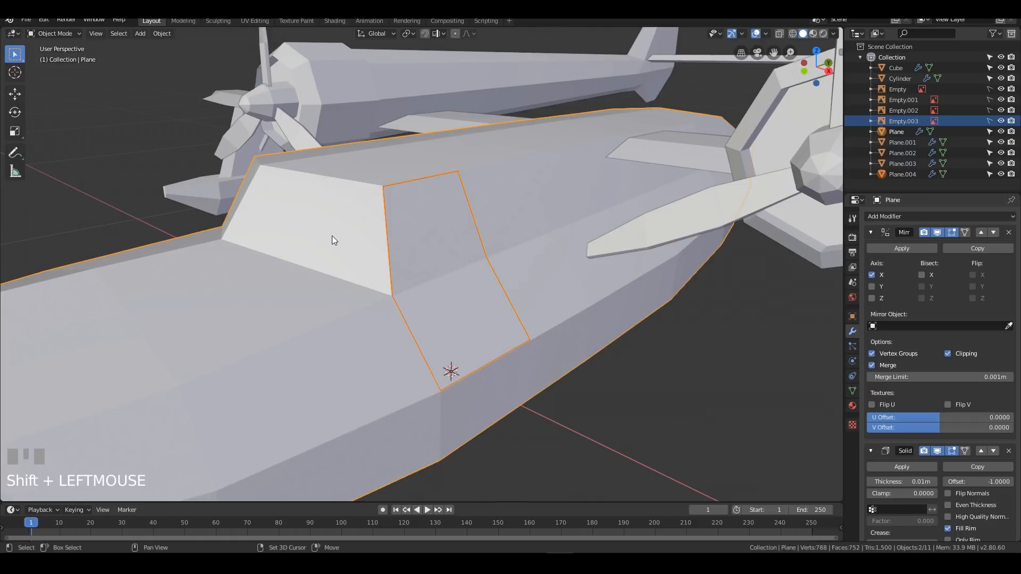
{"action": "key", "text": "Tab"}
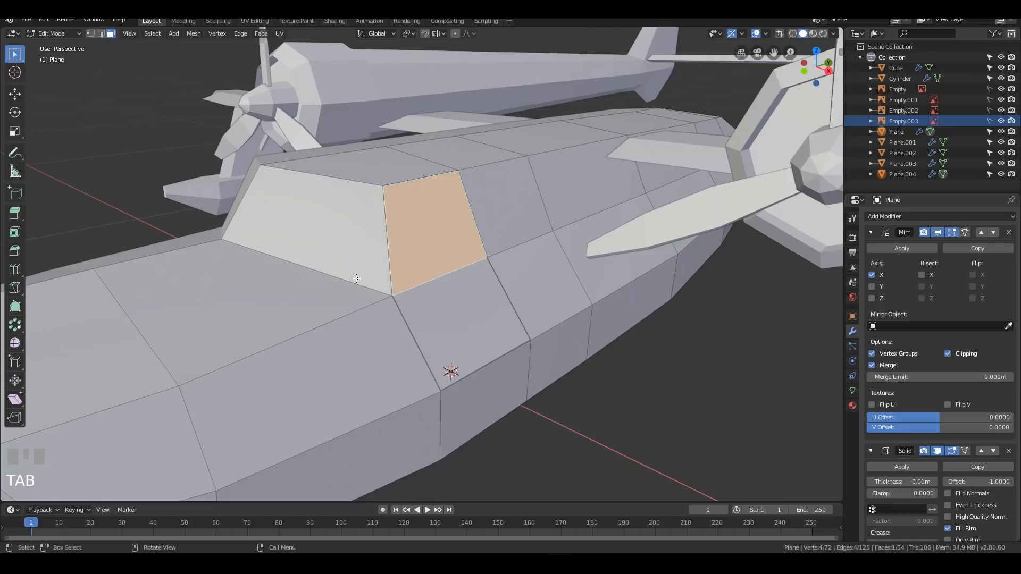
Step: Inset the fuselage's windscreen face and the door's side window face together with a thickness of 0.009252 m
{"action": "left_click", "coordinate": [334, 236]}
{"action": "left_click", "coordinate": [445, 229]}
{"action": "left_click", "coordinate": [331, 245]}
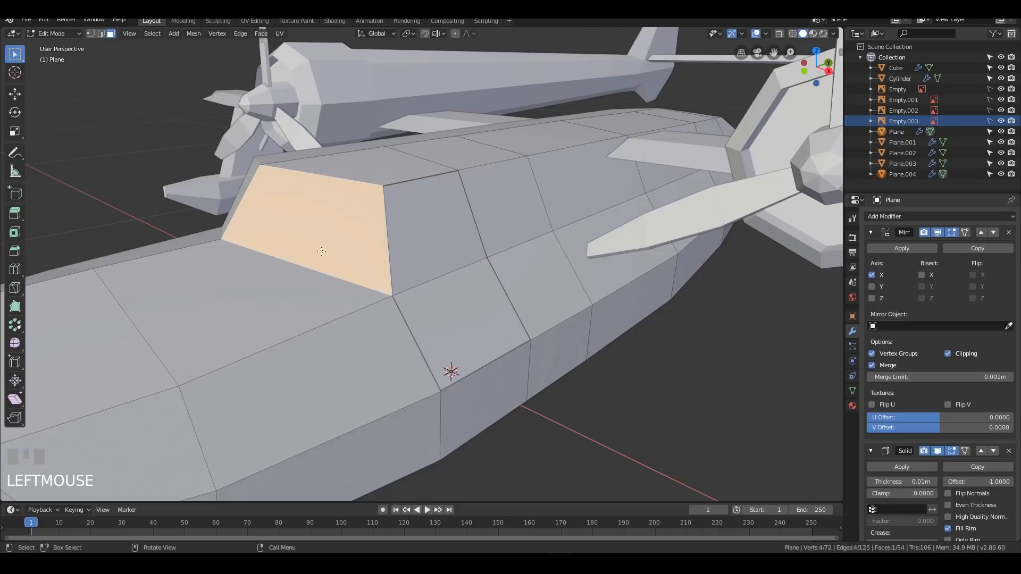
{"action": "left_click", "coordinate": [443, 213]}
{"action": "left_click", "coordinate": [330, 239], "text": "shift"}
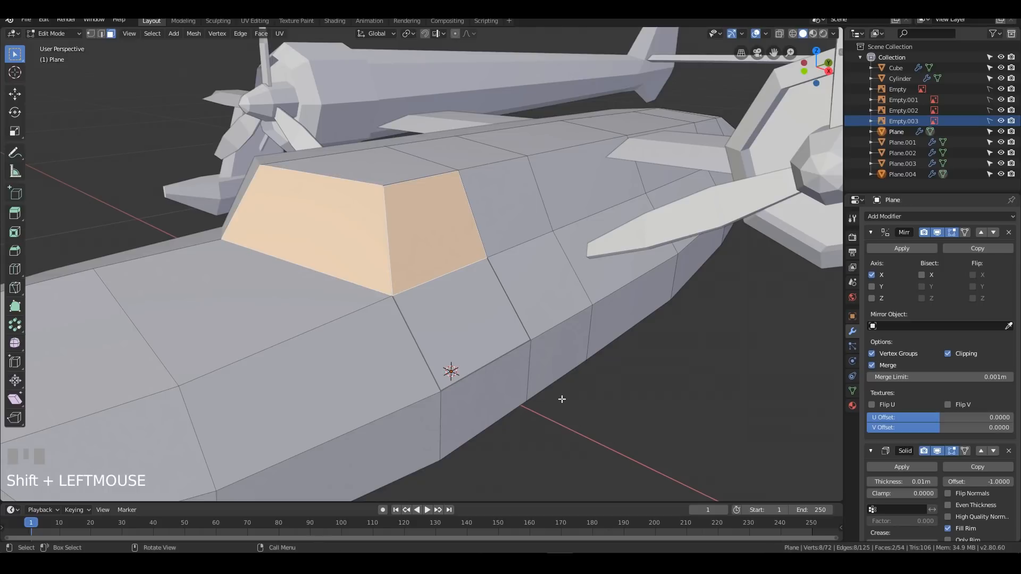
{"action": "key", "text": "i"}
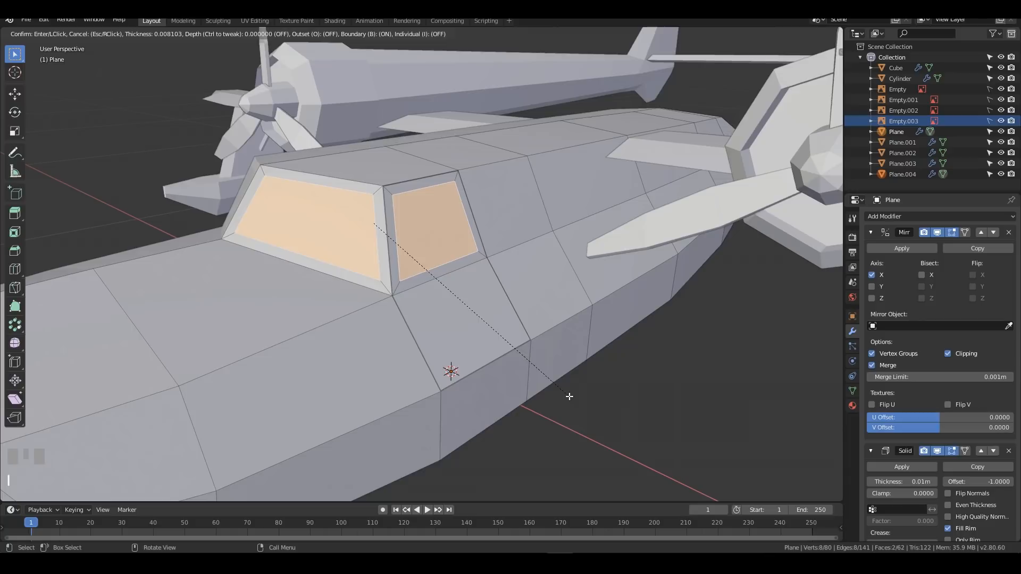
{"action": "left_click", "coordinate": [569, 394]}
Step: Try to recess the inset windscreen and side window faces together by extruding them 0.0096 m inward, and undo the extrusion
{"action": "middle_click_drag", "start_coordinate": [569, 395], "coordinate": [508, 370]}
{"action": "key", "text": "e"}
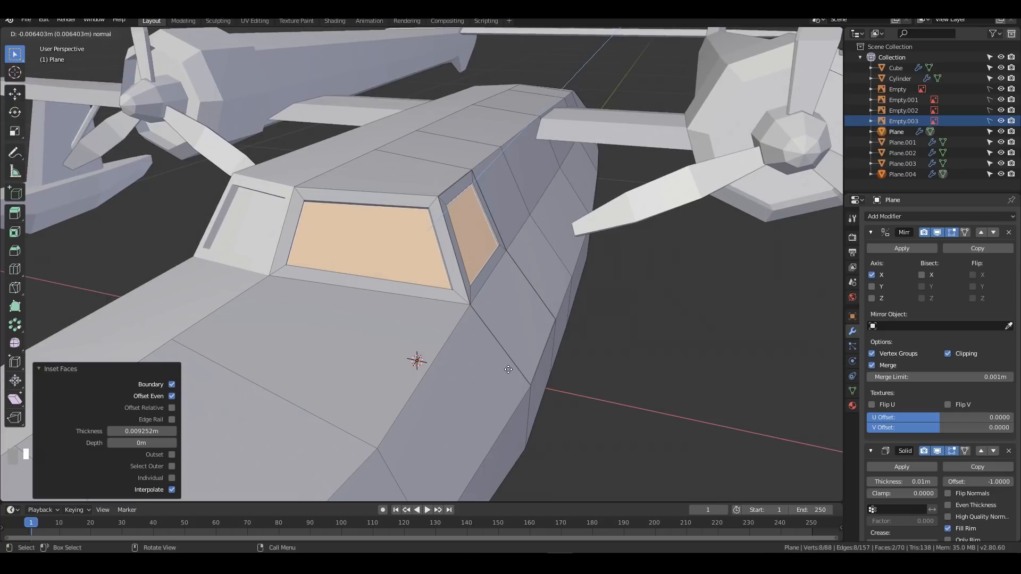
{"action": "left_click", "coordinate": [506, 368]}
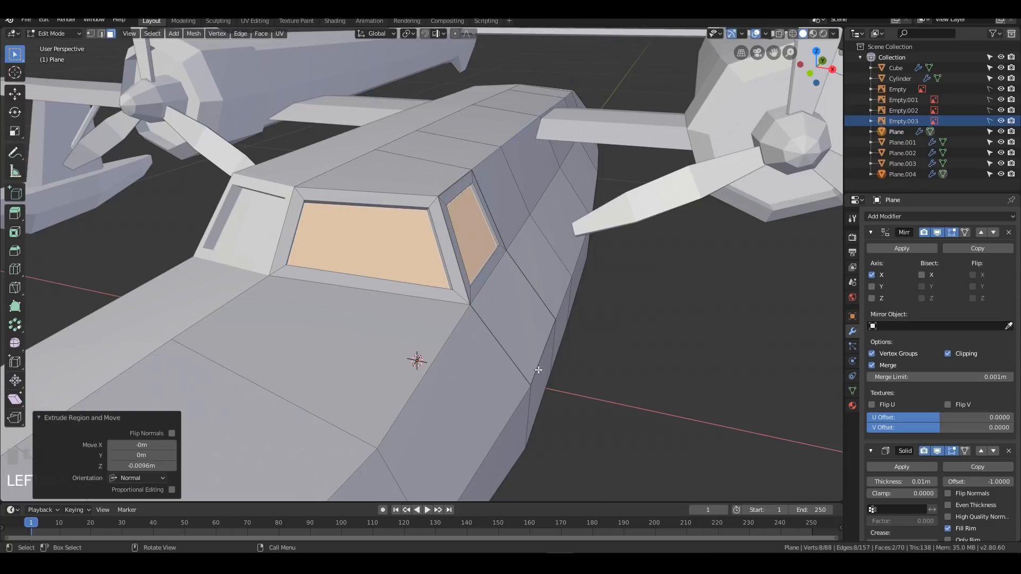
{"action": "key", "text": "Tab"}
{"action": "scroll", "coordinate": [645, 356], "scroll_direction": "down", "scroll_amount": 3}
{"action": "middle_click_drag", "start_coordinate": [645, 355], "coordinate": [594, 344]}
{"action": "scroll", "coordinate": [592, 340], "scroll_direction": "down", "scroll_amount": 1, "text": "ctrl"}
{"action": "key", "text": "ctrl+z"}
{"action": "key", "text": "ctrl+z"}
Step: Extrude the fuselage's inset windscreen face slightly inward along its normal on its own to recess the glass
{"action": "middle_click_drag", "start_coordinate": [462, 282], "coordinate": [445, 232]}
{"action": "scroll", "coordinate": [455, 265], "scroll_direction": "up", "scroll_amount": 4}
{"action": "key", "text": "Tab"}
{"action": "left_click", "coordinate": [443, 230]}
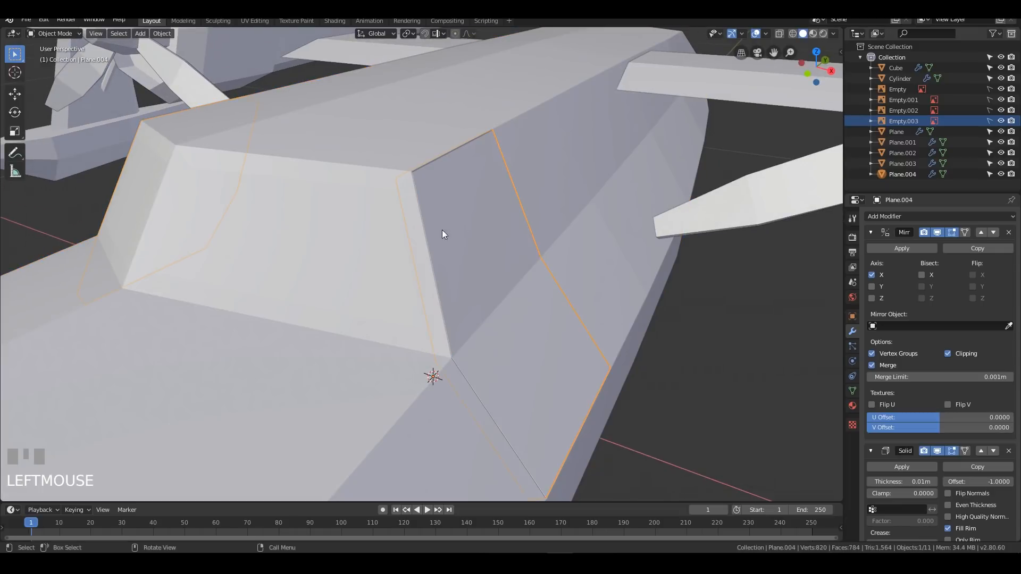
{"action": "key", "text": "Tab"}
{"action": "middle_click_drag", "start_coordinate": [556, 315], "coordinate": [532, 324]}
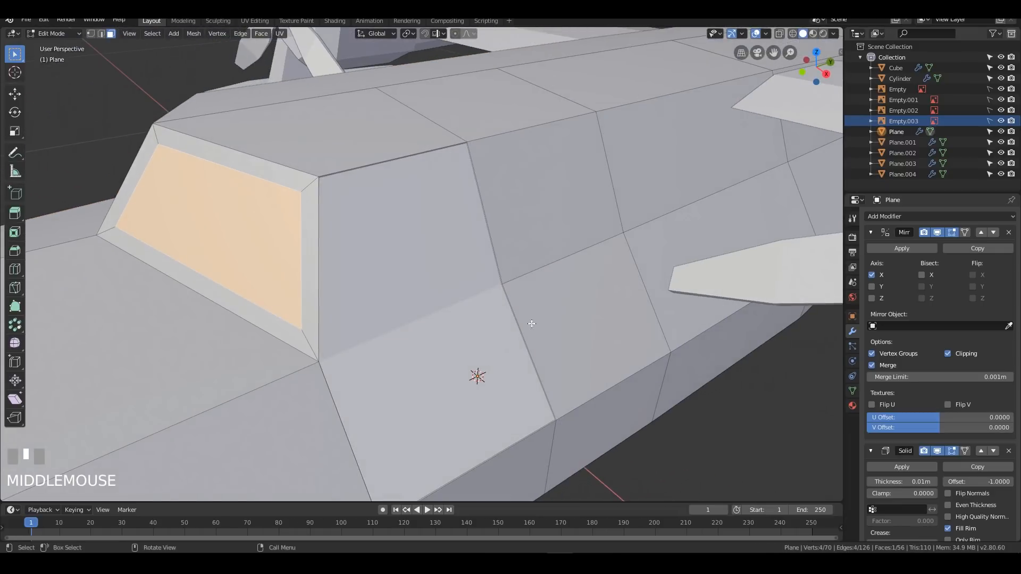
{"action": "scroll", "coordinate": [440, 299], "scroll_direction": "down", "scroll_amount": 2}
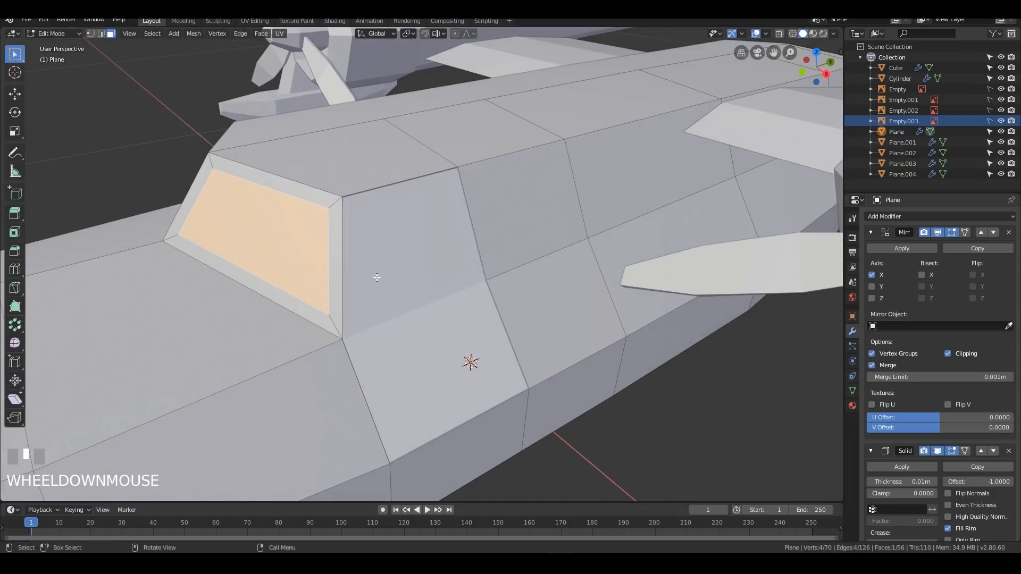
{"action": "key", "text": "e"}
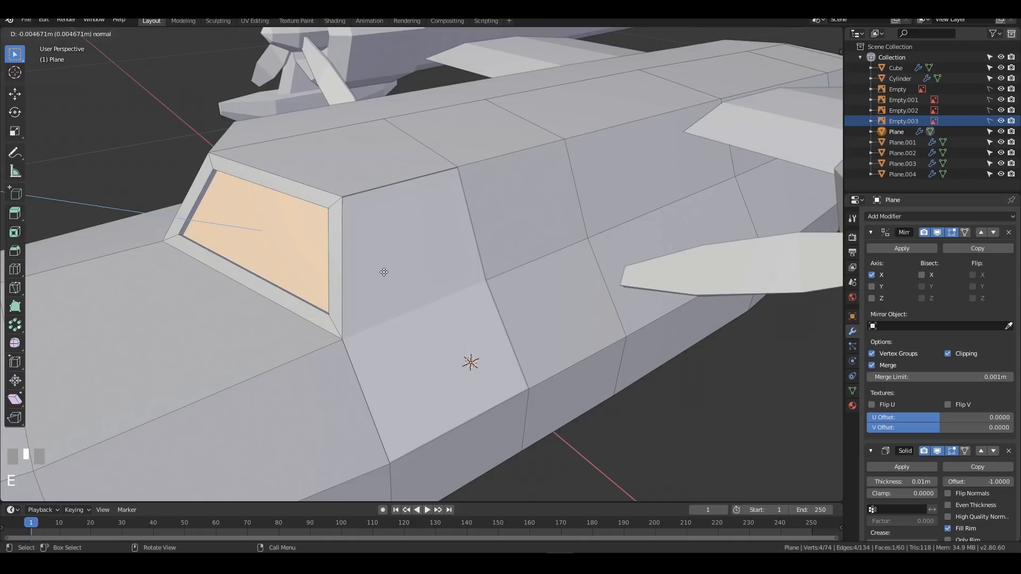
{"action": "left_click", "coordinate": [382, 268]}
{"action": "key", "text": "Tab"}
Step: Extrude the door's inset side window face 0.00431 m inward along its normal
{"action": "left_click", "coordinate": [467, 298]}
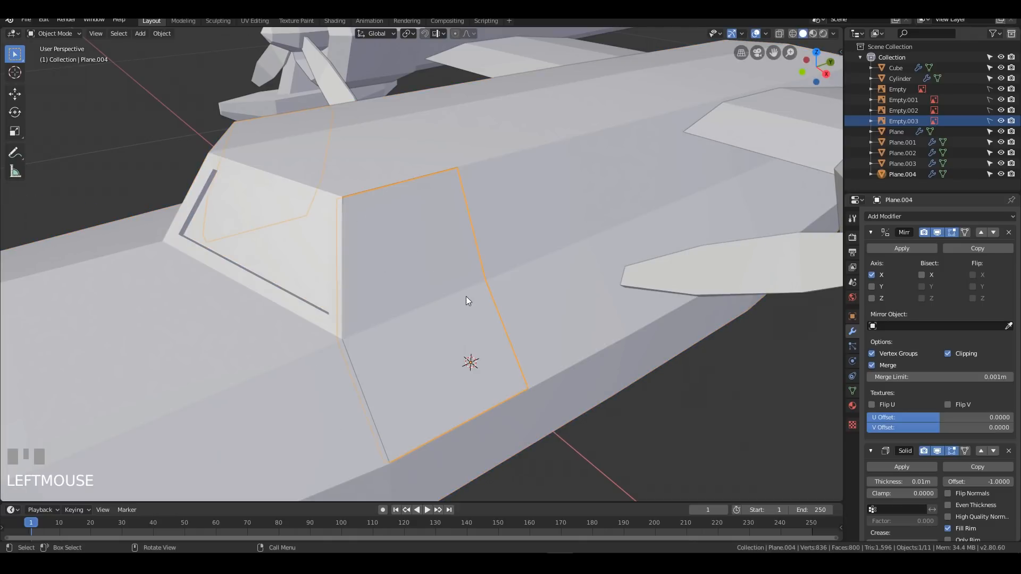
{"action": "key", "text": "Tab"}
{"action": "left_click", "coordinate": [436, 276]}
{"action": "middle_click_drag", "start_coordinate": [487, 331], "coordinate": [493, 324]}
{"action": "key", "text": "e"}
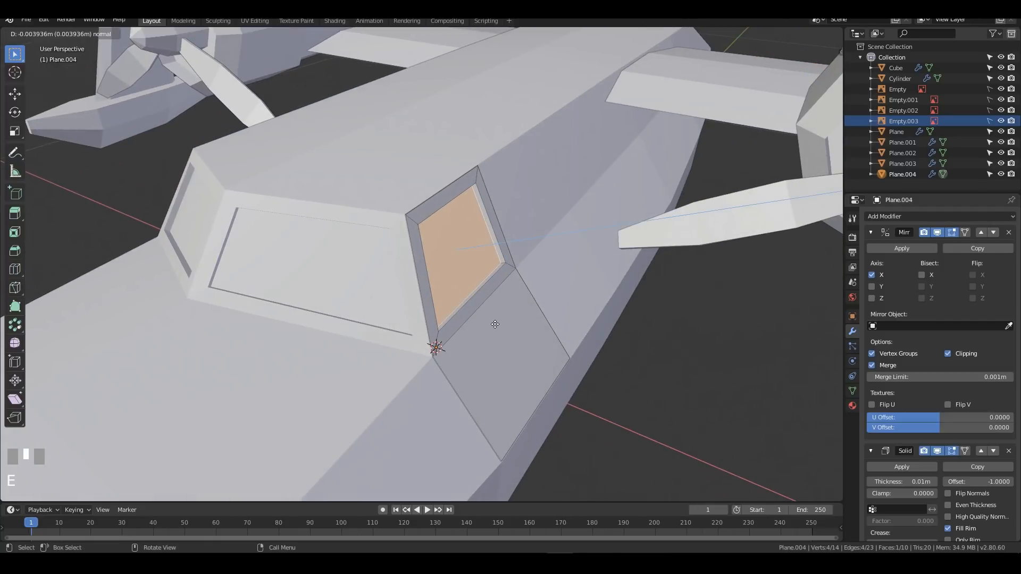
{"action": "left_click", "coordinate": [494, 324]}
{"action": "middle_click_drag", "start_coordinate": [495, 324], "coordinate": [508, 344]}
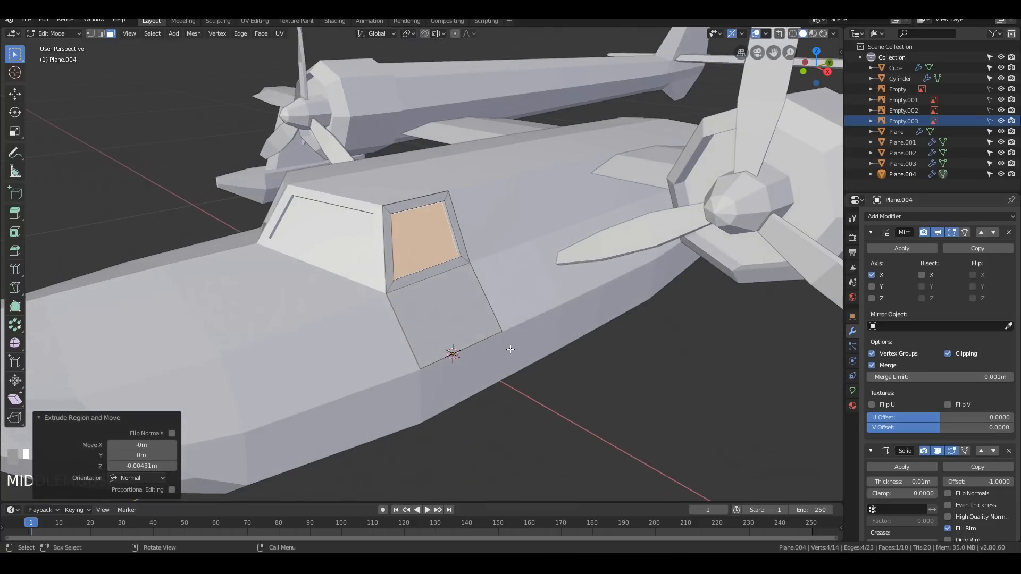
{"action": "scroll", "coordinate": [519, 350], "scroll_direction": "down", "scroll_amount": 3}
{"action": "key", "text": "Tab"}
{"action": "scroll", "coordinate": [521, 327], "scroll_direction": "up", "scroll_amount": 5}
Step: Duplicate the door edge directly below the side window in place and separate the copy into its own object
{"action": "key", "text": "Tab"}
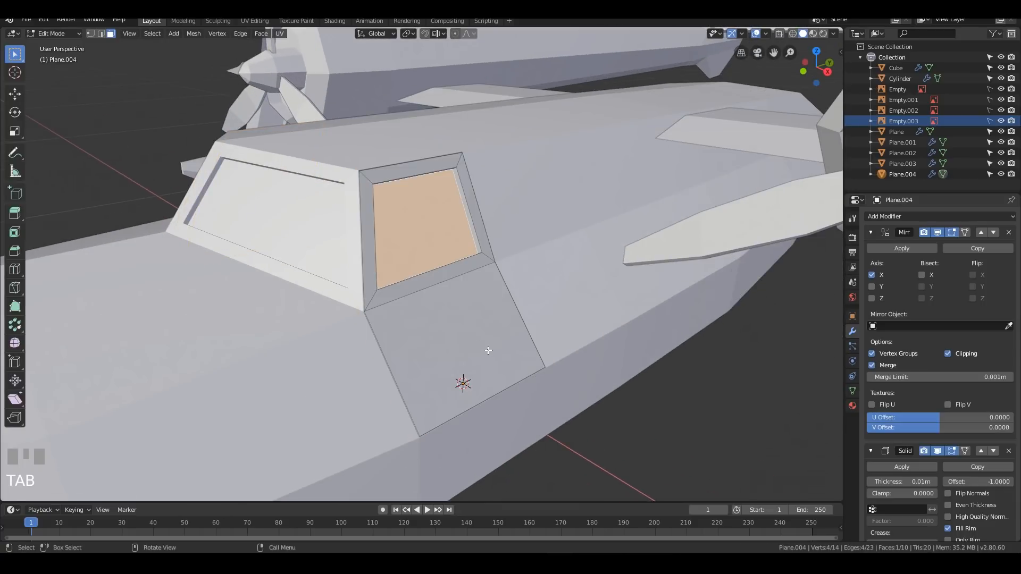
{"action": "key", "text": "2"}
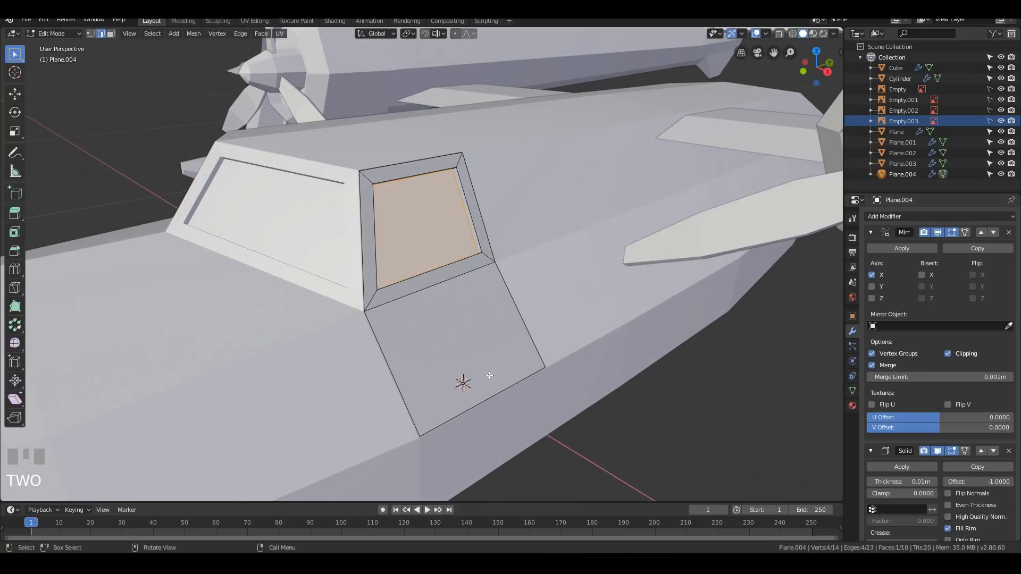
{"action": "left_click", "coordinate": [438, 288]}
{"action": "key", "text": "shift+d"}
{"action": "key", "text": "Escape"}
{"action": "key", "text": "p"}
{"action": "left_click", "coordinate": [510, 310]}
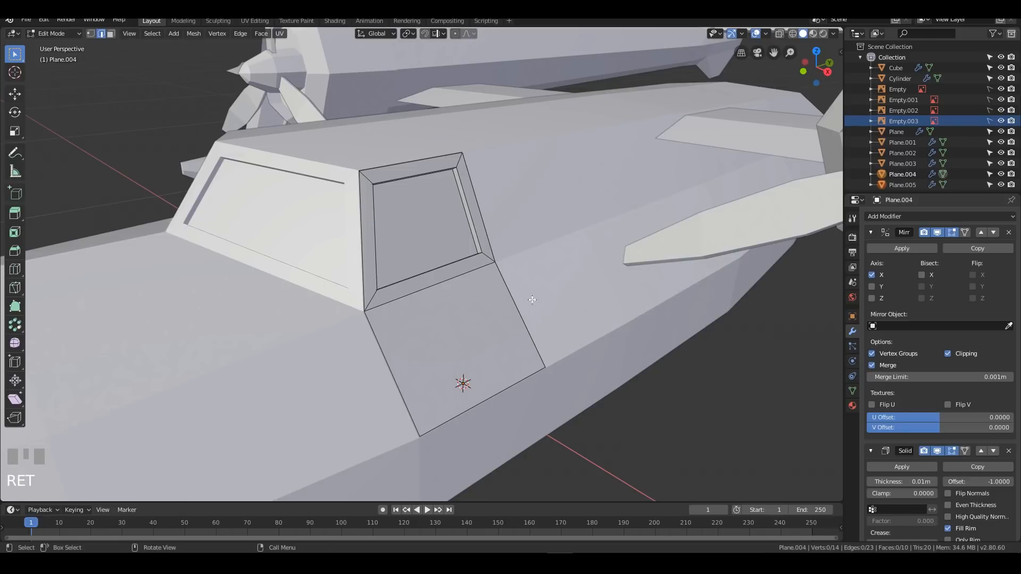
Step: Slide the front vertex of the separated edge toward its rear end by a factor of 0.736 to shorten it to handle length
{"action": "key", "text": "Tab"}
{"action": "left_click", "coordinate": [442, 282]}
{"action": "key", "text": "Tab"}
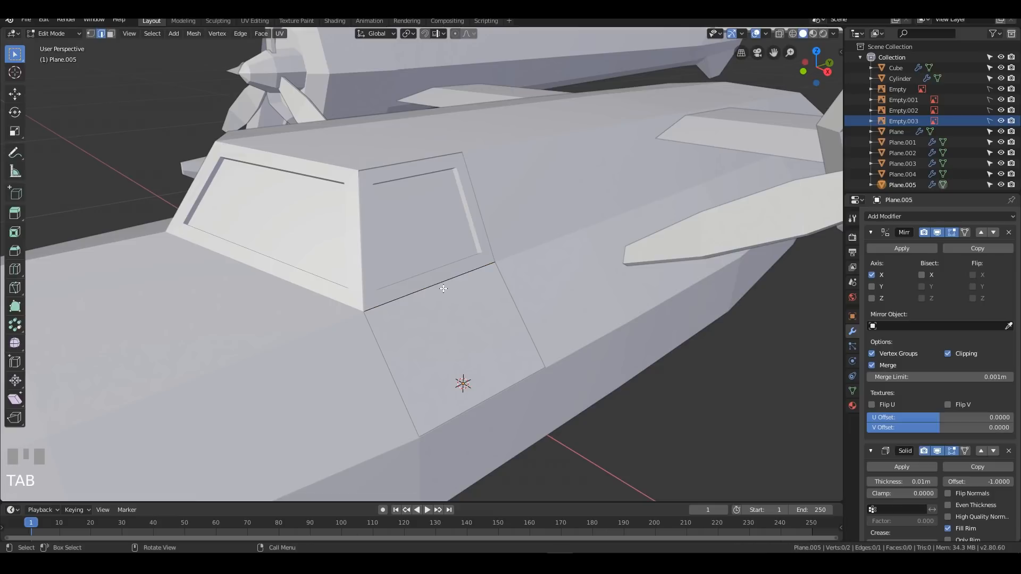
{"action": "key", "text": "1"}
{"action": "left_click", "coordinate": [374, 307]}
{"action": "key", "text": "g"}
{"action": "key", "text": "g"}
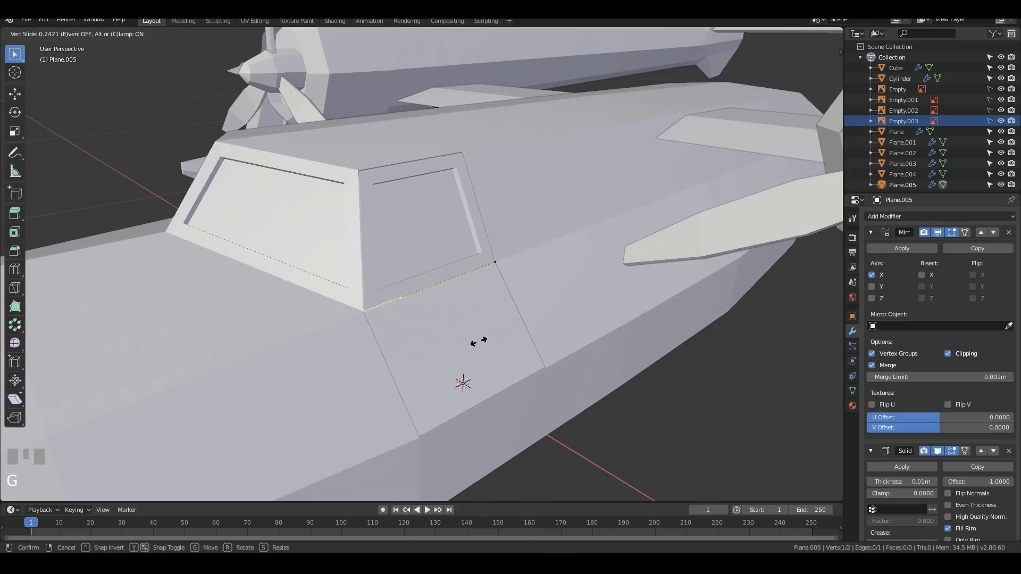
{"action": "left_click", "coordinate": [540, 310]}
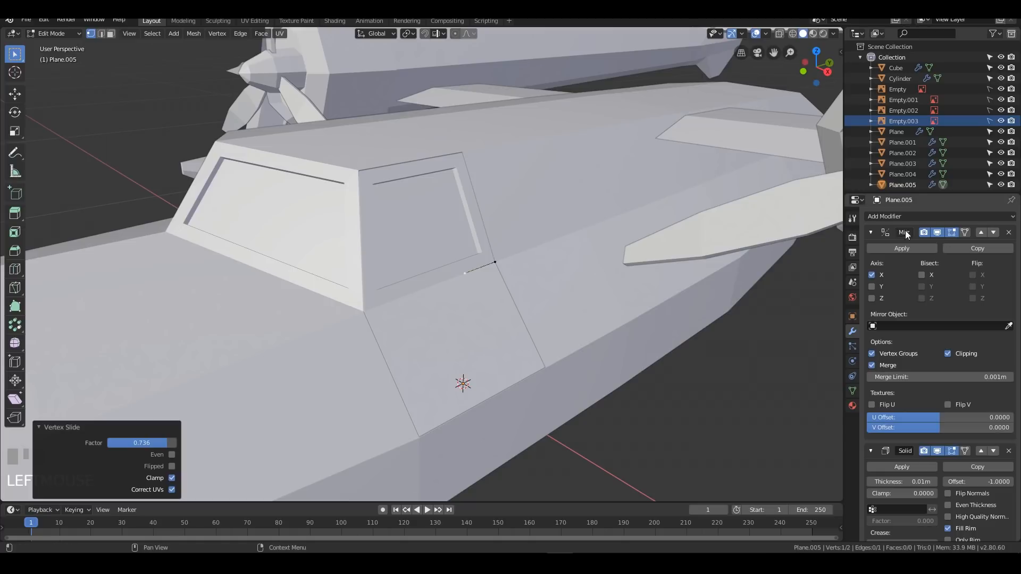
Step: Add a Skin modifier to the short handle edge and remove its Solidify modifier
{"action": "left_click", "coordinate": [895, 219]}
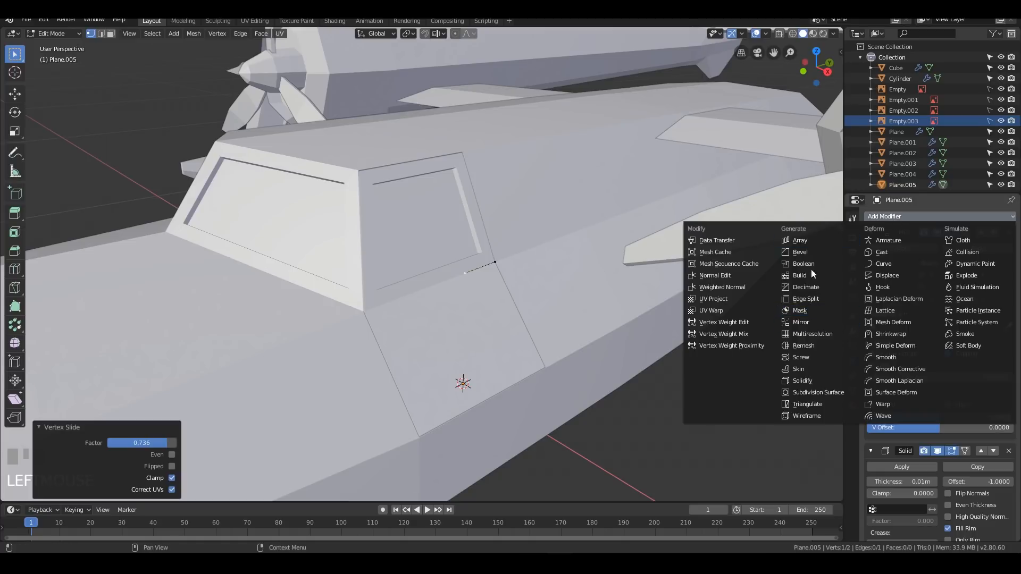
{"action": "left_click", "coordinate": [801, 323]}
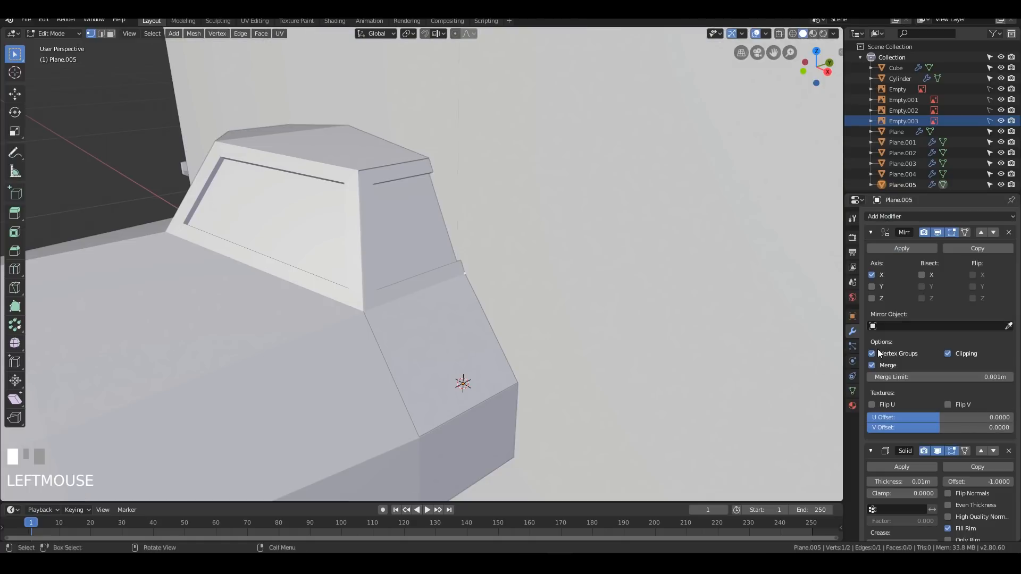
{"action": "scroll", "coordinate": [914, 457], "scroll_direction": "down", "scroll_amount": 6}
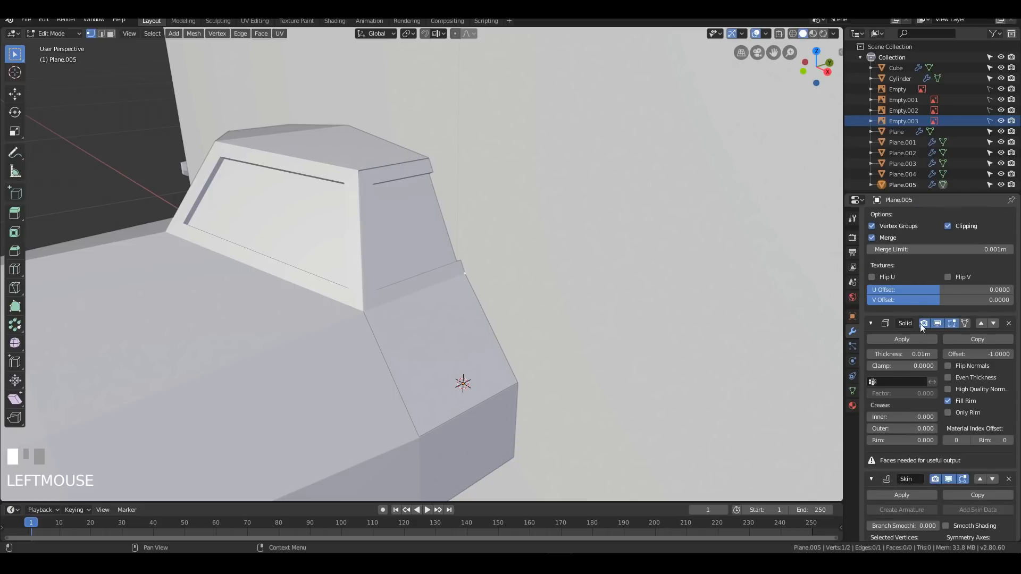
{"action": "left_click", "coordinate": [1009, 324]}
{"action": "scroll", "coordinate": [967, 335], "scroll_direction": "up", "scroll_amount": 2}
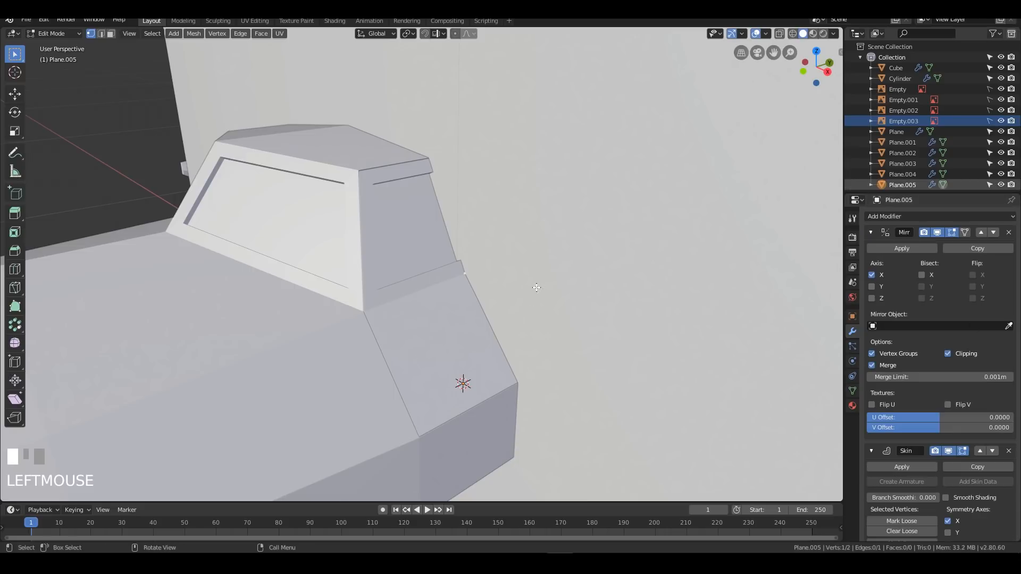
Step: Resize the skin of both handle vertices to a scale of 0.010 to form a thin door handle
{"action": "scroll", "coordinate": [611, 271], "scroll_direction": "down", "scroll_amount": 2}
{"action": "key", "text": "a"}
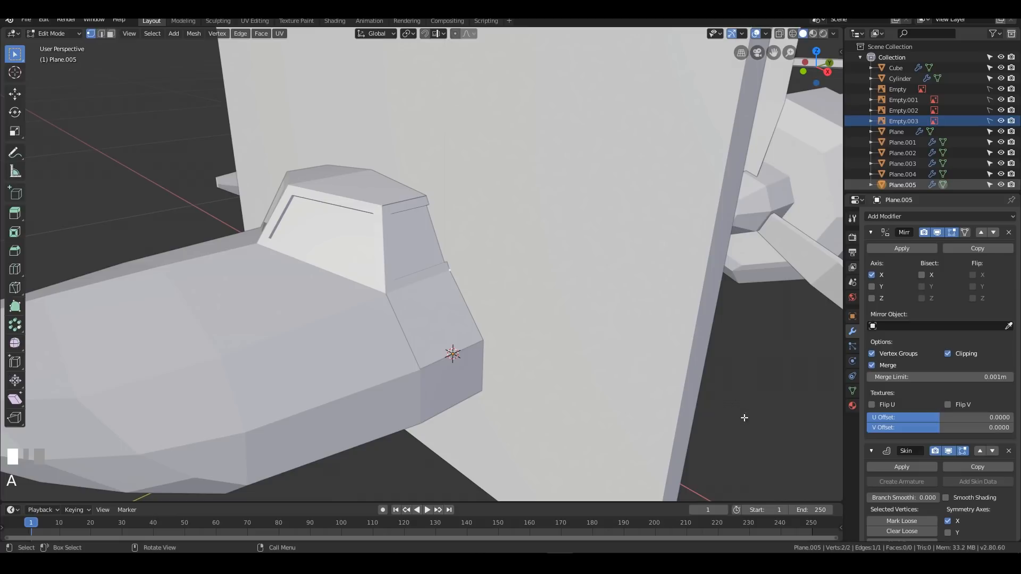
{"action": "key", "text": "ctrl+a"}
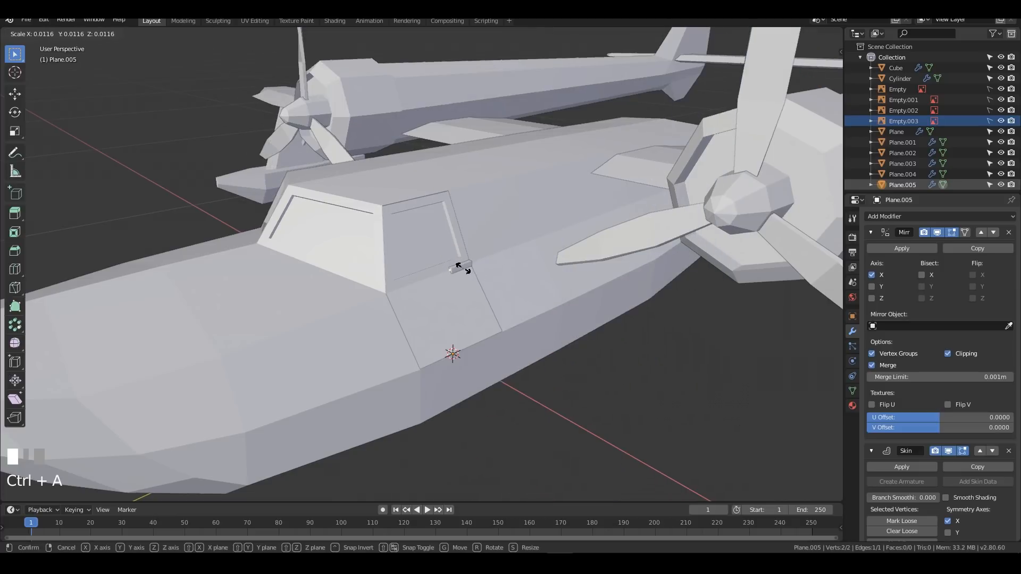
{"action": "left_click", "coordinate": [462, 268]}
{"action": "scroll", "coordinate": [529, 292], "scroll_direction": "up", "scroll_amount": 5}
{"action": "middle_click_drag", "start_coordinate": [627, 292], "coordinate": [544, 289], "text": "shift"}
{"action": "scroll", "coordinate": [585, 285], "scroll_direction": "down", "scroll_amount": 4}
{"action": "middle_click_drag", "start_coordinate": [618, 278], "coordinate": [563, 282]}
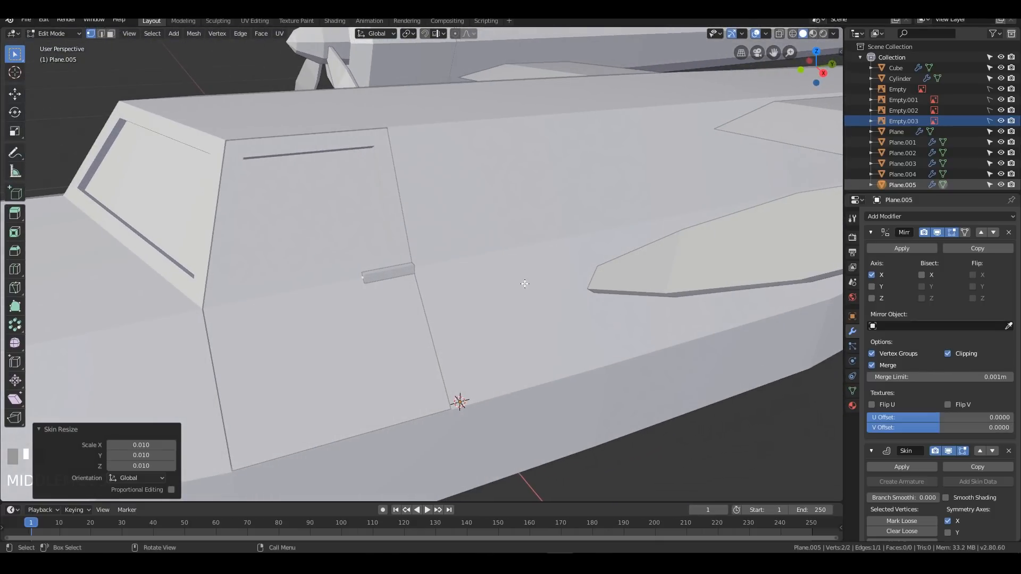
{"action": "key", "text": "Tab"}
{"action": "key", "text": "Tab"}
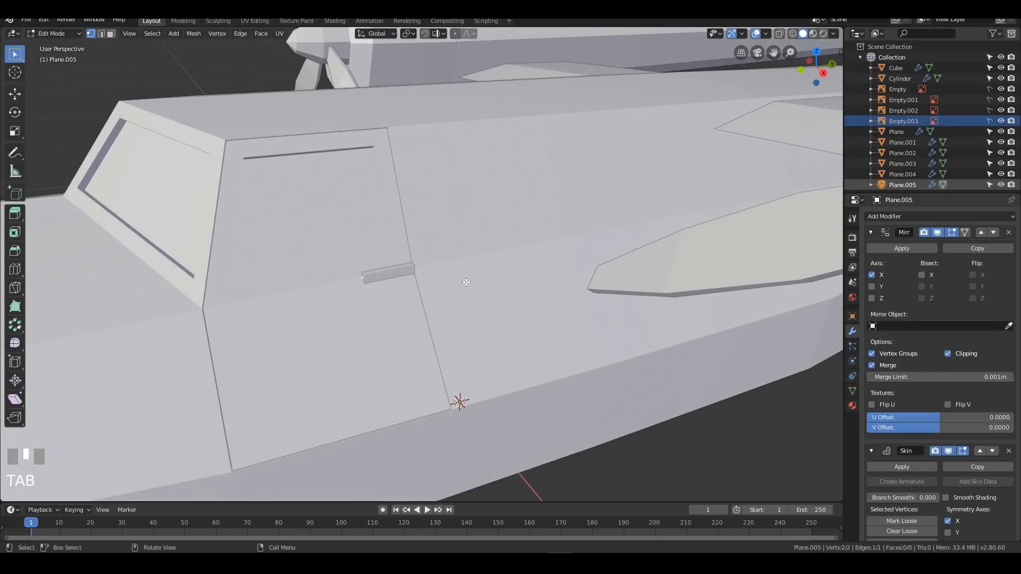
Step: Move the door handle's edge outward and down in front view, about 0.0093 m in X and -0.0099 m in Z
{"action": "key", "text": "KP_1"}
{"action": "key", "text": "z"}
{"action": "left_click", "coordinate": [518, 241]}
{"action": "middle_click_drag", "start_coordinate": [652, 235], "coordinate": [570, 258], "text": "shift"}
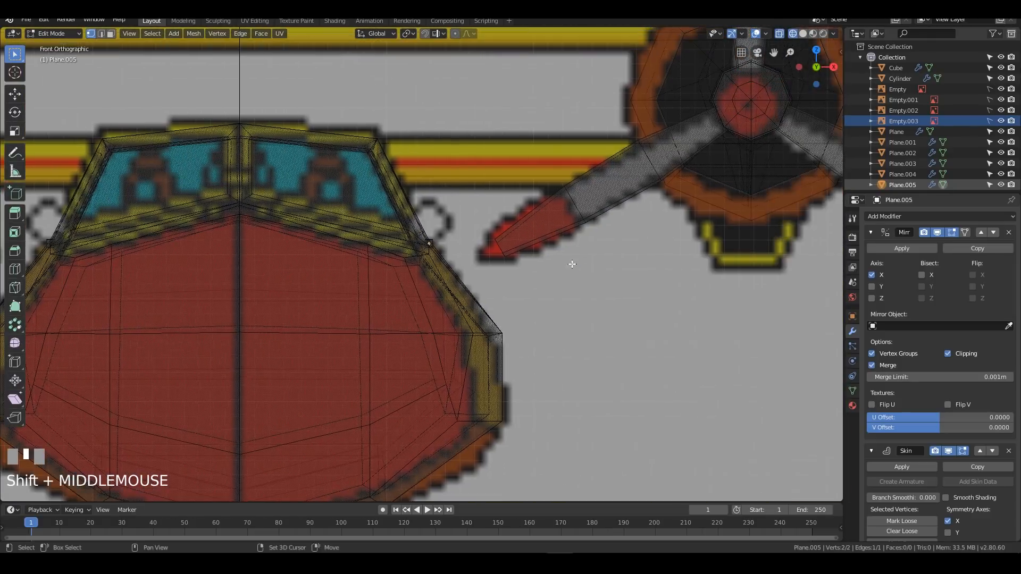
{"action": "scroll", "coordinate": [553, 257], "scroll_direction": "up", "scroll_amount": 6}
{"action": "key", "text": "Tab"}
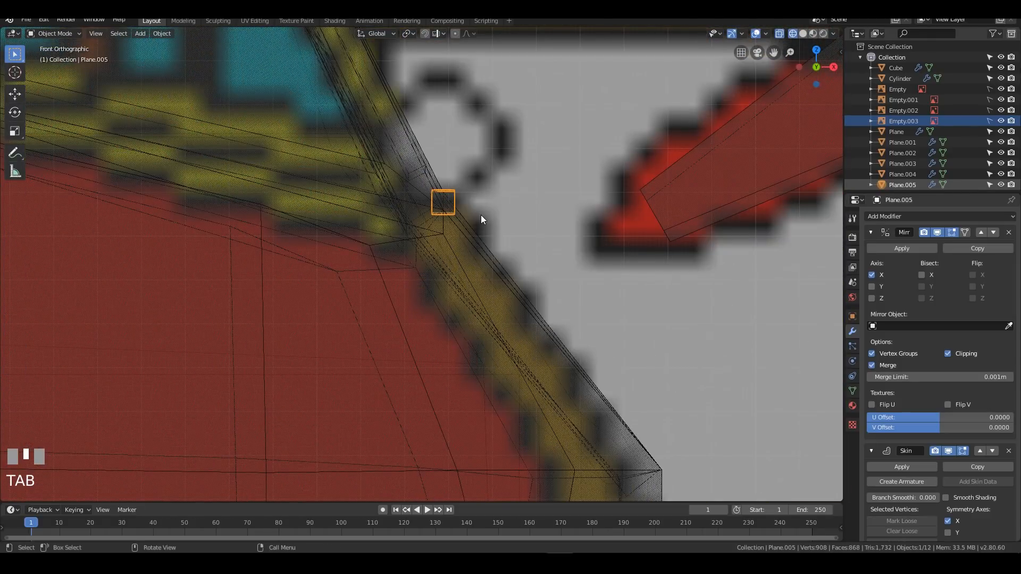
{"action": "key", "text": "Tab"}
{"action": "left_click_drag", "start_coordinate": [391, 156], "coordinate": [518, 278]}
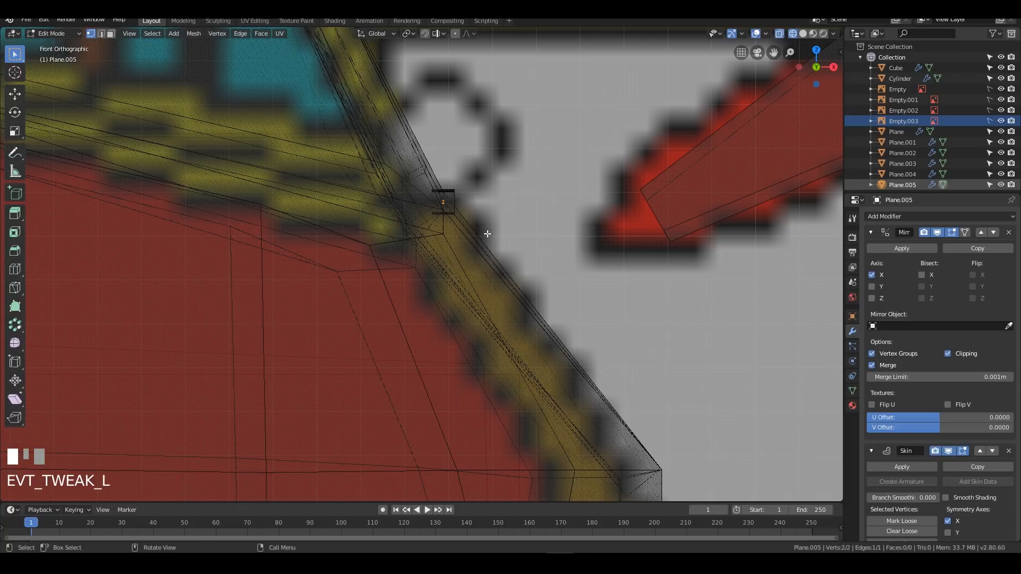
{"action": "key", "text": "g"}
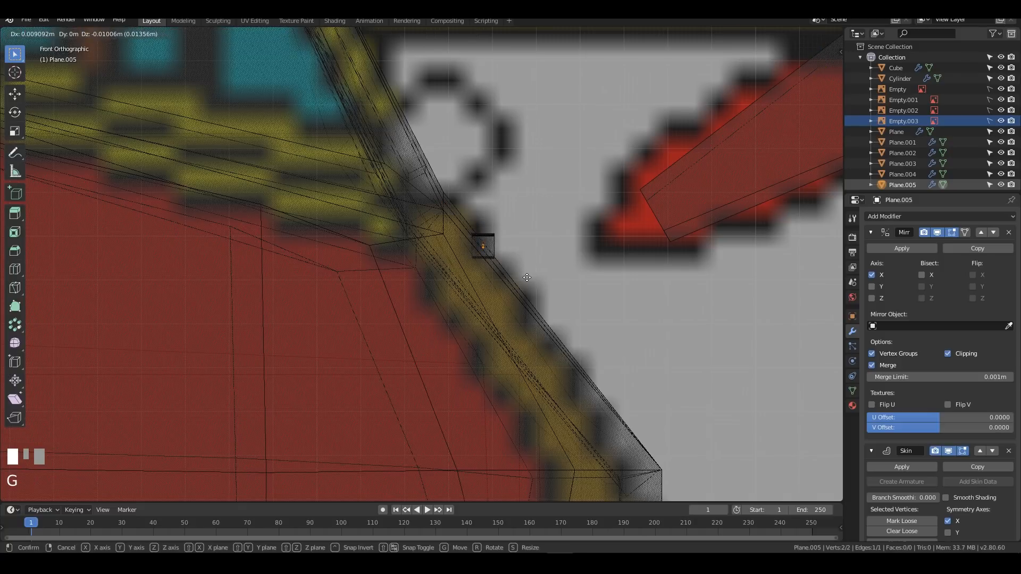
{"action": "left_click", "coordinate": [532, 278]}
{"action": "middle_click_drag", "start_coordinate": [540, 280], "coordinate": [552, 317]}
{"action": "scroll", "coordinate": [469, 296], "scroll_direction": "down", "scroll_amount": 2}
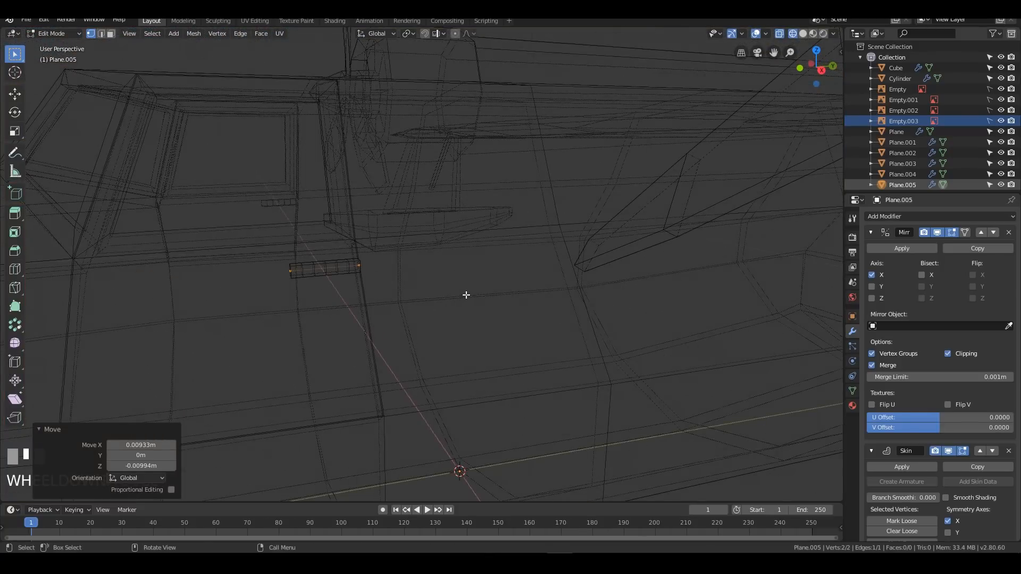
Step: Shift the door handle about 0.018 m toward the nose along the Y axis and finish editing it
{"action": "key", "text": "z"}
{"action": "left_click", "coordinate": [543, 291]}
{"action": "middle_click_drag", "start_coordinate": [542, 291], "coordinate": [529, 292]}
{"action": "key", "text": "g"}
{"action": "key", "text": "y"}
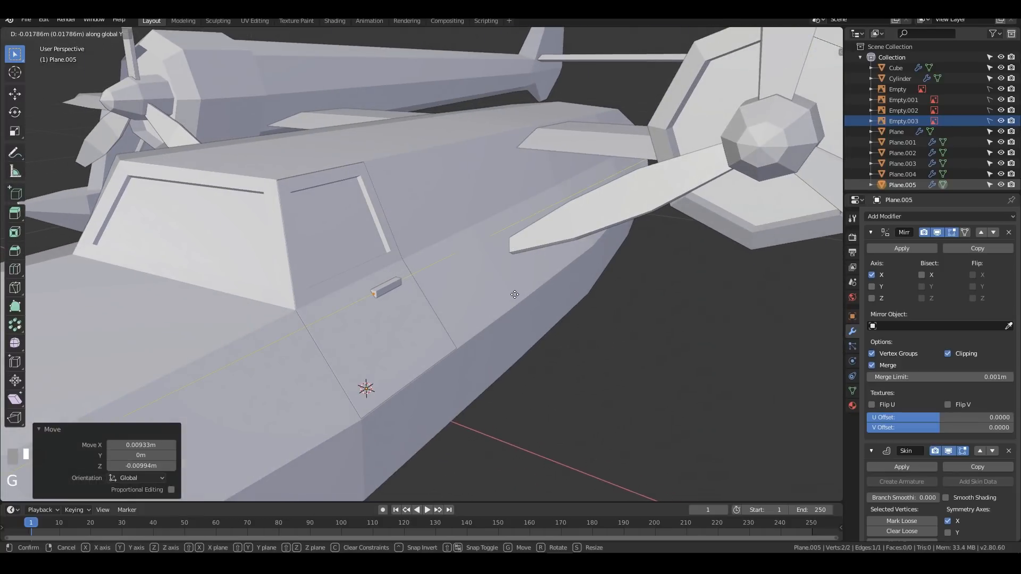
{"action": "left_click", "coordinate": [518, 291]}
{"action": "middle_click_drag", "start_coordinate": [519, 291], "coordinate": [419, 321]}
{"action": "scroll", "coordinate": [466, 310], "scroll_direction": "down", "scroll_amount": 8}
{"action": "key", "text": "Tab"}
{"action": "scroll", "coordinate": [579, 338], "scroll_direction": "down", "scroll_amount": 4}
{"action": "middle_click_drag", "start_coordinate": [467, 312], "coordinate": [432, 322]}
{"action": "scroll", "coordinate": [381, 283], "scroll_direction": "up", "scroll_amount": 4}
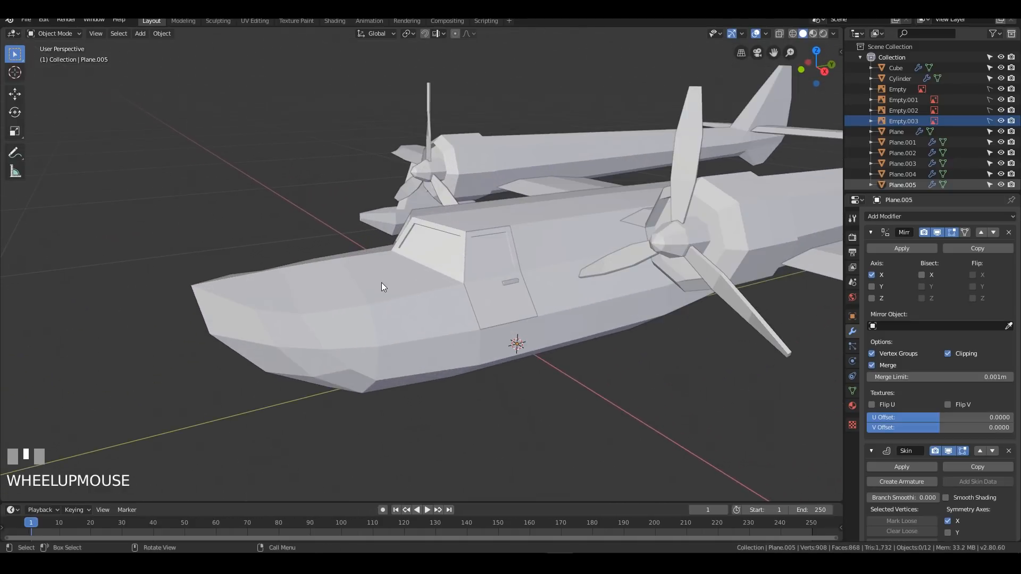
Step: Add a loop cut around the engine boom behind the wing, slid toward the engine by a factor of -0.275
{"action": "left_click", "coordinate": [381, 285]}
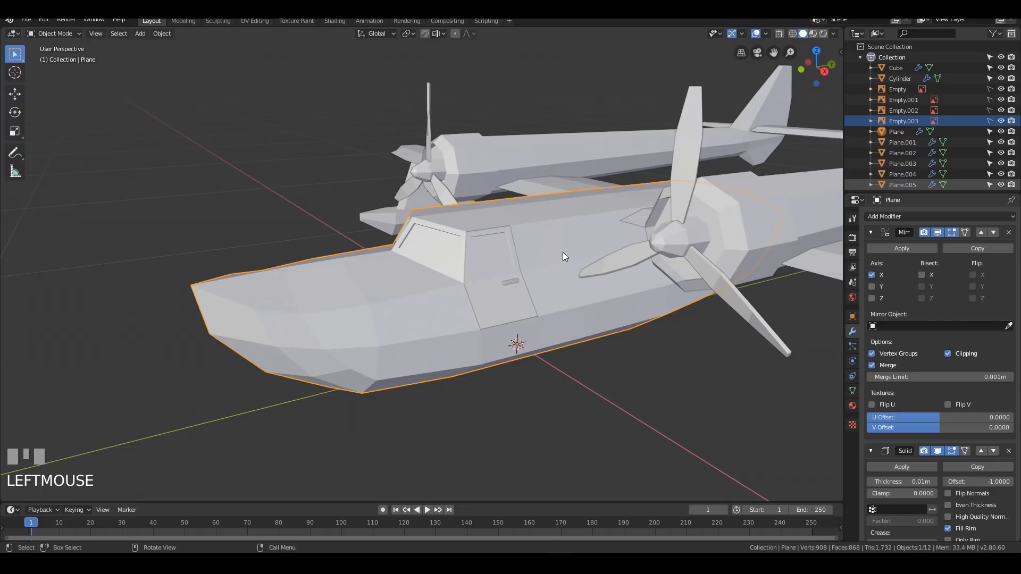
{"action": "scroll", "coordinate": [562, 252], "scroll_direction": "up", "scroll_amount": 2}
{"action": "middle_click_drag", "start_coordinate": [585, 271], "coordinate": [494, 311]}
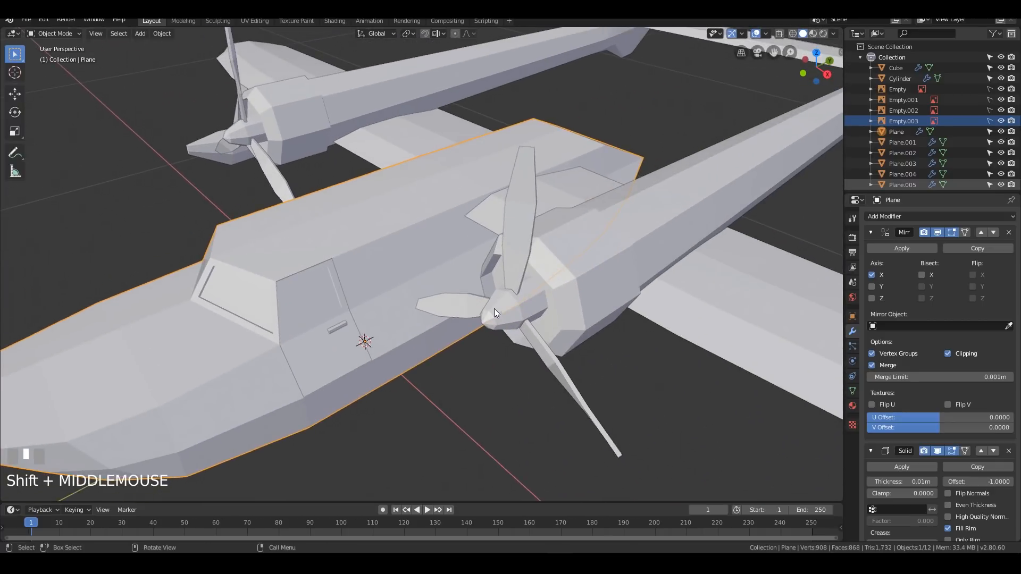
{"action": "middle_click_drag", "start_coordinate": [604, 280], "coordinate": [467, 275], "text": "shift"}
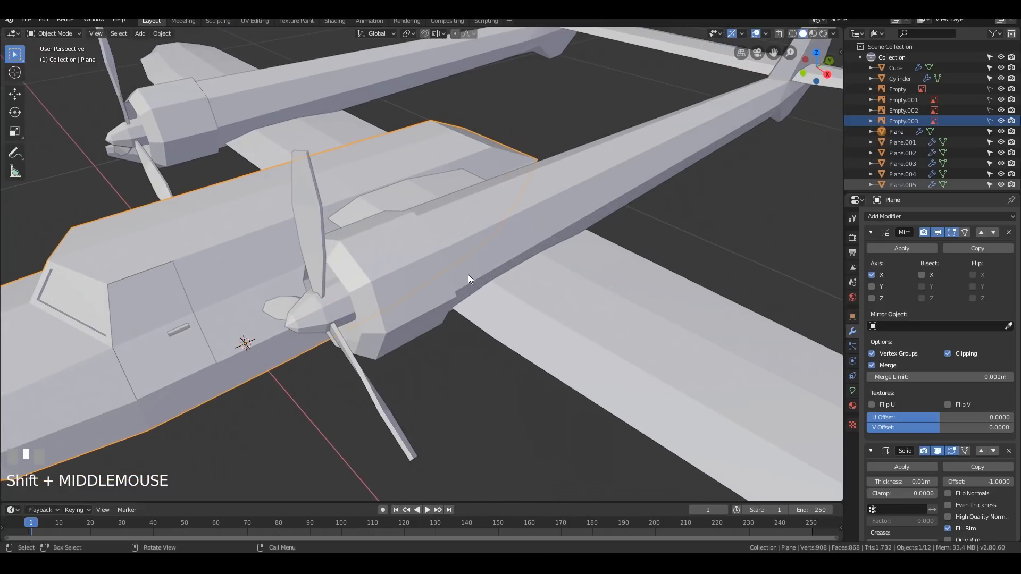
{"action": "left_click", "coordinate": [400, 226]}
{"action": "middle_click_drag", "start_coordinate": [400, 225], "coordinate": [468, 287]}
{"action": "key", "text": "Tab"}
{"action": "scroll", "coordinate": [461, 287], "scroll_direction": "down", "scroll_amount": 2}
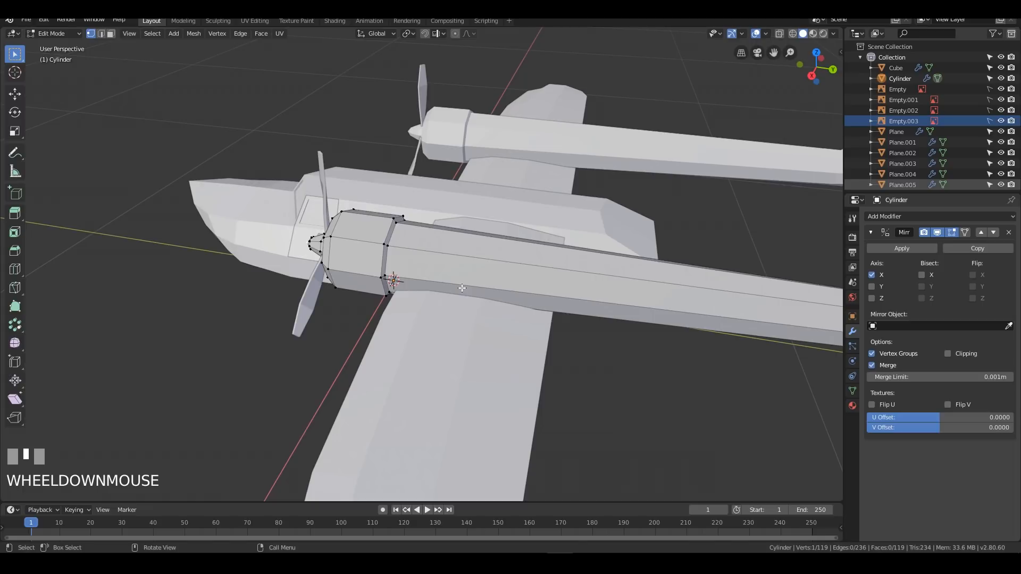
{"action": "key", "text": "ctrl+r"}
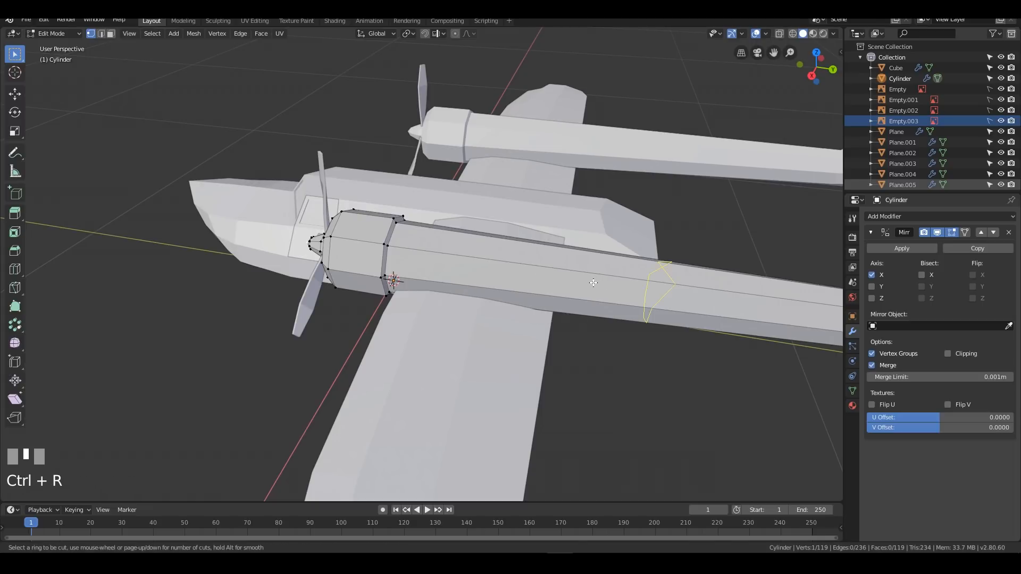
{"action": "left_click", "coordinate": [618, 286]}
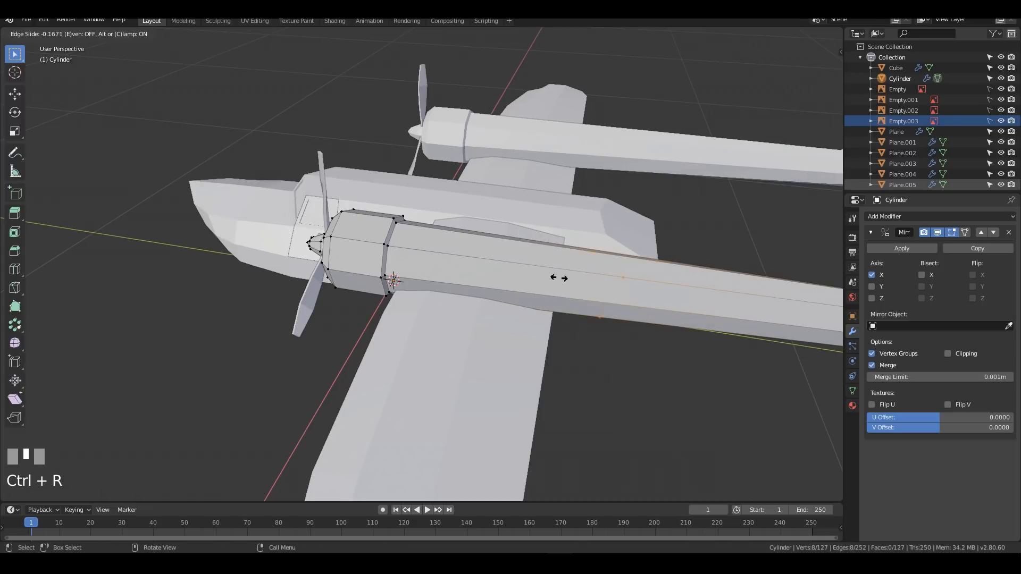
{"action": "left_click", "coordinate": [528, 274]}
{"action": "middle_click_drag", "start_coordinate": [628, 306], "coordinate": [630, 310]}
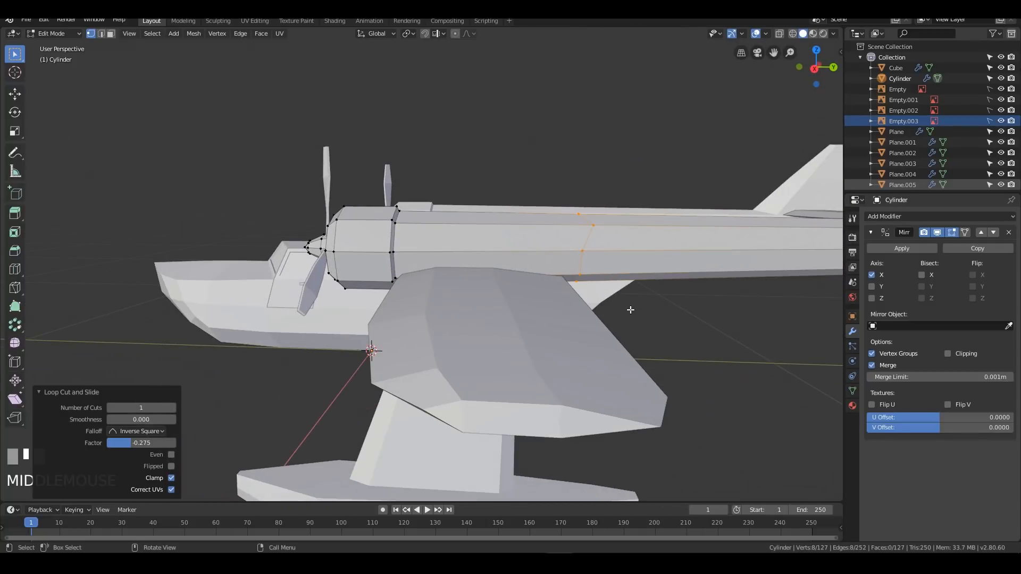
Step: Flatten the new boom edge loop by scaling it to 0 along the Y axis
{"action": "key", "text": "s"}
{"action": "key", "text": "y"}
{"action": "key", "text": "Return"}
{"action": "middle_click_drag", "start_coordinate": [641, 330], "coordinate": [590, 275]}
{"action": "key", "text": "KP_3"}
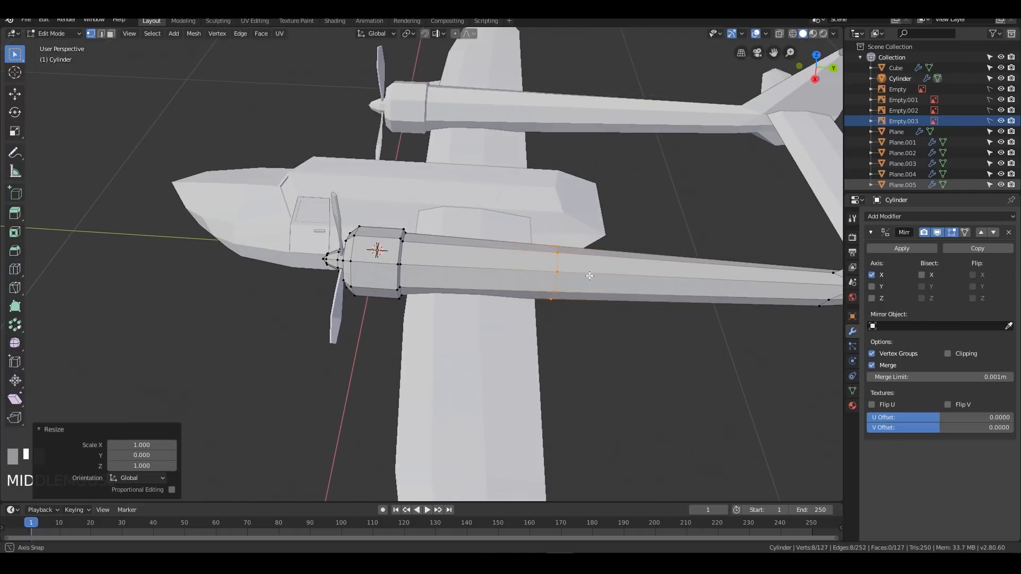
Step: Bevel the boom edge loop into a thin band about 0.0016 m wide with one segment
{"action": "middle_click_drag", "start_coordinate": [590, 276], "coordinate": [481, 266]}
{"action": "scroll", "coordinate": [480, 266], "scroll_direction": "up", "scroll_amount": 4}
{"action": "middle_click_drag", "start_coordinate": [515, 223], "coordinate": [610, 232], "text": "shift"}
{"action": "middle_click_drag", "start_coordinate": [610, 231], "coordinate": [531, 266], "text": "shift"}
{"action": "scroll", "coordinate": [531, 266], "scroll_direction": "up", "scroll_amount": 3}
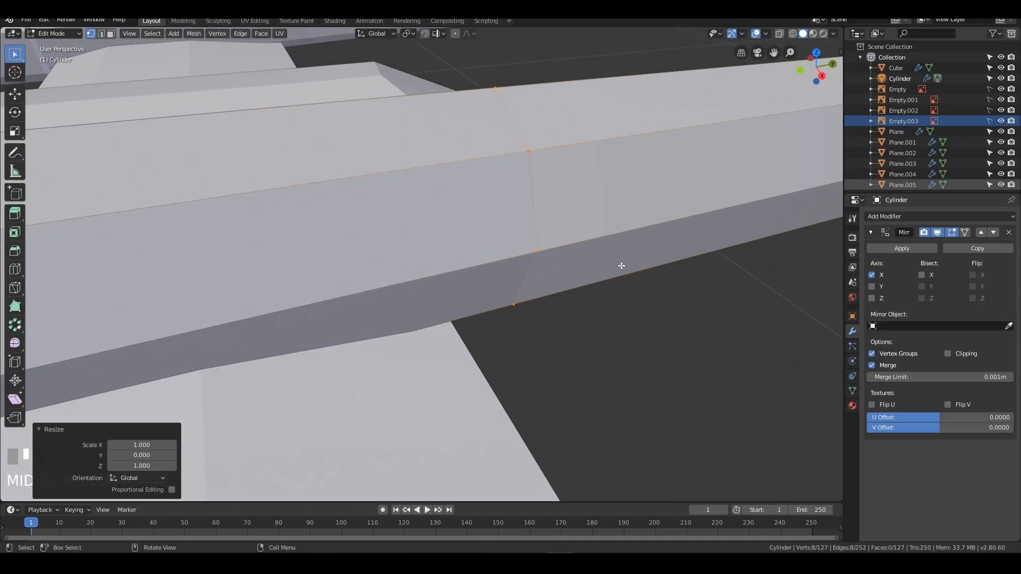
{"action": "key", "text": "2"}
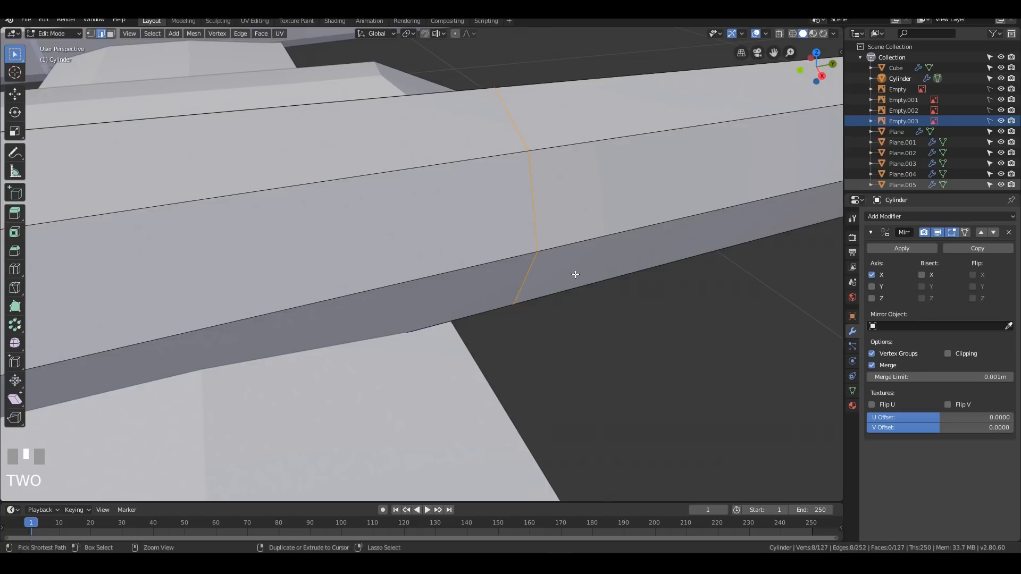
{"action": "key", "text": "ctrl+b"}
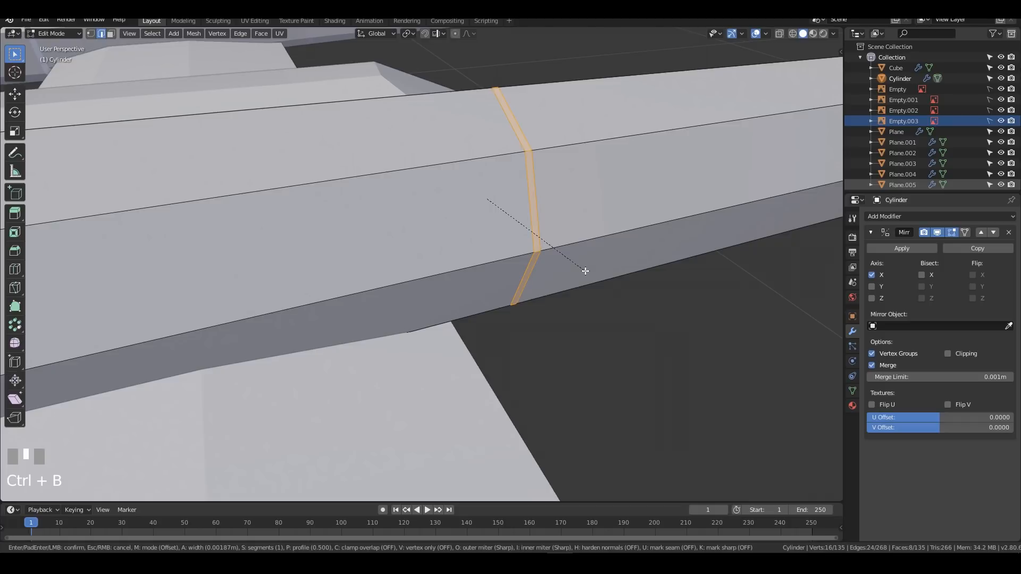
{"action": "left_click", "coordinate": [585, 271]}
Step: Extrude the thin band's faces inward along their normals by about 0.0018 to cut a panel groove, and inspect it
{"action": "mouse_move", "coordinate": [586, 272]}
{"action": "middle_mouse_down"}
{"action": "mouse_move", "coordinate": [611, 278]}
{"action": "mouse_move", "coordinate": [600, 285]}
{"action": "middle_mouse_up"}
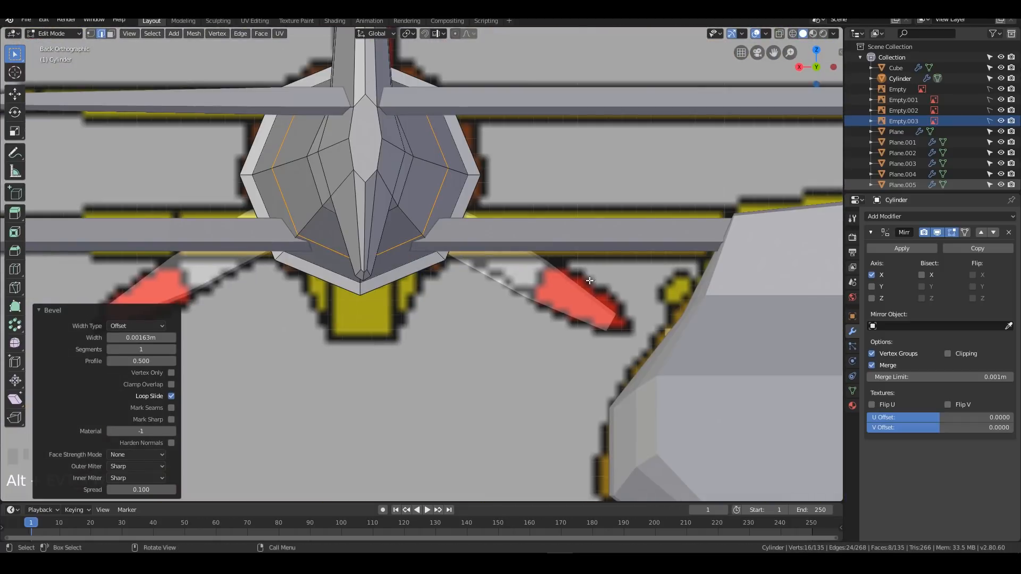
{"action": "middle_click_drag", "start_coordinate": [474, 130], "coordinate": [711, 201]}
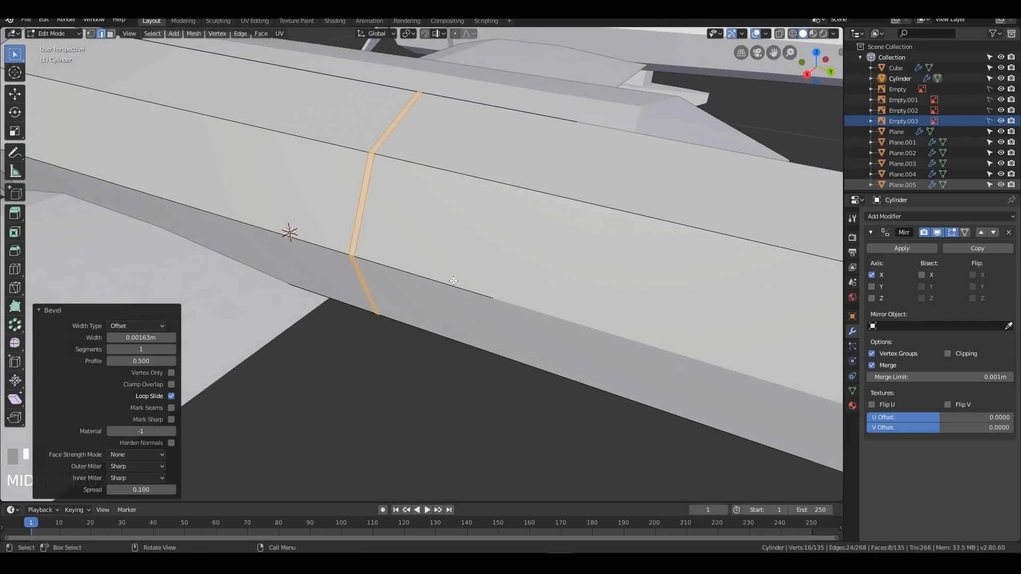
{"action": "key", "text": "alt+e"}
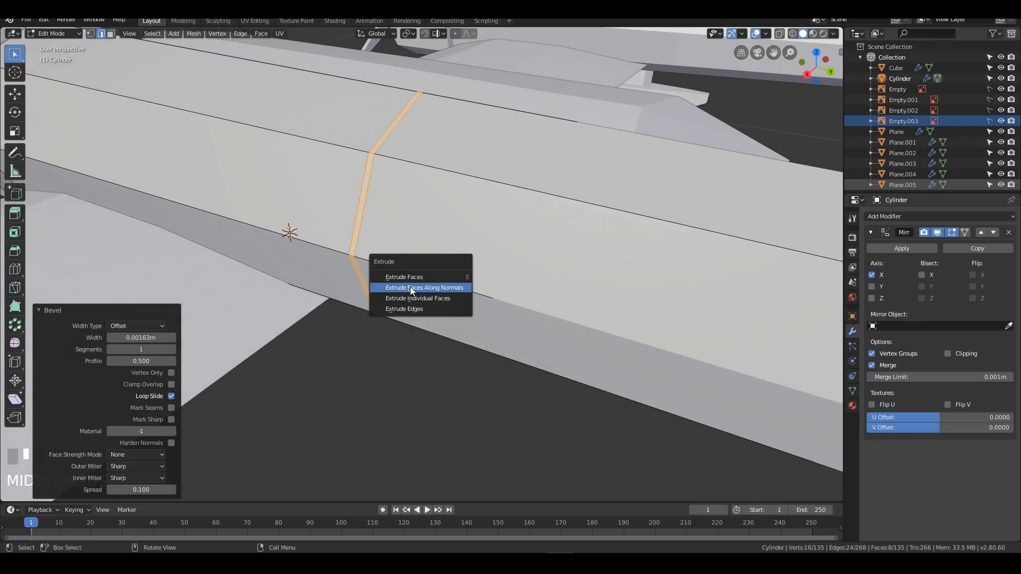
{"action": "left_click", "coordinate": [445, 288]}
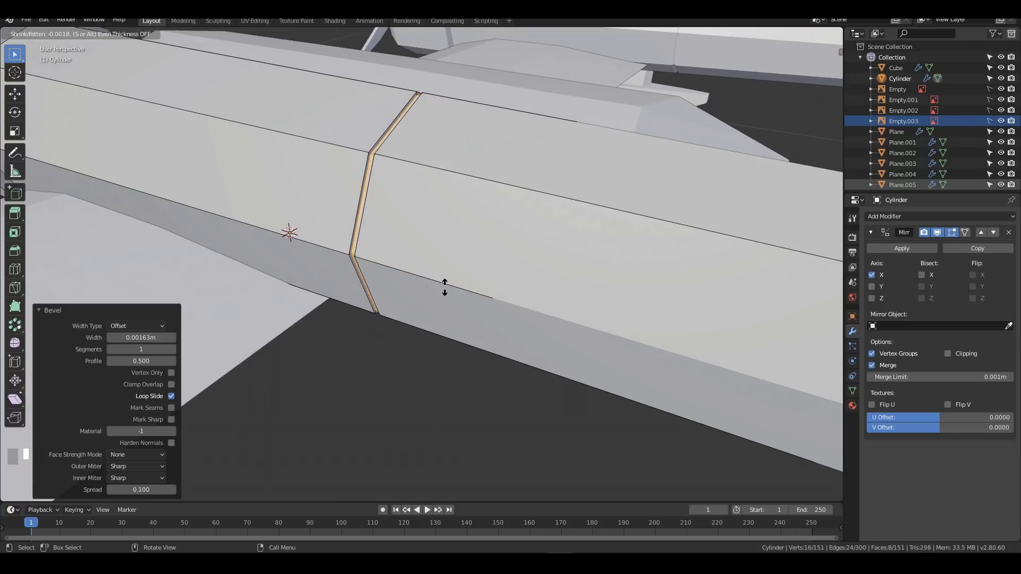
{"action": "left_click", "coordinate": [444, 287]}
{"action": "key", "text": "Tab"}
{"action": "scroll", "coordinate": [418, 319], "scroll_direction": "down", "scroll_amount": 5}
{"action": "mouse_move", "coordinate": [418, 319]}
{"action": "middle_mouse_down"}
{"action": "mouse_move", "coordinate": [585, 327]}
{"action": "mouse_move", "coordinate": [598, 402]}
{"action": "mouse_move", "coordinate": [483, 336]}
{"action": "mouse_move", "coordinate": [544, 301]}
{"action": "mouse_move", "coordinate": [594, 338]}
{"action": "mouse_move", "coordinate": [509, 331]}
{"action": "mouse_move", "coordinate": [588, 326]}
{"action": "mouse_move", "coordinate": [559, 314]}
{"action": "mouse_move", "coordinate": [465, 310]}
{"action": "mouse_move", "coordinate": [529, 326]}
{"action": "mouse_move", "coordinate": [410, 303]}
{"action": "middle_mouse_up"}
{"action": "left_click", "coordinate": [544, 300]}
{"action": "scroll", "coordinate": [404, 303], "scroll_direction": "up", "scroll_amount": 5}
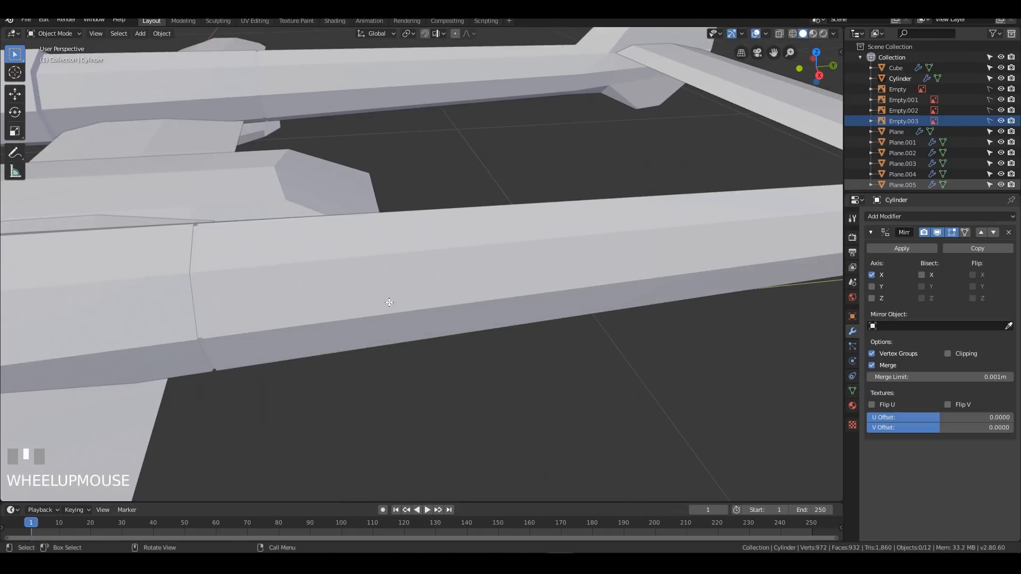
Step: Undo the groove extrusion and the bevel, back to the single boom edge loop
{"action": "key", "text": "Tab"}
{"action": "key", "text": "ctrl+z"}
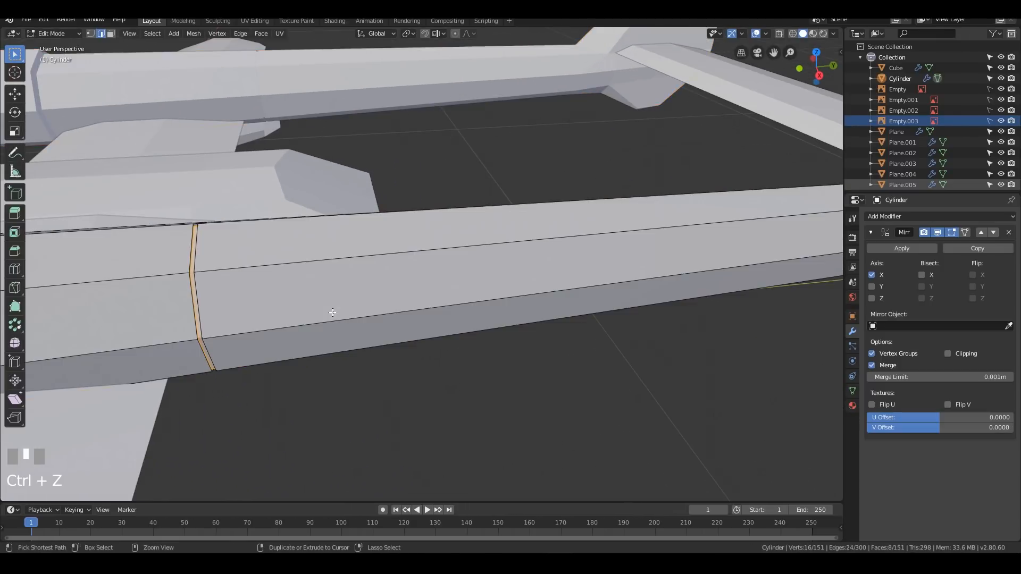
{"action": "key", "text": "ctrl+z"}
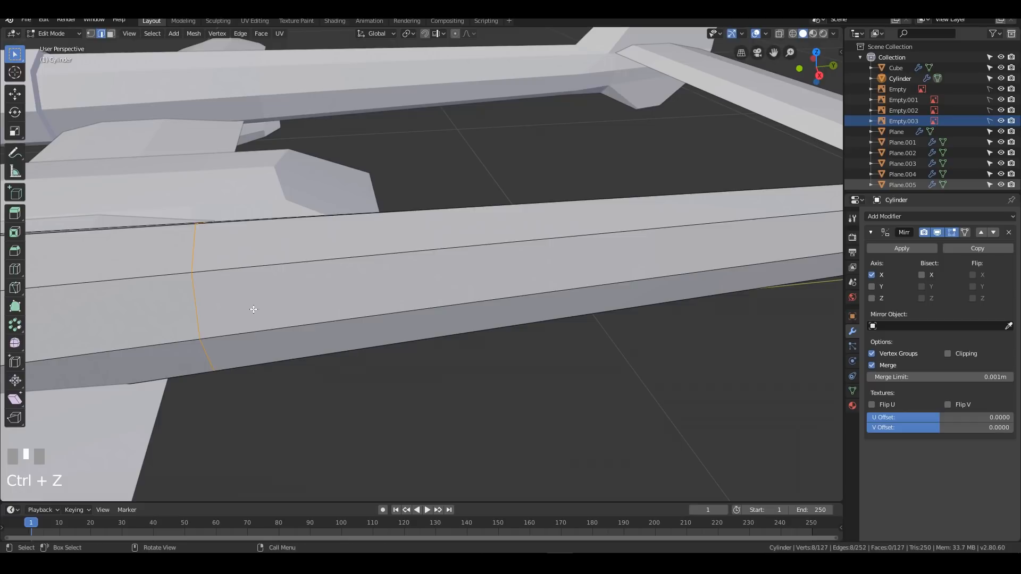
Step: Add a second boom loop cut behind the first with slide factor -0.423 and flatten it to 0 along Y
{"action": "scroll", "coordinate": [457, 284], "scroll_direction": "down", "scroll_amount": 3}
{"action": "key", "text": "ctrl+r"}
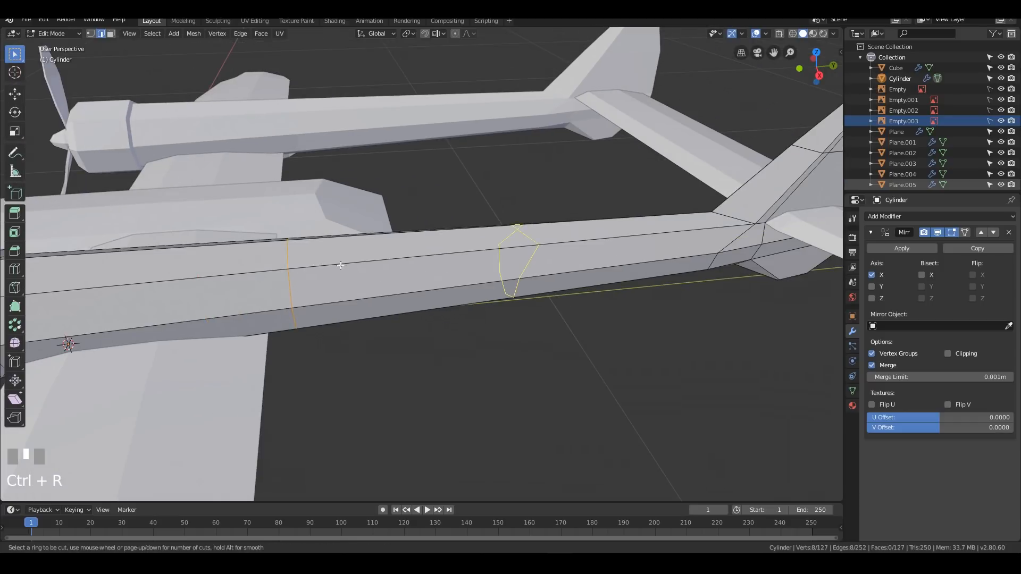
{"action": "left_click", "coordinate": [386, 267]}
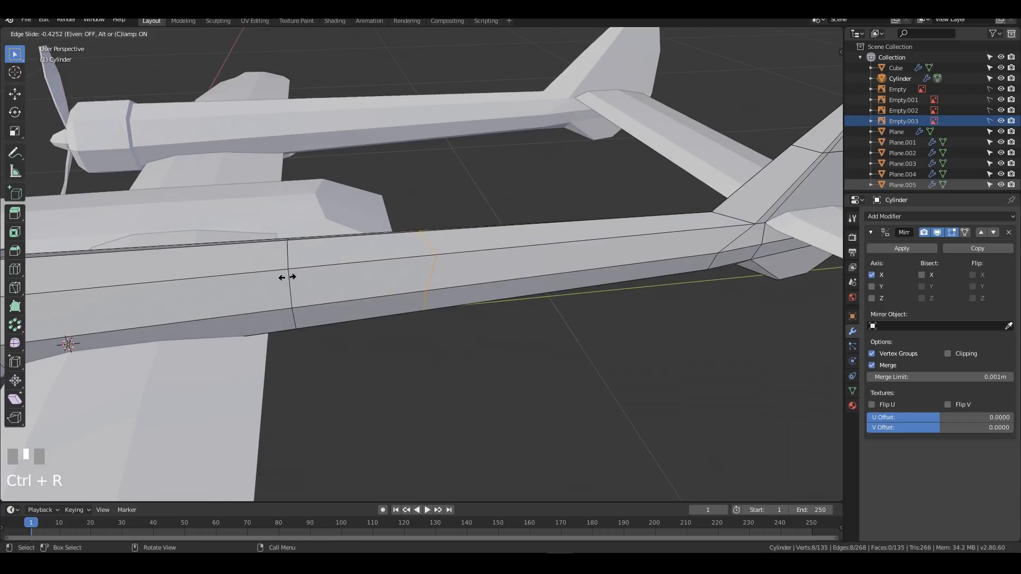
{"action": "left_click", "coordinate": [288, 277]}
{"action": "key", "text": "s"}
{"action": "key", "text": "y"}
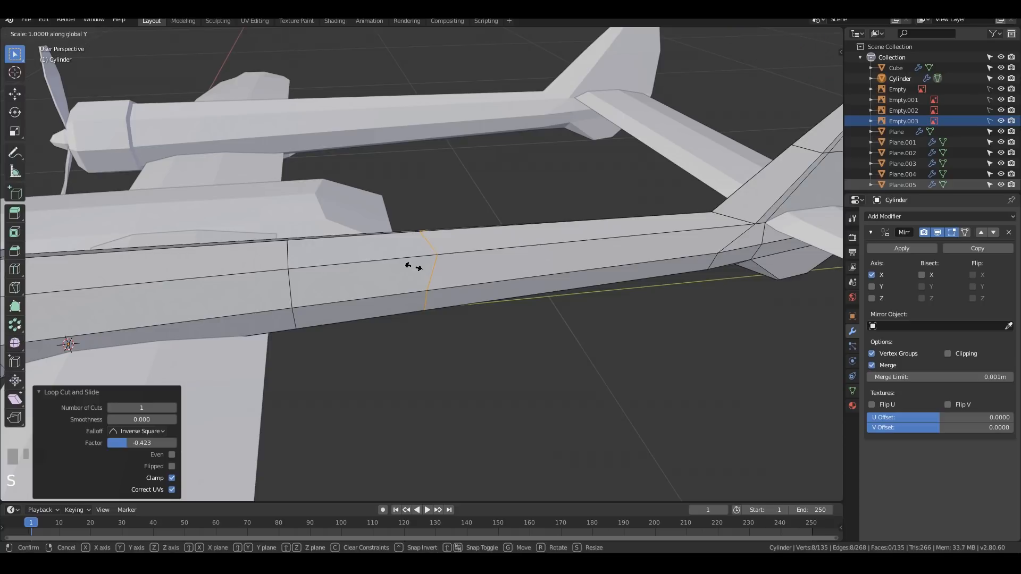
{"action": "key", "text": "0"}
{"action": "key", "text": "Return"}
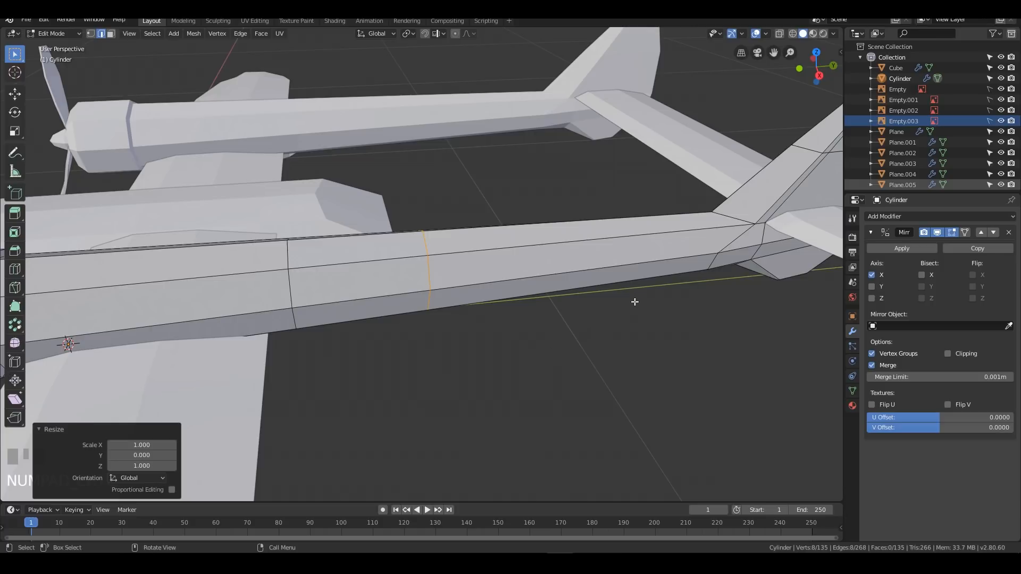
Step: Add a third boom loop cut nearer the tail, slid by a factor of about 0.48, and flatten it to 0 along Y
{"action": "left_click", "coordinate": [570, 258]}
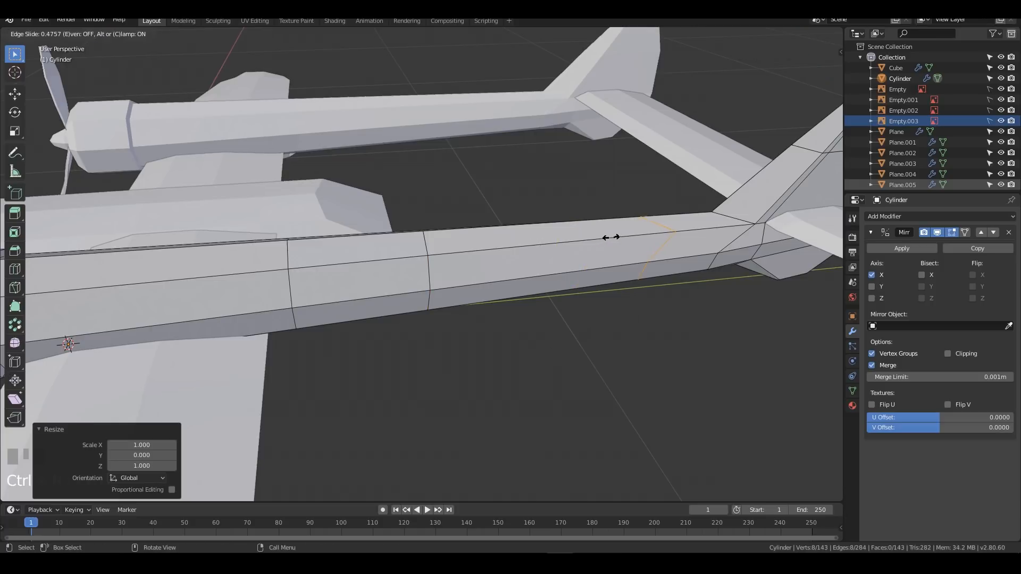
{"action": "left_click", "coordinate": [571, 247]}
{"action": "key", "text": "ctrl+r"}
{"action": "key", "text": "s"}
{"action": "key", "text": "y"}
{"action": "key", "text": "0"}
{"action": "key", "text": "Return"}
{"action": "middle_click_drag", "start_coordinate": [611, 238], "coordinate": [743, 330]}
Step: Select all three new boom edge loops and bevel them together to a width of about 0.0023 m with one segment
{"action": "key", "text": "KP_1"}
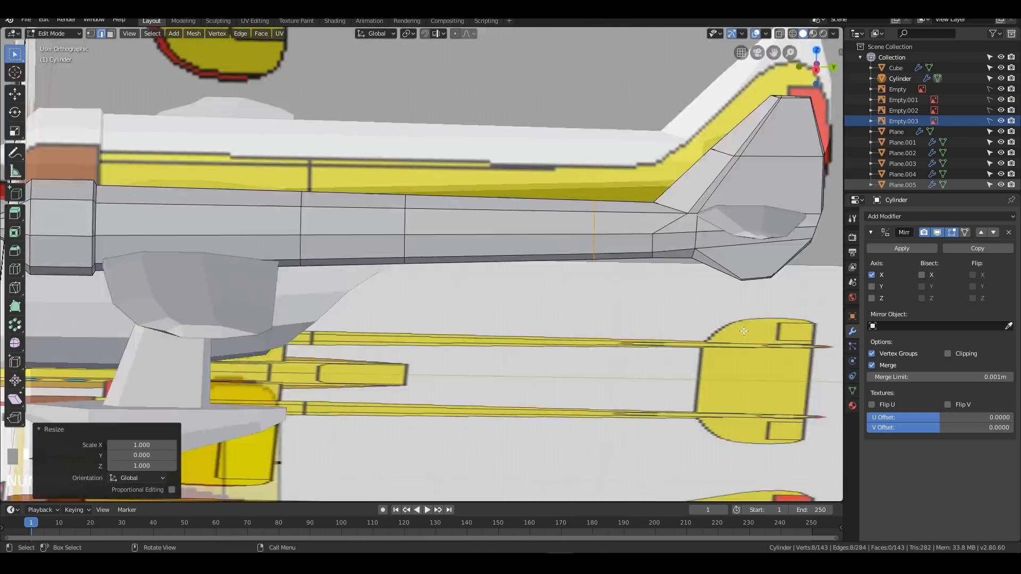
{"action": "key", "text": "KP_3"}
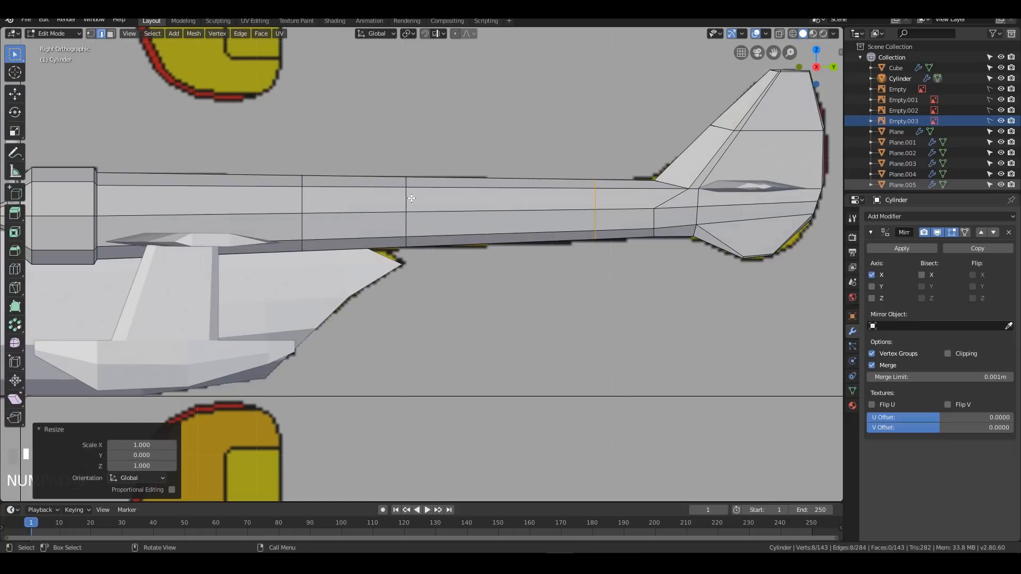
{"action": "left_click", "coordinate": [409, 199], "text": "alt"}
{"action": "left_click", "coordinate": [304, 197], "text": "alt+shift"}
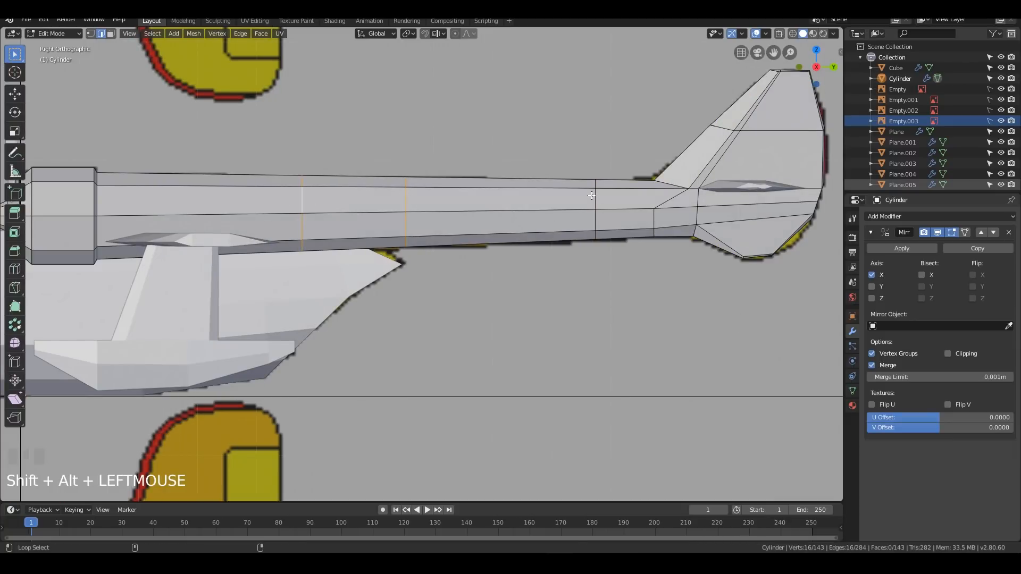
{"action": "key", "text": "ctrl+b"}
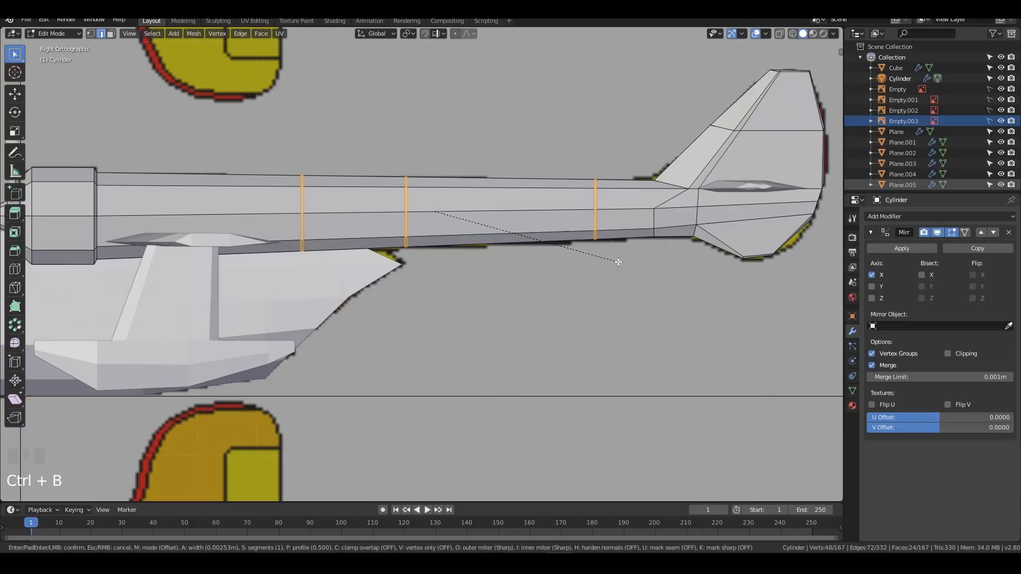
{"action": "left_click", "coordinate": [618, 262]}
Step: Extrude the three beveled boom strips inward along their normals by about 0.0024 to form recessed panel lines
{"action": "middle_click_drag", "start_coordinate": [617, 261], "coordinate": [553, 287]}
{"action": "scroll", "coordinate": [553, 287], "scroll_direction": "up", "scroll_amount": 1}
{"action": "key", "text": "alt+e"}
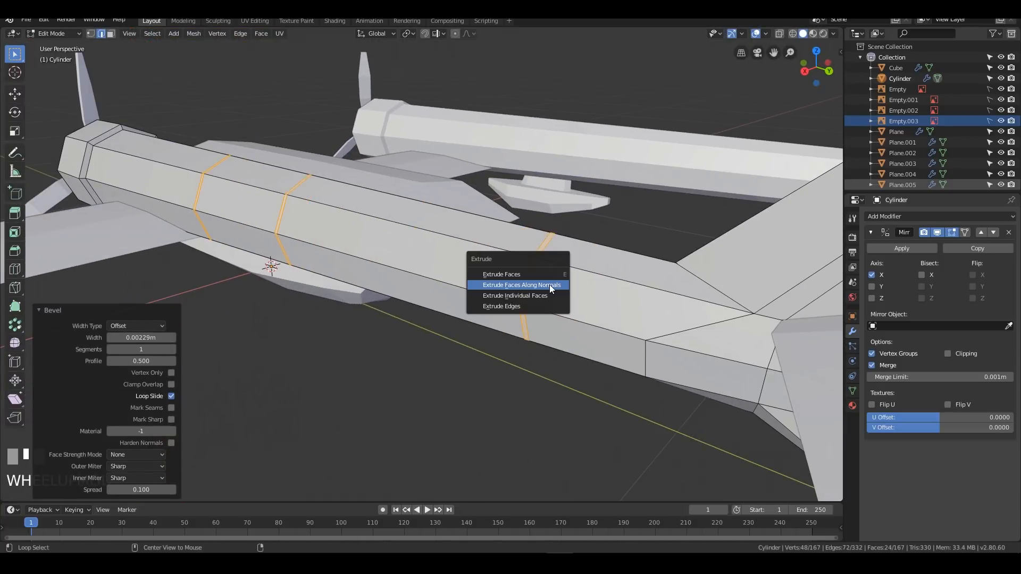
{"action": "left_click", "coordinate": [549, 285]}
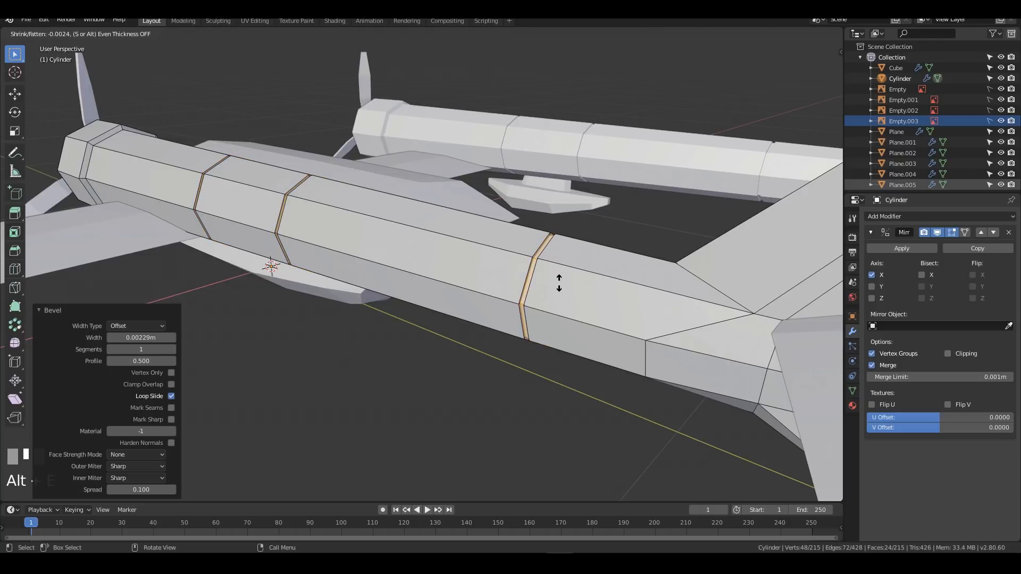
{"action": "left_click", "coordinate": [560, 284]}
{"action": "key", "text": "Tab"}
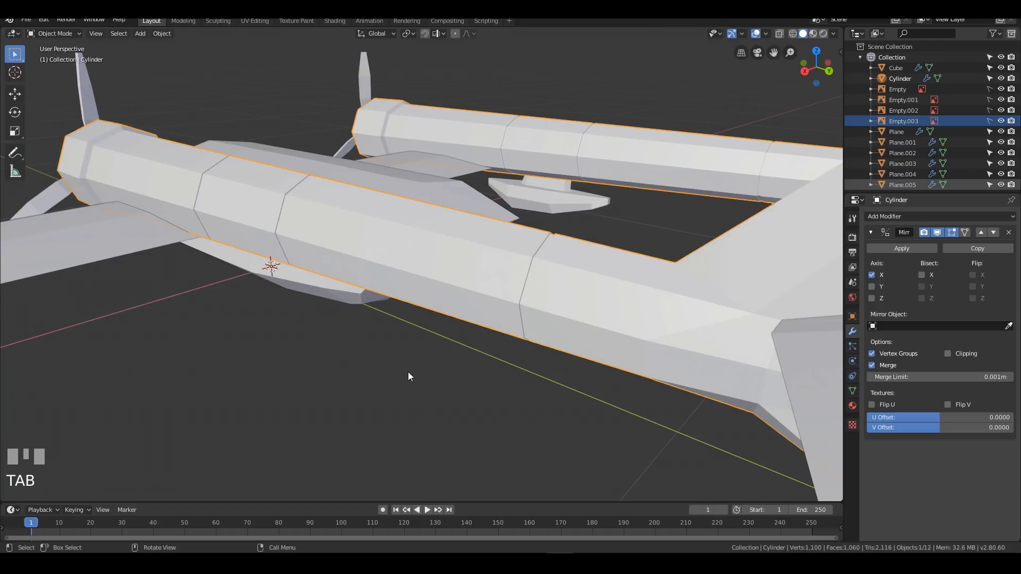
Step: Examine the recessed panel lines on both booms and the overall aircraft from several angles
{"action": "scroll", "coordinate": [407, 372], "scroll_direction": "down", "scroll_amount": 3}
{"action": "left_click", "coordinate": [398, 380]}
{"action": "middle_click_drag", "start_coordinate": [397, 380], "coordinate": [486, 400]}
{"action": "scroll", "coordinate": [597, 371], "scroll_direction": "down", "scroll_amount": 5}
{"action": "middle_click_drag", "start_coordinate": [598, 371], "coordinate": [620, 353]}
{"action": "scroll", "coordinate": [473, 342], "scroll_direction": "up", "scroll_amount": 4}
{"action": "middle_click_drag", "start_coordinate": [473, 342], "coordinate": [398, 321]}
{"action": "scroll", "coordinate": [424, 305], "scroll_direction": "down", "scroll_amount": 2}
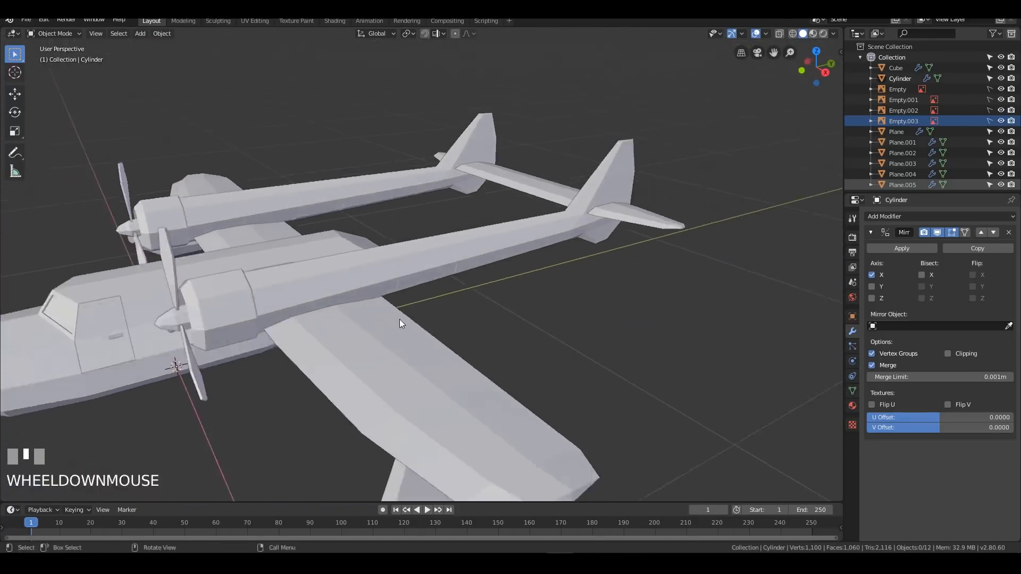
Step: Duplicate the two upper boom faces directly behind the engine cowling in place and separate them into their own object
{"action": "middle_click_drag", "start_coordinate": [322, 312], "coordinate": [391, 335]}
{"action": "middle_click_drag", "start_coordinate": [391, 335], "coordinate": [436, 314], "text": "shift"}
{"action": "key", "text": "Tab"}
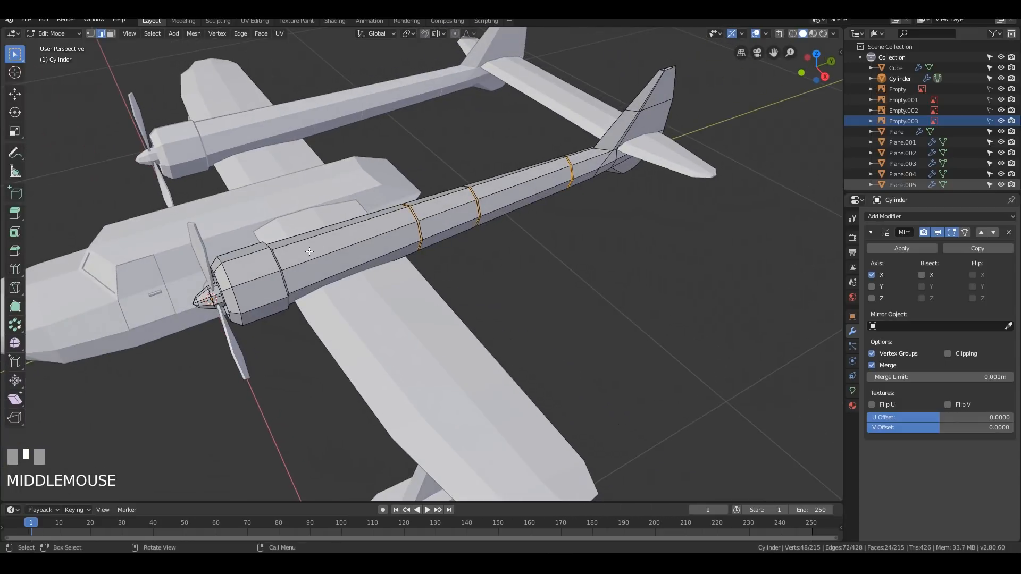
{"action": "key", "text": "3"}
{"action": "left_click", "coordinate": [306, 245]}
{"action": "left_click", "coordinate": [301, 236], "text": "shift"}
{"action": "middle_click_drag", "start_coordinate": [301, 235], "coordinate": [515, 251]}
{"action": "key", "text": "shift+d"}
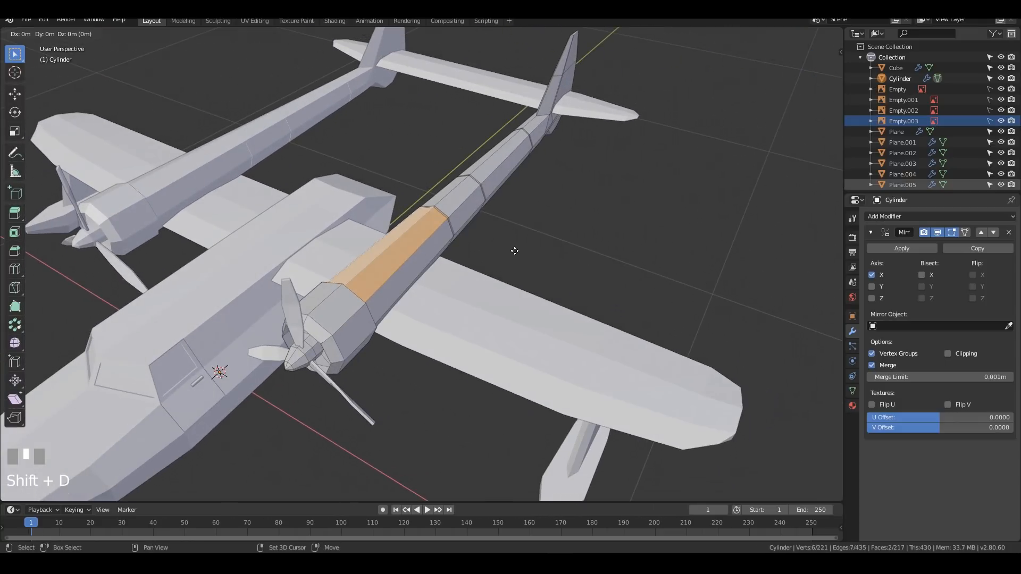
{"action": "key", "text": "Return"}
{"action": "key", "text": "p"}
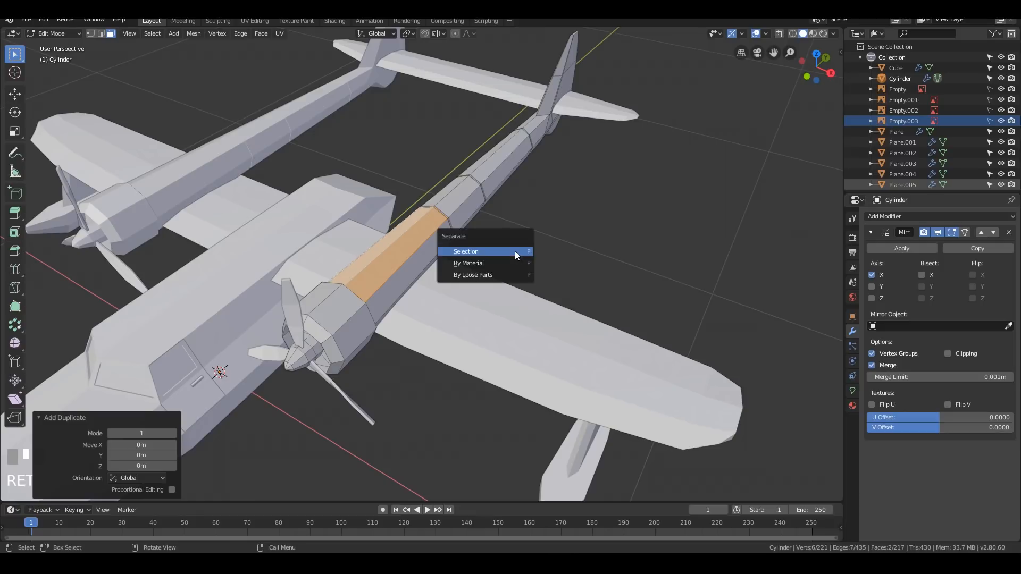
{"action": "left_click", "coordinate": [515, 251]}
Step: Slide the rear edge of the separated boom panel forward by a factor of about 0.45
{"action": "key", "text": "Tab"}
{"action": "left_click", "coordinate": [407, 253]}
{"action": "left_click", "coordinate": [407, 257]}
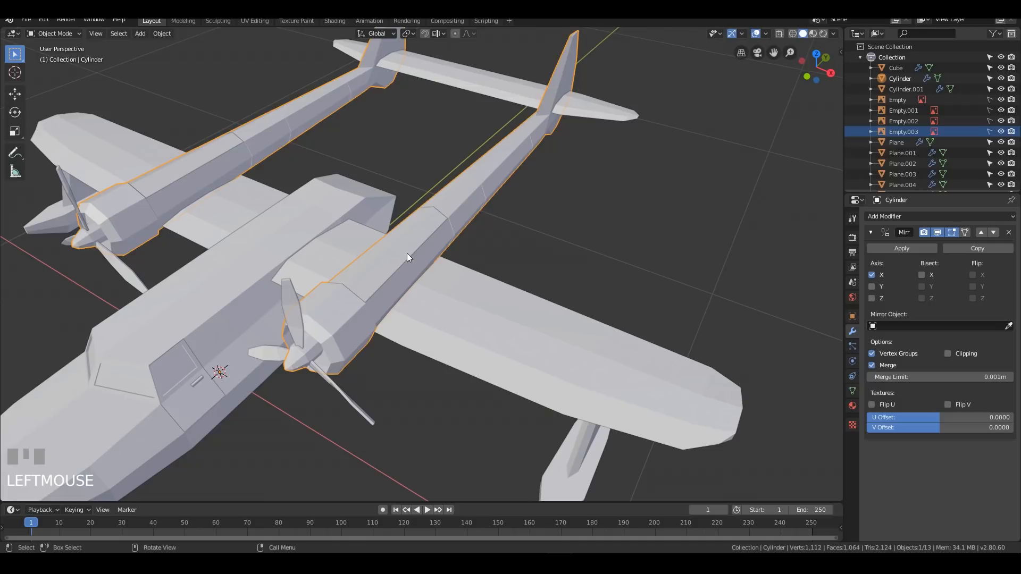
{"action": "key", "text": "Tab"}
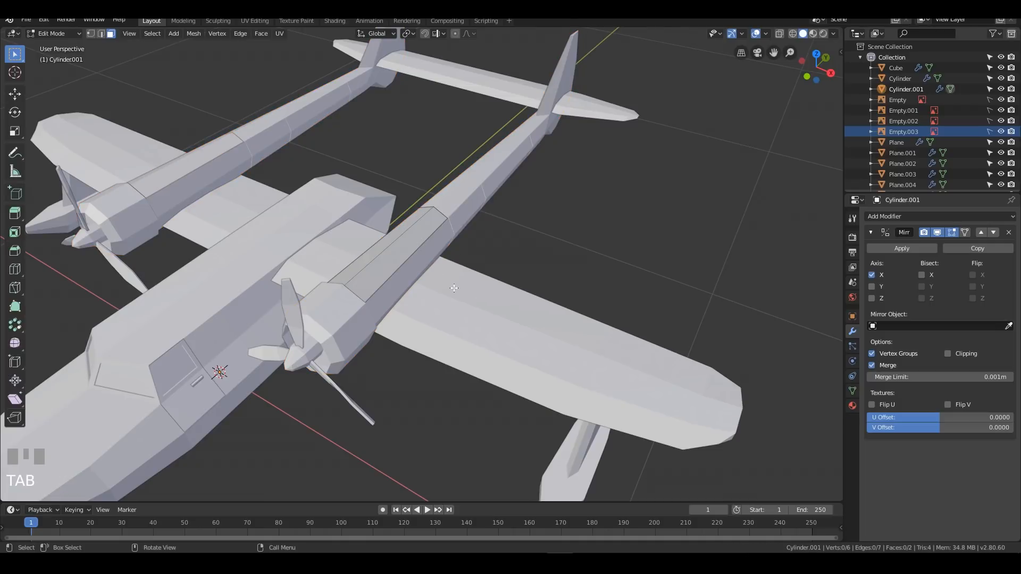
{"action": "left_click_drag", "start_coordinate": [400, 185], "coordinate": [495, 237]}
{"action": "middle_click_drag", "start_coordinate": [558, 250], "coordinate": [534, 262]}
{"action": "key", "text": "g"}
{"action": "key", "text": "g"}
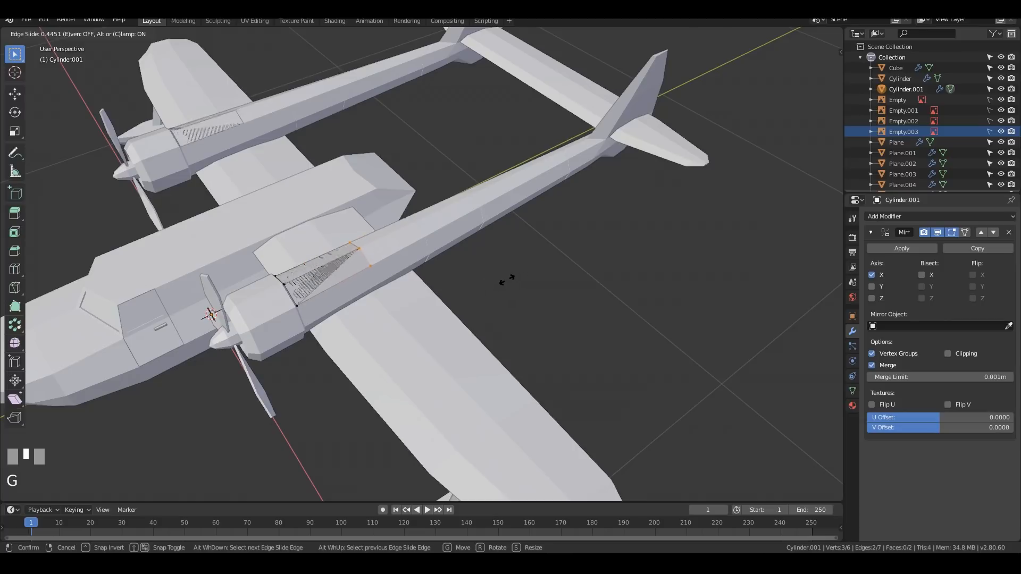
{"action": "left_click", "coordinate": [267, 233]}
Step: Slide the front edge of the boom panel toward the tail by a factor of about 0.27
{"action": "left_click_drag", "start_coordinate": [267, 234], "coordinate": [320, 312]}
{"action": "key", "text": "g"}
{"action": "key", "text": "g"}
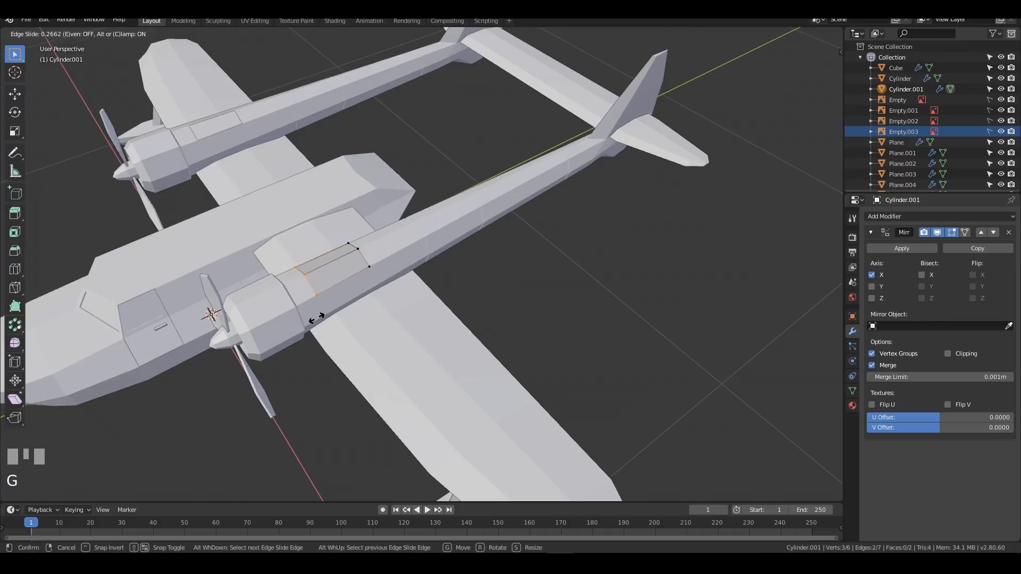
{"action": "left_click", "coordinate": [320, 313]}
Step: Slide both lengthwise side edges of the boom panel slightly inward to narrow it
{"action": "middle_click_drag", "start_coordinate": [325, 313], "coordinate": [395, 328]}
{"action": "scroll", "coordinate": [402, 329], "scroll_direction": "up", "scroll_amount": 4}
{"action": "left_click", "coordinate": [402, 333]}
{"action": "left_click", "coordinate": [420, 271], "text": "shift"}
{"action": "key", "text": "g"}
{"action": "key", "text": "g"}
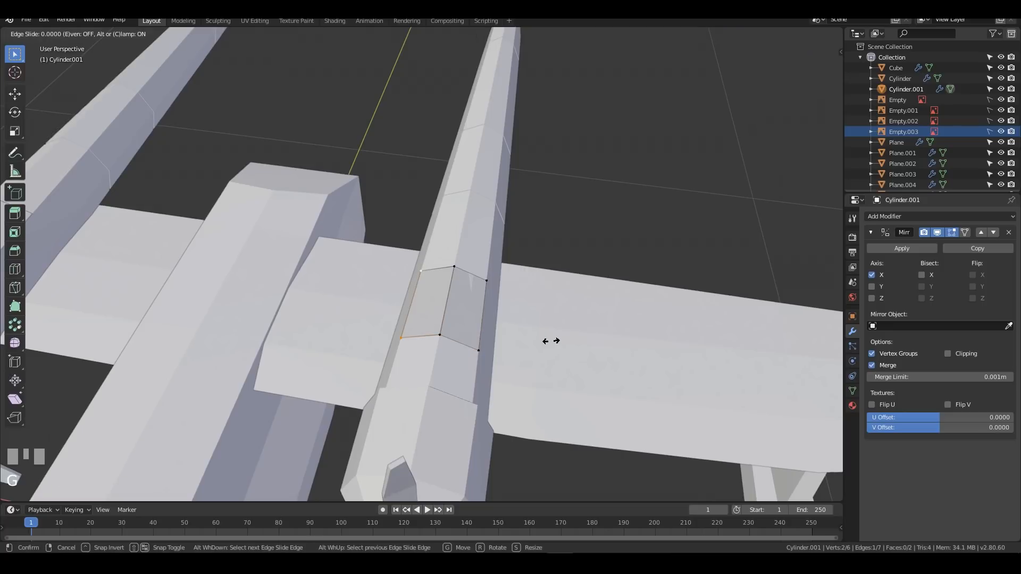
{"action": "left_click", "coordinate": [554, 339]}
{"action": "left_click_drag", "start_coordinate": [467, 242], "coordinate": [524, 368]}
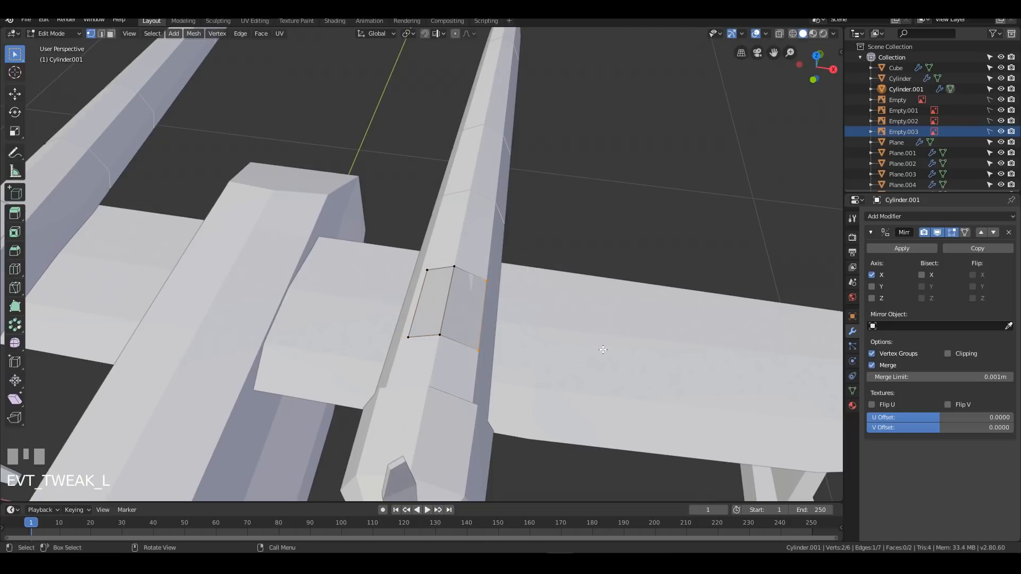
{"action": "key", "text": "g"}
{"action": "key", "text": "g"}
{"action": "left_click", "coordinate": [598, 347]}
Step: Extrude both faces of the boom panel outward by about 0.0042 m to make a raised hatch
{"action": "scroll", "coordinate": [597, 347], "scroll_direction": "down", "scroll_amount": 4}
{"action": "middle_click_drag", "start_coordinate": [595, 346], "coordinate": [524, 310]}
{"action": "key", "text": "3"}
{"action": "left_click", "coordinate": [343, 184]}
{"action": "middle_click_drag", "start_coordinate": [494, 213], "coordinate": [524, 237]}
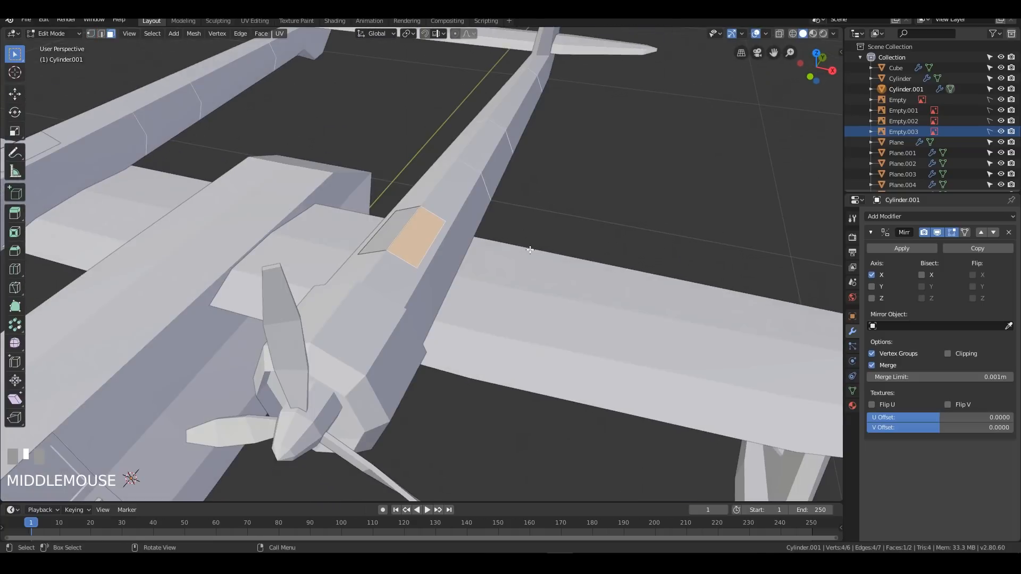
{"action": "key", "text": "Tab"}
{"action": "left_click", "coordinate": [468, 244]}
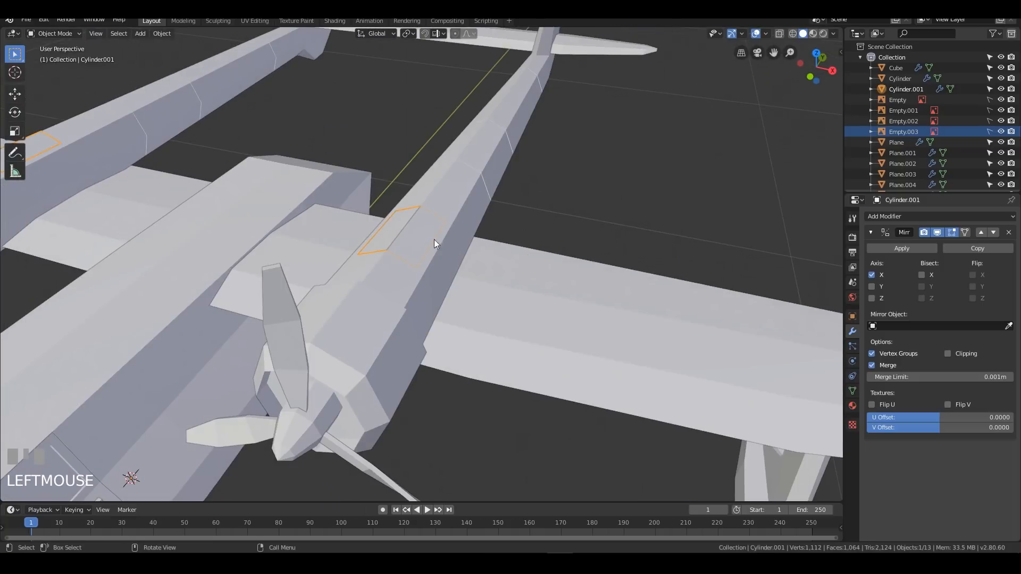
{"action": "key", "text": "Tab"}
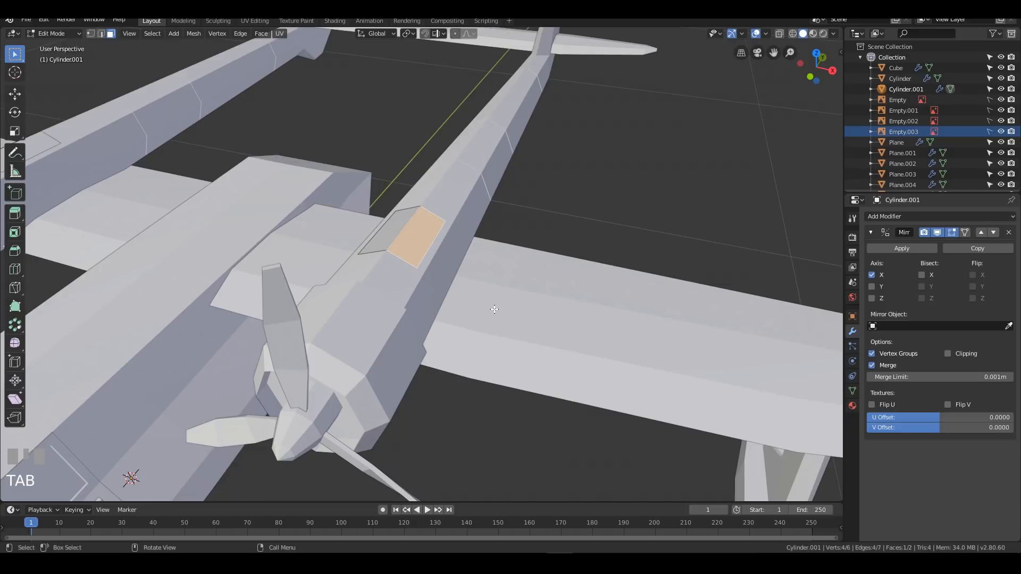
{"action": "key", "text": "e"}
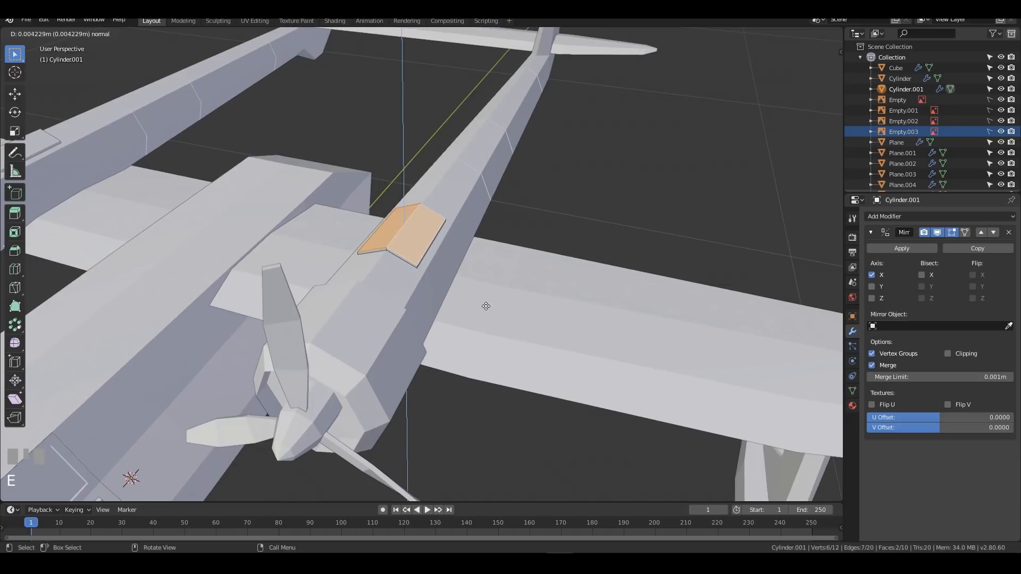
{"action": "left_click", "coordinate": [486, 306]}
{"action": "key", "text": "Tab"}
{"action": "scroll", "coordinate": [627, 211], "scroll_direction": "down", "scroll_amount": 6}
{"action": "middle_click_drag", "start_coordinate": [662, 219], "coordinate": [392, 252]}
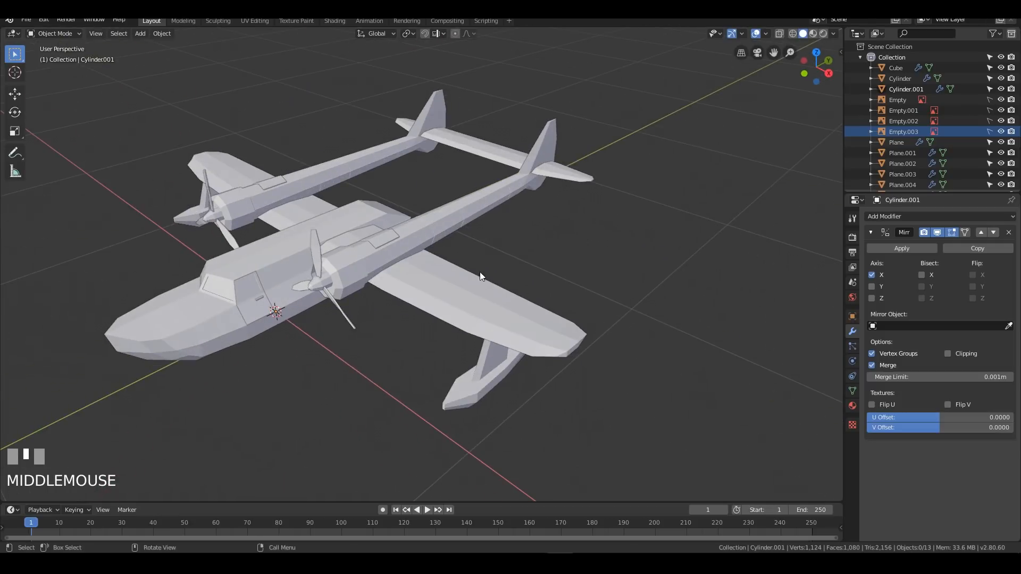
Step: Separate the wing's four trailing-edge faces outboard of the boom, two upper and two lower, into their own flap object
{"action": "middle_click_drag", "start_coordinate": [527, 335], "coordinate": [416, 412]}
{"action": "left_click", "coordinate": [388, 315]}
{"action": "key", "text": "Tab"}
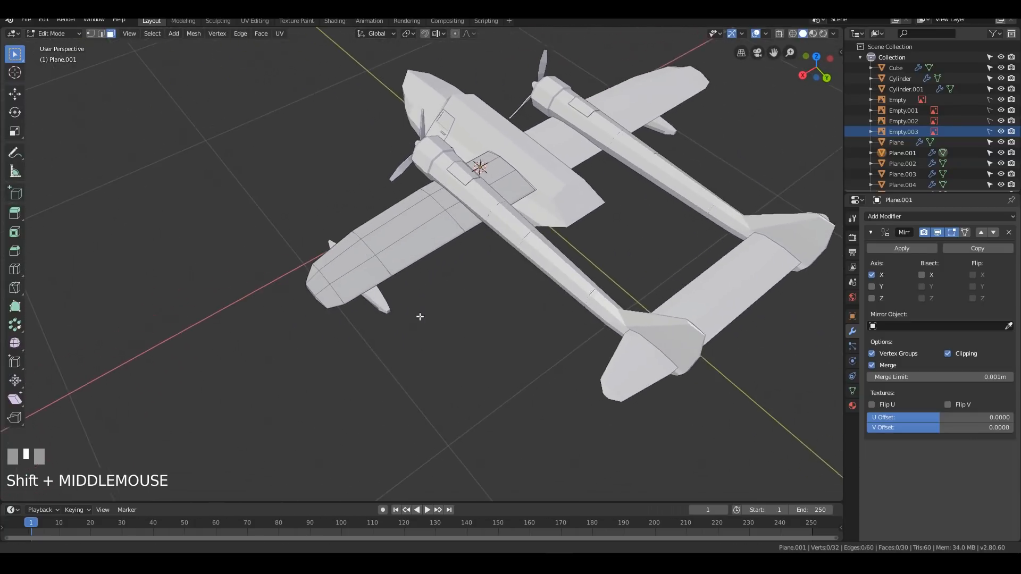
{"action": "scroll", "coordinate": [421, 325], "scroll_direction": "up", "scroll_amount": 4}
{"action": "left_click", "coordinate": [368, 297]}
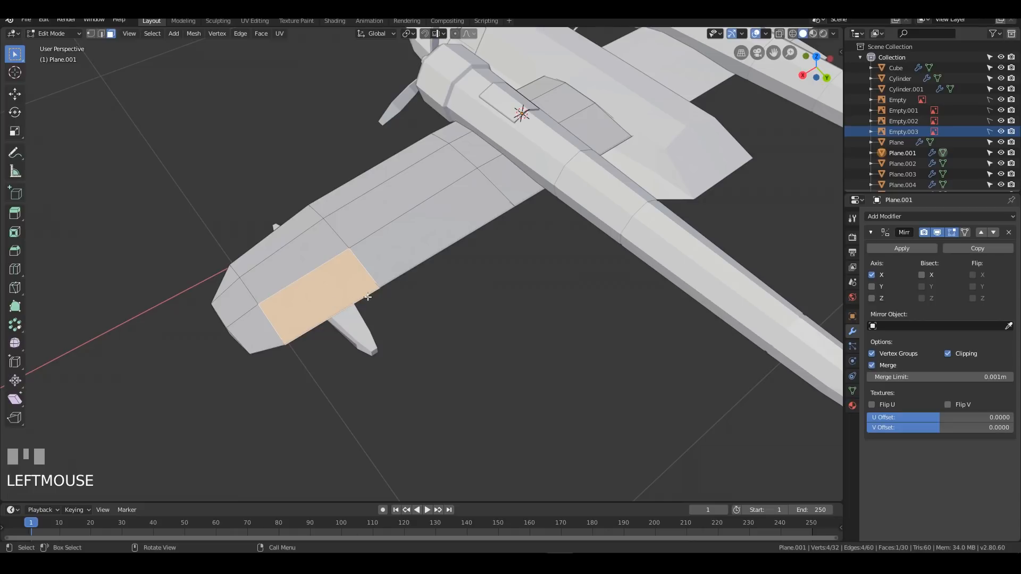
{"action": "left_click", "coordinate": [437, 237]}
{"action": "middle_click_drag", "start_coordinate": [468, 315], "coordinate": [442, 289]}
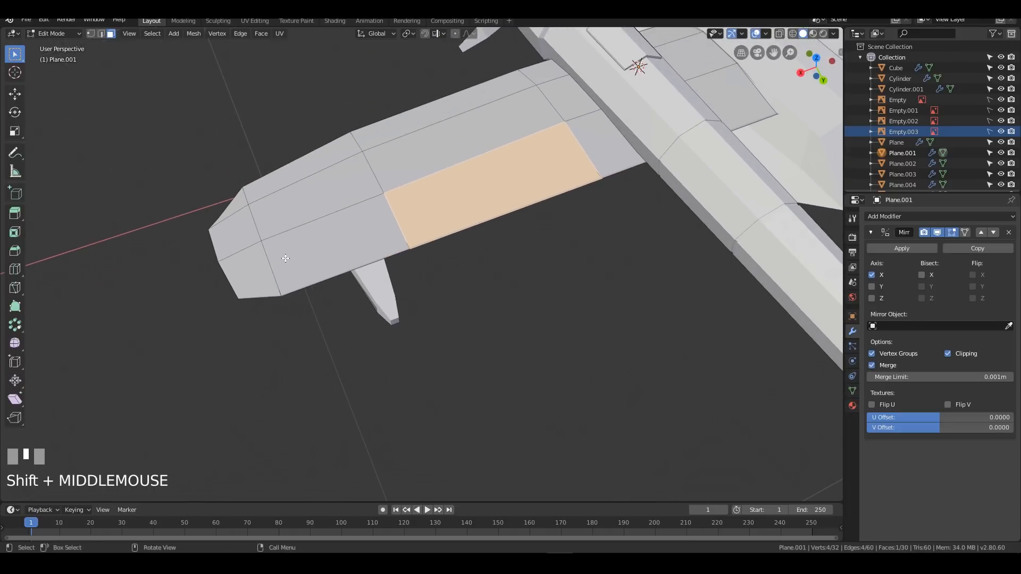
{"action": "left_click", "coordinate": [344, 228]}
{"action": "left_click", "coordinate": [462, 207], "text": "shift"}
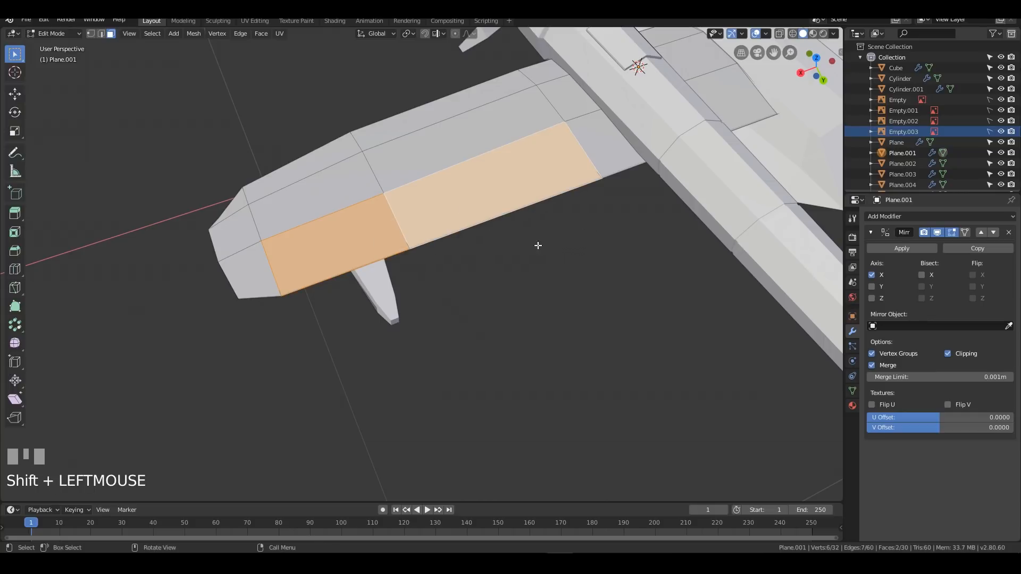
{"action": "middle_click_drag", "start_coordinate": [492, 280], "coordinate": [506, 169]}
{"action": "scroll", "coordinate": [558, 330], "scroll_direction": "up", "scroll_amount": 4}
{"action": "middle_click_drag", "start_coordinate": [559, 342], "coordinate": [489, 269]}
{"action": "scroll", "coordinate": [468, 273], "scroll_direction": "down", "scroll_amount": 2}
{"action": "left_click", "coordinate": [474, 281], "text": "shift"}
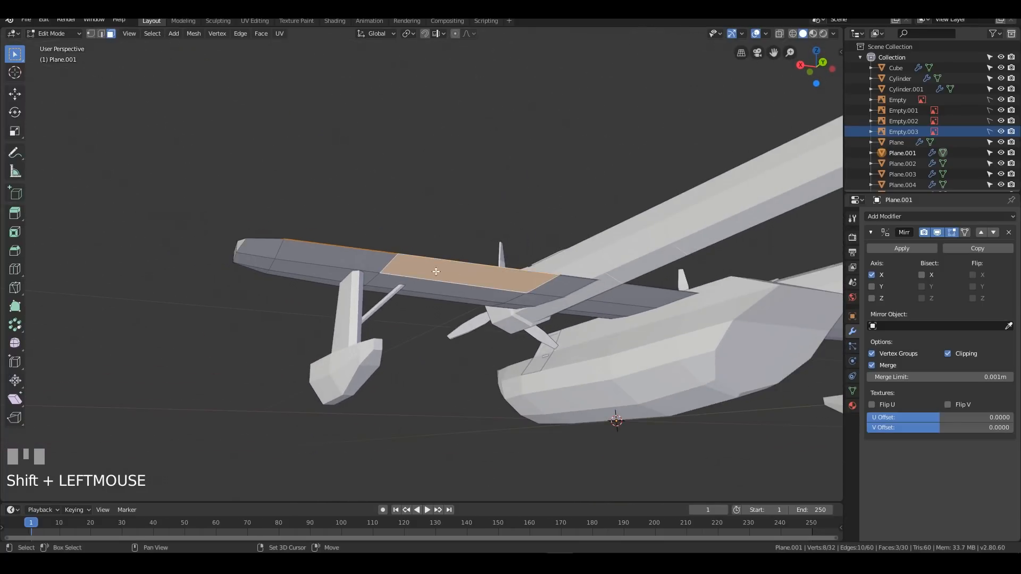
{"action": "mouse_move", "coordinate": [475, 307]}
{"action": "middle_mouse_down"}
{"action": "mouse_move", "coordinate": [511, 282]}
{"action": "mouse_move", "coordinate": [521, 289]}
{"action": "mouse_move", "coordinate": [468, 292]}
{"action": "mouse_move", "coordinate": [486, 312]}
{"action": "middle_mouse_up"}
{"action": "key", "text": "x"}
{"action": "key", "text": "Return"}
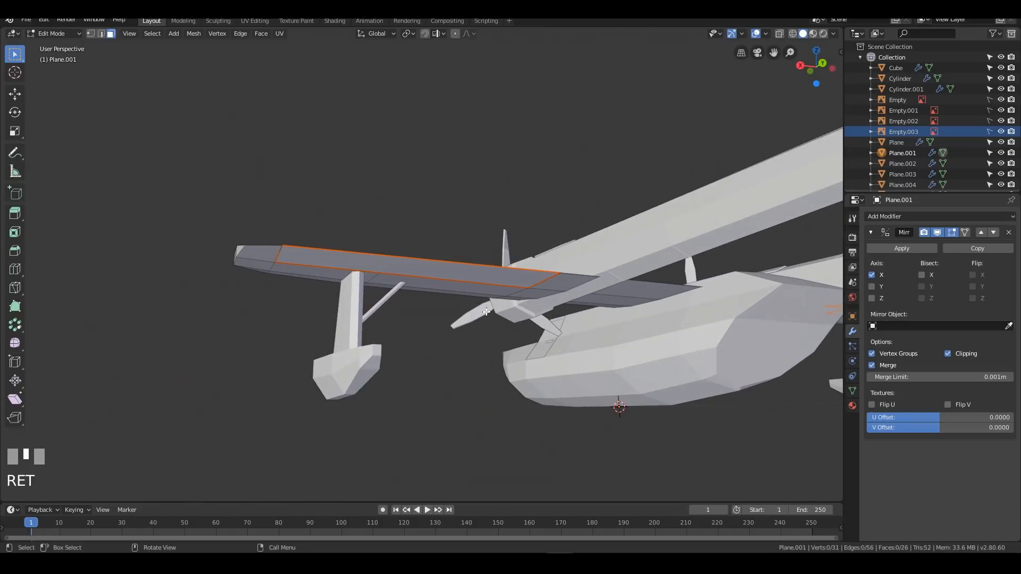
Step: Hide the separated flap object to expose the cutout in the wing
{"action": "middle_click_drag", "start_coordinate": [391, 173], "coordinate": [487, 329]}
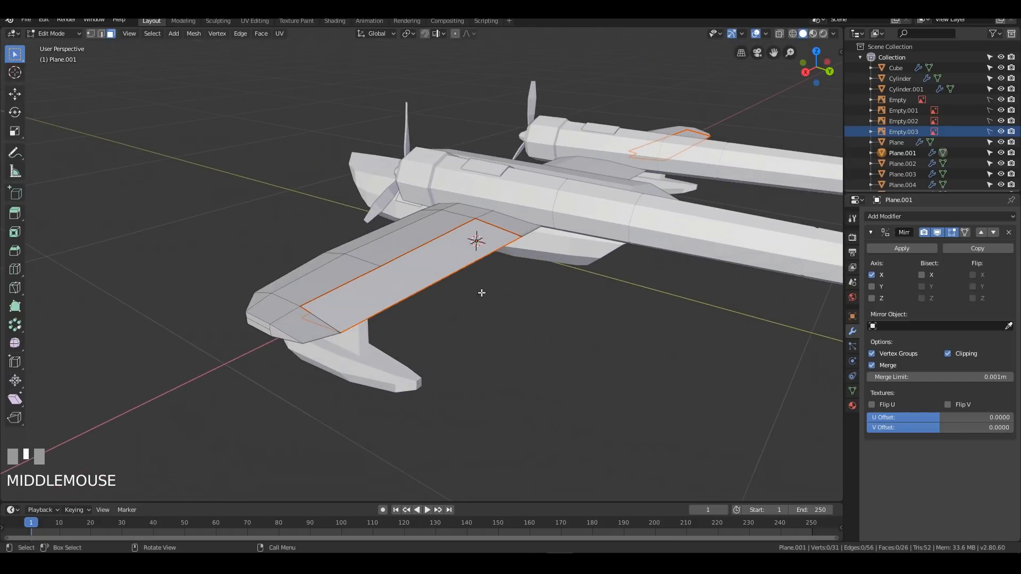
{"action": "key", "text": "Tab"}
{"action": "left_click", "coordinate": [452, 273]}
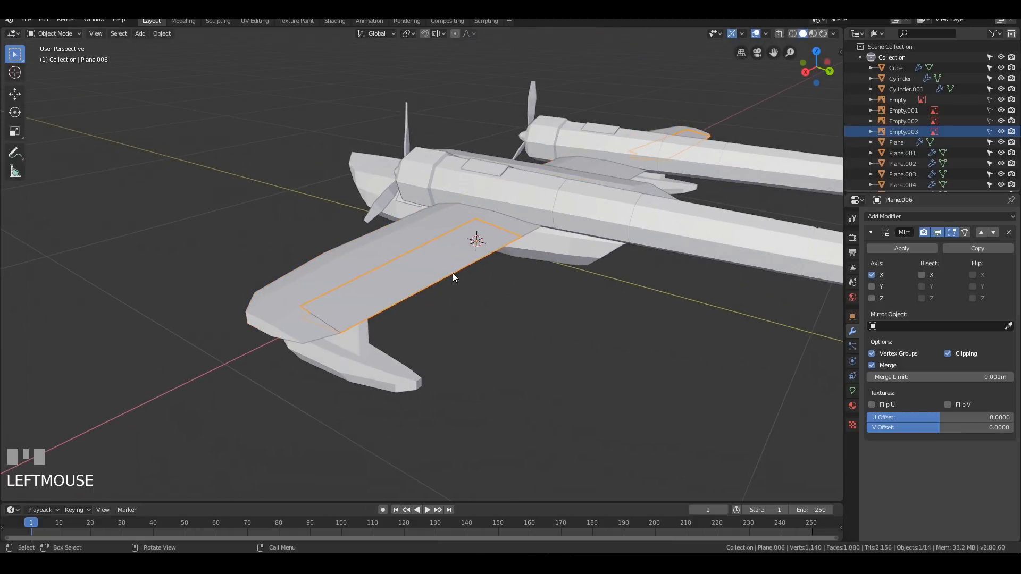
{"action": "middle_click_drag", "start_coordinate": [468, 299], "coordinate": [515, 289]}
{"action": "middle_click_drag", "start_coordinate": [489, 260], "coordinate": [487, 287]}
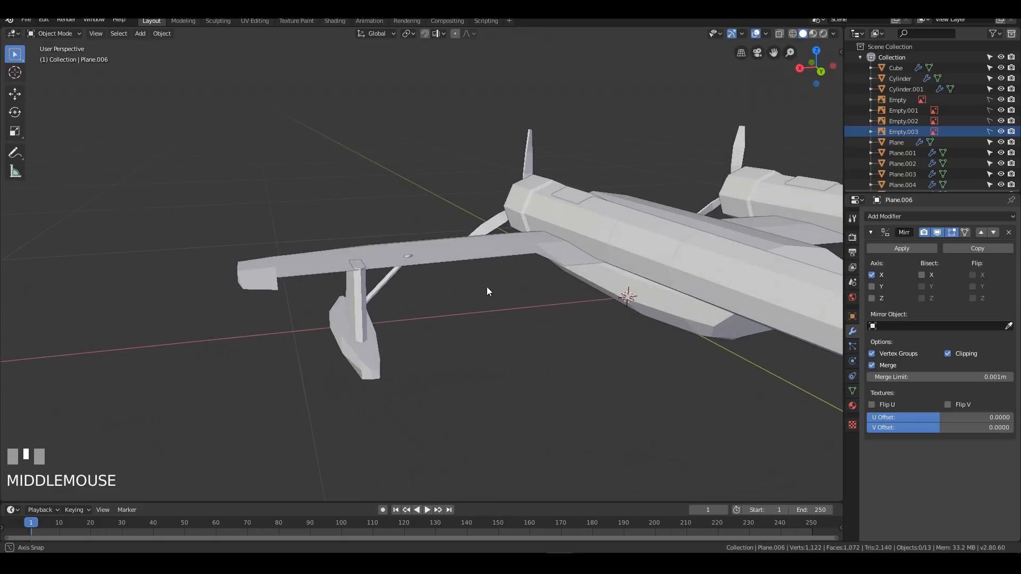
Step: Fill the triangular openings at the inner and outer ends of the wing cutout with faces
{"action": "left_click", "coordinate": [493, 268]}
{"action": "key", "text": "Tab"}
{"action": "scroll", "coordinate": [565, 325], "scroll_direction": "up", "scroll_amount": 3}
{"action": "scroll", "coordinate": [565, 325], "scroll_direction": "up", "scroll_amount": 2}
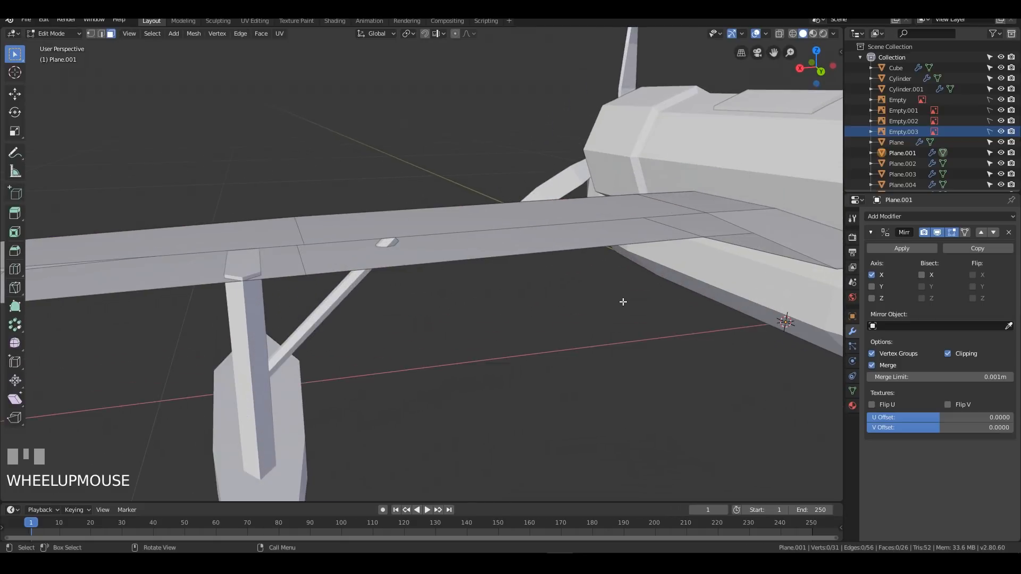
{"action": "middle_click_drag", "start_coordinate": [620, 299], "coordinate": [679, 259], "text": "shift"}
{"action": "key", "text": "1"}
{"action": "left_click", "coordinate": [680, 260]}
{"action": "left_click", "coordinate": [806, 265], "text": "shift"}
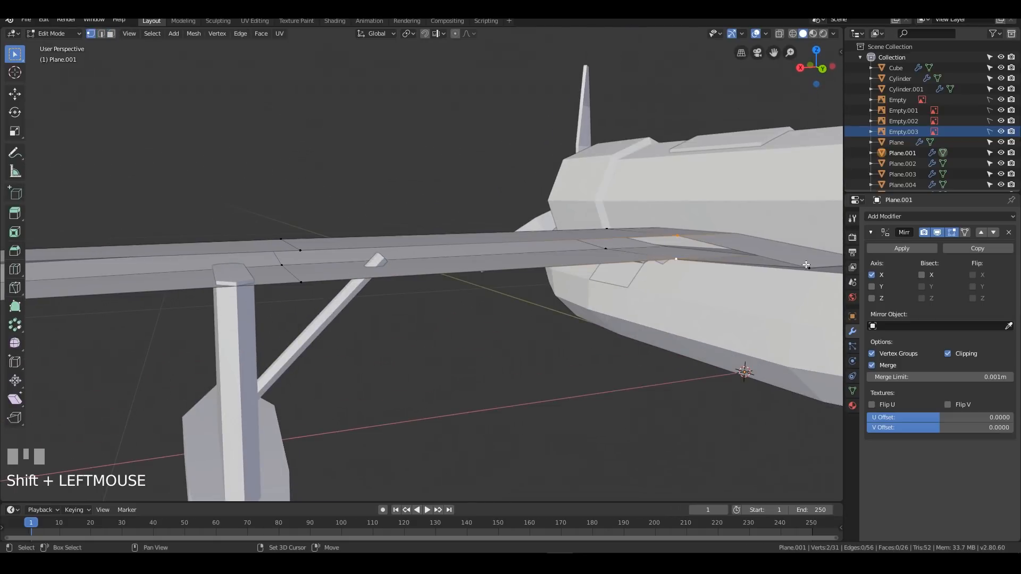
{"action": "scroll", "coordinate": [669, 408], "scroll_direction": "down", "scroll_amount": 3}
{"action": "middle_click_drag", "start_coordinate": [669, 408], "coordinate": [319, 298]}
{"action": "left_click", "coordinate": [248, 270]}
{"action": "left_click", "coordinate": [202, 265], "text": "shift"}
{"action": "middle_click_drag", "start_coordinate": [174, 263], "coordinate": [257, 262]}
Step: Fill the long open gap along the forward side of the wing cutout with faces
{"action": "key", "text": "3"}
{"action": "key", "text": "2"}
{"action": "left_click", "coordinate": [258, 262]}
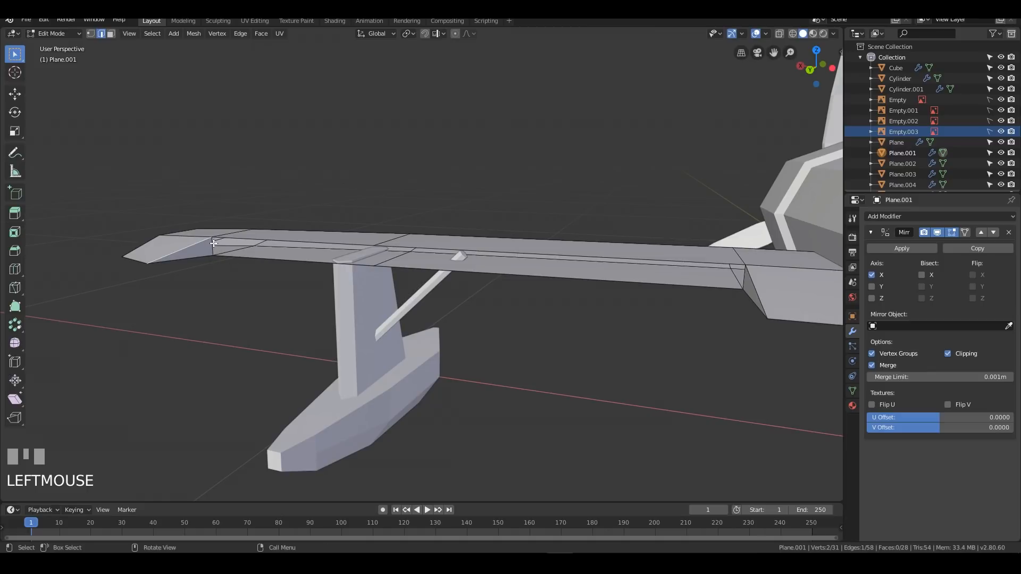
{"action": "key", "text": "f"}
{"action": "key", "text": "f"}
{"action": "middle_click_drag", "start_coordinate": [500, 336], "coordinate": [584, 372]}
{"action": "key", "text": "Tab"}
{"action": "scroll", "coordinate": [509, 340], "scroll_direction": "down", "scroll_amount": 3}
{"action": "scroll", "coordinate": [611, 304], "scroll_direction": "down", "scroll_amount": 5}
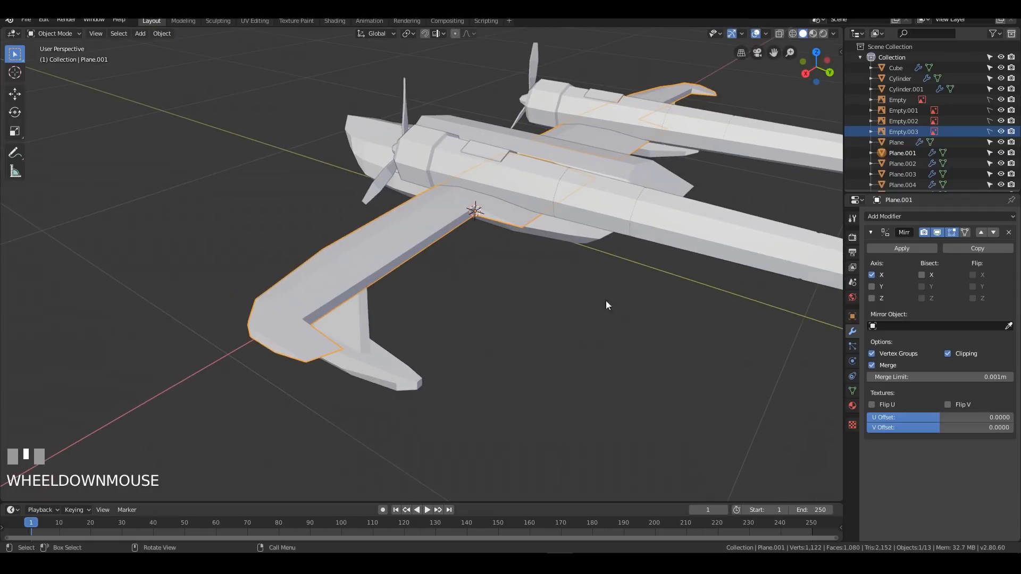
{"action": "key", "text": "Tab"}
{"action": "key", "text": "Tab"}
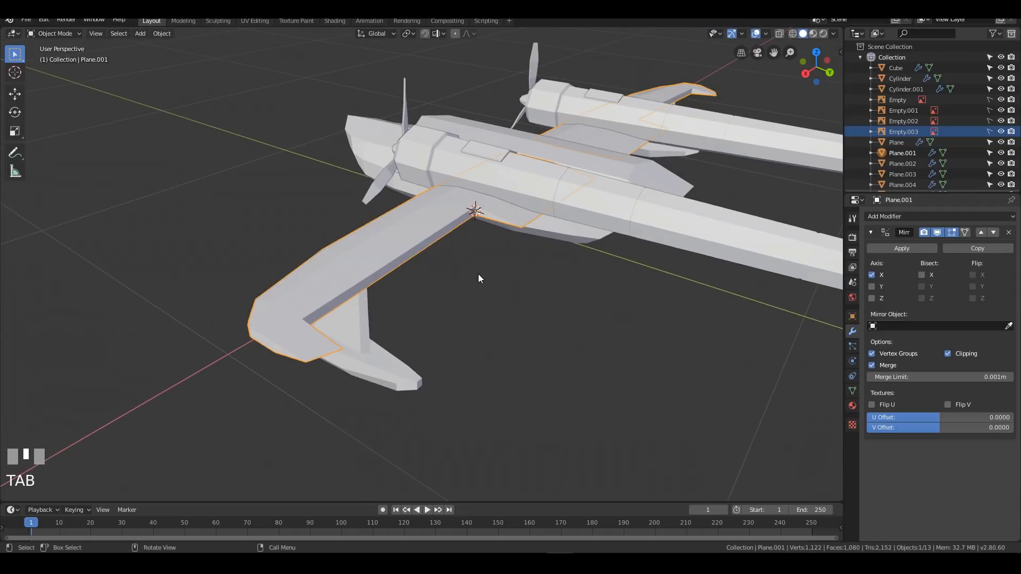
Step: Unhide the flap object and select it
{"action": "key", "text": "alt+h"}
{"action": "middle_click_drag", "start_coordinate": [544, 257], "coordinate": [464, 250]}
{"action": "left_click", "coordinate": [464, 250]}
Step: Scale the entire flap mesh down to 0.993 so it sits slightly inside the wing cutout
{"action": "key", "text": "Tab"}
{"action": "middle_click_drag", "start_coordinate": [469, 308], "coordinate": [493, 319]}
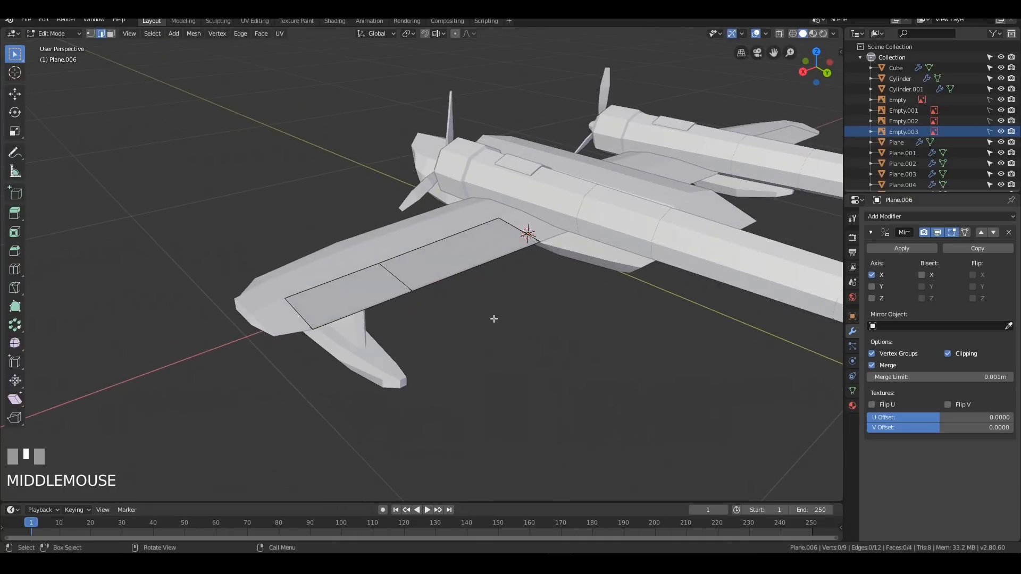
{"action": "key", "text": "a"}
{"action": "key", "text": "KP_7"}
{"action": "scroll", "coordinate": [548, 370], "scroll_direction": "up", "scroll_amount": 4}
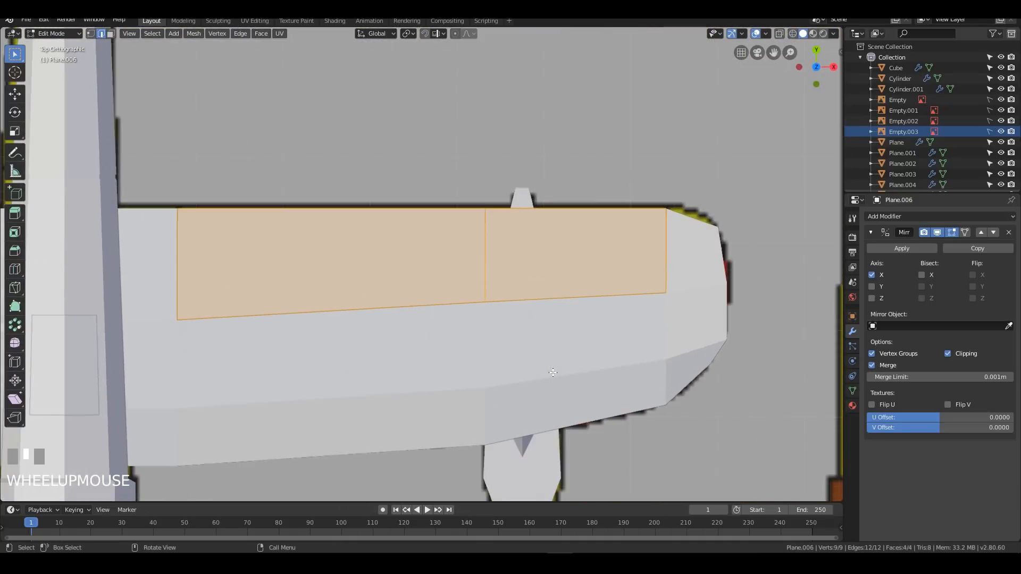
{"action": "key", "text": "s"}
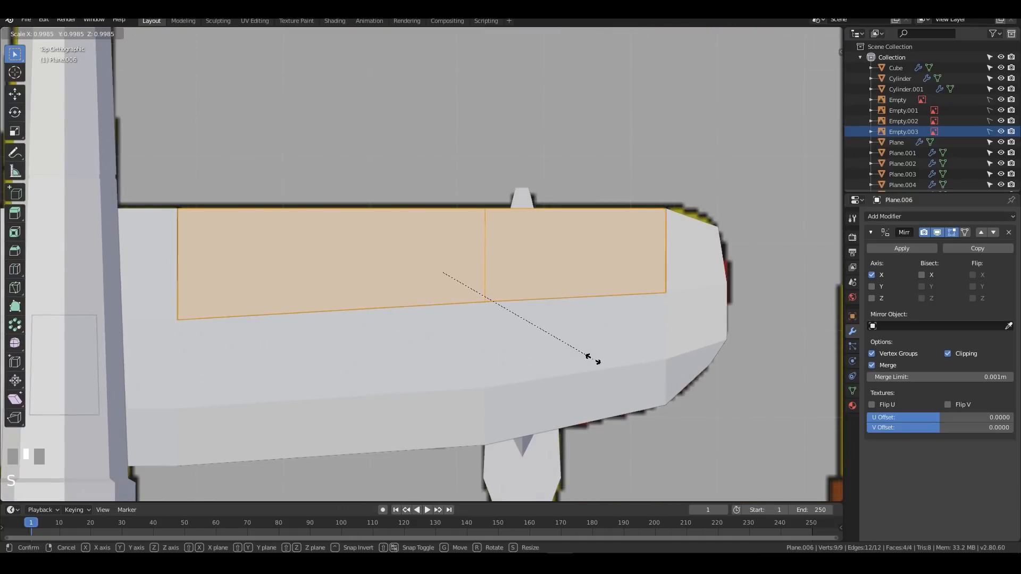
{"action": "left_click", "coordinate": [592, 359]}
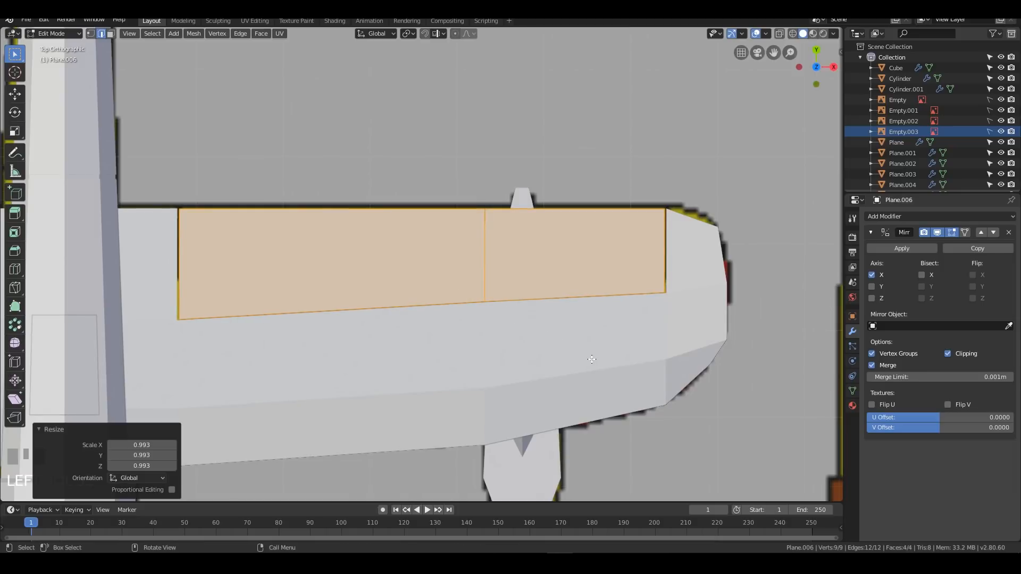
Step: Move the flap mesh 0.00122 m along the Y axis and return to object mode
{"action": "key", "text": "g"}
{"action": "key", "text": "y"}
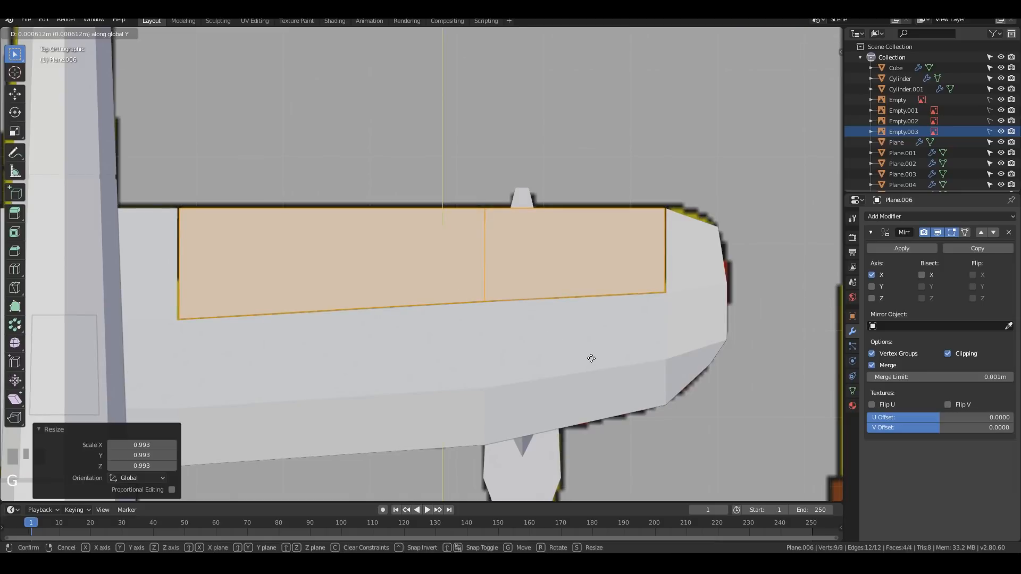
{"action": "left_click", "coordinate": [592, 358]}
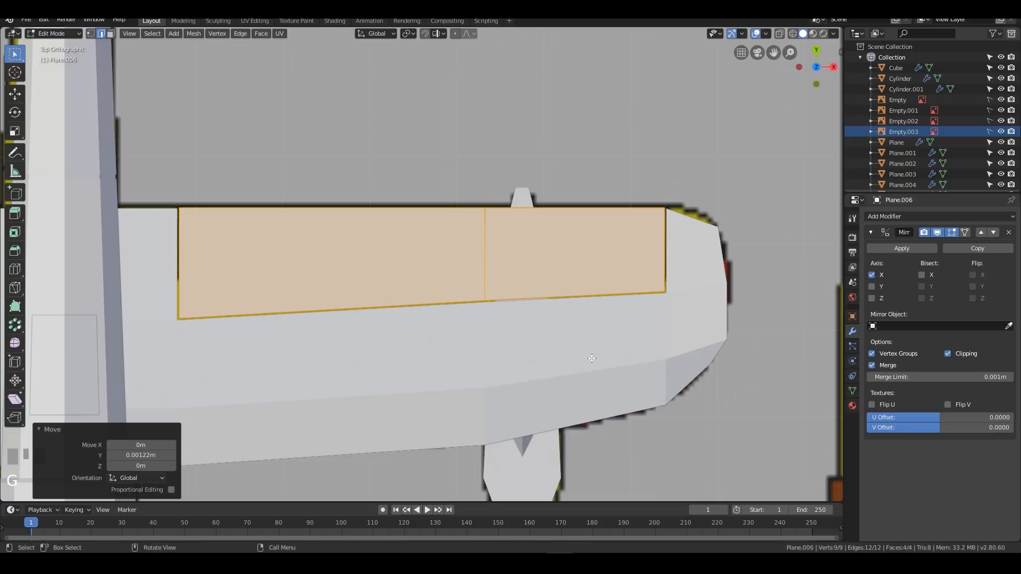
{"action": "middle_click_drag", "start_coordinate": [653, 357], "coordinate": [535, 333]}
{"action": "key", "text": "Tab"}
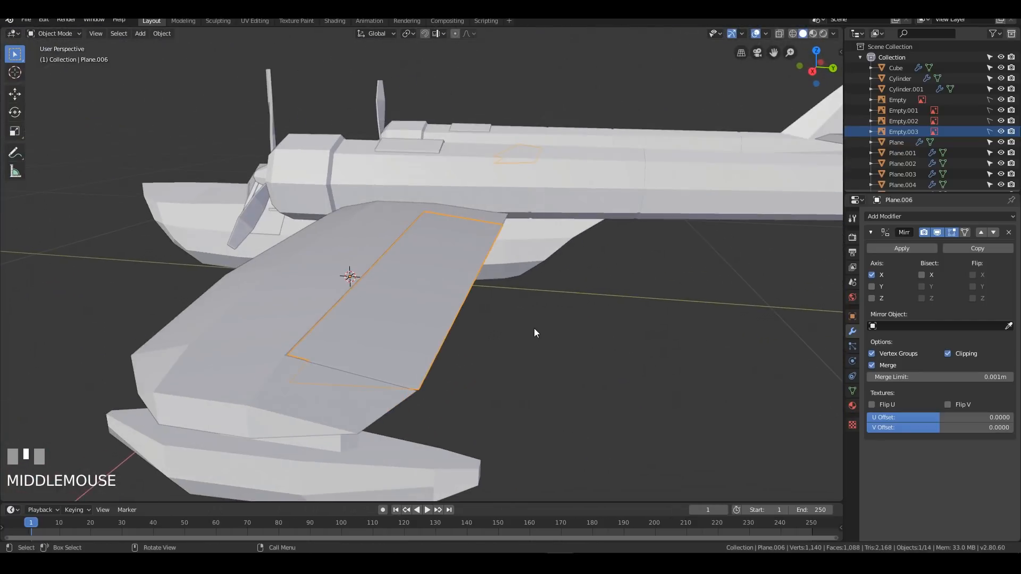
Step: Hide the wing to expose the open inner sides of the flap
{"action": "left_click", "coordinate": [349, 345]}
{"action": "key", "text": "h"}
{"action": "middle_click_drag", "start_coordinate": [270, 320], "coordinate": [596, 345]}
Step: Fill one triangular end and the long forward gap of the flap with faces
{"action": "key", "text": "Tab"}
{"action": "left_click", "coordinate": [624, 305]}
{"action": "key", "text": "Tab"}
{"action": "middle_click_drag", "start_coordinate": [624, 306], "coordinate": [690, 335]}
{"action": "left_click", "coordinate": [630, 349]}
{"action": "key", "text": "f"}
{"action": "left_click", "coordinate": [531, 349]}
{"action": "key", "text": "f"}
Step: Fill the remaining triangular end opening of the flap with a face and finish mesh editing
{"action": "middle_click_drag", "start_coordinate": [531, 349], "coordinate": [449, 275]}
{"action": "left_click", "coordinate": [256, 401], "text": "shift"}
{"action": "key", "text": "f"}
{"action": "mouse_move", "coordinate": [256, 401]}
{"action": "middle_mouse_down"}
{"action": "mouse_move", "coordinate": [349, 318]}
{"action": "mouse_move", "coordinate": [494, 334]}
{"action": "mouse_move", "coordinate": [464, 330]}
{"action": "middle_mouse_up"}
{"action": "scroll", "coordinate": [349, 318], "scroll_direction": "down", "scroll_amount": 3}
{"action": "key", "text": "Tab"}
{"action": "key", "text": "z"}
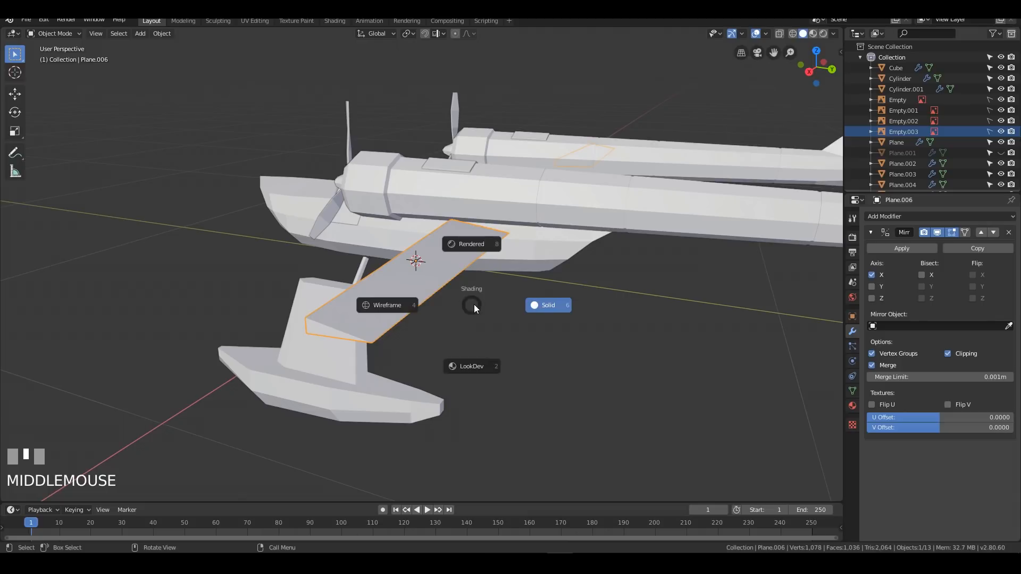
{"action": "key", "text": "z"}
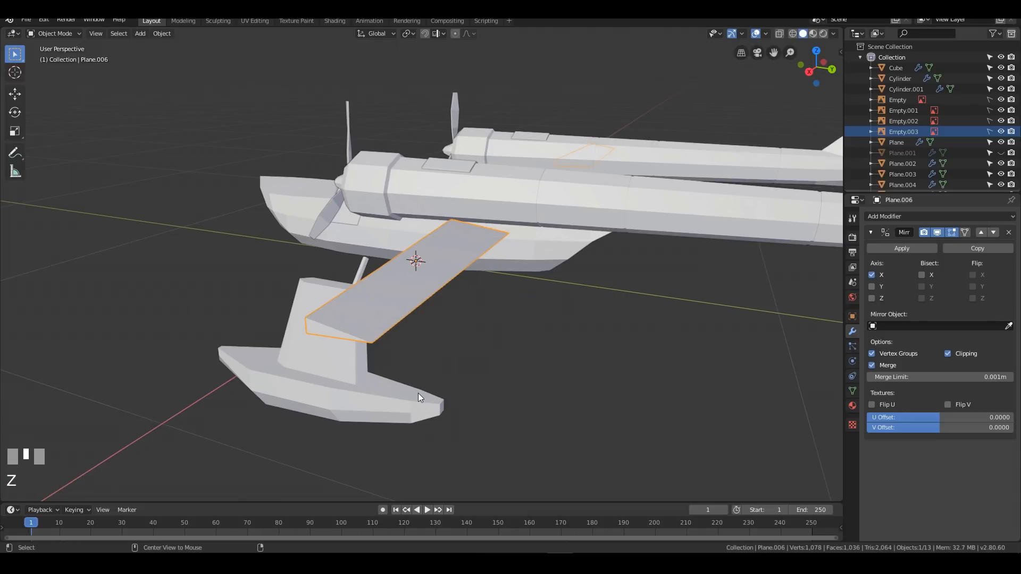
Step: Unhide the wing so it surrounds the closed flap again
{"action": "key", "text": "alt+h"}
{"action": "middle_click_drag", "start_coordinate": [606, 378], "coordinate": [528, 367]}
{"action": "left_click", "coordinate": [431, 261]}
{"action": "middle_click_drag", "start_coordinate": [411, 292], "coordinate": [461, 282]}
Step: Separate the upper and lower rear faces of the outer tailplane into their own elevator object
{"action": "left_click", "coordinate": [428, 310]}
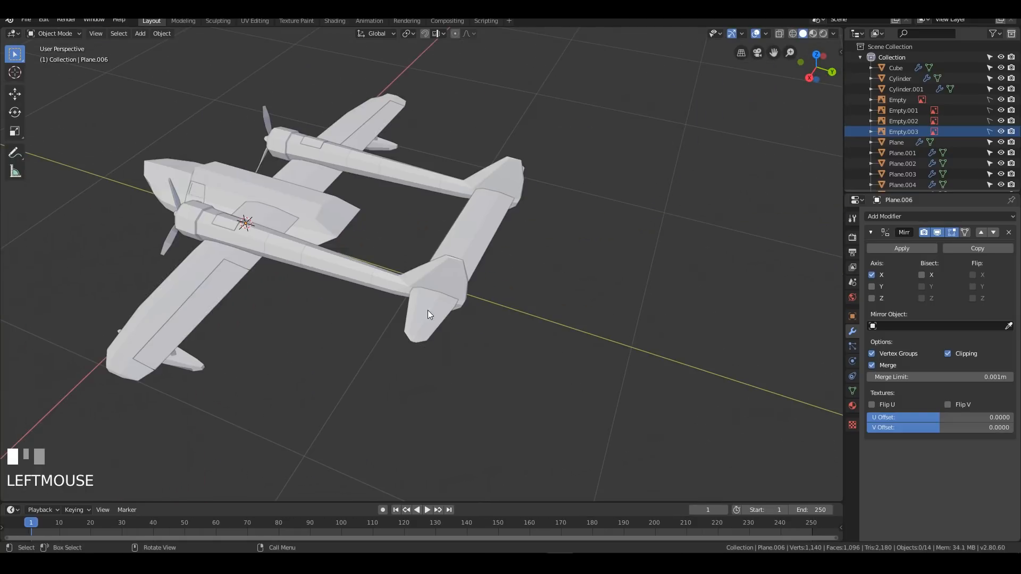
{"action": "key", "text": "Tab"}
{"action": "scroll", "coordinate": [522, 382], "scroll_direction": "up", "scroll_amount": 6}
{"action": "middle_click_drag", "start_coordinate": [613, 429], "coordinate": [532, 340]}
{"action": "left_click", "coordinate": [325, 146]}
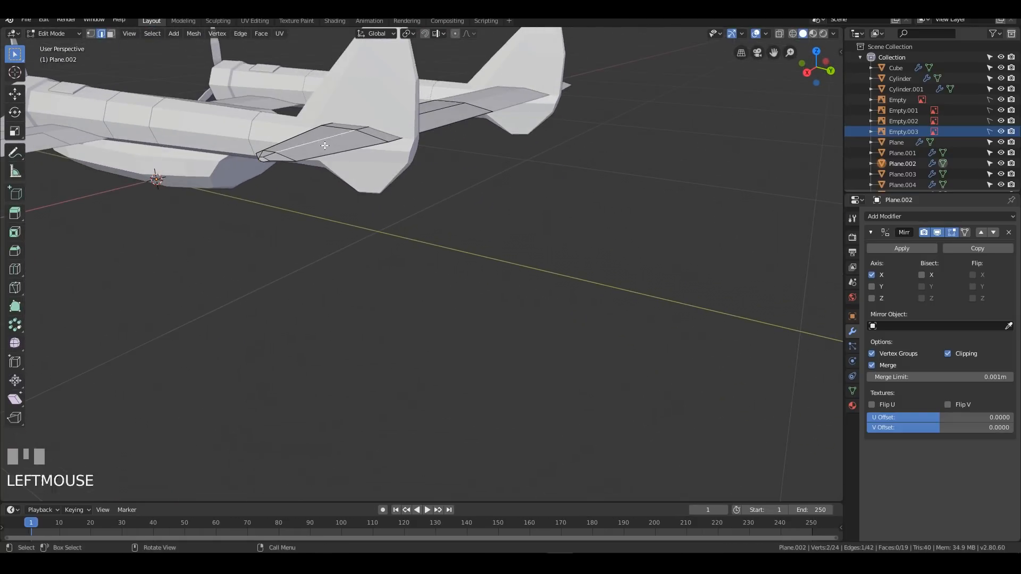
{"action": "key", "text": "3"}
{"action": "middle_click_drag", "start_coordinate": [376, 181], "coordinate": [383, 194]}
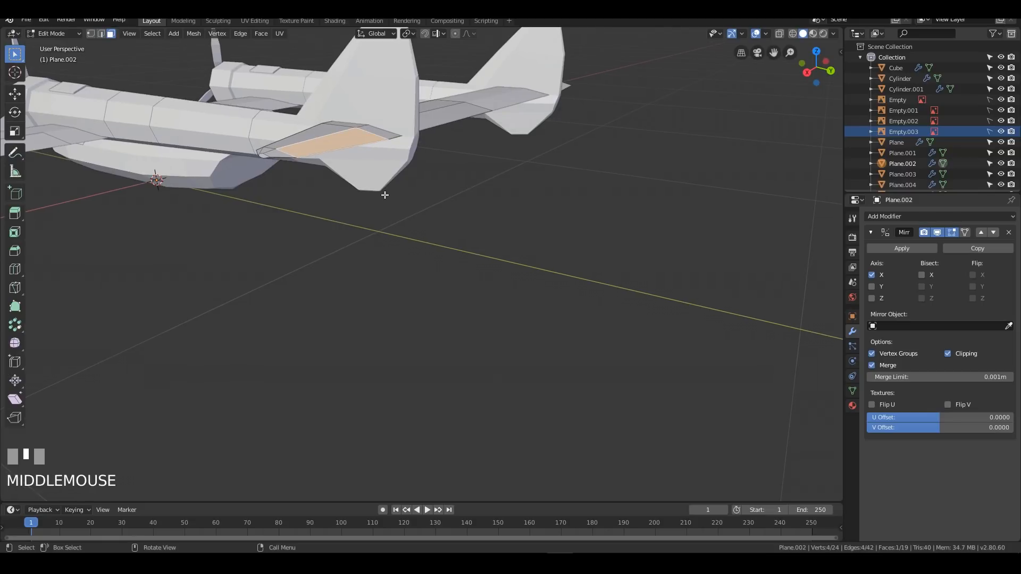
{"action": "key", "text": "KP_Decimal"}
{"action": "middle_click_drag", "start_coordinate": [567, 258], "coordinate": [455, 278]}
{"action": "left_click", "coordinate": [455, 279], "text": "shift"}
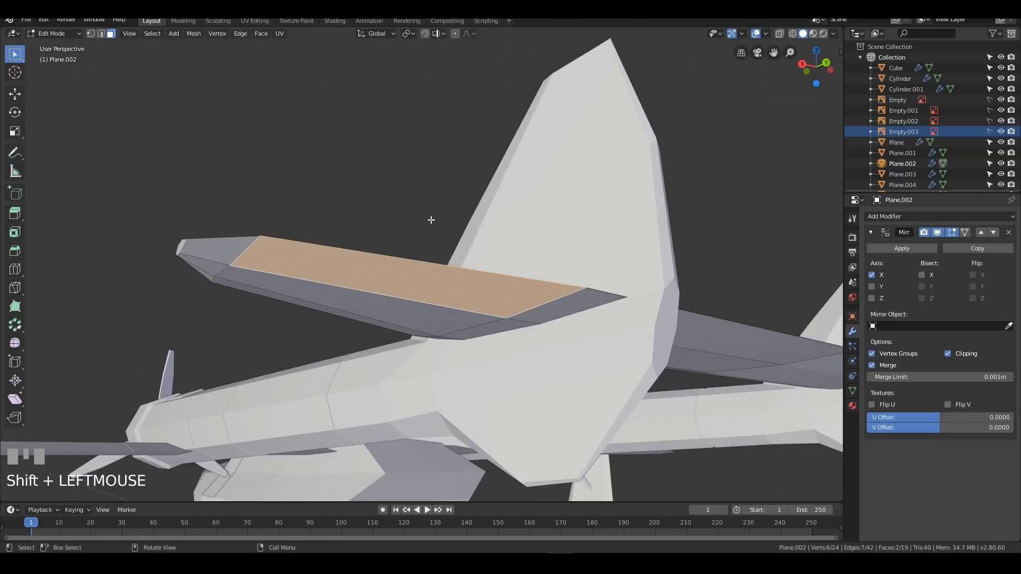
{"action": "key", "text": "x"}
{"action": "key", "text": "Return"}
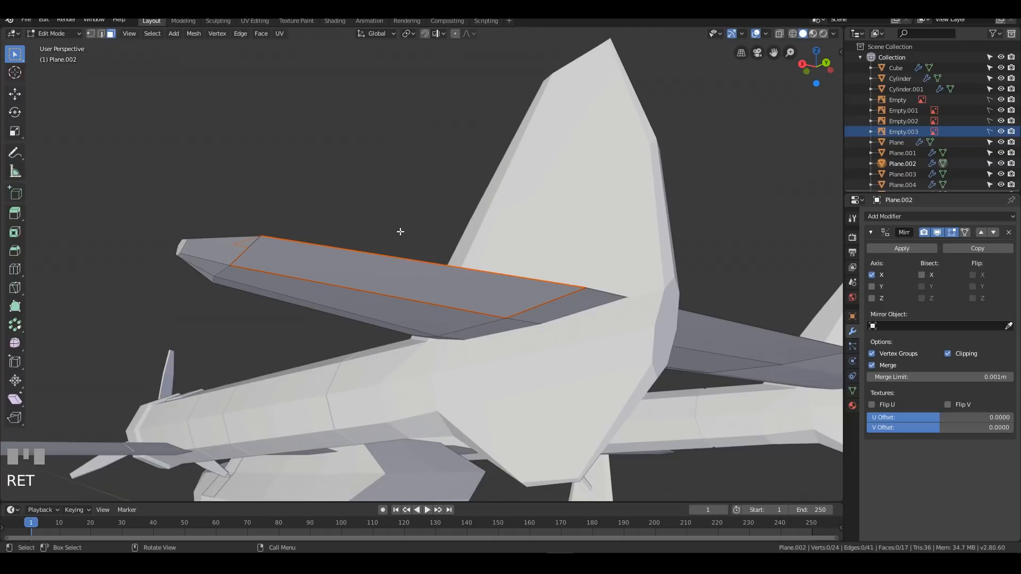
Step: Hide the separated elevator to expose the cutout in the tailplane
{"action": "key", "text": "Tab"}
{"action": "left_click", "coordinate": [375, 293]}
{"action": "key", "text": "h"}
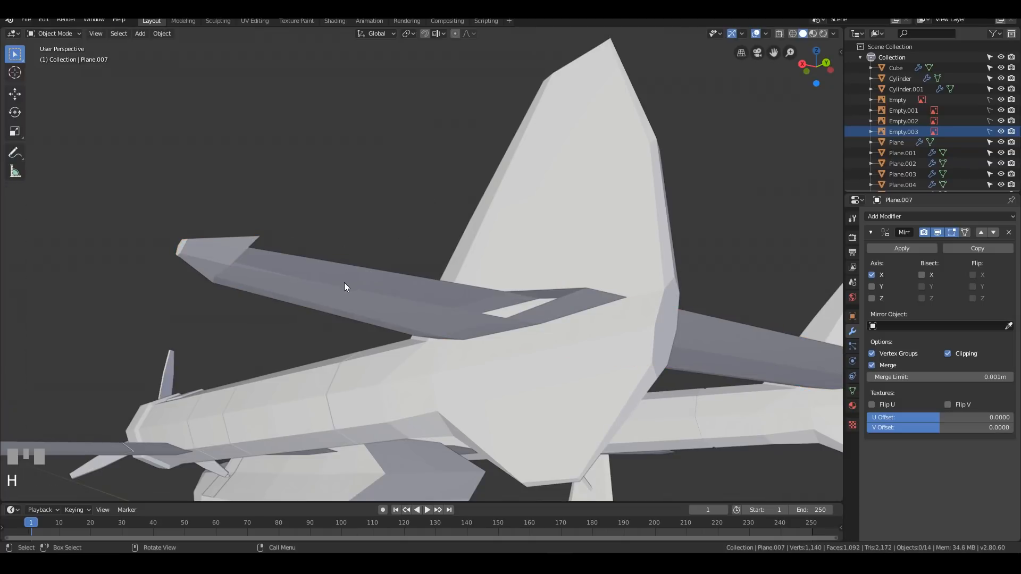
Step: Fill the triangular opening at the inner end of the tailplane cutout with a face
{"action": "left_click", "coordinate": [343, 282]}
{"action": "key", "text": "Tab"}
{"action": "left_click", "coordinate": [539, 294]}
{"action": "left_click", "coordinate": [581, 305], "text": "shift"}
{"action": "key", "text": "2"}
{"action": "left_click", "coordinate": [545, 303]}
{"action": "left_click", "coordinate": [532, 291], "text": "shift"}
{"action": "key", "text": "f"}
Step: Fill the long forward gap and the outer triangular opening of the tailplane cutout with faces
{"action": "left_click", "coordinate": [496, 300]}
{"action": "key", "text": "f"}
{"action": "middle_click_drag", "start_coordinate": [414, 296], "coordinate": [527, 316]}
{"action": "left_click", "coordinate": [321, 294]}
{"action": "left_click", "coordinate": [324, 286], "text": "shift"}
{"action": "key", "text": "Tab"}
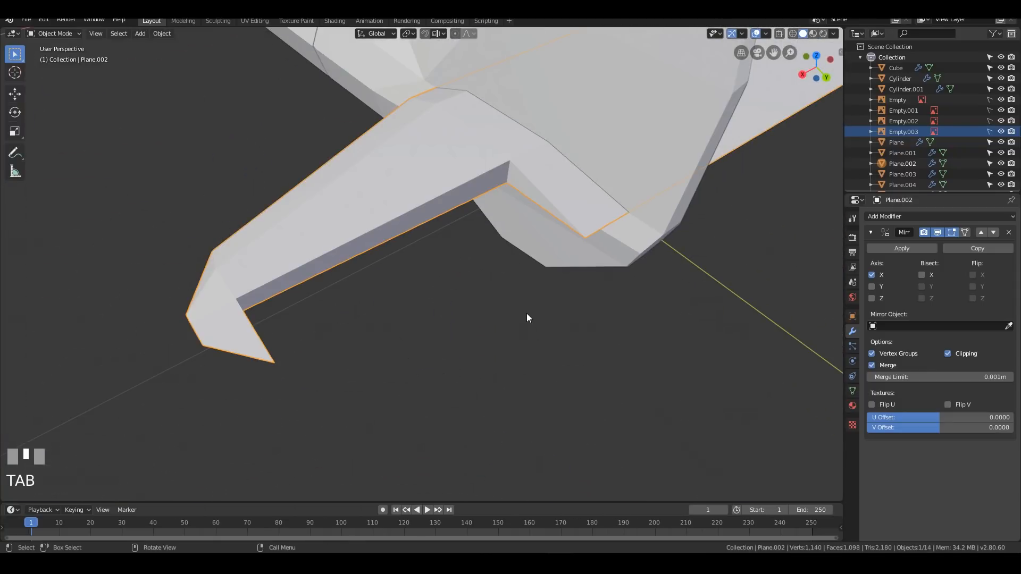
Step: Unhide the elevator and hide the tailplane to isolate the elevator
{"action": "key", "text": "alt+h"}
{"action": "middle_click_drag", "start_coordinate": [559, 285], "coordinate": [500, 232]}
{"action": "left_click", "coordinate": [499, 230]}
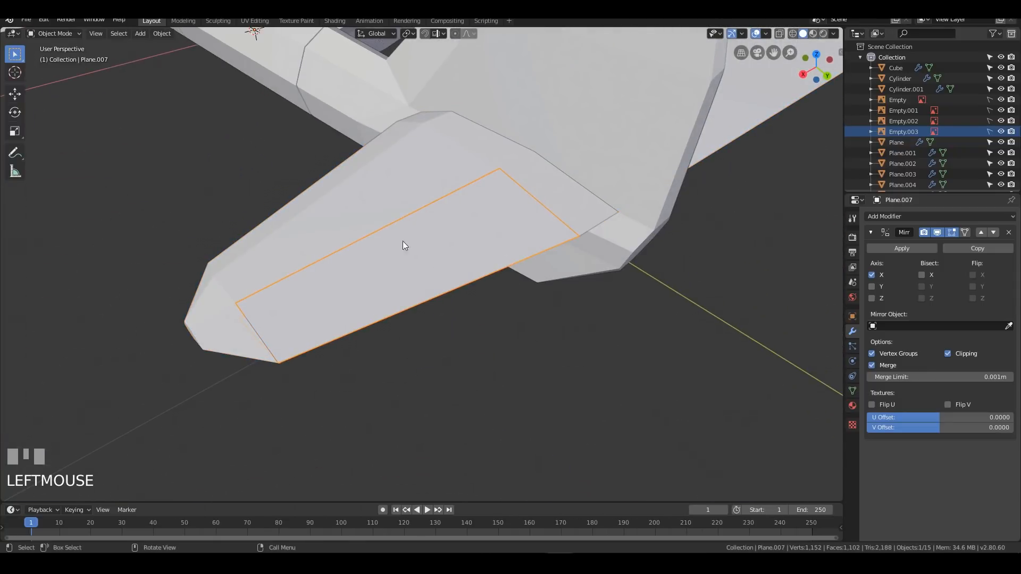
{"action": "left_click", "coordinate": [326, 194]}
{"action": "key", "text": "h"}
{"action": "middle_click_drag", "start_coordinate": [348, 286], "coordinate": [470, 314]}
{"action": "key", "text": "Tab"}
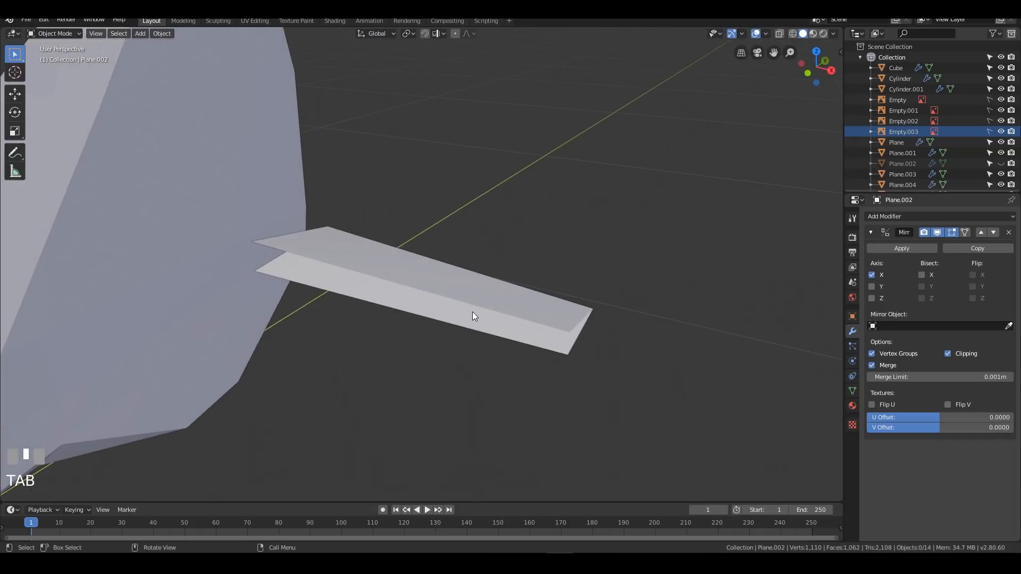
Step: Fill the triangular opening at the outer end of the elevator with a face
{"action": "left_click", "coordinate": [473, 312]}
{"action": "key", "text": "Tab"}
{"action": "left_click", "coordinate": [573, 325]}
{"action": "left_click", "coordinate": [576, 335], "text": "shift"}
{"action": "key", "text": "f"}
Step: Fill the elevator's long forward gap and its inner triangular end with faces
{"action": "left_click", "coordinate": [517, 324]}
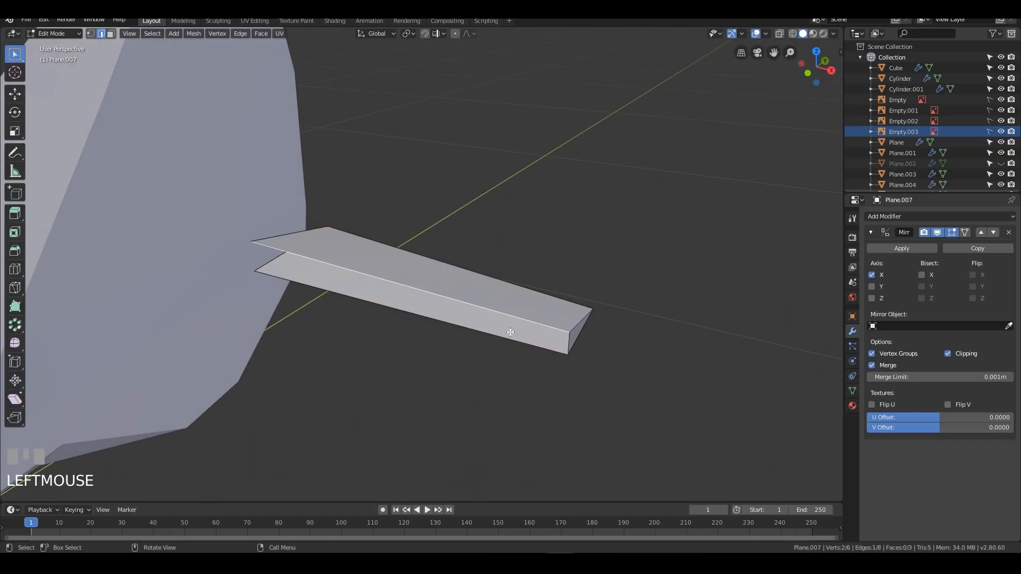
{"action": "key", "text": "f"}
{"action": "middle_click_drag", "start_coordinate": [569, 347], "coordinate": [467, 301]}
{"action": "left_click", "coordinate": [580, 280], "text": "shift"}
{"action": "middle_click_drag", "start_coordinate": [575, 319], "coordinate": [557, 335]}
{"action": "key", "text": "Tab"}
{"action": "scroll", "coordinate": [499, 264], "scroll_direction": "down", "scroll_amount": 1}
Step: Unhide the tailplane and select the elevator in solid shading
{"action": "key", "text": "z"}
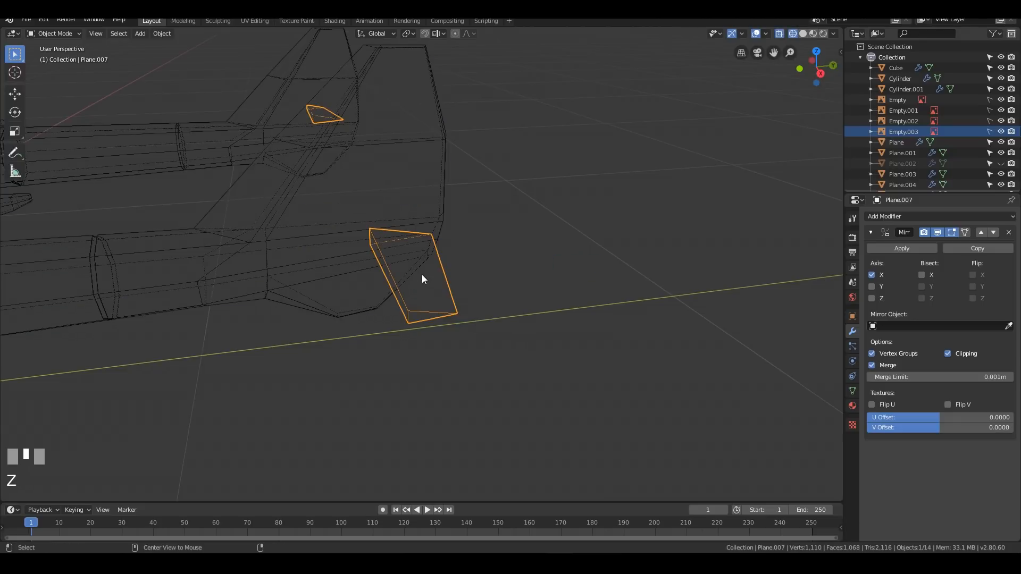
{"action": "key", "text": "alt+h"}
{"action": "key", "text": "z"}
{"action": "left_click", "coordinate": [503, 244]}
{"action": "left_click", "coordinate": [535, 288]}
{"action": "middle_click_drag", "start_coordinate": [535, 288], "coordinate": [658, 327]}
Step: Scale the entire elevator mesh down to 0.990 in the top view
{"action": "key", "text": "Tab"}
{"action": "key", "text": "a"}
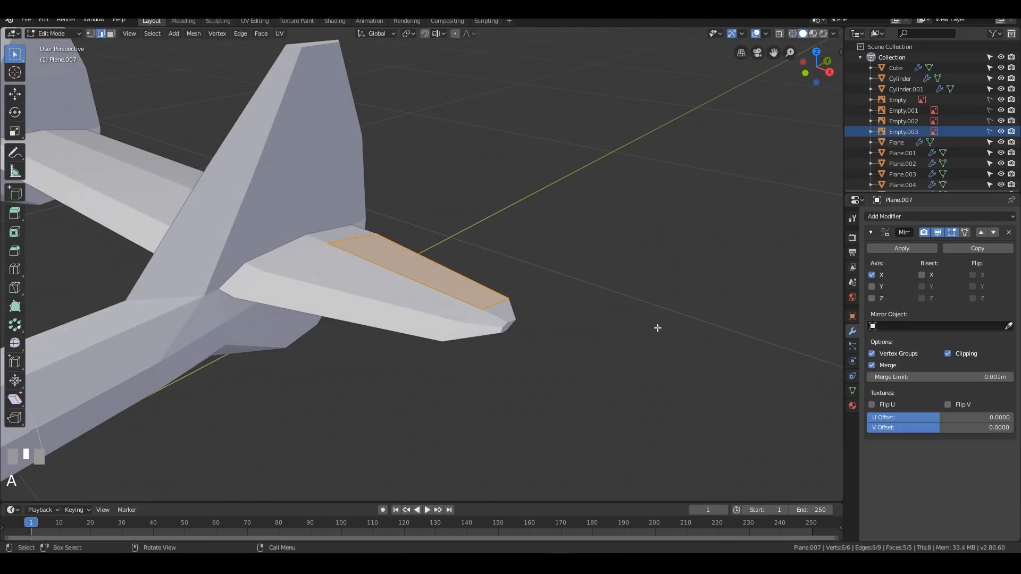
{"action": "key", "text": "KP_7"}
{"action": "scroll", "coordinate": [659, 328], "scroll_direction": "up", "scroll_amount": 2}
{"action": "key", "text": "s"}
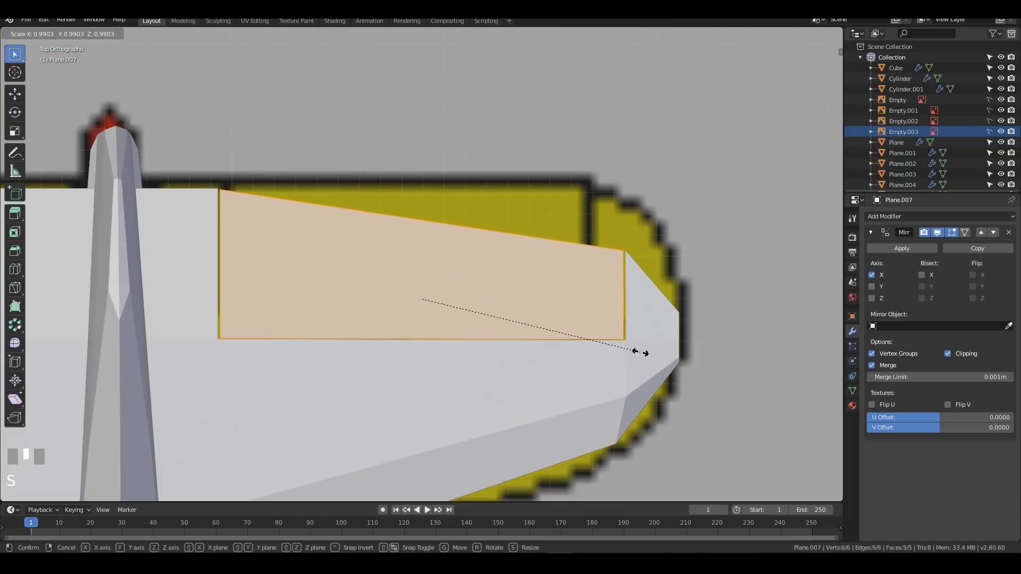
{"action": "left_click", "coordinate": [640, 352]}
Step: Move the elevator mesh about 0.001 m along the Y axis and return to object mode
{"action": "key", "text": "g"}
{"action": "key", "text": "y"}
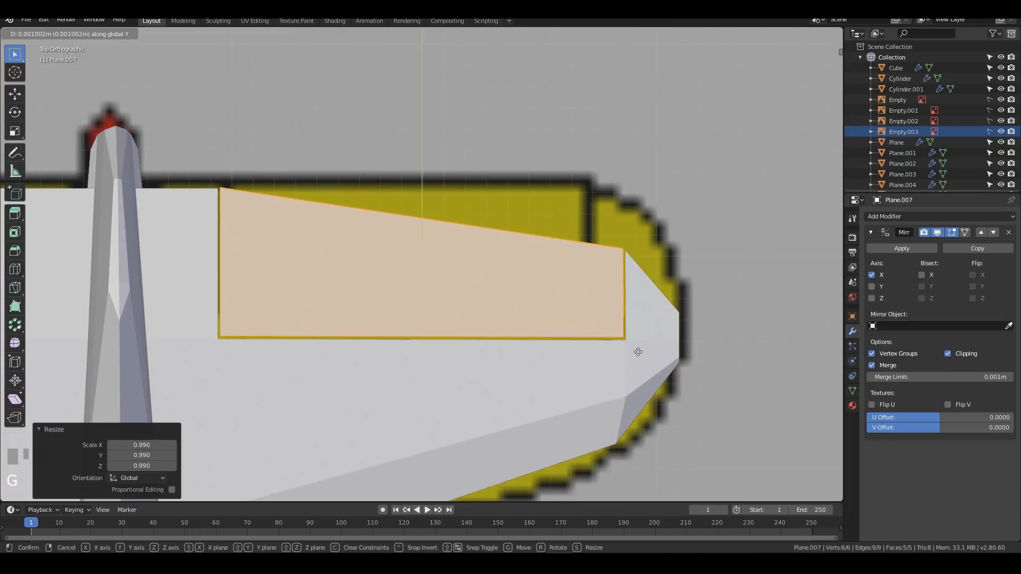
{"action": "left_click", "coordinate": [638, 352]}
{"action": "key", "text": "Tab"}
Step: Show the tail fin in a wireframe right side view and open the boom mesh for editing
{"action": "middle_click_drag", "start_coordinate": [700, 321], "coordinate": [631, 182]}
{"action": "scroll", "coordinate": [565, 228], "scroll_direction": "down", "scroll_amount": 2}
{"action": "middle_click_drag", "start_coordinate": [566, 228], "coordinate": [541, 290]}
{"action": "scroll", "coordinate": [567, 323], "scroll_direction": "down", "scroll_amount": 3}
{"action": "scroll", "coordinate": [501, 357], "scroll_direction": "up", "scroll_amount": 5}
{"action": "middle_click_drag", "start_coordinate": [500, 358], "coordinate": [566, 200], "text": "shift"}
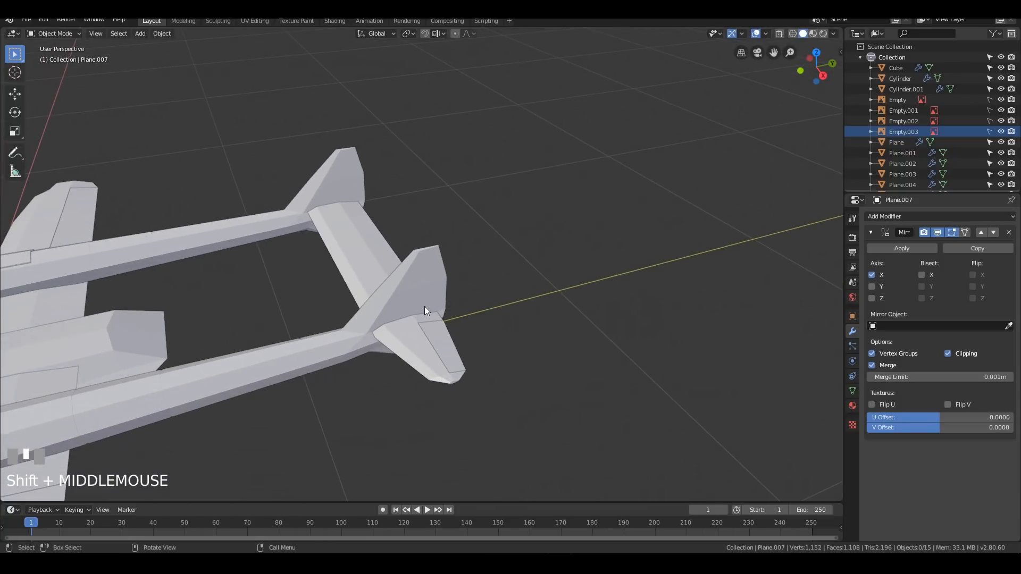
{"action": "key", "text": "KP_3"}
{"action": "key", "text": "z"}
{"action": "left_click", "coordinate": [337, 306]}
{"action": "scroll", "coordinate": [535, 338], "scroll_direction": "up", "scroll_amount": 2}
{"action": "scroll", "coordinate": [535, 337], "scroll_direction": "up", "scroll_amount": 1}
{"action": "middle_click_drag", "start_coordinate": [548, 349], "coordinate": [500, 282], "text": "shift"}
{"action": "right_click", "coordinate": [369, 244]}
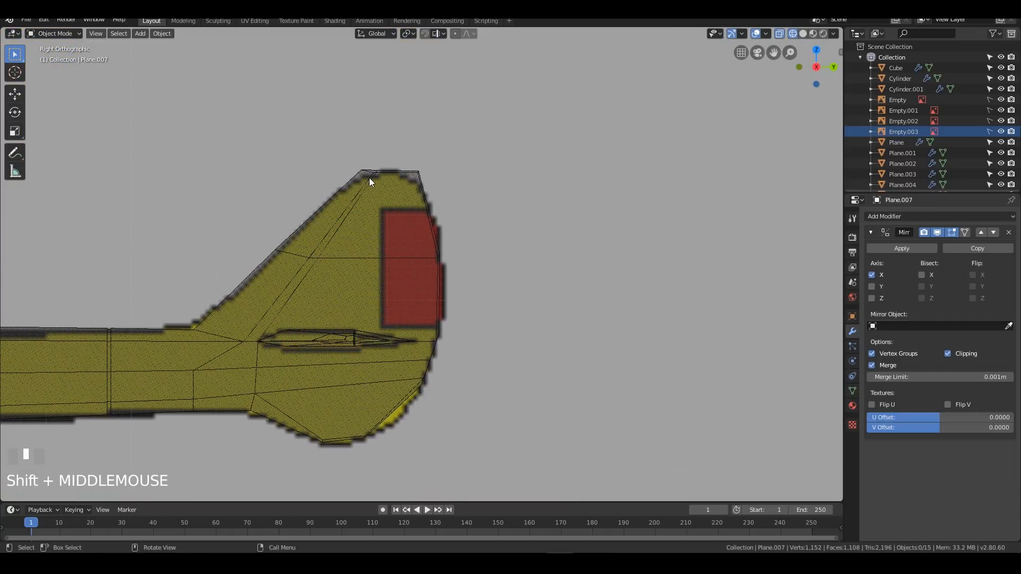
{"action": "left_click", "coordinate": [373, 180]}
{"action": "key", "text": "Tab"}
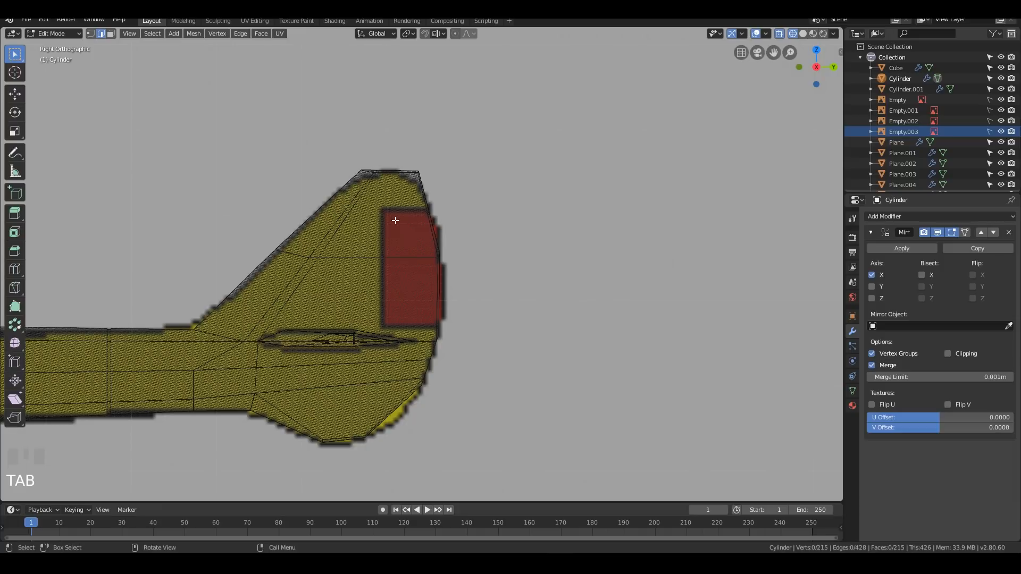
Step: Add a loop cut across the tail fin along the upper edge of the red rudder area
{"action": "key", "text": "ctrl+r"}
{"action": "left_click", "coordinate": [352, 207]}
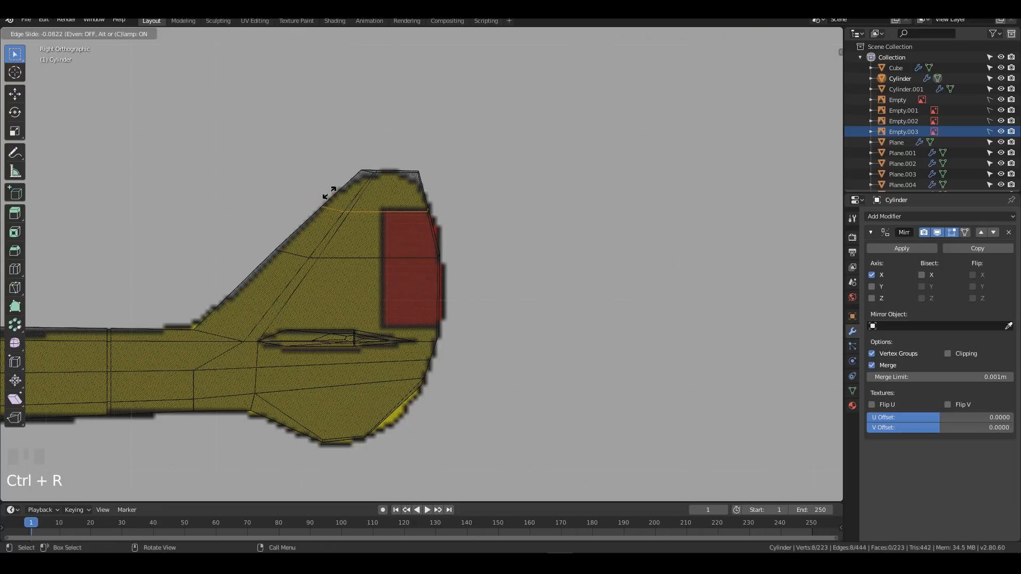
{"action": "left_click", "coordinate": [332, 189]}
{"action": "key", "text": "ctrl+r"}
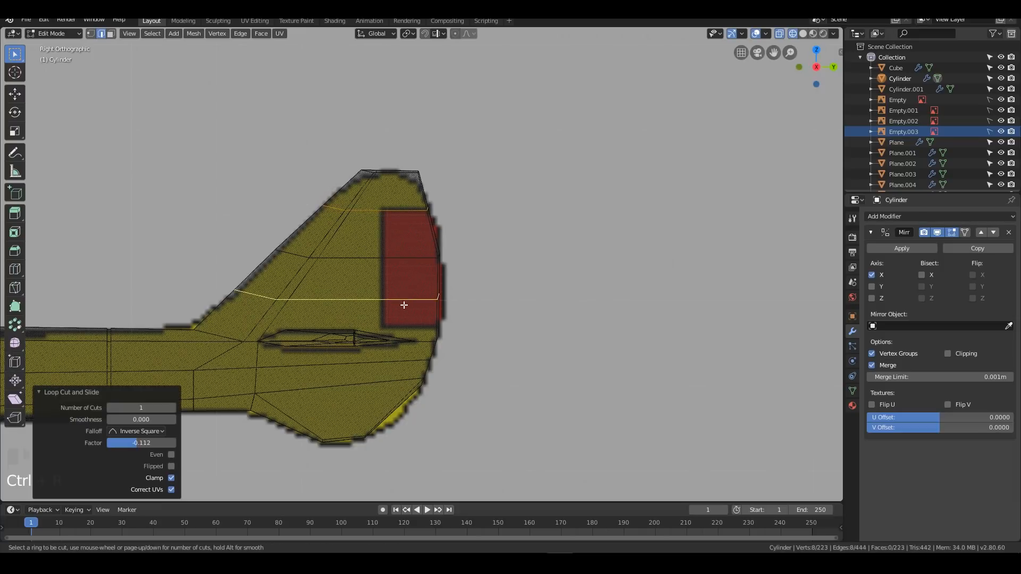
{"action": "left_click", "coordinate": [396, 298]}
{"action": "key", "text": "Escape"}
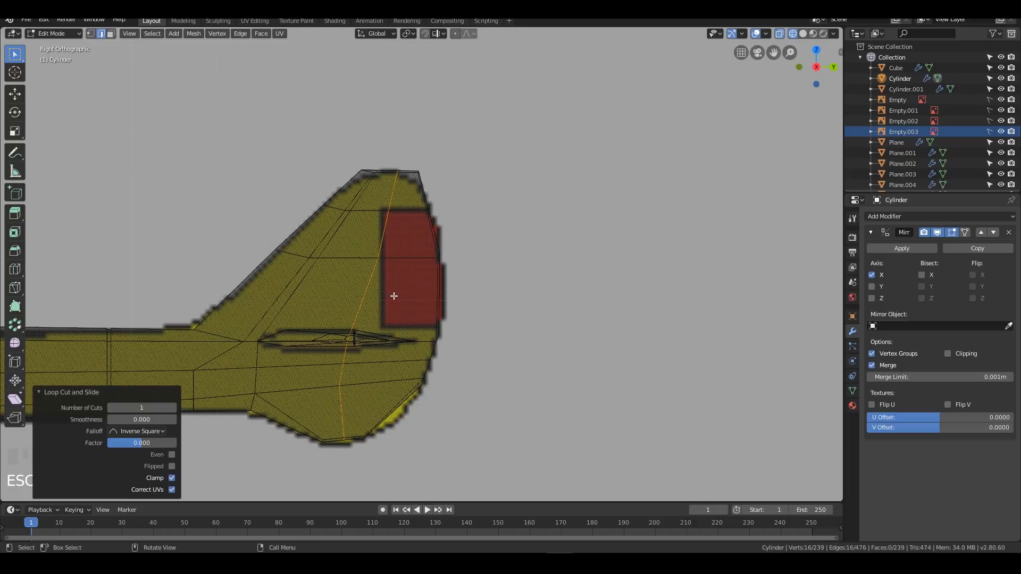
{"action": "key", "text": "ctrl+z"}
Step: Add a loop cut across the tail fin along the lower edge of the red rudder area
{"action": "key", "text": "ctrl+r"}
{"action": "left_click", "coordinate": [256, 275]}
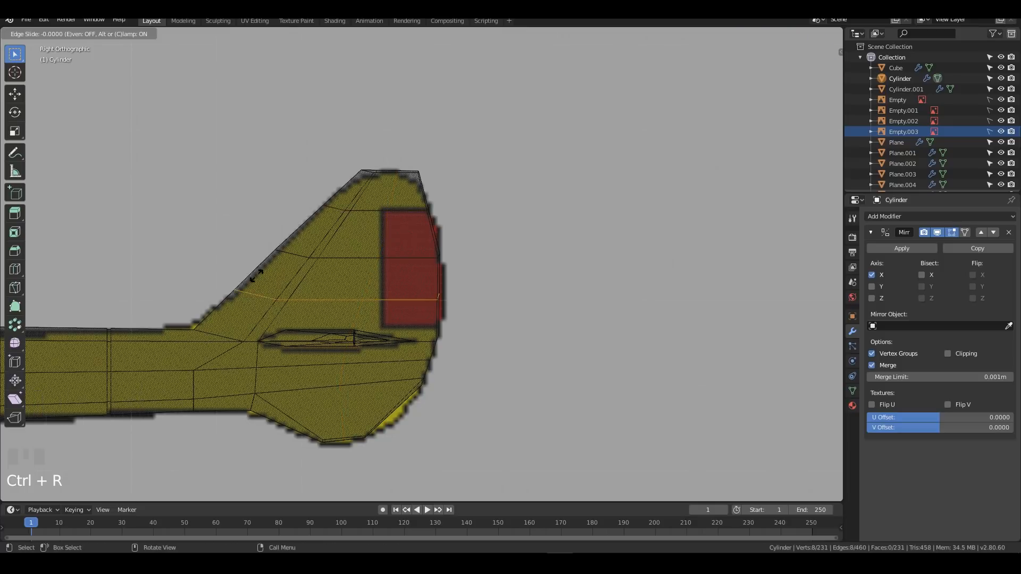
{"action": "left_click", "coordinate": [264, 319]}
Step: Add a lengthwise loop cut down the tail fin near the forward edge of the red rudder area
{"action": "key", "text": "ctrl+r"}
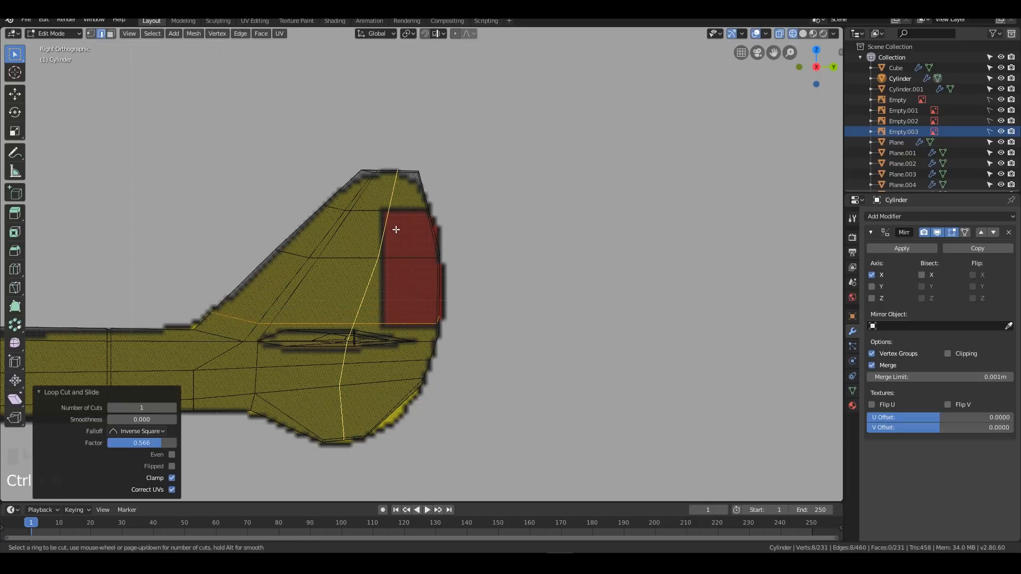
{"action": "left_click", "coordinate": [395, 221]}
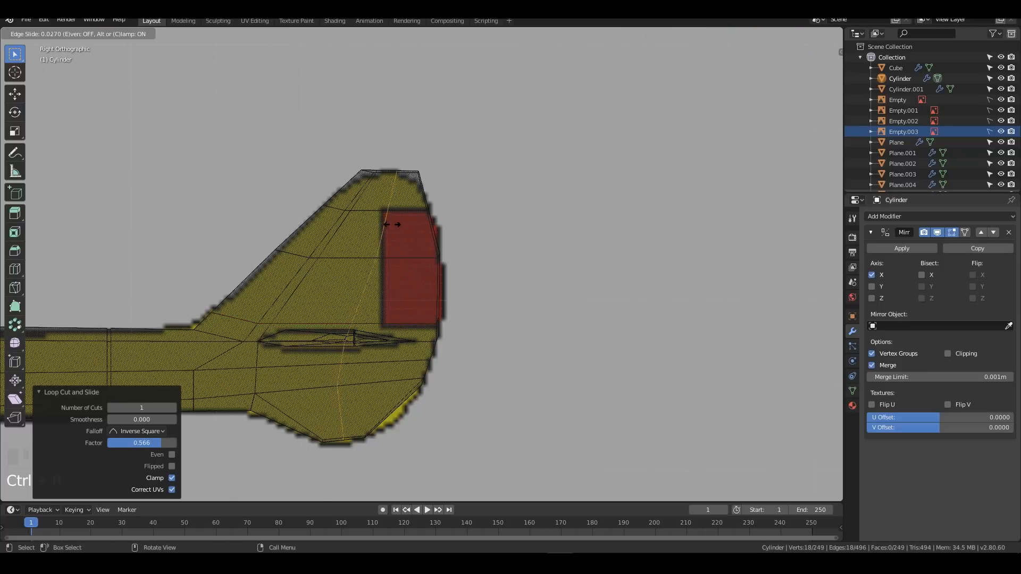
{"action": "left_click", "coordinate": [389, 228]}
Step: Align the loop cut's vertices beside the red rudder area into a vertical line by scaling them to 0 along Y
{"action": "key", "text": "1"}
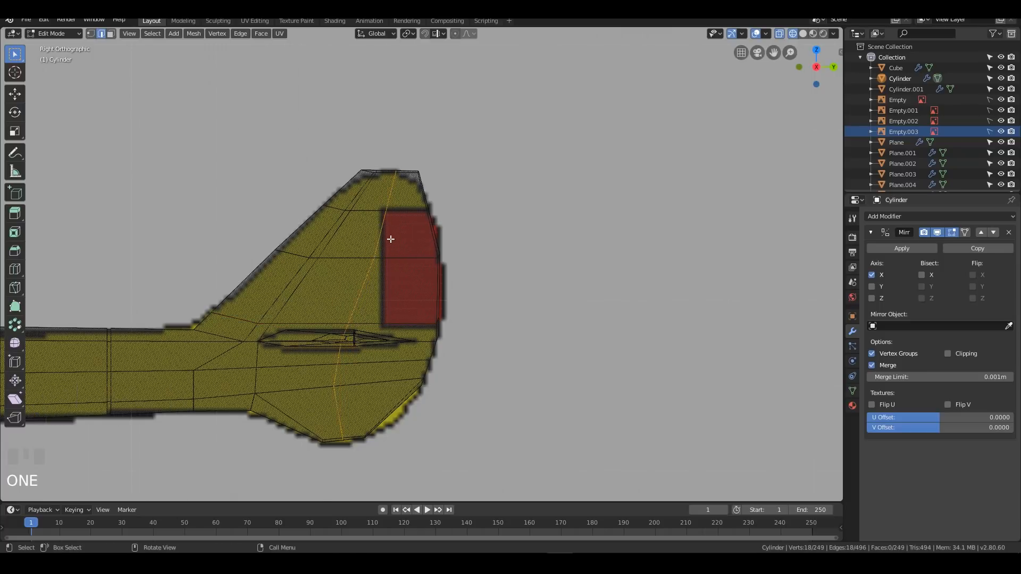
{"action": "left_click", "coordinate": [373, 259]}
{"action": "left_click_drag", "start_coordinate": [376, 205], "coordinate": [402, 279]}
{"action": "left_click_drag", "start_coordinate": [326, 307], "coordinate": [396, 340], "text": "shift"}
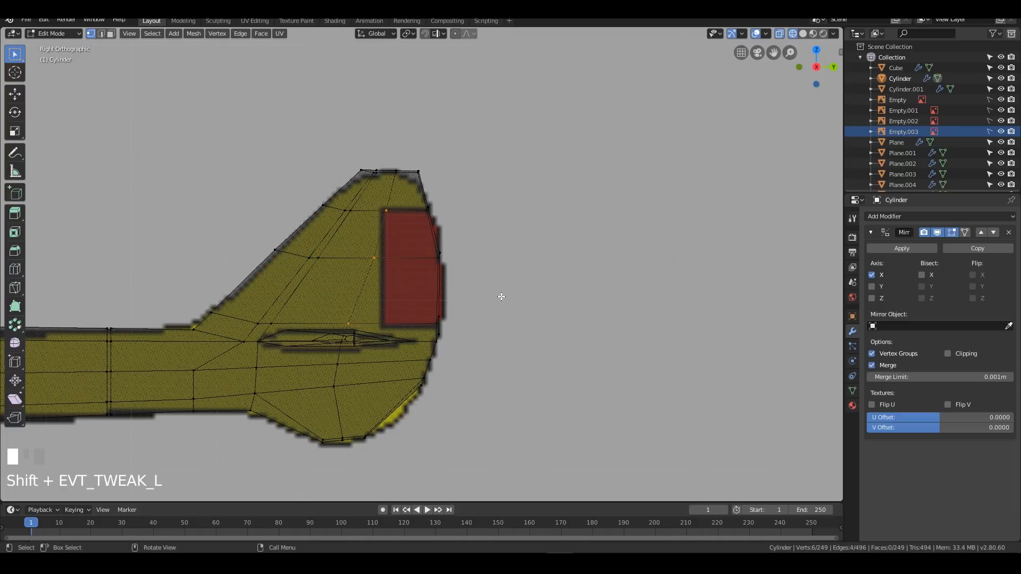
{"action": "key", "text": "s"}
{"action": "key", "text": "x"}
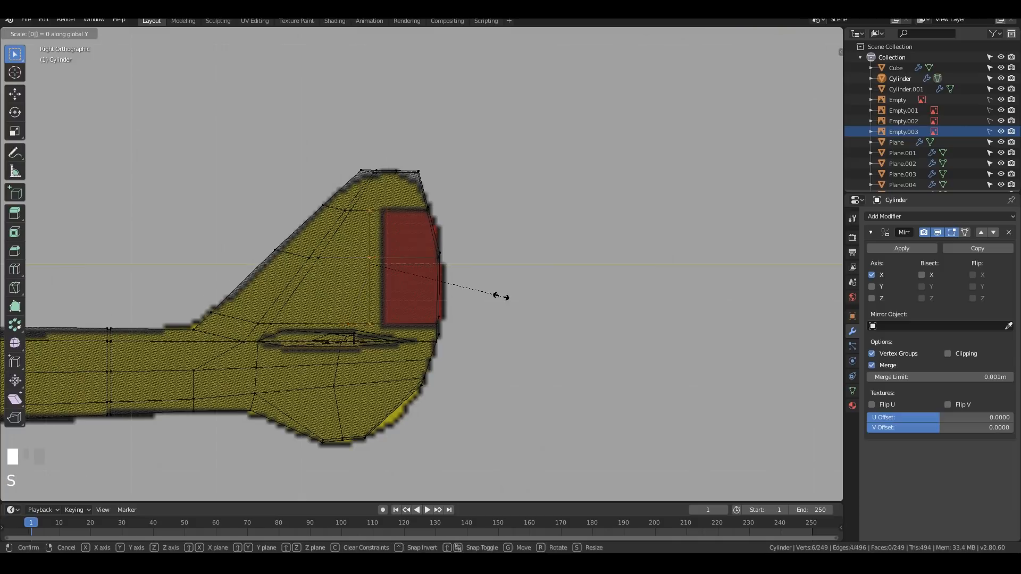
{"action": "key", "text": "KP_Enter"}
Step: Move the aligned vertices 0.0168 m along Y onto the forward edge of the red rudder area
{"action": "key", "text": "g"}
{"action": "key", "text": "y"}
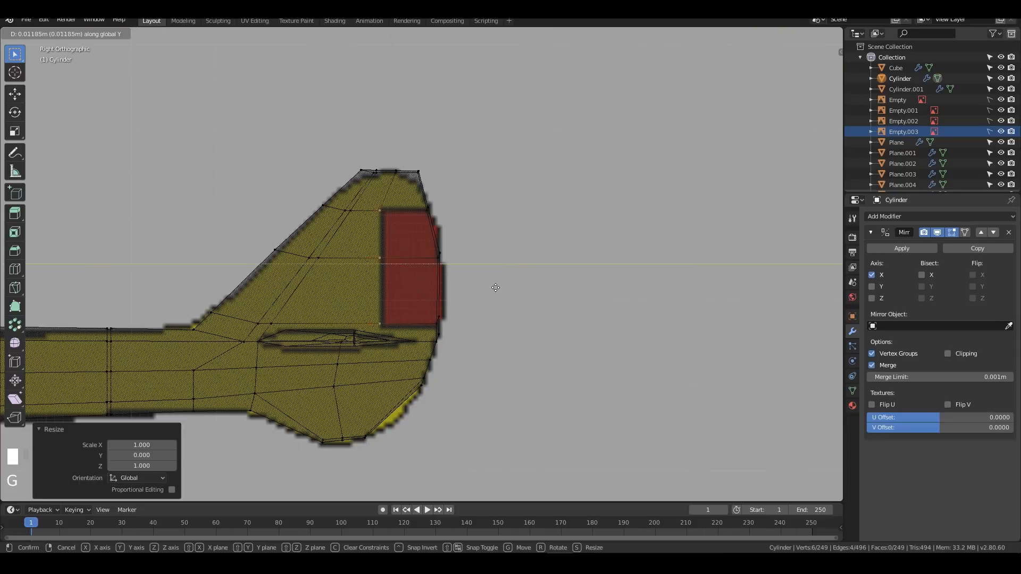
{"action": "key", "text": "KP_Enter"}
{"action": "middle_click_drag", "start_coordinate": [497, 289], "coordinate": [578, 310]}
{"action": "scroll", "coordinate": [578, 310], "scroll_direction": "down", "scroll_amount": 4}
{"action": "middle_click_drag", "start_coordinate": [511, 314], "coordinate": [460, 316]}
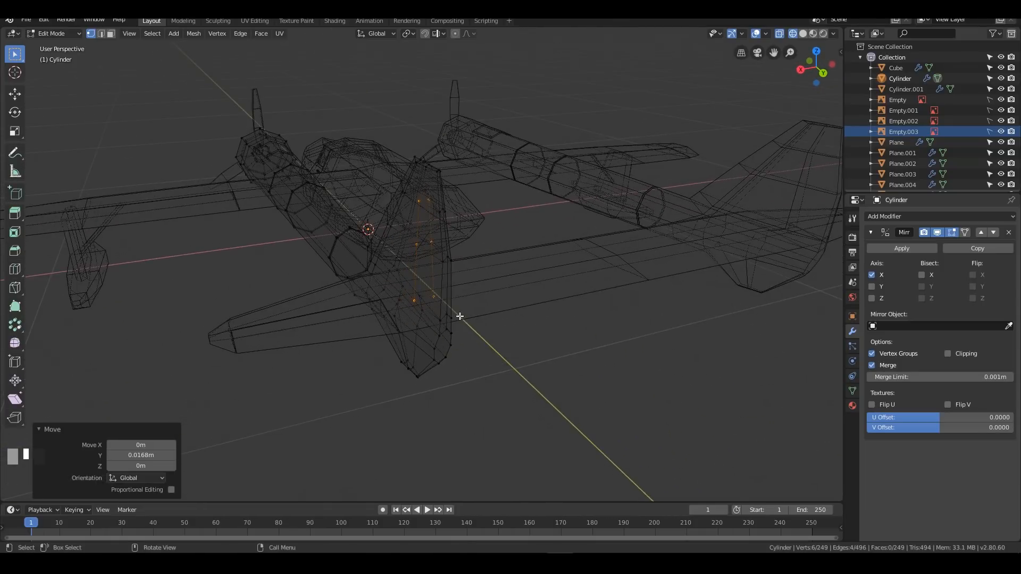
Step: Narrow the rudder's trailing edge by scaling its six vertices on both sides to 0.552 along X
{"action": "left_click", "coordinate": [440, 212]}
{"action": "left_click", "coordinate": [442, 261], "text": "shift"}
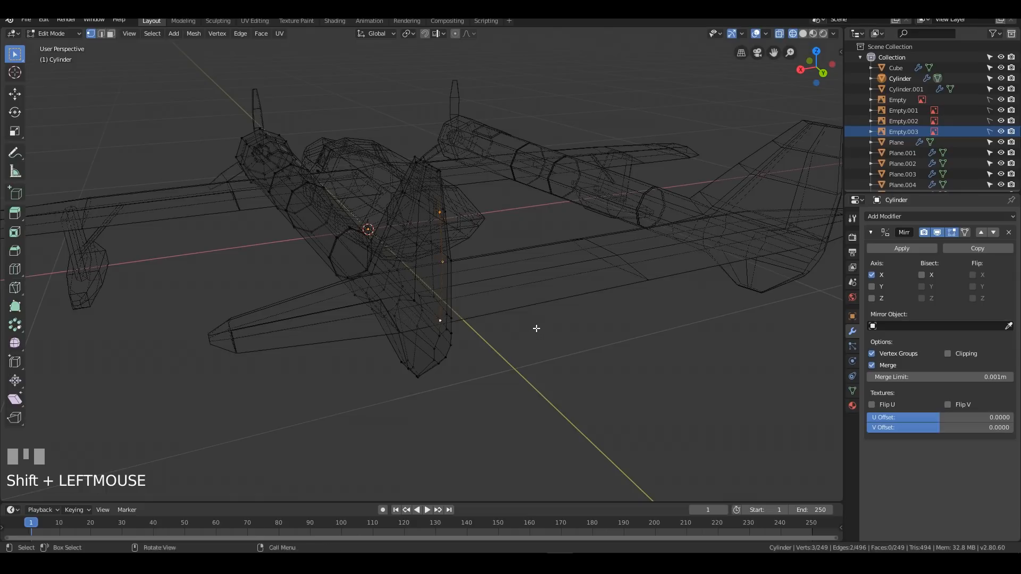
{"action": "middle_click_drag", "start_coordinate": [536, 330], "coordinate": [480, 331]}
{"action": "left_click", "coordinate": [442, 326], "text": "shift"}
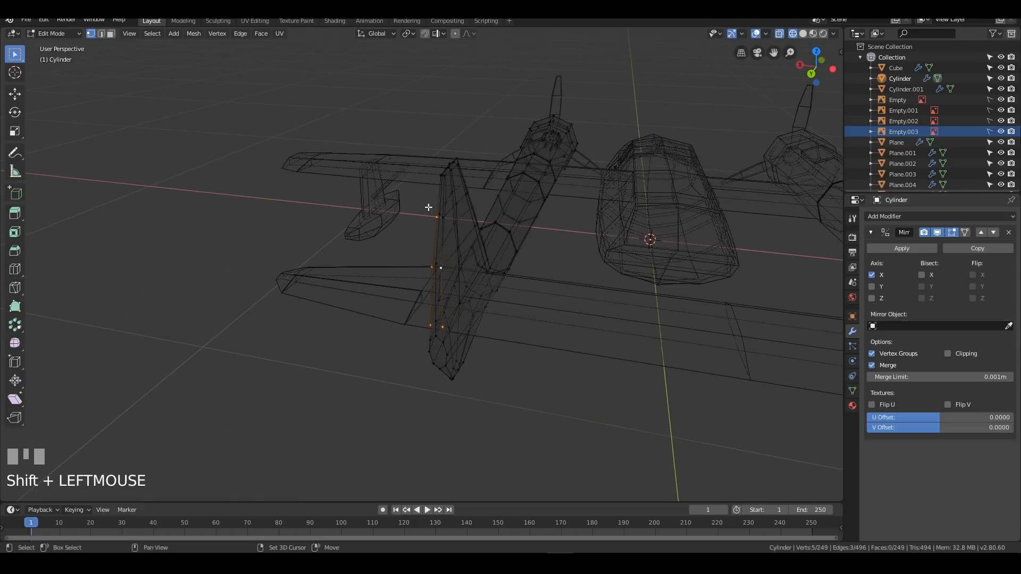
{"action": "mouse_move", "coordinate": [494, 264]}
{"action": "middle_mouse_down", "text": "shift"}
{"action": "mouse_move", "coordinate": [513, 255]}
{"action": "mouse_move", "coordinate": [483, 271]}
{"action": "middle_mouse_up", "text": "shift"}
{"action": "middle_click_drag", "start_coordinate": [484, 273], "coordinate": [511, 274]}
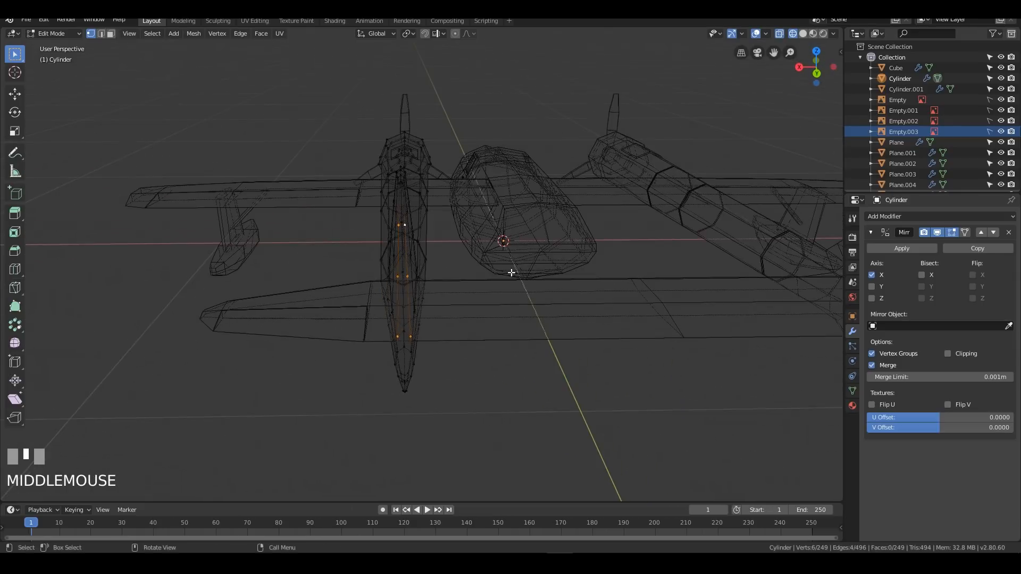
{"action": "key", "text": "z"}
{"action": "left_click", "coordinate": [667, 310]}
{"action": "mouse_move", "coordinate": [459, 301]}
{"action": "middle_mouse_down"}
{"action": "mouse_move", "coordinate": [529, 299]}
{"action": "mouse_move", "coordinate": [507, 289]}
{"action": "middle_mouse_up"}
{"action": "scroll", "coordinate": [547, 335], "scroll_direction": "up", "scroll_amount": 1}
{"action": "middle_click_drag", "start_coordinate": [547, 335], "coordinate": [615, 337]}
{"action": "key", "text": "s"}
{"action": "key", "text": "x"}
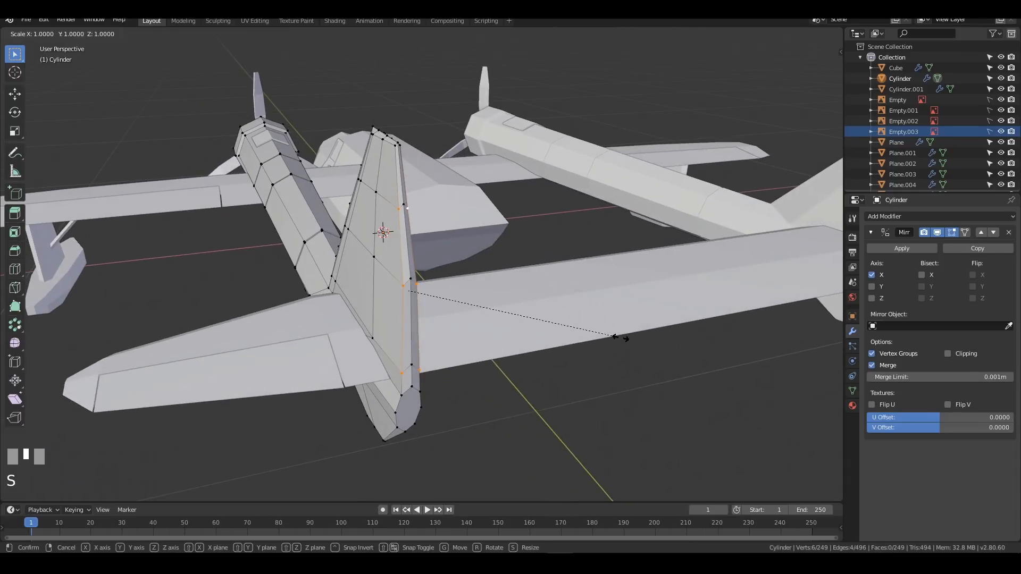
{"action": "left_click", "coordinate": [521, 331]}
Step: Try to flatten the rudder's upper row of vertices by scaling it to 0 along Z
{"action": "middle_click_drag", "start_coordinate": [521, 330], "coordinate": [453, 289]}
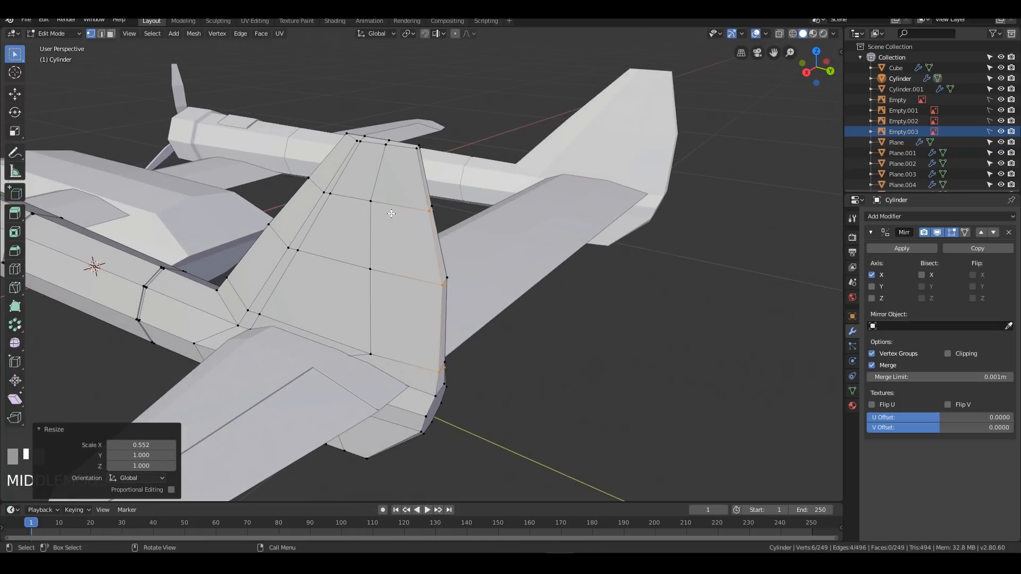
{"action": "left_click_drag", "start_coordinate": [476, 221], "coordinate": [476, 221]}
{"action": "key", "text": "s"}
{"action": "key", "text": "z"}
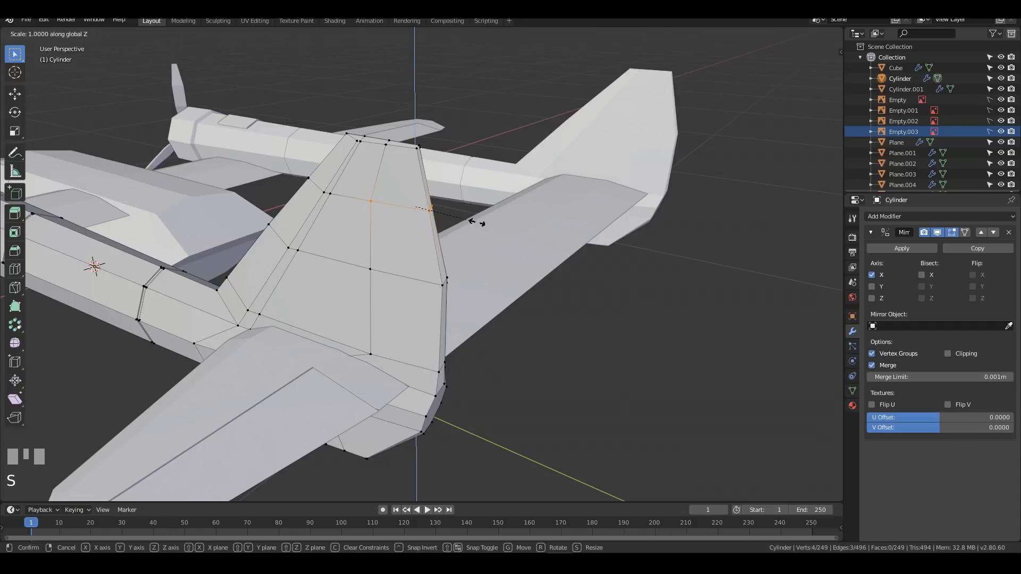
{"action": "key", "text": "Return"}
{"action": "middle_click_drag", "start_coordinate": [497, 349], "coordinate": [476, 318]}
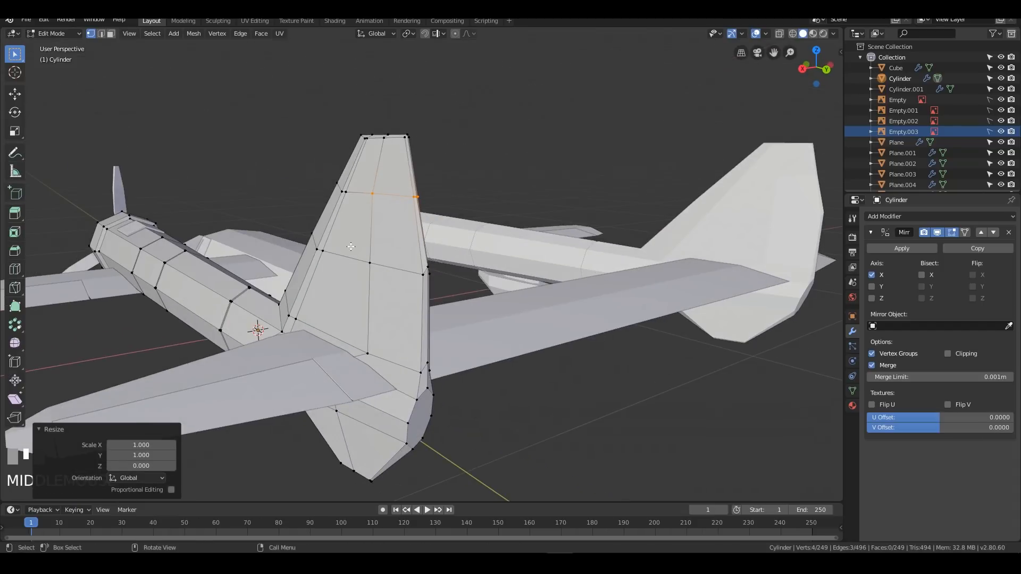
Step: Try to flatten the rudder's middle row of vertices to 0 along Z and undo it
{"action": "left_click_drag", "start_coordinate": [349, 246], "coordinate": [451, 291]}
{"action": "key", "text": "s"}
{"action": "key", "text": "z"}
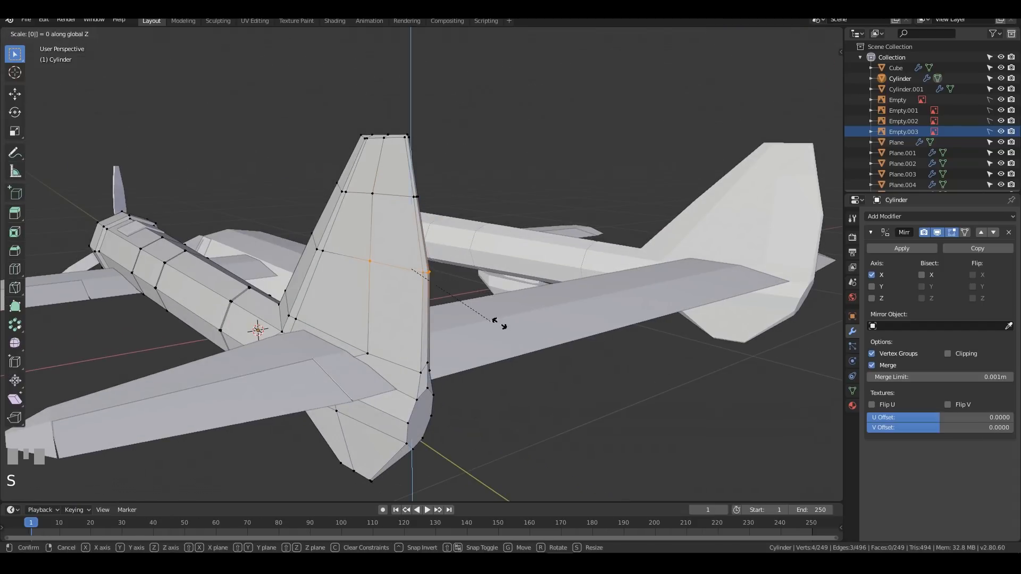
{"action": "type", "text": "0"}
{"action": "key", "text": "Return"}
{"action": "middle_click_drag", "start_coordinate": [463, 380], "coordinate": [421, 355]}
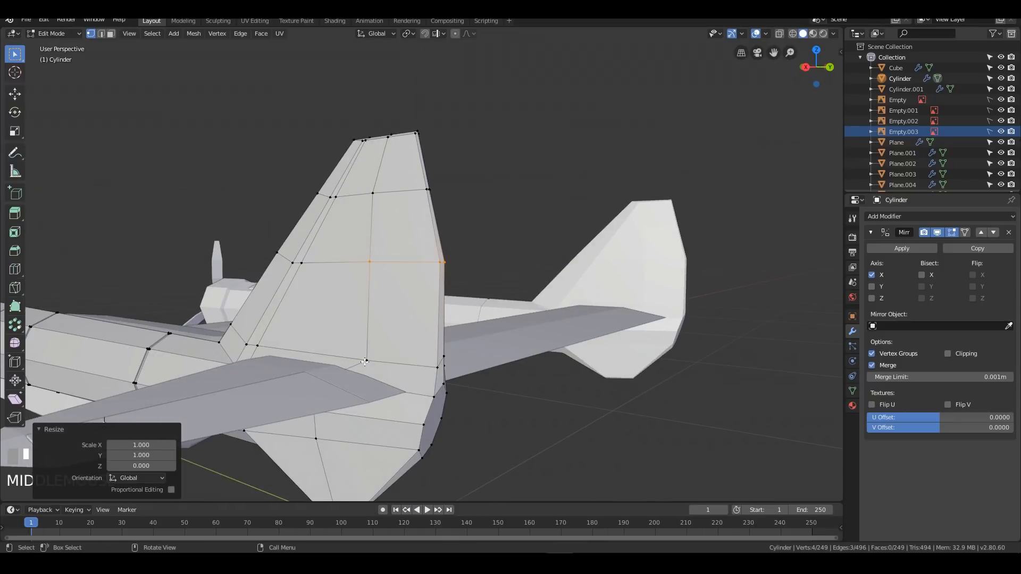
{"action": "key", "text": "ctrl+z"}
{"action": "key", "text": "ctrl+z"}
Step: In a wireframe right side view, level all vertices of the rudder's upper edge by scaling them to 0 along Z
{"action": "middle_click_drag", "start_coordinate": [414, 344], "coordinate": [664, 315]}
{"action": "key", "text": "KP_1"}
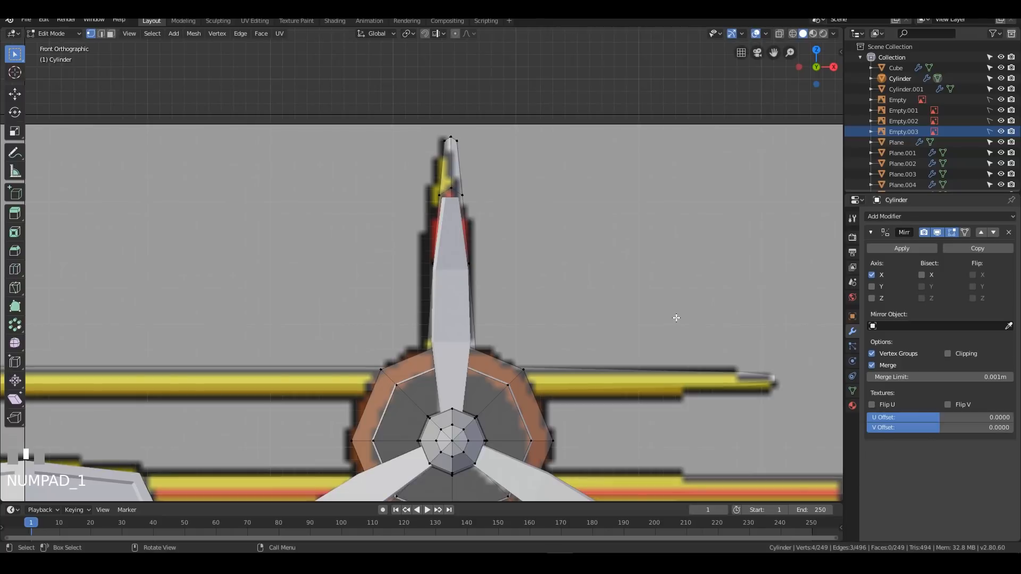
{"action": "key", "text": "KP_3"}
{"action": "key", "text": "z"}
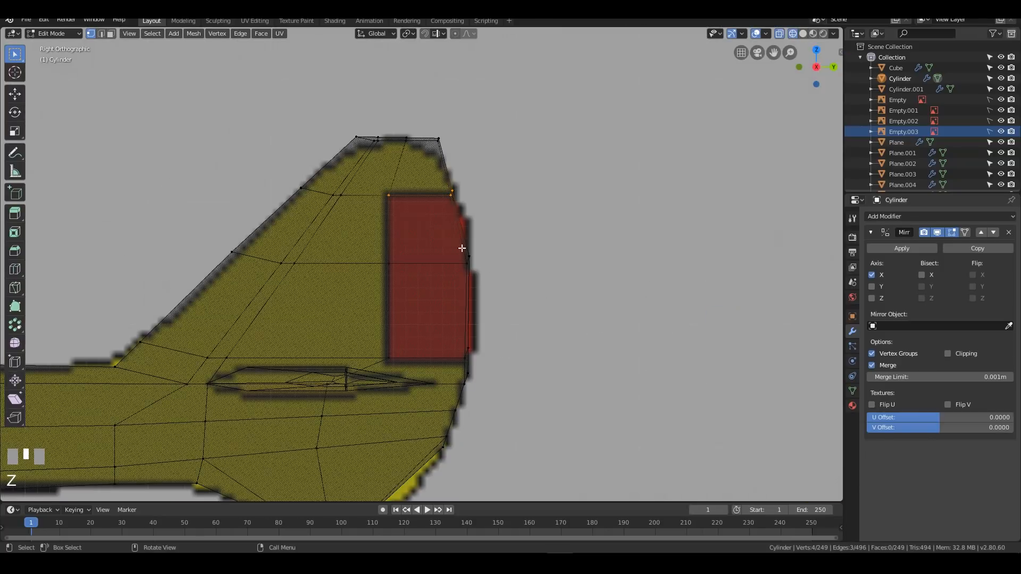
{"action": "left_click_drag", "start_coordinate": [381, 184], "coordinate": [544, 214]}
{"action": "key", "text": "s"}
{"action": "key", "text": "z"}
{"action": "key", "text": "0"}
{"action": "key", "text": "Return"}
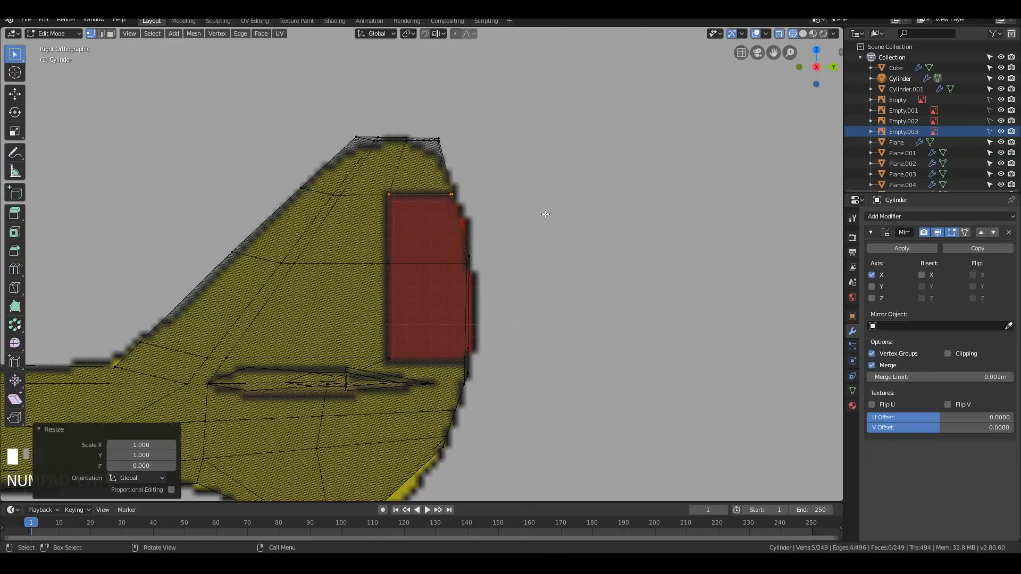
Step: Level the rudder's middle row of vertices by scaling it to 0 along Z
{"action": "left_click_drag", "start_coordinate": [365, 228], "coordinate": [615, 281]}
{"action": "key", "text": "s"}
{"action": "key", "text": "z"}
{"action": "key", "text": "0"}
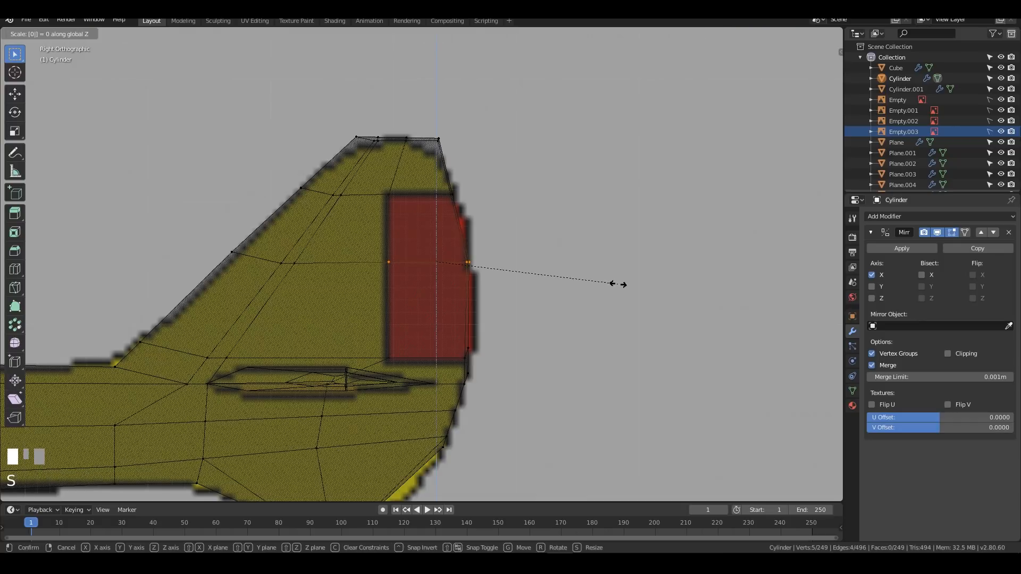
{"action": "key", "text": "Return"}
Step: Level the vertices along the rudder's lower edge by scaling them to 0 along Z
{"action": "left_click_drag", "start_coordinate": [365, 322], "coordinate": [502, 362]}
{"action": "key", "text": "s"}
{"action": "key", "text": "z"}
{"action": "key", "text": "KP_Enter"}
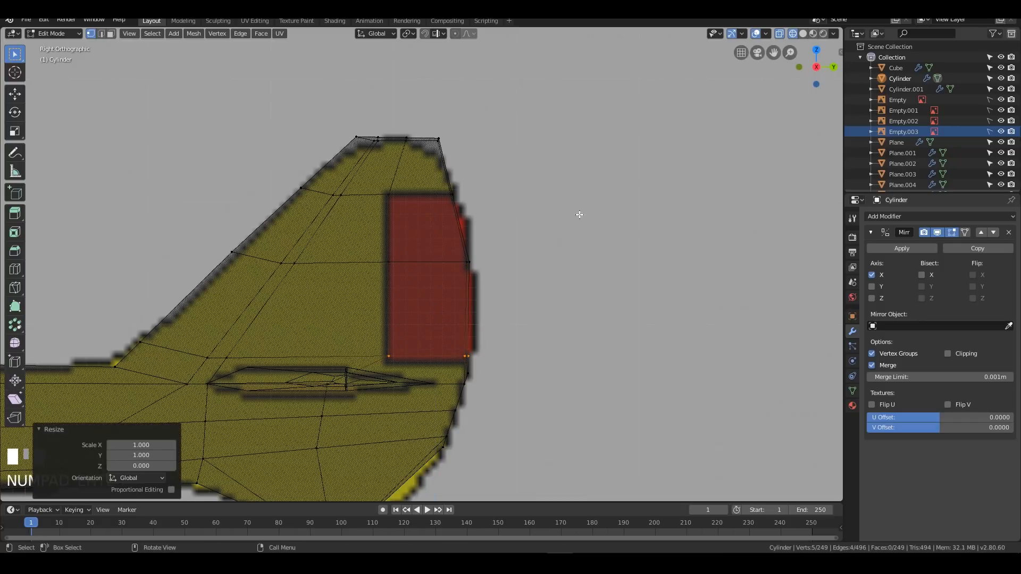
Step: Separate the rudder faces on both sides and the trailing edge of the fin into their own object
{"action": "key", "text": "3"}
{"action": "left_click", "coordinate": [408, 231]}
{"action": "left_click", "coordinate": [430, 287], "text": "shift"}
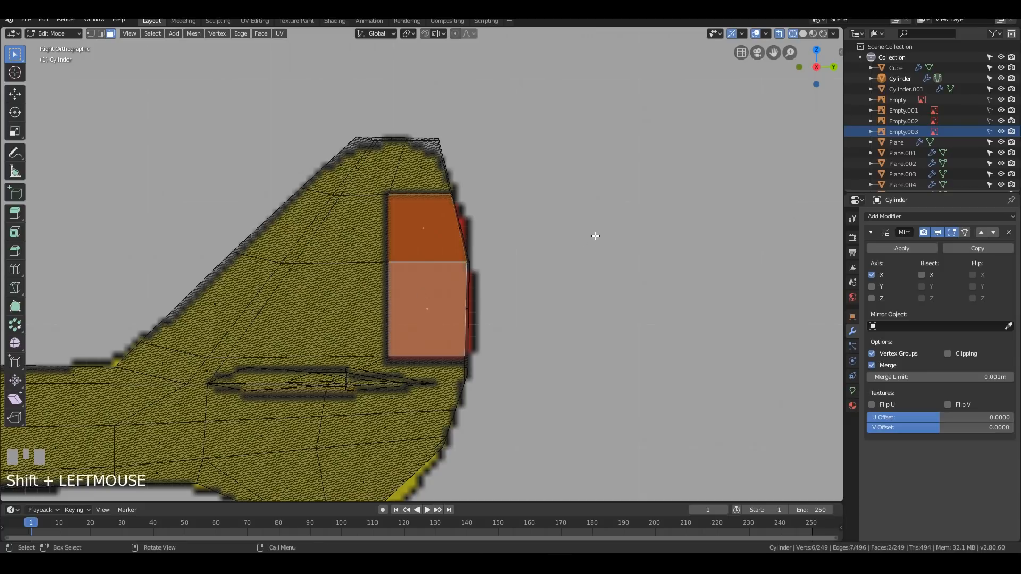
{"action": "key", "text": "z"}
{"action": "left_click", "coordinate": [624, 228]}
{"action": "mouse_move", "coordinate": [624, 228]}
{"action": "middle_mouse_down"}
{"action": "mouse_move", "coordinate": [560, 241]}
{"action": "mouse_move", "coordinate": [439, 219]}
{"action": "mouse_move", "coordinate": [481, 258]}
{"action": "middle_mouse_up"}
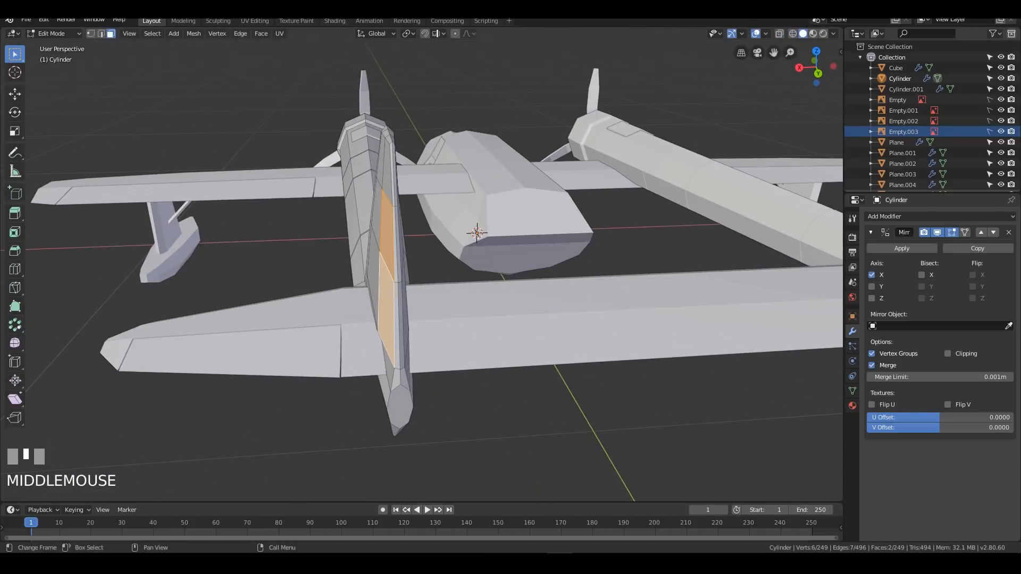
{"action": "middle_click_drag", "start_coordinate": [455, 307], "coordinate": [397, 309]}
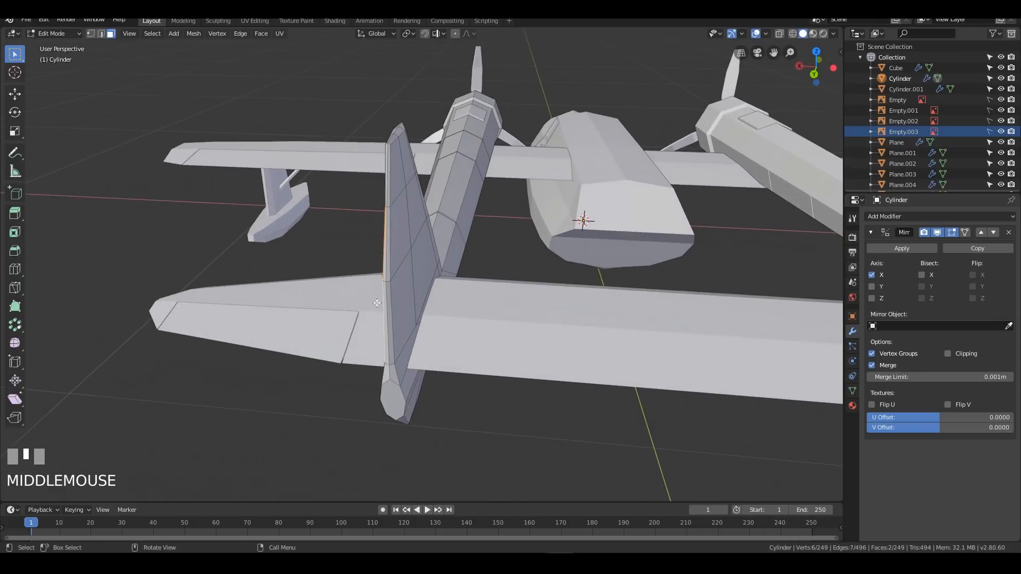
{"action": "left_click", "coordinate": [398, 245], "text": "shift"}
{"action": "left_click", "coordinate": [399, 292], "text": "shift"}
{"action": "left_click", "coordinate": [389, 296], "text": "shift"}
{"action": "left_click", "coordinate": [385, 291], "text": "shift"}
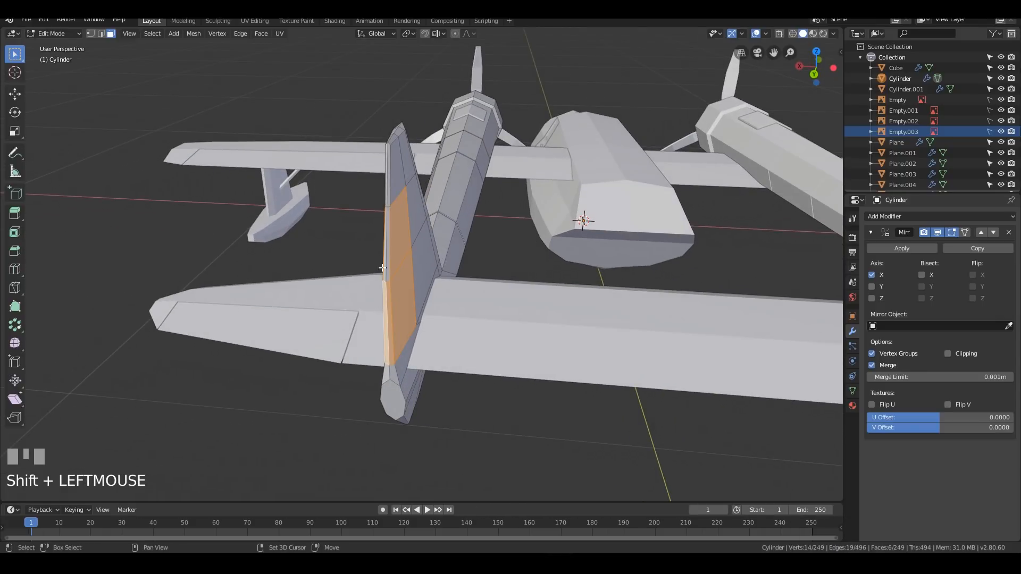
{"action": "left_click", "coordinate": [387, 254], "text": "shift"}
{"action": "middle_click_drag", "start_coordinate": [389, 256], "coordinate": [531, 273]}
{"action": "key", "text": "p"}
{"action": "key", "text": "Return"}
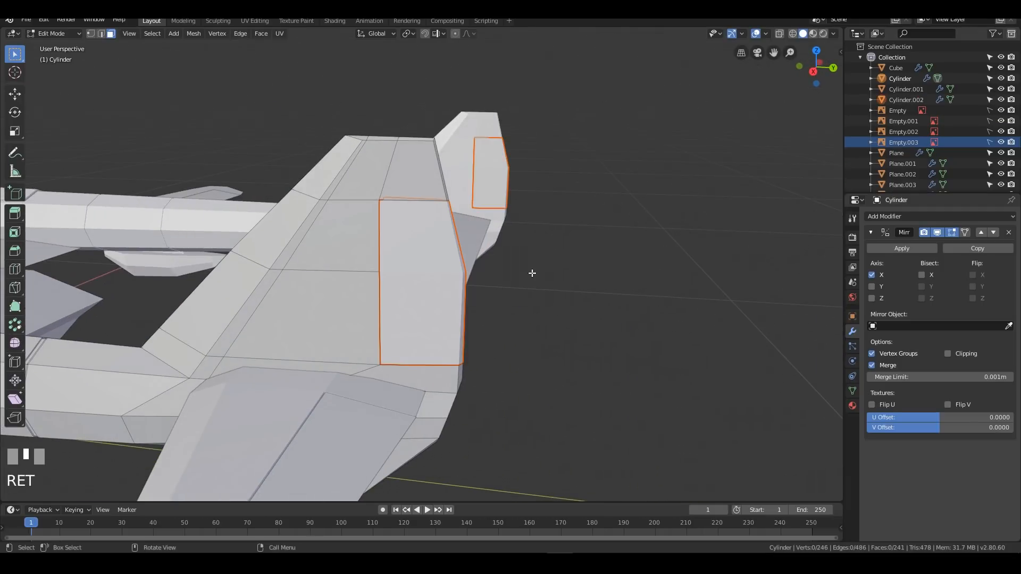
Step: Hide the separated rudder and open the boom mesh for editing in edge select mode
{"action": "key", "text": "Tab"}
{"action": "left_click", "coordinate": [446, 282]}
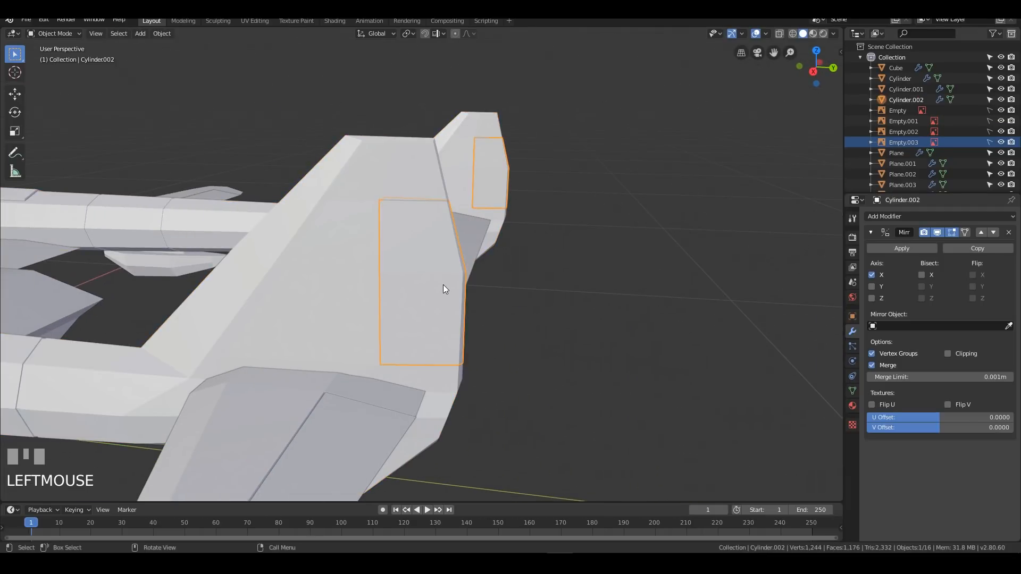
{"action": "key", "text": "h"}
{"action": "middle_click_drag", "start_coordinate": [520, 272], "coordinate": [477, 309]}
{"action": "key", "text": "Tab"}
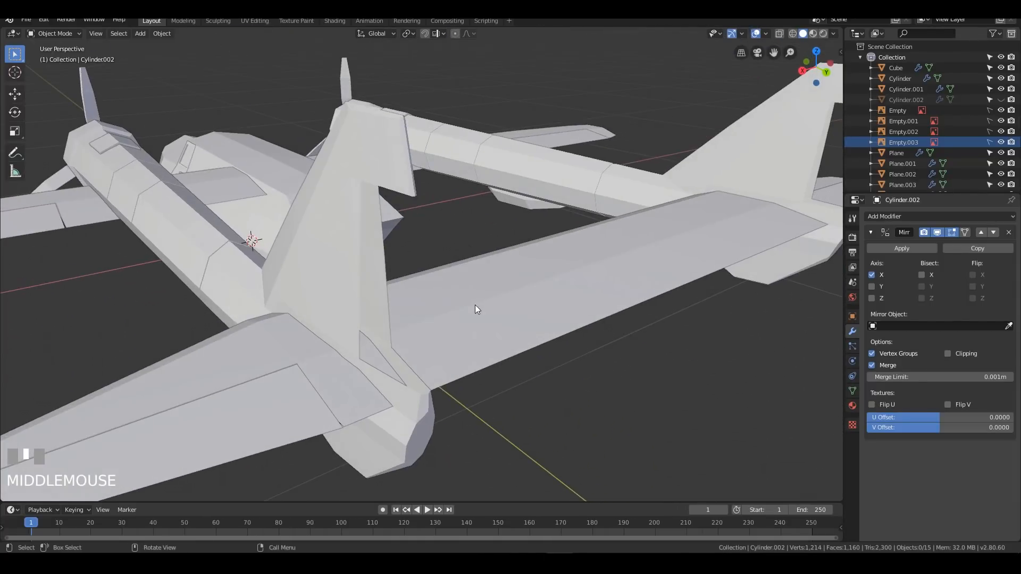
{"action": "left_click", "coordinate": [360, 217]}
{"action": "key", "text": "Tab"}
{"action": "key", "text": "2"}
Step: Close the forward wall of the fin's rudder cutout with two faces between its opposite vertical edges
{"action": "middle_click_drag", "start_coordinate": [443, 250], "coordinate": [436, 223]}
{"action": "left_click", "coordinate": [366, 226]}
{"action": "left_click", "coordinate": [390, 226], "text": "shift"}
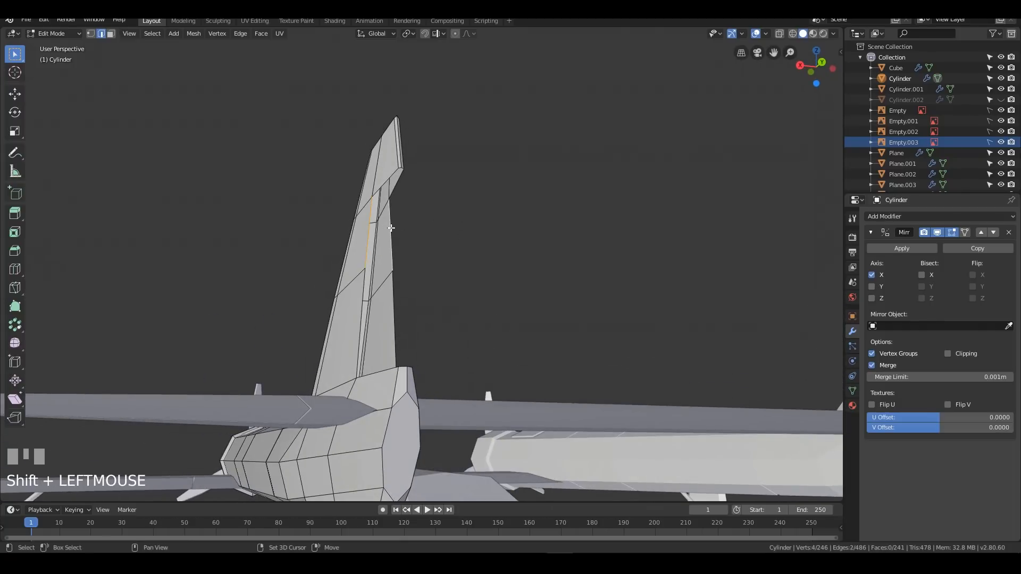
{"action": "key", "text": "f"}
{"action": "left_click", "coordinate": [363, 302]}
{"action": "left_click", "coordinate": [395, 303], "text": "shift"}
{"action": "key", "text": "f"}
Step: Fill the opening at the upper end of the fin's rudder cutout with a face
{"action": "left_click", "coordinate": [382, 191]}
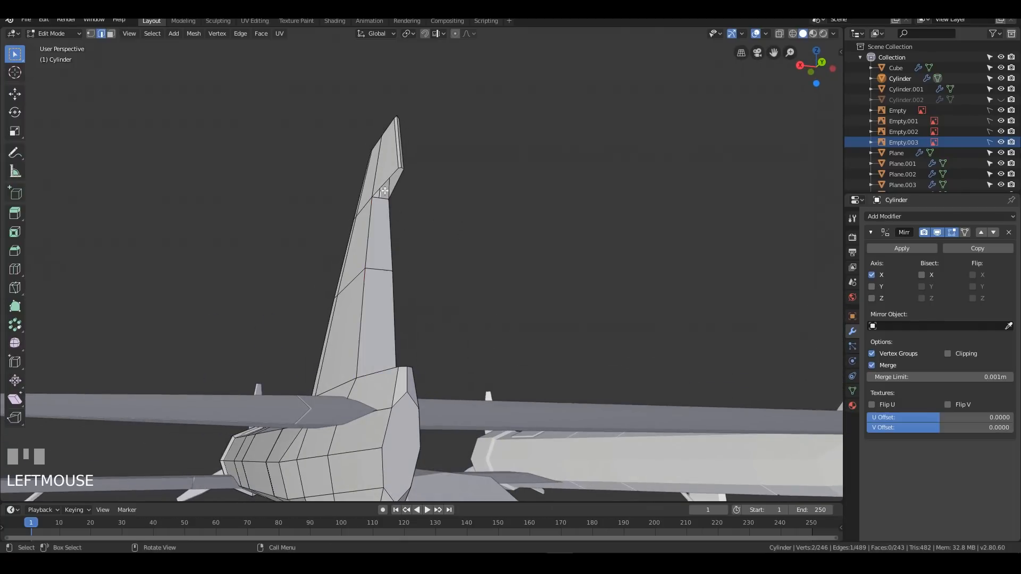
{"action": "left_click", "coordinate": [406, 171], "text": "shift"}
{"action": "middle_click_drag", "start_coordinate": [407, 171], "coordinate": [433, 174]}
{"action": "key", "text": "KP_Decimal"}
{"action": "middle_click_drag", "start_coordinate": [529, 246], "coordinate": [432, 168]}
{"action": "left_click", "coordinate": [450, 196]}
{"action": "left_click", "coordinate": [443, 205], "text": "shift"}
{"action": "left_click", "coordinate": [466, 217], "text": "shift"}
{"action": "key", "text": "f"}
Step: Fill the opening at the lower end of the fin's rudder cutout with a face
{"action": "scroll", "coordinate": [467, 313], "scroll_direction": "down", "scroll_amount": 6}
{"action": "middle_click_drag", "start_coordinate": [558, 266], "coordinate": [442, 261], "text": "shift"}
{"action": "left_click", "coordinate": [455, 276]}
{"action": "left_click", "coordinate": [468, 272], "text": "shift"}
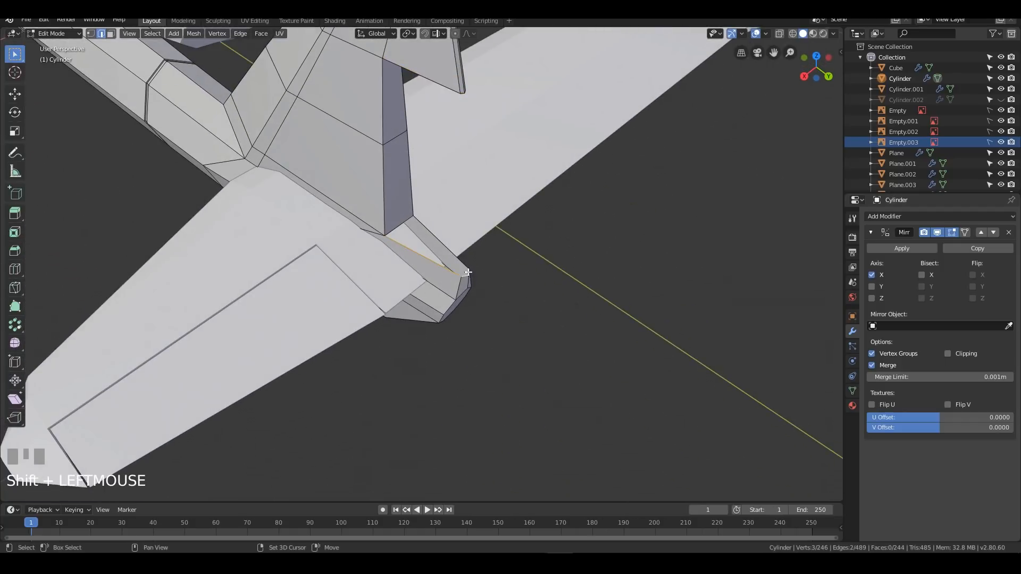
{"action": "key", "text": "f"}
Step: Leave mesh editing, show the hidden rudder again and select it
{"action": "middle_click_drag", "start_coordinate": [561, 285], "coordinate": [556, 221]}
{"action": "key", "text": "Tab"}
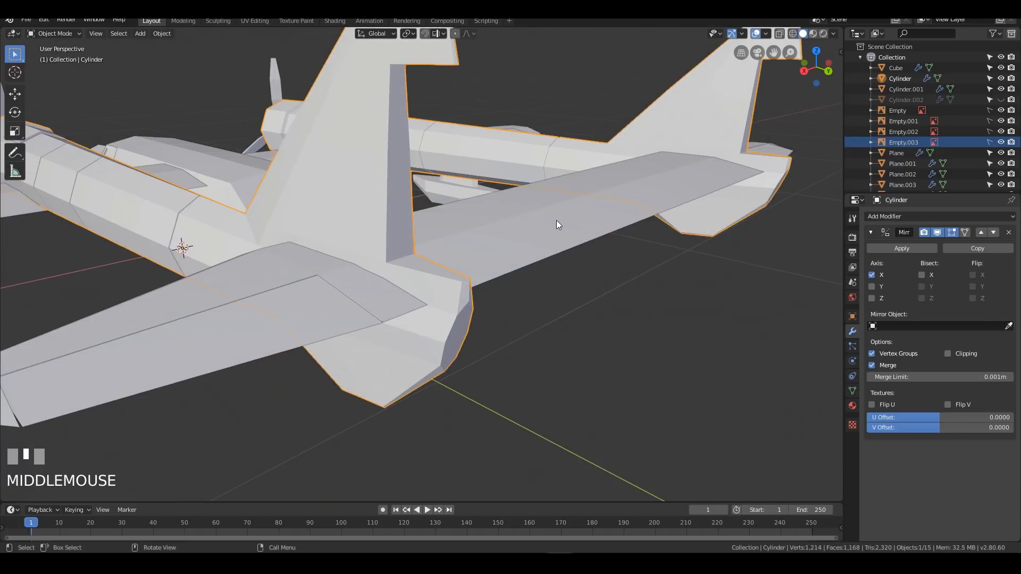
{"action": "key", "text": "alt+h"}
{"action": "left_click", "coordinate": [467, 180]}
{"action": "key", "text": "Tab"}
{"action": "key", "text": "Tab"}
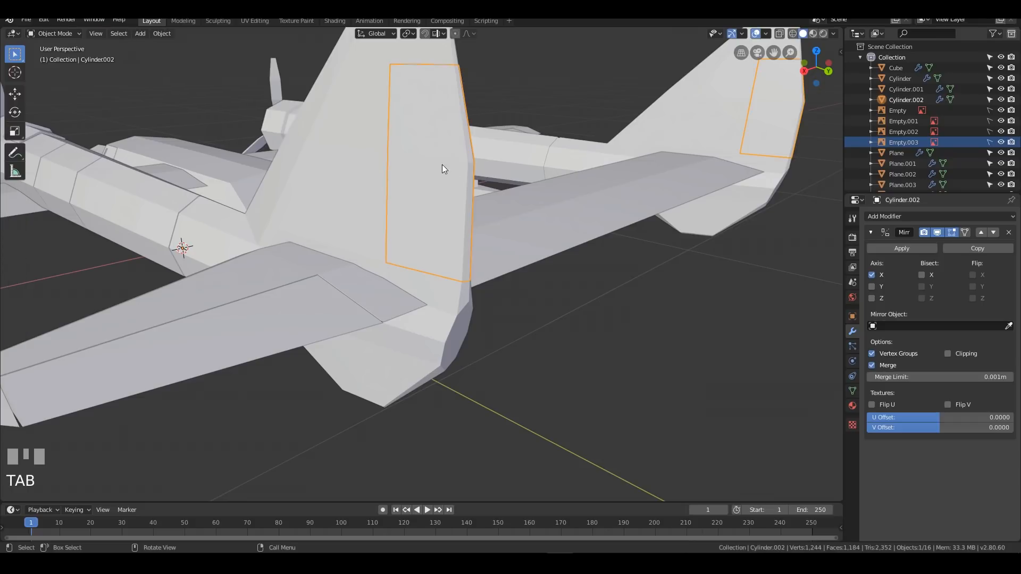
Step: Hide the boom object and open the rudder mesh for editing
{"action": "left_click", "coordinate": [327, 154]}
{"action": "key", "text": "h"}
{"action": "middle_click_drag", "start_coordinate": [345, 203], "coordinate": [417, 141]}
{"action": "left_click", "coordinate": [392, 121]}
{"action": "key", "text": "Tab"}
Step: Close the rudder's open forward side with two faces between its opposite vertical edges
{"action": "middle_click_drag", "start_coordinate": [490, 142], "coordinate": [361, 161]}
{"action": "left_click", "coordinate": [361, 161]}
{"action": "left_click", "coordinate": [337, 163], "text": "shift"}
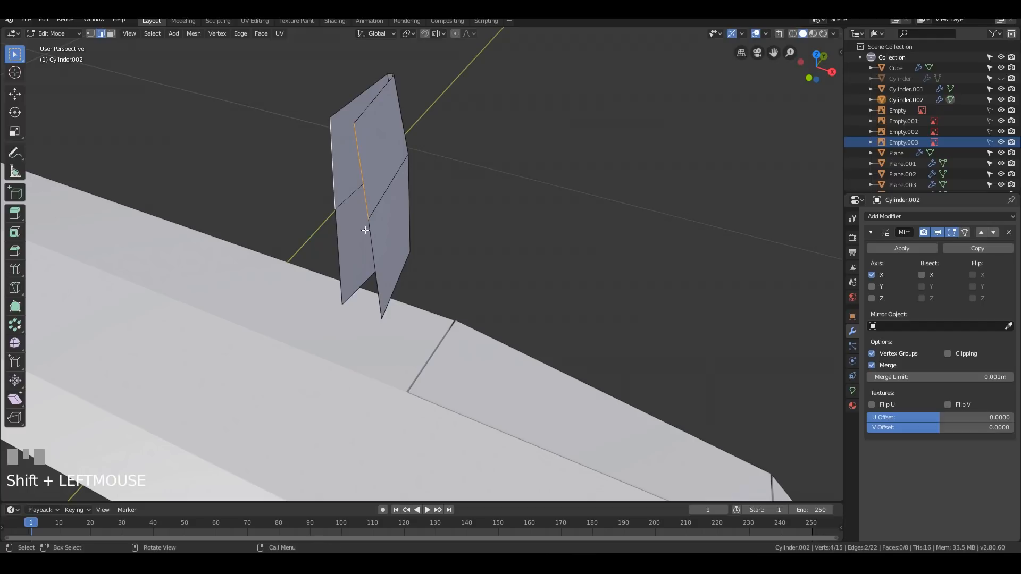
{"action": "key", "text": "f"}
{"action": "middle_click_drag", "start_coordinate": [511, 183], "coordinate": [394, 165]}
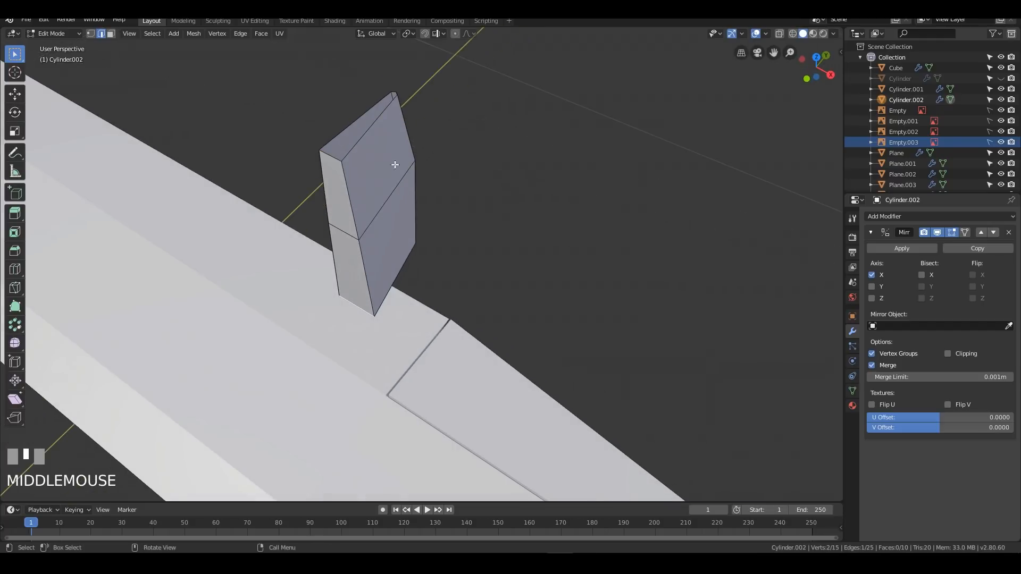
Step: Cap the open upper end of the rudder with faces
{"action": "key", "text": "f"}
{"action": "key", "text": "ctrl+z"}
{"action": "middle_click_drag", "start_coordinate": [456, 135], "coordinate": [475, 158]}
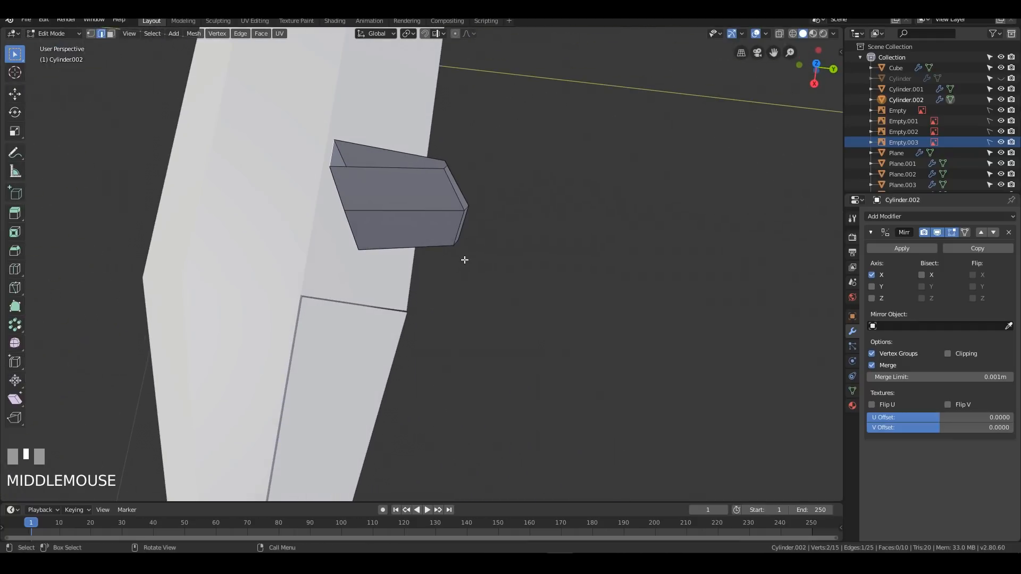
{"action": "key", "text": "f"}
{"action": "middle_click_drag", "start_coordinate": [484, 286], "coordinate": [376, 150]}
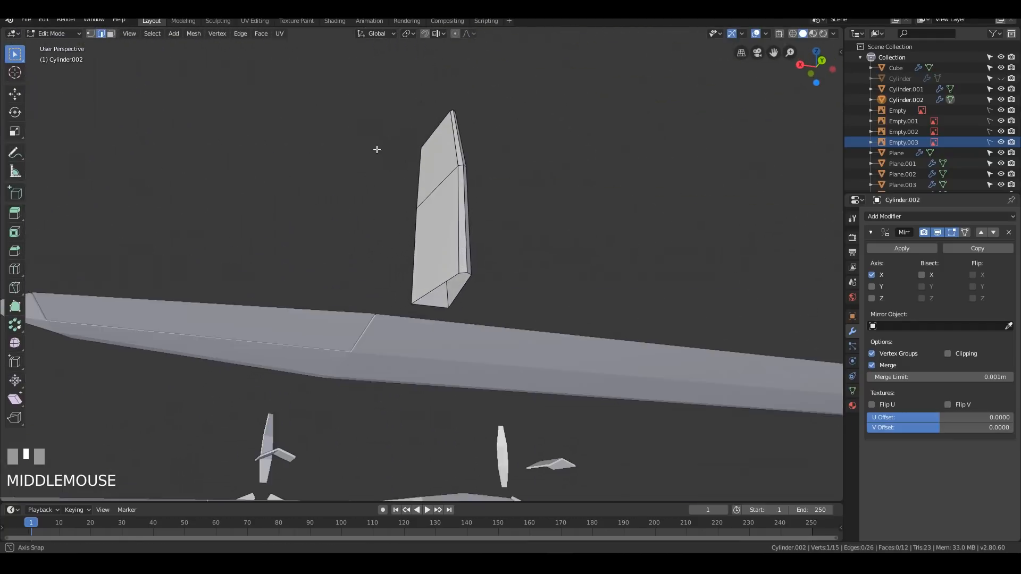
Step: Close the open lower end of the rudder with a face
{"action": "left_click", "coordinate": [420, 324], "text": "shift"}
{"action": "key", "text": "f"}
{"action": "mouse_move", "coordinate": [549, 264]}
{"action": "middle_mouse_down"}
{"action": "mouse_move", "coordinate": [526, 269]}
{"action": "mouse_move", "coordinate": [606, 234]}
{"action": "middle_mouse_up"}
Step: Leave mesh editing, show the hidden boom again and reopen the rudder mesh for editing
{"action": "key", "text": "Tab"}
{"action": "key", "text": "z"}
{"action": "key", "text": "alt+h"}
{"action": "left_click", "coordinate": [606, 234]}
{"action": "left_click", "coordinate": [424, 210]}
{"action": "key", "text": "Tab"}
Step: In the right side view, select all of the rudder's vertices and scale them uniformly to 0.993
{"action": "key", "text": "KP_1"}
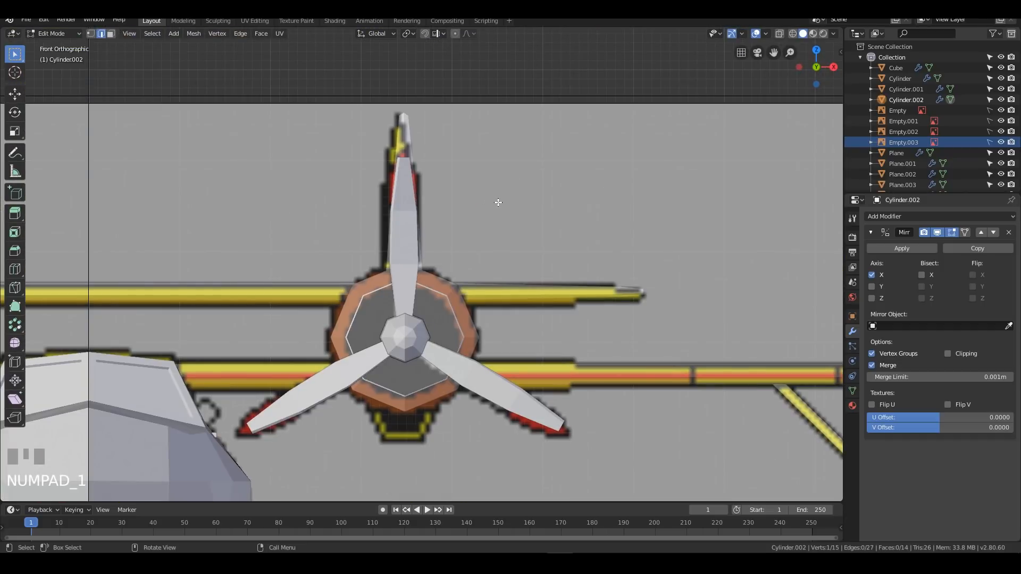
{"action": "key", "text": "KP_3"}
{"action": "middle_click_drag", "start_coordinate": [547, 208], "coordinate": [547, 272], "text": "shift"}
{"action": "key", "text": "alt+z"}
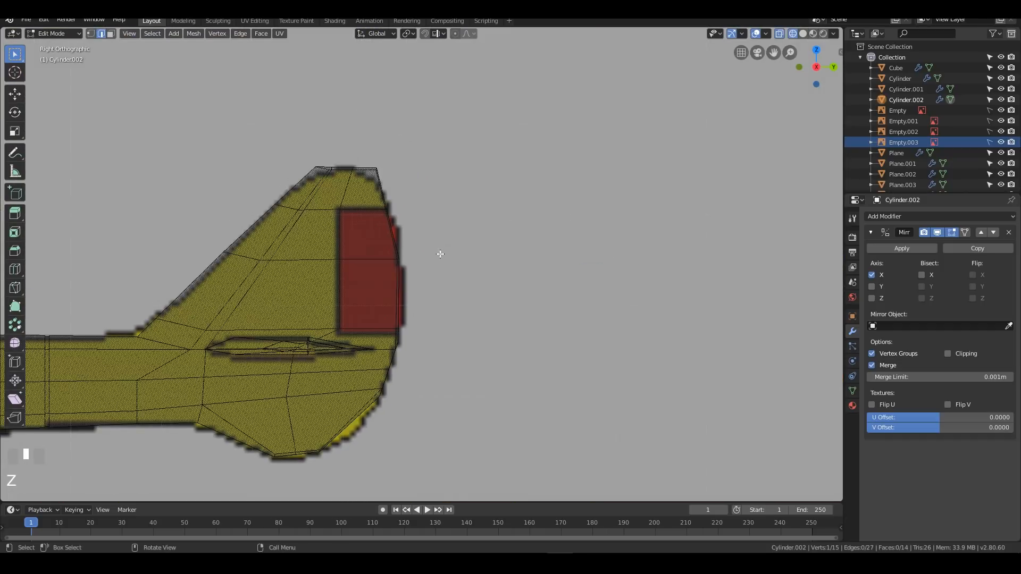
{"action": "scroll", "coordinate": [443, 249], "scroll_direction": "up", "scroll_amount": 3}
{"action": "key", "text": "1"}
{"action": "scroll", "coordinate": [438, 250], "scroll_direction": "down", "scroll_amount": 3}
{"action": "left_click_drag", "start_coordinate": [433, 139], "coordinate": [255, 391]}
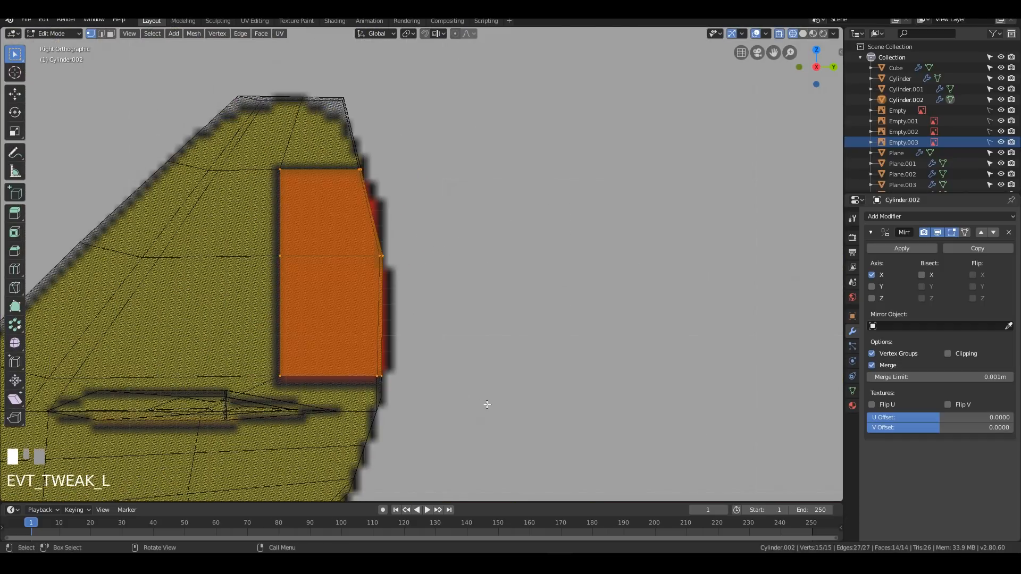
{"action": "key", "text": "alt+z"}
{"action": "middle_click_drag", "start_coordinate": [522, 347], "coordinate": [499, 267], "text": "shift"}
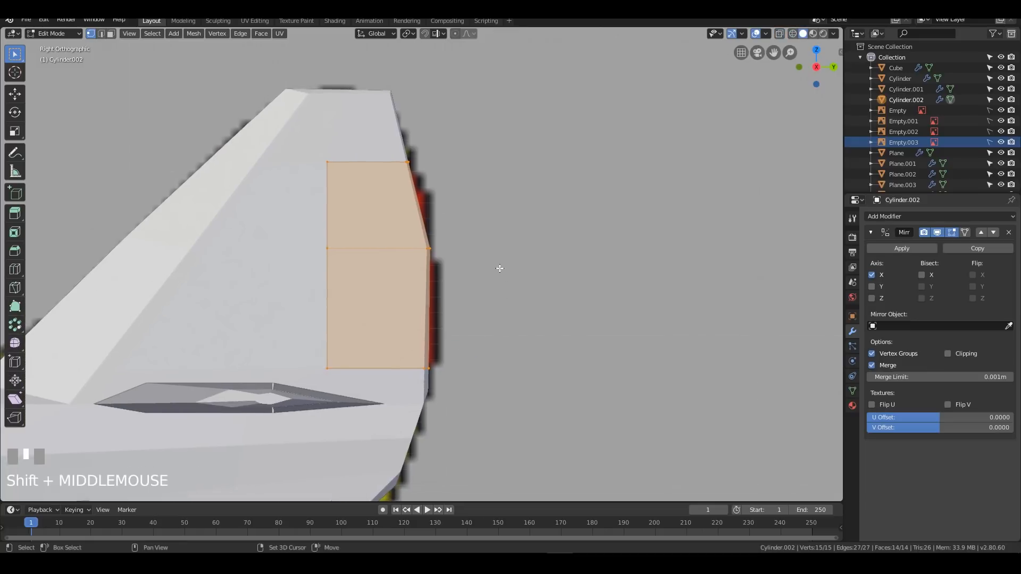
{"action": "scroll", "coordinate": [532, 287], "scroll_direction": "up", "scroll_amount": 2}
{"action": "key", "text": "s"}
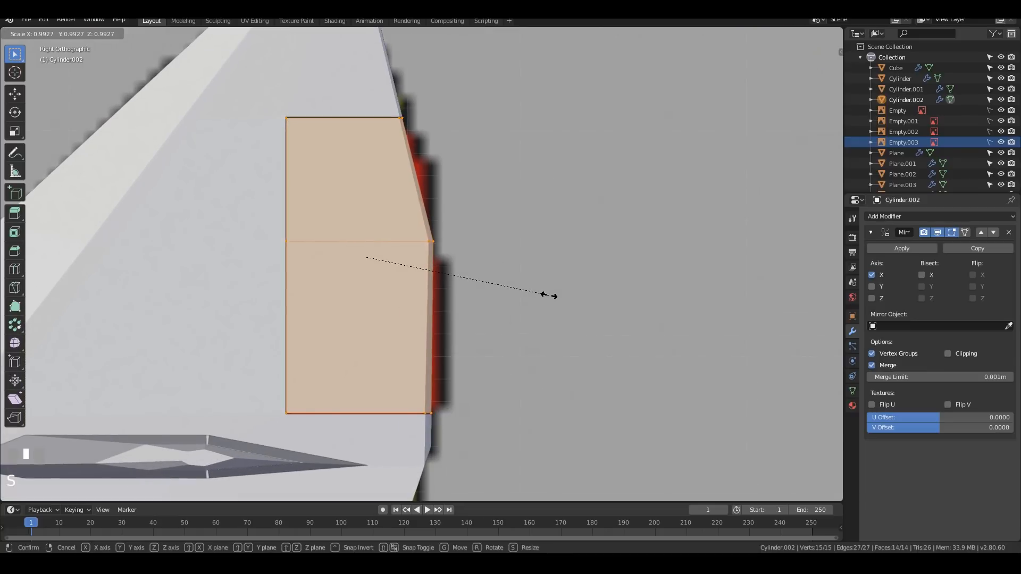
{"action": "left_click", "coordinate": [549, 296]}
Step: Move the rudder 0.000235 m along the global Y axis and leave mesh editing
{"action": "key", "text": "g"}
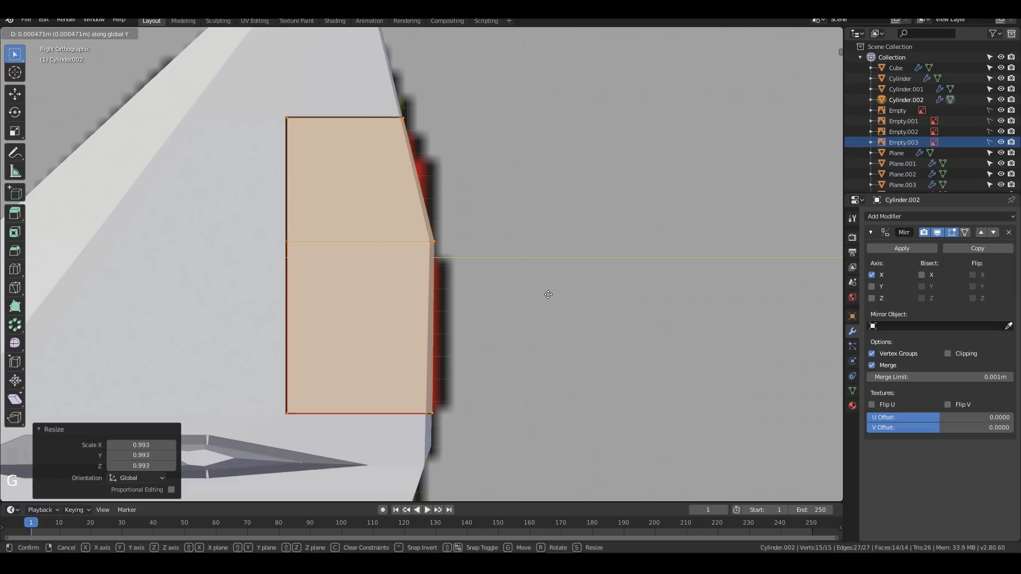
{"action": "key", "text": "y"}
{"action": "left_click", "coordinate": [548, 295]}
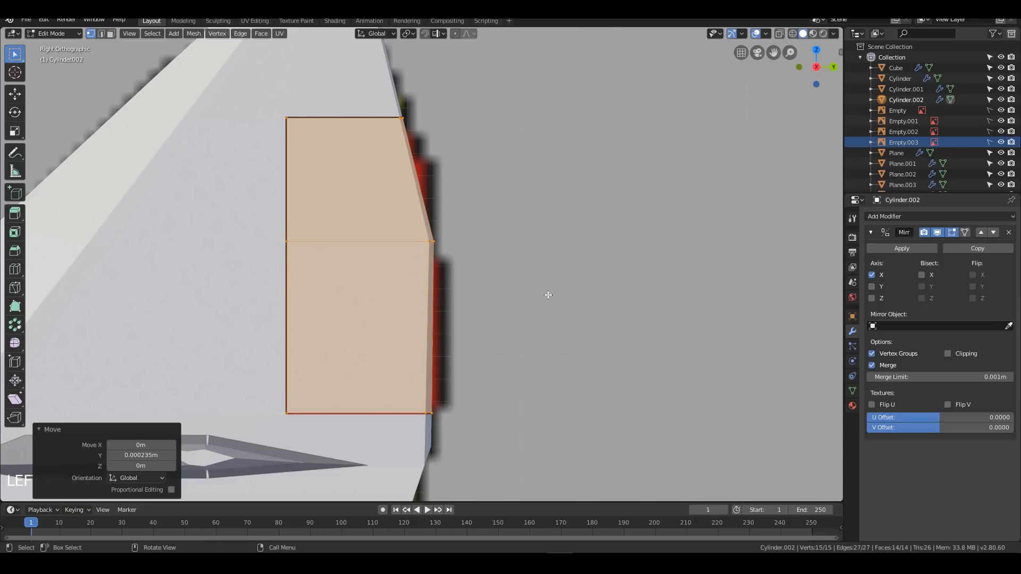
{"action": "key", "text": "Tab"}
{"action": "scroll", "coordinate": [501, 273], "scroll_direction": "down", "scroll_amount": 9}
{"action": "left_click", "coordinate": [477, 220]}
Step: Select the fuselage object and open its mesh for editing
{"action": "middle_click_drag", "start_coordinate": [478, 219], "coordinate": [542, 246]}
{"action": "scroll", "coordinate": [542, 245], "scroll_direction": "down", "scroll_amount": 1}
{"action": "key", "text": "z"}
{"action": "left_click", "coordinate": [533, 276]}
{"action": "mouse_move", "coordinate": [400, 416]}
{"action": "middle_mouse_down", "text": "shift"}
{"action": "mouse_move", "coordinate": [631, 336]}
{"action": "mouse_move", "coordinate": [466, 377]}
{"action": "middle_mouse_up", "text": "shift"}
{"action": "scroll", "coordinate": [611, 349], "scroll_direction": "down", "scroll_amount": 5}
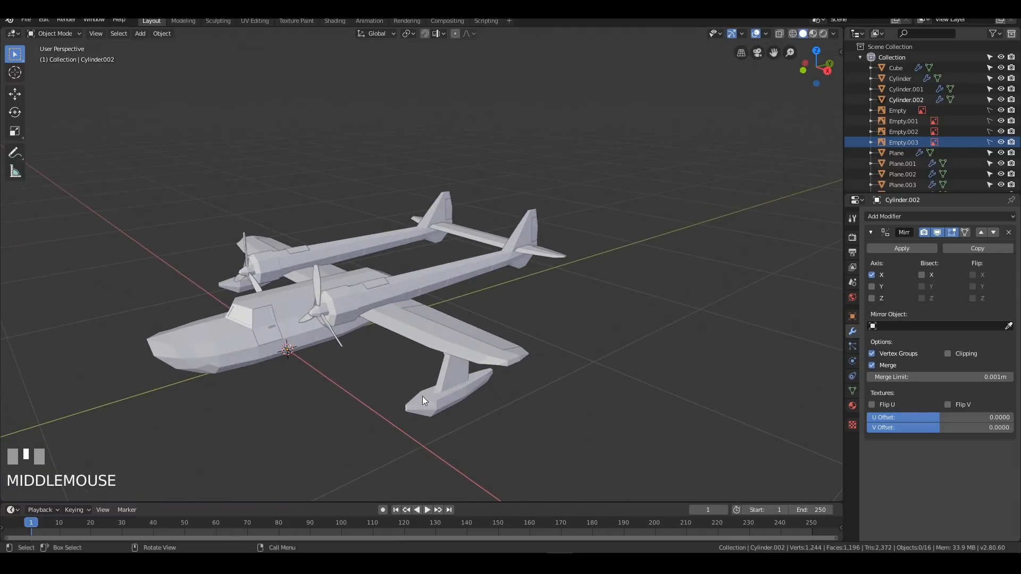
{"action": "middle_click_drag", "start_coordinate": [368, 377], "coordinate": [487, 337], "text": "shift"}
{"action": "left_click", "coordinate": [401, 363]}
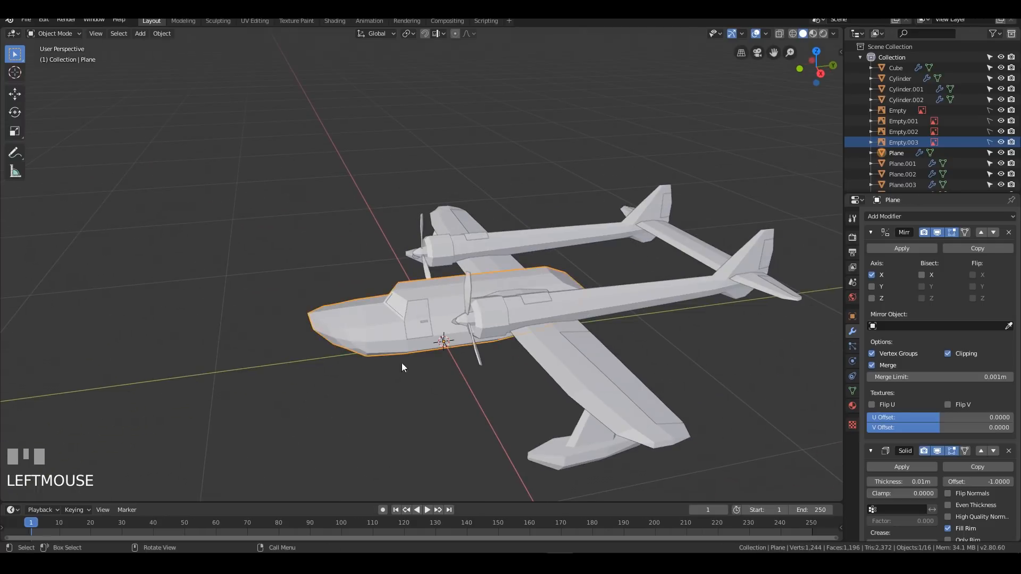
{"action": "key", "text": "Tab"}
Step: Select the edge loop that runs around the nose ahead of the windscreen, down to the keel
{"action": "scroll", "coordinate": [404, 393], "scroll_direction": "up", "scroll_amount": 6}
{"action": "middle_click_drag", "start_coordinate": [404, 392], "coordinate": [353, 150], "text": "shift"}
{"action": "key", "text": "2"}
{"action": "left_click", "coordinate": [364, 101]}
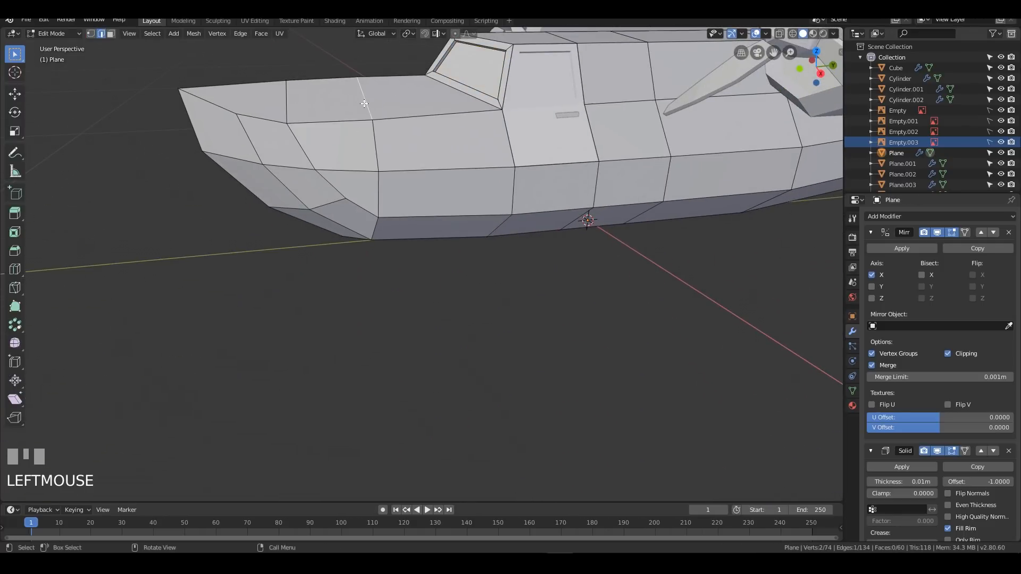
{"action": "left_click", "coordinate": [367, 106], "text": "alt"}
{"action": "middle_click_drag", "start_coordinate": [367, 106], "coordinate": [524, 186]}
{"action": "key", "text": "KP_Decimal"}
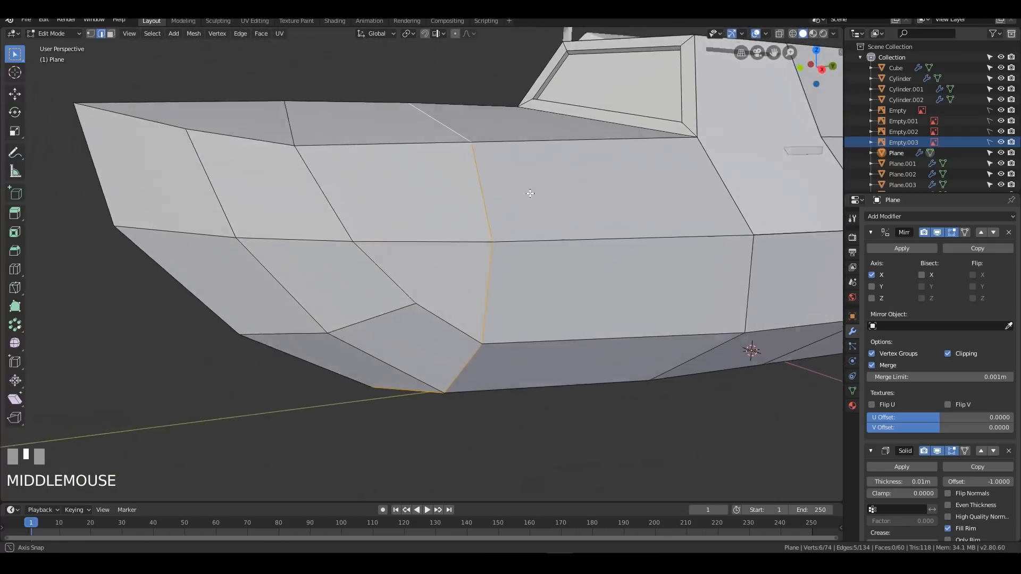
{"action": "scroll", "coordinate": [511, 278], "scroll_direction": "down", "scroll_amount": 1}
{"action": "middle_click_drag", "start_coordinate": [510, 278], "coordinate": [510, 228]}
{"action": "scroll", "coordinate": [510, 229], "scroll_direction": "down", "scroll_amount": 6}
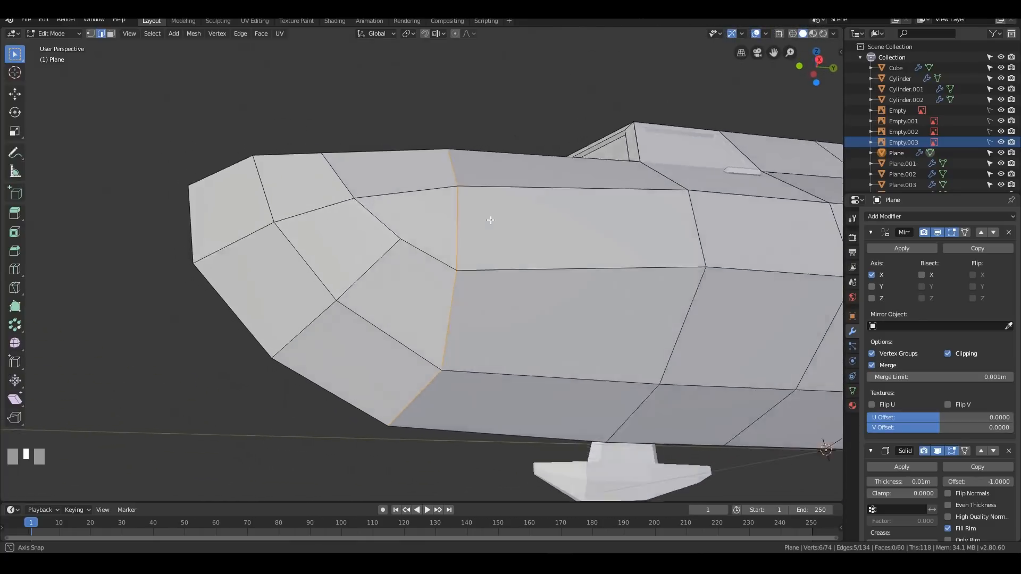
Step: Try to slide the loop's keel vertex backward along the hull's bottom edge by a factor of 0.220
{"action": "middle_click_drag", "start_coordinate": [529, 252], "coordinate": [478, 394]}
{"action": "key", "text": "1"}
{"action": "key", "text": "g"}
{"action": "key", "text": "g"}
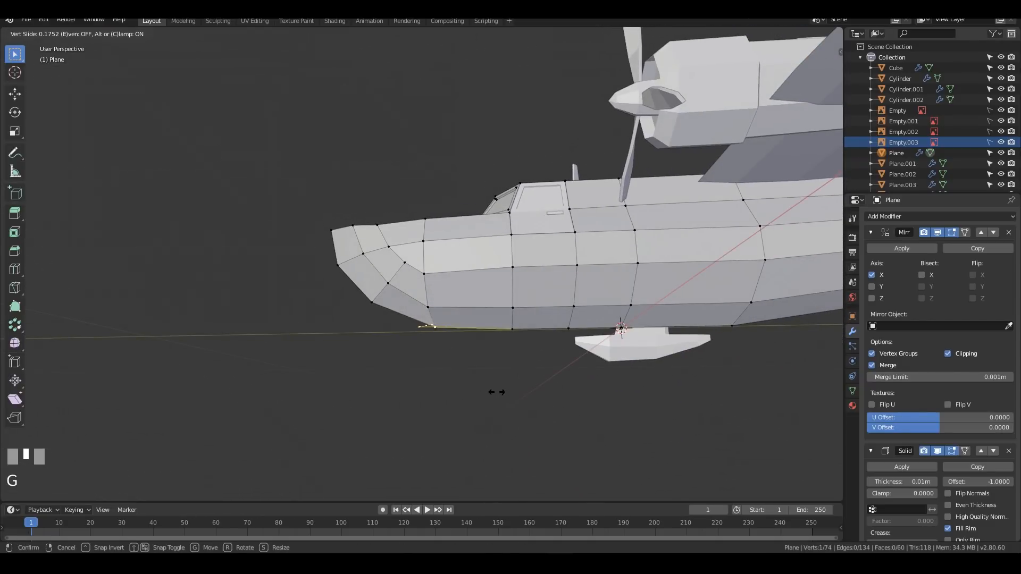
{"action": "left_click", "coordinate": [503, 392]}
{"action": "middle_click_drag", "start_coordinate": [504, 391], "coordinate": [530, 377]}
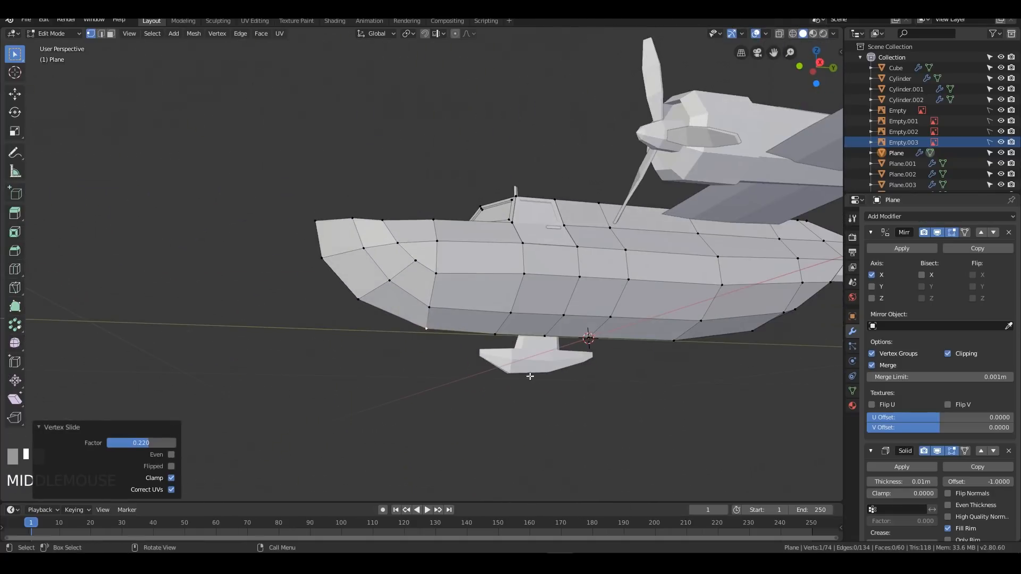
Step: Compare the keel vertex with the side reference and undo its last slide
{"action": "key", "text": "KP_3"}
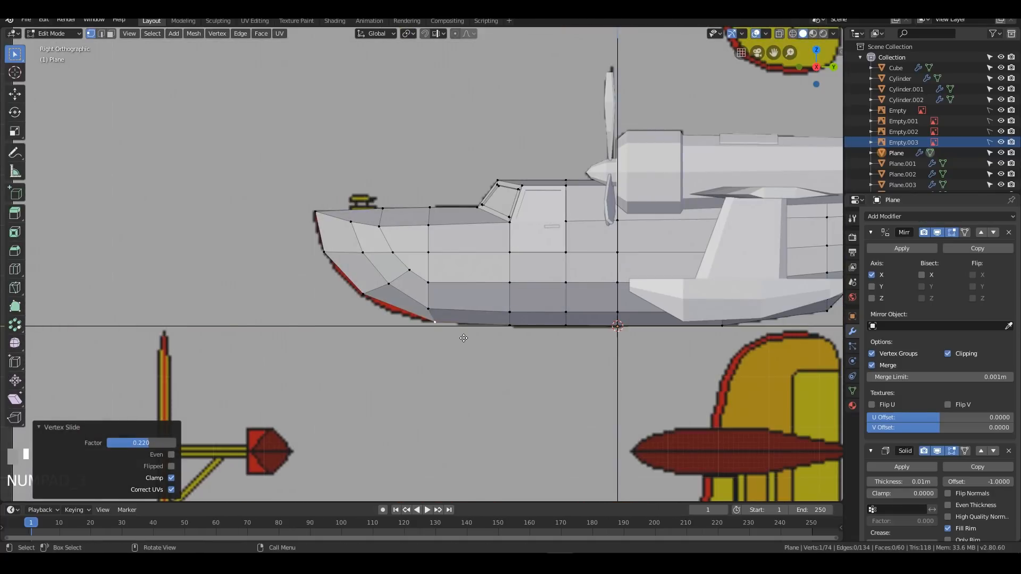
{"action": "key", "text": "g"}
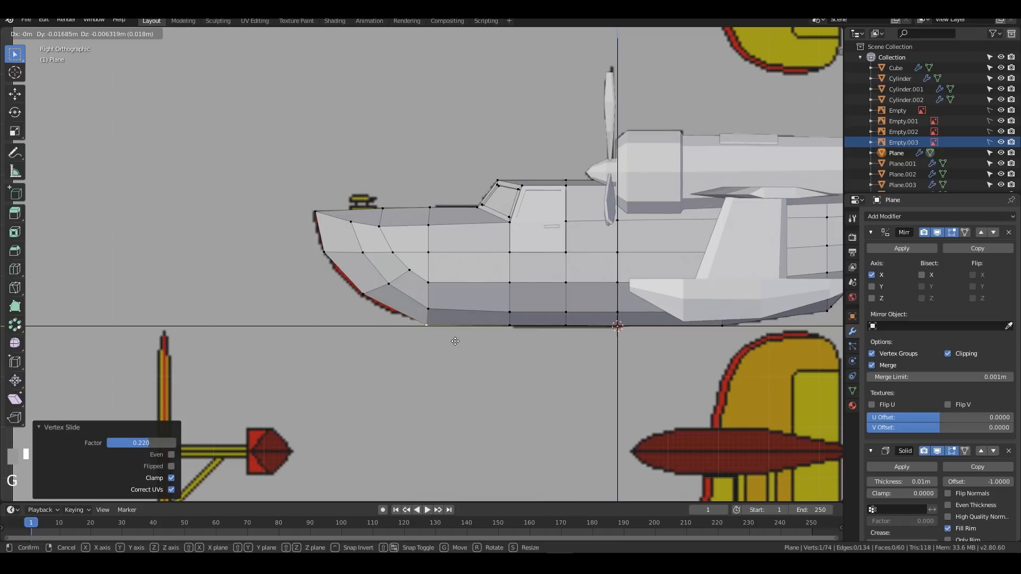
{"action": "key", "text": "Escape"}
{"action": "key", "text": "ctrl+z"}
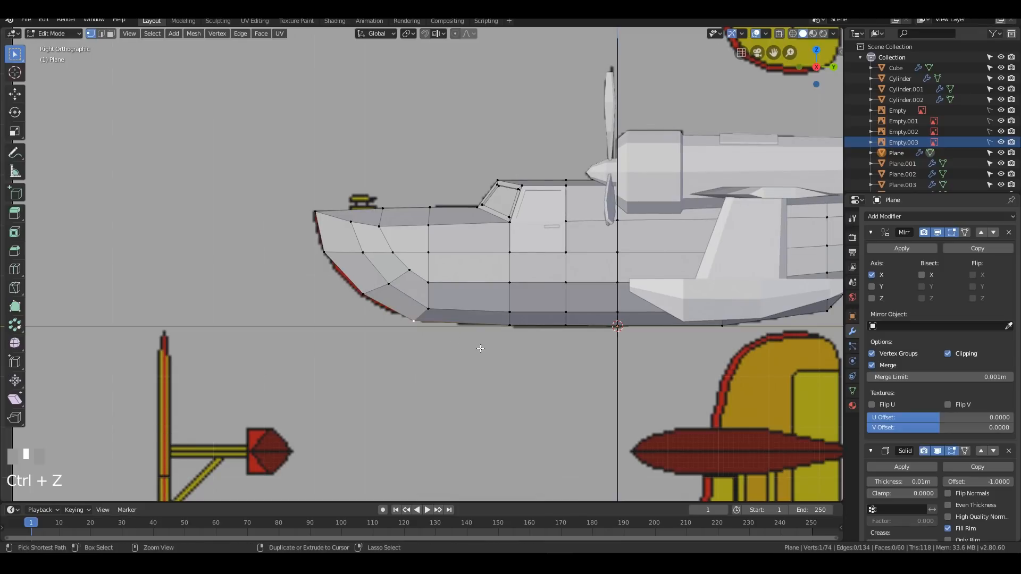
Step: In the side view, slide the keel vertex backward along its edge until it lines up with the nose loop
{"action": "left_click", "coordinate": [414, 348]}
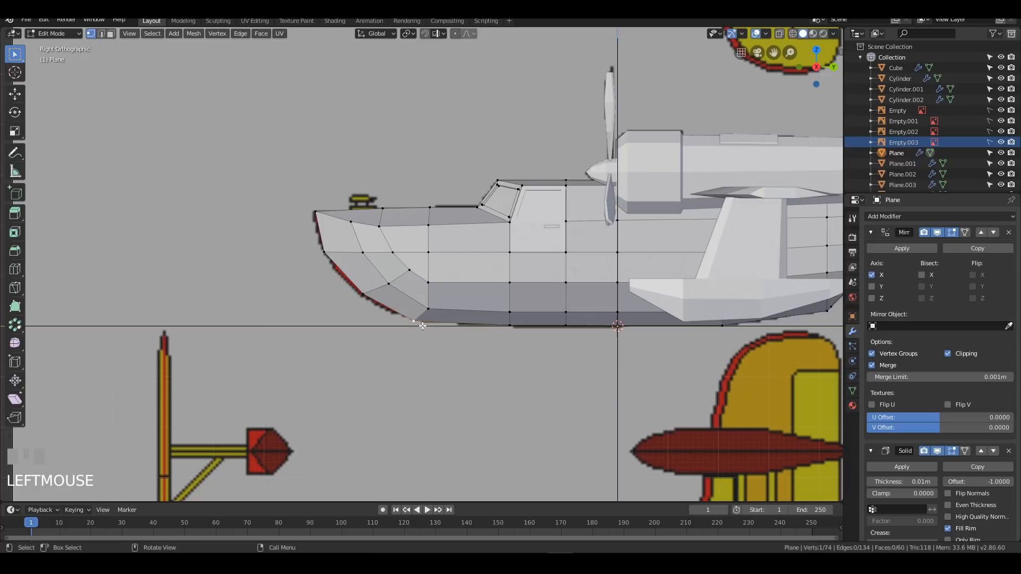
{"action": "key", "text": "g"}
{"action": "key", "text": "g"}
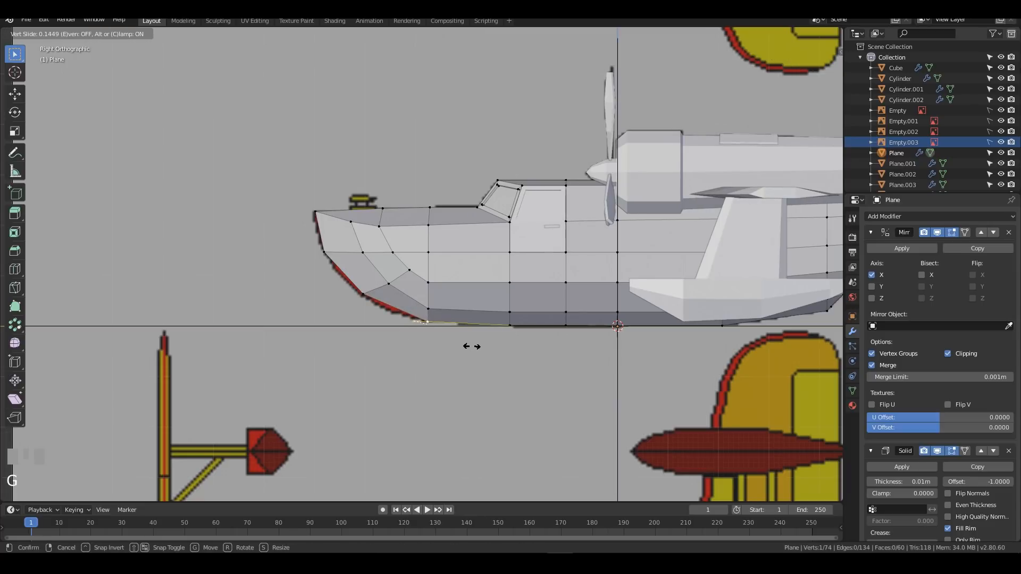
{"action": "left_click", "coordinate": [468, 339]}
Step: Flatten the nose loop by scaling it to 0 along Y, and bevel it 0.00192 m wide with one segment
{"action": "left_click_drag", "start_coordinate": [414, 193], "coordinate": [458, 360]}
{"action": "key", "text": "s"}
{"action": "key", "text": "y"}
{"action": "key", "text": "0"}
{"action": "key", "text": "KP_Enter"}
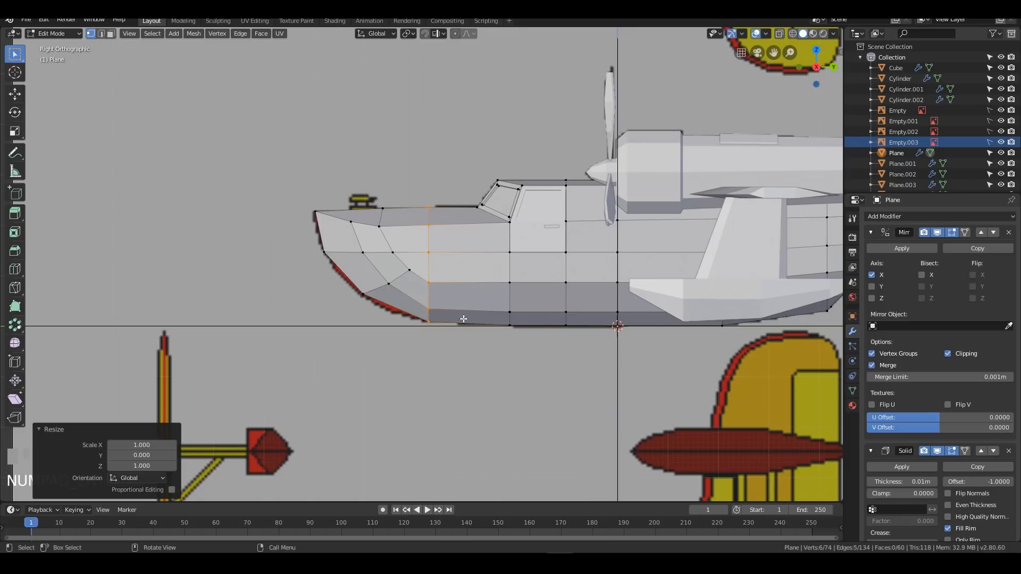
{"action": "key", "text": "ctrl+b"}
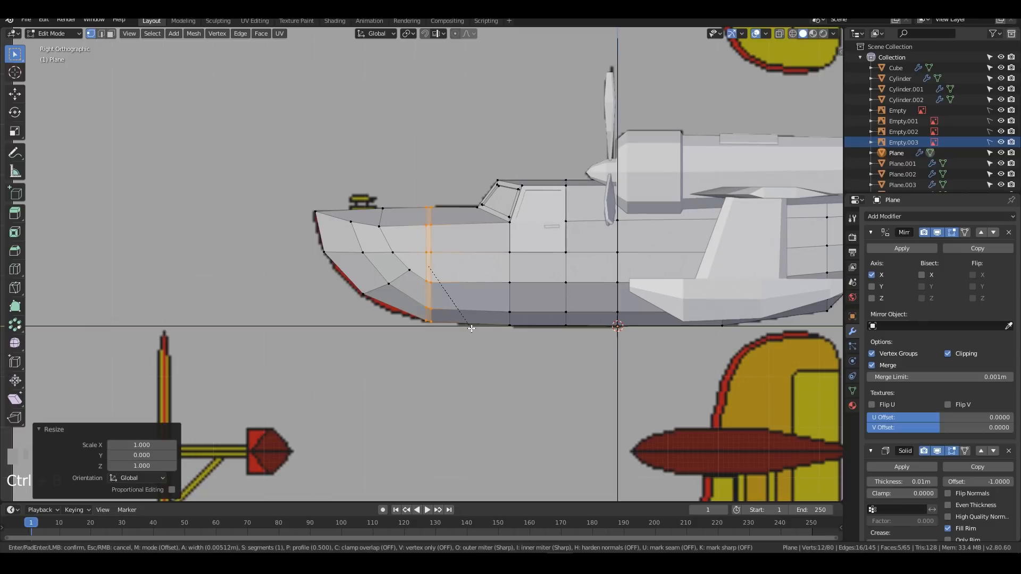
{"action": "left_click", "coordinate": [471, 326]}
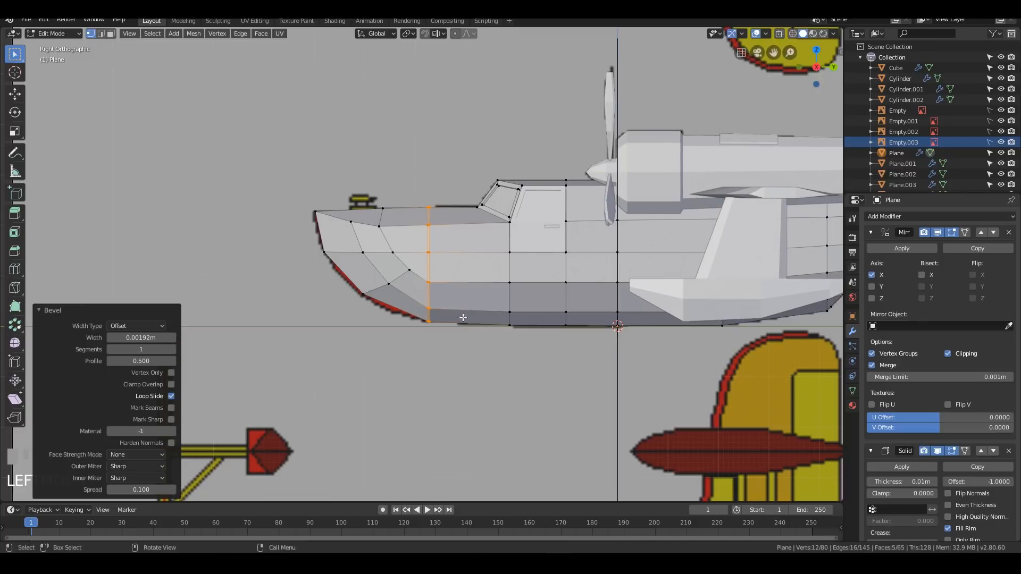
Step: Extrude the narrow bevelled strip inward along its normals by about 0.002 m as a panel groove, and leave mesh editing
{"action": "middle_click_drag", "start_coordinate": [462, 298], "coordinate": [506, 292]}
{"action": "scroll", "coordinate": [505, 292], "scroll_direction": "up", "scroll_amount": 6}
{"action": "middle_click_drag", "start_coordinate": [602, 226], "coordinate": [588, 293], "text": "shift"}
{"action": "scroll", "coordinate": [587, 292], "scroll_direction": "down", "scroll_amount": 3}
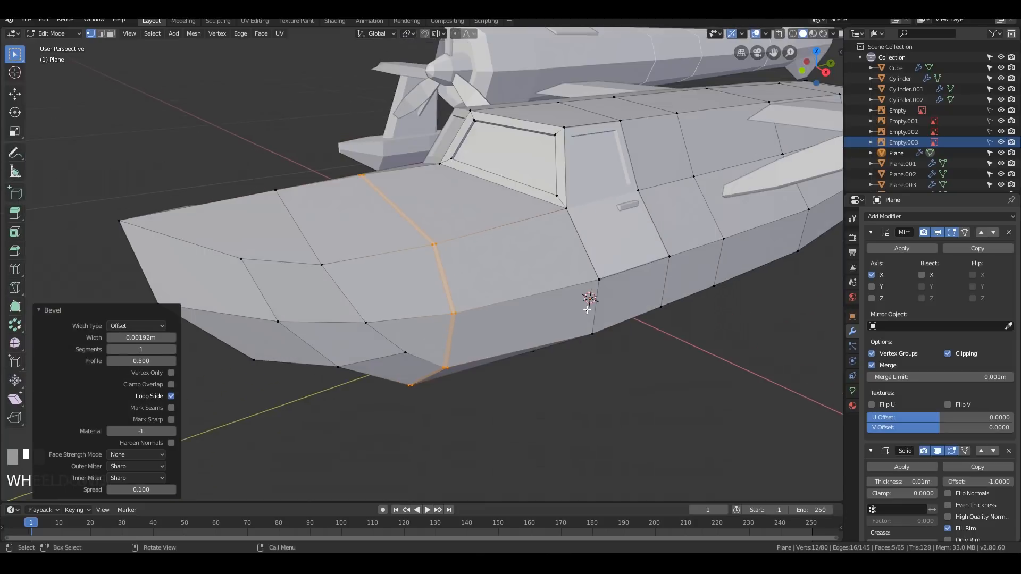
{"action": "key", "text": "alt+e"}
{"action": "left_click", "coordinate": [586, 311]}
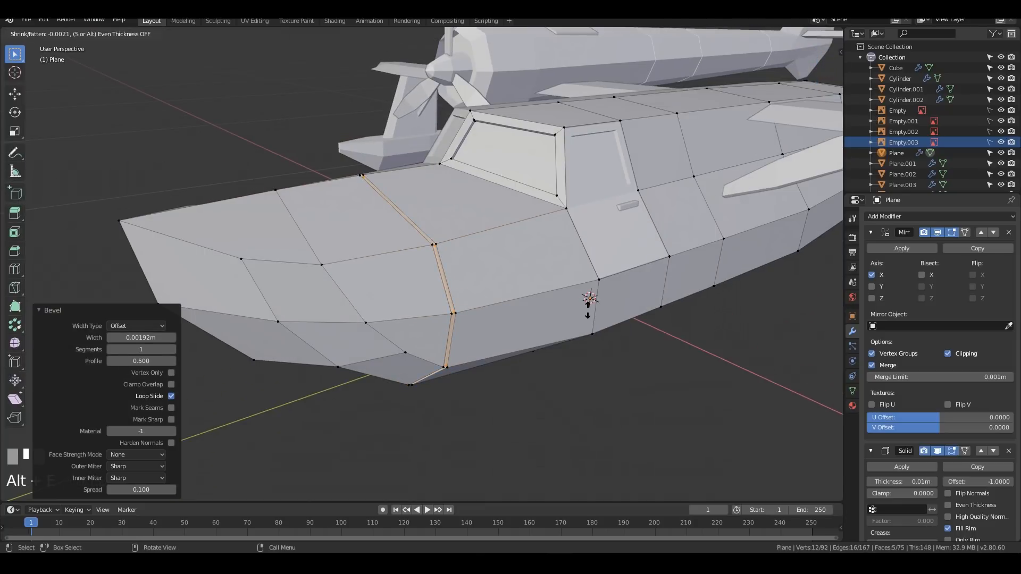
{"action": "left_click", "coordinate": [588, 310]}
{"action": "key", "text": "ctrl+KP_7"}
{"action": "key", "text": "Tab"}
Step: Examine the fuselage and its mesh edges around the cabin, door and wing root
{"action": "scroll", "coordinate": [572, 371], "scroll_direction": "down", "scroll_amount": 4}
{"action": "middle_click_drag", "start_coordinate": [557, 346], "coordinate": [630, 468]}
{"action": "middle_click_drag", "start_coordinate": [634, 375], "coordinate": [477, 281]}
{"action": "scroll", "coordinate": [477, 282], "scroll_direction": "up", "scroll_amount": 5}
{"action": "middle_click_drag", "start_coordinate": [535, 225], "coordinate": [410, 243], "text": "shift"}
{"action": "left_click", "coordinate": [401, 248]}
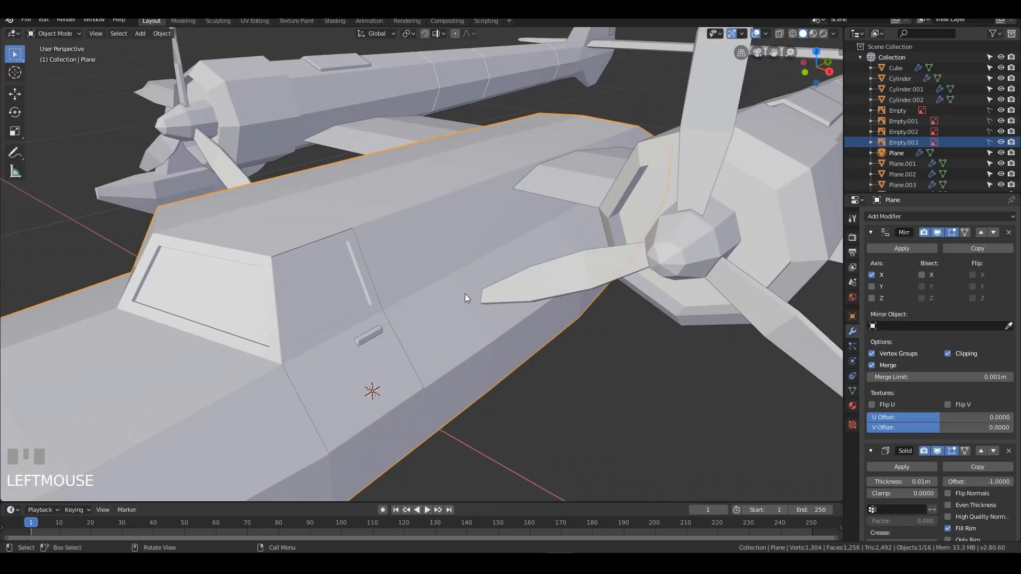
{"action": "key", "text": "Tab"}
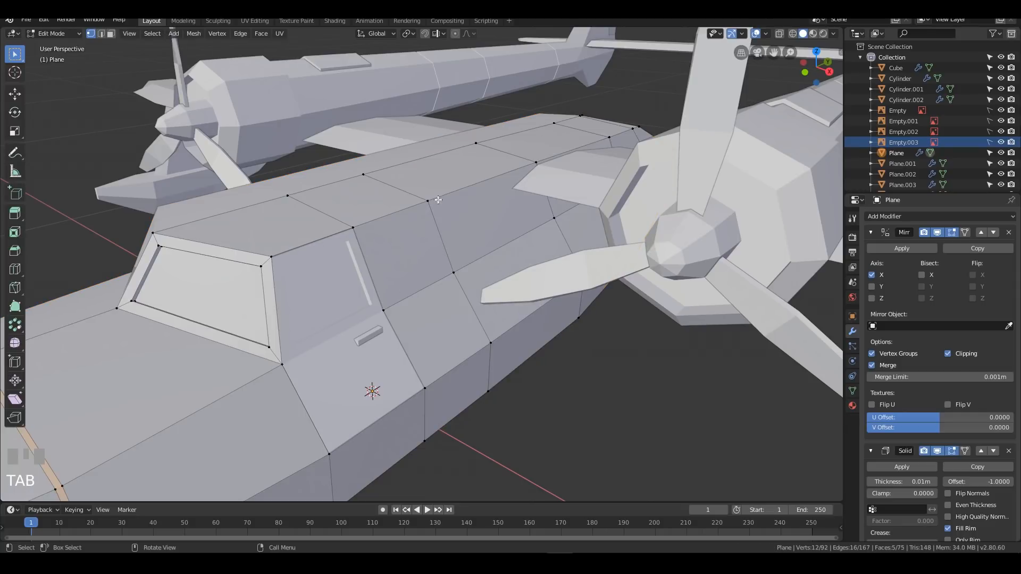
{"action": "scroll", "coordinate": [450, 225], "scroll_direction": "down", "scroll_amount": 5}
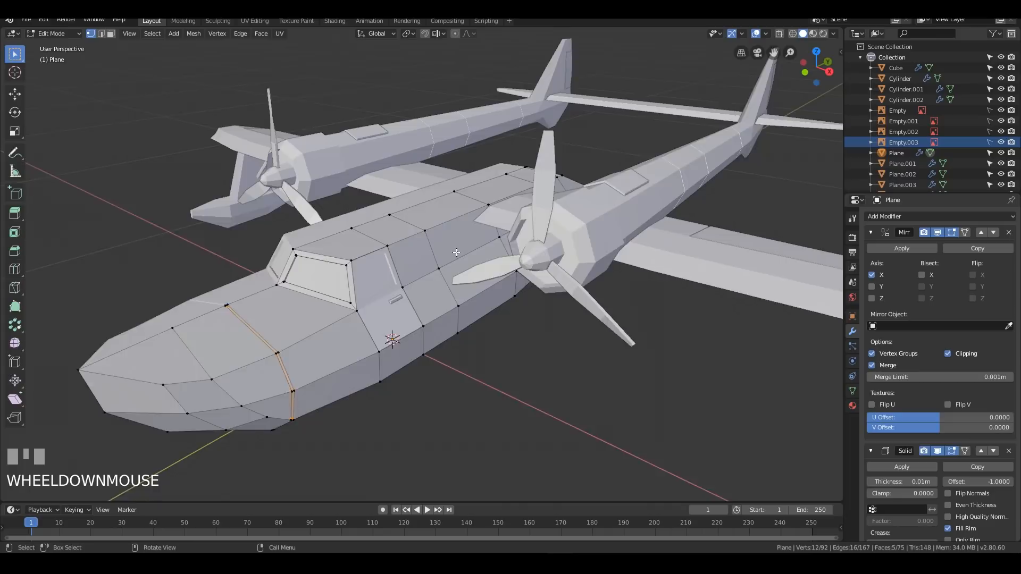
{"action": "scroll", "coordinate": [427, 269], "scroll_direction": "up", "scroll_amount": 4}
{"action": "key", "text": "Tab"}
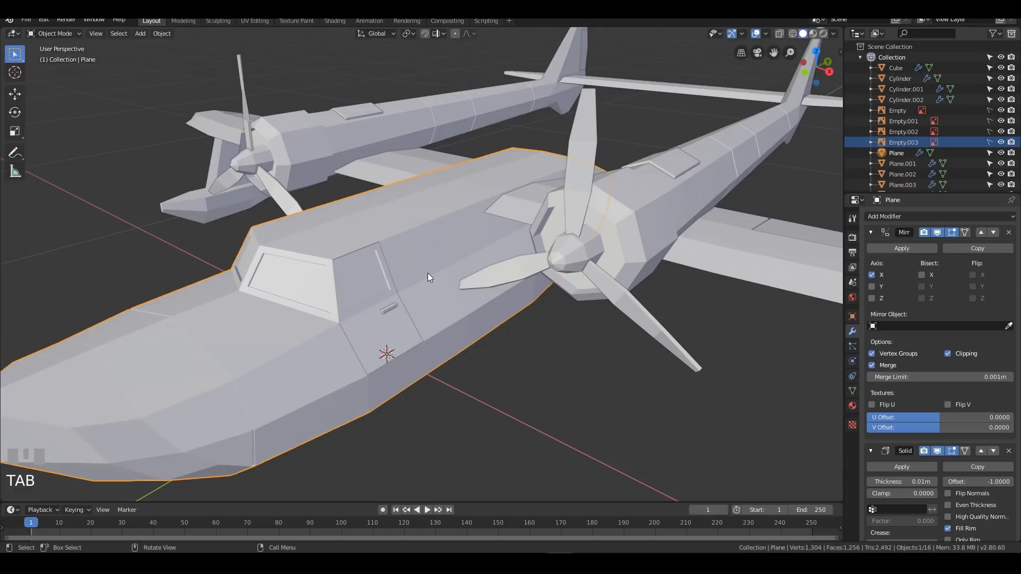
Step: Add a cylinder mesh at the 3D cursor and set it to 12 vertices
{"action": "scroll", "coordinate": [323, 276], "scroll_direction": "down", "scroll_amount": 2}
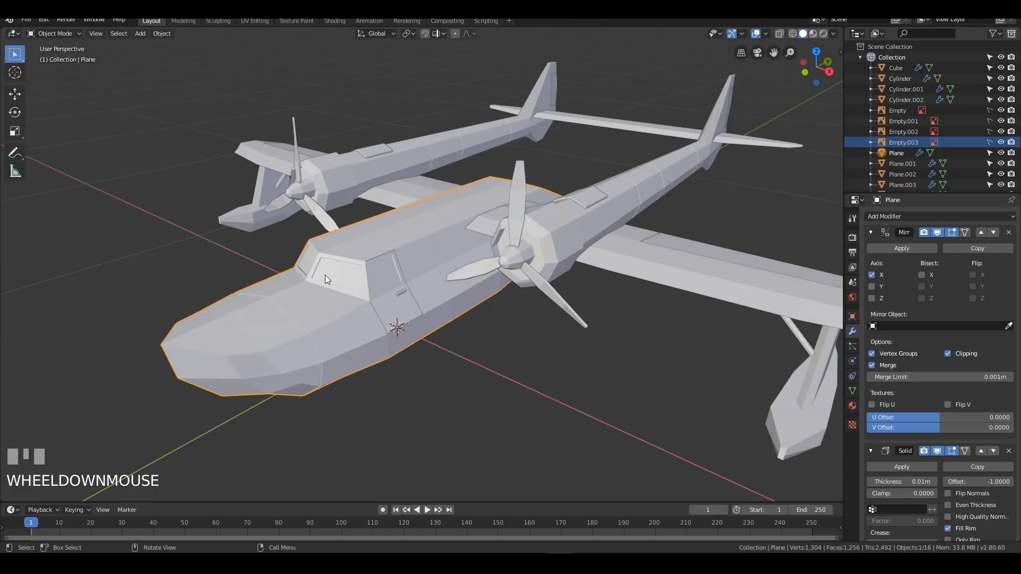
{"action": "key", "text": "shift+a"}
{"action": "mouse_move", "coordinate": [320, 275]}
{"action": "left_click", "coordinate": [375, 327]}
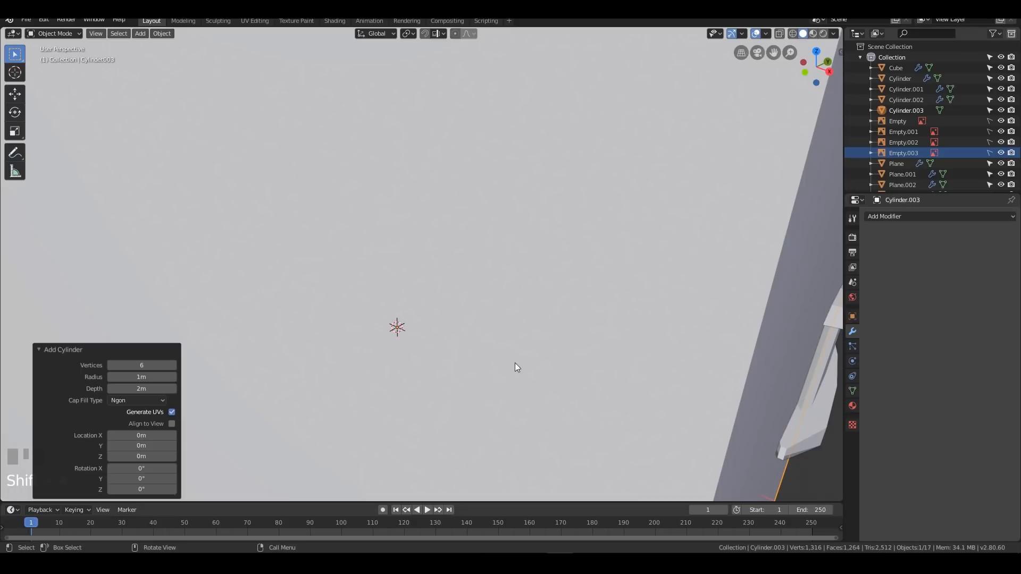
{"action": "left_click", "coordinate": [138, 365]}
{"action": "type", "text": "12"}
{"action": "key", "text": "Return"}
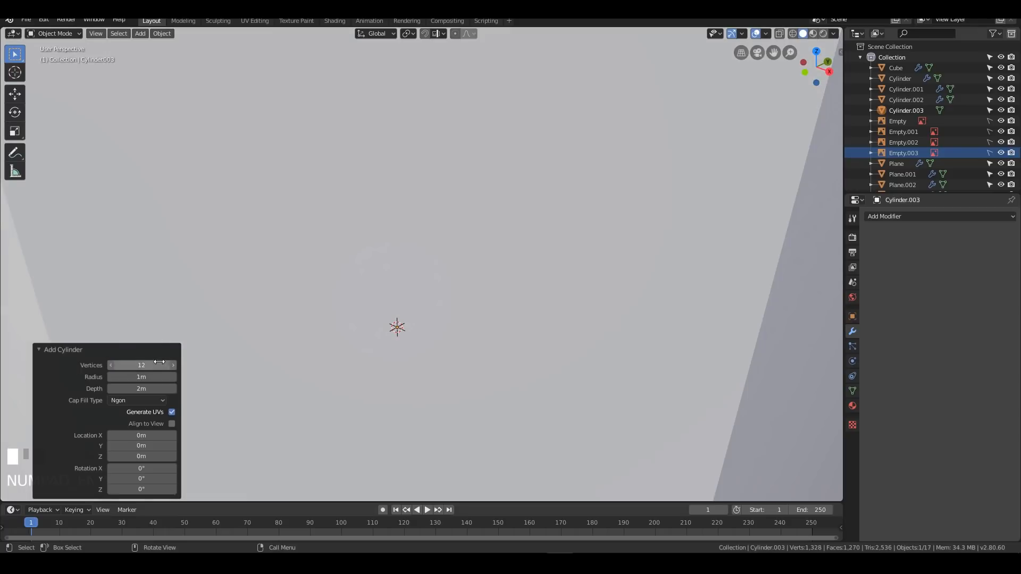
Step: Scale down the cylinder's mesh in Edit Mode and raise the object about 0.373 m along Z above the fuselage
{"action": "key", "text": "Tab"}
{"action": "key", "text": "s"}
{"action": "left_click", "coordinate": [494, 407]}
{"action": "key", "text": "Tab"}
{"action": "key", "text": "g"}
{"action": "key", "text": "z"}
{"action": "left_click", "coordinate": [495, 271]}
{"action": "middle_click_drag", "start_coordinate": [495, 206], "coordinate": [517, 229]}
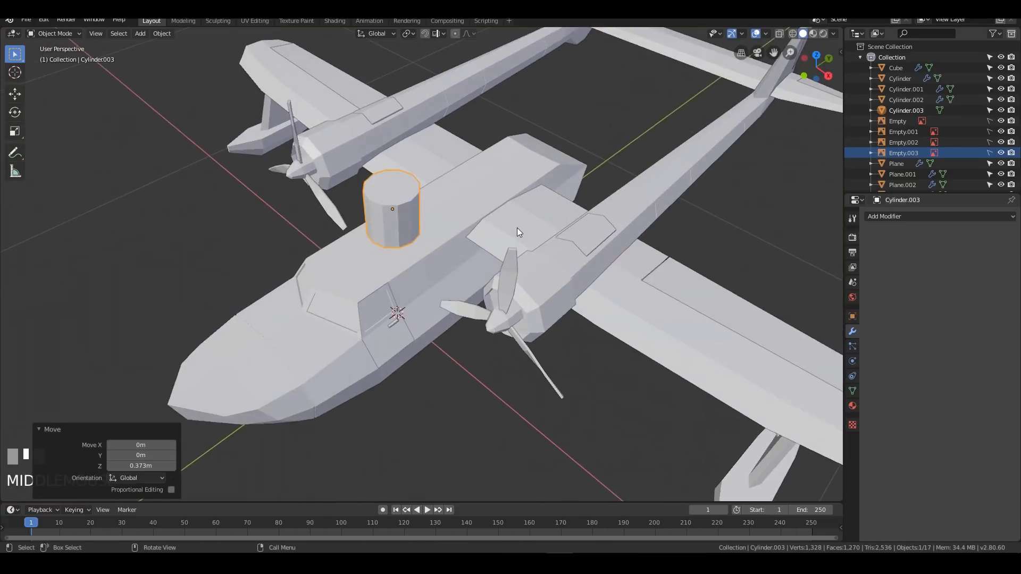
Step: Scale the cylinder's mesh by about 0.51 and flatten it along Z to about 0.13, forming a thin disc
{"action": "scroll", "coordinate": [495, 217], "scroll_direction": "up", "scroll_amount": 3}
{"action": "key", "text": "Tab"}
{"action": "key", "text": "s"}
{"action": "left_click", "coordinate": [486, 214]}
{"action": "key", "text": "s"}
{"action": "key", "text": "z"}
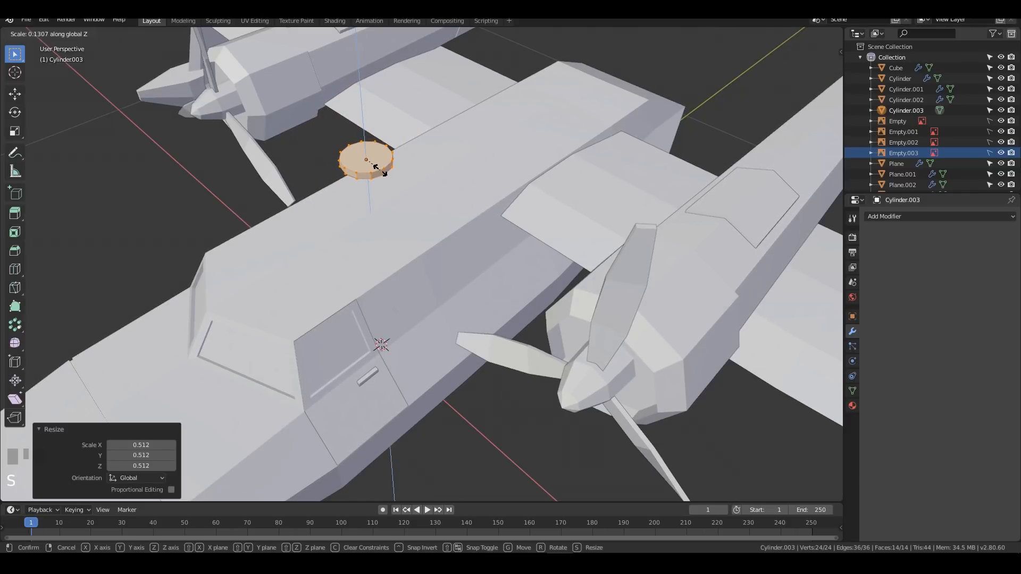
{"action": "left_click", "coordinate": [380, 169]}
{"action": "middle_click_drag", "start_coordinate": [380, 170], "coordinate": [450, 168]}
Step: Inset the disc's top face by about 0.0056 m and extrude the inner face to form a window rim
{"action": "key", "text": "3"}
{"action": "left_click", "coordinate": [392, 185]}
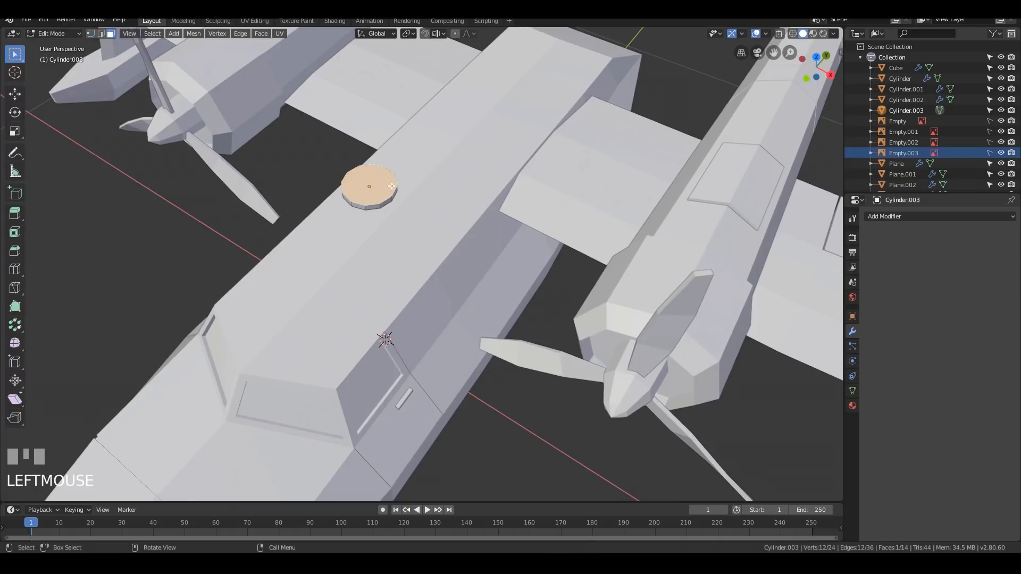
{"action": "key", "text": "i"}
{"action": "left_click", "coordinate": [481, 243]}
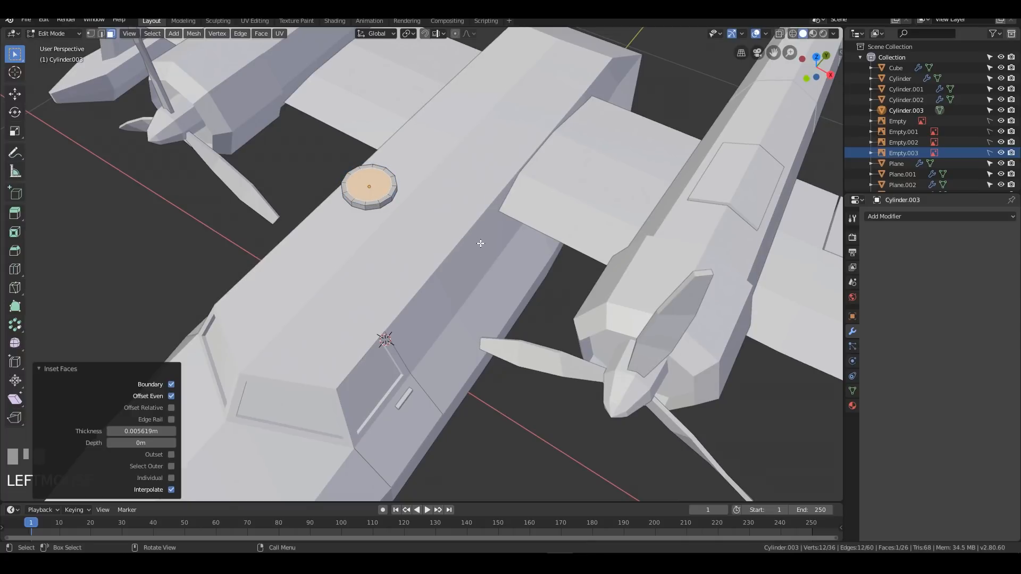
{"action": "key", "text": "e"}
{"action": "left_click", "coordinate": [480, 245]}
{"action": "key", "text": "Tab"}
{"action": "middle_click_drag", "start_coordinate": [409, 225], "coordinate": [408, 198]}
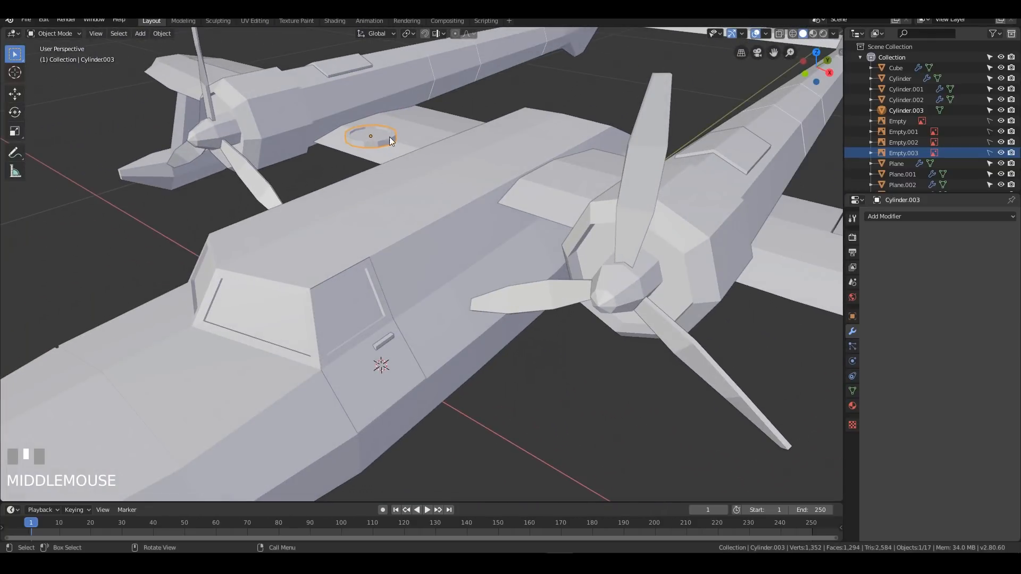
Step: Enable face snapping with rotation aligned to the target and place the disc on the fuselage side behind the cabin door
{"action": "left_click", "coordinate": [425, 34]}
{"action": "left_click", "coordinate": [442, 33]}
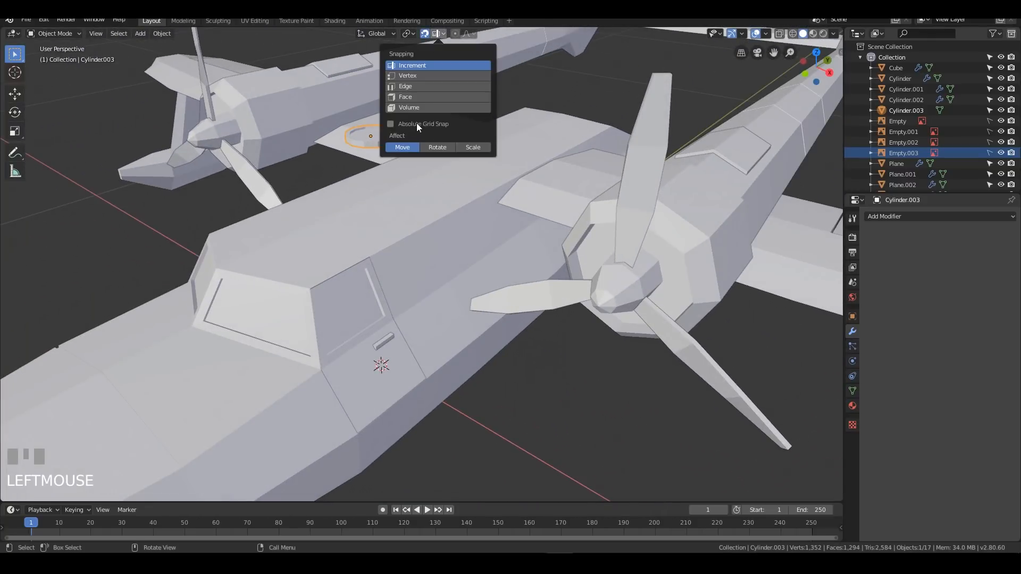
{"action": "left_click", "coordinate": [412, 98]}
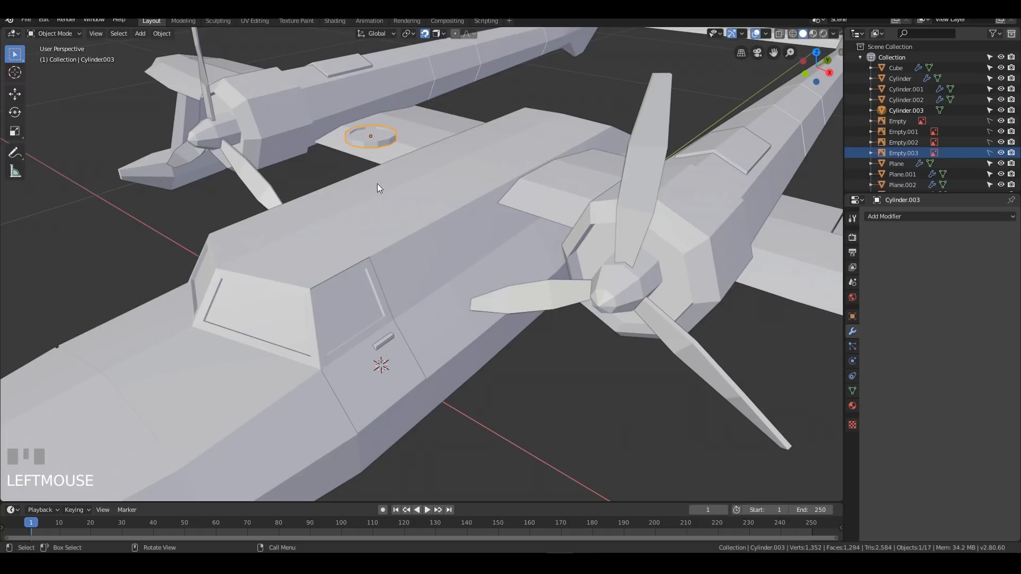
{"action": "key", "text": "g"}
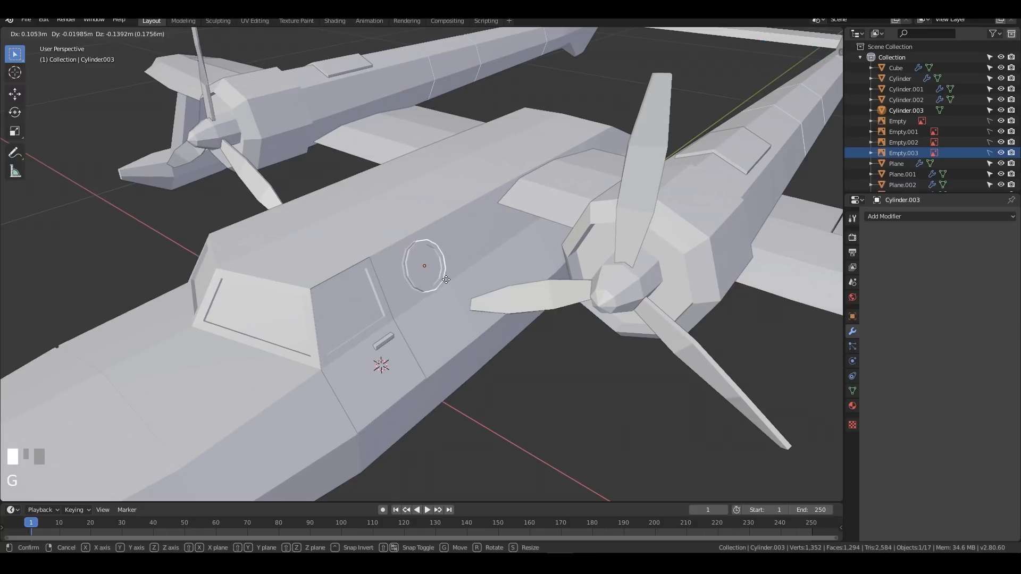
{"action": "left_click", "coordinate": [439, 287]}
{"action": "middle_click_drag", "start_coordinate": [467, 283], "coordinate": [486, 246]}
Step: Shrink the round window, enlarge it slightly by about 1.12, and shift it a little closer to the cabin door
{"action": "key", "text": "s"}
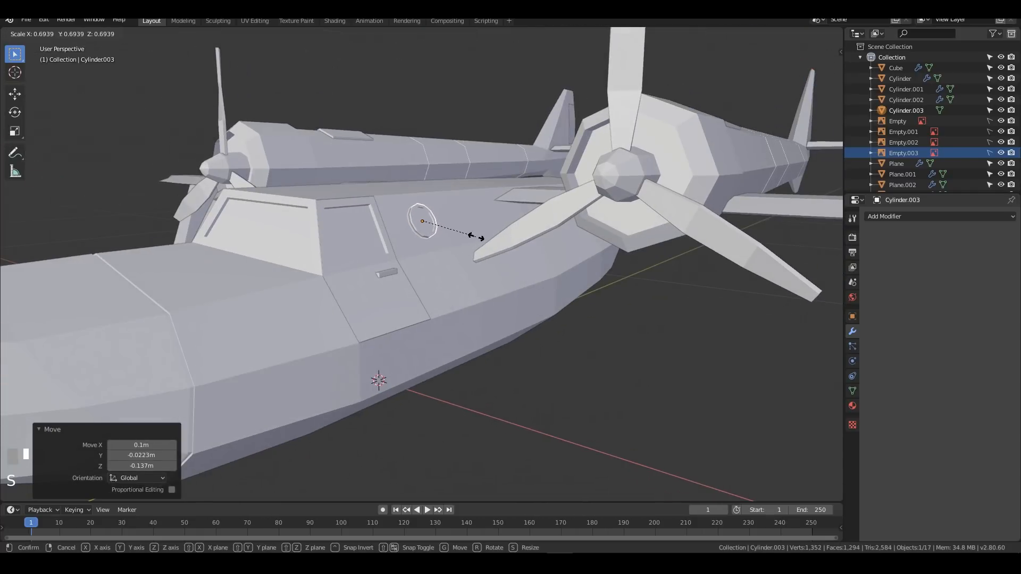
{"action": "left_click", "coordinate": [478, 229]}
{"action": "middle_click_drag", "start_coordinate": [489, 217], "coordinate": [503, 245]}
{"action": "key", "text": "s"}
{"action": "left_click", "coordinate": [509, 246]}
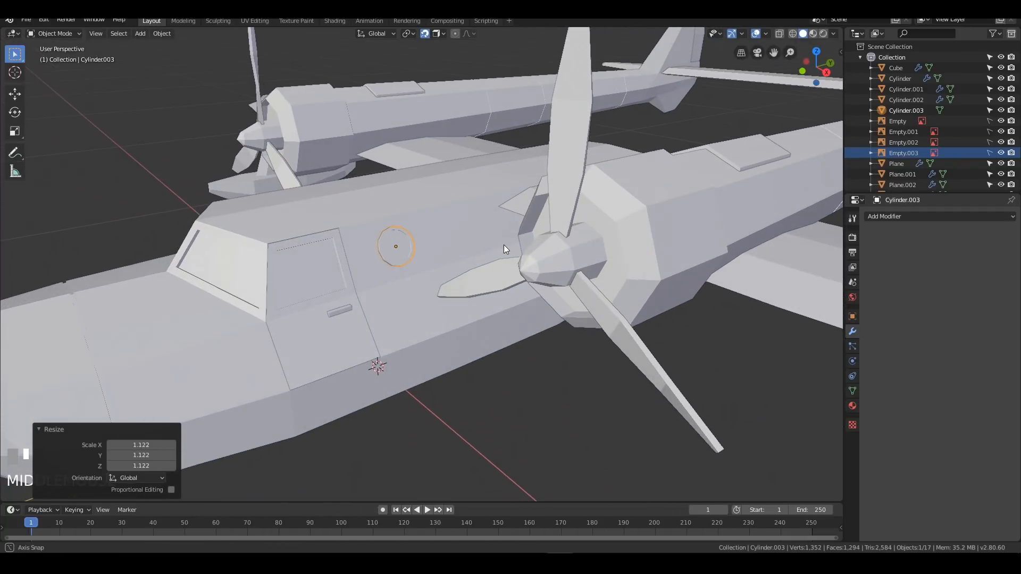
{"action": "key", "text": "g"}
{"action": "left_click", "coordinate": [488, 250]}
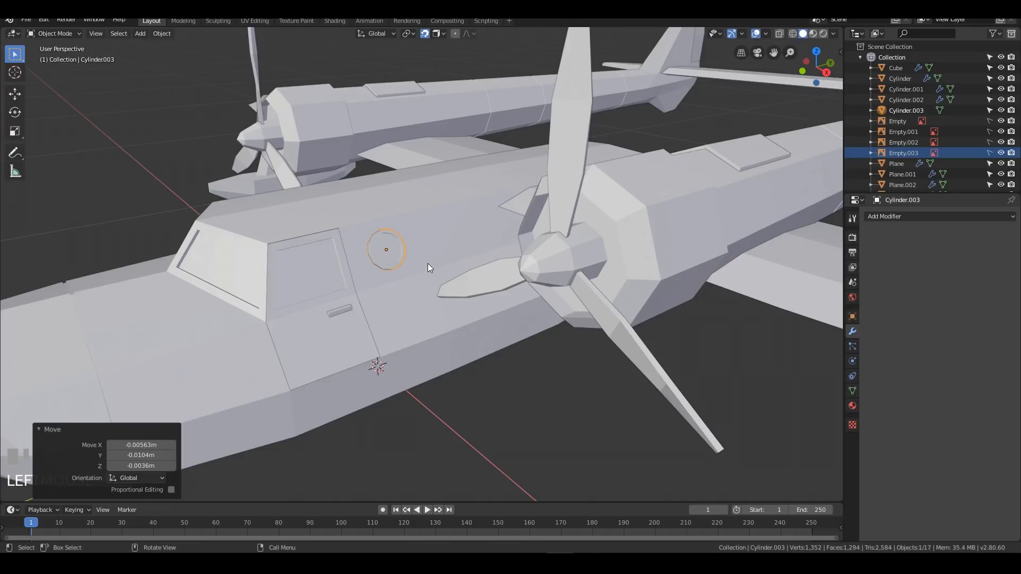
Step: Create a linked duplicate of the round window about 0.081 m along Y
{"action": "key", "text": "alt+d"}
{"action": "key", "text": "y"}
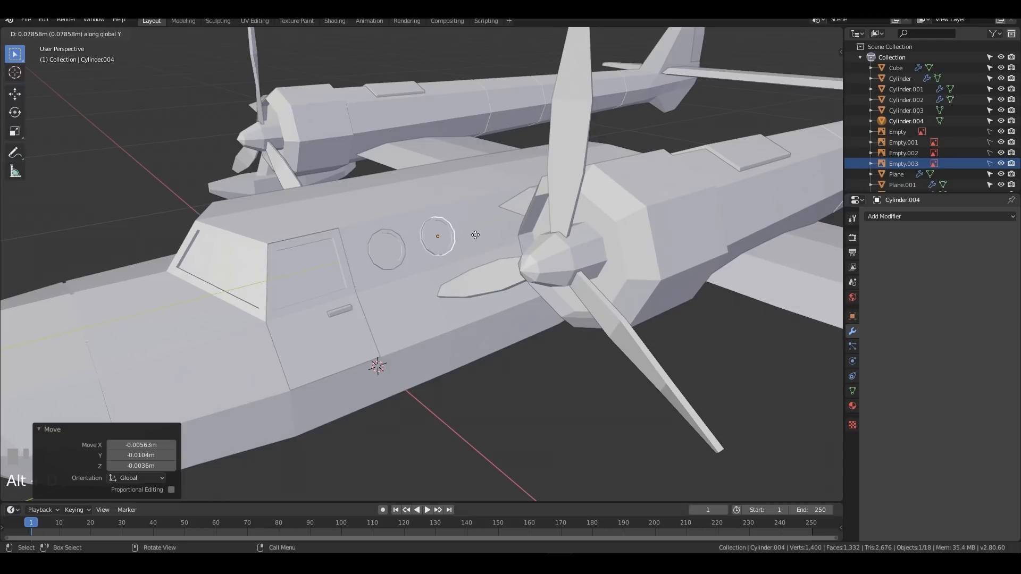
{"action": "left_click", "coordinate": [477, 234]}
{"action": "mouse_move", "coordinate": [524, 253]}
{"action": "middle_mouse_down"}
{"action": "mouse_move", "coordinate": [465, 266]}
{"action": "mouse_move", "coordinate": [422, 299]}
{"action": "mouse_move", "coordinate": [630, 245]}
{"action": "mouse_move", "coordinate": [592, 267]}
{"action": "mouse_move", "coordinate": [548, 251]}
{"action": "mouse_move", "coordinate": [573, 251]}
{"action": "mouse_move", "coordinate": [543, 255]}
{"action": "middle_mouse_up"}
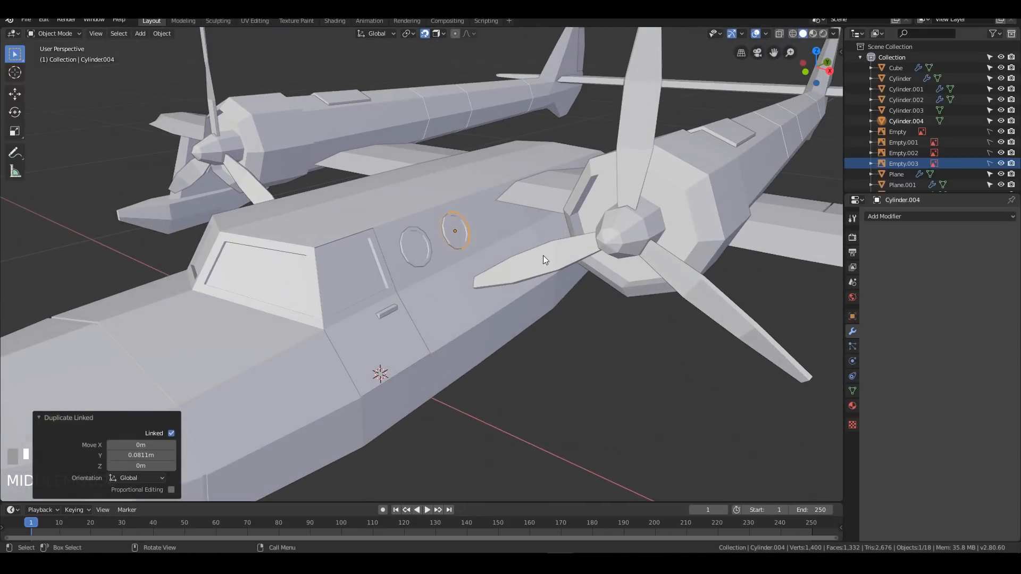
Step: Set the first round window's origin to the 3D cursor
{"action": "left_click", "coordinate": [422, 251]}
{"action": "middle_click_drag", "start_coordinate": [422, 251], "coordinate": [516, 237]}
{"action": "middle_click_drag", "start_coordinate": [502, 237], "coordinate": [497, 235]}
{"action": "right_click", "coordinate": [433, 228]}
{"action": "mouse_move", "coordinate": [434, 228]}
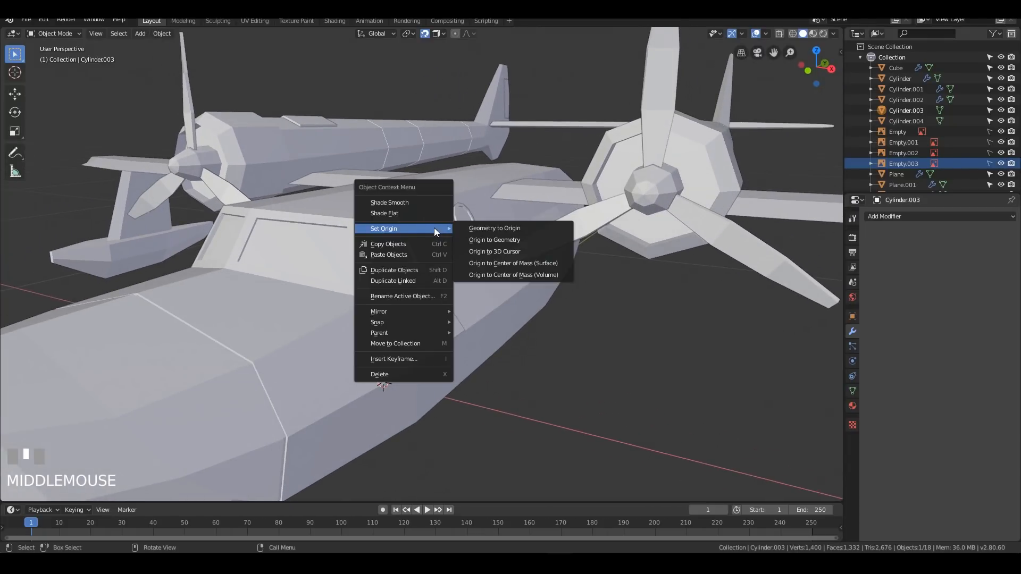
{"action": "left_click", "coordinate": [486, 251]}
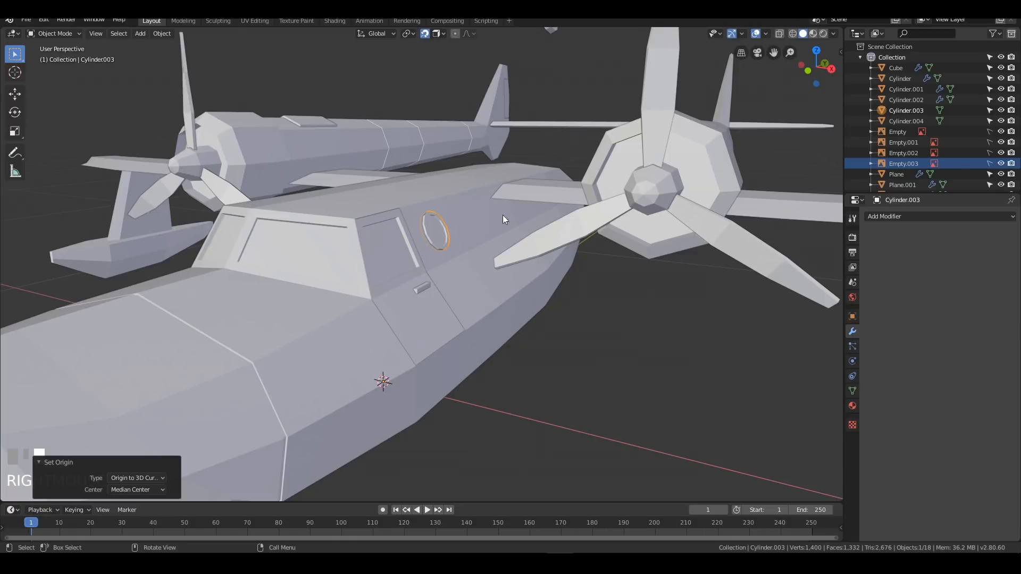
Step: Delete the displaced linked duplicate of the round window
{"action": "scroll", "coordinate": [486, 229], "scroll_direction": "down", "scroll_amount": 3}
{"action": "middle_click_drag", "start_coordinate": [511, 233], "coordinate": [452, 132]}
{"action": "left_click", "coordinate": [479, 118]}
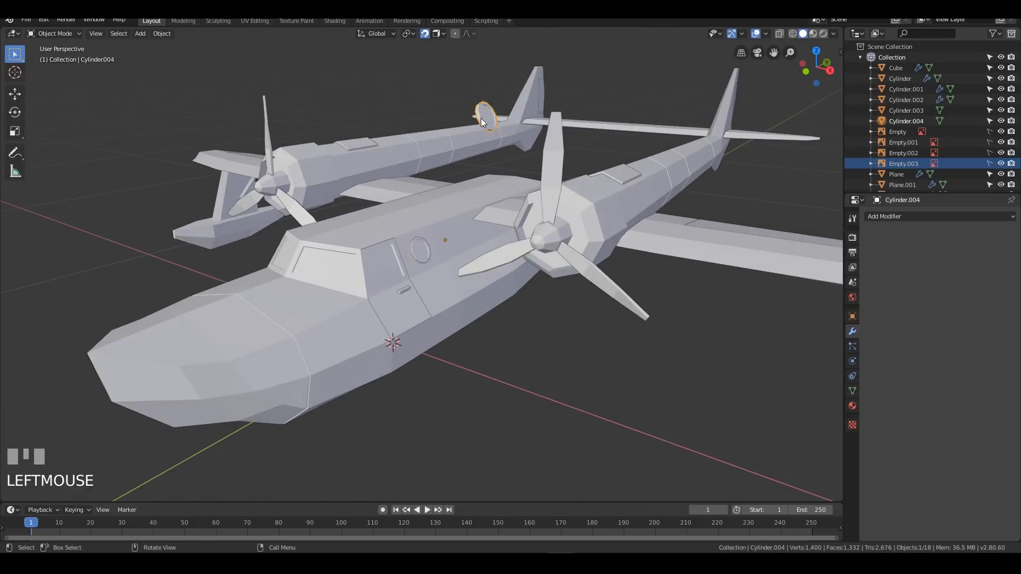
{"action": "key", "text": "x"}
{"action": "left_click", "coordinate": [517, 169]}
Step: Add a Mirror modifier on the X axis to the round window
{"action": "middle_click_drag", "start_coordinate": [425, 243], "coordinate": [535, 254]}
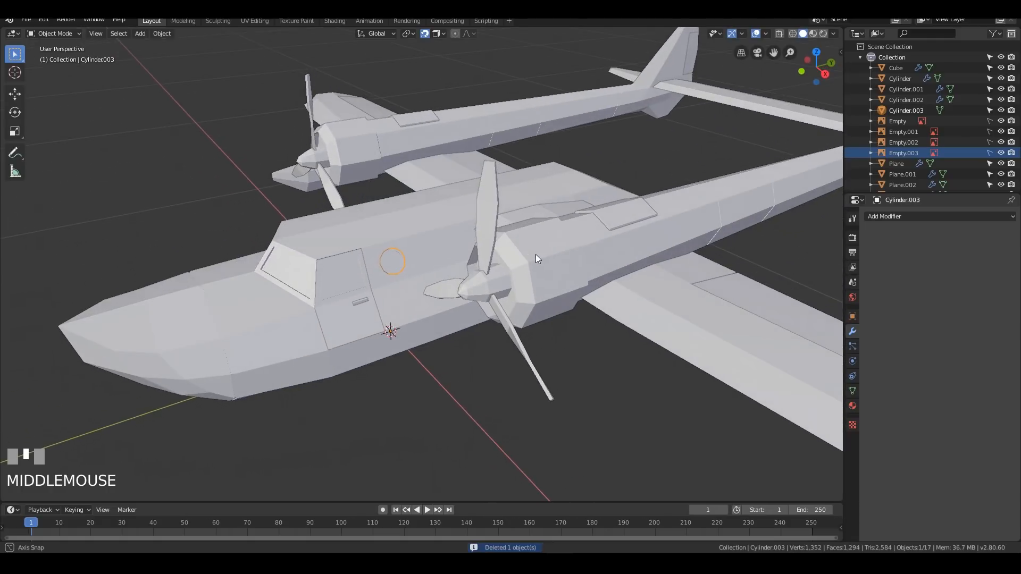
{"action": "scroll", "coordinate": [497, 268], "scroll_direction": "up", "scroll_amount": 3}
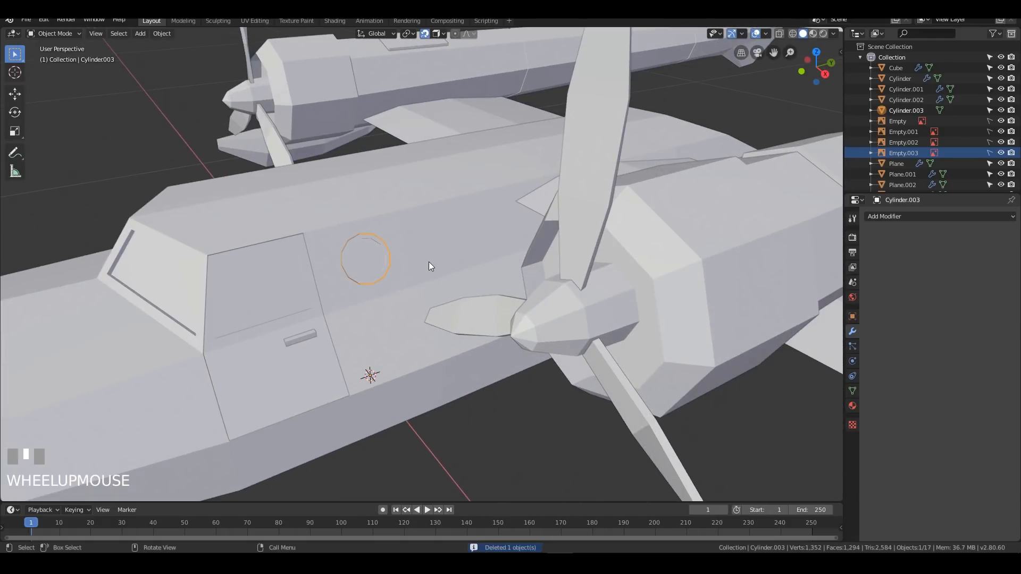
{"action": "left_click", "coordinate": [882, 217]}
{"action": "left_click", "coordinate": [800, 322]}
{"action": "middle_click_drag", "start_coordinate": [585, 287], "coordinate": [533, 279]}
{"action": "scroll", "coordinate": [368, 257], "scroll_direction": "down", "scroll_amount": 4}
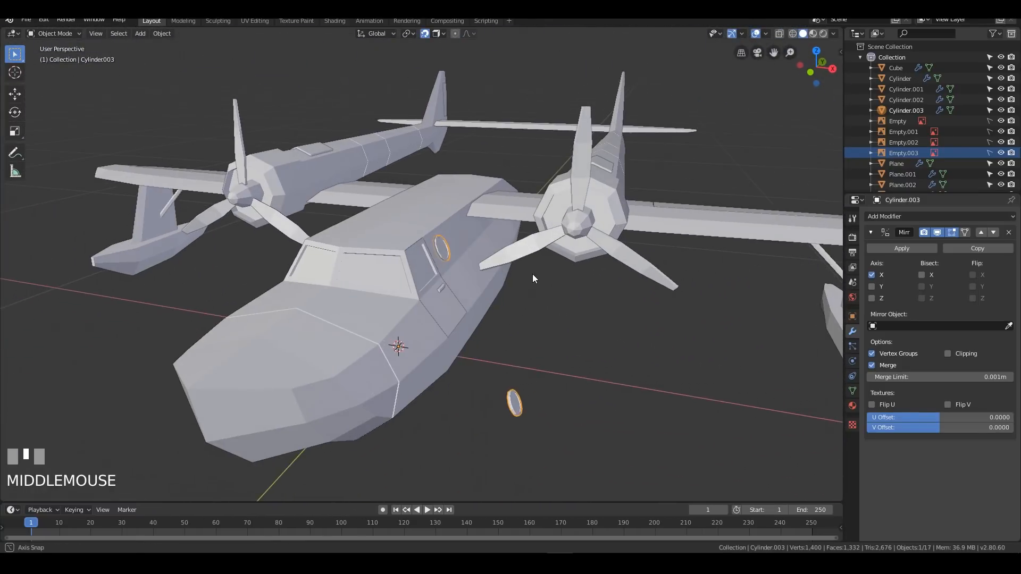
{"action": "left_click", "coordinate": [445, 243]}
{"action": "left_click", "coordinate": [442, 248]}
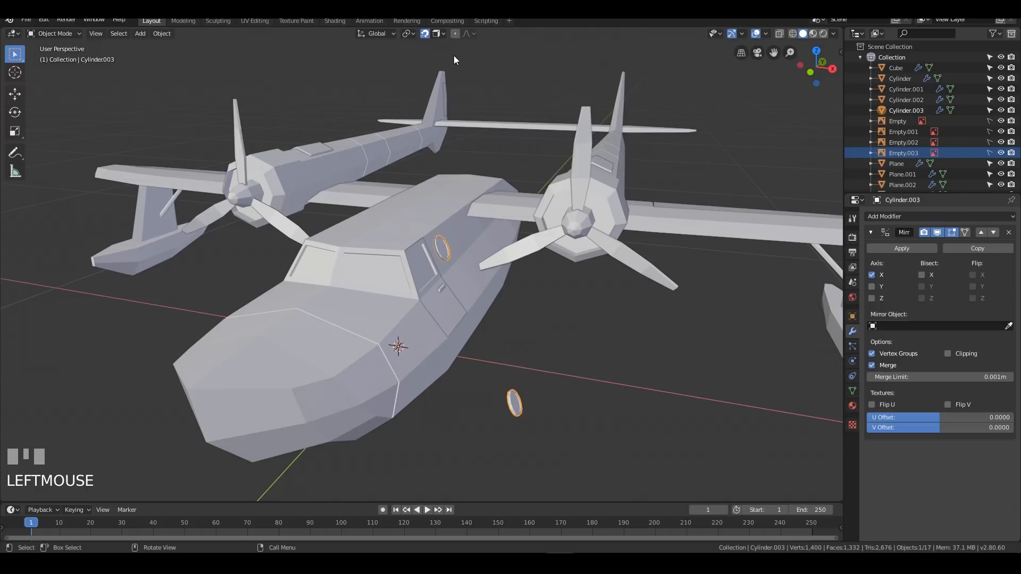
Step: Turn off snapping and apply the round window's rotation so it mirrors straight across the fuselage
{"action": "key", "text": "shift+Tab"}
{"action": "middle_click_drag", "start_coordinate": [441, 184], "coordinate": [552, 276]}
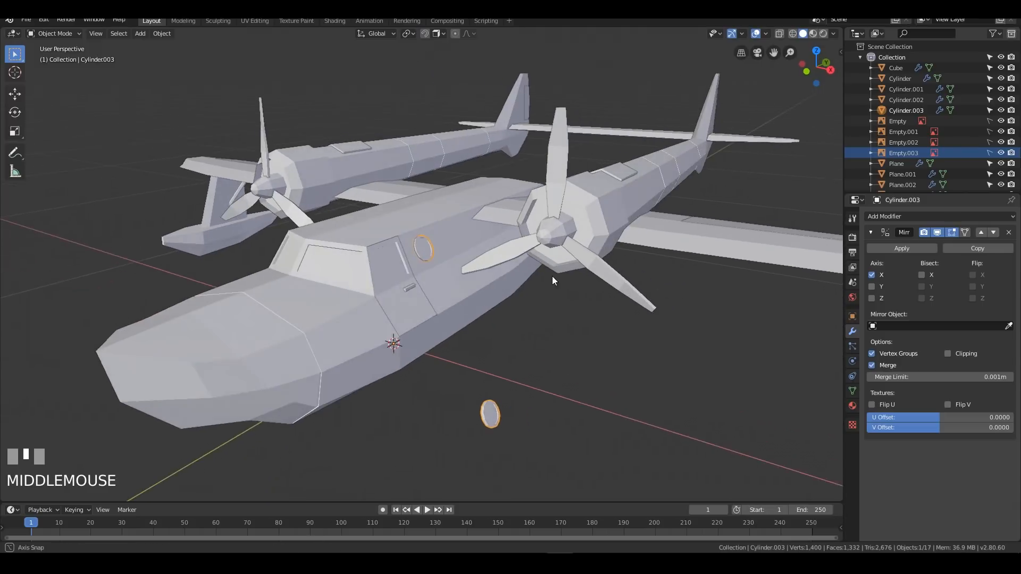
{"action": "scroll", "coordinate": [528, 283], "scroll_direction": "up", "scroll_amount": 3}
{"action": "key", "text": "ctrl+a"}
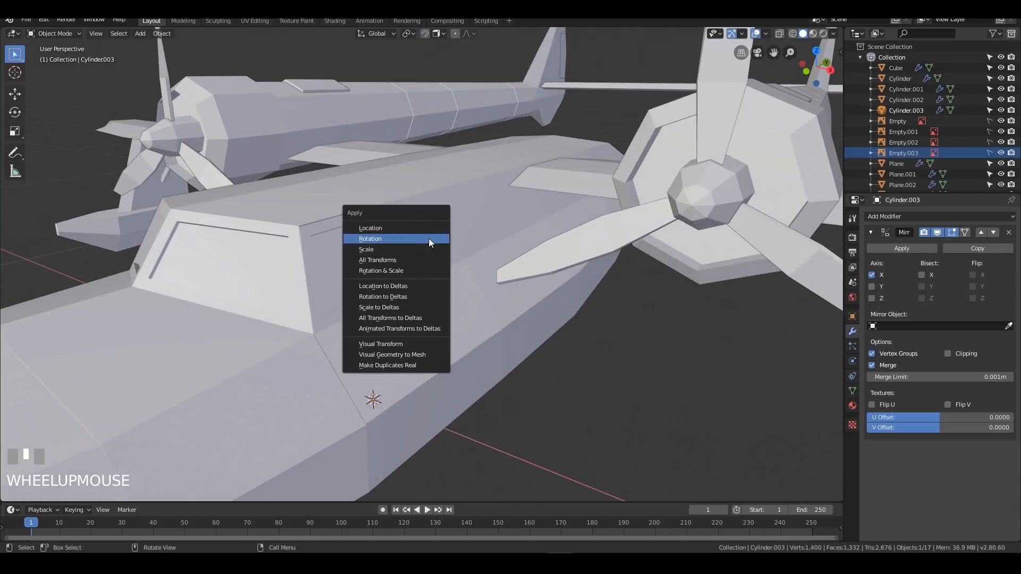
{"action": "left_click", "coordinate": [428, 240]}
{"action": "middle_click_drag", "start_coordinate": [428, 240], "coordinate": [399, 257]}
{"action": "middle_click_drag", "start_coordinate": [486, 258], "coordinate": [472, 257]}
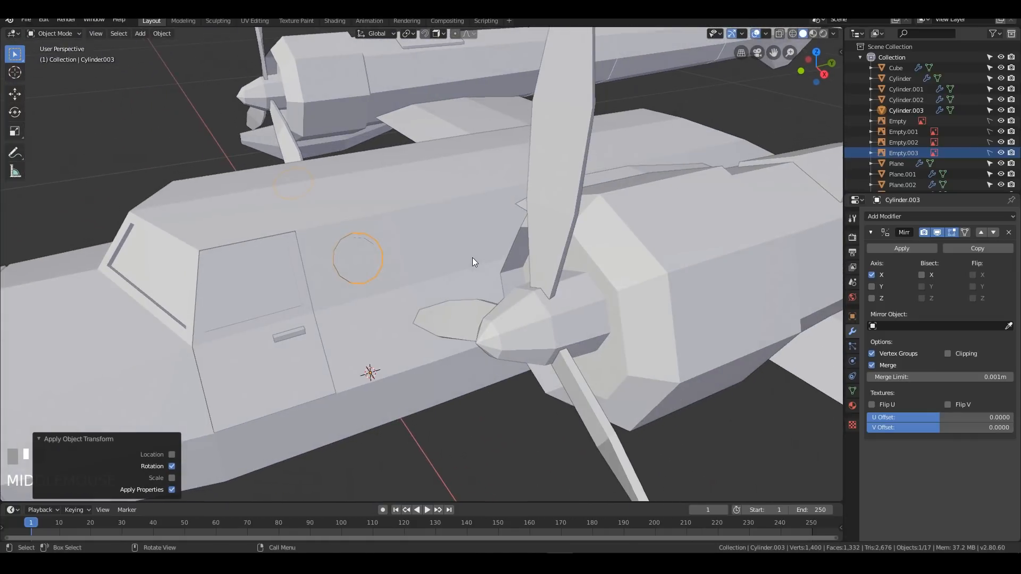
Step: Duplicate the round window within its own mesh, offset about 0.077 m along Y
{"action": "key", "text": "Tab"}
{"action": "key", "text": "3"}
{"action": "mouse_move", "coordinate": [439, 257]}
{"action": "middle_mouse_down"}
{"action": "mouse_move", "coordinate": [442, 267]}
{"action": "mouse_move", "coordinate": [429, 269]}
{"action": "mouse_move", "coordinate": [426, 258]}
{"action": "mouse_move", "coordinate": [431, 264]}
{"action": "middle_mouse_up"}
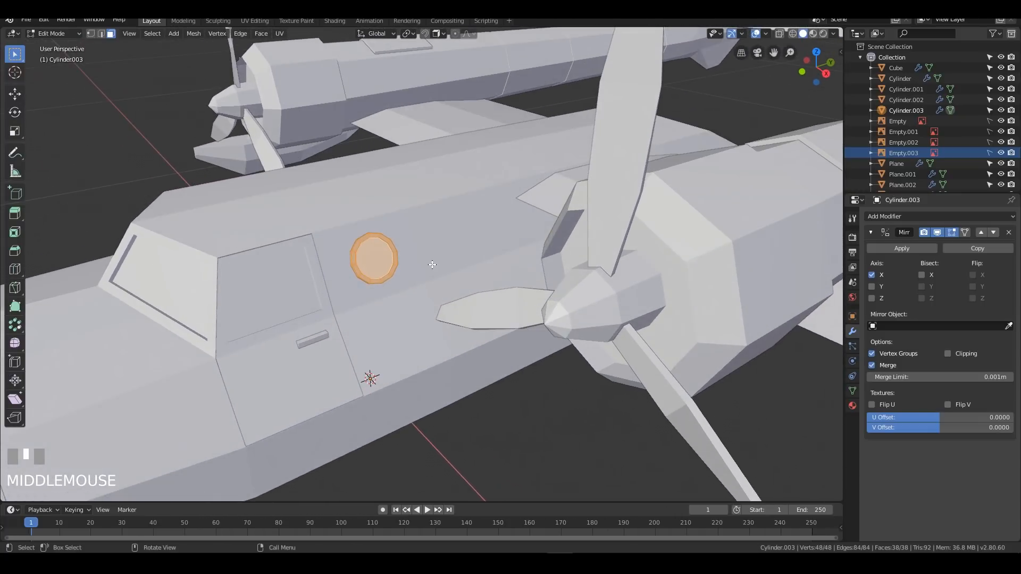
{"action": "key", "text": "shift+d"}
{"action": "key", "text": "y"}
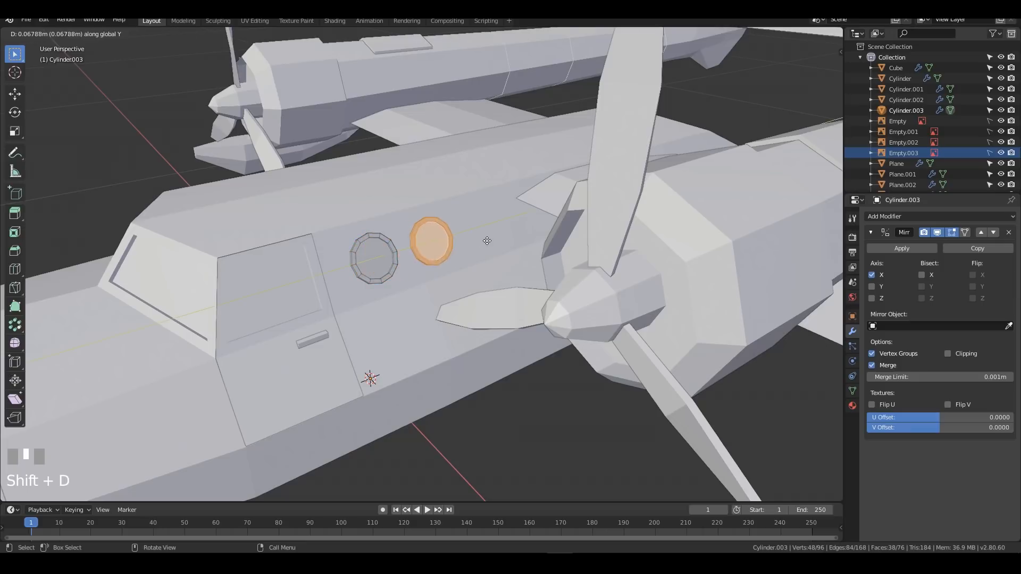
{"action": "left_click", "coordinate": [494, 235]}
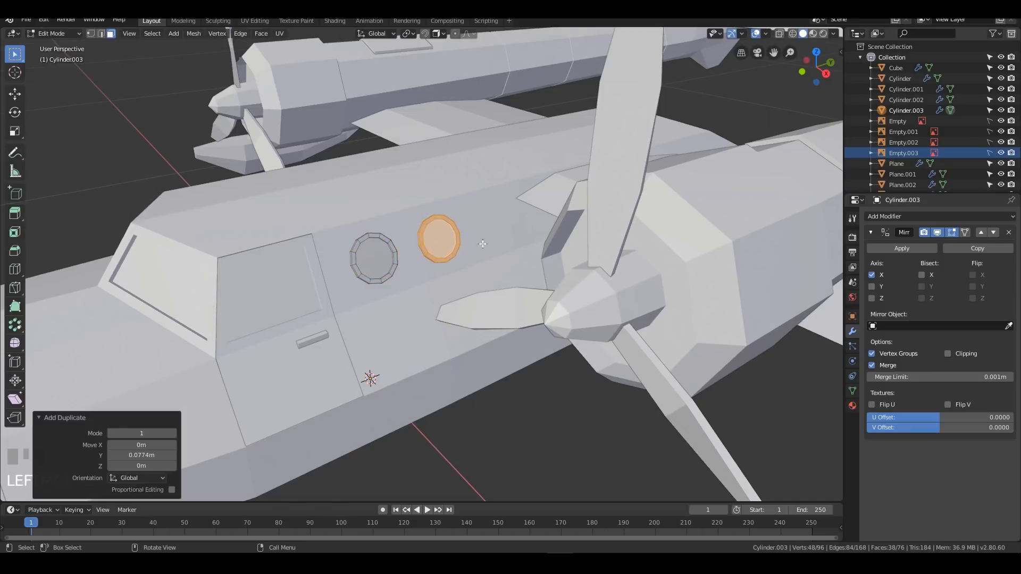
{"action": "key", "text": "Tab"}
Step: Select the main wing and enter Edit Mode on its mesh
{"action": "scroll", "coordinate": [463, 296], "scroll_direction": "down", "scroll_amount": 5}
{"action": "middle_click_drag", "start_coordinate": [464, 296], "coordinate": [434, 364]}
{"action": "scroll", "coordinate": [428, 358], "scroll_direction": "down", "scroll_amount": 2}
{"action": "left_click", "coordinate": [388, 318]}
{"action": "key", "text": "Tab"}
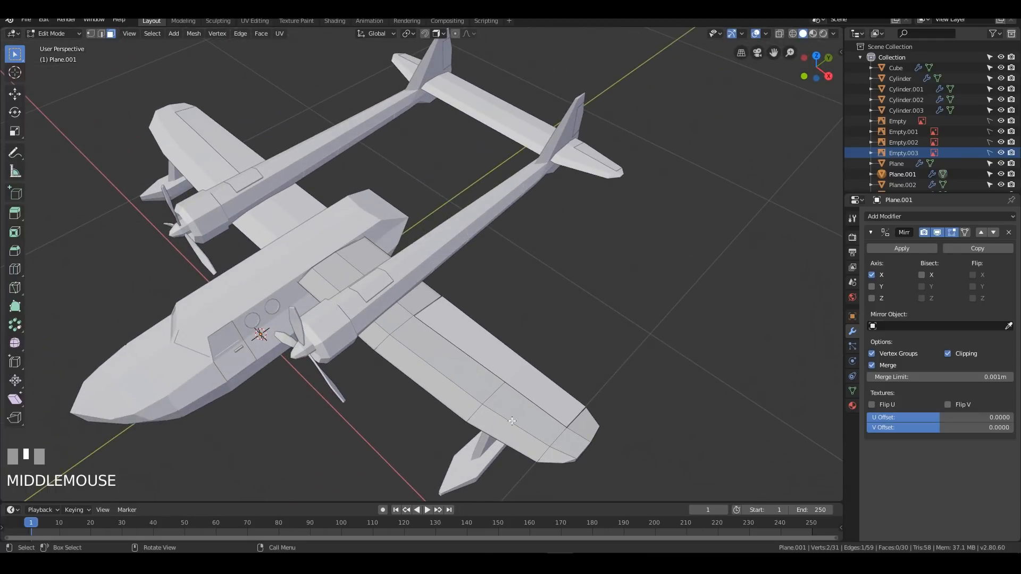
{"action": "middle_click_drag", "start_coordinate": [356, 323], "coordinate": [384, 324], "text": "shift"}
{"action": "key", "text": "ctrl+r"}
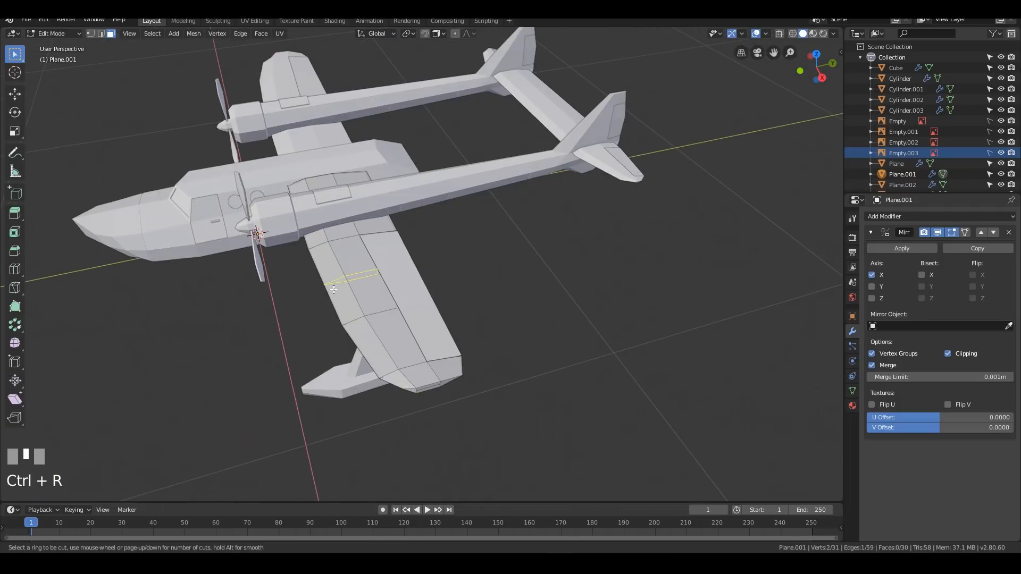
{"action": "right_click", "coordinate": [361, 329]}
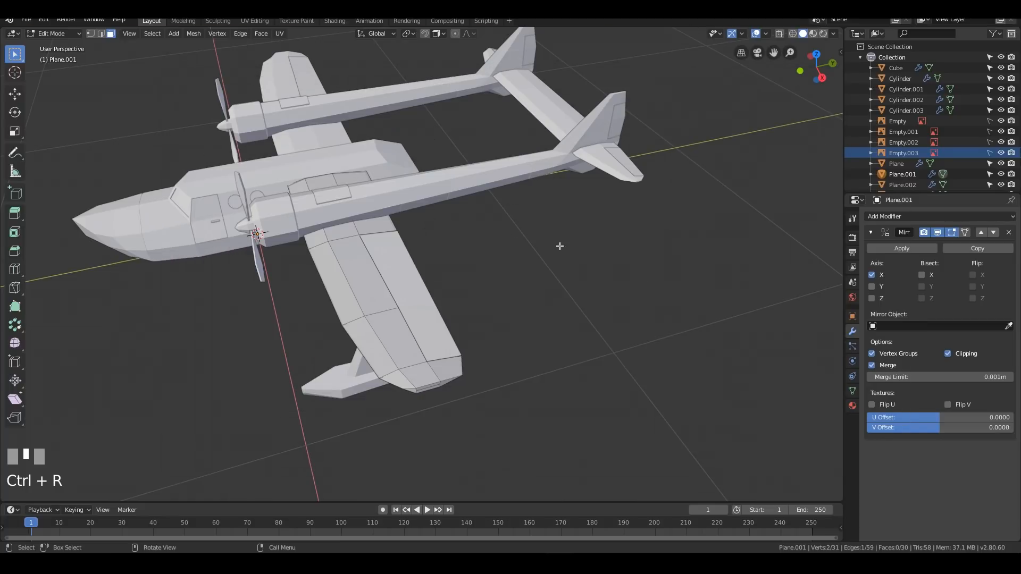
Step: Compare the main wing's outline and panel lines with the blueprint in top wireframe view and return to solid shading
{"action": "key", "text": "KP_7"}
{"action": "key", "text": "z"}
{"action": "left_click", "coordinate": [477, 247]}
{"action": "middle_click_drag", "start_coordinate": [471, 333], "coordinate": [524, 281], "text": "shift"}
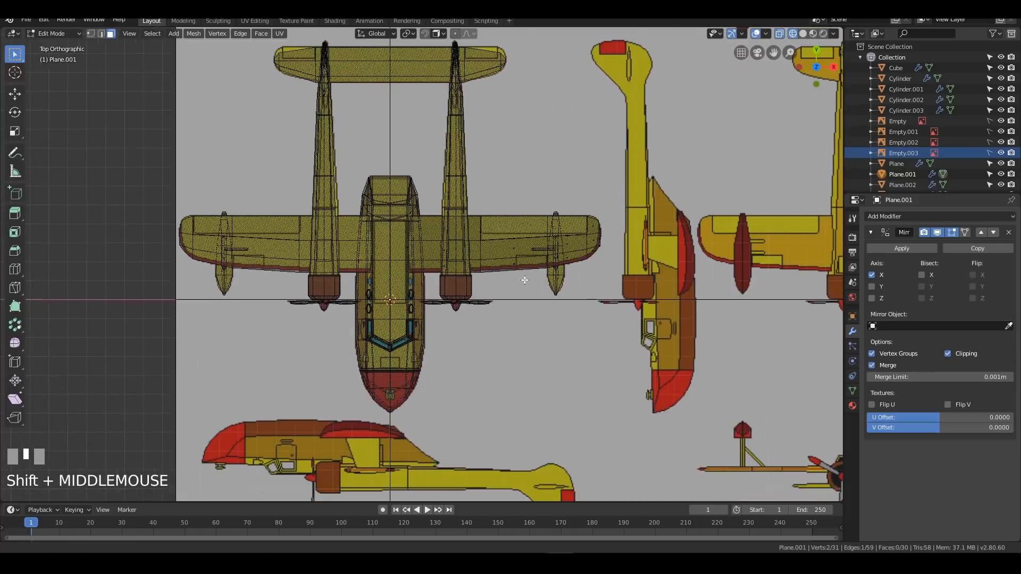
{"action": "scroll", "coordinate": [525, 281], "scroll_direction": "up", "scroll_amount": 3}
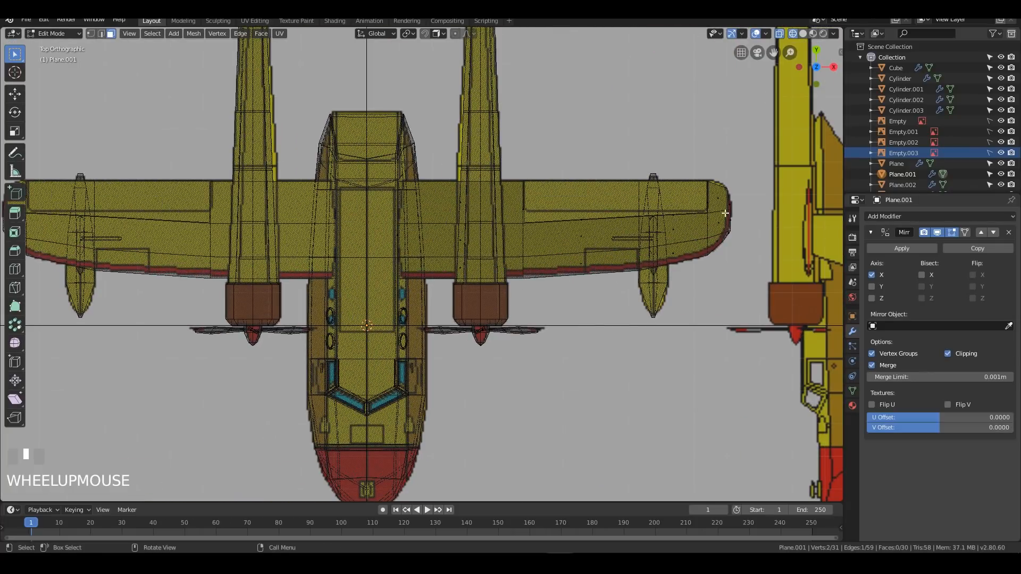
{"action": "mouse_move", "coordinate": [565, 266]}
{"action": "middle_mouse_down"}
{"action": "mouse_move", "coordinate": [563, 367]}
{"action": "mouse_move", "coordinate": [528, 305]}
{"action": "middle_mouse_up"}
{"action": "key", "text": "z"}
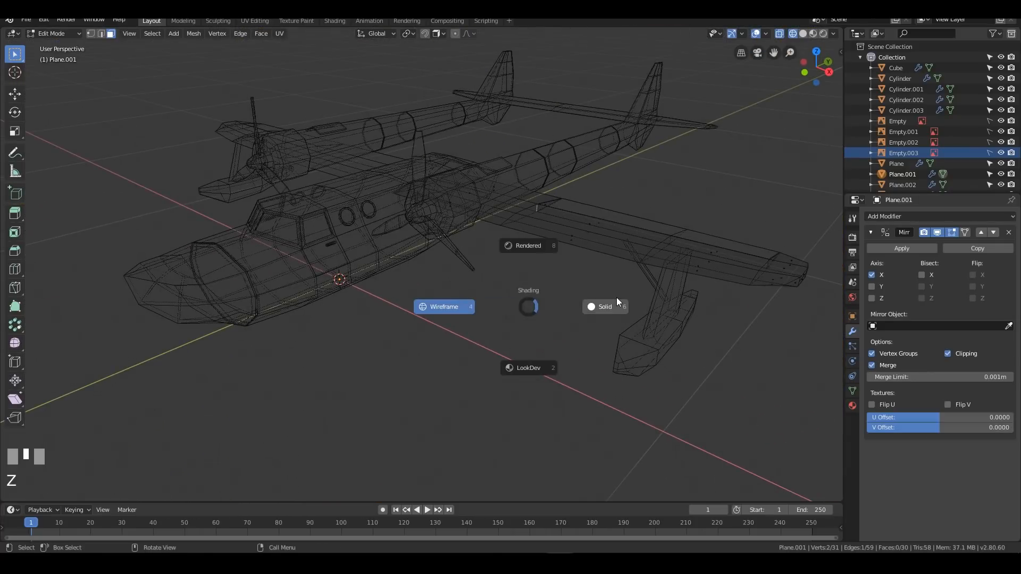
{"action": "left_click", "coordinate": [612, 301]}
{"action": "middle_click_drag", "start_coordinate": [585, 322], "coordinate": [497, 287]}
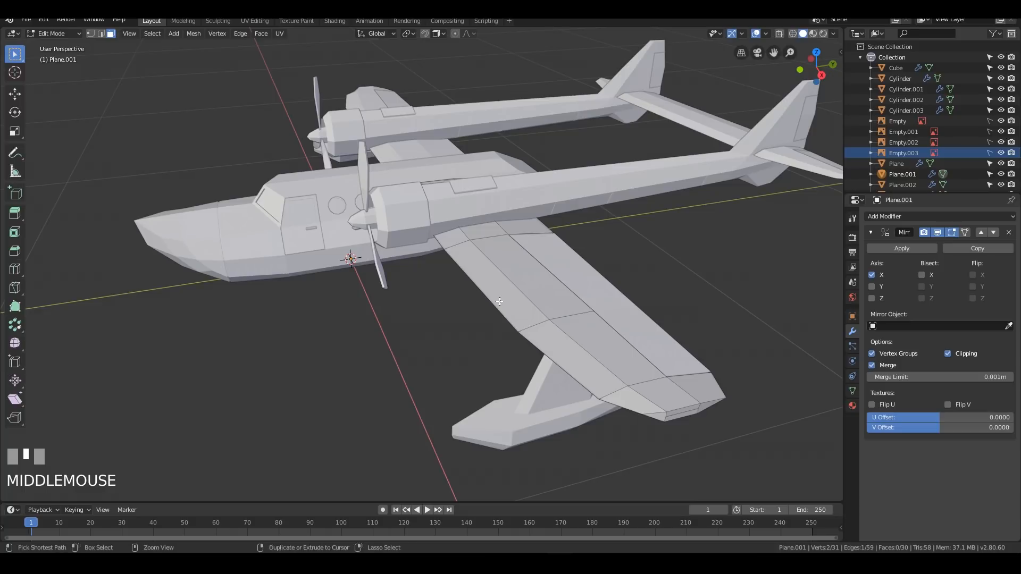
Step: Delete the four small faces closing the outer end of the wing tip
{"action": "key", "text": "ctrl+r"}
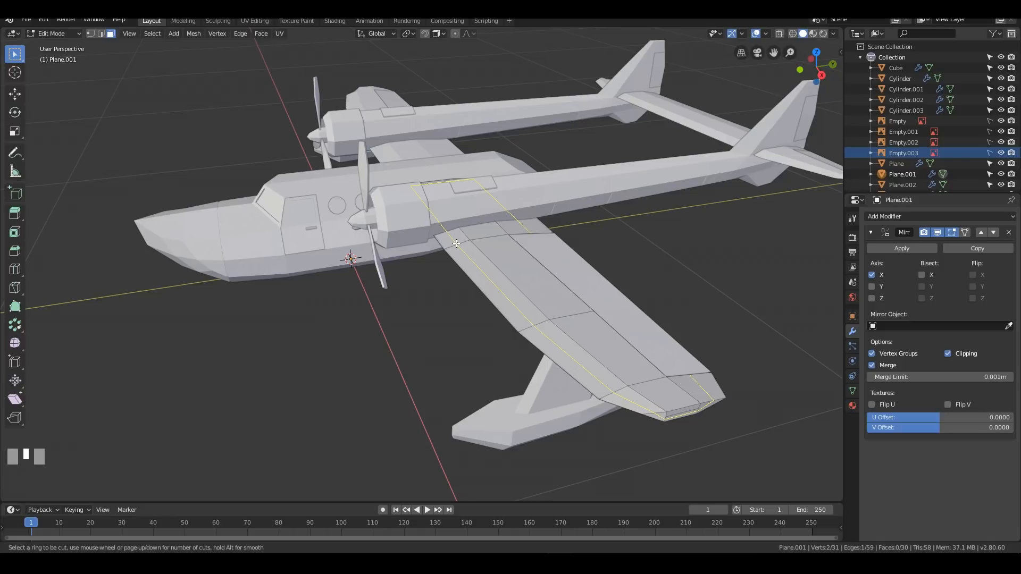
{"action": "middle_click_drag", "start_coordinate": [733, 422], "coordinate": [698, 421]}
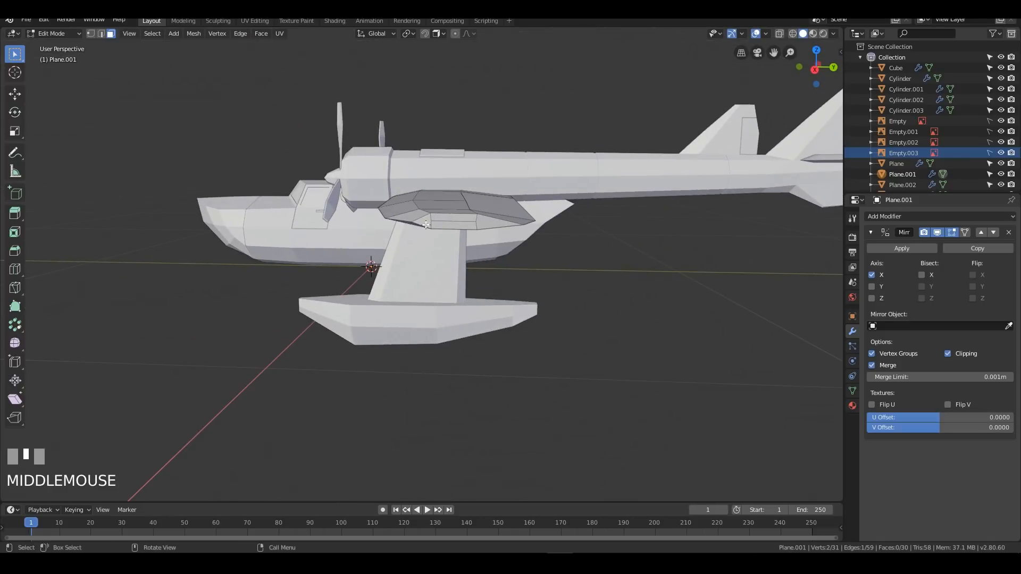
{"action": "mouse_move", "coordinate": [417, 264]}
{"action": "middle_mouse_down"}
{"action": "mouse_move", "coordinate": [452, 262]}
{"action": "mouse_move", "coordinate": [425, 264]}
{"action": "middle_mouse_up"}
{"action": "middle_click_drag", "start_coordinate": [686, 290], "coordinate": [707, 317]}
{"action": "middle_click_drag", "start_coordinate": [678, 359], "coordinate": [568, 343], "text": "shift"}
{"action": "key", "text": "3"}
{"action": "left_click", "coordinate": [455, 288]}
{"action": "left_click", "coordinate": [435, 292], "text": "shift"}
{"action": "left_click", "coordinate": [457, 293], "text": "shift"}
{"action": "key", "text": "x"}
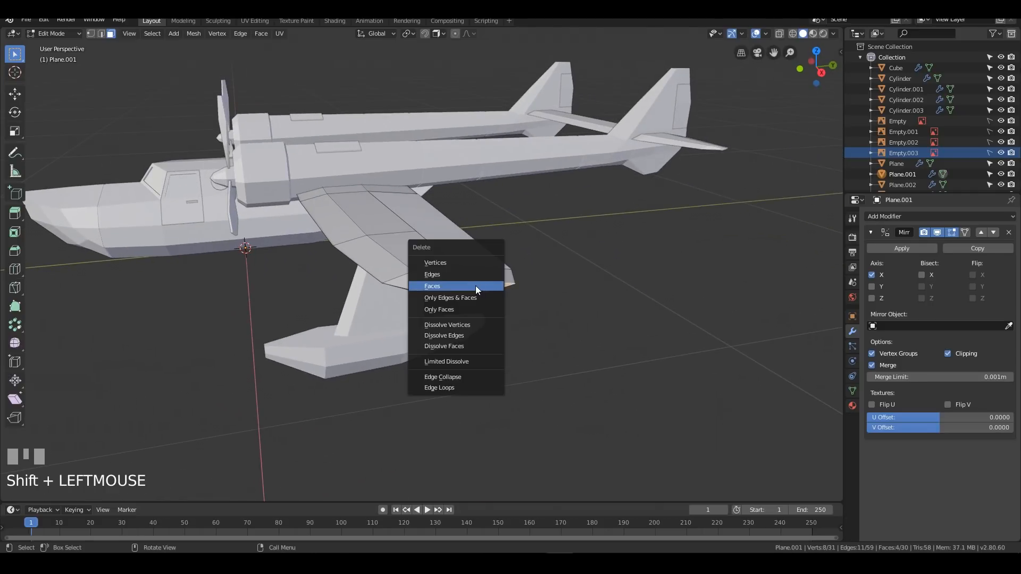
{"action": "left_click", "coordinate": [476, 285]}
Step: Flatten the wing tip's six open end vertices by scaling them to 0 along X and fill the opening with one face
{"action": "middle_click_drag", "start_coordinate": [568, 293], "coordinate": [522, 246]}
{"action": "key", "text": "2"}
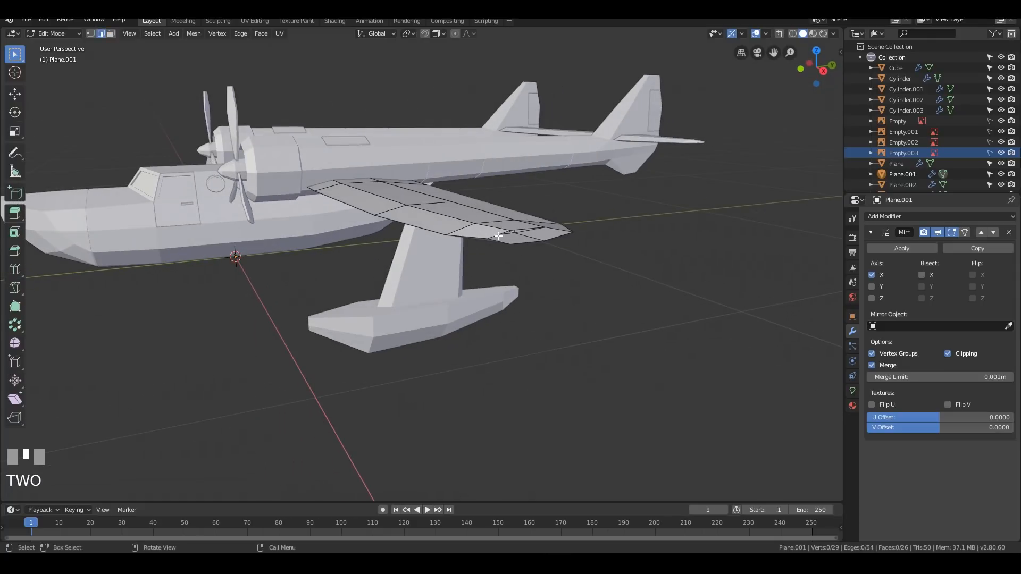
{"action": "key", "text": "1"}
{"action": "key", "text": "KP_1"}
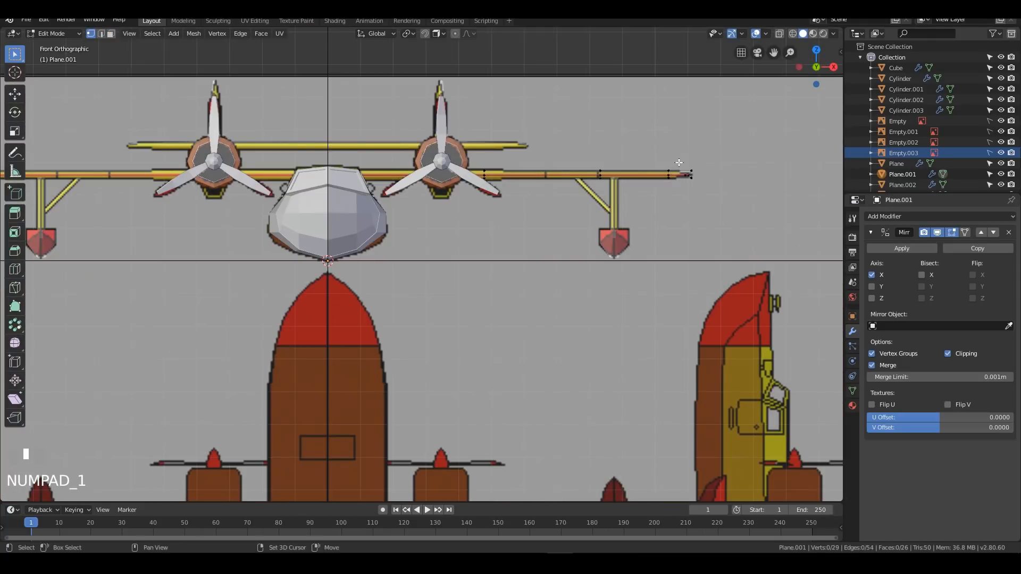
{"action": "middle_click_drag", "start_coordinate": [739, 197], "coordinate": [500, 251], "text": "shift"}
{"action": "scroll", "coordinate": [500, 251], "scroll_direction": "up", "scroll_amount": 5}
{"action": "left_click_drag", "start_coordinate": [500, 120], "coordinate": [598, 175]}
{"action": "middle_click_drag", "start_coordinate": [597, 176], "coordinate": [591, 200]}
{"action": "key", "text": "KP_1"}
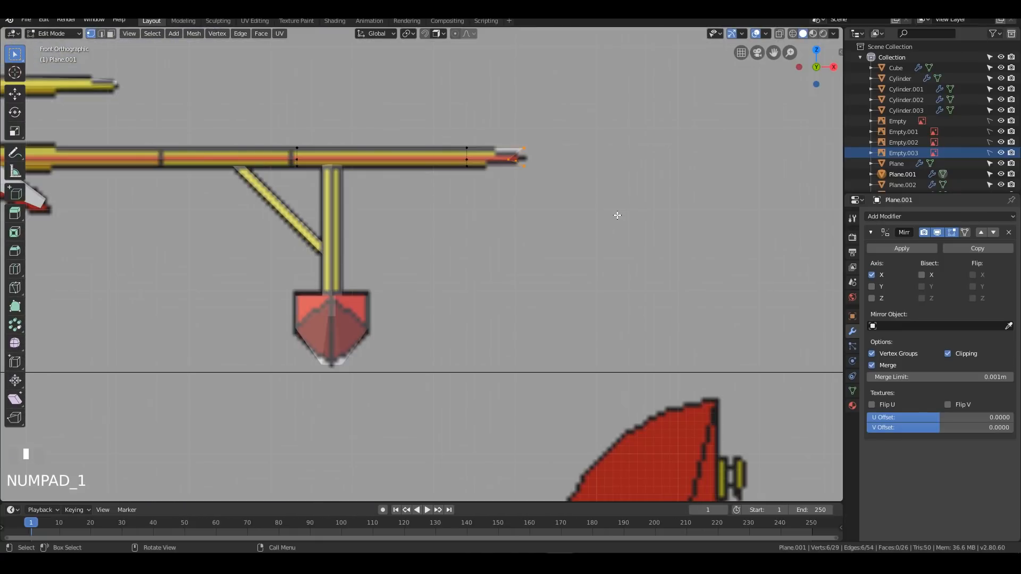
{"action": "key", "text": "s"}
{"action": "key", "text": "x"}
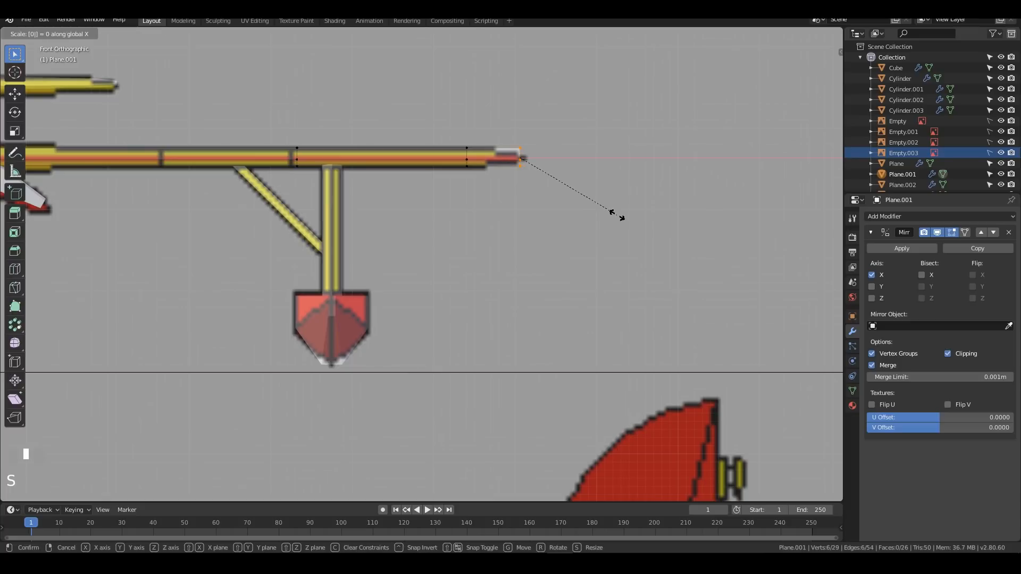
{"action": "key", "text": "KP_Enter"}
{"action": "middle_click_drag", "start_coordinate": [604, 144], "coordinate": [610, 201]}
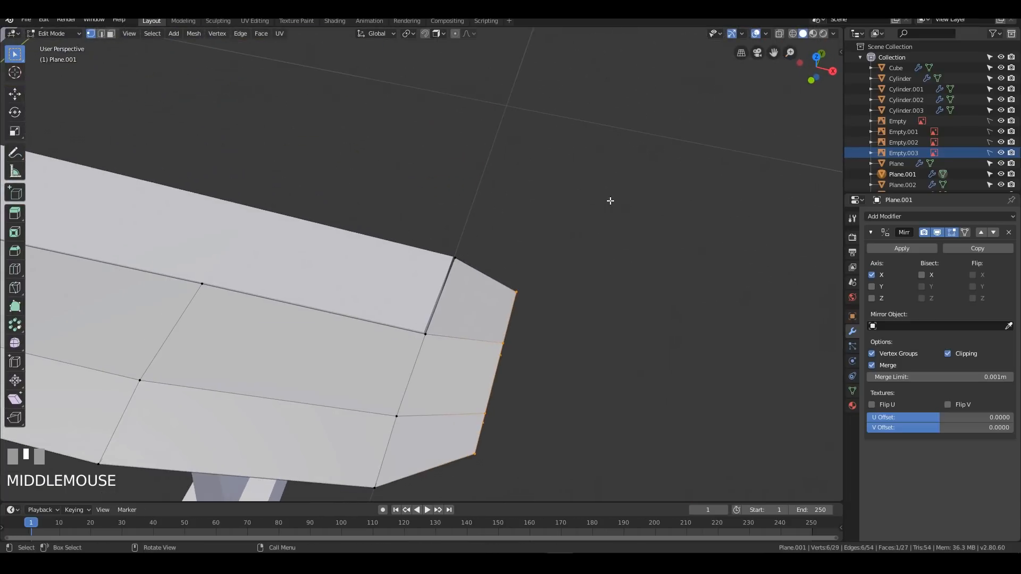
Step: Move the wing tip's front corner vertices back about 0.029 m along Y to match the blueprint in top wireframe view
{"action": "key", "text": "KP_7"}
{"action": "middle_click_drag", "start_coordinate": [572, 345], "coordinate": [531, 159], "text": "shift"}
{"action": "left_click_drag", "start_coordinate": [464, 238], "coordinate": [510, 325]}
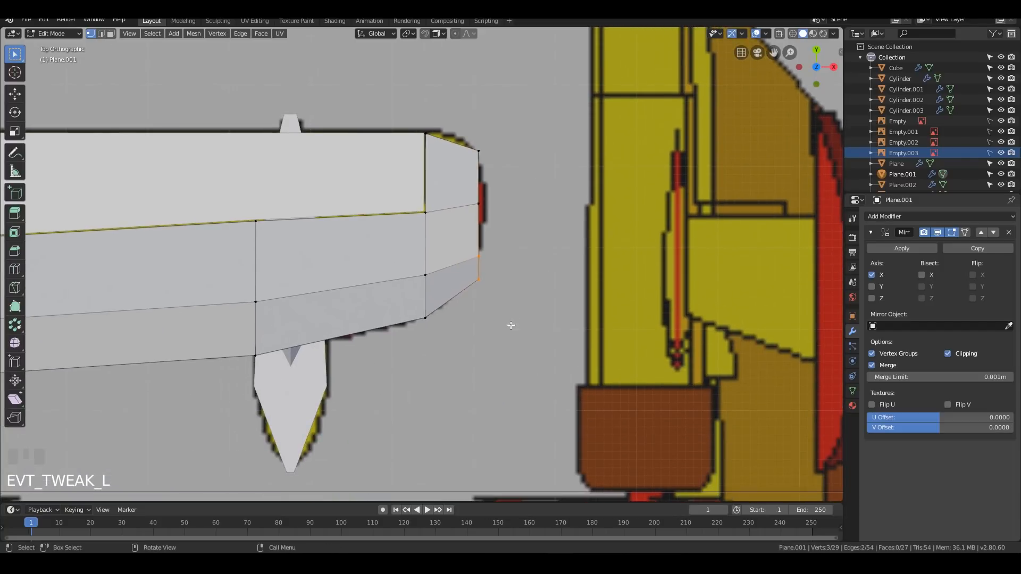
{"action": "key", "text": "z"}
{"action": "left_click", "coordinate": [463, 302]}
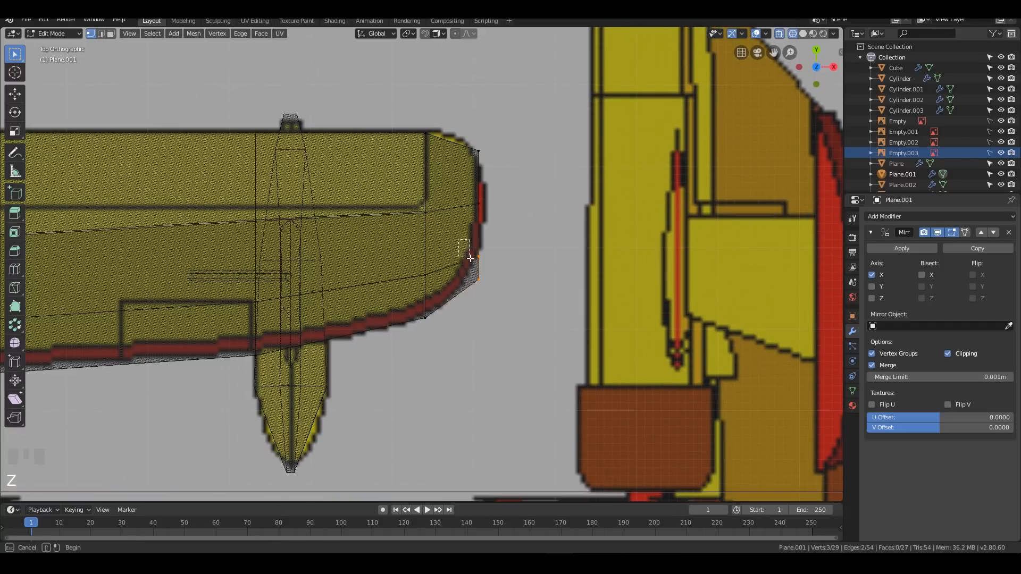
{"action": "key", "text": "g"}
{"action": "key", "text": "y"}
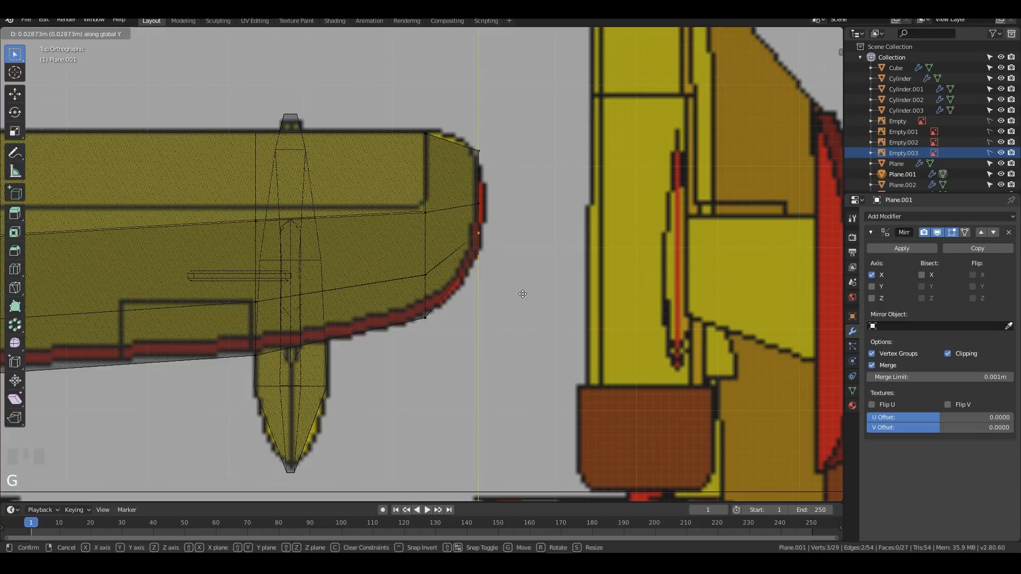
{"action": "left_click", "coordinate": [523, 293]}
Step: Move the wing tip's rear corner vertex slightly forward along Y to follow the blueprint's rounded outline
{"action": "left_click_drag", "start_coordinate": [471, 83], "coordinate": [533, 200]}
{"action": "left_click", "coordinate": [472, 103]}
{"action": "left_click_drag", "start_coordinate": [473, 103], "coordinate": [521, 177]}
{"action": "key", "text": "g"}
{"action": "key", "text": "y"}
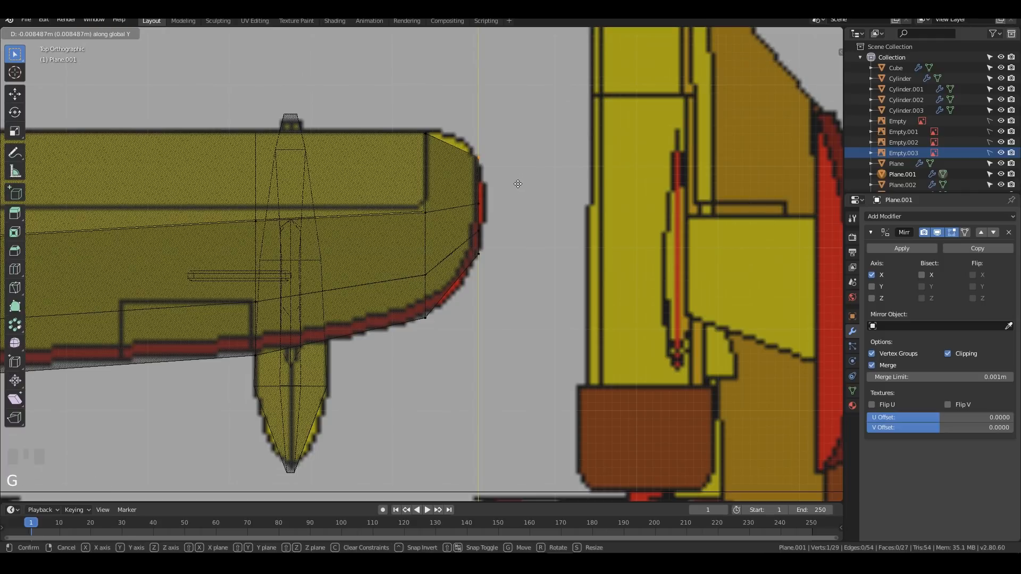
{"action": "left_click", "coordinate": [515, 188]}
{"action": "middle_click_drag", "start_coordinate": [536, 285], "coordinate": [486, 221]}
Step: Return the viewport to solid shading while keeping the wing mesh in Edit Mode
{"action": "key", "text": "Tab"}
{"action": "scroll", "coordinate": [430, 210], "scroll_direction": "down", "scroll_amount": 2}
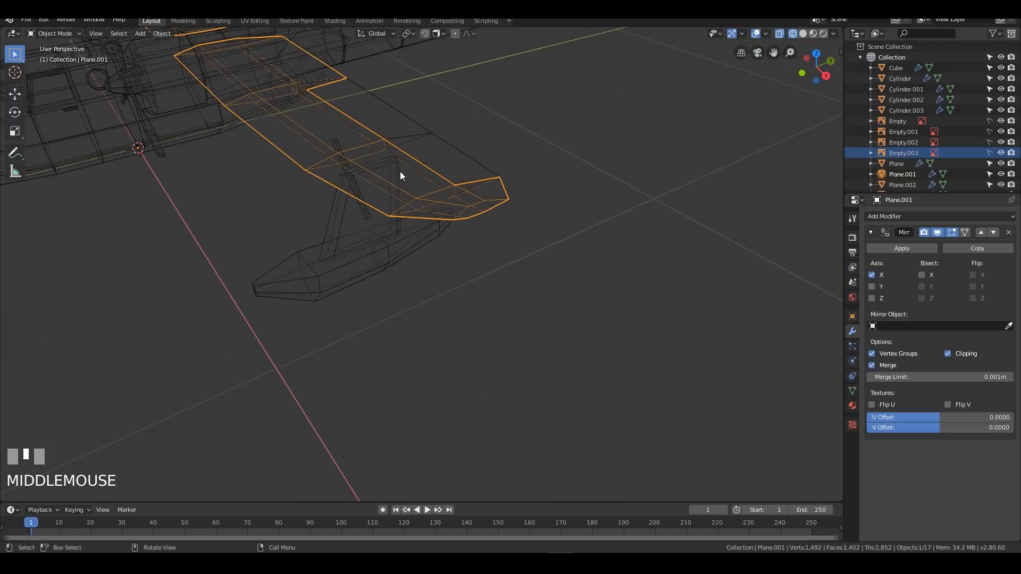
{"action": "key", "text": "Tab"}
{"action": "middle_click_drag", "start_coordinate": [415, 151], "coordinate": [563, 301], "text": "shift"}
{"action": "key", "text": "z"}
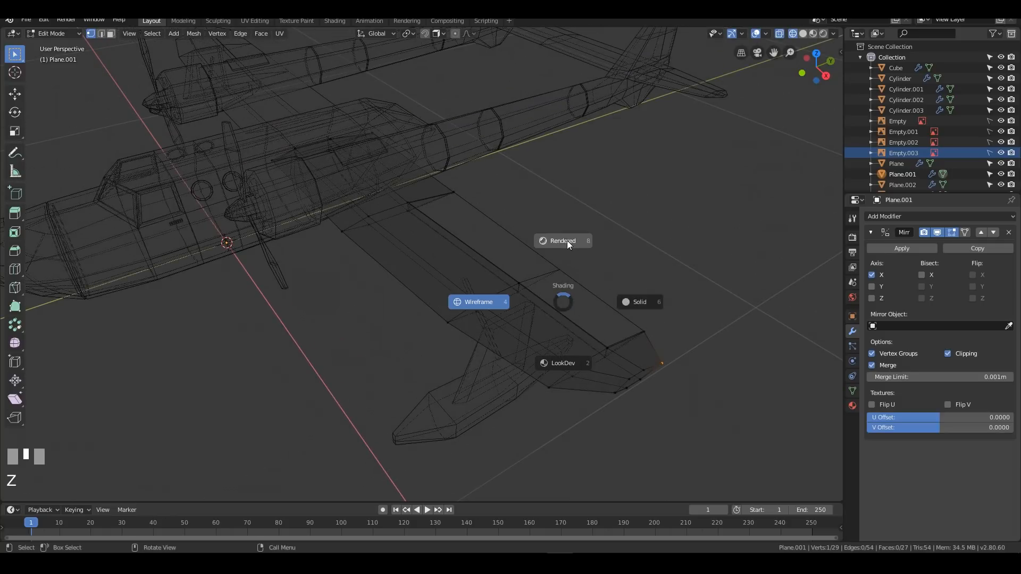
{"action": "left_click", "coordinate": [632, 293]}
{"action": "middle_click_drag", "start_coordinate": [566, 332], "coordinate": [548, 319]}
{"action": "key", "text": "ctrl+r"}
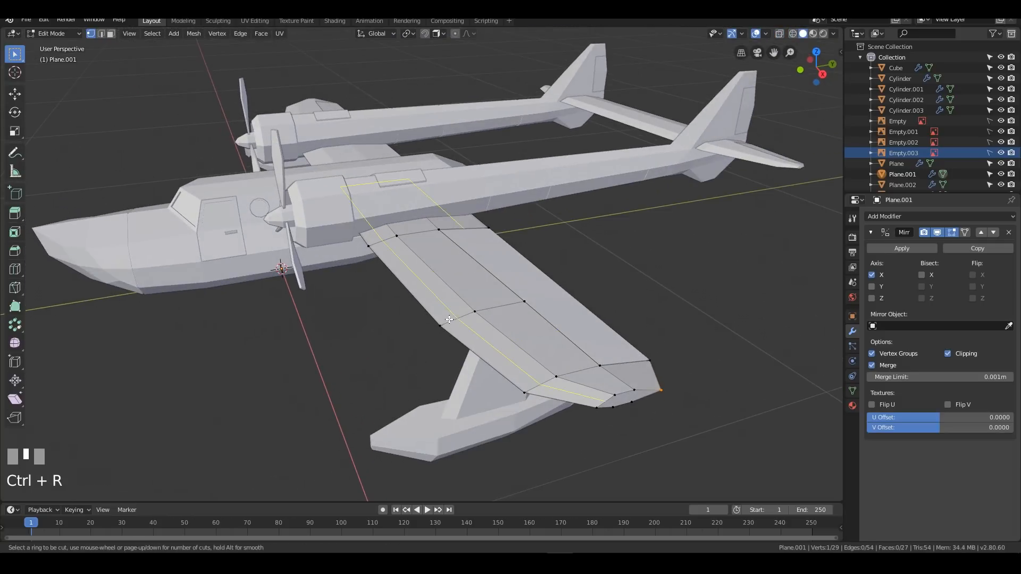
Step: Leave Edit Mode and hide the fuselage body to expose the wing's inner ends
{"action": "middle_click_drag", "start_coordinate": [638, 277], "coordinate": [532, 304]}
{"action": "scroll", "coordinate": [523, 315], "scroll_direction": "down", "scroll_amount": 3}
{"action": "scroll", "coordinate": [524, 315], "scroll_direction": "up", "scroll_amount": 5}
{"action": "key", "text": "Tab"}
{"action": "middle_click_drag", "start_coordinate": [416, 296], "coordinate": [433, 325]}
{"action": "left_click", "coordinate": [433, 326]}
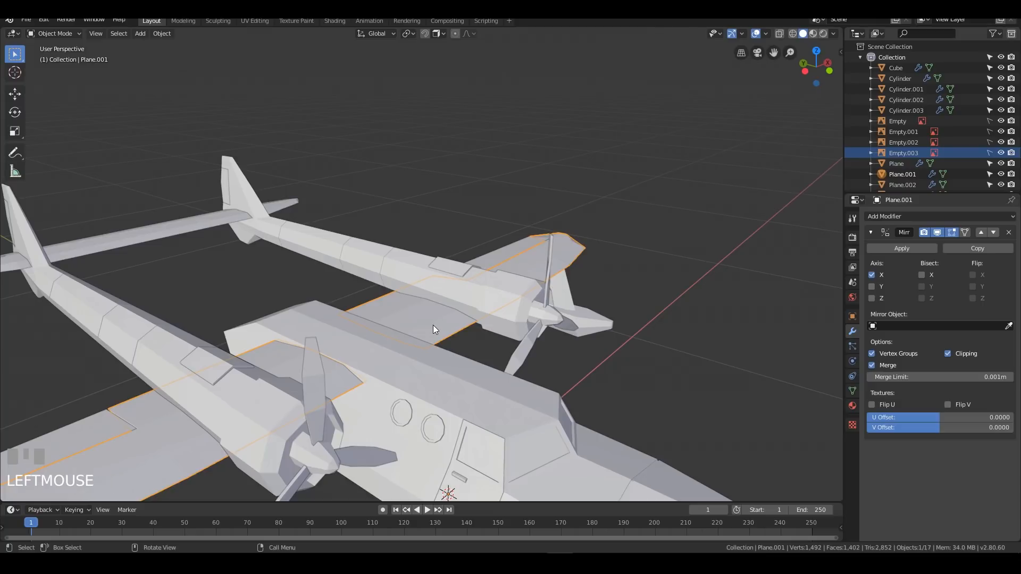
{"action": "key", "text": "h"}
Step: Delete the two end faces at the inner root of the main wing
{"action": "middle_click_drag", "start_coordinate": [400, 377], "coordinate": [429, 341]}
{"action": "left_click", "coordinate": [417, 316]}
{"action": "key", "text": "Tab"}
{"action": "scroll", "coordinate": [429, 340], "scroll_direction": "up", "scroll_amount": 4}
{"action": "key", "text": "3"}
{"action": "left_click", "coordinate": [374, 396]}
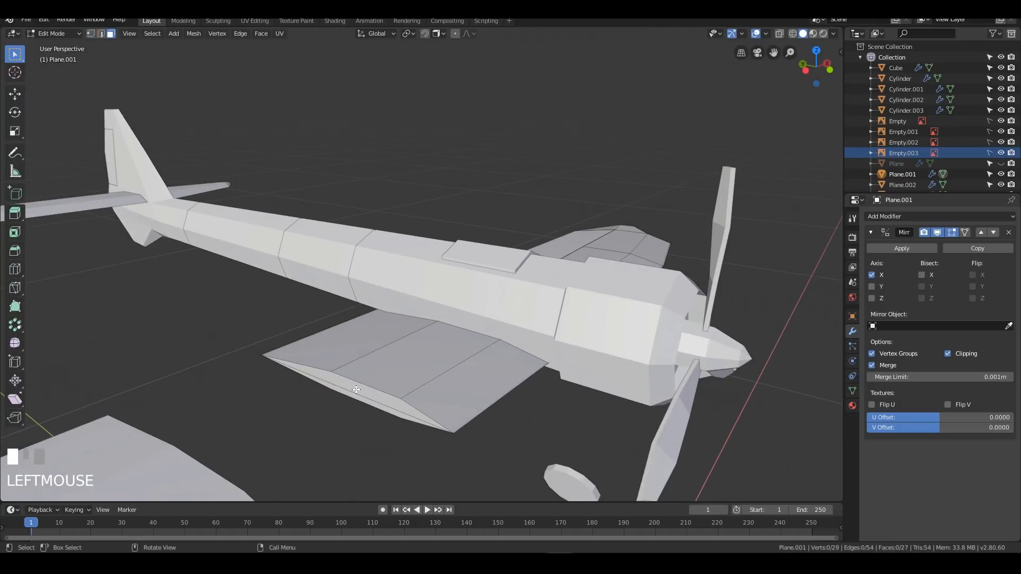
{"action": "left_click", "coordinate": [377, 406], "text": "shift"}
{"action": "key", "text": "x"}
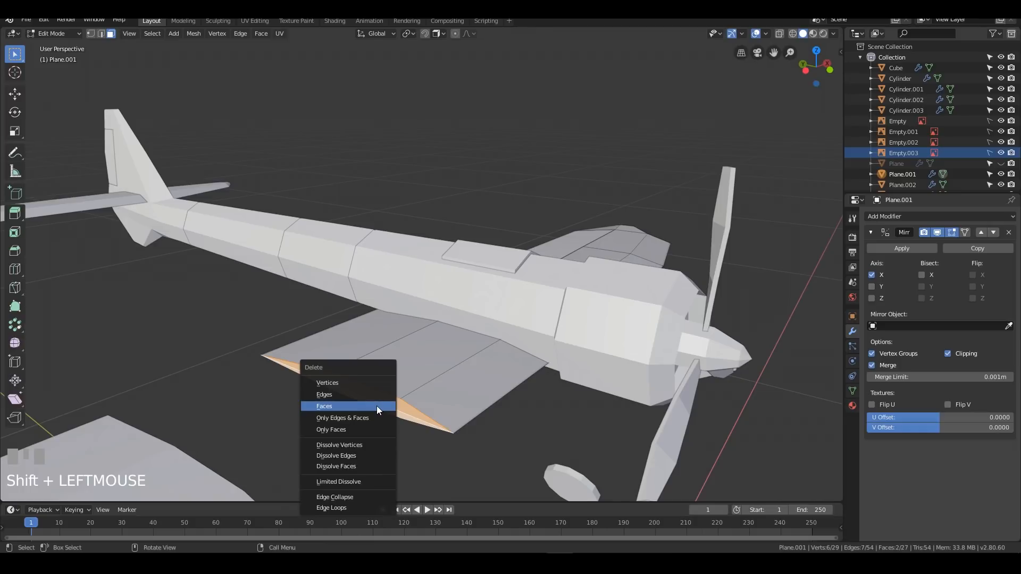
{"action": "left_click", "coordinate": [376, 406]}
Step: Fill the open border at the wing root with a single face
{"action": "key", "text": "2"}
{"action": "left_click", "coordinate": [397, 393], "text": "alt"}
{"action": "key", "text": "f"}
{"action": "key", "text": "Tab"}
{"action": "middle_click_drag", "start_coordinate": [398, 393], "coordinate": [449, 385]}
{"action": "scroll", "coordinate": [450, 385], "scroll_direction": "down", "scroll_amount": 3}
Step: Add one centred loop cut along the wing's leading-edge strip, from the root to the tip
{"action": "key", "text": "Tab"}
{"action": "key", "text": "ctrl+r"}
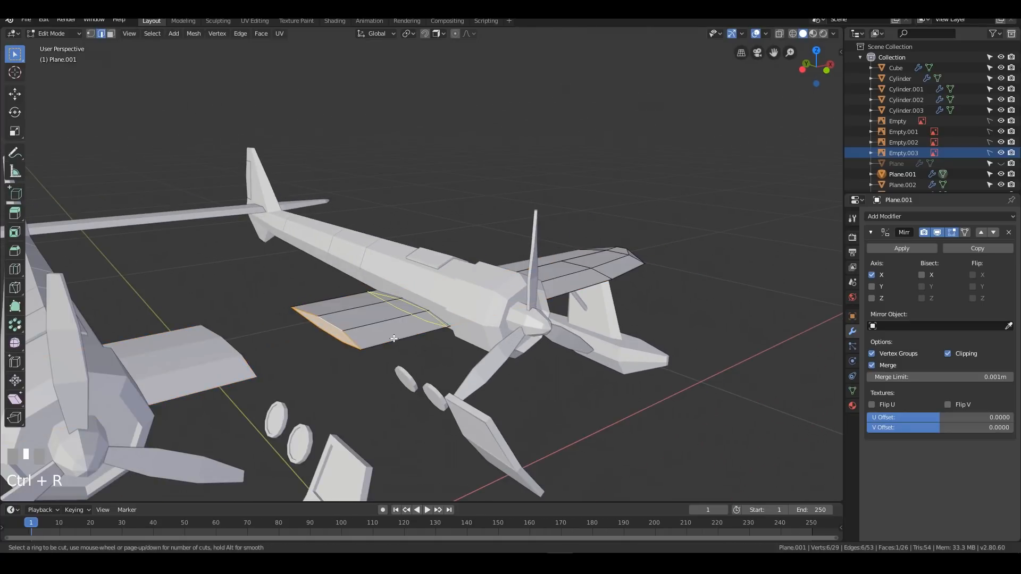
{"action": "left_click", "coordinate": [360, 341]}
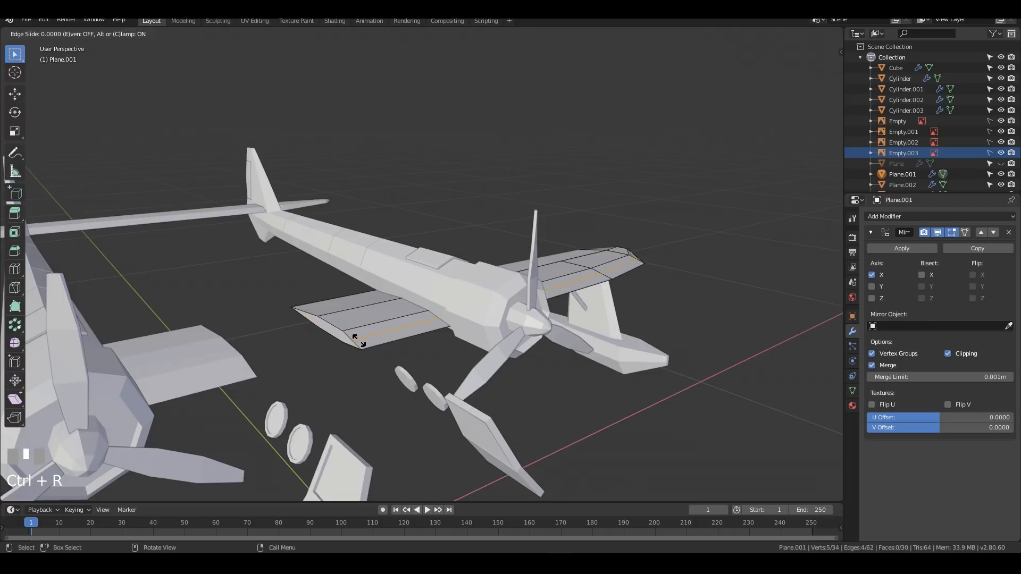
{"action": "left_click", "coordinate": [360, 341]}
{"action": "middle_click_drag", "start_coordinate": [684, 287], "coordinate": [624, 327]}
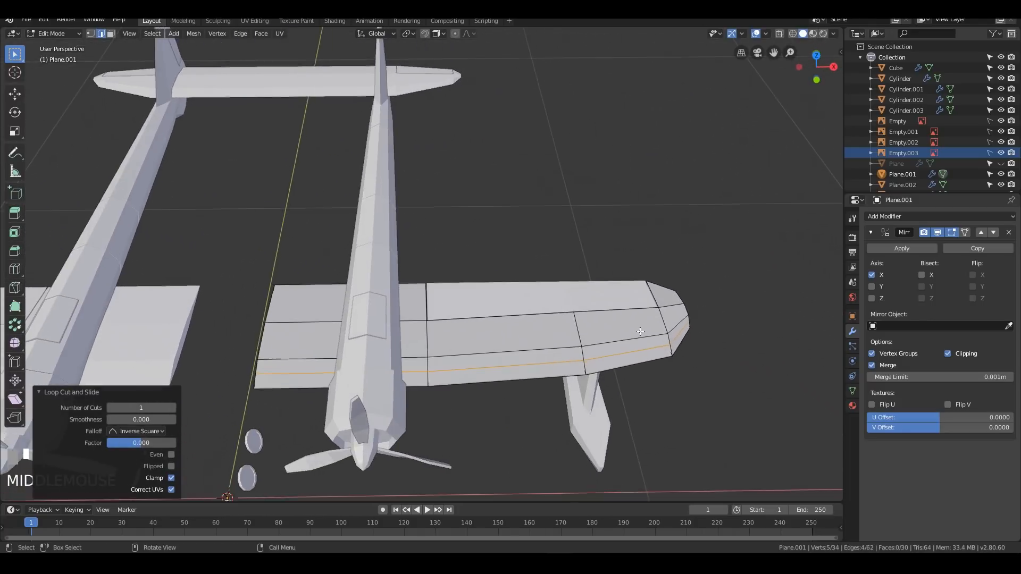
{"action": "scroll", "coordinate": [623, 327], "scroll_direction": "down", "scroll_amount": 2}
Step: Leave Edit Mode and unhide the fuselage body
{"action": "key", "text": "Tab"}
{"action": "middle_click_drag", "start_coordinate": [544, 276], "coordinate": [601, 292]}
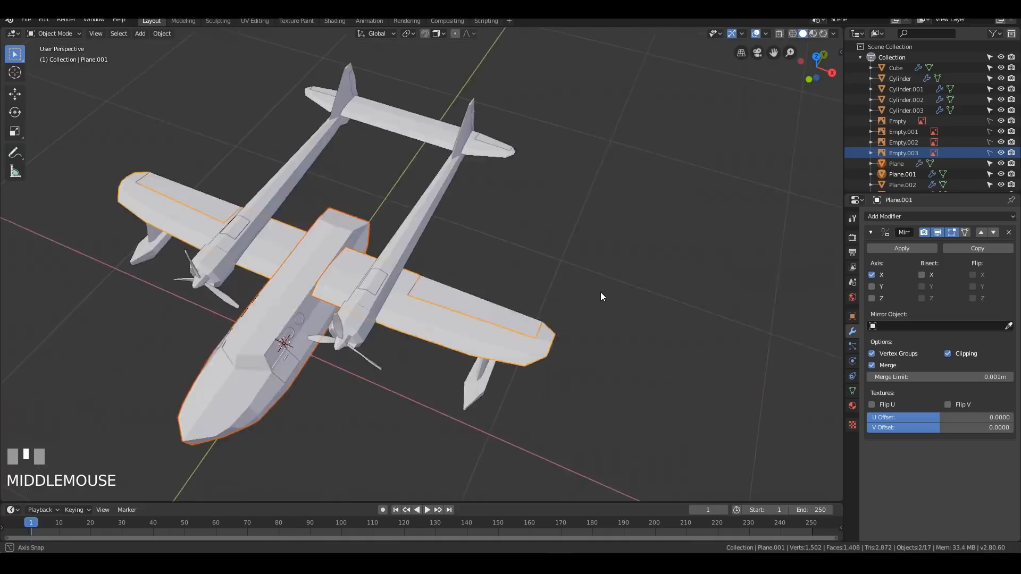
{"action": "scroll", "coordinate": [558, 337], "scroll_direction": "up", "scroll_amount": 3}
{"action": "middle_click_drag", "start_coordinate": [558, 337], "coordinate": [532, 327], "text": "shift"}
Step: Raise the wing's new leading-edge loop about 0.0036 m along Z, leave Edit Mode and deselect the wing
{"action": "left_click", "coordinate": [429, 340]}
{"action": "key", "text": "Tab"}
{"action": "middle_click_drag", "start_coordinate": [429, 339], "coordinate": [645, 335]}
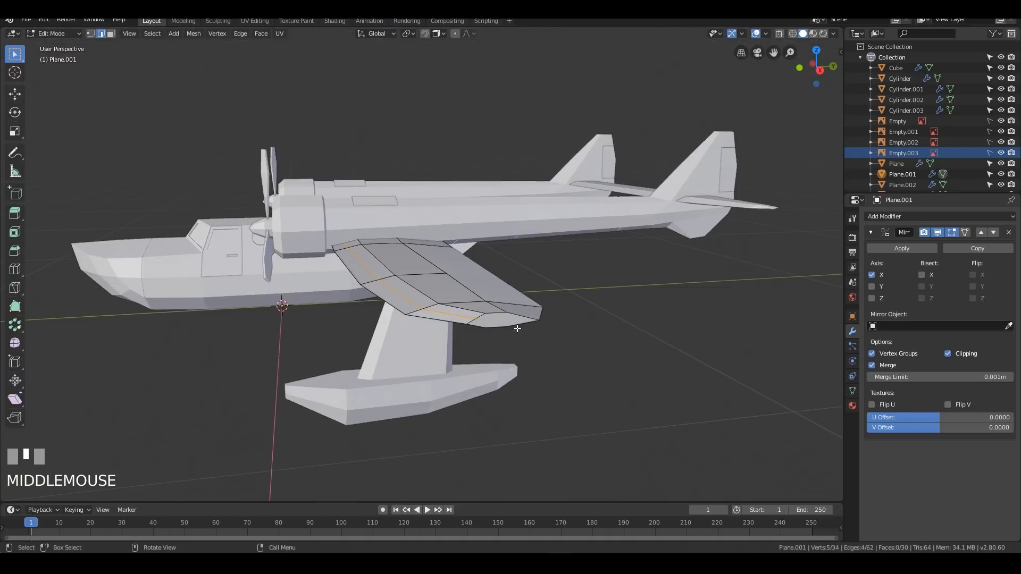
{"action": "scroll", "coordinate": [520, 329], "scroll_direction": "up", "scroll_amount": 3}
{"action": "key", "text": "g"}
{"action": "key", "text": "z"}
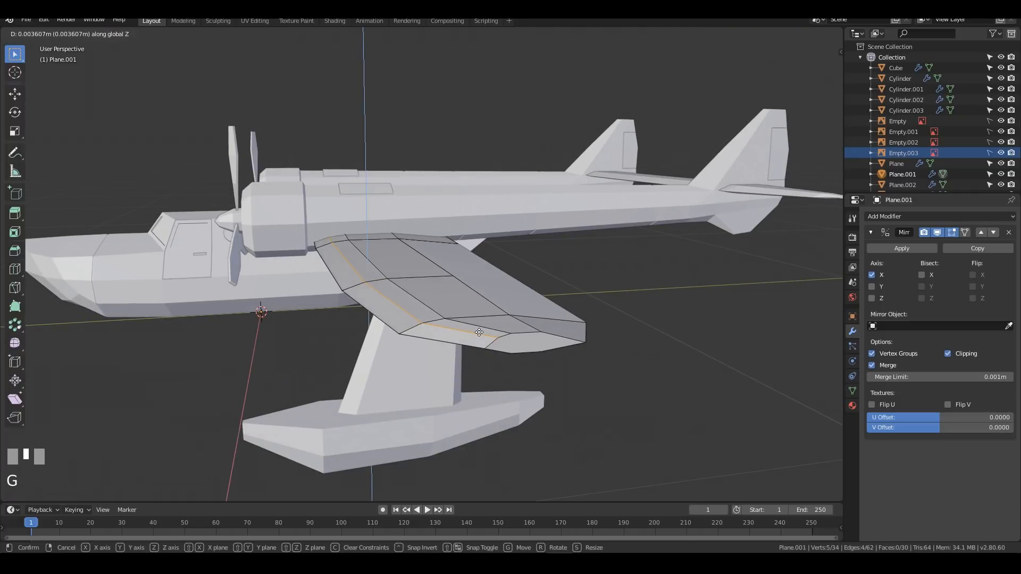
{"action": "left_click", "coordinate": [478, 333]}
{"action": "key", "text": "Tab"}
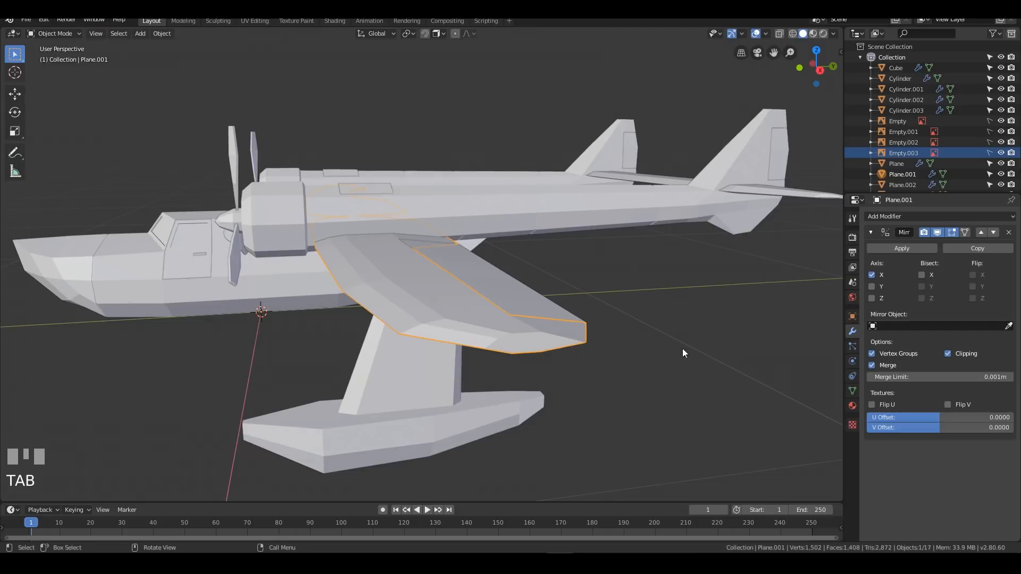
{"action": "scroll", "coordinate": [682, 349], "scroll_direction": "down", "scroll_amount": 3}
{"action": "left_click", "coordinate": [631, 313]}
Step: Inspect the whole seaplane and compare its nose and cockpit area with the blueprint in right and front wireframe views
{"action": "middle_click_drag", "start_coordinate": [631, 312], "coordinate": [609, 350]}
{"action": "middle_click_drag", "start_coordinate": [600, 251], "coordinate": [649, 242]}
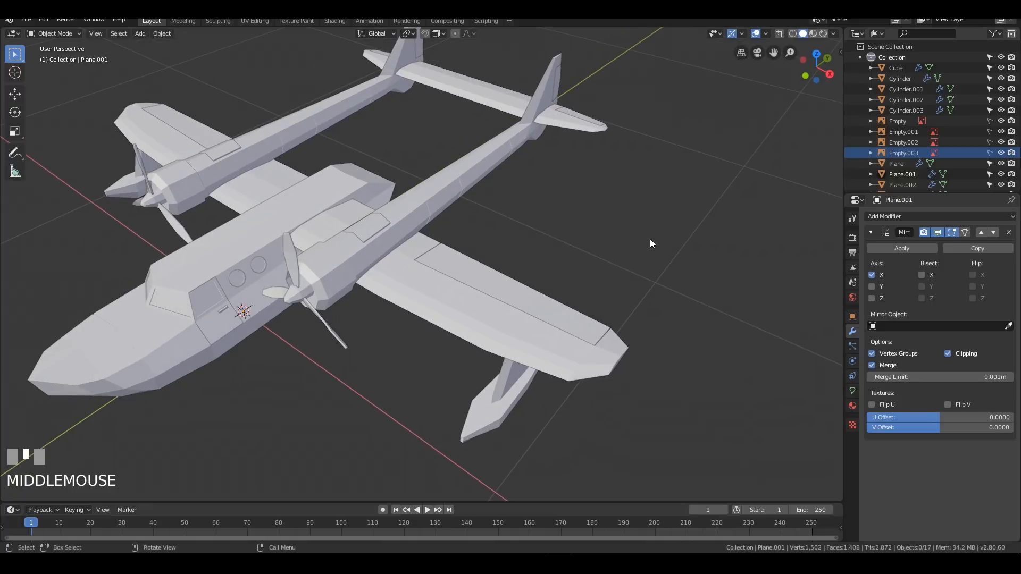
{"action": "middle_click_drag", "start_coordinate": [419, 214], "coordinate": [570, 221], "text": "shift"}
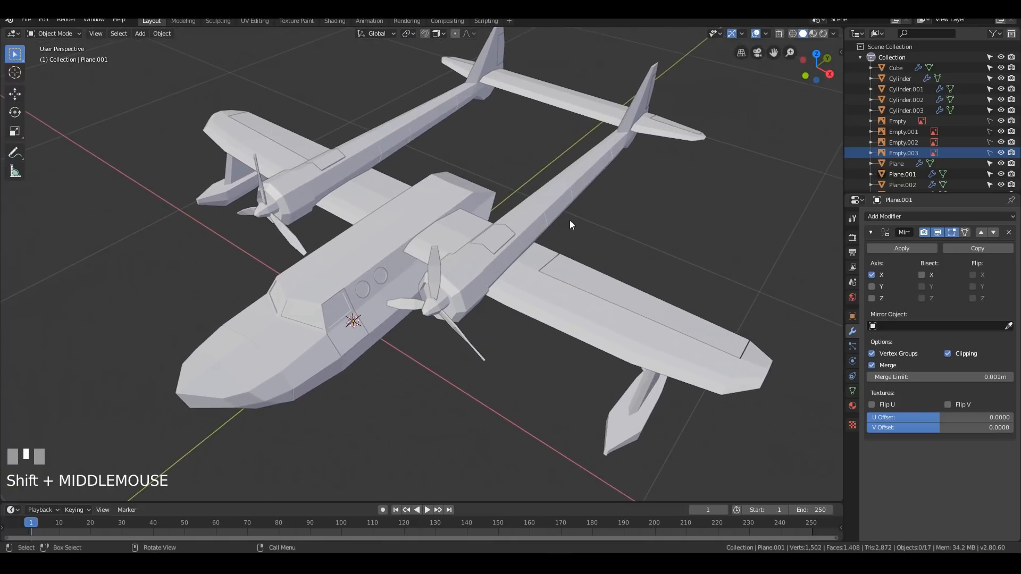
{"action": "key", "text": "KP_1"}
{"action": "key", "text": "KP_3"}
{"action": "key", "text": "z"}
{"action": "left_click", "coordinate": [478, 221]}
{"action": "middle_click_drag", "start_coordinate": [483, 221], "coordinate": [576, 251], "text": "shift"}
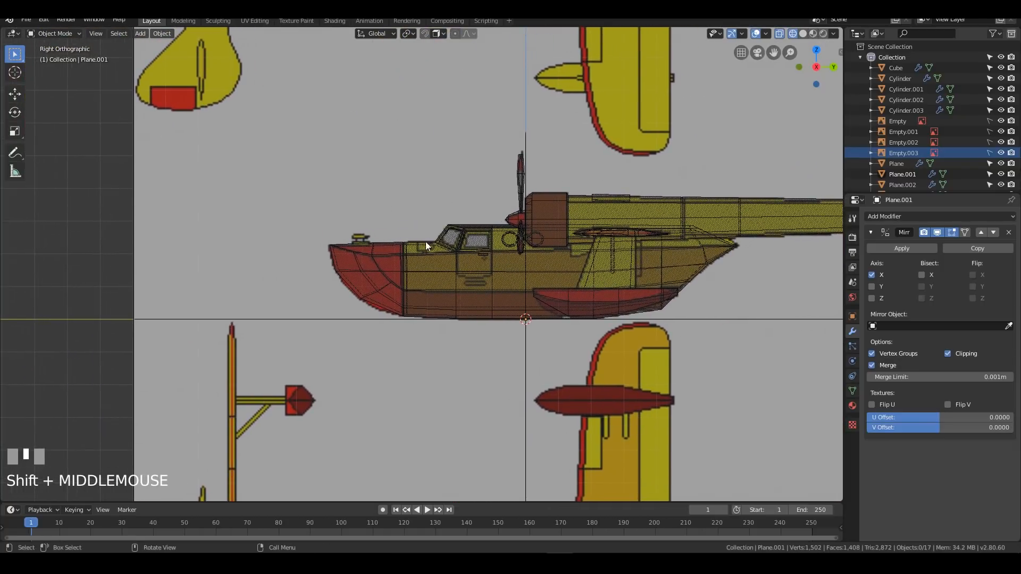
{"action": "scroll", "coordinate": [452, 276], "scroll_direction": "down", "scroll_amount": 4}
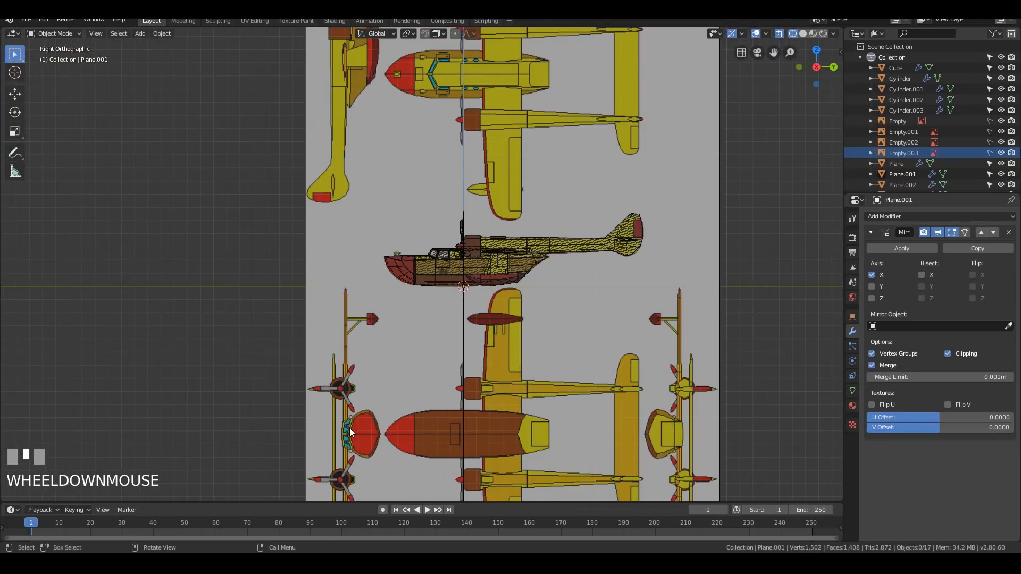
{"action": "scroll", "coordinate": [442, 254], "scroll_direction": "up", "scroll_amount": 6}
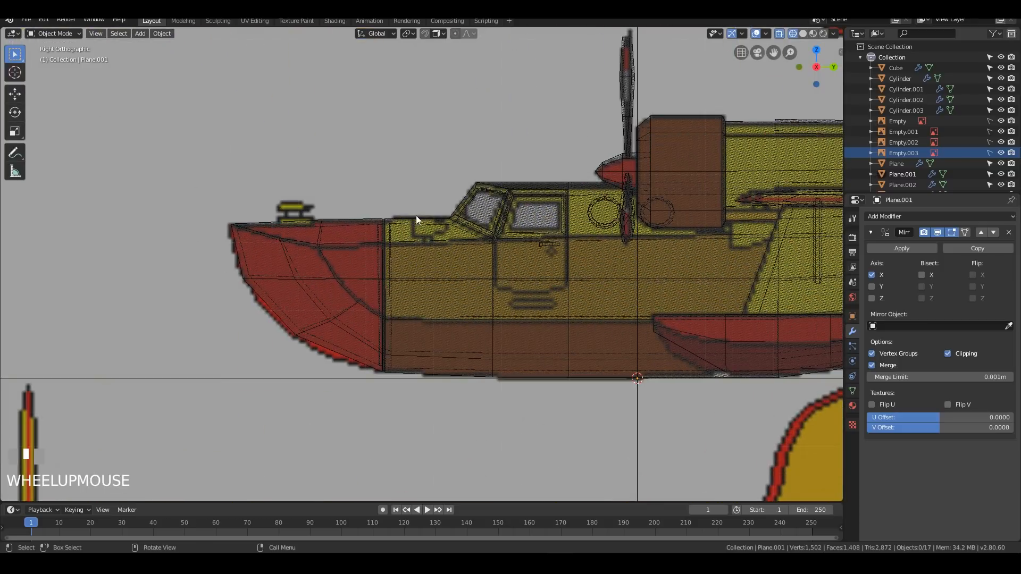
{"action": "key", "text": "KP_1"}
{"action": "middle_click_drag", "start_coordinate": [470, 246], "coordinate": [500, 258], "text": "shift"}
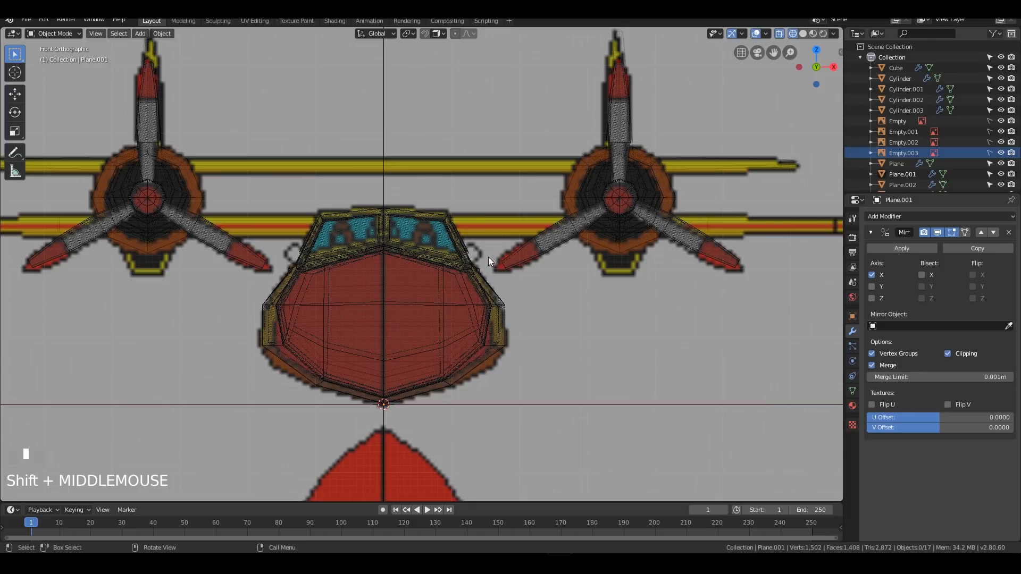
Step: Add a six-sided cylinder mesh and scale it down to 0.033
{"action": "key", "text": "KP_1"}
{"action": "key", "text": "KP_3"}
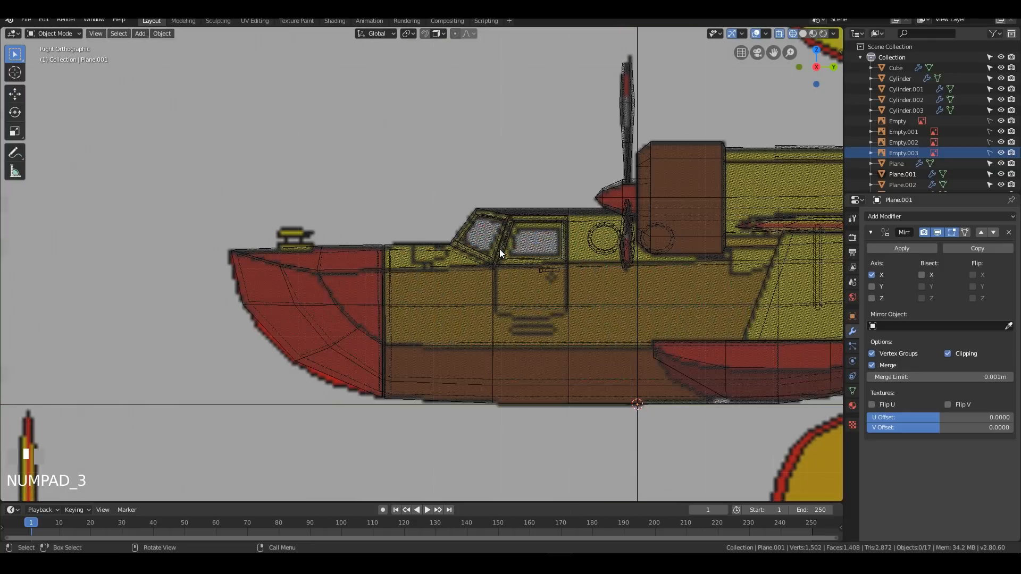
{"action": "left_click", "coordinate": [435, 251]}
{"action": "middle_click_drag", "start_coordinate": [489, 244], "coordinate": [554, 272]}
{"action": "key", "text": "shift+a"}
{"action": "mouse_move", "coordinate": [547, 271]}
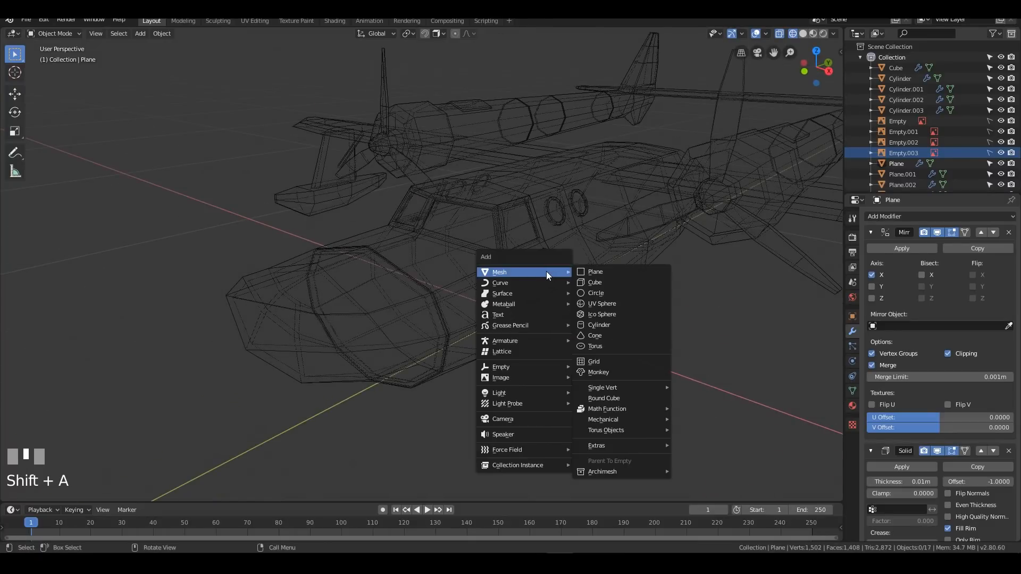
{"action": "left_click", "coordinate": [587, 325]}
{"action": "left_click", "coordinate": [148, 361]}
{"action": "key", "text": "KP_Enter"}
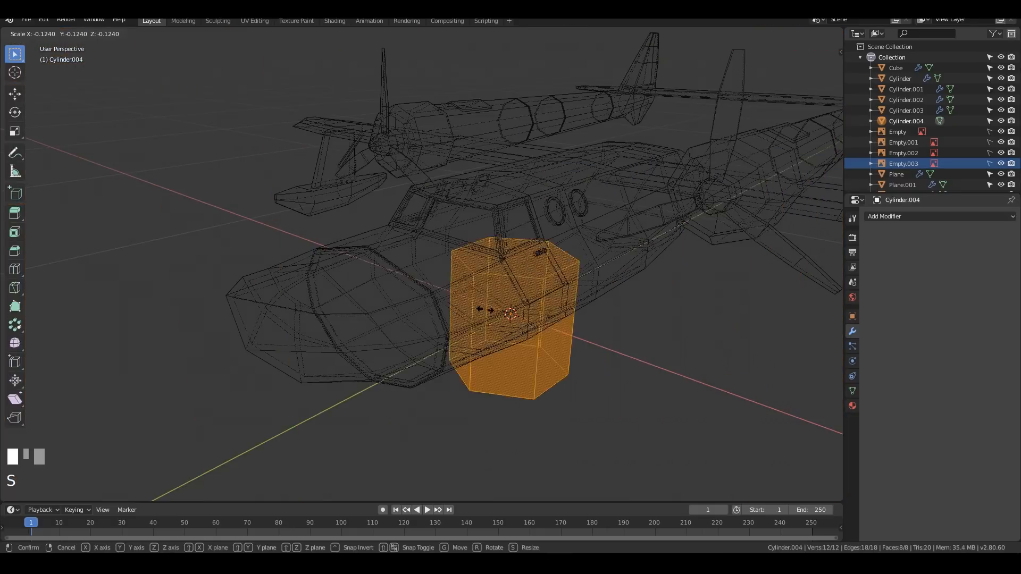
{"action": "left_click", "coordinate": [518, 314]}
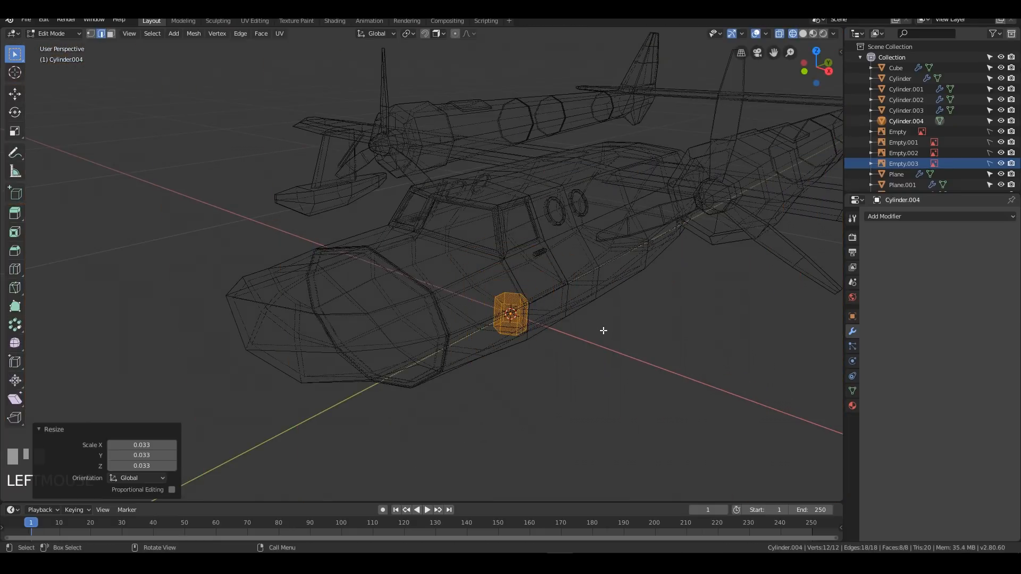
Step: Rotate the cylinder 90° about X and move it about -0.298 m along Y and 0.222 m along Z, ahead of the windscreen
{"action": "type", "text": "rx90"}
{"action": "key", "text": "Return"}
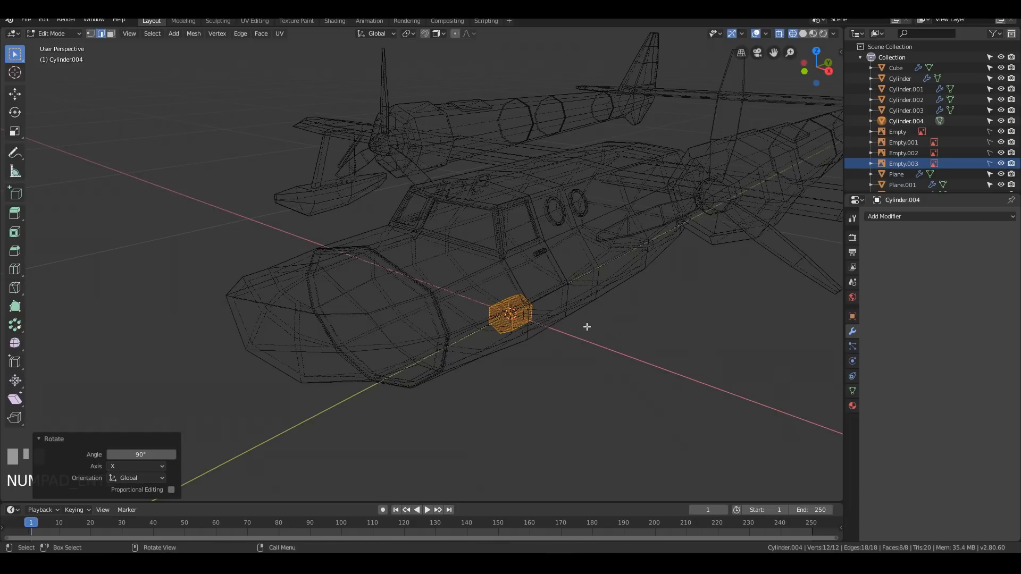
{"action": "key", "text": "KP_1"}
{"action": "key", "text": "KP_3"}
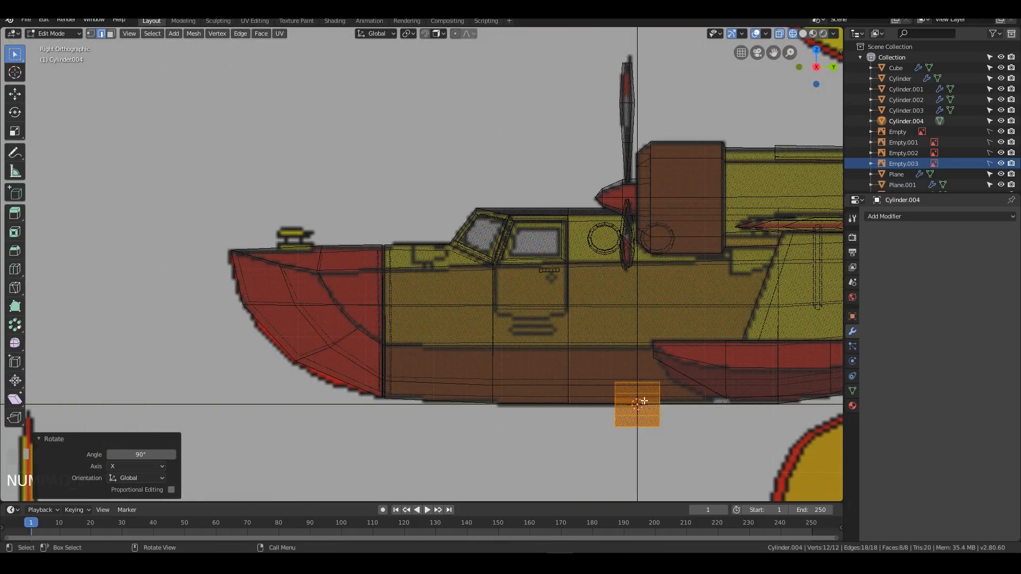
{"action": "key", "text": "g"}
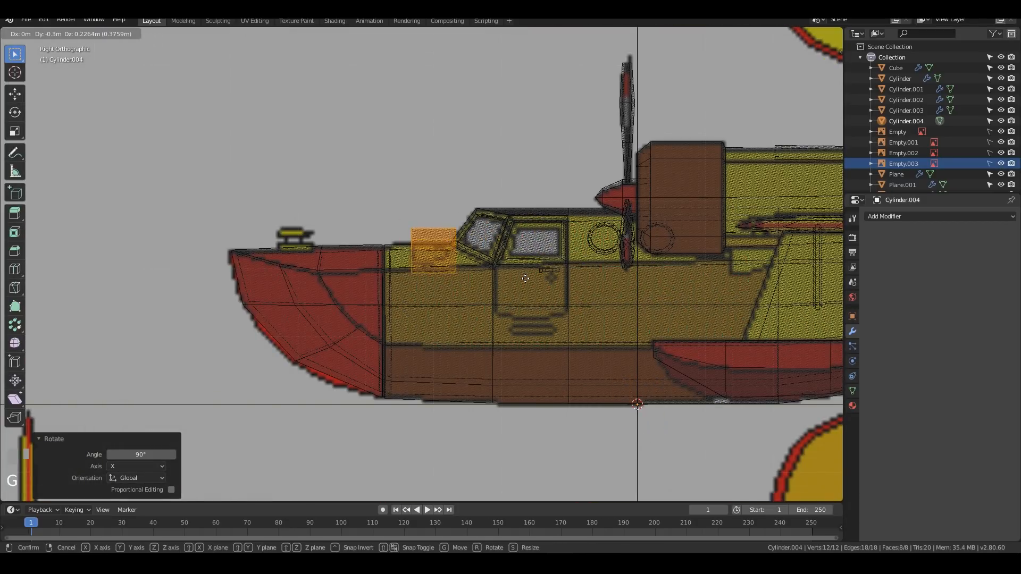
{"action": "left_click", "coordinate": [524, 280]}
Step: Fit the cylinder to the small housing on the side blueprint by scaling it to 0.389, moving it along Y and scaling it by 1.145
{"action": "scroll", "coordinate": [526, 280], "scroll_direction": "up", "scroll_amount": 3}
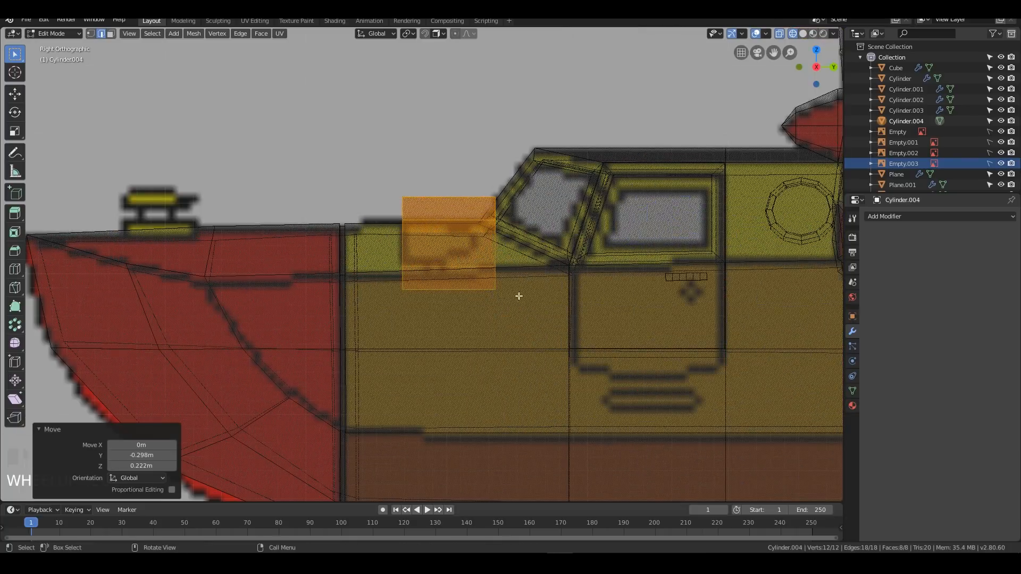
{"action": "key", "text": "s"}
{"action": "left_click", "coordinate": [508, 278]}
{"action": "key", "text": "g"}
{"action": "key", "text": "x"}
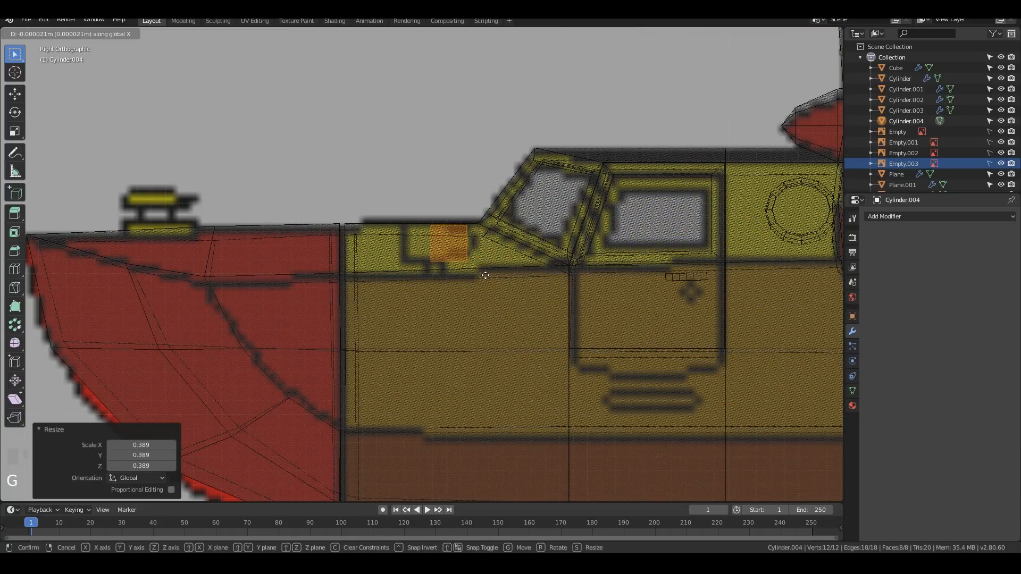
{"action": "key", "text": "y"}
{"action": "left_click", "coordinate": [483, 272]}
{"action": "key", "text": "s"}
{"action": "left_click", "coordinate": [500, 274]}
Step: Move the cylinder about 0.13 m along X onto the circle beside the cockpit and add a Mirror modifier
{"action": "key", "text": "KP_1"}
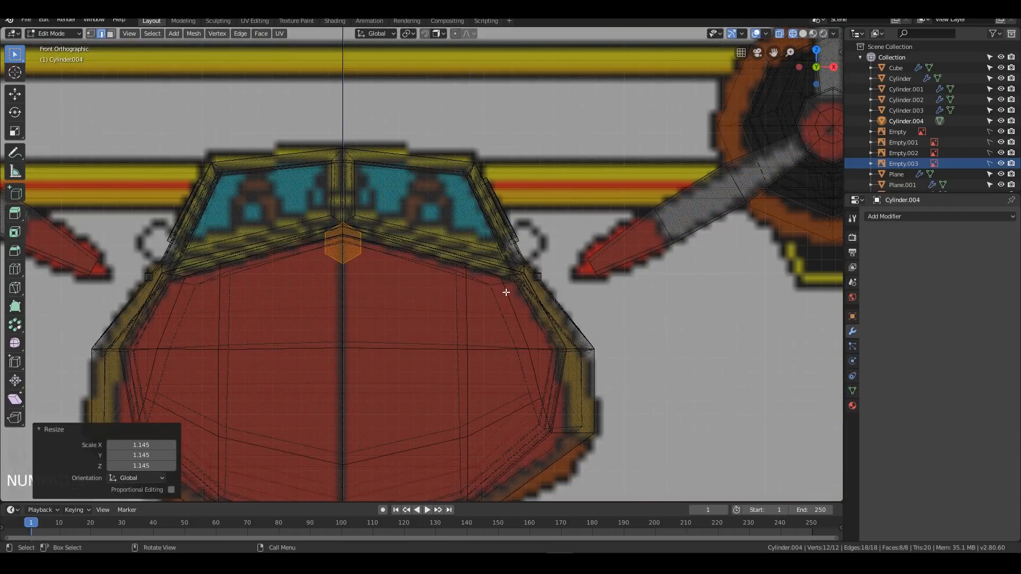
{"action": "key", "text": "g"}
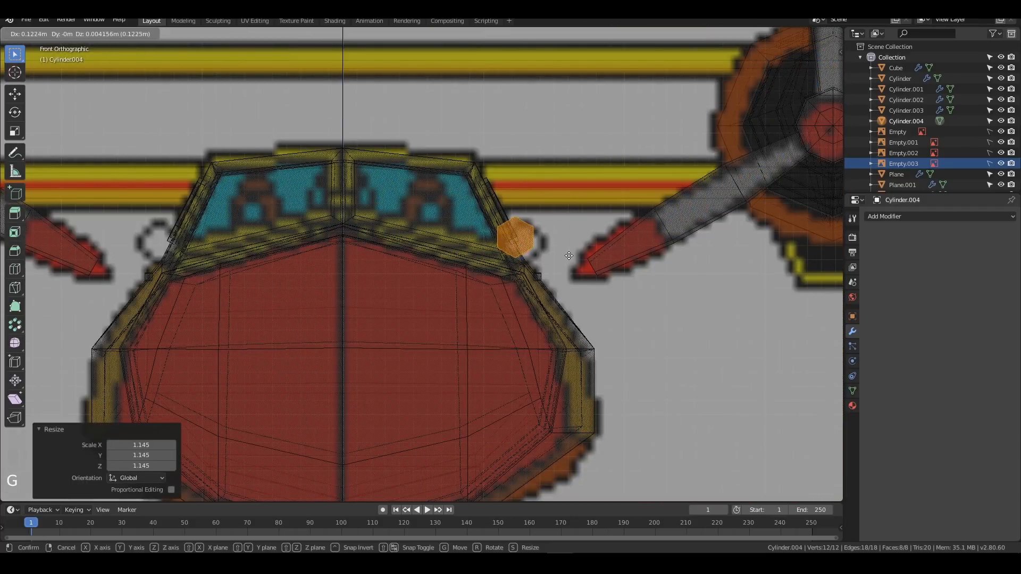
{"action": "left_click", "coordinate": [579, 260]}
{"action": "left_click", "coordinate": [882, 213]}
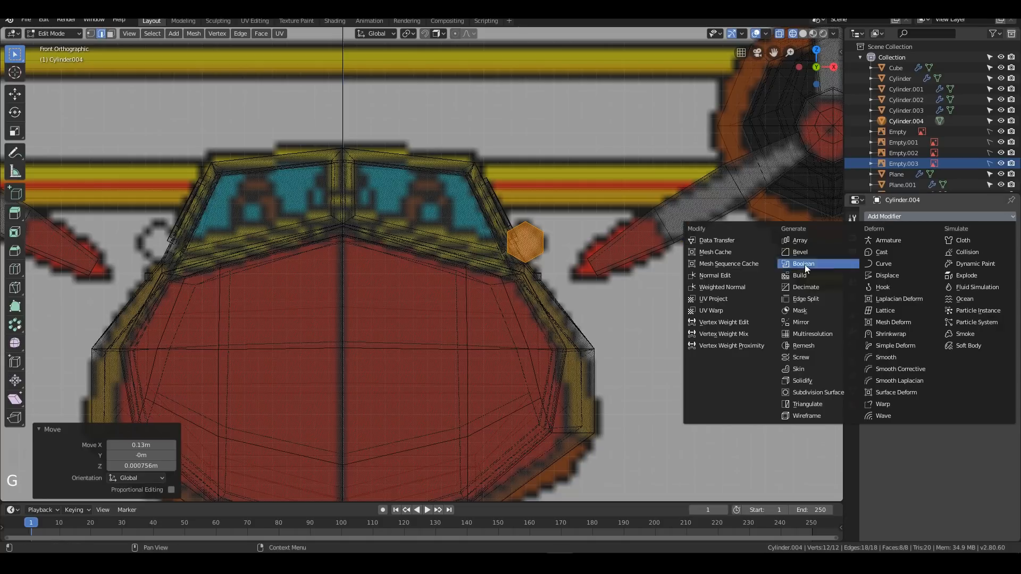
{"action": "left_click", "coordinate": [804, 321]}
Step: Inset the cylinder's front face about 0.003 m and extrude it about 0.002 m inward
{"action": "middle_click_drag", "start_coordinate": [660, 239], "coordinate": [547, 246]}
{"action": "key", "text": "Tab"}
{"action": "key", "text": "Tab"}
{"action": "left_click", "coordinate": [487, 263]}
{"action": "key", "text": "shift+z"}
{"action": "key", "text": "3"}
{"action": "mouse_move", "coordinate": [558, 287]}
{"action": "middle_mouse_down"}
{"action": "mouse_move", "coordinate": [576, 295]}
{"action": "mouse_move", "coordinate": [550, 323]}
{"action": "middle_mouse_up"}
{"action": "key", "text": "i"}
{"action": "left_click", "coordinate": [595, 319]}
{"action": "scroll", "coordinate": [550, 323], "scroll_direction": "up", "scroll_amount": 2}
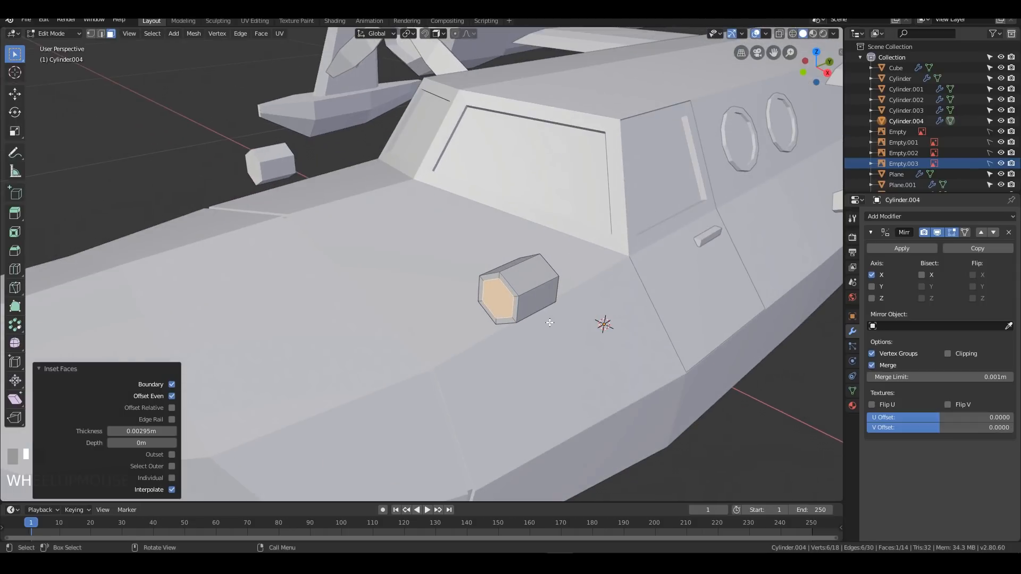
{"action": "key", "text": "e"}
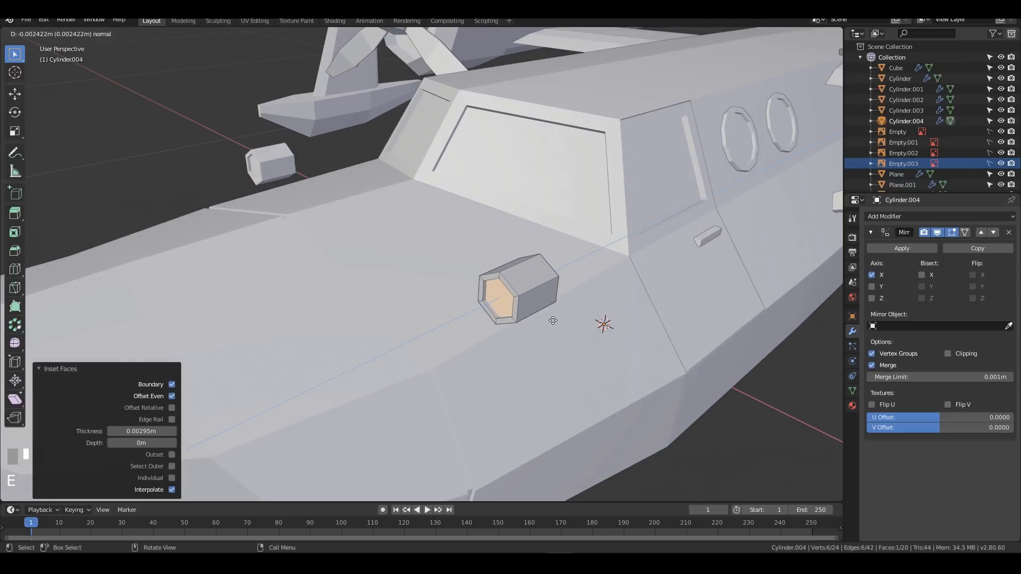
{"action": "left_click", "coordinate": [552, 321]}
Step: Inset the recessed front face about 0.0048 m, move its centre slightly forward along Y and leave Edit Mode
{"action": "key", "text": "i"}
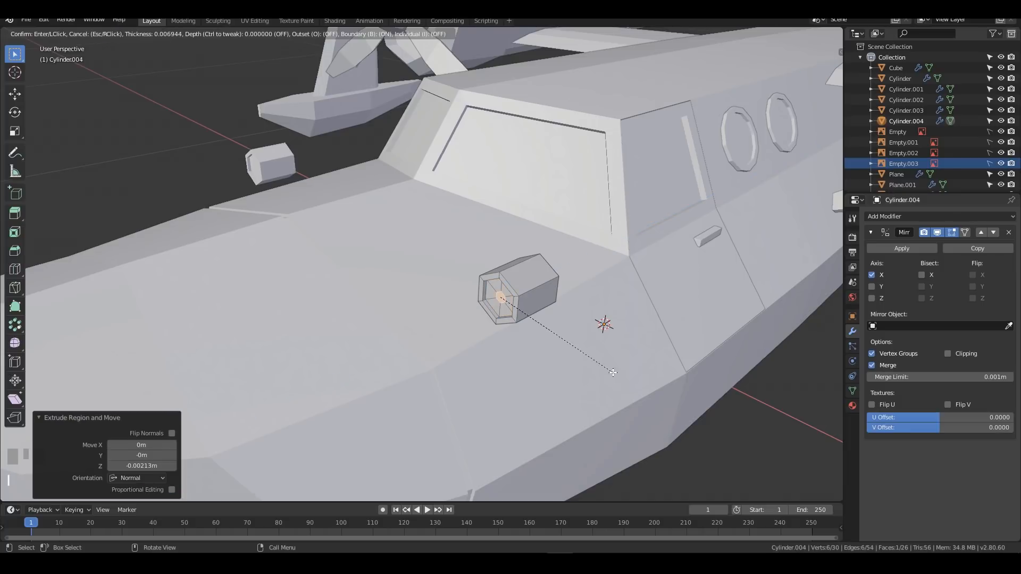
{"action": "left_click", "coordinate": [616, 377]}
{"action": "key", "text": "g"}
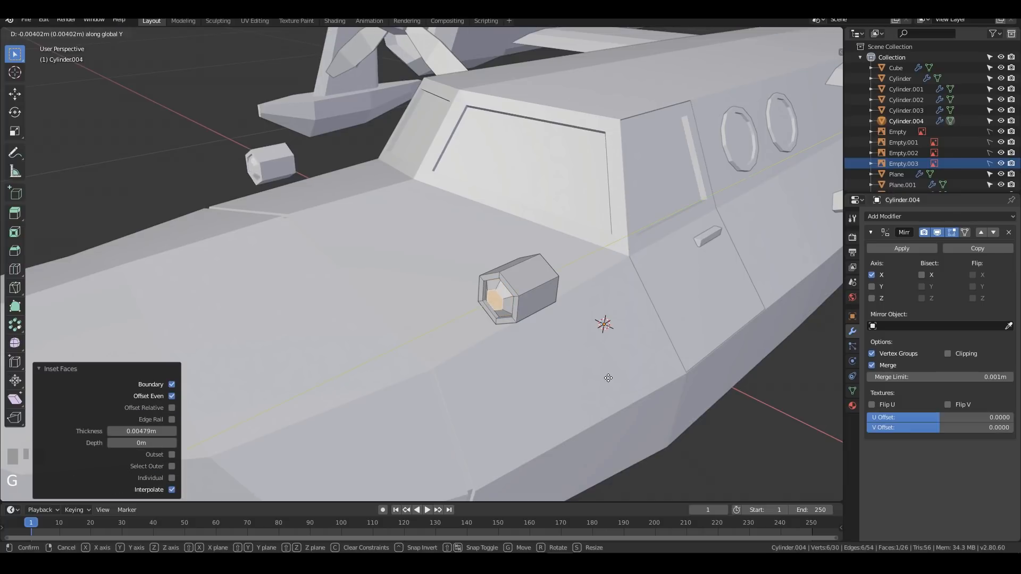
{"action": "left_click", "coordinate": [610, 376]}
{"action": "key", "text": "Tab"}
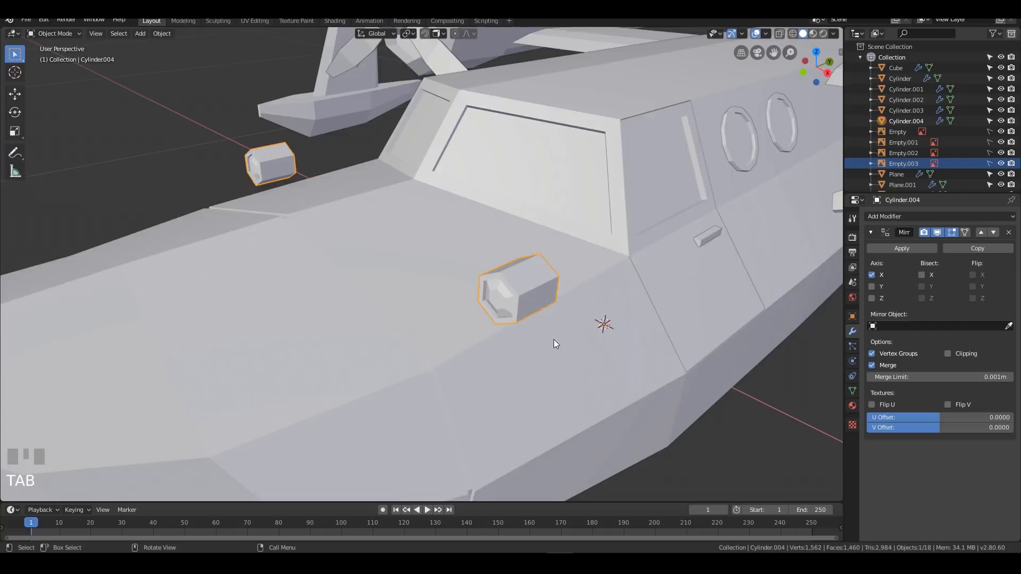
Step: Extrude the cylinder's rear face about 0.024 m backward along the side blueprint and add a centred loop cut to the extension
{"action": "scroll", "coordinate": [554, 339], "scroll_direction": "down", "scroll_amount": 2}
{"action": "mouse_move", "coordinate": [486, 303]}
{"action": "middle_mouse_down"}
{"action": "mouse_move", "coordinate": [703, 308]}
{"action": "mouse_move", "coordinate": [506, 268]}
{"action": "middle_mouse_up"}
{"action": "key", "text": "KP_3"}
{"action": "key", "text": "z"}
{"action": "left_click", "coordinate": [528, 213]}
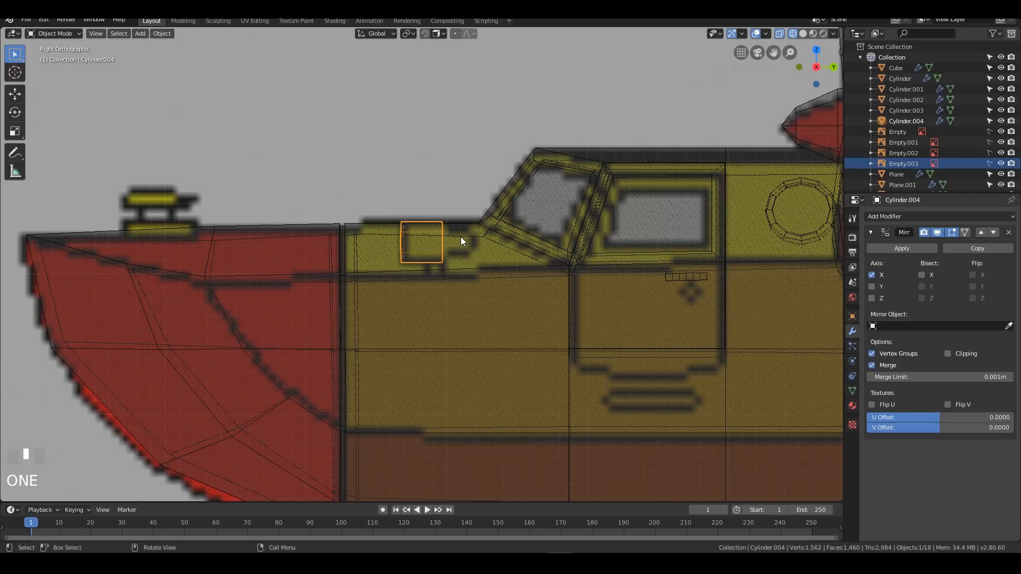
{"action": "key", "text": "Tab"}
{"action": "key", "text": "2"}
{"action": "left_click", "coordinate": [441, 236], "text": "alt"}
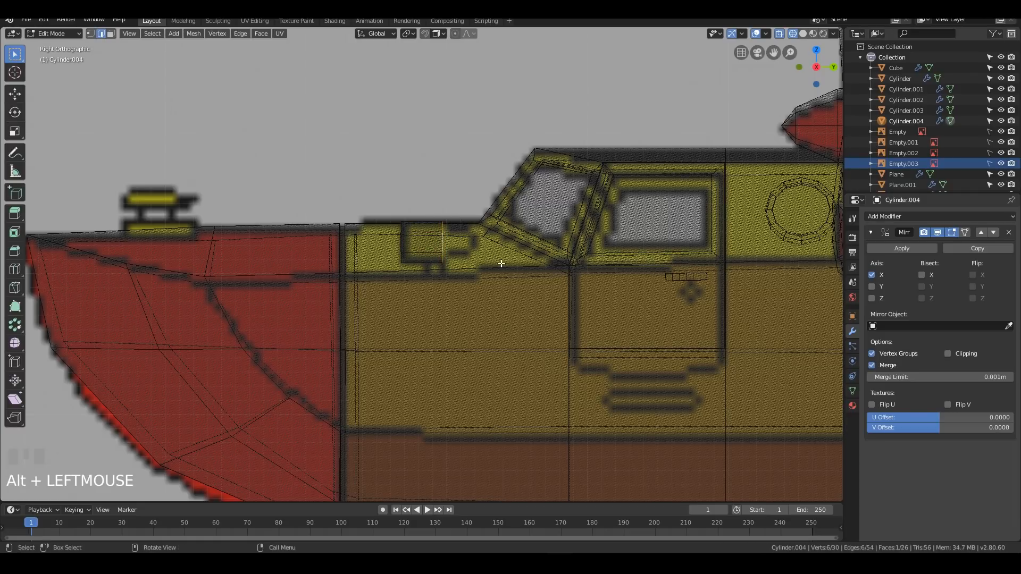
{"action": "key", "text": "e"}
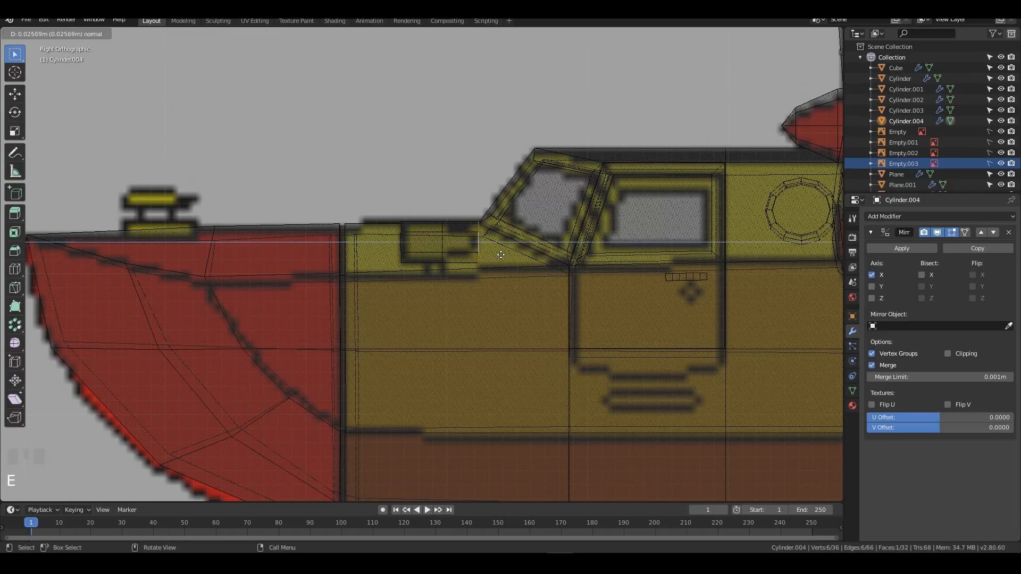
{"action": "right_click", "coordinate": [499, 250]}
{"action": "key", "text": "ctrl+r"}
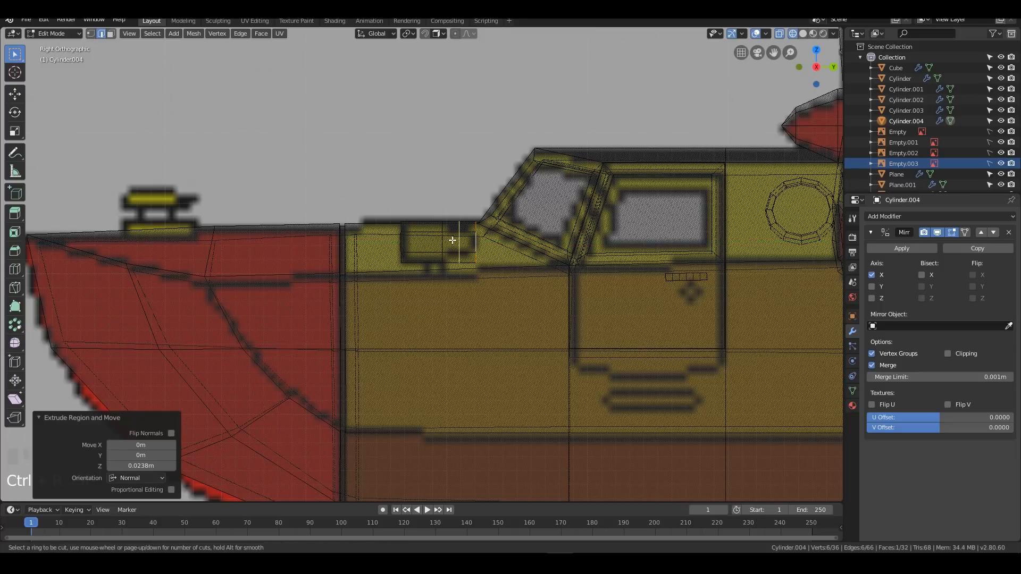
{"action": "left_click", "coordinate": [458, 243]}
{"action": "key", "text": "Escape"}
Step: Taper the cylinder's rear end by scaling its end face to 0.274 with smooth proportional editing
{"action": "left_click_drag", "start_coordinate": [462, 195], "coordinate": [496, 307]}
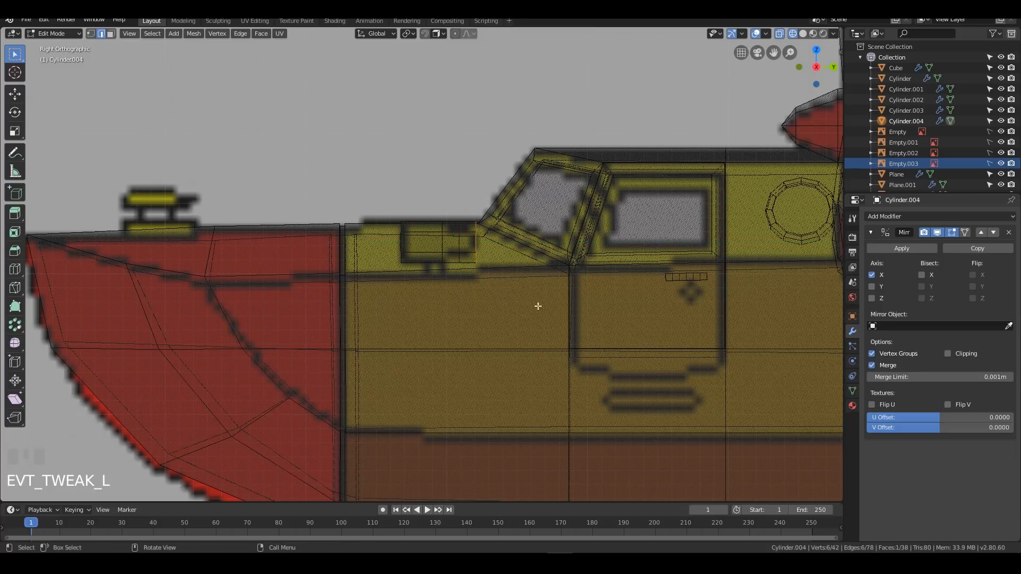
{"action": "key", "text": "p"}
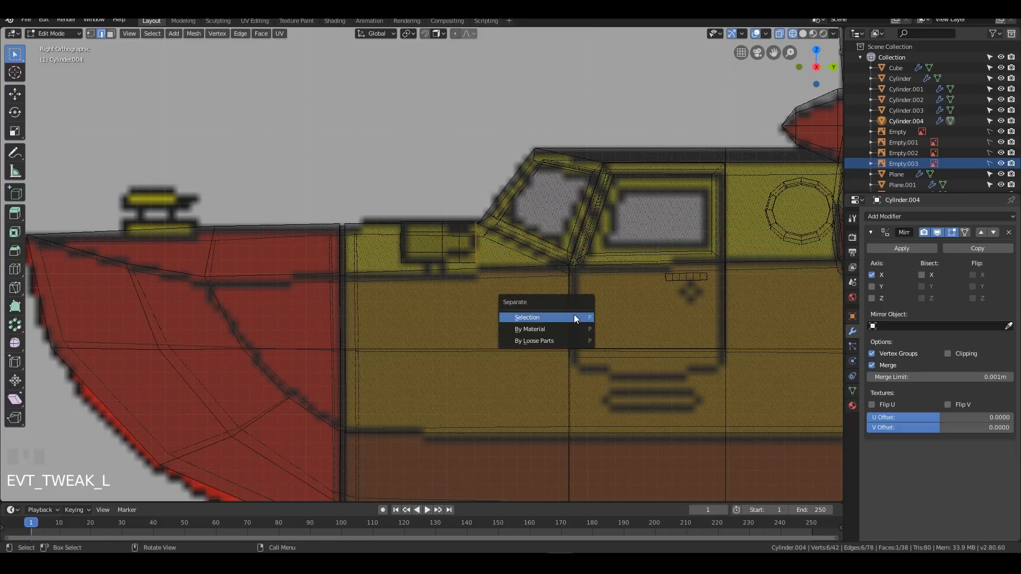
{"action": "key", "text": "Escape"}
{"action": "key", "text": "o"}
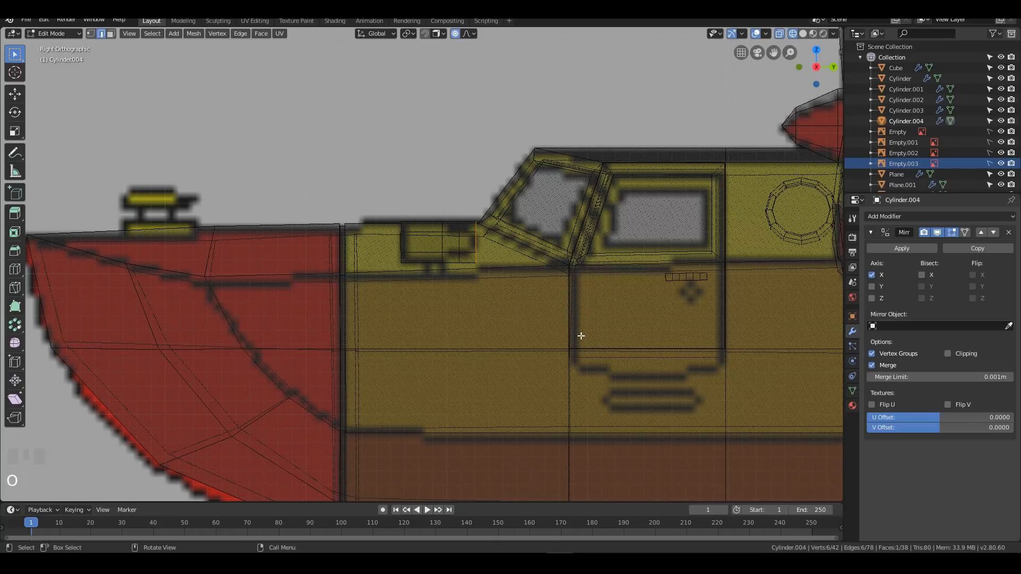
{"action": "key", "text": "s"}
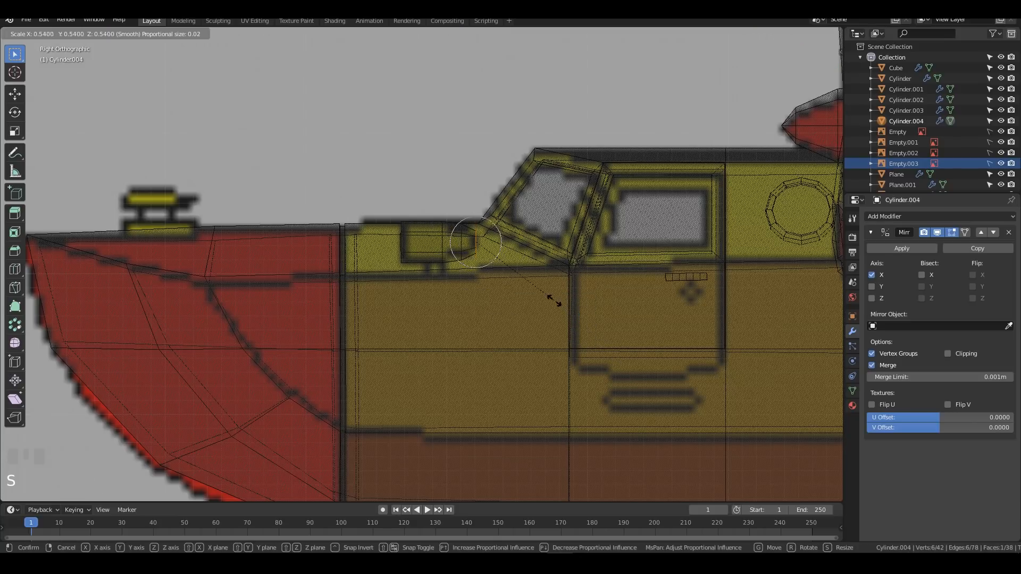
{"action": "left_click", "coordinate": [514, 270]}
{"action": "mouse_move", "coordinate": [541, 235]}
{"action": "middle_mouse_down"}
{"action": "mouse_move", "coordinate": [488, 235]}
{"action": "mouse_move", "coordinate": [567, 235]}
{"action": "mouse_move", "coordinate": [543, 230]}
{"action": "middle_mouse_up"}
{"action": "key", "text": "KP_3"}
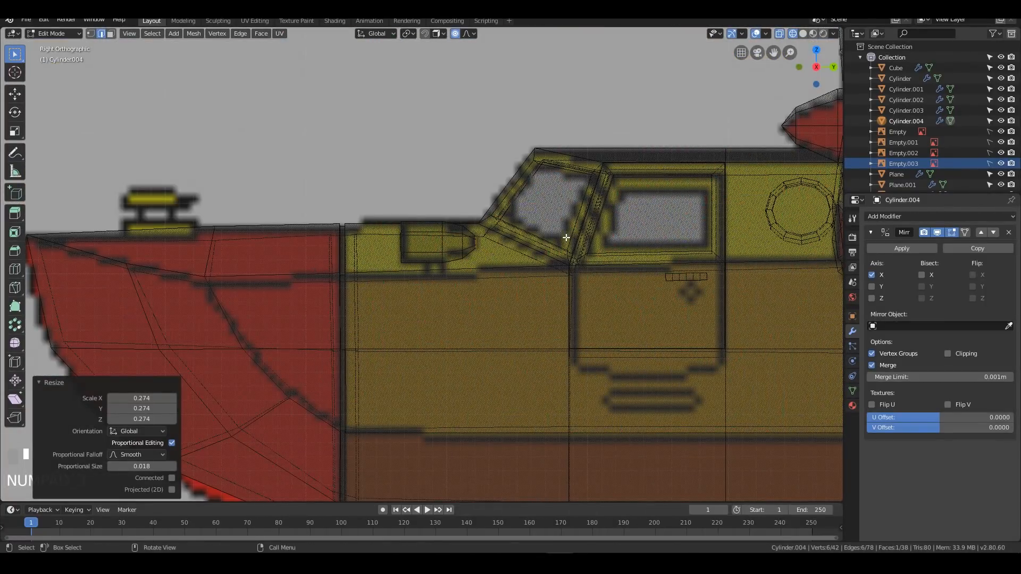
Step: Inset the bottom face of the cylinder's front section about 0.0043 m
{"action": "key", "text": "Tab"}
{"action": "middle_click_drag", "start_coordinate": [517, 216], "coordinate": [675, 257]}
{"action": "key", "text": "KP_Decimal"}
{"action": "key", "text": "Tab"}
{"action": "key", "text": "3"}
{"action": "left_click", "coordinate": [550, 236]}
{"action": "middle_click_drag", "start_coordinate": [572, 222], "coordinate": [645, 289]}
{"action": "key", "text": "i"}
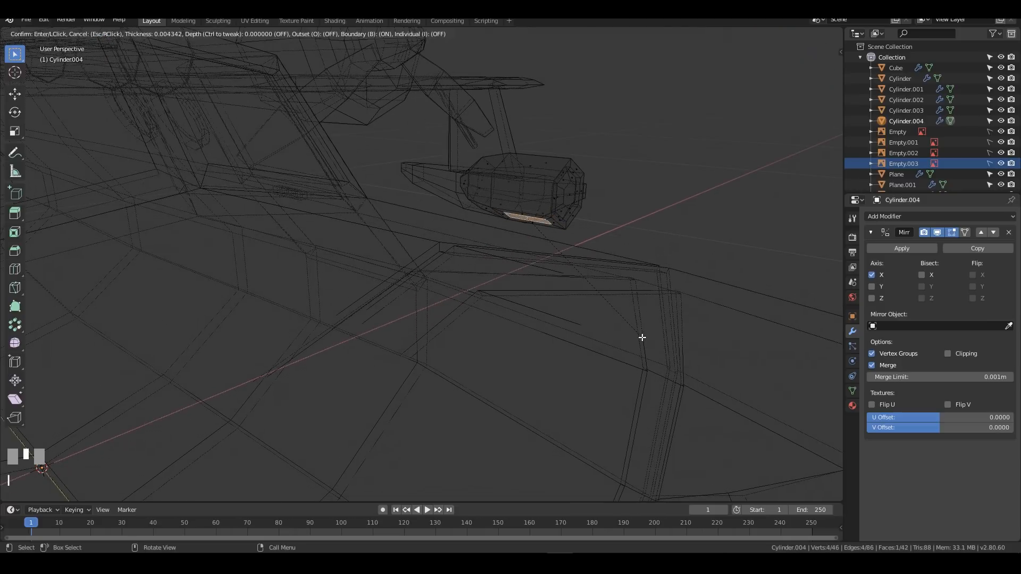
{"action": "left_click", "coordinate": [641, 337]}
Step: Turn off proportional editing and shorten the inset bottom face along Y
{"action": "key", "text": "s"}
{"action": "key", "text": "Escape"}
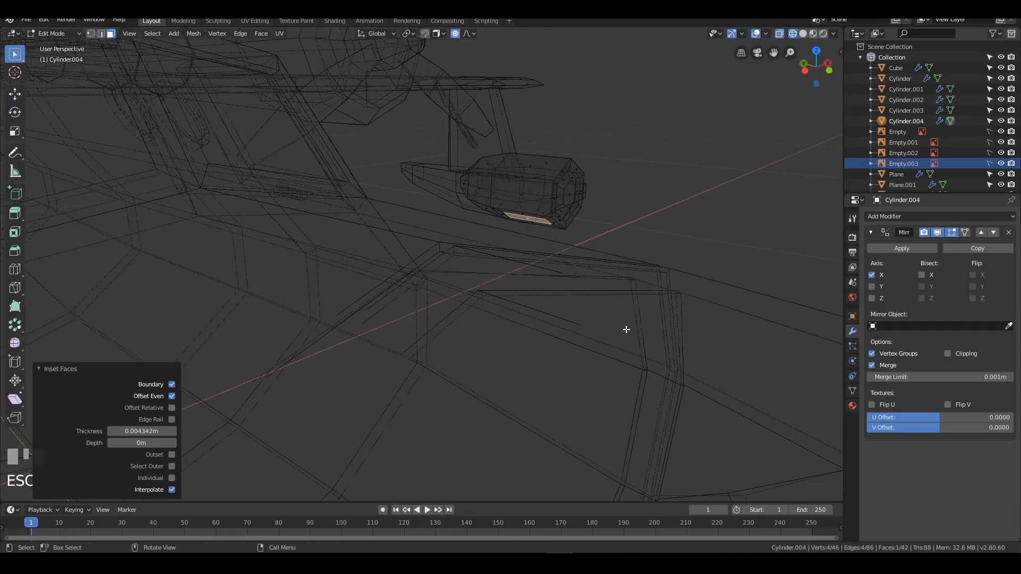
{"action": "key", "text": "o"}
{"action": "key", "text": "s"}
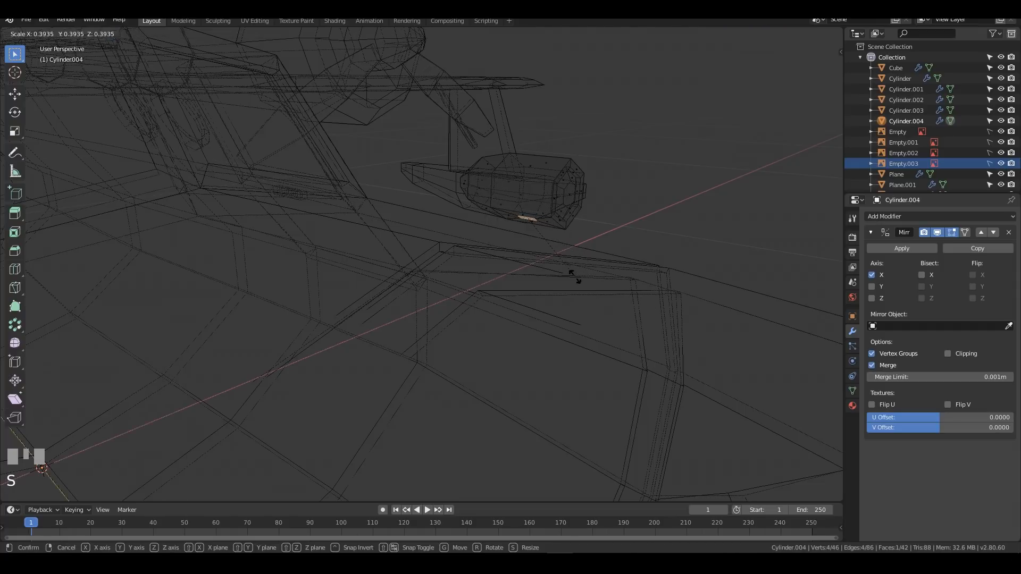
{"action": "key", "text": "y"}
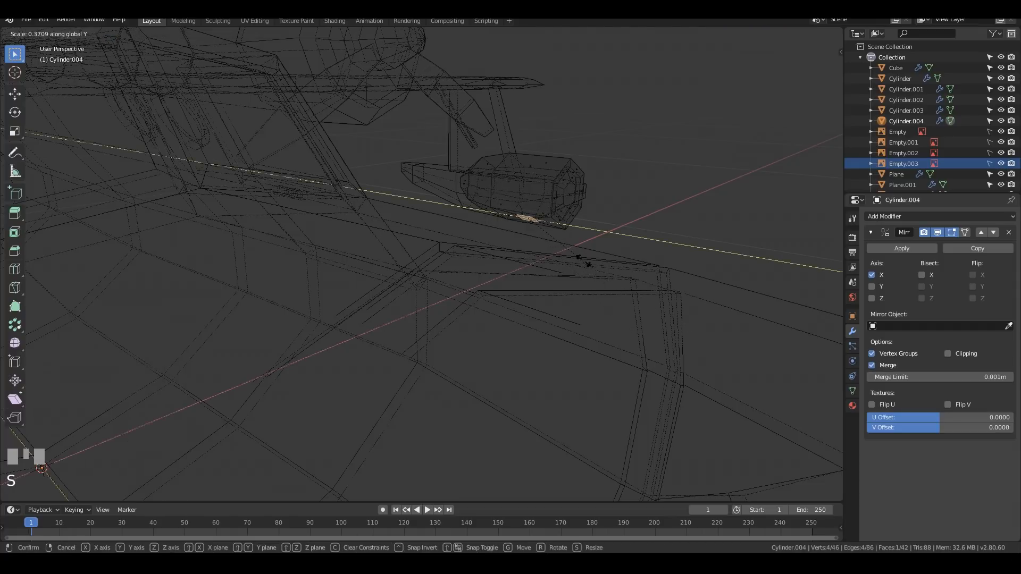
{"action": "left_click", "coordinate": [558, 249]}
Step: Extrude the small bottom face toward the hull as a support post, leave Edit Mode and switch to solid shading
{"action": "mouse_move", "coordinate": [568, 253]}
{"action": "middle_mouse_down"}
{"action": "mouse_move", "coordinate": [606, 298]}
{"action": "mouse_move", "coordinate": [620, 225]}
{"action": "mouse_move", "coordinate": [632, 255]}
{"action": "middle_mouse_up"}
{"action": "key", "text": "e"}
{"action": "left_click", "coordinate": [574, 274]}
{"action": "key", "text": "Tab"}
{"action": "scroll", "coordinate": [634, 338], "scroll_direction": "down", "scroll_amount": 4}
{"action": "mouse_move", "coordinate": [634, 337]}
{"action": "middle_mouse_down"}
{"action": "mouse_move", "coordinate": [657, 345]}
{"action": "mouse_move", "coordinate": [672, 336]}
{"action": "mouse_move", "coordinate": [660, 344]}
{"action": "mouse_move", "coordinate": [579, 321]}
{"action": "mouse_move", "coordinate": [545, 354]}
{"action": "mouse_move", "coordinate": [648, 342]}
{"action": "middle_mouse_up"}
{"action": "key", "text": "z"}
{"action": "left_click", "coordinate": [727, 334]}
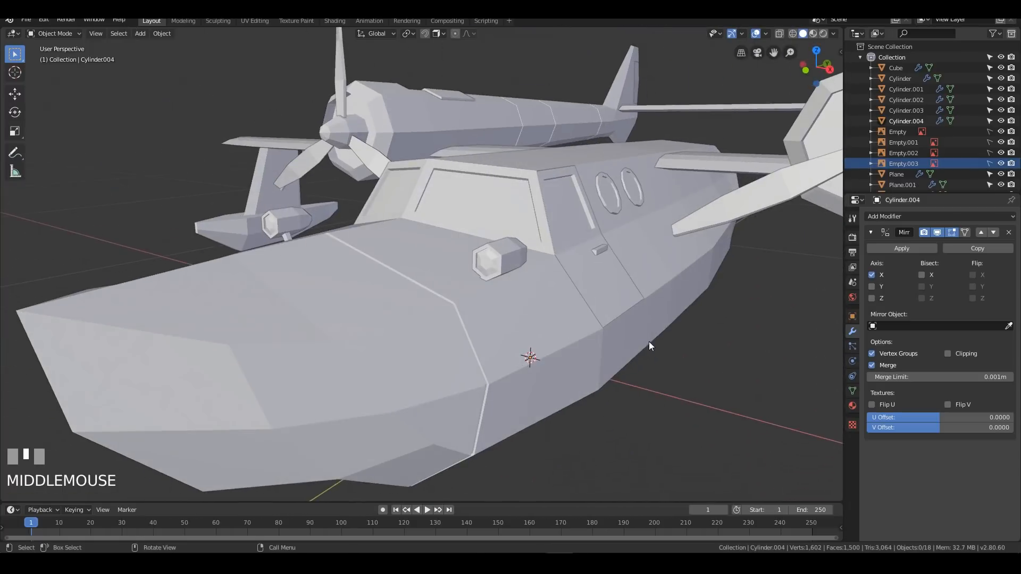
Step: Select the fuselage body and compare its rear end with the blueprint in the right wireframe view
{"action": "middle_click_drag", "start_coordinate": [441, 287], "coordinate": [477, 224]}
{"action": "scroll", "coordinate": [479, 296], "scroll_direction": "down", "scroll_amount": 2}
{"action": "left_click", "coordinate": [515, 273]}
{"action": "middle_click_drag", "start_coordinate": [514, 274], "coordinate": [640, 266]}
{"action": "key", "text": "KP_1"}
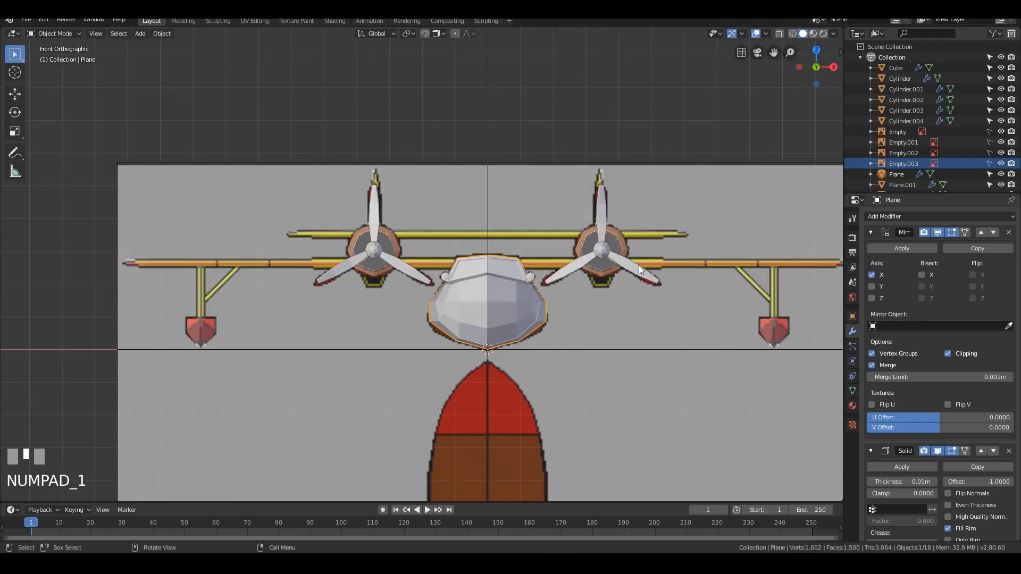
{"action": "key", "text": "KP_3"}
{"action": "key", "text": "z"}
{"action": "left_click", "coordinate": [563, 254]}
{"action": "middle_click_drag", "start_coordinate": [662, 302], "coordinate": [544, 269], "text": "shift"}
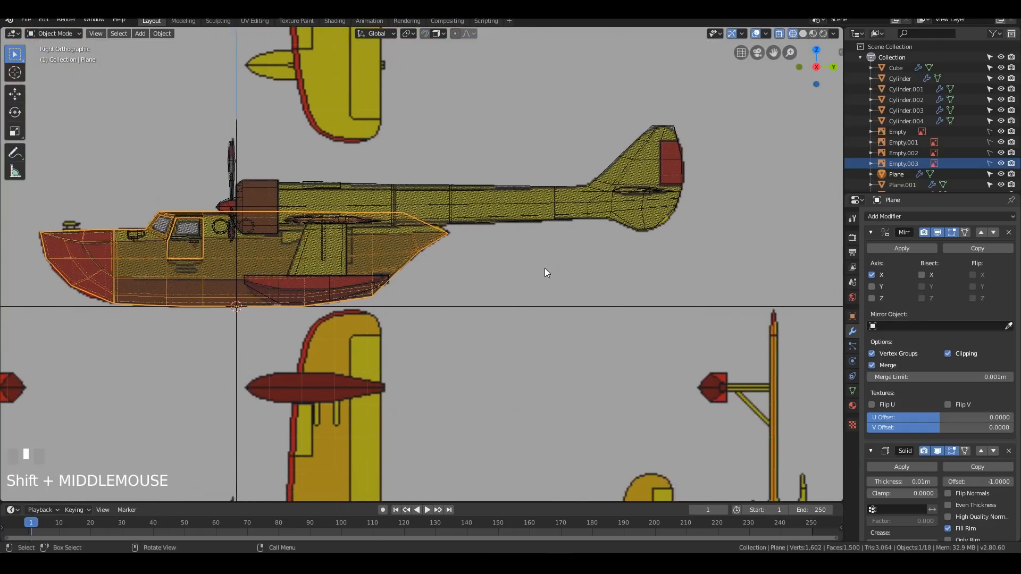
{"action": "scroll", "coordinate": [529, 262], "scroll_direction": "up", "scroll_amount": 4}
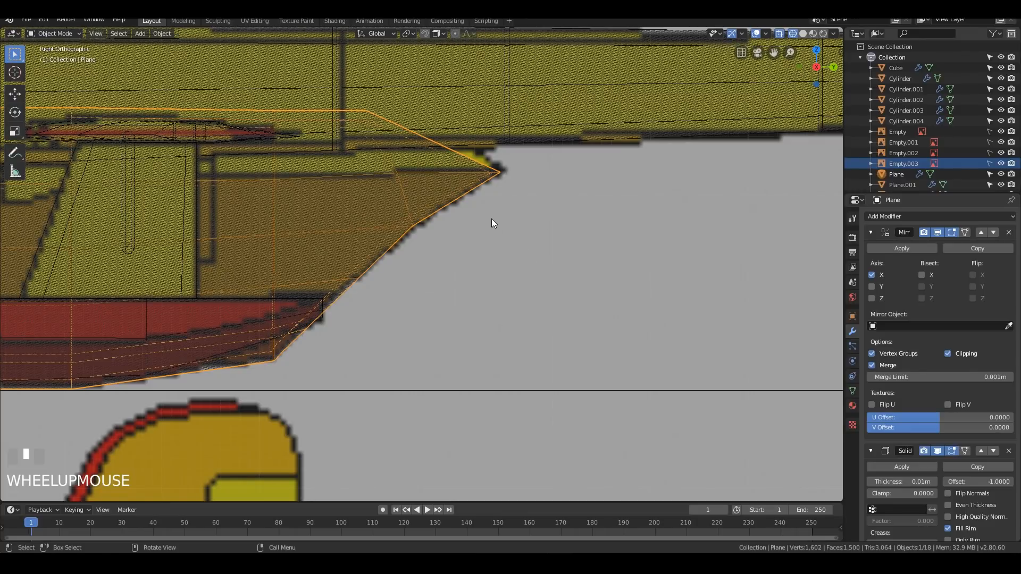
Step: Inset the fuselage's five rear side faces together by about 0.0049 m in Edit Mode
{"action": "mouse_move", "coordinate": [583, 178]}
{"action": "middle_mouse_down"}
{"action": "mouse_move", "coordinate": [542, 173]}
{"action": "mouse_move", "coordinate": [553, 176]}
{"action": "mouse_move", "coordinate": [540, 192]}
{"action": "mouse_move", "coordinate": [588, 178]}
{"action": "mouse_move", "coordinate": [423, 196]}
{"action": "middle_mouse_up"}
{"action": "key", "text": "z"}
{"action": "key", "text": "Tab"}
{"action": "left_click", "coordinate": [347, 301]}
{"action": "left_click", "coordinate": [319, 266], "text": "shift"}
{"action": "left_click", "coordinate": [324, 218], "text": "shift"}
{"action": "left_click", "coordinate": [366, 171], "text": "shift"}
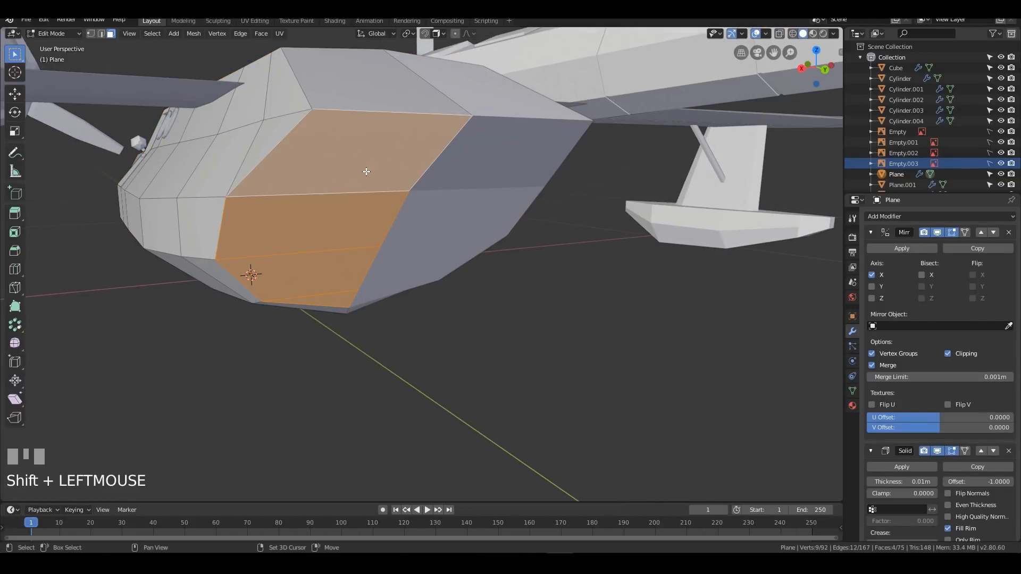
{"action": "left_click", "coordinate": [370, 94], "text": "shift"}
{"action": "middle_click_drag", "start_coordinate": [492, 164], "coordinate": [519, 264]}
{"action": "key", "text": "i"}
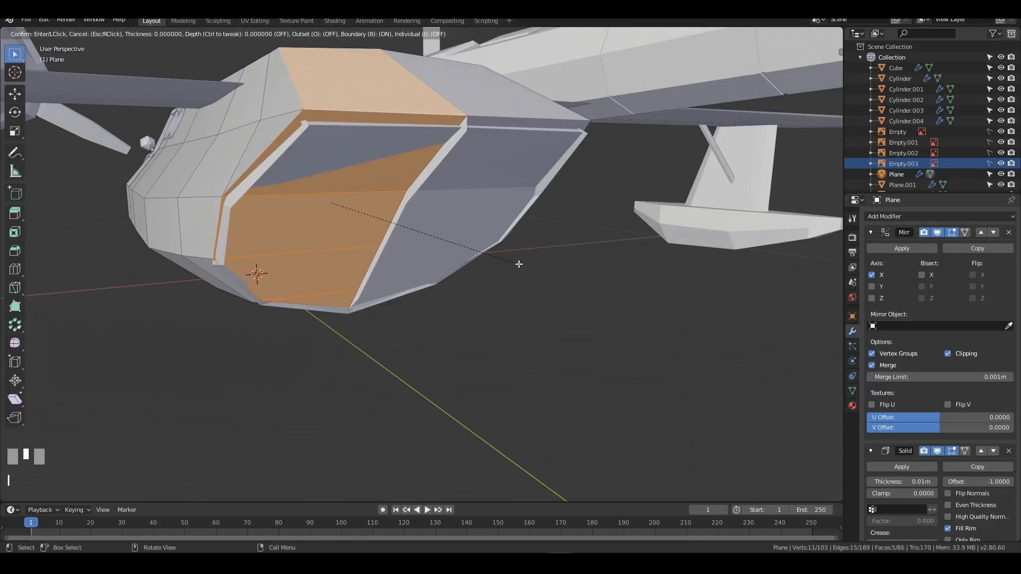
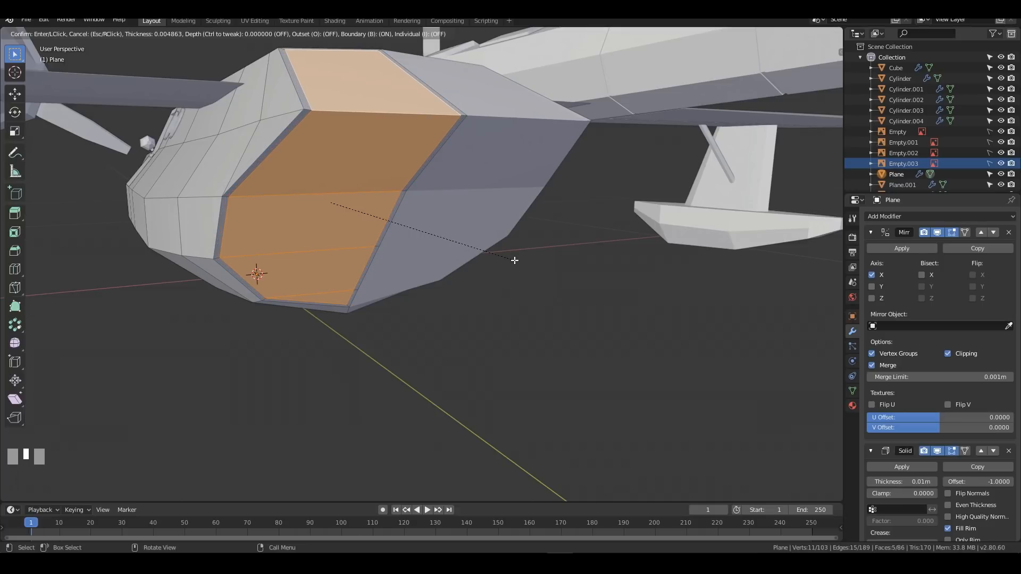
{"action": "left_click", "coordinate": [515, 260]}
Step: Delete the narrow inset strip faces running down the fuselage's centre seam at the rear
{"action": "middle_click_drag", "start_coordinate": [514, 260], "coordinate": [365, 111]}
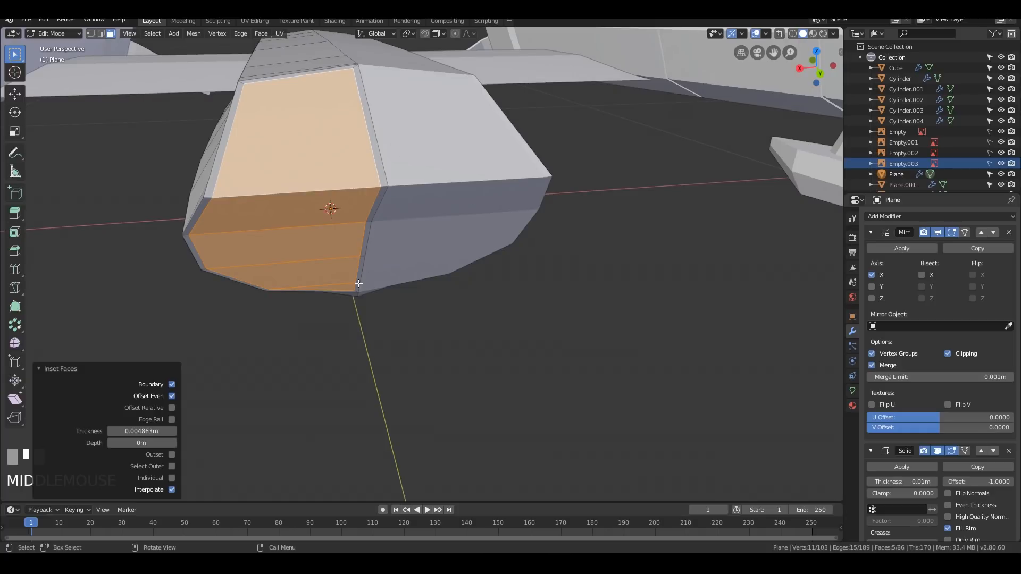
{"action": "left_click", "coordinate": [374, 147]}
{"action": "left_click", "coordinate": [375, 212], "text": "shift"}
{"action": "left_click", "coordinate": [365, 239], "text": "shift"}
{"action": "left_click", "coordinate": [359, 270], "text": "shift"}
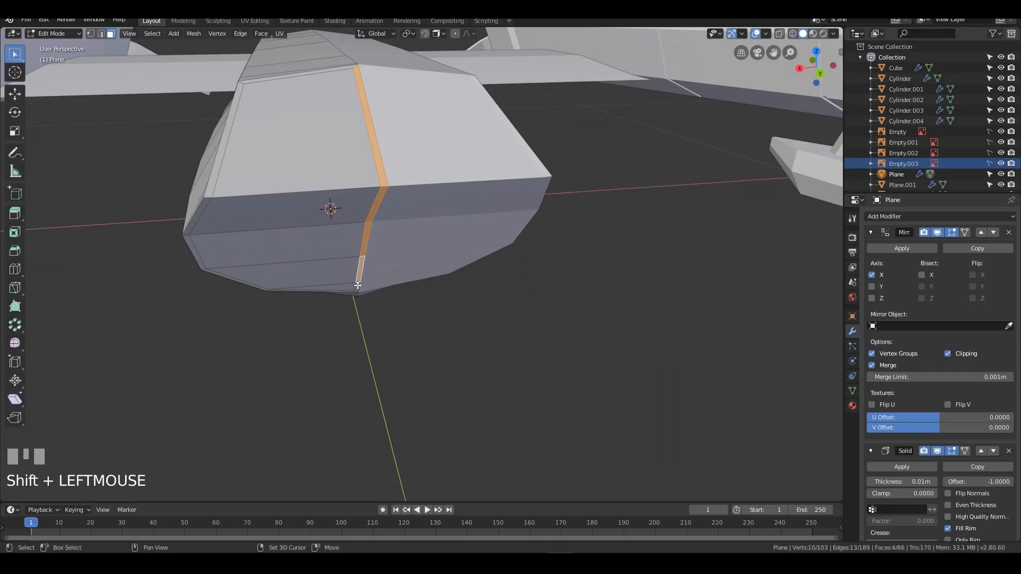
{"action": "key", "text": "x"}
{"action": "left_click", "coordinate": [399, 254]}
Step: Move the open edge path of the rear panel along X to close the gap at the mirror centreline
{"action": "key", "text": "2"}
{"action": "left_click", "coordinate": [363, 136]}
{"action": "left_click", "coordinate": [356, 287], "text": "ctrl"}
{"action": "middle_click_drag", "start_coordinate": [513, 239], "coordinate": [490, 222]}
{"action": "key", "text": "g"}
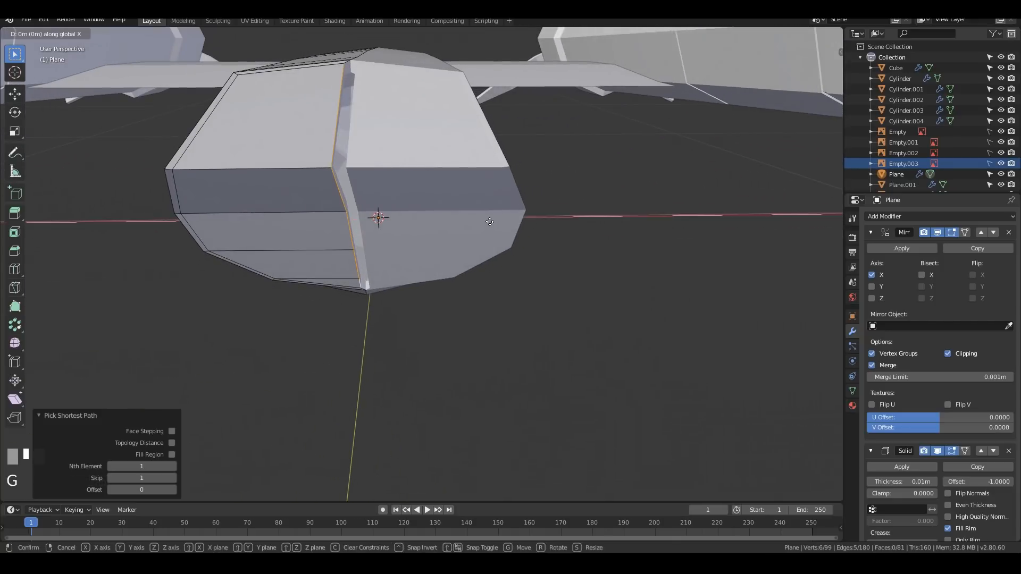
{"action": "key", "text": "x"}
{"action": "left_click", "coordinate": [606, 230]}
{"action": "key", "text": "Tab"}
{"action": "middle_click_drag", "start_coordinate": [351, 263], "coordinate": [294, 189]}
Step: Select the five inner faces of the rear fuselage panel
{"action": "key", "text": "Tab"}
{"action": "left_click", "coordinate": [312, 153]}
{"action": "key", "text": "3"}
{"action": "left_click", "coordinate": [318, 138]}
{"action": "left_click", "coordinate": [311, 180], "text": "shift"}
{"action": "left_click", "coordinate": [309, 234], "text": "shift"}
{"action": "left_click", "coordinate": [308, 276], "text": "shift"}
{"action": "left_click", "coordinate": [343, 296], "text": "shift"}
{"action": "middle_click_drag", "start_coordinate": [449, 291], "coordinate": [512, 328]}
{"action": "key", "text": "e"}
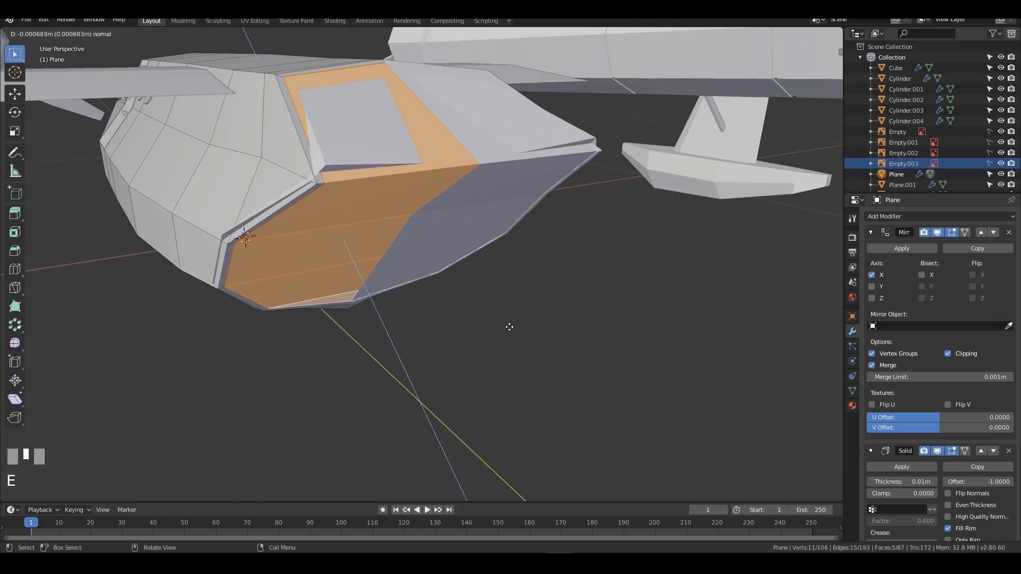
{"action": "key", "text": "Escape"}
{"action": "key", "text": "ctrl+z"}
Step: Extrude the rear panel faces along their normals by about 0.0035 m and leave Edit Mode
{"action": "key", "text": "alt+e"}
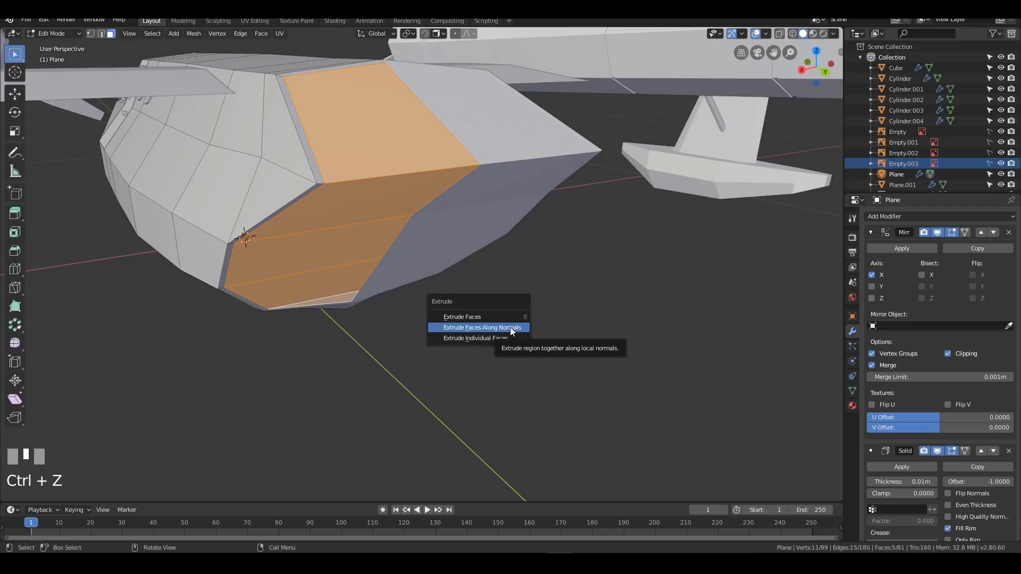
{"action": "left_click", "coordinate": [509, 327]}
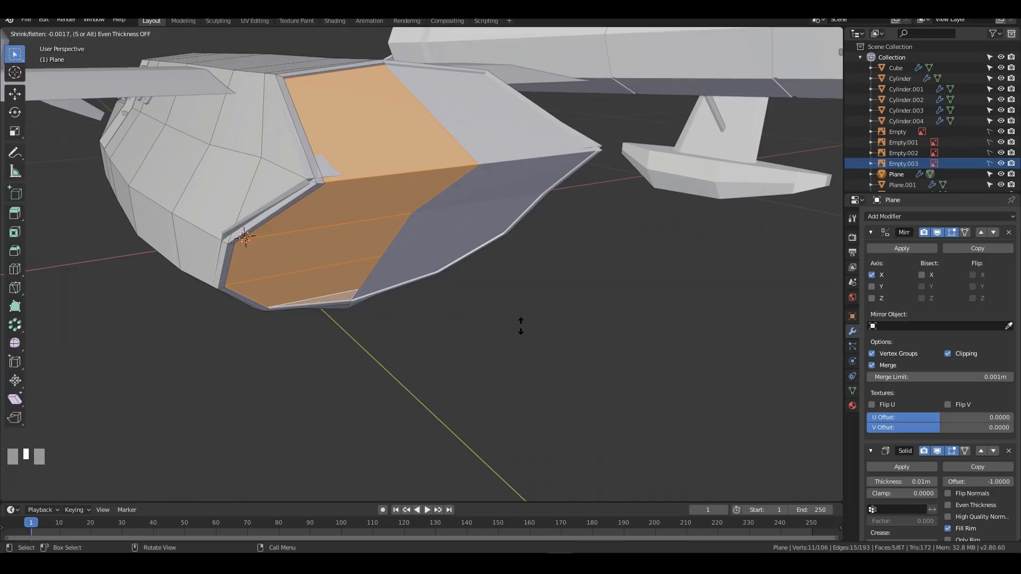
{"action": "left_click", "coordinate": [518, 325]}
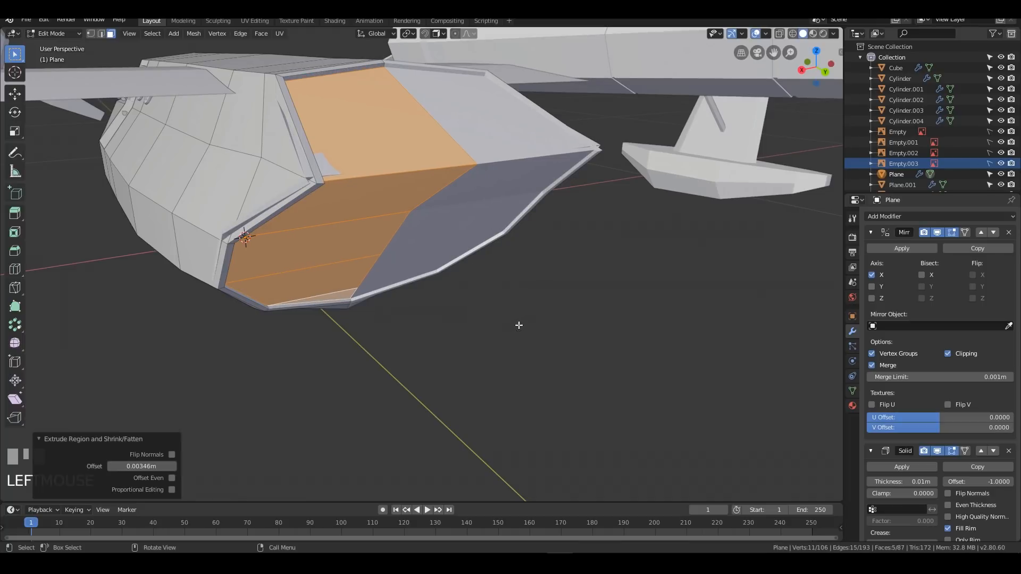
{"action": "key", "text": "Tab"}
{"action": "mouse_move", "coordinate": [212, 196]}
{"action": "middle_mouse_down"}
{"action": "mouse_move", "coordinate": [241, 195]}
{"action": "mouse_move", "coordinate": [220, 190]}
{"action": "middle_mouse_up"}
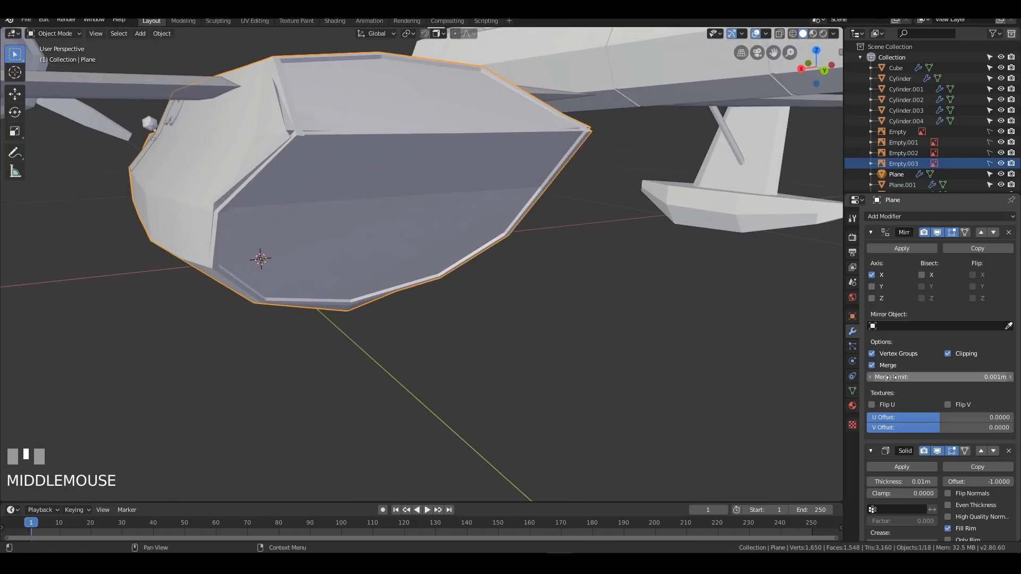
Step: Set the fuselage's Solidify thickness to 0.001 m
{"action": "scroll", "coordinate": [925, 478], "scroll_direction": "down", "scroll_amount": 2}
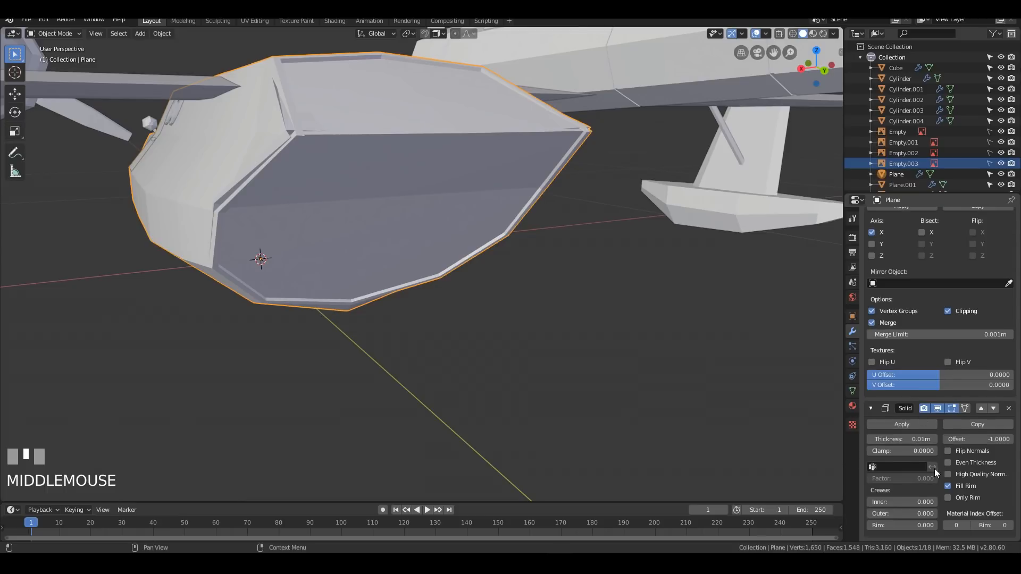
{"action": "left_click", "coordinate": [919, 443]}
{"action": "key", "text": "KP_Enter"}
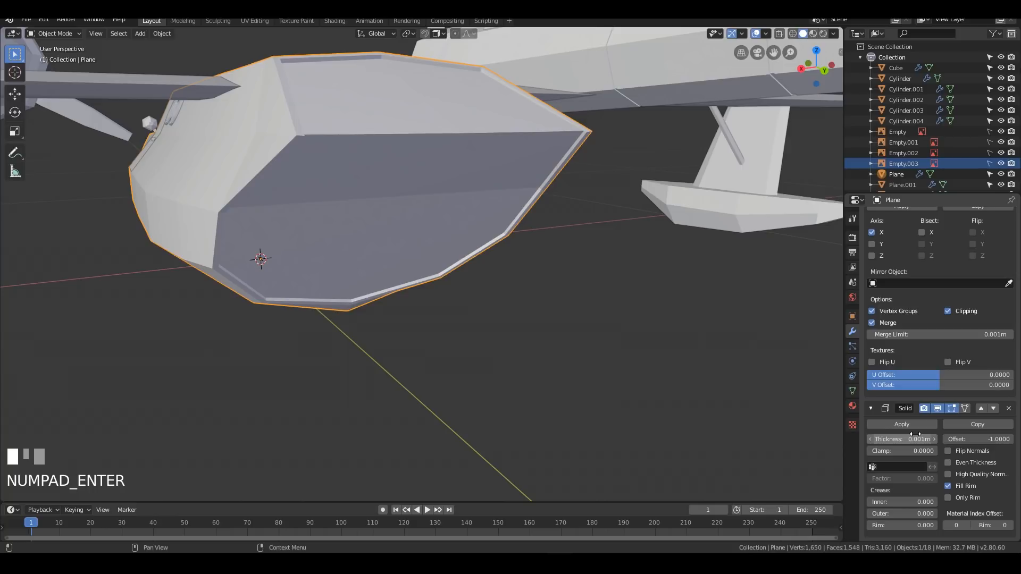
{"action": "left_click", "coordinate": [542, 285]}
{"action": "middle_click_drag", "start_coordinate": [442, 200], "coordinate": [403, 235]}
{"action": "scroll", "coordinate": [487, 227], "scroll_direction": "down", "scroll_amount": 4}
{"action": "scroll", "coordinate": [403, 235], "scroll_direction": "down", "scroll_amount": 3}
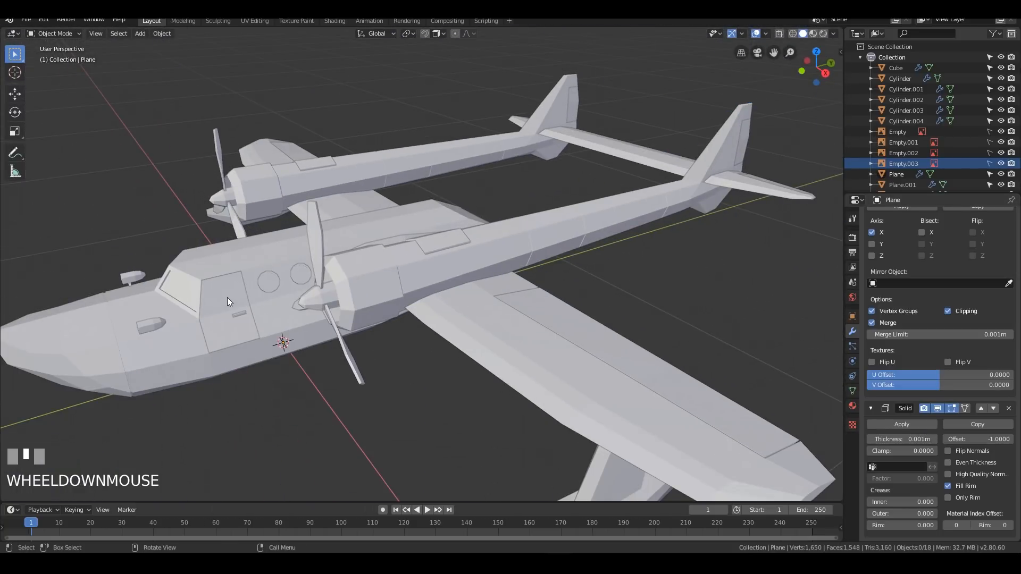
Step: Set the Solidify thickness of the cockpit door panel to 0.001 m
{"action": "left_click", "coordinate": [228, 302]}
{"action": "left_click", "coordinate": [914, 439]}
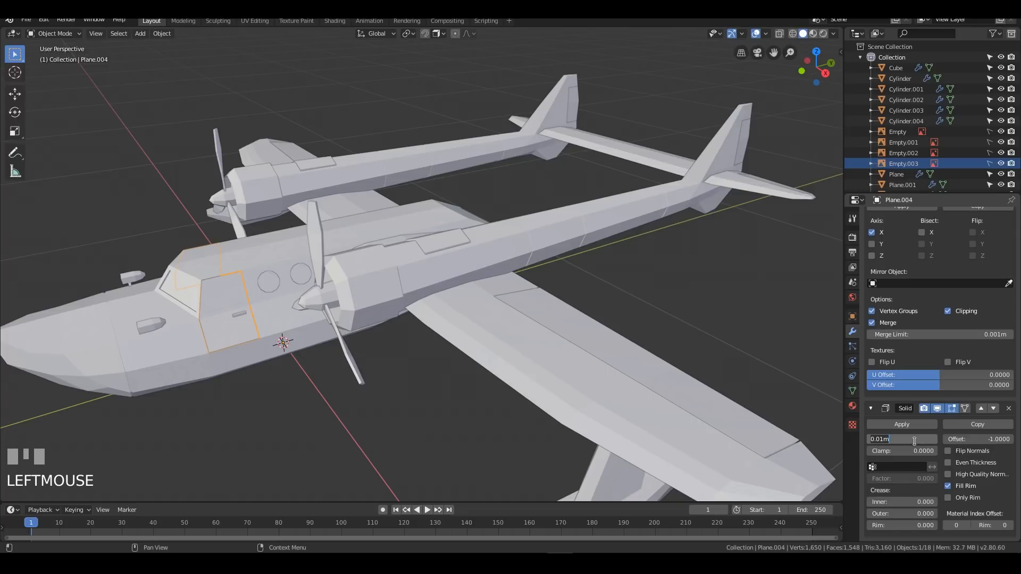
{"action": "type", "text": "0.001"}
{"action": "key", "text": "KP_Enter"}
{"action": "left_click", "coordinate": [366, 391]}
{"action": "middle_click_drag", "start_coordinate": [366, 391], "coordinate": [416, 374]}
Step: Check the whole seaplane from several angles and save the file
{"action": "scroll", "coordinate": [440, 321], "scroll_direction": "up", "scroll_amount": 6}
{"action": "middle_click_drag", "start_coordinate": [607, 333], "coordinate": [544, 282]}
{"action": "scroll", "coordinate": [497, 361], "scroll_direction": "down", "scroll_amount": 6}
{"action": "scroll", "coordinate": [513, 330], "scroll_direction": "down", "scroll_amount": 3}
{"action": "scroll", "coordinate": [534, 303], "scroll_direction": "up", "scroll_amount": 3}
{"action": "key", "text": "ctrl+s"}
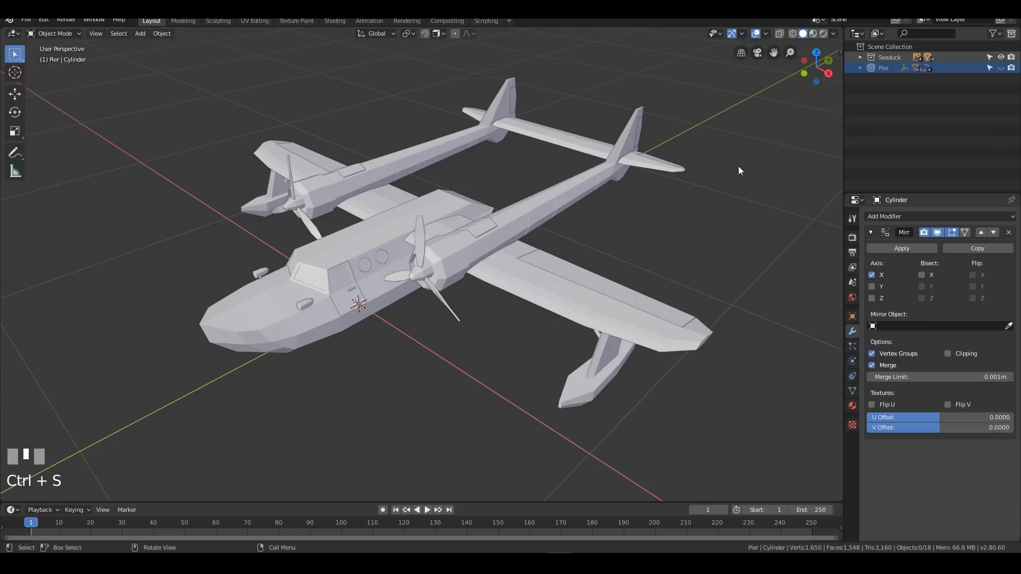
Step: Hide the Seaduck collection and show the Pier collection
{"action": "left_click", "coordinate": [1001, 57]}
{"action": "scroll", "coordinate": [719, 180], "scroll_direction": "down", "scroll_amount": 2}
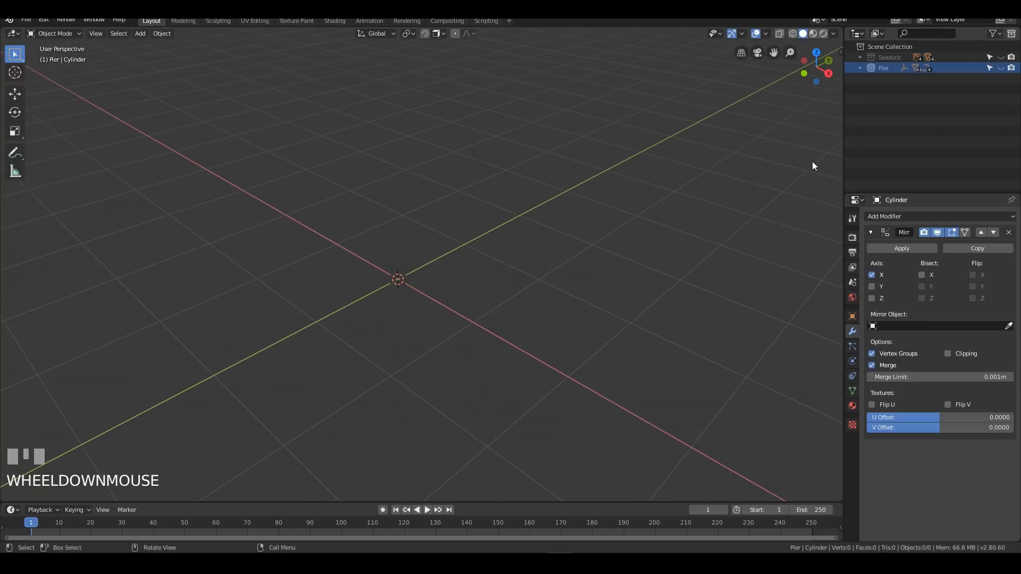
{"action": "left_click", "coordinate": [1001, 67]}
{"action": "scroll", "coordinate": [379, 243], "scroll_direction": "down", "scroll_amount": 3}
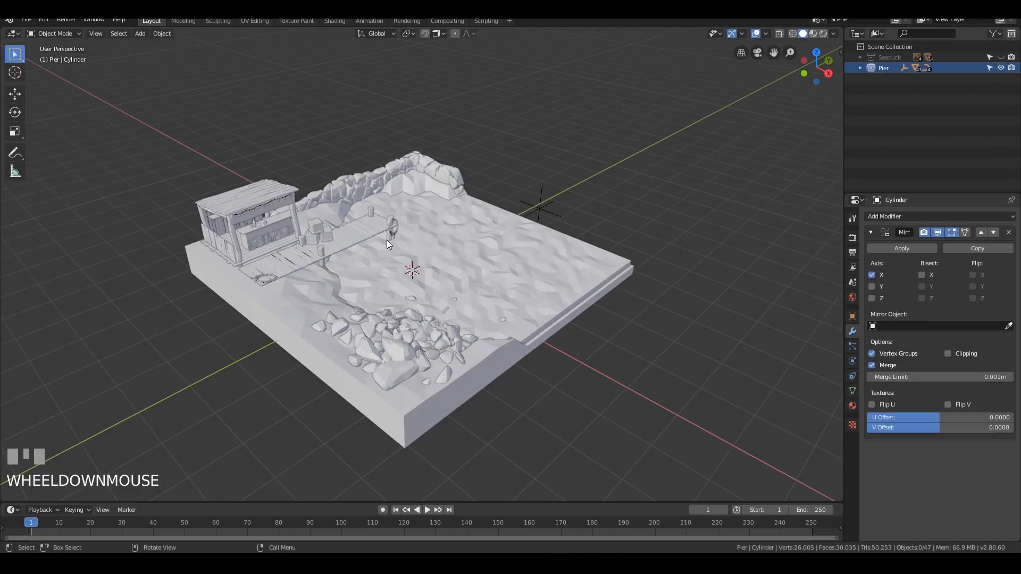
Step: Examine the pier scene's hut, dock, rocks and water surface from several angles
{"action": "scroll", "coordinate": [380, 243], "scroll_direction": "up", "scroll_amount": 3}
{"action": "middle_click_drag", "start_coordinate": [432, 223], "coordinate": [383, 153]}
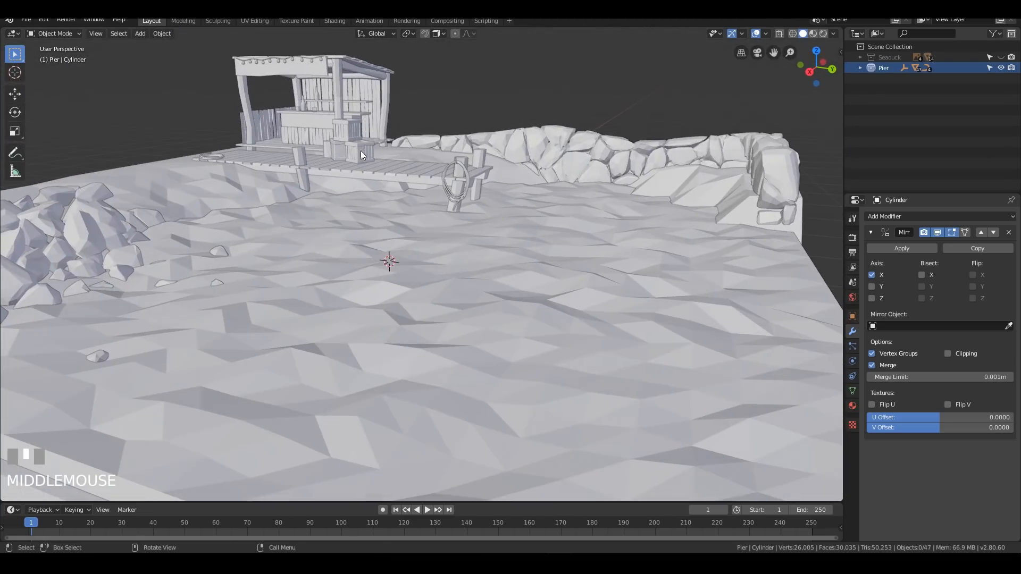
{"action": "scroll", "coordinate": [300, 195], "scroll_direction": "down", "scroll_amount": 3}
{"action": "middle_click_drag", "start_coordinate": [300, 194], "coordinate": [43, 226]}
{"action": "scroll", "coordinate": [375, 244], "scroll_direction": "down", "scroll_amount": 3}
{"action": "scroll", "coordinate": [501, 257], "scroll_direction": "up", "scroll_amount": 2}
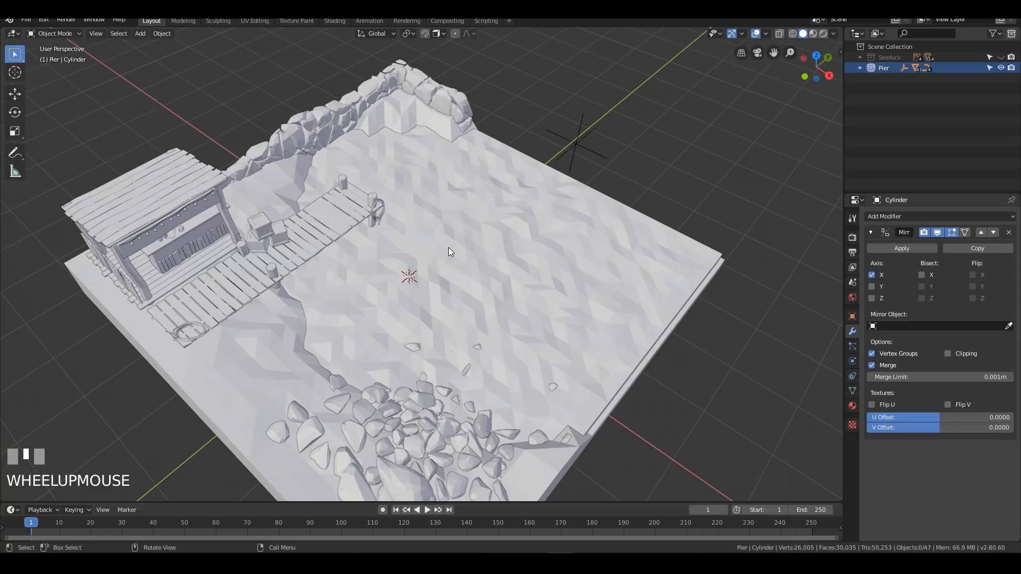
{"action": "middle_click_drag", "start_coordinate": [458, 269], "coordinate": [525, 227]}
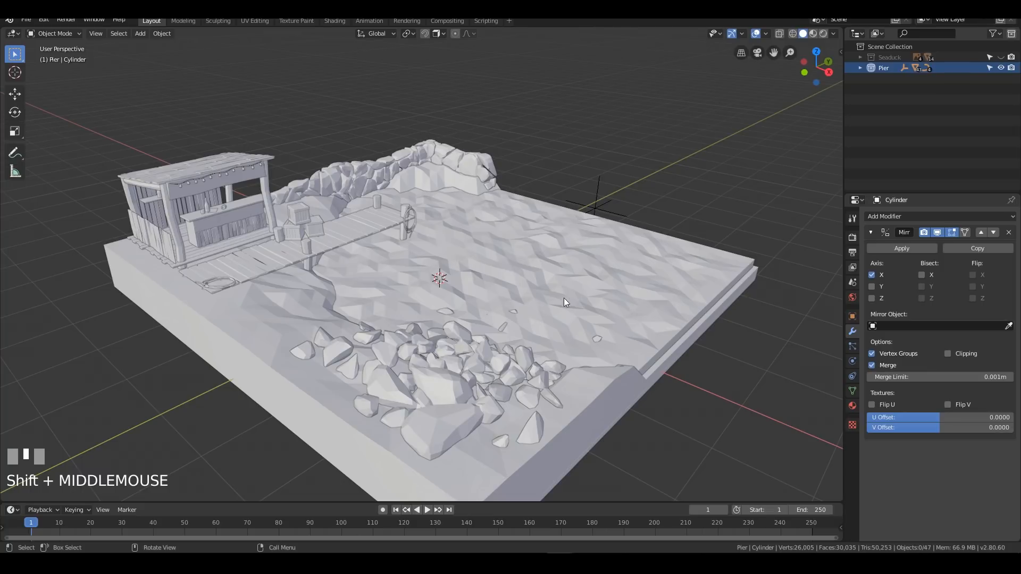
{"action": "scroll", "coordinate": [588, 143], "scroll_direction": "down", "scroll_amount": 3}
{"action": "middle_click_drag", "start_coordinate": [588, 143], "coordinate": [500, 201]}
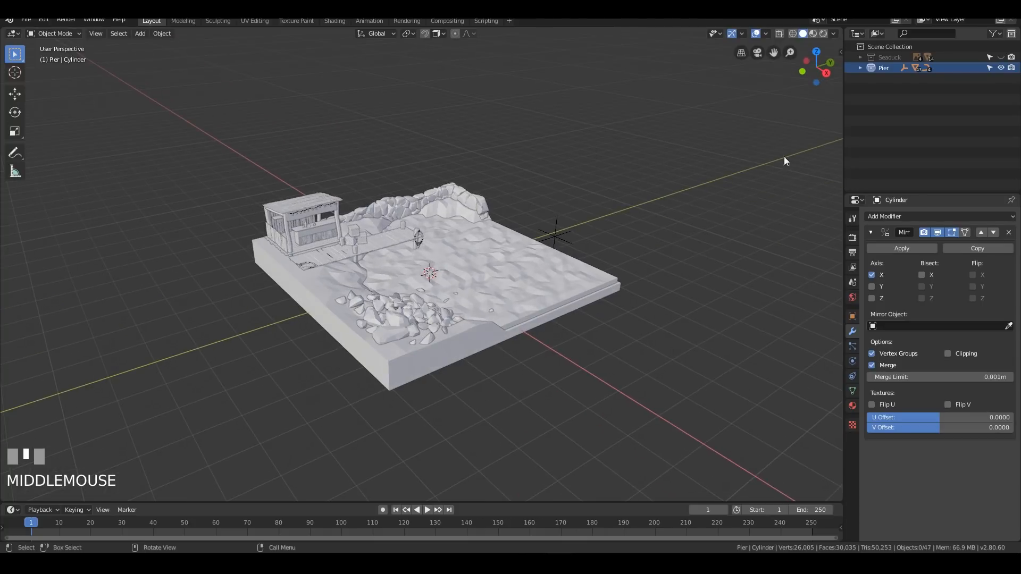
Step: Show the Seaduck collection alongside the pier and make it the active collection
{"action": "left_click", "coordinate": [1001, 57]}
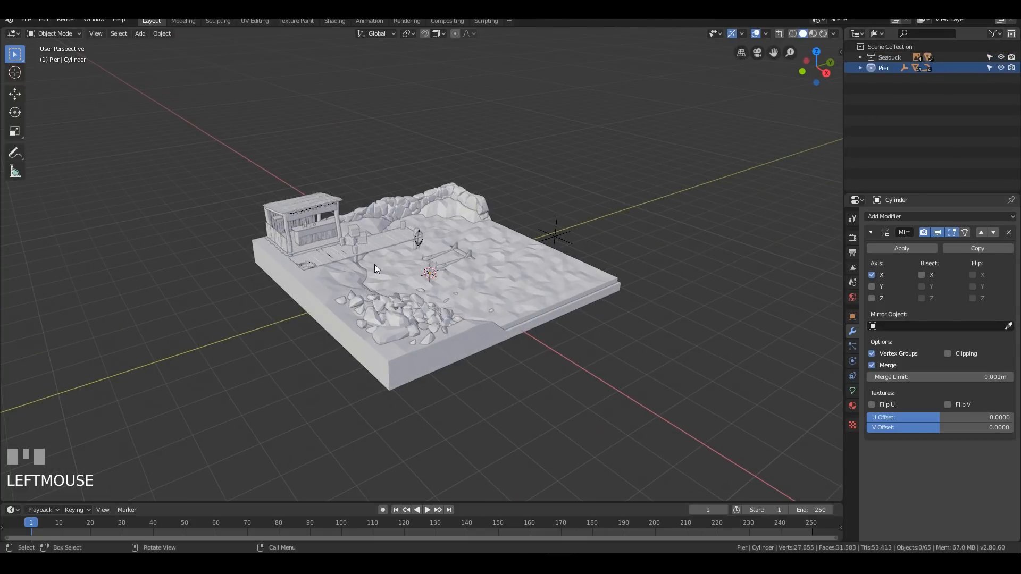
{"action": "left_click", "coordinate": [890, 57]}
{"action": "key", "text": "a"}
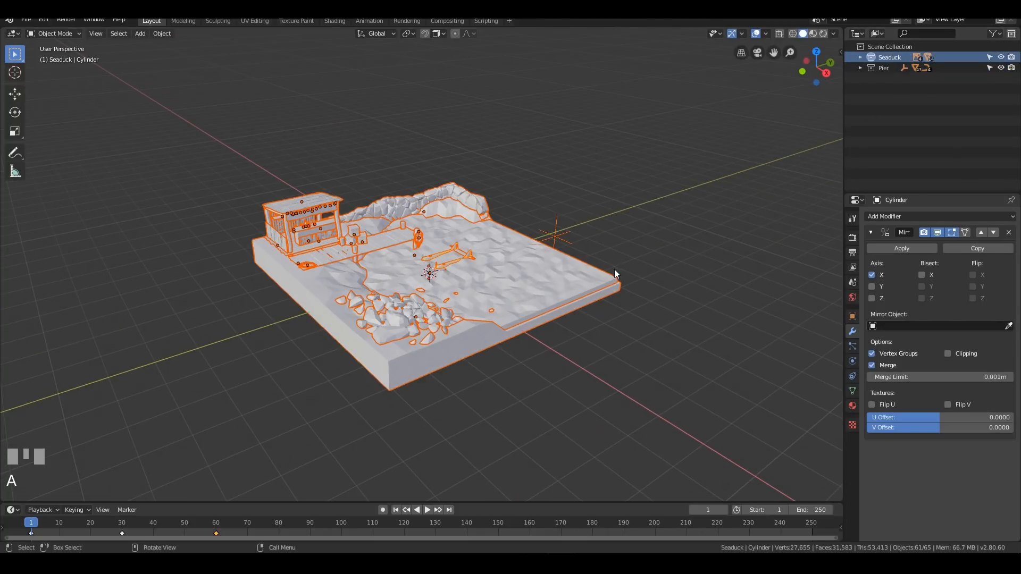
{"action": "left_click", "coordinate": [787, 115]}
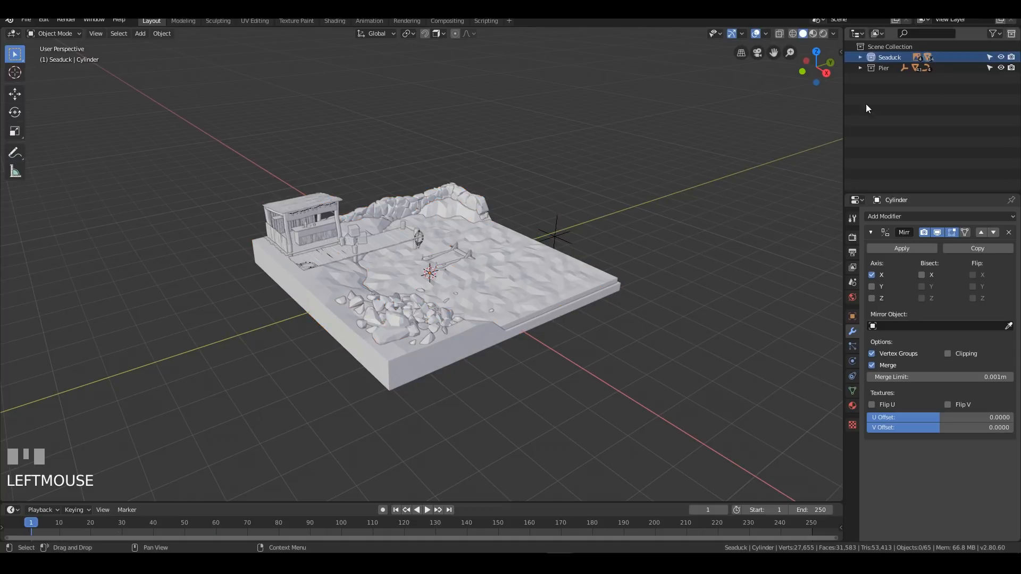
Step: Make the Pier collection unselectable and select all the seaplane's objects
{"action": "left_click", "coordinate": [989, 68]}
{"action": "left_click", "coordinate": [861, 57]}
{"action": "left_click", "coordinate": [860, 57]}
{"action": "key", "text": "a"}
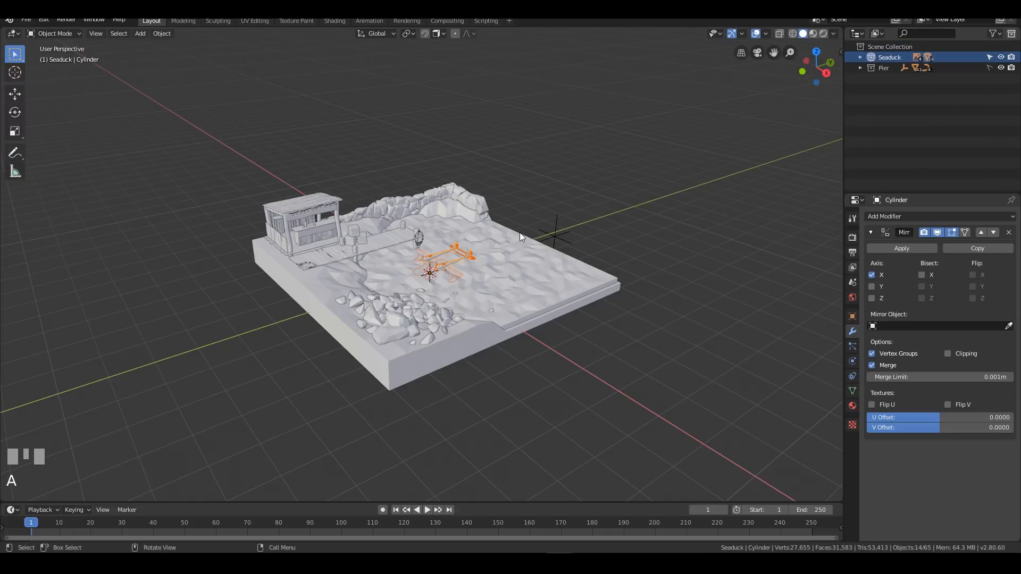
Step: Scale the selected seaplane objects up uniformly by about 2.582
{"action": "middle_click_drag", "start_coordinate": [554, 282], "coordinate": [561, 280]}
{"action": "scroll", "coordinate": [561, 280], "scroll_direction": "up", "scroll_amount": 4}
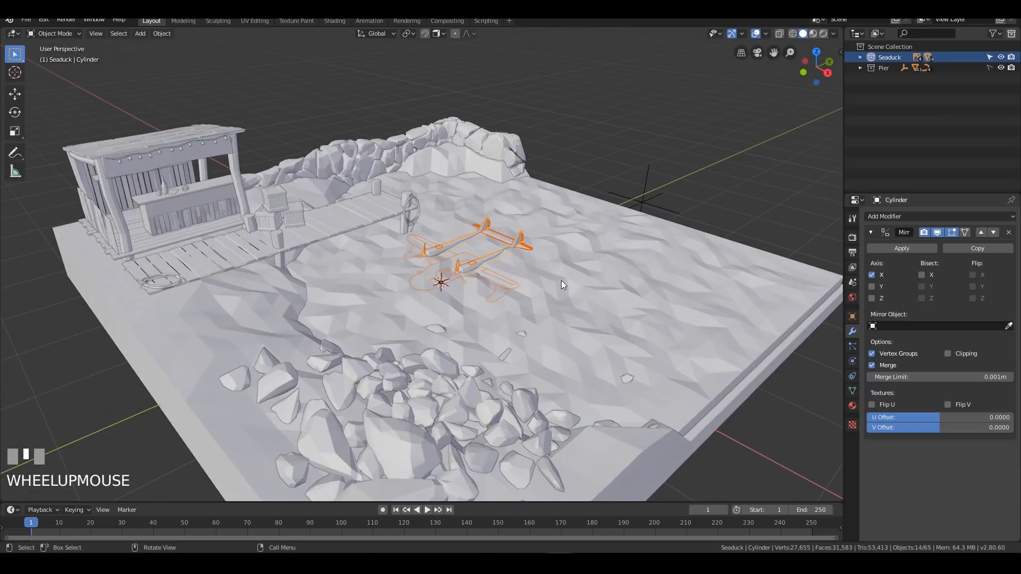
{"action": "key", "text": "s"}
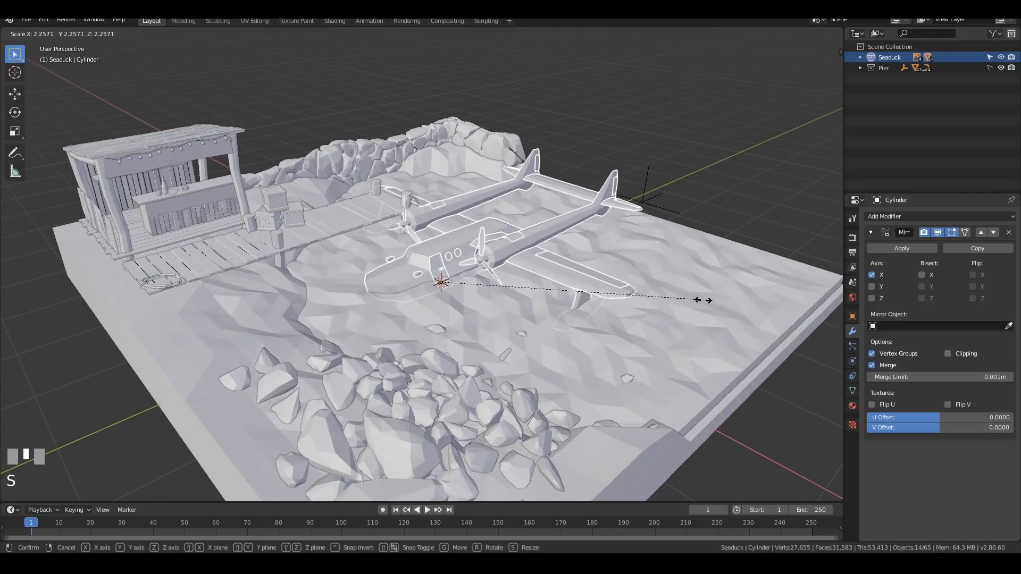
{"action": "left_click", "coordinate": [739, 322]}
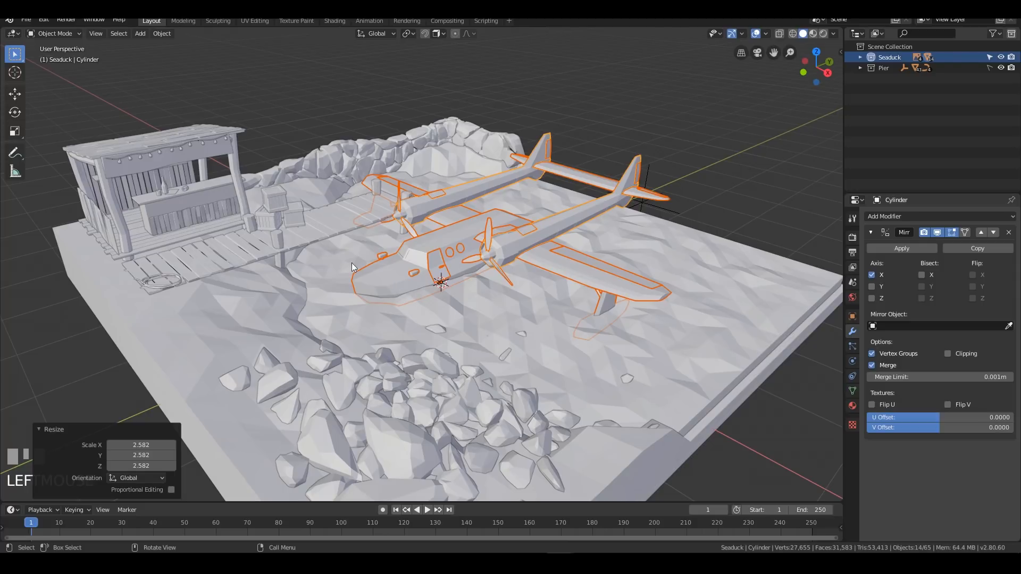
Step: Parent all the seaplane parts to the fuselage with Object (Keep Transform)
{"action": "left_click", "coordinate": [431, 239], "text": "shift"}
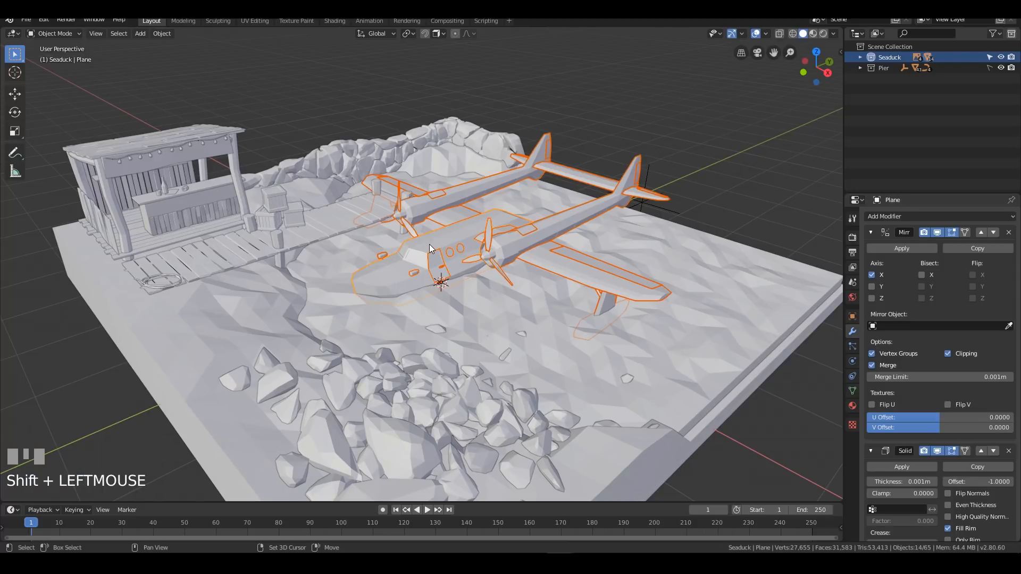
{"action": "key", "text": "ctrl+p"}
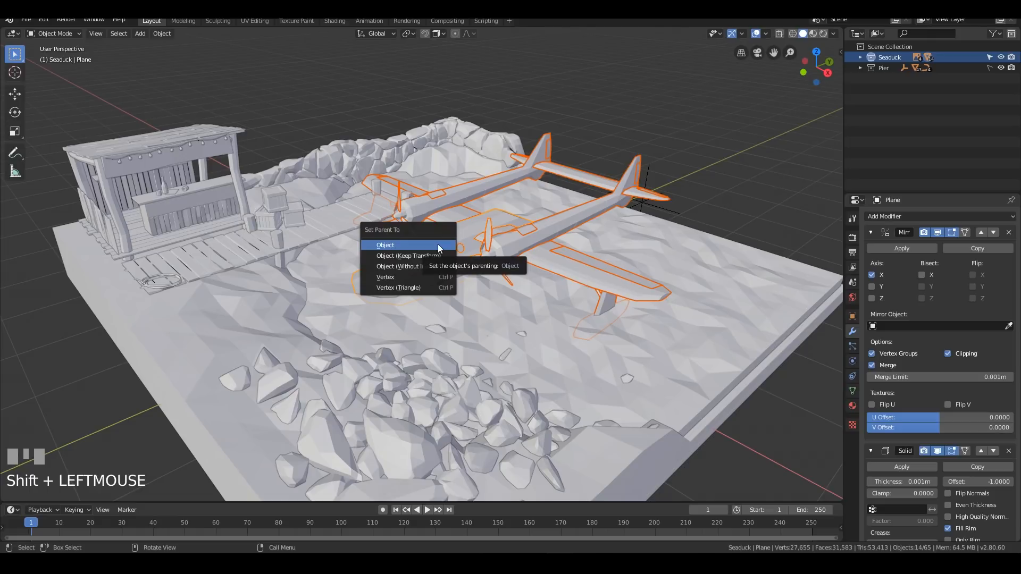
{"action": "left_click", "coordinate": [423, 255]}
{"action": "middle_click_drag", "start_coordinate": [515, 229], "coordinate": [494, 256]}
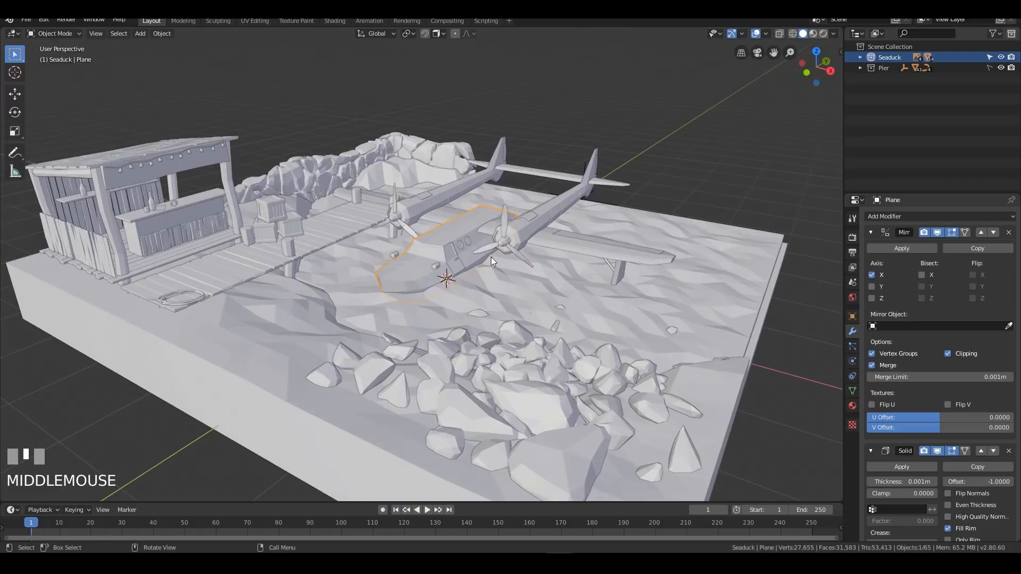
Step: Try rotating the fuselage freely to check that its parented parts follow
{"action": "left_click", "coordinate": [495, 256]}
{"action": "key", "text": "r"}
{"action": "key", "text": "r"}
{"action": "right_click", "coordinate": [577, 282]}
{"action": "middle_click_drag", "start_coordinate": [601, 257], "coordinate": [581, 319]}
Step: Raise the seaplane along Z by about 0.188 m relative to the water
{"action": "key", "text": "g"}
{"action": "key", "text": "z"}
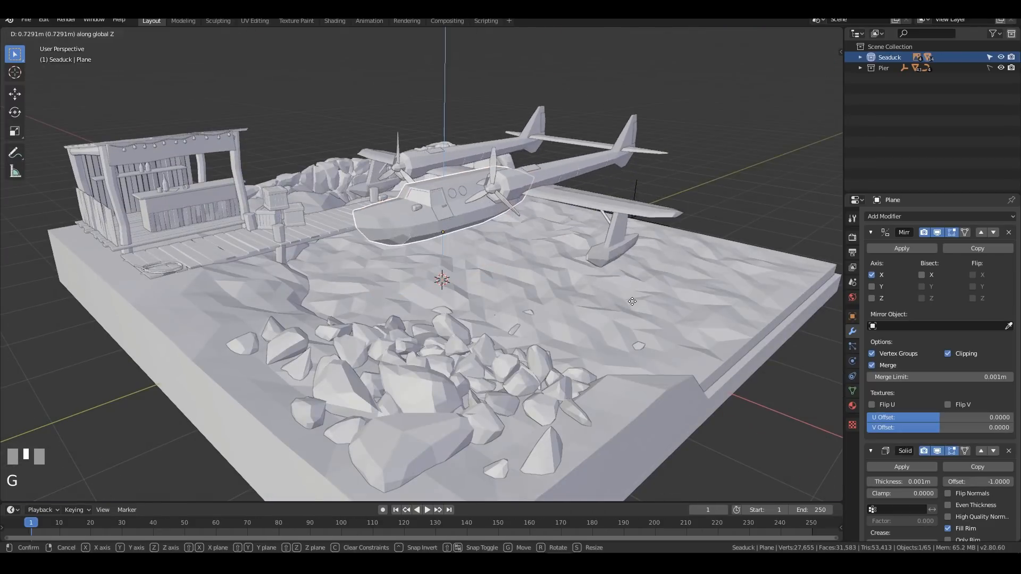
{"action": "left_click", "coordinate": [628, 303]}
Step: Scale the seaplane up uniformly by about 1.561 and rotate it about the Z axis by about -18.6°
{"action": "mouse_move", "coordinate": [630, 277]}
{"action": "middle_mouse_down"}
{"action": "mouse_move", "coordinate": [630, 295]}
{"action": "mouse_move", "coordinate": [659, 283]}
{"action": "mouse_move", "coordinate": [621, 275]}
{"action": "middle_mouse_up"}
{"action": "scroll", "coordinate": [660, 282], "scroll_direction": "down", "scroll_amount": 3}
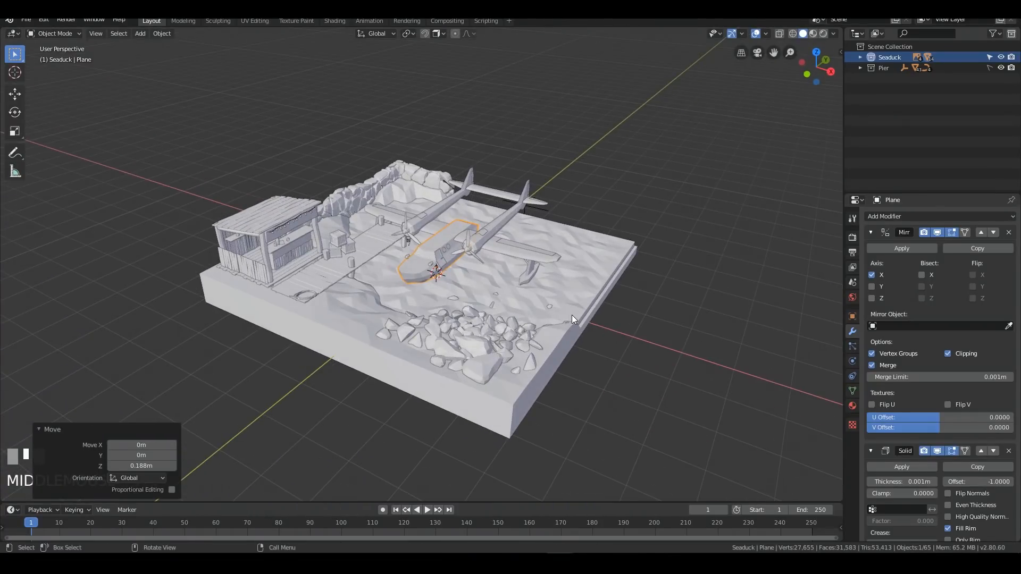
{"action": "key", "text": "s"}
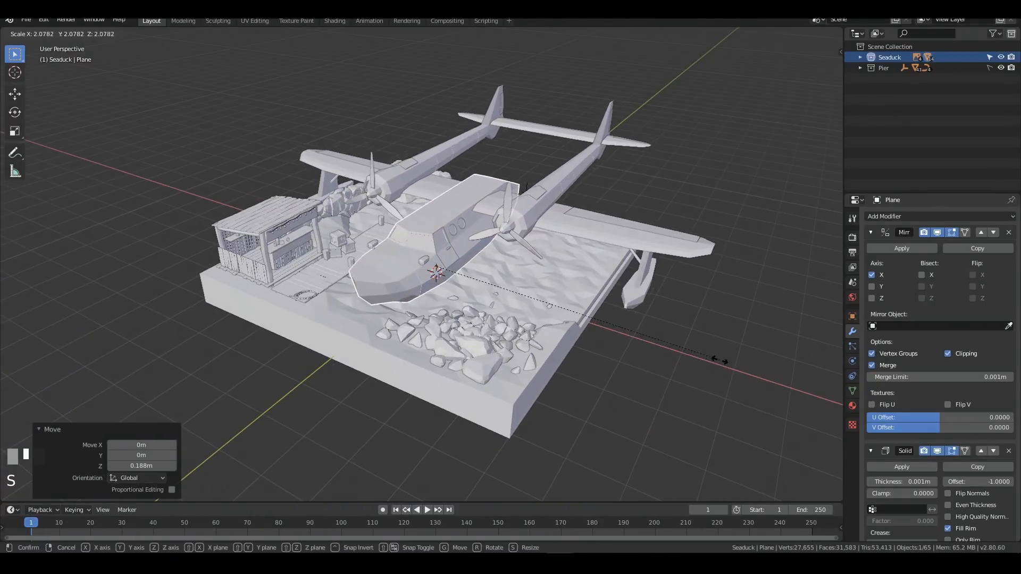
{"action": "left_click", "coordinate": [659, 314]}
{"action": "middle_click_drag", "start_coordinate": [659, 314], "coordinate": [565, 234]}
{"action": "key", "text": "r"}
{"action": "key", "text": "z"}
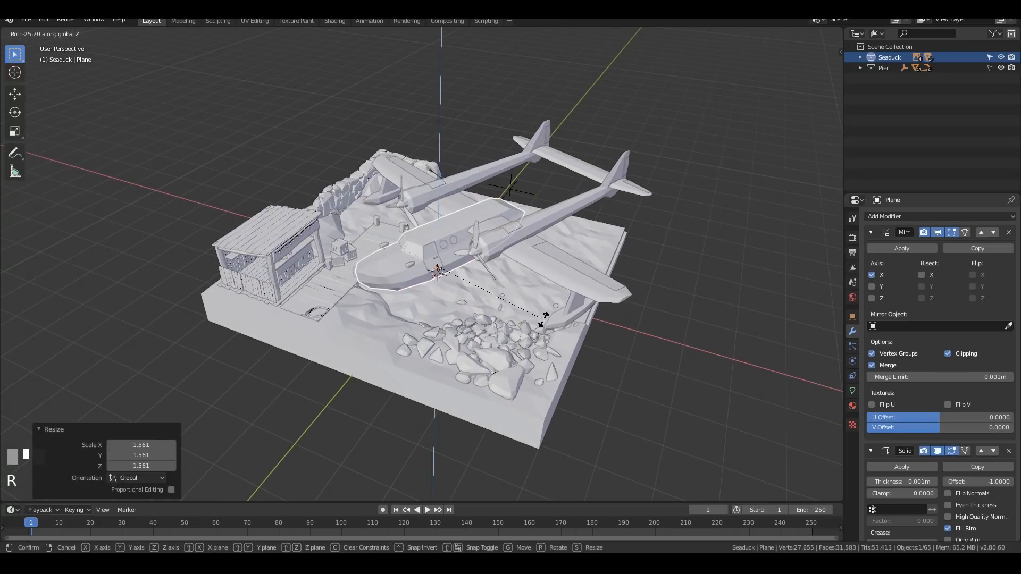
{"action": "left_click", "coordinate": [532, 301]}
Step: Shift the seaplane horizontally over the water by about 0.162 m in X and 0.564 m in Y, keeping its height
{"action": "mouse_move", "coordinate": [532, 301]}
{"action": "middle_mouse_down", "text": "shift"}
{"action": "mouse_move", "coordinate": [553, 279]}
{"action": "mouse_move", "coordinate": [546, 306]}
{"action": "middle_mouse_up", "text": "shift"}
{"action": "scroll", "coordinate": [553, 276], "scroll_direction": "up", "scroll_amount": 4}
{"action": "middle_click_drag", "start_coordinate": [531, 257], "coordinate": [511, 240], "text": "shift"}
{"action": "key", "text": "g"}
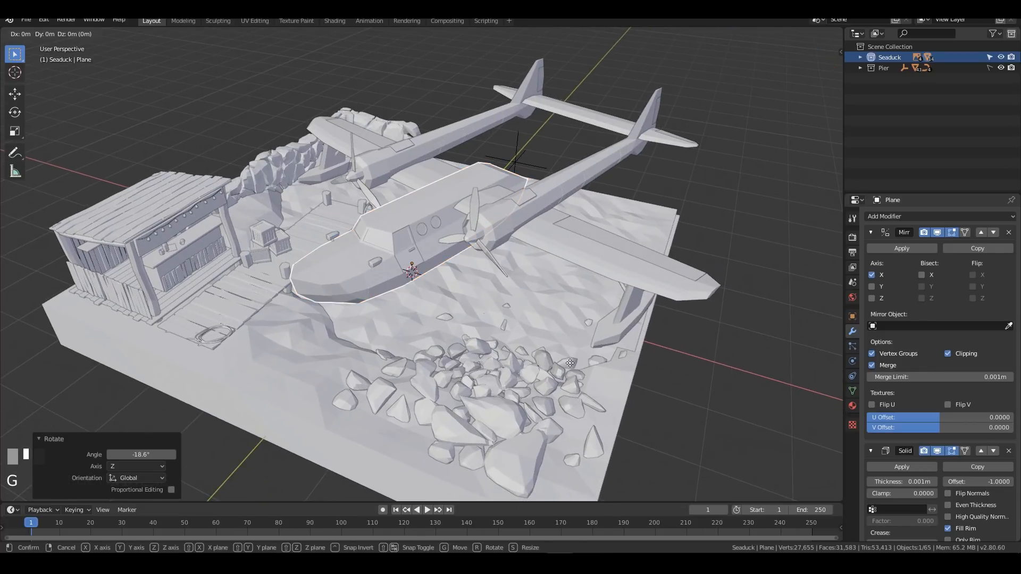
{"action": "key", "text": "z"}
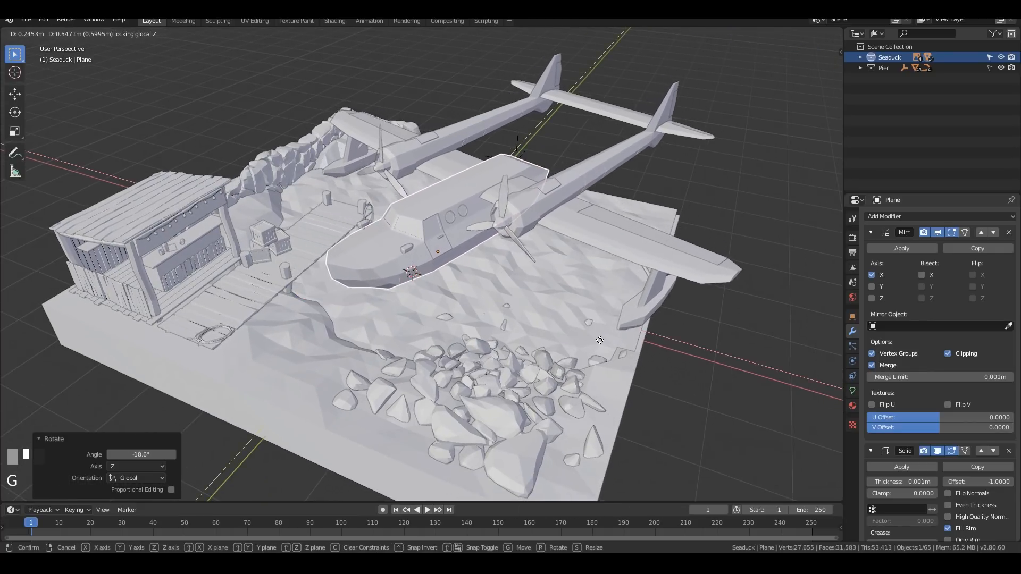
{"action": "left_click", "coordinate": [458, 282]}
{"action": "mouse_move", "coordinate": [458, 281]}
{"action": "middle_mouse_down"}
{"action": "mouse_move", "coordinate": [605, 253]}
{"action": "mouse_move", "coordinate": [624, 264]}
{"action": "mouse_move", "coordinate": [570, 276]}
{"action": "mouse_move", "coordinate": [450, 277]}
{"action": "mouse_move", "coordinate": [450, 266]}
{"action": "mouse_move", "coordinate": [430, 262]}
{"action": "mouse_move", "coordinate": [458, 272]}
{"action": "middle_mouse_up"}
{"action": "scroll", "coordinate": [502, 244], "scroll_direction": "down", "scroll_amount": 3}
{"action": "middle_click_drag", "start_coordinate": [502, 244], "coordinate": [565, 225]}
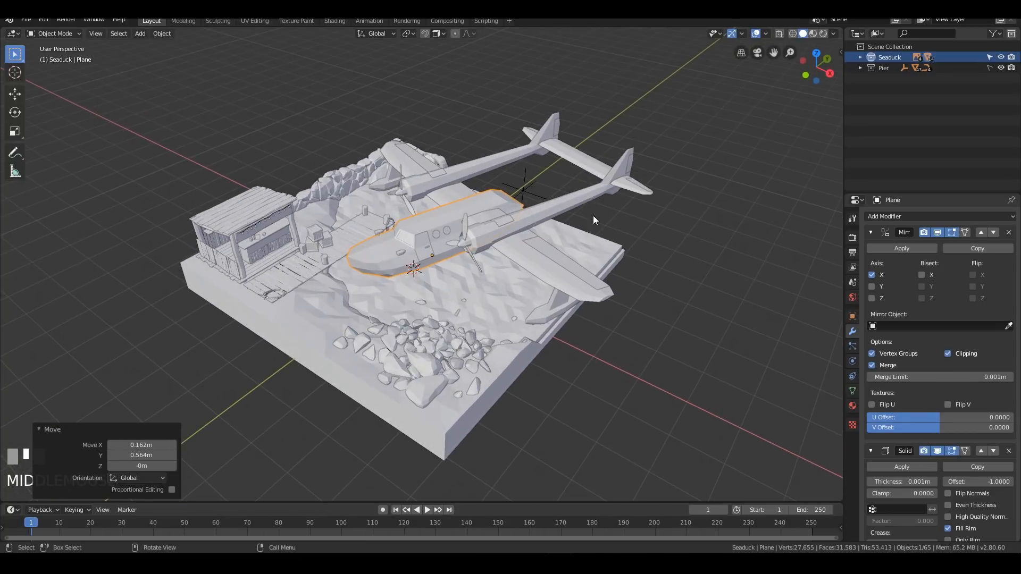
Step: Make the Pier collection selectable and the Seaduck collection unselectable
{"action": "scroll", "coordinate": [604, 224], "scroll_direction": "down", "scroll_amount": 2}
{"action": "scroll", "coordinate": [576, 232], "scroll_direction": "up", "scroll_amount": 3}
{"action": "middle_click_drag", "start_coordinate": [356, 163], "coordinate": [264, 291]}
{"action": "left_click", "coordinate": [231, 278]}
{"action": "left_click", "coordinate": [222, 279]}
{"action": "left_click", "coordinate": [1000, 57]}
{"action": "left_click", "coordinate": [998, 58]}
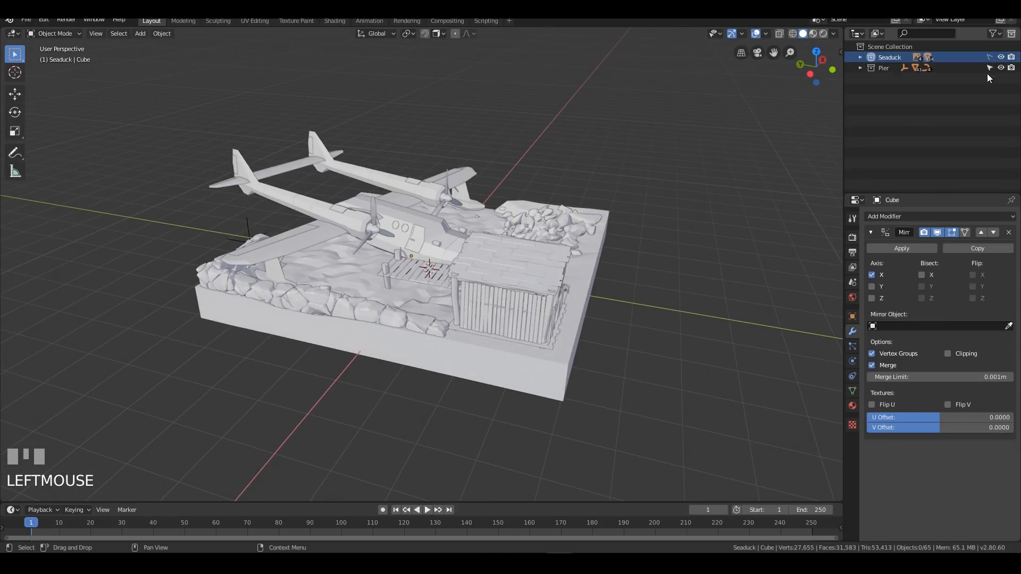
Step: Select the rock wall along the scene's back edge and hide the Moor.001 object within the Pier collection
{"action": "left_click", "coordinate": [295, 294]}
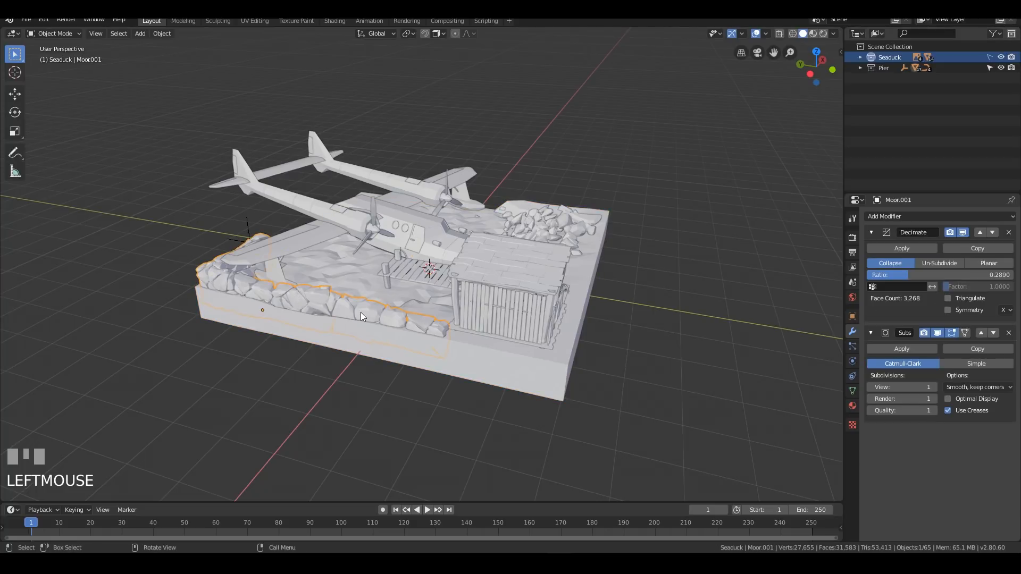
{"action": "left_click", "coordinate": [861, 68]}
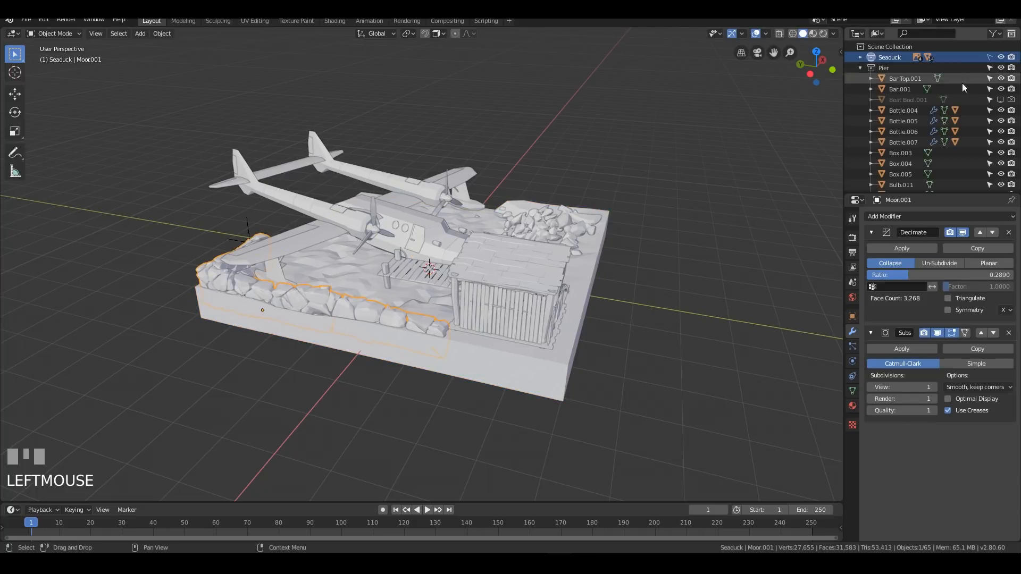
{"action": "scroll", "coordinate": [975, 98], "scroll_direction": "down", "scroll_amount": 8}
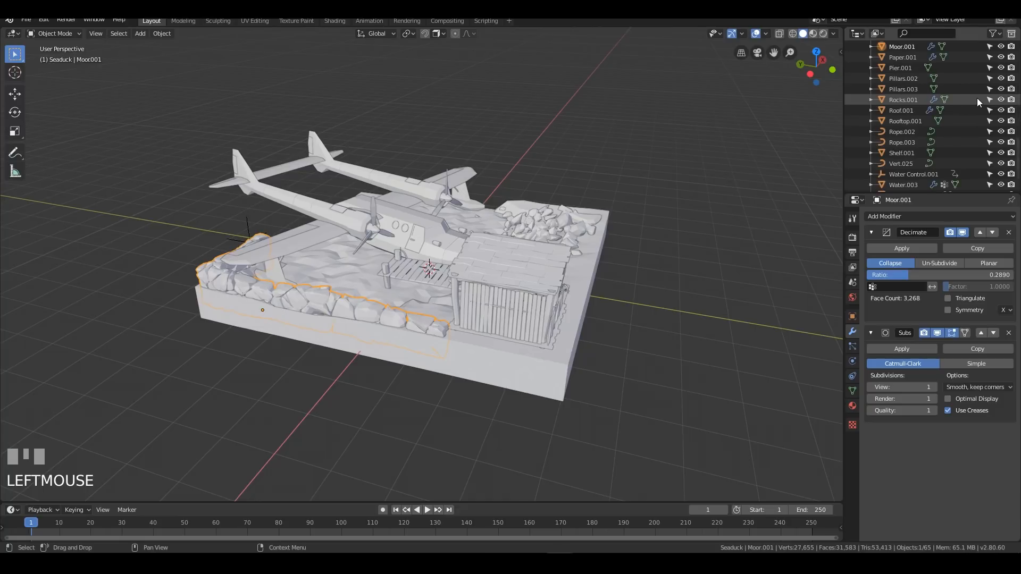
{"action": "scroll", "coordinate": [977, 97], "scroll_direction": "up", "scroll_amount": 6}
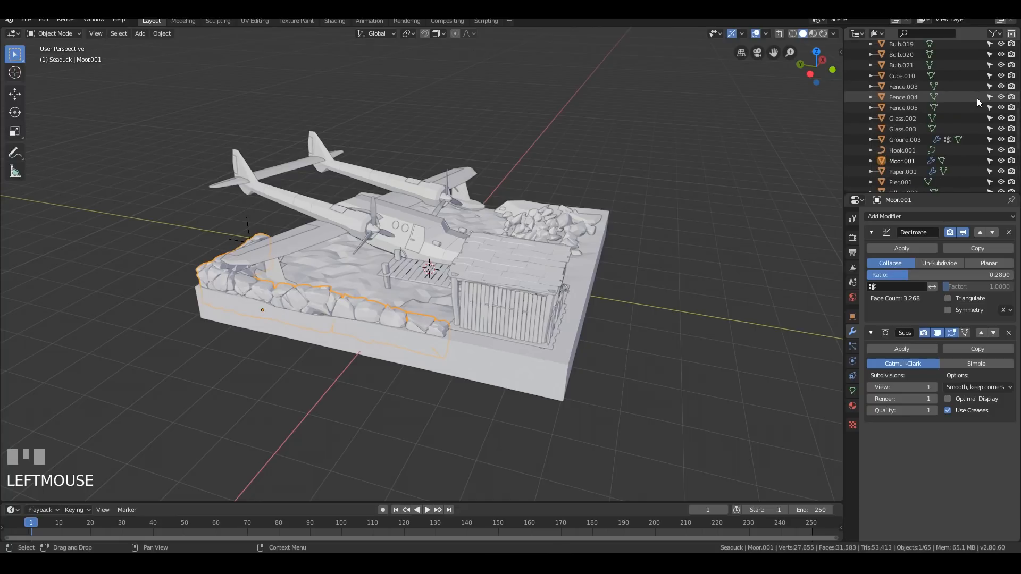
{"action": "left_click", "coordinate": [1001, 161]}
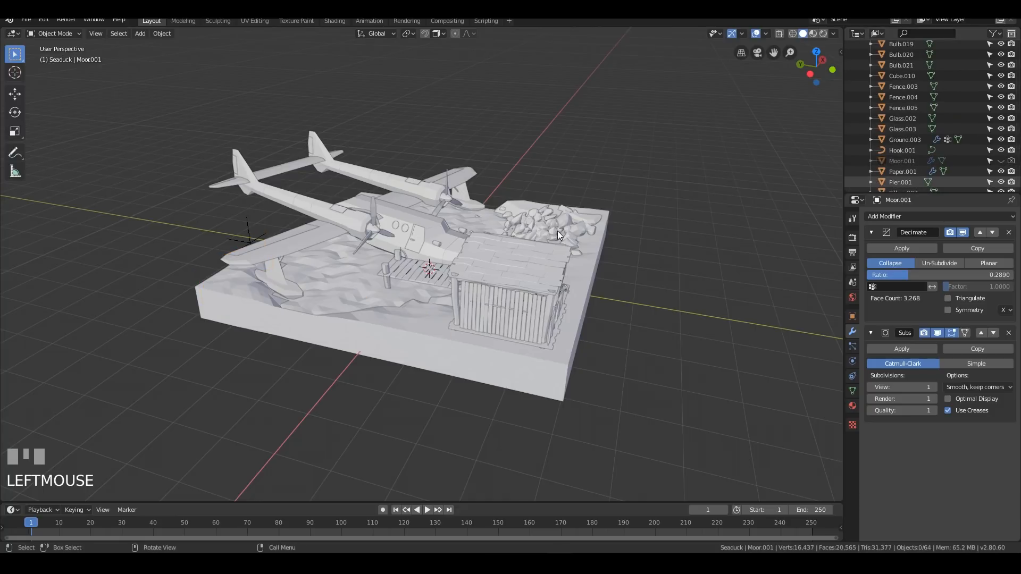
Step: Select the ground mesh's faces around the back corner in Edit Mode from the top view
{"action": "middle_click_drag", "start_coordinate": [343, 210], "coordinate": [414, 213]}
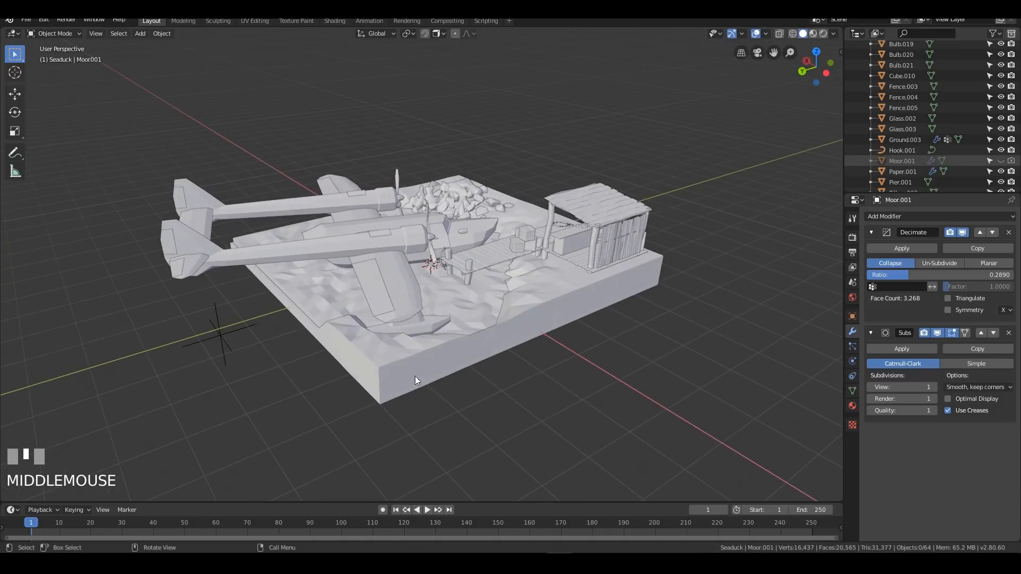
{"action": "left_click", "coordinate": [416, 376]}
{"action": "key", "text": "Tab"}
{"action": "left_click", "coordinate": [340, 323]}
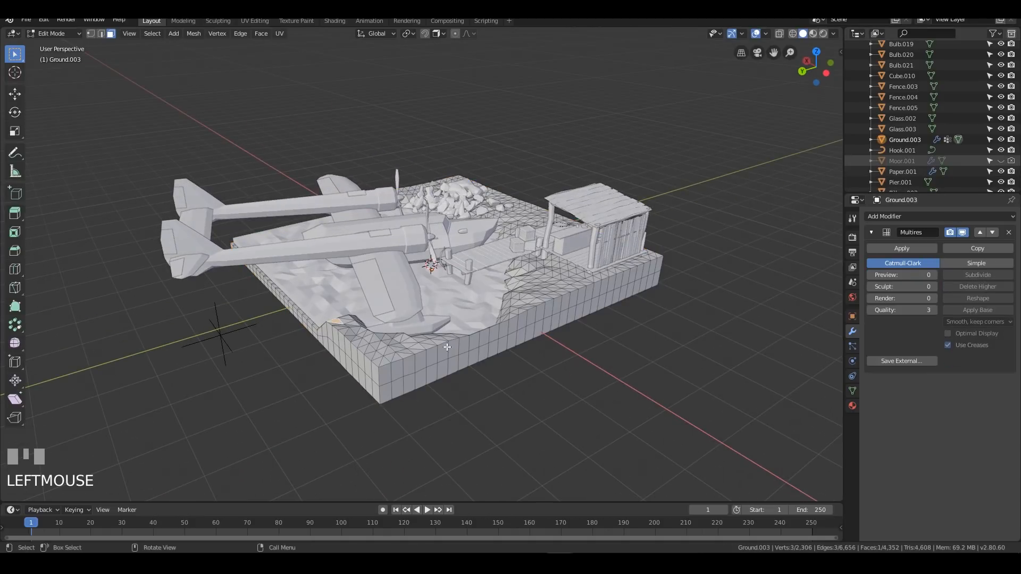
{"action": "middle_click_drag", "start_coordinate": [378, 368], "coordinate": [373, 330]}
{"action": "key", "text": "KP_7"}
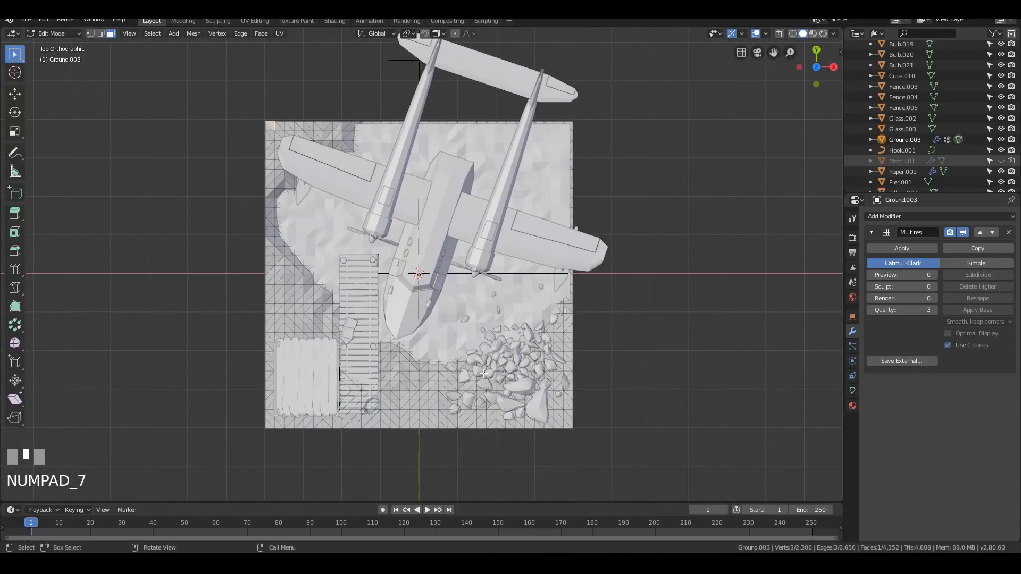
{"action": "left_click_drag", "start_coordinate": [210, 95], "coordinate": [377, 209]}
{"action": "middle_click_drag", "start_coordinate": [456, 209], "coordinate": [580, 358]}
{"action": "key", "text": "Tab"}
Step: Create a TrueIsocam isometric camera for the scene with the PR Isocam add-on
{"action": "scroll", "coordinate": [589, 345], "scroll_direction": "down", "scroll_amount": 8}
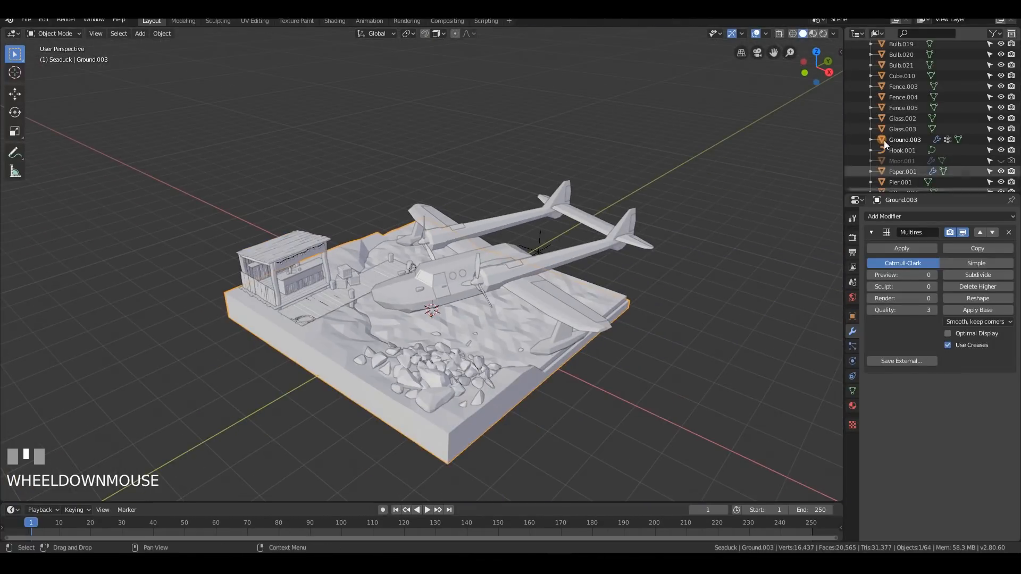
{"action": "key", "text": "n"}
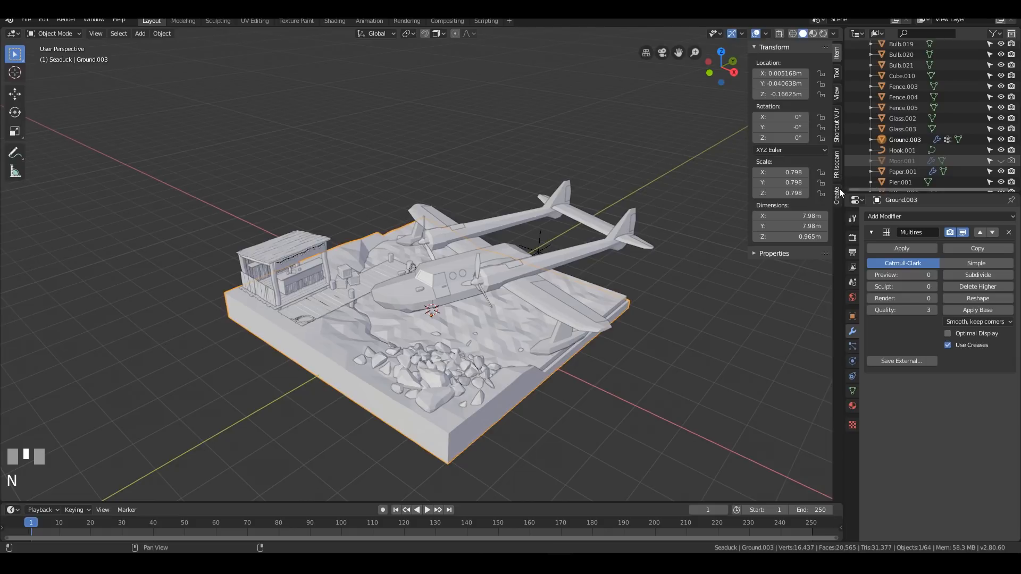
{"action": "left_click", "coordinate": [837, 164]}
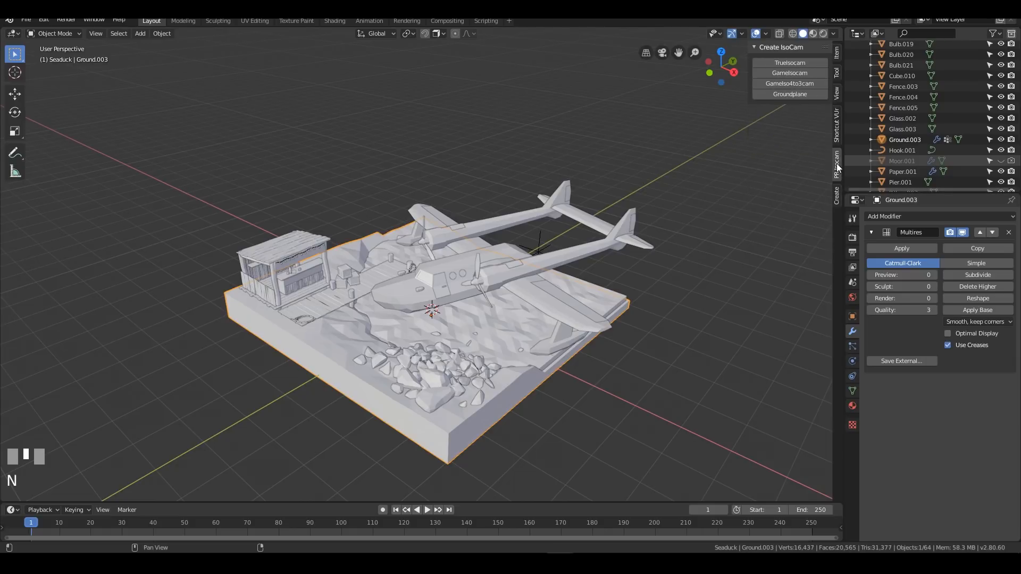
{"action": "left_click", "coordinate": [802, 63]}
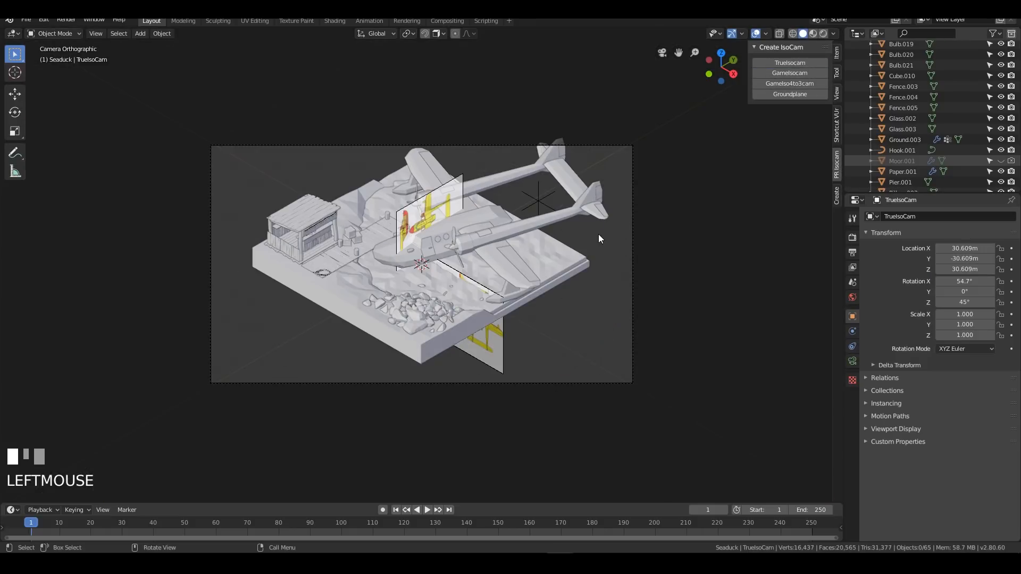
{"action": "scroll", "coordinate": [474, 292], "scroll_direction": "up", "scroll_amount": 3}
Step: Hide the four reference image empties in the Seaduck collection and return to the camera view
{"action": "scroll", "coordinate": [895, 91], "scroll_direction": "up", "scroll_amount": 8}
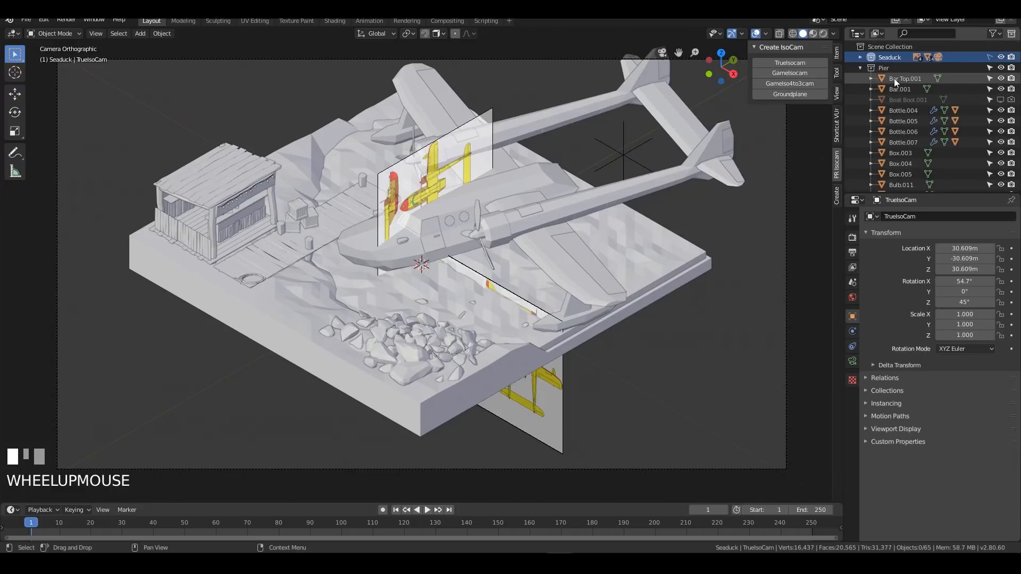
{"action": "left_click", "coordinate": [860, 67]}
{"action": "left_click", "coordinate": [860, 57]}
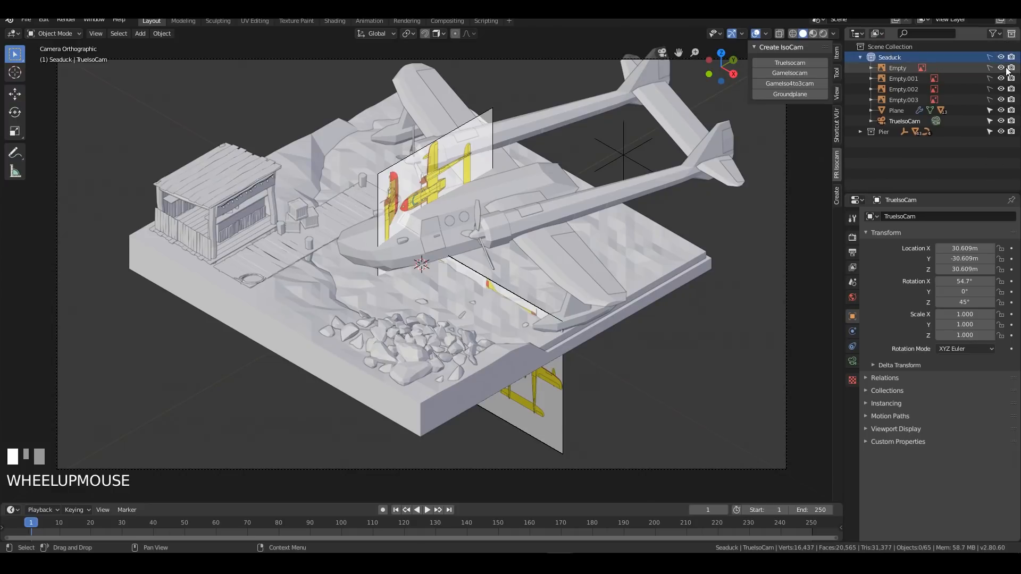
{"action": "left_click_drag", "start_coordinate": [1002, 68], "coordinate": [1011, 101]}
{"action": "middle_click_drag", "start_coordinate": [487, 280], "coordinate": [508, 266]}
{"action": "key", "text": "KP_0"}
{"action": "scroll", "coordinate": [564, 245], "scroll_direction": "down", "scroll_amount": 2}
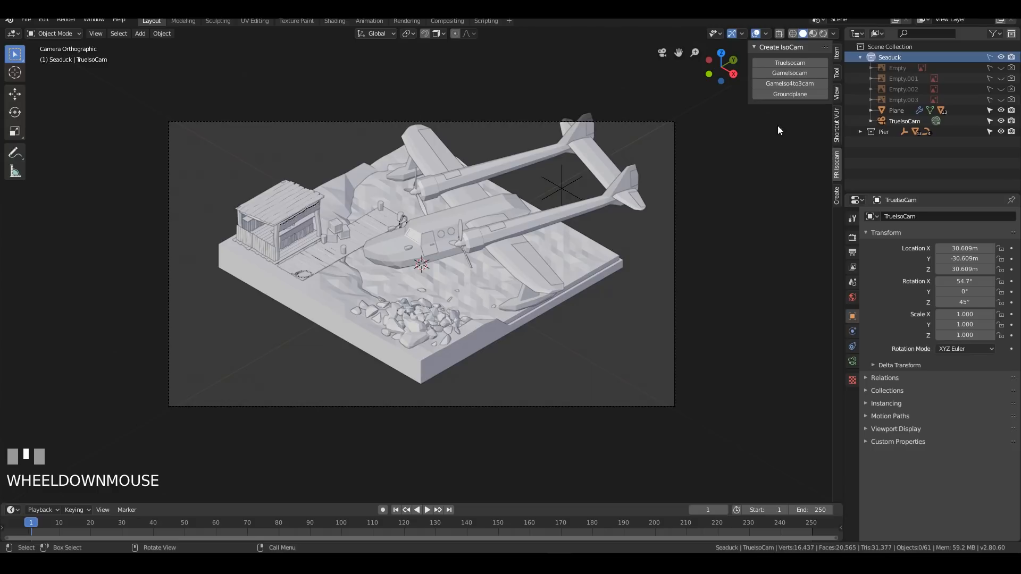
Step: Select TrueIsoCam, open its lens settings and save the file
{"action": "left_click", "coordinate": [903, 122]}
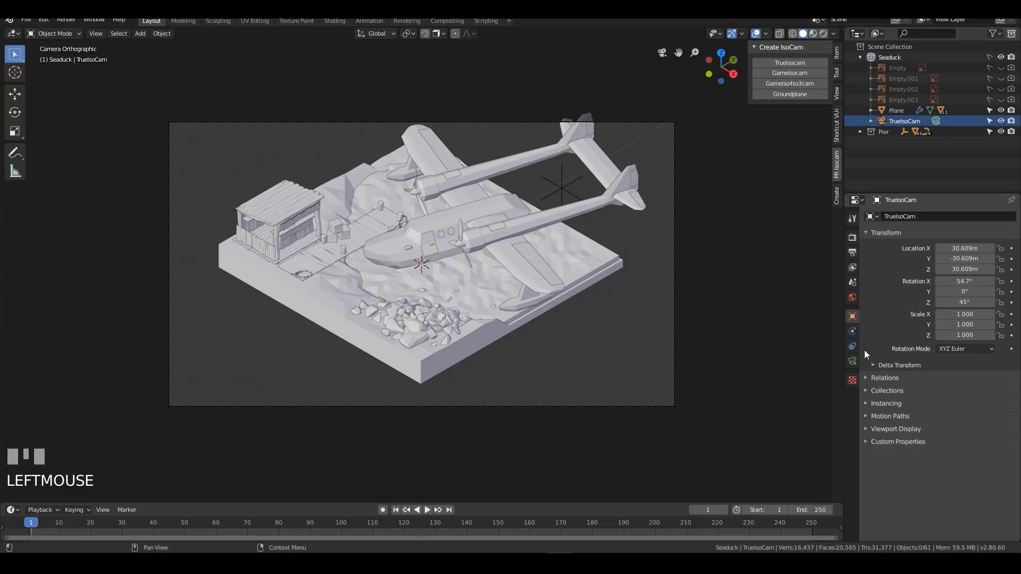
{"action": "left_click", "coordinate": [852, 361]}
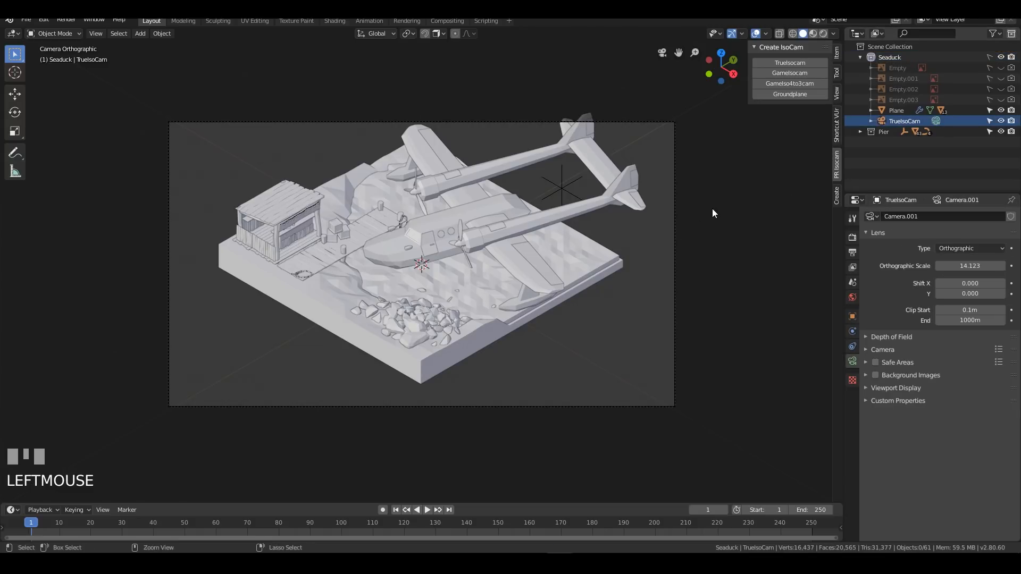
{"action": "key", "text": "ctrl+s"}
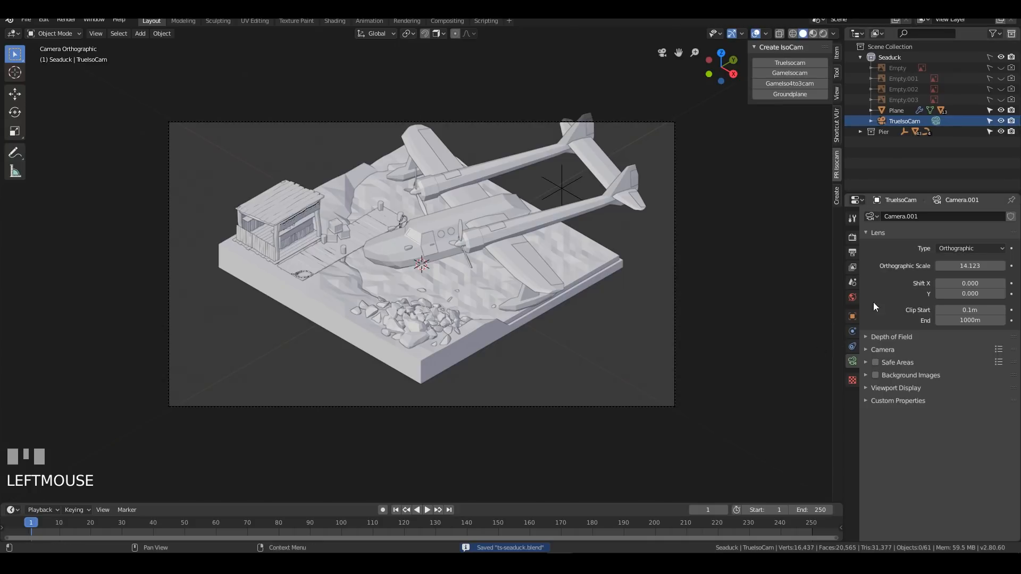
Step: Make the Seaduck collection selectable again and set the render resolution to 1600 × 1200 px
{"action": "left_click", "coordinate": [989, 58]}
{"action": "left_click", "coordinate": [852, 252]}
{"action": "left_click", "coordinate": [987, 231]}
{"action": "type", "text": "1600"}
{"action": "key", "text": "Tab"}
{"action": "type", "text": "1200"}
{"action": "key", "text": "KP_Enter"}
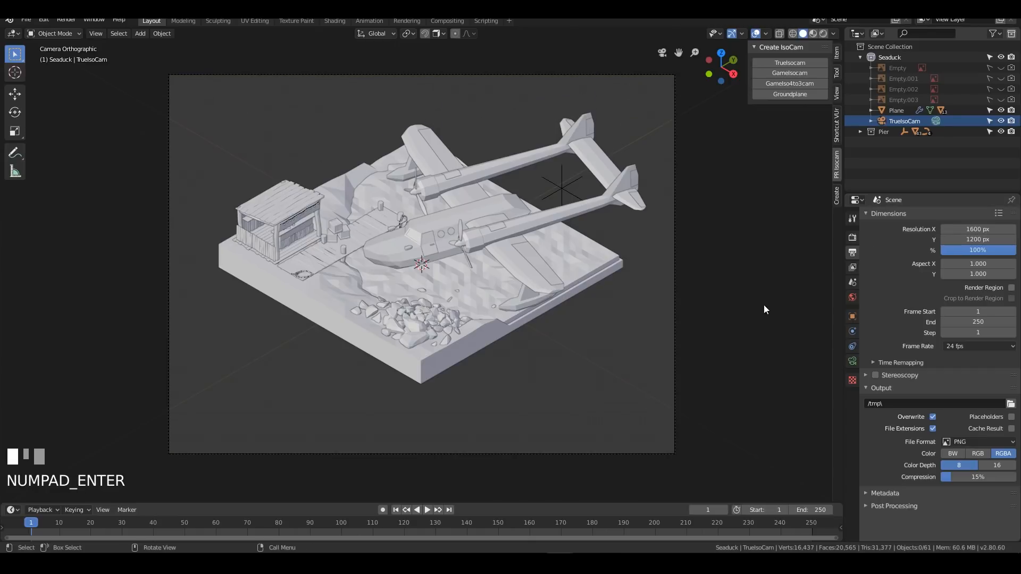
Step: Add a 2 m plane at the origin as the backdrop floor and scale it up by about 13.397
{"action": "scroll", "coordinate": [722, 223], "scroll_direction": "down", "scroll_amount": 3}
{"action": "scroll", "coordinate": [530, 282], "scroll_direction": "up", "scroll_amount": 2}
{"action": "key", "text": "shift+a"}
{"action": "mouse_move", "coordinate": [530, 283]}
{"action": "left_click", "coordinate": [596, 281]}
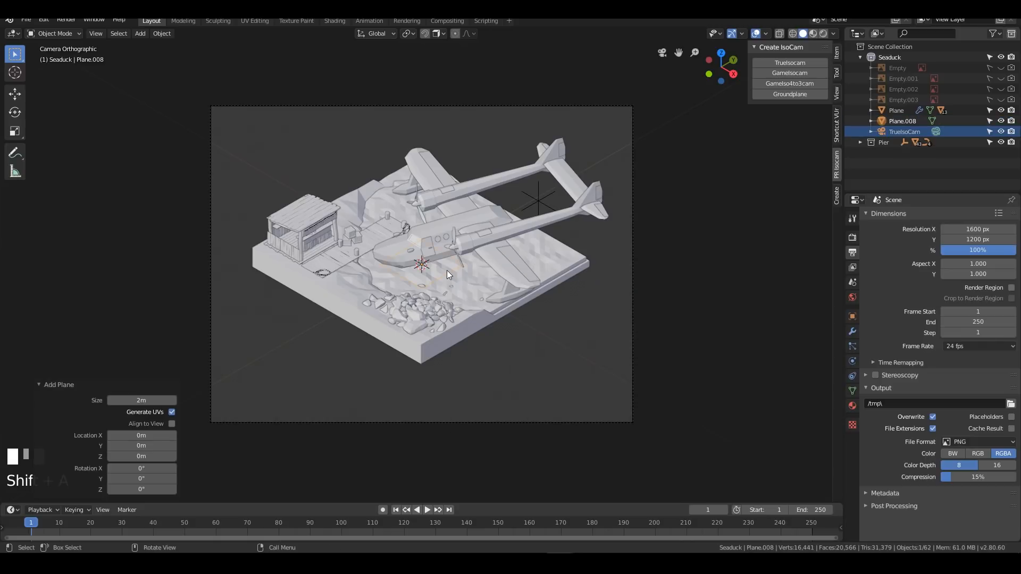
{"action": "key", "text": "s"}
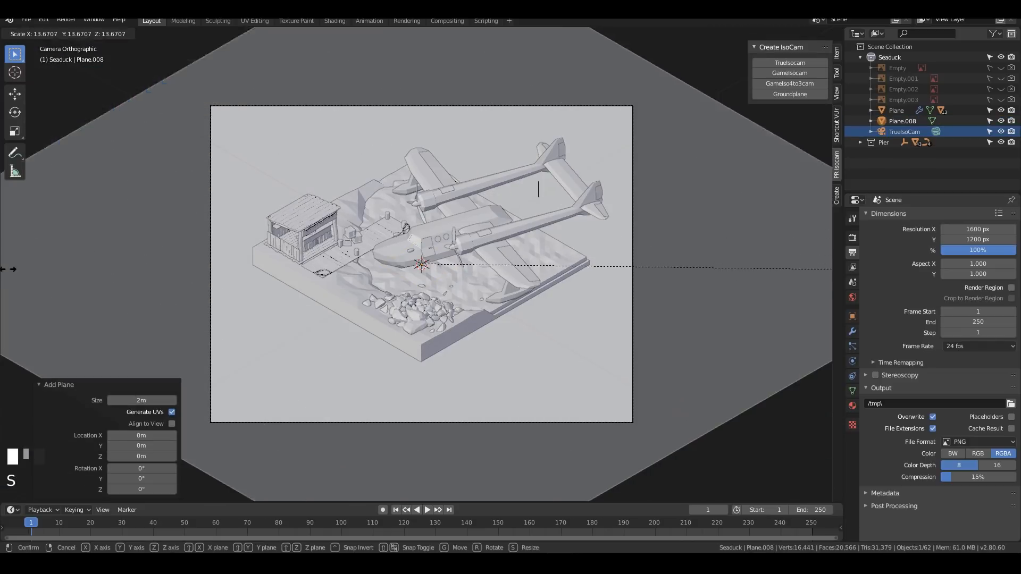
{"action": "left_click", "coordinate": [153, 281]}
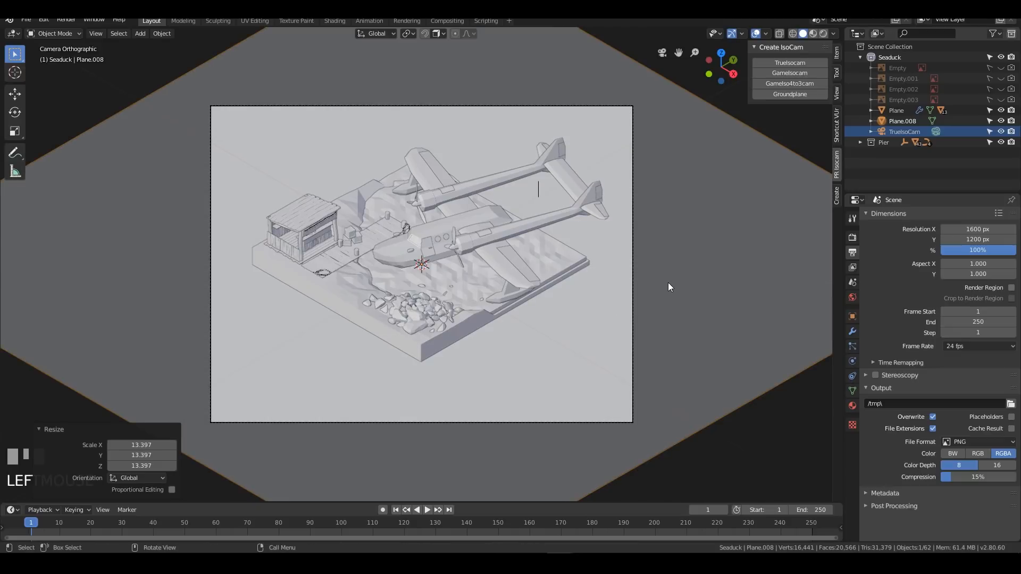
Step: Move the floor plane along Z by about 0.0218 m
{"action": "key", "text": "g"}
{"action": "key", "text": "z"}
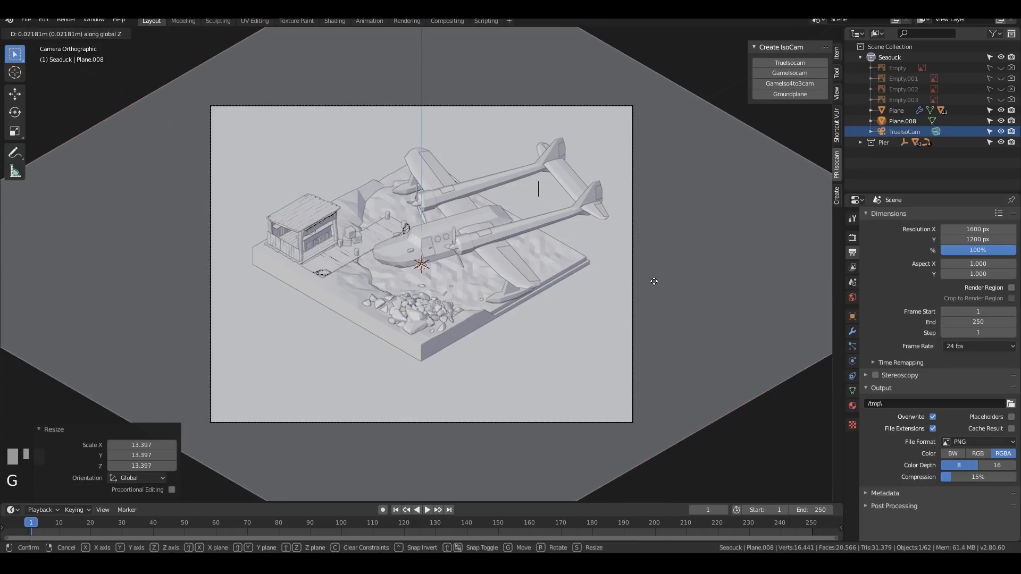
{"action": "left_click", "coordinate": [654, 281]}
{"action": "scroll", "coordinate": [503, 228], "scroll_direction": "down", "scroll_amount": 2}
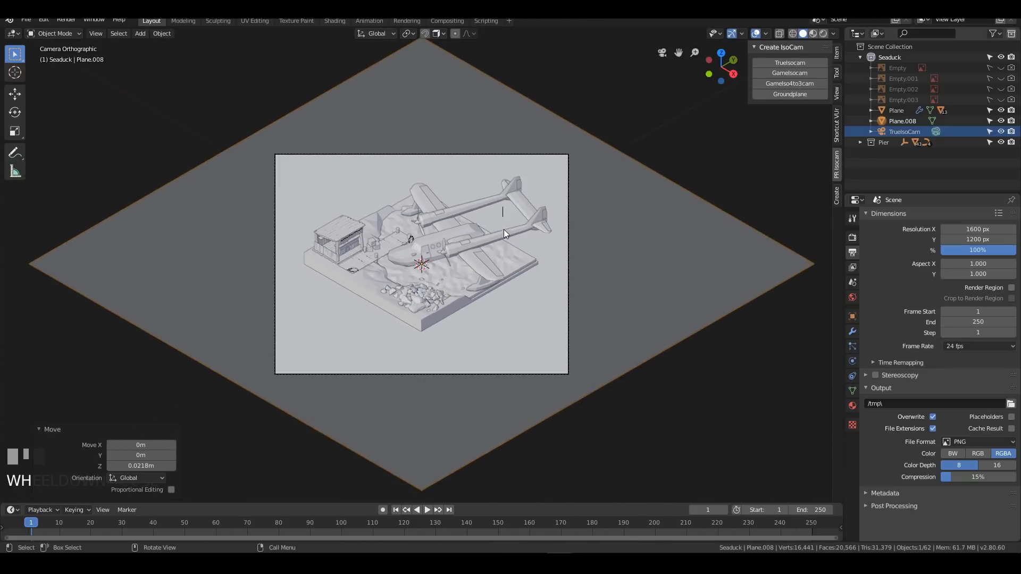
Step: Scale the seaplane down uniformly by about 0.868 from its fuselage
{"action": "scroll", "coordinate": [502, 249], "scroll_direction": "up", "scroll_amount": 3}
{"action": "left_click", "coordinate": [534, 238]}
{"action": "key", "text": "s"}
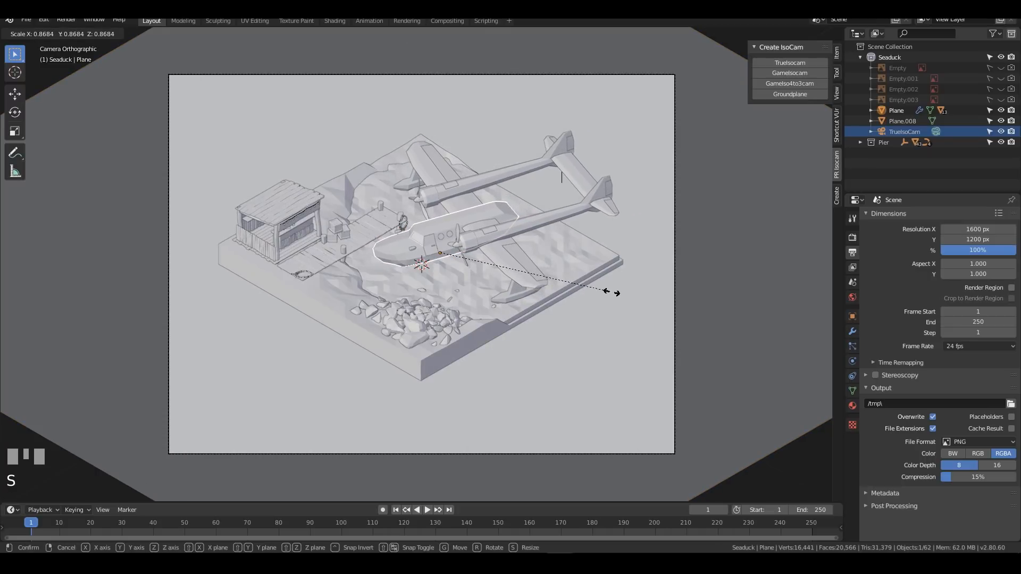
{"action": "left_click", "coordinate": [611, 292]}
Step: Move the seaplane horizontally by about 0.154 m in X and -0.389 m in Y, and scale it by about 0.955
{"action": "key", "text": "g"}
{"action": "key", "text": "shift+z"}
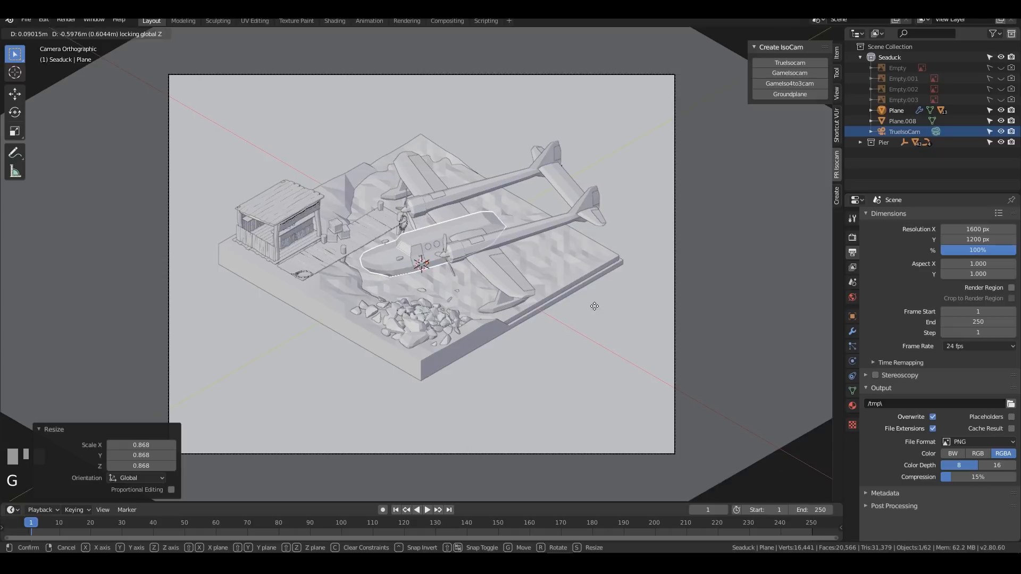
{"action": "left_click", "coordinate": [609, 308]}
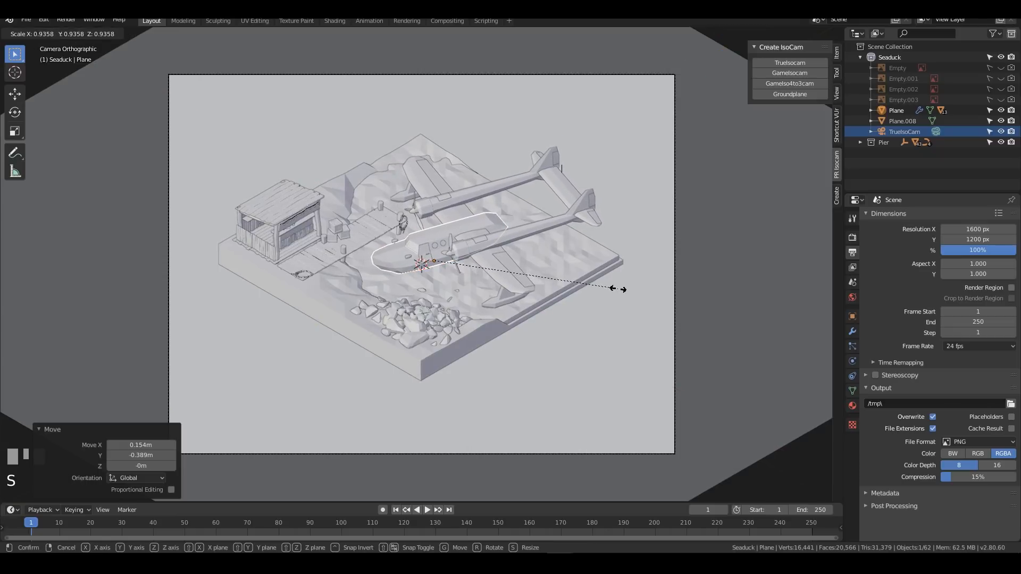
{"action": "left_click", "coordinate": [621, 290]}
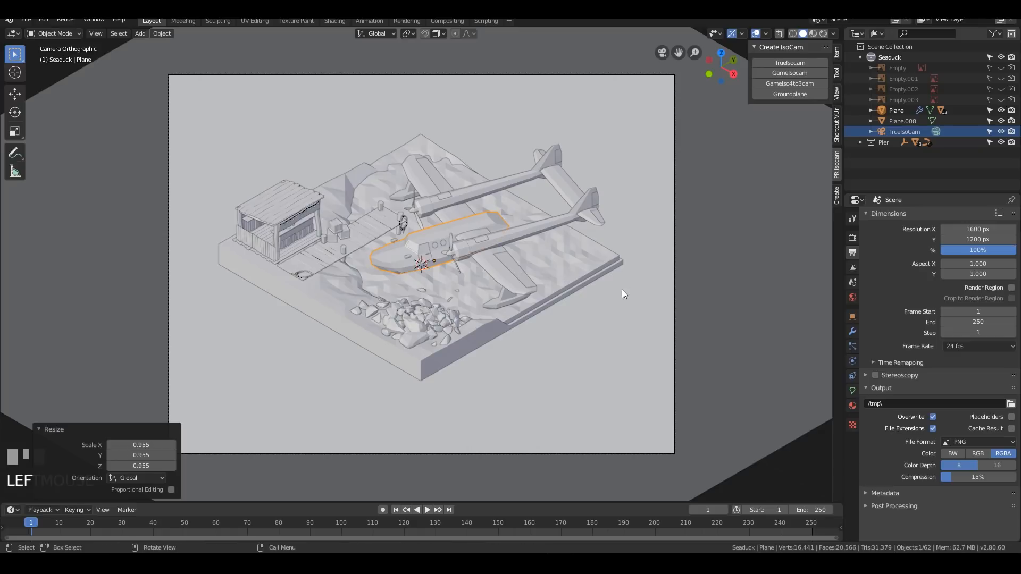
Step: Display the viewport in material preview shading and examine the unpainted seaplane against the coloured pier scene
{"action": "left_click", "coordinate": [811, 33]}
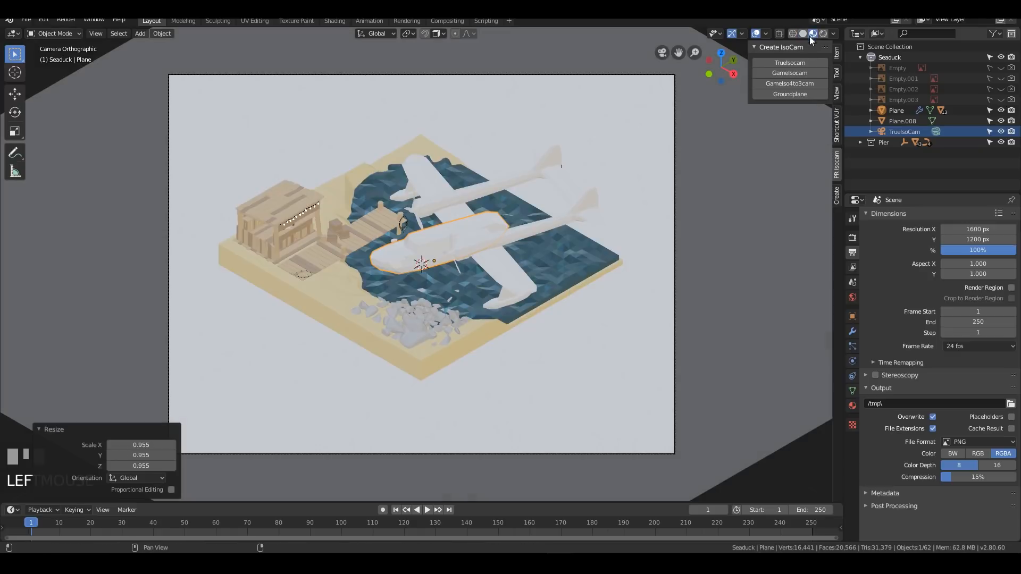
{"action": "mouse_move", "coordinate": [340, 206]}
{"action": "middle_mouse_down"}
{"action": "mouse_move", "coordinate": [349, 239]}
{"action": "mouse_move", "coordinate": [413, 282]}
{"action": "mouse_move", "coordinate": [407, 305]}
{"action": "mouse_move", "coordinate": [451, 273]}
{"action": "mouse_move", "coordinate": [299, 277]}
{"action": "mouse_move", "coordinate": [218, 226]}
{"action": "mouse_move", "coordinate": [325, 200]}
{"action": "mouse_move", "coordinate": [318, 212]}
{"action": "middle_mouse_up"}
{"action": "scroll", "coordinate": [410, 311], "scroll_direction": "up", "scroll_amount": 9}
{"action": "scroll", "coordinate": [218, 226], "scroll_direction": "down", "scroll_amount": 4}
{"action": "scroll", "coordinate": [214, 312], "scroll_direction": "down", "scroll_amount": 2}
{"action": "scroll", "coordinate": [215, 312], "scroll_direction": "down", "scroll_amount": 1}
{"action": "left_click", "coordinate": [215, 253]}
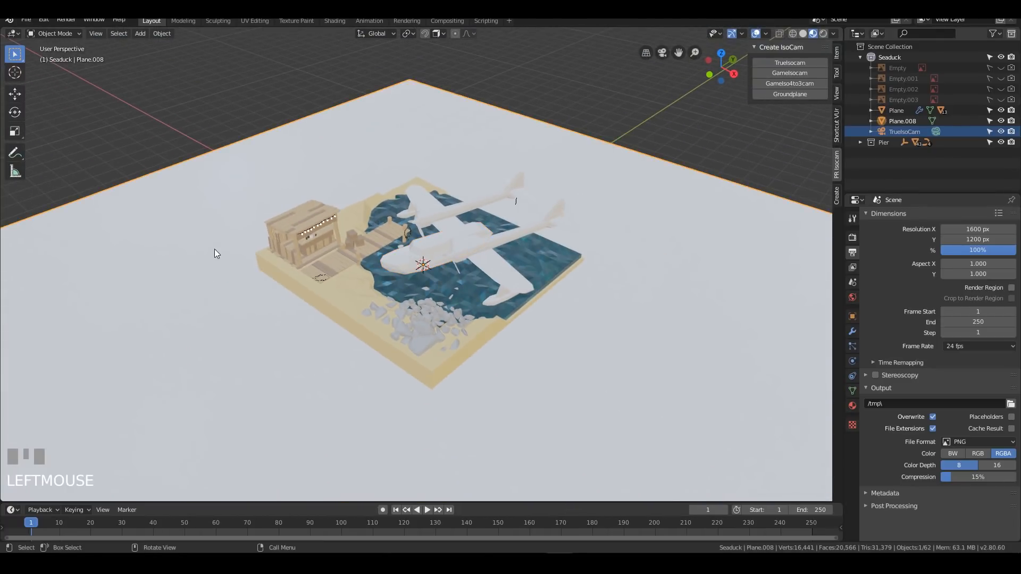
{"action": "left_click", "coordinate": [465, 247]}
{"action": "mouse_move", "coordinate": [511, 263]}
{"action": "middle_mouse_down"}
{"action": "mouse_move", "coordinate": [580, 226]}
{"action": "mouse_move", "coordinate": [522, 276]}
{"action": "middle_mouse_up"}
{"action": "scroll", "coordinate": [519, 275], "scroll_direction": "up", "scroll_amount": 10}
{"action": "scroll", "coordinate": [519, 276], "scroll_direction": "down", "scroll_amount": 6}
{"action": "left_click", "coordinate": [488, 216]}
{"action": "scroll", "coordinate": [486, 221], "scroll_direction": "down", "scroll_amount": 1}
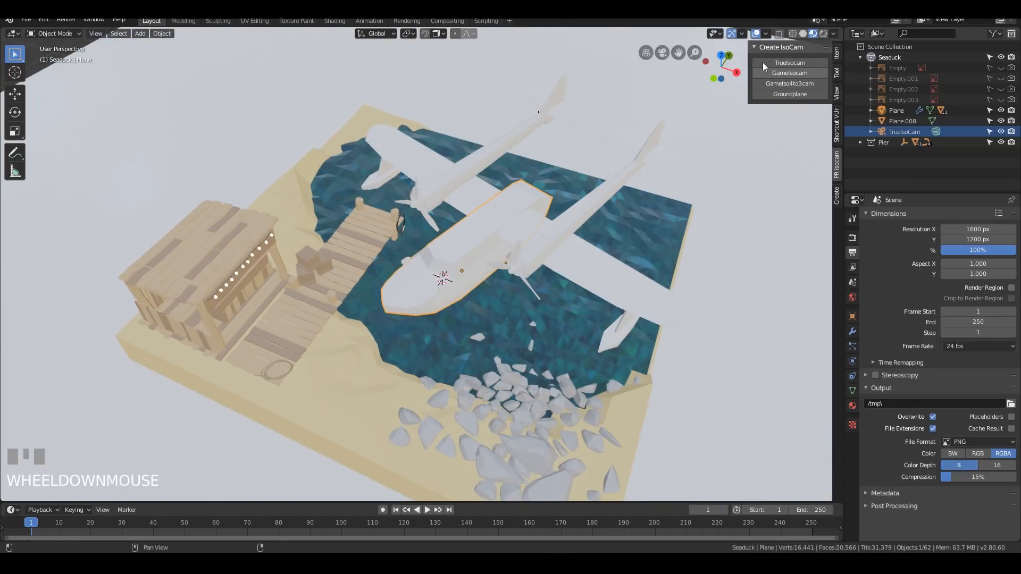
{"action": "left_click", "coordinate": [803, 33]}
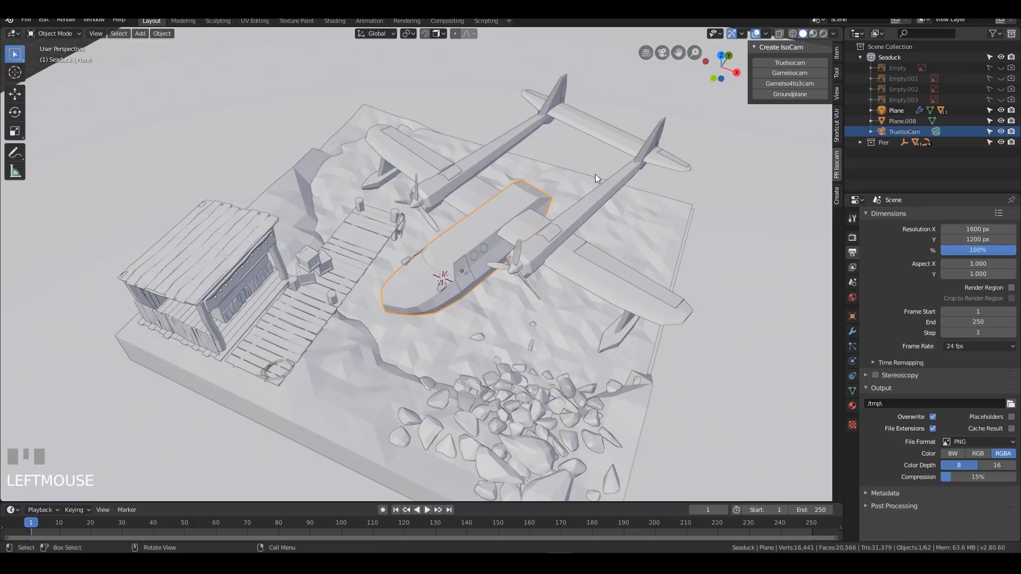
{"action": "left_click", "coordinate": [813, 33]}
{"action": "mouse_move", "coordinate": [612, 106]}
{"action": "middle_mouse_down", "text": "shift"}
{"action": "mouse_move", "coordinate": [562, 142]}
{"action": "mouse_move", "coordinate": [512, 212]}
{"action": "middle_mouse_up", "text": "shift"}
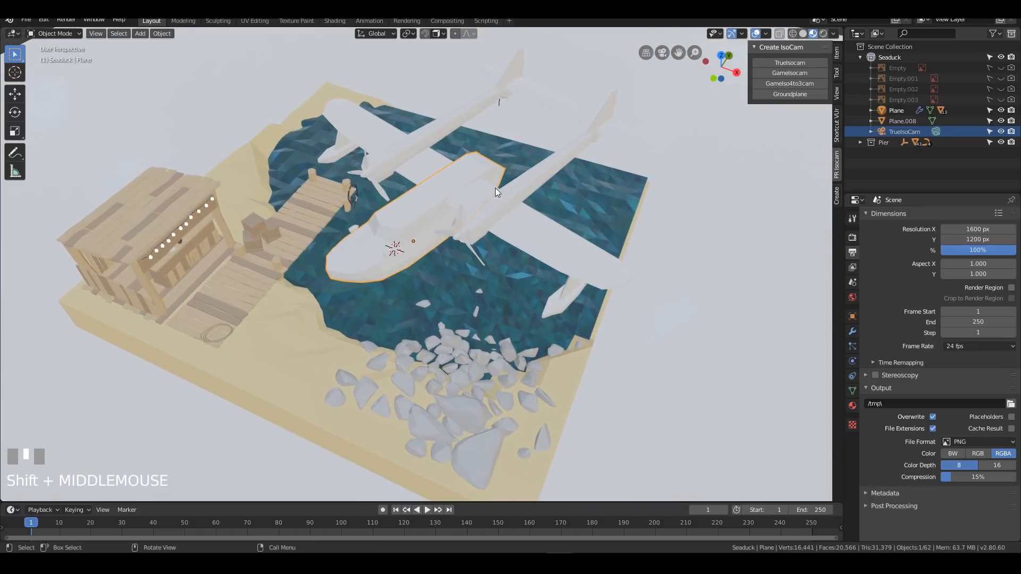
{"action": "scroll", "coordinate": [495, 191], "scroll_direction": "up", "scroll_amount": 3}
{"action": "middle_click_drag", "start_coordinate": [532, 170], "coordinate": [504, 231], "text": "shift"}
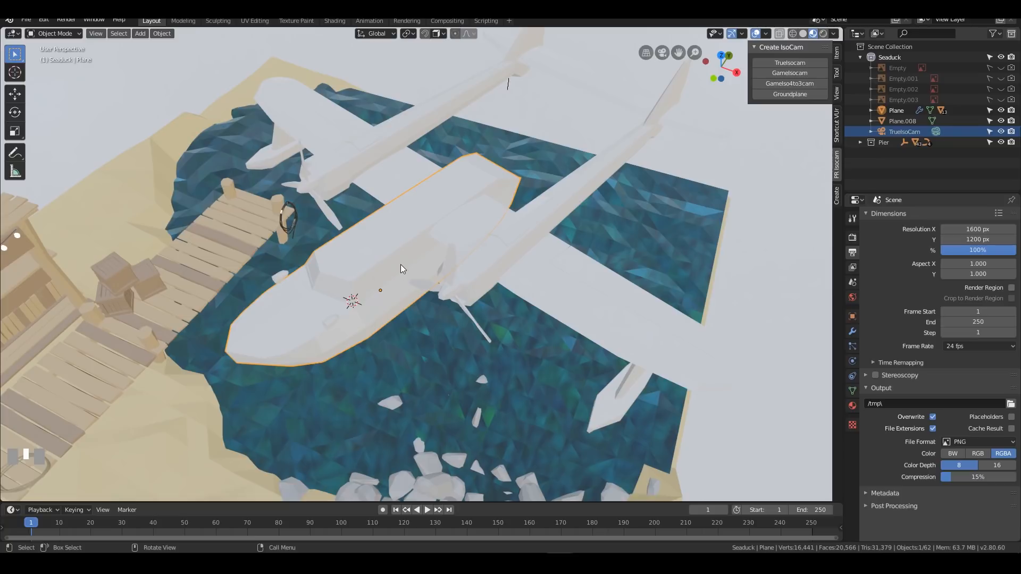
Step: Create a new material named yellow on the seaplane's fuselage
{"action": "left_click", "coordinate": [380, 237]}
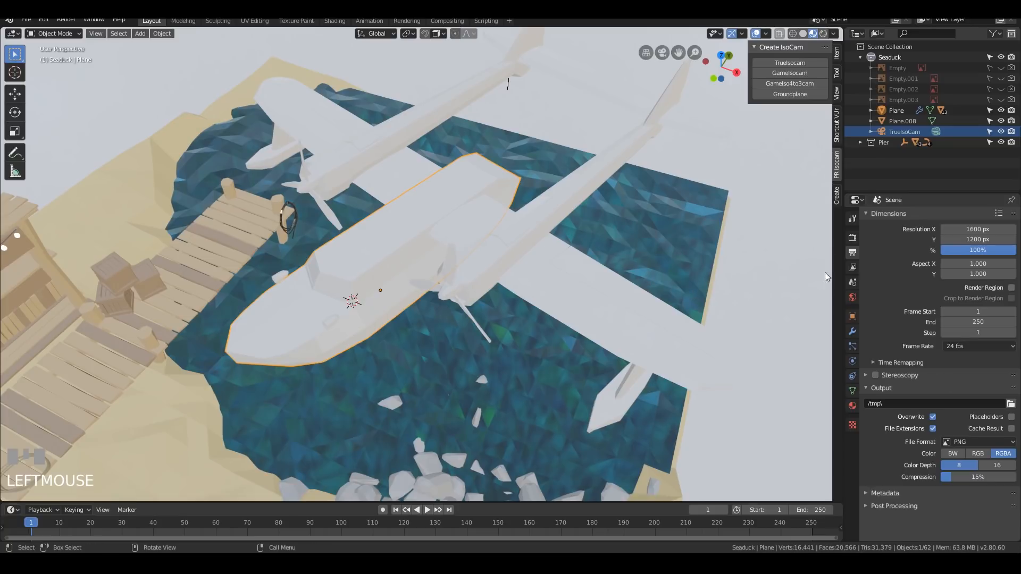
{"action": "left_click", "coordinate": [853, 406]}
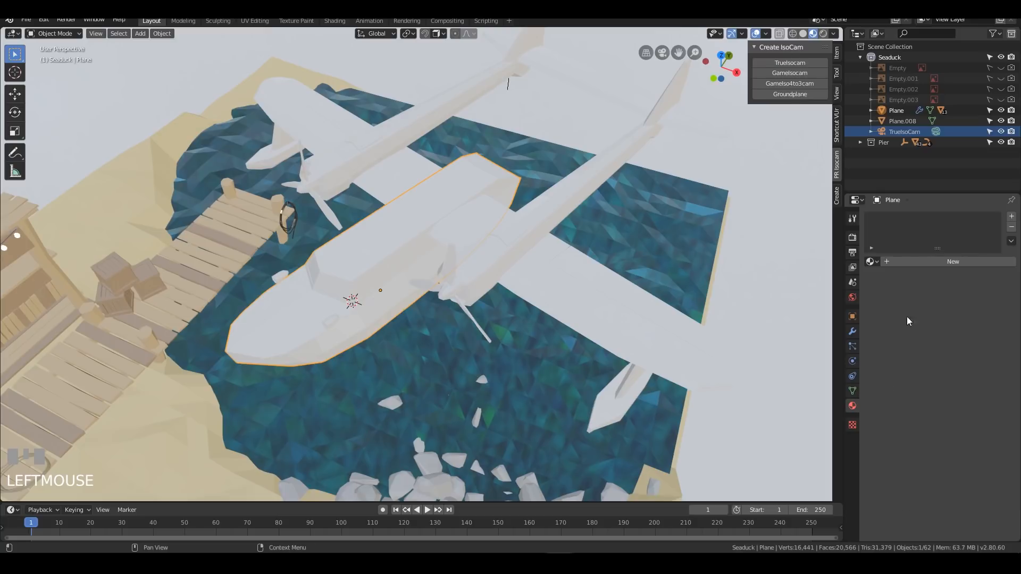
{"action": "left_click", "coordinate": [914, 263]}
{"action": "double_click", "coordinate": [895, 218]}
{"action": "type", "text": "a"}
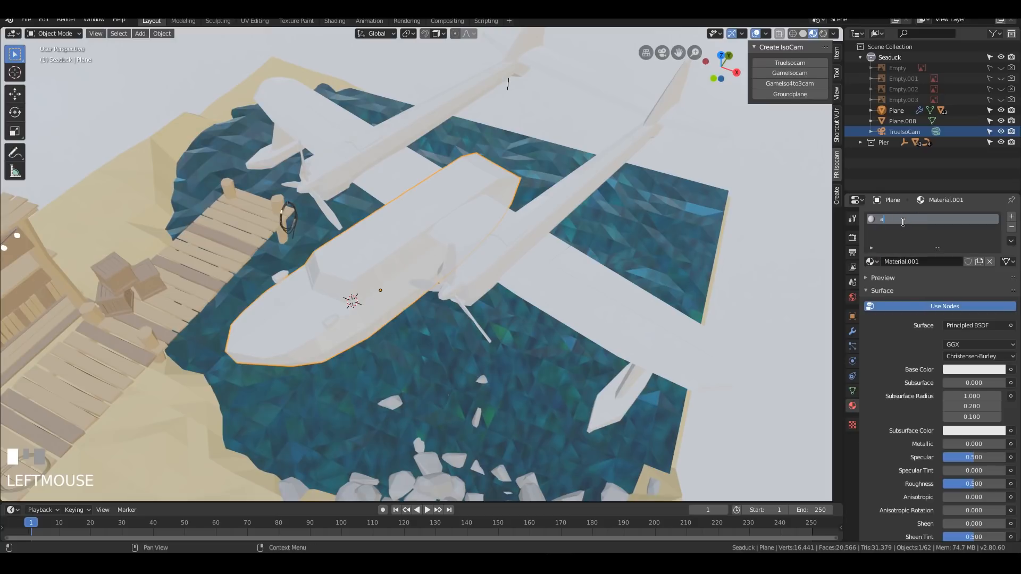
{"action": "type", "text": "ellow"}
{"action": "key", "text": "Return"}
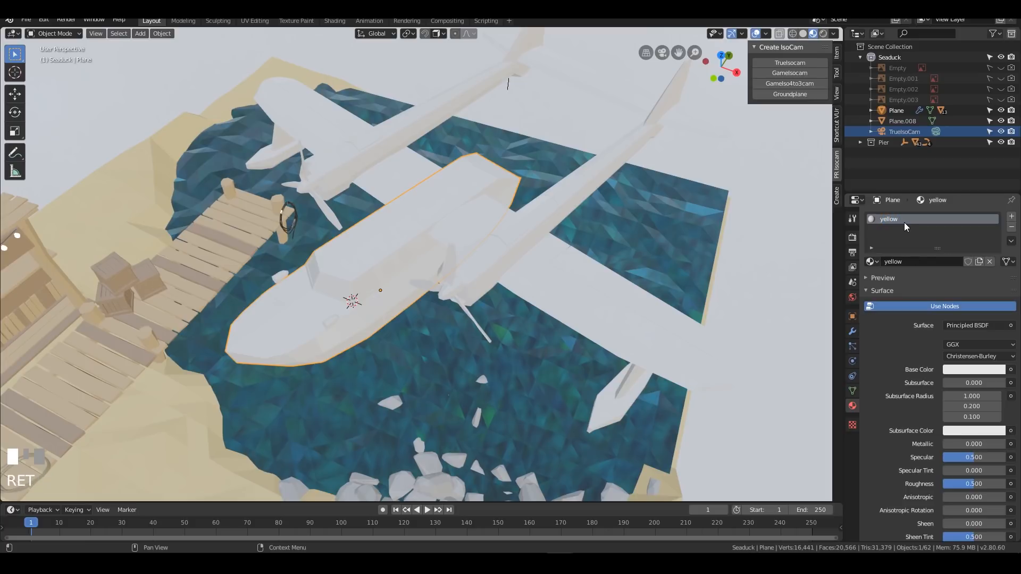
Step: Set the yellow material's base color to a saturated orange-yellow
{"action": "left_click", "coordinate": [966, 371]}
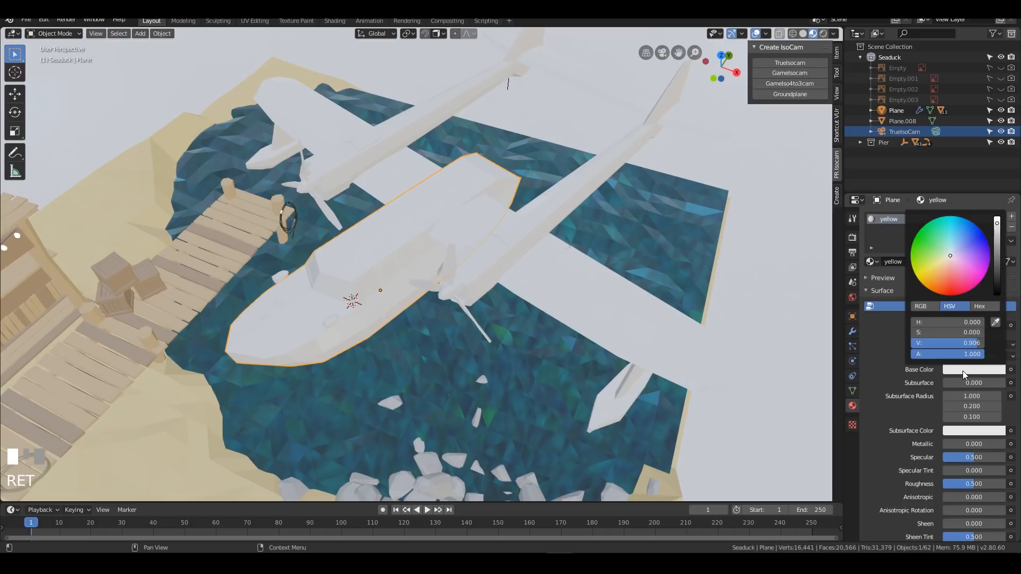
{"action": "left_click", "coordinate": [929, 280]}
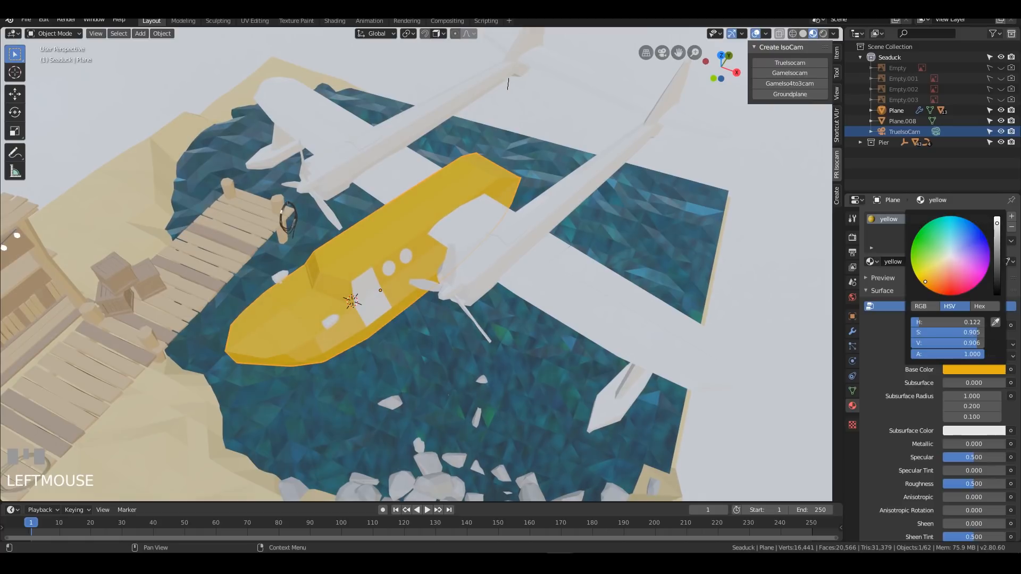
{"action": "left_click_drag", "start_coordinate": [925, 282], "coordinate": [932, 281]}
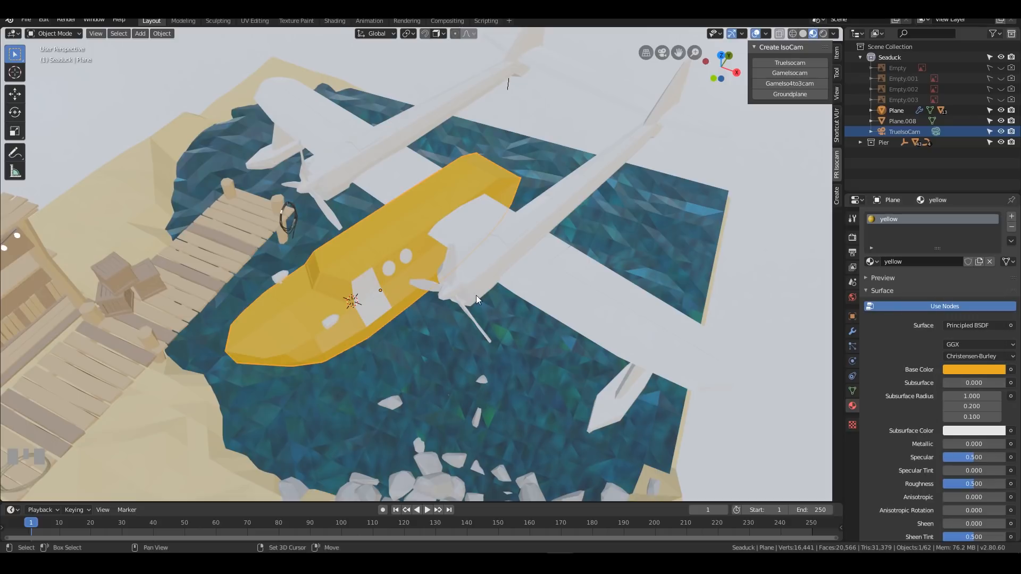
Step: Assign the existing yellow material to the seaplane's main wing
{"action": "middle_click_drag", "start_coordinate": [476, 295], "coordinate": [483, 278], "text": "shift"}
{"action": "left_click", "coordinate": [581, 285]}
{"action": "left_click", "coordinate": [872, 261]}
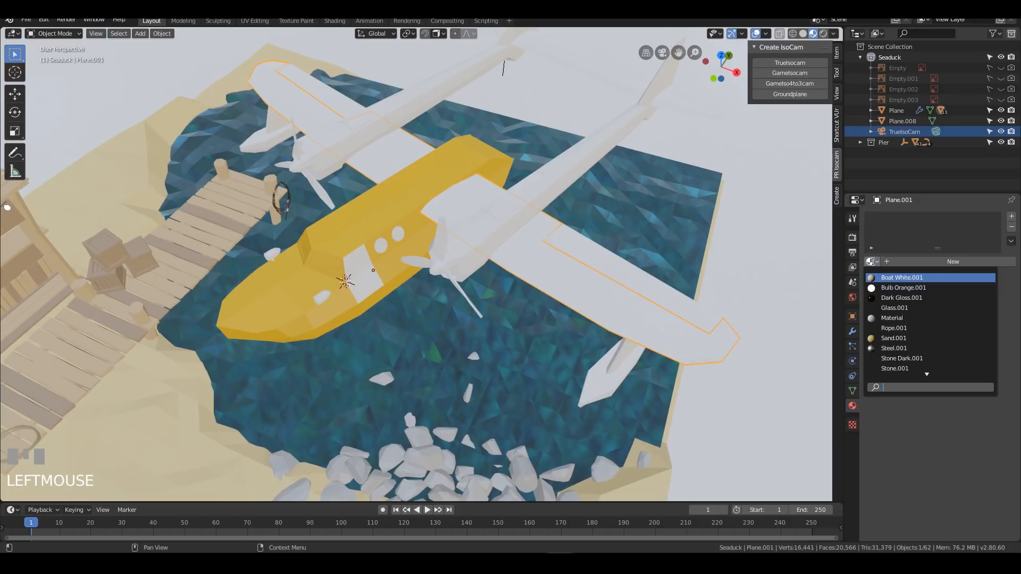
{"action": "type", "text": "ywq"}
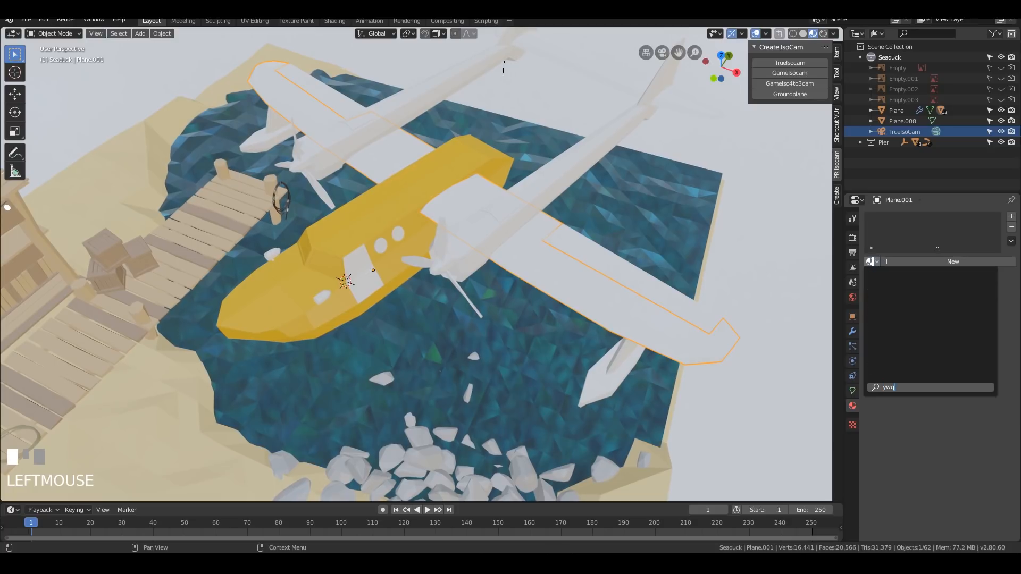
{"action": "left_click", "coordinate": [872, 261]}
{"action": "left_click", "coordinate": [872, 261]}
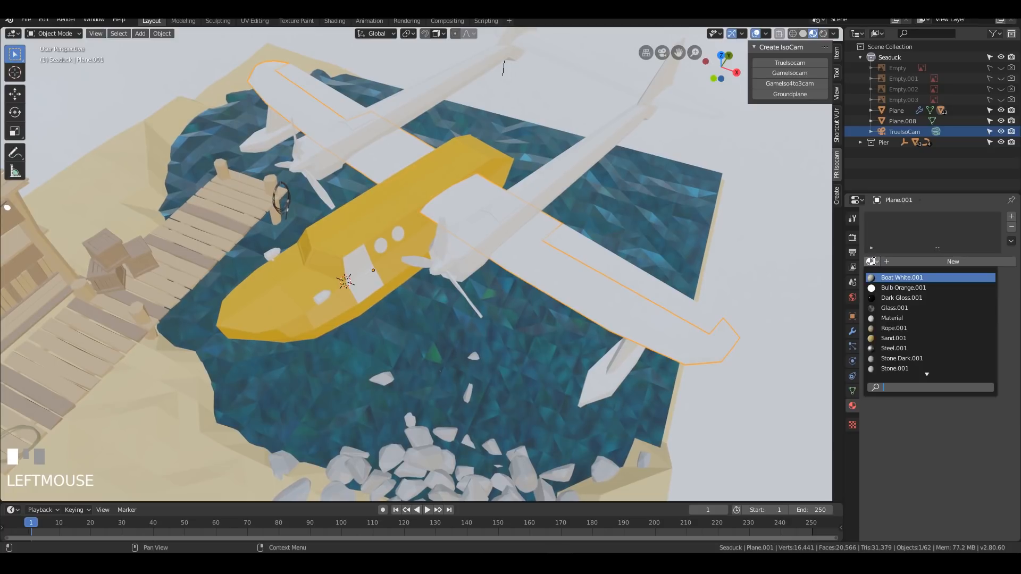
{"action": "type", "text": "ye"}
{"action": "left_click", "coordinate": [883, 278]}
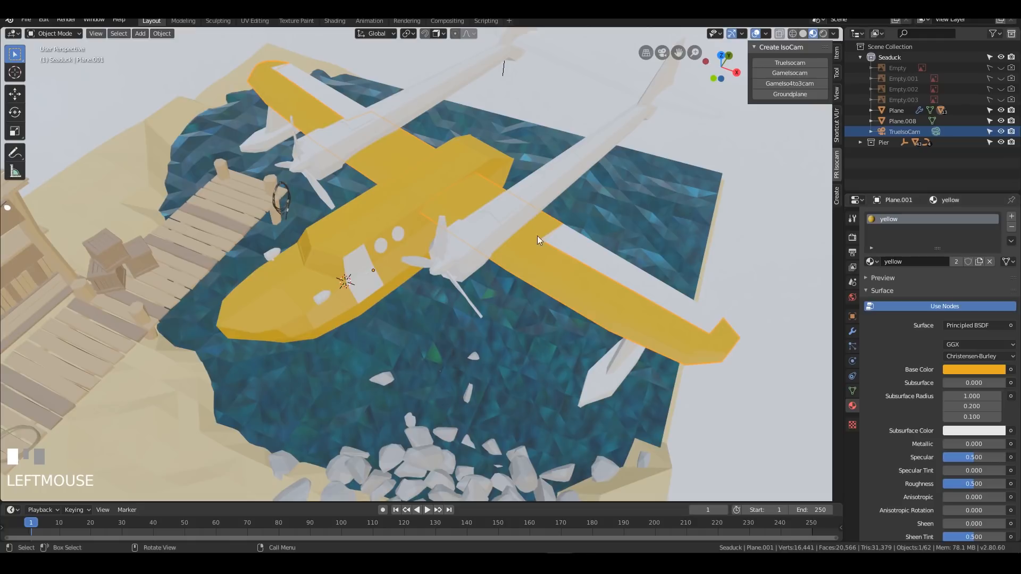
Step: Assign the existing yellow material to the seaplane's twin engine booms
{"action": "left_click", "coordinate": [552, 181]}
{"action": "left_click", "coordinate": [877, 264]}
{"action": "type", "text": "ye"}
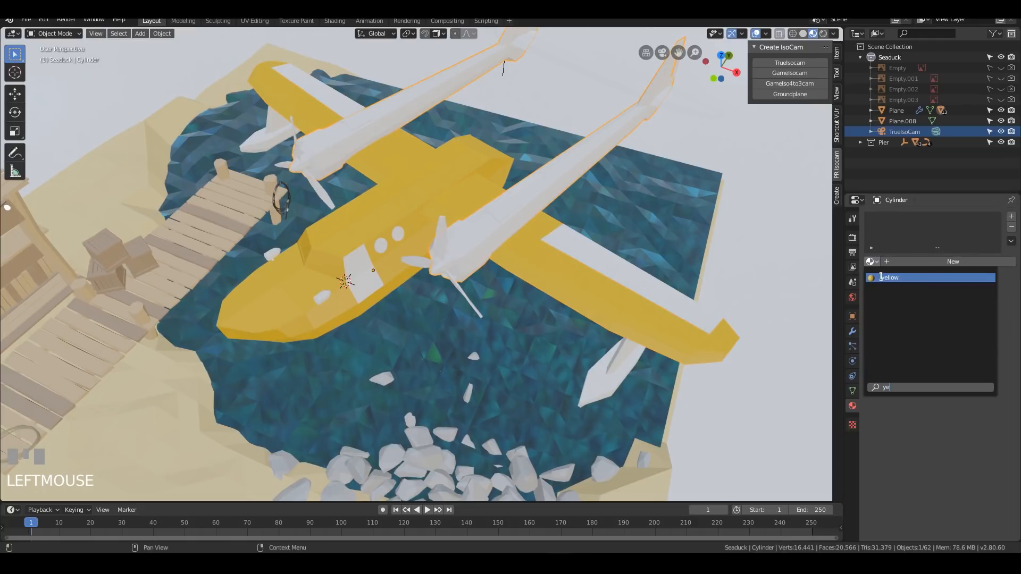
{"action": "left_click", "coordinate": [883, 277]}
Step: Assign the yellow material to the horizontal tailplane, the rudders on the fins and the elevator
{"action": "middle_click_drag", "start_coordinate": [652, 93], "coordinate": [626, 76]}
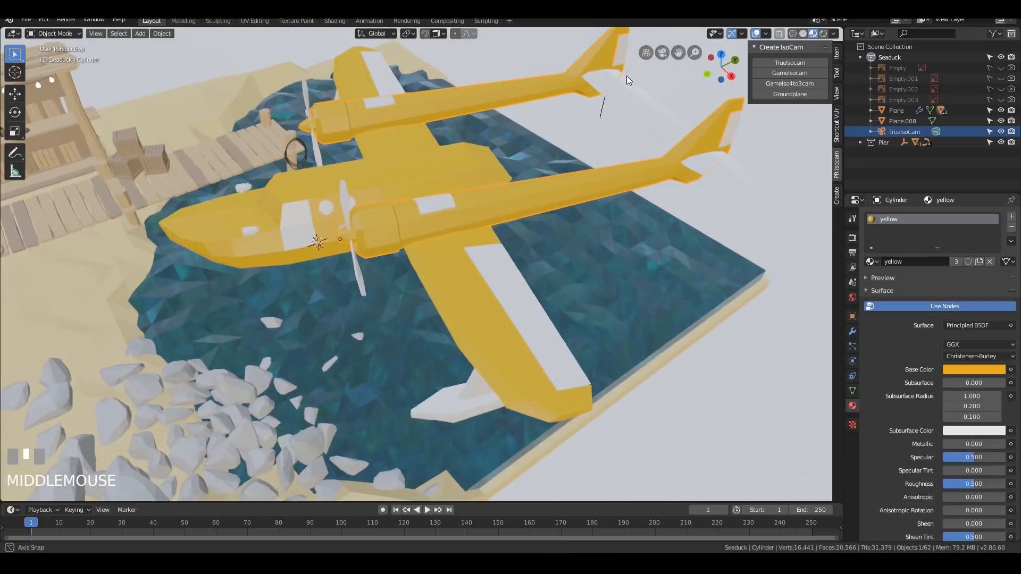
{"action": "left_click", "coordinate": [704, 158]}
{"action": "left_click", "coordinate": [870, 261]}
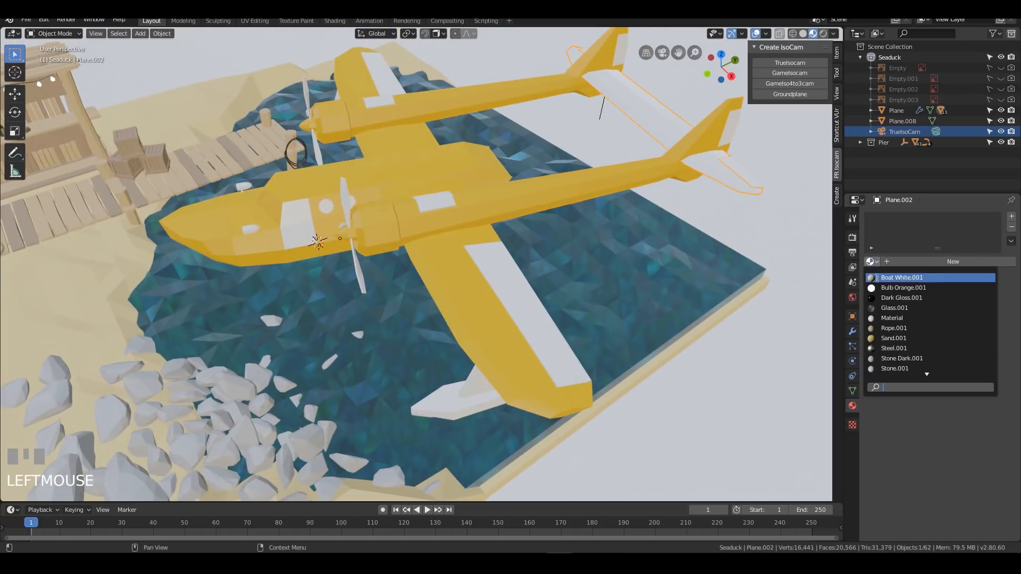
{"action": "left_click", "coordinate": [895, 369]}
{"action": "left_click", "coordinate": [734, 126]}
{"action": "left_click", "coordinate": [872, 262]}
{"action": "type", "text": "ye"}
{"action": "left_click", "coordinate": [885, 277]}
{"action": "left_click", "coordinate": [743, 184]}
{"action": "left_click", "coordinate": [873, 262]}
{"action": "left_click", "coordinate": [894, 369]}
Step: Assign the yellow material to the wing's outer trailing-edge flaps and to the floats under the wingtips
{"action": "scroll", "coordinate": [559, 267], "scroll_direction": "down", "scroll_amount": 1}
{"action": "left_click", "coordinate": [506, 292]}
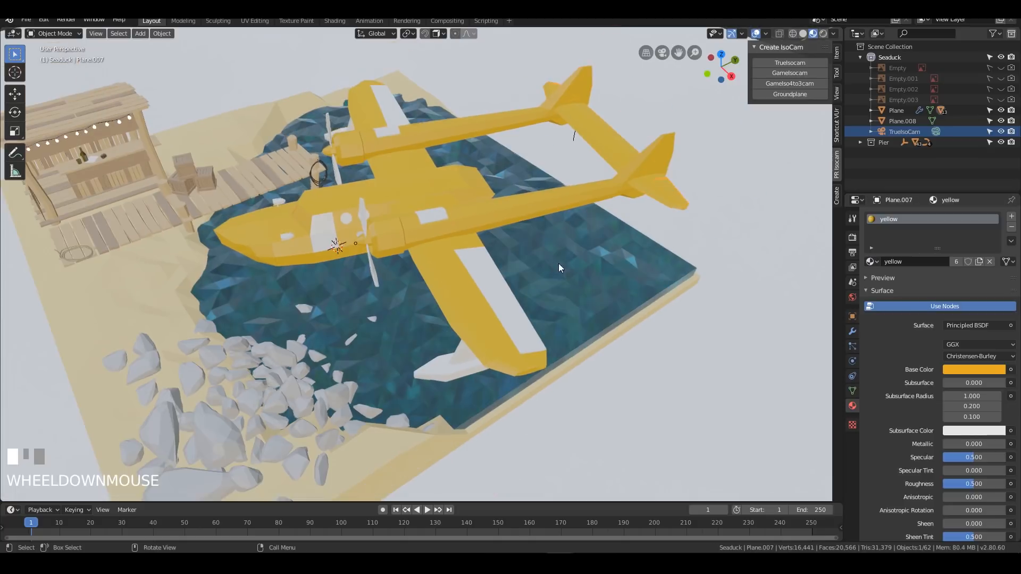
{"action": "left_click", "coordinate": [872, 261]}
{"action": "left_click", "coordinate": [894, 368]}
{"action": "left_click", "coordinate": [458, 354]}
{"action": "left_click", "coordinate": [872, 262]}
{"action": "type", "text": "ye"}
{"action": "key", "text": "Return"}
Step: Assign the yellow material to the small inner wing panels between the booms and the fuselage
{"action": "left_click", "coordinate": [433, 217]}
{"action": "left_click", "coordinate": [872, 262]}
{"action": "type", "text": "ye"}
{"action": "key", "text": "Return"}
Step: Assign the yellow material to the fuselage side door and the round side windows
{"action": "left_click", "coordinate": [322, 230]}
{"action": "left_click", "coordinate": [872, 261]}
{"action": "type", "text": "ye"}
{"action": "left_click", "coordinate": [883, 276]}
{"action": "left_click", "coordinate": [346, 218]}
{"action": "left_click", "coordinate": [873, 262]}
{"action": "type", "text": "ye"}
{"action": "left_click", "coordinate": [881, 275]}
Step: Assign the yellow material to the door handle and the small fittings on the sides of the nose
{"action": "left_click", "coordinate": [343, 123]}
{"action": "middle_click_drag", "start_coordinate": [345, 215], "coordinate": [351, 265]}
{"action": "scroll", "coordinate": [351, 265], "scroll_direction": "up", "scroll_amount": 6}
{"action": "left_click", "coordinate": [198, 206]}
{"action": "left_click", "coordinate": [872, 262]}
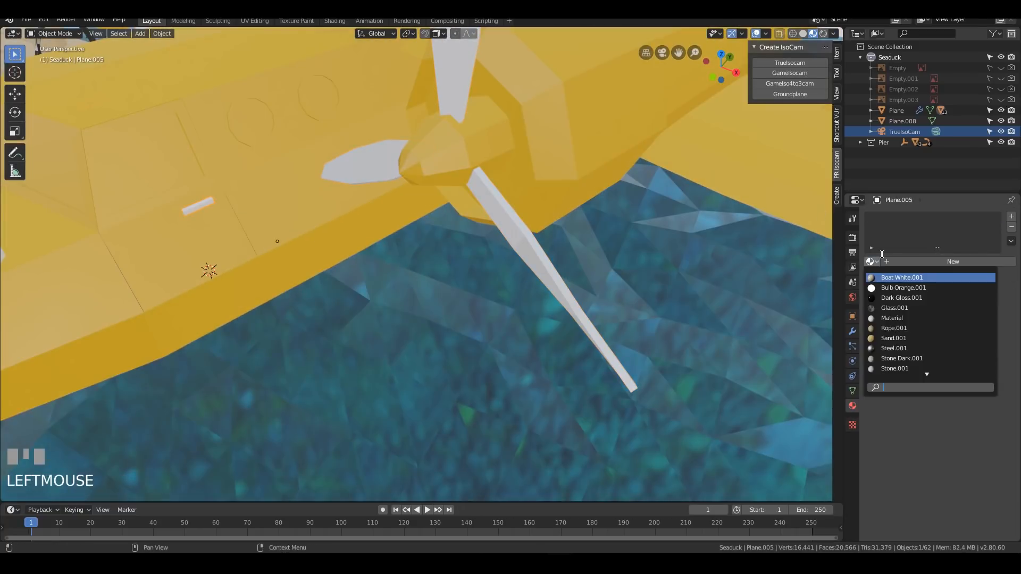
{"action": "type", "text": "ye"}
{"action": "left_click", "coordinate": [882, 276]}
{"action": "scroll", "coordinate": [480, 256], "scroll_direction": "down", "scroll_amount": 6}
{"action": "left_click", "coordinate": [498, 311]}
{"action": "middle_click_drag", "start_coordinate": [499, 311], "coordinate": [435, 285], "text": "shift"}
{"action": "left_click", "coordinate": [872, 261]}
{"action": "left_click", "coordinate": [883, 277]}
Step: Open the fuselage mesh for editing and add a second material named Red
{"action": "middle_click_drag", "start_coordinate": [468, 223], "coordinate": [500, 229]}
{"action": "left_click", "coordinate": [261, 229]}
{"action": "key", "text": "Tab"}
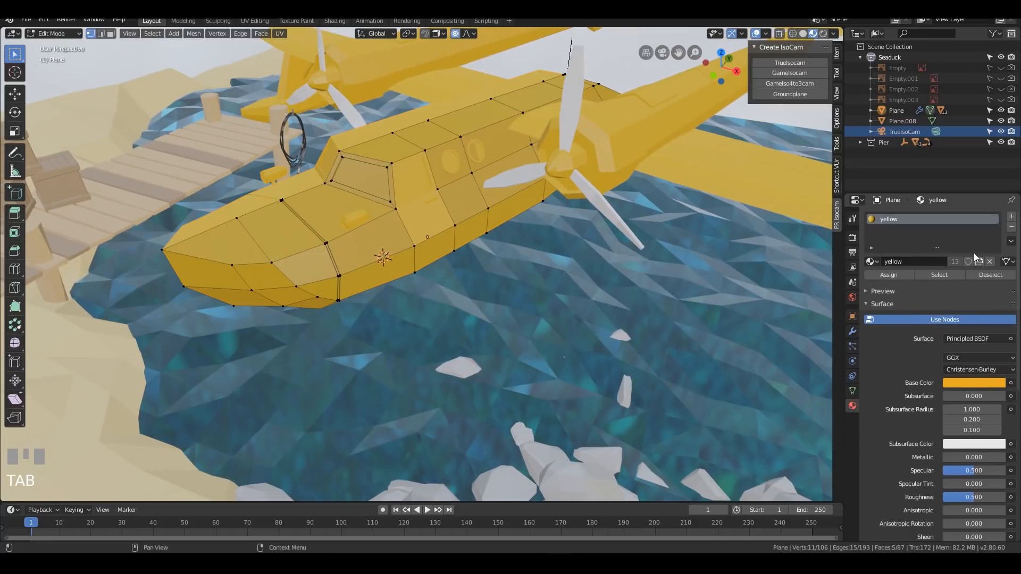
{"action": "left_click", "coordinate": [1011, 216]}
{"action": "left_click", "coordinate": [917, 281]}
{"action": "double_click", "coordinate": [895, 230]}
{"action": "type", "text": "Red"}
{"action": "key", "text": "Return"}
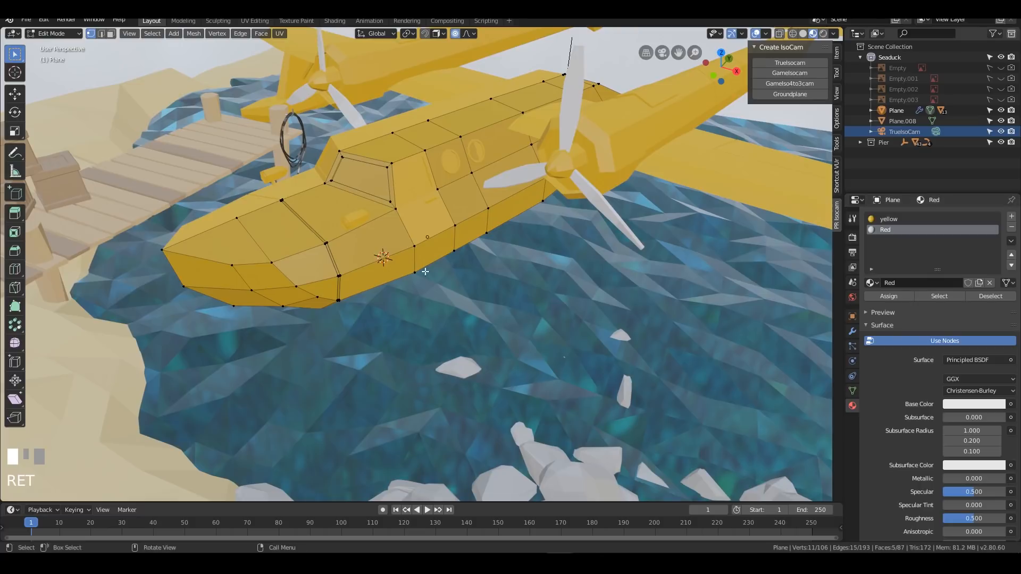
Step: Select the five upper faces of the fuselage nose ahead of the panel seam and isolate the fuselage in local view
{"action": "key", "text": "3"}
{"action": "left_click", "coordinate": [286, 236]}
{"action": "left_click", "coordinate": [235, 240], "text": "shift"}
{"action": "left_click", "coordinate": [221, 278], "text": "shift"}
{"action": "left_click", "coordinate": [264, 276], "text": "shift"}
{"action": "left_click", "coordinate": [310, 265], "text": "shift"}
{"action": "middle_click_drag", "start_coordinate": [347, 319], "coordinate": [376, 157]}
{"action": "key", "text": "KP_Divide"}
{"action": "key", "text": "KP_Divide"}
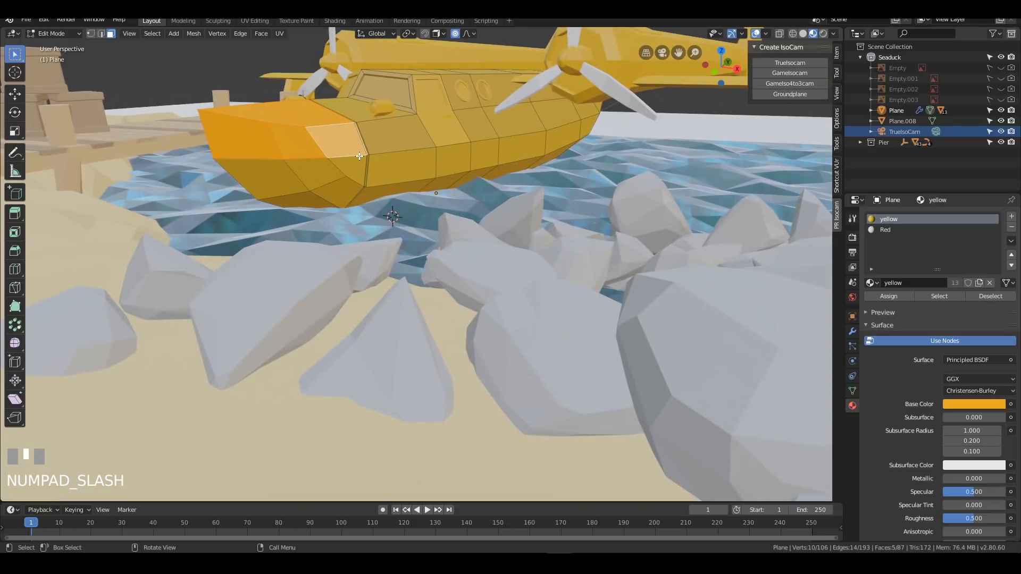
{"action": "key", "text": "KP_Divide"}
{"action": "scroll", "coordinate": [353, 155], "scroll_direction": "up", "scroll_amount": 3}
{"action": "middle_click_drag", "start_coordinate": [353, 154], "coordinate": [360, 283]}
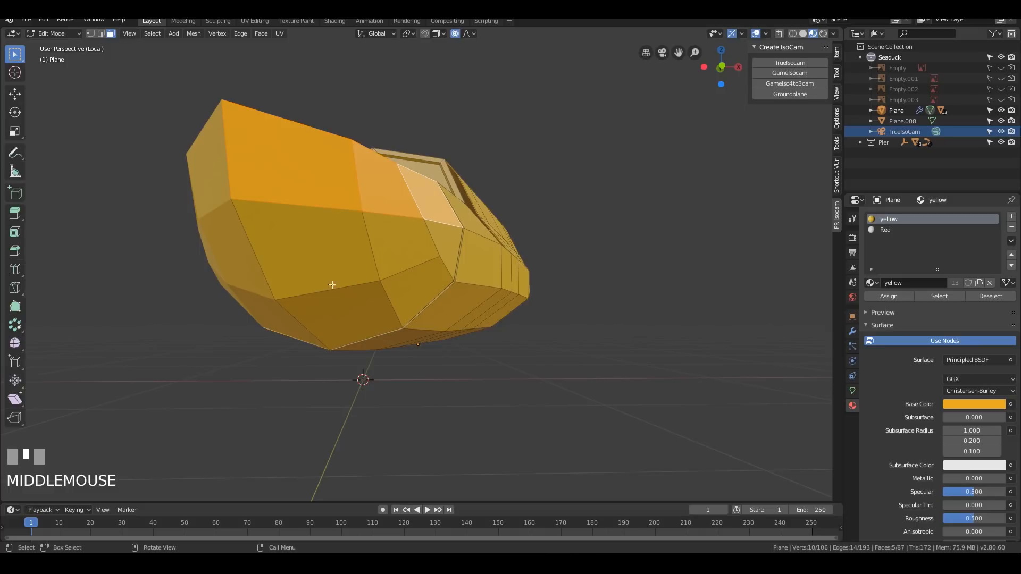
Step: Add the five lower nose faces to the selection and assign the Red material to the whole nose
{"action": "left_click", "coordinate": [316, 251], "text": "shift"}
{"action": "left_click", "coordinate": [406, 244], "text": "shift"}
{"action": "left_click", "coordinate": [450, 239], "text": "shift"}
{"action": "left_click", "coordinate": [420, 289], "text": "shift"}
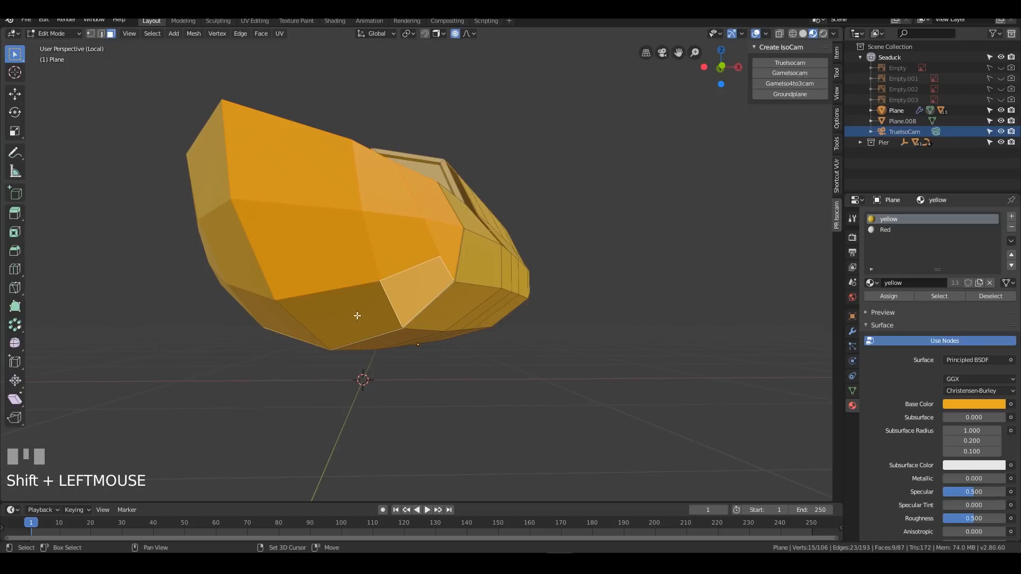
{"action": "left_click", "coordinate": [355, 314], "text": "shift"}
{"action": "middle_click_drag", "start_coordinate": [570, 185], "coordinate": [481, 273]}
{"action": "middle_click_drag", "start_coordinate": [481, 273], "coordinate": [569, 224], "text": "shift"}
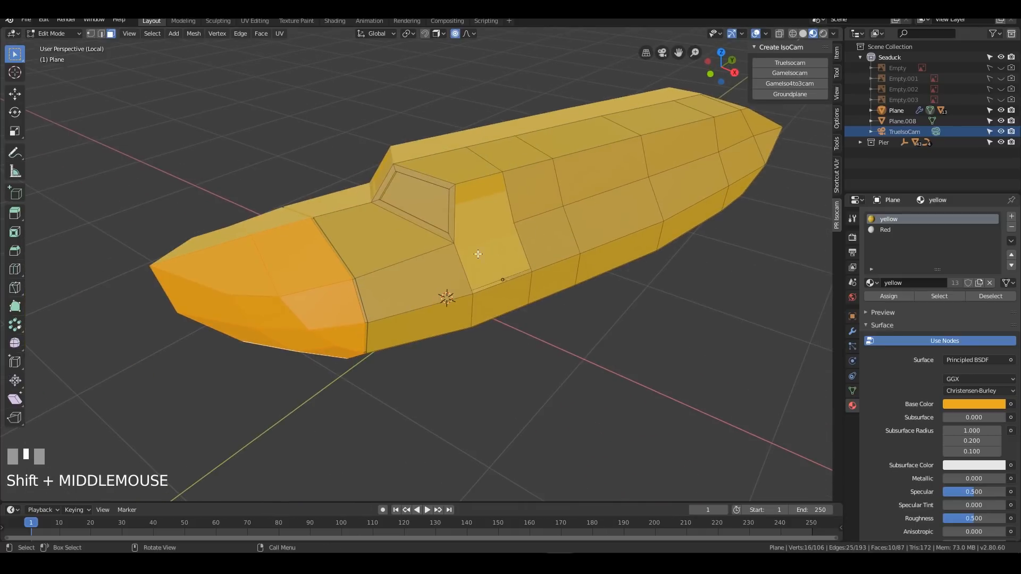
{"action": "left_click", "coordinate": [891, 232]}
{"action": "left_click", "coordinate": [907, 296]}
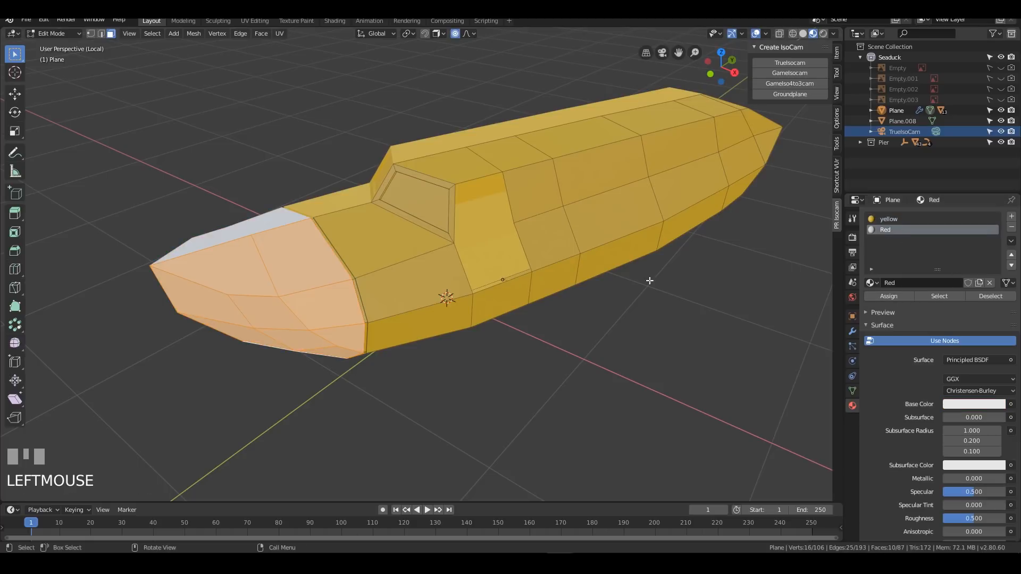
Step: Set the Red material's base color to a saturated orange-red
{"action": "key", "text": "Tab"}
{"action": "left_click", "coordinate": [971, 391]}
{"action": "left_click", "coordinate": [941, 310]}
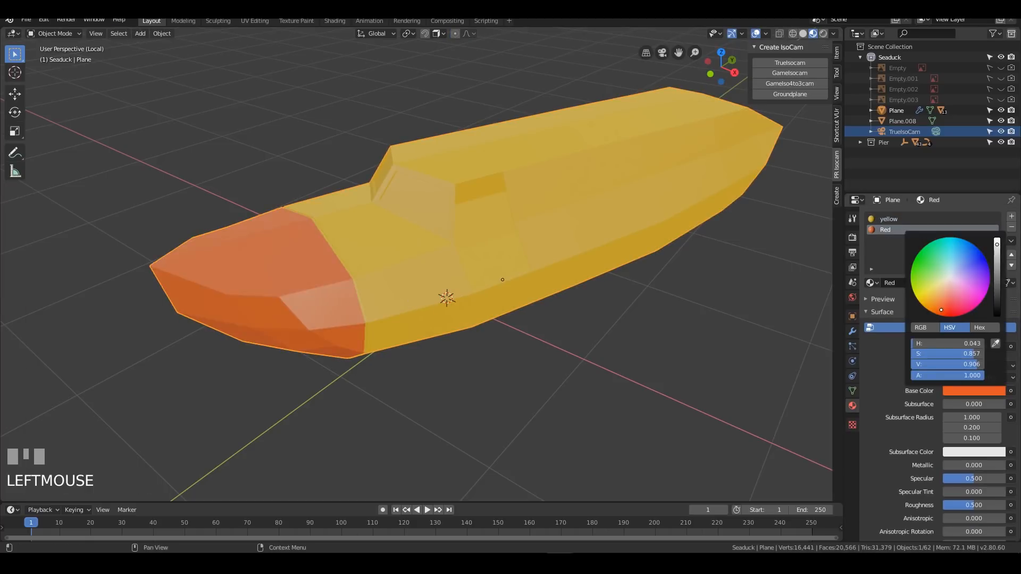
{"action": "left_click_drag", "start_coordinate": [945, 308], "coordinate": [945, 312]}
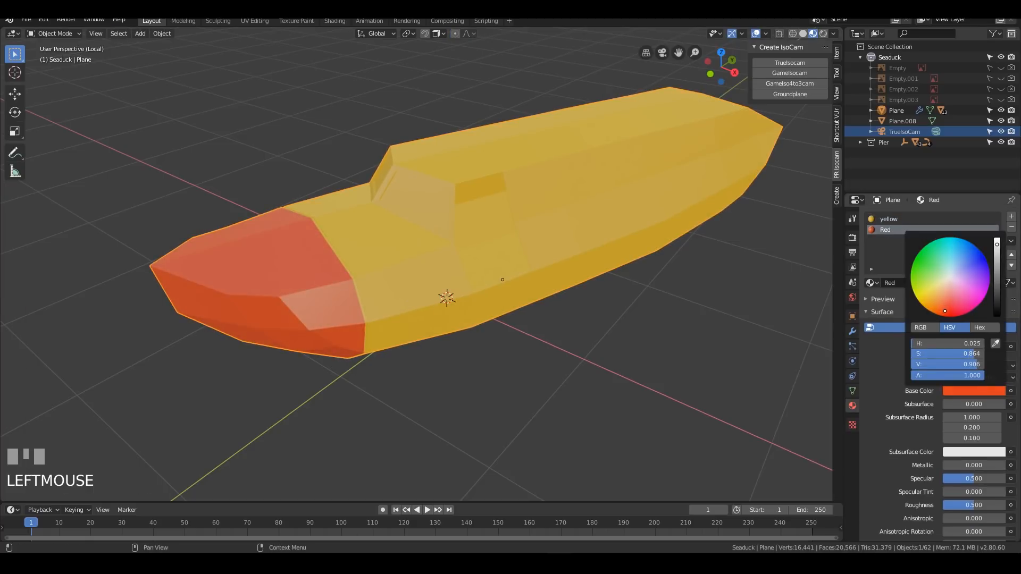
{"action": "left_click_drag", "start_coordinate": [944, 311], "coordinate": [944, 311]}
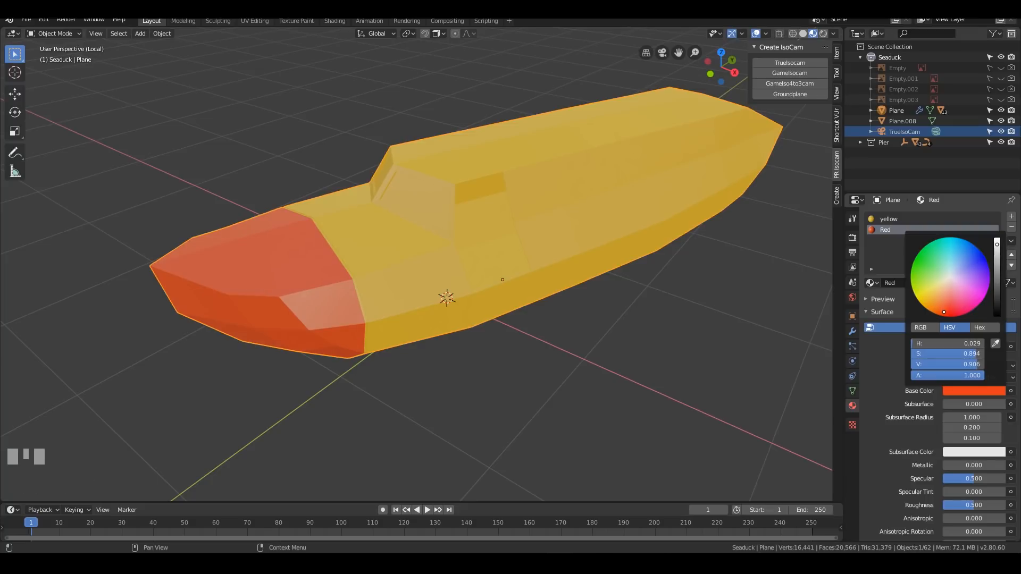
{"action": "left_click_drag", "start_coordinate": [944, 313], "coordinate": [944, 313]}
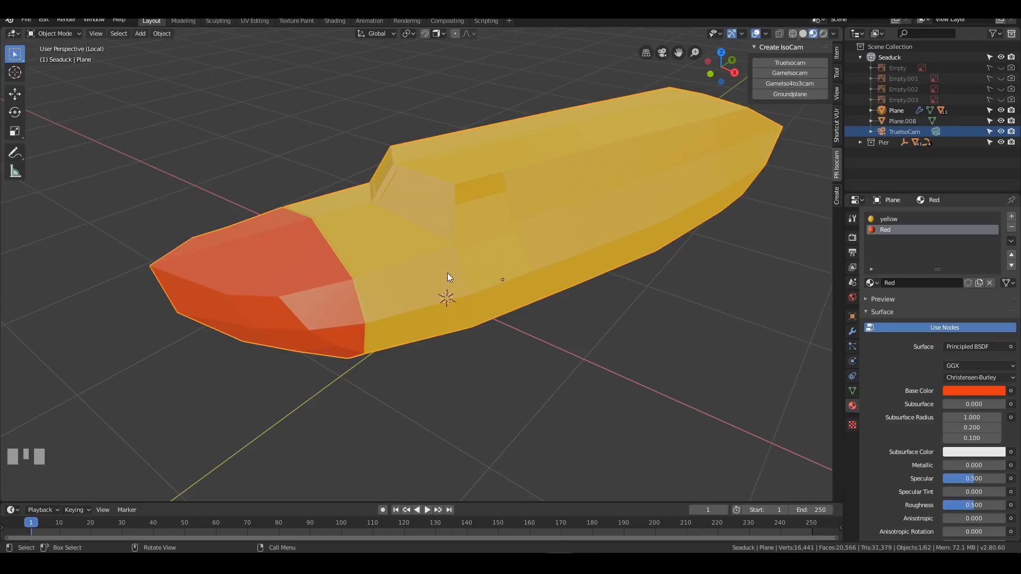
Step: Open the fuselage mesh for editing with the windshield pane selected and add a third material named window
{"action": "mouse_move", "coordinate": [349, 239]}
{"action": "middle_mouse_down"}
{"action": "mouse_move", "coordinate": [538, 229]}
{"action": "mouse_move", "coordinate": [505, 195]}
{"action": "mouse_move", "coordinate": [538, 221]}
{"action": "mouse_move", "coordinate": [564, 217]}
{"action": "mouse_move", "coordinate": [318, 229]}
{"action": "mouse_move", "coordinate": [357, 224]}
{"action": "middle_mouse_up"}
{"action": "scroll", "coordinate": [356, 225], "scroll_direction": "down", "scroll_amount": 2}
{"action": "left_click", "coordinate": [445, 197]}
{"action": "key", "text": "Tab"}
{"action": "left_click", "coordinate": [982, 221]}
{"action": "scroll", "coordinate": [452, 239], "scroll_direction": "up", "scroll_amount": 3}
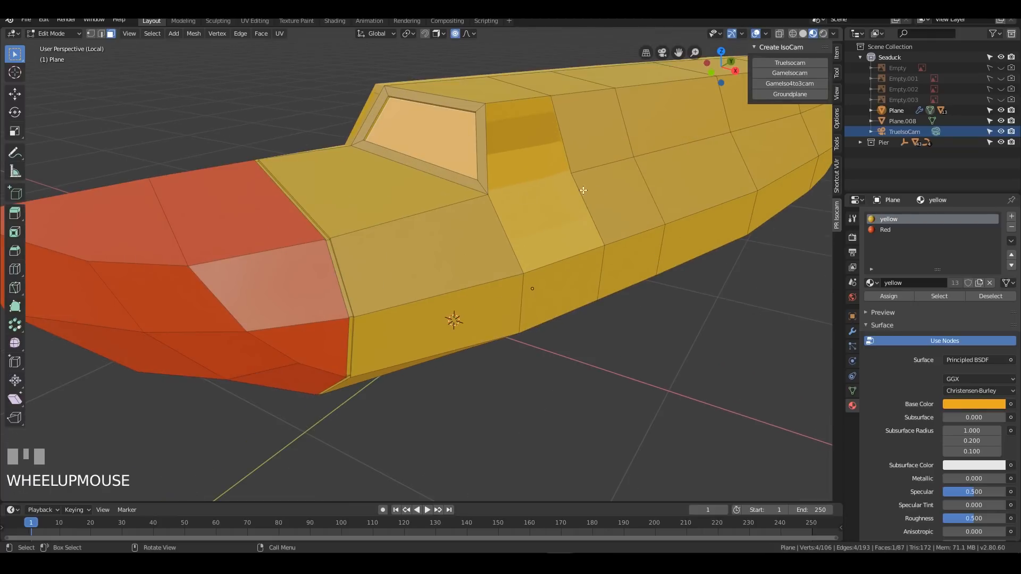
{"action": "left_click", "coordinate": [1012, 217]}
{"action": "left_click", "coordinate": [890, 280]}
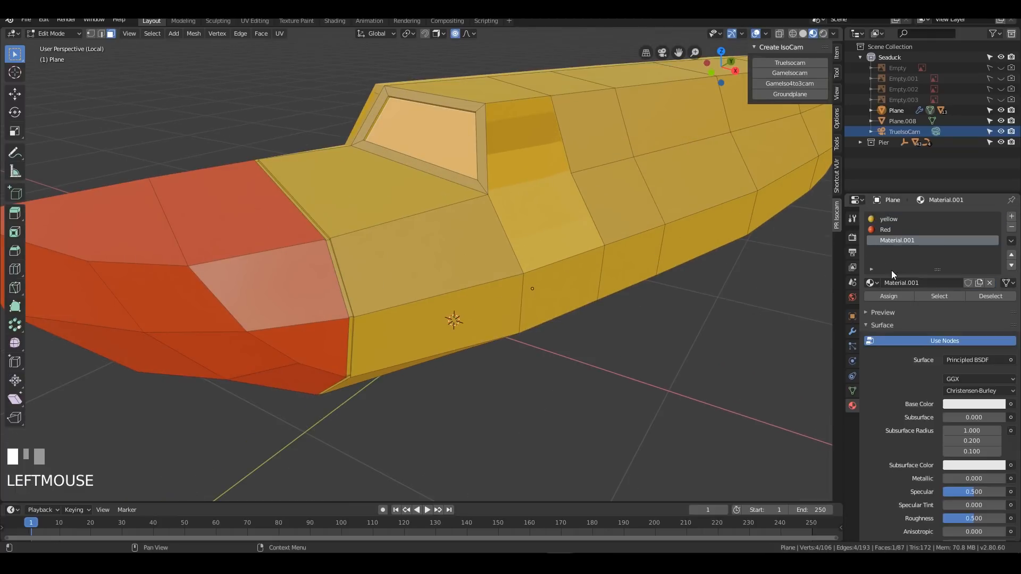
{"action": "double_click", "coordinate": [893, 242]}
{"action": "type", "text": "window"}
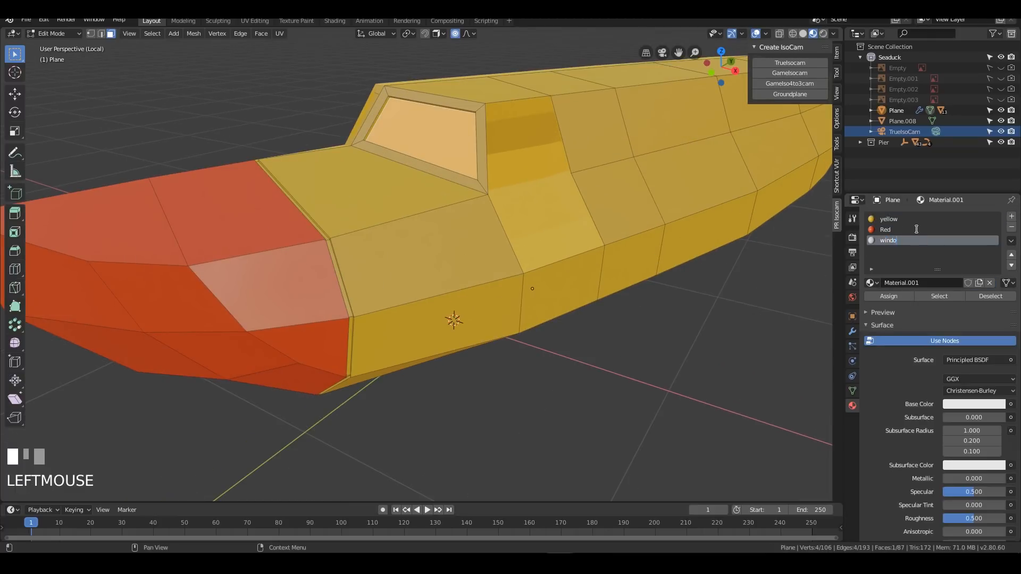
{"action": "key", "text": "Return"}
Step: Give the window material a pale blue base color and zero roughness, and assign it to the windshield pane
{"action": "left_click", "coordinate": [963, 406]}
{"action": "left_click_drag", "start_coordinate": [972, 287], "coordinate": [956, 285]}
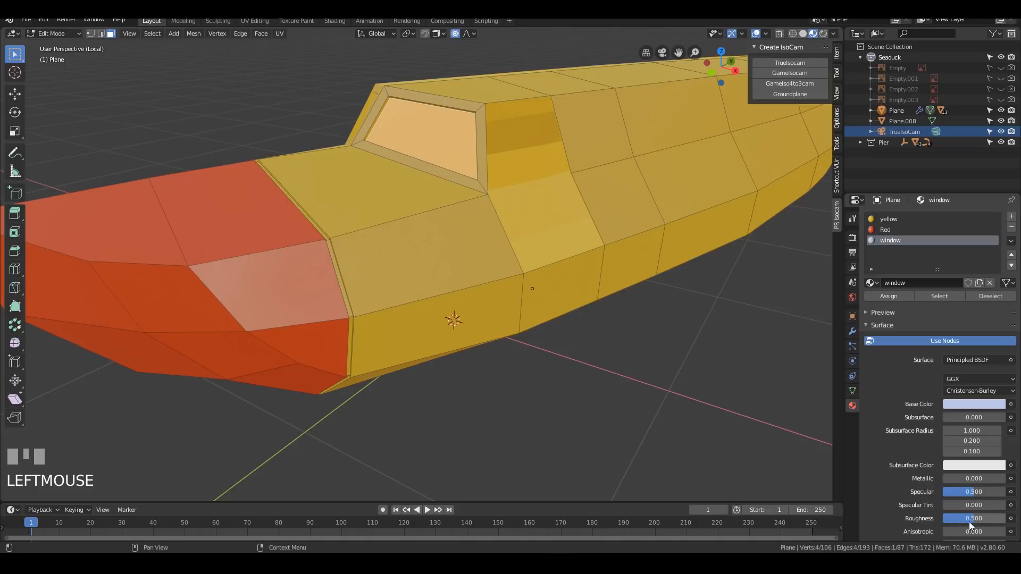
{"action": "left_click_drag", "start_coordinate": [969, 519], "coordinate": [947, 520]}
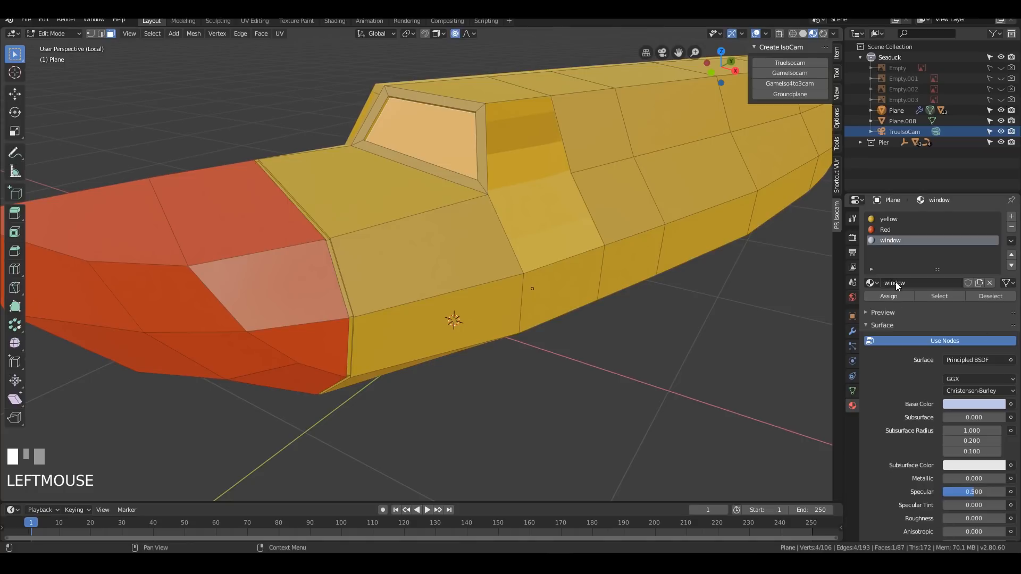
{"action": "left_click", "coordinate": [878, 294]}
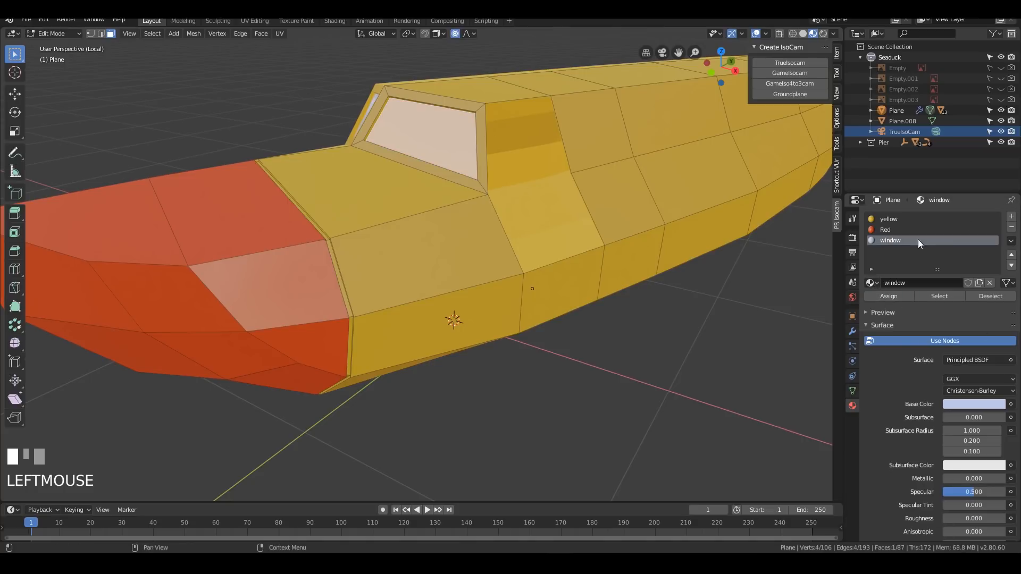
Step: Darken the window material's base color to a value of about 0.187 and save the file
{"action": "left_click", "coordinate": [981, 406]}
{"action": "left_click_drag", "start_coordinate": [998, 278], "coordinate": [997, 313]}
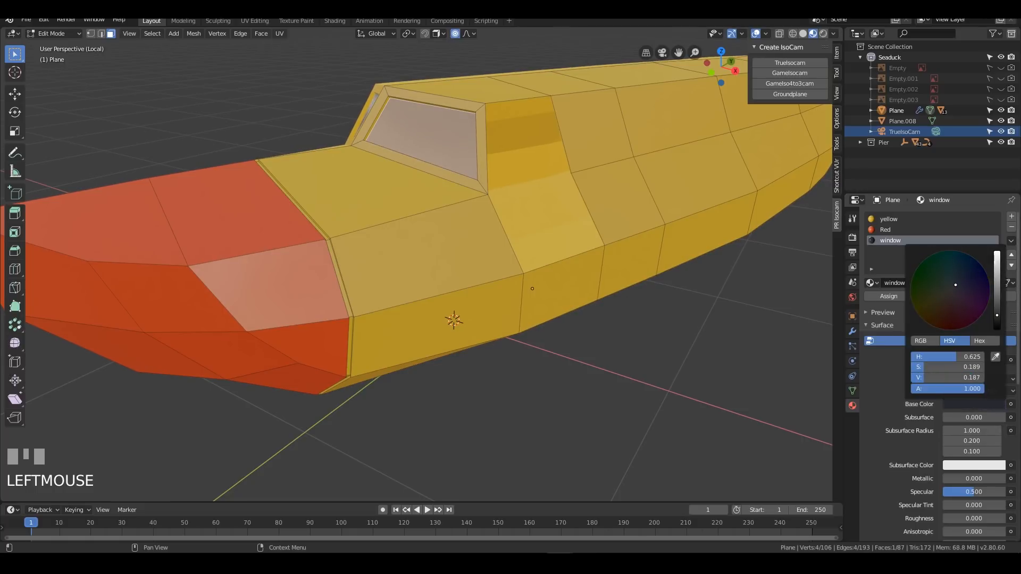
{"action": "key", "text": "Tab"}
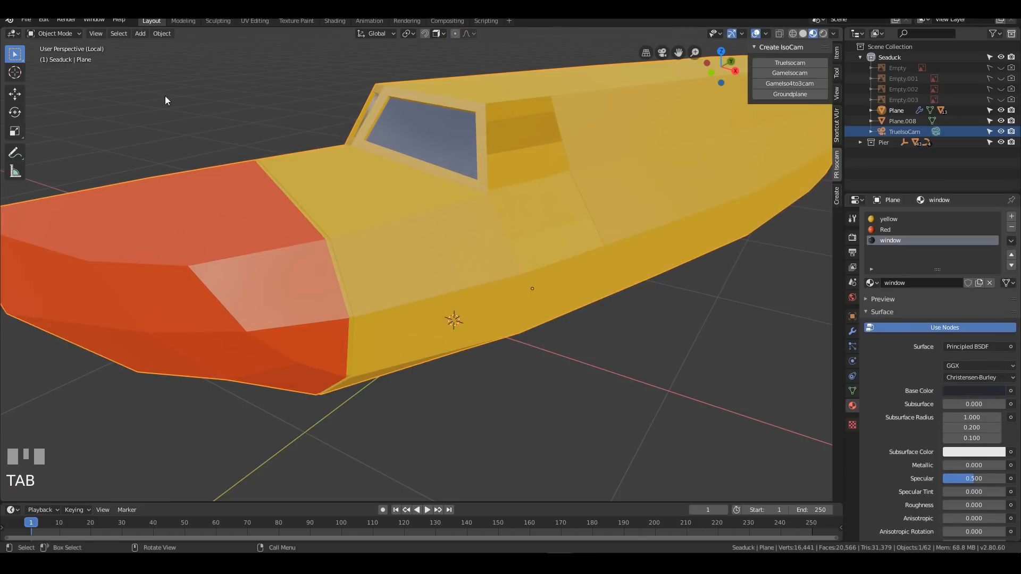
{"action": "middle_click_drag", "start_coordinate": [213, 118], "coordinate": [366, 104]}
{"action": "scroll", "coordinate": [553, 147], "scroll_direction": "down", "scroll_amount": 3}
{"action": "middle_click_drag", "start_coordinate": [554, 147], "coordinate": [608, 143]}
{"action": "key", "text": "ctrl+s"}
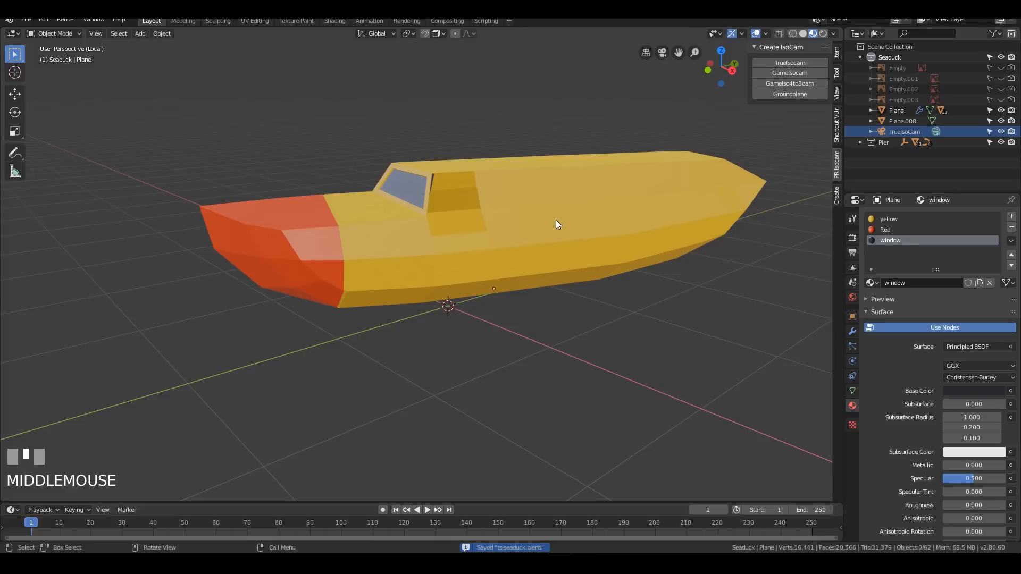
Step: Leave local view and select the recessed lens faces of the headlight on the nose below the windshield
{"action": "key", "text": "KP_Divide"}
{"action": "middle_click_drag", "start_coordinate": [551, 211], "coordinate": [416, 233]}
{"action": "left_click", "coordinate": [416, 233]}
{"action": "scroll", "coordinate": [452, 220], "scroll_direction": "up", "scroll_amount": 5}
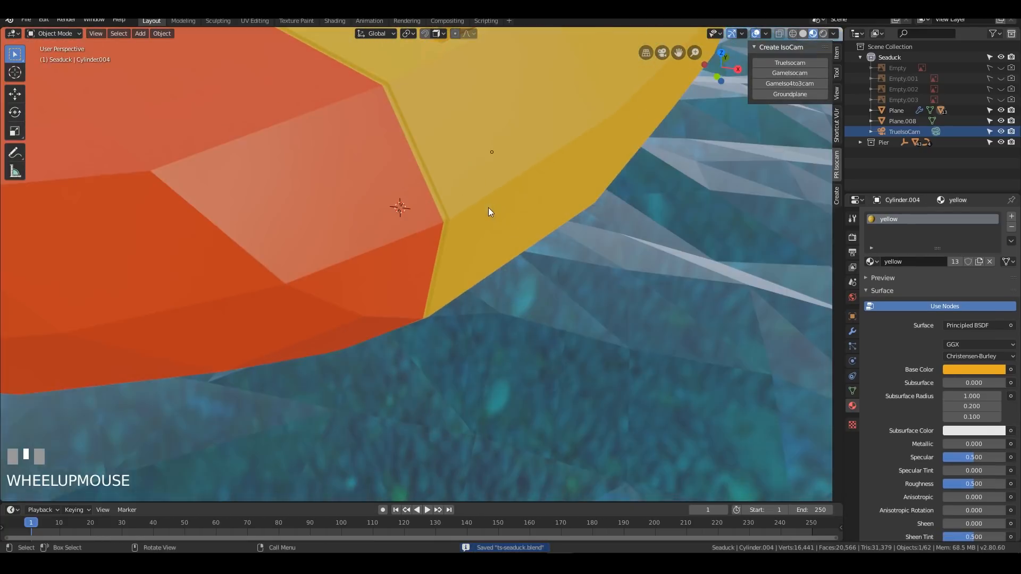
{"action": "middle_click_drag", "start_coordinate": [488, 210], "coordinate": [572, 236], "text": "shift"}
{"action": "key", "text": "Tab"}
{"action": "left_click", "coordinate": [460, 370]}
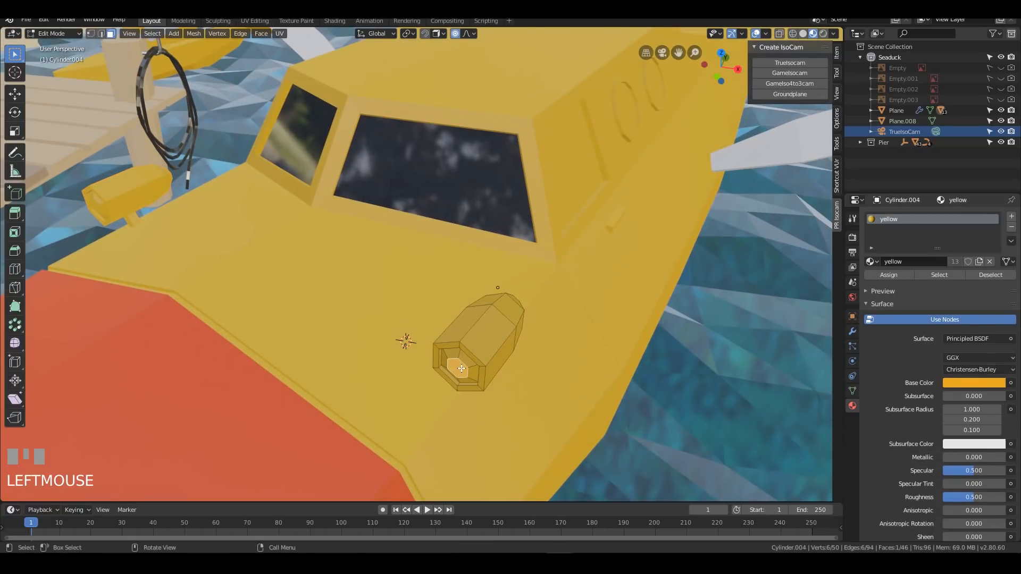
{"action": "key", "text": "ctrl+KP_Add"}
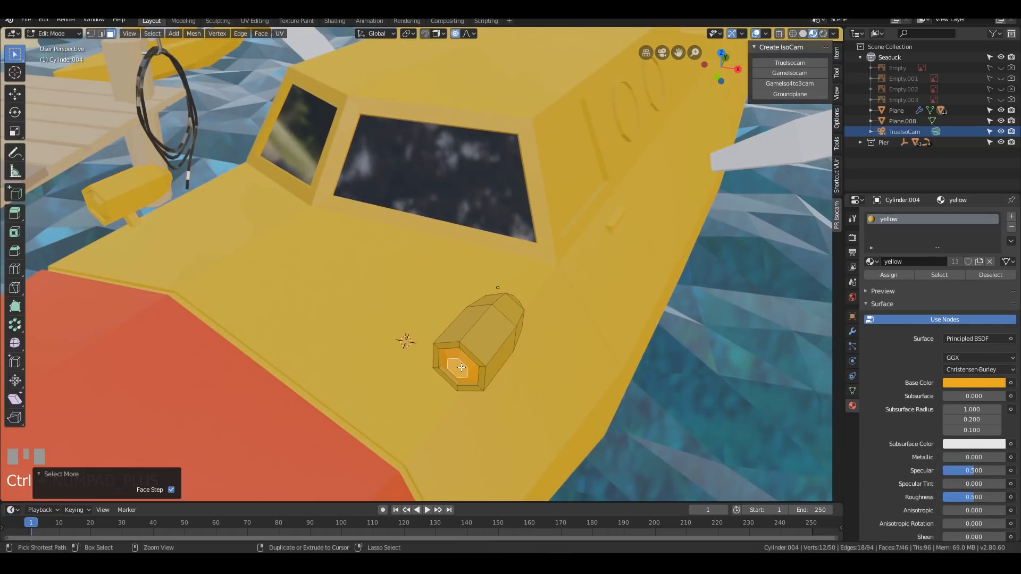
Step: Add a second material named light to the headlight, use an Emission shader, and assign it to the lens faces
{"action": "left_click", "coordinate": [1012, 216]}
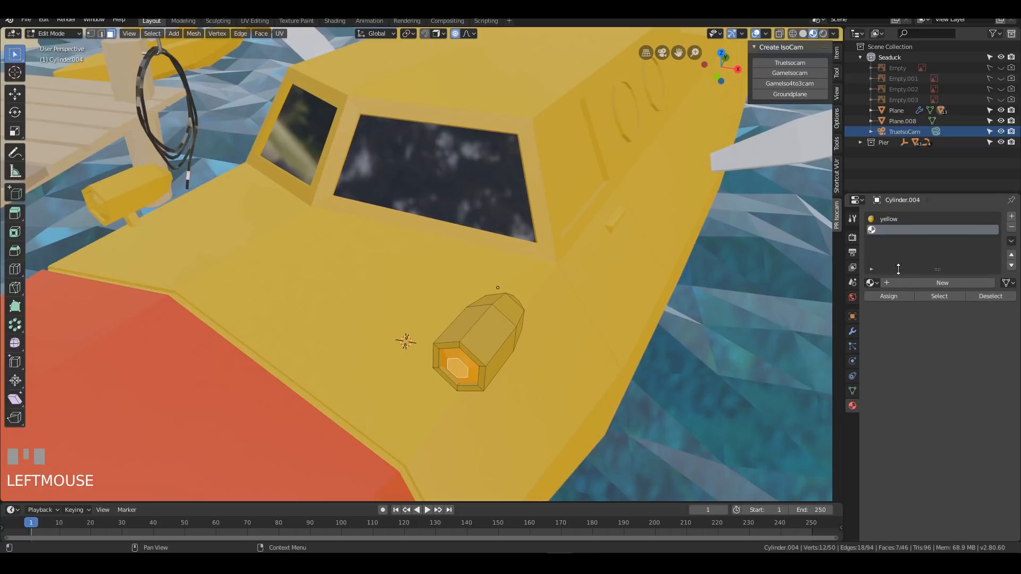
{"action": "left_click", "coordinate": [968, 282]}
{"action": "left_click", "coordinate": [901, 231]}
{"action": "type", "text": "light"}
{"action": "key", "text": "Return"}
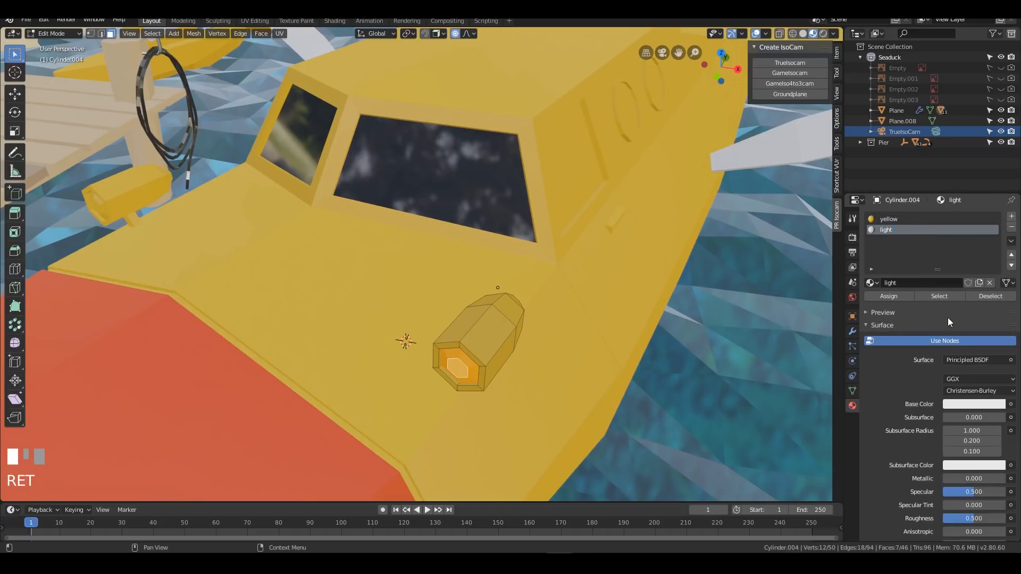
{"action": "left_click", "coordinate": [969, 361]}
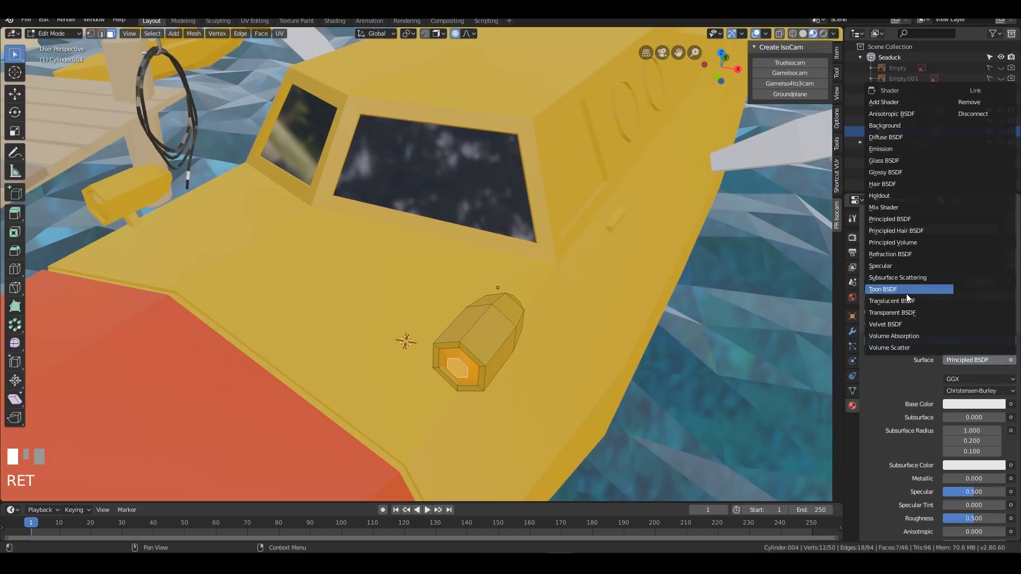
{"action": "left_click", "coordinate": [878, 151]}
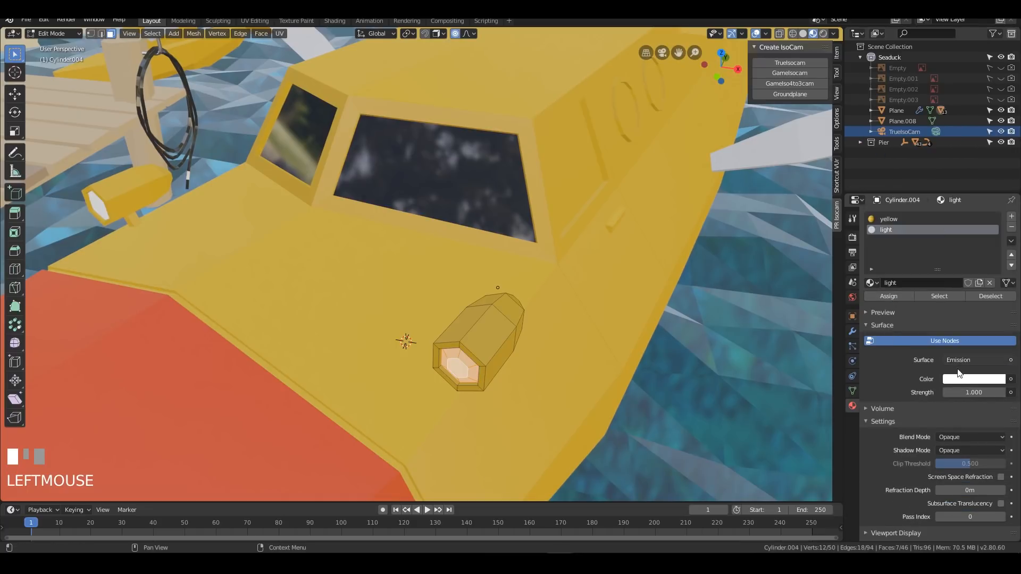
Step: Set the light material's emission color to a warm pale orange with strength 10, and save the file
{"action": "left_click", "coordinate": [976, 379]}
{"action": "left_click_drag", "start_coordinate": [919, 258], "coordinate": [940, 280]}
{"action": "left_click", "coordinate": [973, 393]}
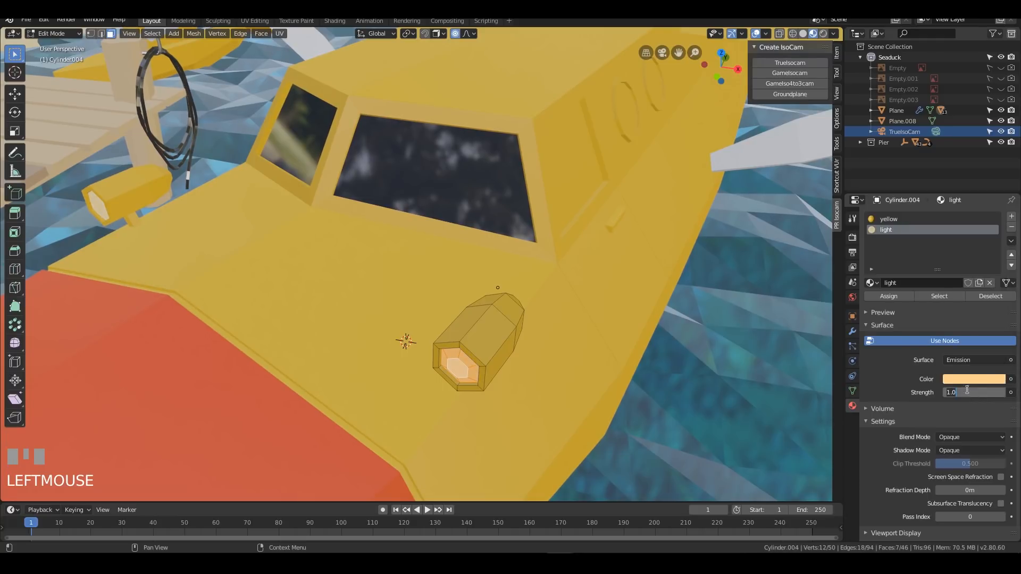
{"action": "key", "text": "KP_Enter"}
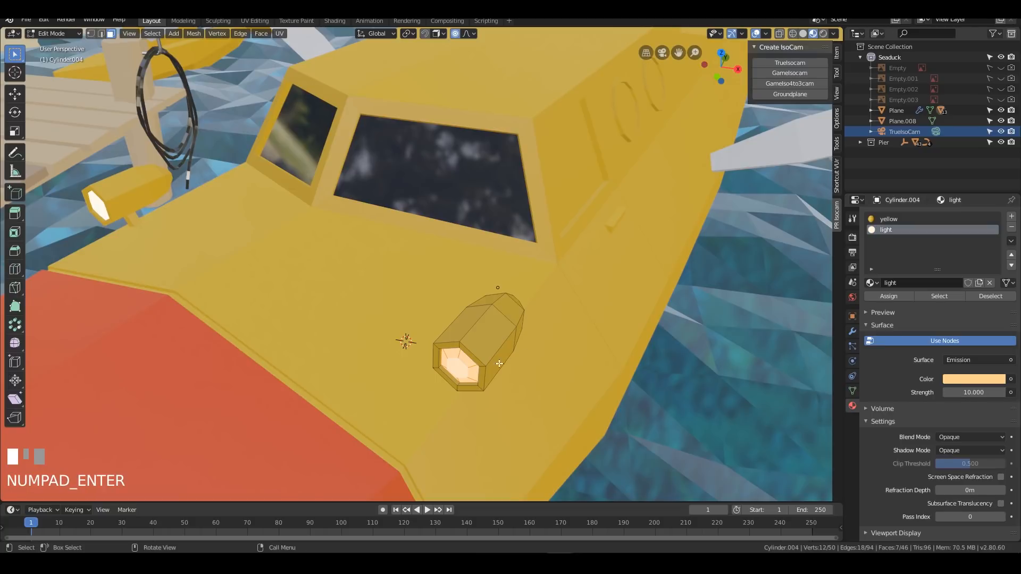
{"action": "key", "text": "Tab"}
{"action": "scroll", "coordinate": [627, 170], "scroll_direction": "down", "scroll_amount": 6}
{"action": "key", "text": "ctrl+s"}
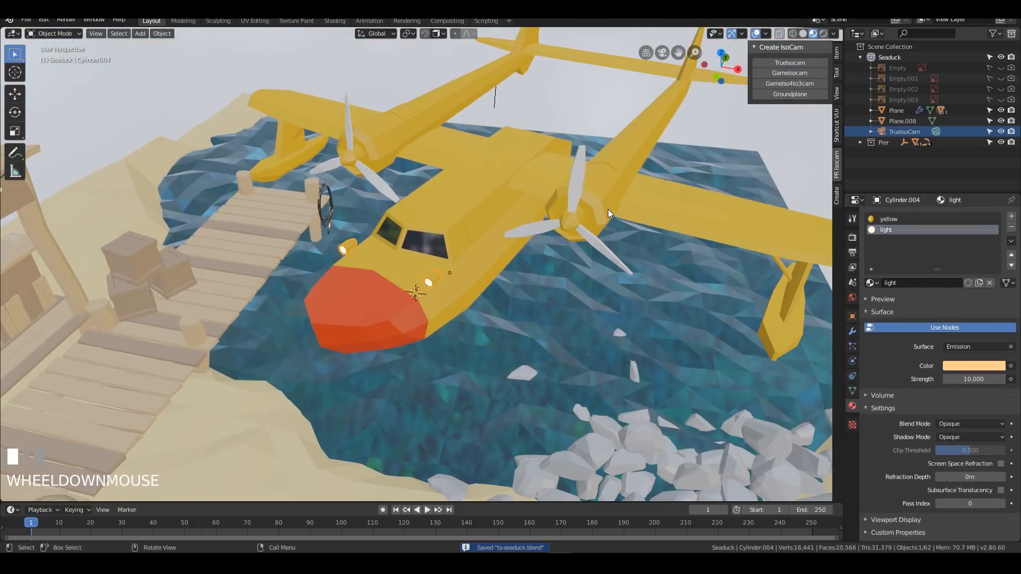
Step: Assign the existing window material to the glass faces of the two round side windows on the fuselage
{"action": "middle_click_drag", "start_coordinate": [535, 234], "coordinate": [551, 238]}
{"action": "scroll", "coordinate": [487, 200], "scroll_direction": "up", "scroll_amount": 5}
{"action": "left_click", "coordinate": [488, 200]}
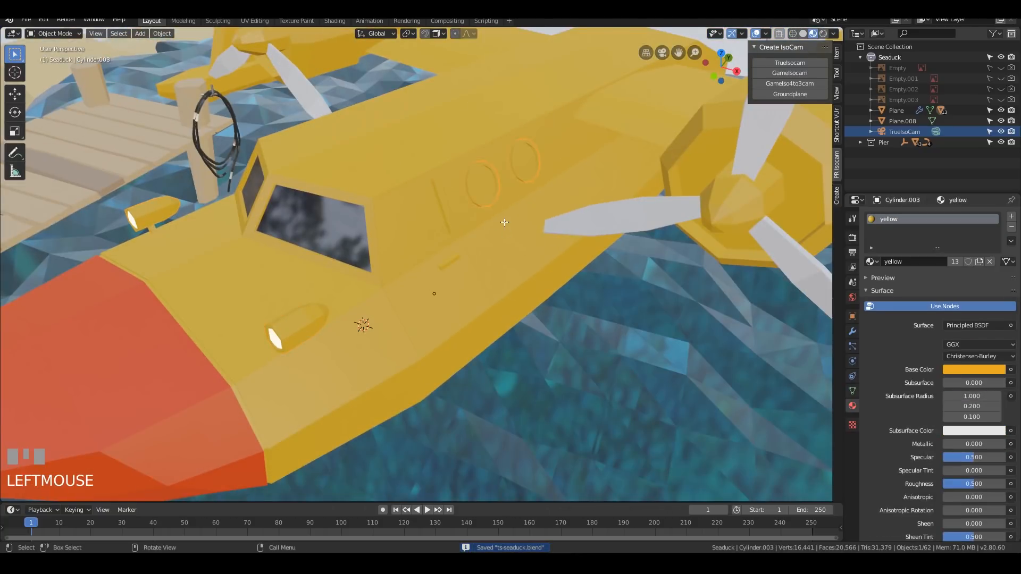
{"action": "key", "text": "Tab"}
{"action": "left_click", "coordinate": [518, 170]}
{"action": "left_click", "coordinate": [517, 169], "text": "shift"}
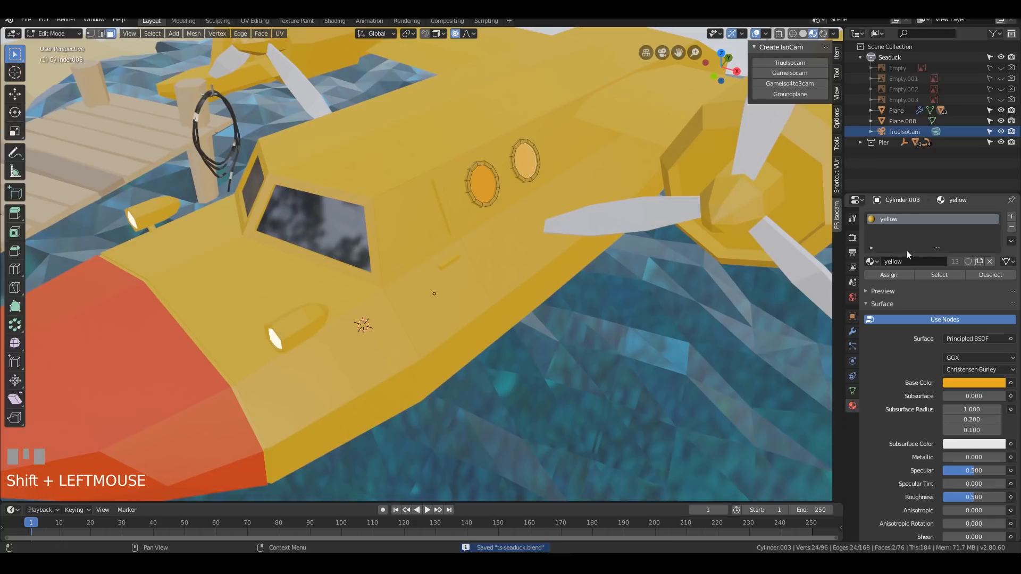
{"action": "left_click", "coordinate": [1011, 216]}
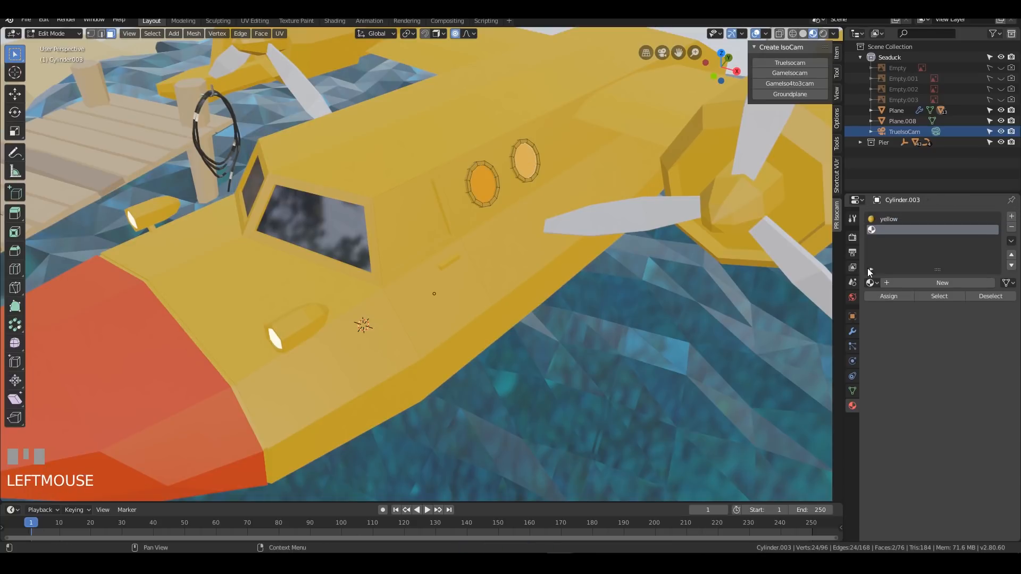
{"action": "left_click", "coordinate": [875, 284]}
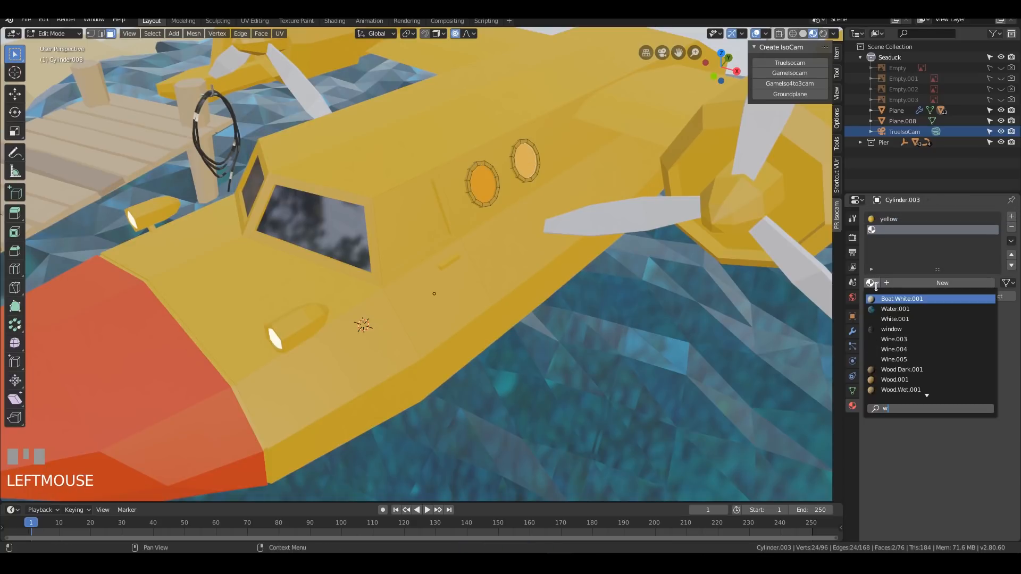
{"action": "left_click", "coordinate": [895, 325]}
{"action": "left_click", "coordinate": [888, 297]}
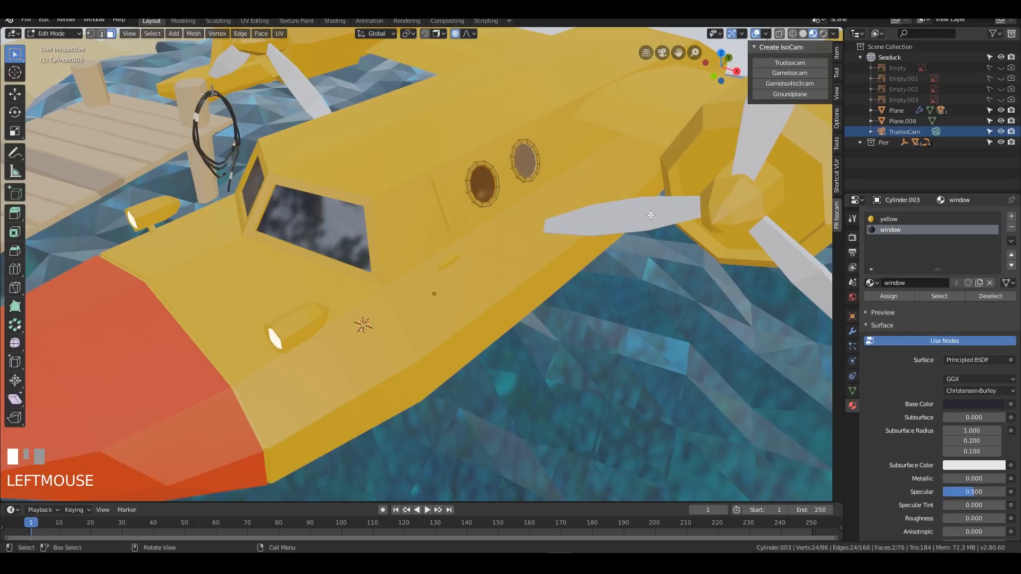
{"action": "key", "text": "Tab"}
Step: Assign the existing window material to the glass pane of the cockpit side door and save the file
{"action": "left_click", "coordinate": [414, 229]}
{"action": "key", "text": "Tab"}
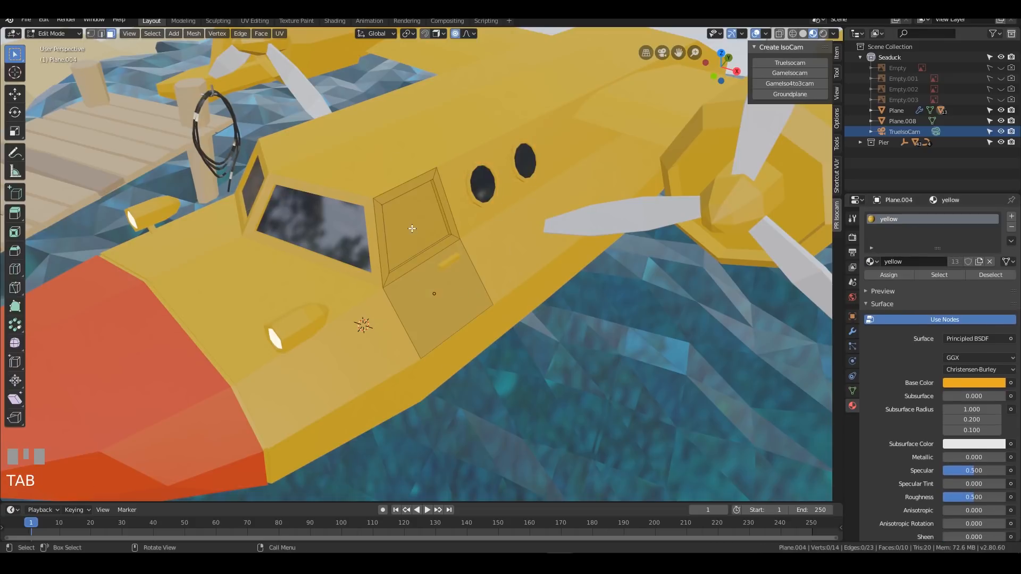
{"action": "left_click", "coordinate": [413, 229]}
{"action": "left_click", "coordinate": [1012, 217]}
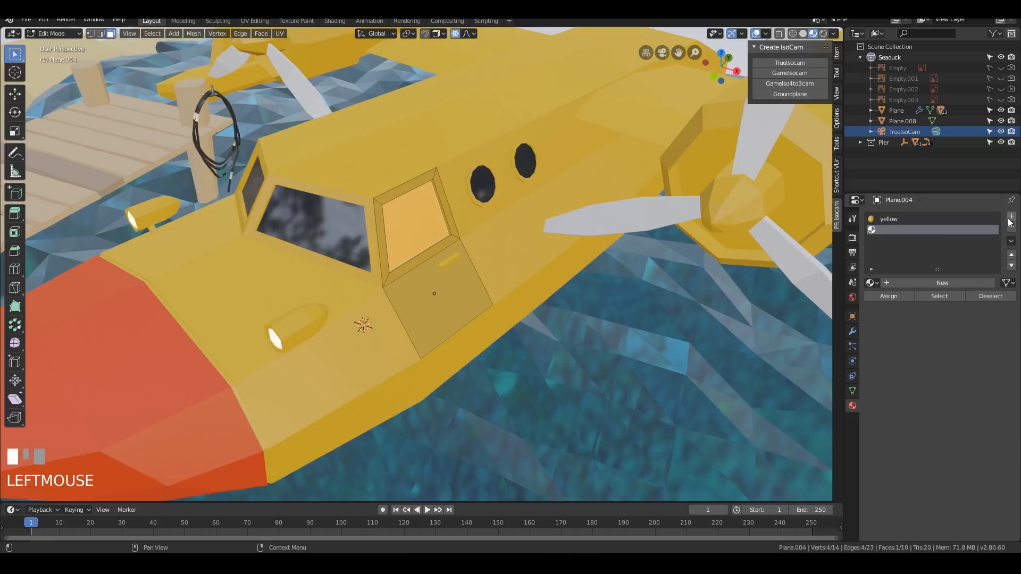
{"action": "left_click", "coordinate": [871, 283]}
{"action": "type", "text": "wa"}
{"action": "key", "text": "BackSpace"}
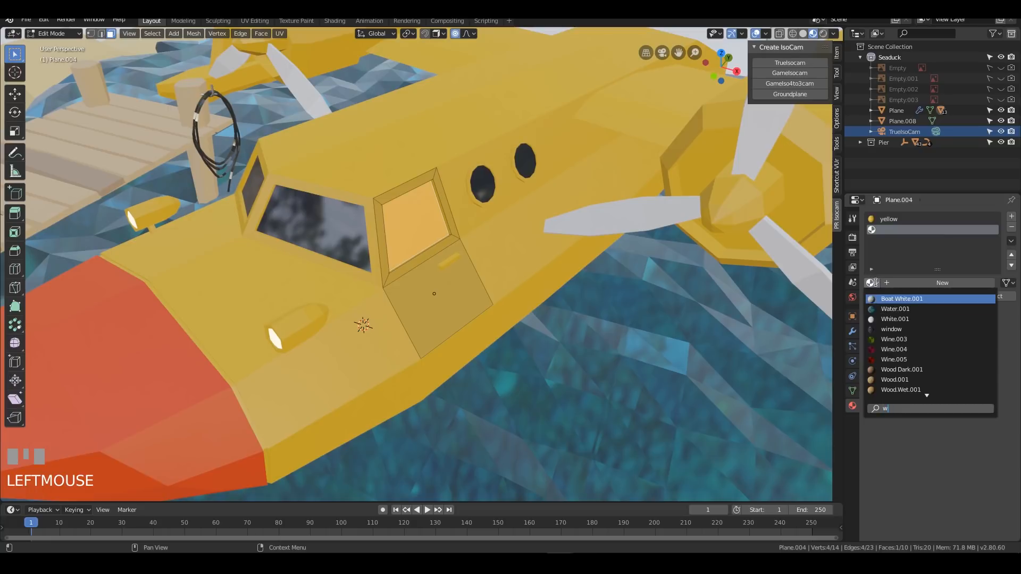
{"action": "left_click", "coordinate": [910, 329]}
{"action": "left_click", "coordinate": [888, 296]}
{"action": "key", "text": "Tab"}
{"action": "scroll", "coordinate": [474, 200], "scroll_direction": "down", "scroll_amount": 5}
{"action": "mouse_move", "coordinate": [542, 244]}
{"action": "middle_mouse_down"}
{"action": "mouse_move", "coordinate": [479, 222]}
{"action": "mouse_move", "coordinate": [590, 225]}
{"action": "mouse_move", "coordinate": [549, 231]}
{"action": "middle_mouse_up"}
{"action": "key", "text": "ctrl+s"}
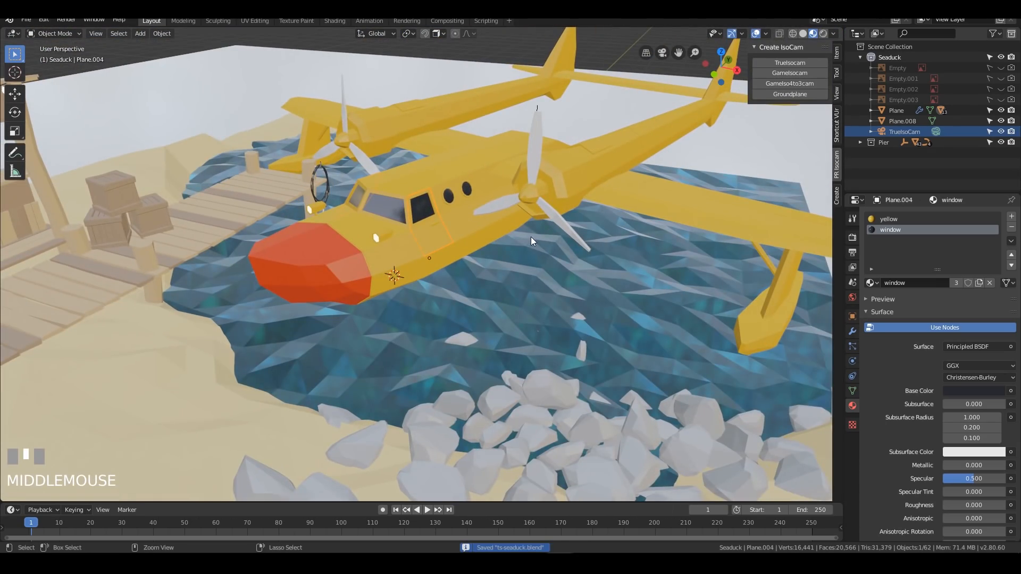
Step: Open the twin engine boom mesh for editing and bring the near engine into view
{"action": "middle_click_drag", "start_coordinate": [612, 170], "coordinate": [497, 225], "text": "shift"}
{"action": "left_click", "coordinate": [480, 226]}
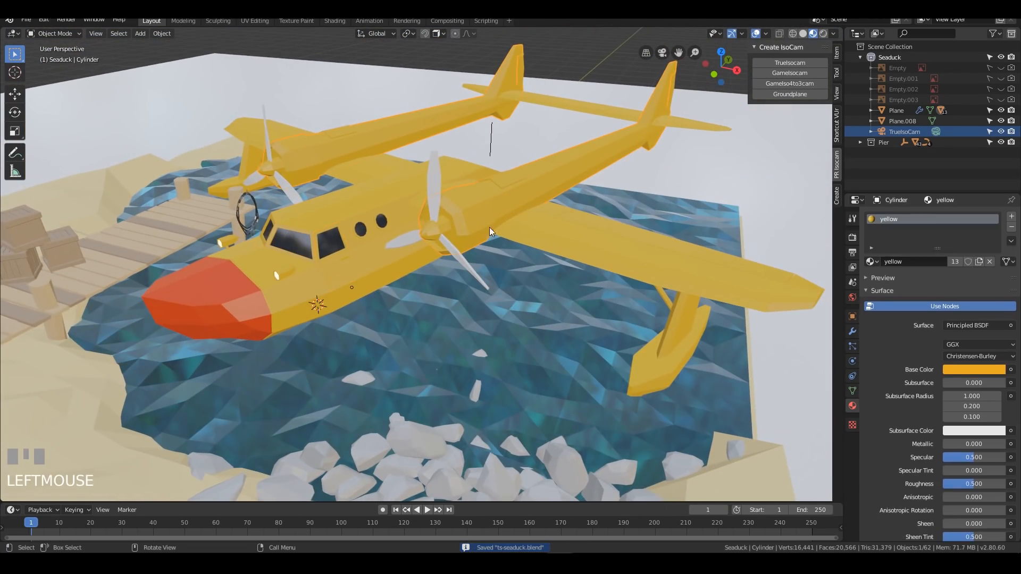
{"action": "key", "text": "Tab"}
{"action": "middle_click_drag", "start_coordinate": [513, 255], "coordinate": [405, 220]}
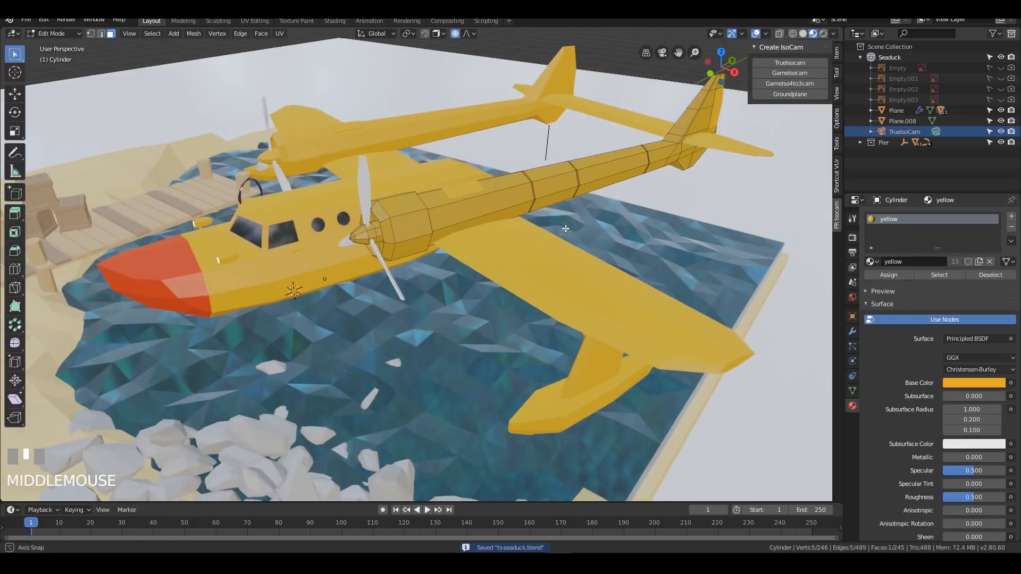
{"action": "left_click", "coordinate": [405, 219]}
{"action": "left_click", "coordinate": [404, 220], "text": "alt"}
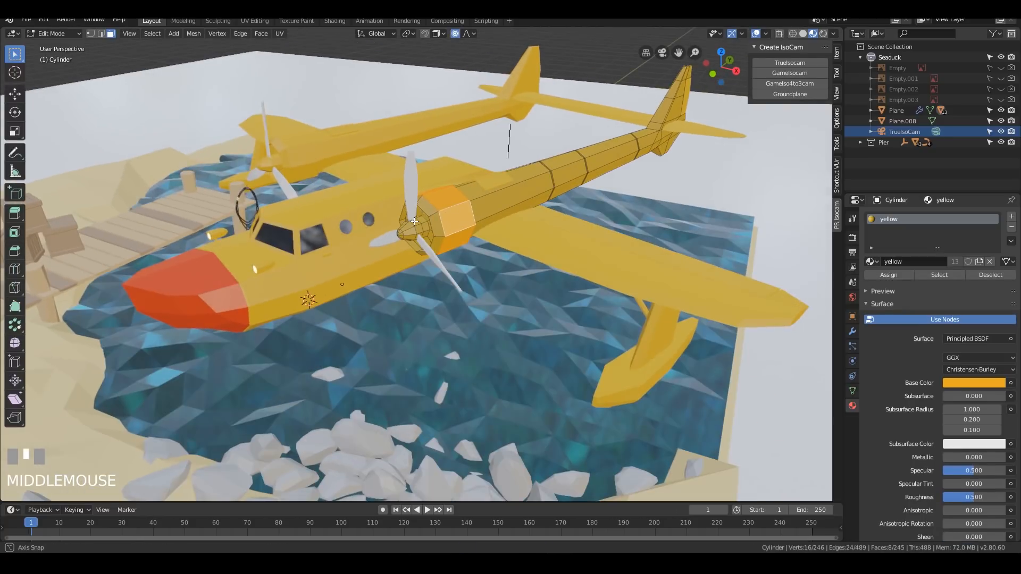
{"action": "middle_click_drag", "start_coordinate": [393, 241], "coordinate": [400, 240]}
{"action": "left_click", "coordinate": [400, 236], "text": "alt"}
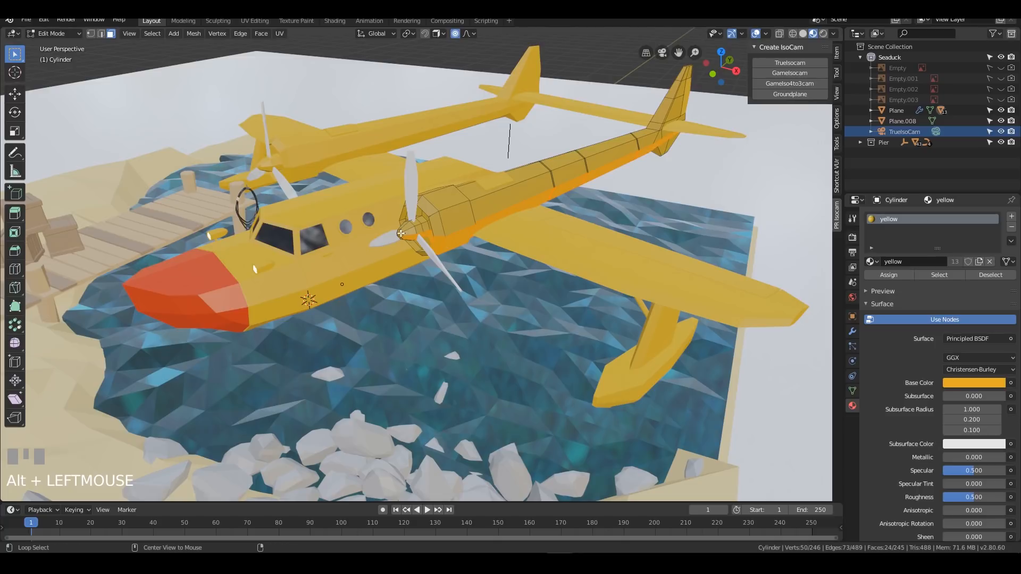
Step: Select the near engine's propeller spinner and grow the selection to cover the whole engine cowling
{"action": "left_click", "coordinate": [408, 234], "text": "alt"}
{"action": "key", "text": "ctrl+KP_Add"}
{"action": "key", "text": "ctrl+KP_Add"}
{"action": "key", "text": "ctrl+KP_Add"}
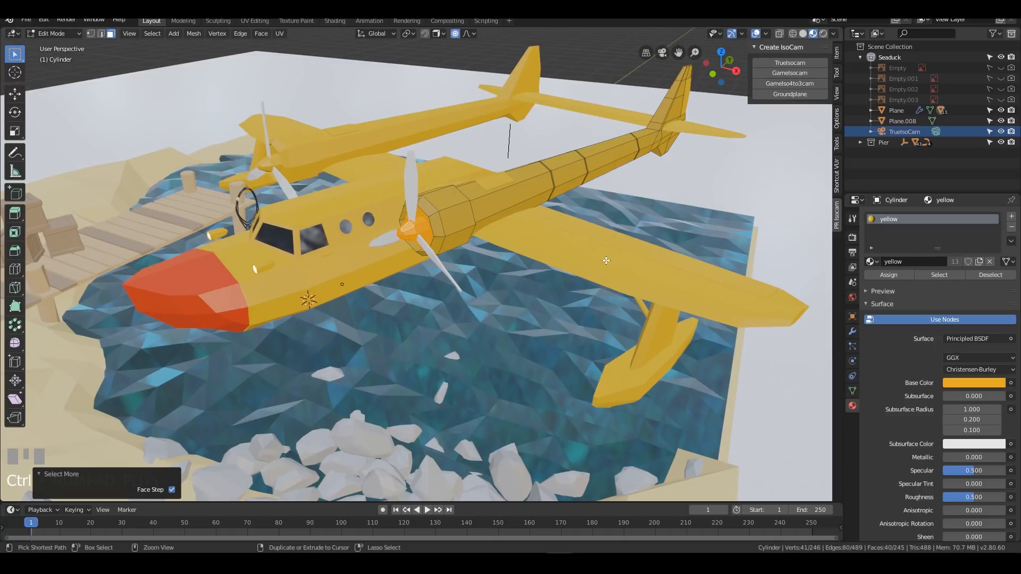
{"action": "key", "text": "ctrl+KP_Add"}
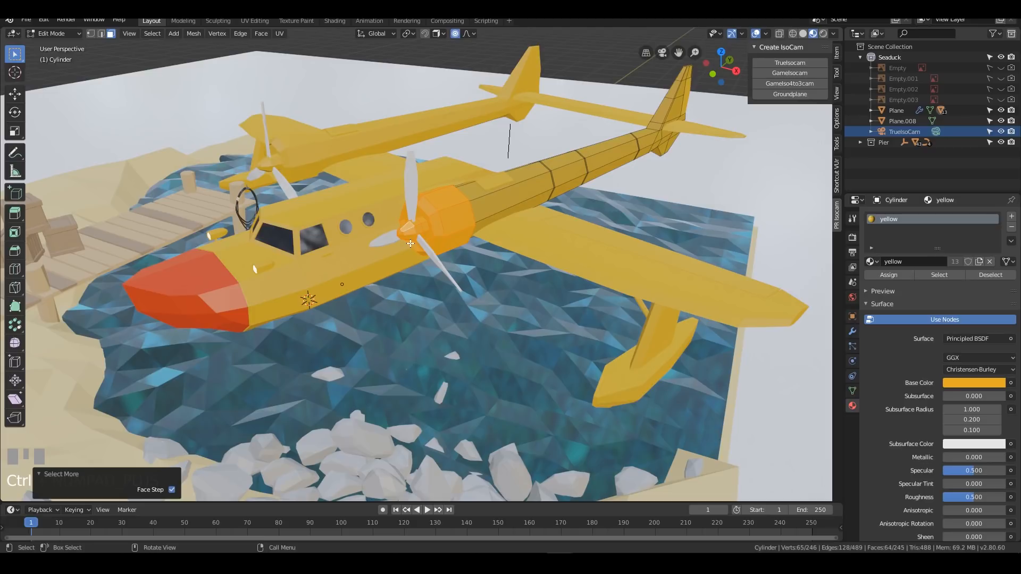
{"action": "scroll", "coordinate": [482, 156], "scroll_direction": "up", "scroll_amount": 3}
{"action": "middle_click_drag", "start_coordinate": [481, 156], "coordinate": [551, 199]}
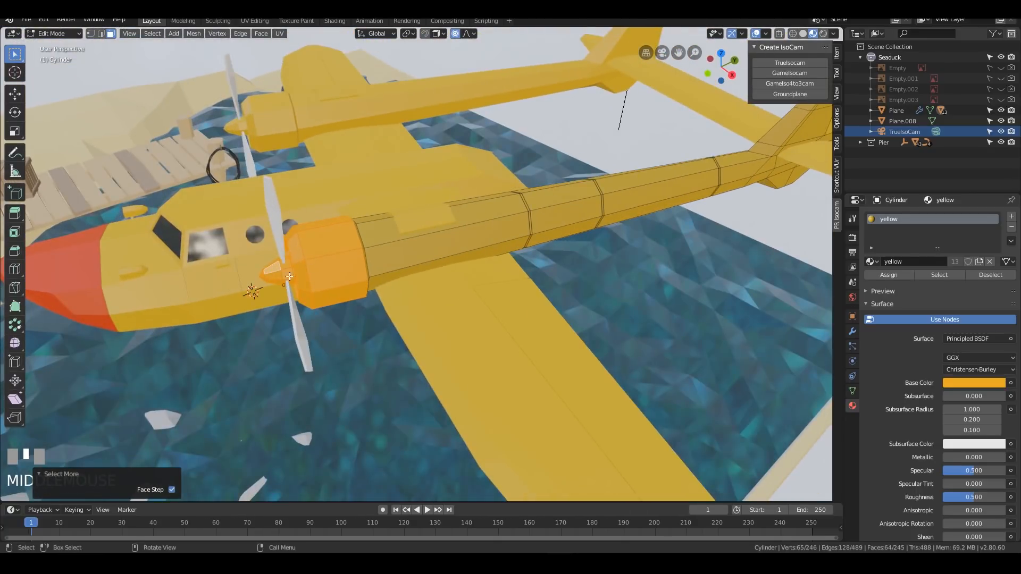
Step: Add a second material slot to the engine boom mesh and create a new material named brown in it
{"action": "scroll", "coordinate": [284, 297], "scroll_direction": "down", "scroll_amount": 2}
{"action": "scroll", "coordinate": [368, 245], "scroll_direction": "up", "scroll_amount": 2}
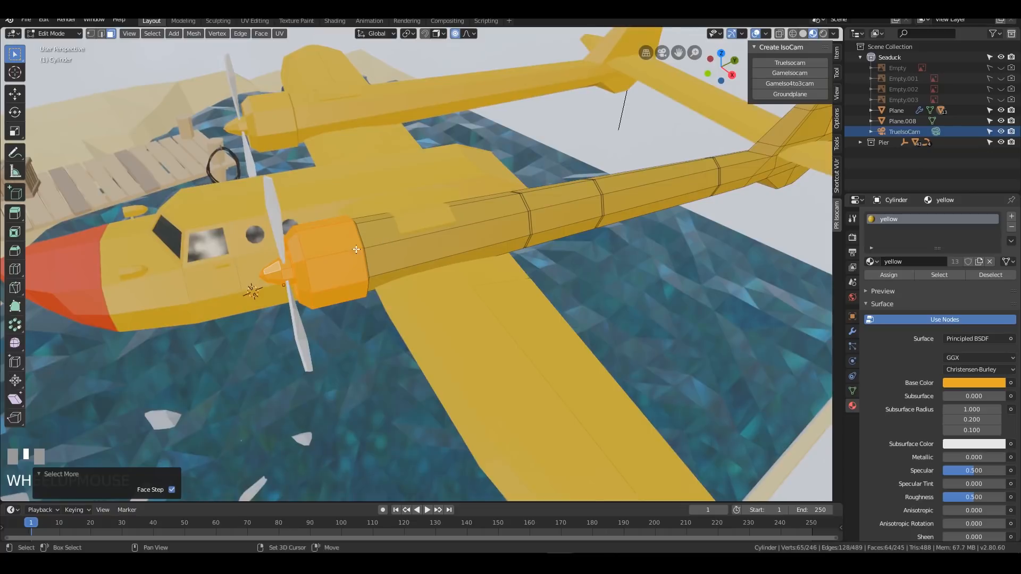
{"action": "middle_click_drag", "start_coordinate": [368, 246], "coordinate": [439, 268], "text": "shift"}
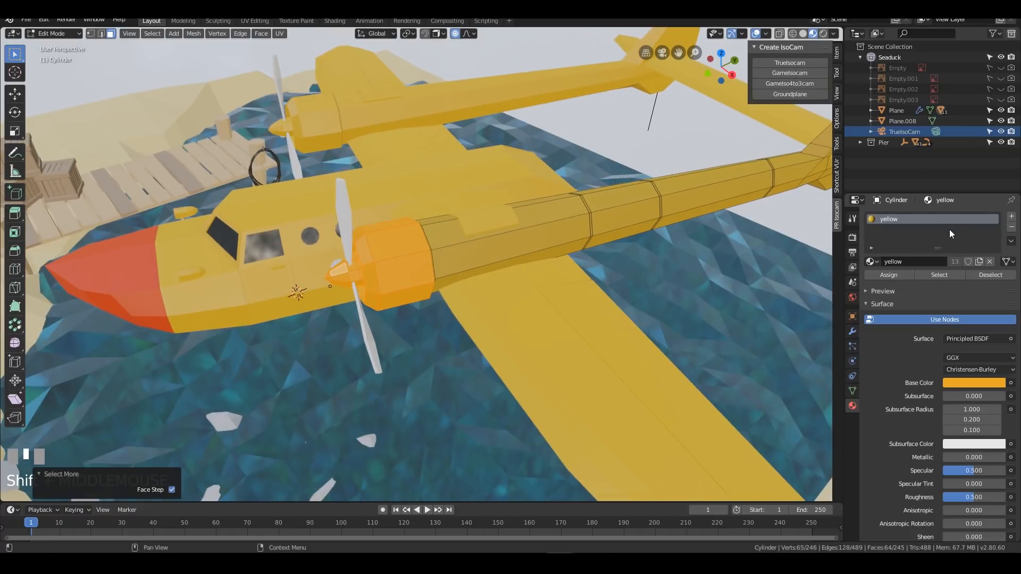
{"action": "left_click", "coordinate": [1012, 221]}
{"action": "left_click", "coordinate": [870, 282]}
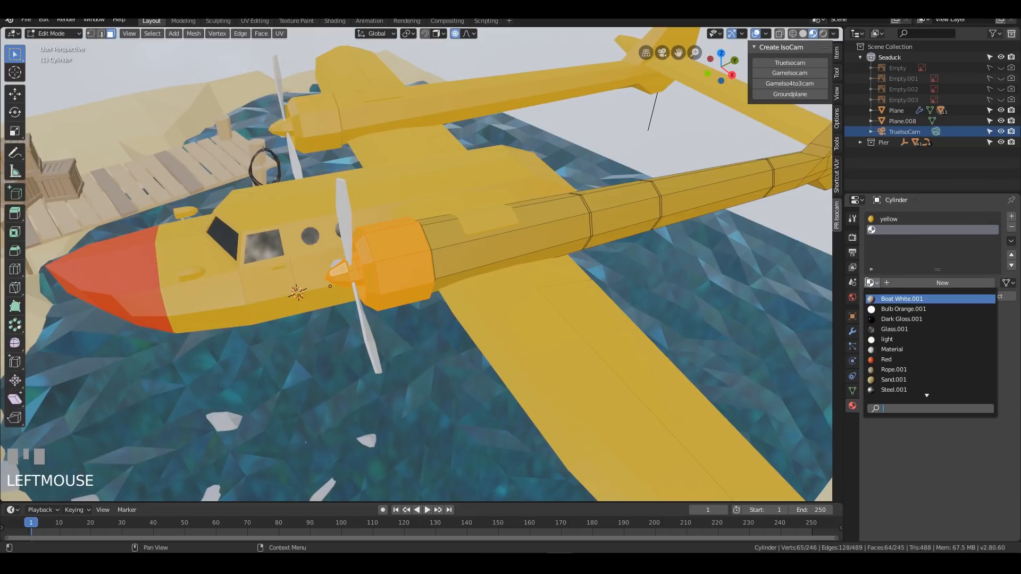
{"action": "left_click", "coordinate": [935, 282]}
{"action": "double_click", "coordinate": [896, 230]}
{"action": "type", "text": "brow"}
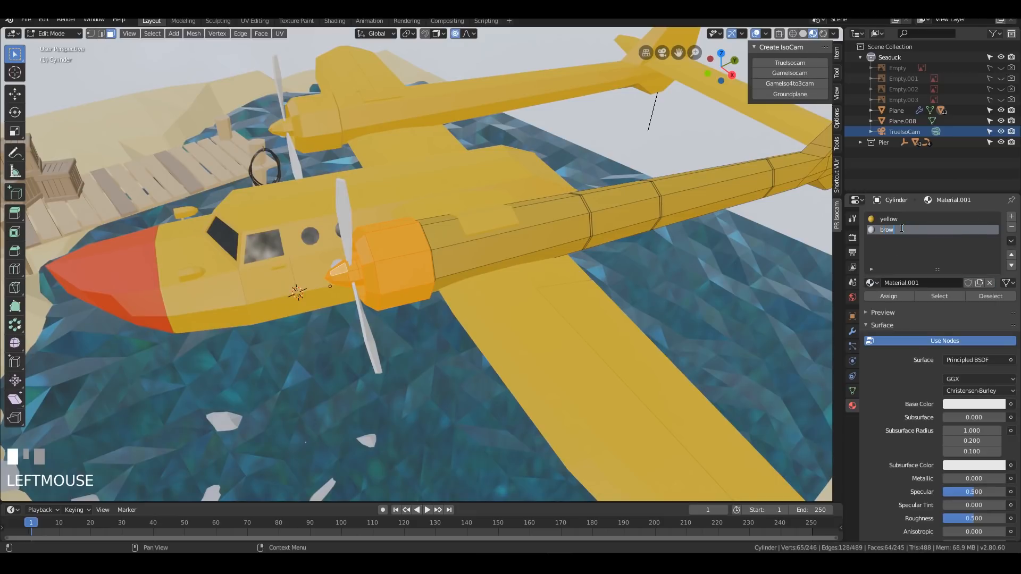
{"action": "type", "text": "n"}
{"action": "key", "text": "Return"}
Step: Set the brown material's base color to a dark brown and assign it to the selected engine cowling faces
{"action": "left_click", "coordinate": [974, 404]}
{"action": "left_click", "coordinate": [942, 318]}
{"action": "left_click_drag", "start_coordinate": [942, 318], "coordinate": [945, 318]}
{"action": "left_click", "coordinate": [990, 277]}
{"action": "left_click", "coordinate": [939, 308]}
{"action": "left_click_drag", "start_coordinate": [997, 267], "coordinate": [997, 302]}
{"action": "left_click", "coordinate": [892, 296]}
Step: Select the near engine's propeller spinner and hub faces and assign the existing Red material to them in a third slot
{"action": "mouse_move", "coordinate": [479, 133]}
{"action": "middle_mouse_down"}
{"action": "mouse_move", "coordinate": [404, 133]}
{"action": "mouse_move", "coordinate": [478, 129]}
{"action": "middle_mouse_up"}
{"action": "scroll", "coordinate": [386, 133], "scroll_direction": "up", "scroll_amount": 4}
{"action": "scroll", "coordinate": [408, 137], "scroll_direction": "down", "scroll_amount": 2}
{"action": "left_click", "coordinate": [408, 171], "text": "alt"}
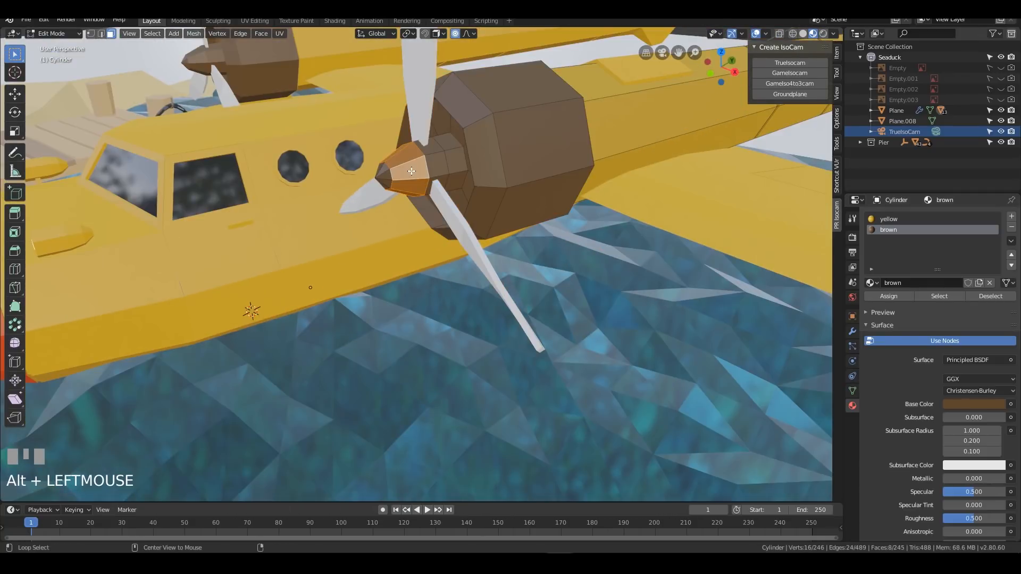
{"action": "key", "text": "ctrl+KP_Add"}
{"action": "key", "text": "ctrl+KP_Add"}
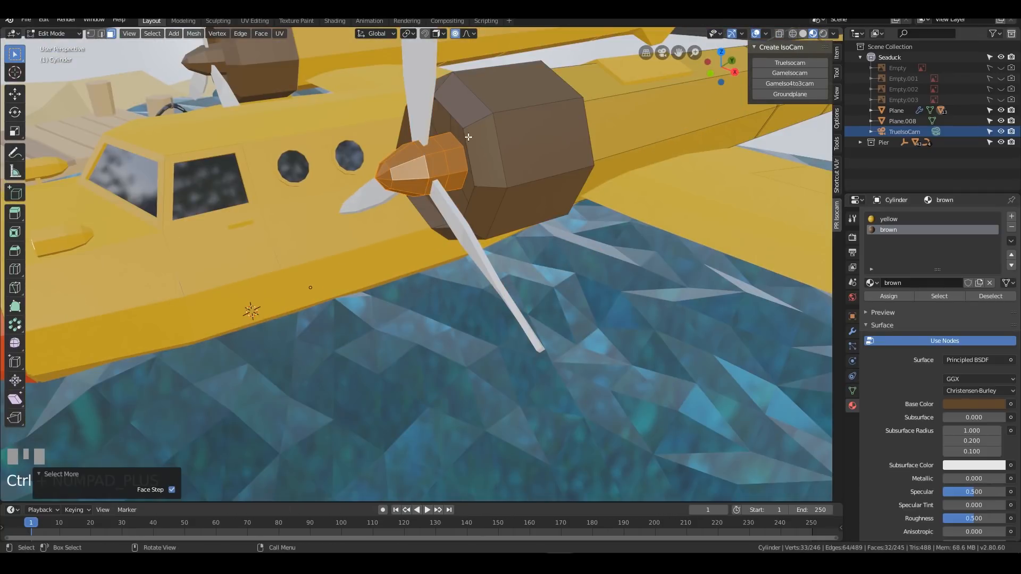
{"action": "scroll", "coordinate": [452, 154], "scroll_direction": "down", "scroll_amount": 4}
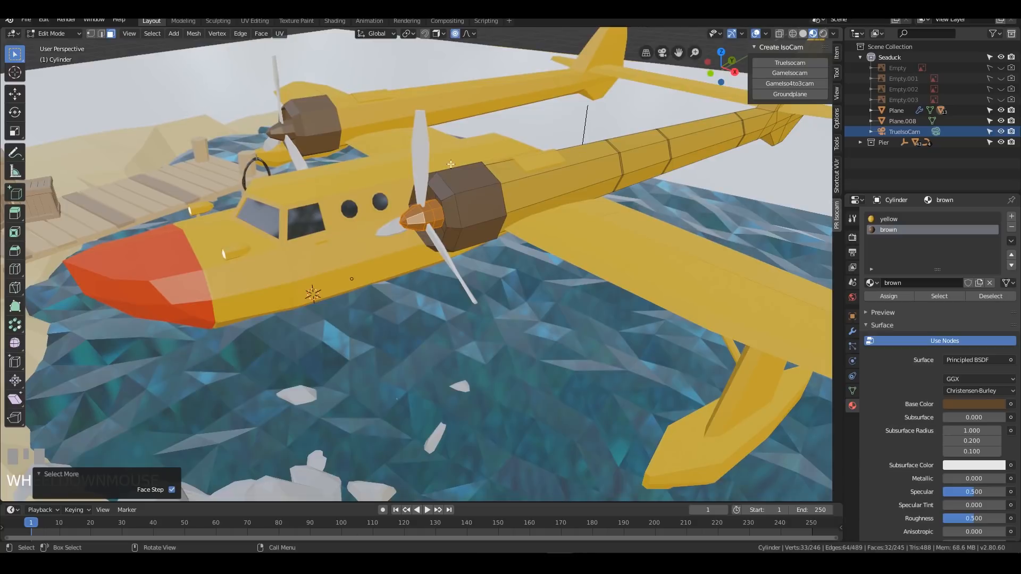
{"action": "left_click", "coordinate": [1011, 217]}
{"action": "left_click", "coordinate": [871, 282]}
{"action": "type", "text": "w"}
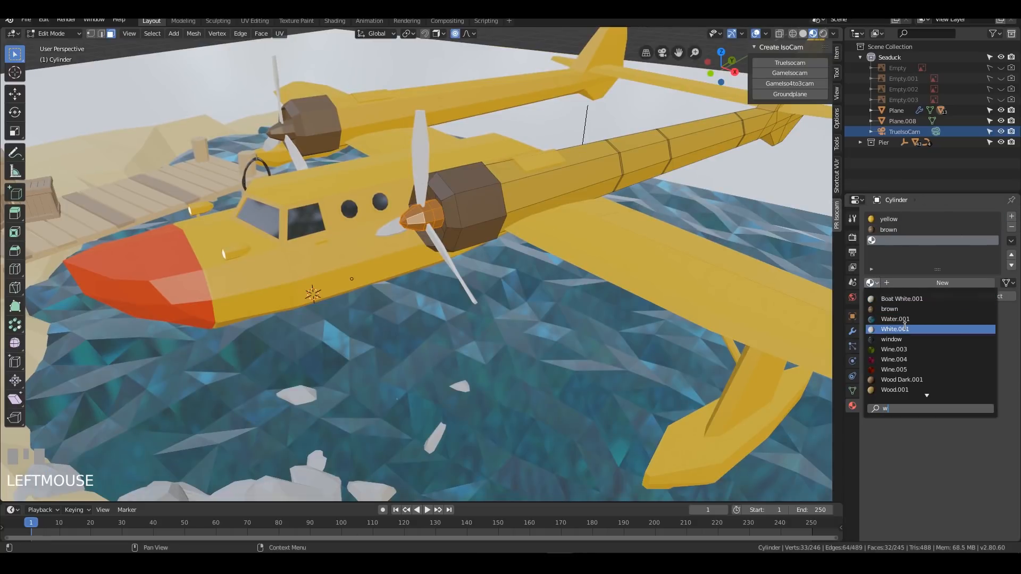
{"action": "key", "text": "BackSpace"}
{"action": "type", "text": "re"}
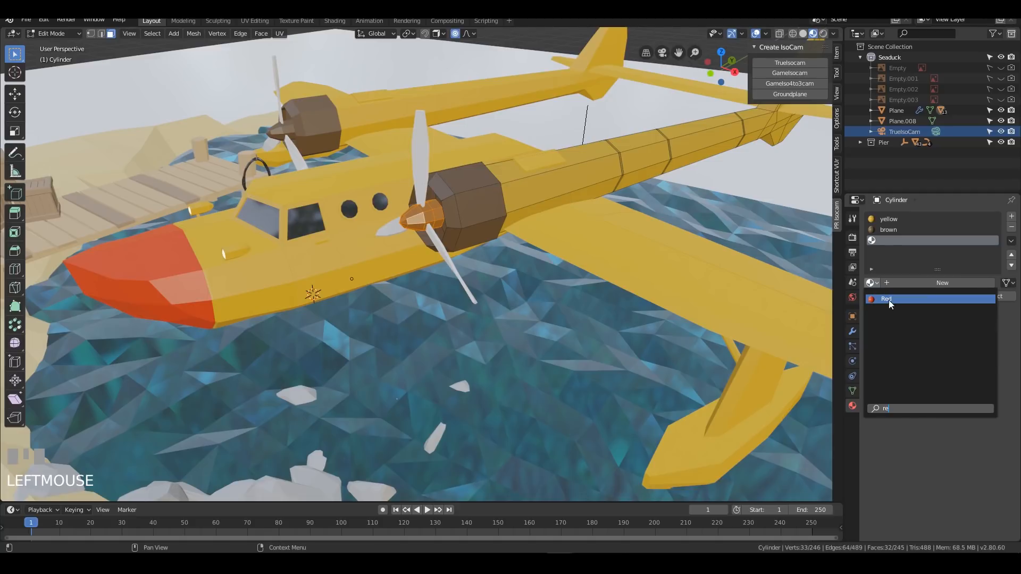
{"action": "left_click", "coordinate": [887, 299]}
{"action": "left_click", "coordinate": [887, 290]}
{"action": "key", "text": "Tab"}
Step: Select the whole hull of the near wing float and assign the existing Red material to it in a second slot
{"action": "middle_click_drag", "start_coordinate": [531, 196], "coordinate": [568, 208]}
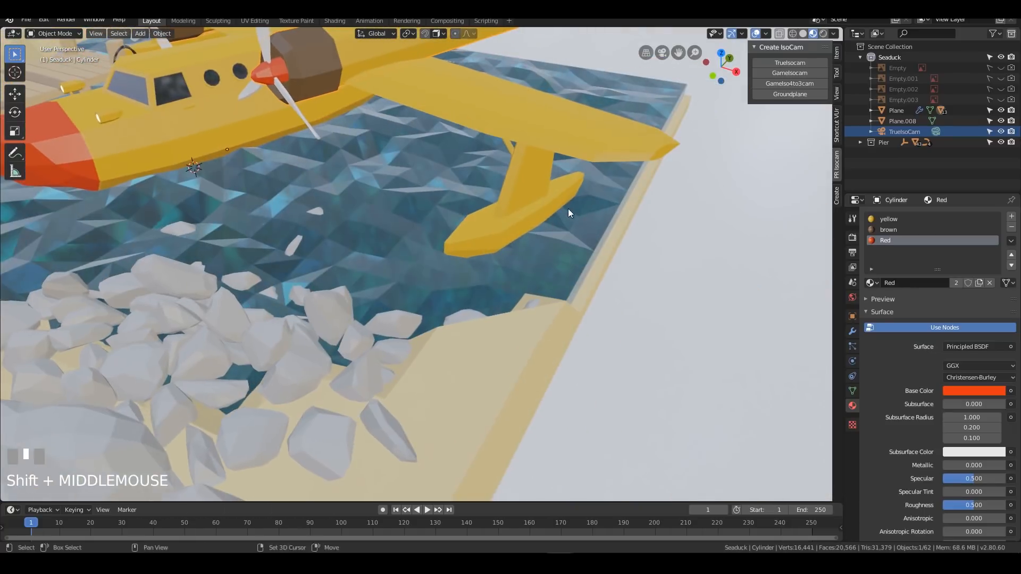
{"action": "left_click", "coordinate": [568, 208]}
{"action": "key", "text": "Tab"}
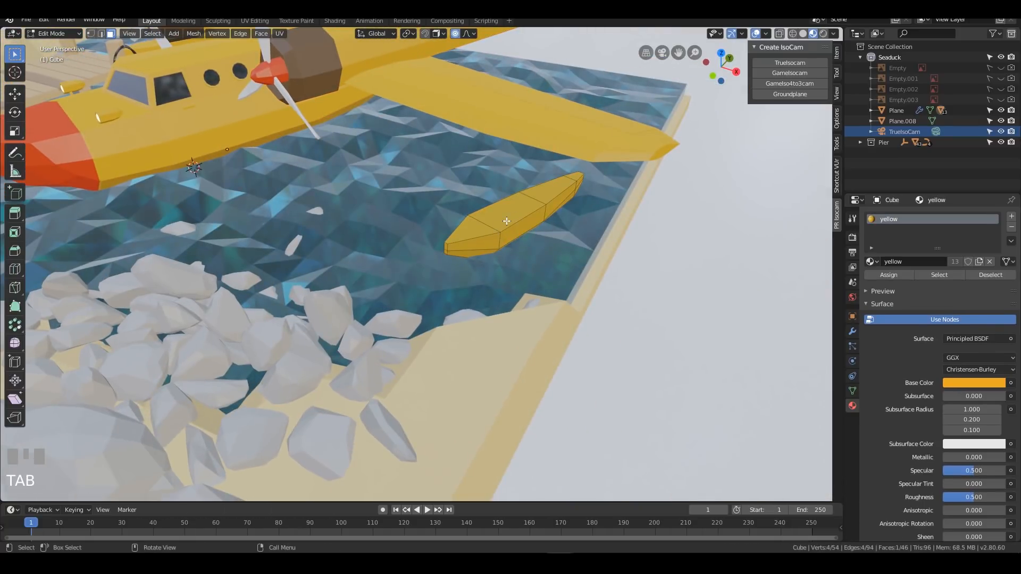
{"action": "key", "text": "l"}
{"action": "key", "text": "alt+a"}
{"action": "key", "text": "l"}
{"action": "left_click", "coordinate": [1012, 216]}
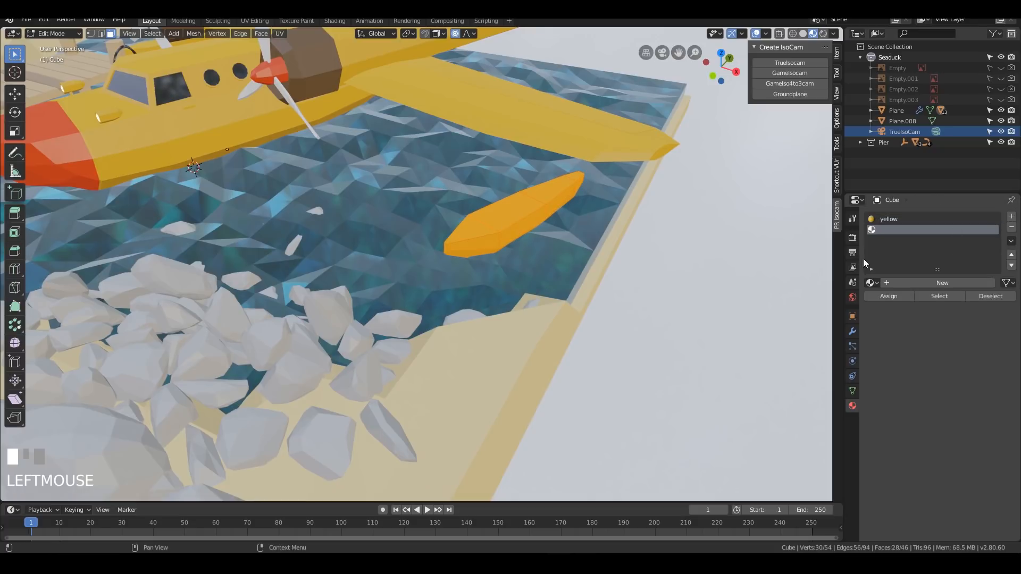
{"action": "left_click", "coordinate": [872, 283]}
{"action": "type", "text": "red"}
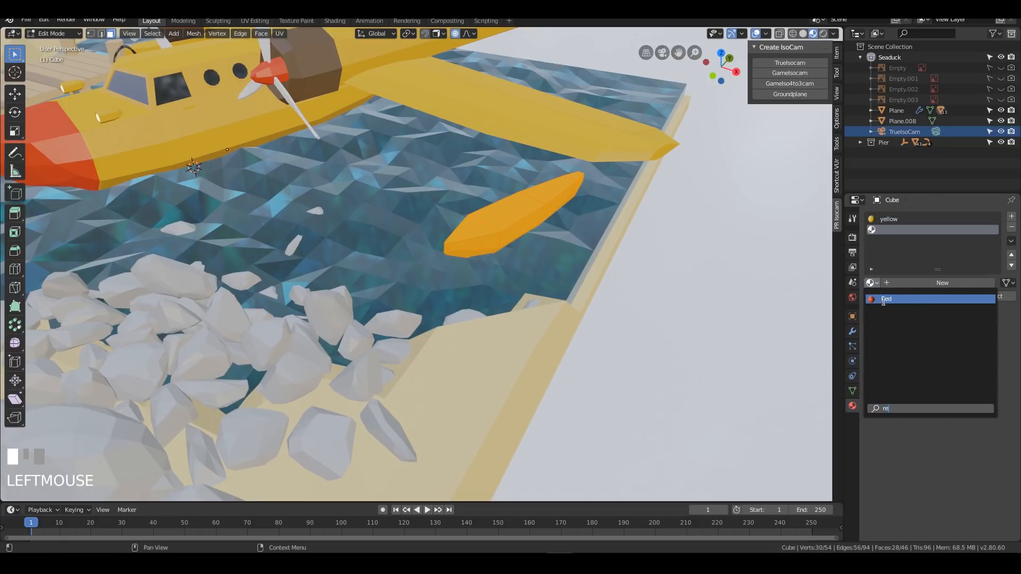
{"action": "left_click", "coordinate": [881, 296]}
{"action": "key", "text": "Tab"}
Step: Create a new material for the near engine's propeller blades and name it brown
{"action": "middle_click_drag", "start_coordinate": [502, 187], "coordinate": [479, 172]}
{"action": "middle_click_drag", "start_coordinate": [492, 211], "coordinate": [611, 261]}
{"action": "left_click", "coordinate": [381, 200]}
{"action": "scroll", "coordinate": [438, 202], "scroll_direction": "up", "scroll_amount": 3}
{"action": "left_click", "coordinate": [927, 263]}
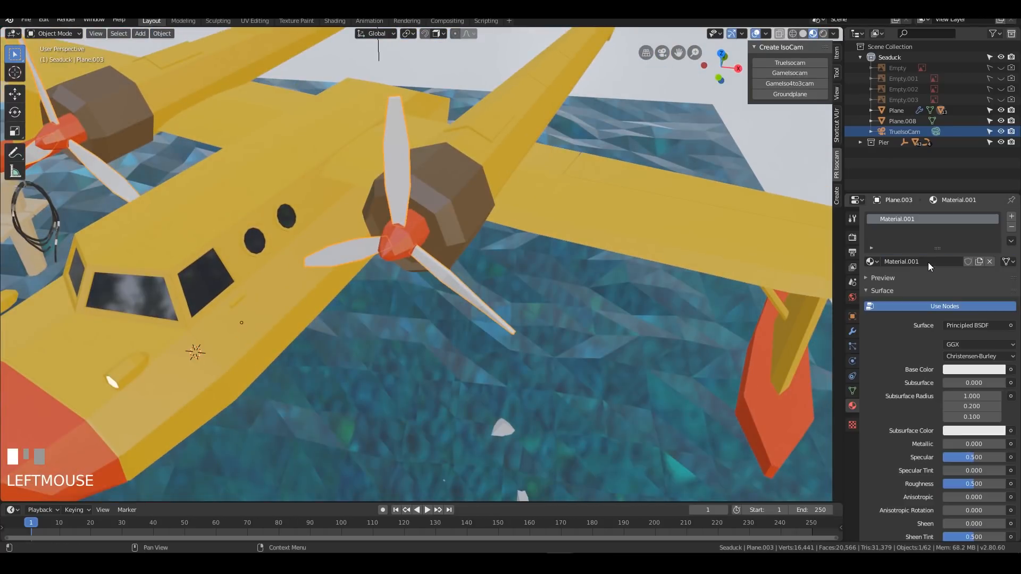
{"action": "double_click", "coordinate": [903, 218]}
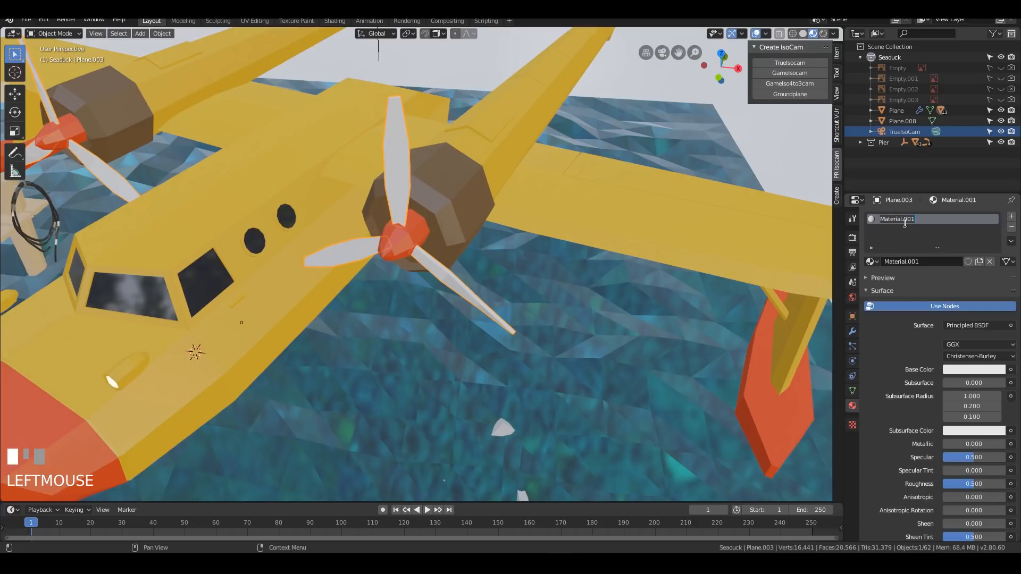
{"action": "type", "text": "brown"}
{"action": "key", "text": "Return"}
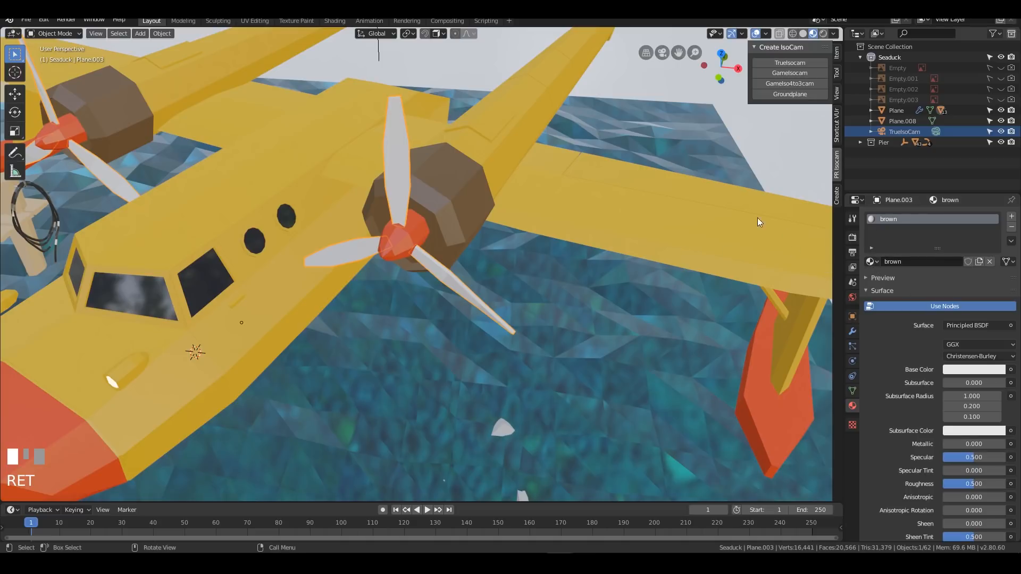
Step: Set the base color of the propeller blade material to a light tan brown
{"action": "left_click", "coordinate": [450, 192]}
{"action": "left_click", "coordinate": [383, 215]}
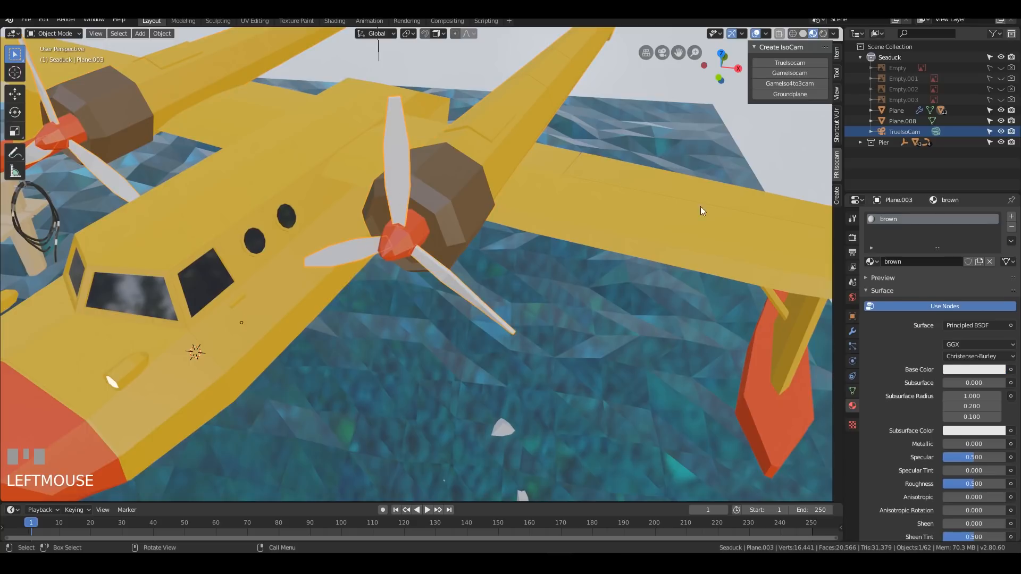
{"action": "left_click", "coordinate": [965, 368]}
{"action": "left_click_drag", "start_coordinate": [952, 259], "coordinate": [942, 268]}
{"action": "mouse_move", "coordinate": [997, 223]}
{"action": "left_mouse_down"}
{"action": "mouse_move", "coordinate": [997, 269]}
{"action": "mouse_move", "coordinate": [997, 226]}
{"action": "left_mouse_up"}
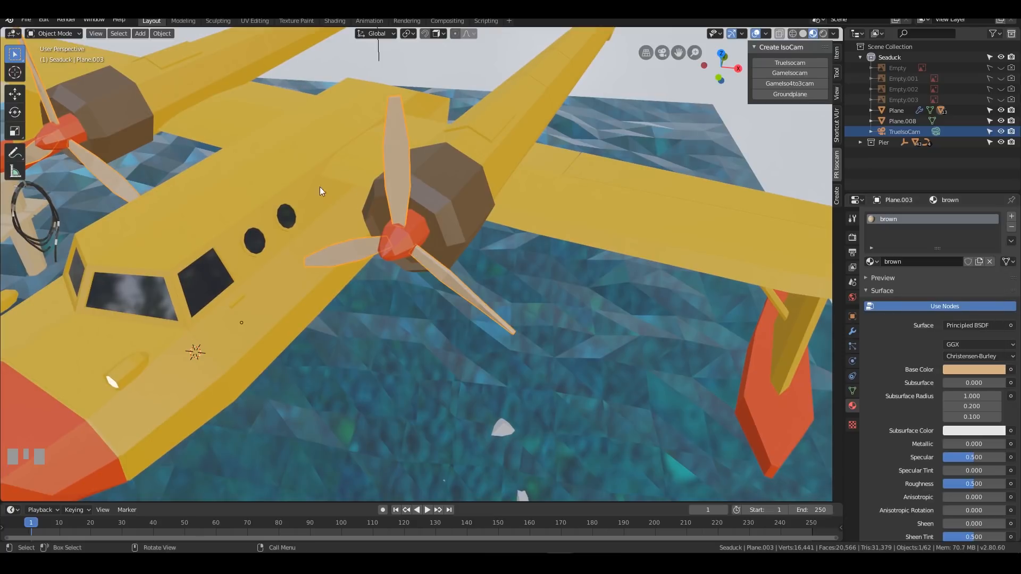
Step: Select the tip face of the upright propeller blade and add the existing Red material in a second slot
{"action": "key", "text": "Tab"}
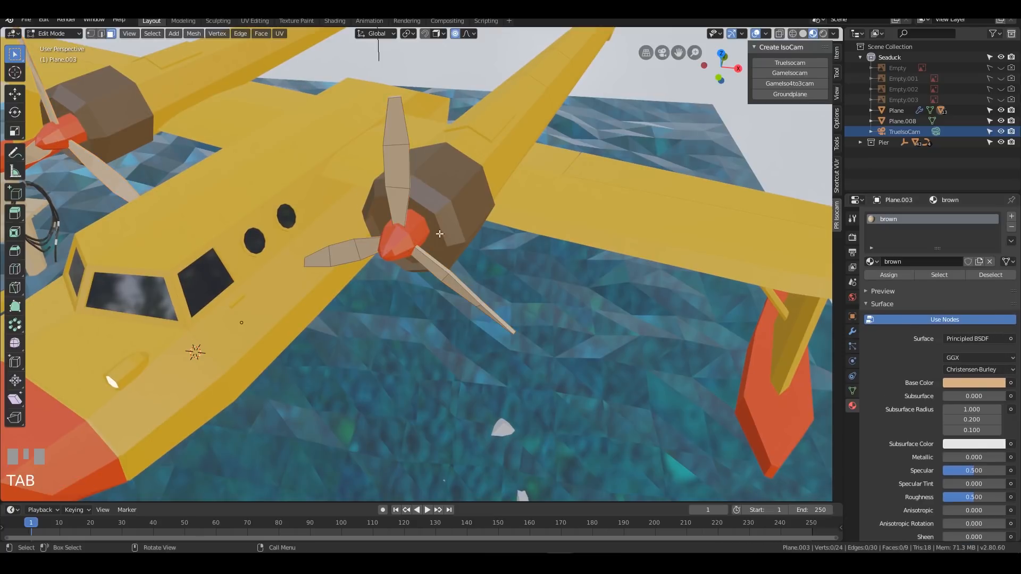
{"action": "left_click", "coordinate": [398, 116]}
{"action": "middle_click_drag", "start_coordinate": [422, 126], "coordinate": [458, 147]}
{"action": "left_click", "coordinate": [1012, 218]}
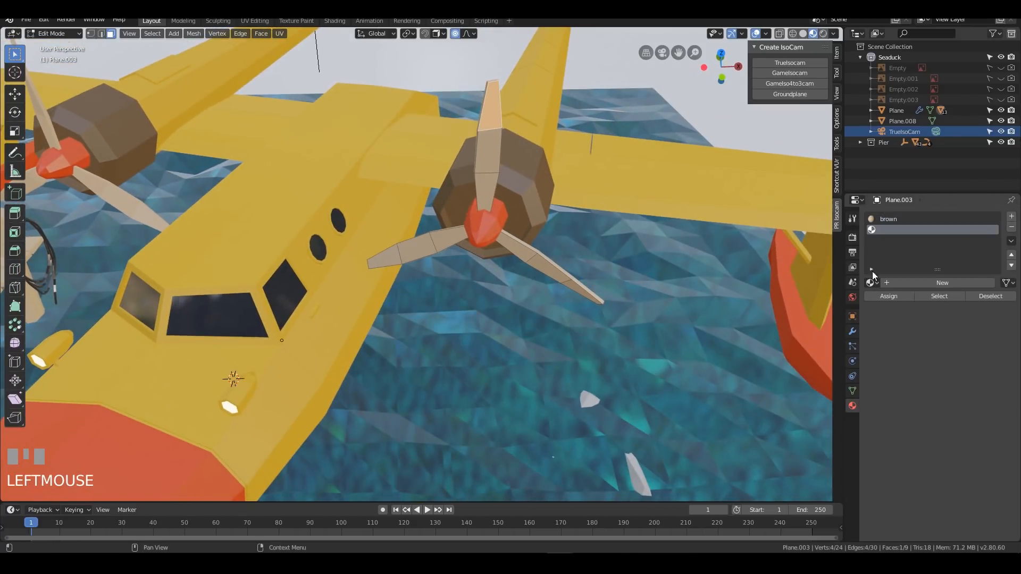
{"action": "left_click", "coordinate": [871, 283]}
{"action": "type", "text": "re"}
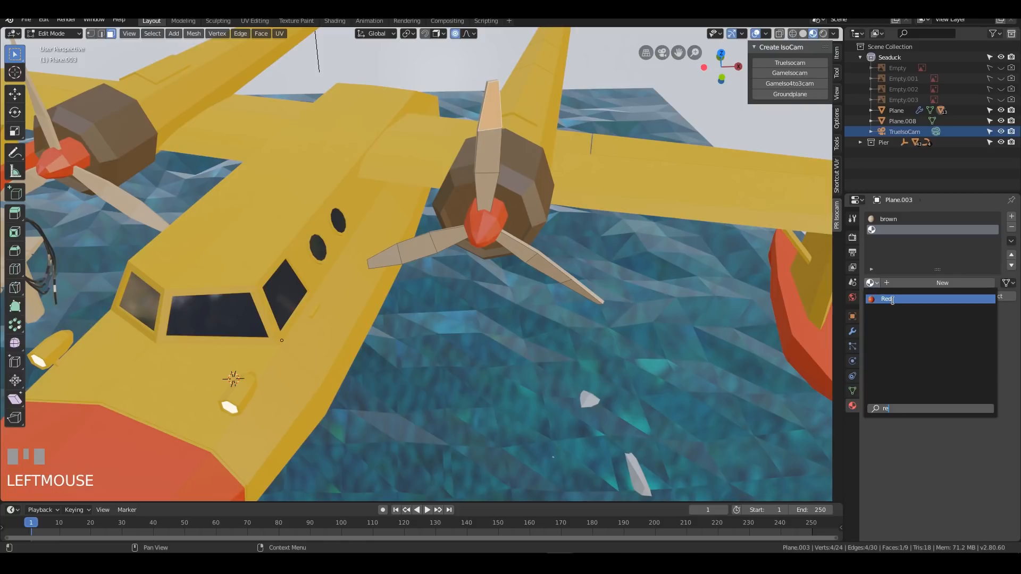
{"action": "left_click", "coordinate": [892, 299]}
{"action": "key", "text": "Tab"}
Step: Select the tip faces of the other two propeller blades and assign the Red material to the blade tips
{"action": "scroll", "coordinate": [585, 146], "scroll_direction": "down", "scroll_amount": 3}
{"action": "mouse_move", "coordinate": [585, 146]}
{"action": "middle_mouse_down"}
{"action": "mouse_move", "coordinate": [553, 158]}
{"action": "mouse_move", "coordinate": [588, 154]}
{"action": "middle_mouse_up"}
{"action": "key", "text": "Tab"}
{"action": "scroll", "coordinate": [440, 227], "scroll_direction": "up", "scroll_amount": 5}
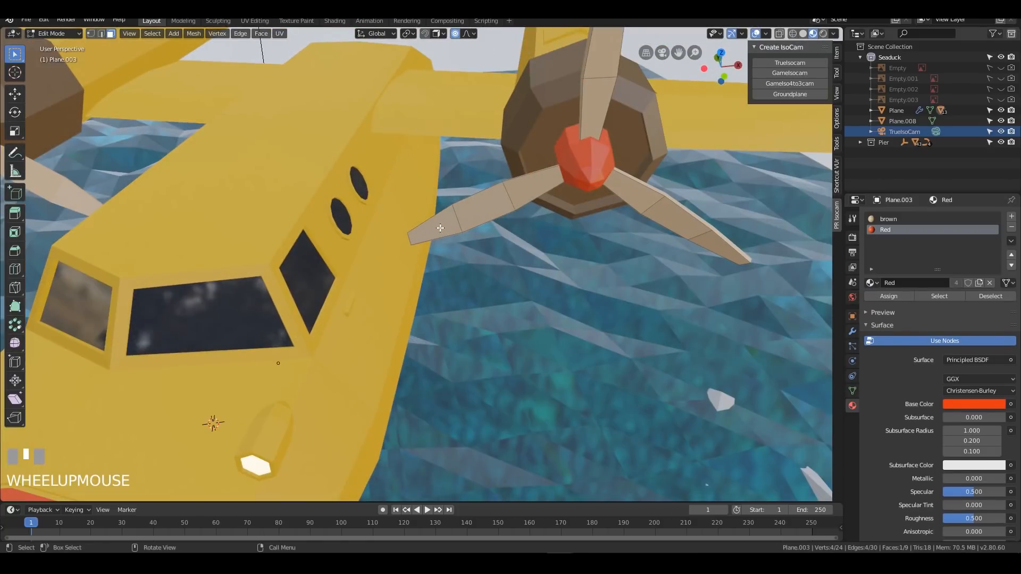
{"action": "left_click", "coordinate": [441, 227]}
{"action": "left_click", "coordinate": [721, 250], "text": "shift"}
{"action": "left_click", "coordinate": [886, 229]}
{"action": "left_click", "coordinate": [887, 297]}
{"action": "key", "text": "Tab"}
{"action": "scroll", "coordinate": [668, 174], "scroll_direction": "down", "scroll_amount": 6}
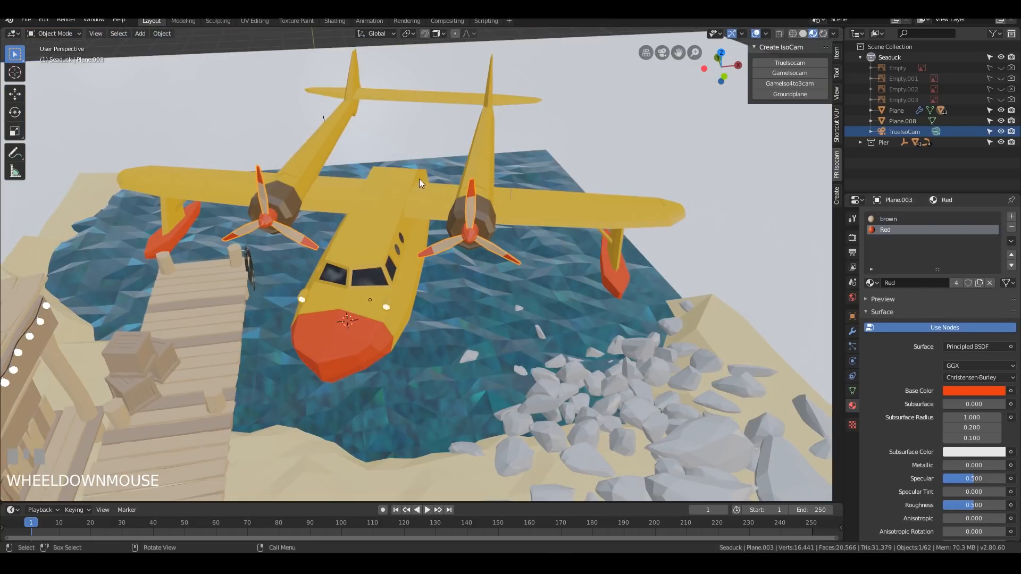
Step: Select the wing's leading-edge faces from the root to the wingtip and assign the existing Red material to them in a second slot
{"action": "middle_click_drag", "start_coordinate": [627, 167], "coordinate": [568, 196]}
{"action": "scroll", "coordinate": [568, 195], "scroll_direction": "down", "scroll_amount": 2}
{"action": "key", "text": "Tab"}
{"action": "scroll", "coordinate": [558, 261], "scroll_direction": "up", "scroll_amount": 6}
{"action": "key", "text": "Tab"}
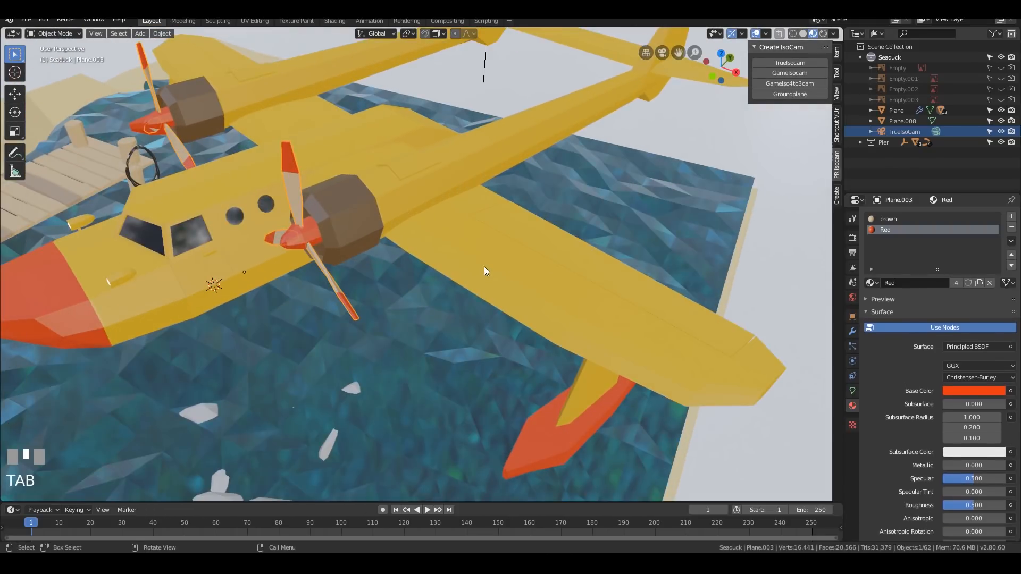
{"action": "left_click", "coordinate": [479, 271]}
{"action": "key", "text": "Tab"}
{"action": "left_click", "coordinate": [403, 240]}
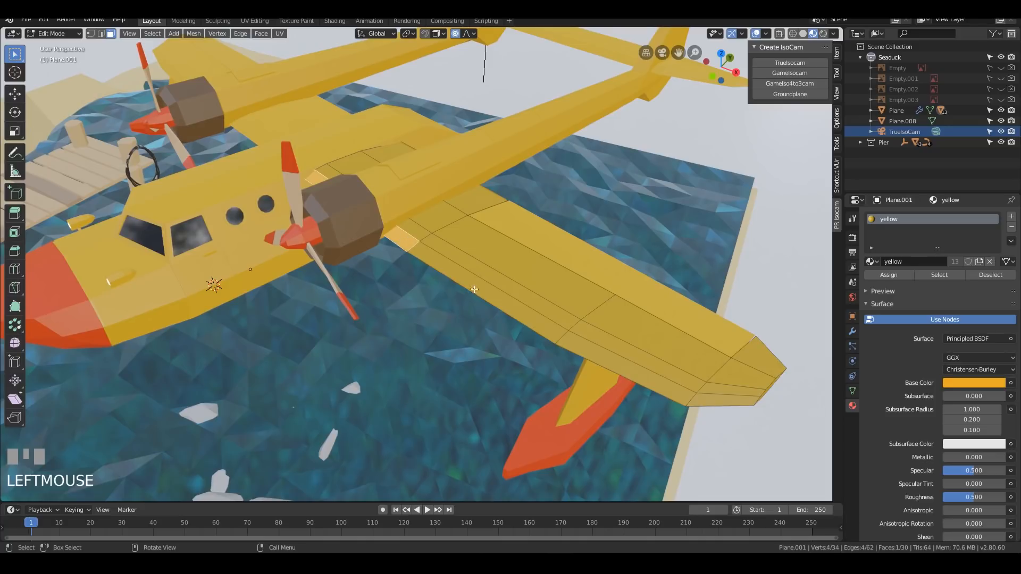
{"action": "left_click", "coordinate": [700, 402], "text": "ctrl"}
{"action": "middle_click_drag", "start_coordinate": [699, 402], "coordinate": [628, 367]}
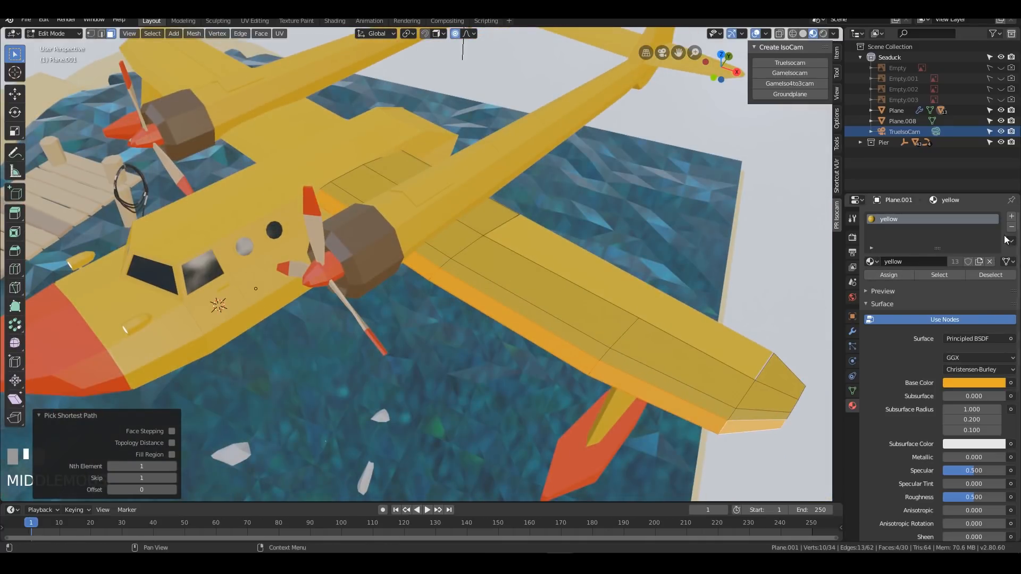
{"action": "left_click", "coordinate": [1011, 216]}
{"action": "left_click", "coordinate": [871, 283]}
{"action": "type", "text": "red"}
{"action": "left_click", "coordinate": [877, 298]}
{"action": "left_click", "coordinate": [867, 297]}
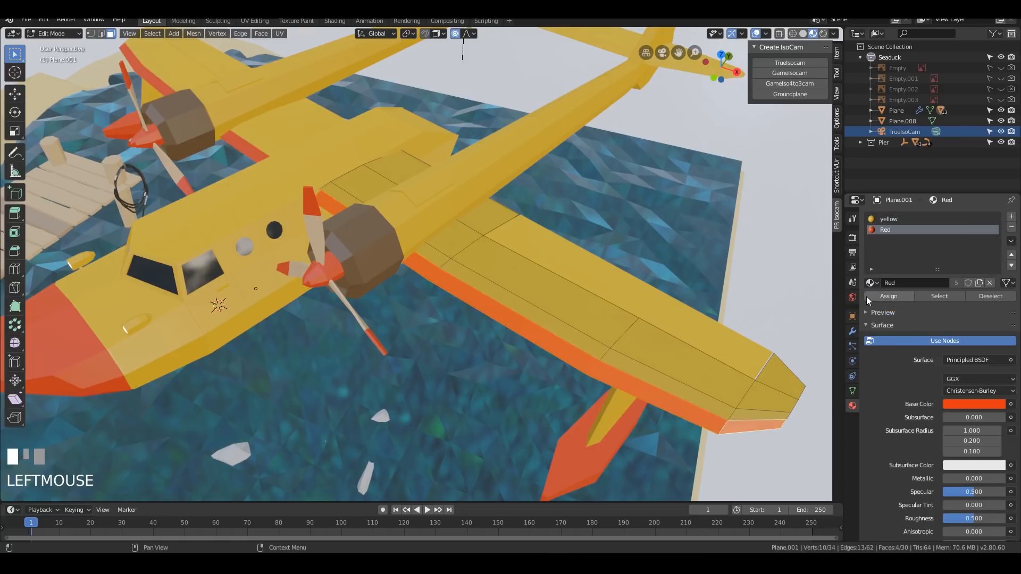
{"action": "key", "text": "Tab"}
Step: View the scene through the isometric camera and move the camera up 0.3 m along the Z axis
{"action": "scroll", "coordinate": [550, 260], "scroll_direction": "down", "scroll_amount": 6}
{"action": "left_click", "coordinate": [725, 270]}
{"action": "mouse_move", "coordinate": [444, 282]}
{"action": "middle_mouse_down"}
{"action": "mouse_move", "coordinate": [509, 267]}
{"action": "mouse_move", "coordinate": [586, 270]}
{"action": "mouse_move", "coordinate": [307, 286]}
{"action": "mouse_move", "coordinate": [487, 256]}
{"action": "mouse_move", "coordinate": [438, 287]}
{"action": "mouse_move", "coordinate": [465, 282]}
{"action": "mouse_move", "coordinate": [456, 272]}
{"action": "middle_mouse_up"}
{"action": "scroll", "coordinate": [467, 286], "scroll_direction": "down", "scroll_amount": 3}
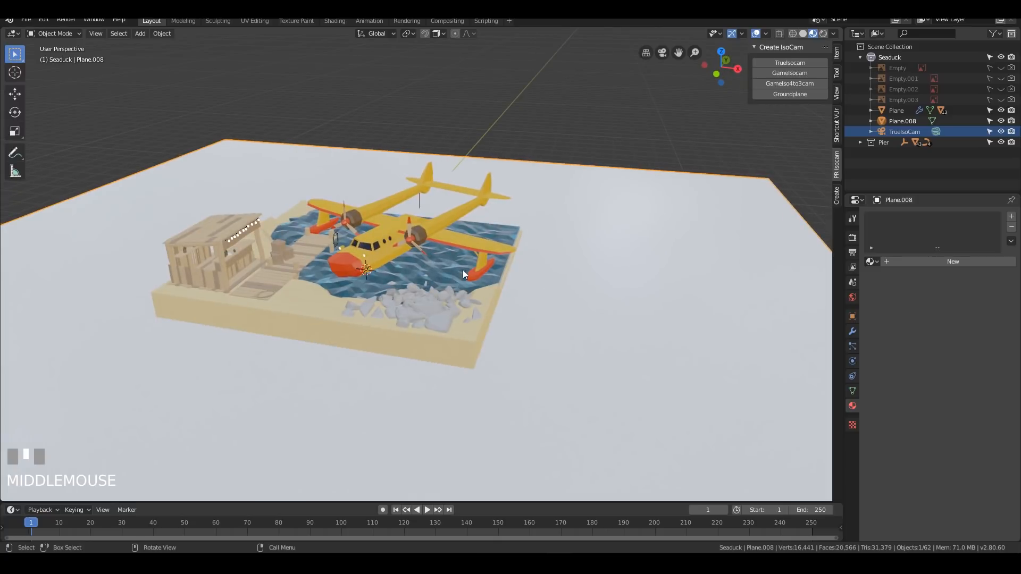
{"action": "key", "text": "KP_0"}
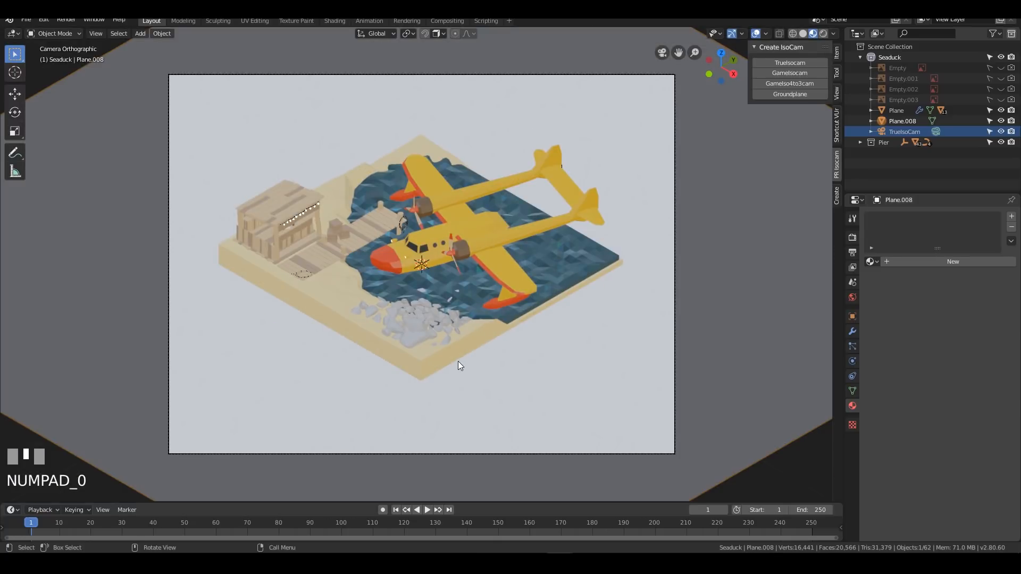
{"action": "left_click", "coordinate": [673, 245]}
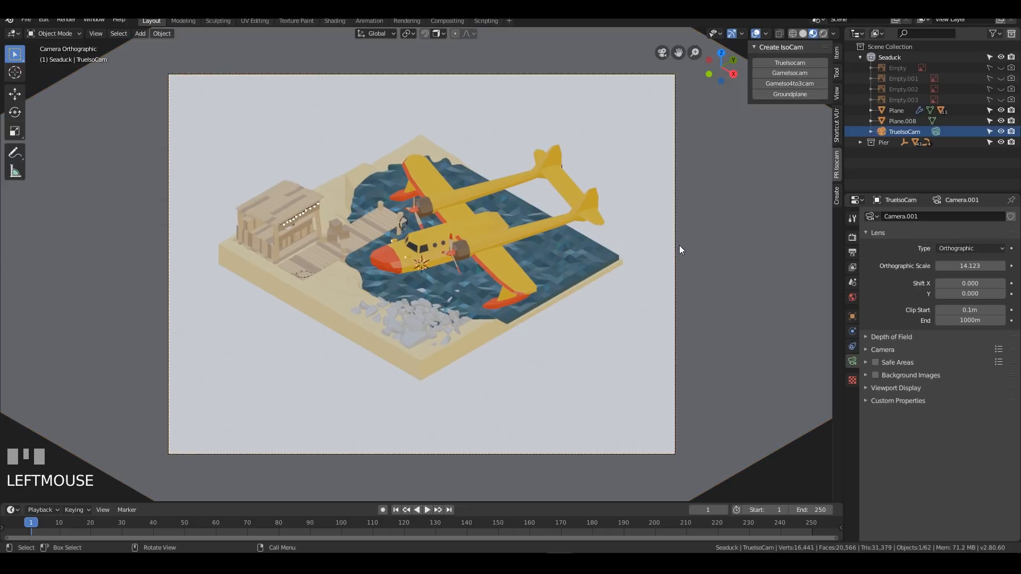
{"action": "key", "text": "g"}
{"action": "key", "text": "z"}
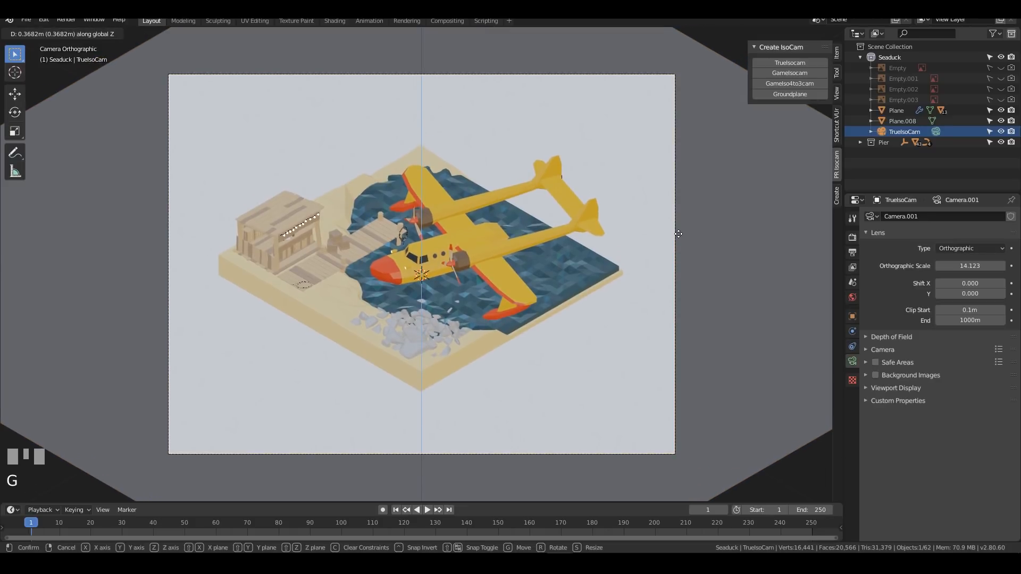
{"action": "left_click", "coordinate": [677, 236]}
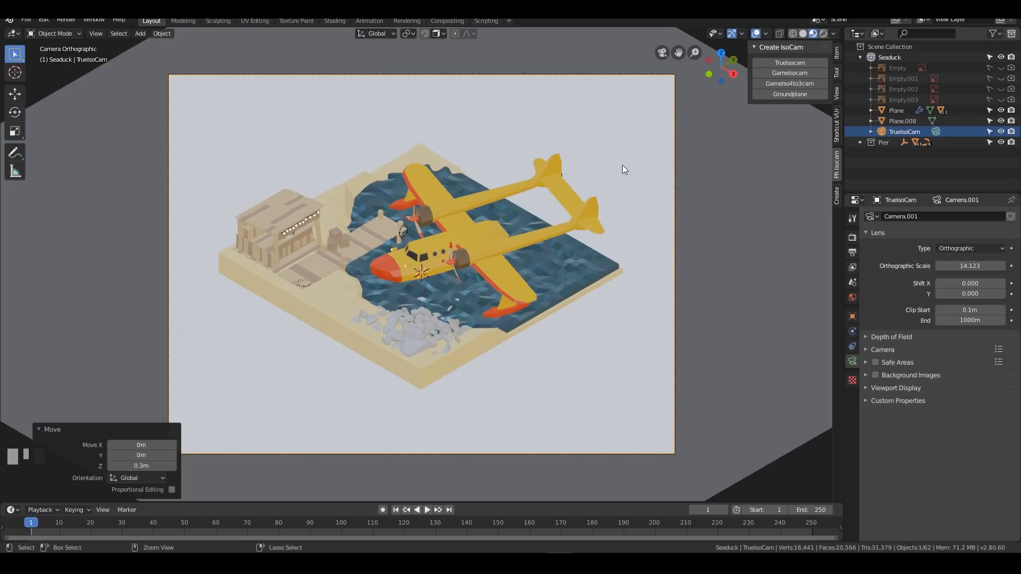
Step: Switch the viewport to solid shading and back to the material preview to check the camera view
{"action": "key", "text": "ctrl+shift+KP_Divide"}
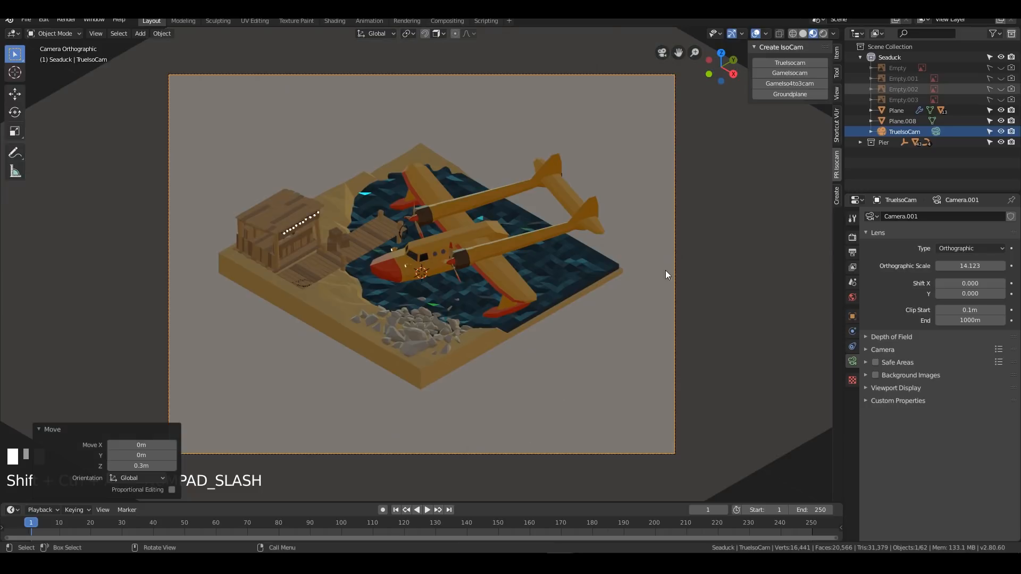
{"action": "left_click", "coordinate": [848, 563]}
{"action": "left_click", "coordinate": [849, 564]}
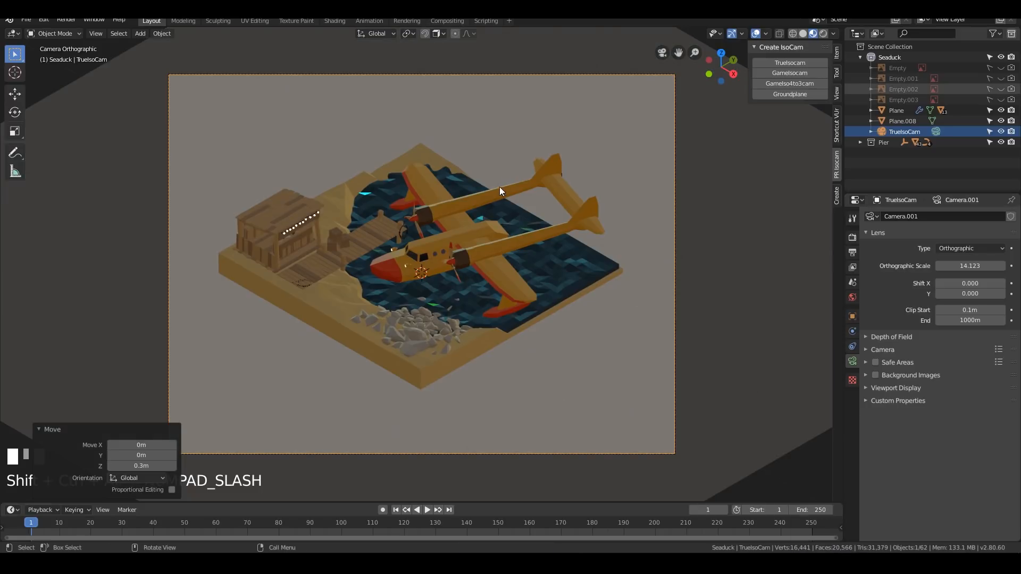
{"action": "left_click", "coordinate": [803, 34]}
{"action": "left_click", "coordinate": [813, 33]}
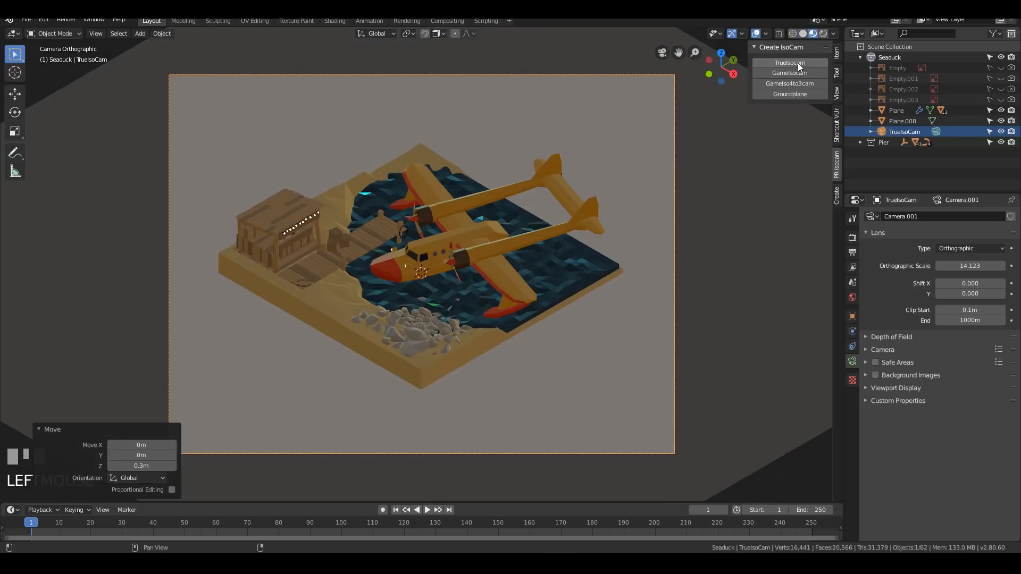
Step: Change the material preview's studio environment to the first, bright daytime HDRI to light the scene evenly
{"action": "left_click", "coordinate": [833, 33]}
{"action": "left_click", "coordinate": [822, 117]}
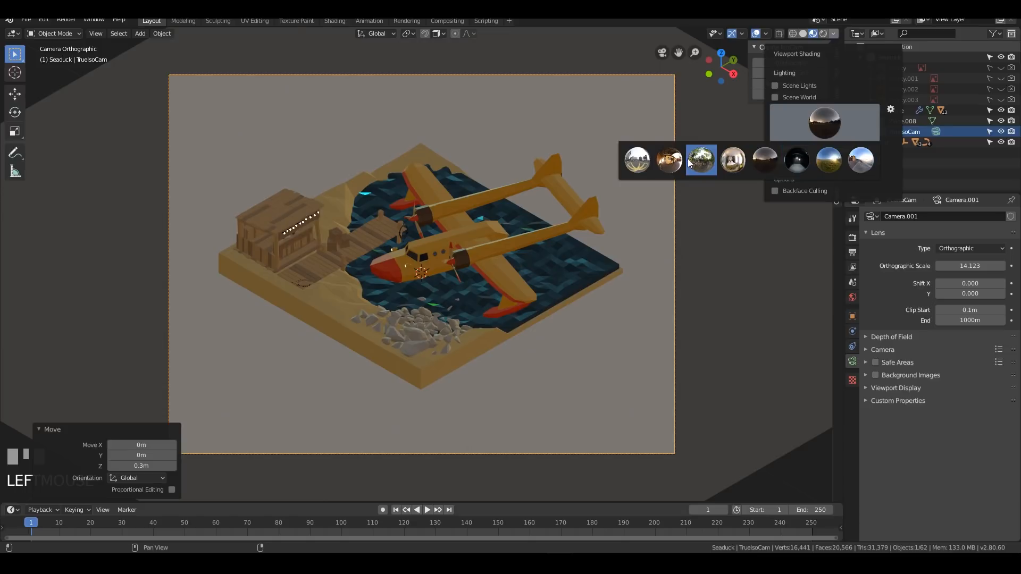
{"action": "left_click", "coordinate": [633, 165]}
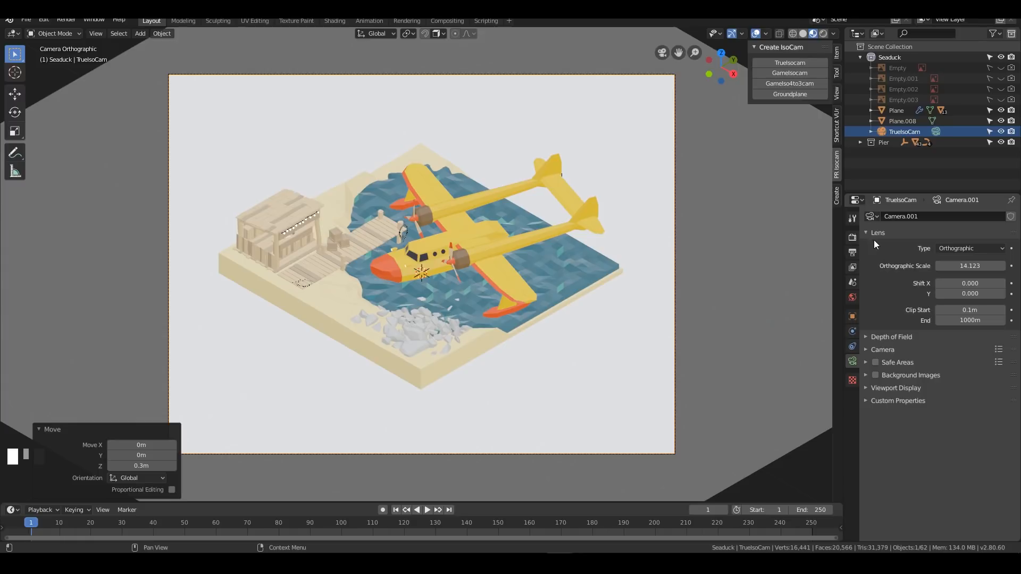
Step: Set the scene's render engine to Cycles and its compute device to GPU Compute
{"action": "left_click", "coordinate": [852, 238]}
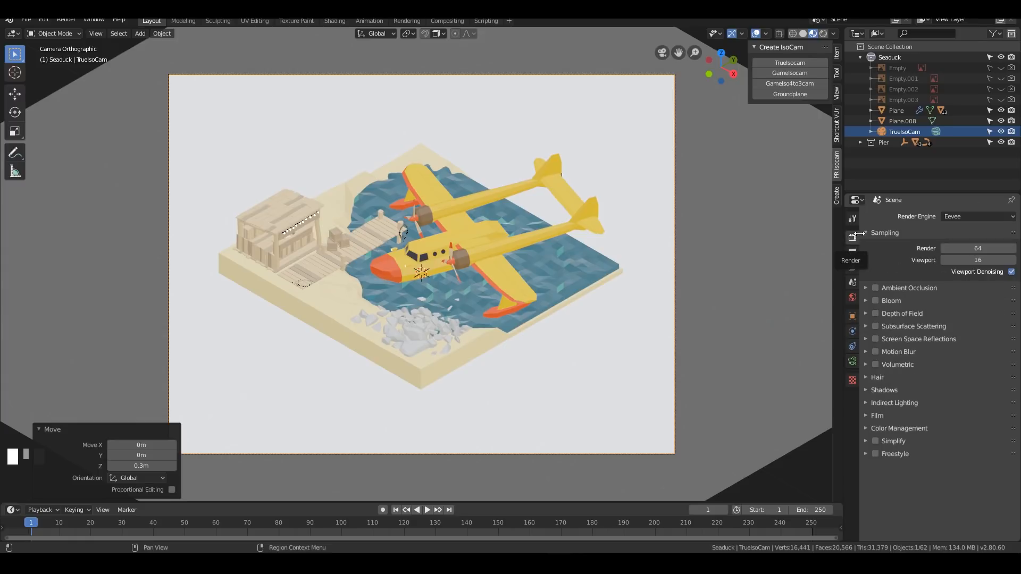
{"action": "left_click", "coordinate": [974, 218]}
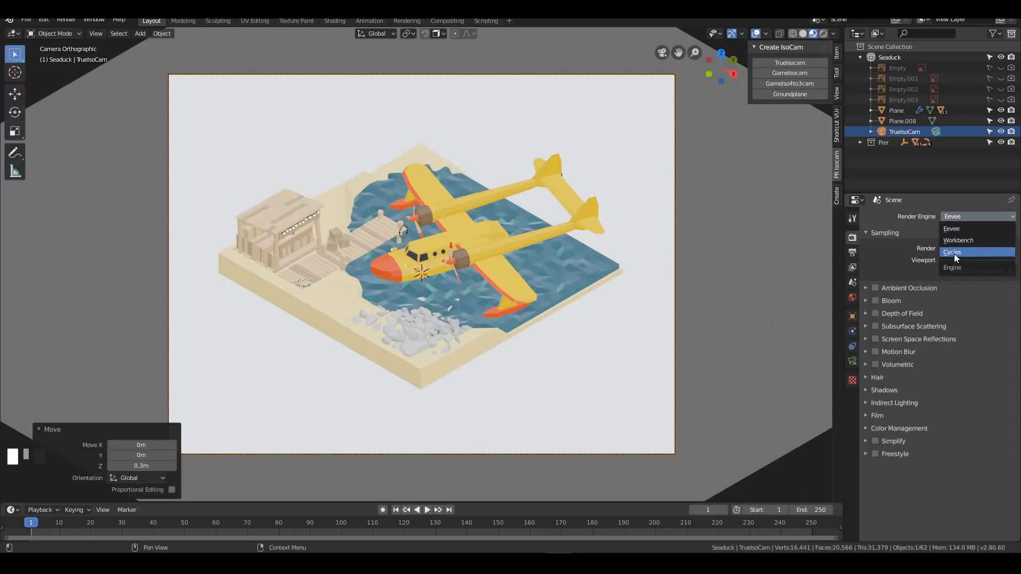
{"action": "left_click", "coordinate": [959, 251]}
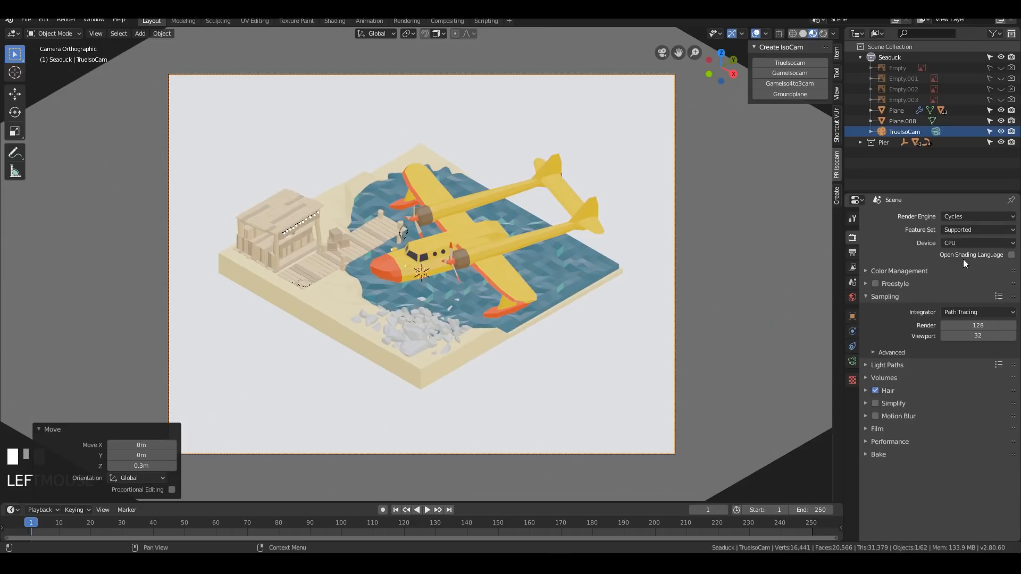
{"action": "left_click", "coordinate": [969, 242]}
{"action": "left_click", "coordinate": [968, 266]}
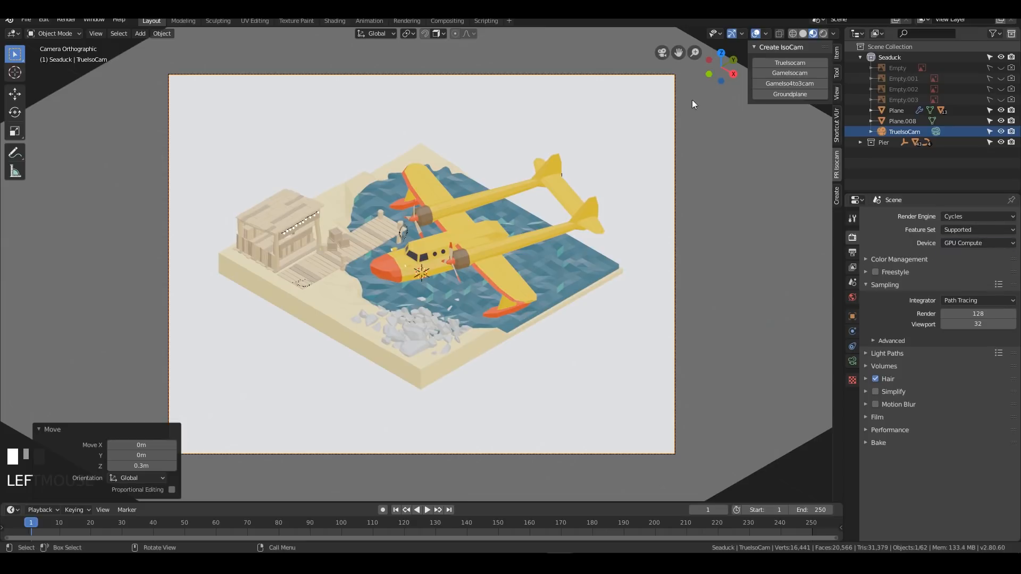
Step: Preview the scene in rendered shading with a render region over the camera frame, and return to the material preview
{"action": "left_click", "coordinate": [821, 34]}
{"action": "scroll", "coordinate": [565, 197], "scroll_direction": "down", "scroll_amount": 3}
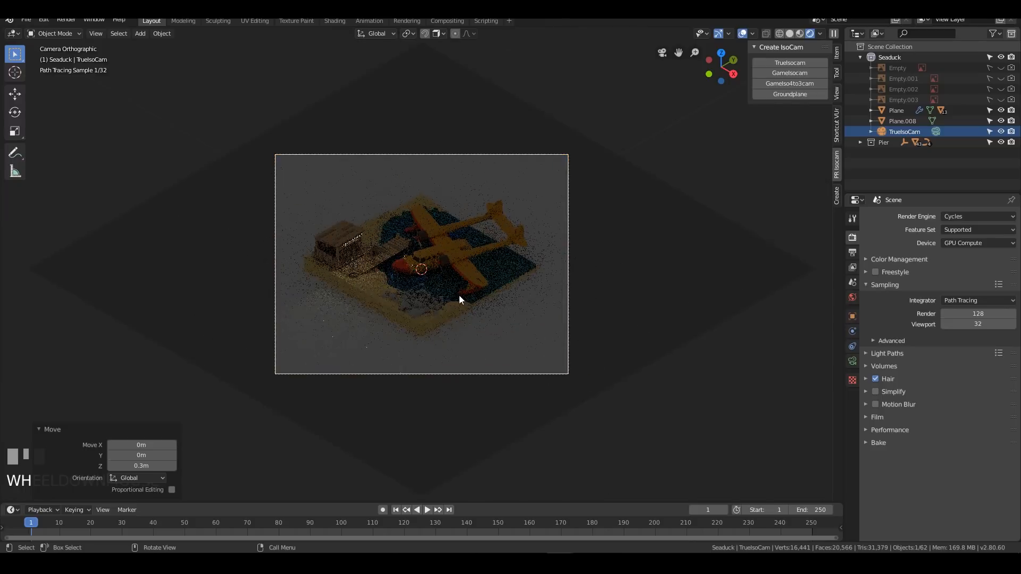
{"action": "key", "text": "ctrl+b"}
{"action": "left_click_drag", "start_coordinate": [223, 131], "coordinate": [596, 384]}
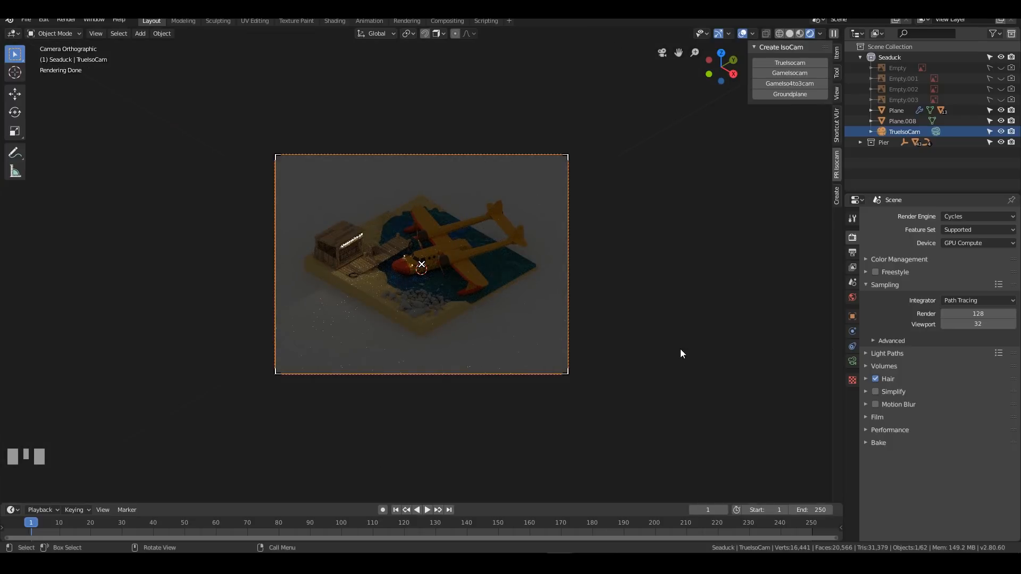
{"action": "scroll", "coordinate": [640, 349], "scroll_direction": "up", "scroll_amount": 3}
{"action": "scroll", "coordinate": [640, 348], "scroll_direction": "down", "scroll_amount": 1}
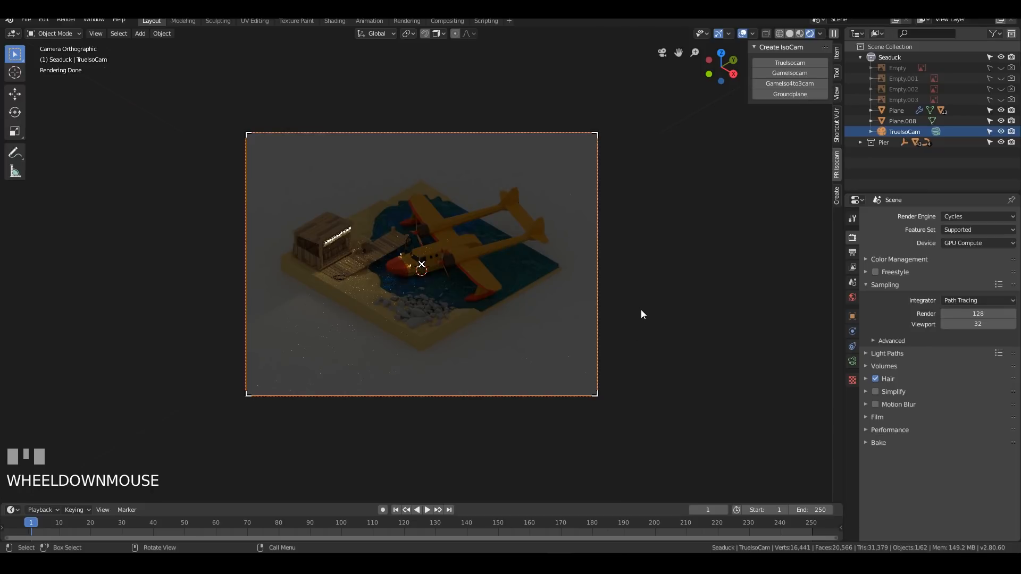
{"action": "scroll", "coordinate": [643, 312], "scroll_direction": "up", "scroll_amount": 2}
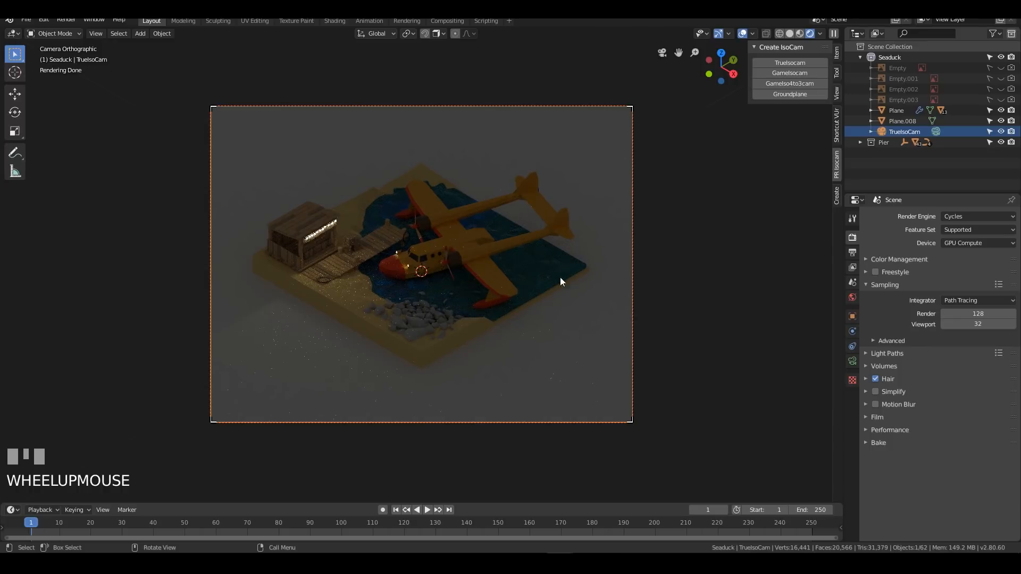
{"action": "left_click", "coordinate": [800, 33]}
Step: Add an area light at the scene's origin and raise it about 7.59 m along the Z axis
{"action": "key", "text": "shift+a"}
{"action": "mouse_move", "coordinate": [413, 311]}
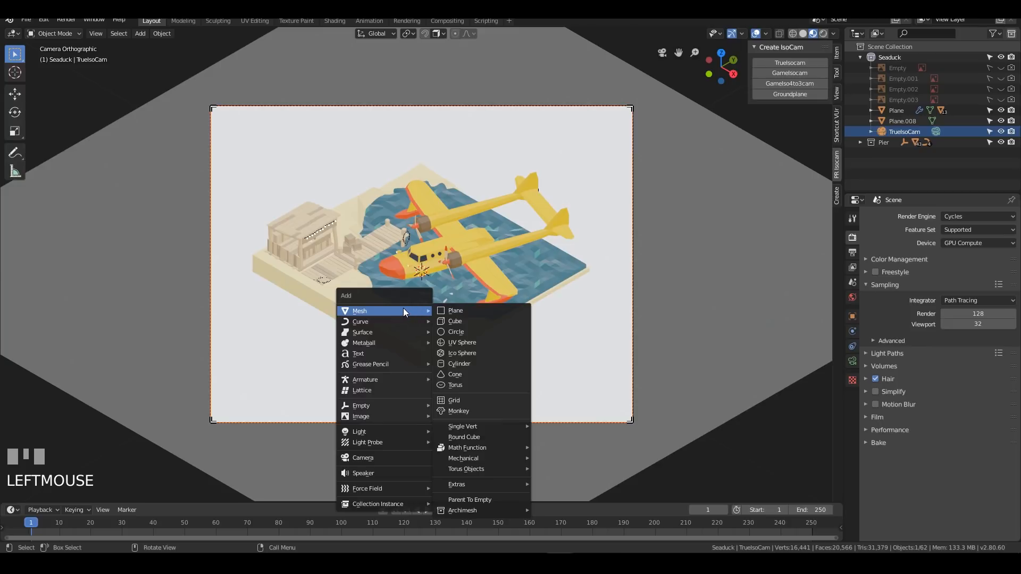
{"action": "mouse_move", "coordinate": [390, 432]}
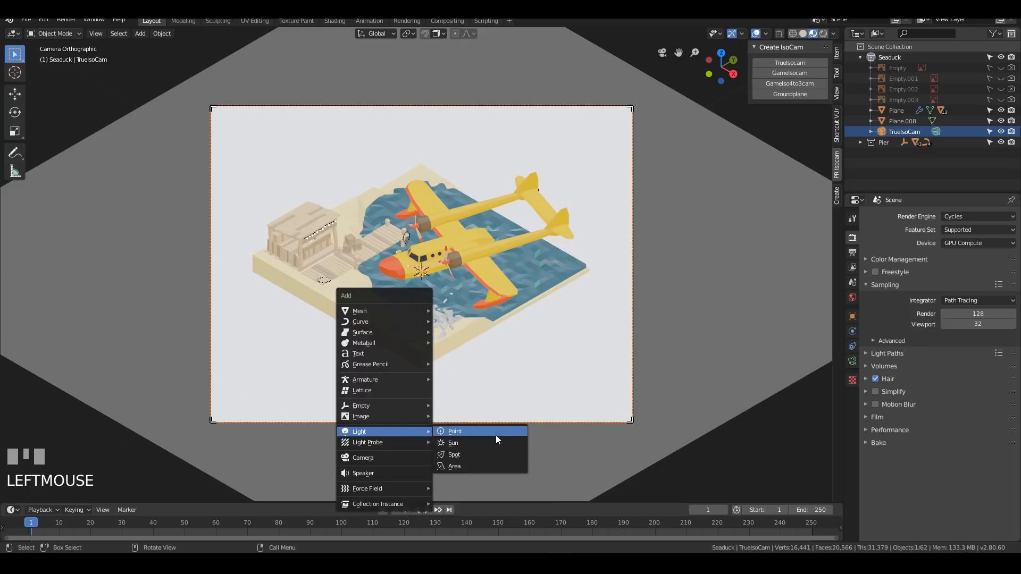
{"action": "left_click", "coordinate": [478, 465]}
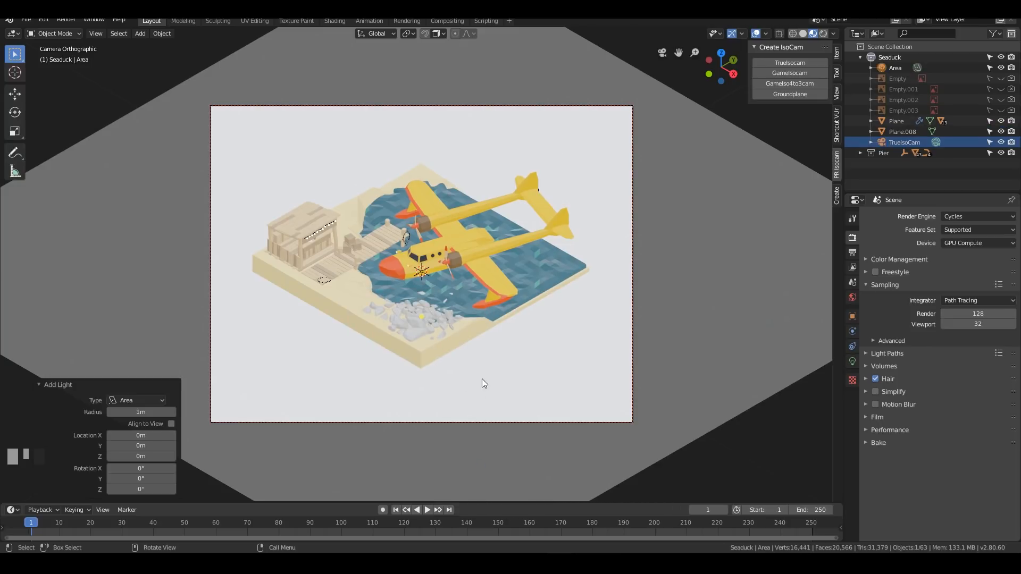
{"action": "key", "text": "g"}
{"action": "key", "text": "z"}
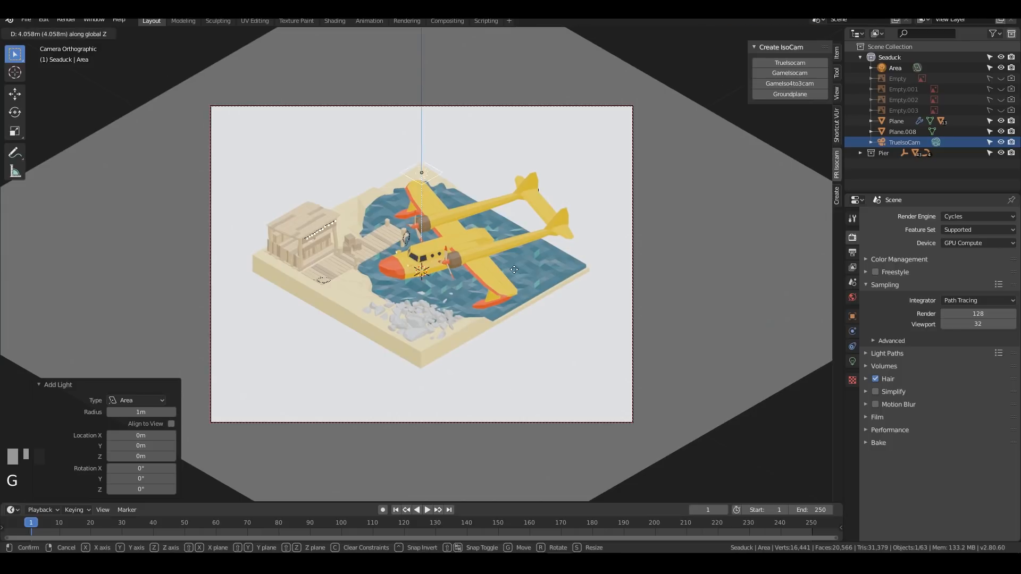
{"action": "left_click", "coordinate": [525, 176]}
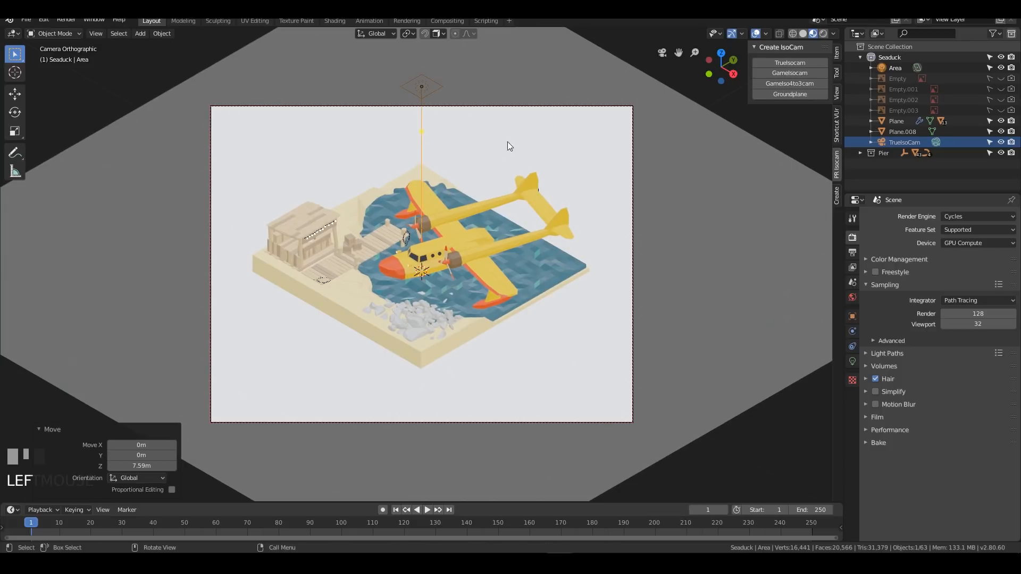
Step: Enable Scene Lights and Scene World for the material preview and inspect the seaplane's lighting up close
{"action": "left_click", "coordinate": [833, 33]}
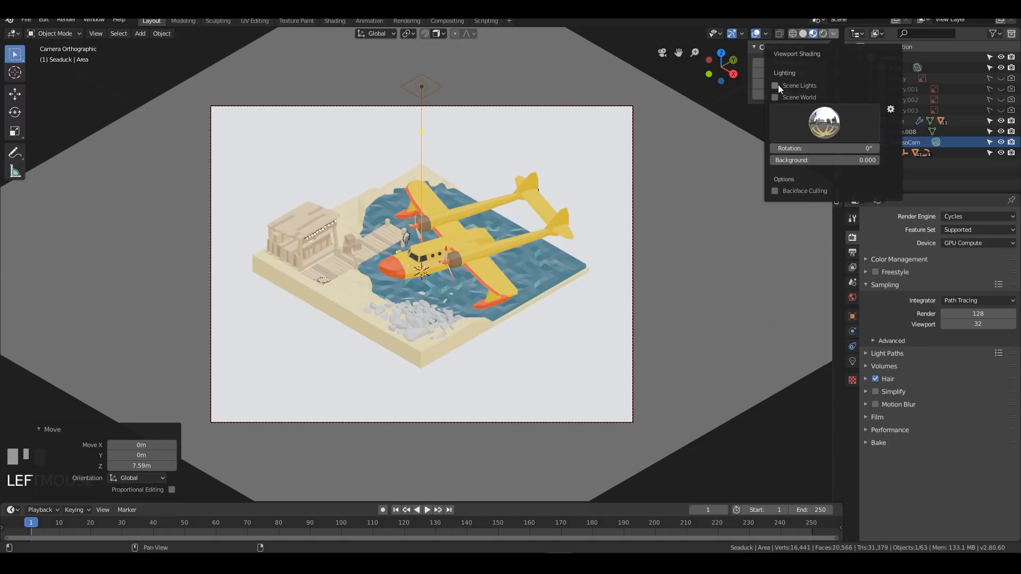
{"action": "left_click", "coordinate": [779, 86]}
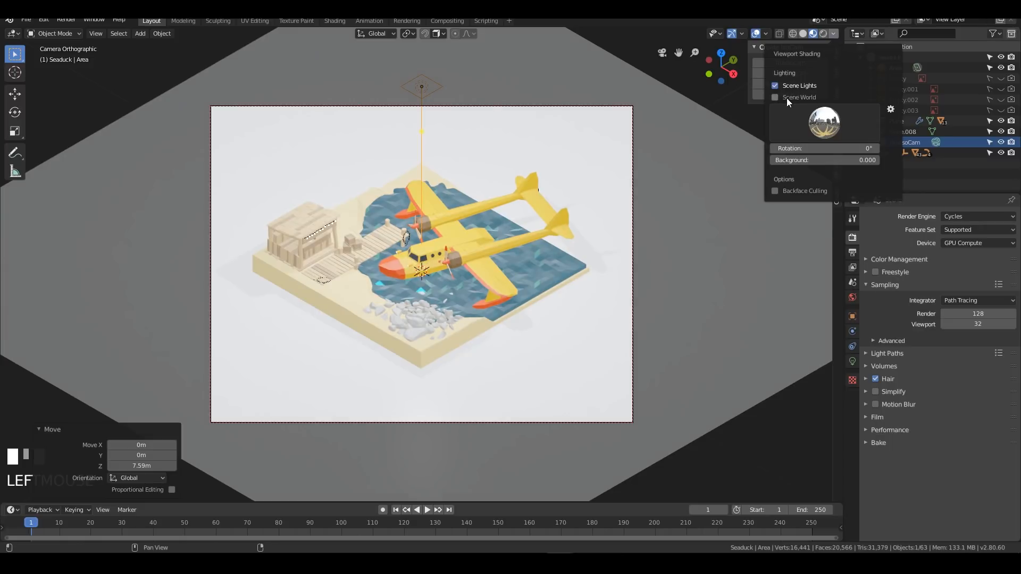
{"action": "left_click", "coordinate": [787, 98]}
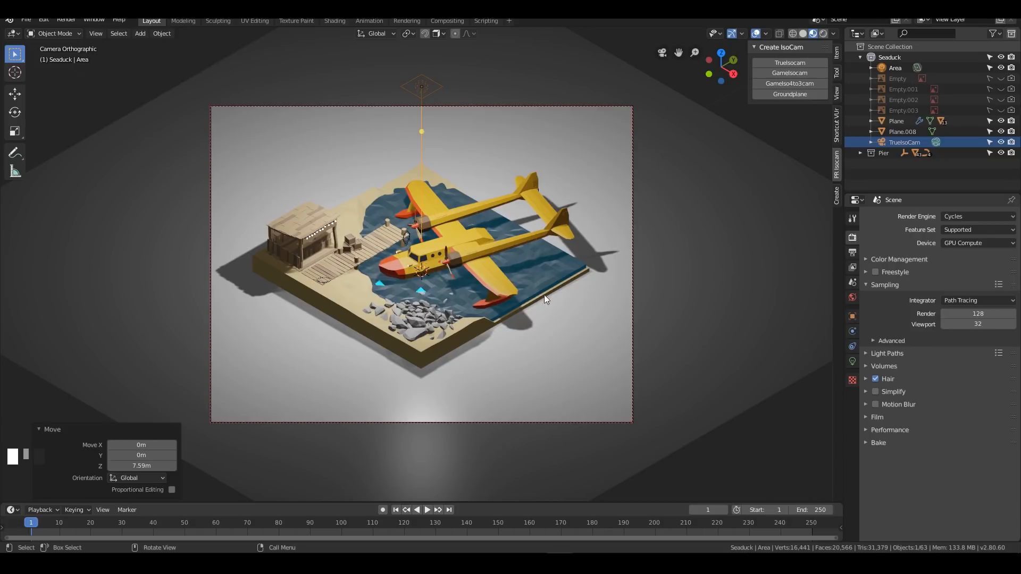
{"action": "scroll", "coordinate": [488, 293], "scroll_direction": "up", "scroll_amount": 3}
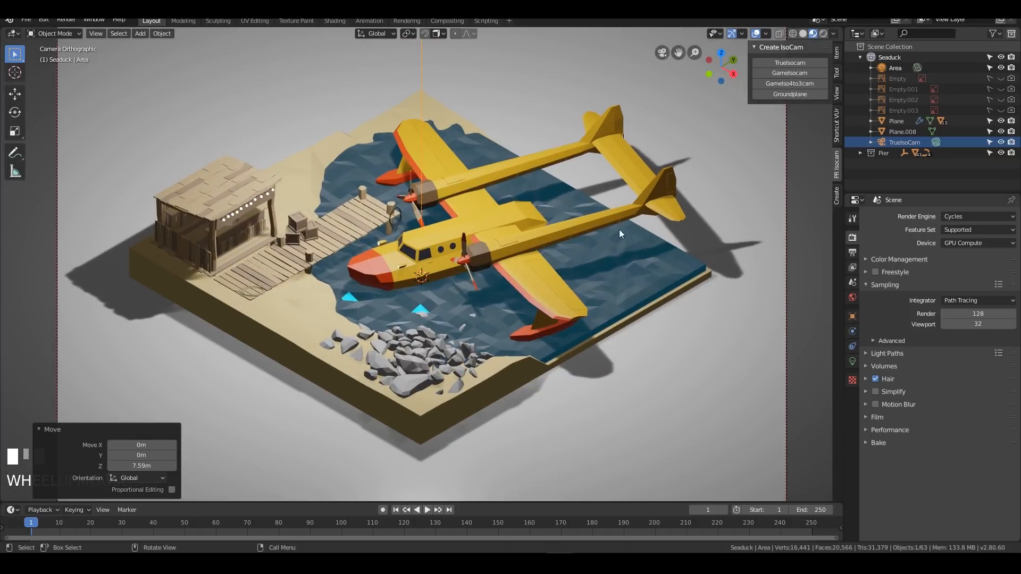
{"action": "scroll", "coordinate": [446, 239], "scroll_direction": "down", "scroll_amount": 3}
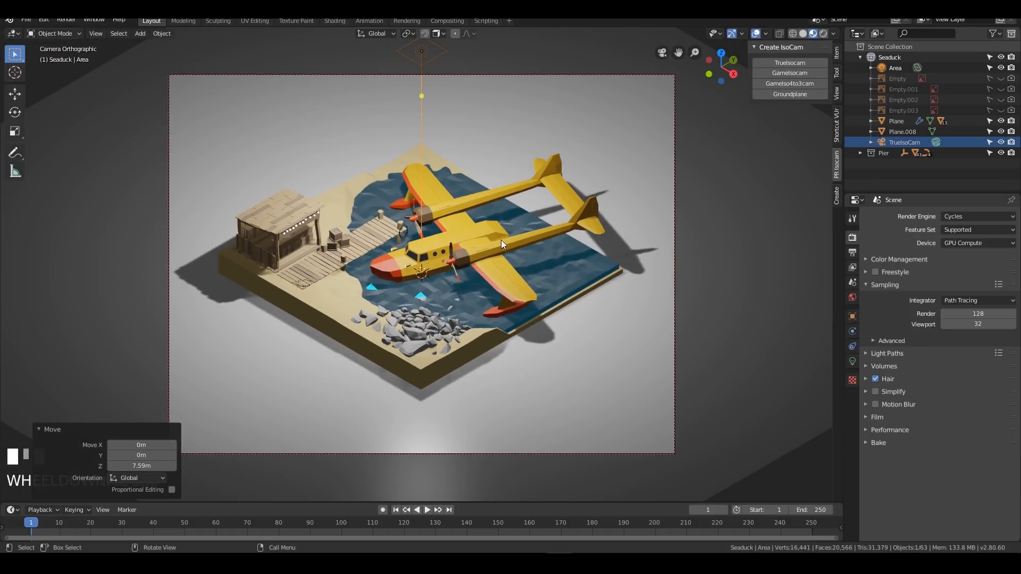
Step: Set the transform pivot point to the 3D Cursor
{"action": "left_click", "coordinate": [408, 34]}
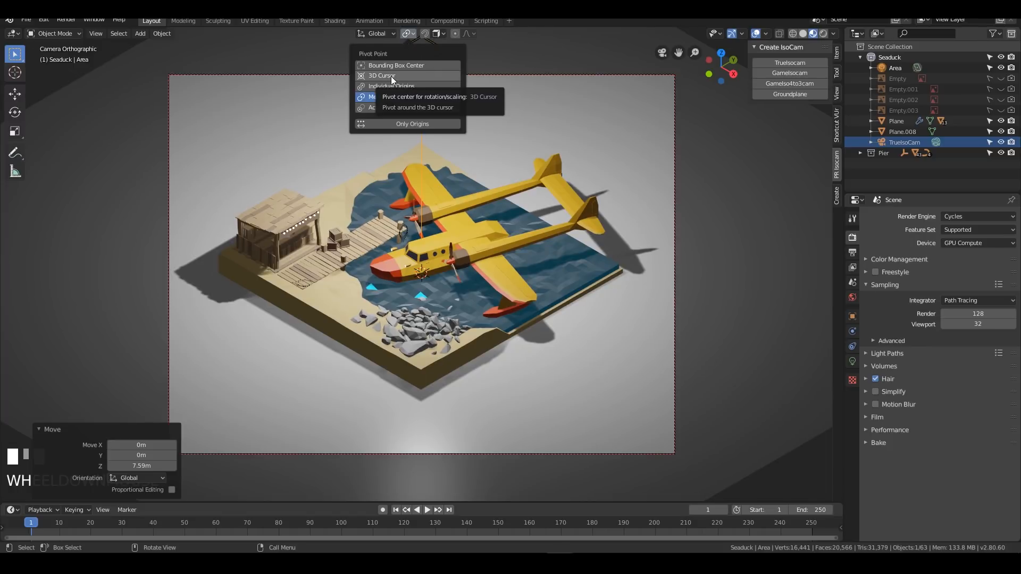
{"action": "left_click", "coordinate": [391, 76]}
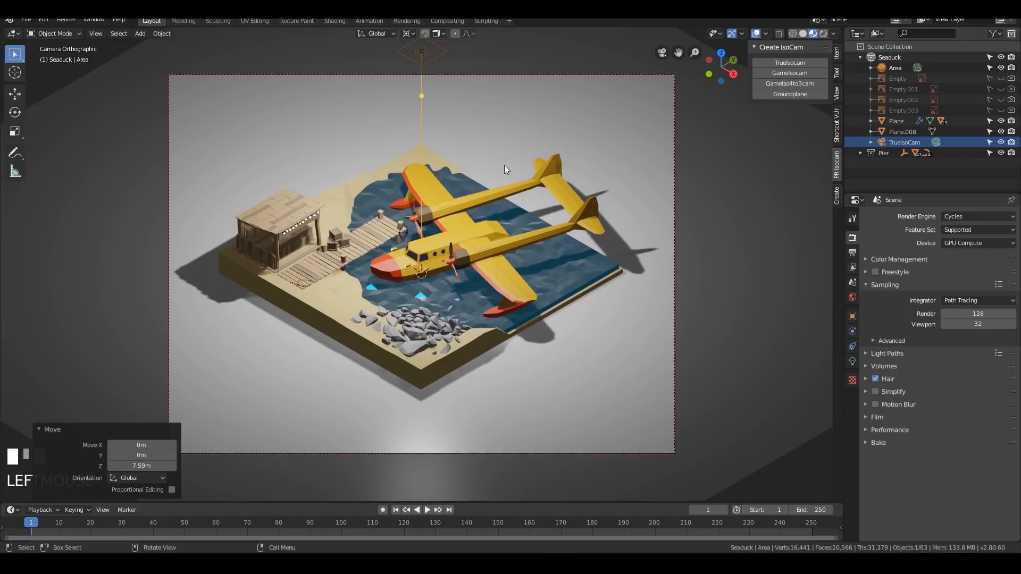
{"action": "key", "text": "r"}
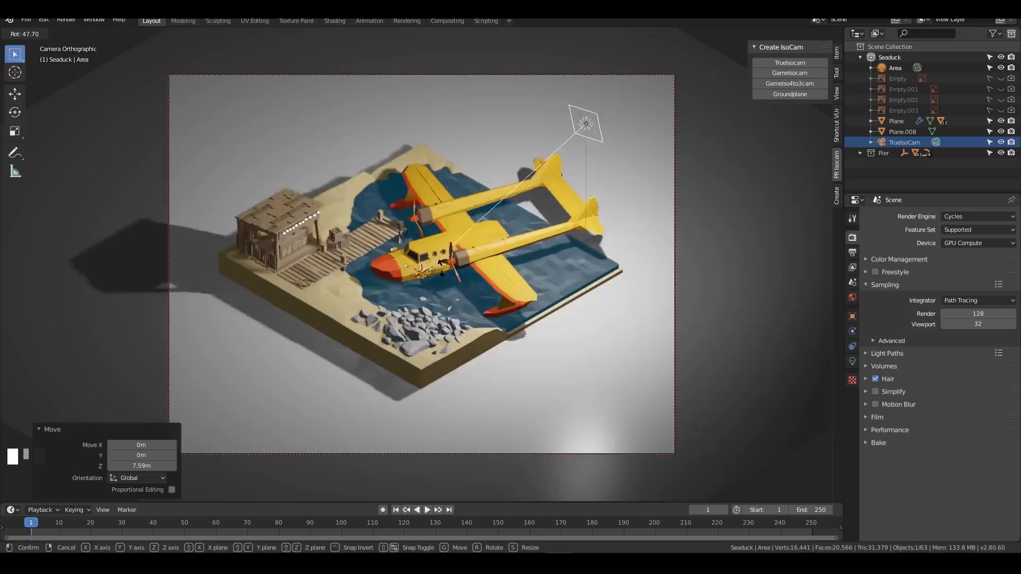
{"action": "right_click", "coordinate": [437, 252]}
{"action": "key", "text": "Escape"}
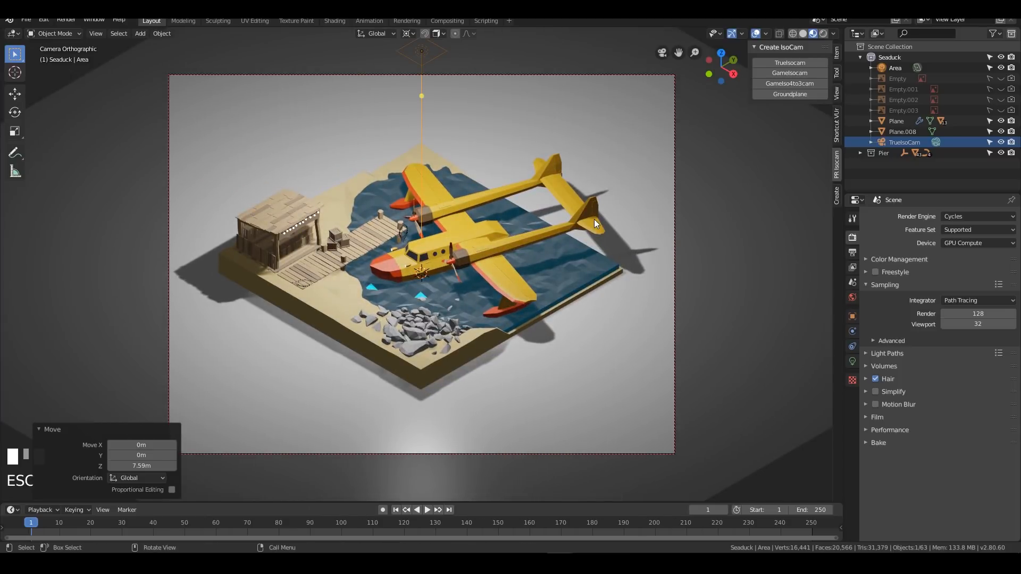
{"action": "type", "text": "r45"}
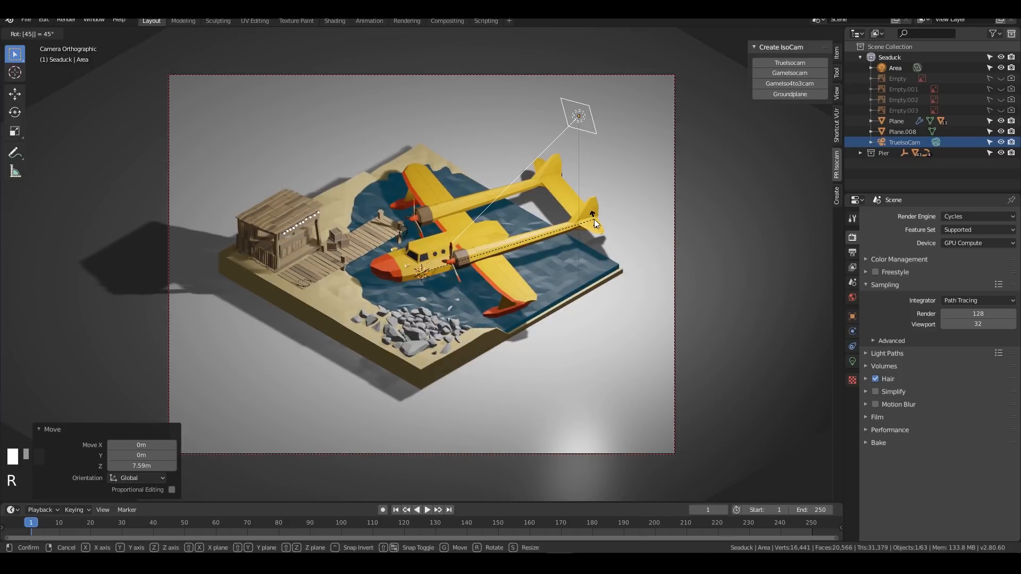
{"action": "key", "text": "Escape"}
Step: Rotate the area light by -45° about the global X axis around the 3D cursor
{"action": "key", "text": "r"}
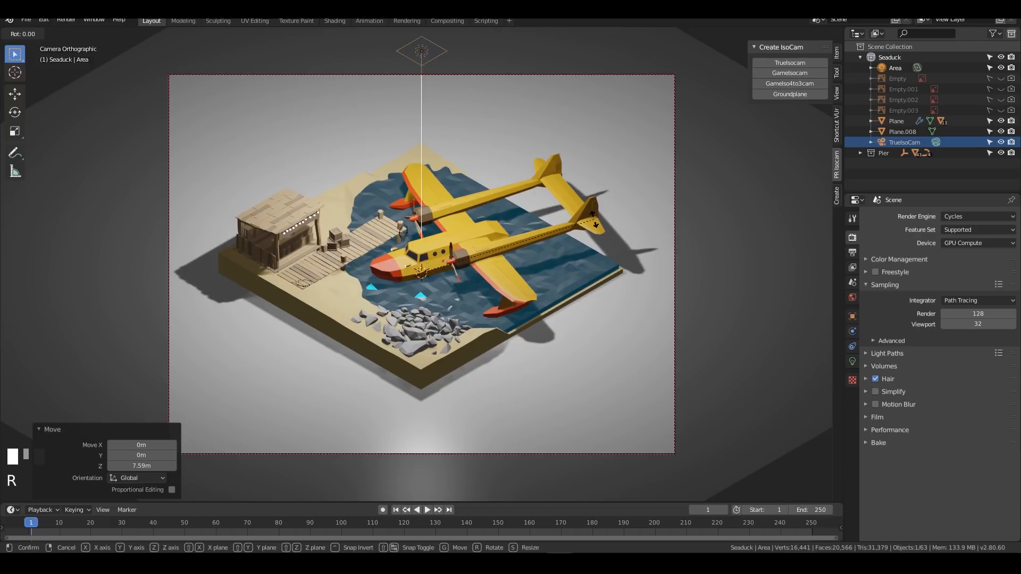
{"action": "type", "text": "x"}
{"action": "type", "text": "45"}
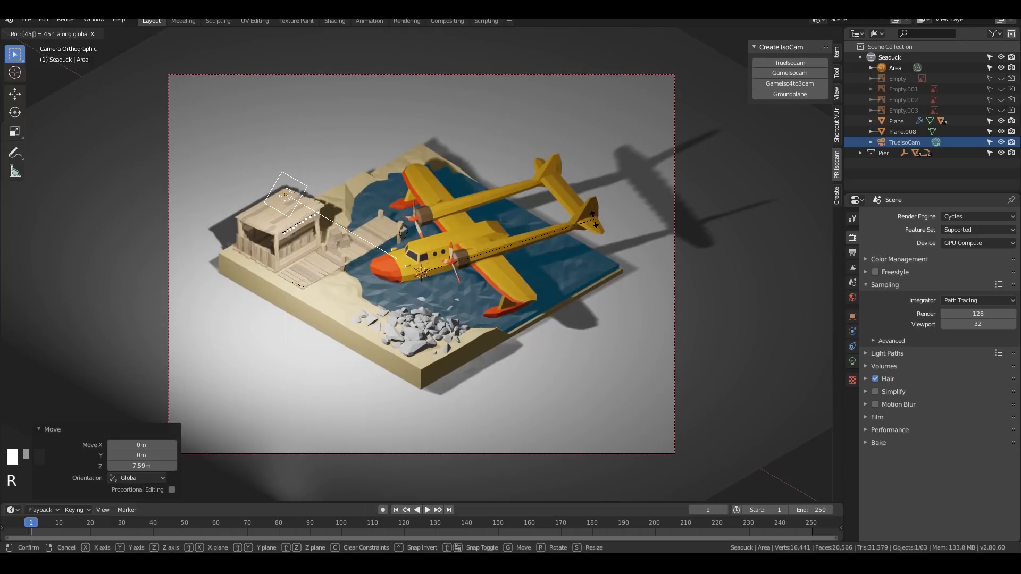
{"action": "key", "text": "minus"}
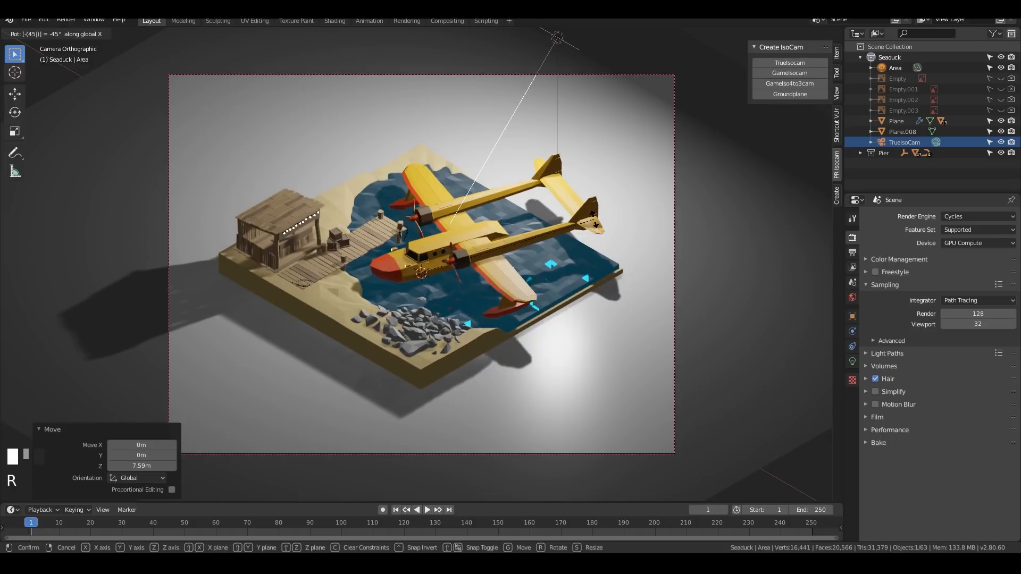
{"action": "key", "text": "KP_Enter"}
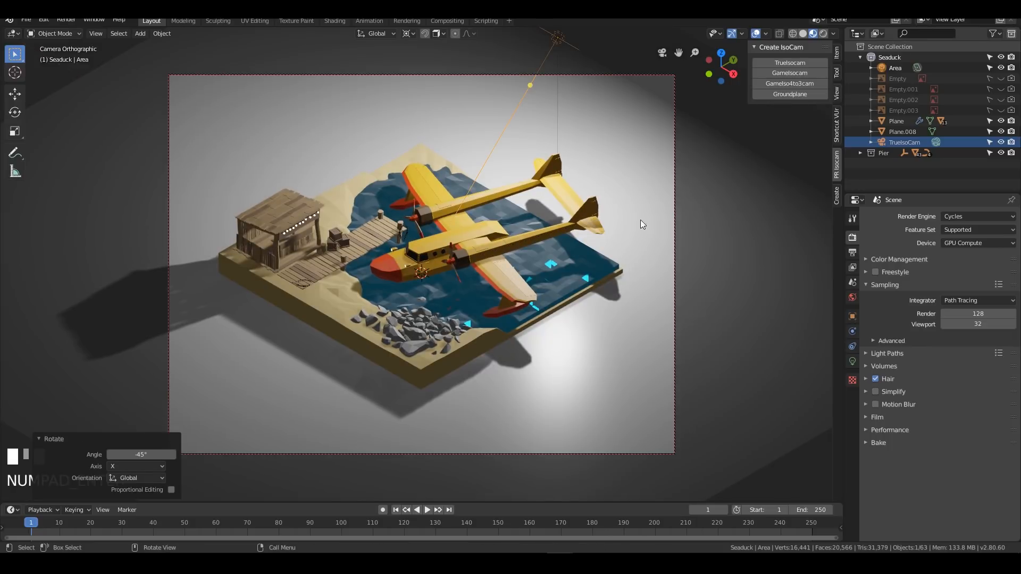
Step: Rotate the area light by 45° about the global Z axis around the 3D cursor
{"action": "key", "text": "r"}
{"action": "key", "text": "z"}
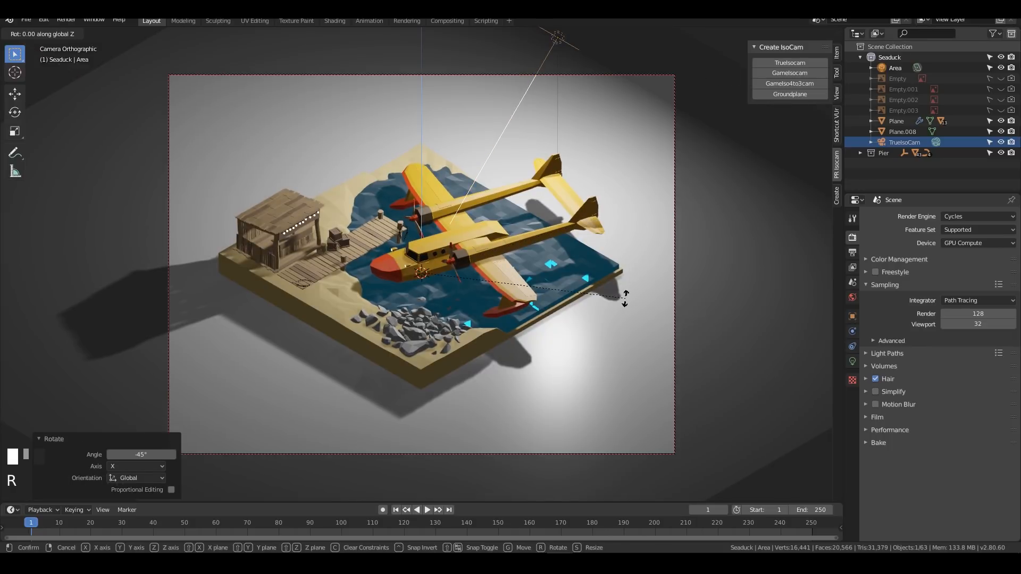
{"action": "type", "text": "45"}
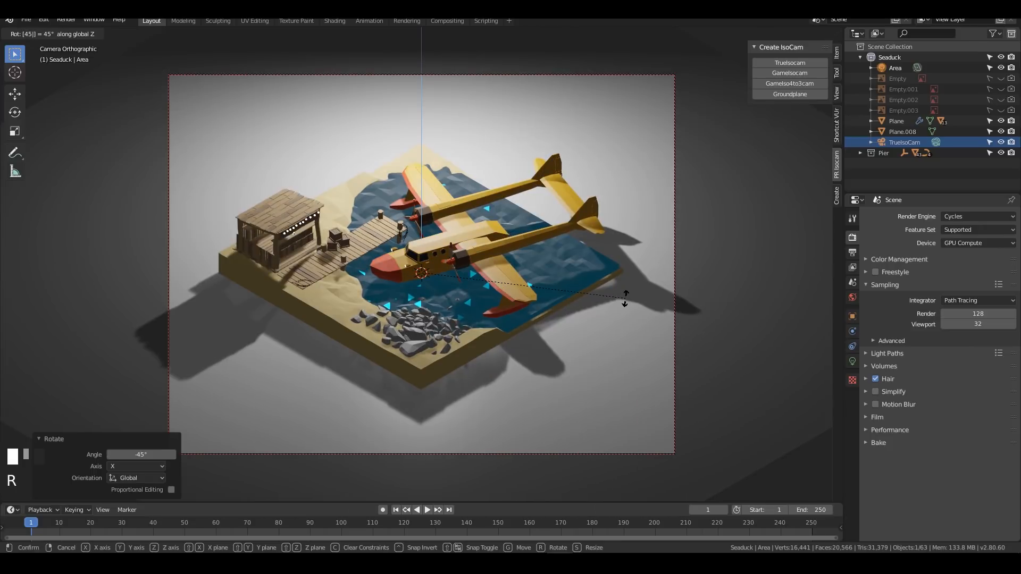
{"action": "key", "text": "KP_Enter"}
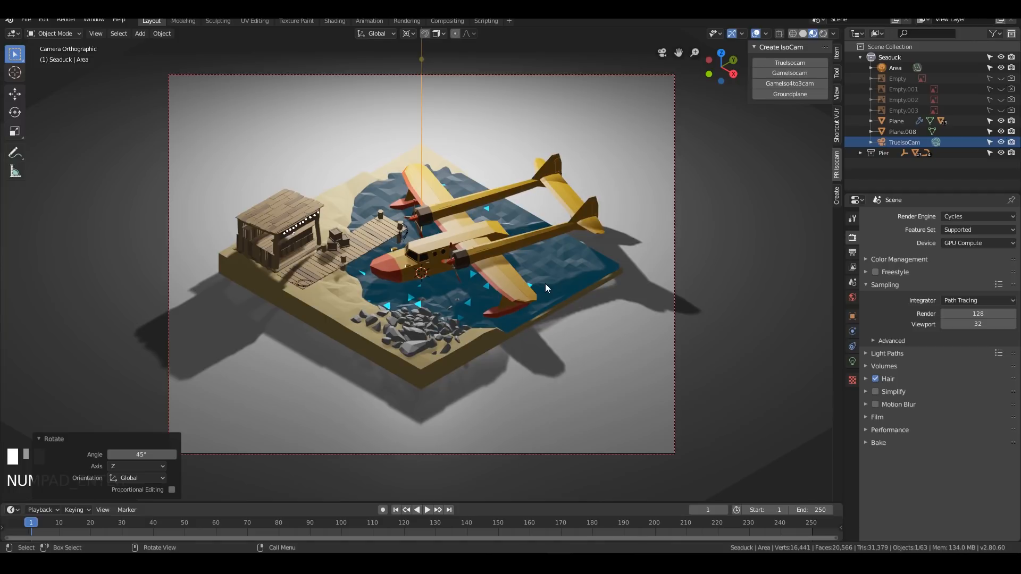
Step: Tilt the area light by about -3.42° about its local X axis
{"action": "key", "text": "r"}
{"action": "key", "text": "x"}
{"action": "key", "text": "x"}
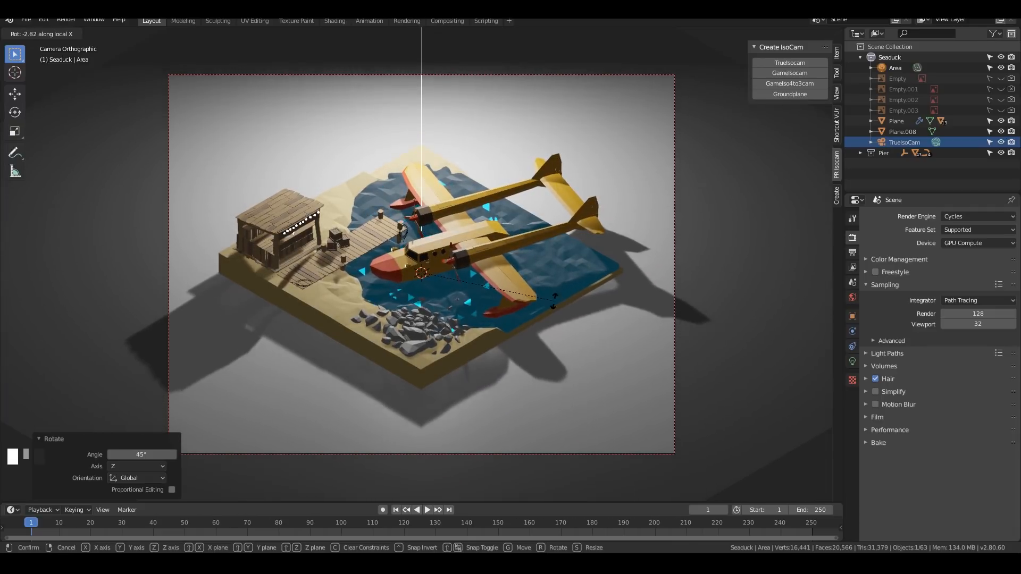
{"action": "left_click", "coordinate": [568, 302]}
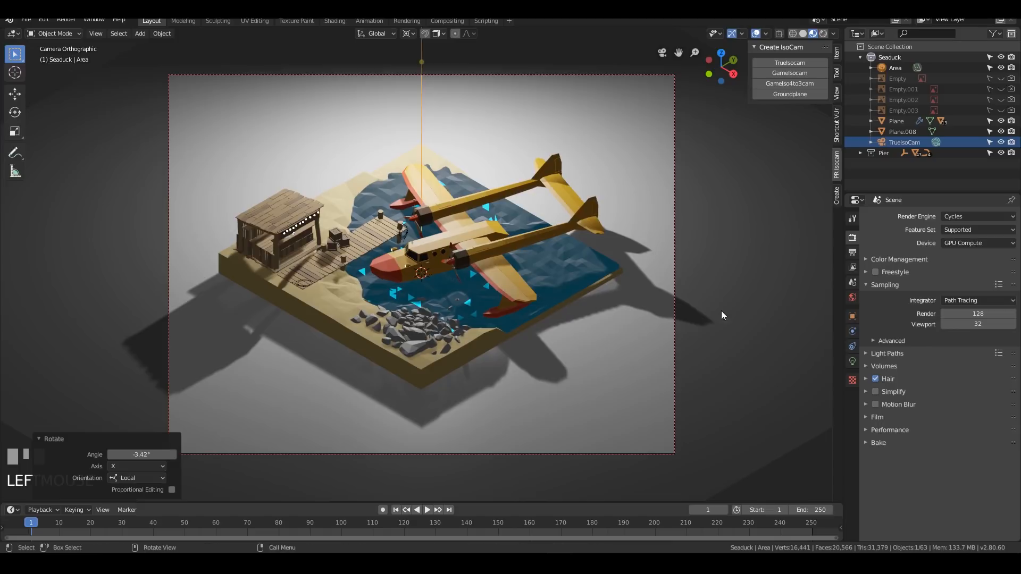
Step: Set the area light's color to orange with hue 0.037 and saturation 0.699, and show the viewport in rendered shading
{"action": "left_click", "coordinate": [852, 361]}
{"action": "left_click", "coordinate": [978, 395]}
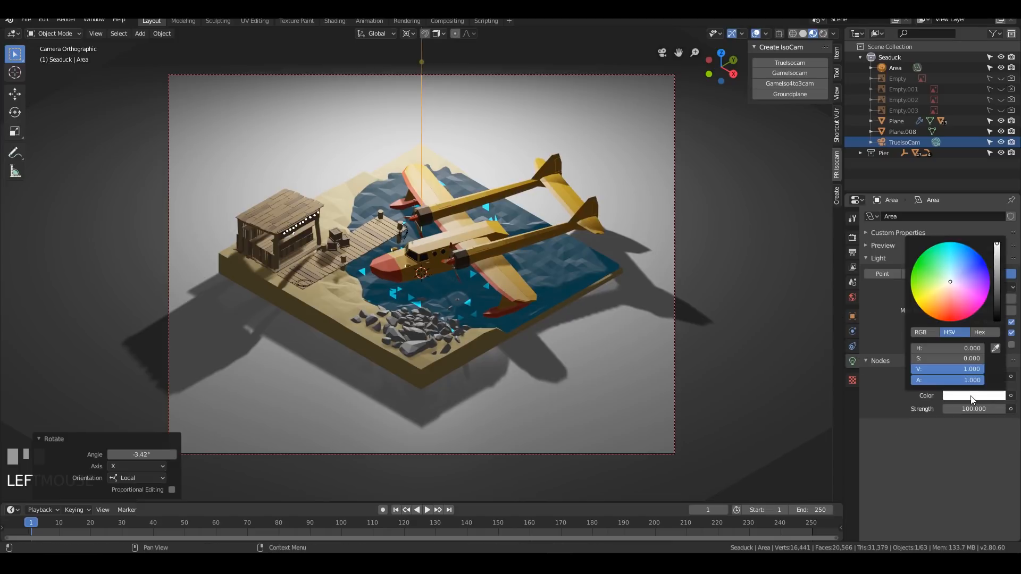
{"action": "left_click_drag", "start_coordinate": [937, 305], "coordinate": [945, 307]}
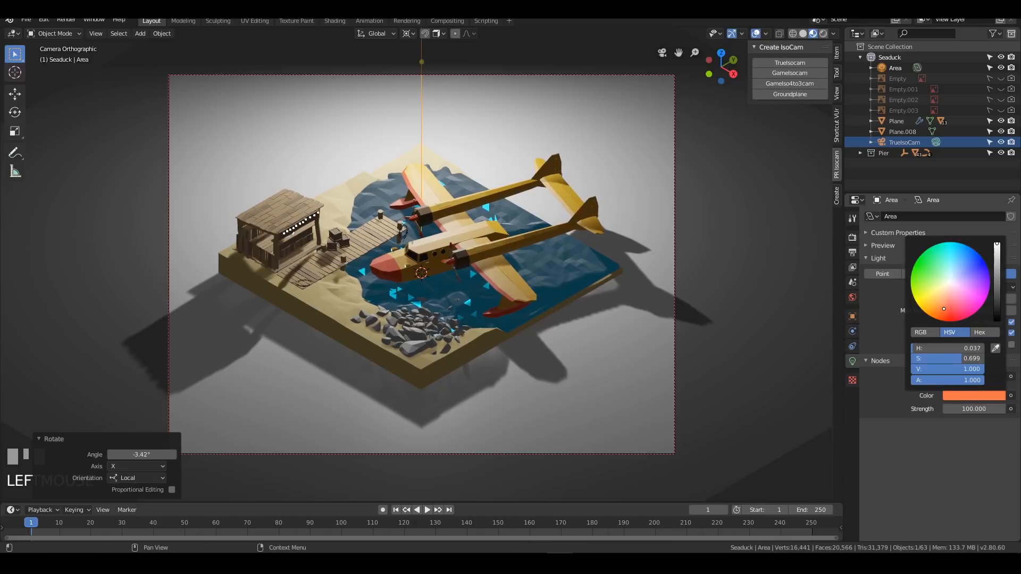
{"action": "left_click", "coordinate": [822, 35]}
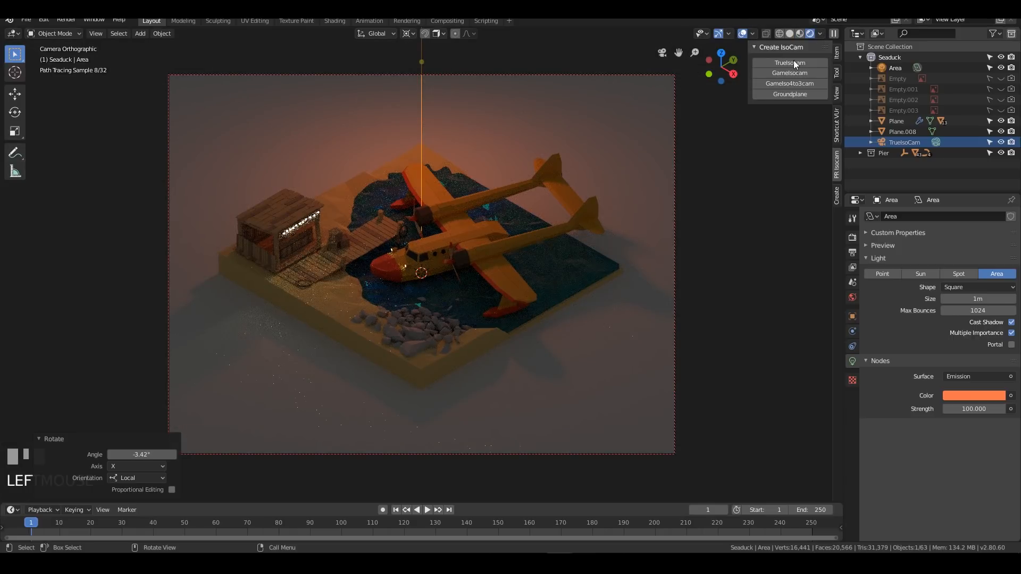
Step: Set the area light's strength to 1500
{"action": "left_click", "coordinate": [984, 408]}
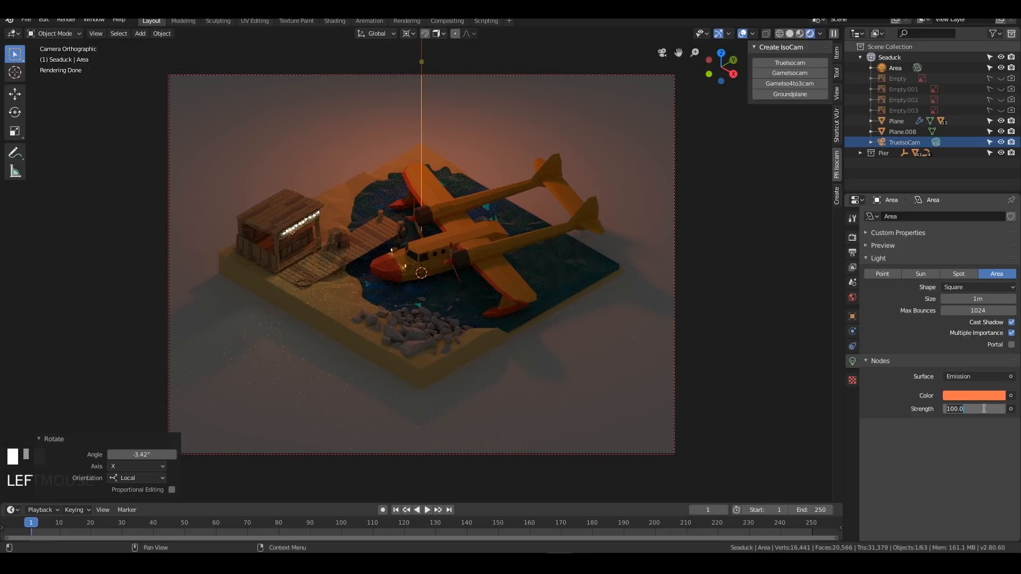
{"action": "type", "text": "1500"}
{"action": "key", "text": "KP_Enter"}
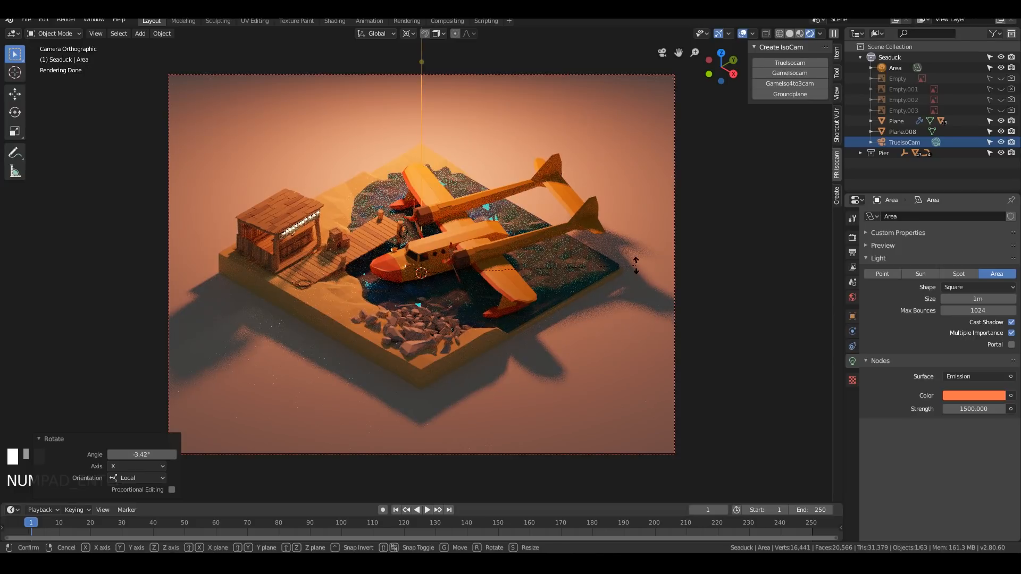
Step: Tilt the area light by 4.8° about its local X axis and change its color to a lighter, yellower orange
{"action": "key", "text": "r"}
{"action": "key", "text": "x"}
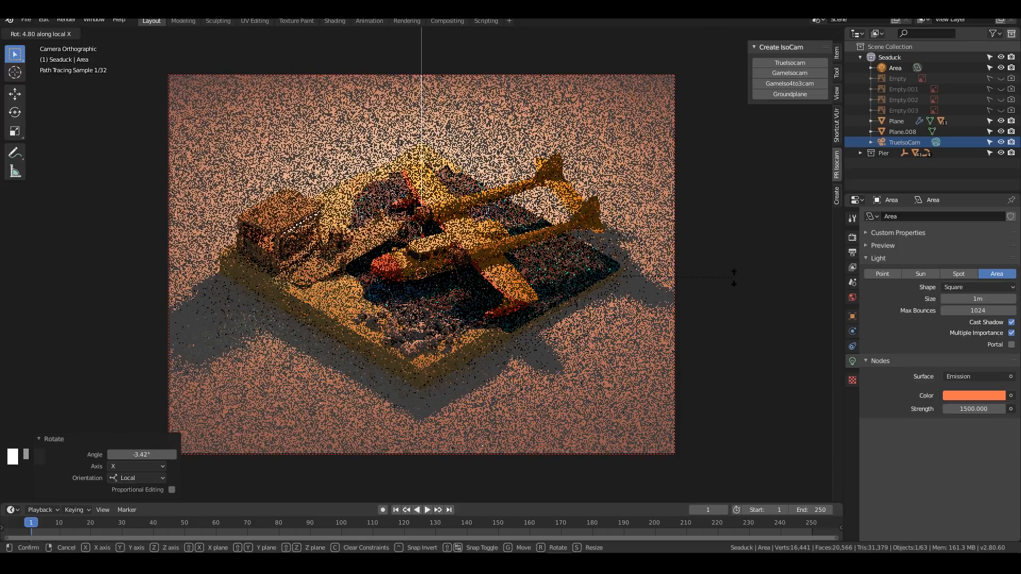
{"action": "left_click", "coordinate": [734, 278]}
{"action": "left_click", "coordinate": [984, 396]}
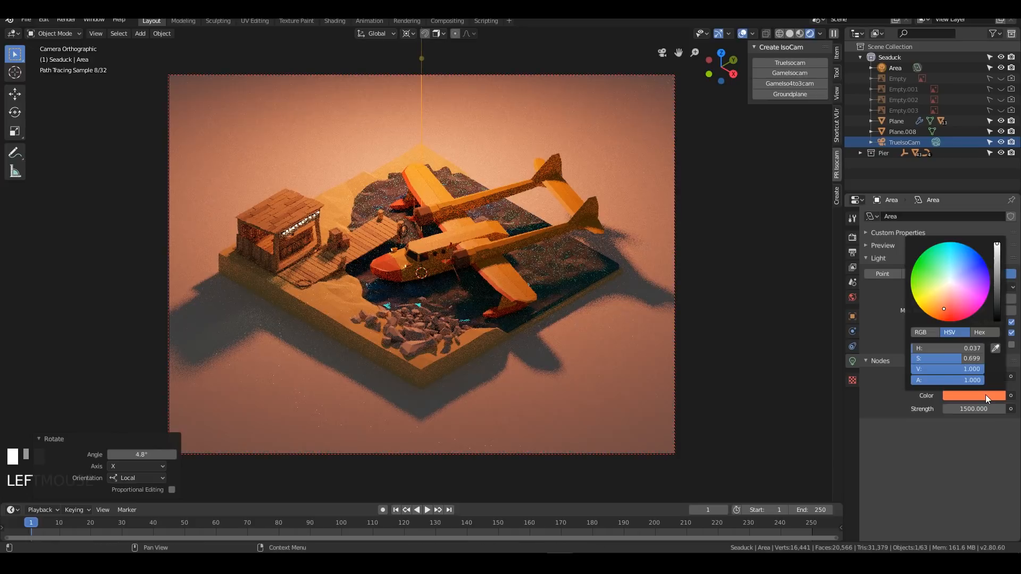
{"action": "left_click", "coordinate": [938, 306]}
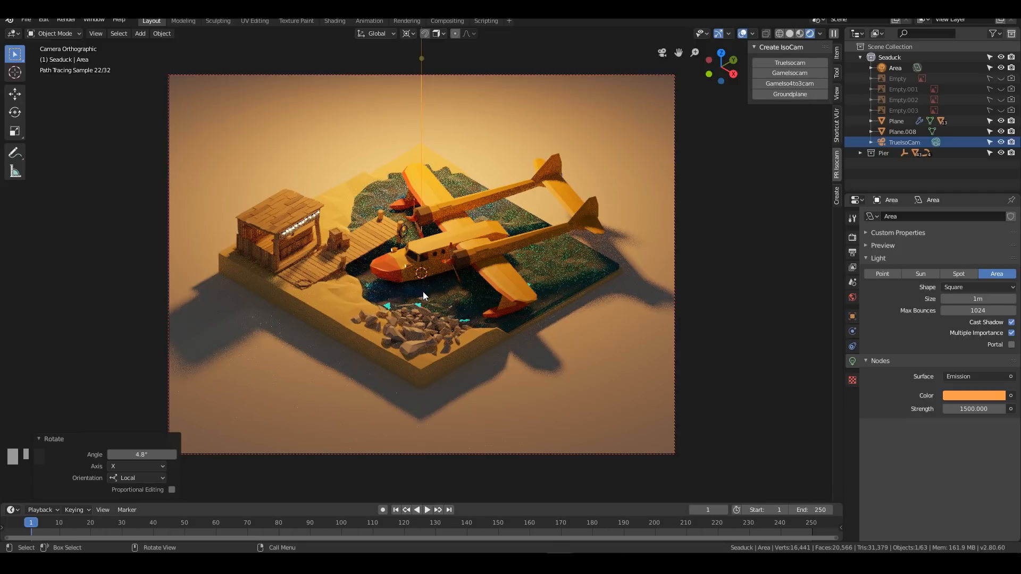
Step: Remove the Mix Shader from the water's Water.001 material and use a Principled BSDF as its surface
{"action": "left_click", "coordinate": [423, 291]}
{"action": "left_click", "coordinate": [853, 406]}
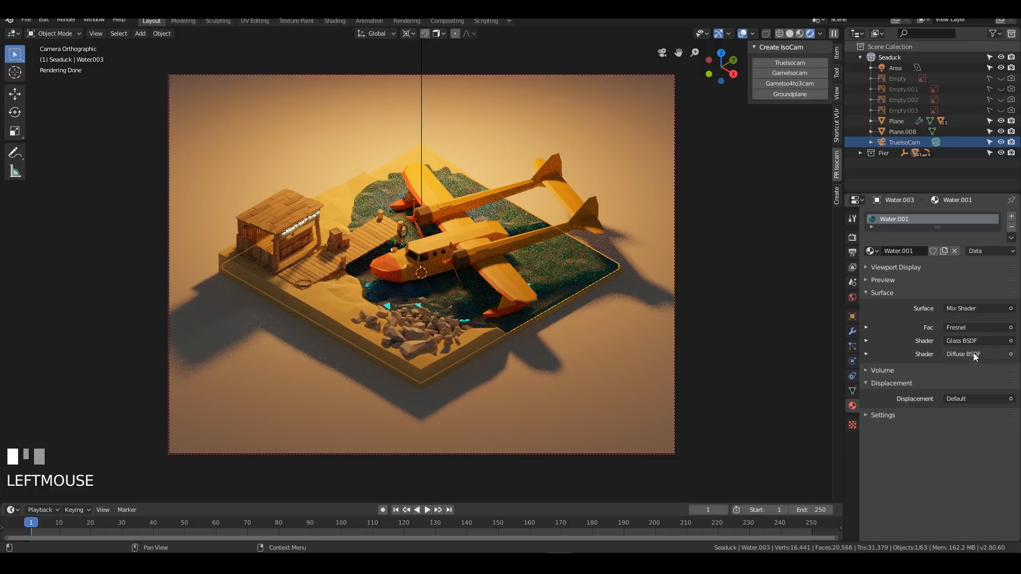
{"action": "left_click", "coordinate": [965, 307]}
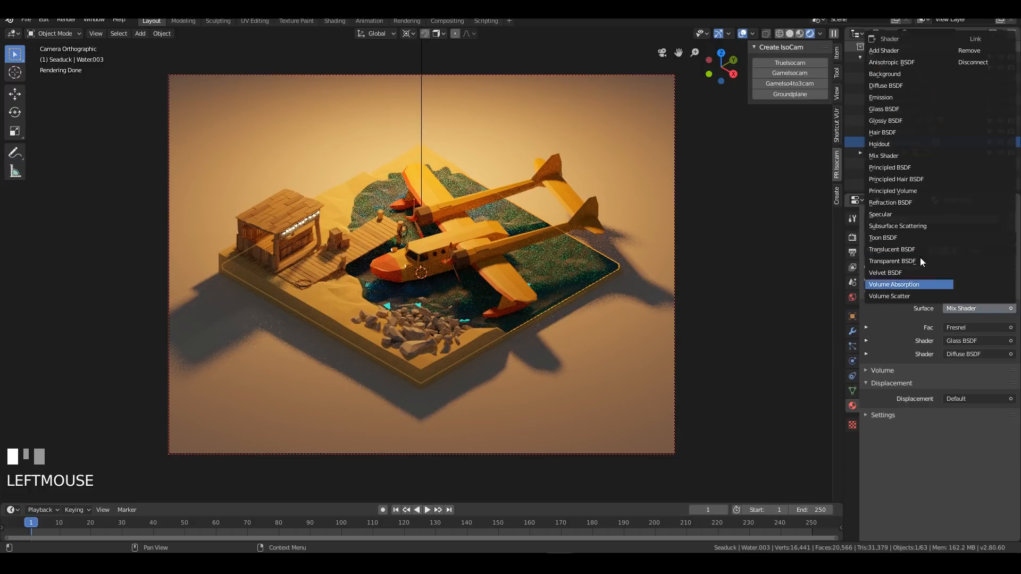
{"action": "left_click", "coordinate": [978, 51]}
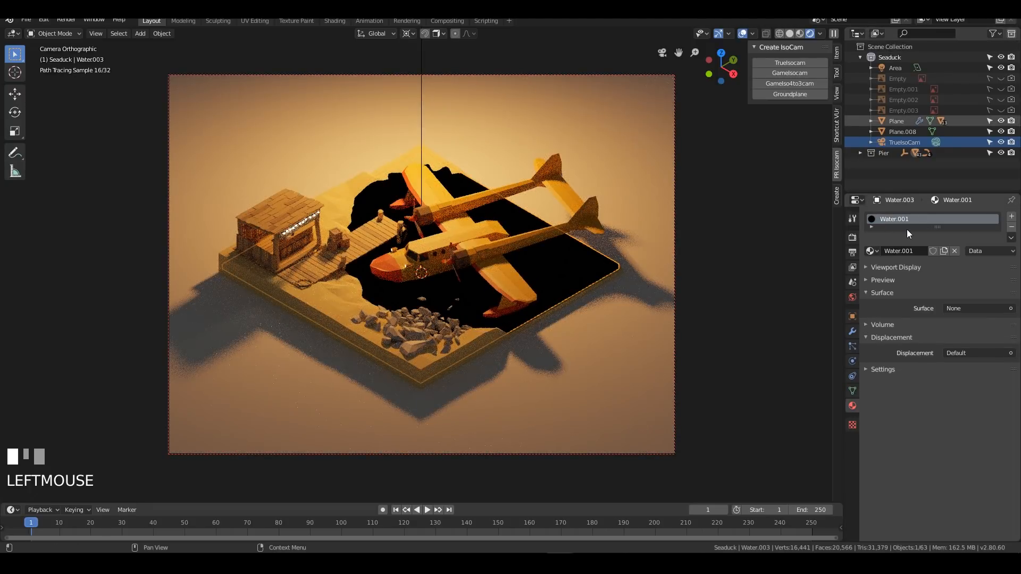
{"action": "left_click", "coordinate": [971, 308]}
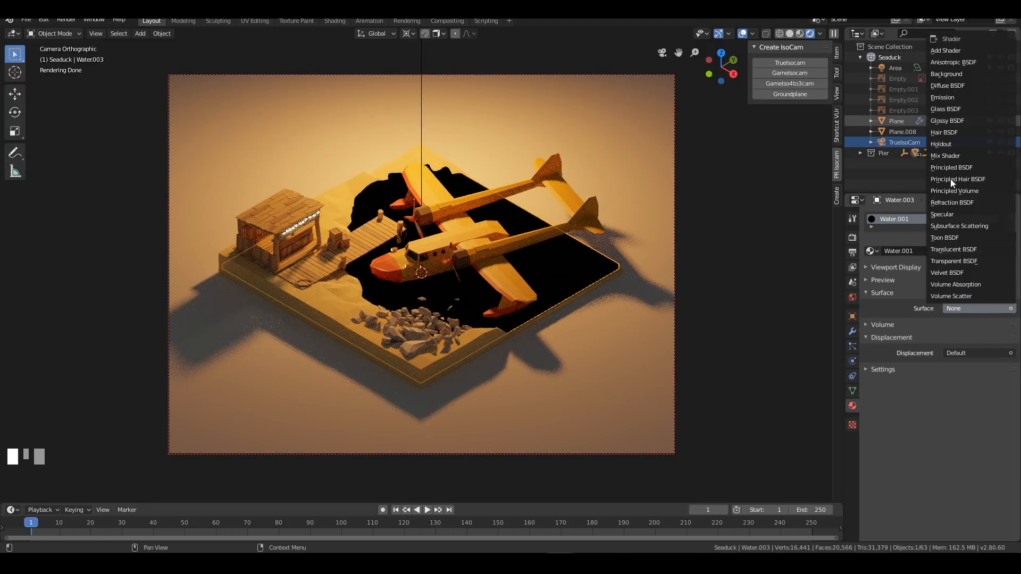
{"action": "left_click", "coordinate": [963, 168]}
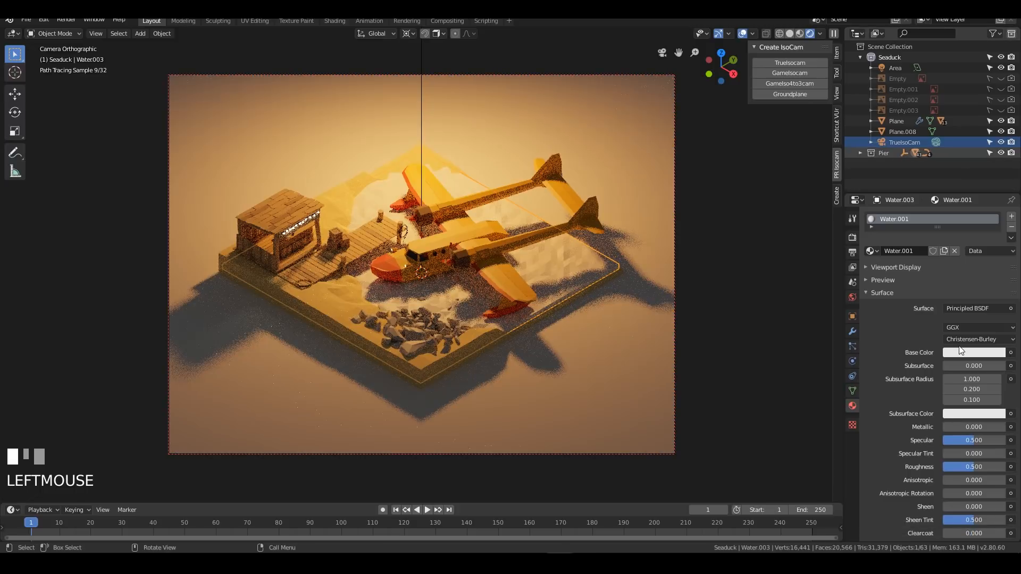
Step: Raise the water material's transmission to about 0.867
{"action": "scroll", "coordinate": [935, 426], "scroll_direction": "down", "scroll_amount": 7}
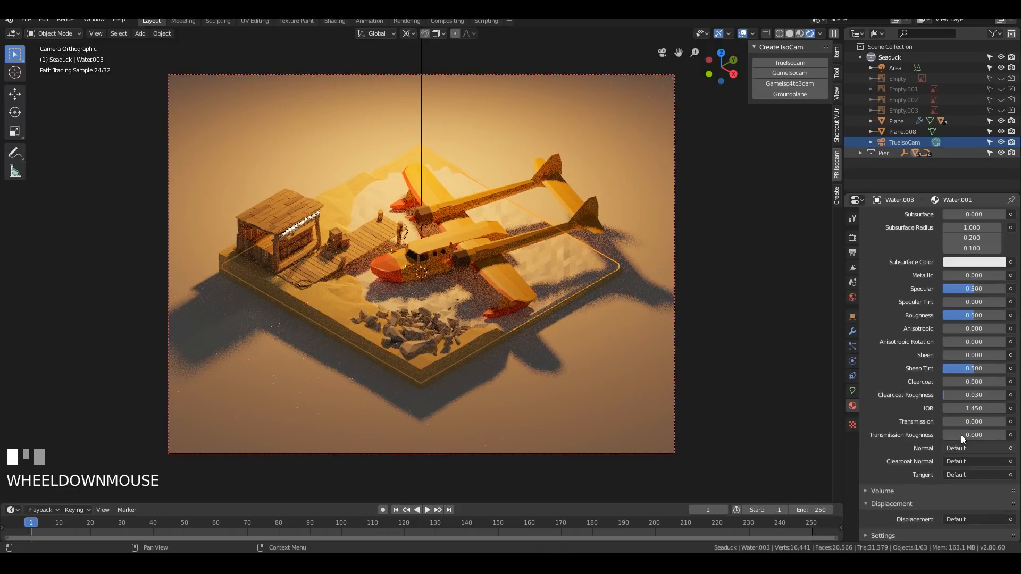
{"action": "left_click", "coordinate": [971, 422]}
{"action": "left_click", "coordinate": [883, 417]}
{"action": "mouse_move", "coordinate": [952, 422]}
{"action": "left_mouse_down"}
{"action": "mouse_move", "coordinate": [1008, 422]}
{"action": "mouse_move", "coordinate": [995, 422]}
{"action": "left_mouse_up"}
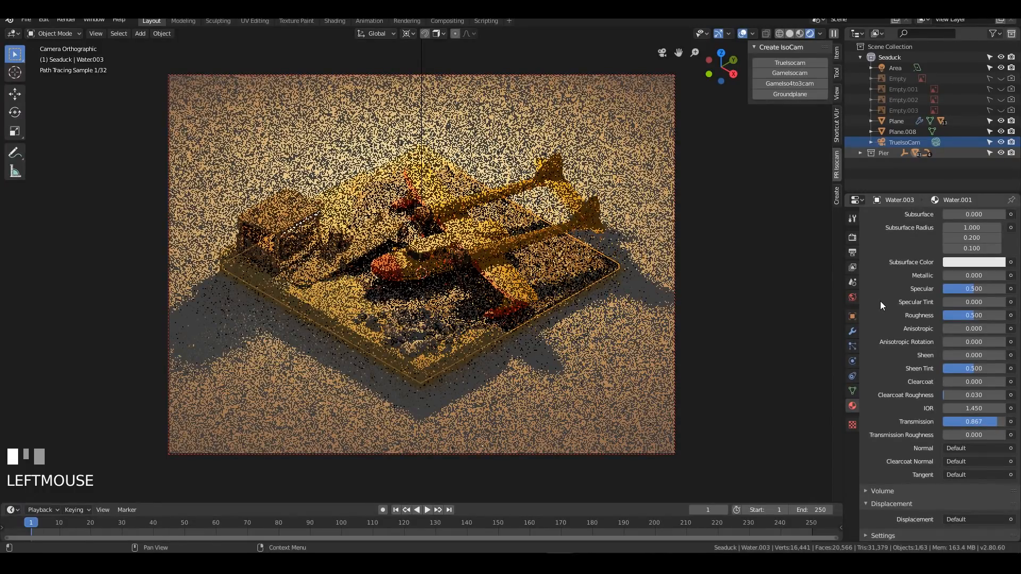
Step: Set the water material's base color to light blue with hue 0.535, saturation 0.492 and value 0.906
{"action": "scroll", "coordinate": [980, 307], "scroll_direction": "up", "scroll_amount": 5}
{"action": "left_click", "coordinate": [979, 306]}
{"action": "left_click", "coordinate": [958, 176]}
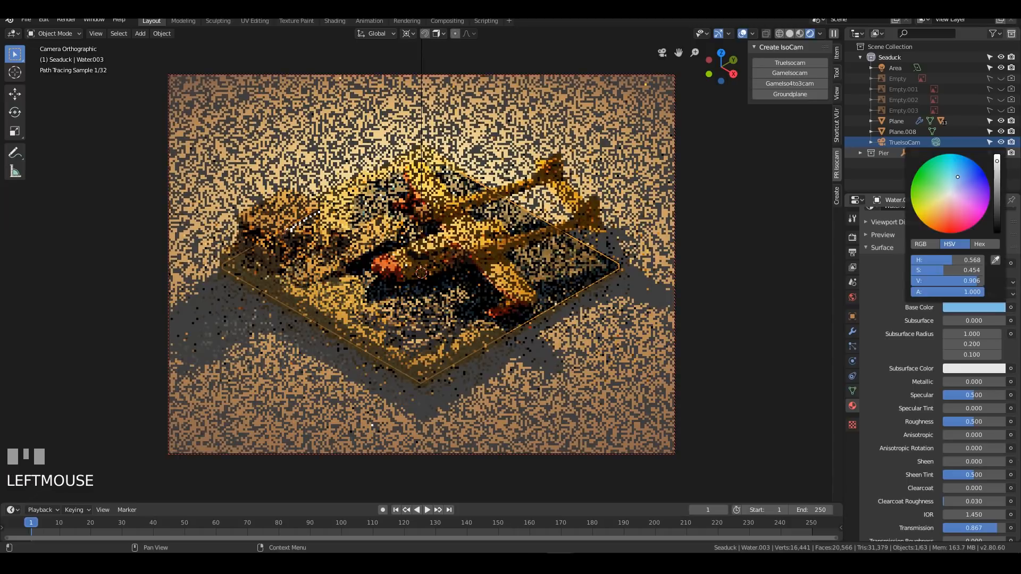
{"action": "left_click_drag", "start_coordinate": [958, 176], "coordinate": [957, 180]}
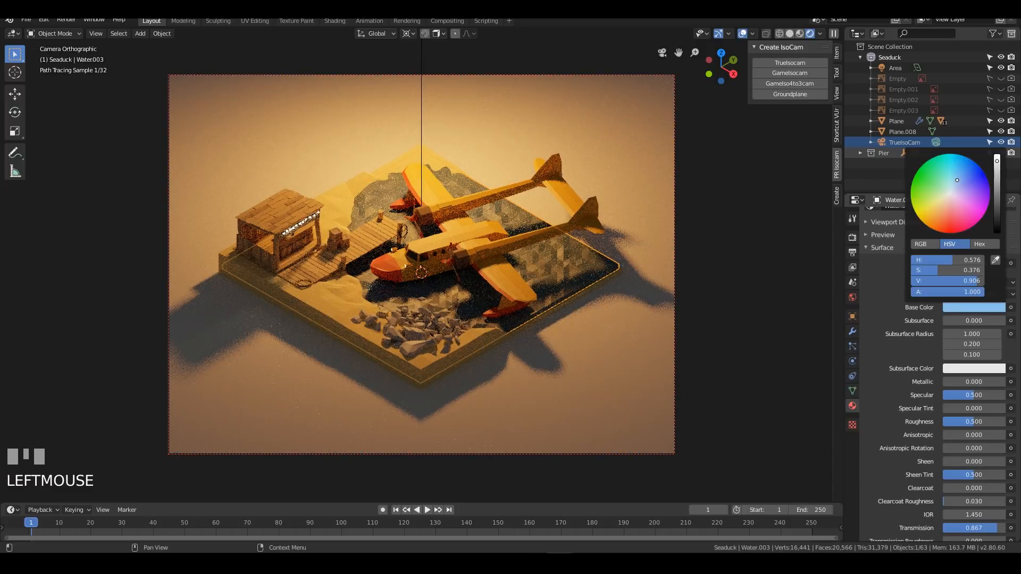
{"action": "left_click_drag", "start_coordinate": [957, 180], "coordinate": [956, 164]}
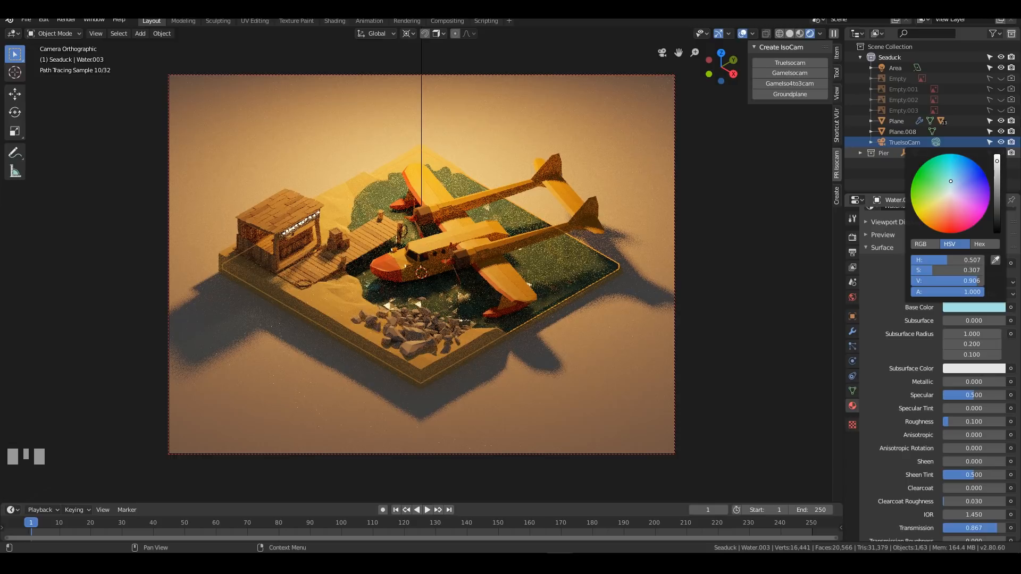
{"action": "left_click_drag", "start_coordinate": [951, 181], "coordinate": [955, 174]}
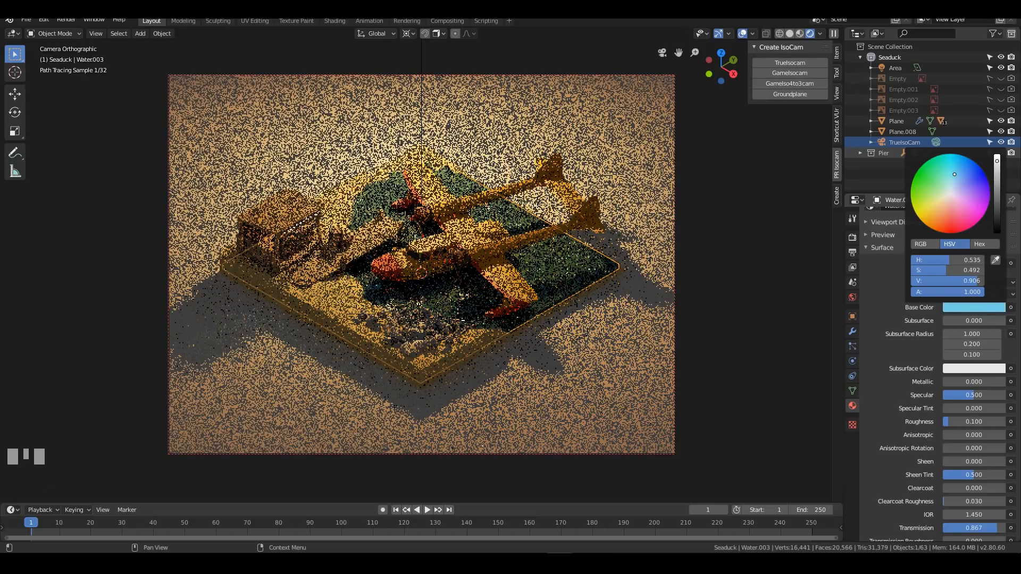
{"action": "key", "text": "shift+a"}
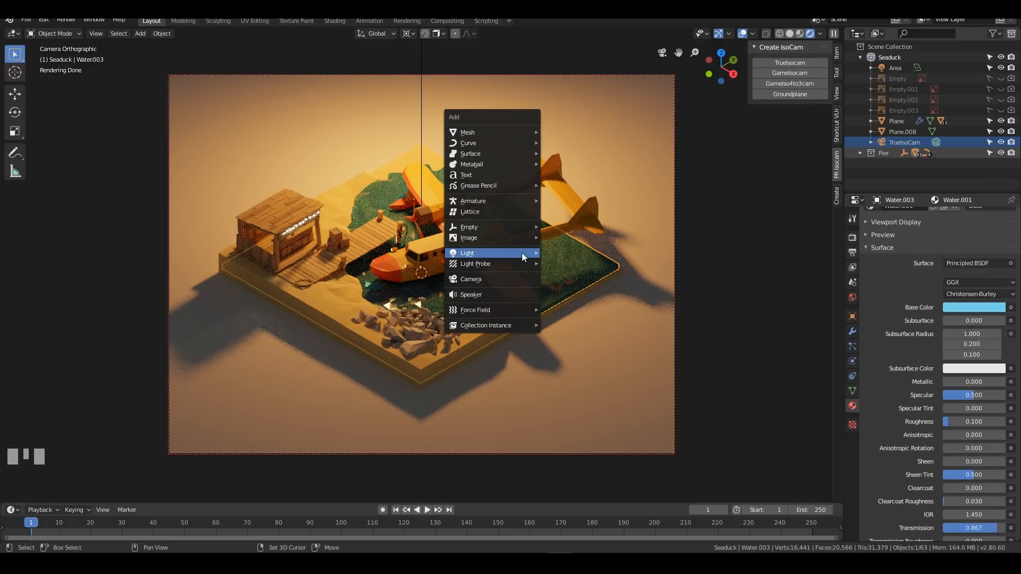
{"action": "left_click", "coordinate": [521, 253]}
{"action": "left_click", "coordinate": [515, 290]}
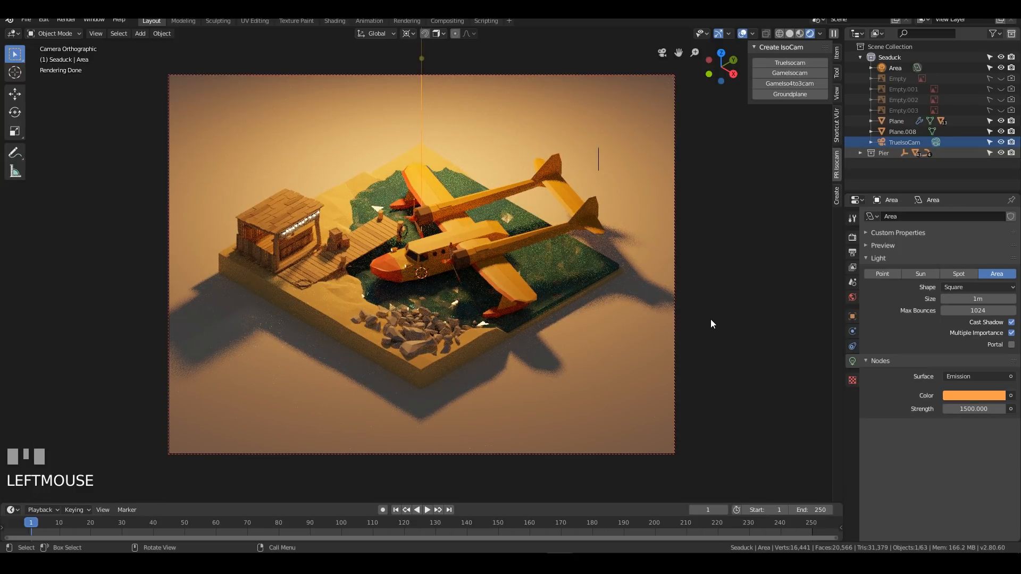
Step: Duplicate the area light in place and rotate the copy by about 109° around the global Z axis
{"action": "key", "text": "shift+d"}
{"action": "key", "text": "Return"}
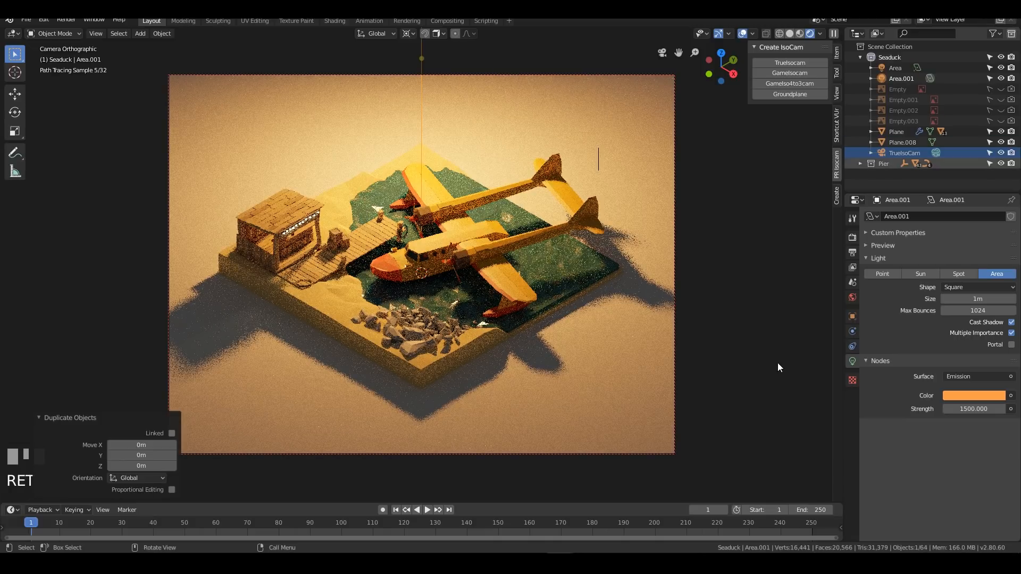
{"action": "key", "text": "r"}
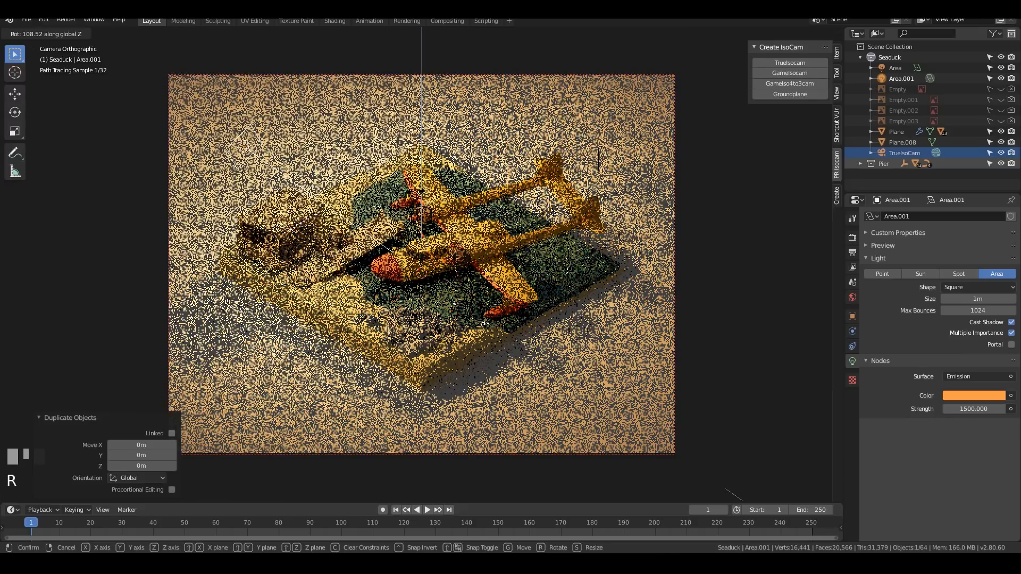
{"action": "left_click", "coordinate": [714, 308]}
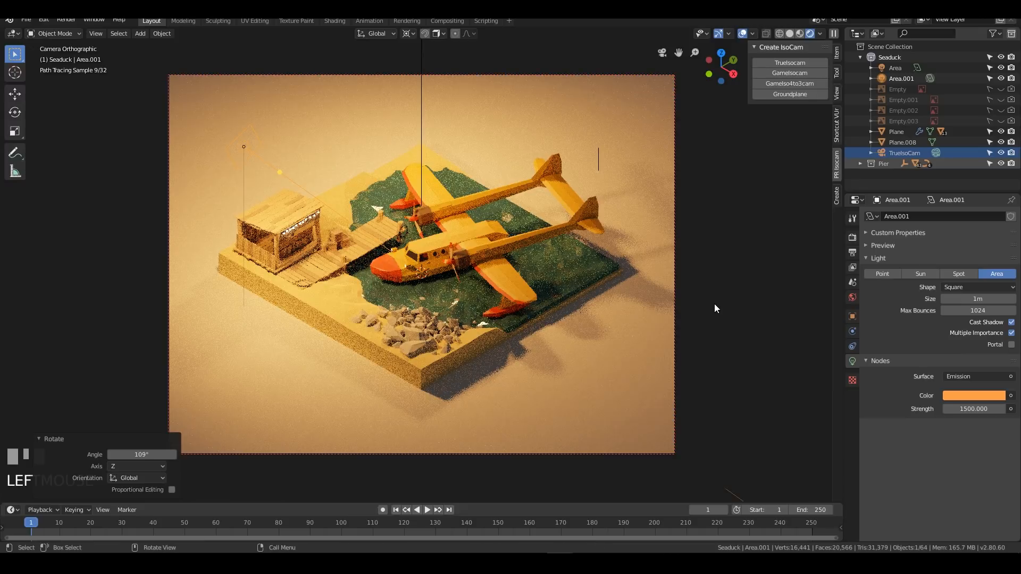
Step: Move the duplicate light outward along its local Z axis by 4.39 m, enlarge it to 6.35 m, and move it another 1.61 m
{"action": "key", "text": "g"}
{"action": "key", "text": "z"}
{"action": "key", "text": "z"}
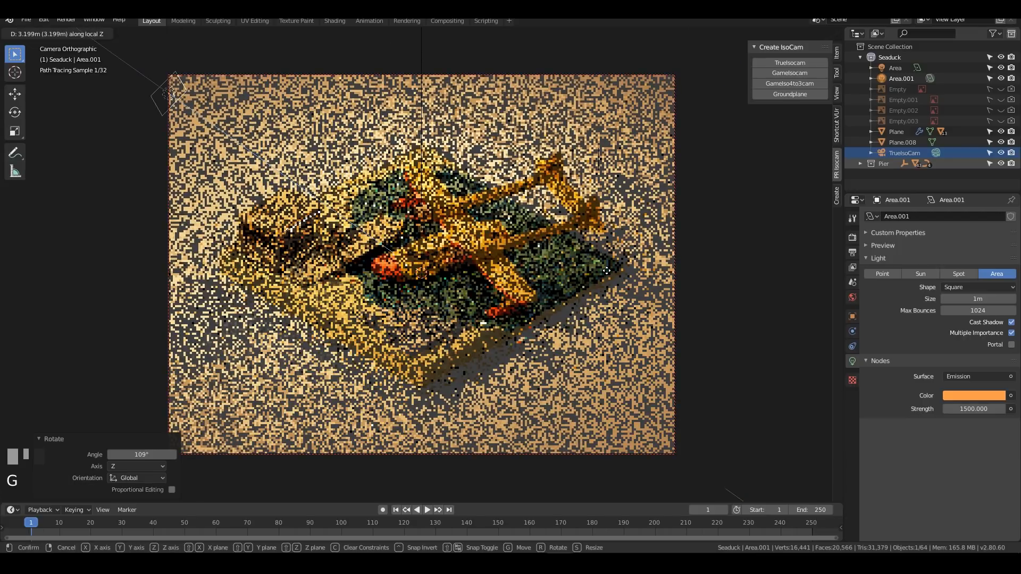
{"action": "left_click", "coordinate": [136, 98]}
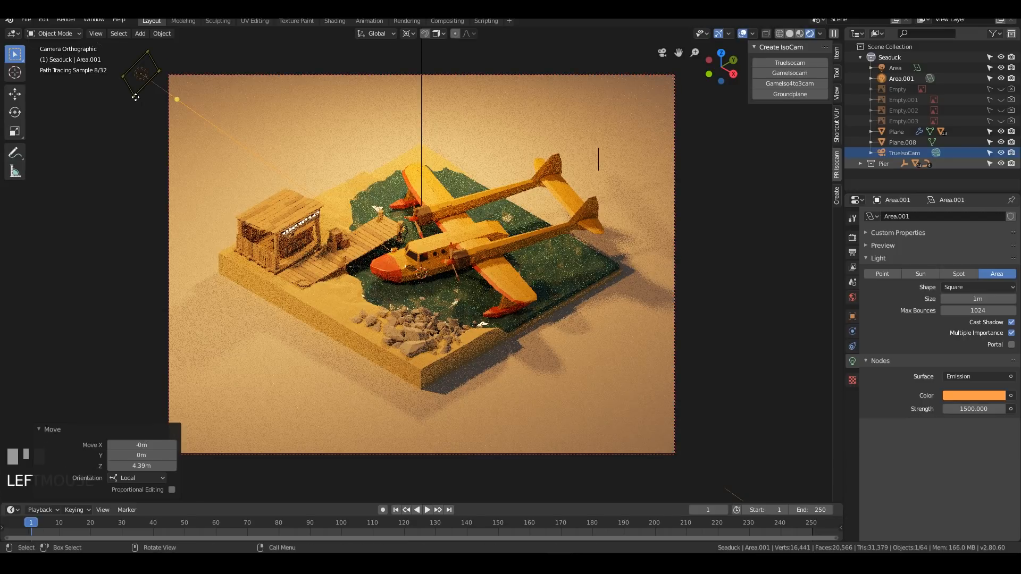
{"action": "left_click_drag", "start_coordinate": [135, 98], "coordinate": [130, 326]}
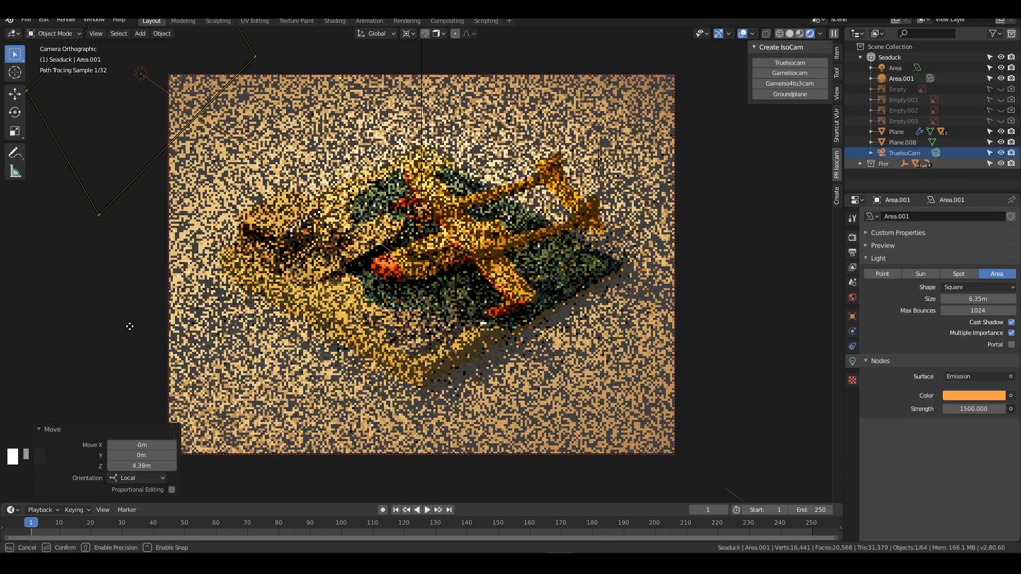
{"action": "left_click", "coordinate": [737, 317]}
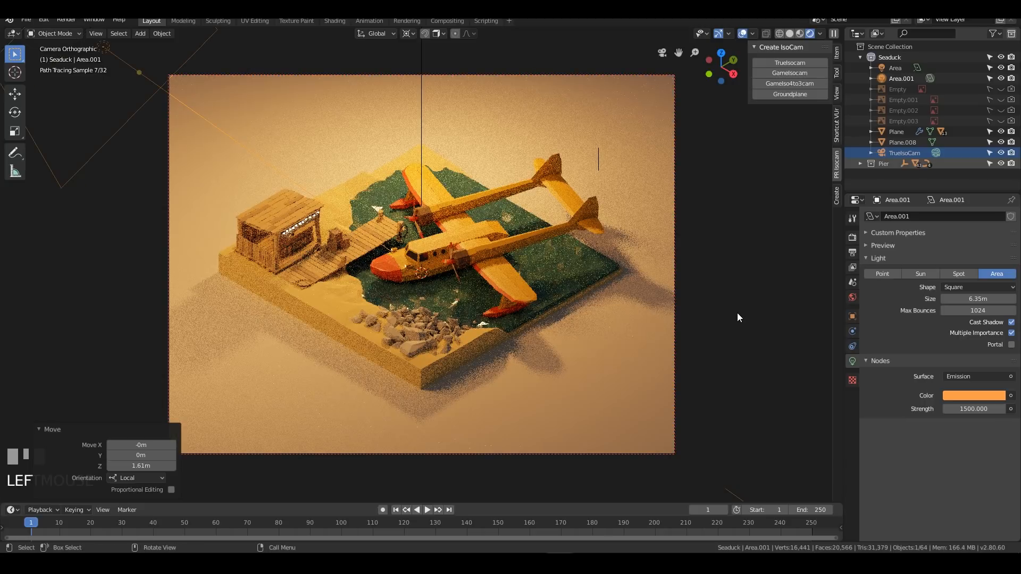
Step: Tilt the duplicate light by -24.1° about its local X axis and set its strength to 750
{"action": "key", "text": "r"}
{"action": "key", "text": "x"}
{"action": "key", "text": "x"}
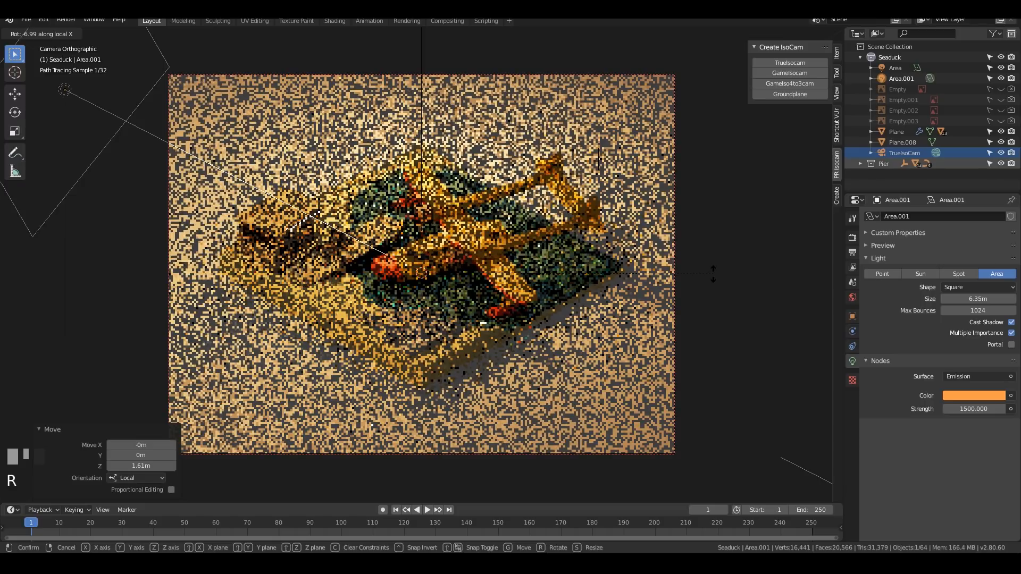
{"action": "left_click", "coordinate": [713, 274]}
{"action": "double_click", "coordinate": [974, 409]}
{"action": "type", "text": "750"}
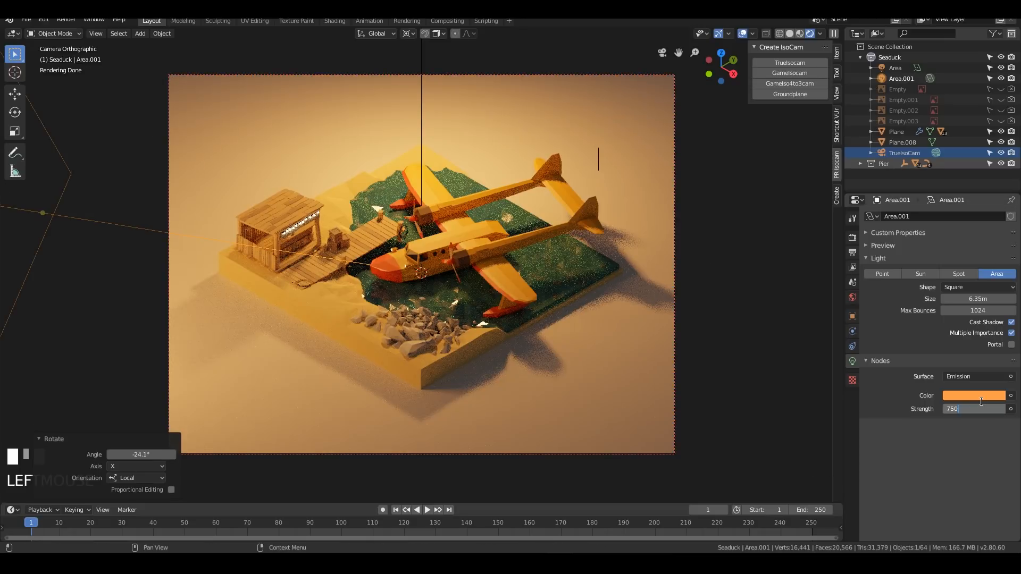
{"action": "key", "text": "KP_Enter"}
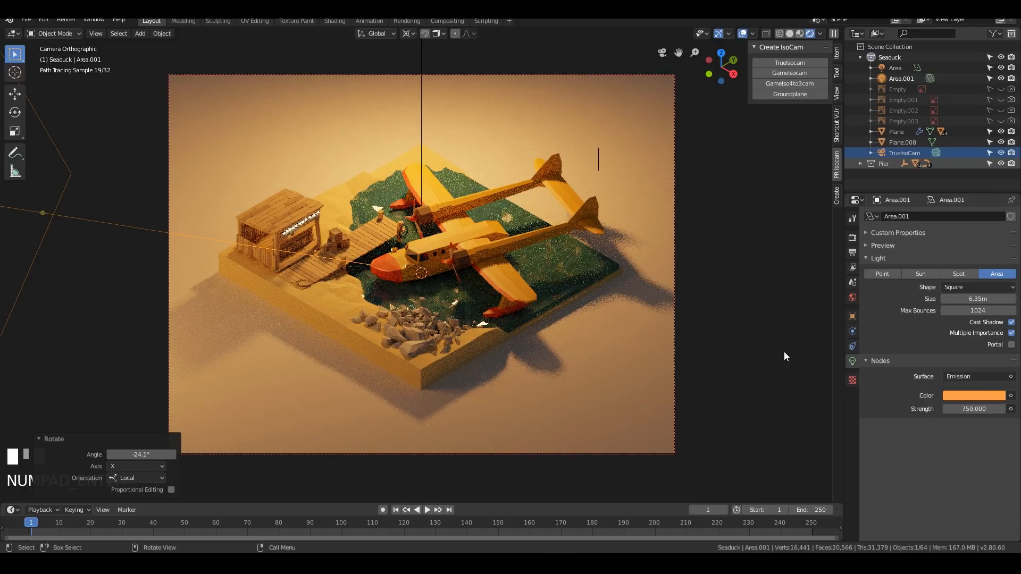
Step: Change the duplicate light's color to a medium blue and rotate it by -5.33° about the global Z axis
{"action": "left_click", "coordinate": [974, 395]}
{"action": "left_click", "coordinate": [973, 255]}
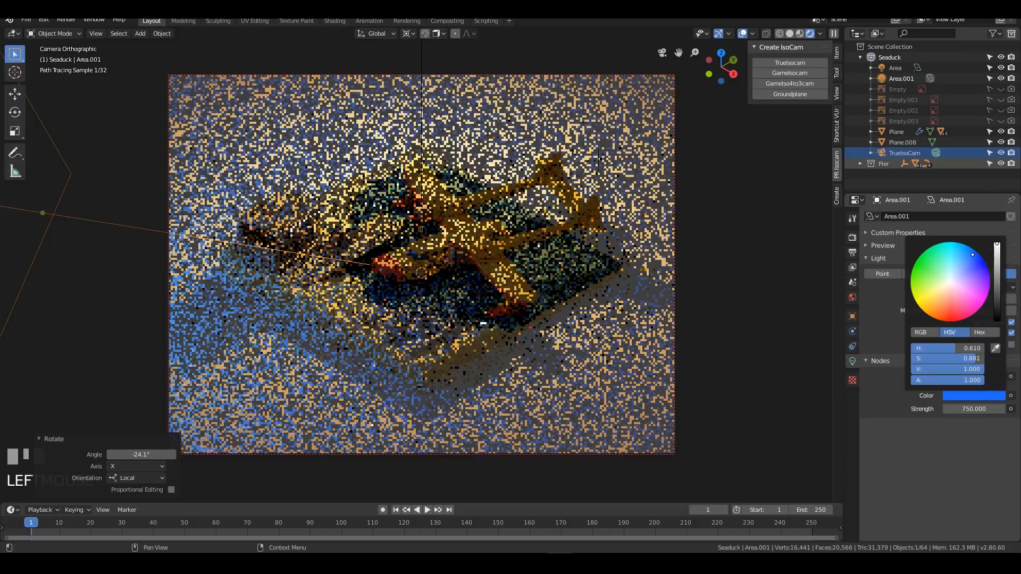
{"action": "left_click_drag", "start_coordinate": [972, 255], "coordinate": [962, 264]}
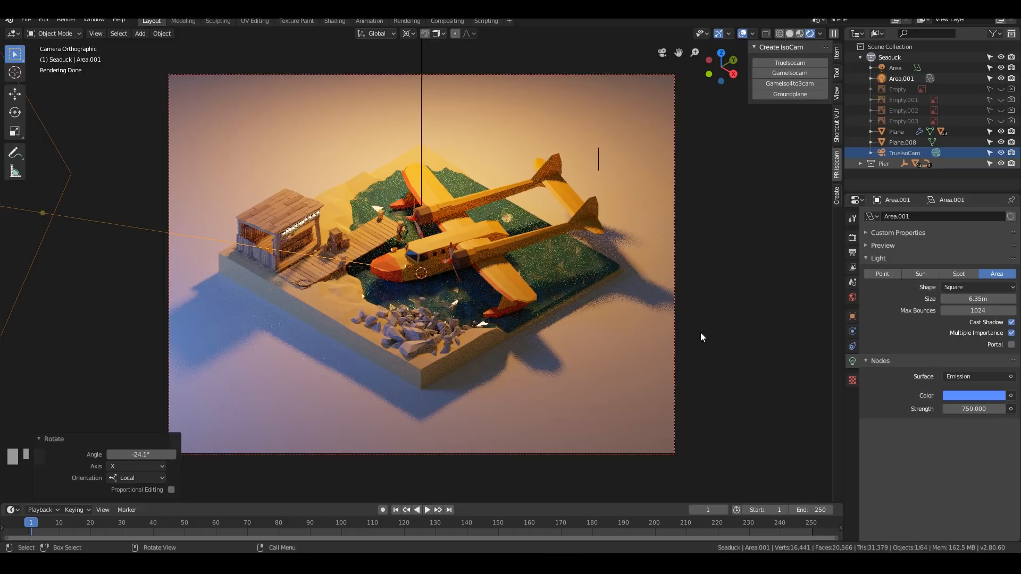
{"action": "key", "text": "r"}
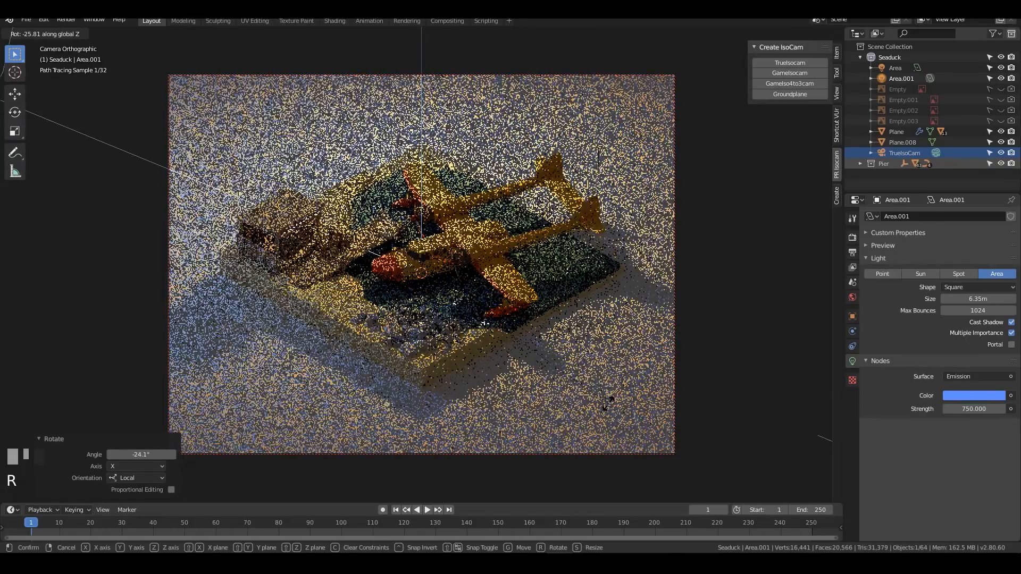
{"action": "left_click", "coordinate": [620, 308]}
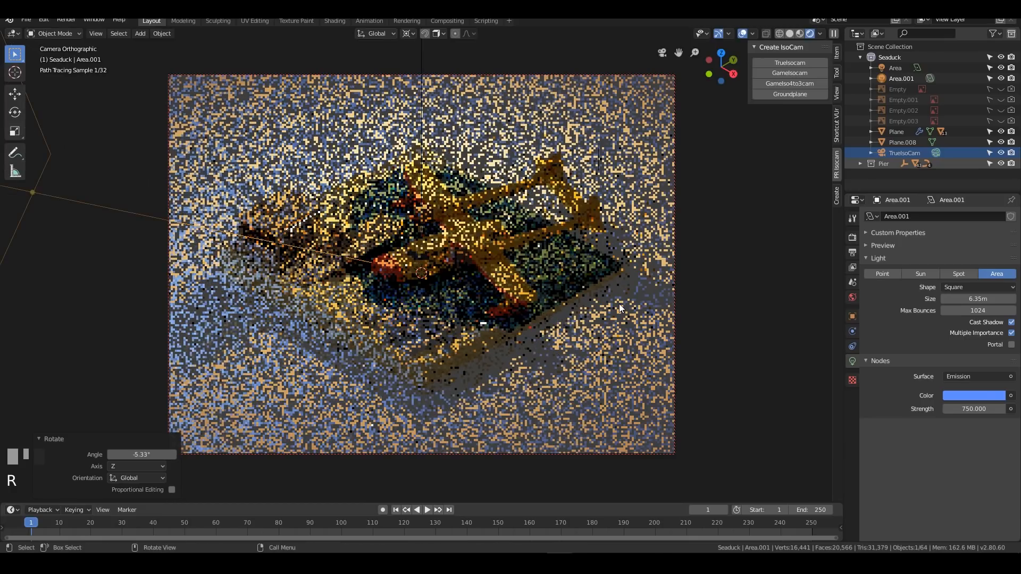
Step: Shrink the warm area light above the scene to a size of 0.771 m
{"action": "left_click", "coordinate": [421, 56]}
{"action": "scroll", "coordinate": [426, 136], "scroll_direction": "down", "scroll_amount": 4}
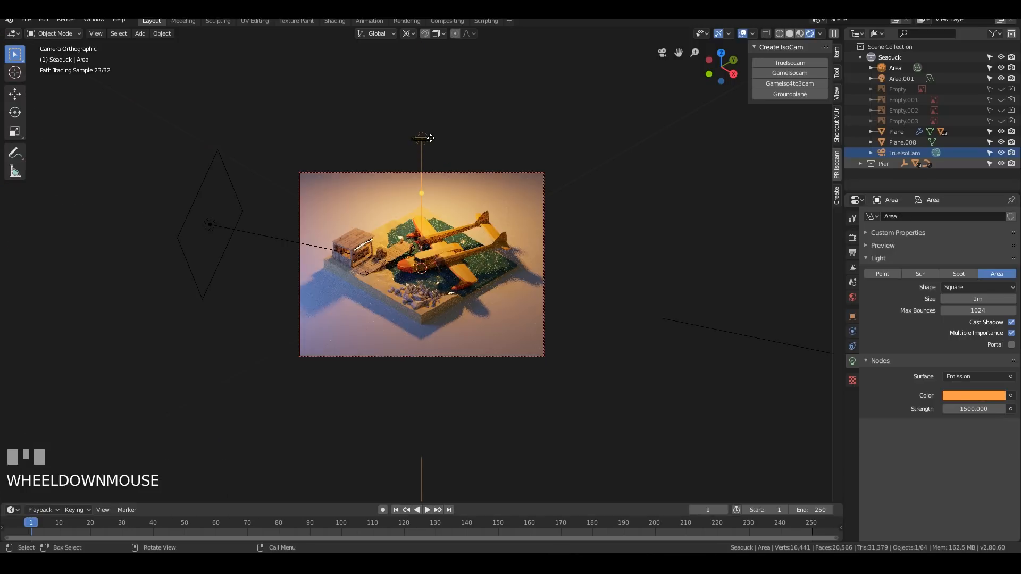
{"action": "left_click_drag", "start_coordinate": [425, 137], "coordinate": [422, 143]}
{"action": "scroll", "coordinate": [422, 143], "scroll_direction": "up", "scroll_amount": 4}
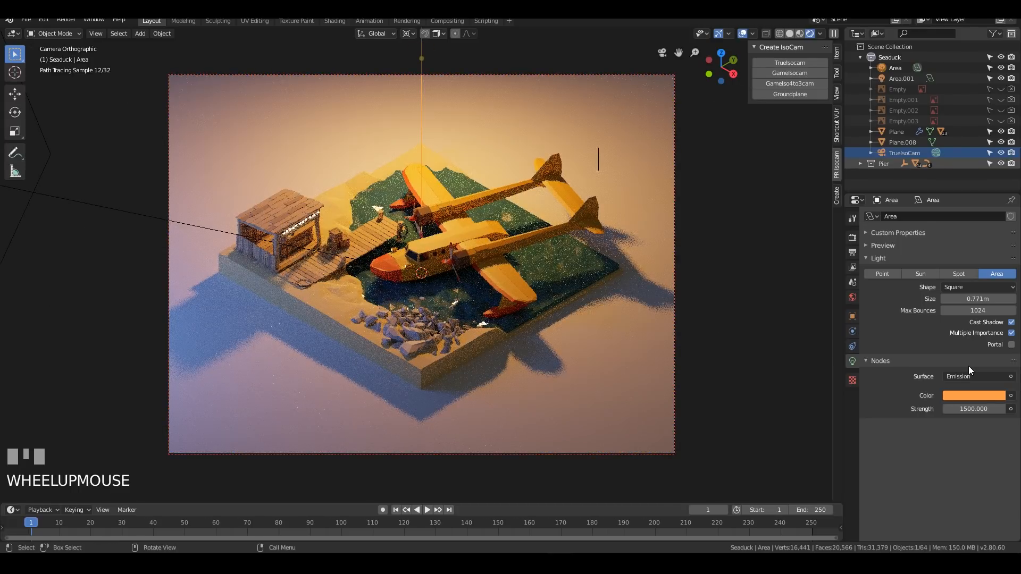
{"action": "scroll", "coordinate": [497, 211], "scroll_direction": "down", "scroll_amount": 2}
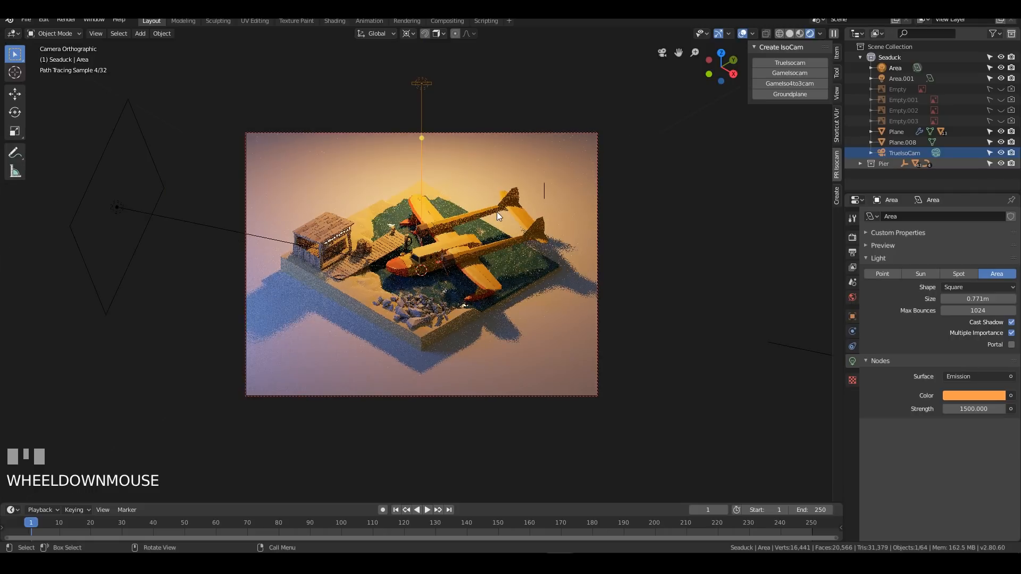
Step: Duplicate the blue area light in place, rotate the copy 155° around global Z, and shift it -1.98 m along its local Z axis
{"action": "scroll", "coordinate": [497, 212], "scroll_direction": "up", "scroll_amount": 2}
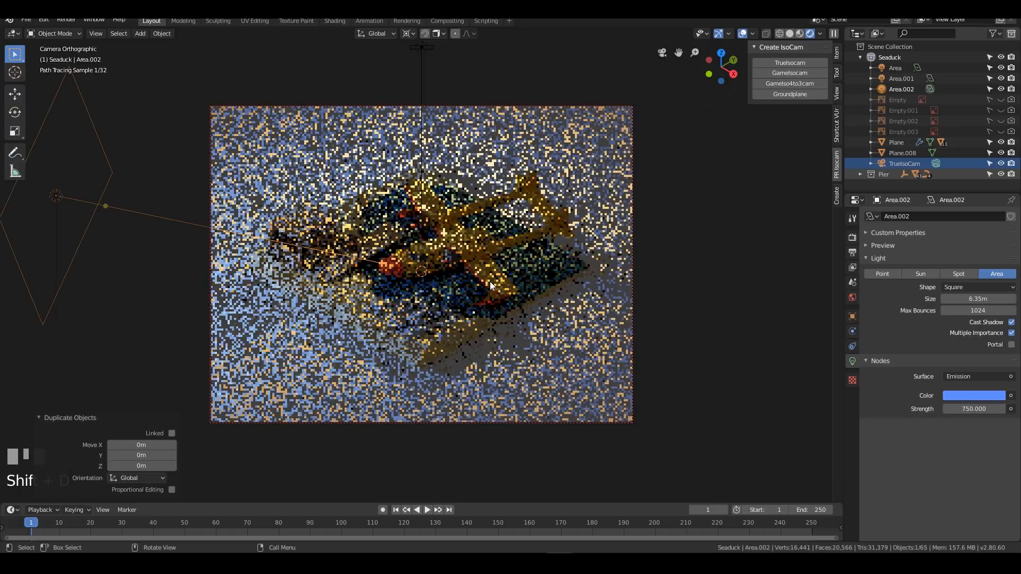
{"action": "key", "text": "r"}
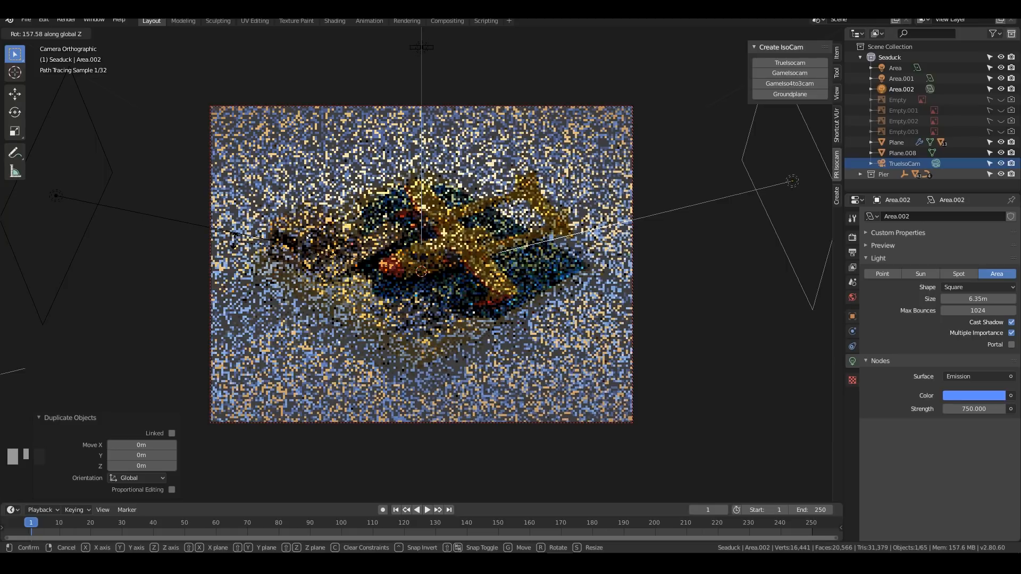
{"action": "left_click", "coordinate": [234, 238]}
{"action": "key", "text": "g"}
{"action": "key", "text": "z"}
{"action": "key", "text": "z"}
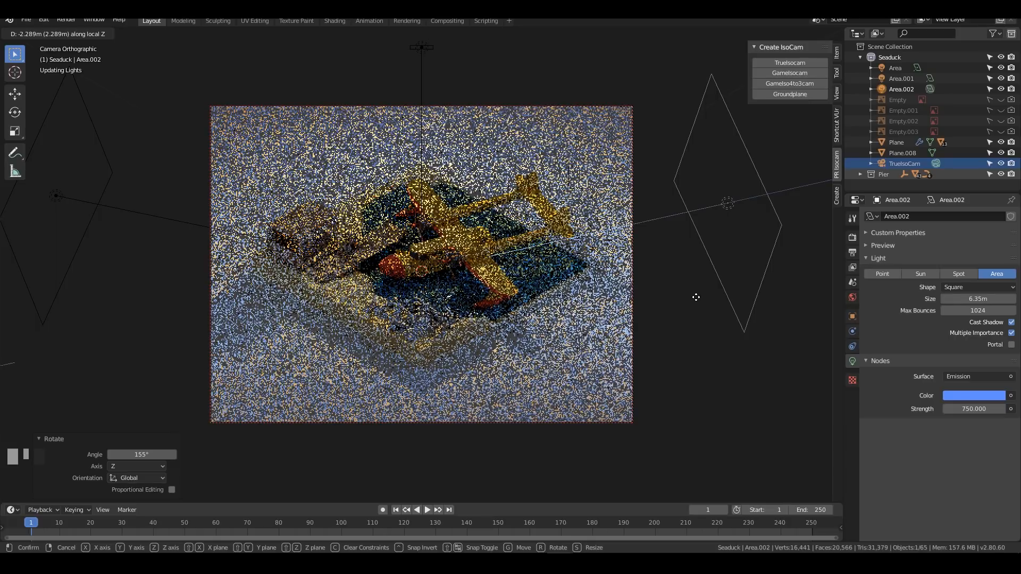
{"action": "left_click", "coordinate": [660, 308]}
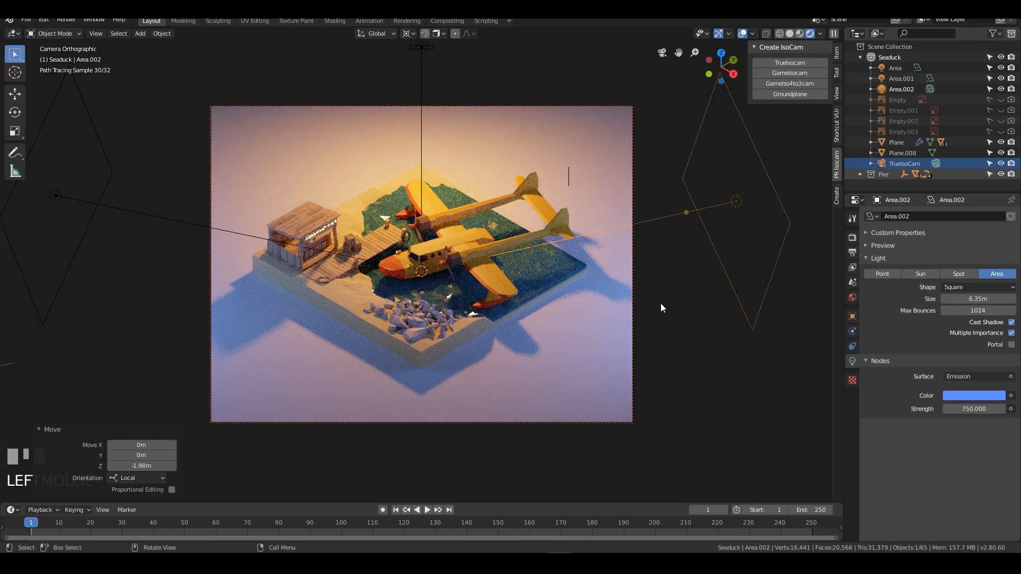
{"action": "scroll", "coordinate": [639, 256], "scroll_direction": "down", "scroll_amount": 5}
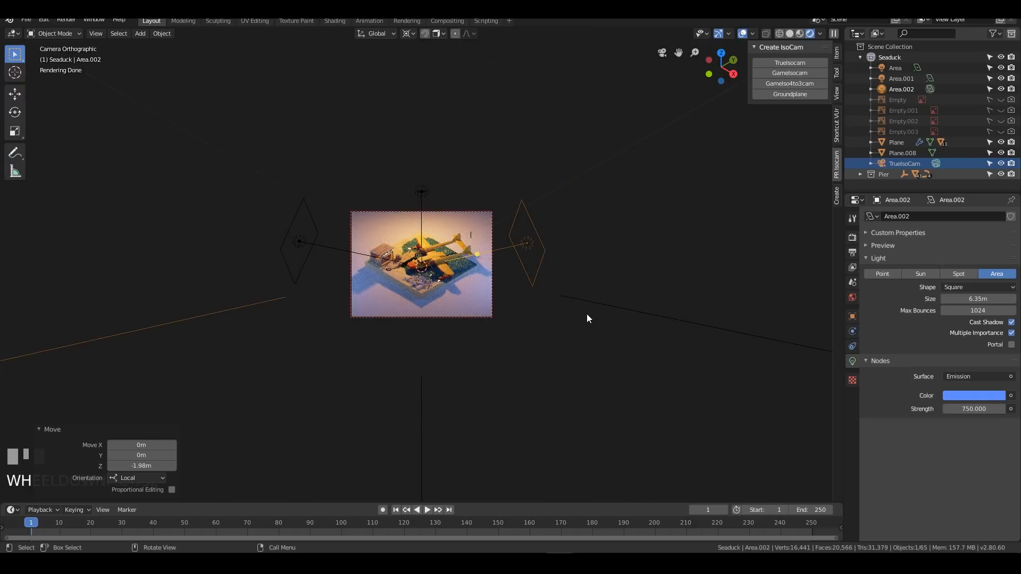
{"action": "scroll", "coordinate": [587, 318], "scroll_direction": "up", "scroll_amount": 5}
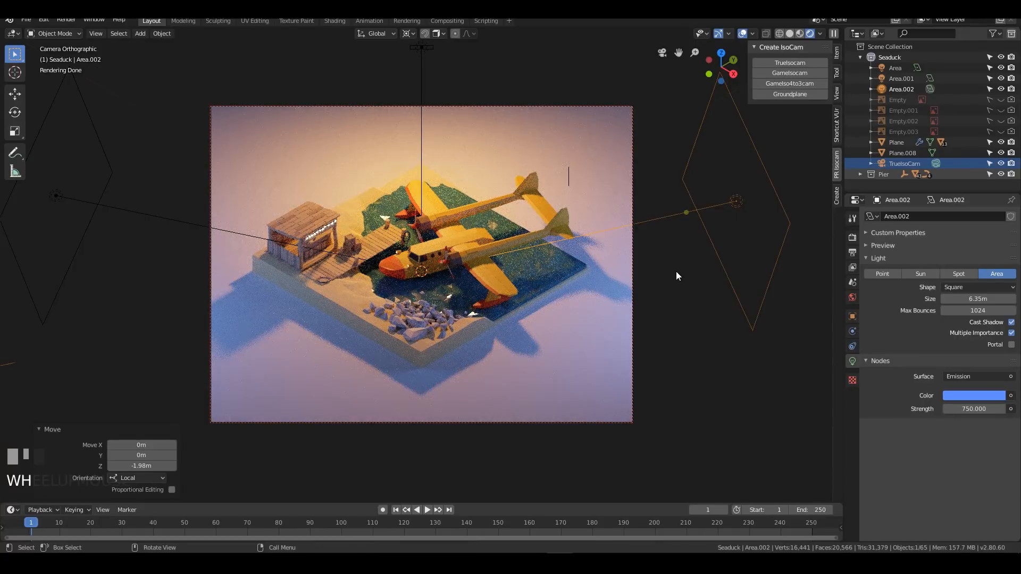
{"action": "scroll", "coordinate": [676, 271], "scroll_direction": "up", "scroll_amount": 4}
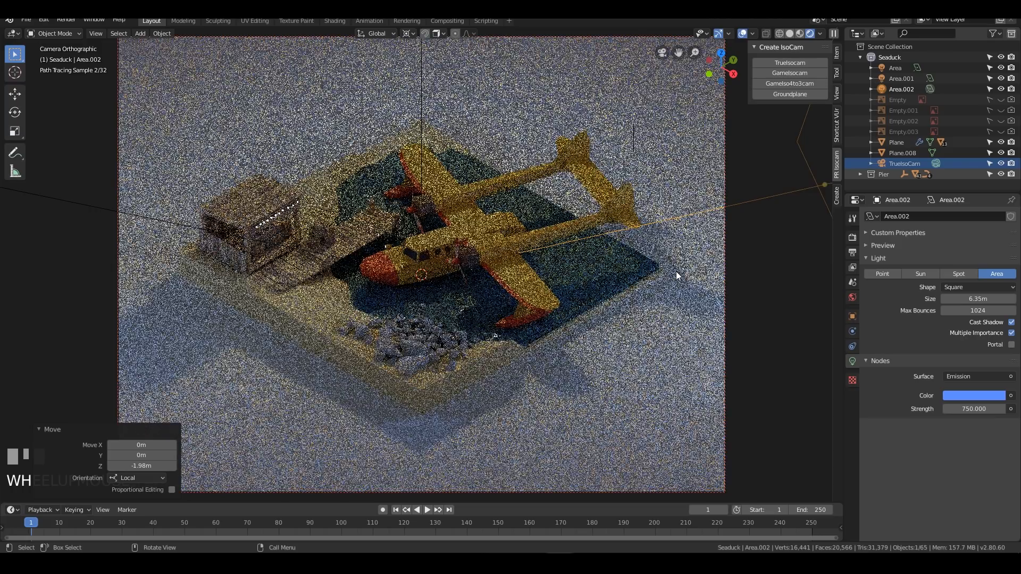
{"action": "scroll", "coordinate": [675, 271], "scroll_direction": "down", "scroll_amount": 4}
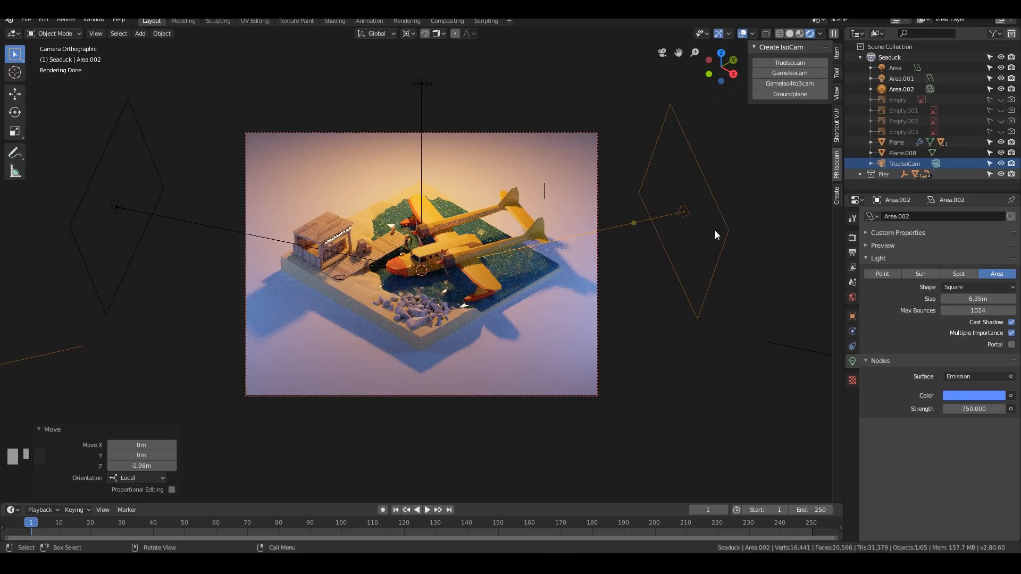
Step: Set the roughness of the ground's Sand.001 material to 0.650
{"action": "left_click", "coordinate": [152, 211]}
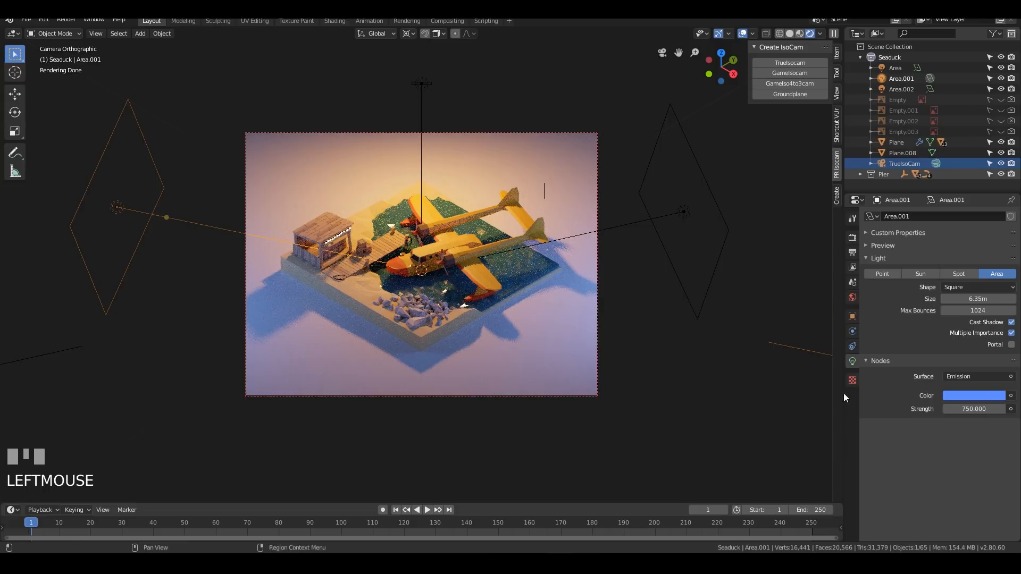
{"action": "left_click", "coordinate": [697, 225]}
{"action": "left_click", "coordinate": [705, 226]}
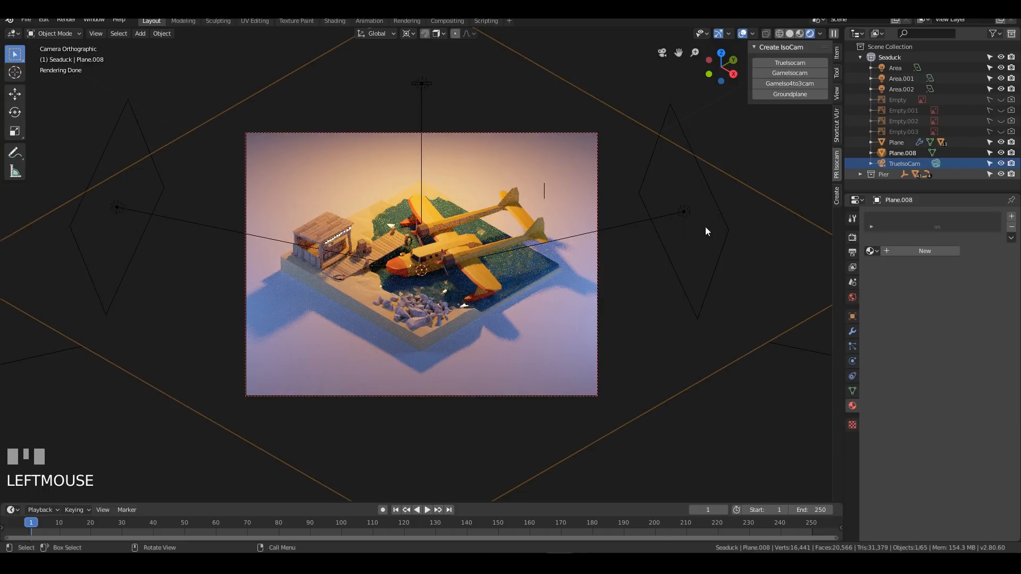
{"action": "scroll", "coordinate": [705, 226], "scroll_direction": "up", "scroll_amount": 2}
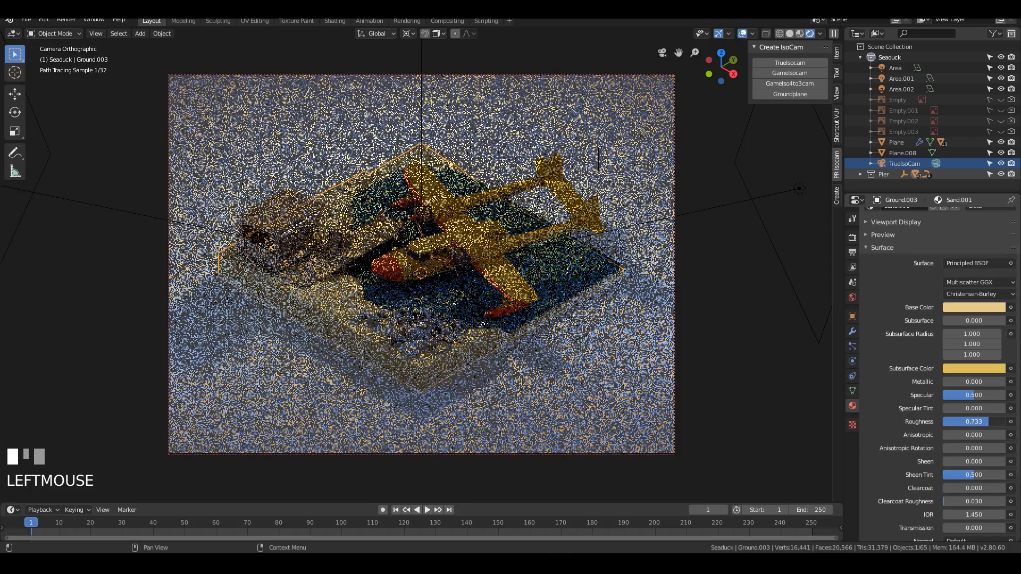
{"action": "left_click_drag", "start_coordinate": [973, 421], "coordinate": [966, 421]}
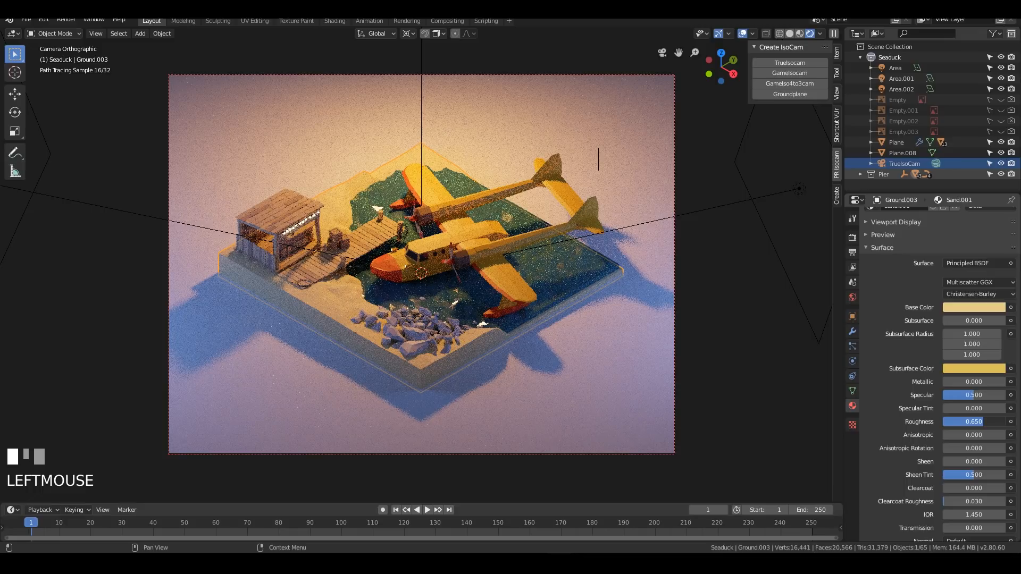
{"action": "scroll", "coordinate": [571, 311], "scroll_direction": "down", "scroll_amount": 2}
Step: Give the background plane a new material named bg and set its base color to a mid grey with a value of about 0.49
{"action": "left_click", "coordinate": [571, 311]}
{"action": "left_click", "coordinate": [901, 251]}
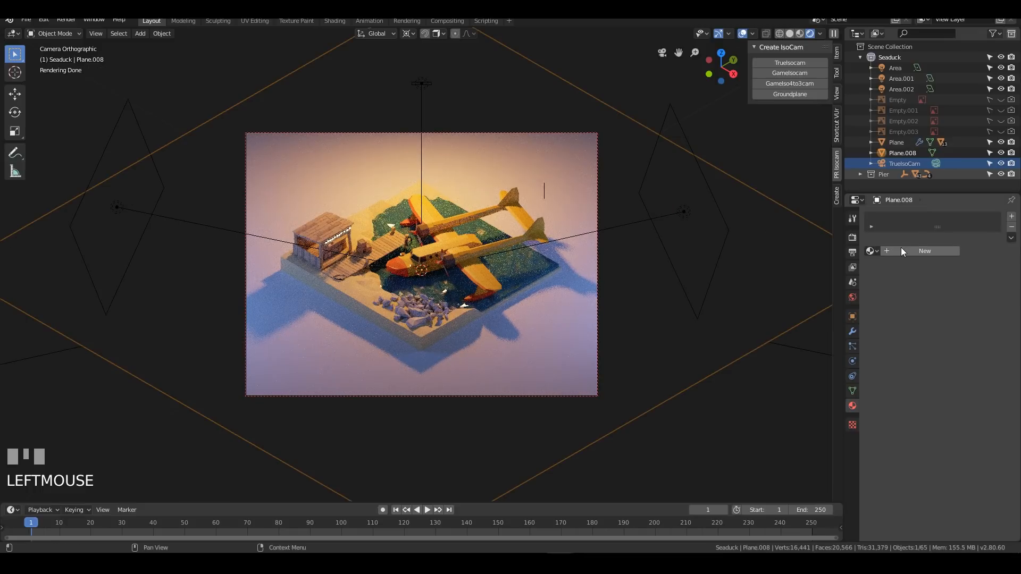
{"action": "double_click", "coordinate": [924, 218]}
{"action": "type", "text": "bg"}
{"action": "key", "text": "Return"}
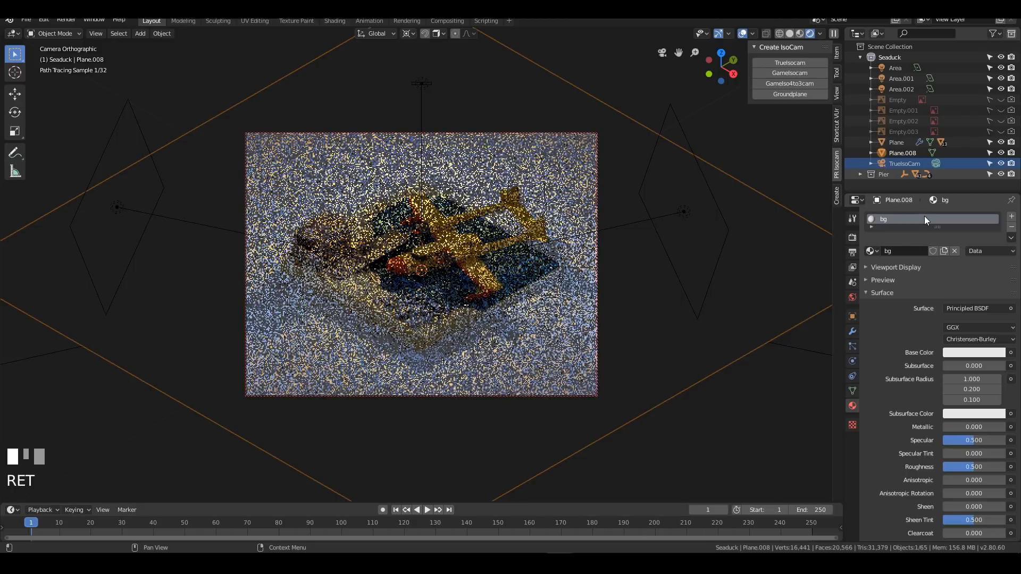
{"action": "left_click", "coordinate": [974, 352]}
{"action": "left_click_drag", "start_coordinate": [997, 214], "coordinate": [997, 240]}
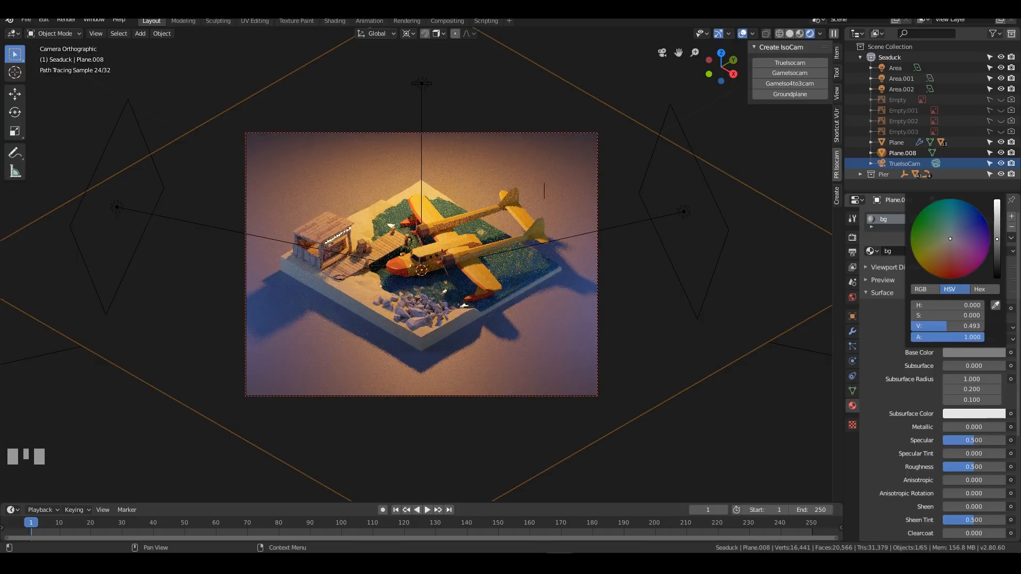
Step: Change Area.002 to a warm reddish-orange color and Area.001 to a soft periwinkle blue
{"action": "left_click", "coordinate": [423, 85]}
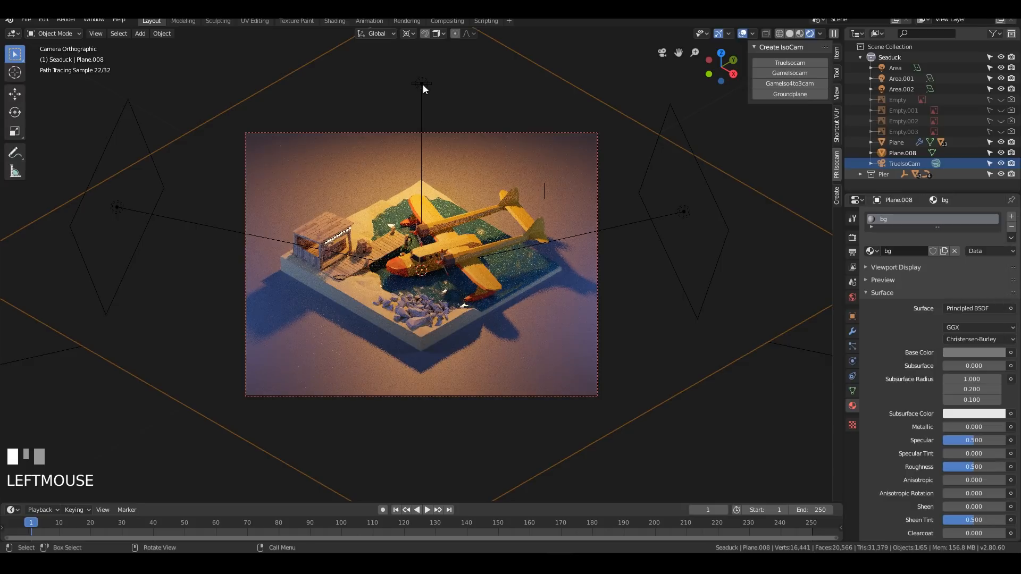
{"action": "left_click", "coordinate": [683, 213]}
{"action": "left_click", "coordinate": [974, 396]}
{"action": "mouse_move", "coordinate": [956, 297]}
{"action": "left_mouse_down"}
{"action": "mouse_move", "coordinate": [985, 277]}
{"action": "mouse_move", "coordinate": [966, 318]}
{"action": "mouse_move", "coordinate": [934, 318]}
{"action": "mouse_move", "coordinate": [949, 290]}
{"action": "left_mouse_up"}
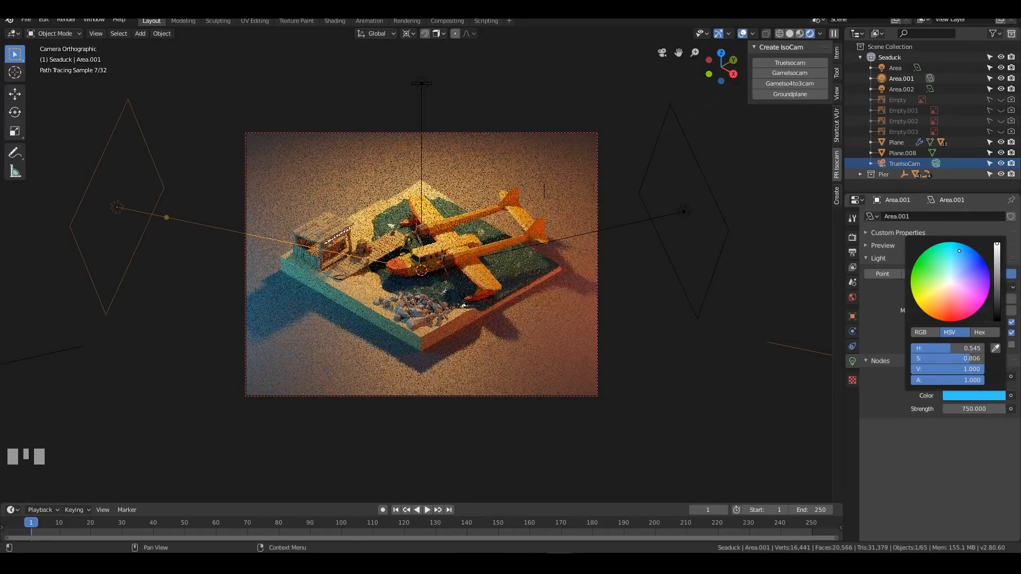
{"action": "left_click_drag", "start_coordinate": [957, 274], "coordinate": [966, 267]}
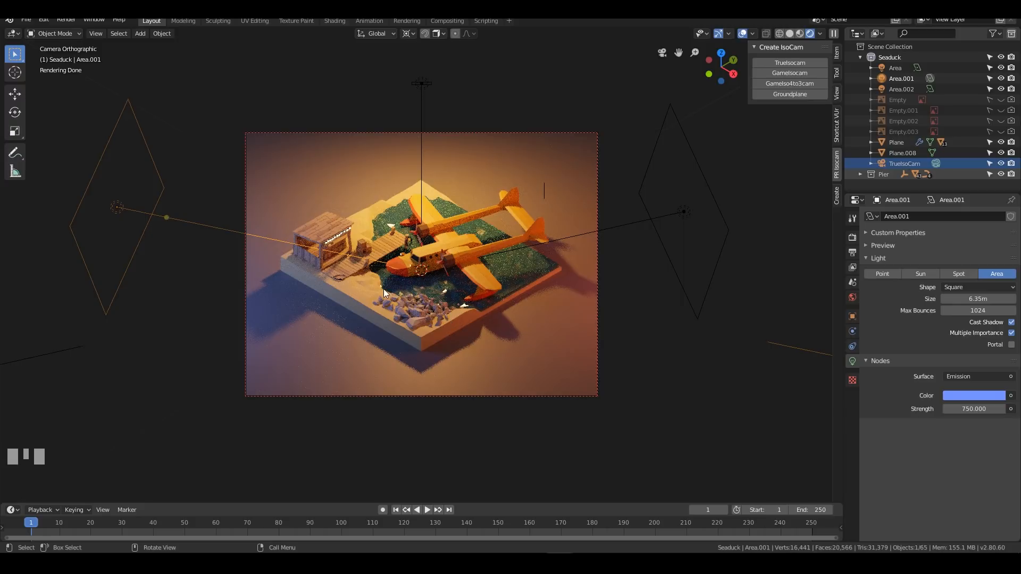
Step: Try a pure black world background color
{"action": "left_click", "coordinate": [647, 381]}
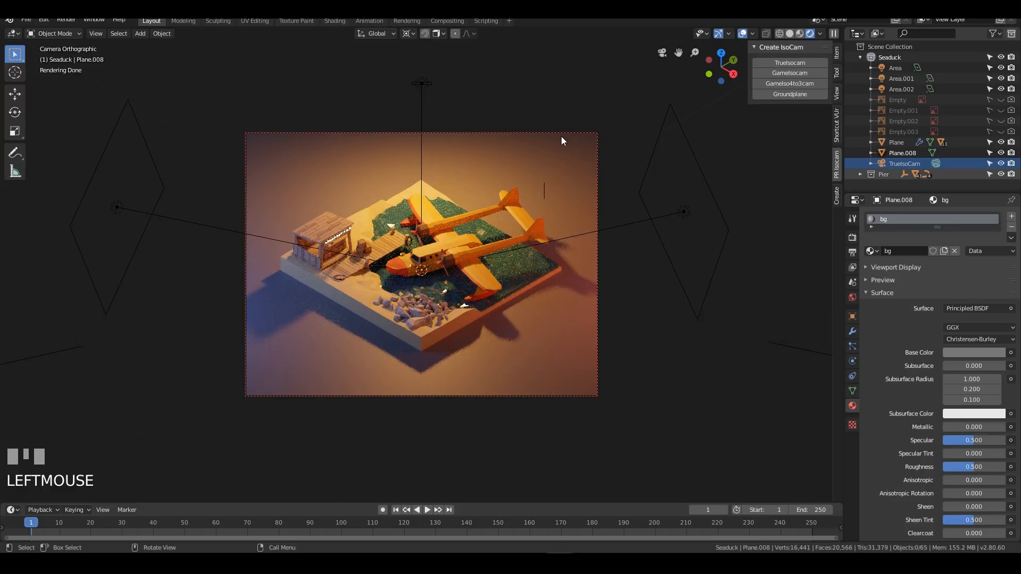
{"action": "scroll", "coordinate": [627, 255], "scroll_direction": "up", "scroll_amount": 1}
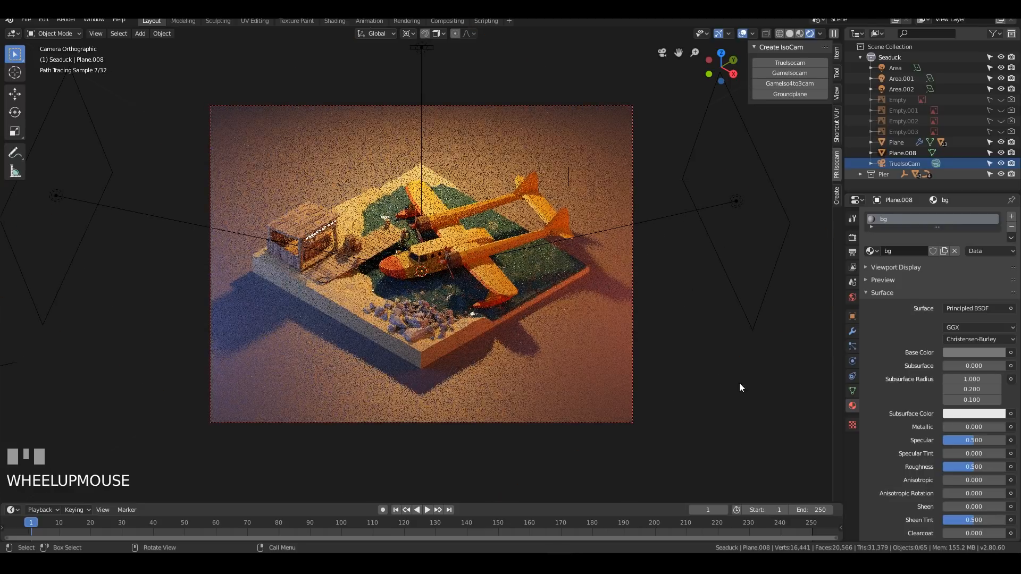
{"action": "left_click", "coordinate": [852, 296]}
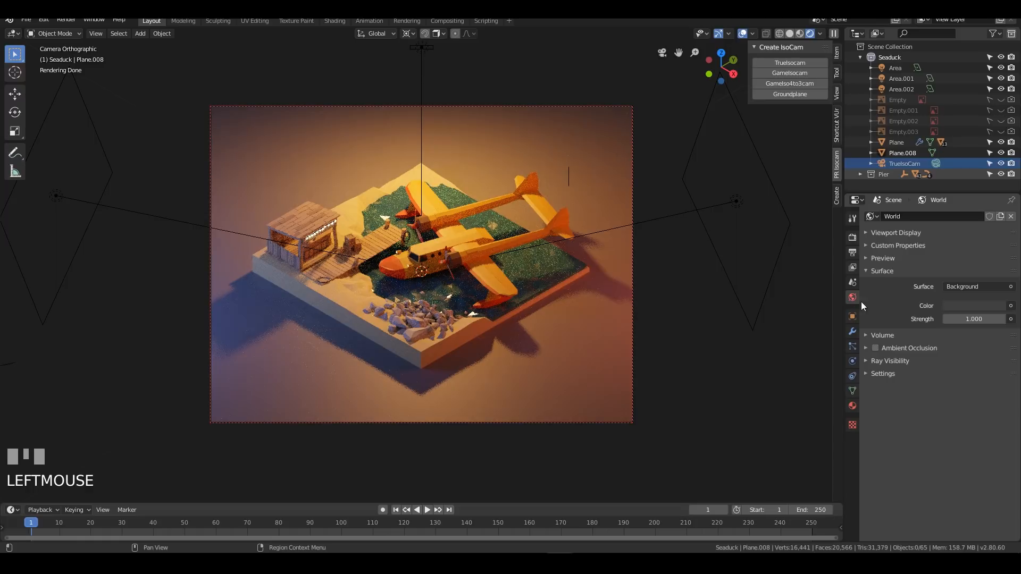
{"action": "left_click", "coordinate": [954, 308]}
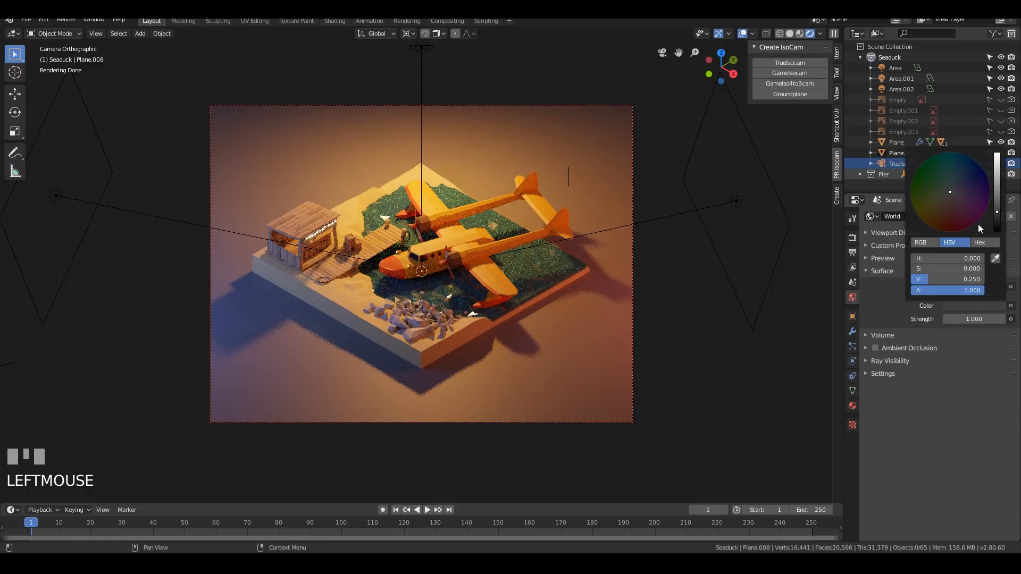
{"action": "left_click", "coordinate": [962, 304]}
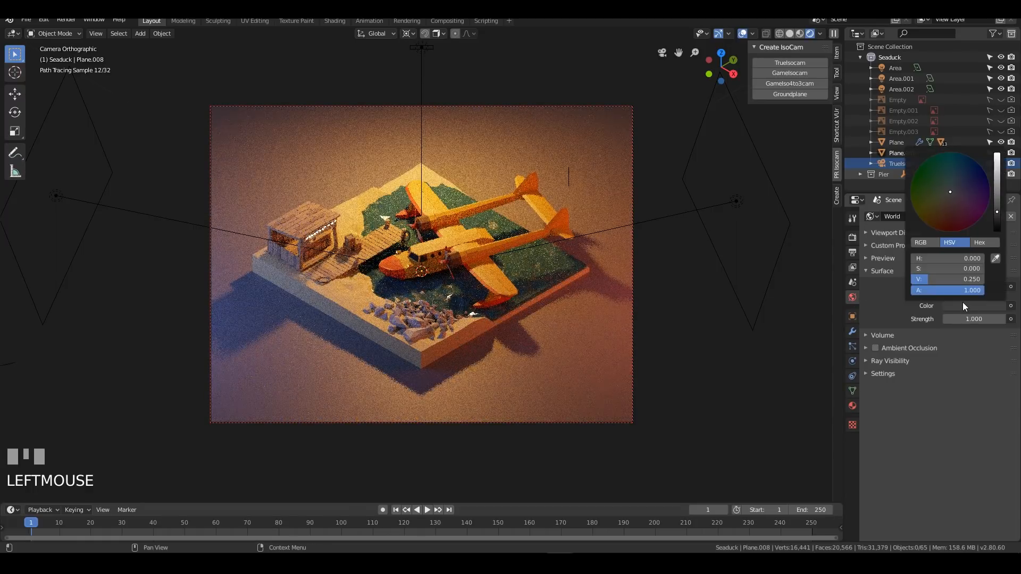
{"action": "left_click_drag", "start_coordinate": [997, 214], "coordinate": [997, 231]}
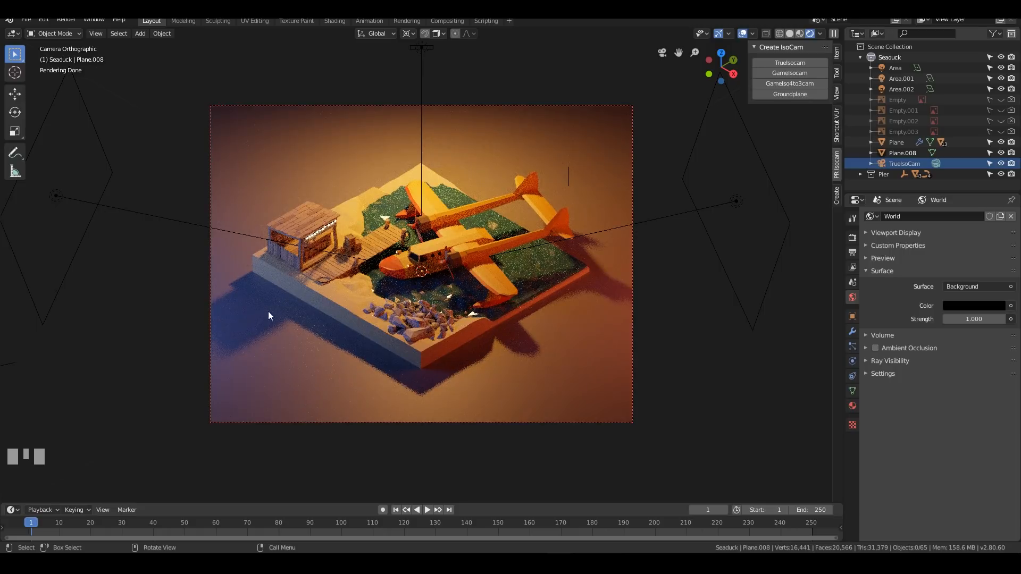
Step: Try a near-white world background color with a value of 0.913
{"action": "left_click", "coordinate": [969, 306]}
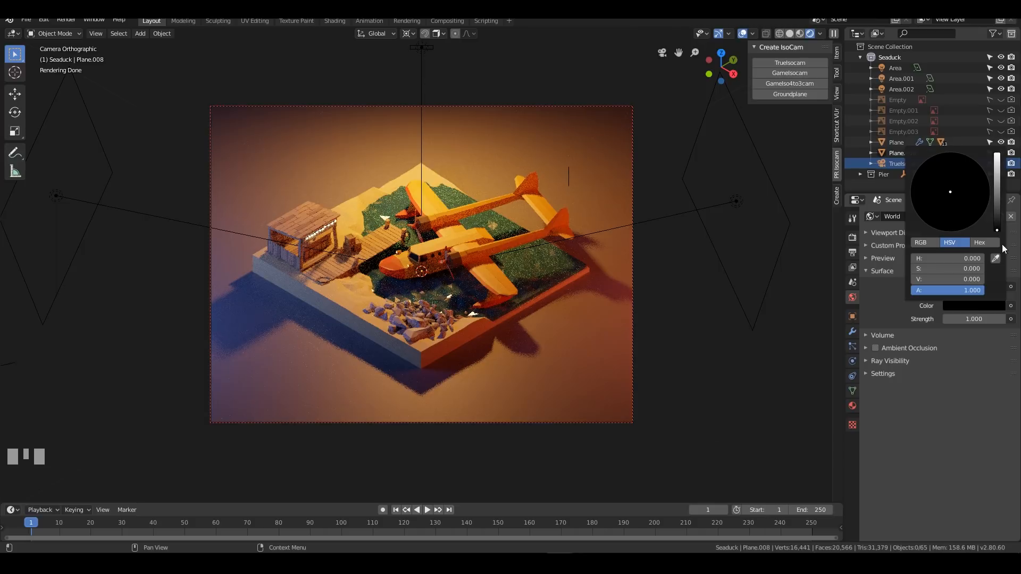
{"action": "left_click_drag", "start_coordinate": [997, 223], "coordinate": [997, 161]}
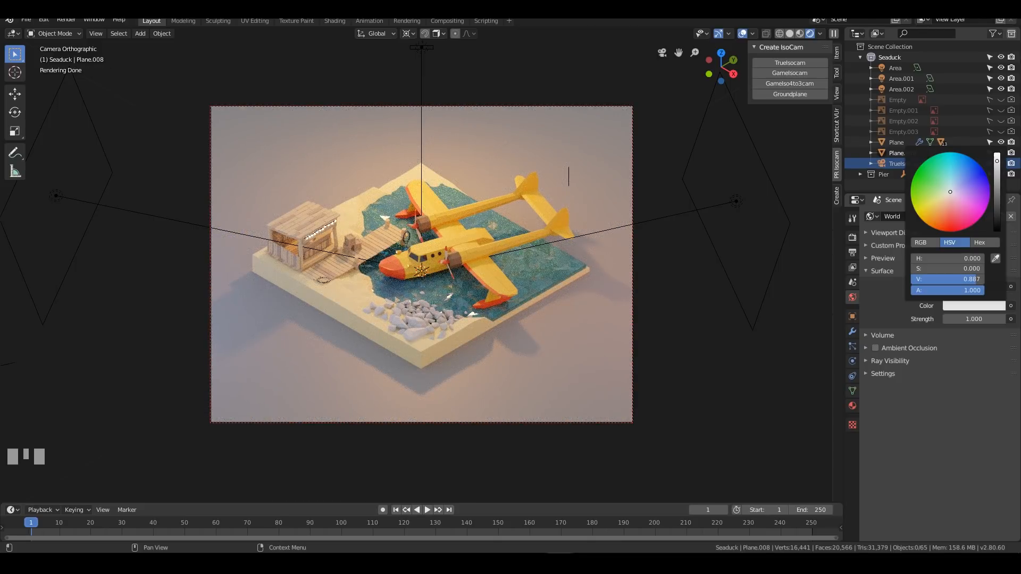
{"action": "left_click_drag", "start_coordinate": [997, 162], "coordinate": [997, 161]}
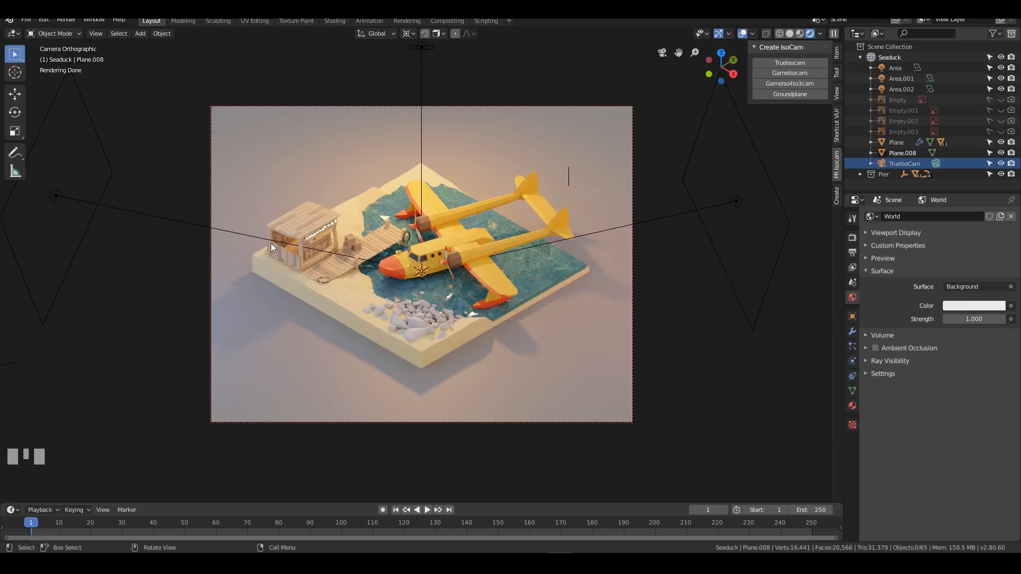
Step: Set the world background color to a fully saturated teal with a value of 0.527
{"action": "left_click", "coordinate": [970, 306]}
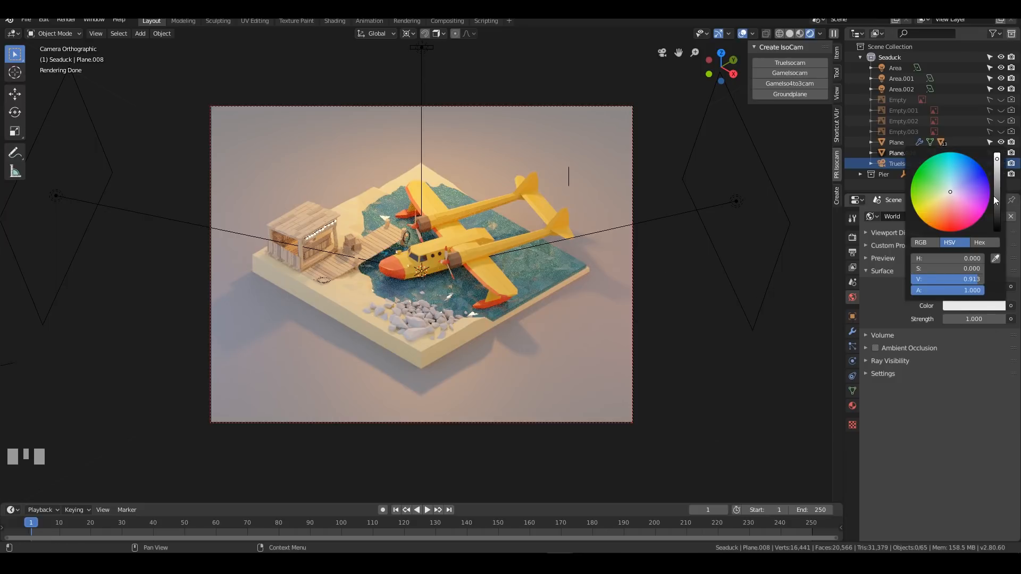
{"action": "left_click", "coordinate": [998, 195]}
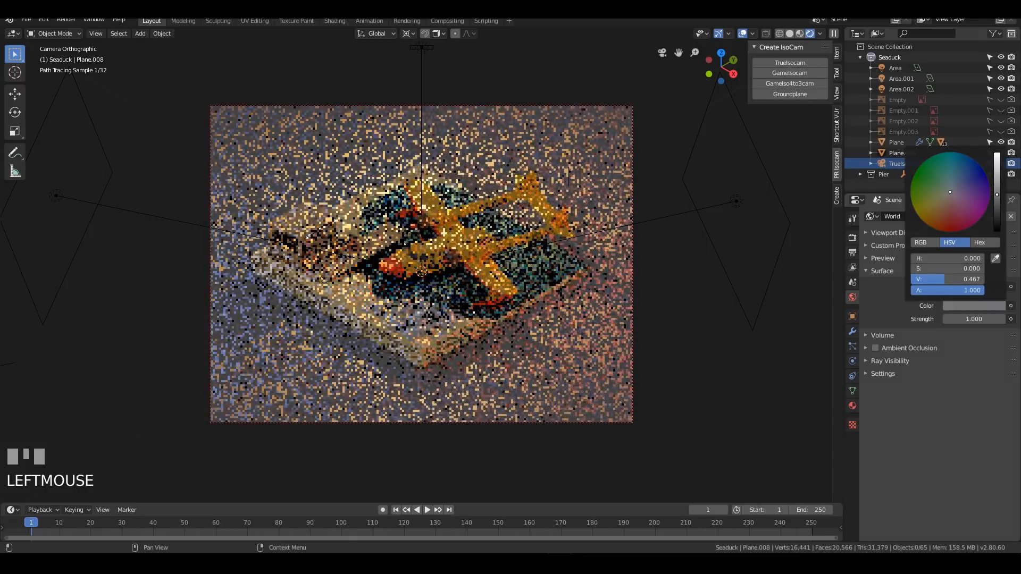
{"action": "left_click", "coordinate": [997, 190]}
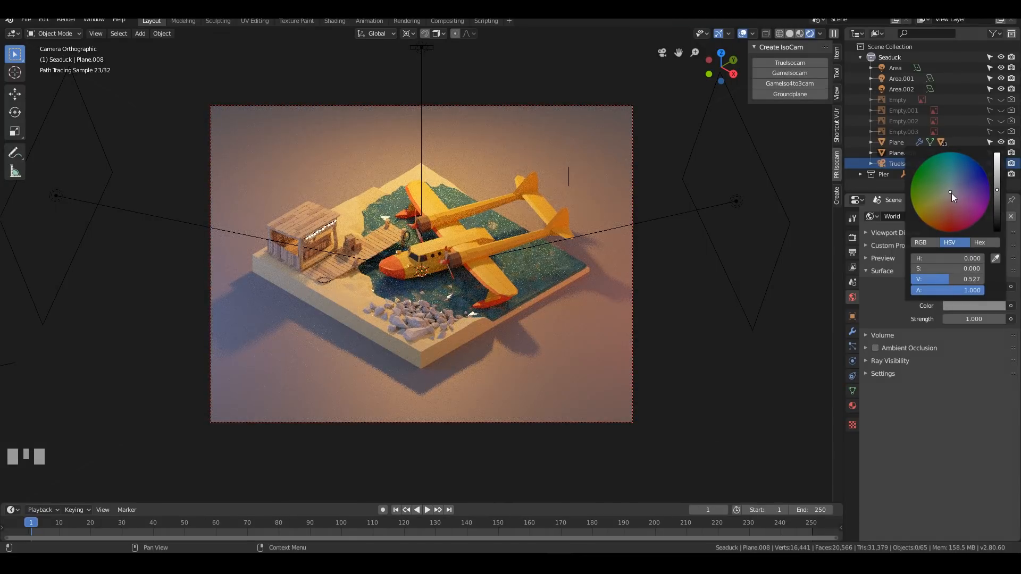
{"action": "left_click_drag", "start_coordinate": [950, 189], "coordinate": [955, 152]}
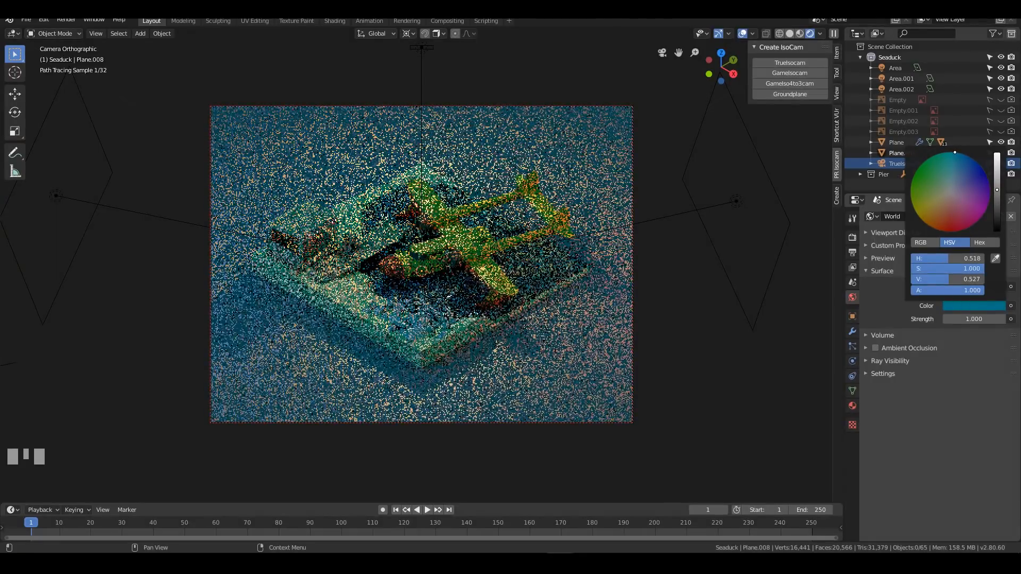
{"action": "left_click_drag", "start_coordinate": [955, 152], "coordinate": [953, 153]}
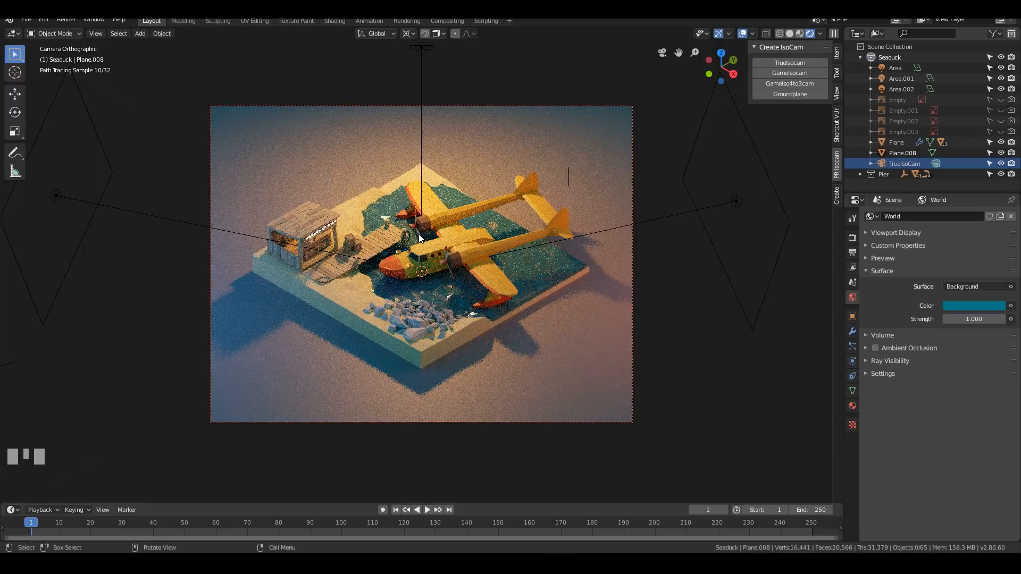
Step: Fine-tune the brightness of the teal world background color, trying values of 0.627 and 0.560 and finishing slightly darker
{"action": "left_click", "coordinate": [969, 305]}
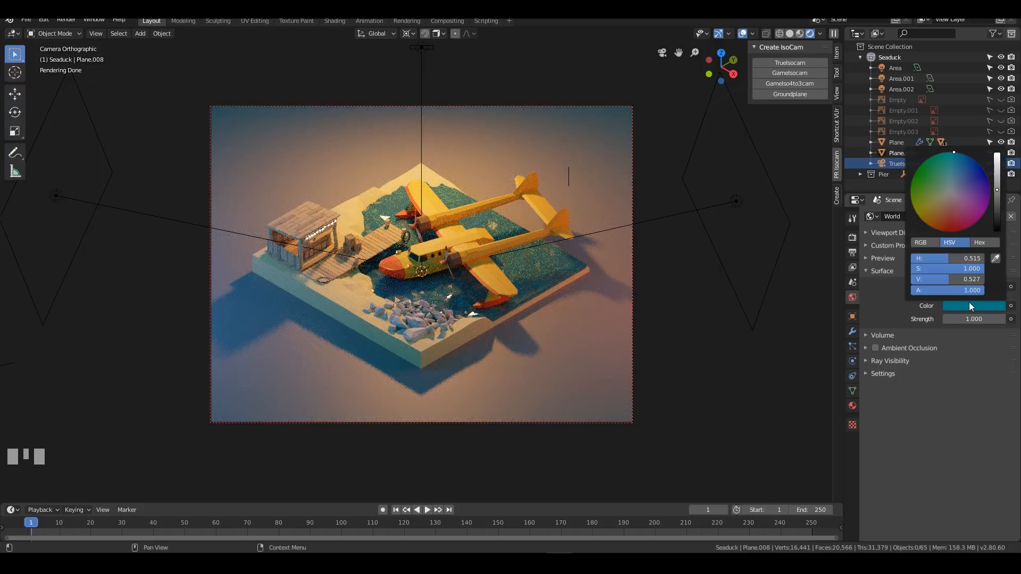
{"action": "mouse_move", "coordinate": [997, 197]}
{"action": "left_mouse_down"}
{"action": "mouse_move", "coordinate": [997, 231]}
{"action": "mouse_move", "coordinate": [997, 154]}
{"action": "mouse_move", "coordinate": [997, 199]}
{"action": "mouse_move", "coordinate": [997, 182]}
{"action": "left_mouse_up"}
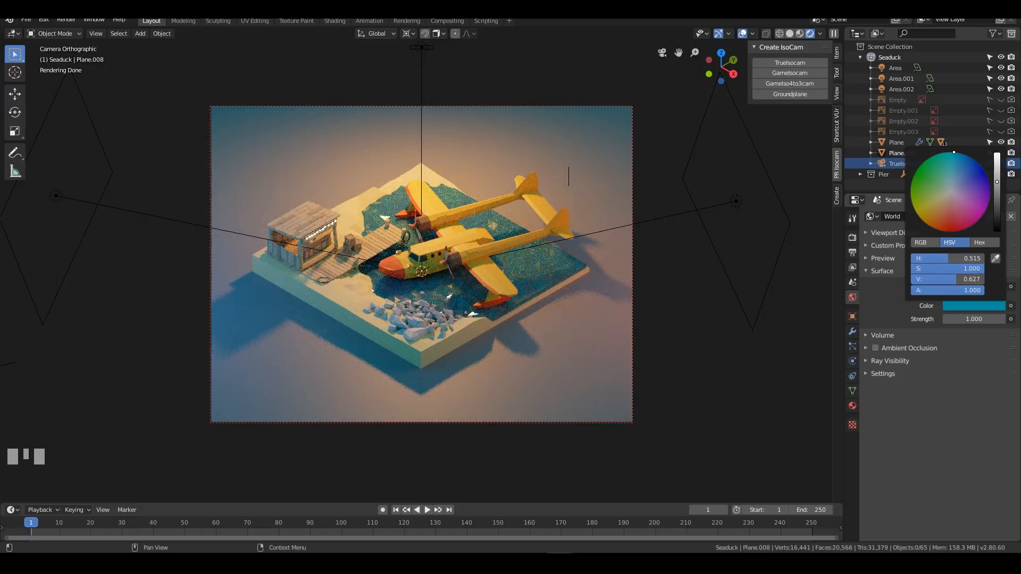
{"action": "left_click_drag", "start_coordinate": [997, 182], "coordinate": [997, 187]}
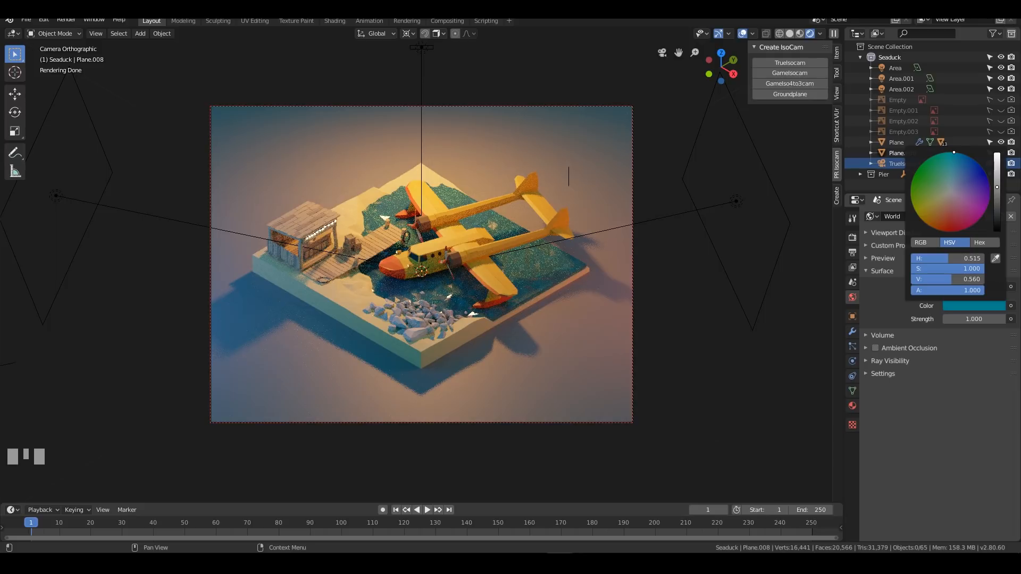
{"action": "left_click_drag", "start_coordinate": [997, 187], "coordinate": [997, 190]}
{"action": "left_click_drag", "start_coordinate": [997, 189], "coordinate": [997, 188]}
Step: Select the orange area light above the scene and set its emission strength to 2000
{"action": "left_click", "coordinate": [424, 77]}
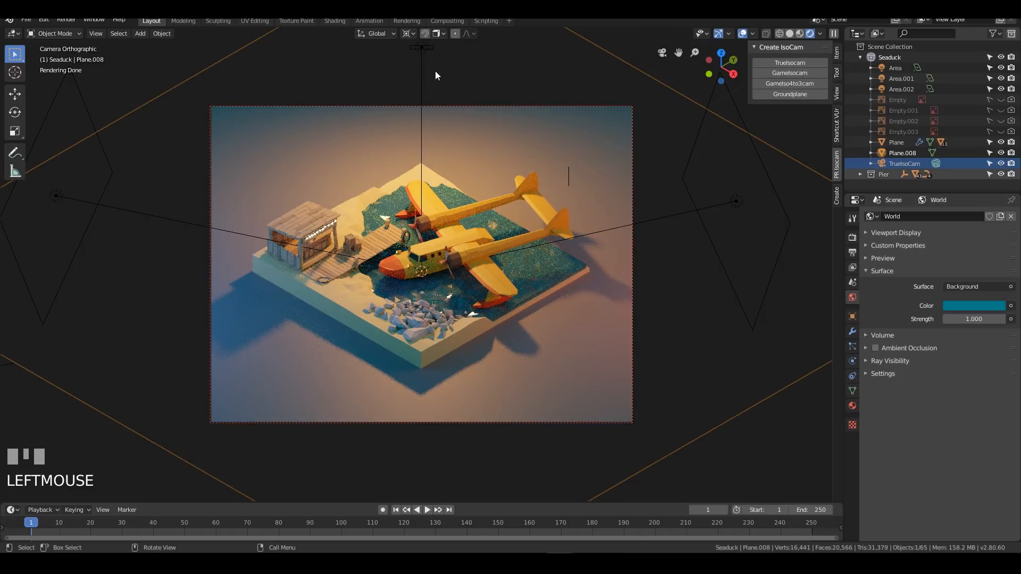
{"action": "left_click", "coordinate": [420, 68]}
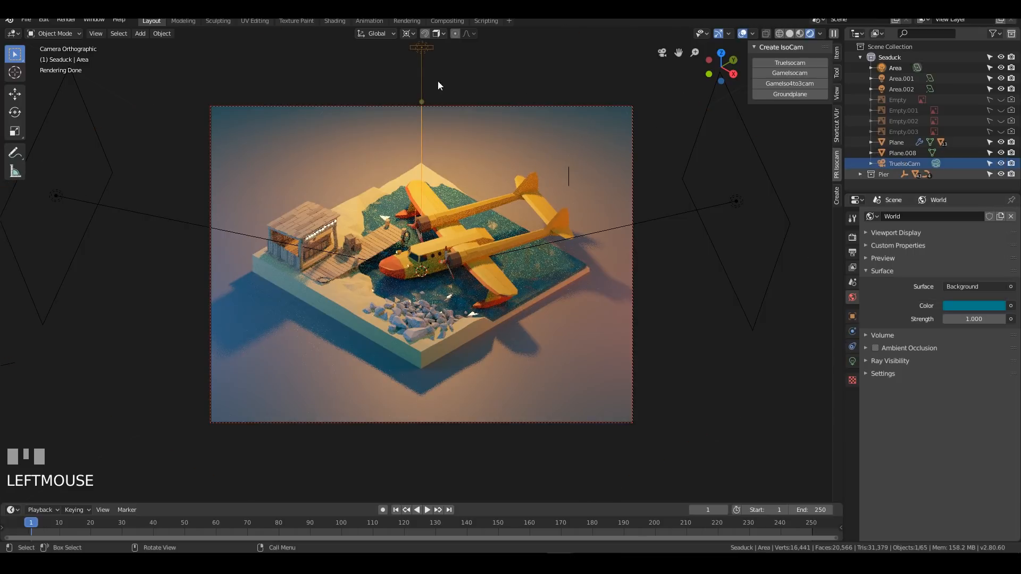
{"action": "left_click", "coordinate": [852, 361]}
{"action": "left_click", "coordinate": [868, 361]}
{"action": "left_click", "coordinate": [975, 409]}
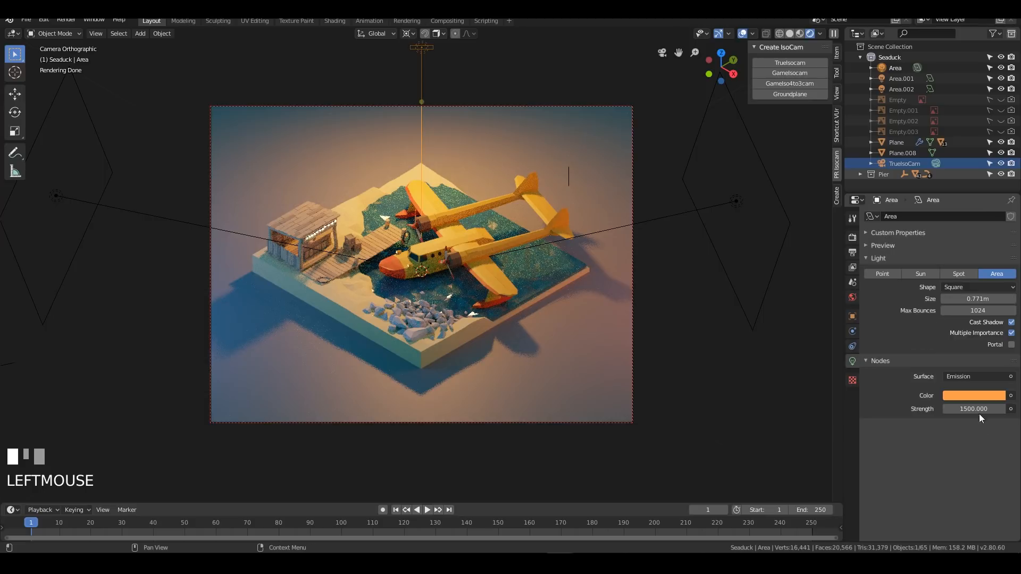
{"action": "type", "text": "2000"}
{"action": "key", "text": "KP_Enter"}
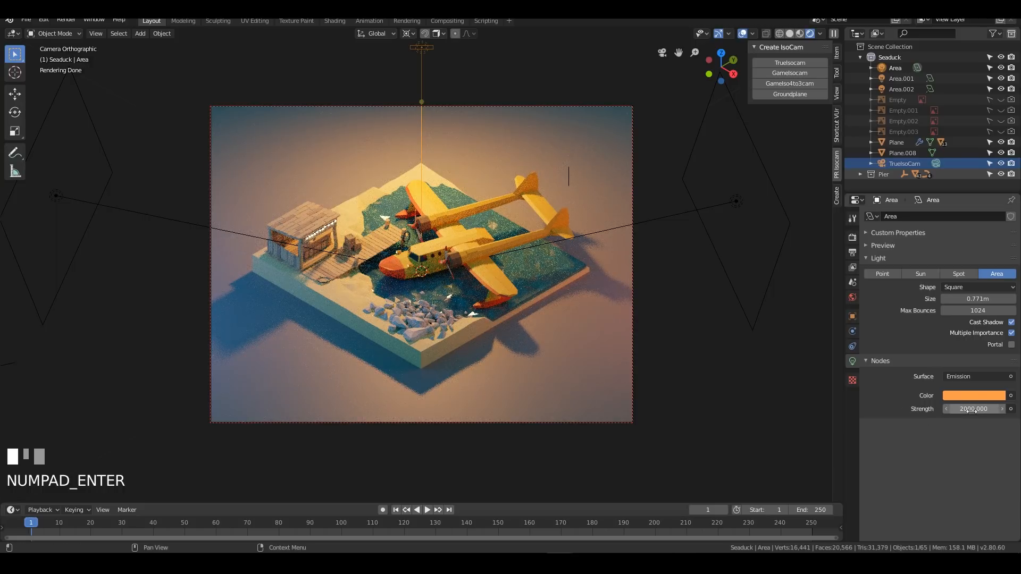
Step: Set the scene's color management exposure to 0.833 and its look to Medium High Contrast
{"action": "left_click", "coordinate": [853, 238]}
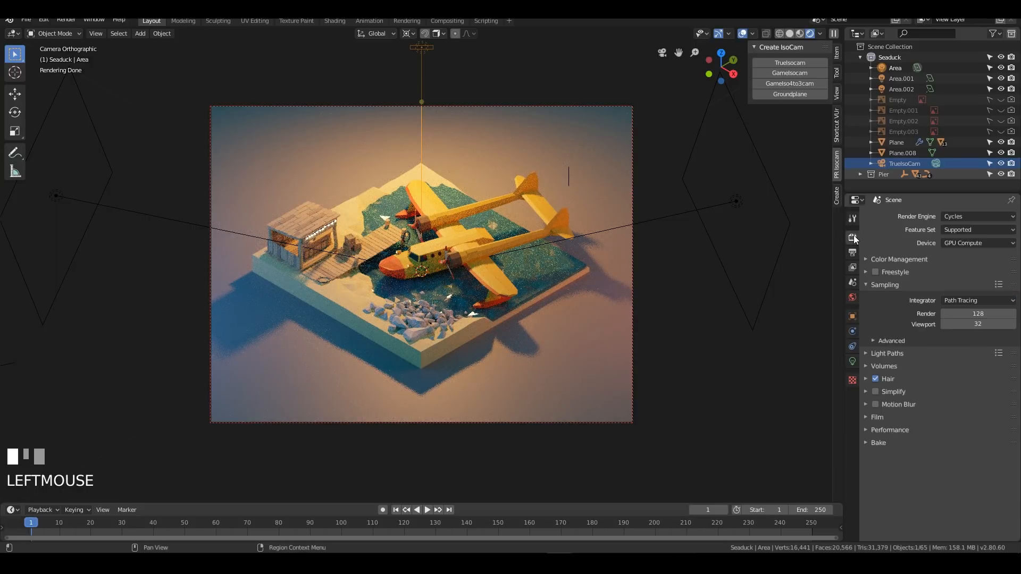
{"action": "left_click", "coordinate": [902, 259]}
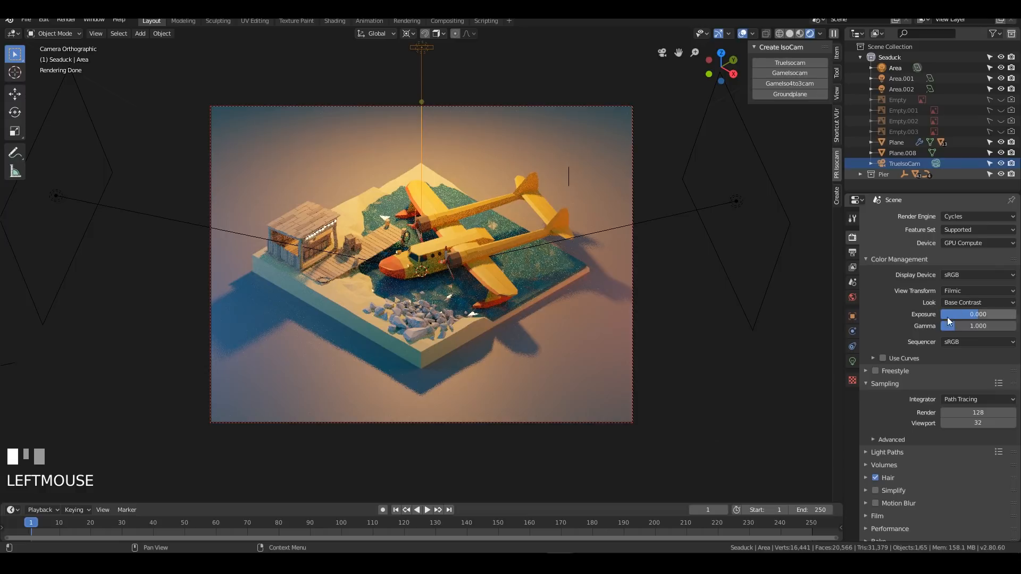
{"action": "mouse_move", "coordinate": [978, 314]}
{"action": "left_mouse_down"}
{"action": "mouse_move", "coordinate": [997, 314]}
{"action": "mouse_move", "coordinate": [983, 315]}
{"action": "left_mouse_up"}
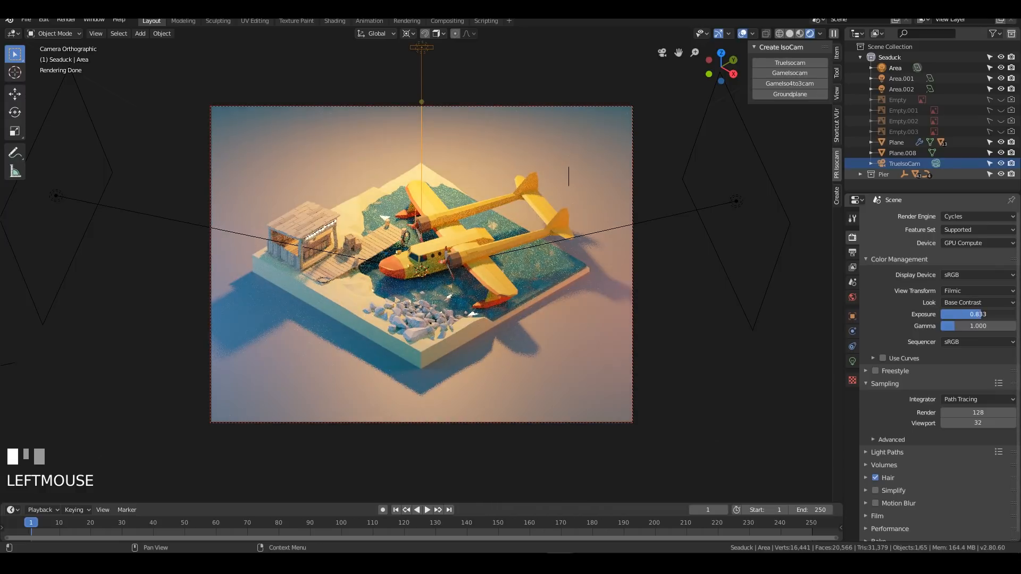
{"action": "left_click", "coordinate": [964, 302]}
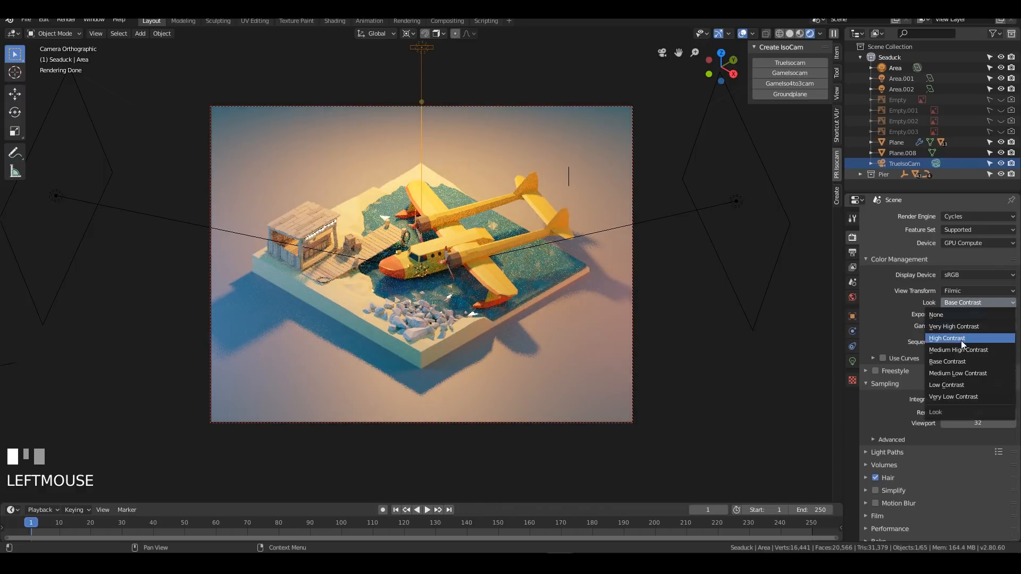
{"action": "left_click", "coordinate": [956, 349]}
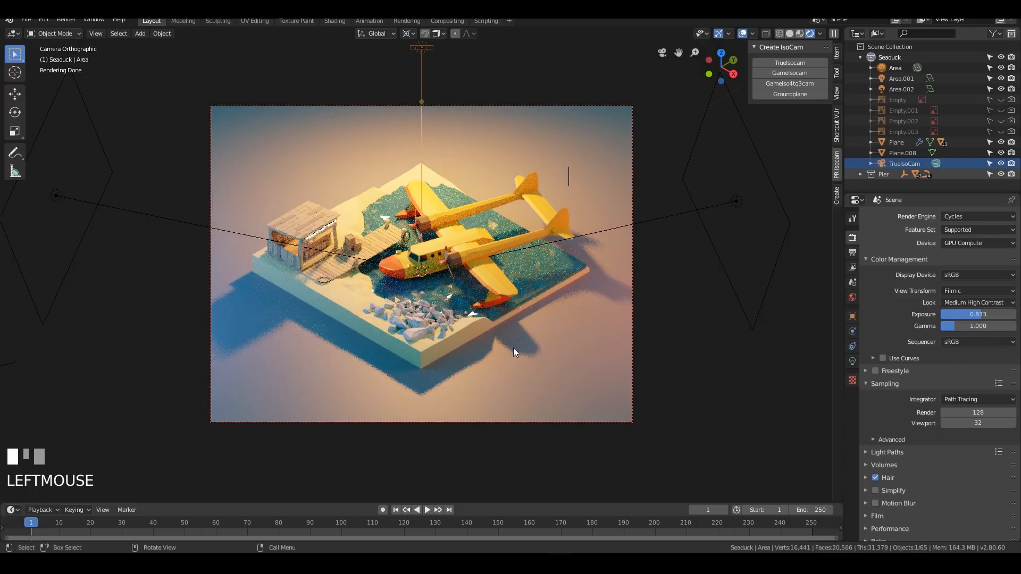
{"action": "scroll", "coordinate": [676, 272], "scroll_direction": "down", "scroll_amount": 3}
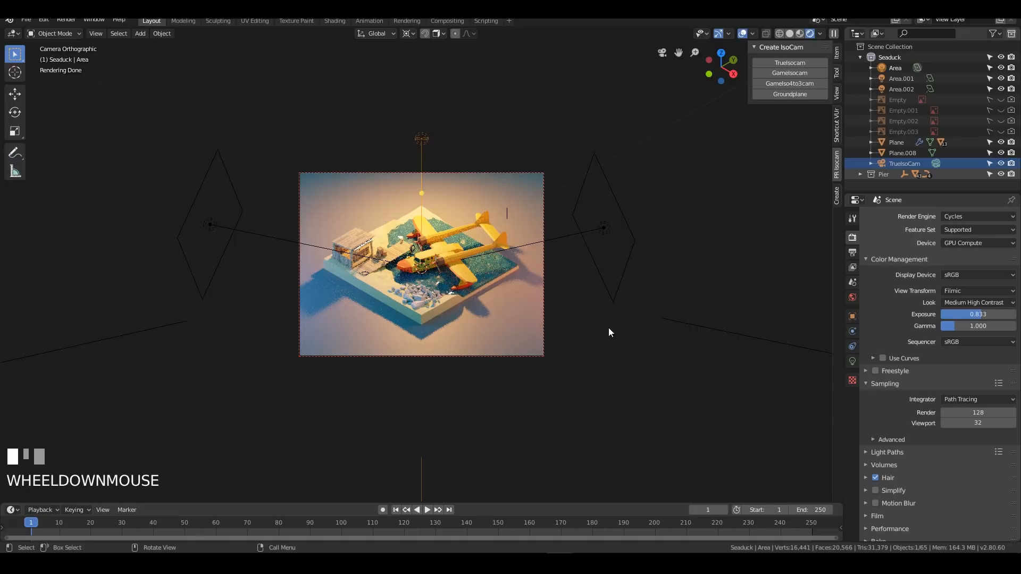
{"action": "scroll", "coordinate": [607, 327], "scroll_direction": "up", "scroll_amount": 2}
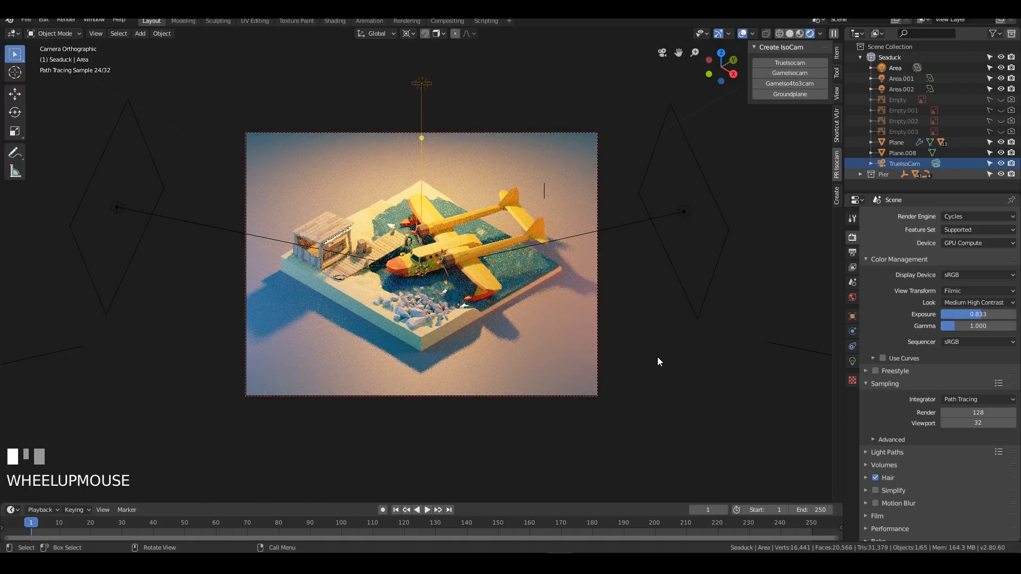